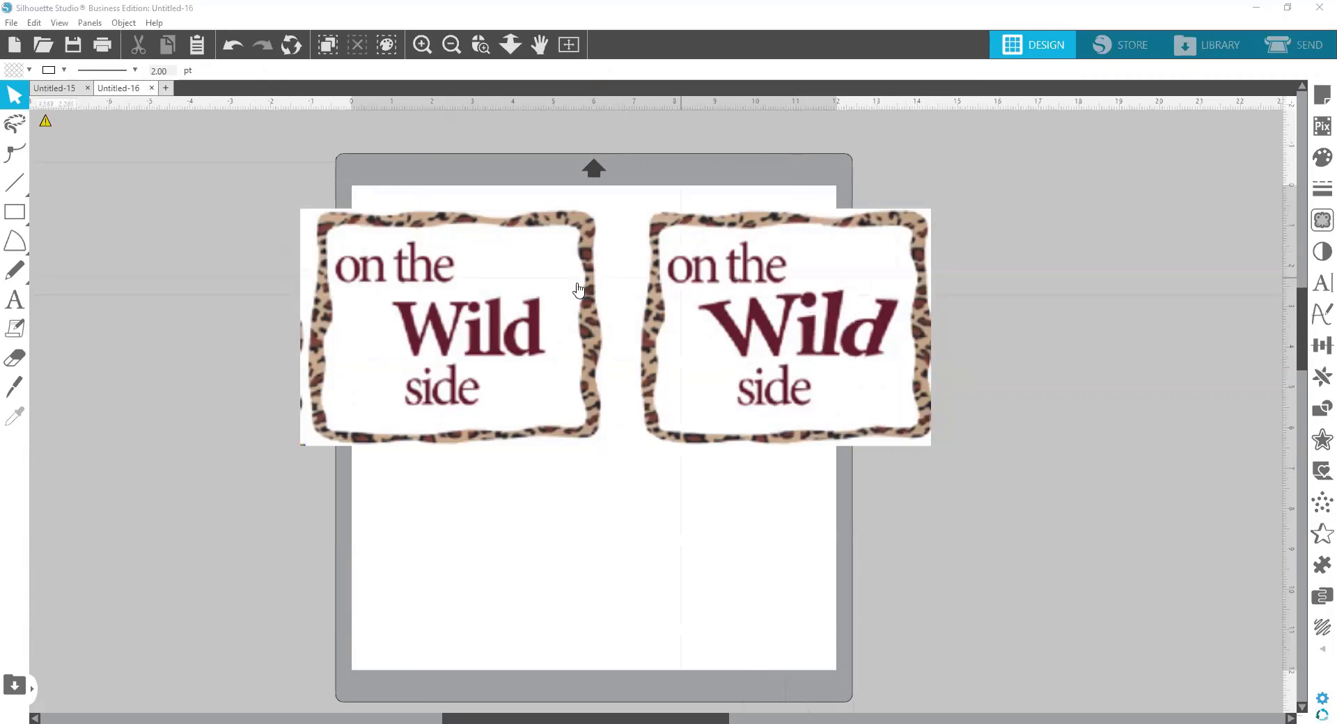
Delete the sample image from the page and add a name in capital letters as text near the page's upper edge.
left_click(434, 243)
key("Delete")
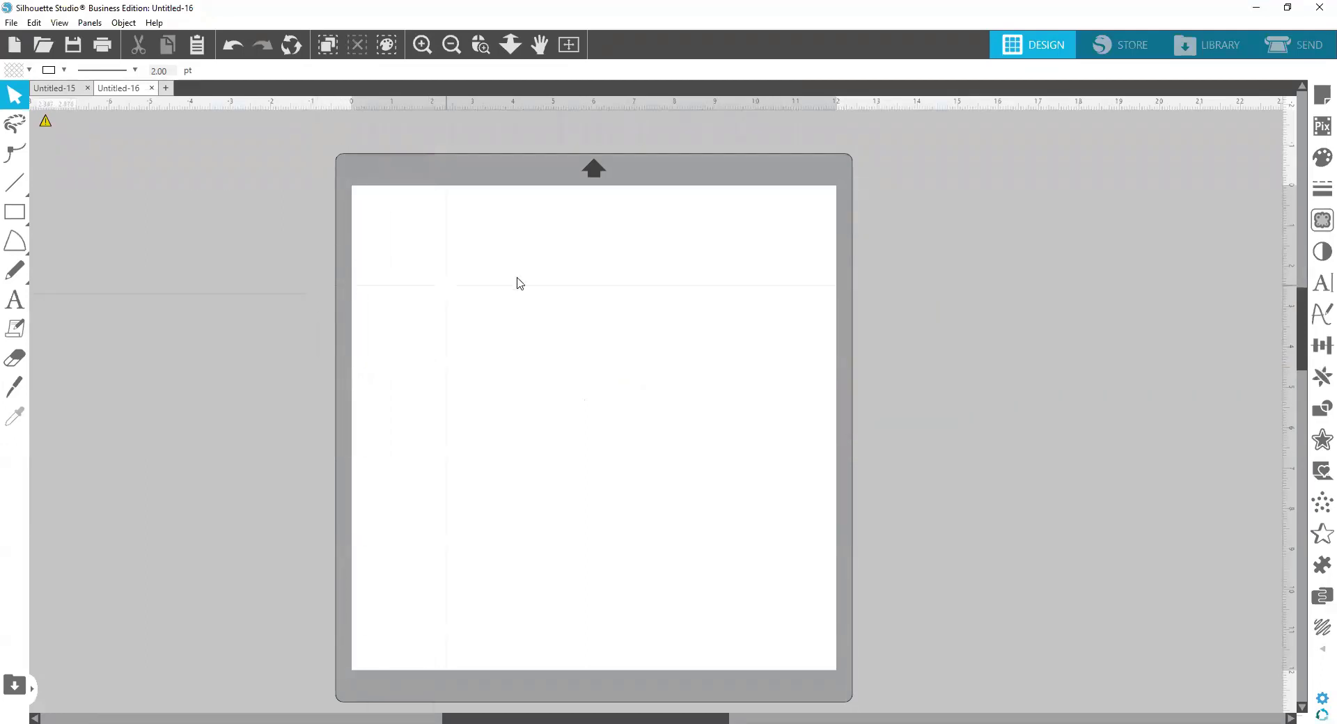
left_click(15, 301)
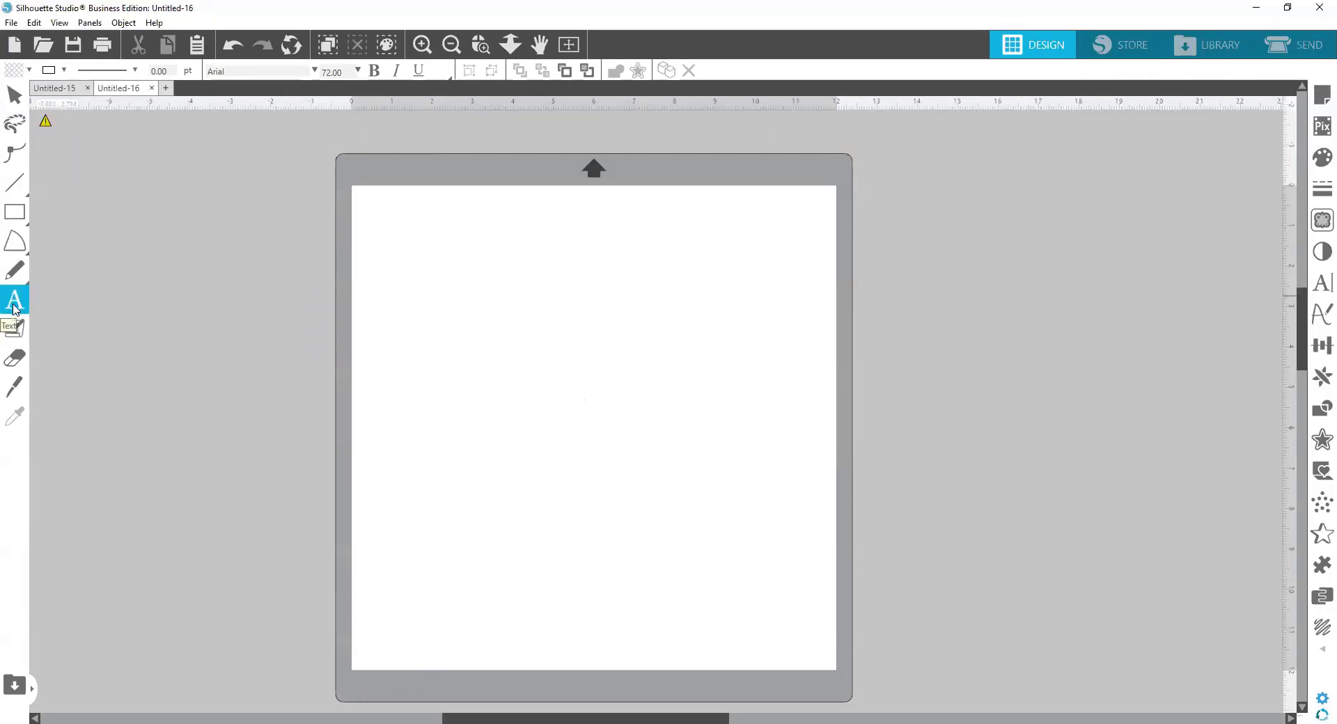
left_click(446, 279)
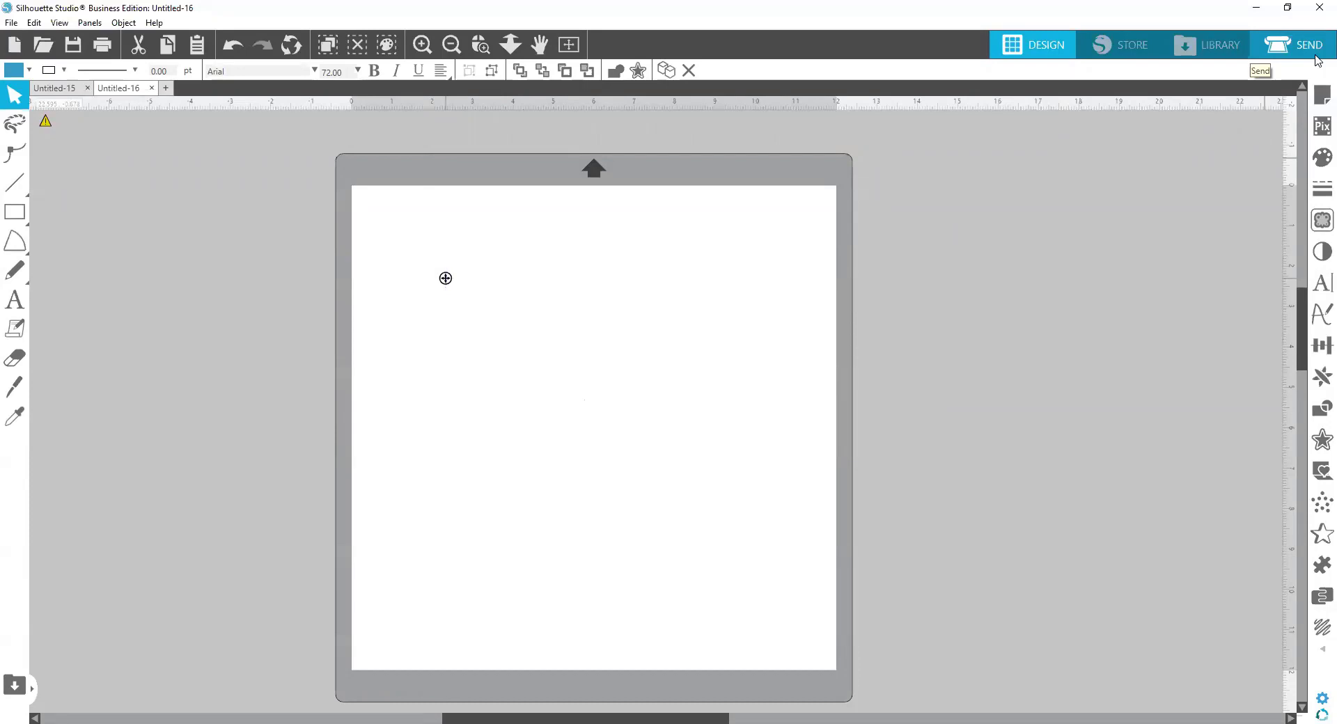
type("PA")
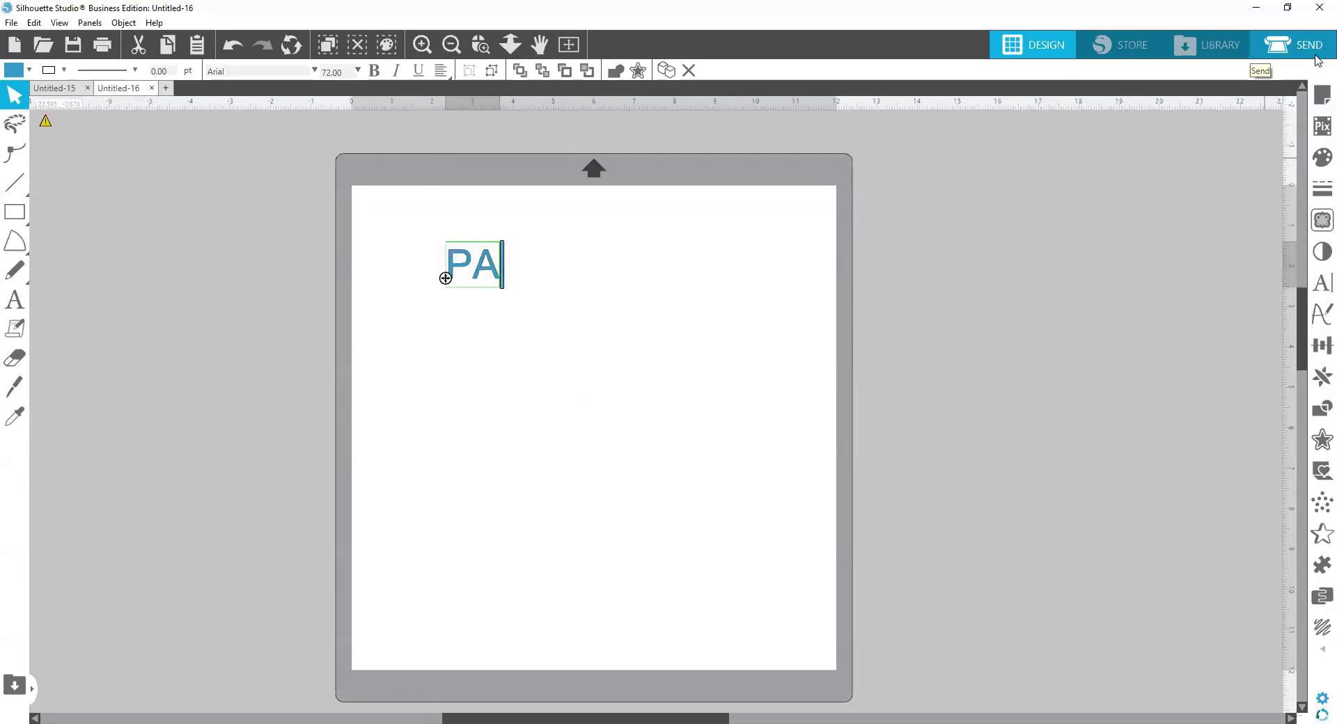
type("TTYANNE")
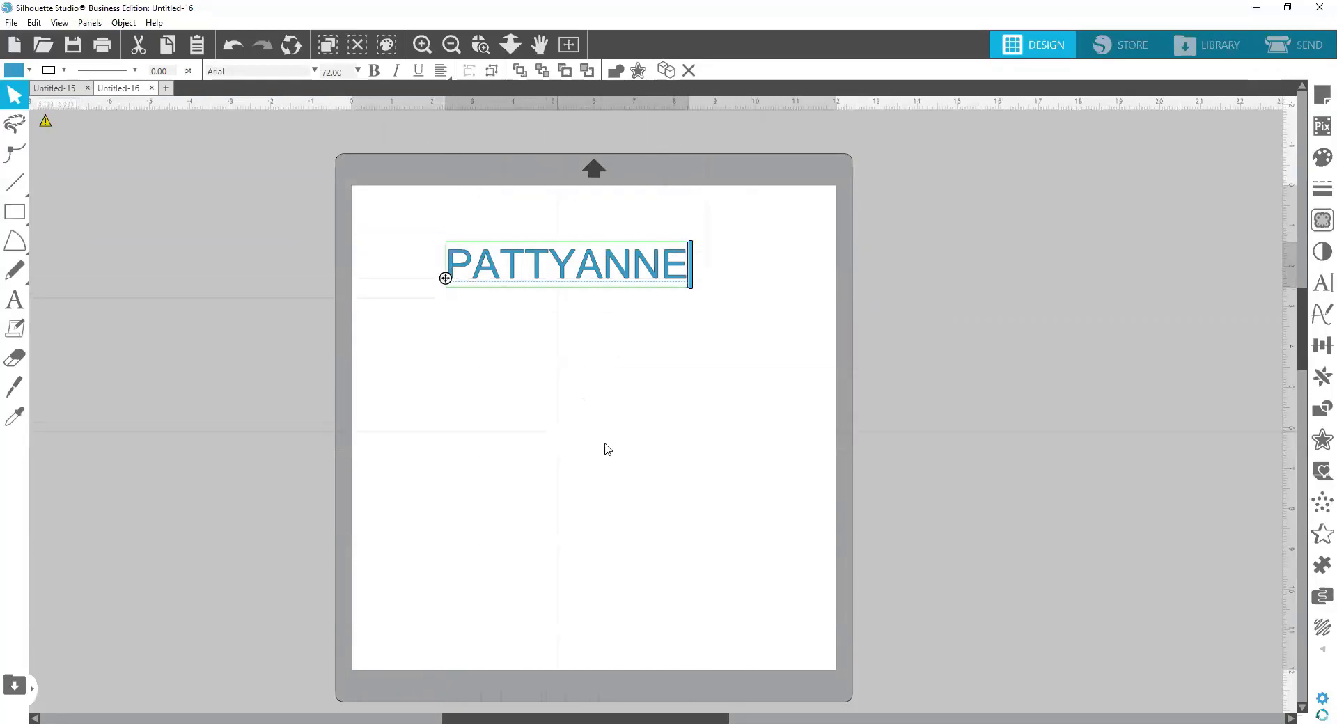
left_click(613, 343)
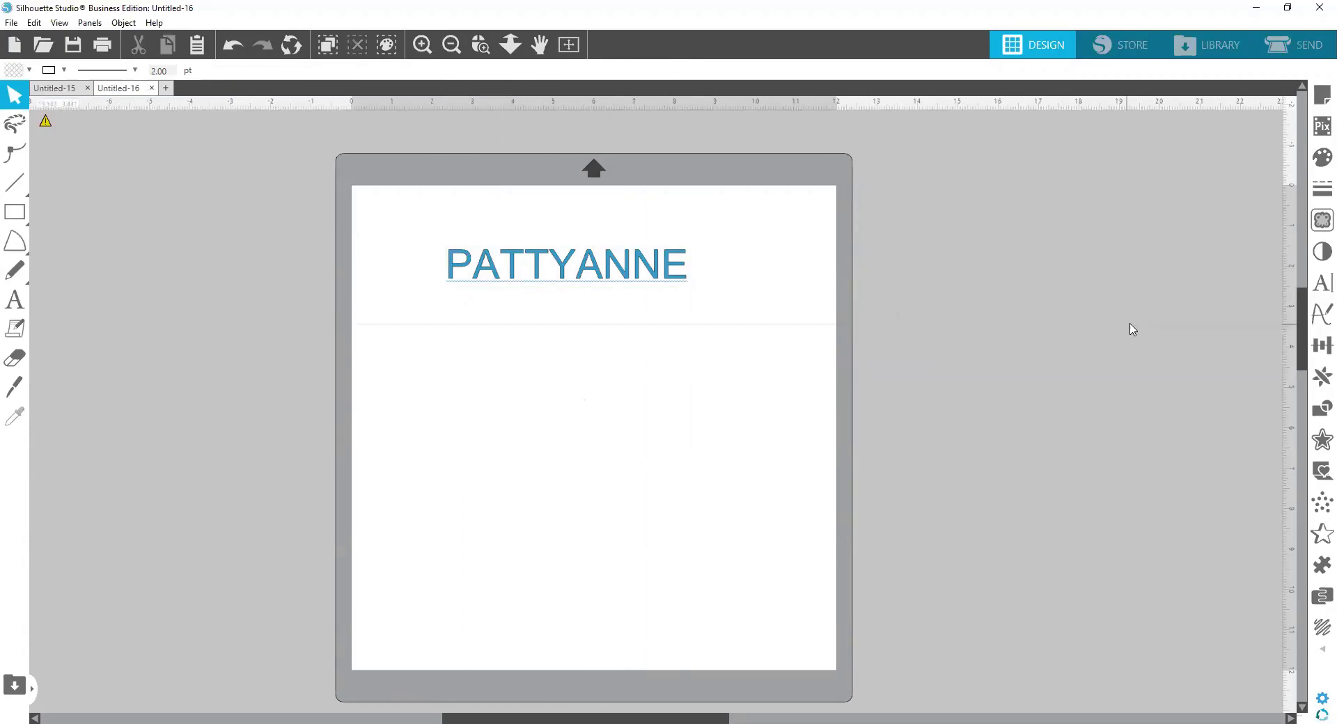
Change the font of the name text to Impact in the text style settings.
left_click(1318, 291)
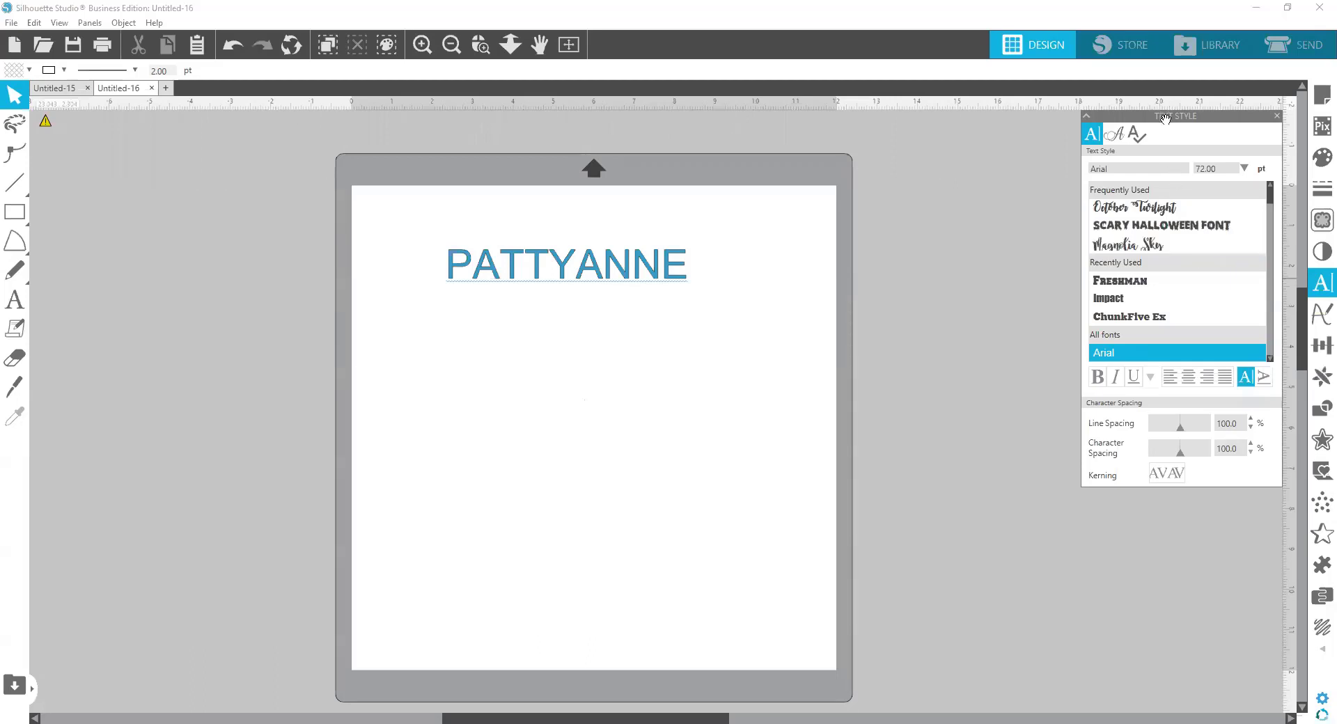
left_click_drag(1165, 117, 1066, 135)
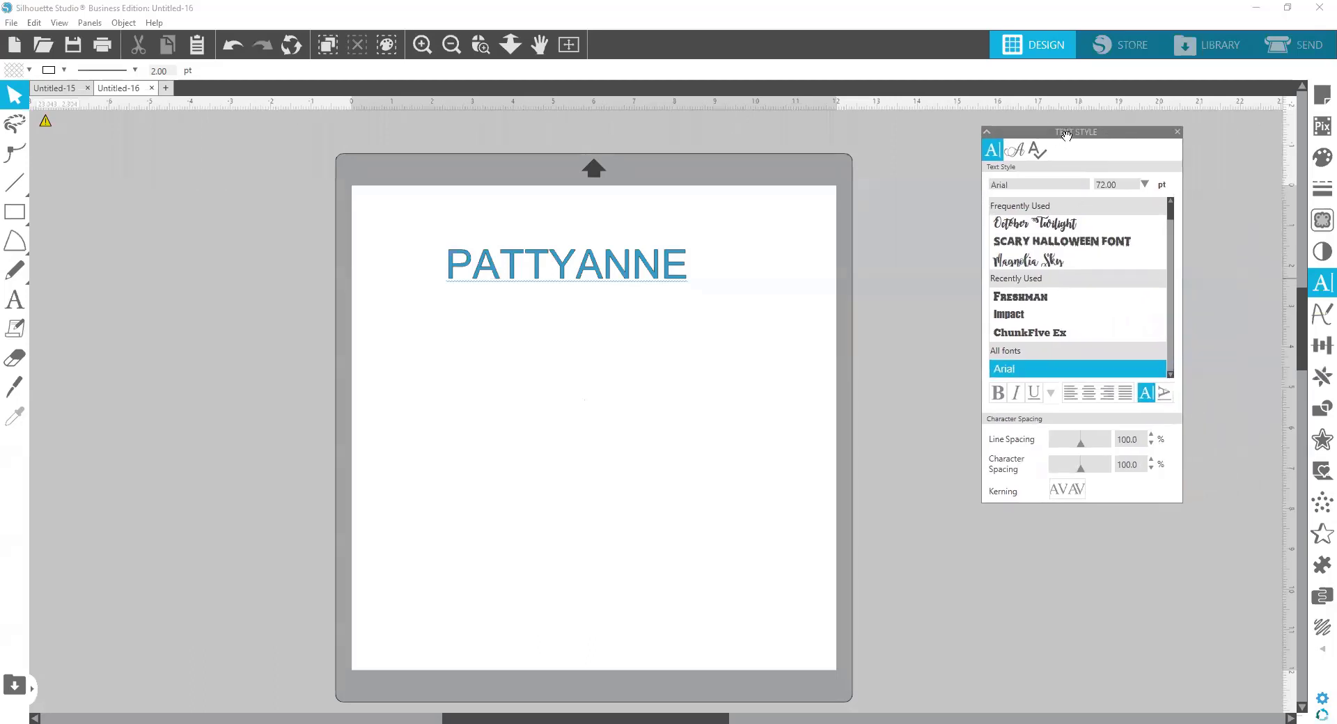
left_click(1025, 315)
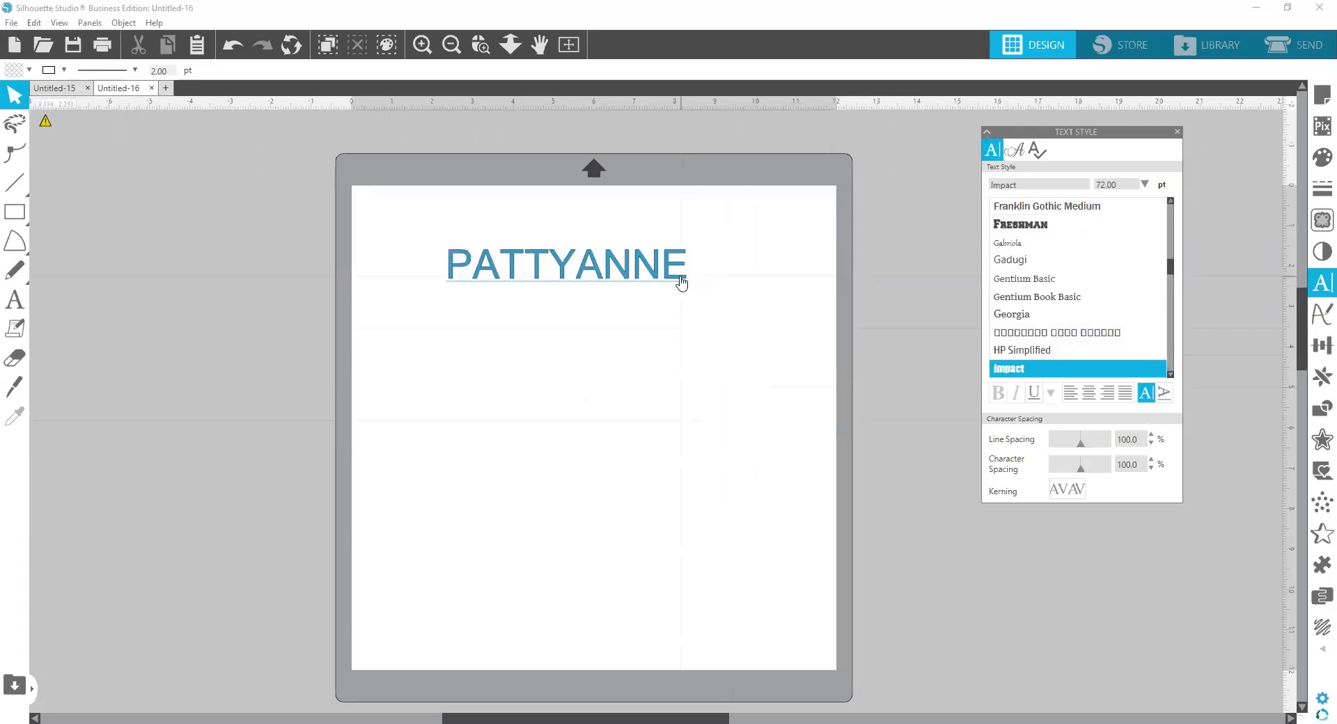
left_click(565, 273)
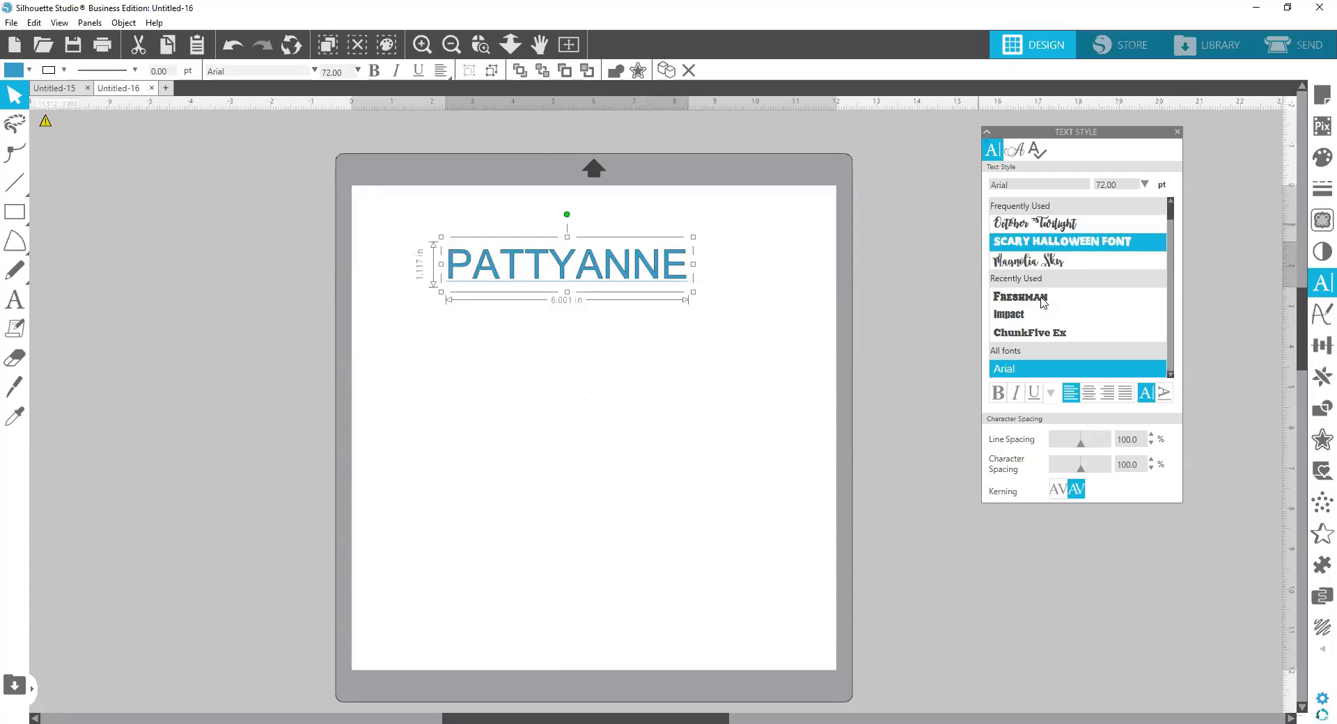
left_click(1042, 322)
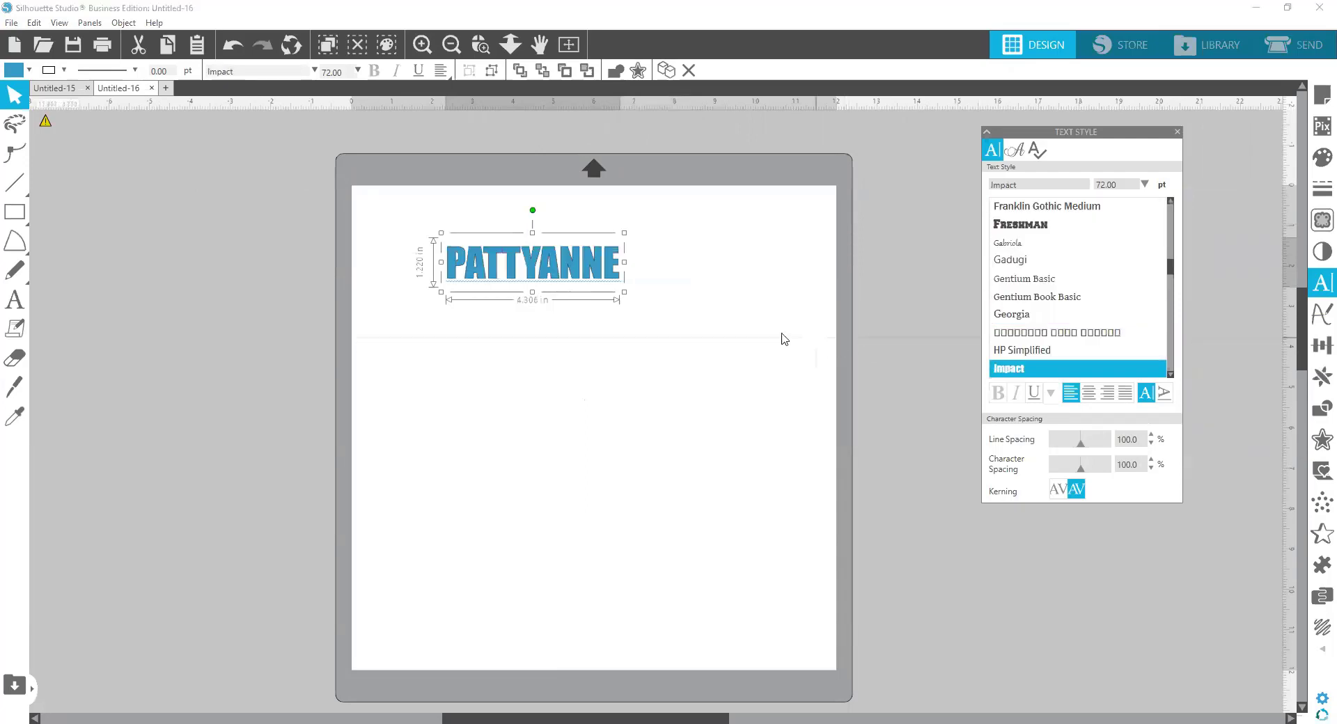
Enlarge the name text proportionally to about 10.1 in wide and centre it near the page's upper edge.
left_click(680, 360)
left_click(597, 275)
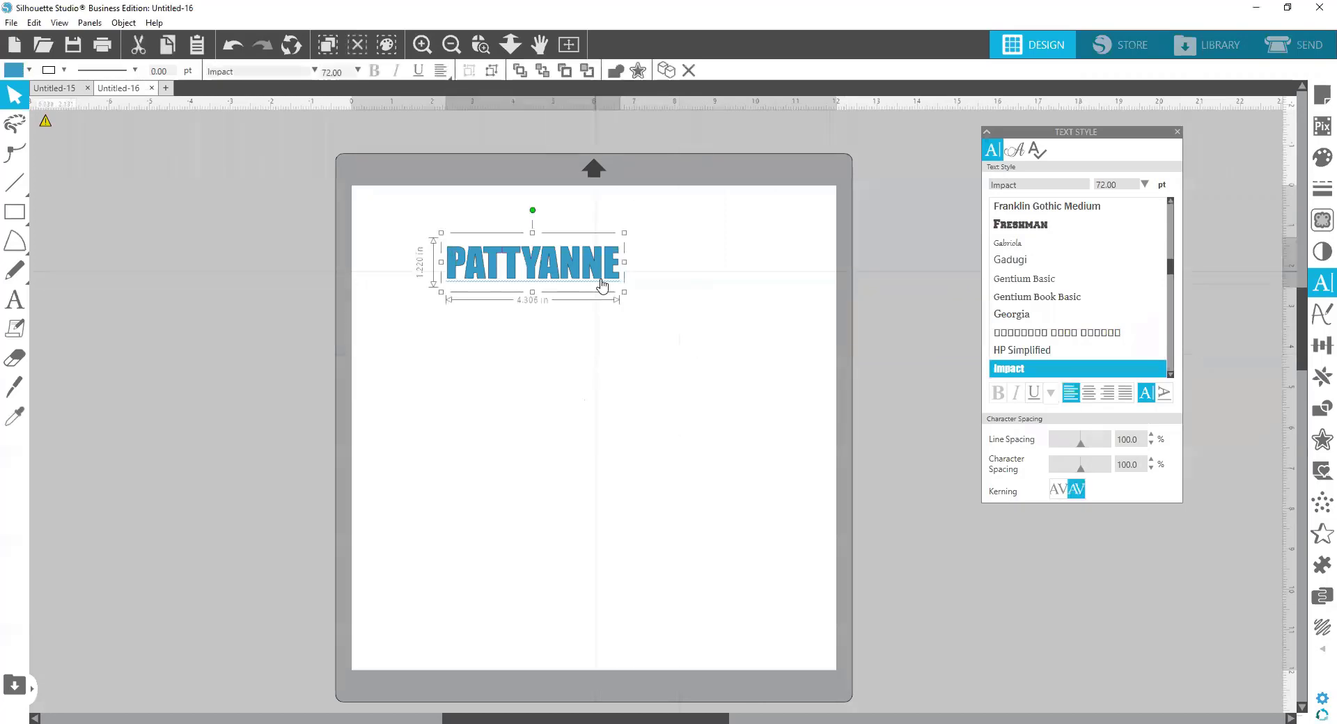
left_click_drag(625, 290, 801, 371)
left_click_drag(724, 320, 690, 297)
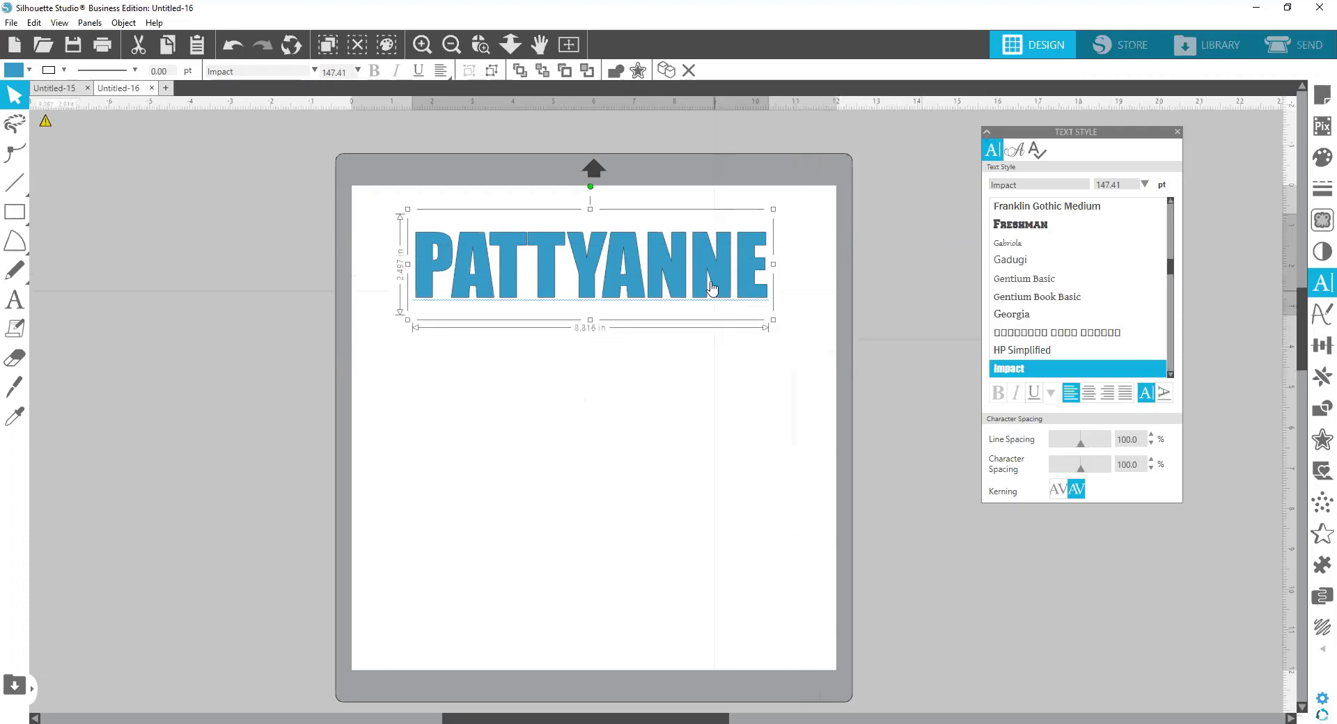
left_click_drag(702, 271, 684, 261)
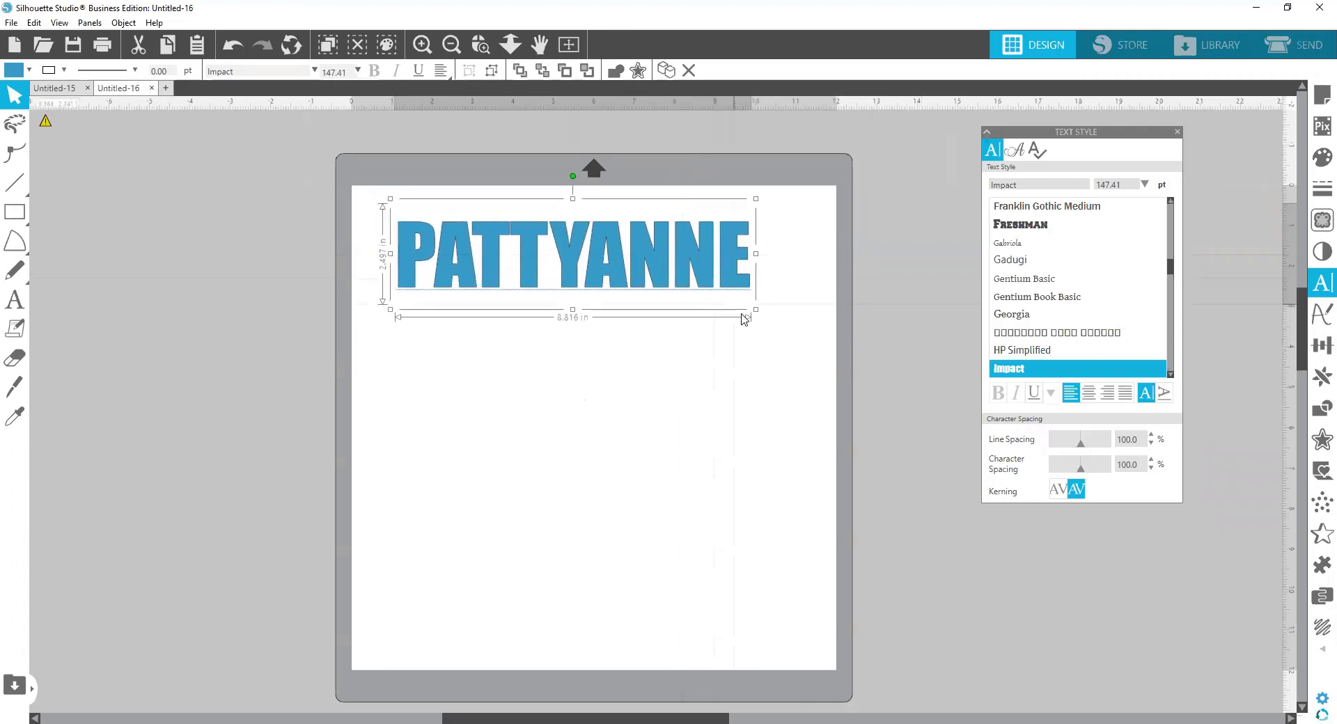
left_click_drag(756, 307, 802, 324)
left_click_drag(700, 277, 697, 272)
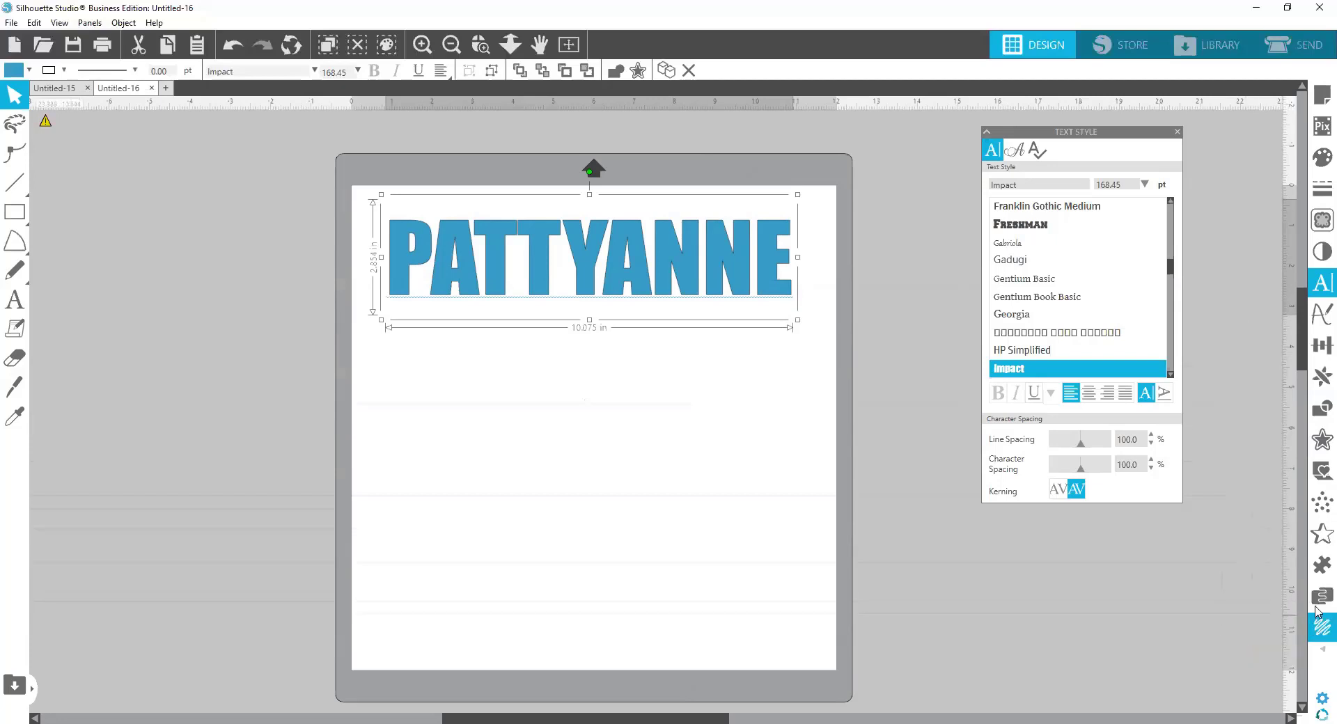
Open the Warp tool beside the page and apply a warp grid to the selected name text.
left_click(1318, 652)
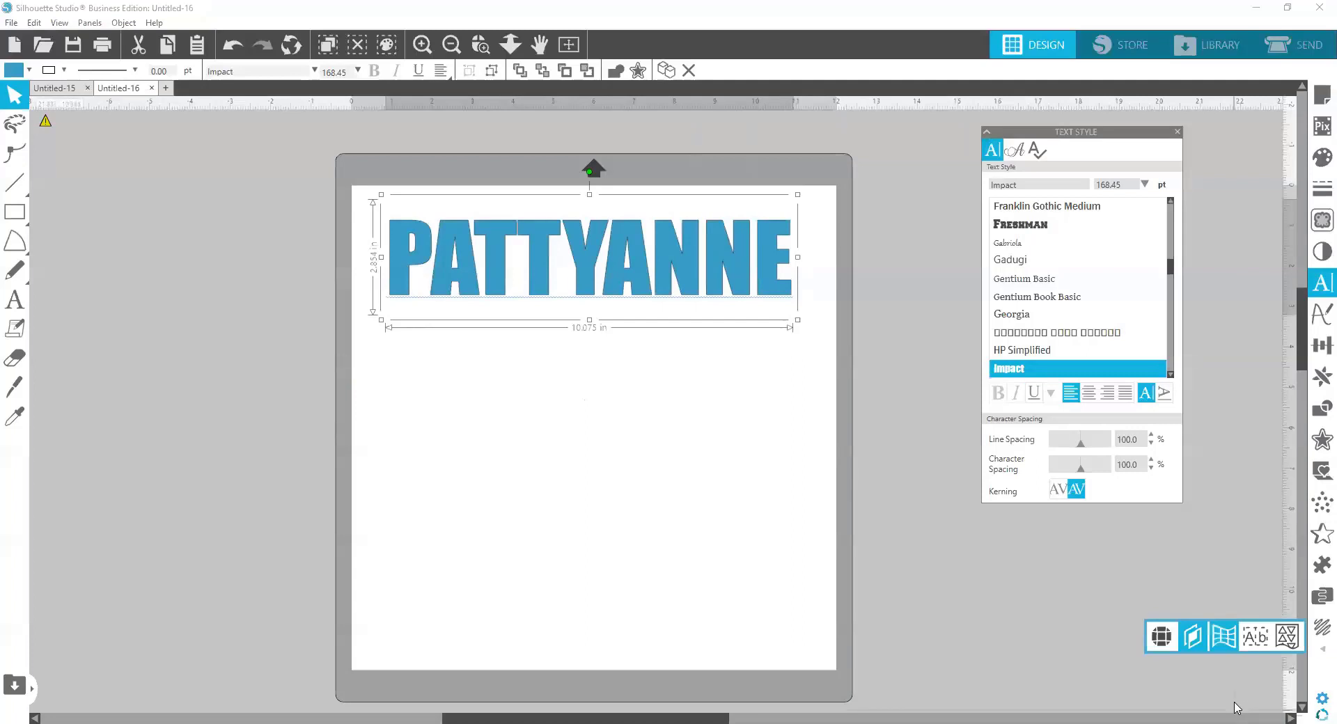
left_click(1224, 641)
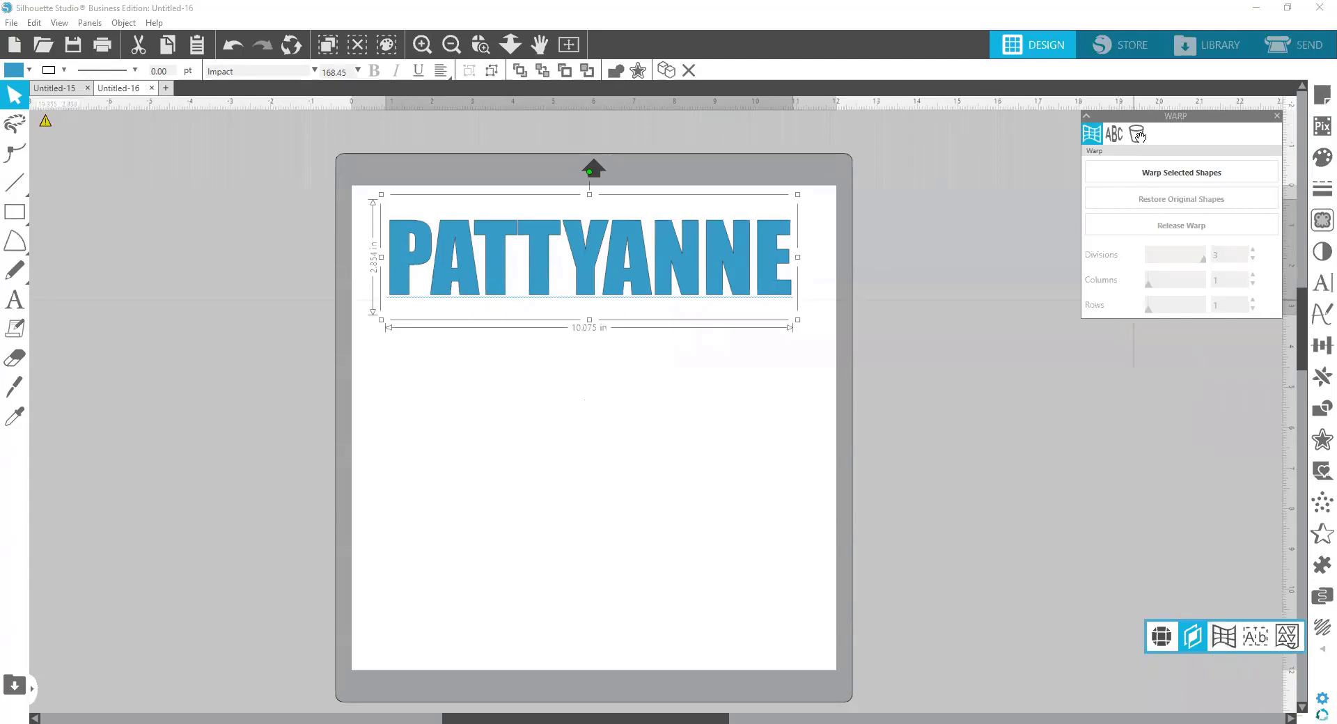
left_click_drag(1185, 117, 1005, 206)
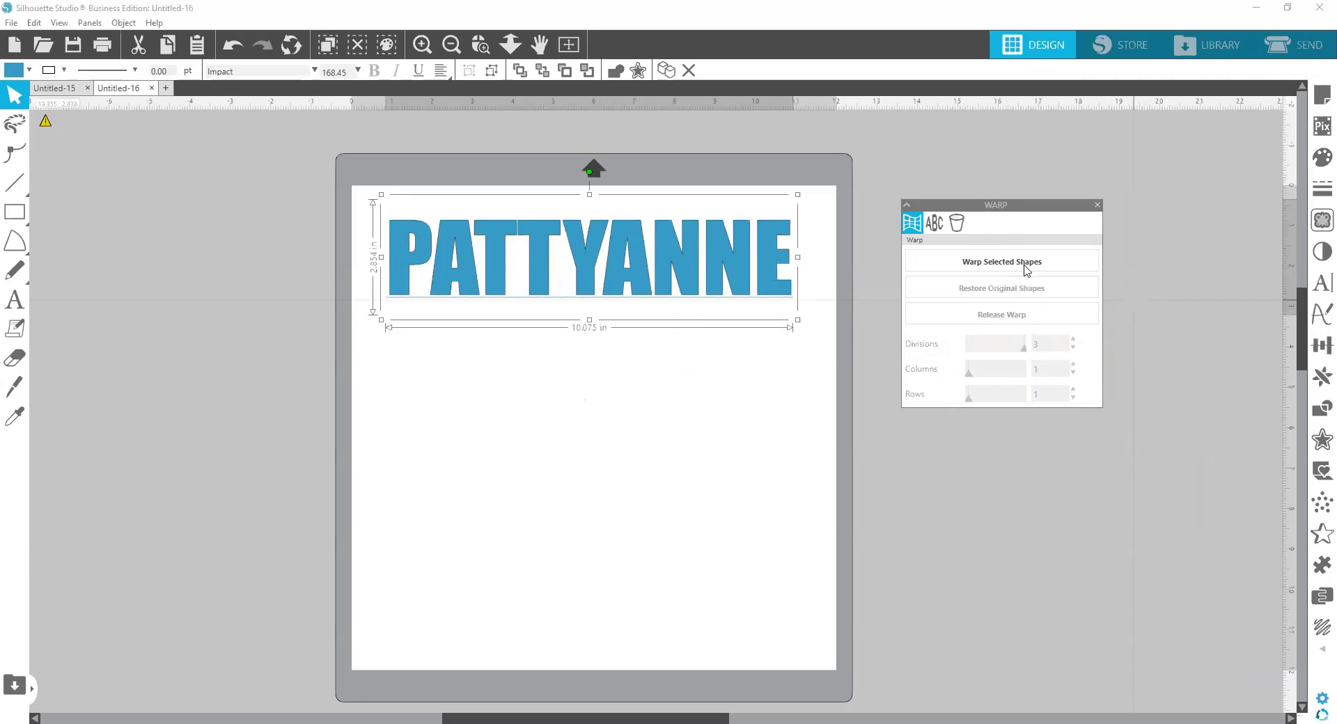
left_click_drag(978, 211, 919, 189)
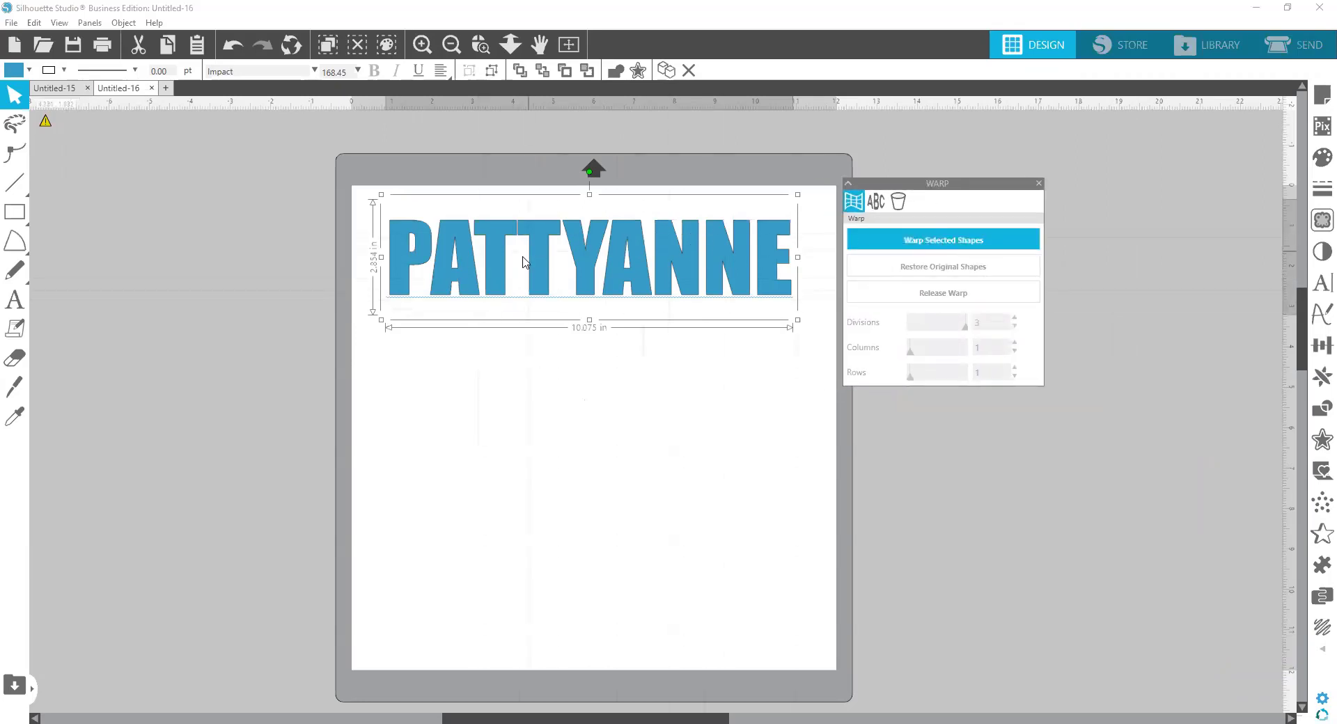
left_click(965, 242)
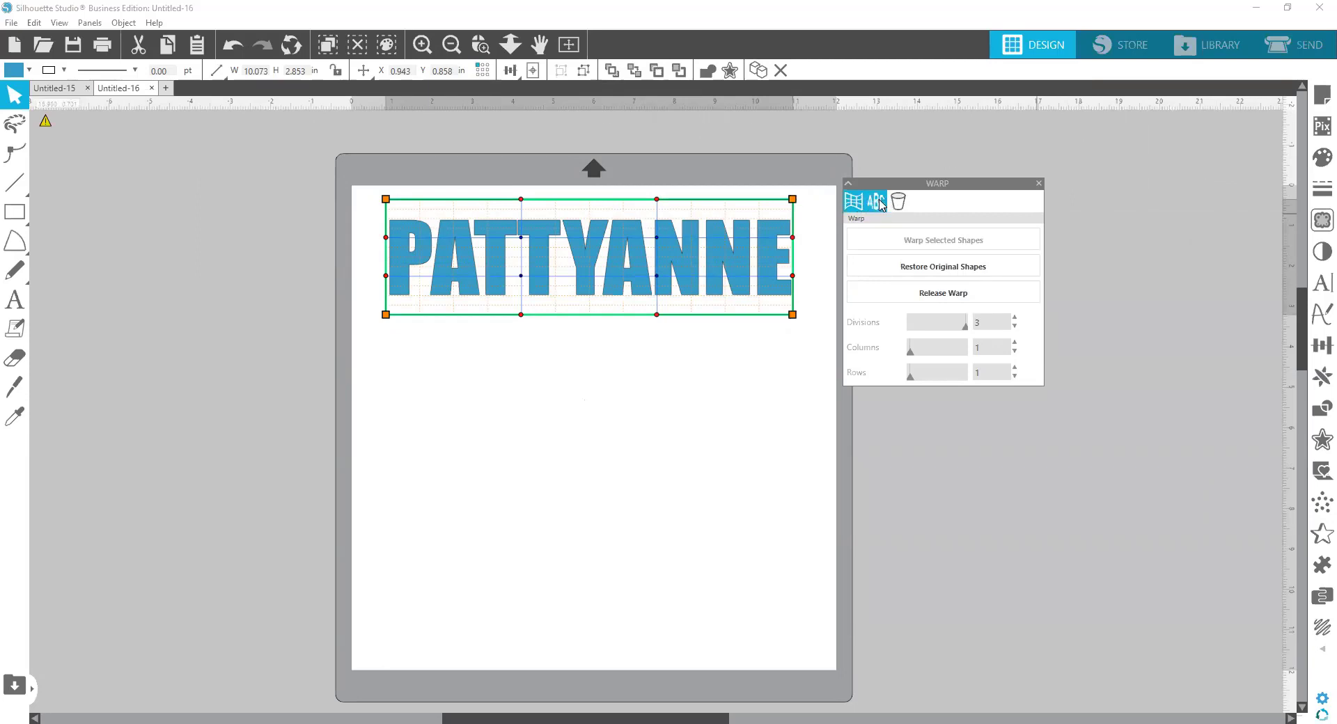
Try the sideways-tapering warp template on the name with its left end stretched much taller, and restore the original shapes.
left_click(876, 202)
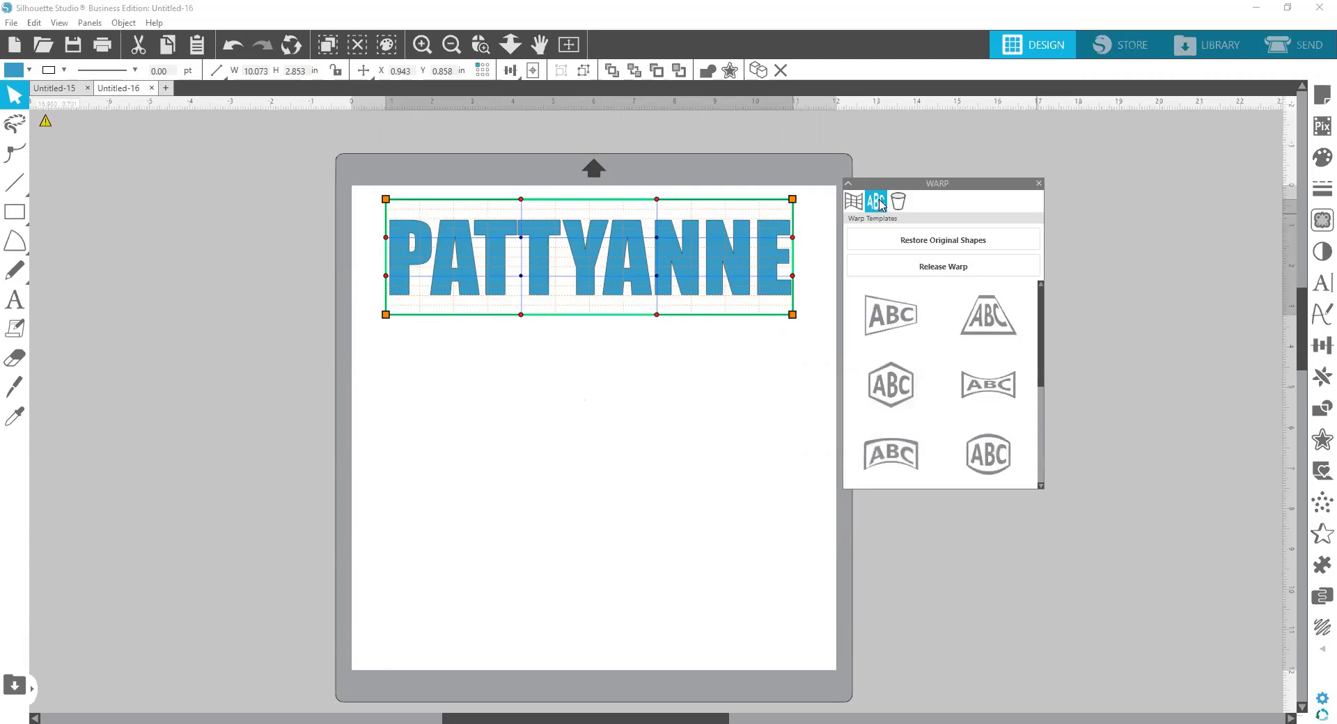
left_click(888, 328)
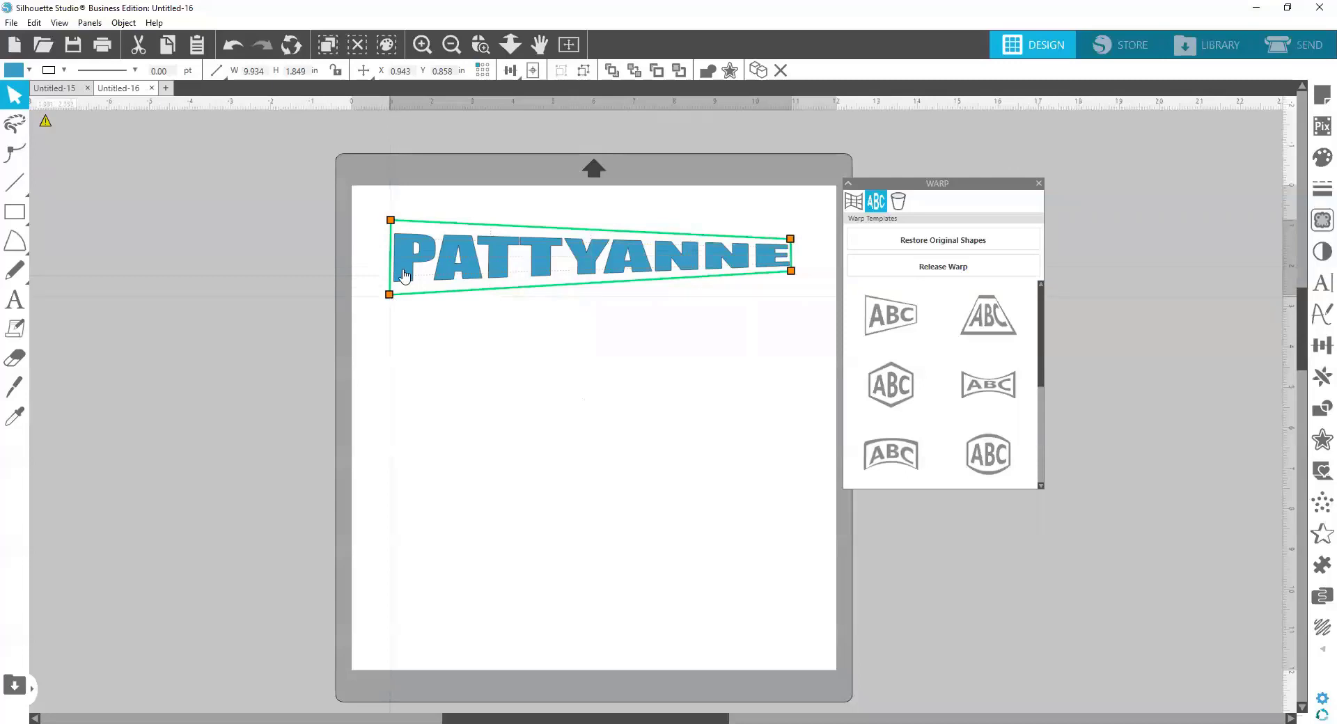
left_click_drag(396, 301, 382, 496)
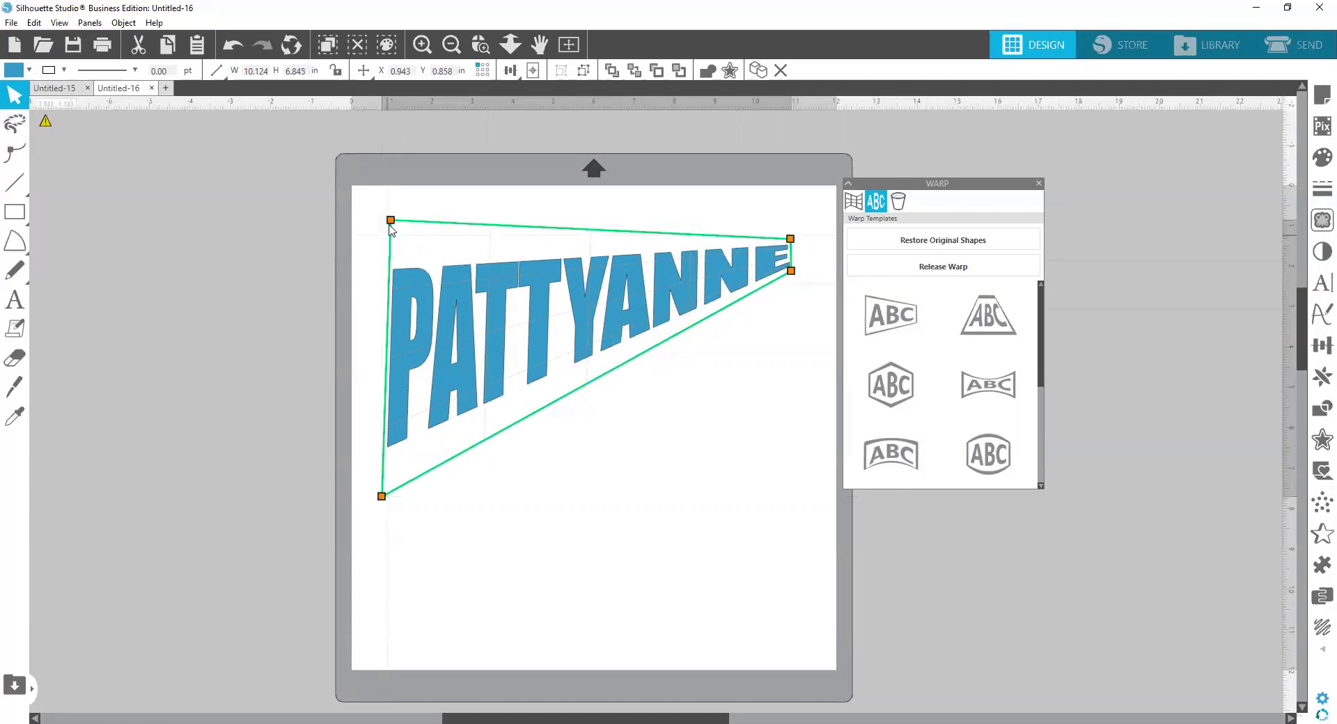
left_click_drag(391, 220, 359, 177)
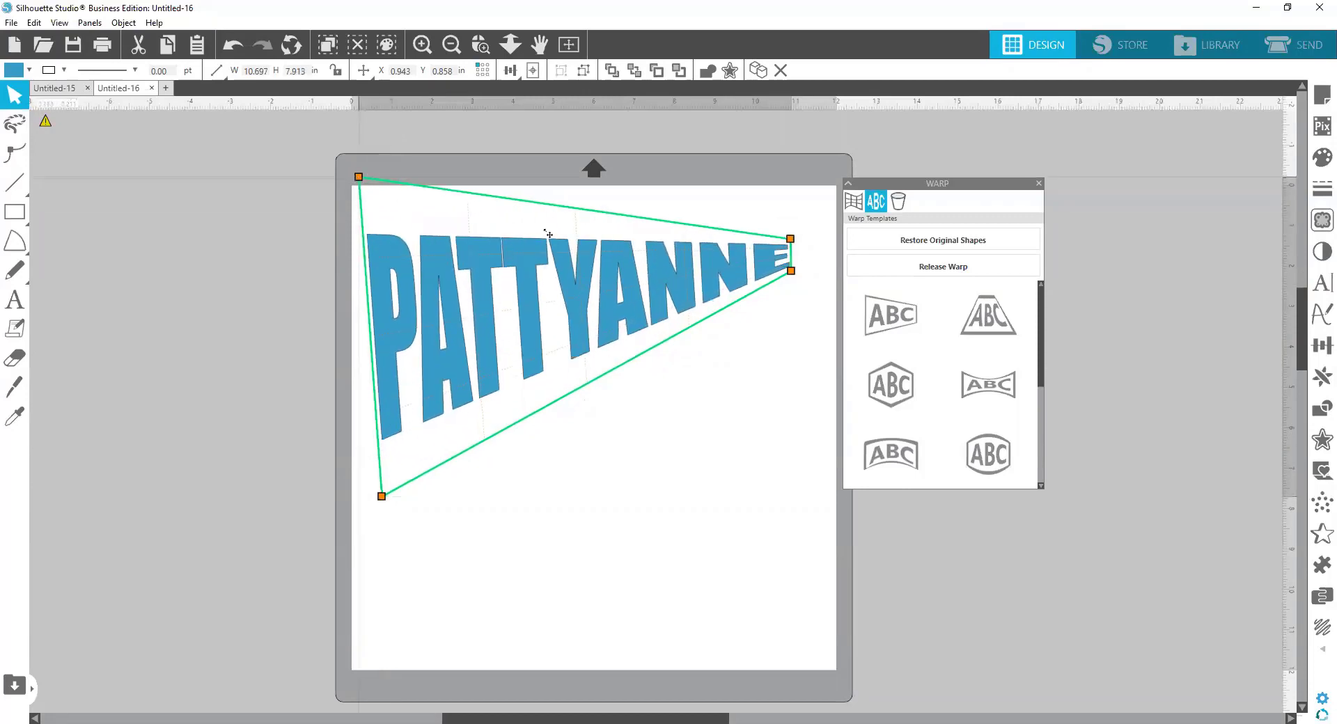
mouse_move(790, 276)
left_mouse_down()
mouse_move(575, 347)
mouse_move(774, 323)
mouse_move(801, 333)
mouse_move(794, 422)
mouse_move(791, 291)
left_mouse_up()
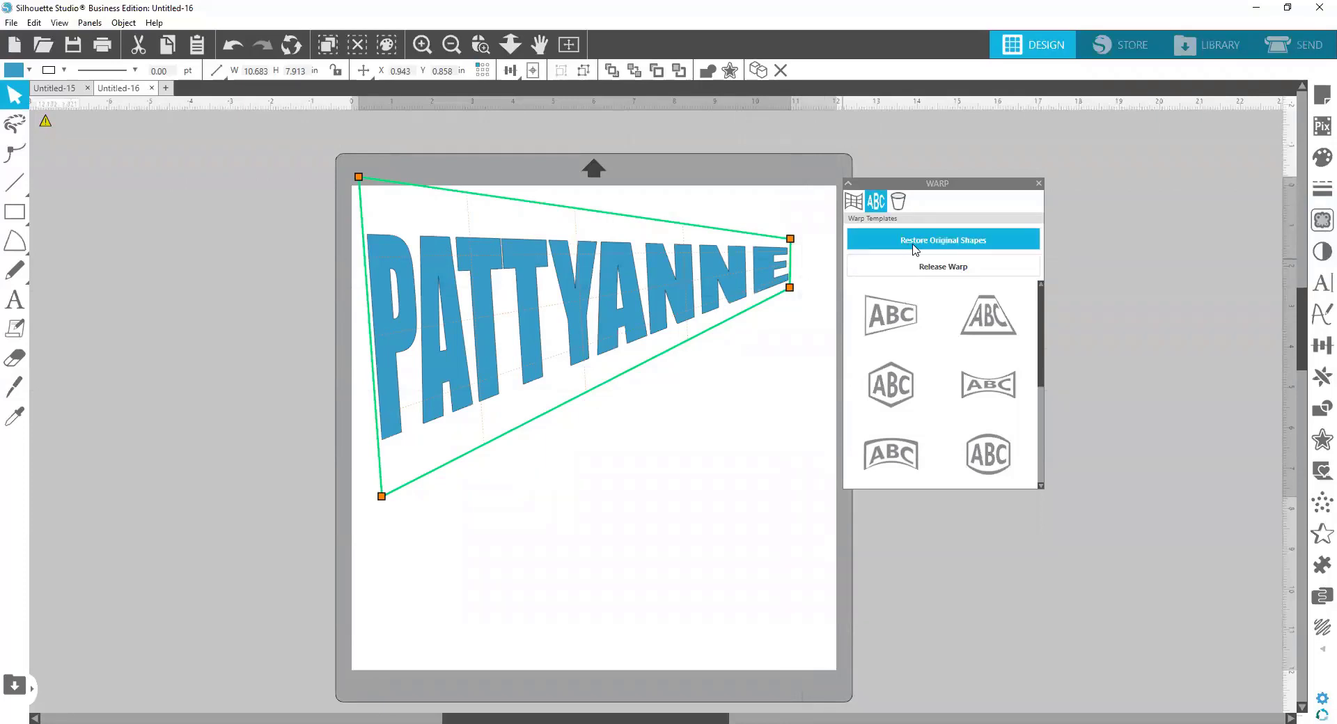
left_click(993, 246)
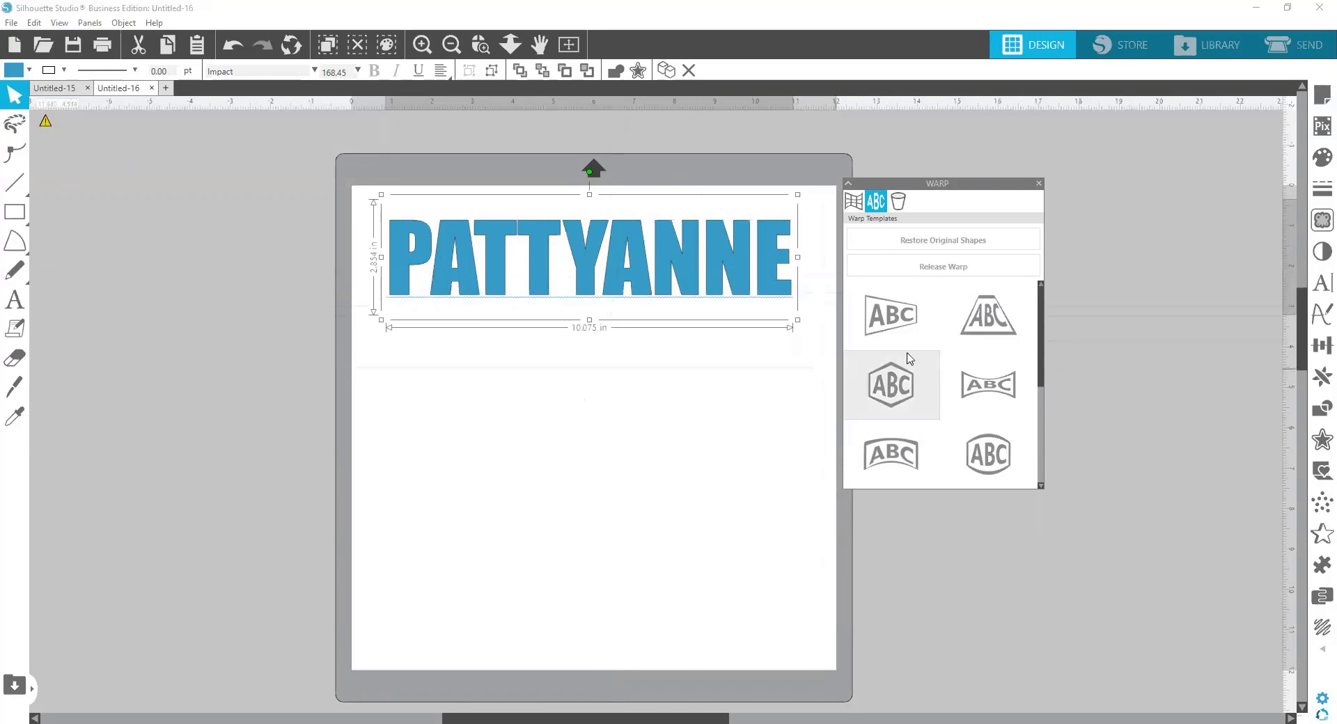
Try the trapezoid warp template on the name with both lower corners pulled outward and down, and restore the original shapes.
left_click(990, 328)
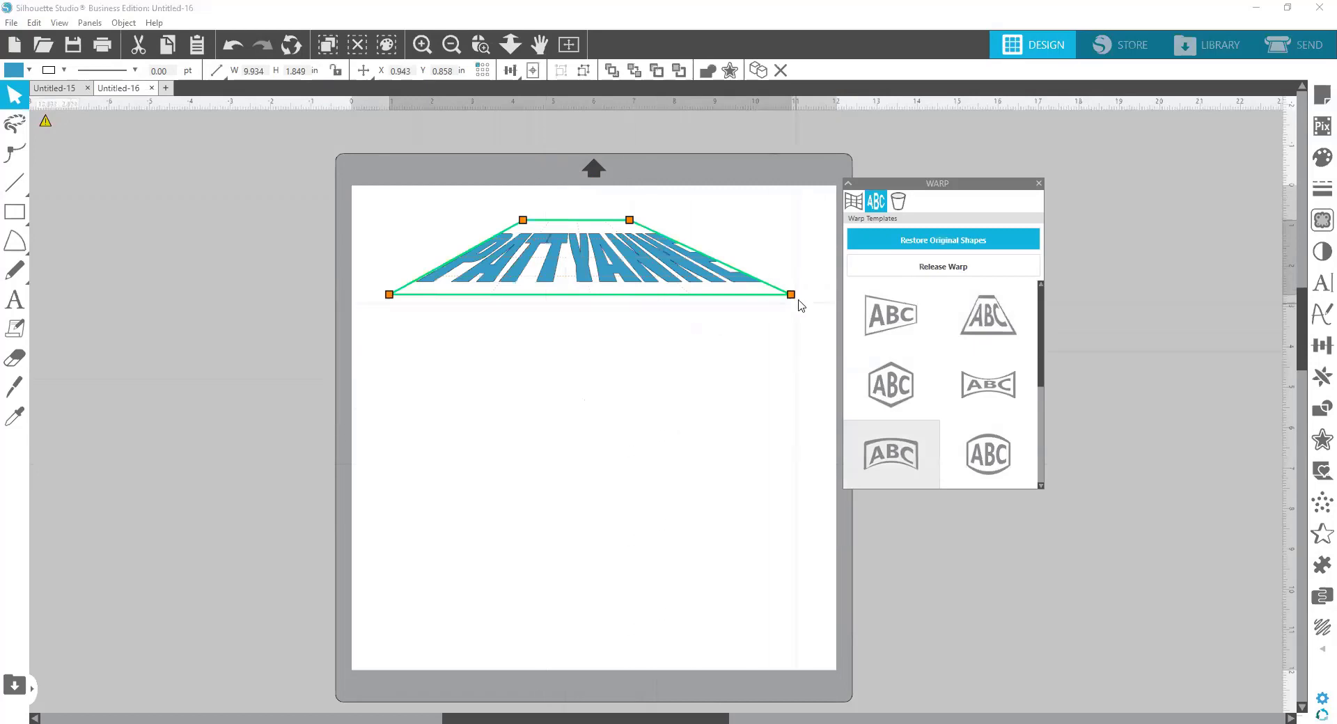
left_click_drag(795, 298, 814, 321)
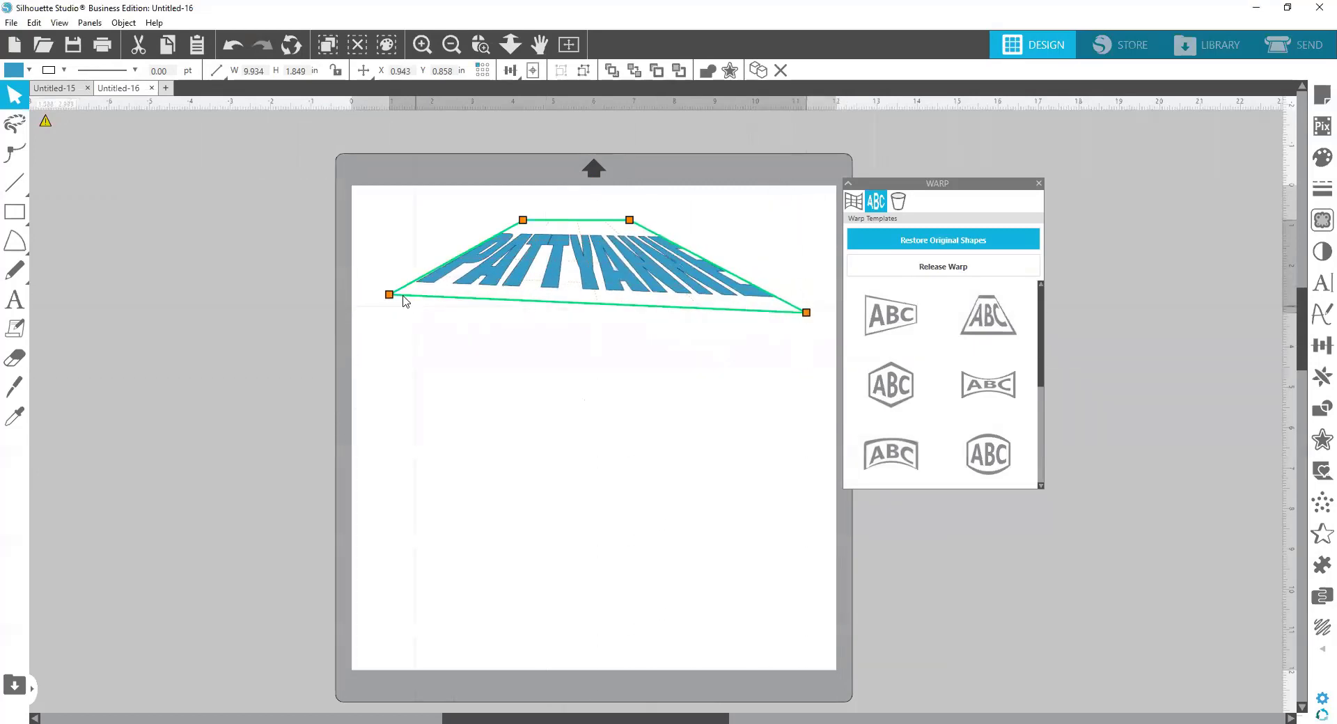
left_click_drag(389, 295, 347, 342)
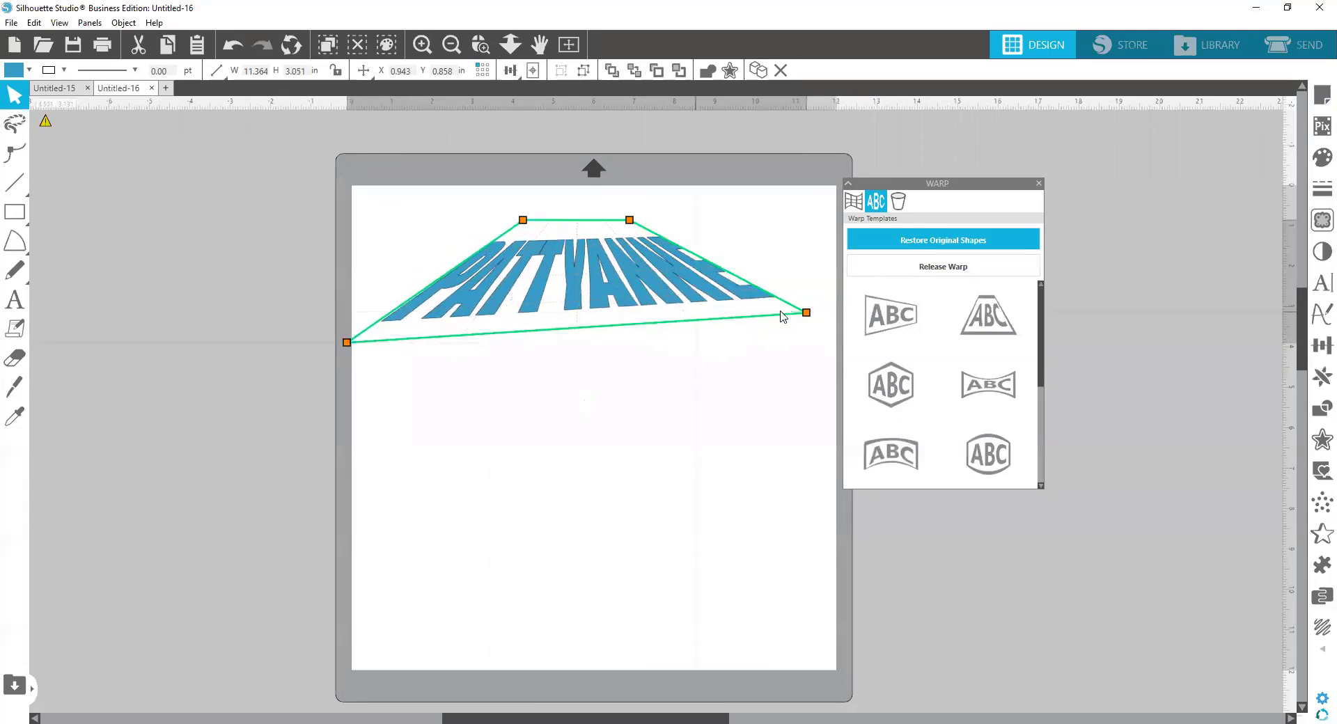
left_click_drag(825, 326, 856, 351)
left_click(682, 409)
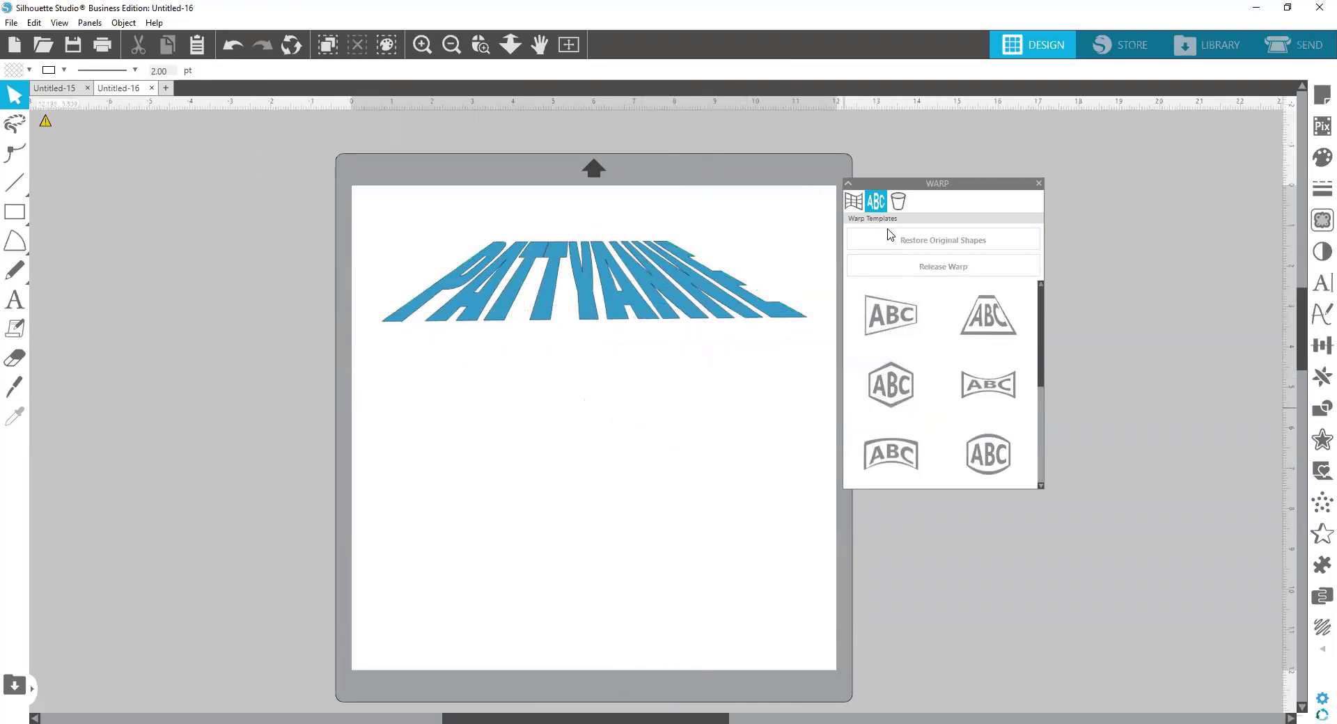
left_click(662, 312)
left_click(909, 240)
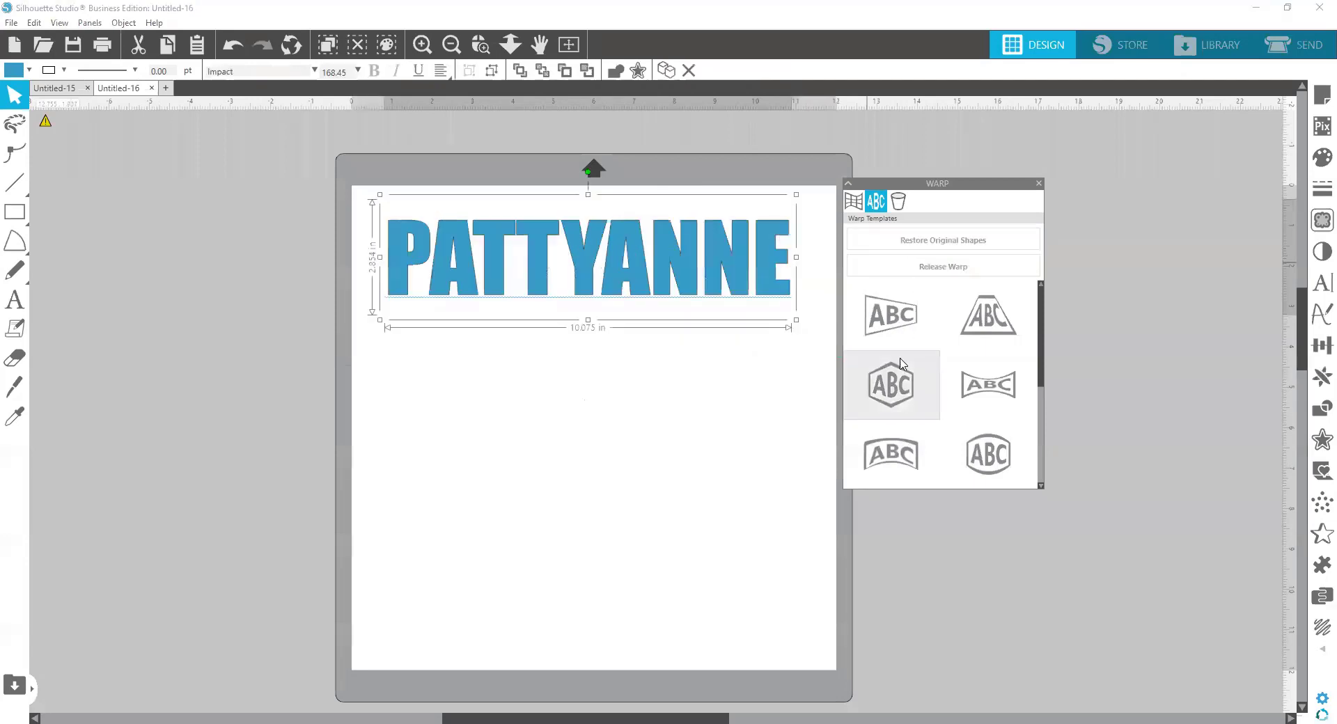
Apply the hexagon warp template to the name, stretch its middle points into a diamond about 9.9 by 8.9 in, and move it down the page.
left_click(889, 390)
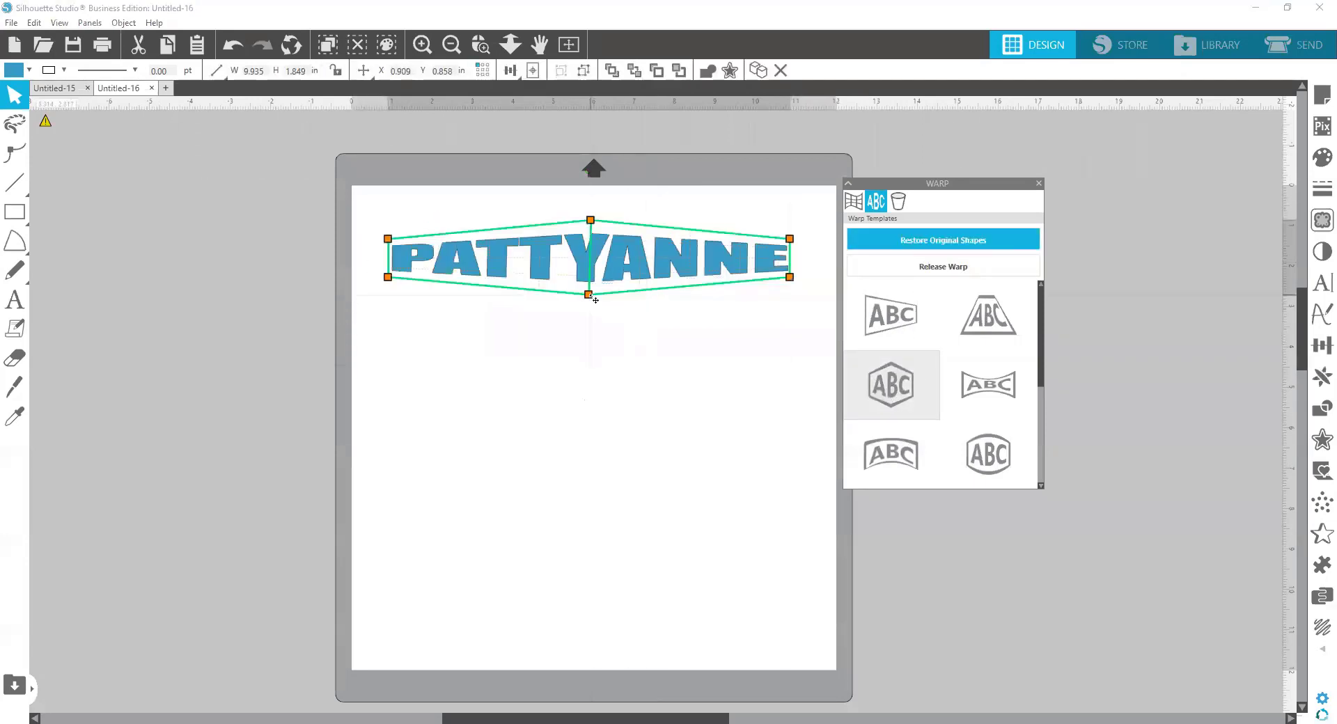
left_click_drag(588, 295, 598, 428)
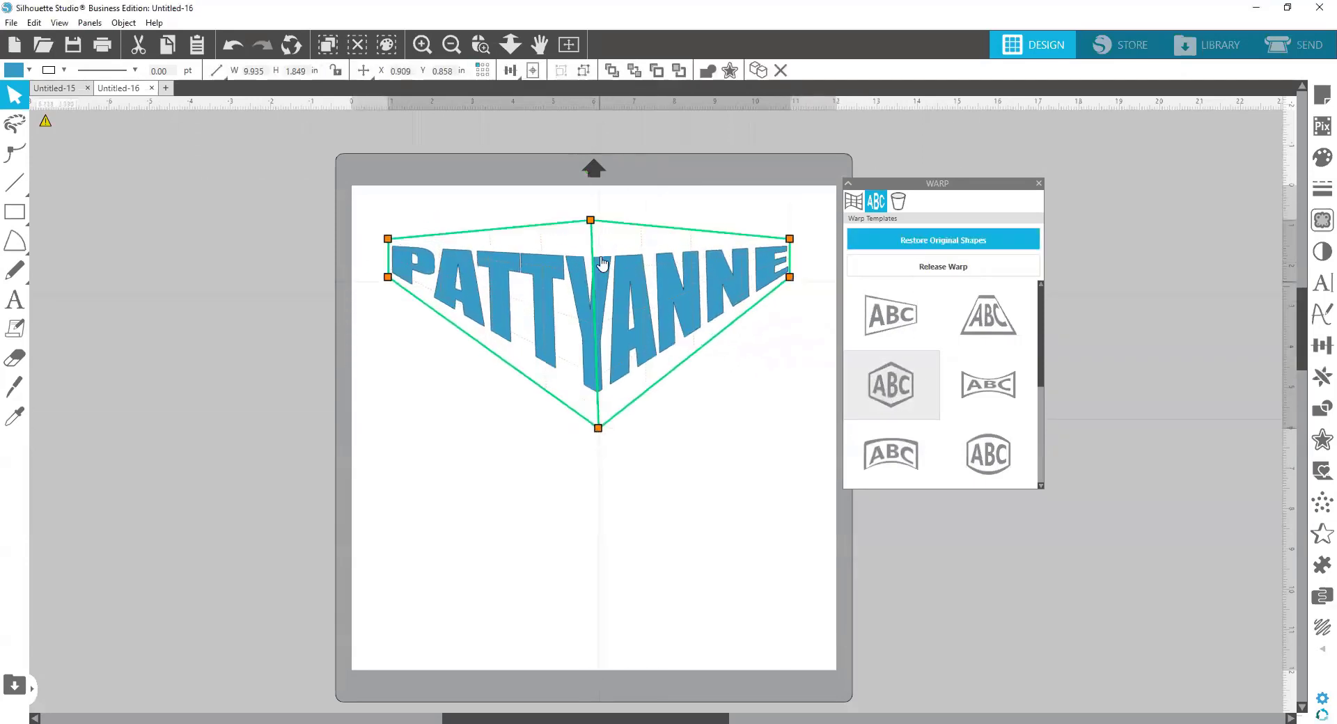
left_click_drag(591, 221, 583, 98)
left_click(682, 445)
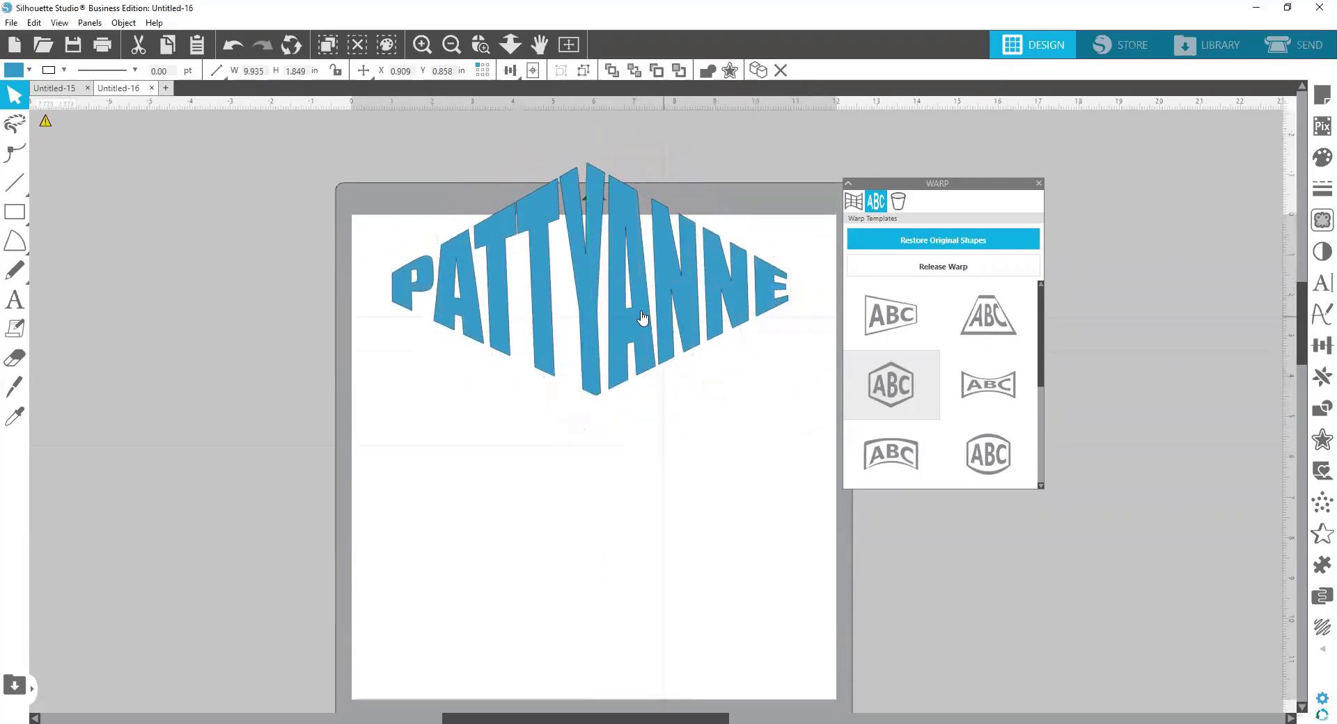
left_click_drag(637, 312, 634, 427)
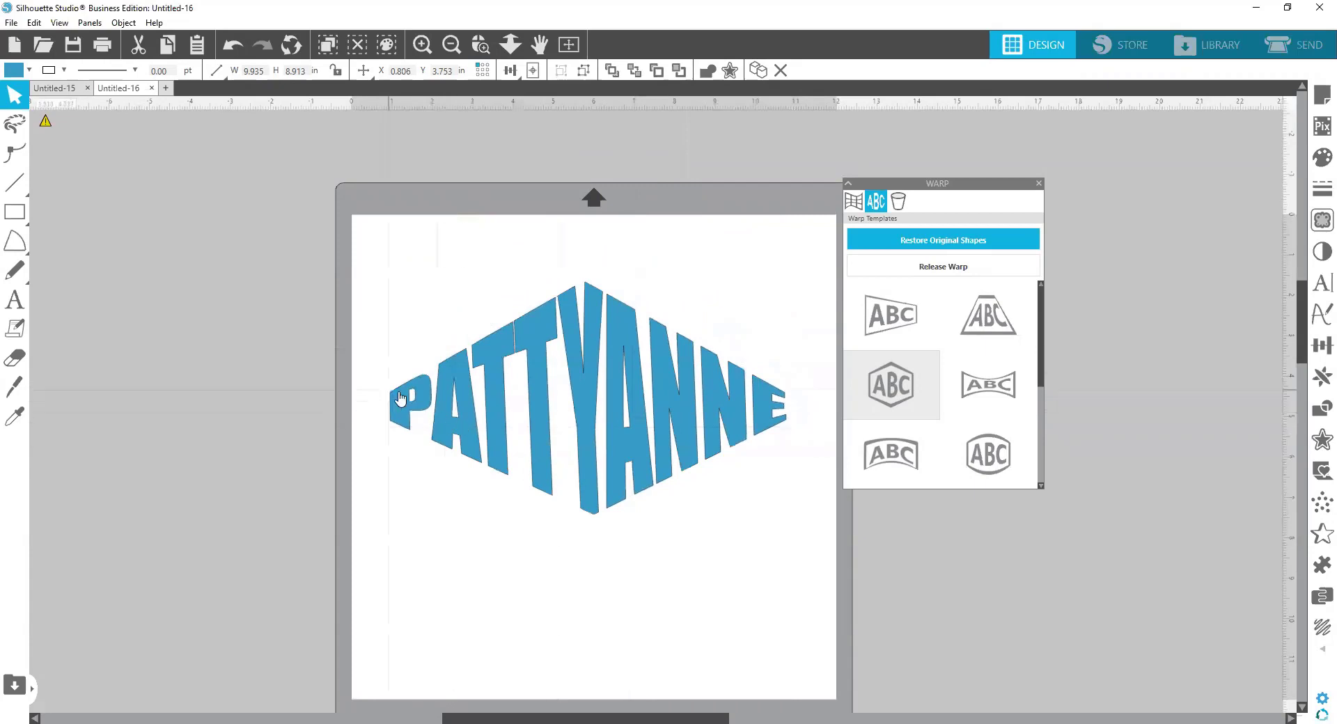
Apply the rounded bulge warp template to the name and stretch its upper and lower curves to about 9.9 by 5.8 in.
left_click(795, 402)
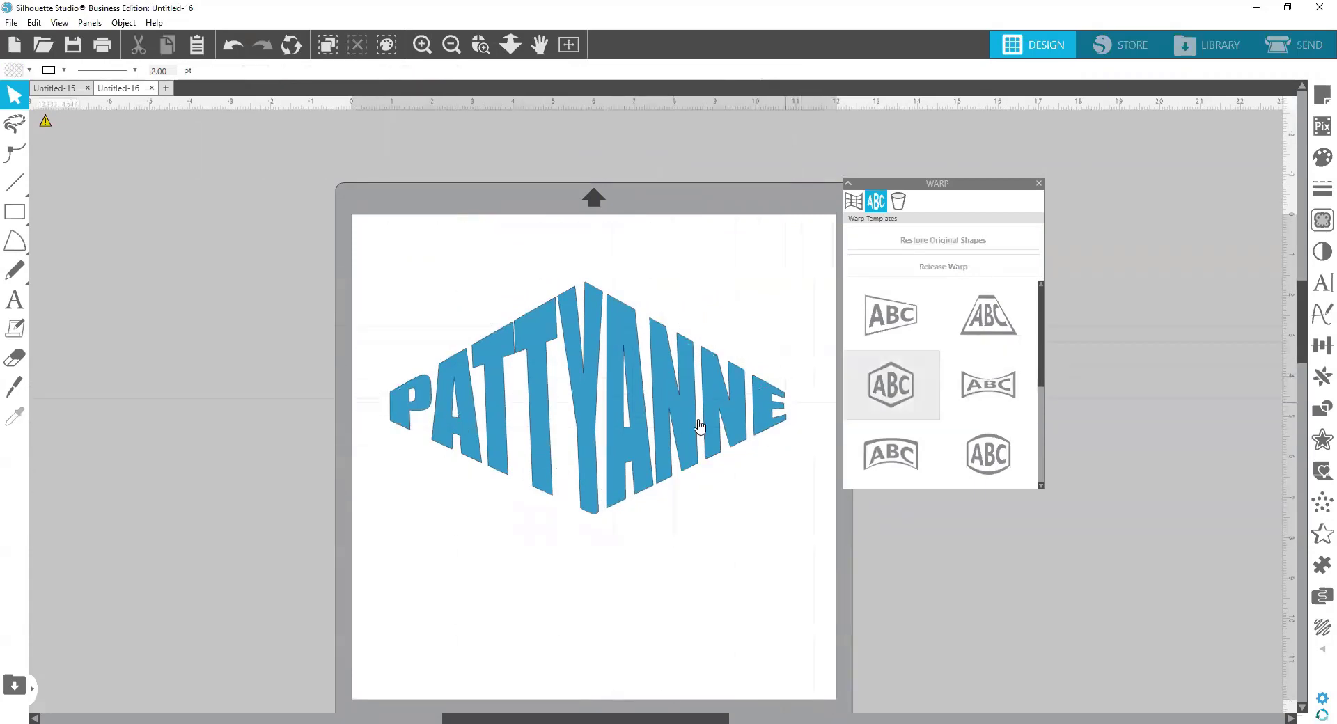
left_click(655, 418)
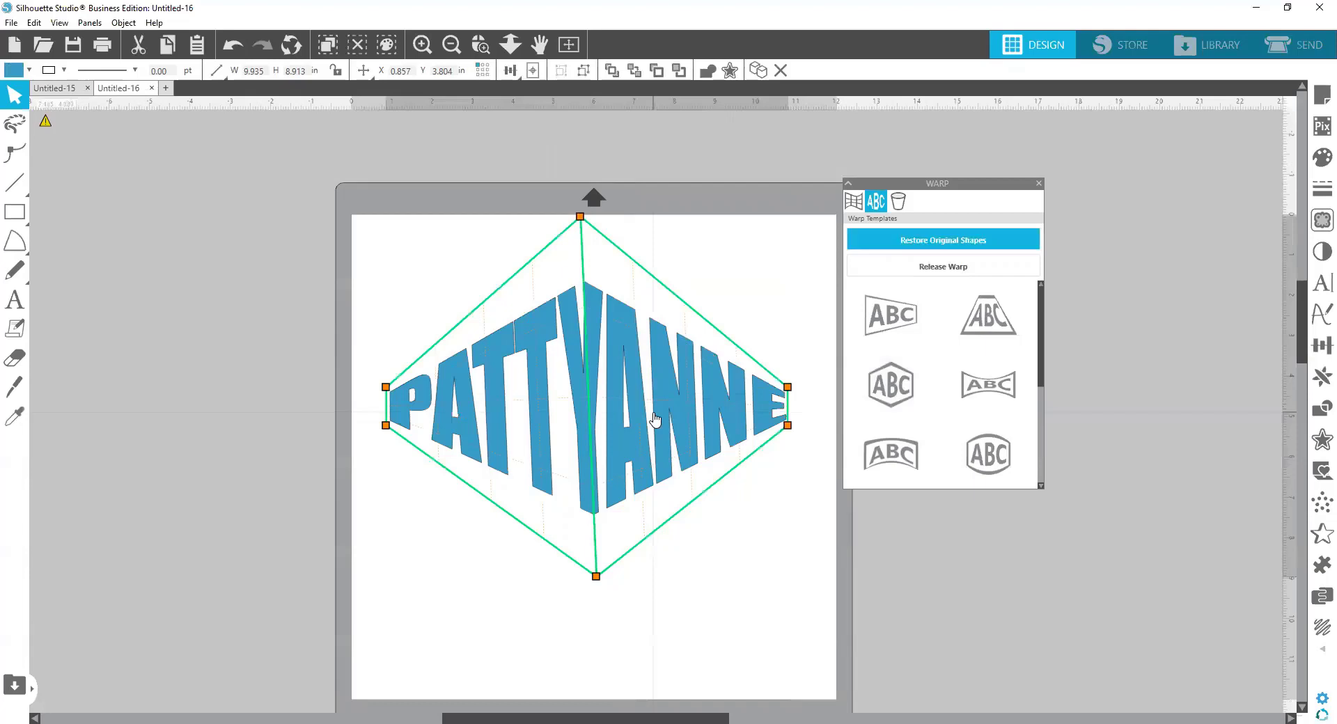
left_click(990, 465)
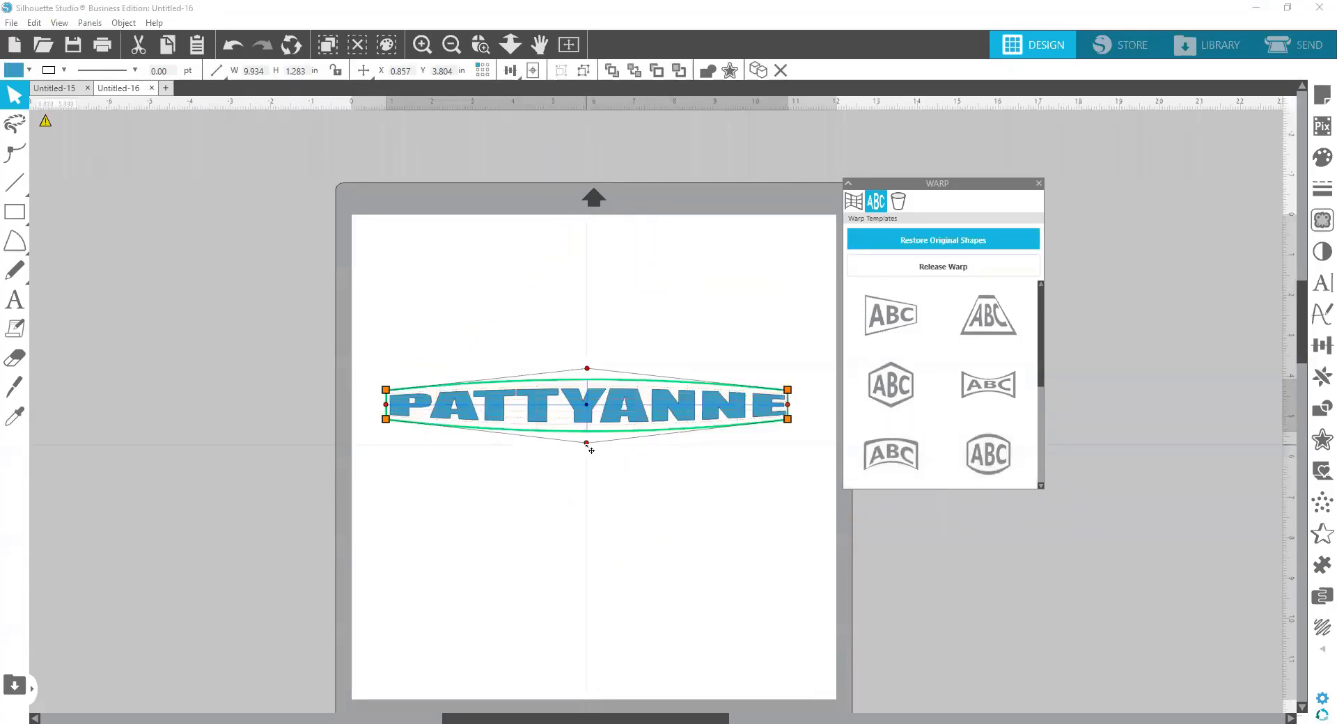
left_click_drag(587, 443, 598, 620)
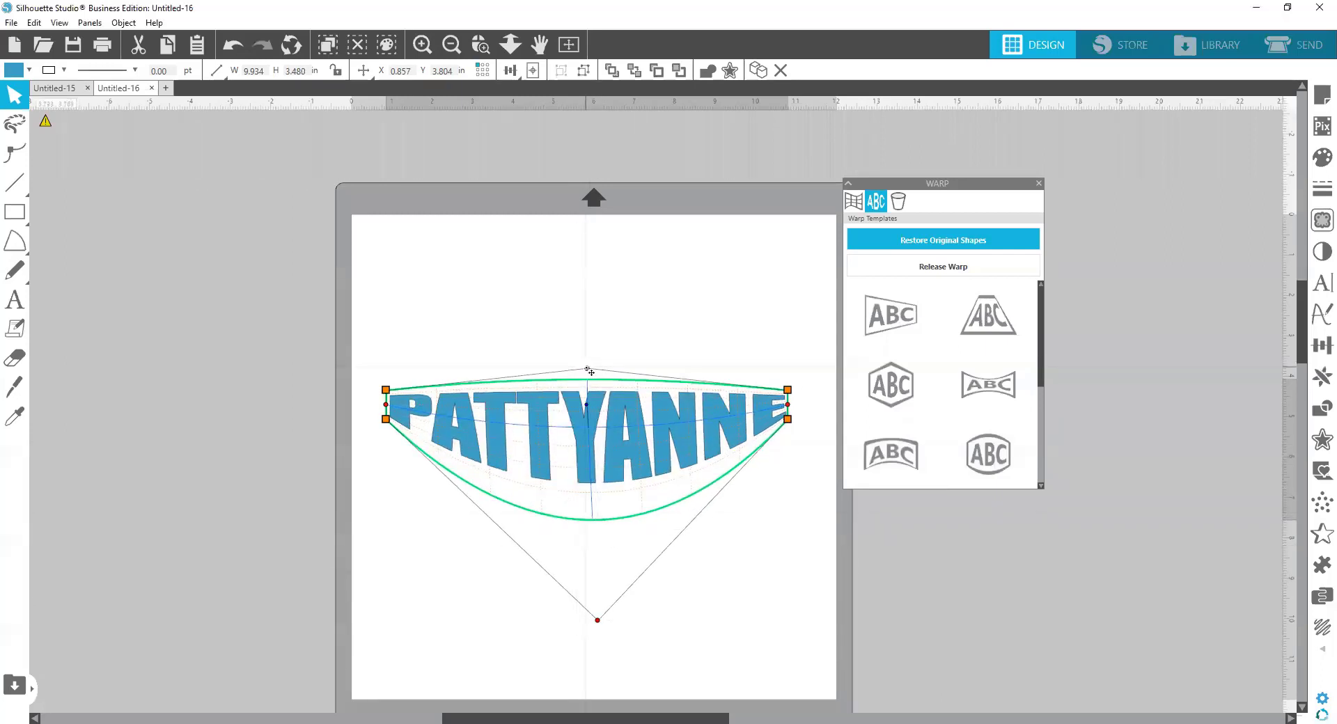
left_click_drag(584, 266, 590, 179)
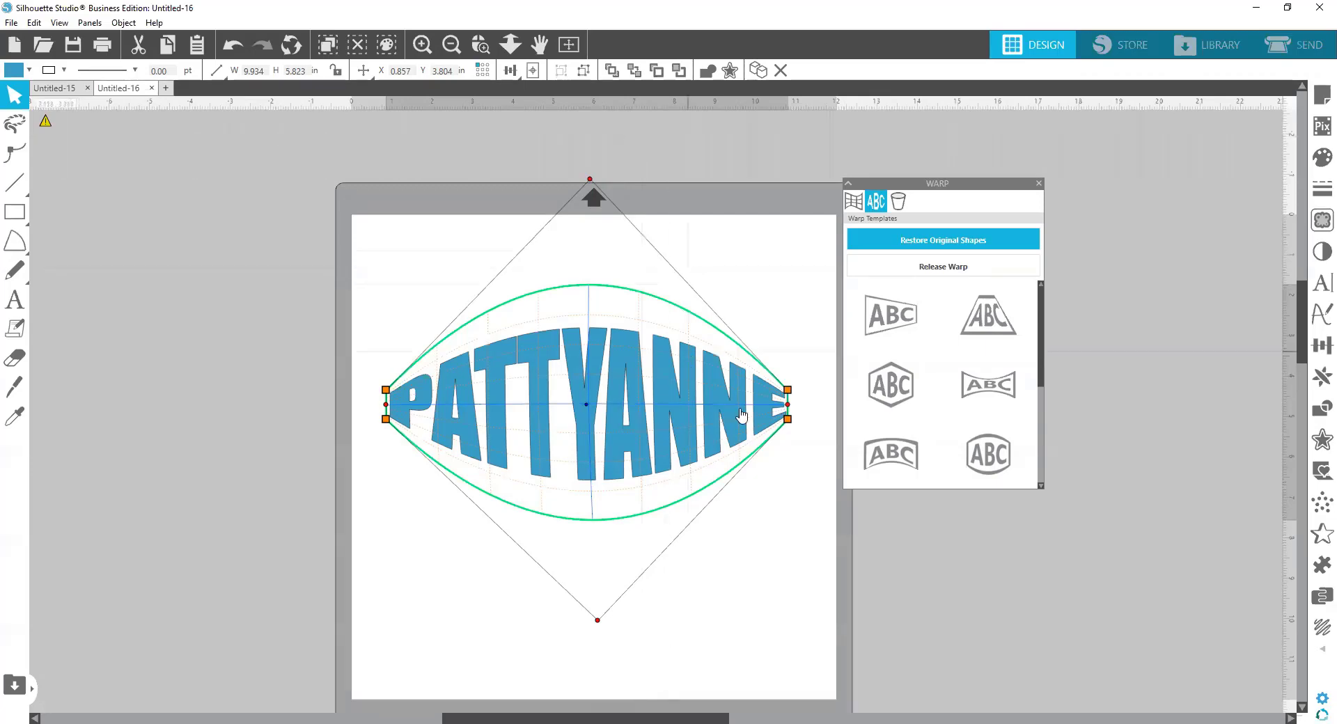
left_click(750, 531)
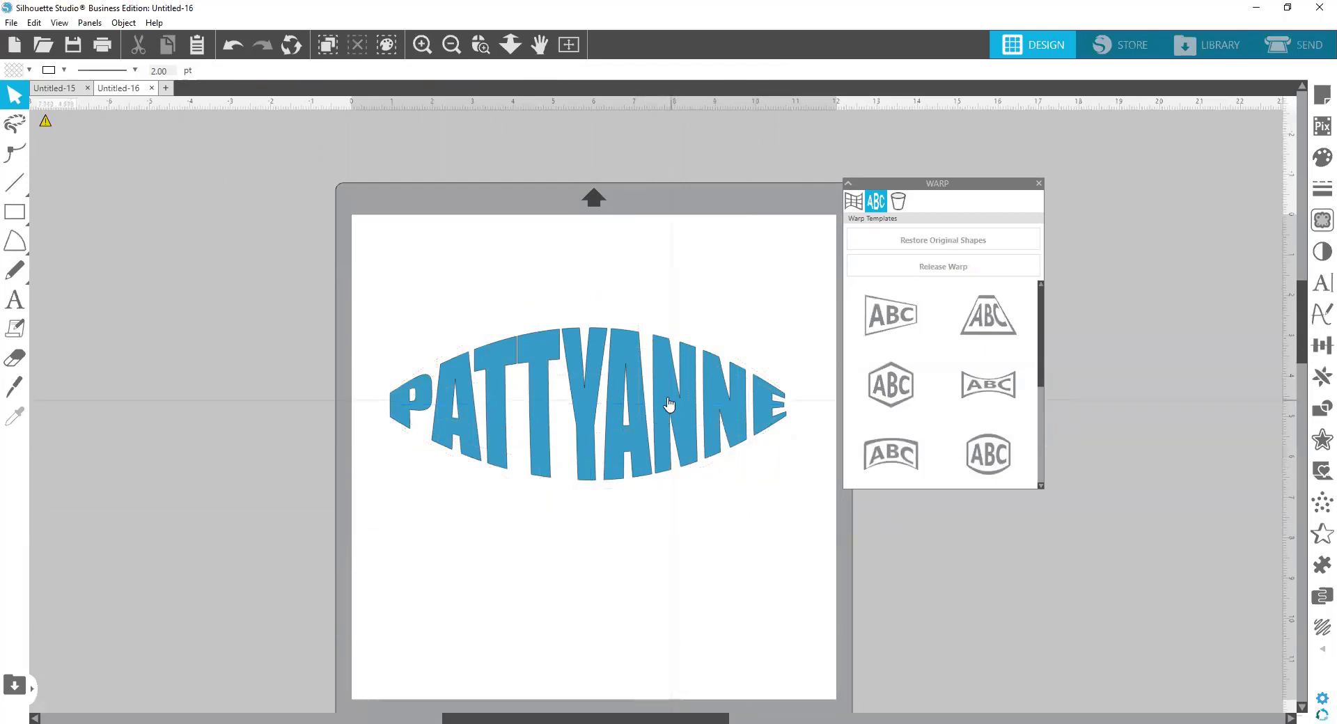
Move the warped name off the page's upper-left corner and add the text PAC in Impact on the empty page.
left_click_drag(675, 407, 326, 149)
left_click(128, 307)
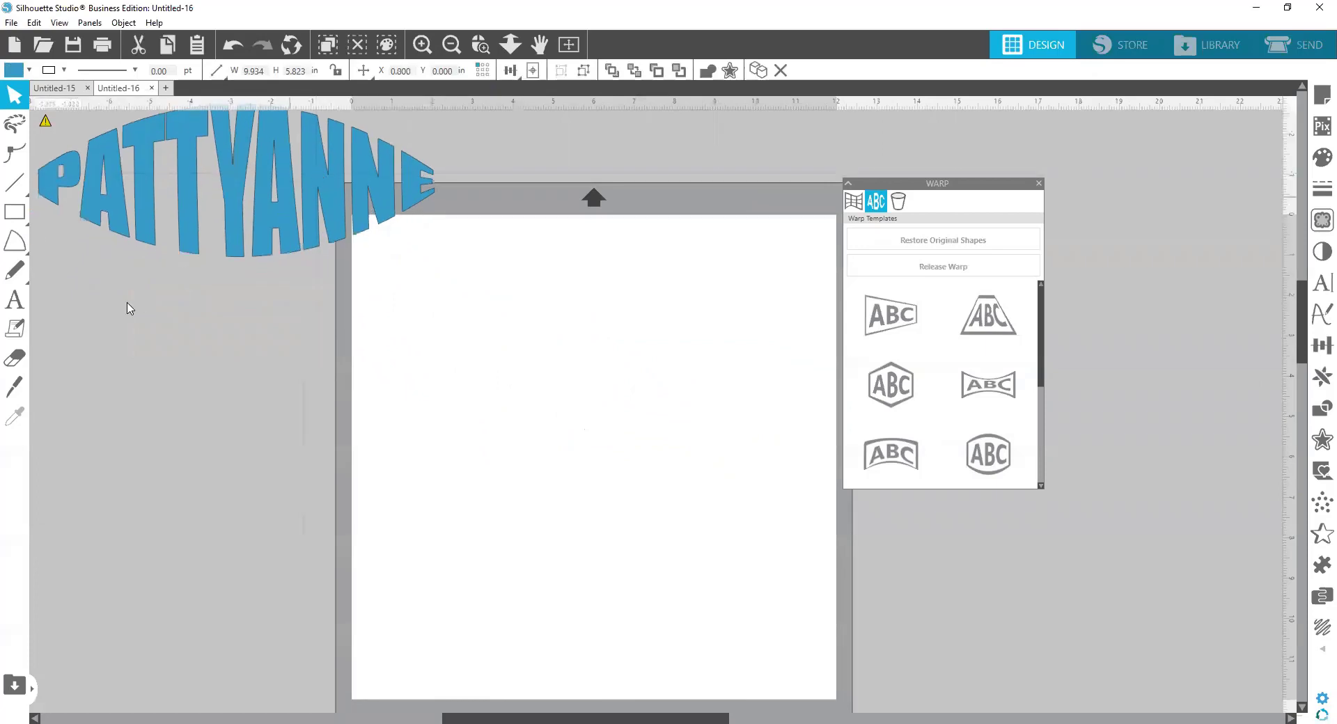
left_click(15, 299)
left_click(464, 354)
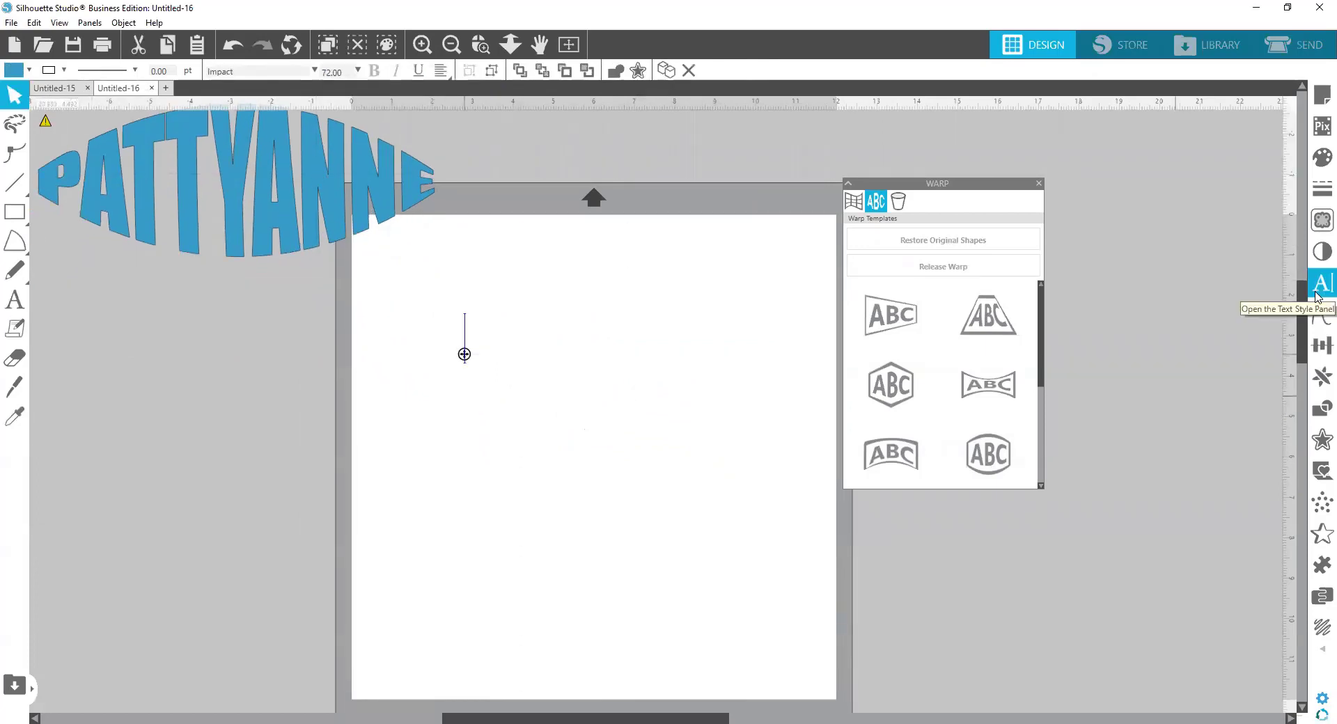
type("PAC")
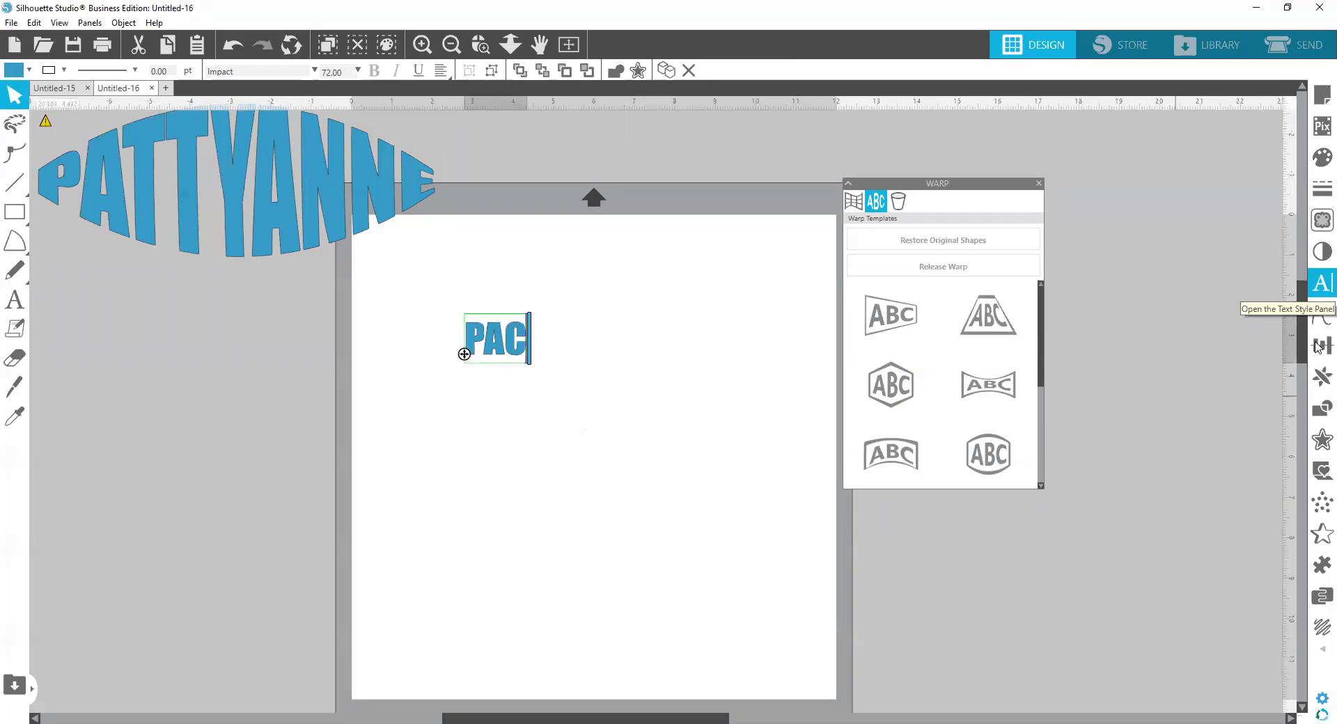
left_click(714, 511)
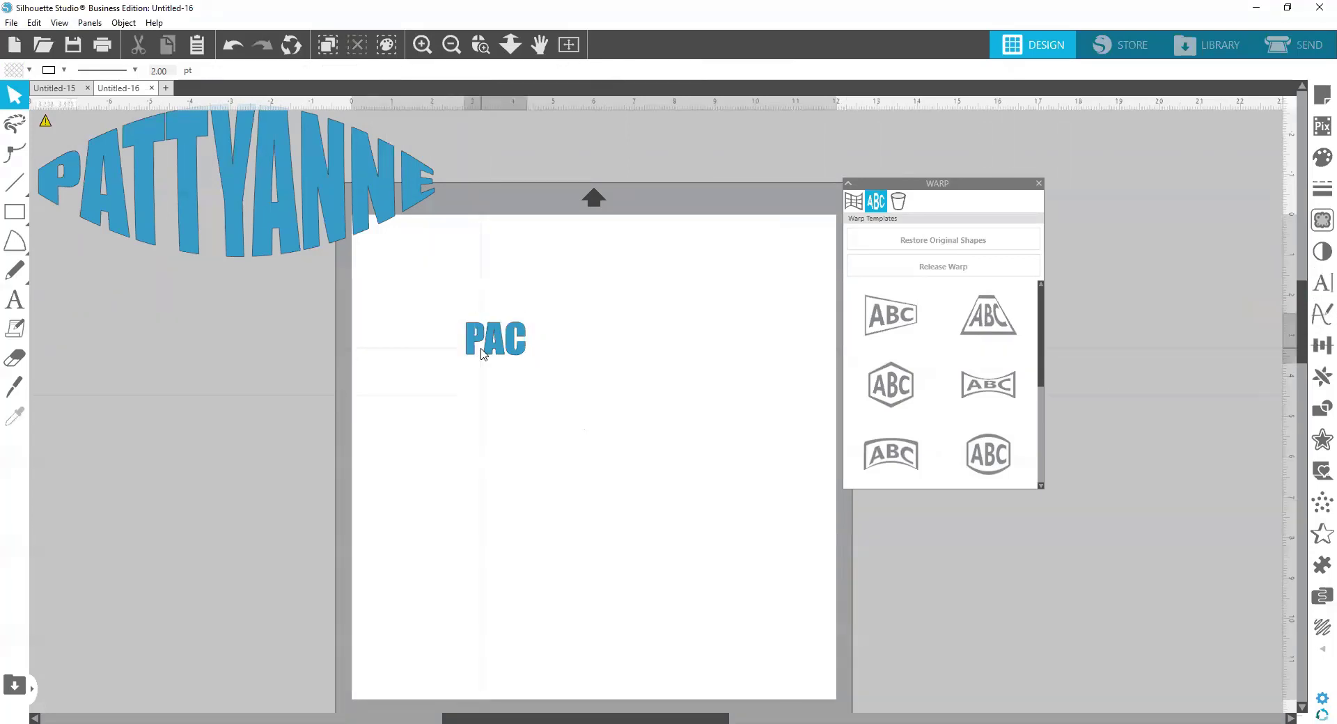
Enlarge the PAC text to about 8.3 in wide and apply the hexagon warp template with its lower middle point pulled down.
left_click(479, 348)
left_click_drag(528, 365, 794, 594)
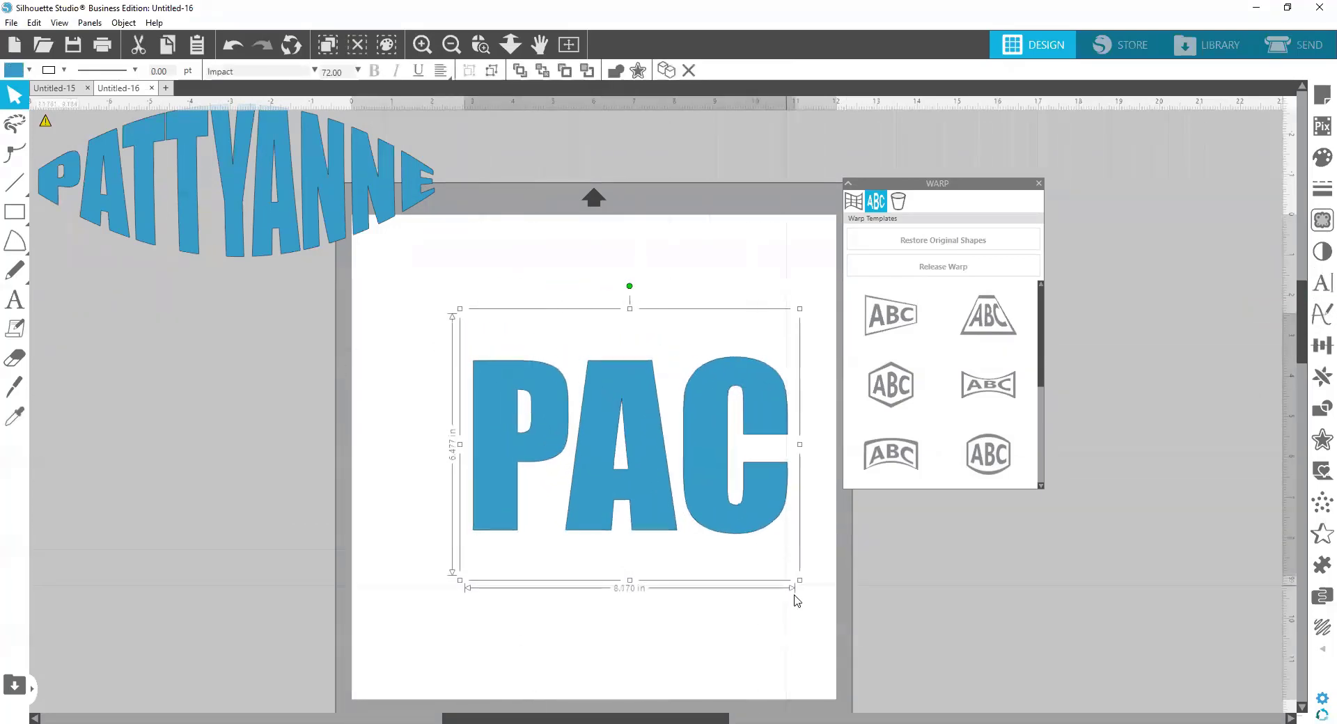
left_click_drag(672, 508, 613, 461)
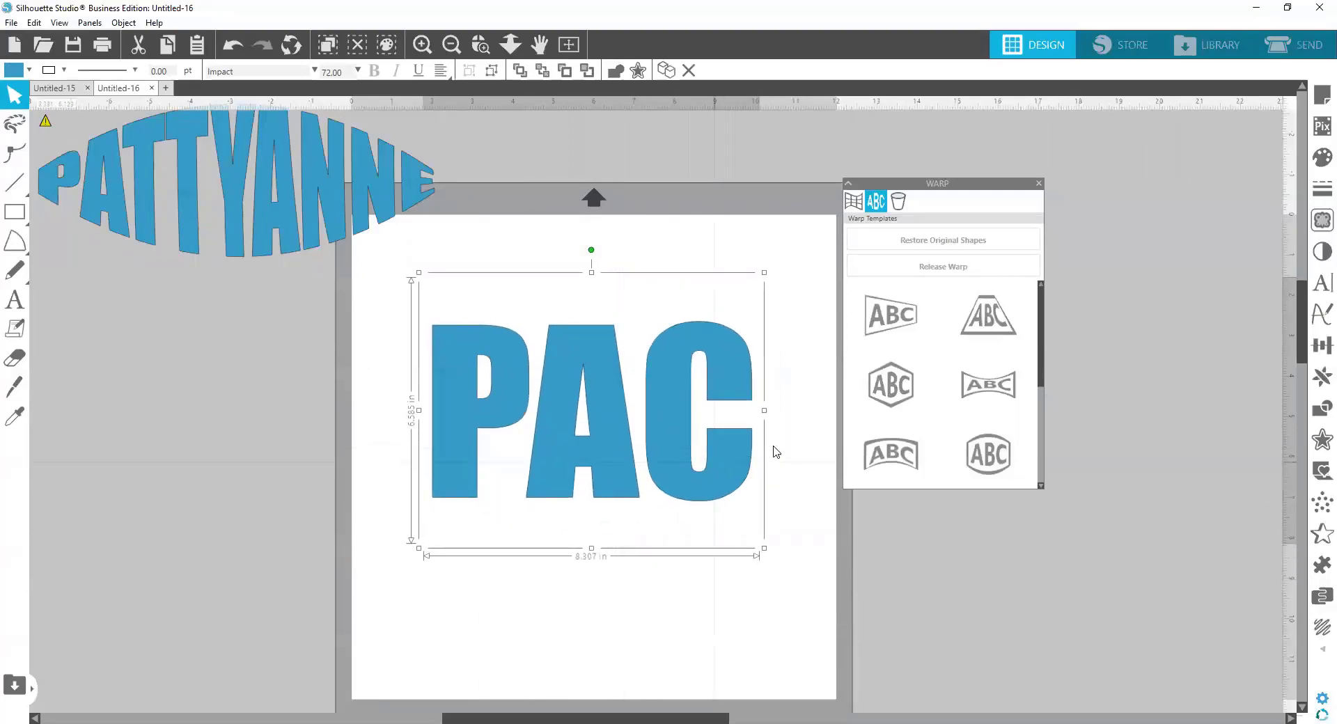
left_click(886, 404)
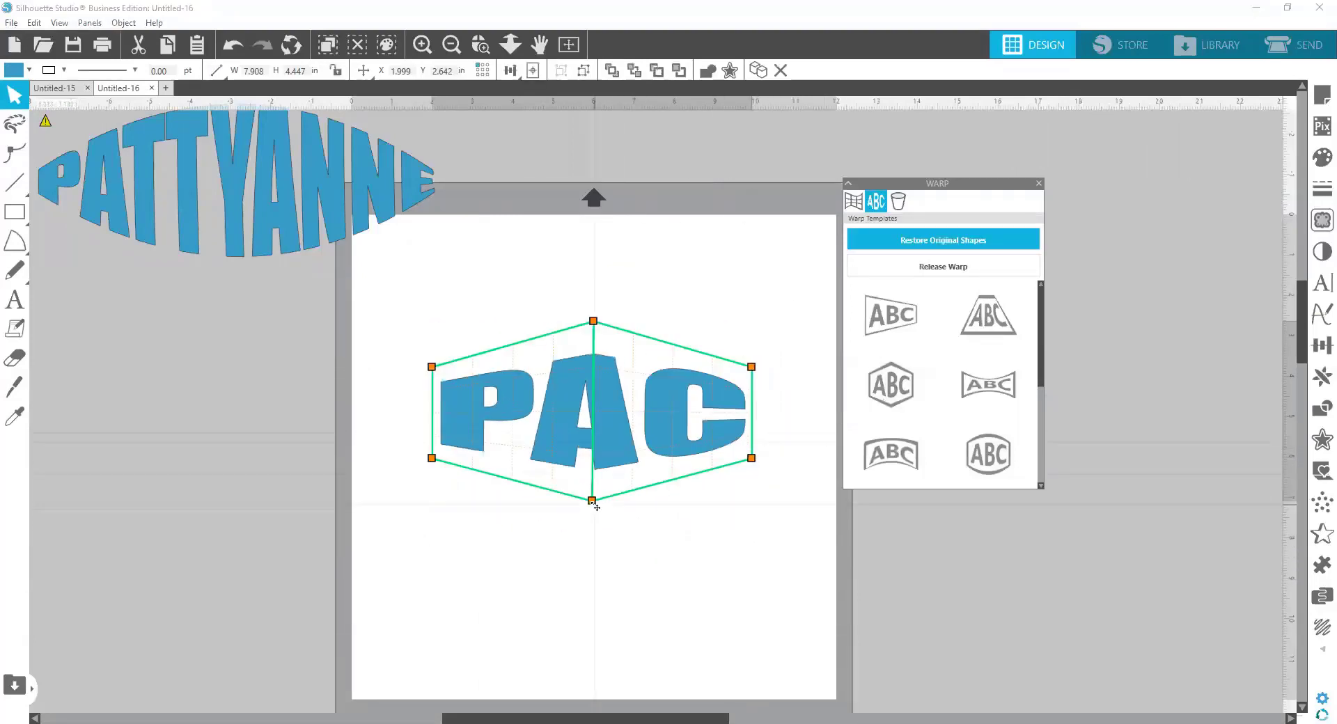
left_click_drag(592, 501, 596, 535)
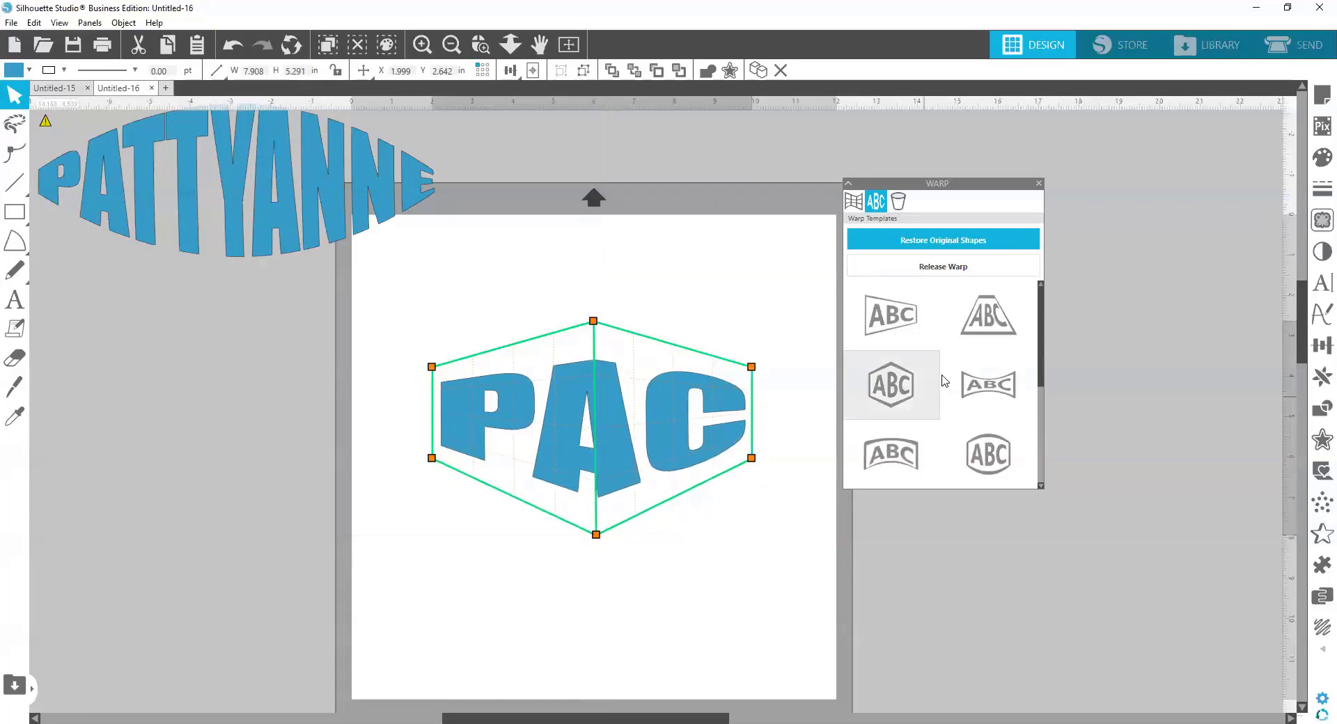
Try the downward arch, twisted lower-corner, slanted bulge and bow-tie warp templates on the PAC text.
scroll(948, 380, "down", 3)
scroll(996, 370, "down", 1)
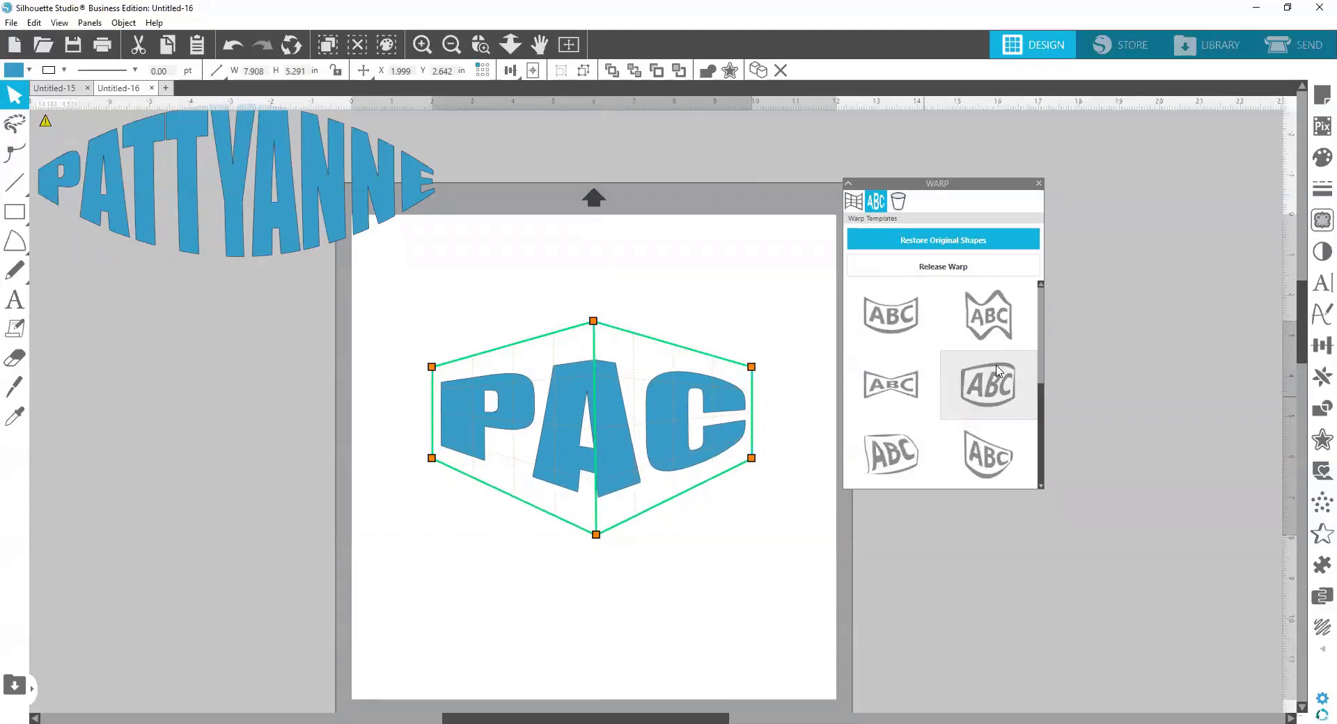
left_click(907, 325)
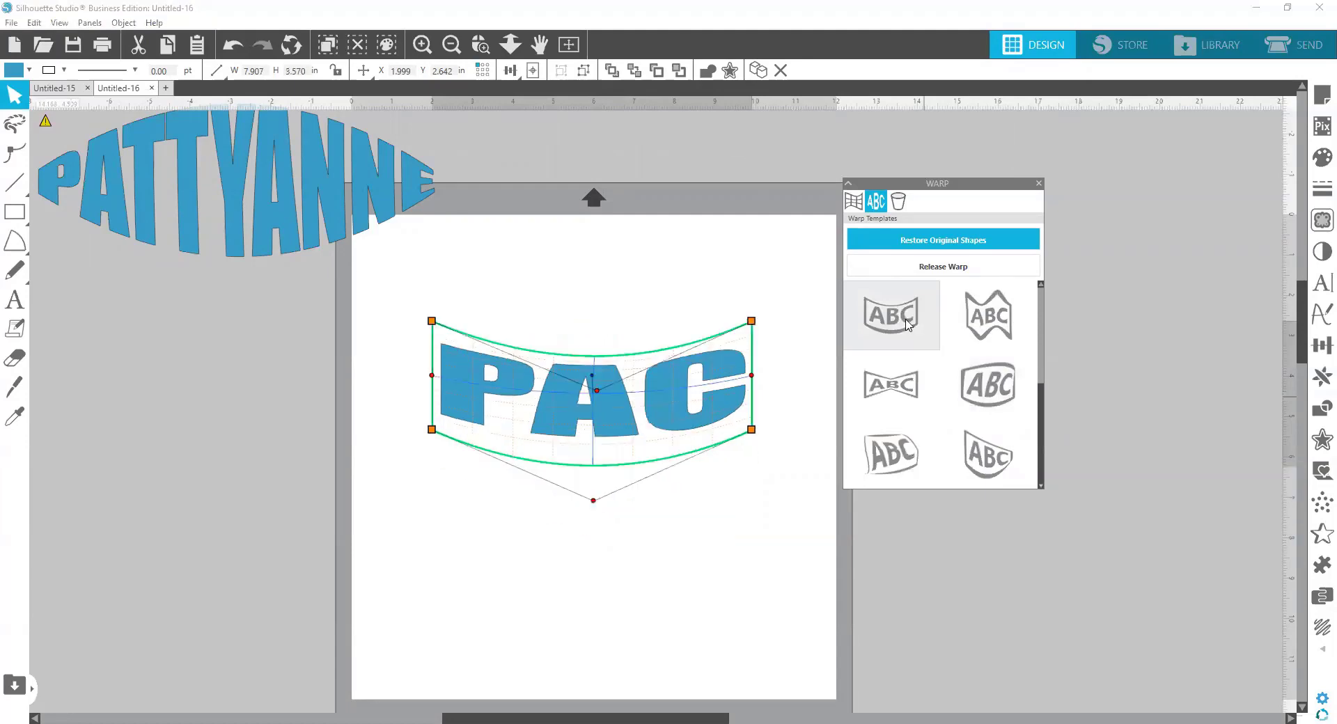
left_click(673, 522)
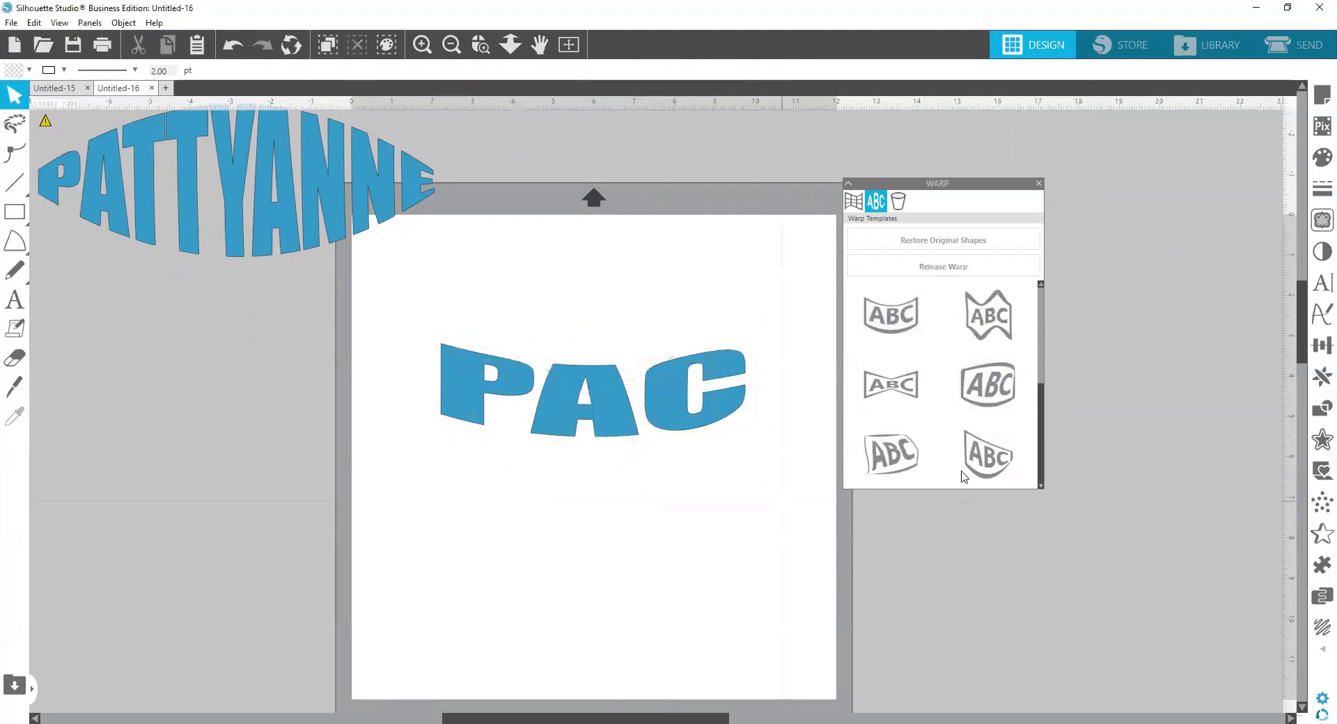
left_click(711, 395)
left_click(977, 451)
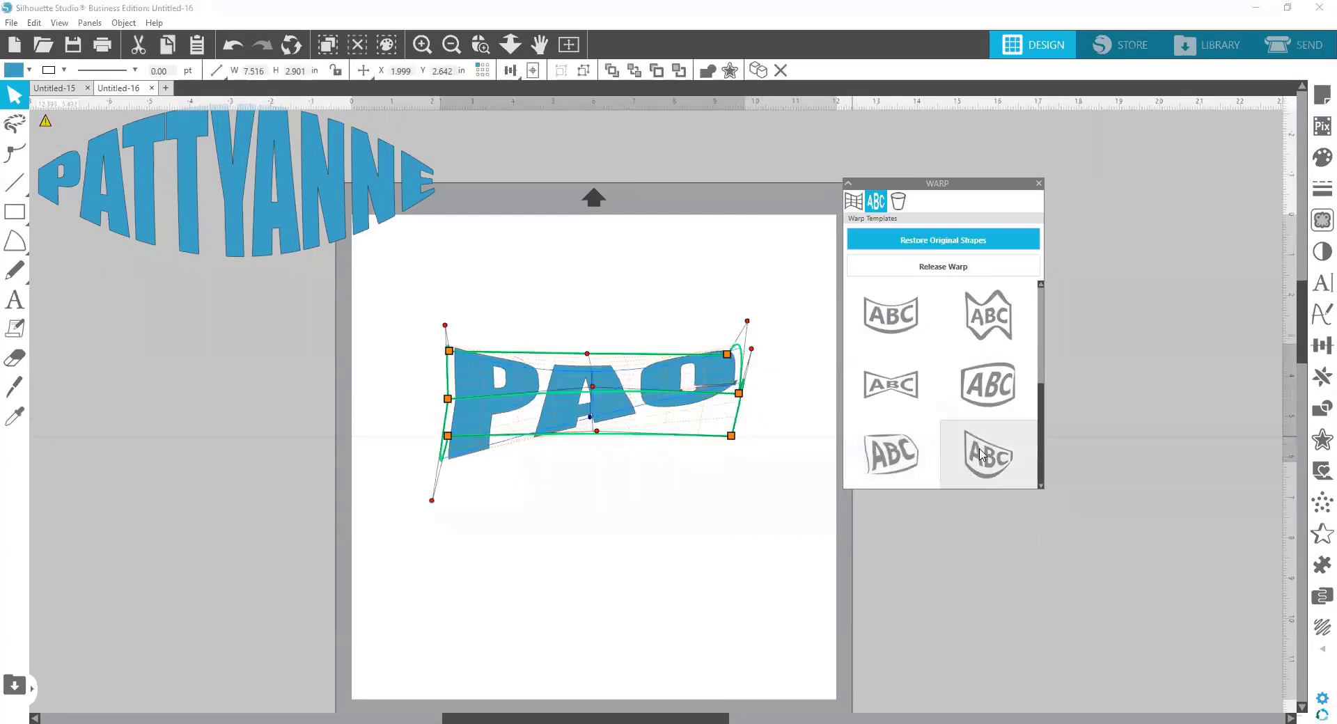
left_click(983, 400)
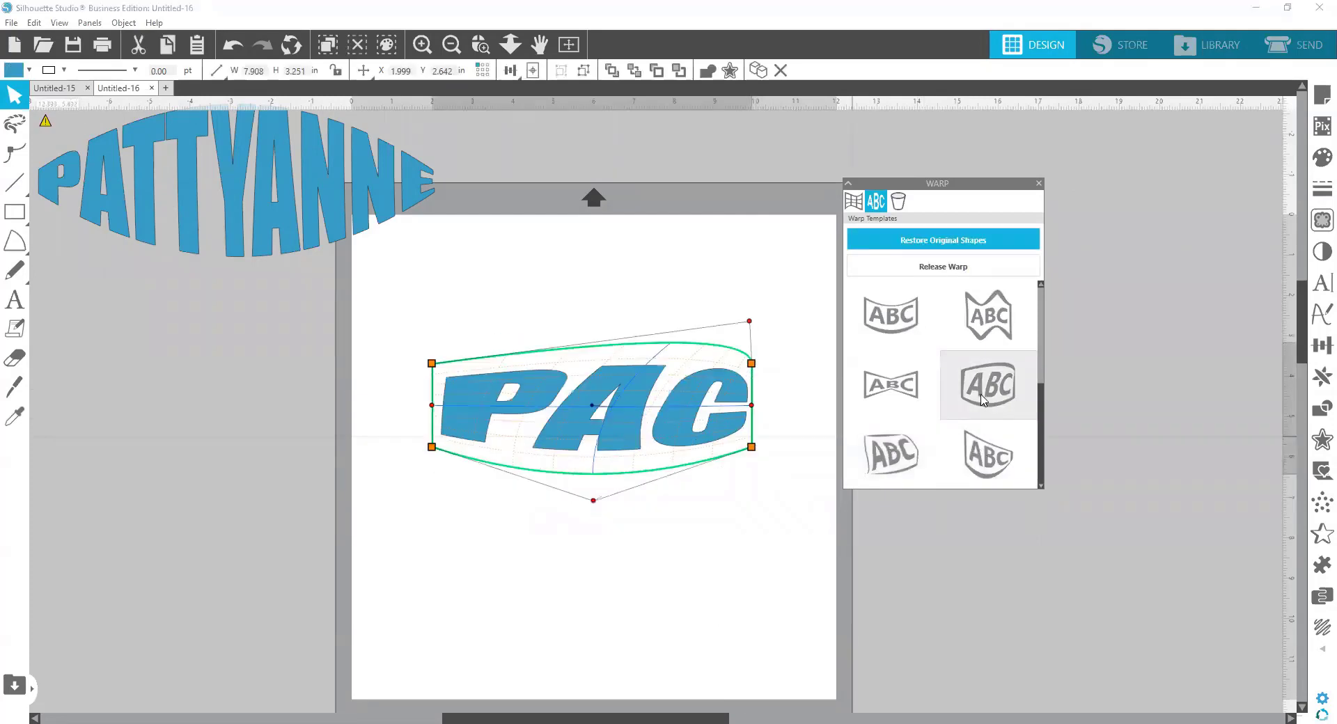
left_click(888, 389)
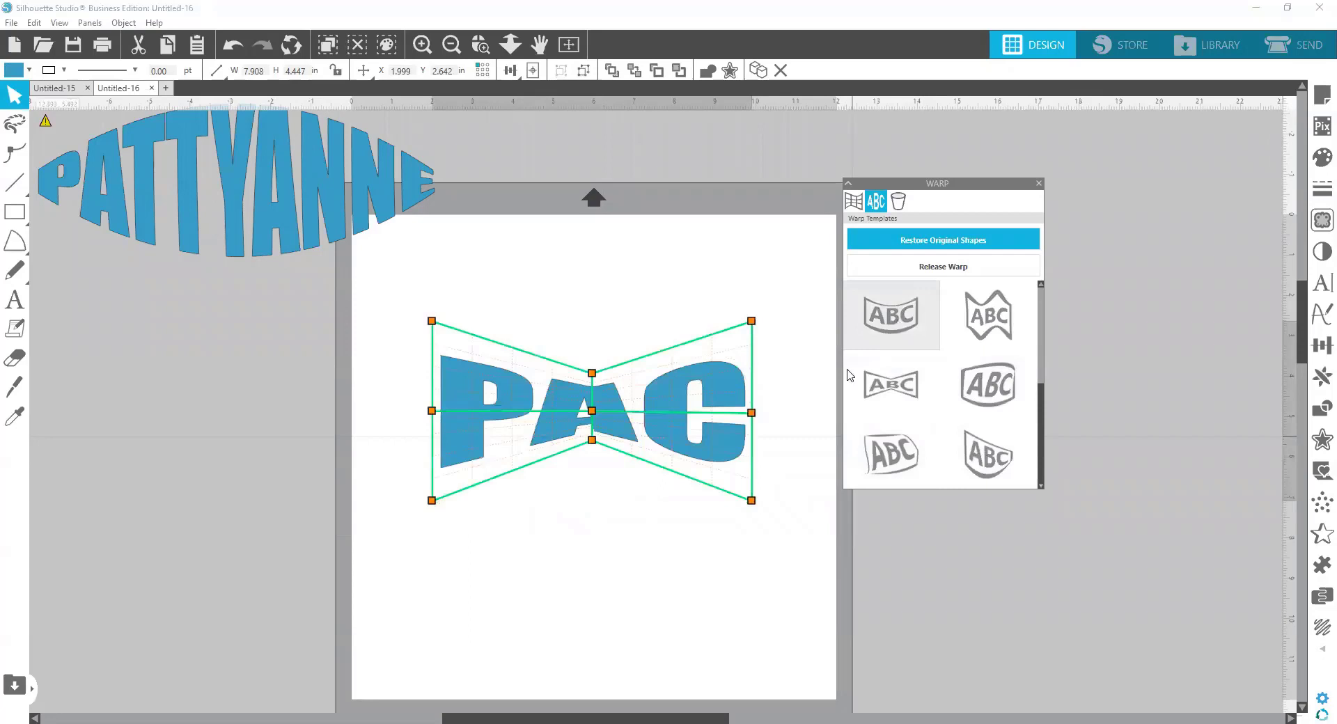
left_click(701, 576)
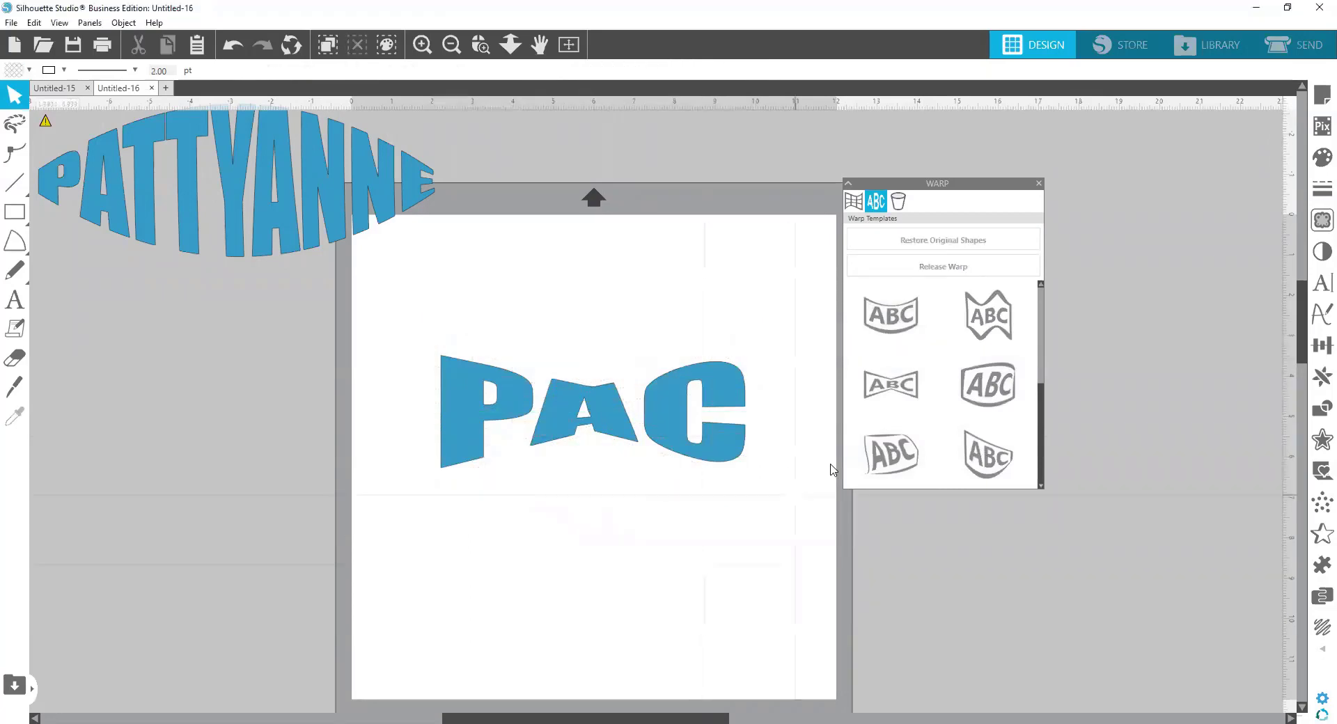
Apply the wavy warp template to PAC, stretch its upper and lower grid points to about 11.5 in high, and pull a left-edge point off the page.
left_click(676, 446)
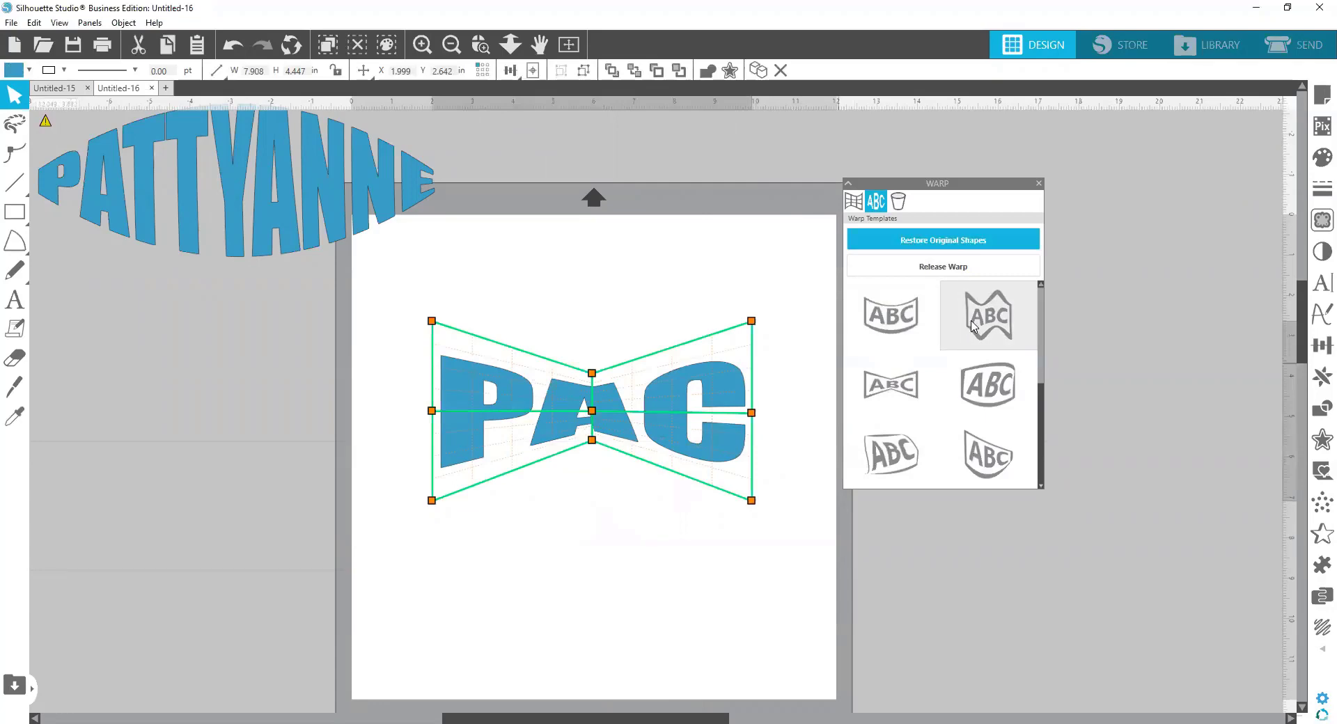
left_click(973, 326)
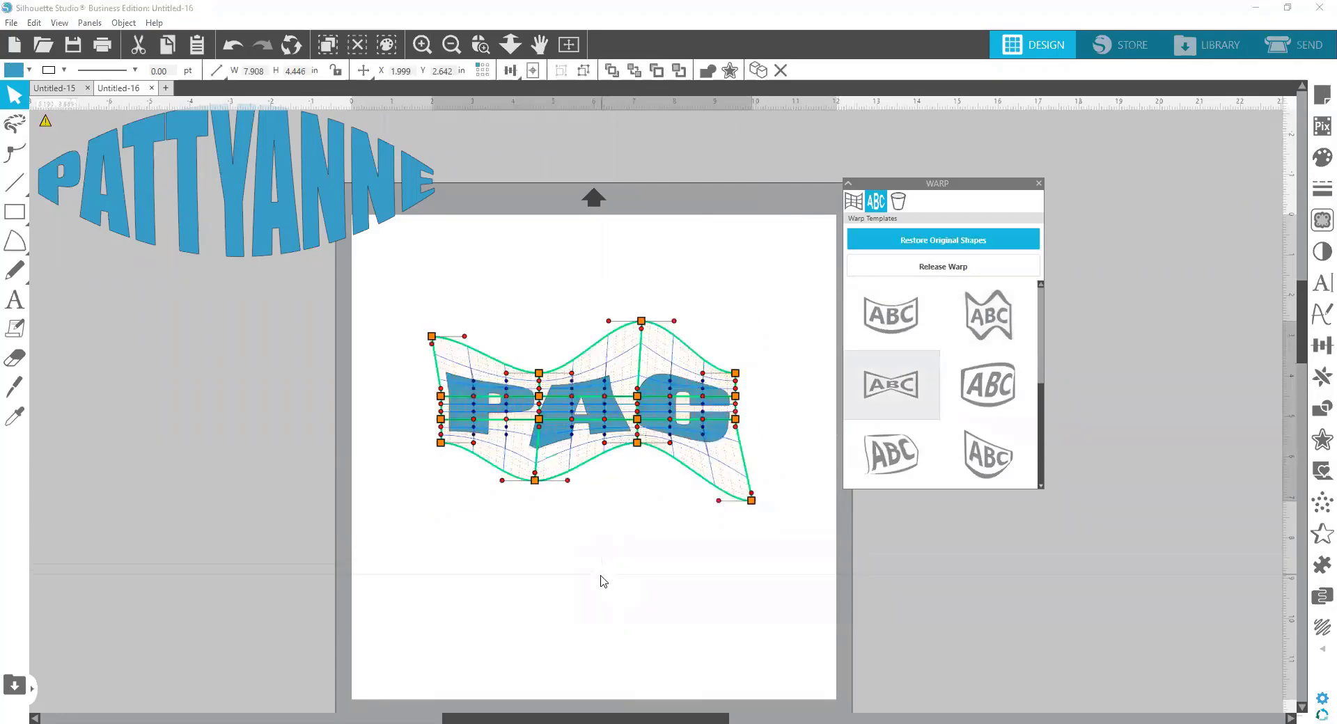
left_click(603, 581)
left_click(615, 414)
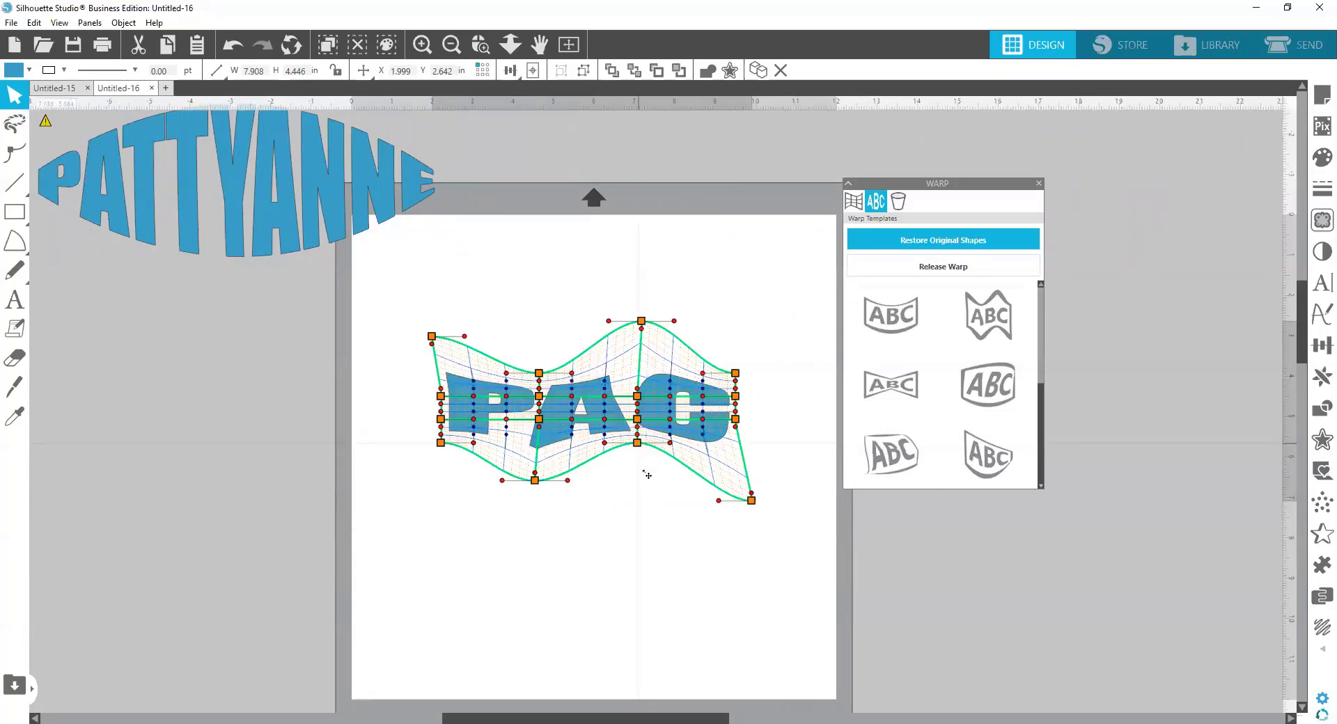
left_click_drag(647, 475, 647, 668)
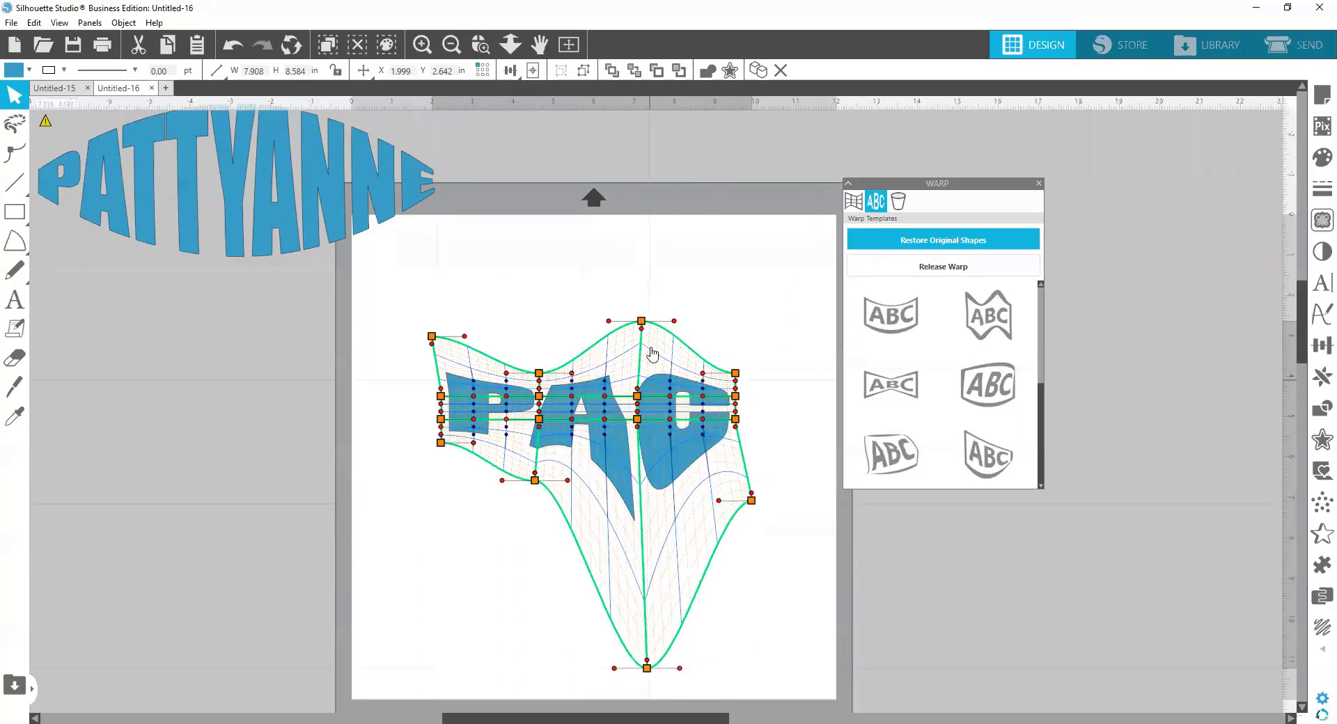
left_click_drag(641, 322, 651, 204)
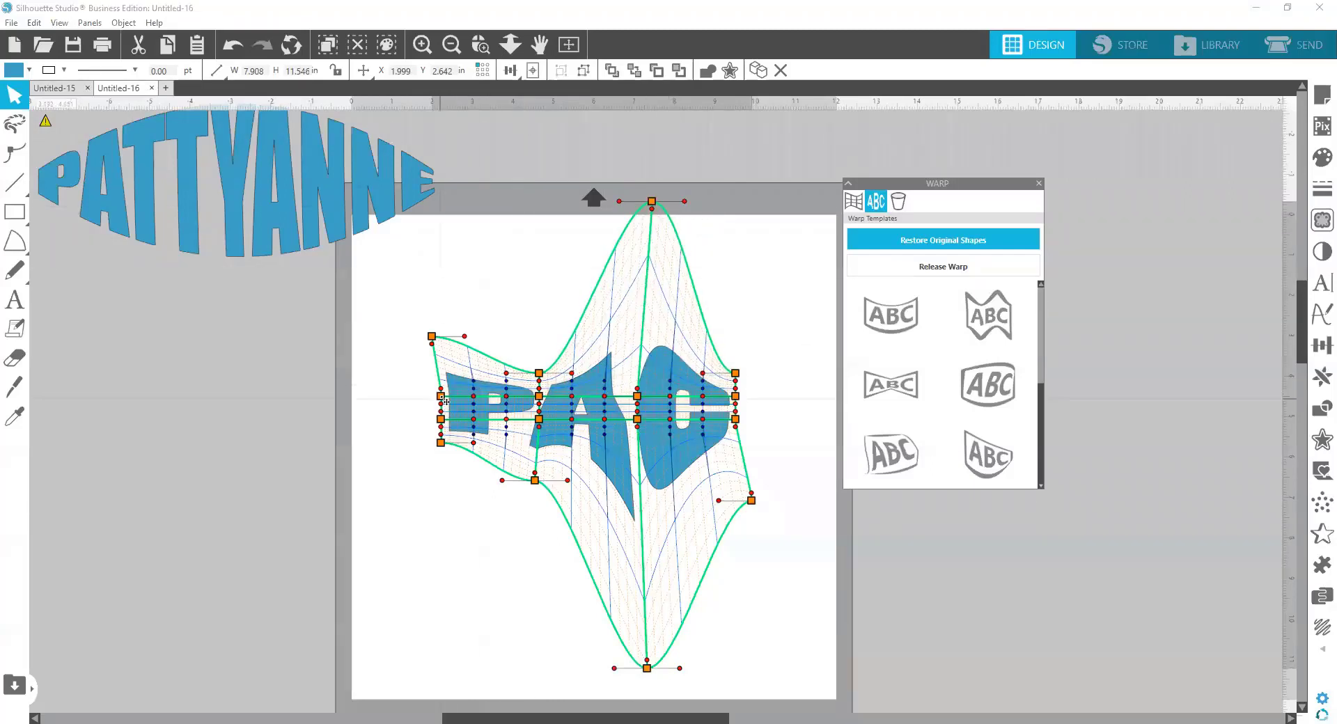
left_click_drag(221, 381, 224, 381)
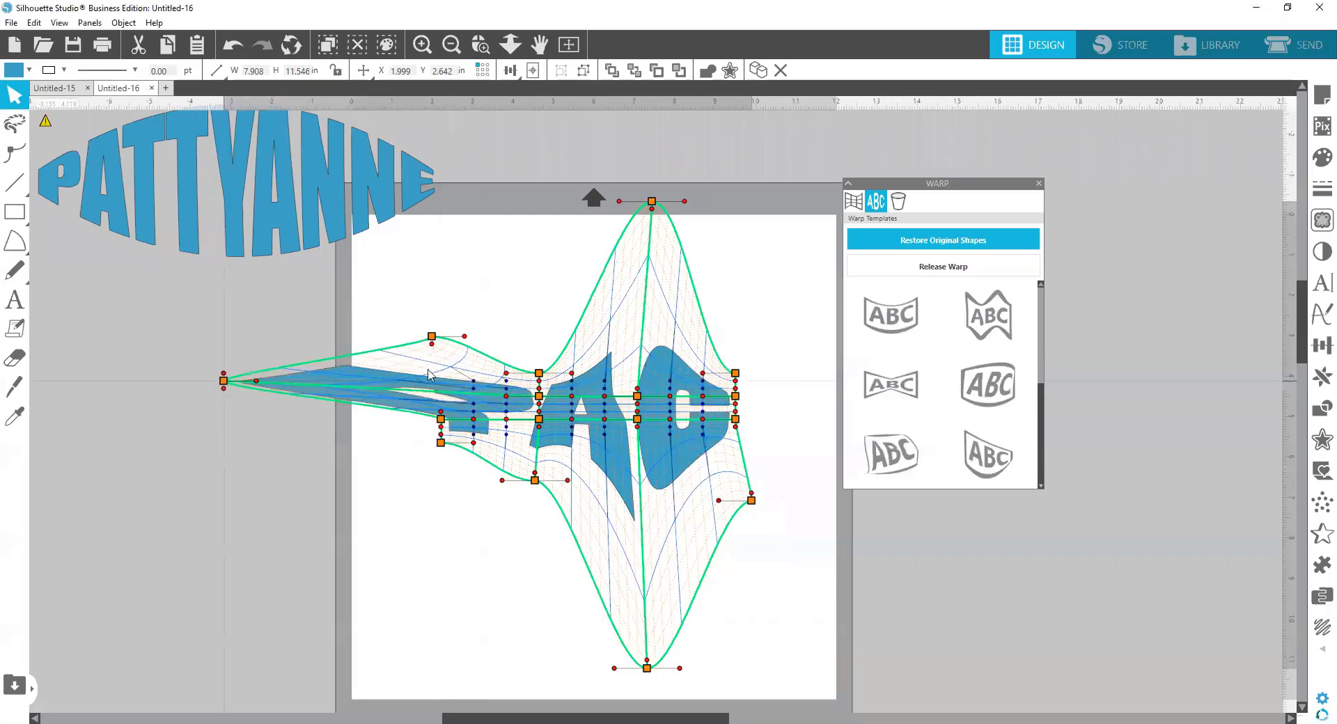
left_click_drag(428, 371, 469, 371)
Clear the page by deleting the warped PAC text and the warped name.
left_click_drag(409, 284, 750, 594)
left_click(749, 588)
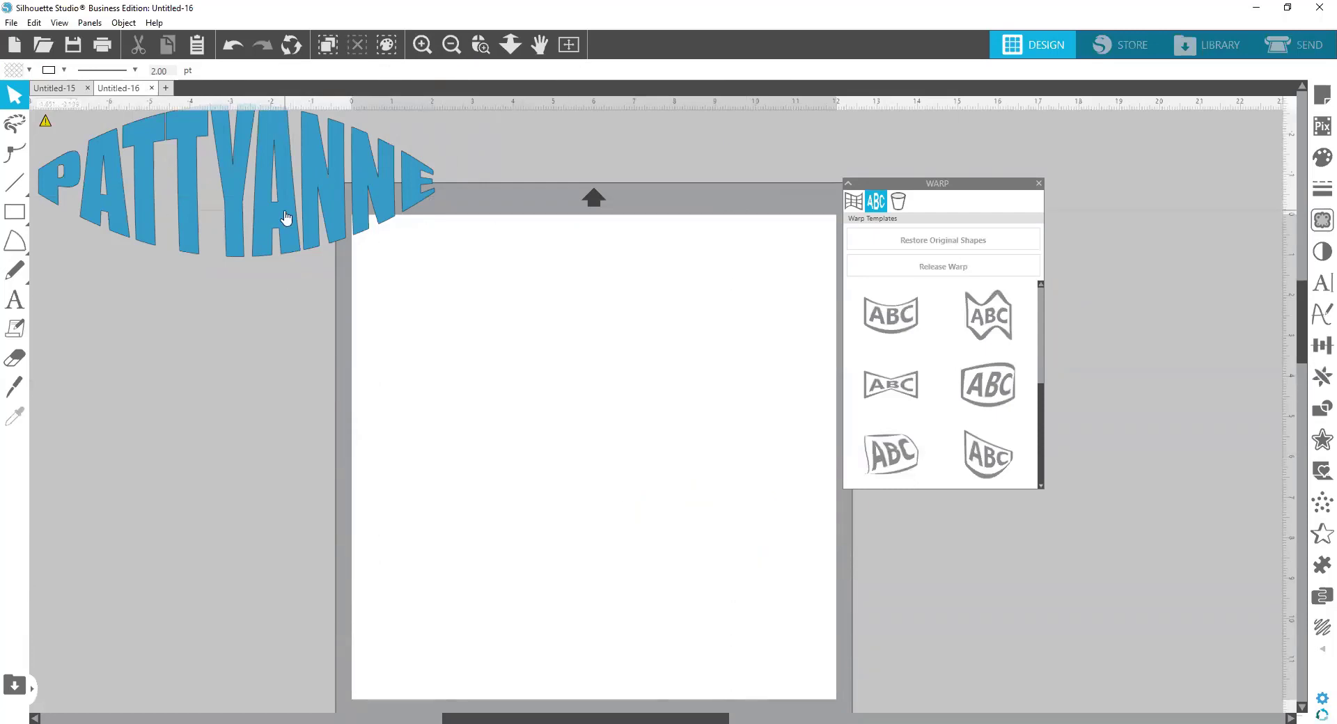
left_click_drag(286, 218, 640, 402)
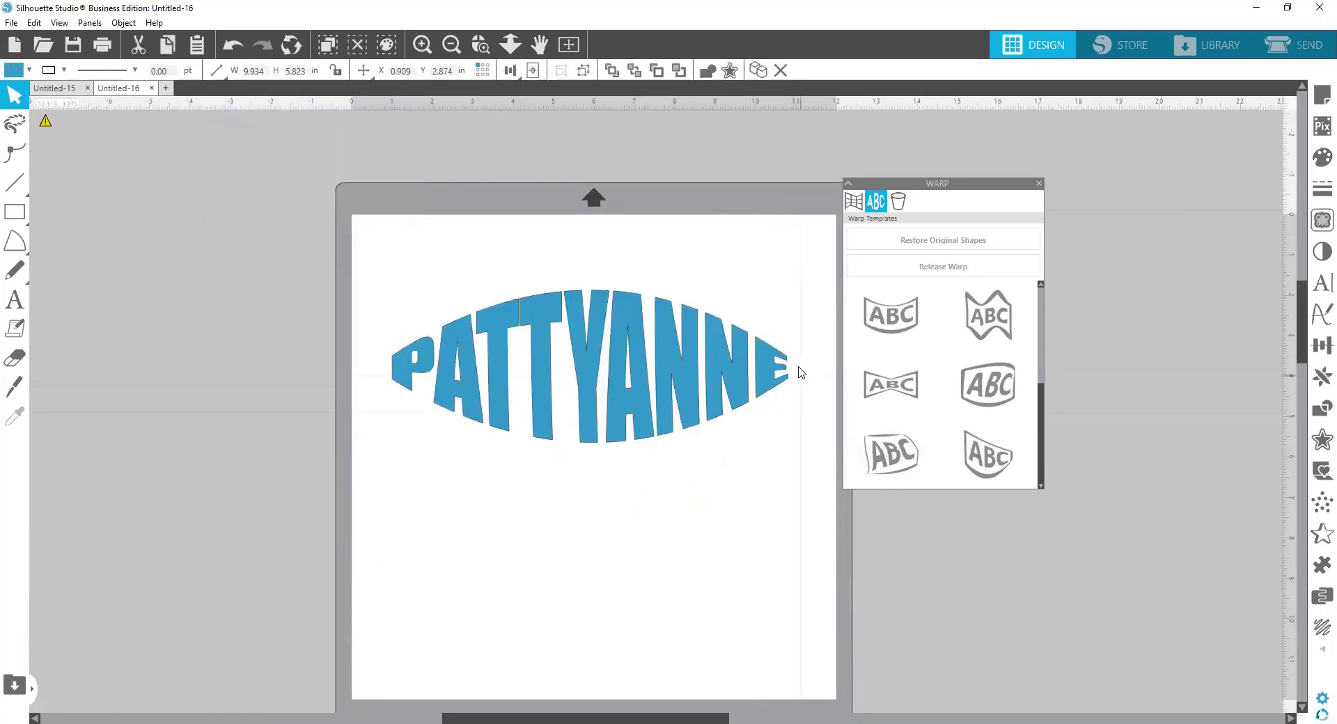
left_click(801, 310)
mouse_move(687, 366)
left_mouse_down()
mouse_move(644, 350)
mouse_move(667, 348)
left_mouse_up()
left_click(741, 277)
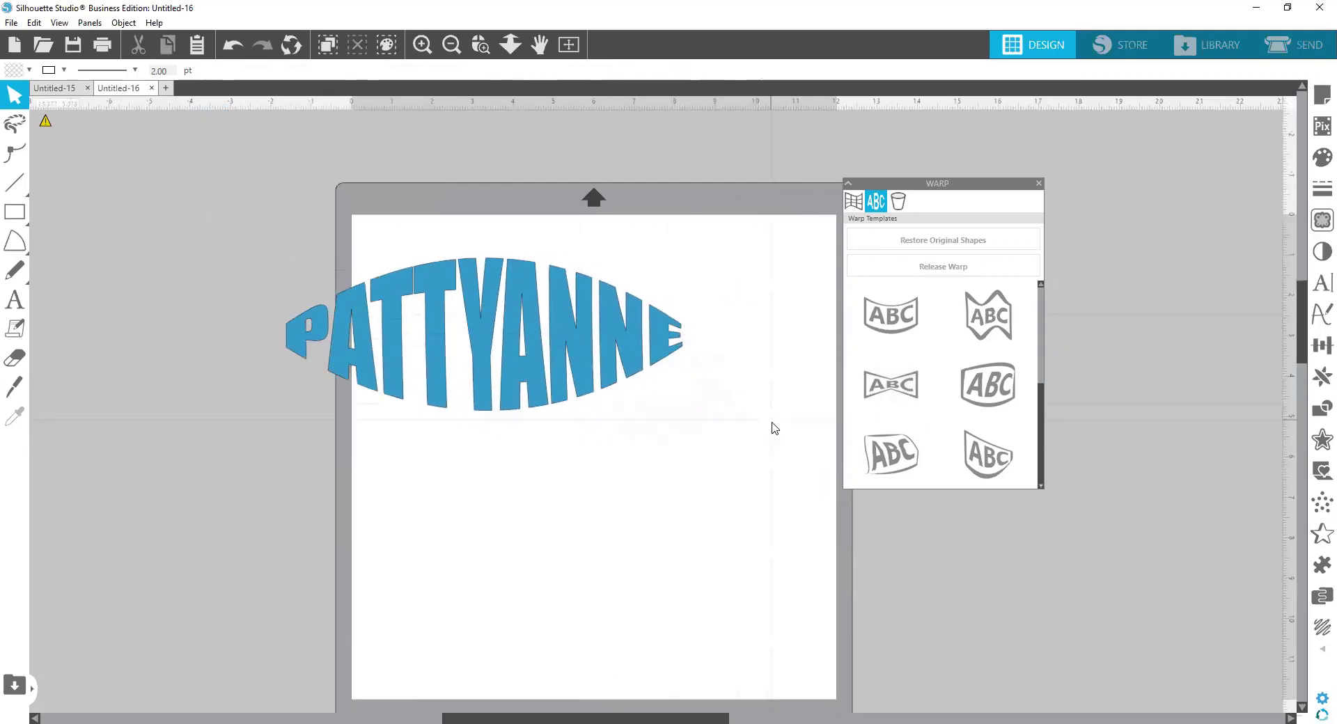
left_click(619, 332)
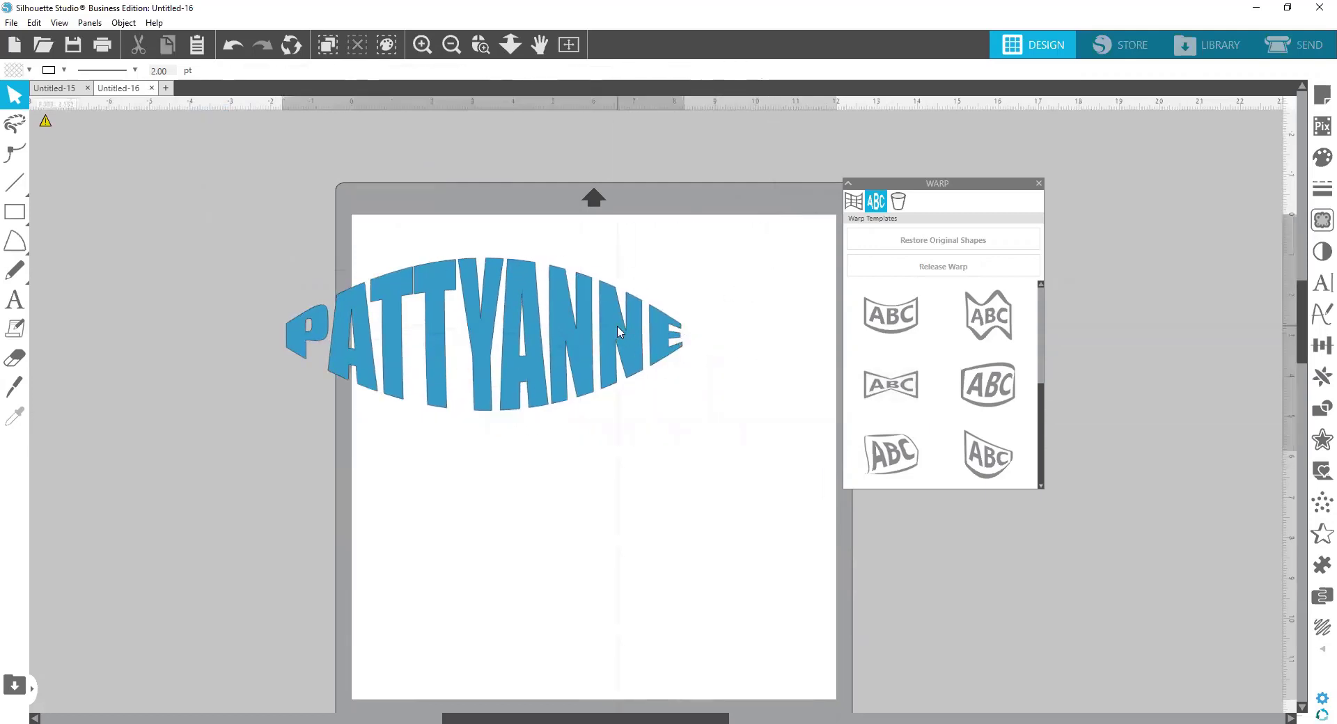
key("Delete")
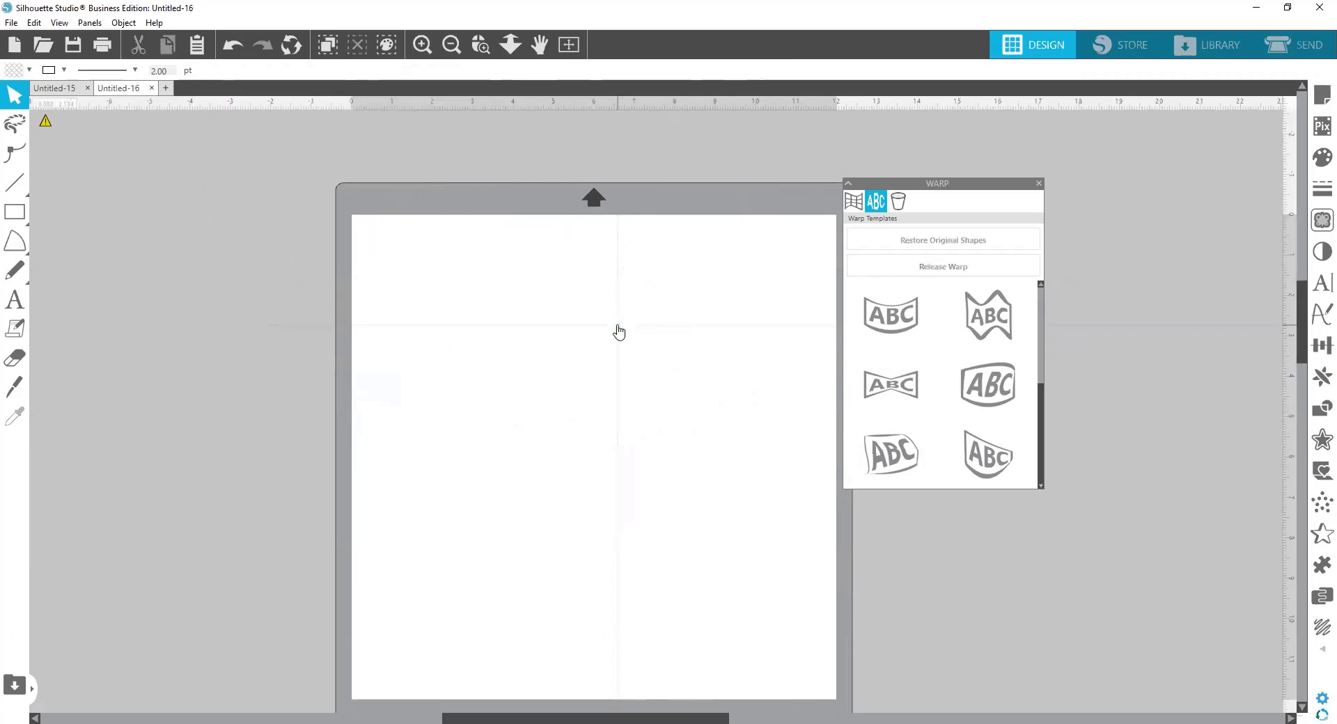
Bring the wavy "Warped Text" sample image from beside the page to the page's upper edge.
left_click_drag(484, 707, 289, 705)
left_click_drag(221, 329, 702, 308)
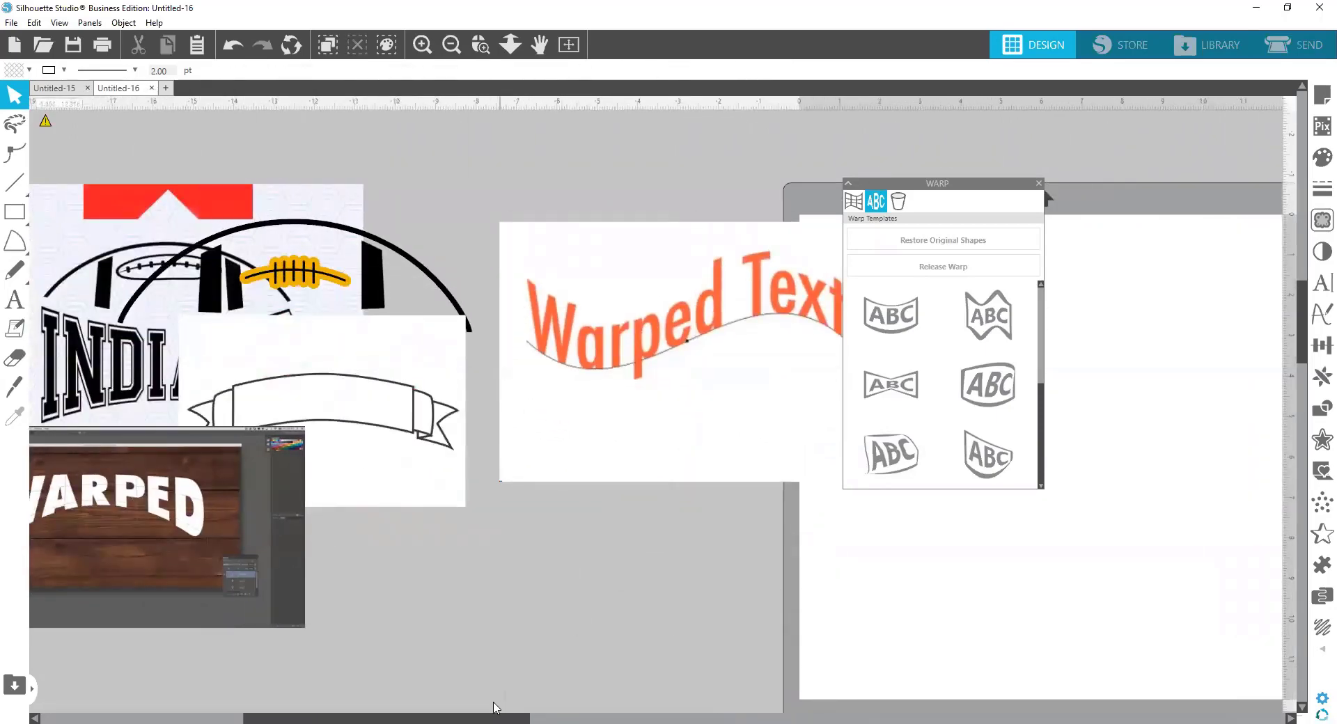
left_click_drag(494, 707, 682, 707)
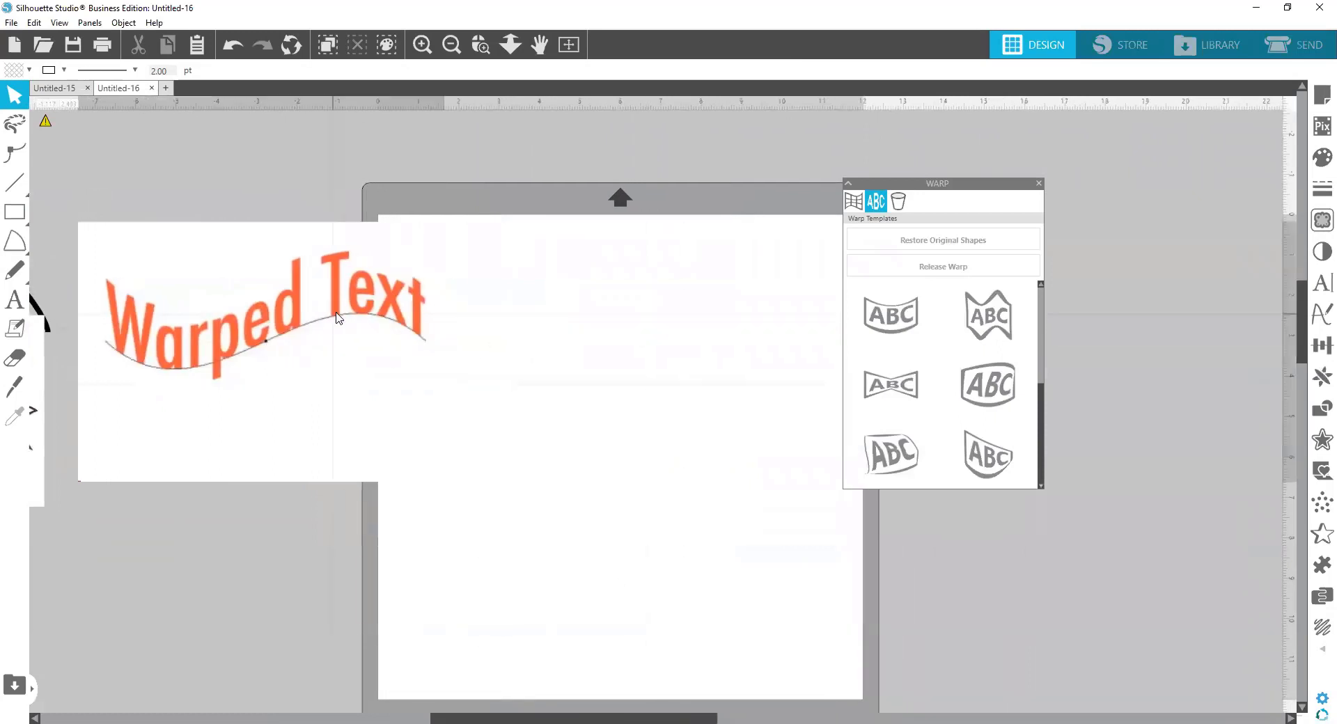
left_click_drag(336, 318, 664, 187)
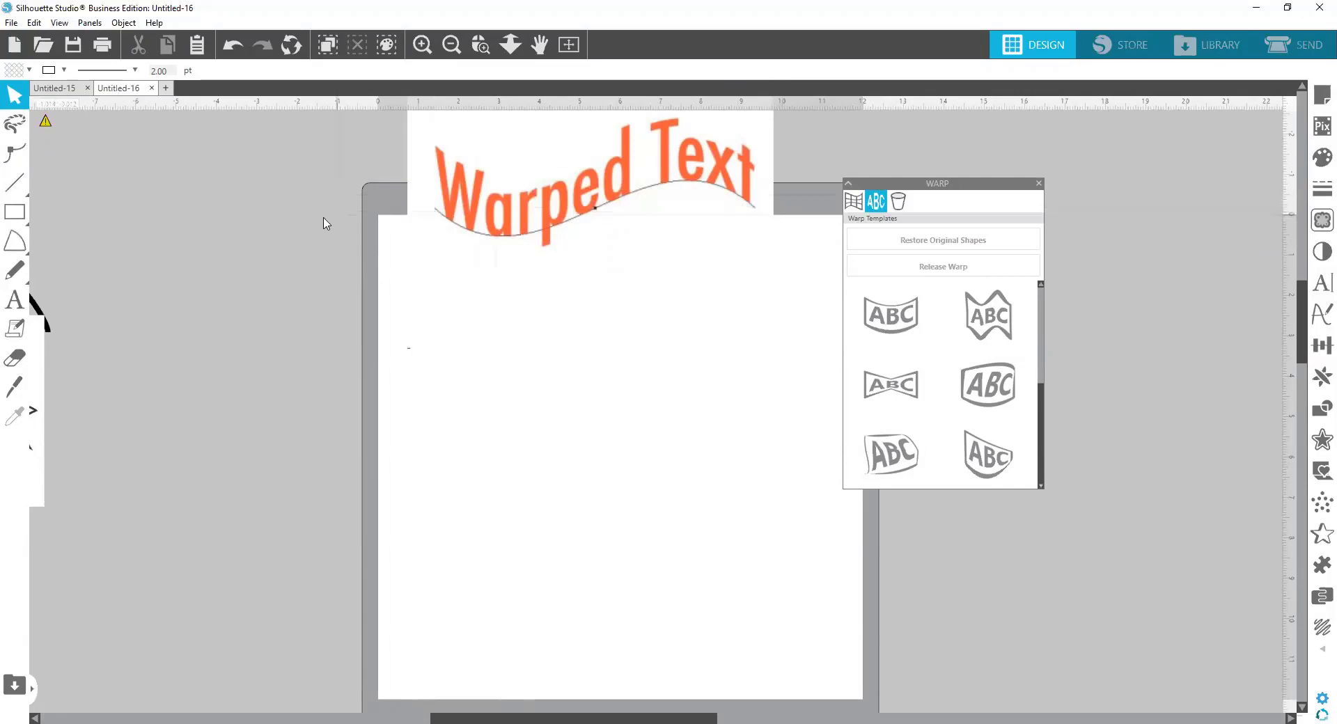
Draw an open wavy curve with a low middle dip across the page below the sample image, about 9.8 in wide and 1.5 in high.
mouse_move(15, 184)
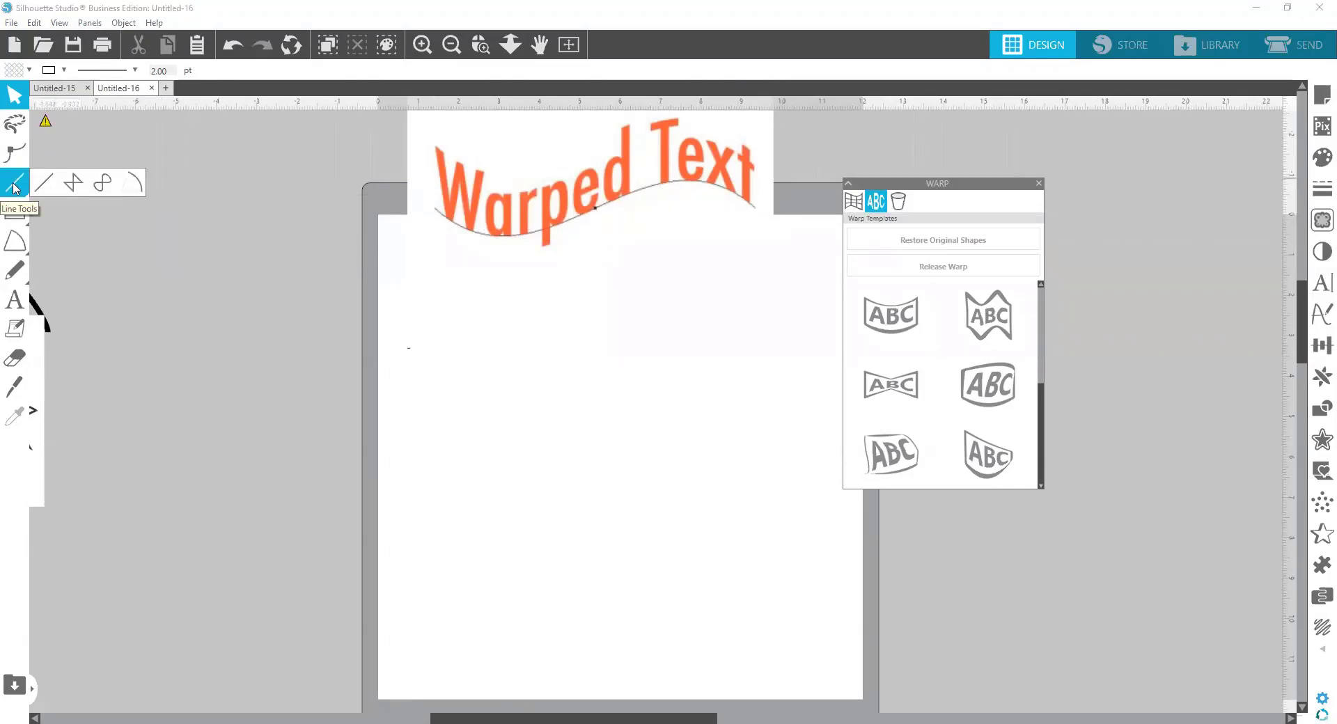
left_click(101, 185)
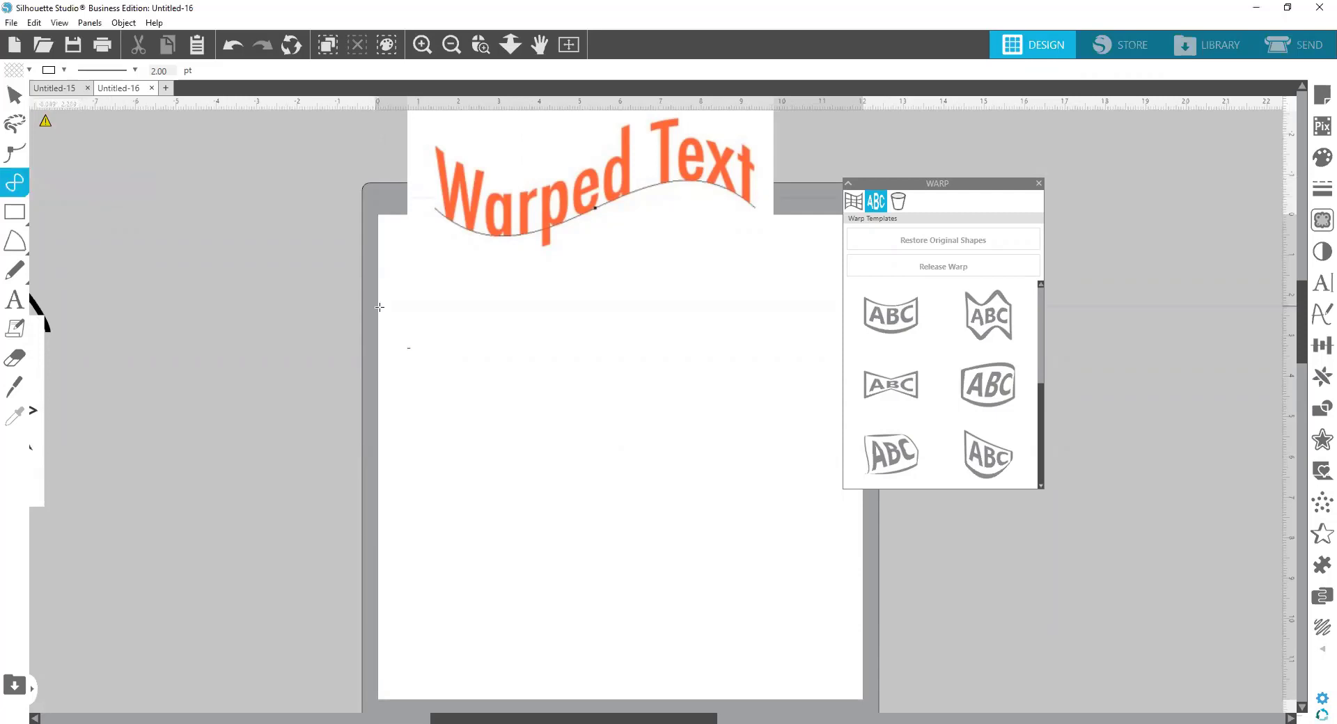
left_click(420, 330)
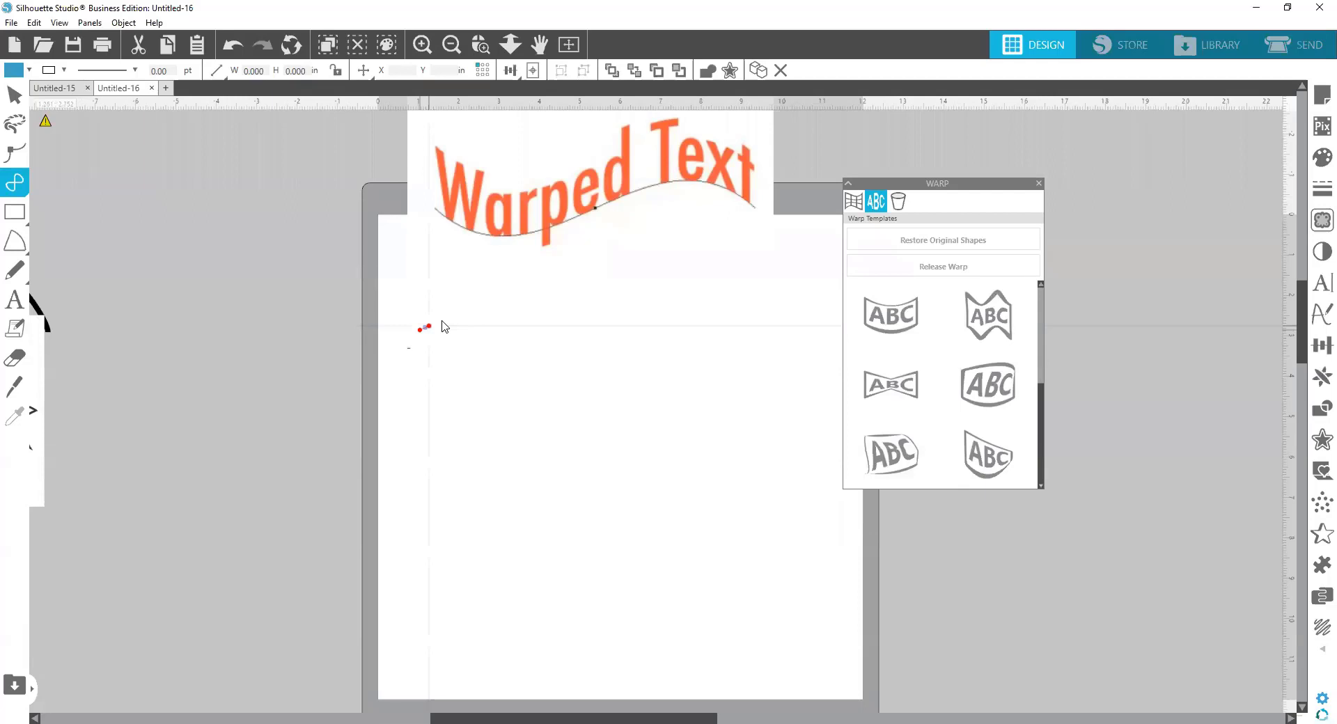
left_click(529, 339)
left_click(585, 381)
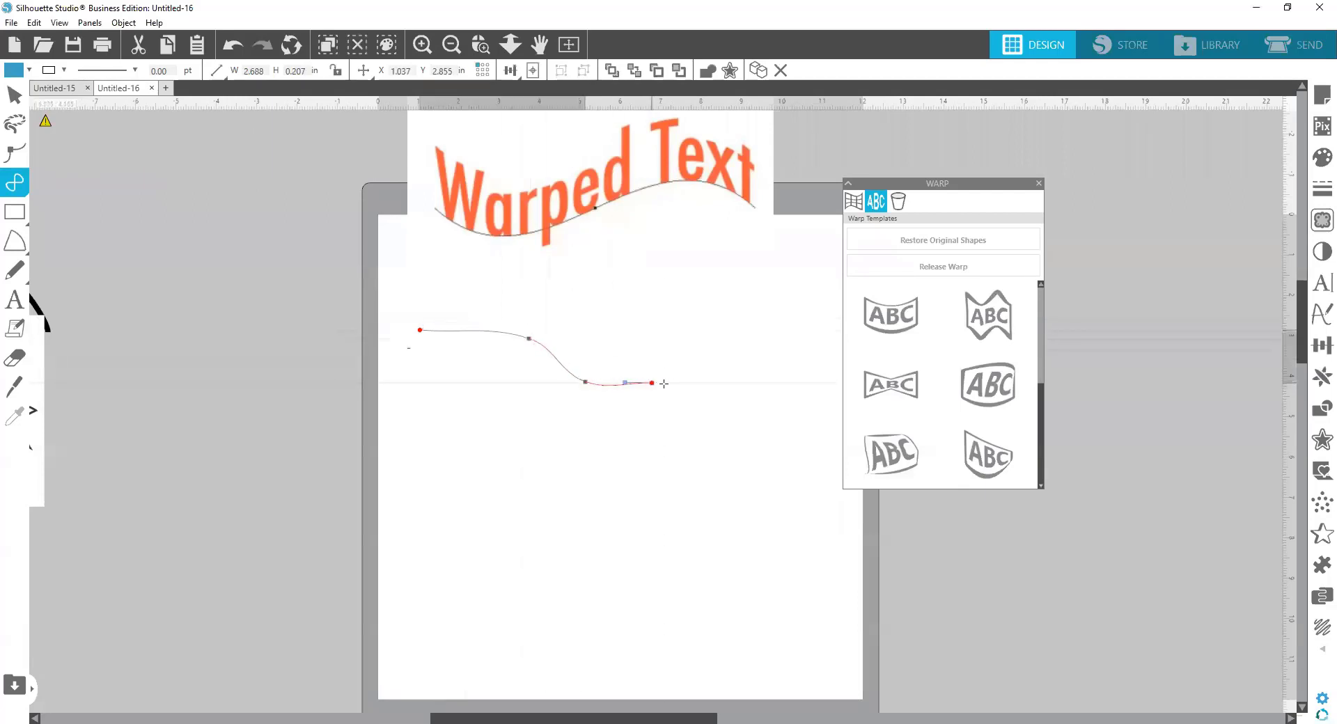
left_click(719, 386)
left_click(779, 352)
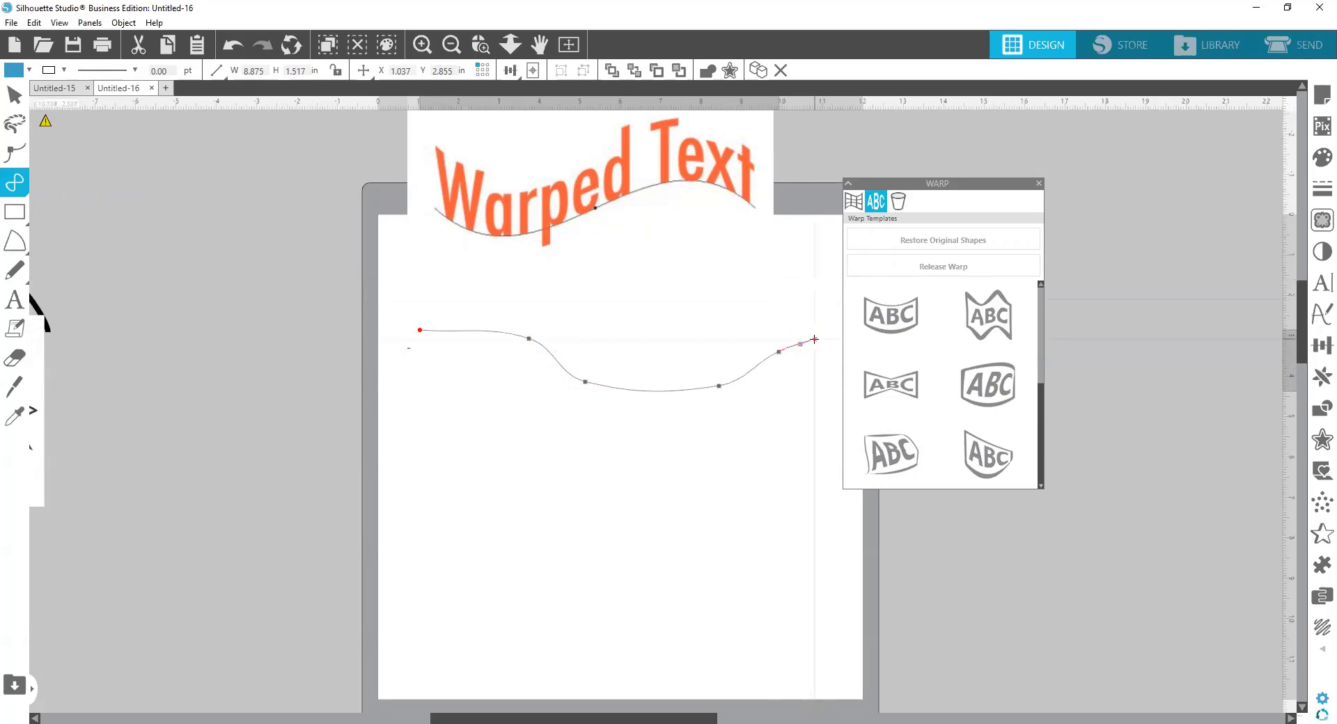
double_click(814, 339)
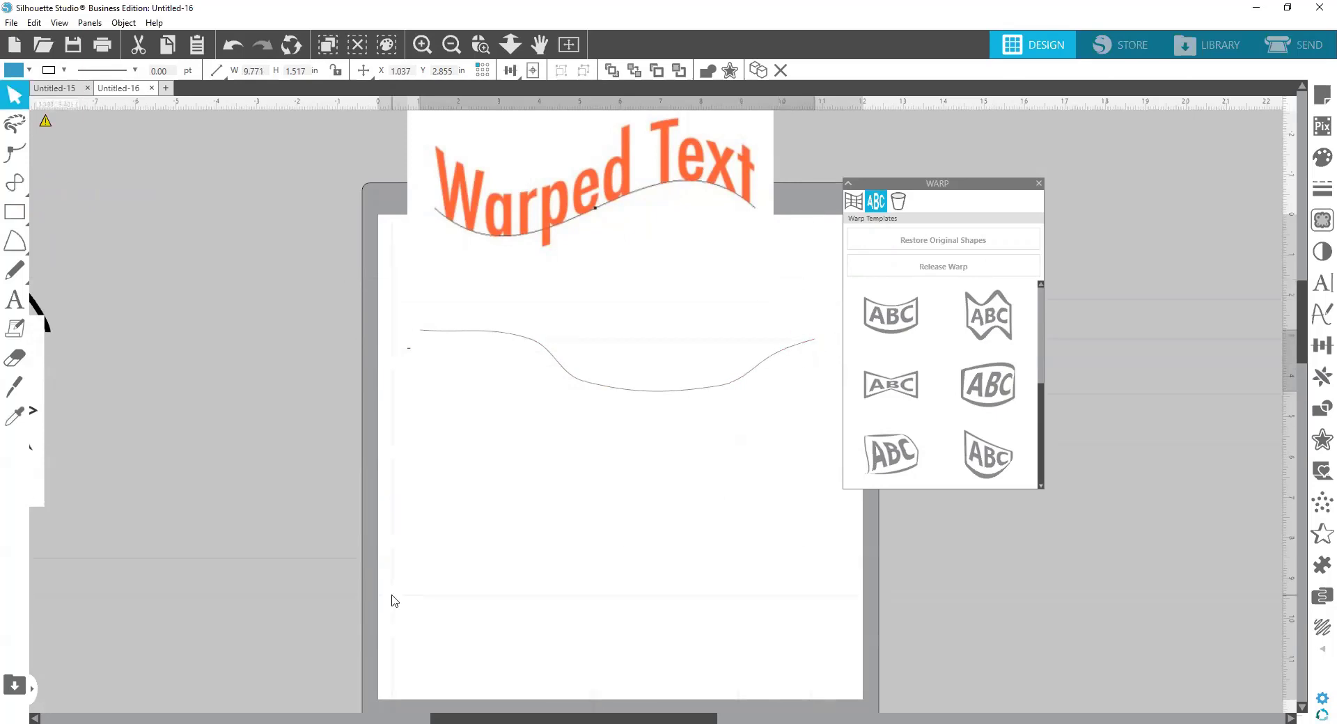
Add the text "WARPED TEXT" in 72 pt Impact just above the wavy curve.
left_click(15, 301)
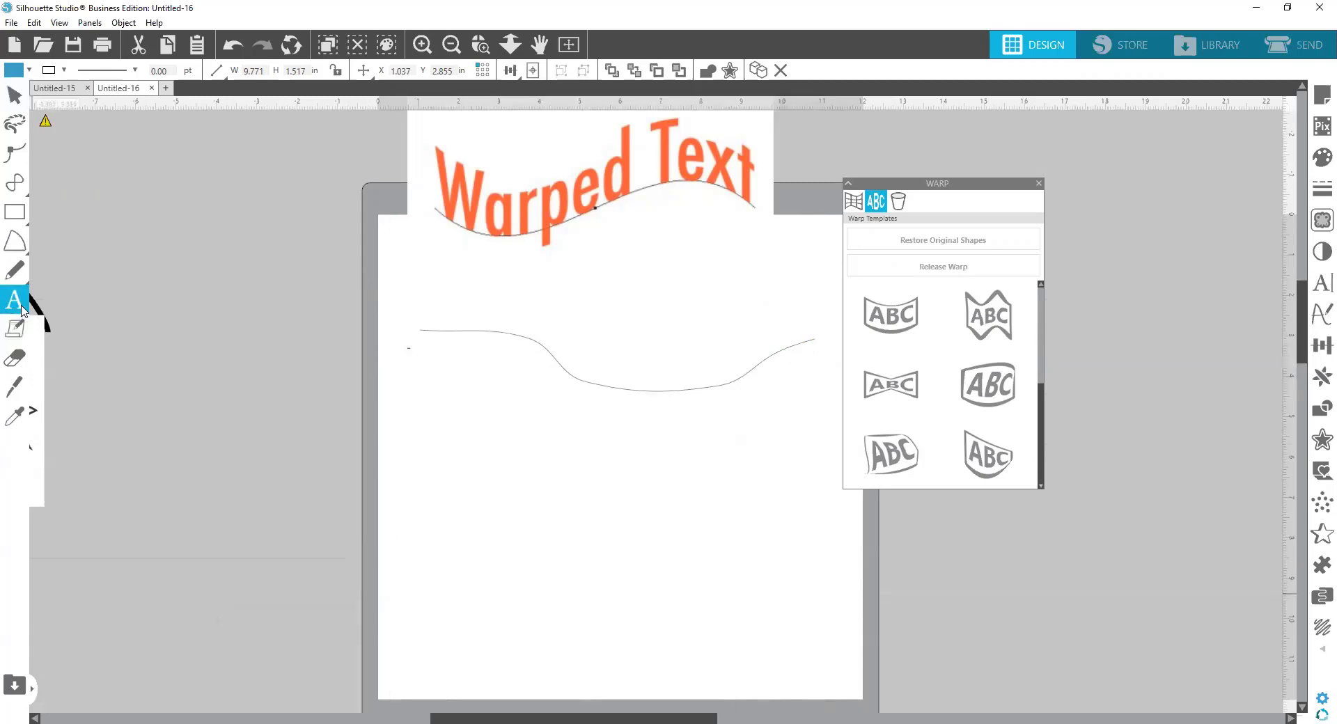
left_click(478, 322)
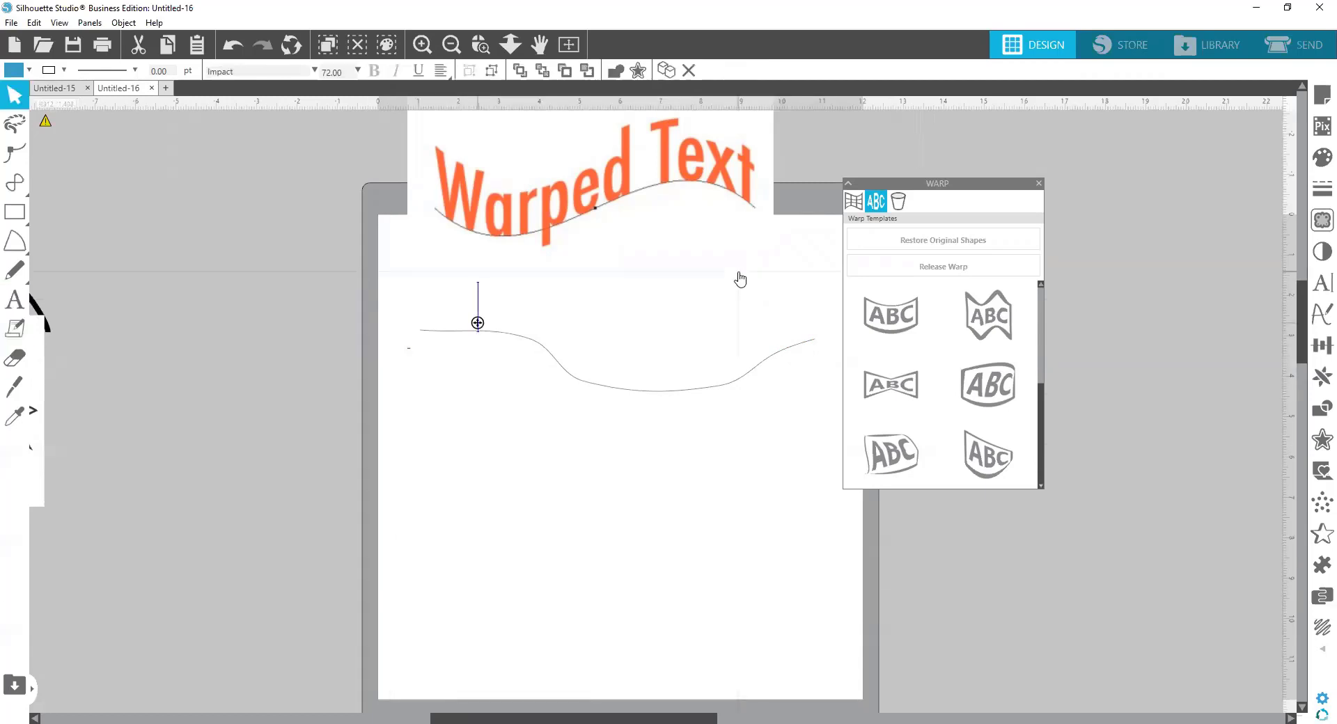
type("WARPED")
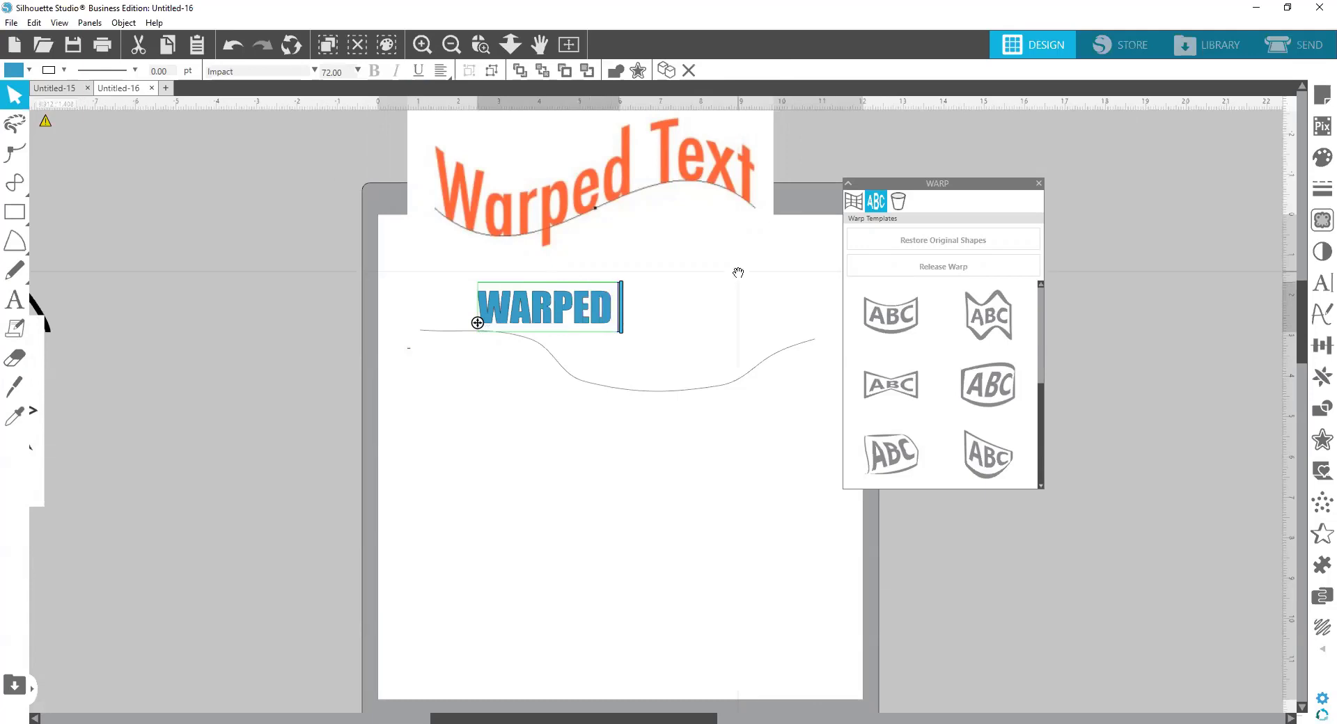
type(" TEXT")
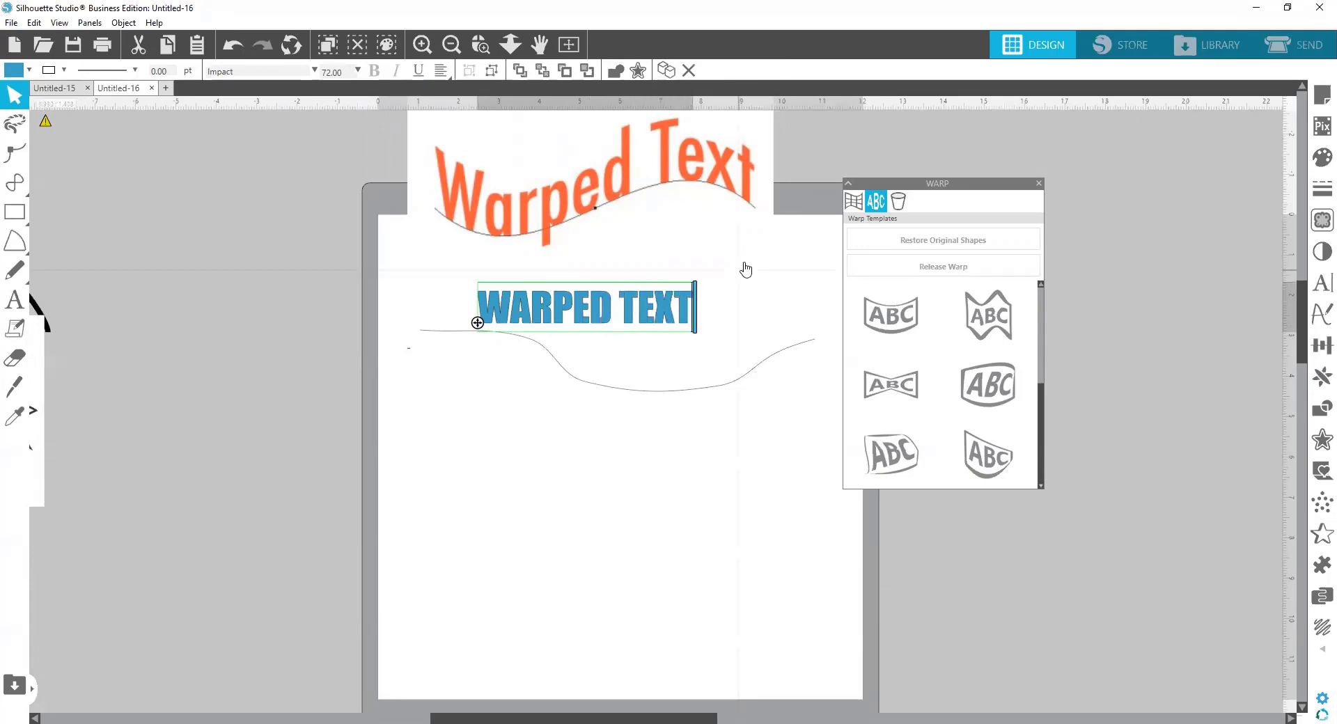
scroll(746, 269, "up", 1)
left_click(573, 473)
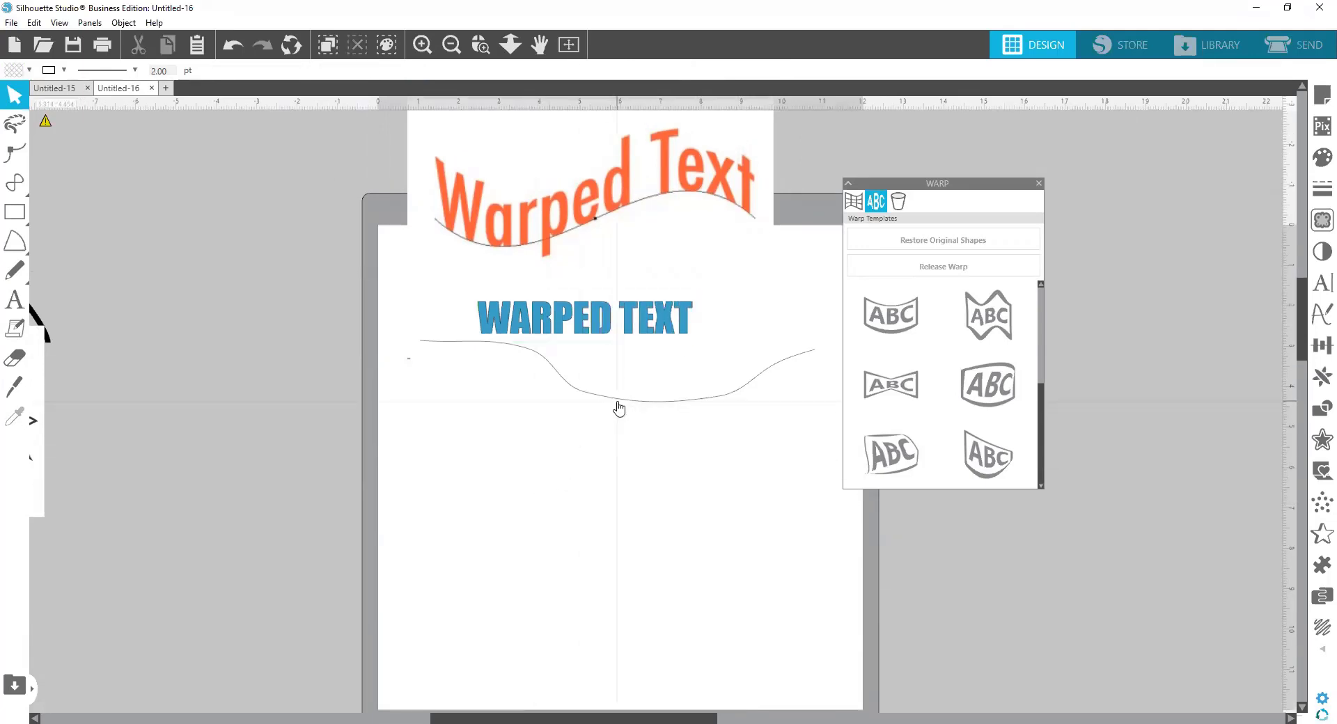
Separate the curve and WARPED TEXT, and attach the text to the curve so it starts in the dip and follows its rising end.
left_click_drag(620, 409, 609, 433)
left_click_drag(599, 333, 684, 323)
double_click(665, 320)
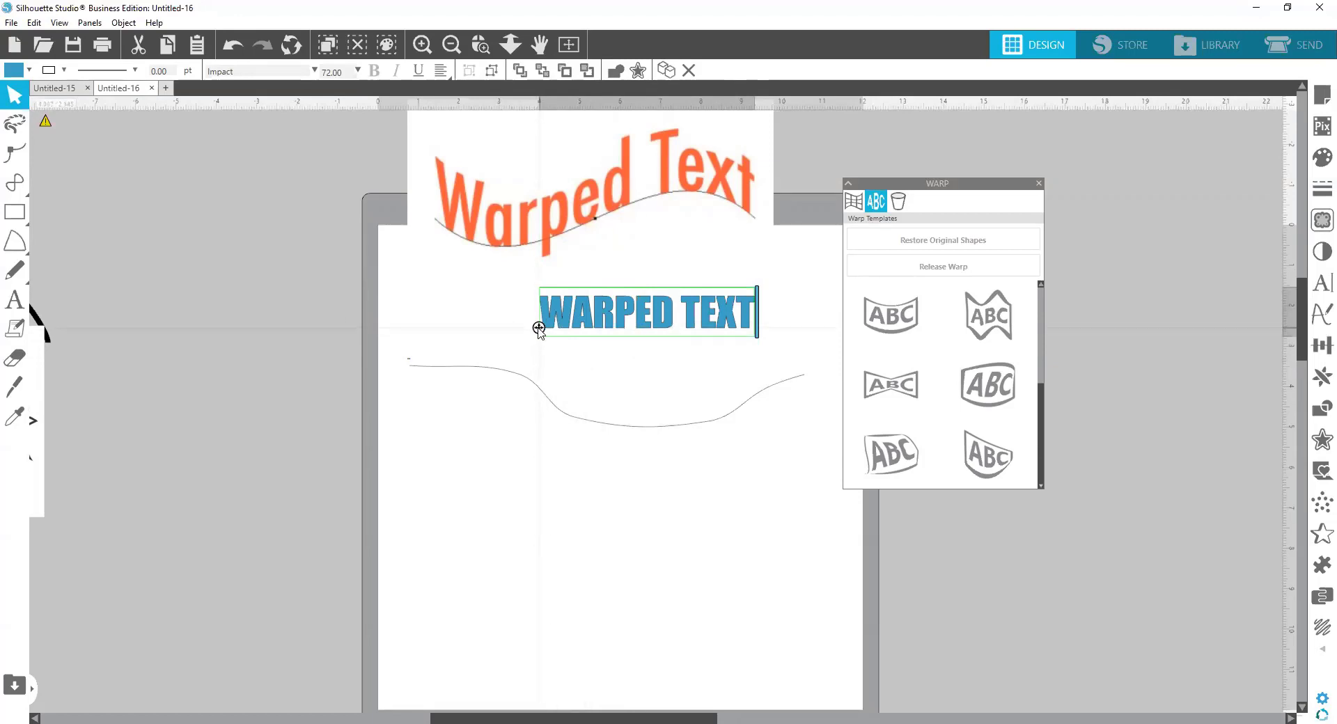
left_click_drag(538, 328, 592, 408)
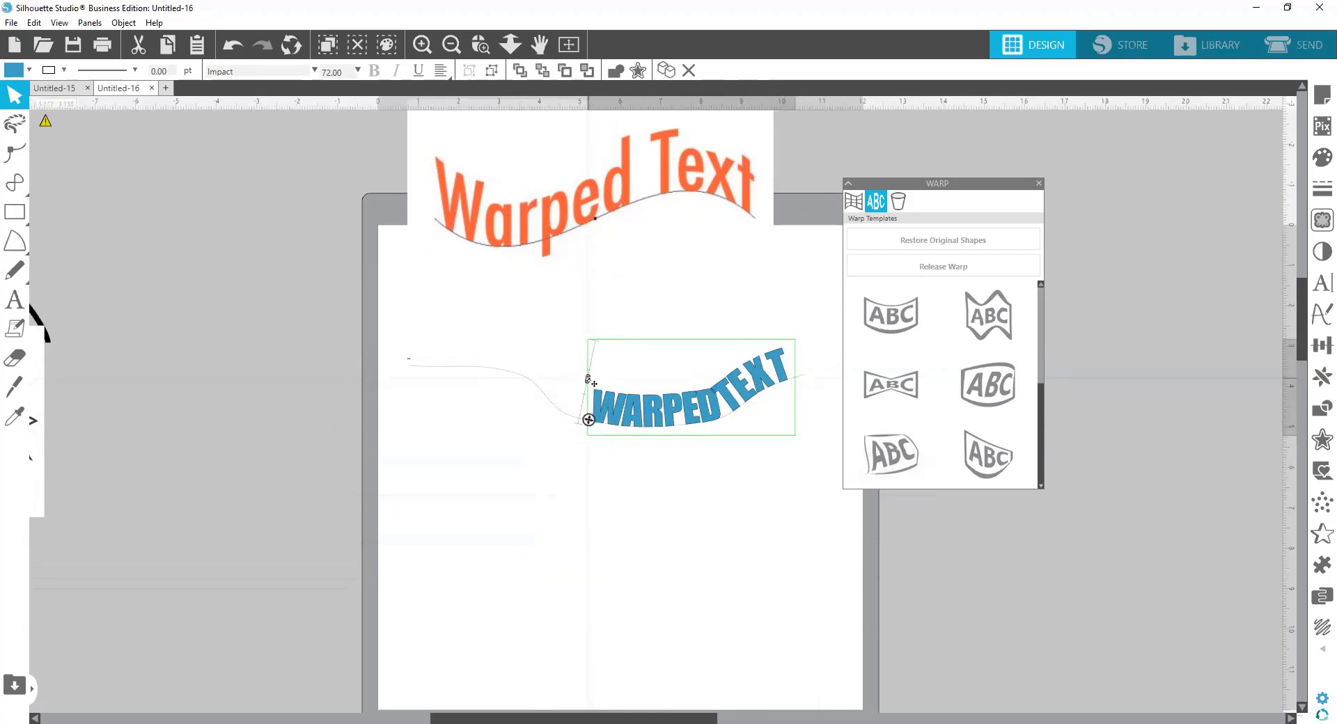
mouse_move(589, 382)
left_mouse_down()
mouse_move(600, 352)
mouse_move(594, 415)
mouse_move(596, 359)
mouse_move(590, 383)
left_mouse_up()
Detach WARPED TEXT from the curve to an empty area below it and delete the curve.
left_click_drag(444, 325, 461, 524)
double_click(510, 413)
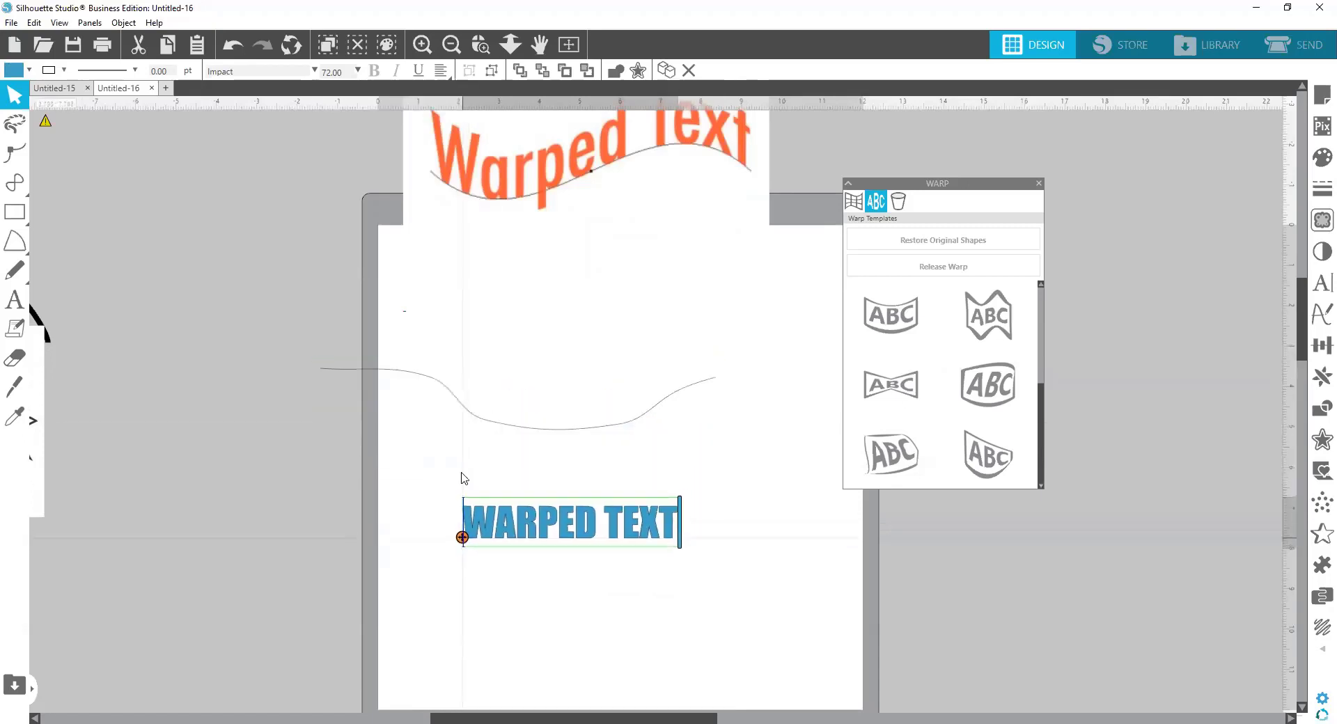
left_click(485, 423)
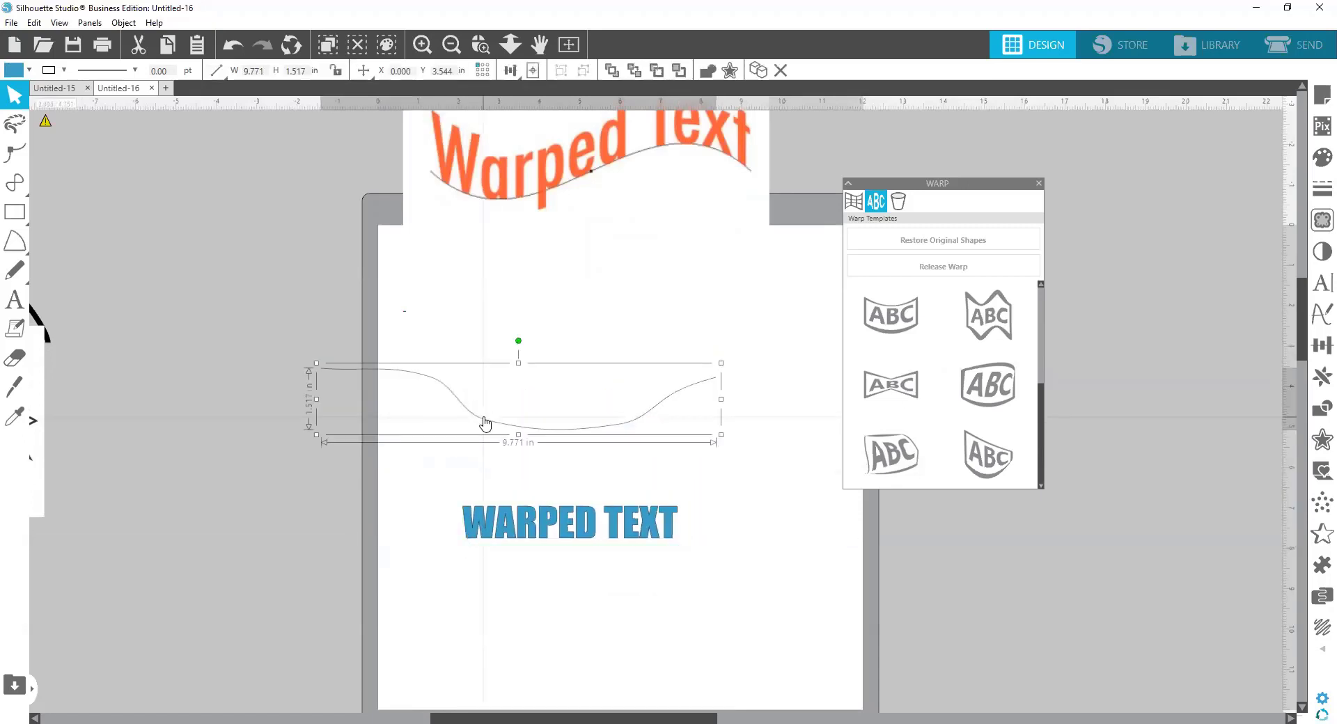
key("Delete")
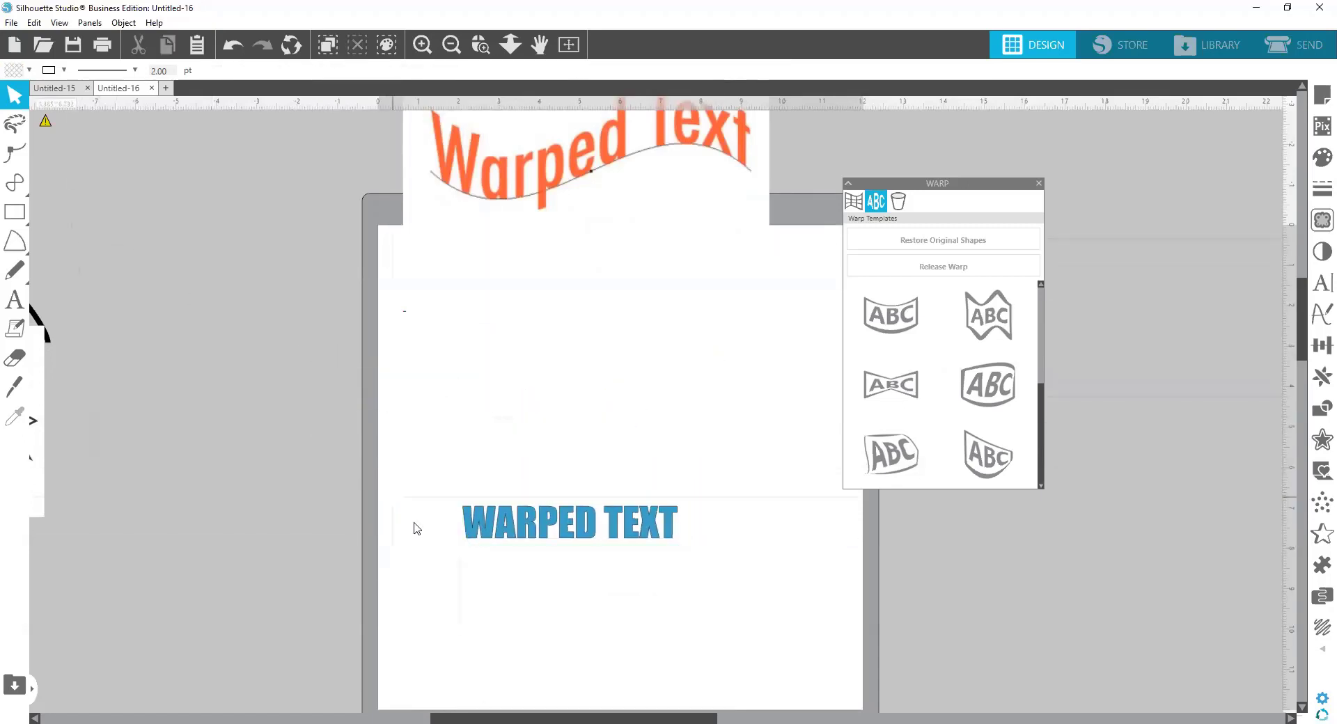
Draw a circle about 3.3 in in diameter above WARPED TEXT and fill it with yellow-orange.
left_click(25, 206)
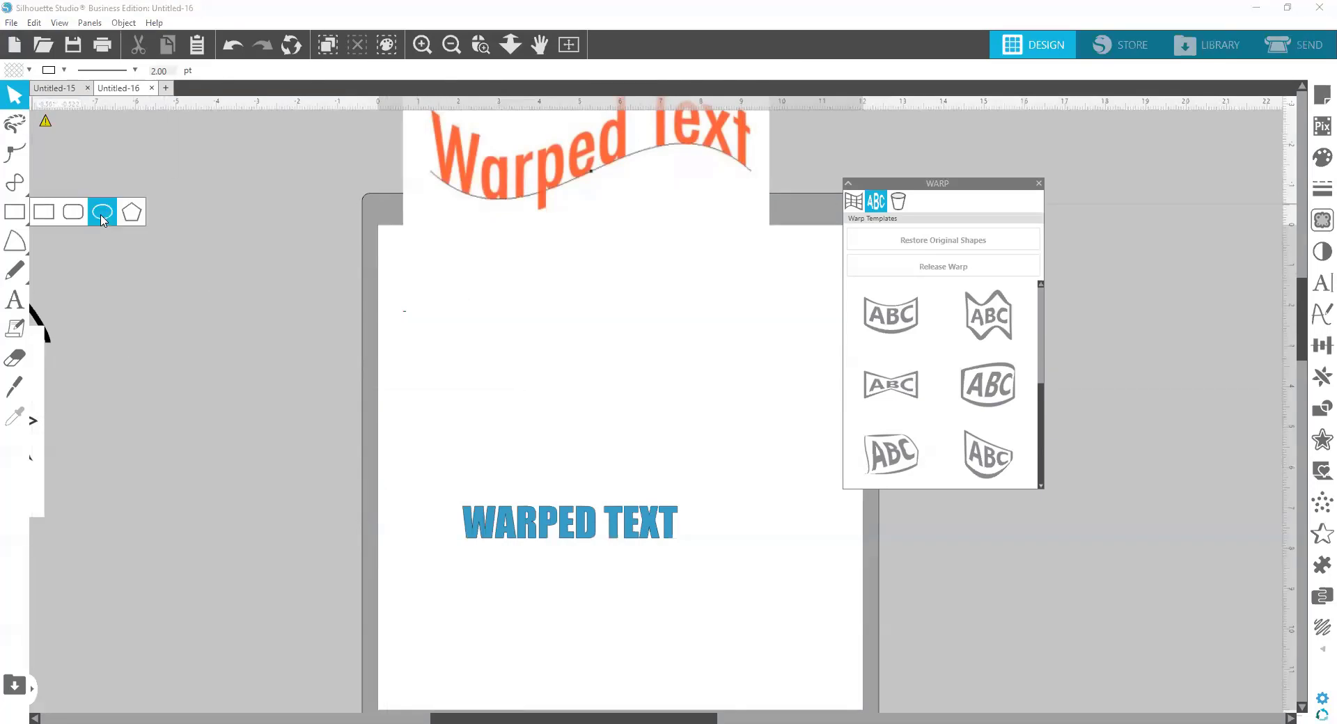
left_click(102, 216)
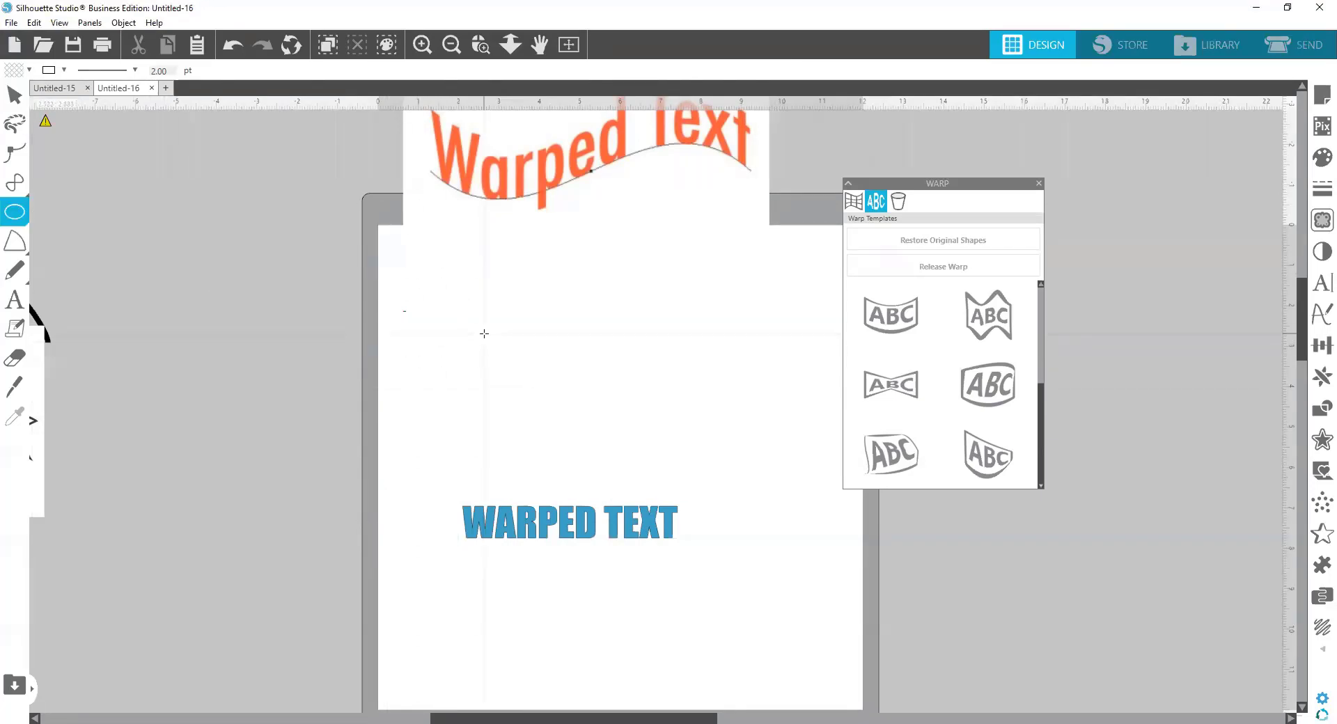
mouse_move(484, 334)
left_mouse_down()
mouse_move(641, 448)
mouse_move(665, 438)
left_mouse_up()
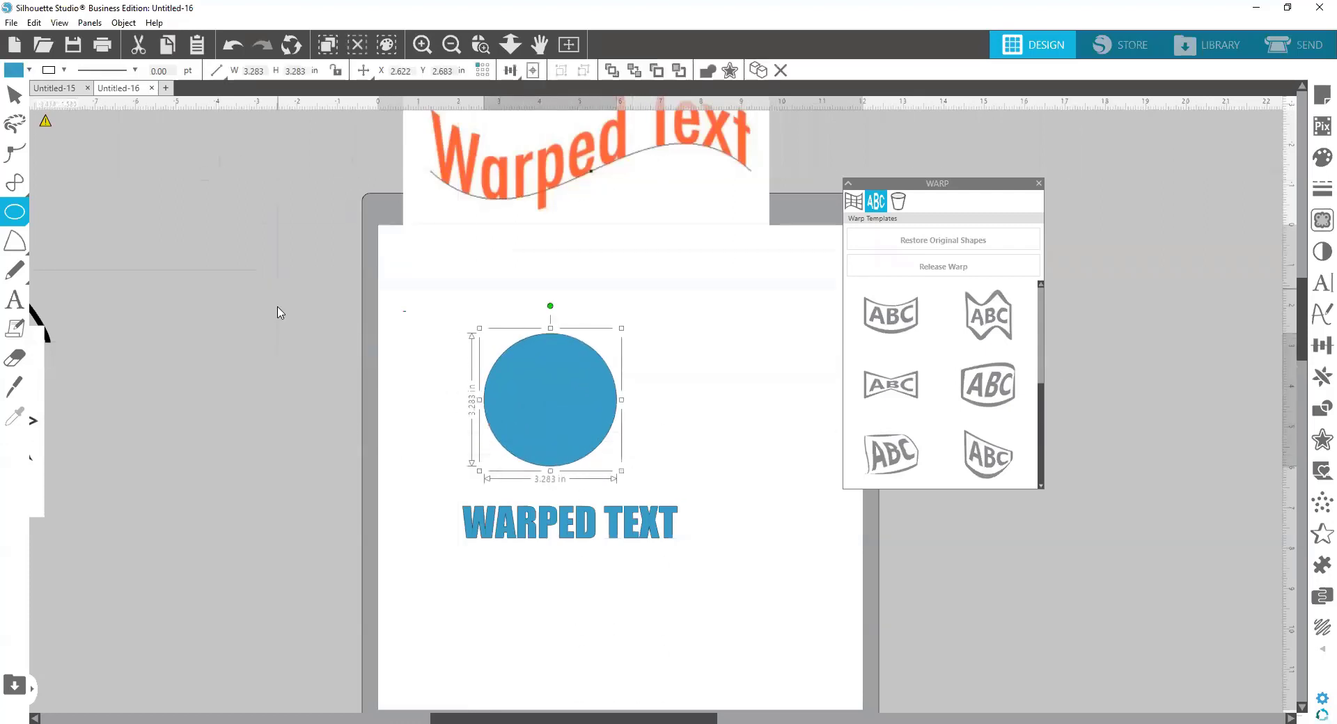
left_click(16, 69)
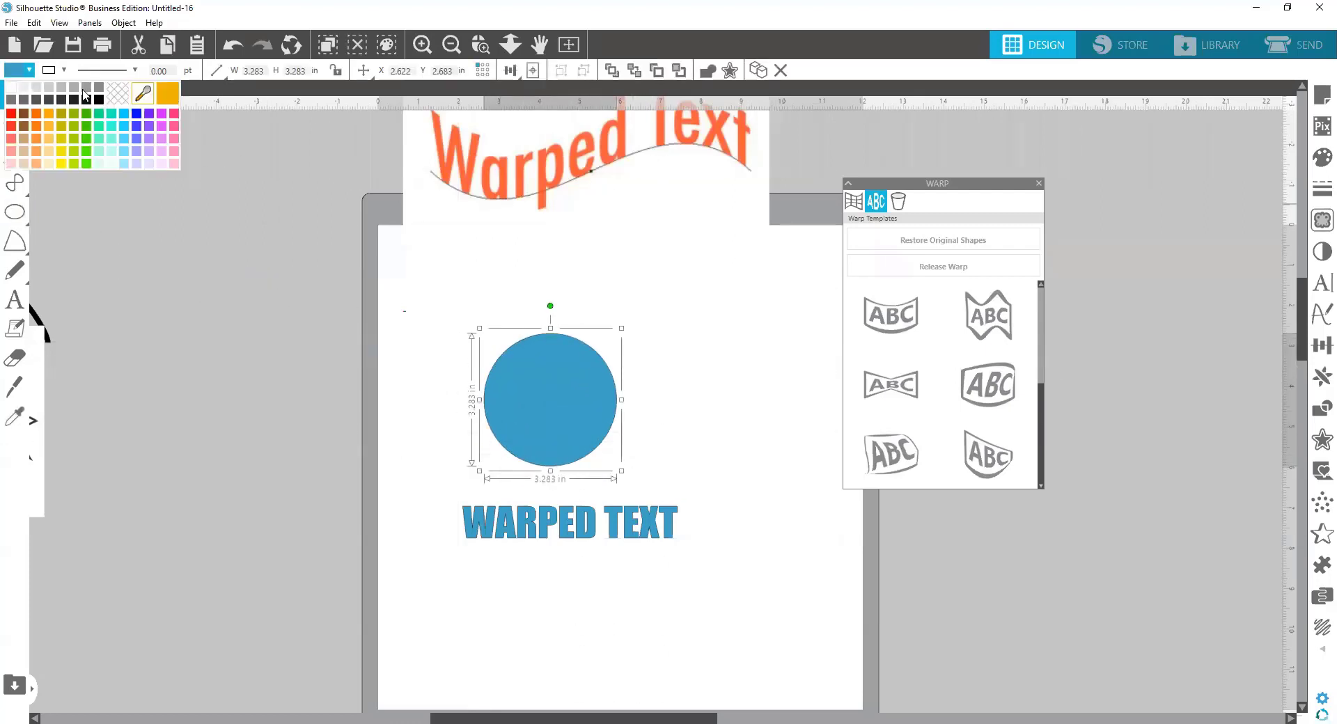
left_click(166, 92)
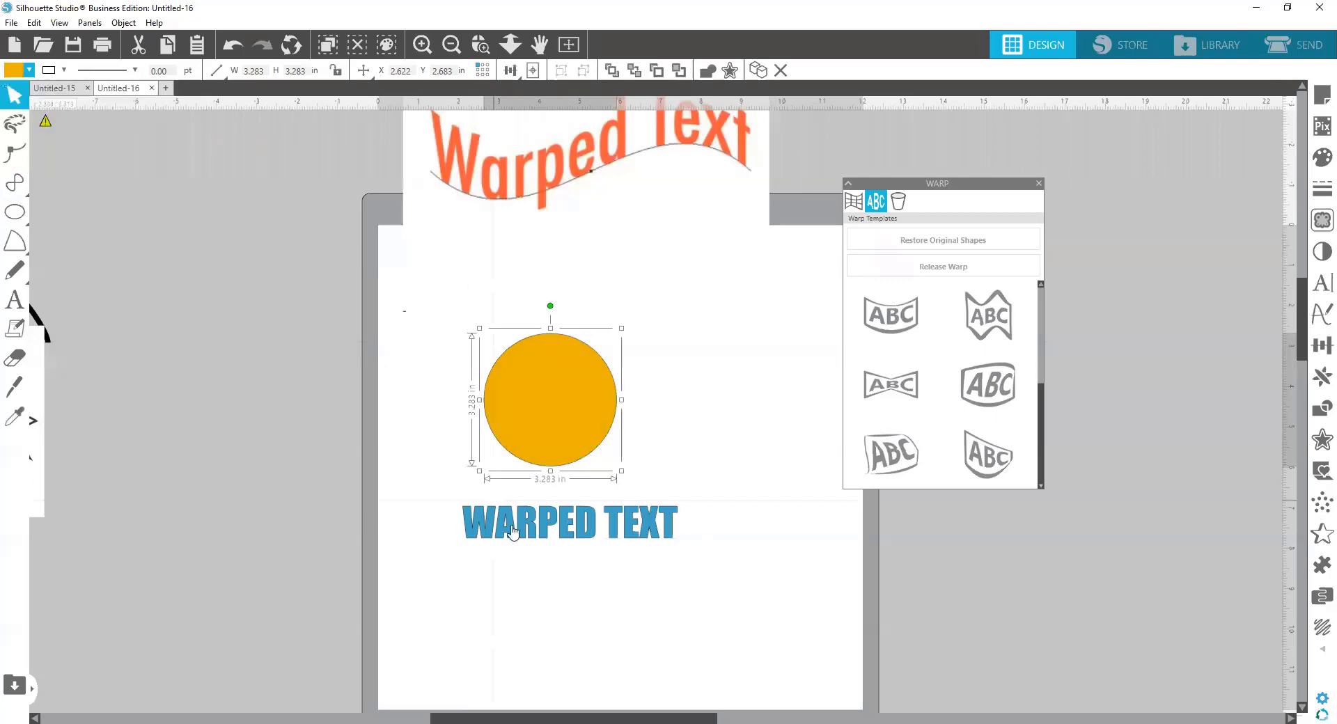
left_click(543, 585)
Attach WARPED TEXT to the circle's edge so it arches over the upper half.
double_click(497, 526)
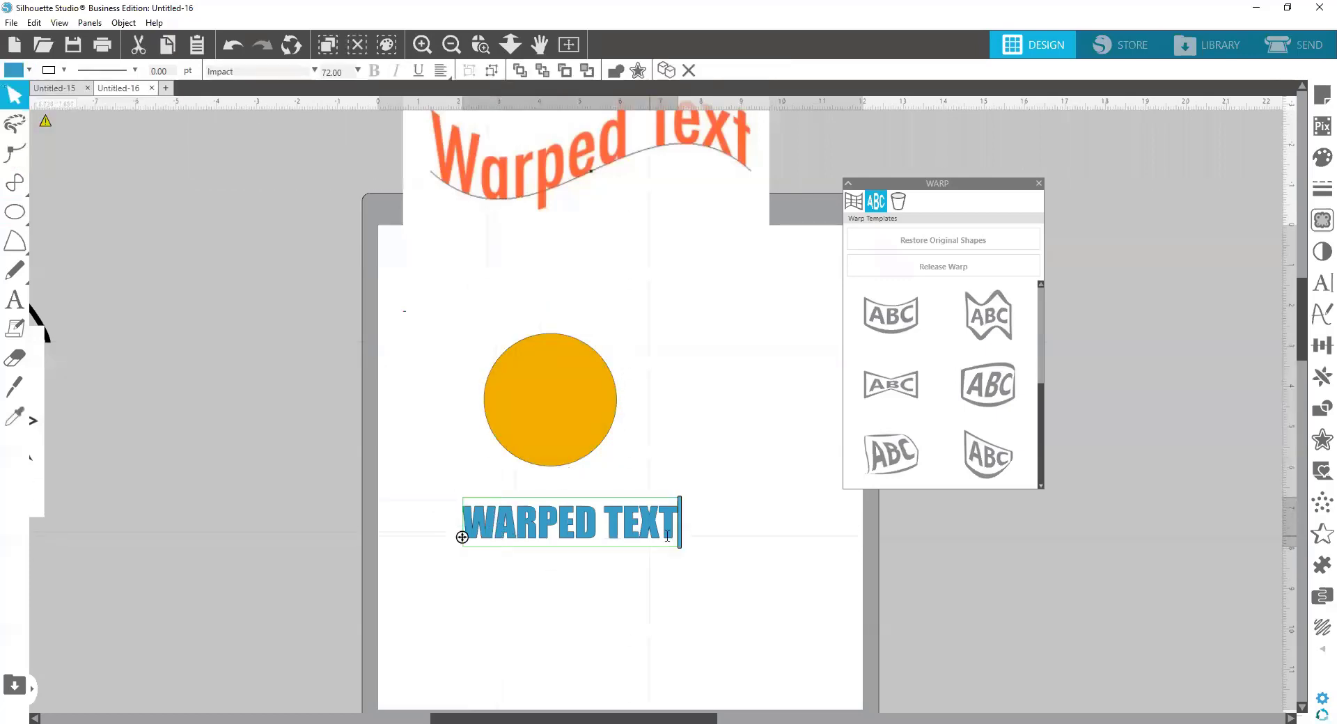
left_click_drag(462, 537, 475, 400)
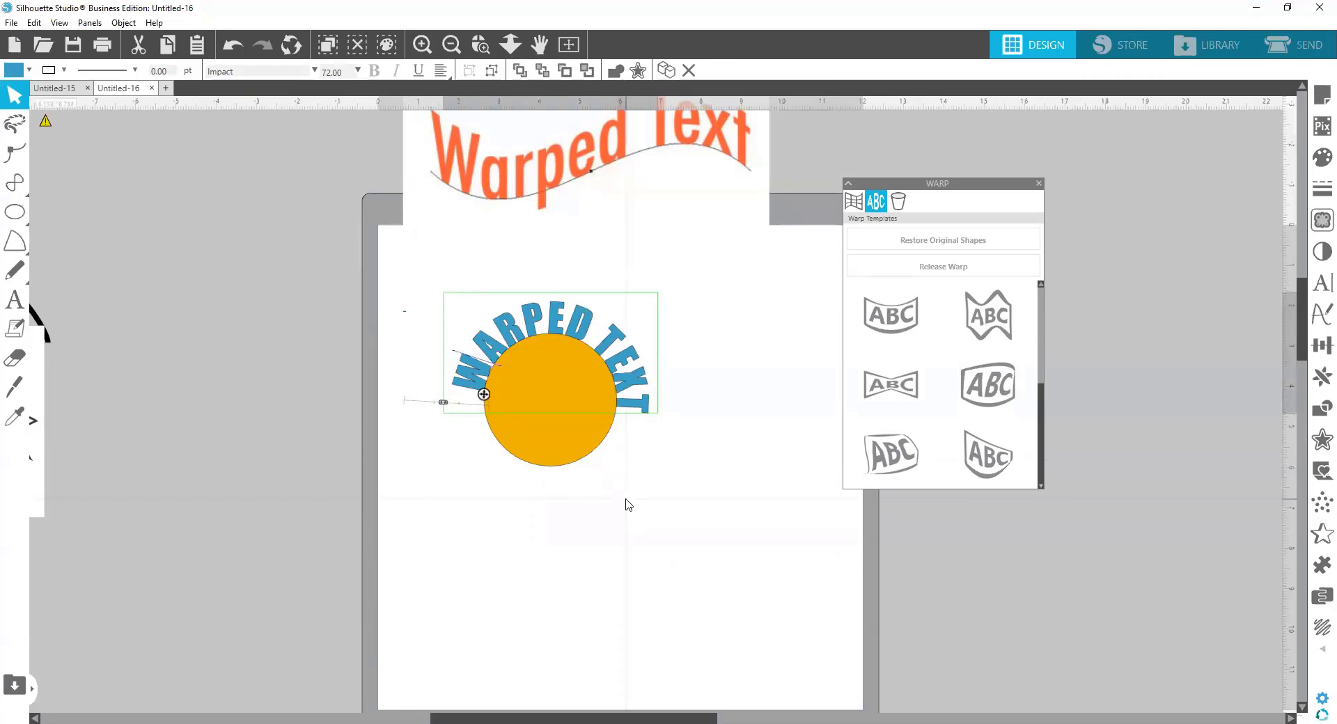
left_click(701, 497)
Place a copy of WARPED TEXT below the circle and attach it to the circle's edge around the lower half.
left_click(639, 361)
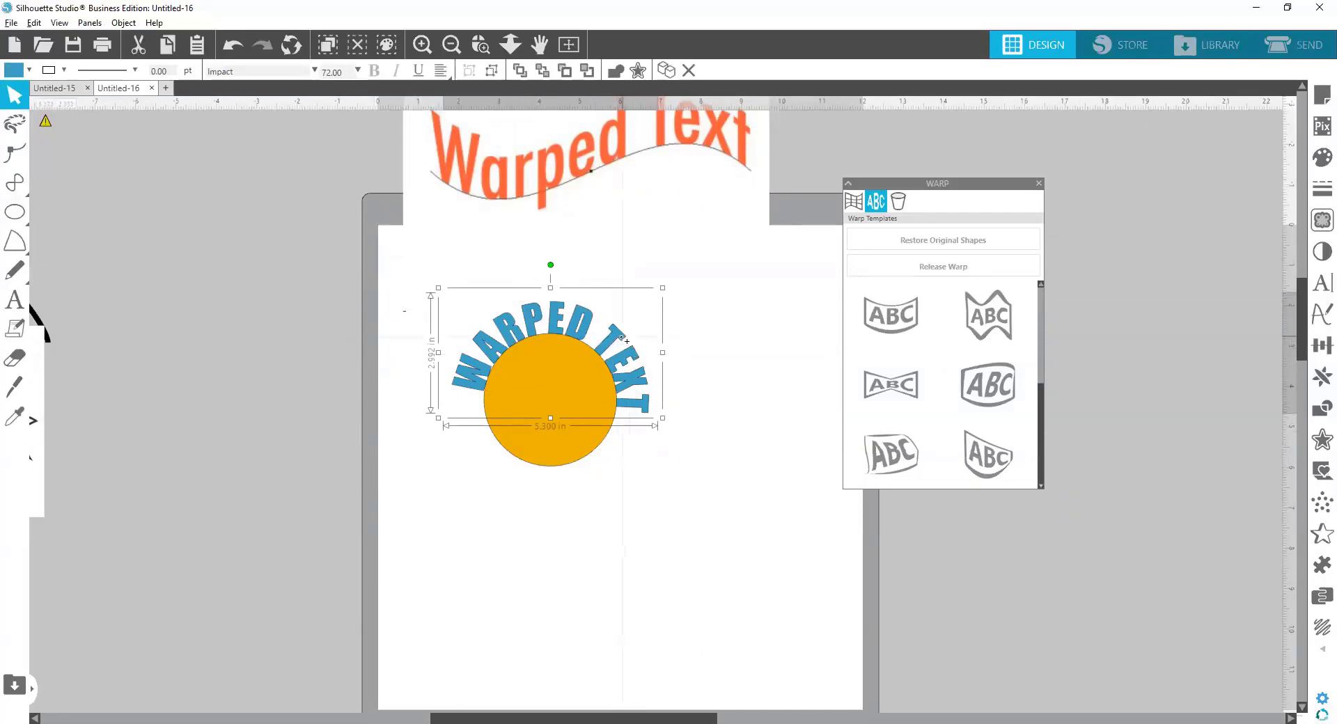
left_click_drag(622, 339, 648, 558)
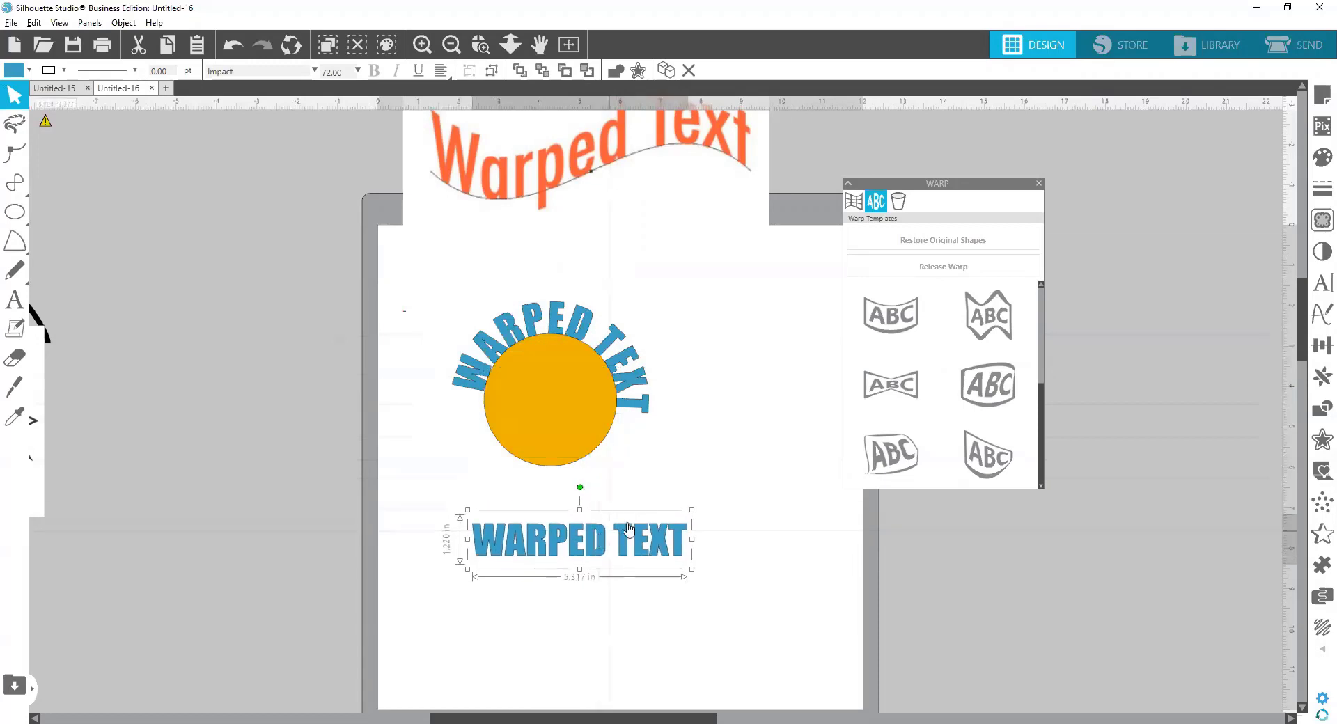
double_click(648, 557)
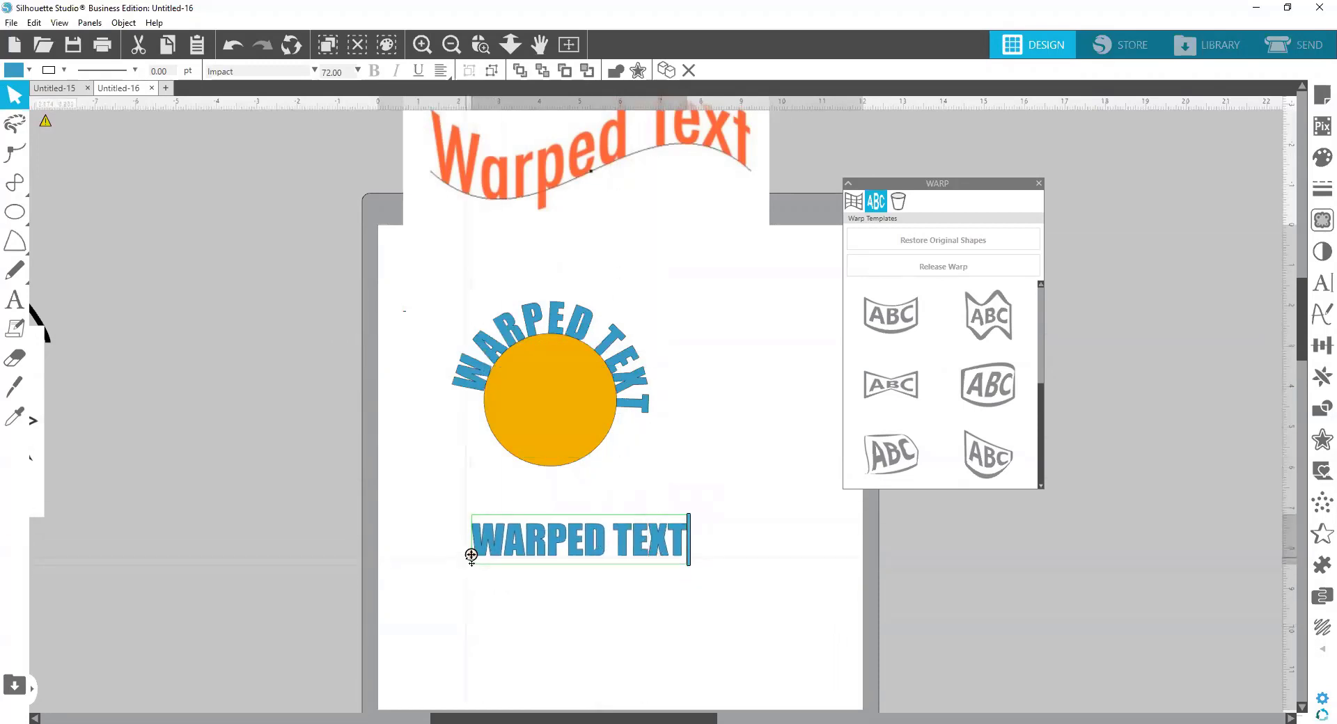
left_click_drag(472, 555, 673, 398)
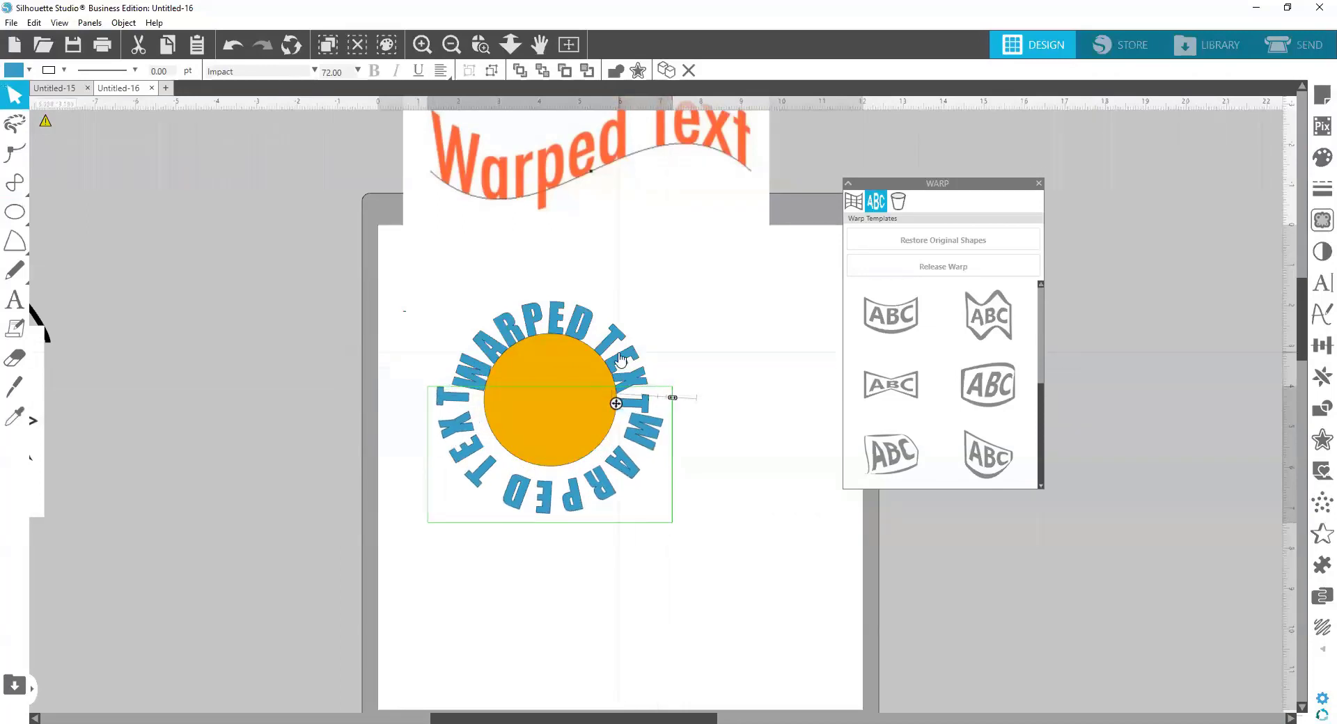
Offset the upper and lower texts outward from the circle to form a larger ring, shifting the lower text's start slightly along the edge.
left_click(621, 360)
double_click(532, 326)
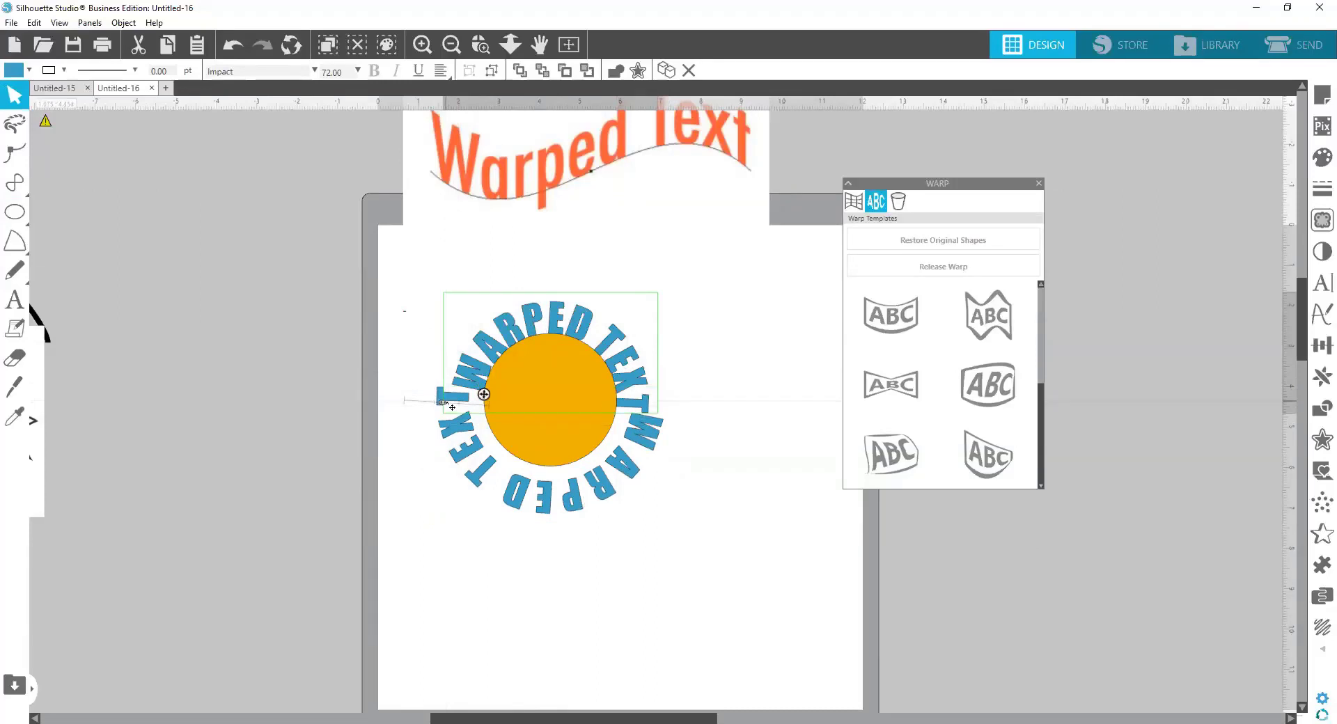
left_click_drag(452, 407, 410, 400)
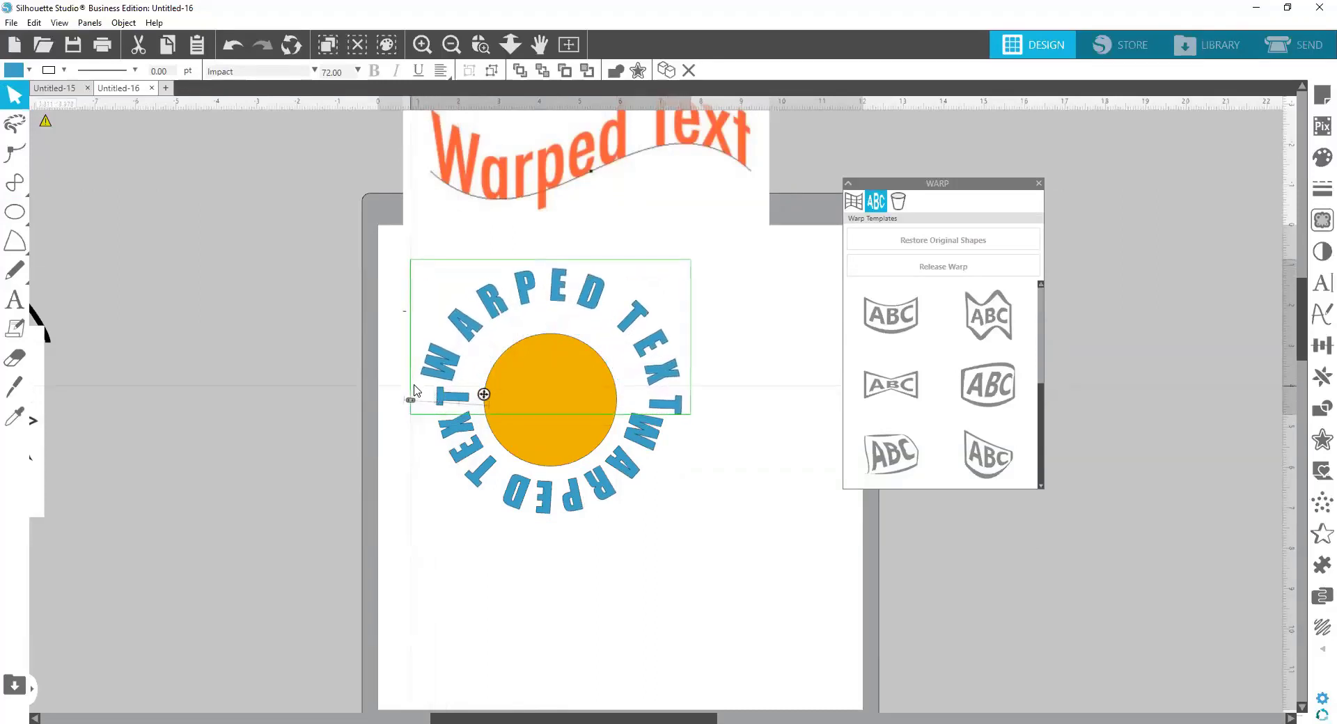
left_click(521, 485)
mouse_move(617, 404)
left_mouse_down()
mouse_move(620, 417)
mouse_move(616, 400)
left_mouse_up()
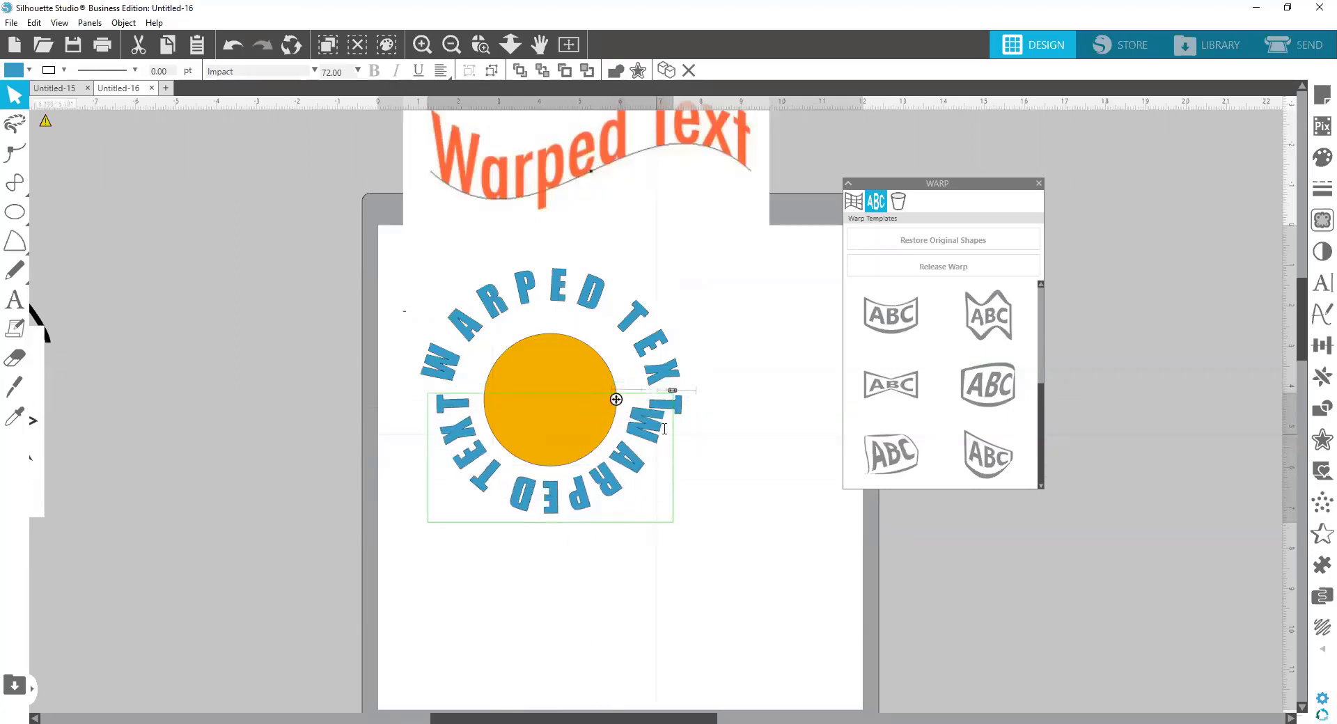
left_click_drag(673, 391, 689, 394)
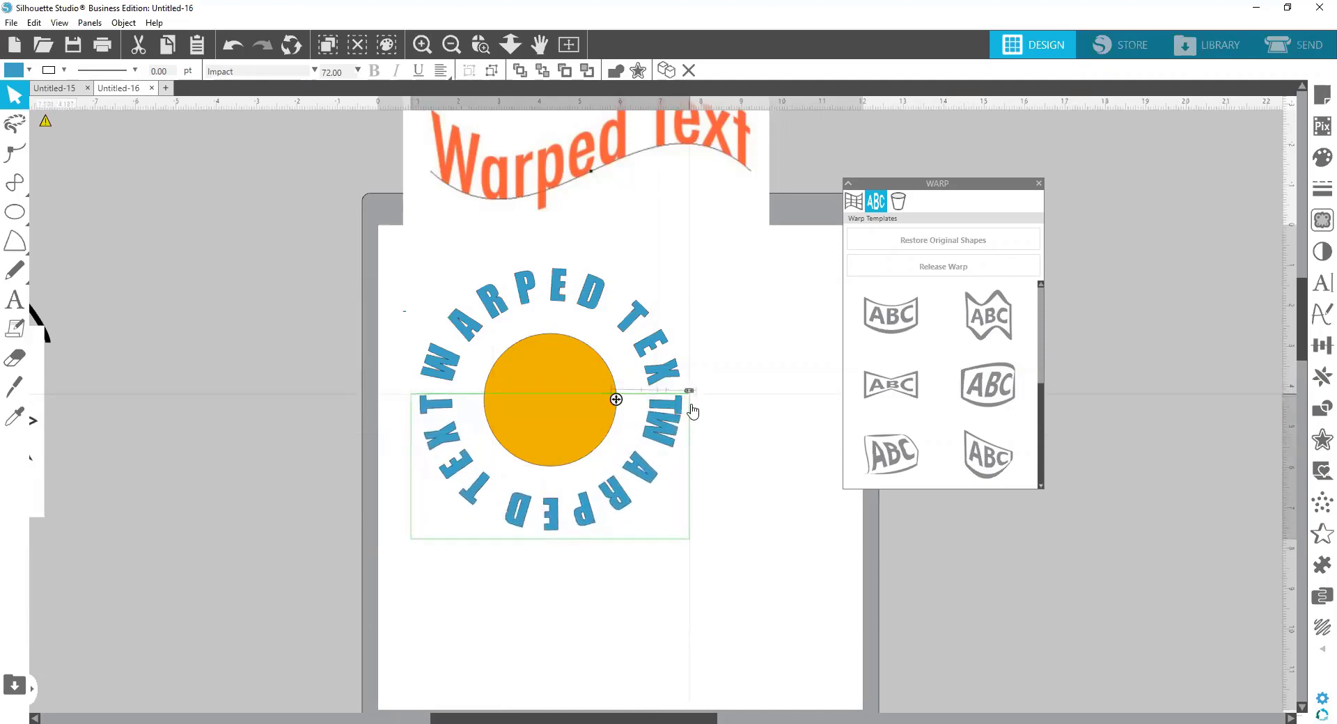
left_click(691, 451)
Move the wavy sample image off the page's left side and clear the page by deleting the circle and both texts.
left_click(648, 448)
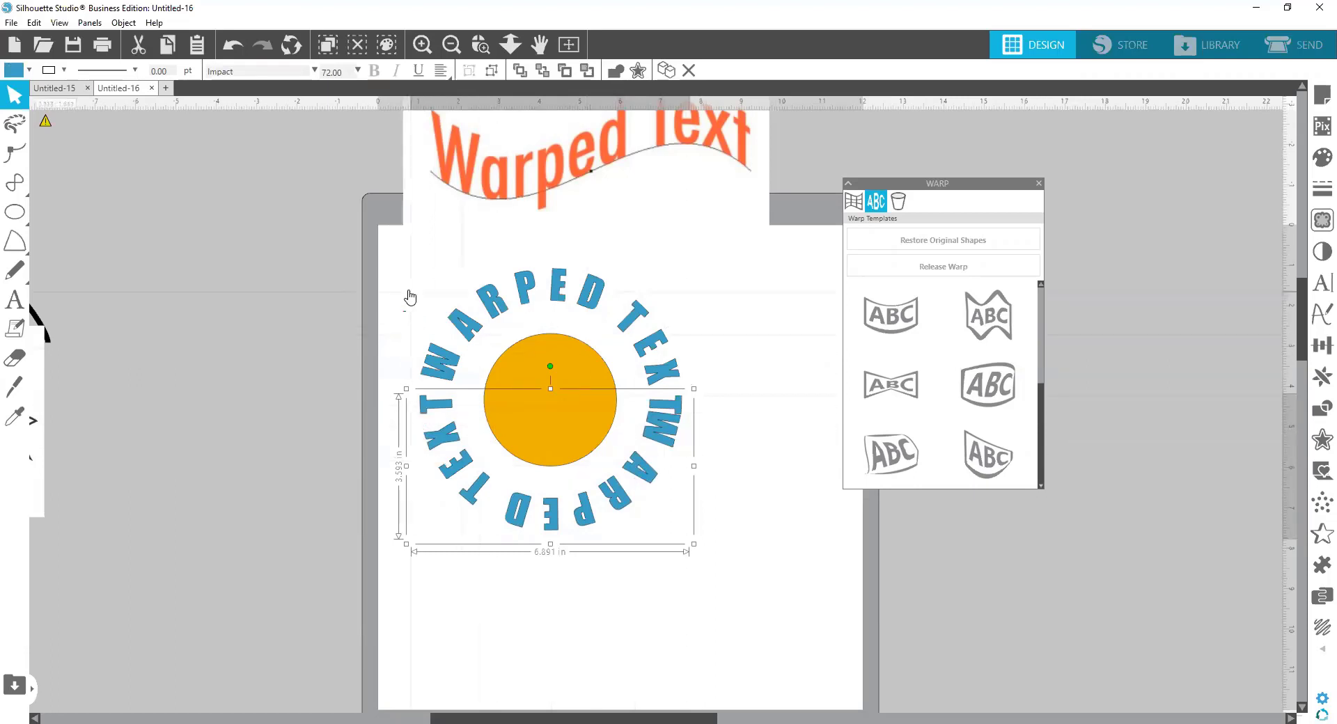
left_click_drag(408, 265, 212, 237)
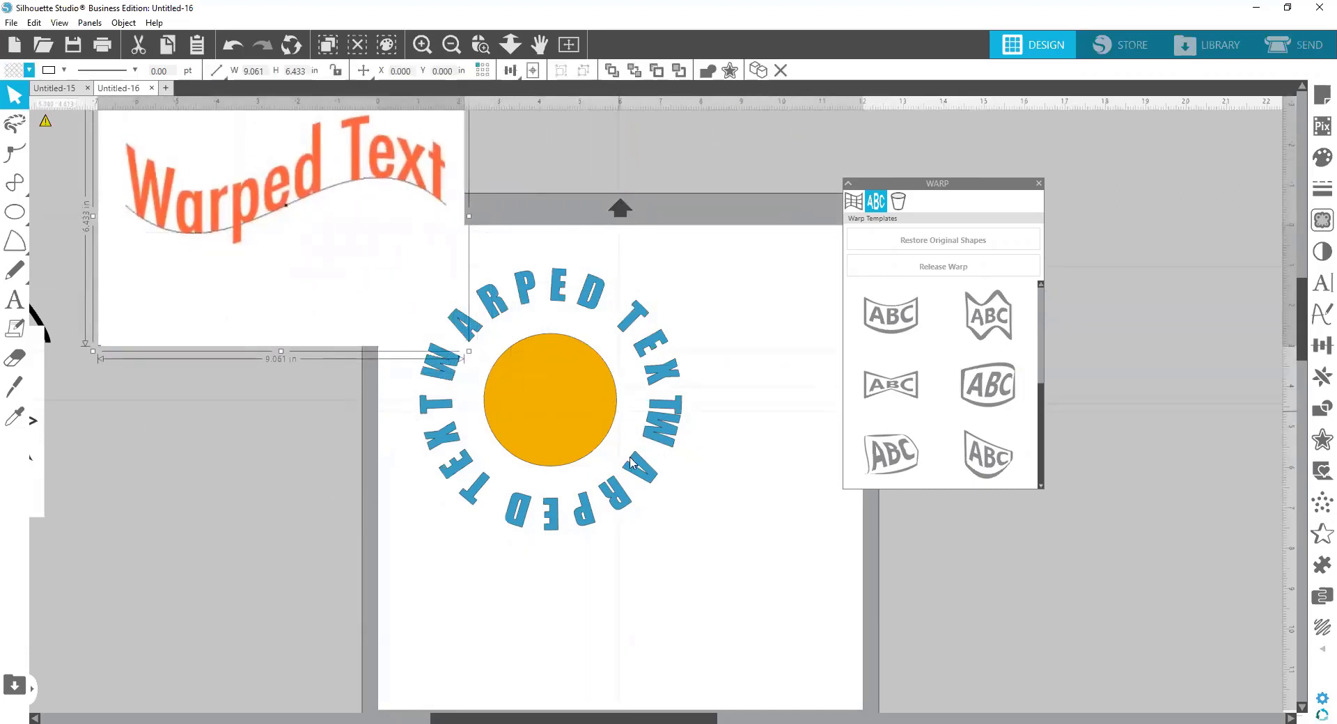
left_click_drag(397, 260, 278, 250)
left_click_drag(433, 266, 616, 463)
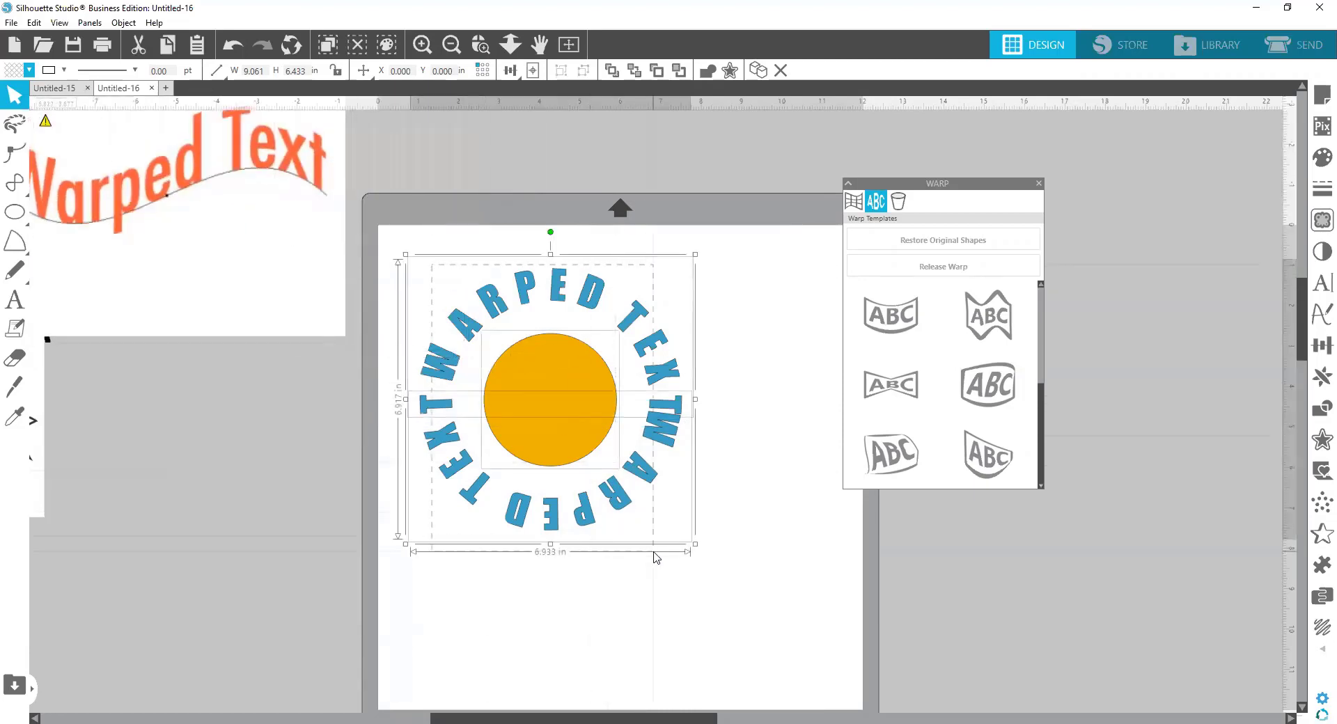
key("Delete")
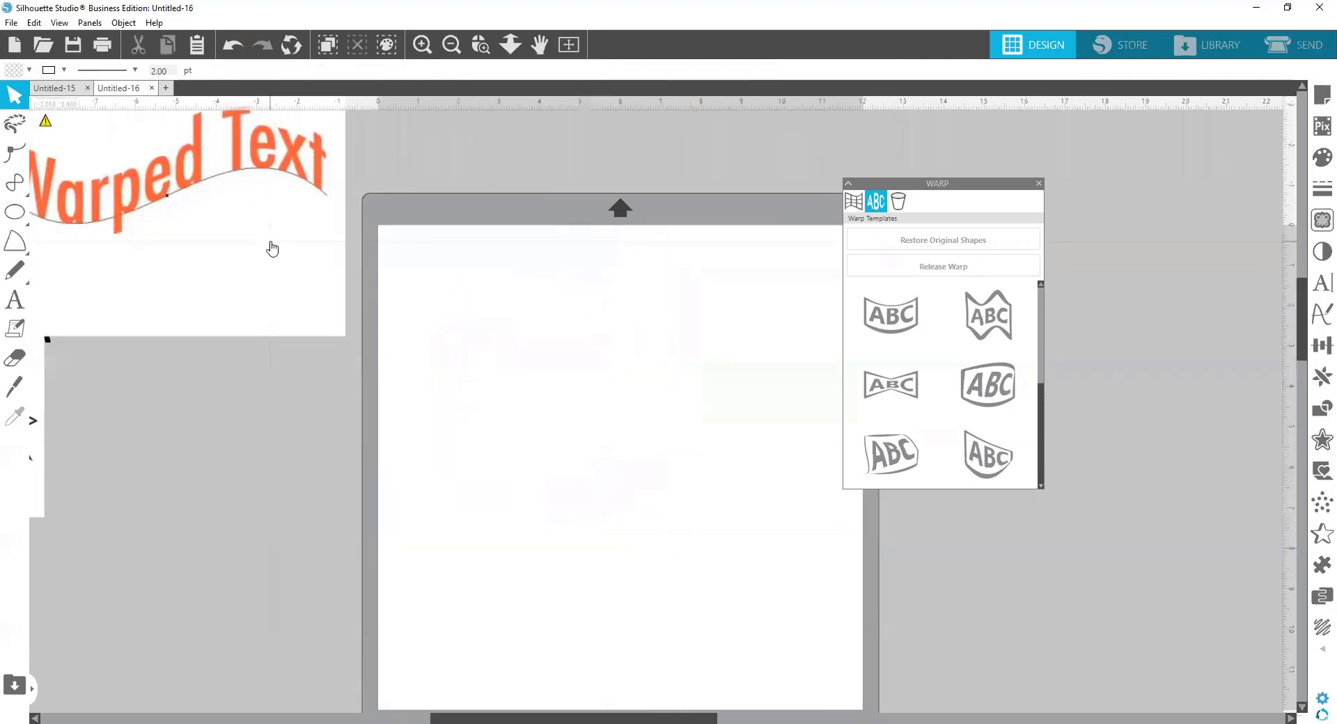
Move the wavy sample image back beside the page, overlapping the page's upper-left corner.
left_click_drag(278, 248, 361, 287)
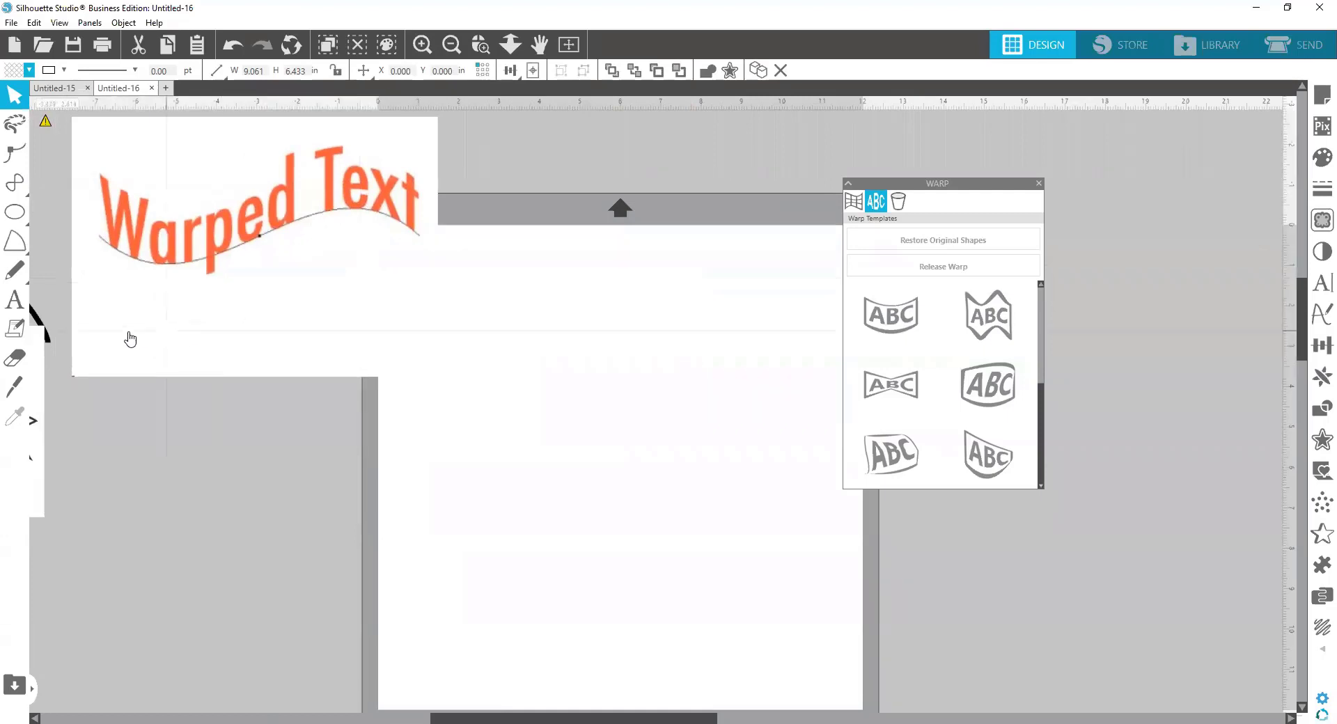
left_click(17, 304)
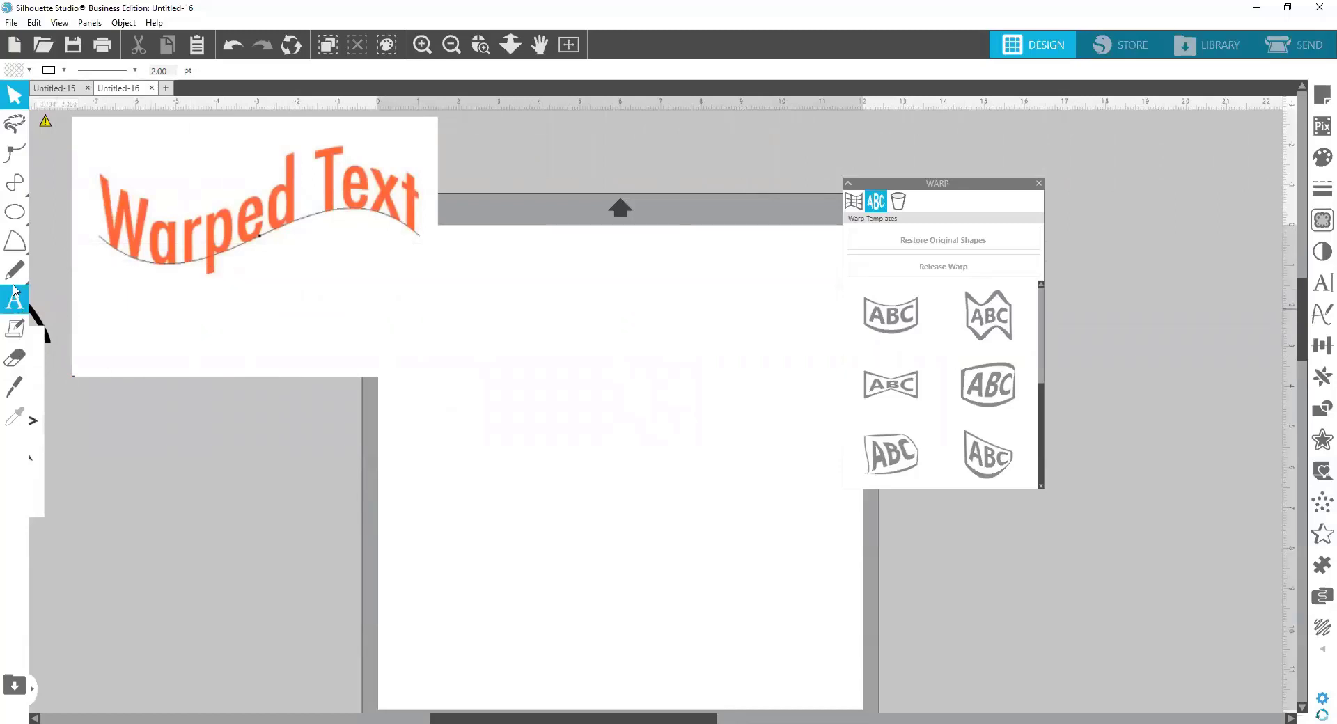
mouse_move(16, 277)
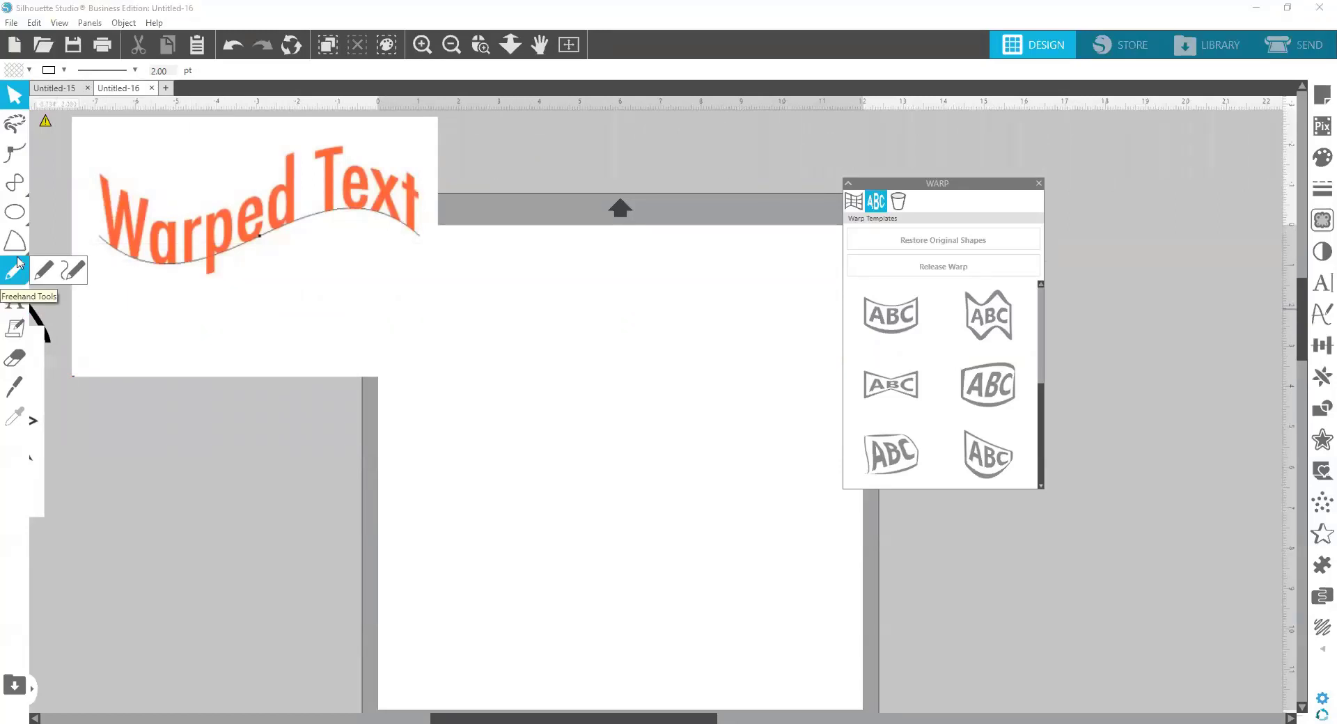
mouse_move(23, 227)
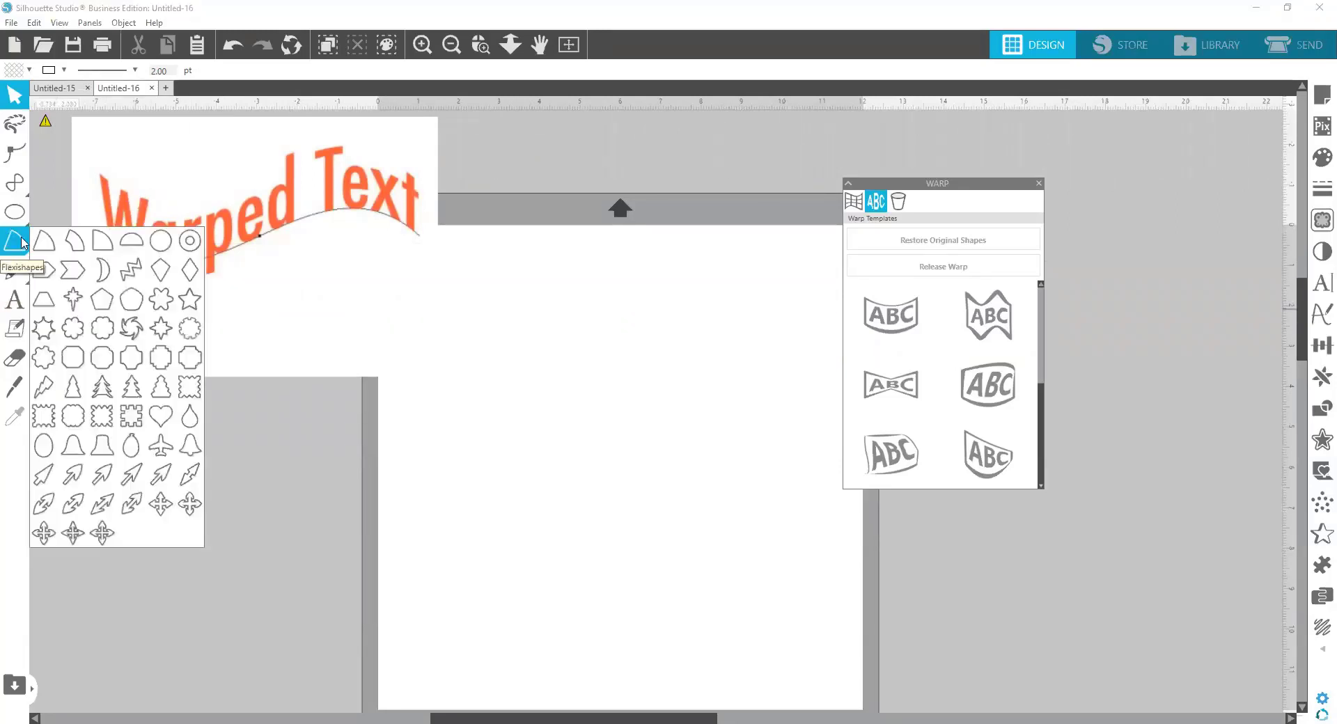
mouse_move(16, 183)
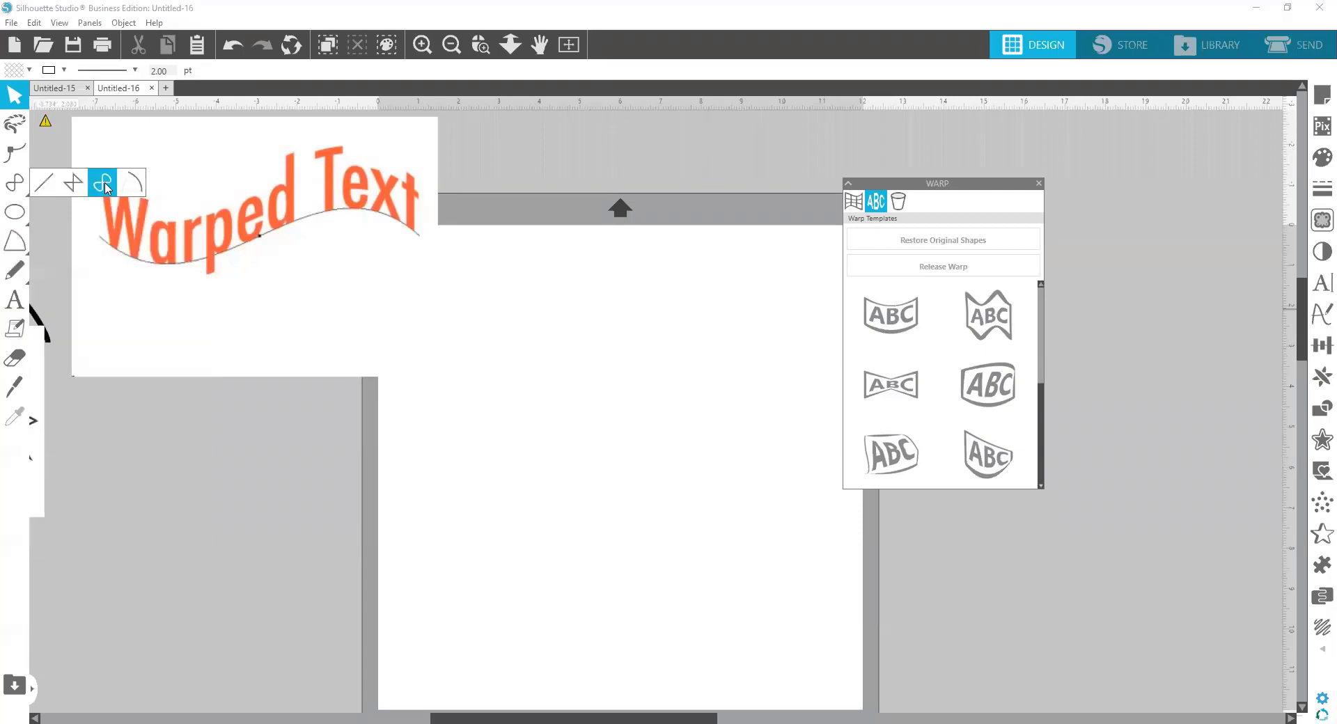
left_click(104, 185)
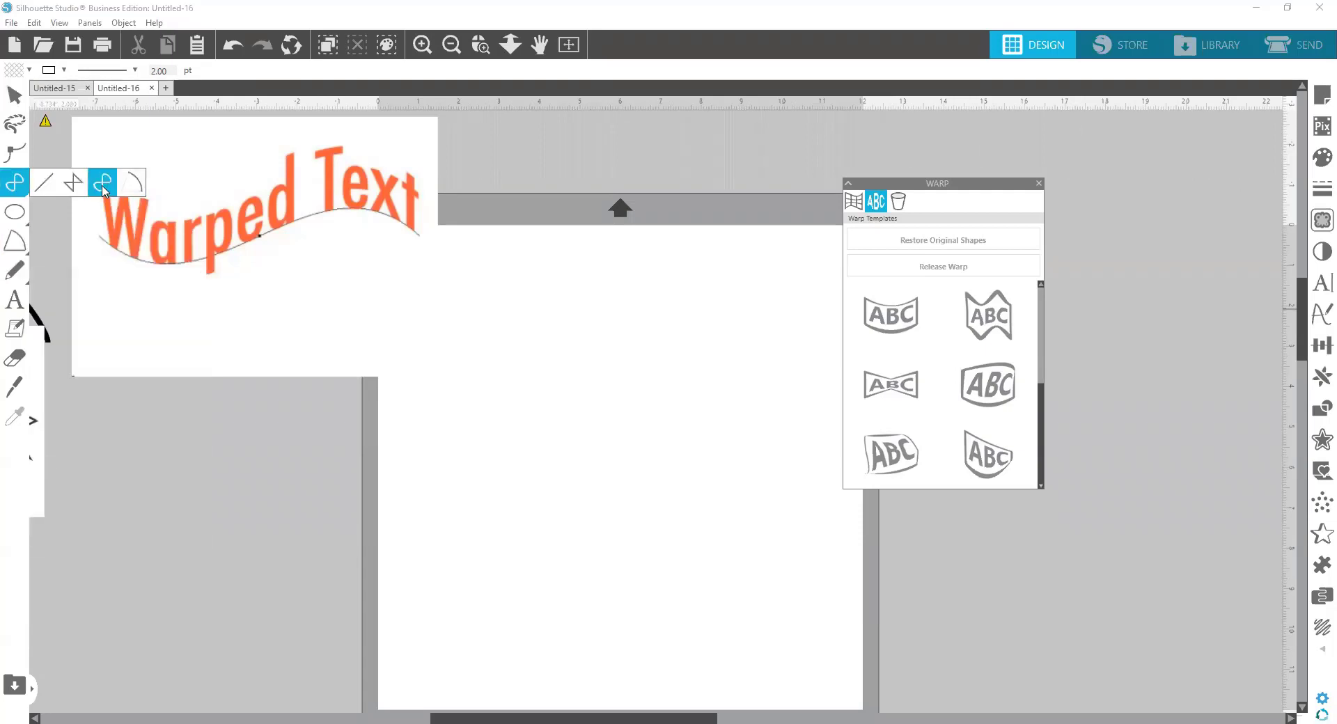
left_click(426, 423)
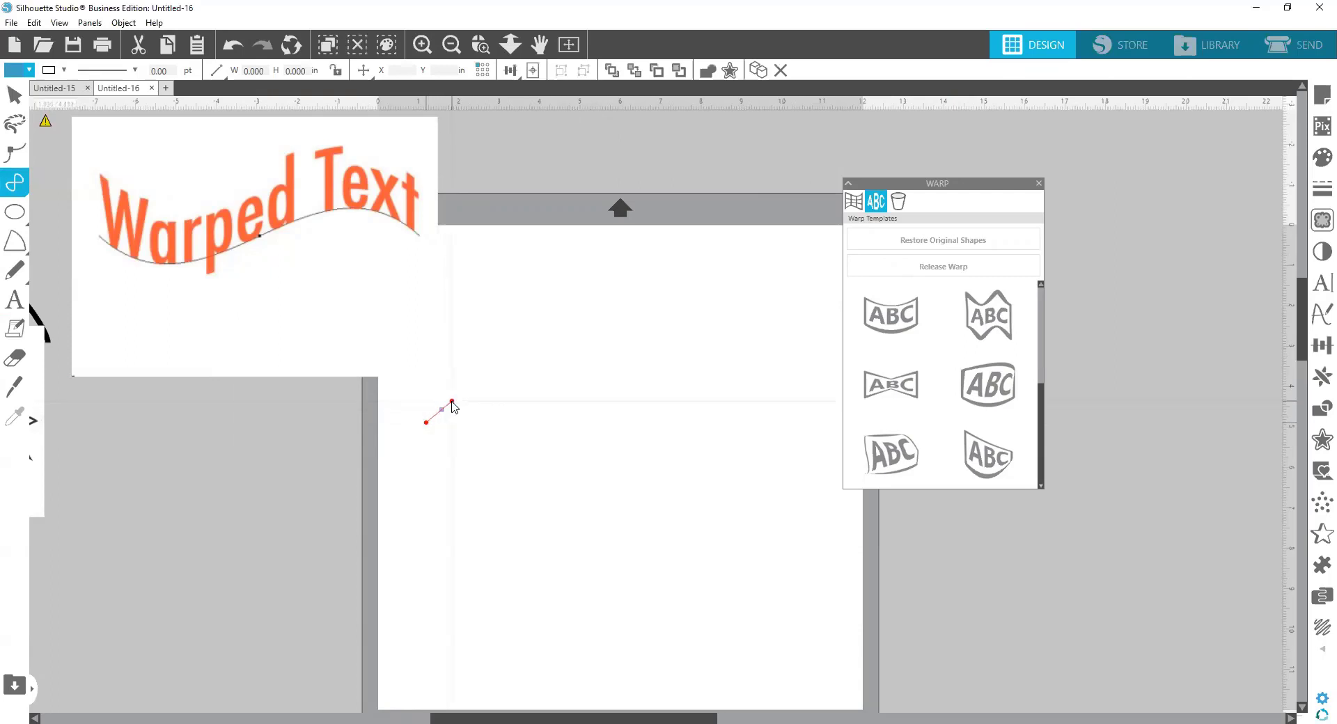
left_click(453, 401)
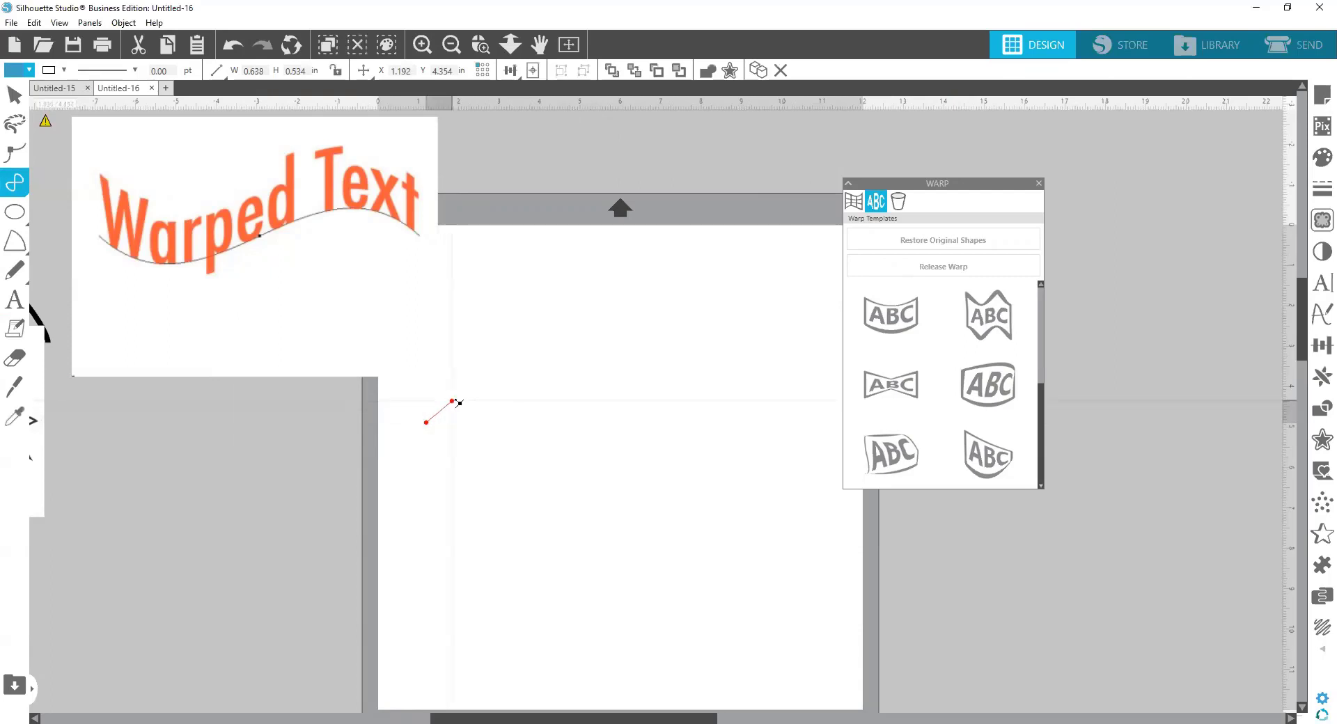
left_click(511, 396)
key("ctrl+z")
key("ctrl+z")
key("ctrl+z")
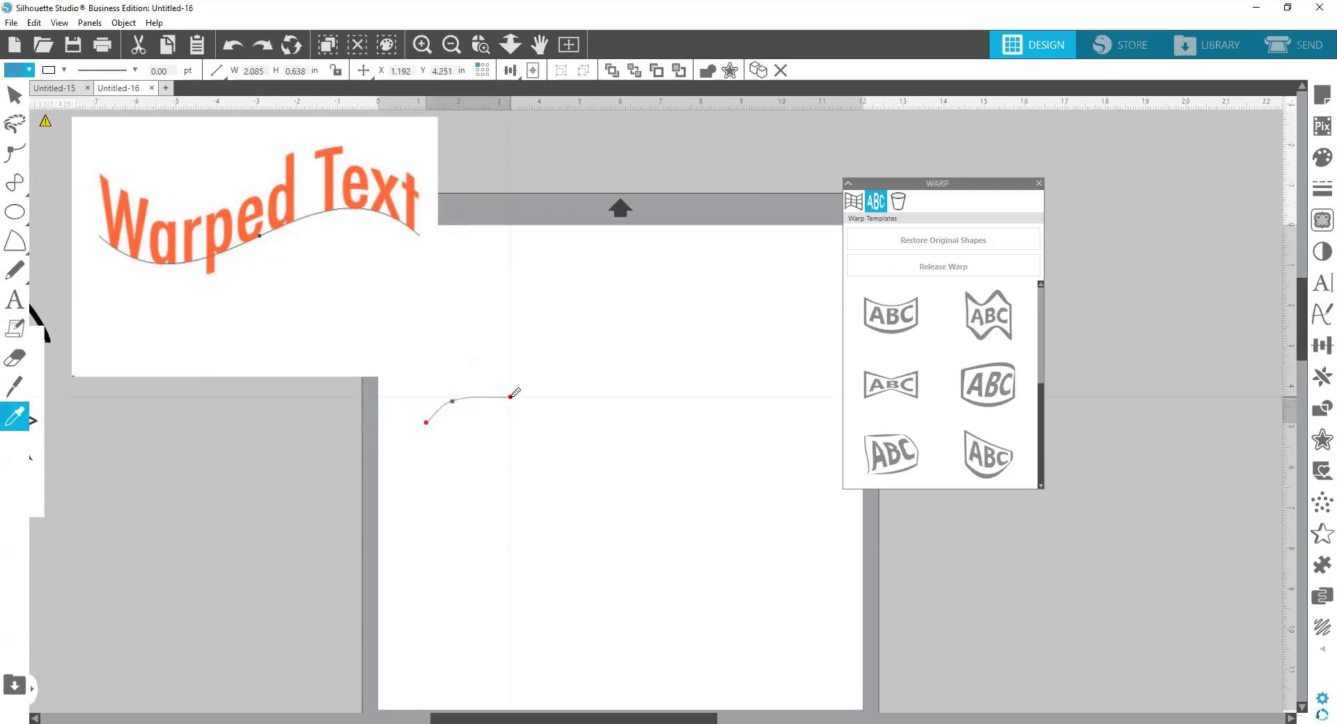
Draw an open wavy curve about 9.2 in wide and 1.1 in high across the page, dipping and then rising like the sample.
left_click(20, 124)
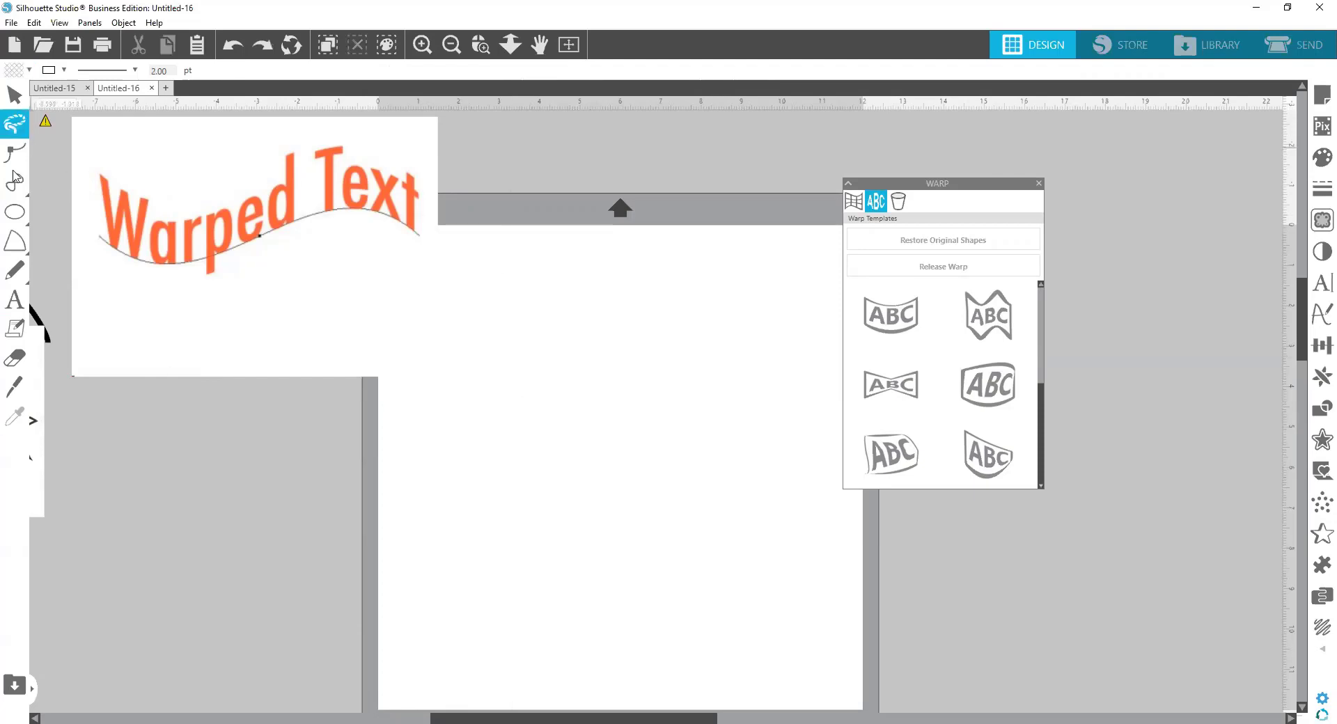
left_click(14, 175)
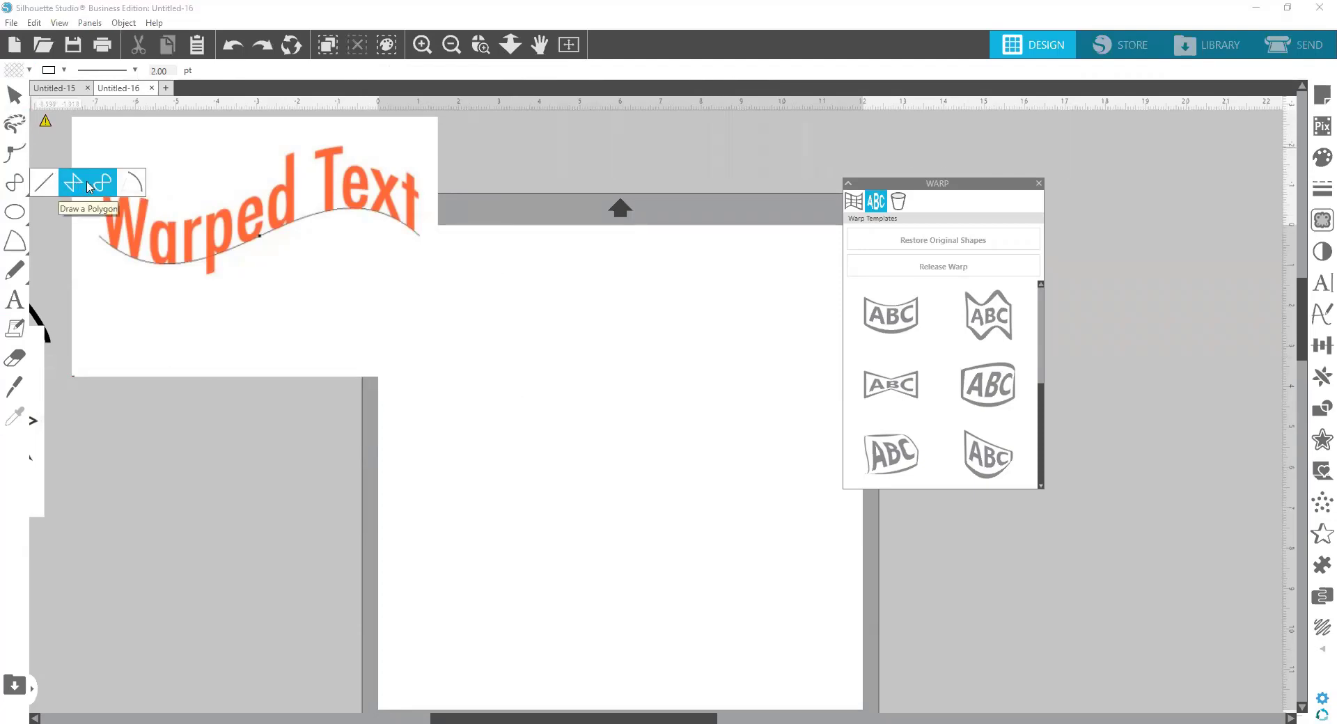
left_click(98, 187)
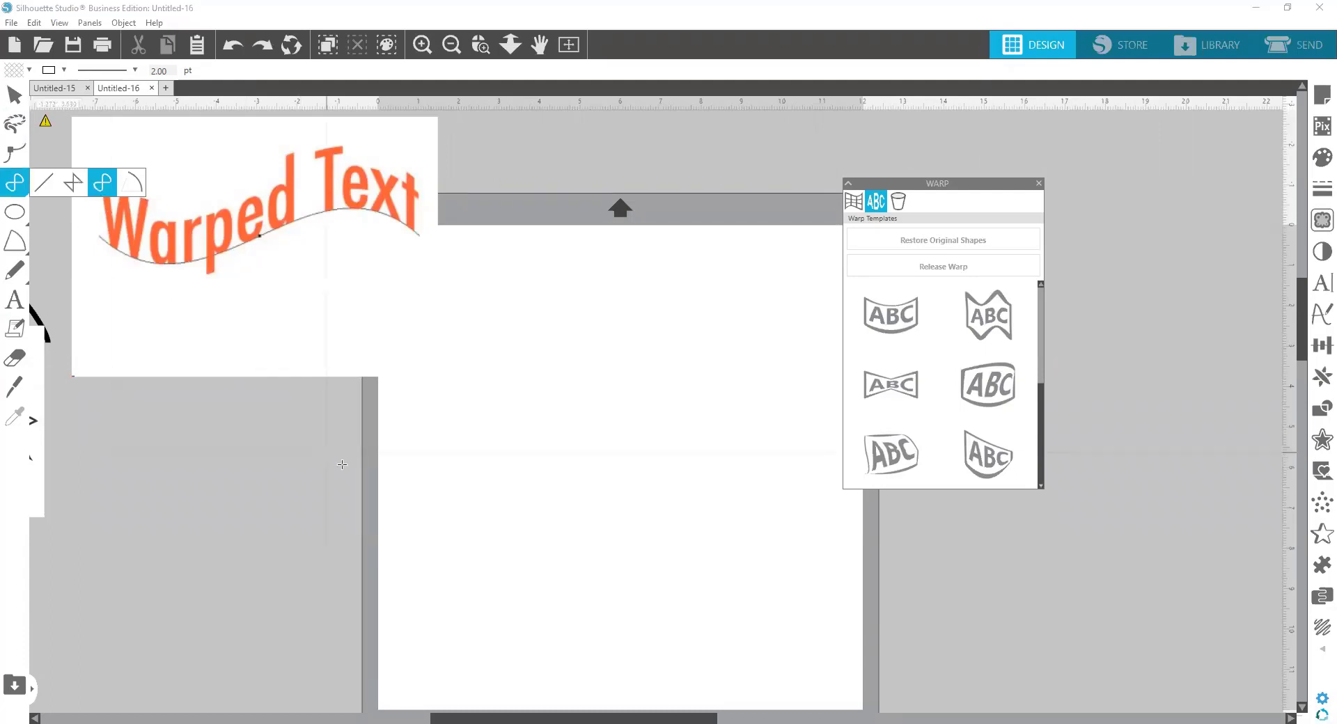
left_click(423, 434)
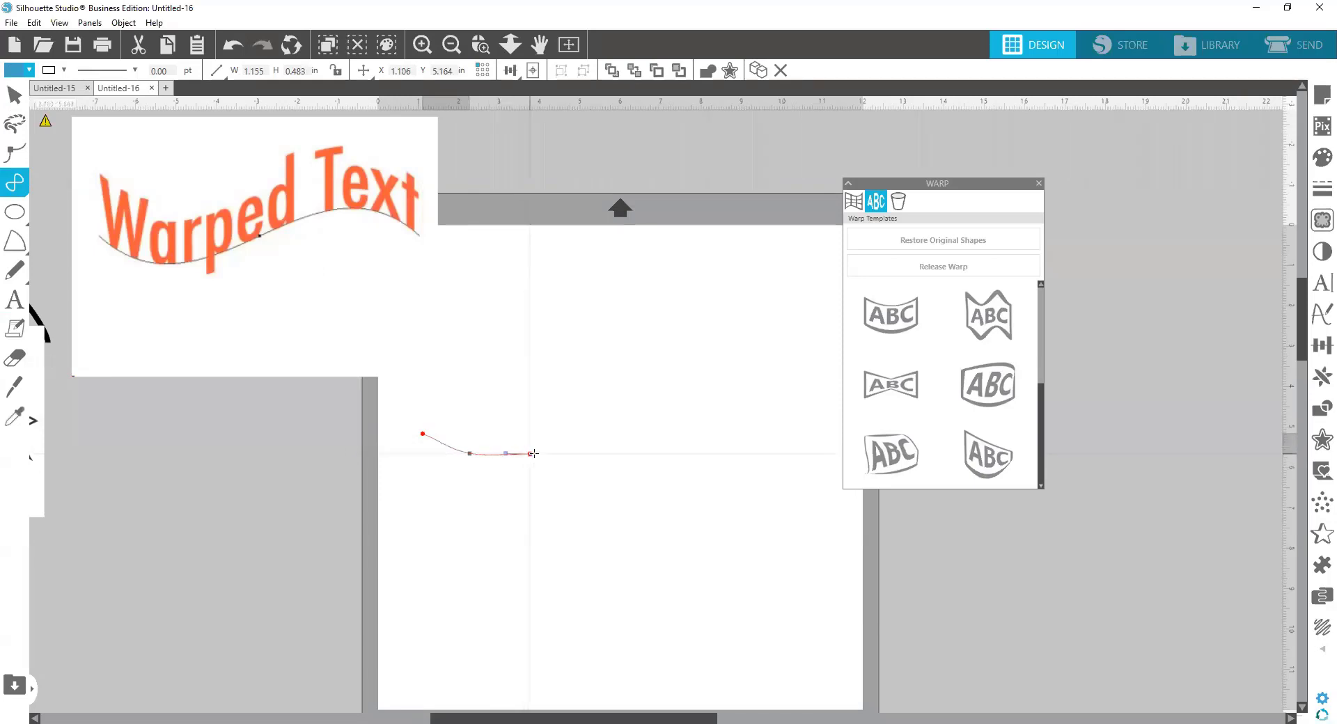
left_click(543, 452)
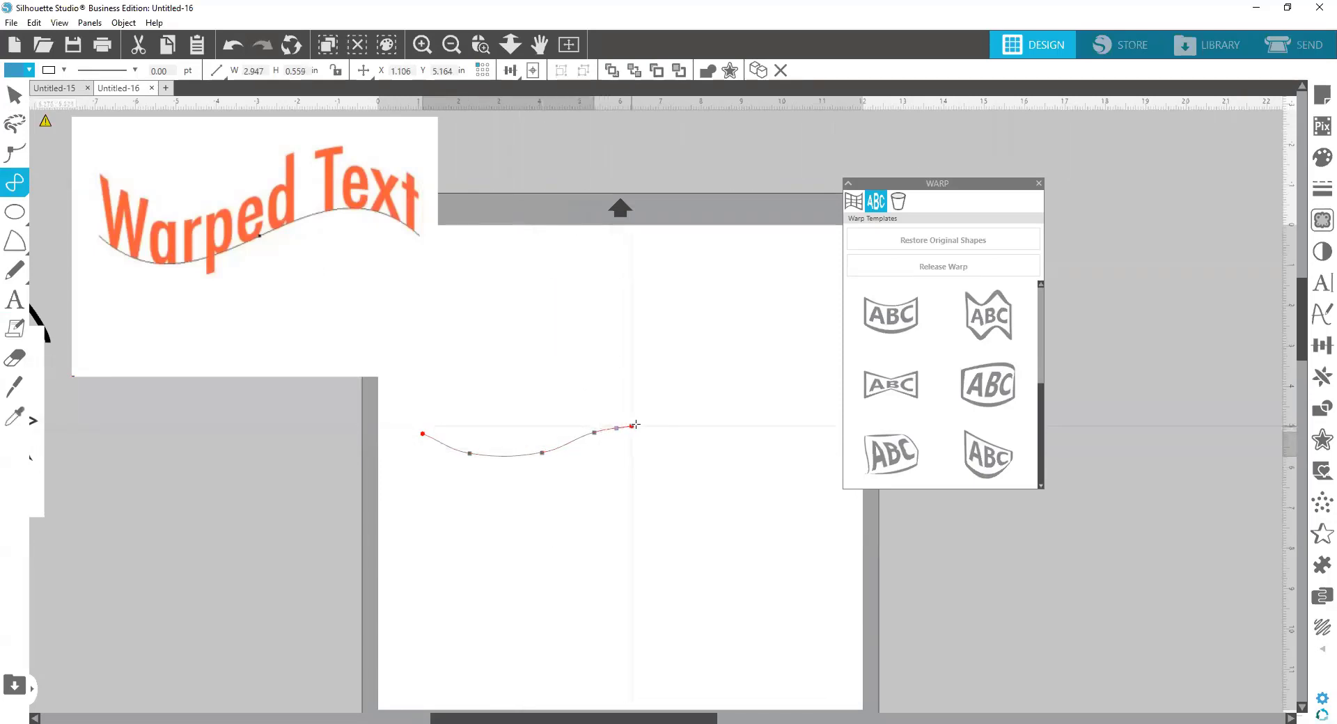
left_click(668, 412)
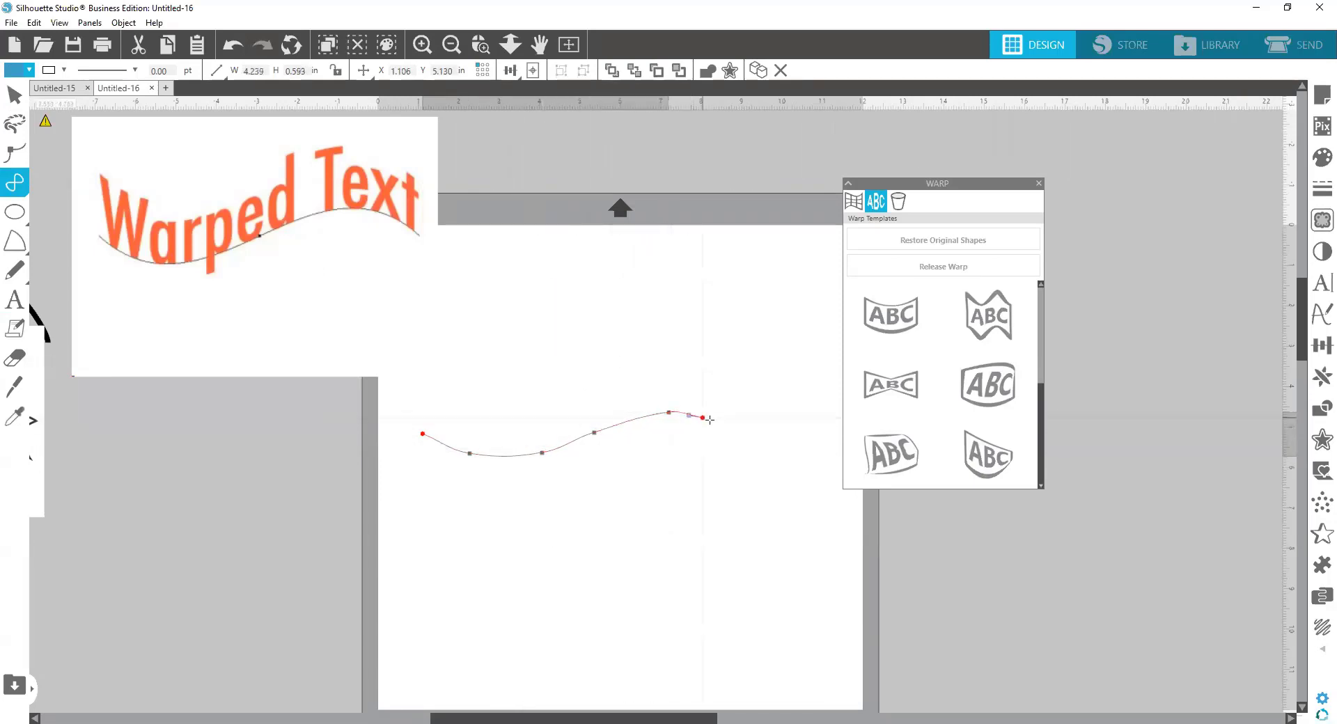
left_click(754, 435)
double_click(795, 443)
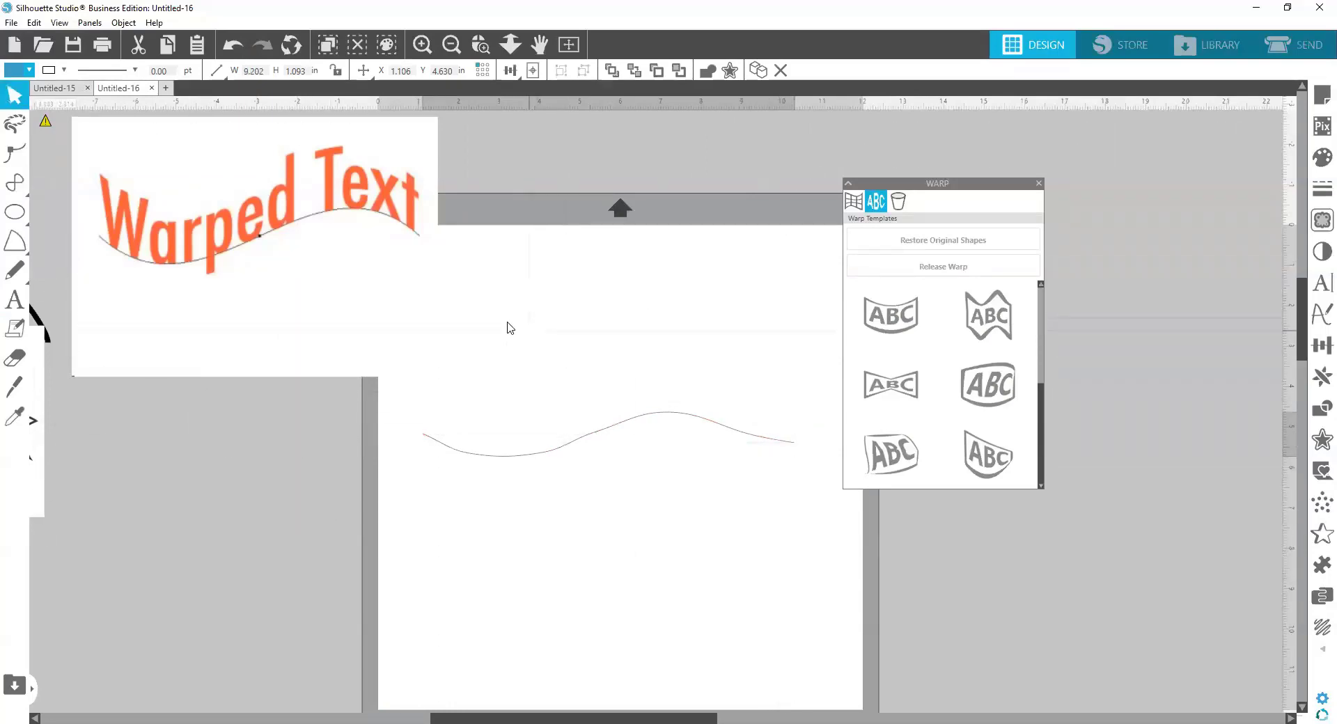
Add the text "Warped Text" on the page above the wavy curve.
left_click(26, 295)
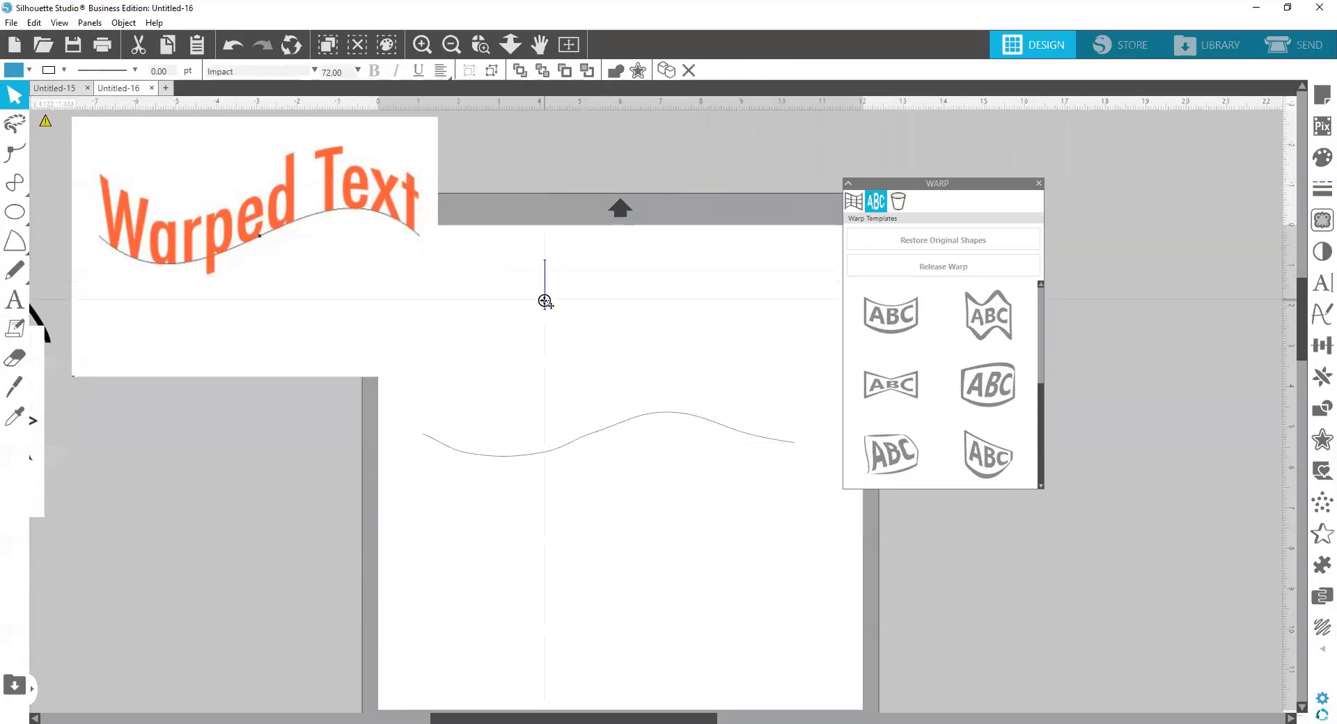
left_click(545, 301)
type("Warp")
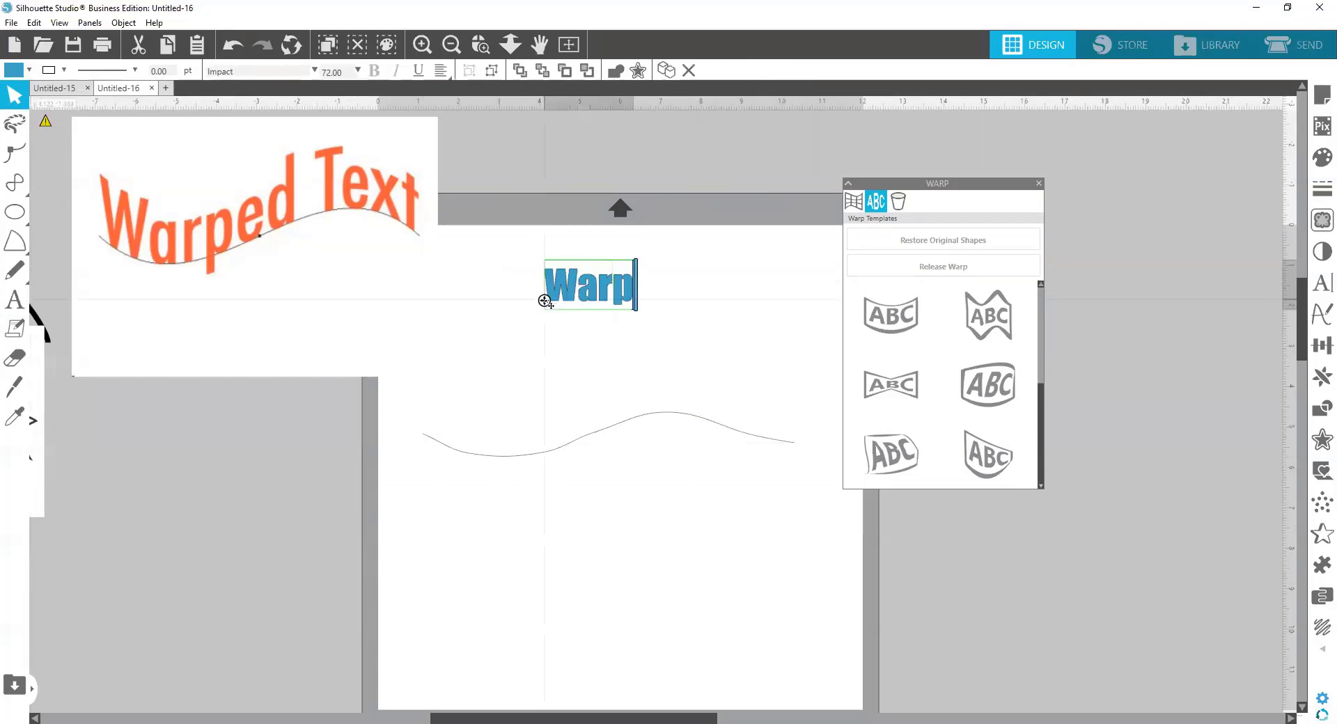
type("ed Text")
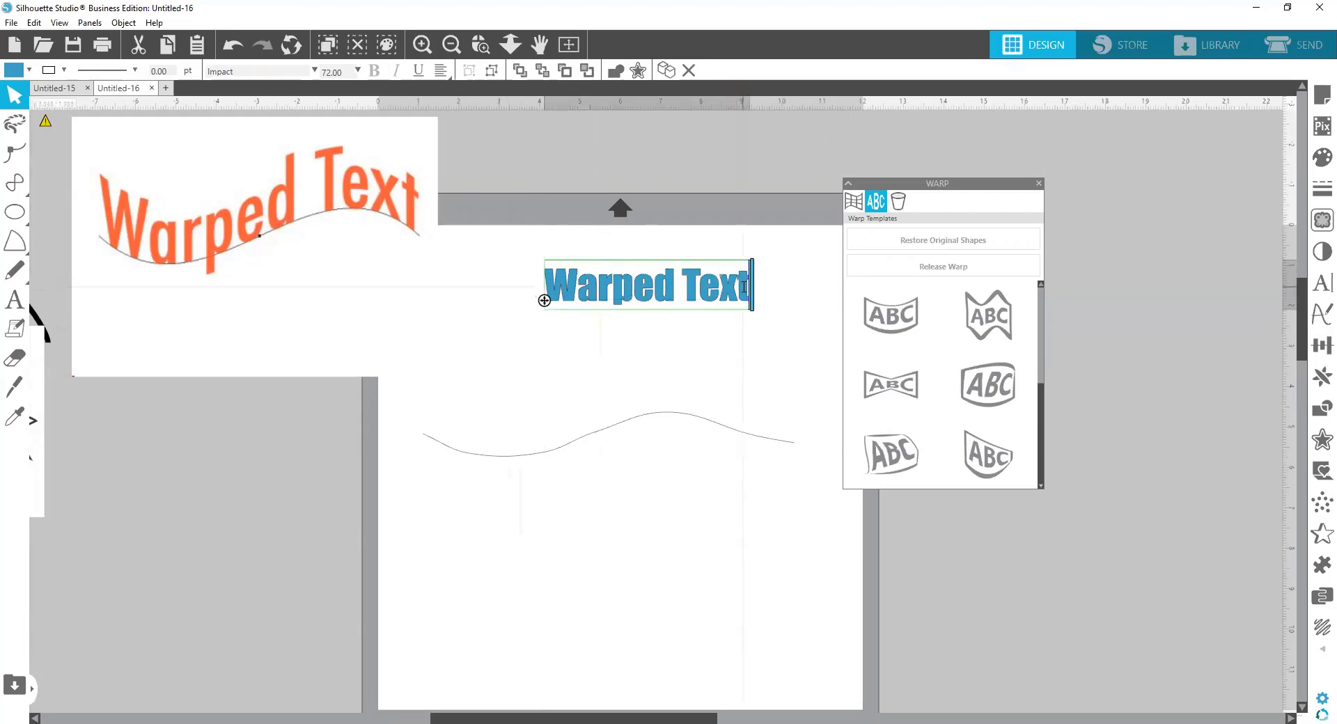
left_click_drag(746, 291, 579, 308)
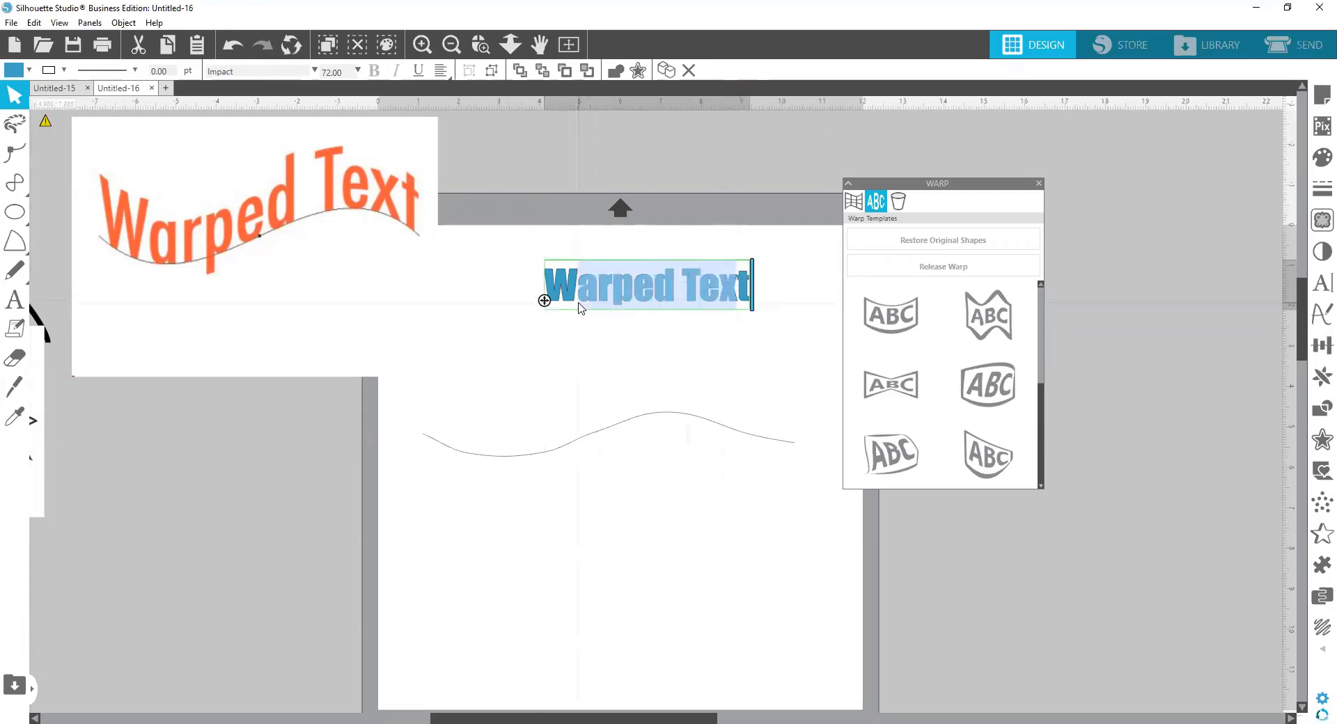
left_click(771, 302)
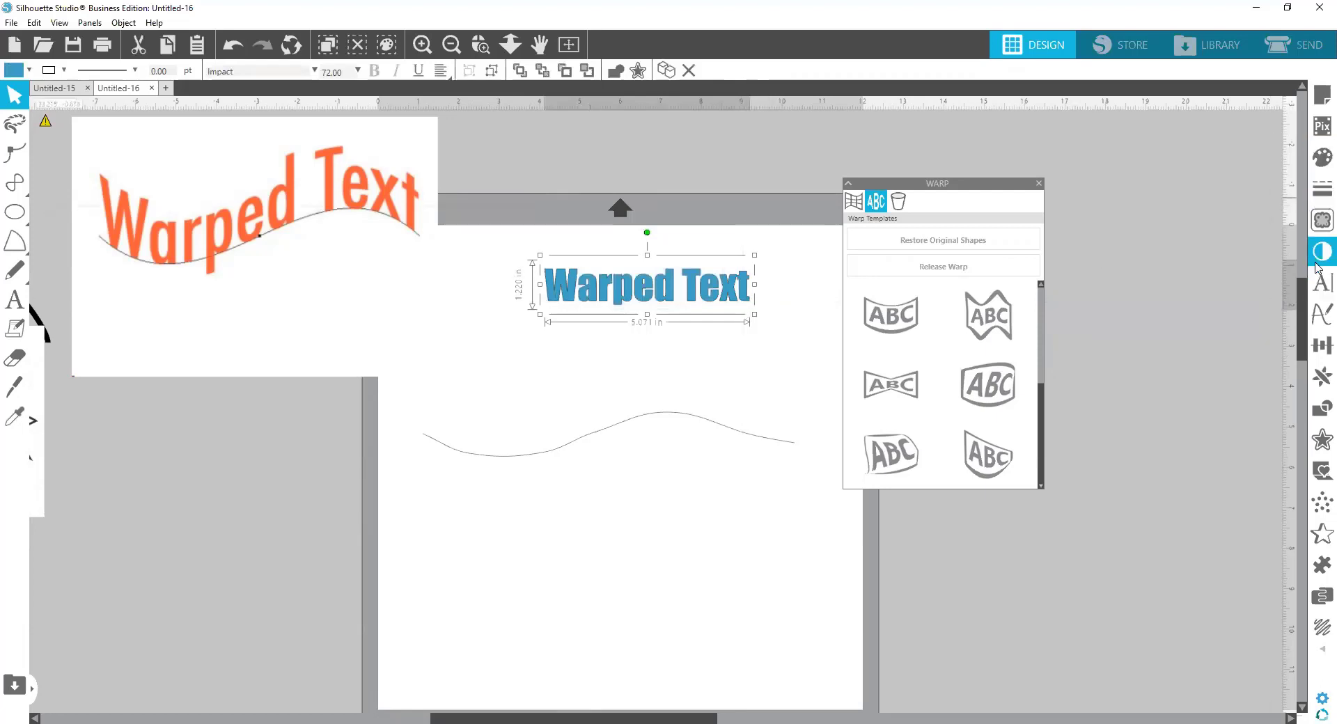
Change the font of Warped Text to Arial and make it bold.
left_click(1319, 284)
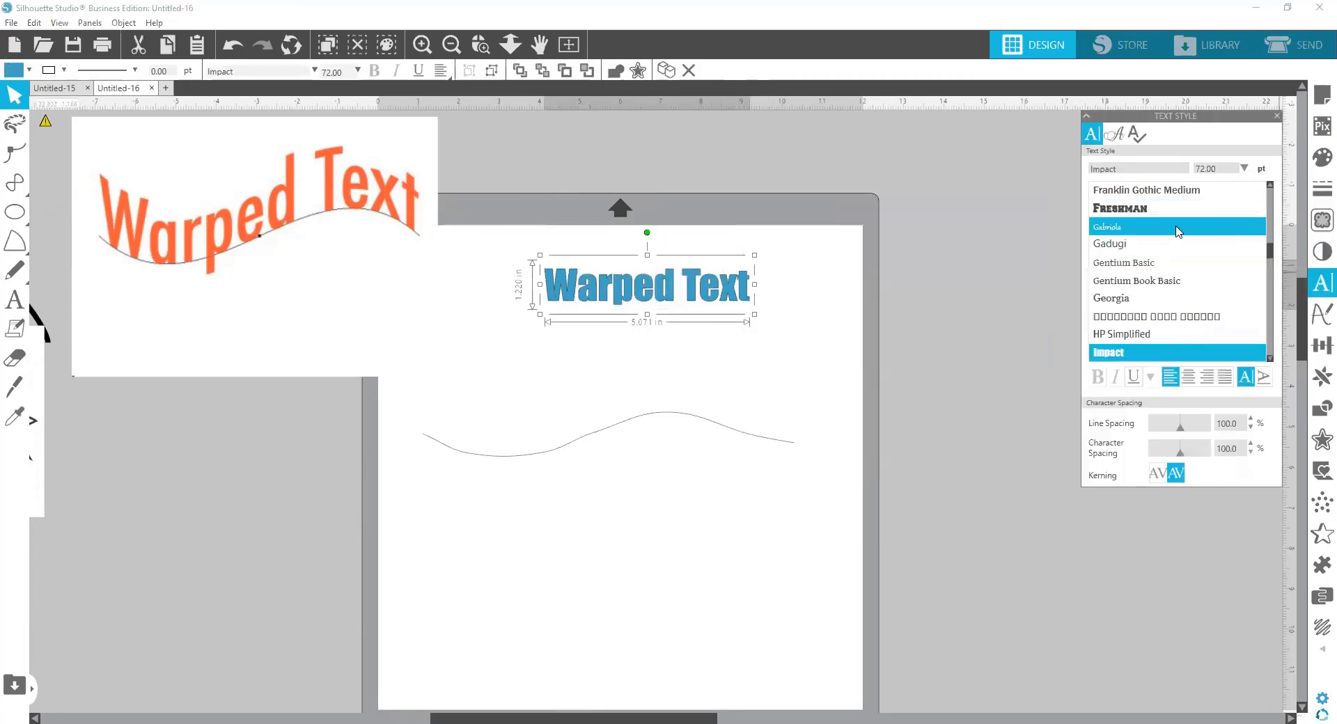
scroll(1182, 230, "up", 15)
scroll(1182, 230, "up", 3)
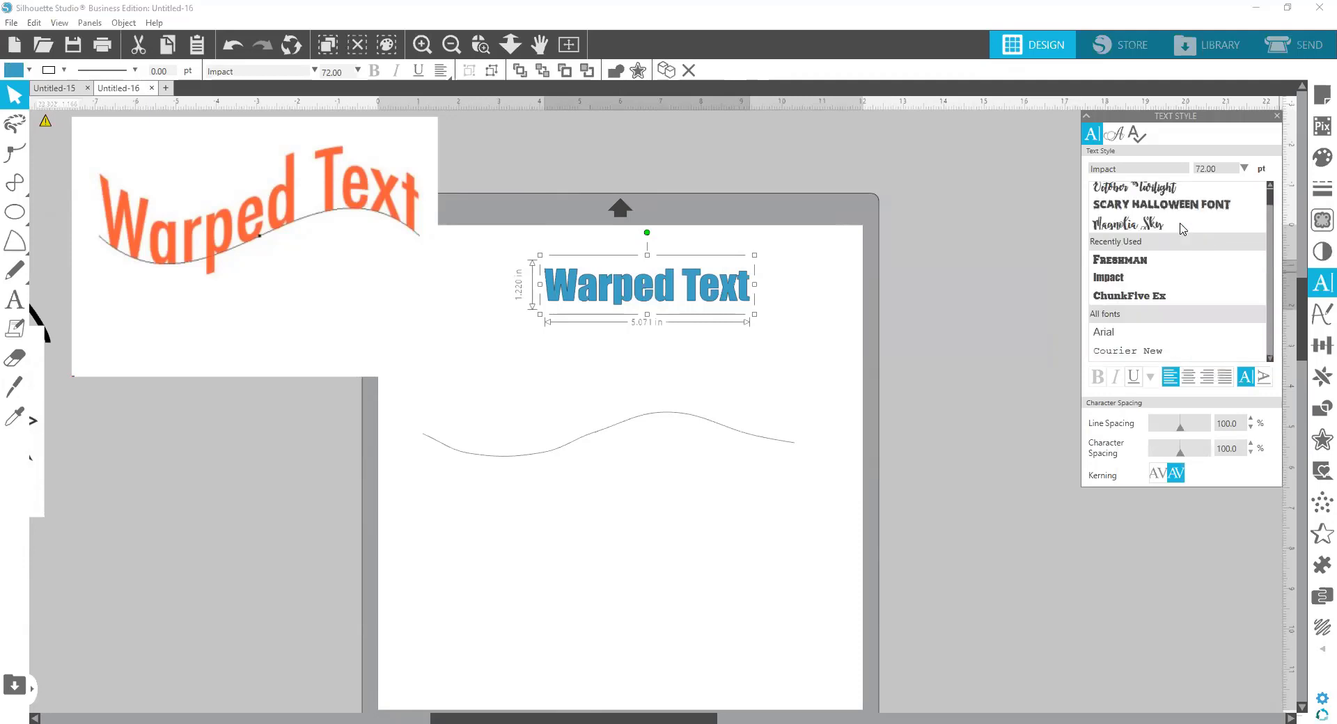
left_click(1118, 333)
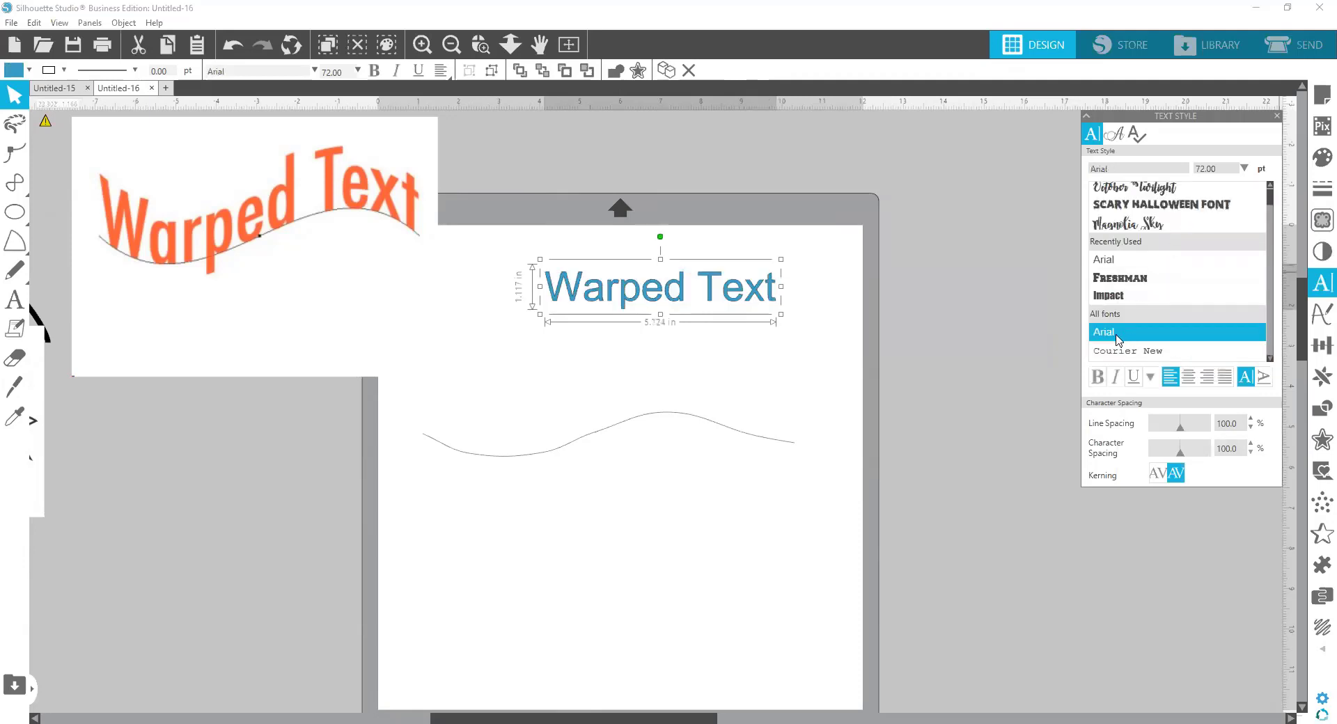
left_click(1098, 377)
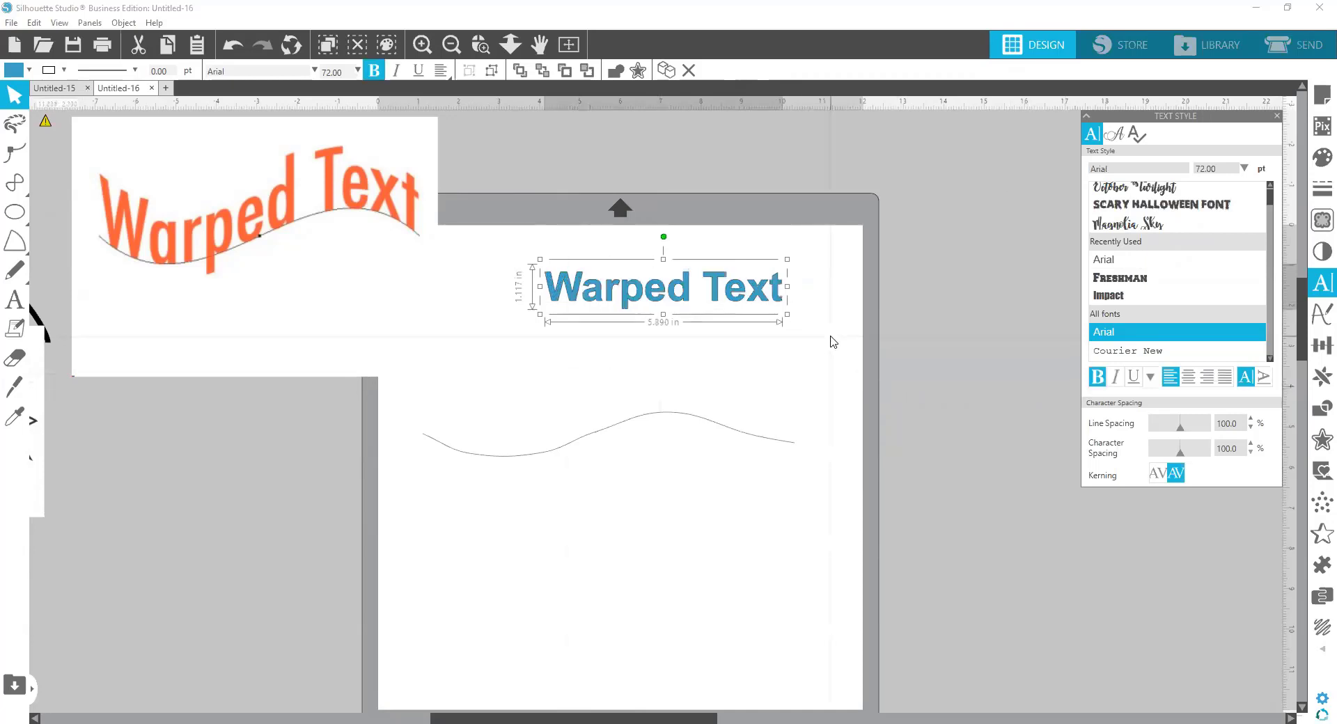
Attach Warped Text to the wavy curve near its left end and offset it upward so the letters sit on the line.
left_click(629, 345)
double_click(568, 293)
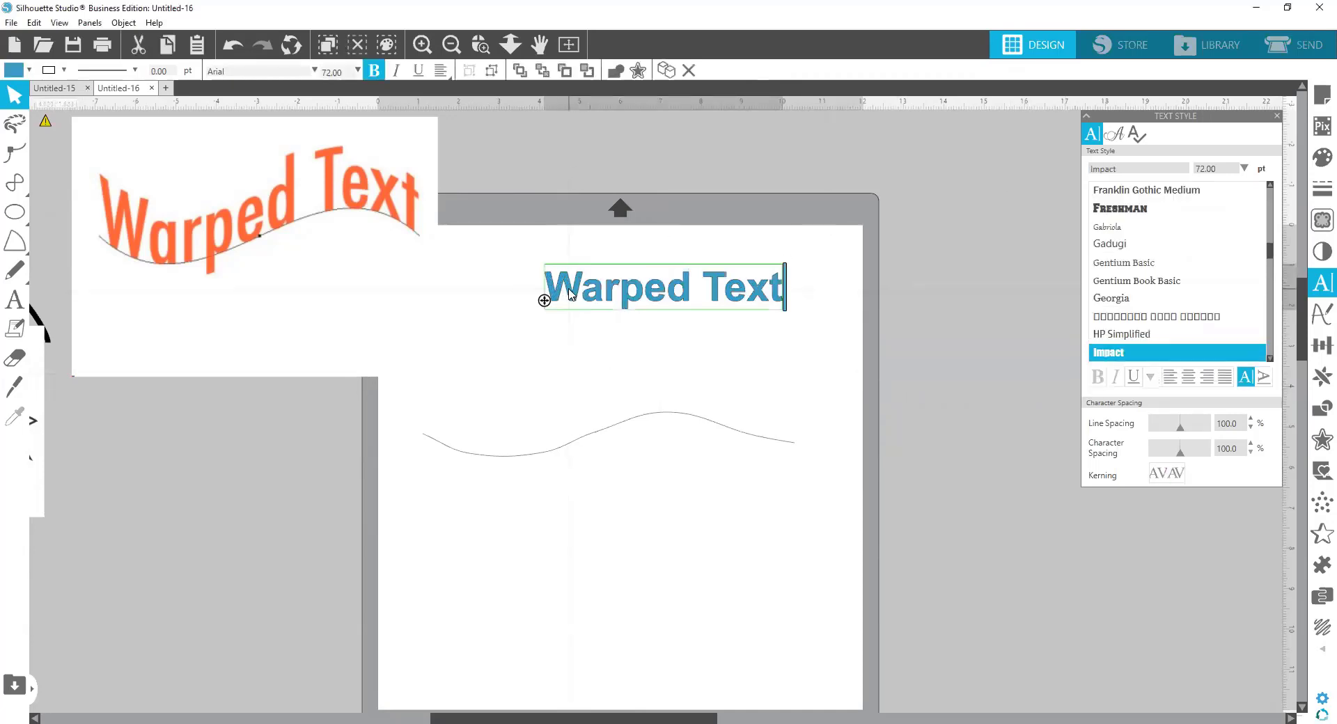
left_click_drag(545, 301, 453, 429)
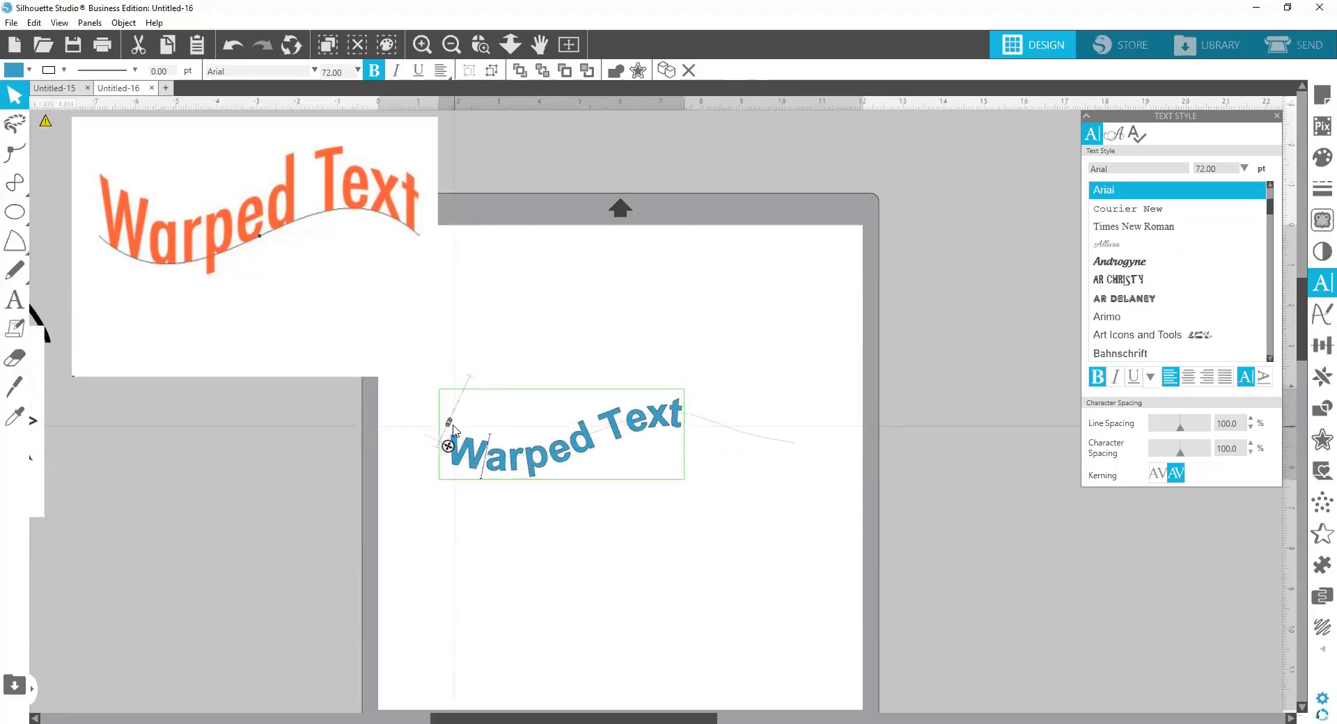
left_click(714, 510)
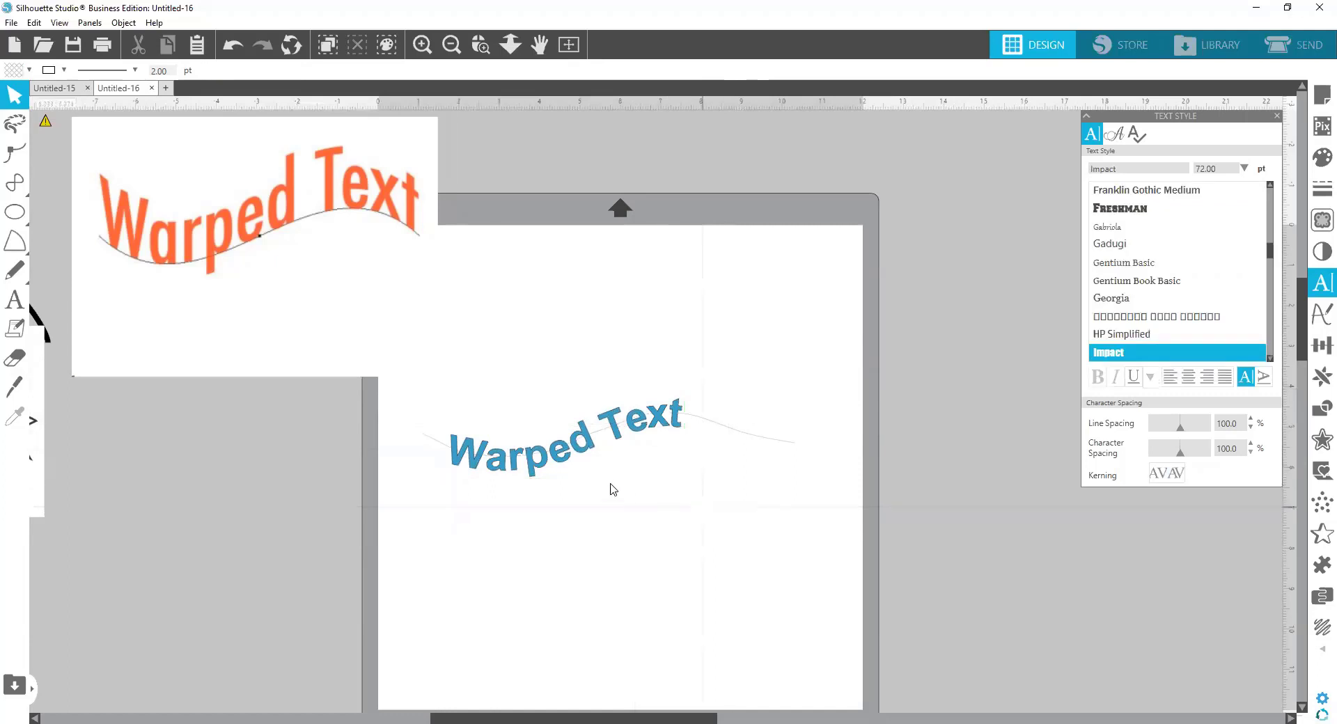
left_click(487, 456)
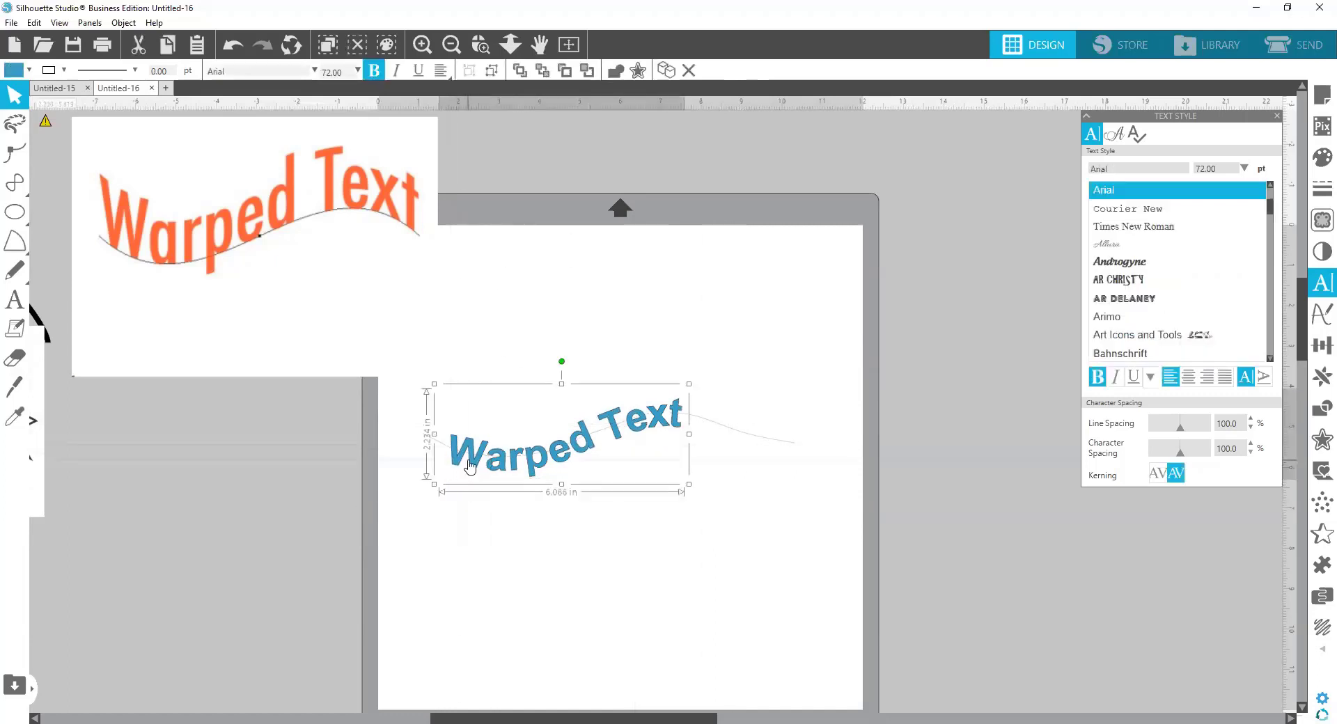
left_click_drag(457, 453, 452, 409)
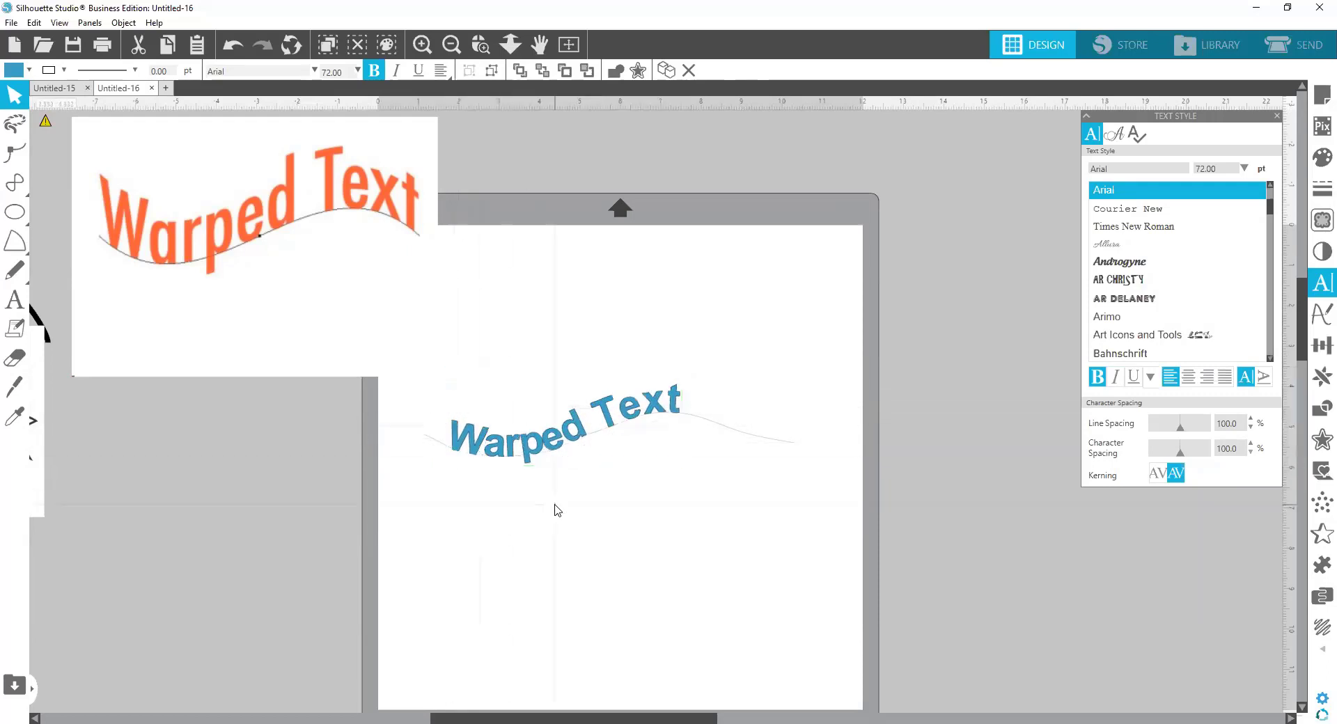
Ungroup the text on the wavy curve into separate letters and nudge the W slightly left.
right_click(556, 437)
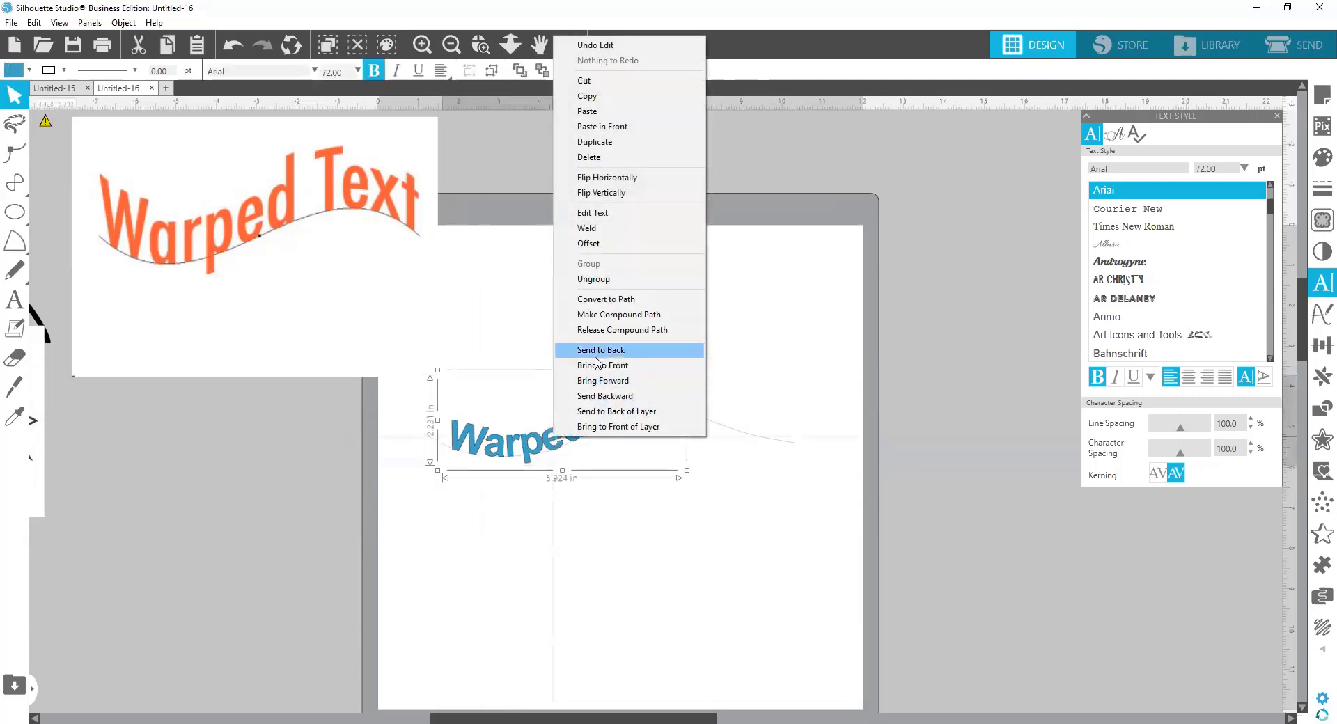
left_click(595, 280)
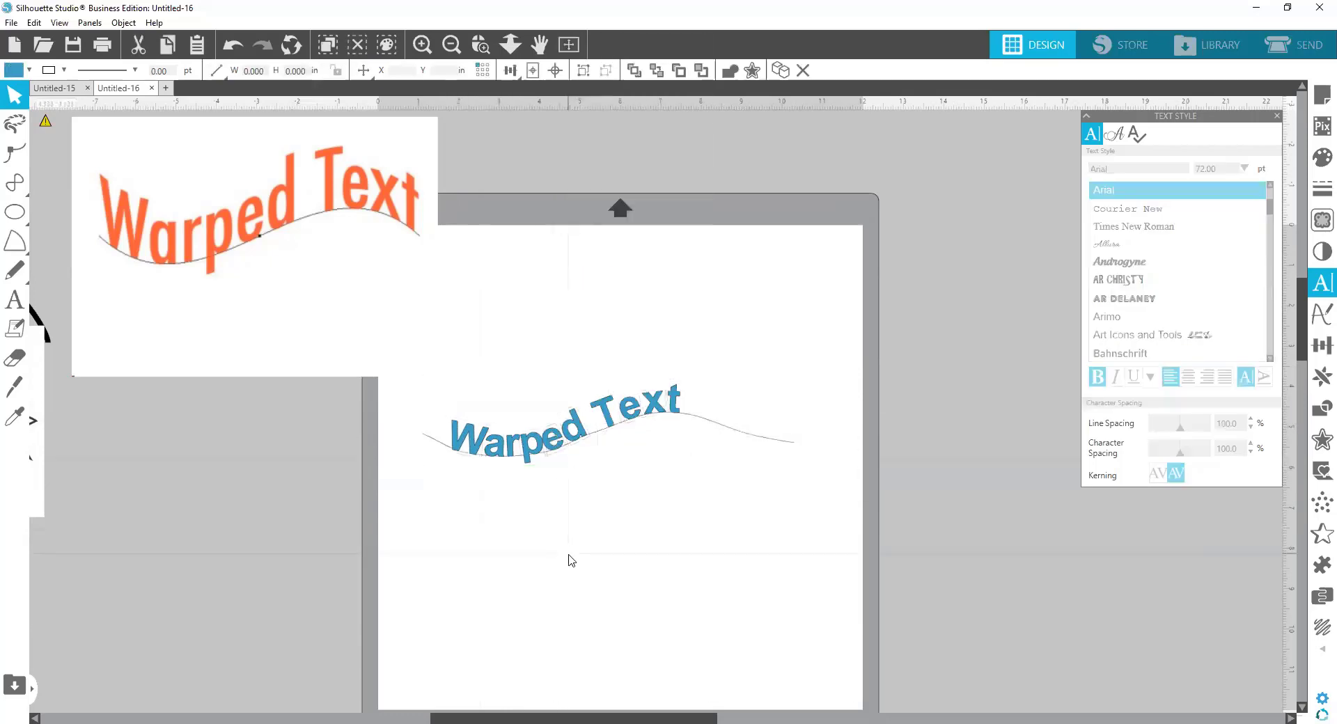
left_click(478, 454)
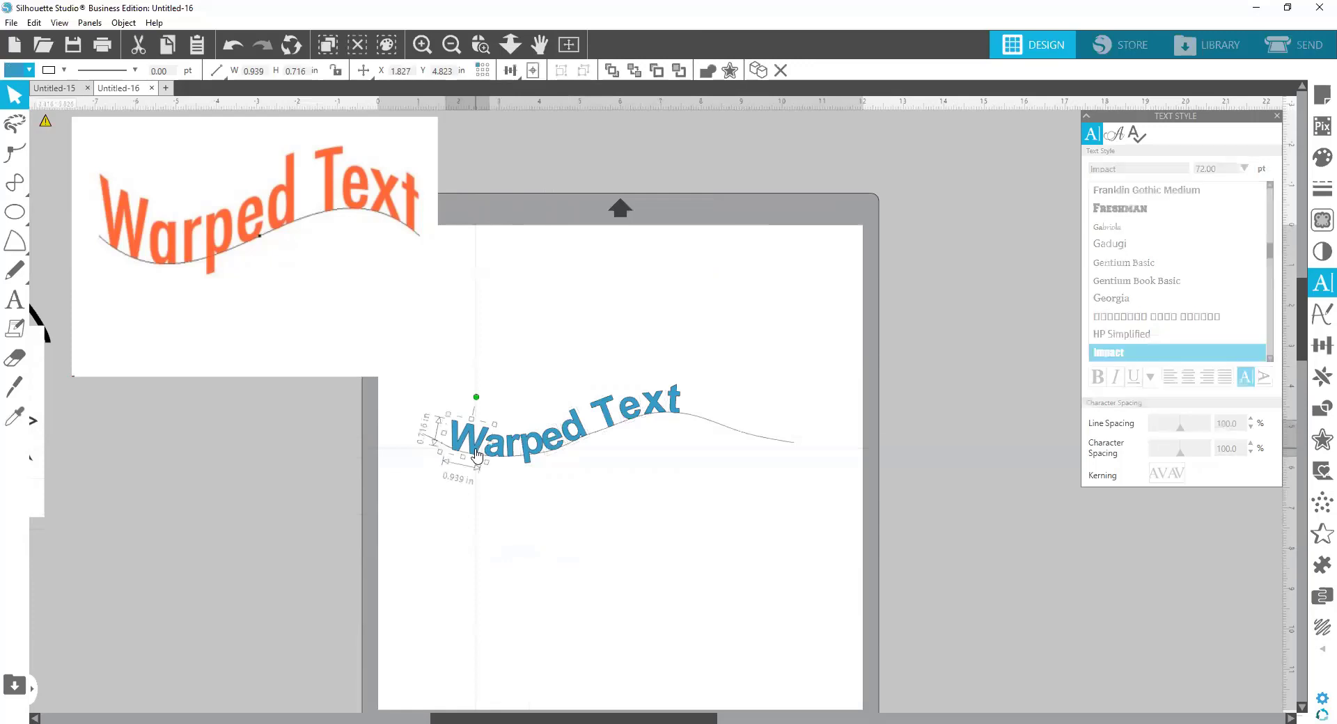
key("Left")
key("Left")
key("Left")
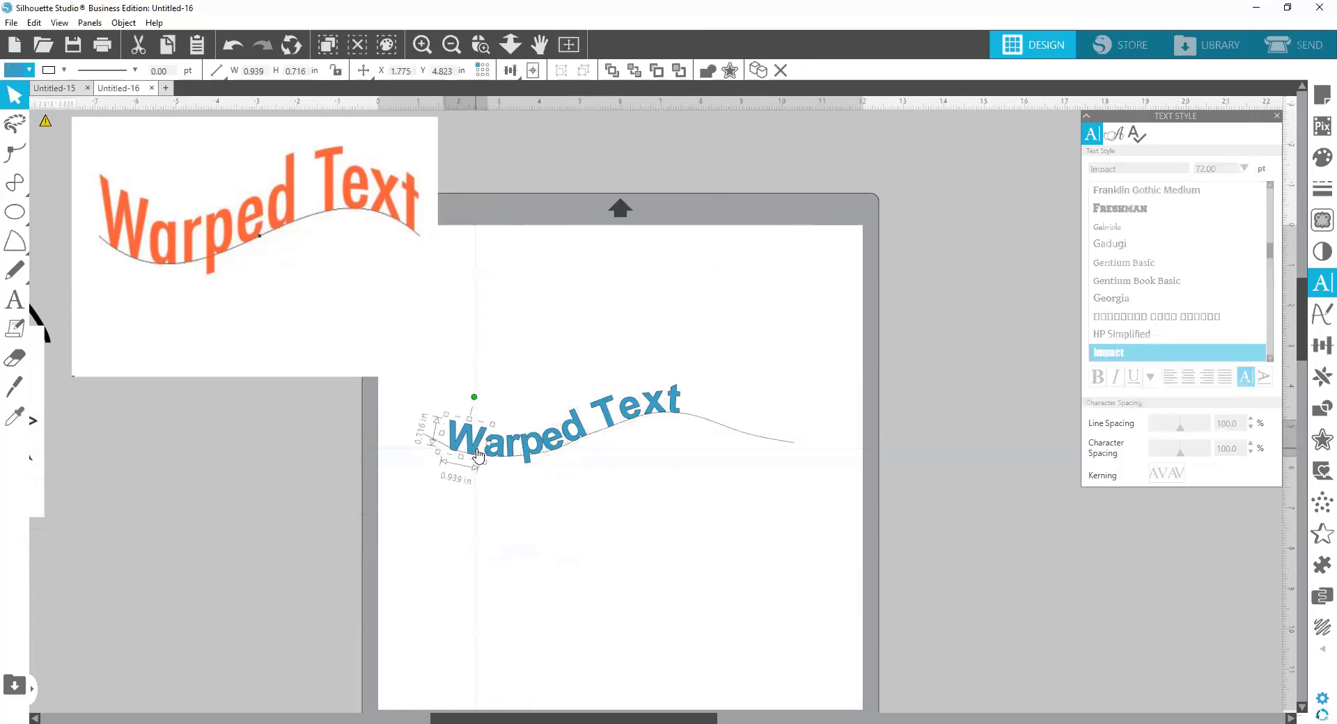
Check the positions of the a, r and p individually and shift the a slightly left to even the letter spacing.
left_click(495, 455)
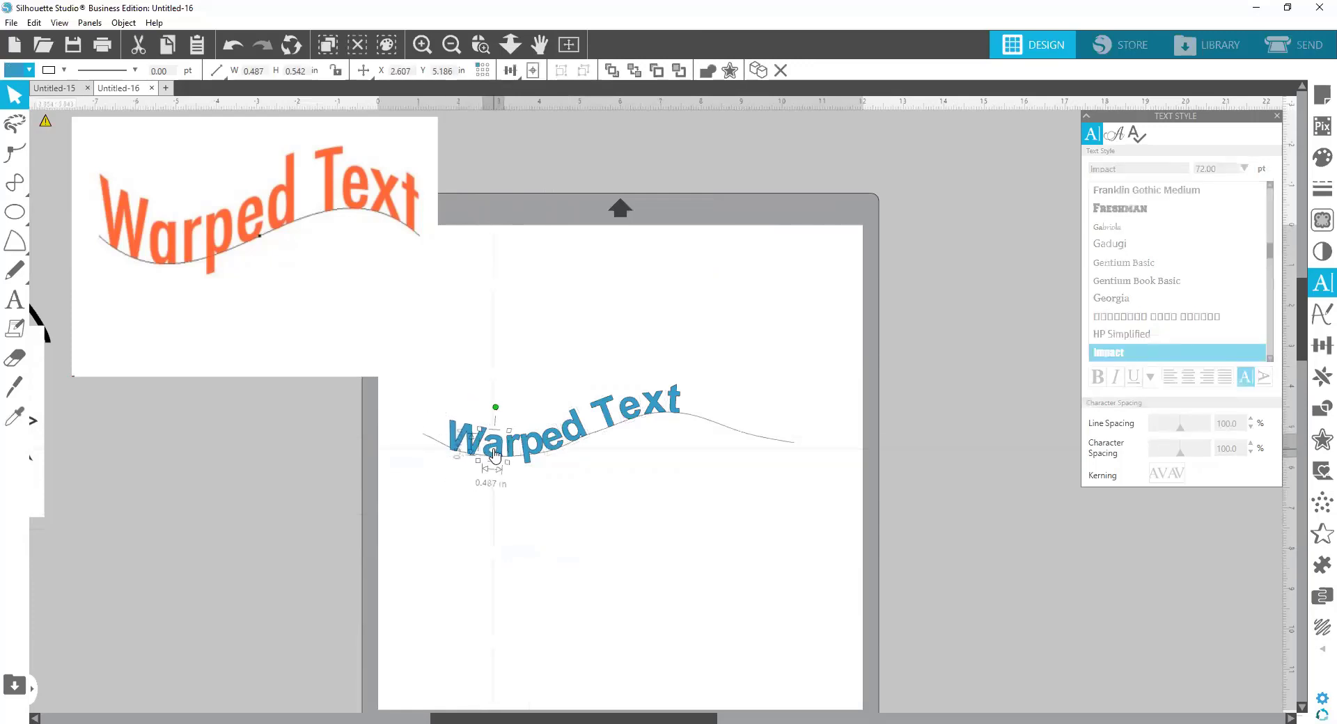
left_click(509, 455)
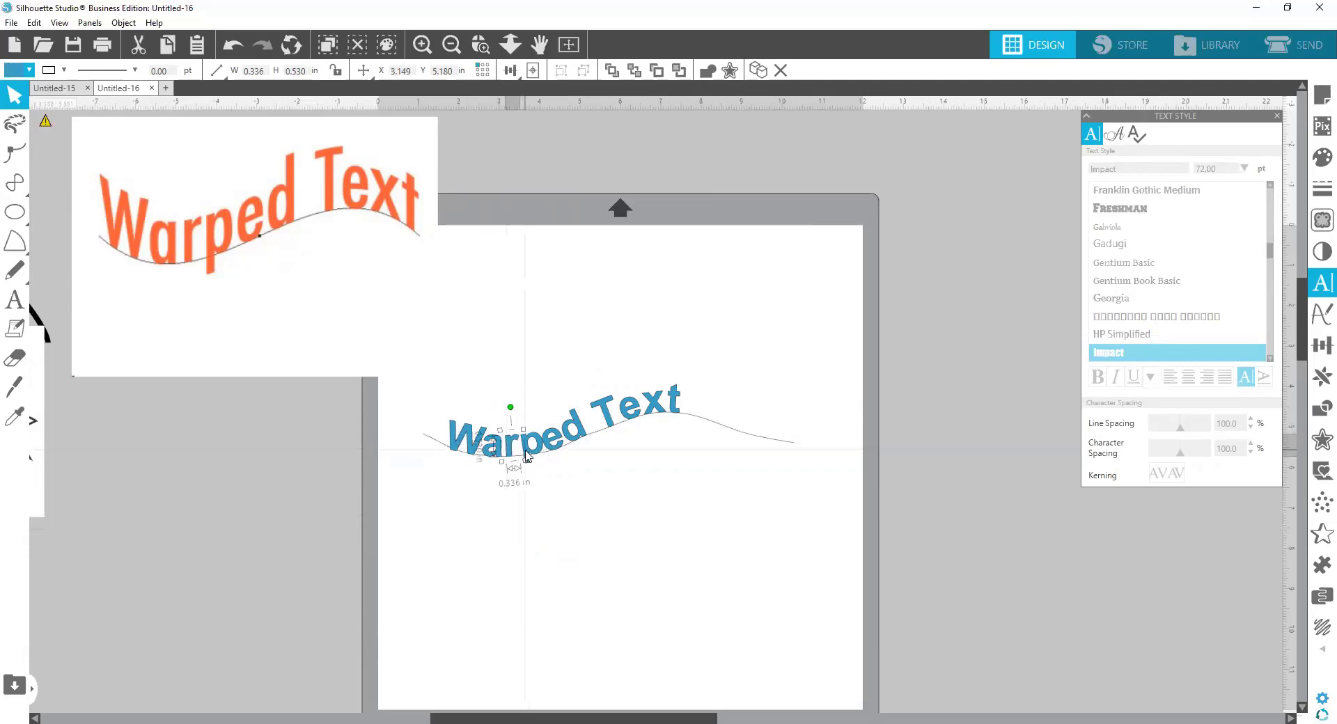
left_click(527, 456)
left_click(582, 515)
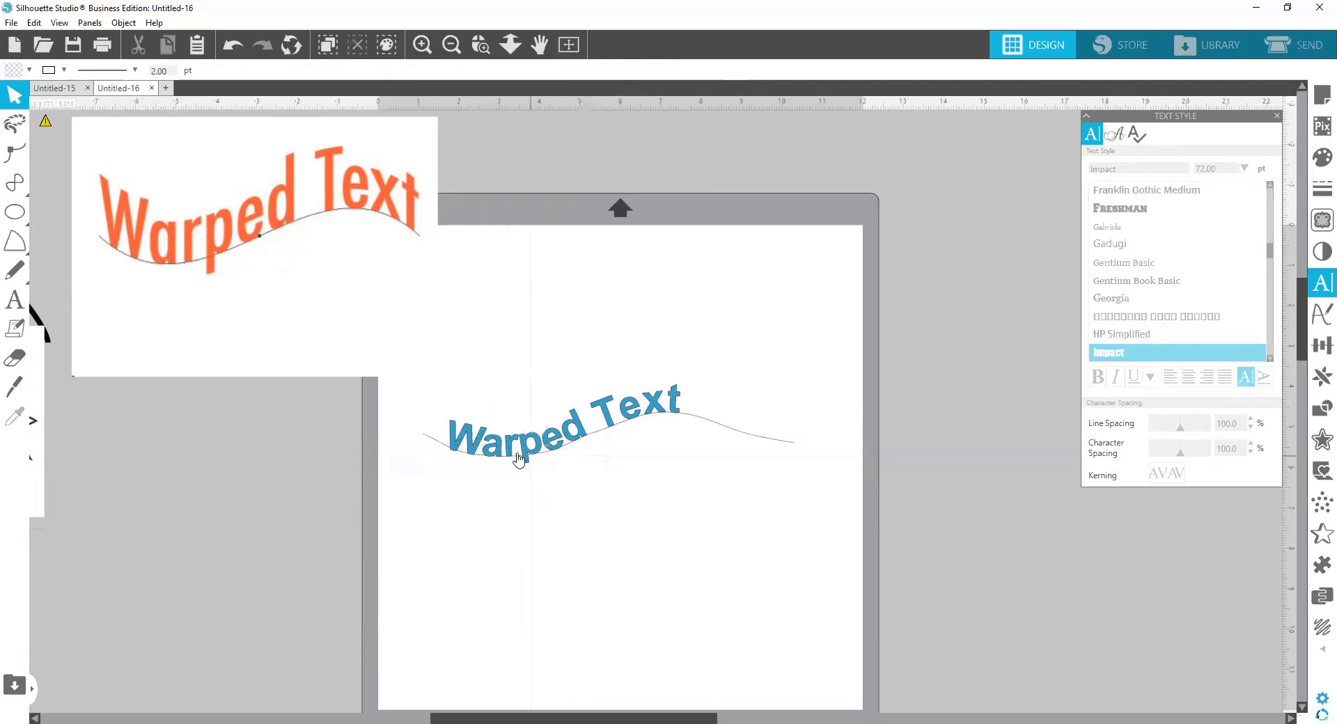
left_click(479, 451)
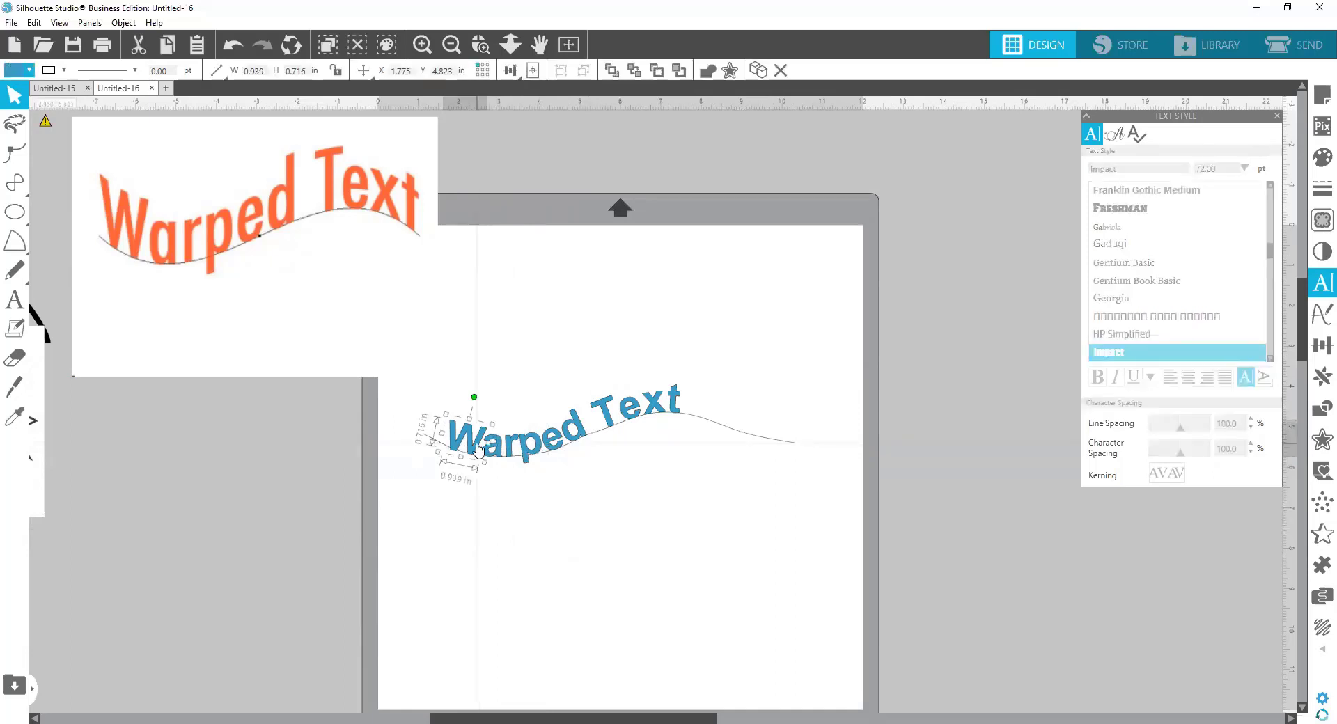
left_click(492, 452)
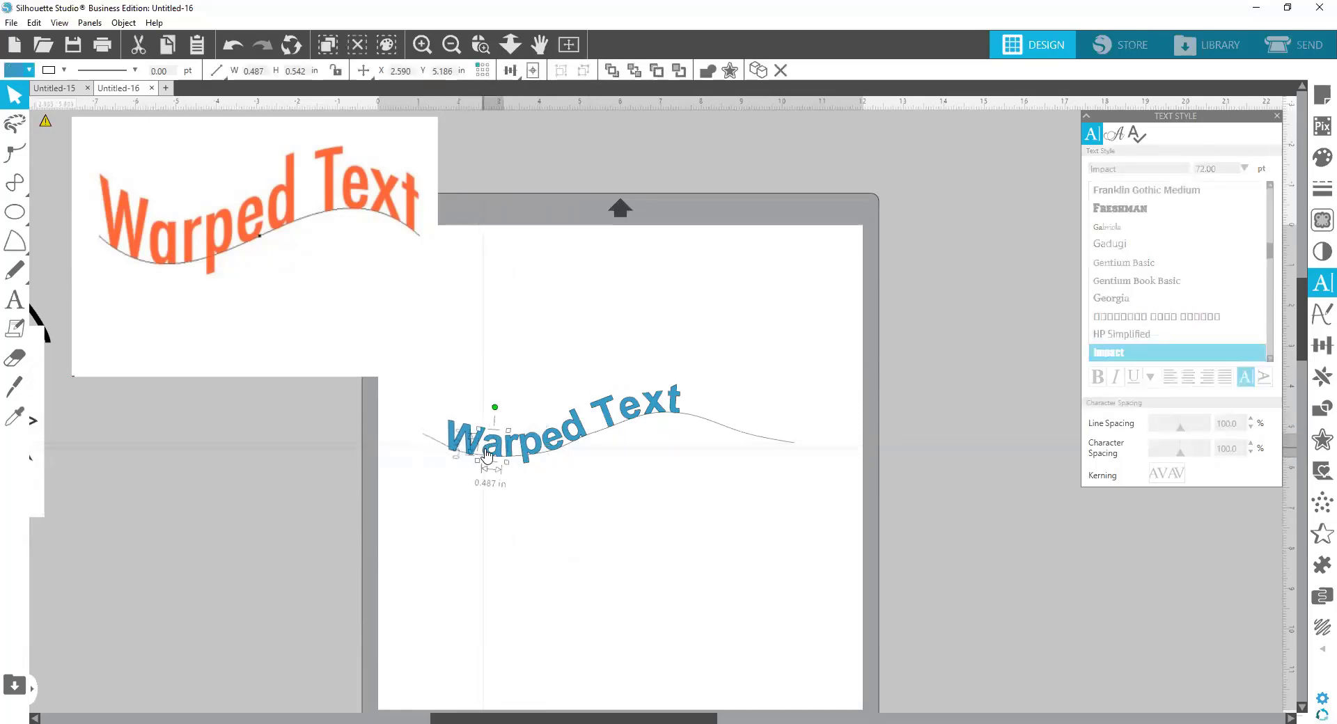
left_click(521, 453)
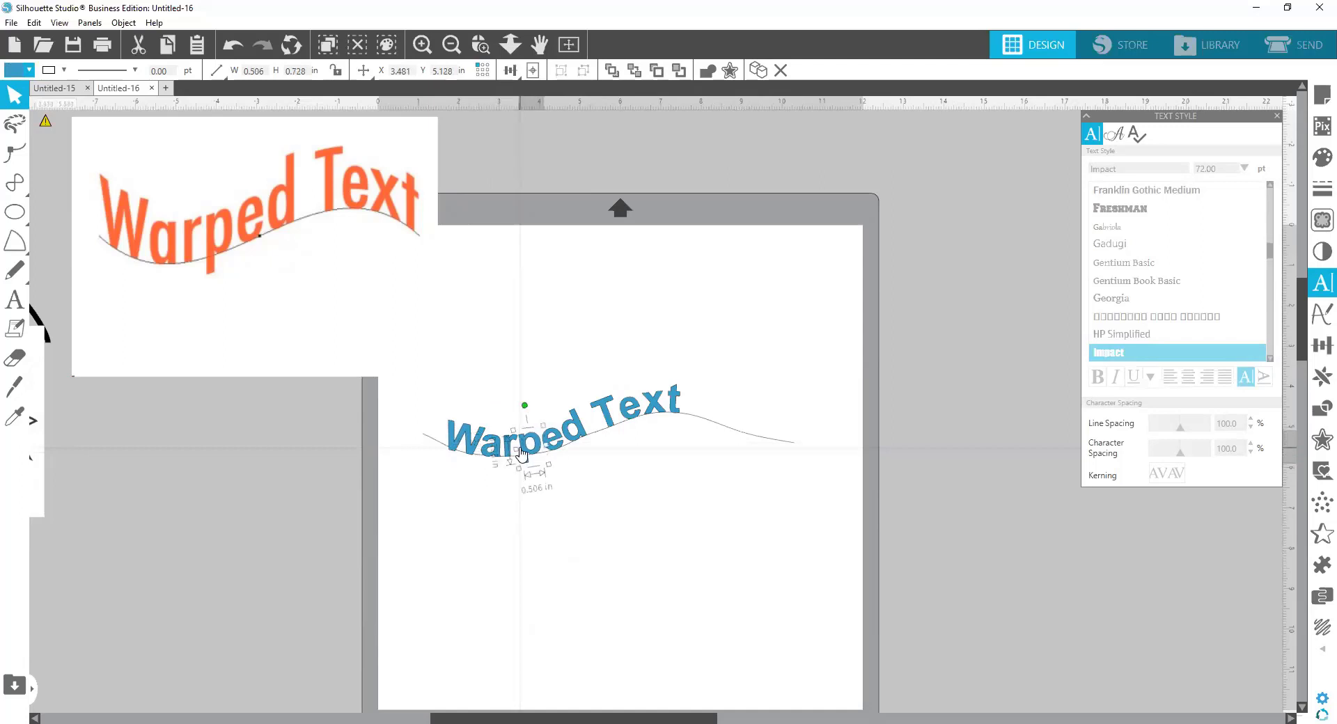
left_click(591, 505)
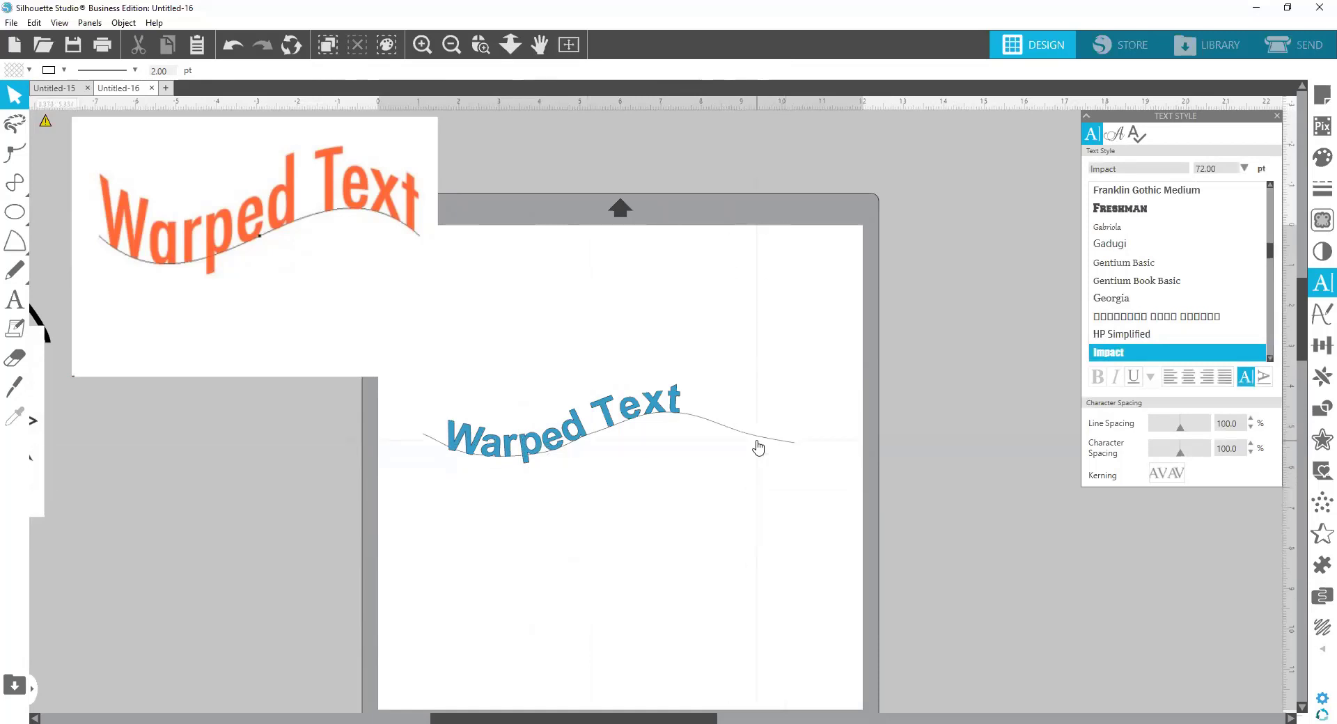
Delete the lettering, its wavy curve and the orange Warped Text sample image.
left_click_drag(798, 479, 377, 326)
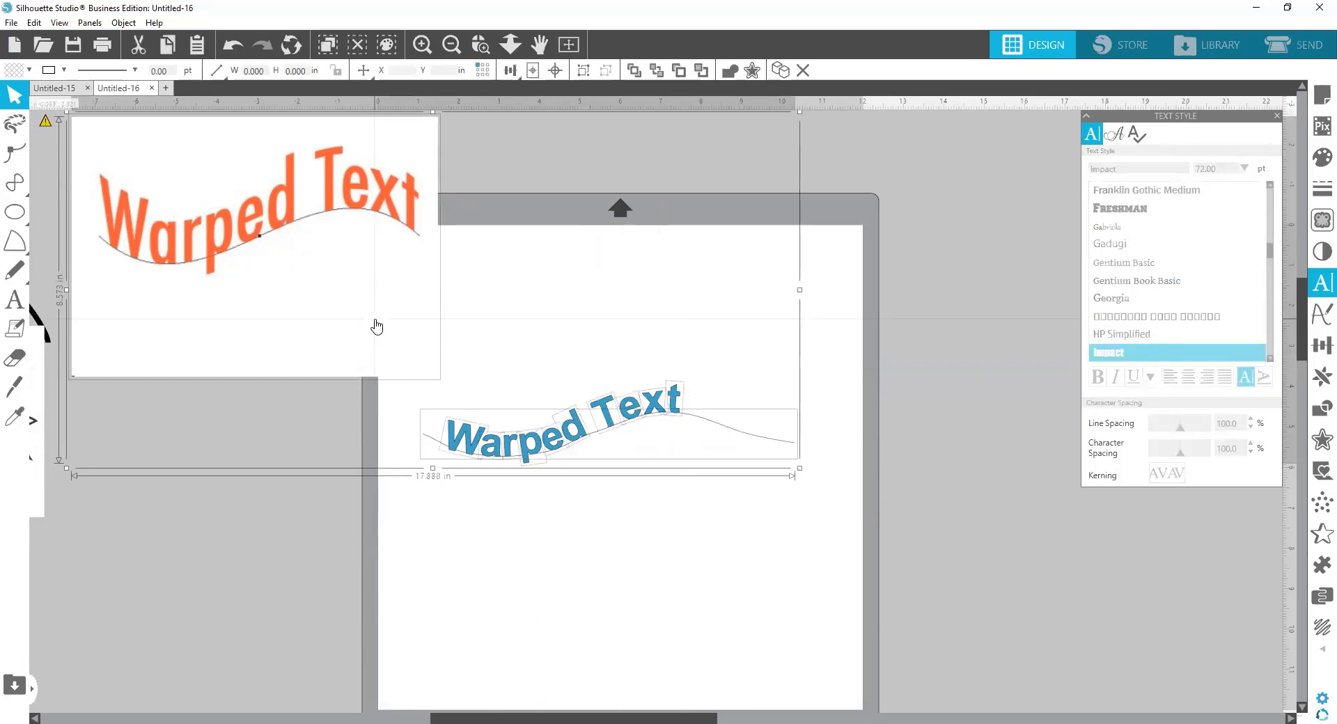
key("Delete")
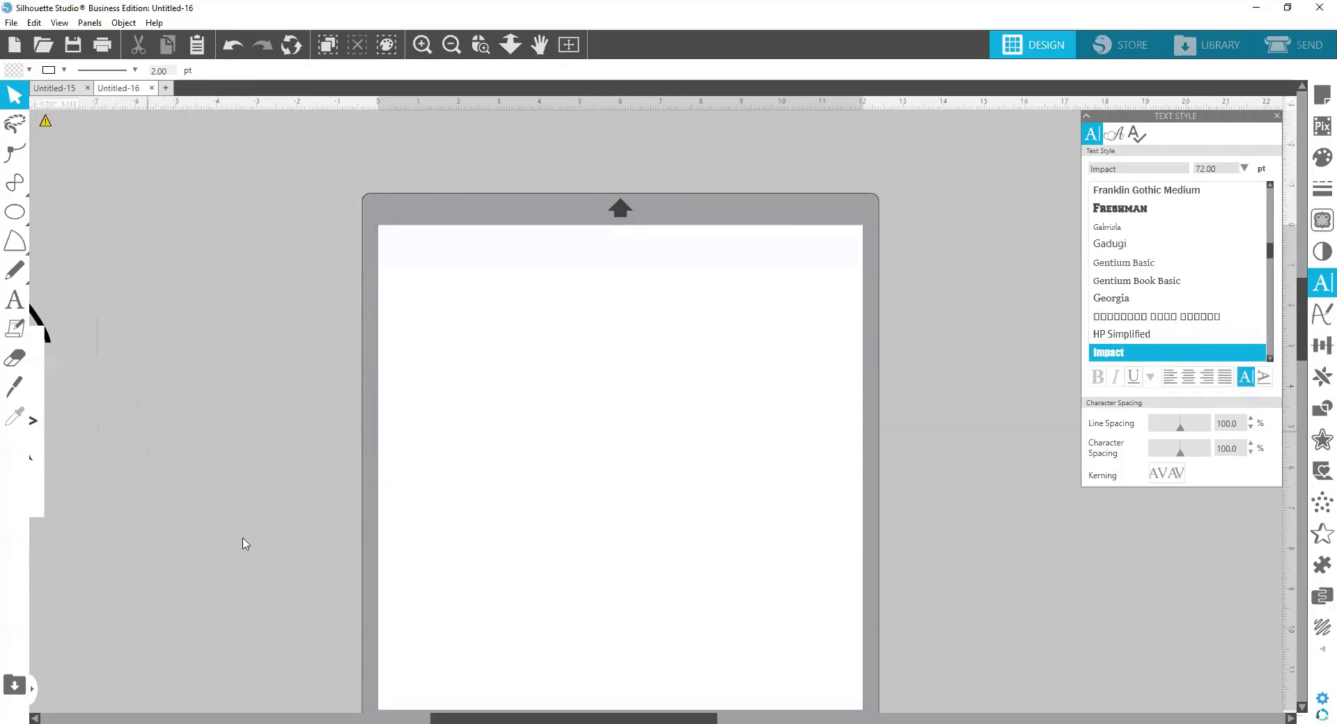
Move the stacked football logo and banner samples out of the way and pull the WARPED sample image toward the page.
left_click_drag(469, 705, 288, 707)
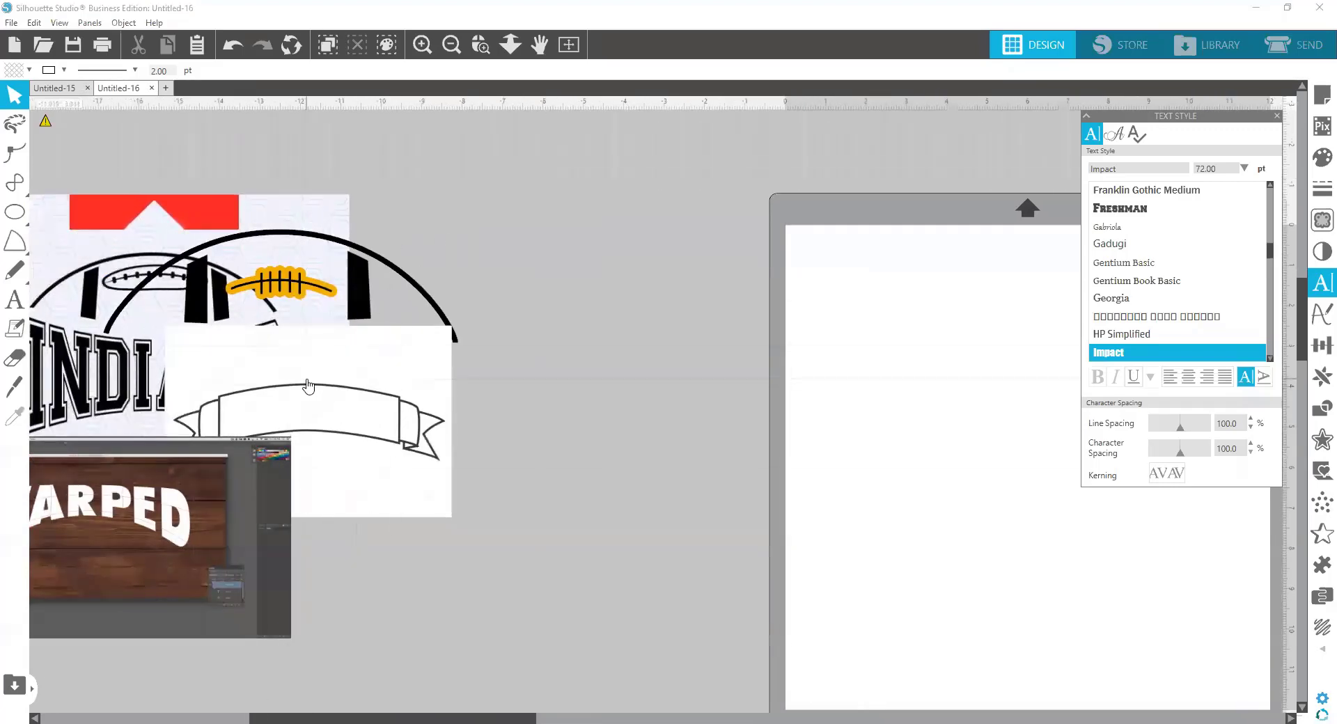
left_click_drag(308, 392, 257, 549)
left_click_drag(180, 477, 417, 448)
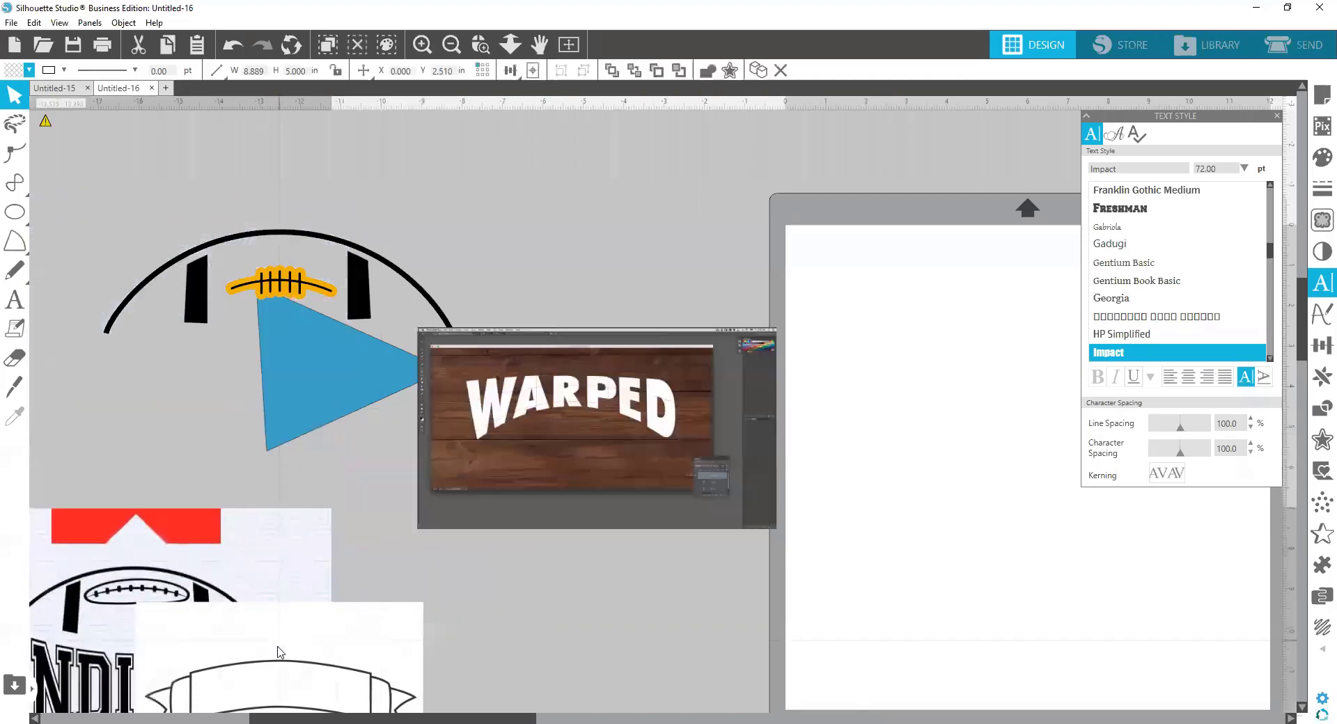
left_click_drag(278, 650, 275, 662)
left_click(331, 426)
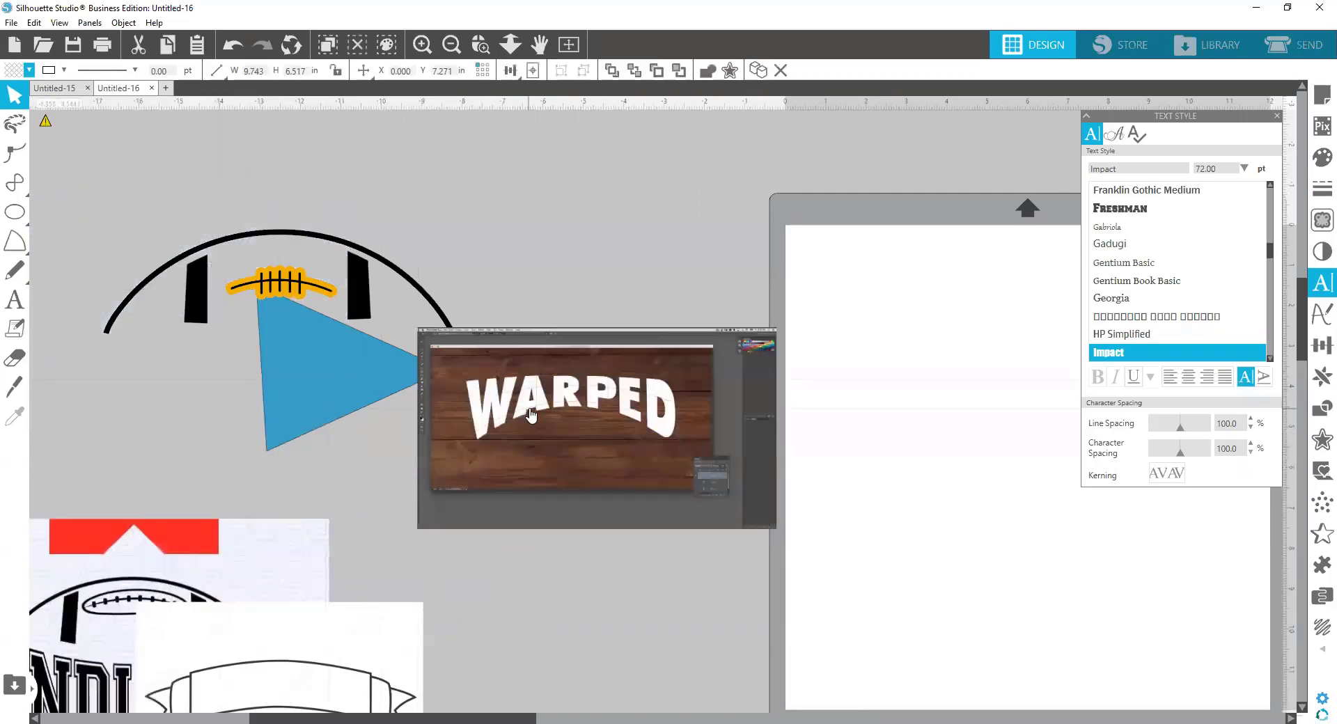
left_click_drag(562, 506, 755, 485)
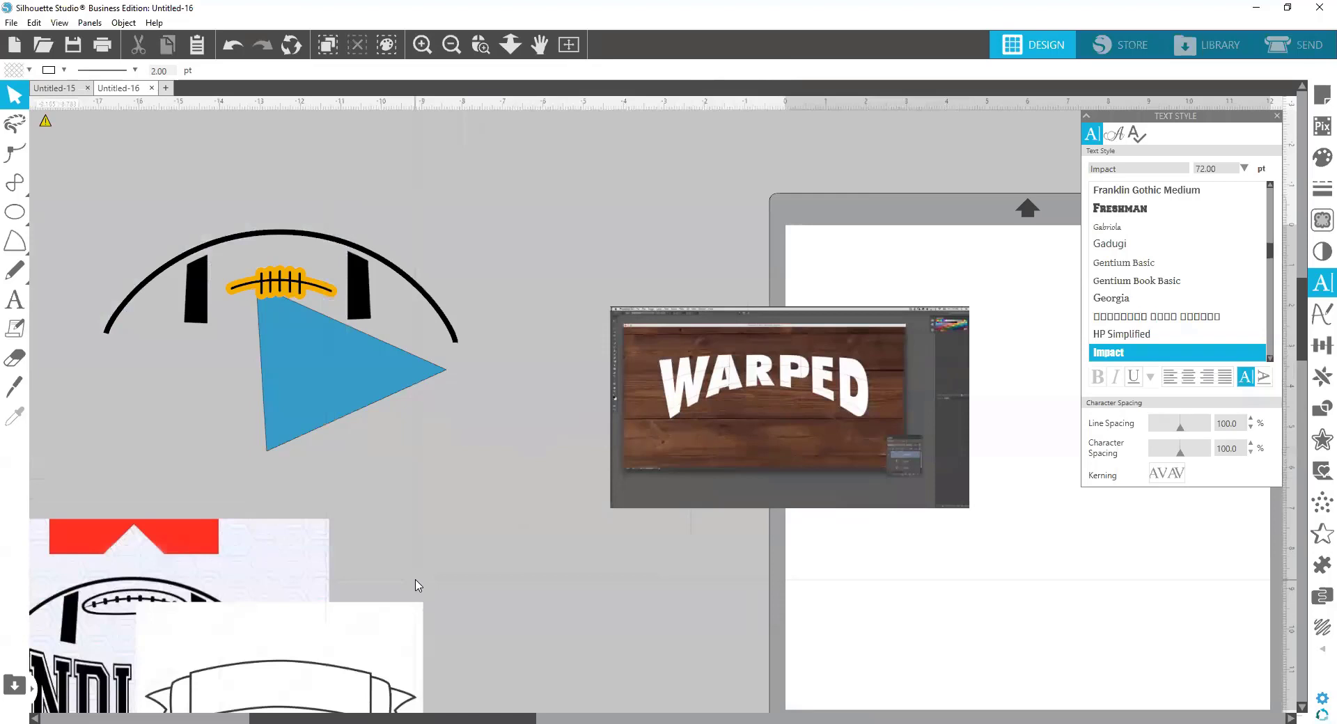
Place the WARPED sample image over the upper-left corner of the page as a reference.
left_click_drag(273, 707, 484, 706)
left_click_drag(286, 463, 291, 273)
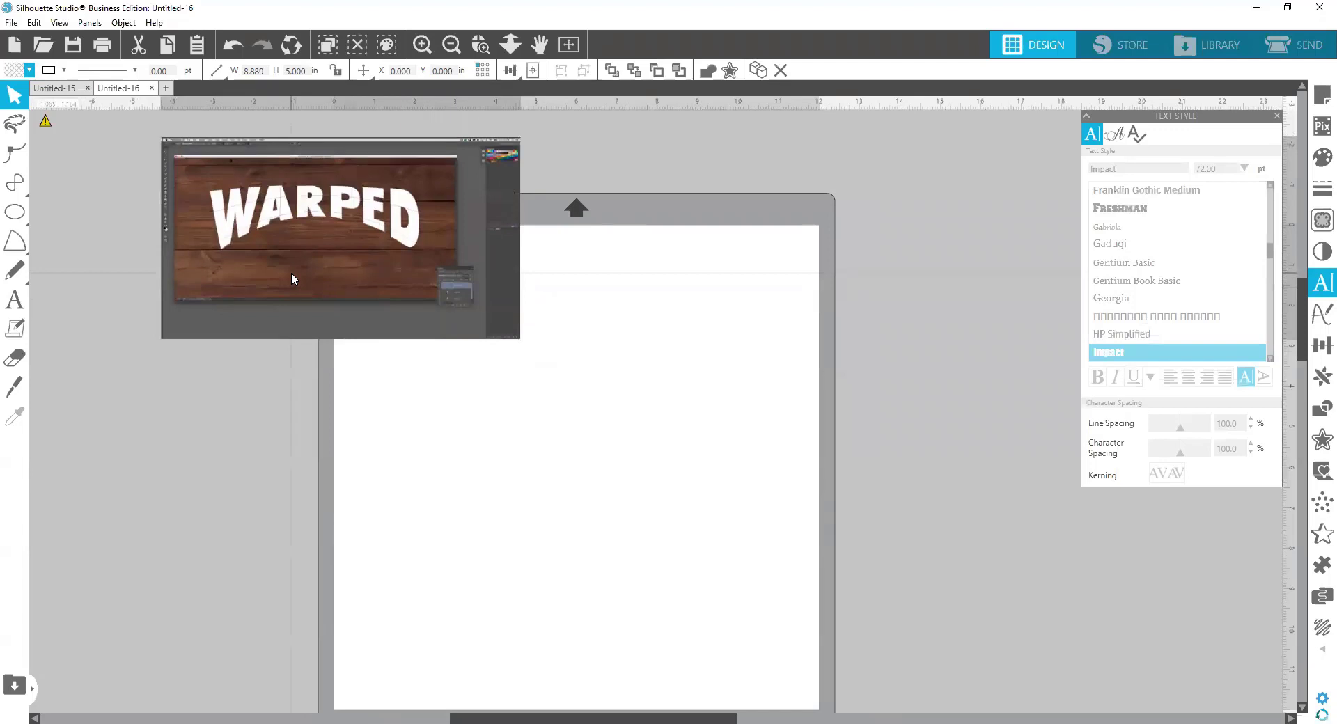
left_click_drag(353, 259, 362, 266)
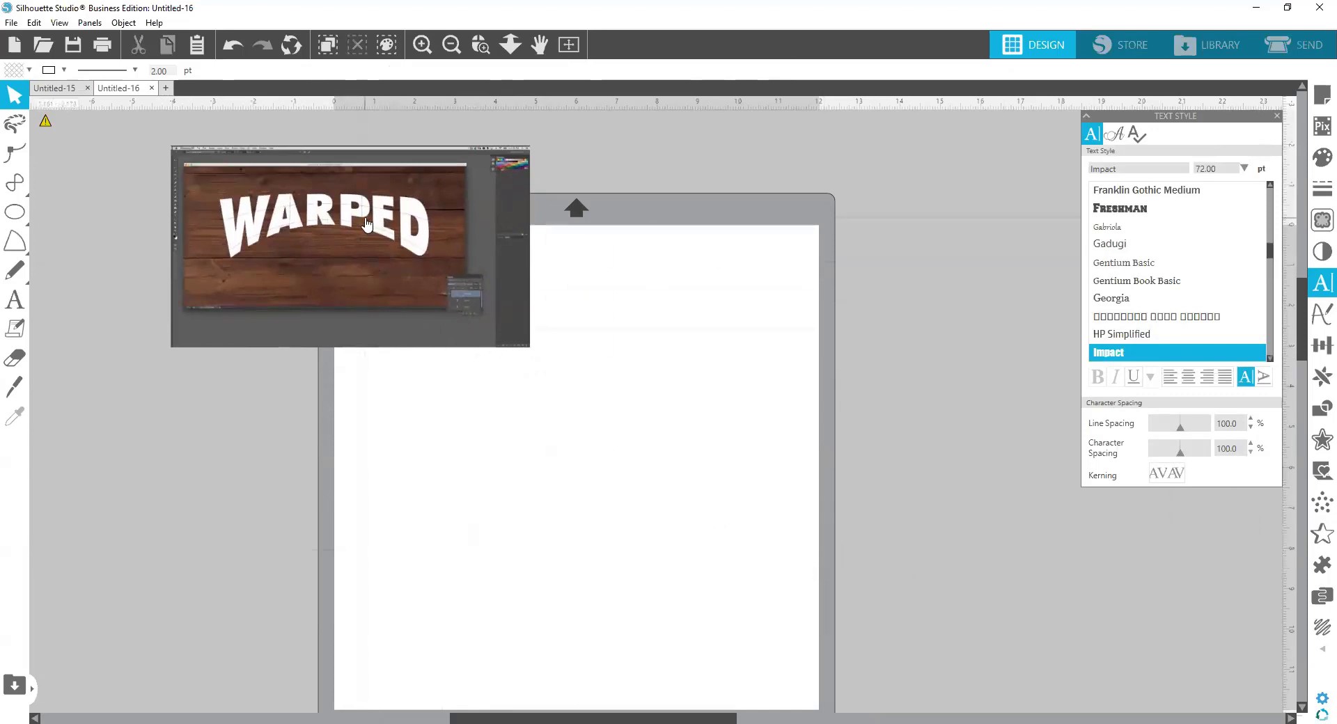
left_click_drag(366, 223, 446, 206)
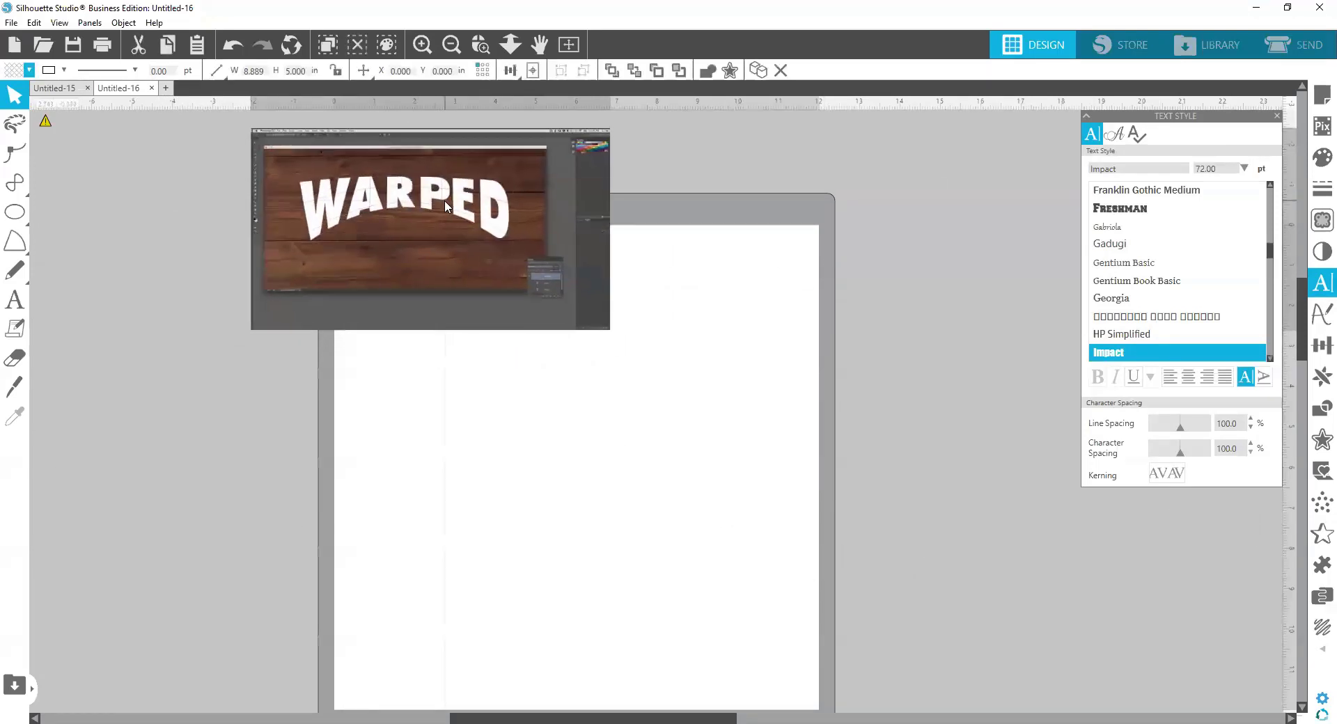
Draw a rectangle about 7.74 in wide and 2.98 in high on the page below the WARPED sample.
left_click(15, 212)
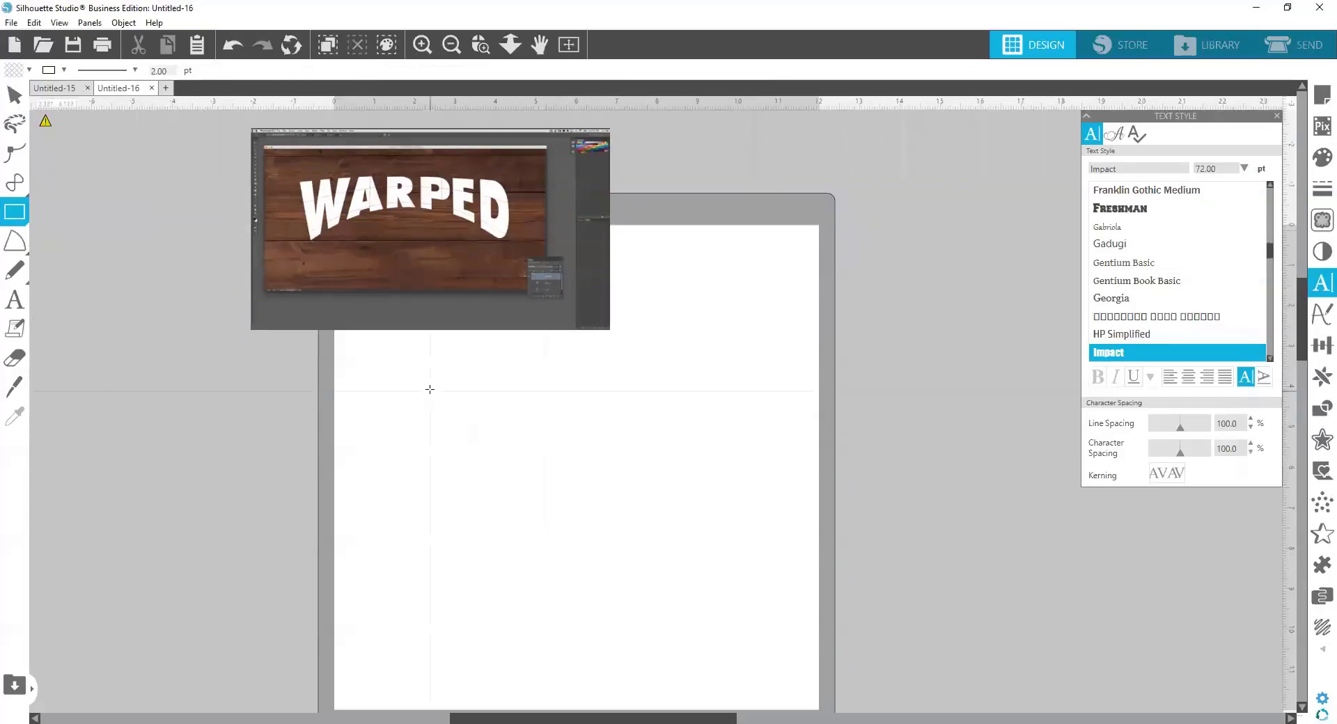
left_click_drag(427, 388, 742, 517)
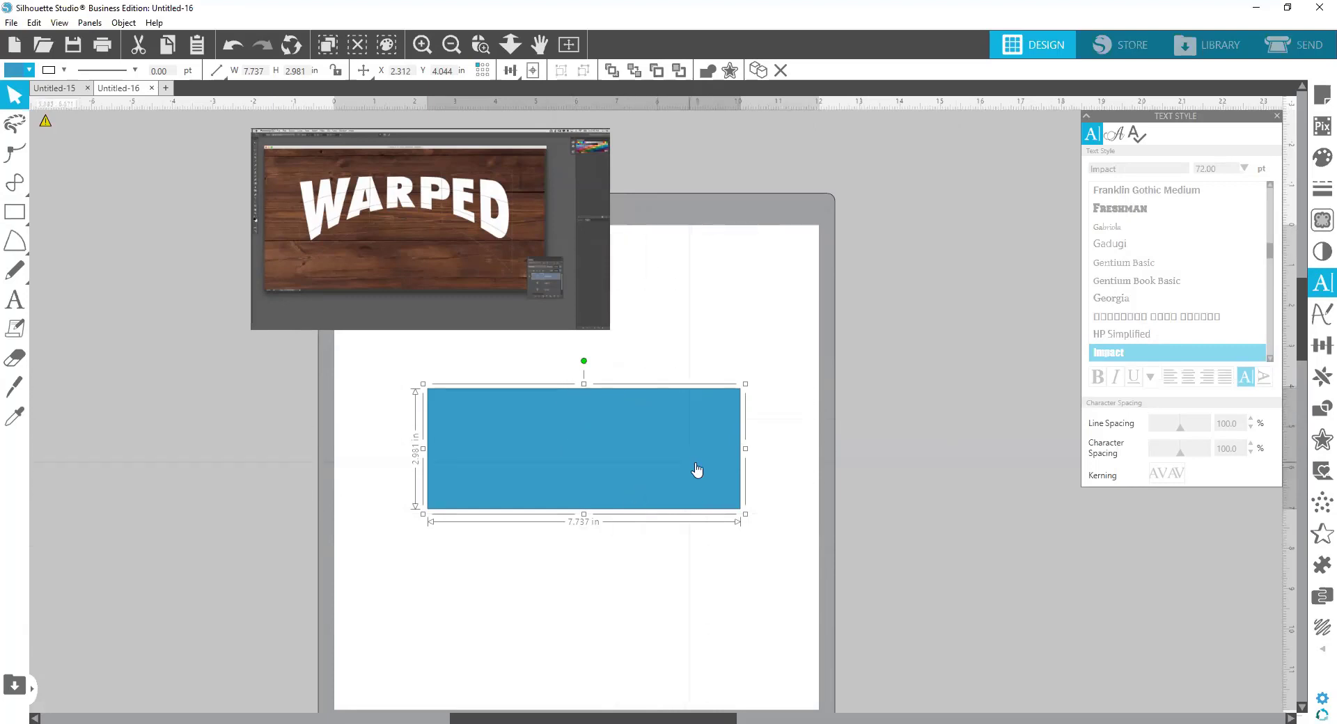
Apply the warp template with inward-curving upper and lower edges to the blue rectangle.
left_click(1321, 652)
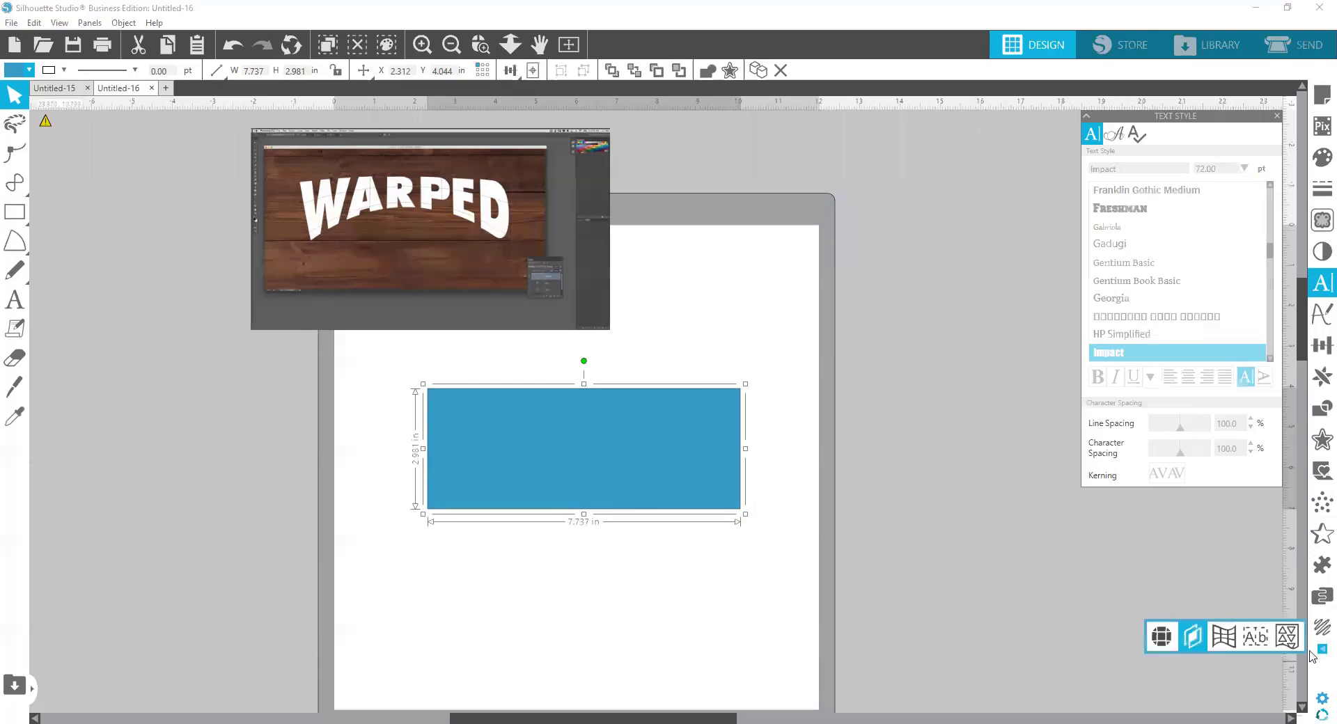
left_click(1230, 642)
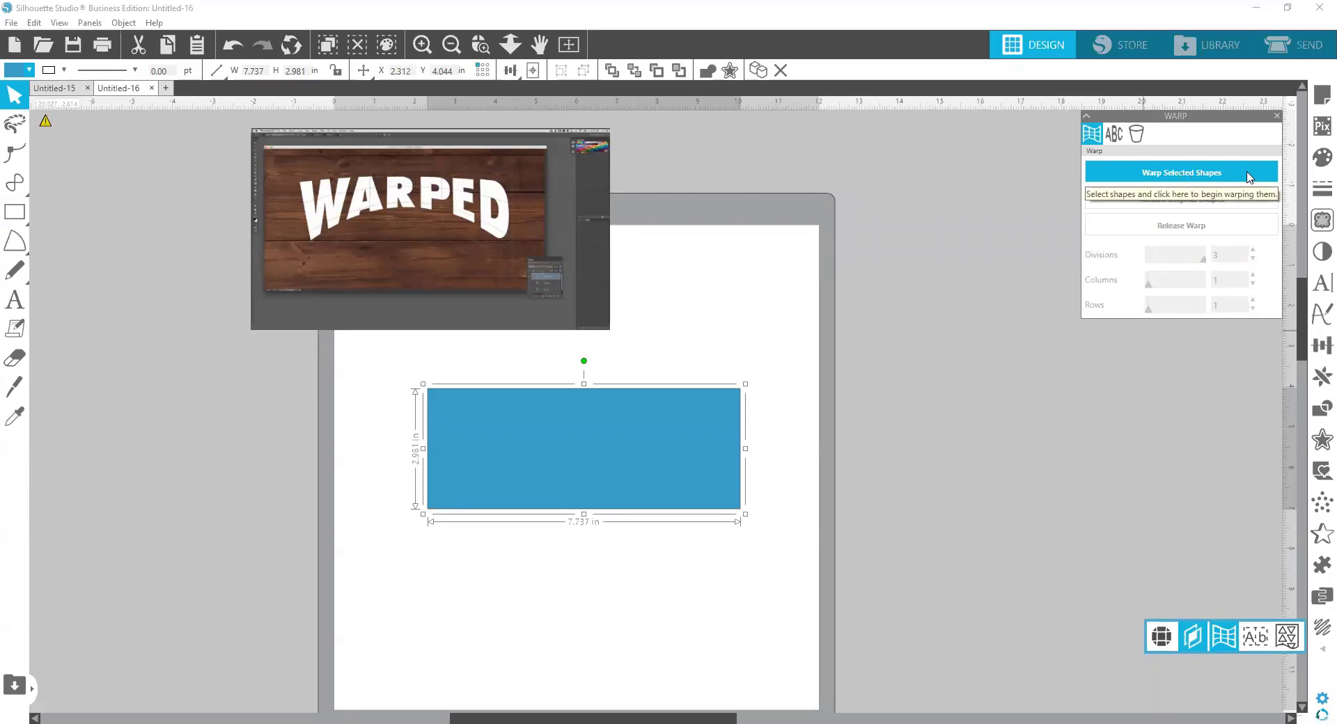
left_click(1113, 134)
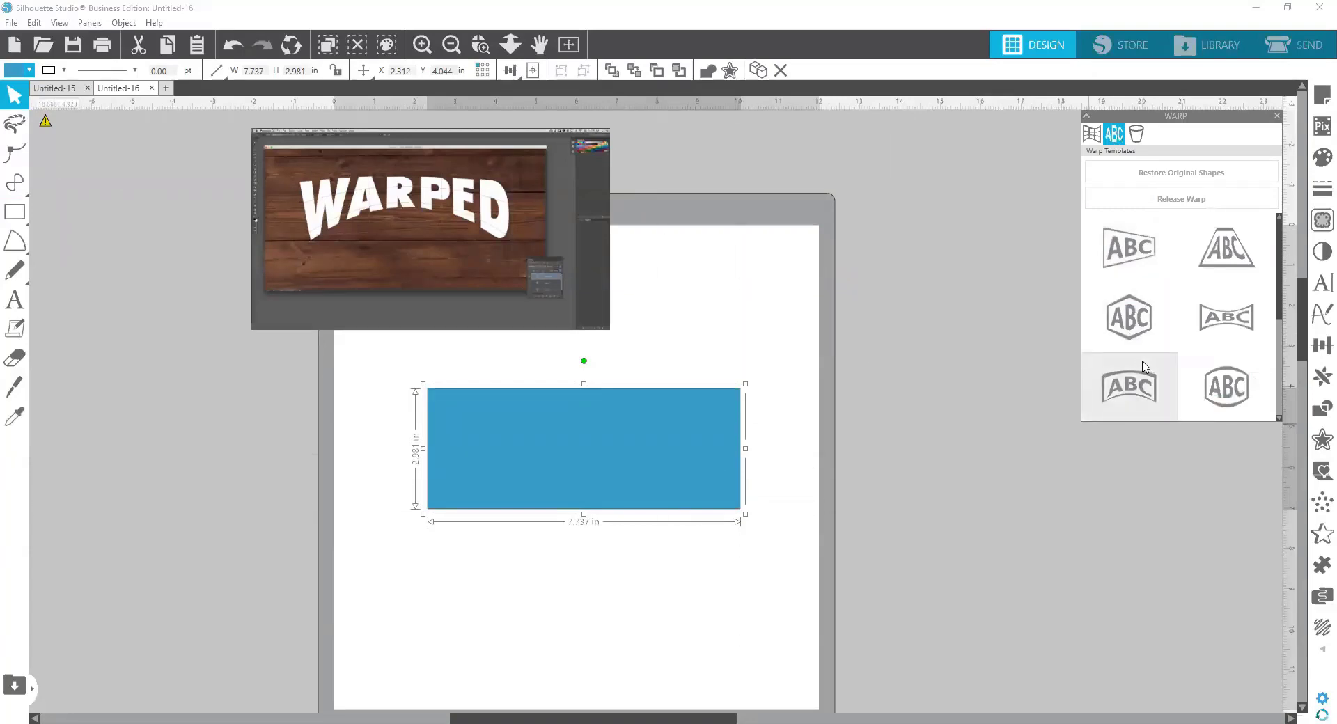
left_click(1234, 319)
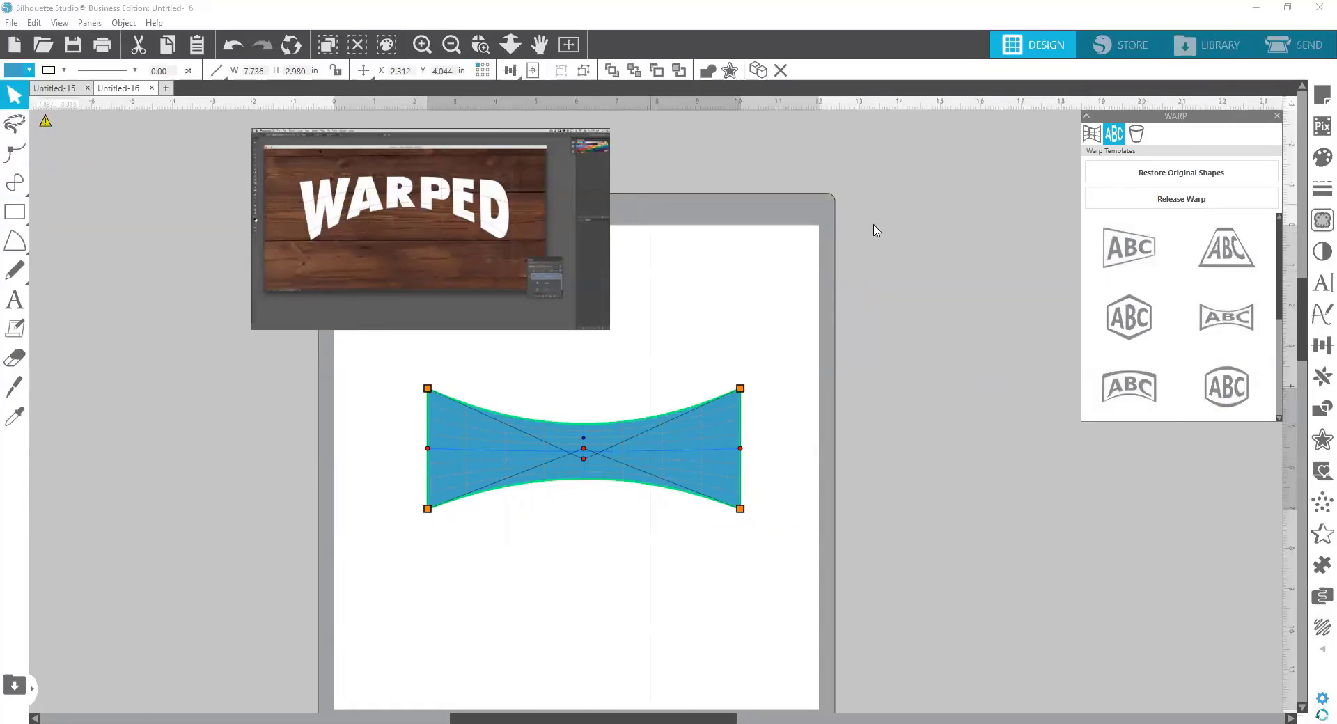
scroll(1152, 280, "down", 1)
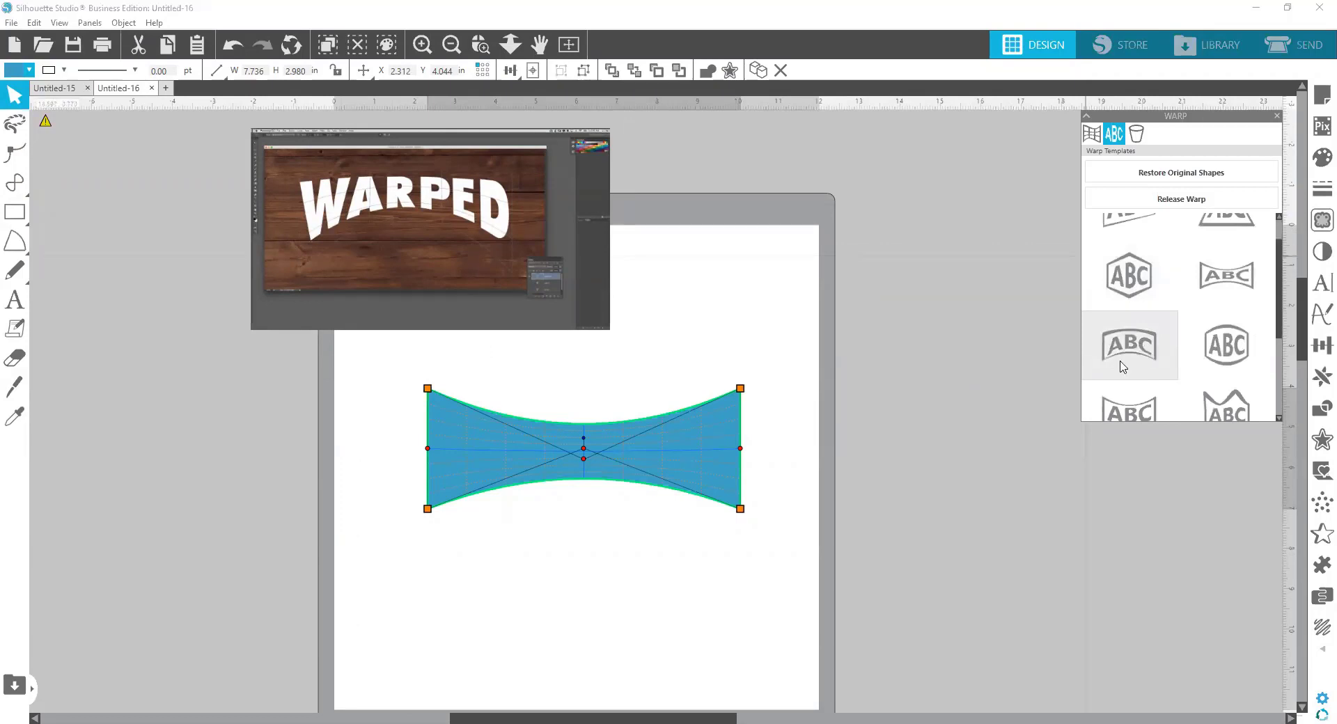
scroll(1152, 342, "down", 1)
scroll(1152, 334, "down", 2)
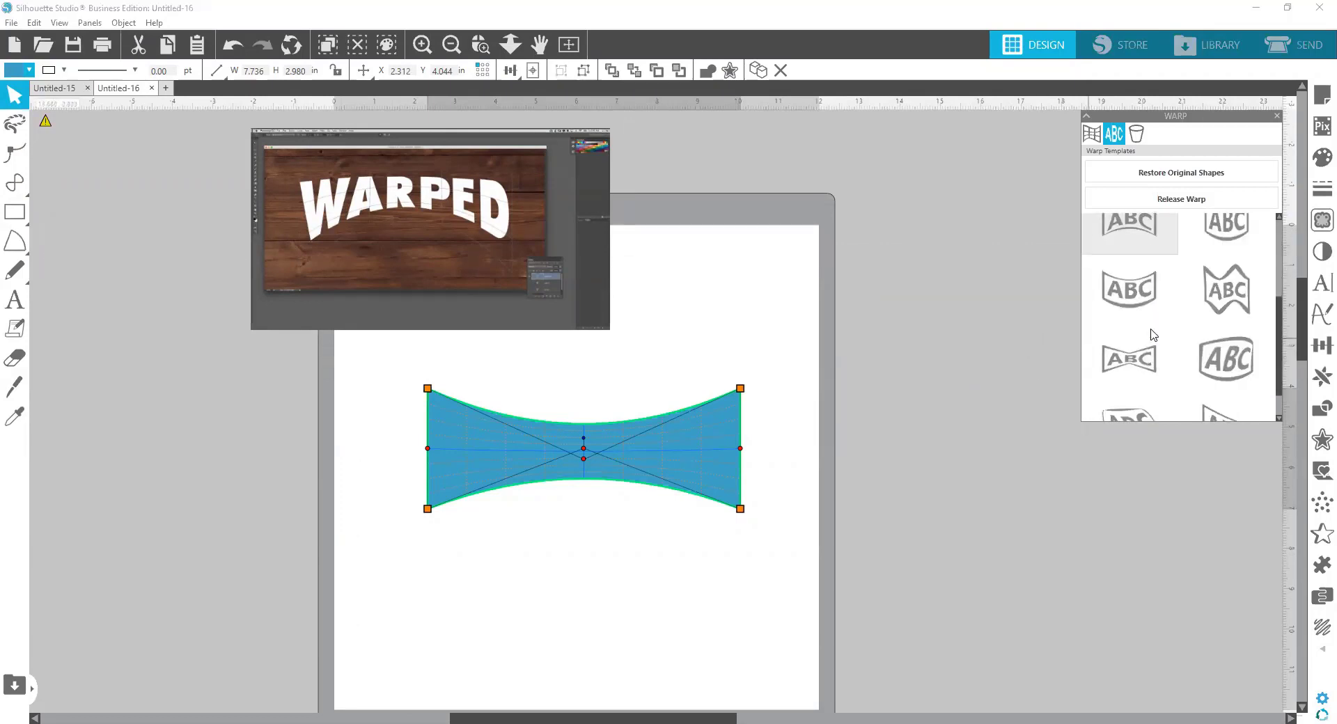
scroll(1160, 340, "up", 3)
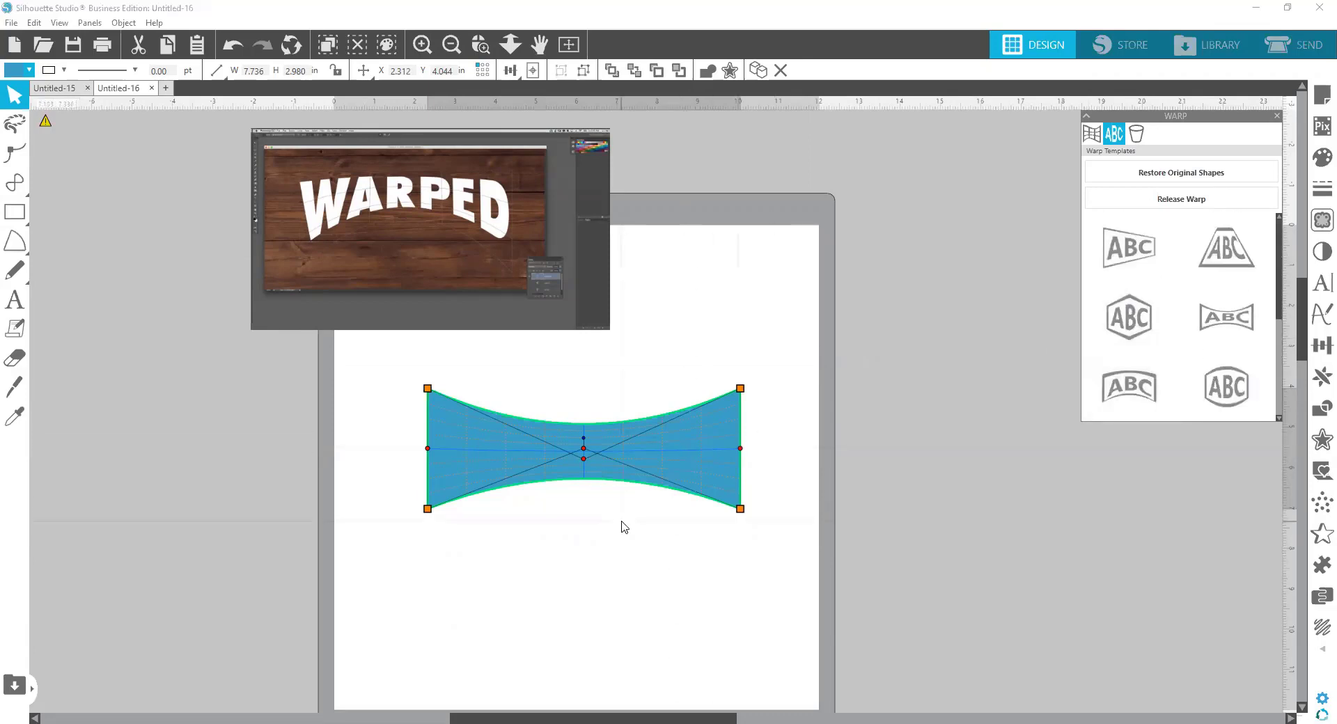
Raise the warp control point of the rectangle's upper edge until that edge is nearly straight, keeping the lower edge arched.
left_click(591, 470)
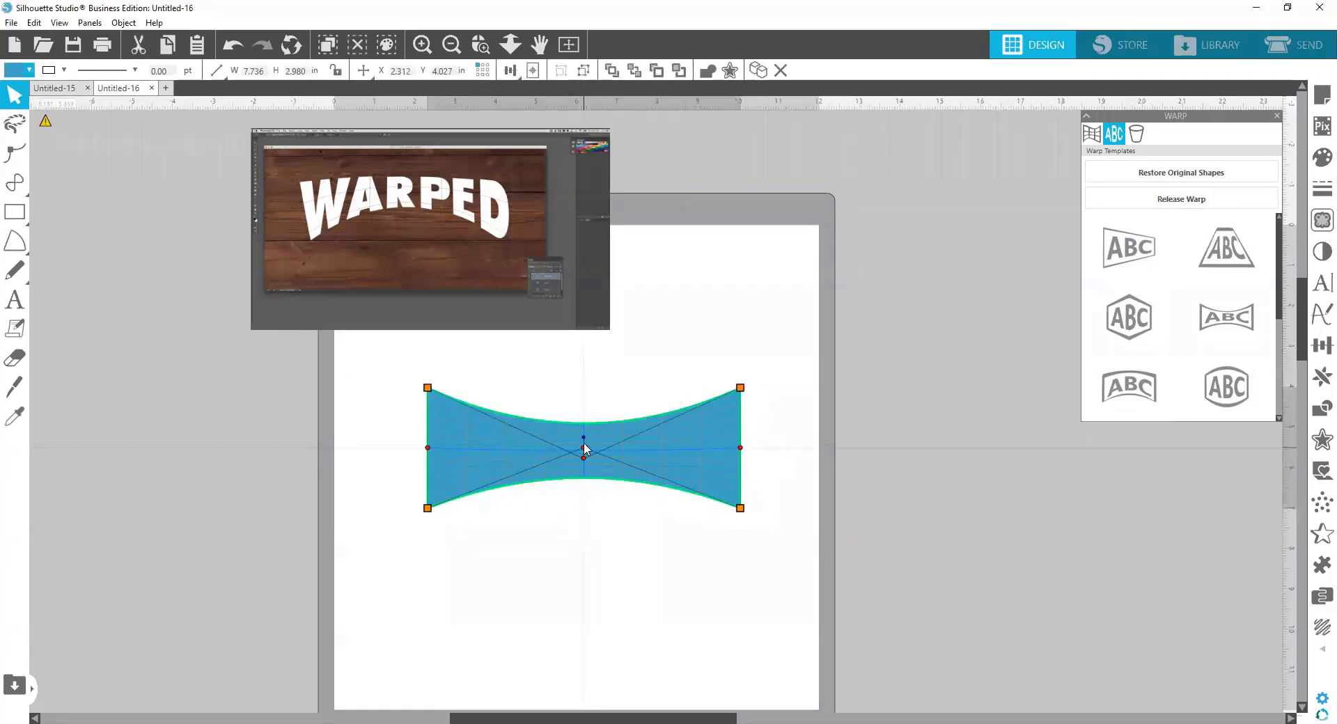
left_click_drag(584, 450, 585, 394)
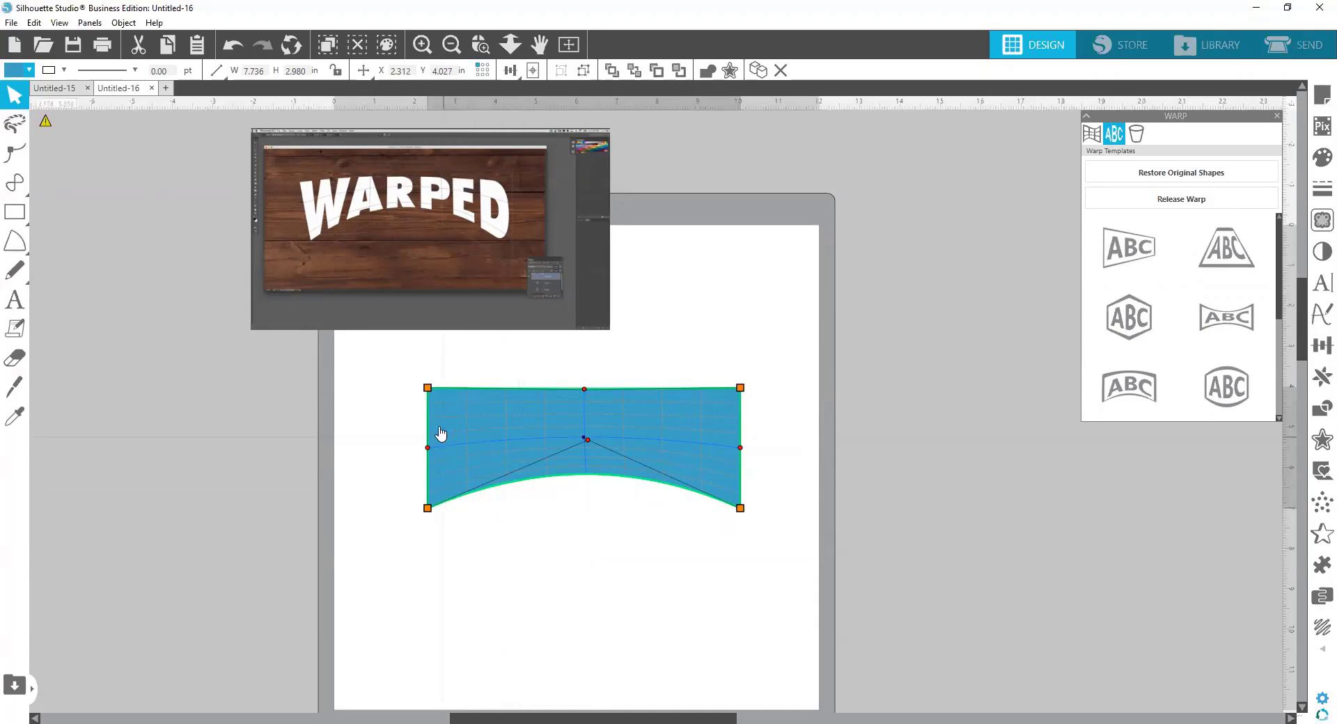
Raise the warped rectangle's upper-left corner slightly, try shifting it inward, undo that shift and deselect the shape.
left_click_drag(435, 392, 434, 388)
left_click_drag(427, 444, 428, 446)
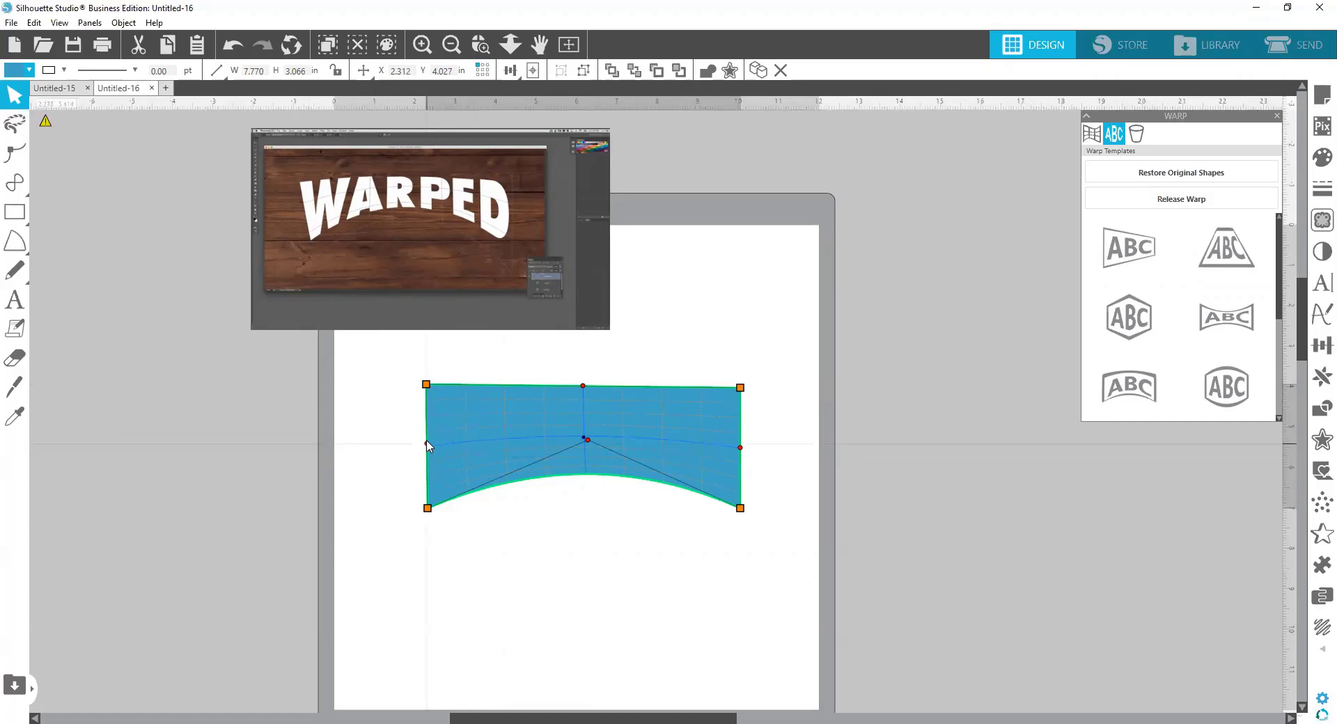
left_click_drag(427, 386, 432, 384)
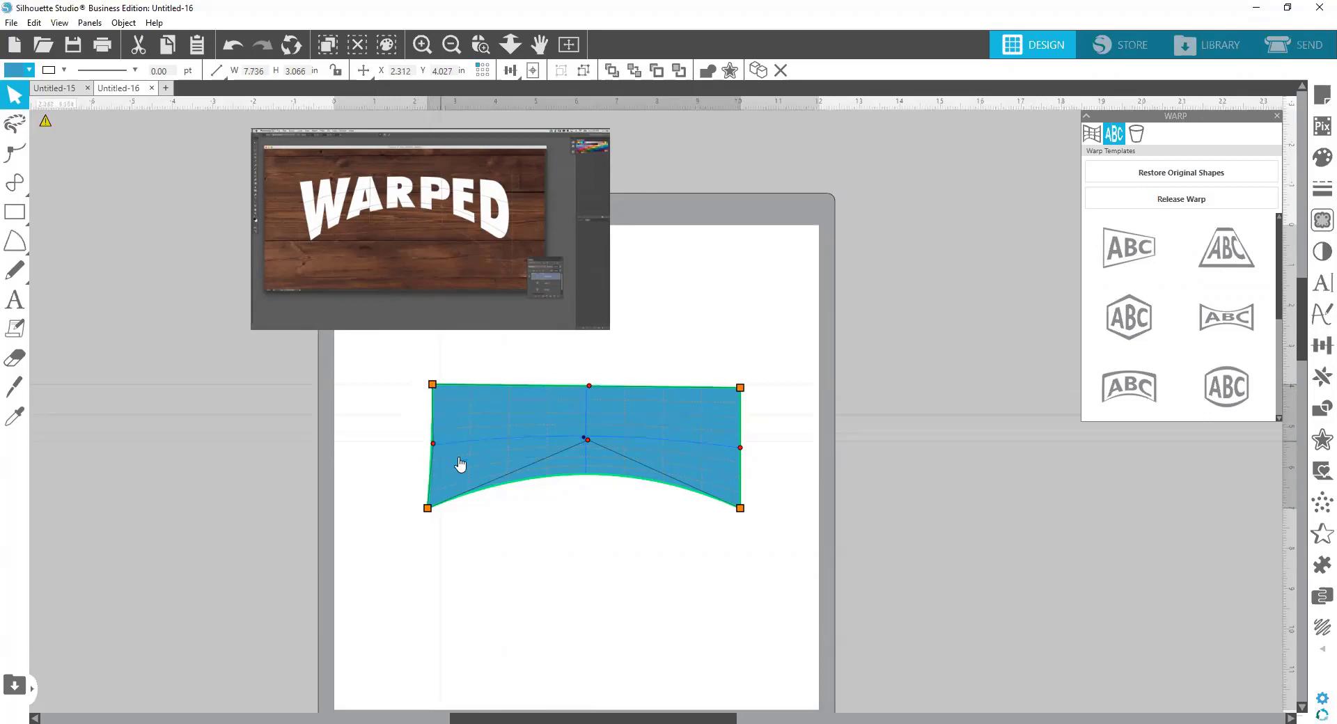
key("ctrl+z")
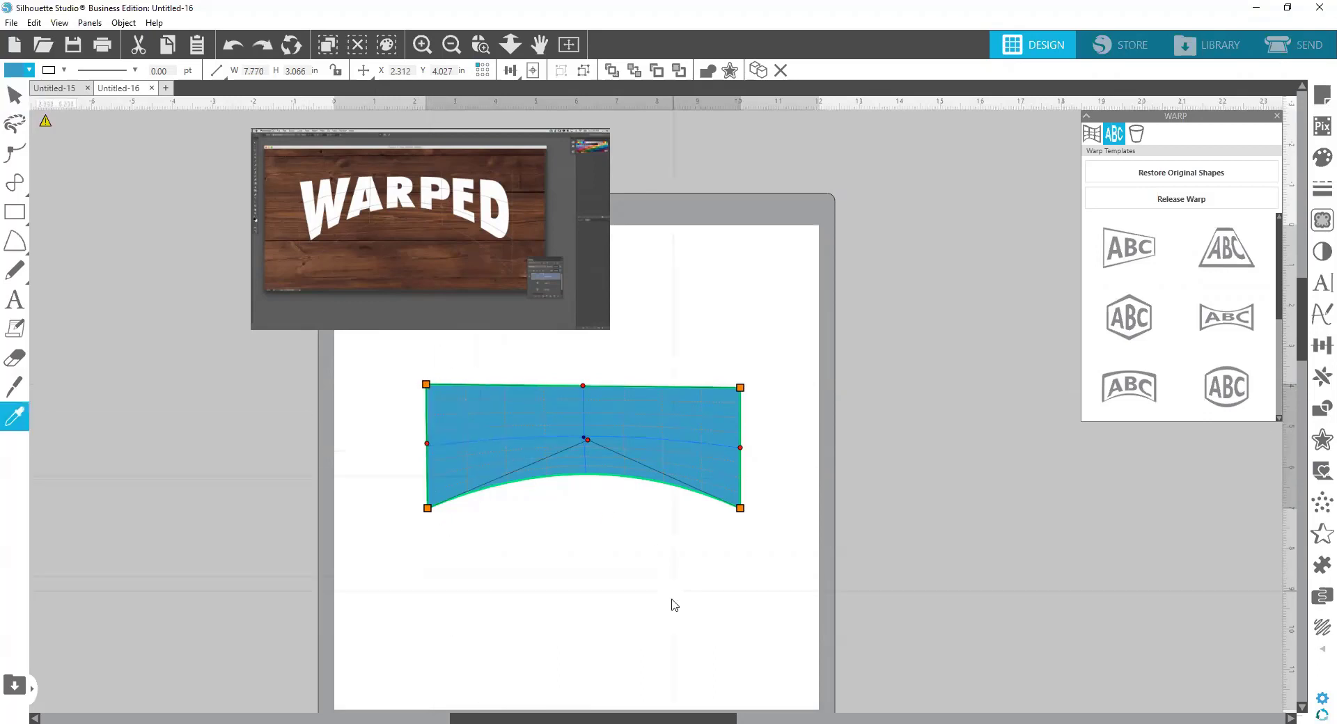
left_click(671, 606)
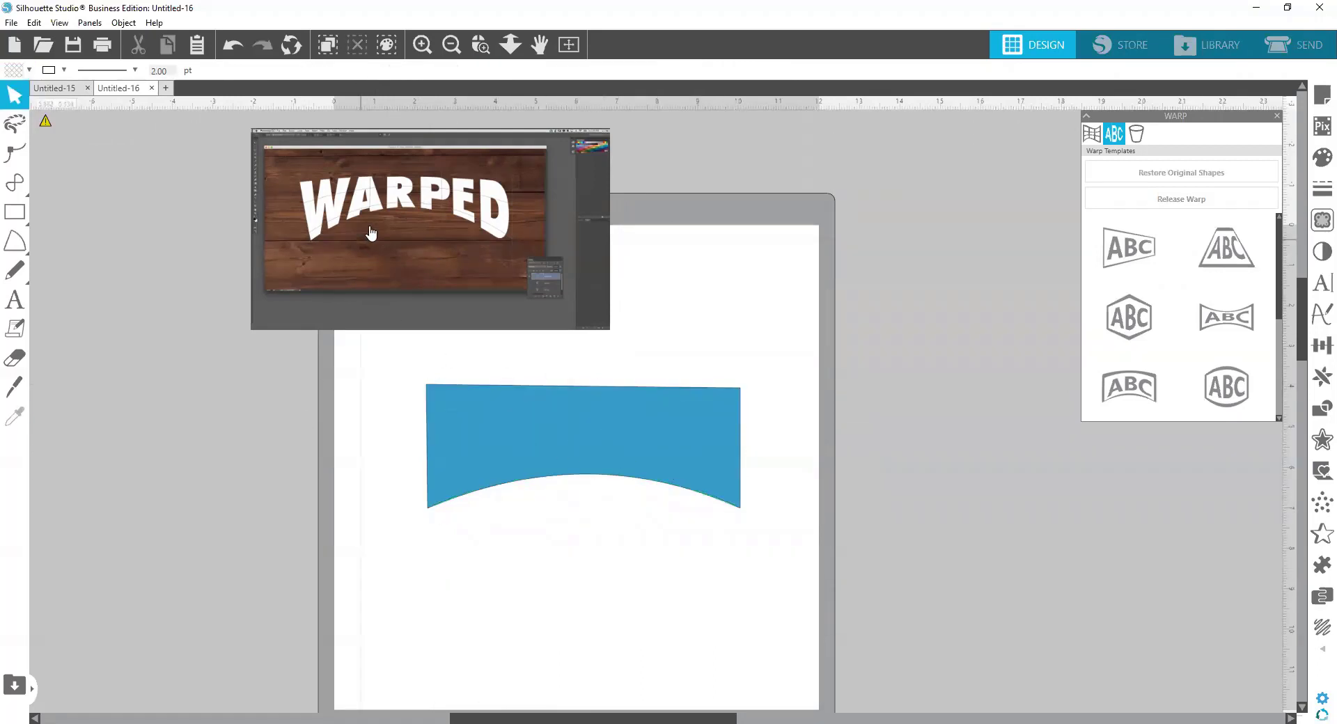
Convert the warped blue rectangle to a path.
left_click(615, 460)
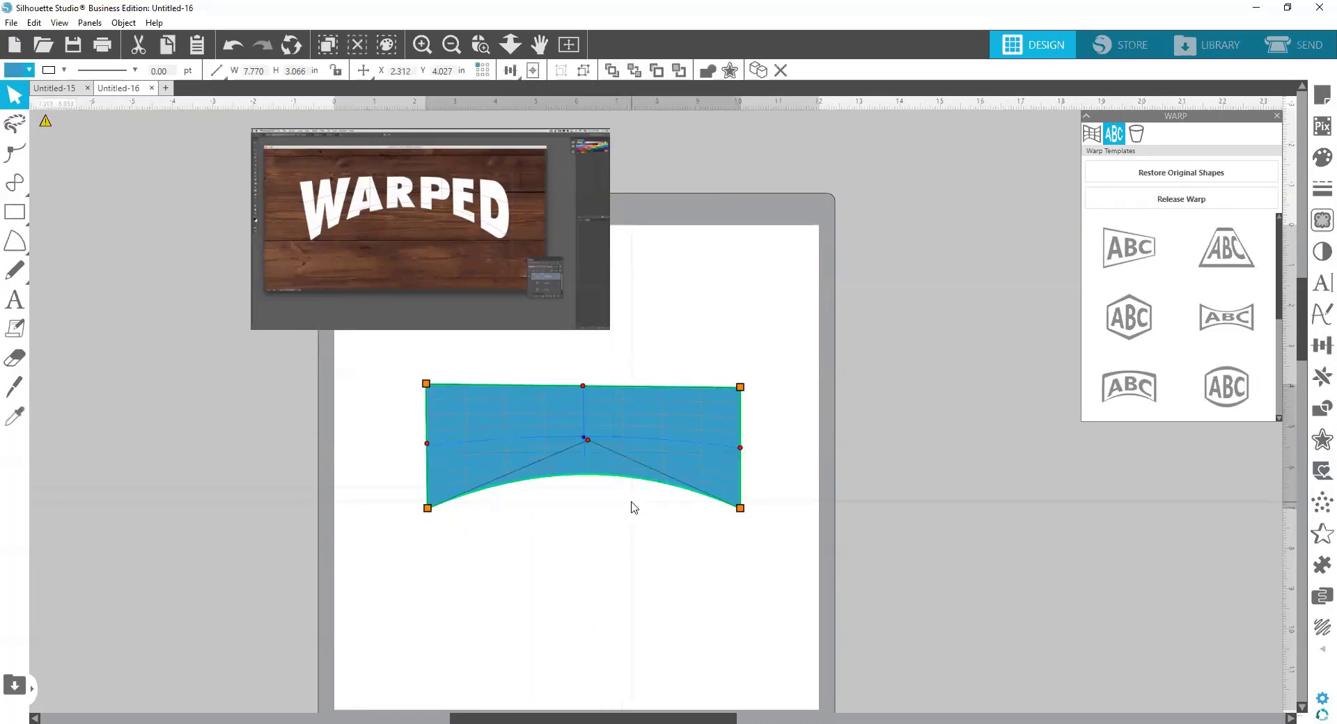
left_click(123, 23)
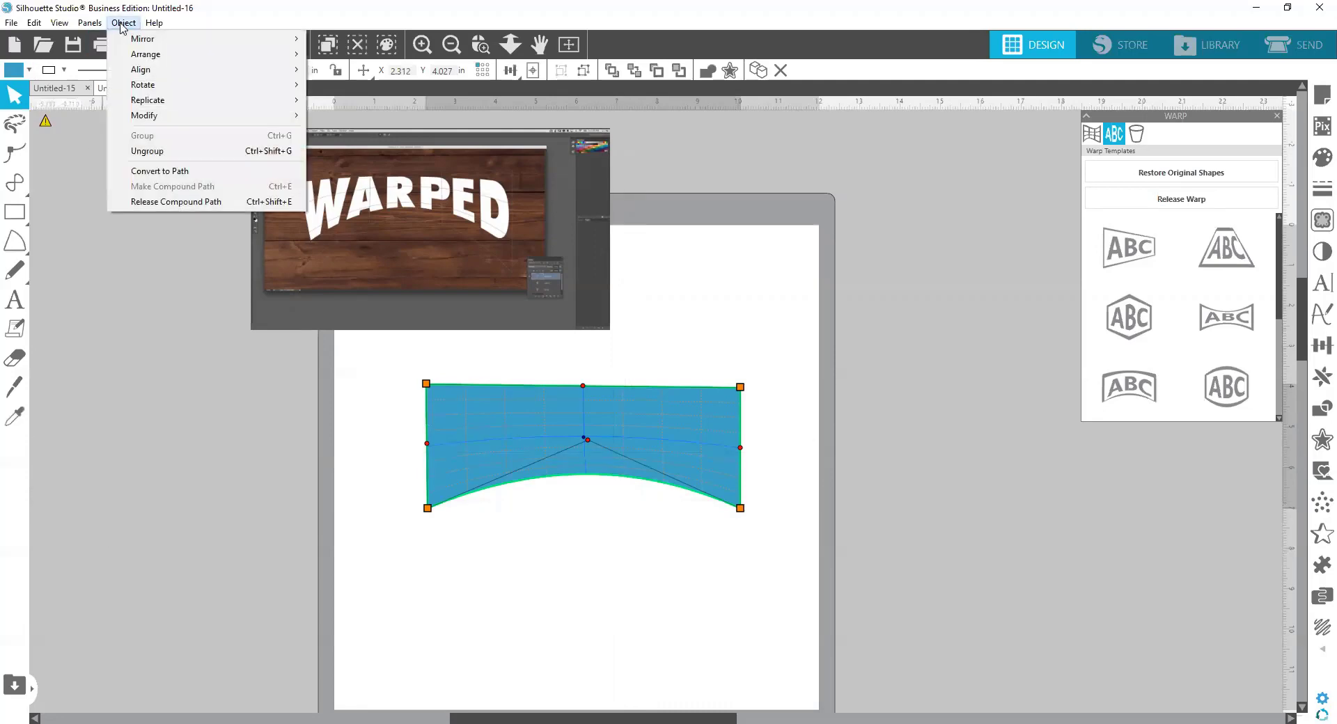
left_click(190, 179)
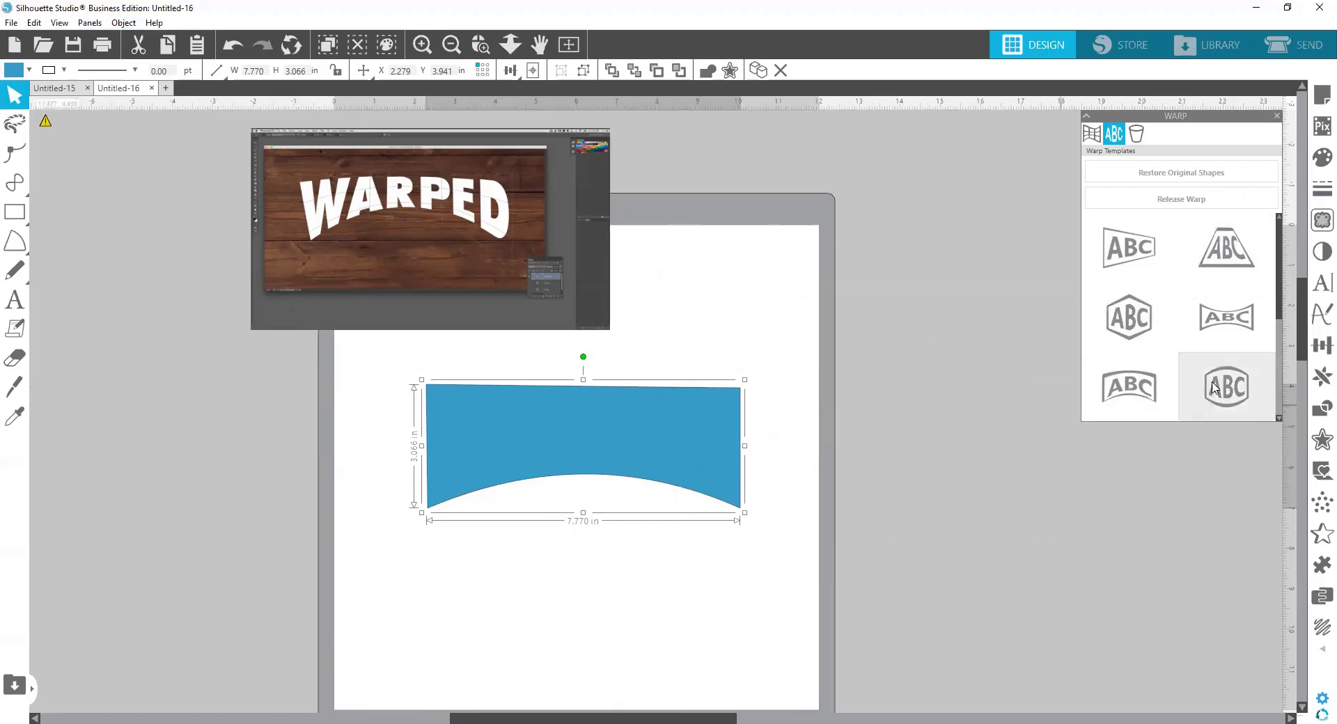
Create an external offset outline around the blue shape at 0.125 in with rounded corners.
left_click(1322, 535)
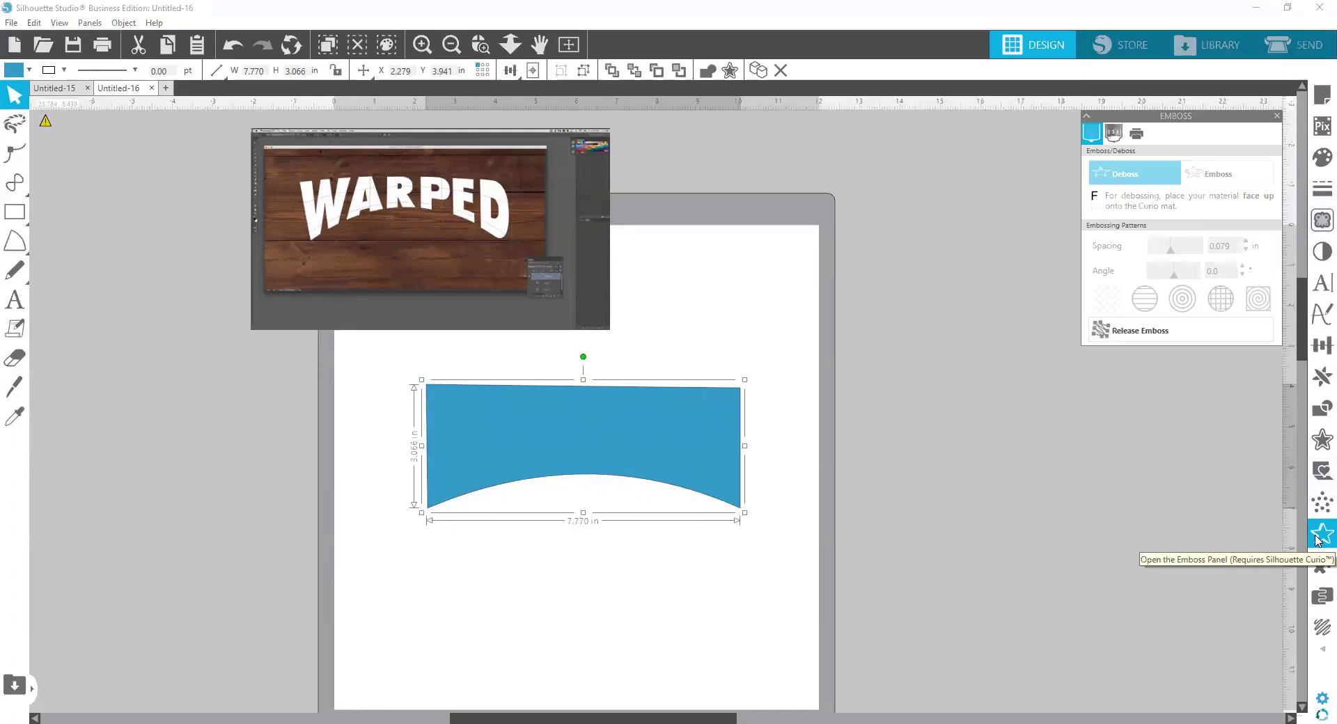
left_click(1319, 536)
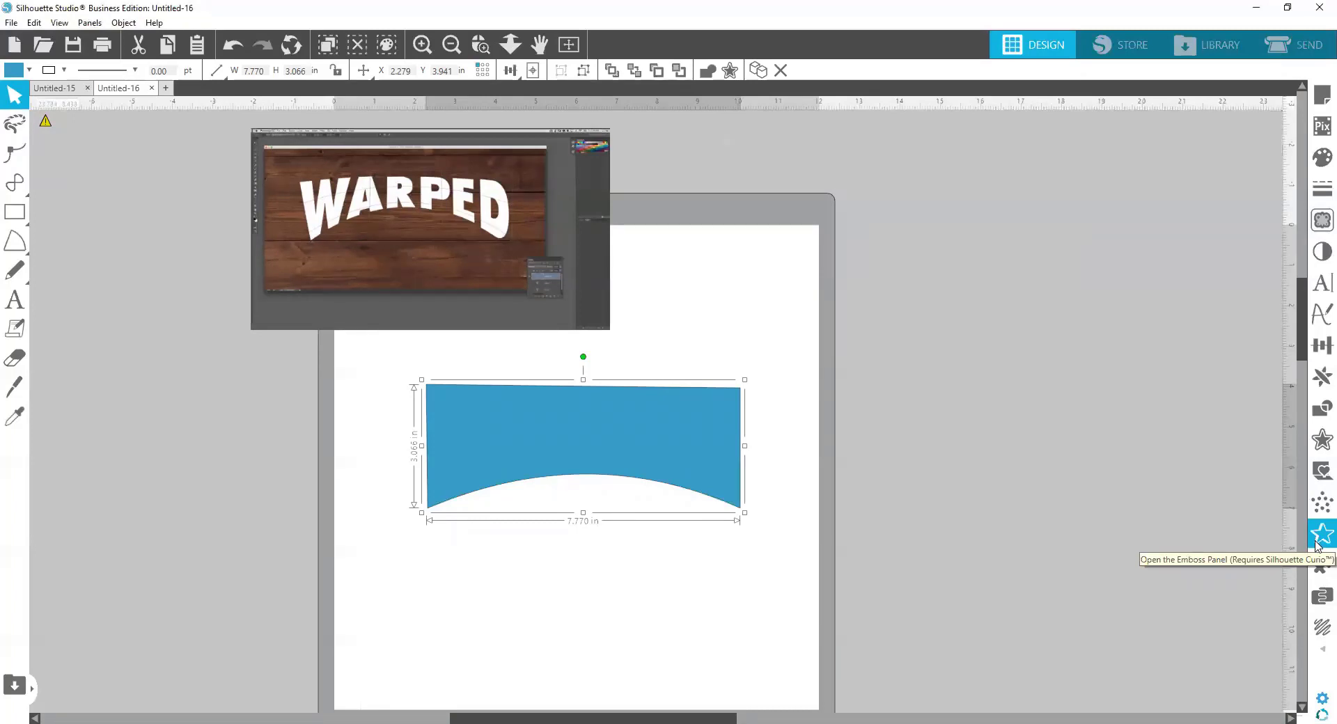
left_click(1319, 443)
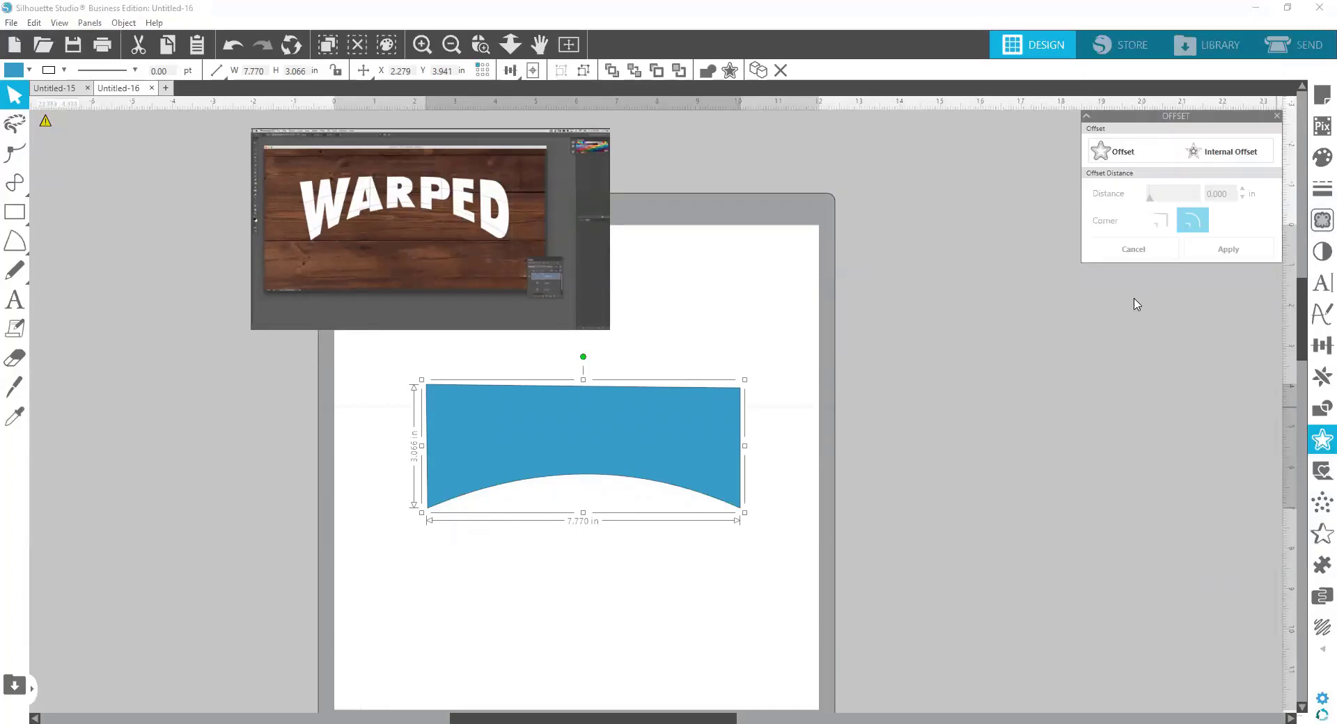
left_click_drag(1097, 129, 874, 161)
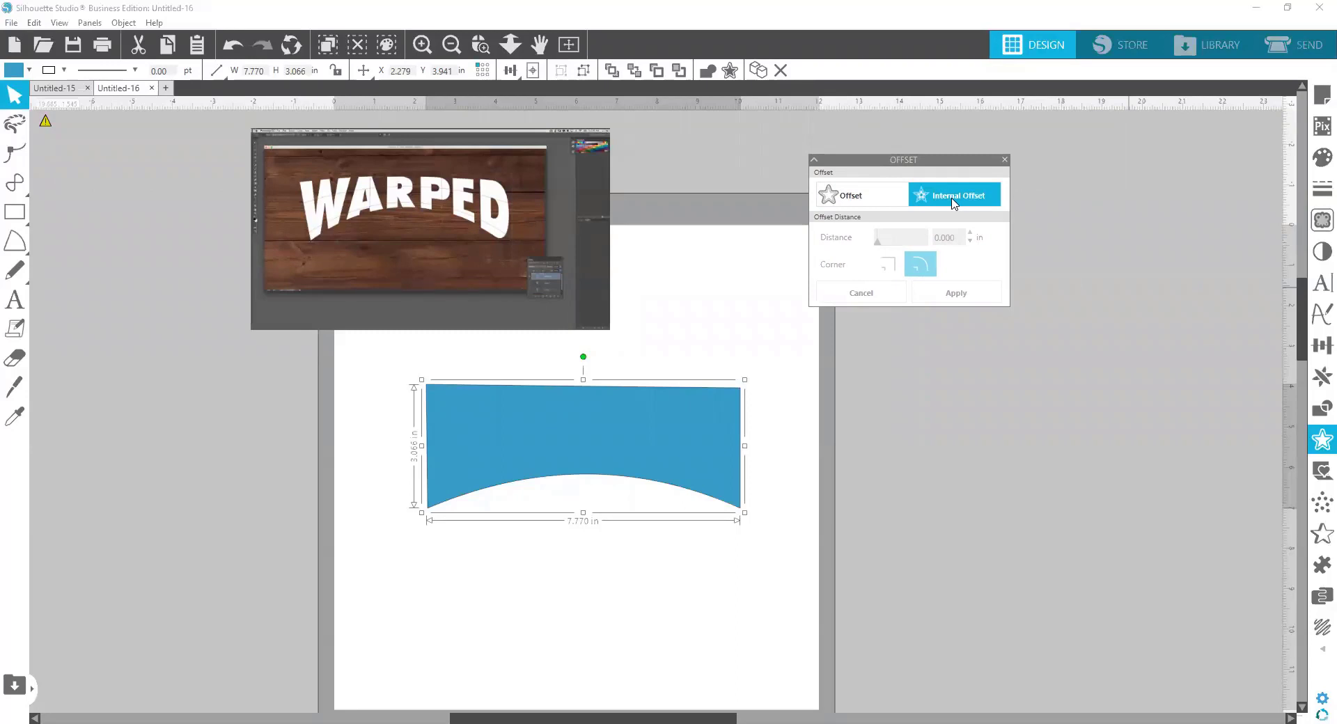
left_click(853, 196)
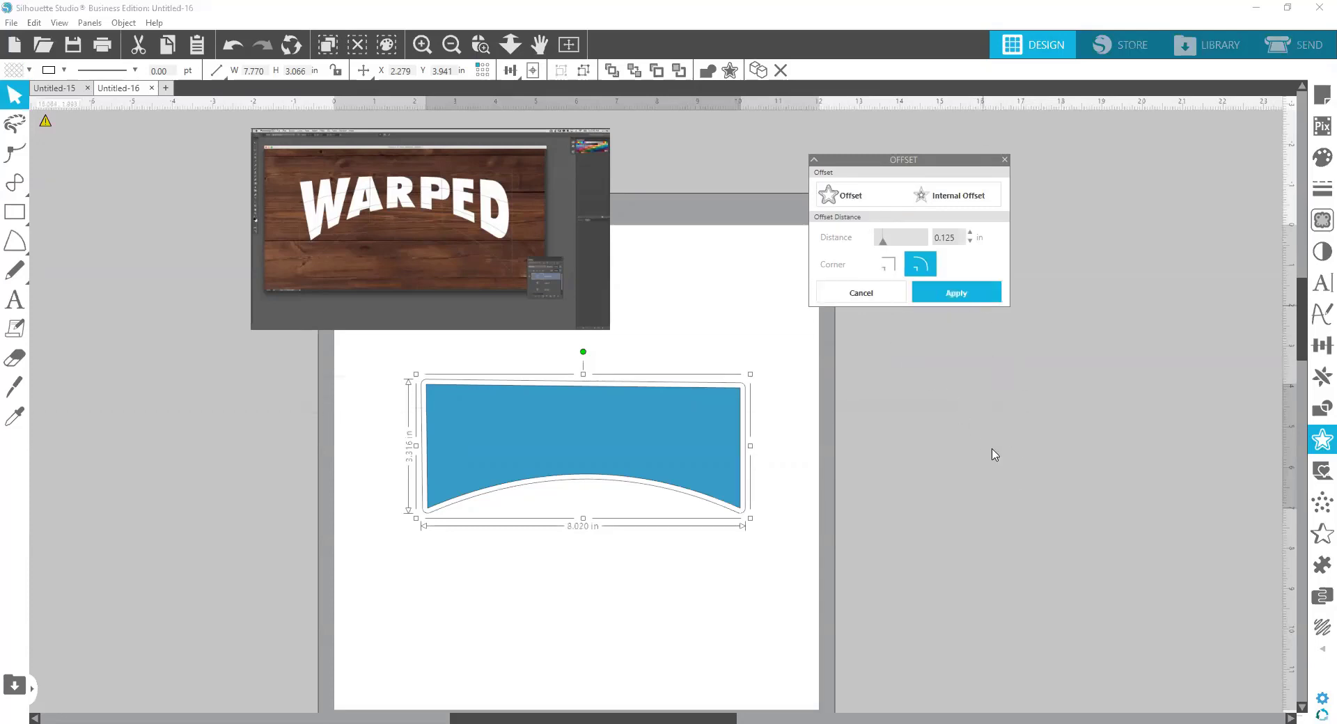
Shift the blue shape slightly sideways within its offset outline, inspect the fit up close and close the offset settings.
left_click(673, 474)
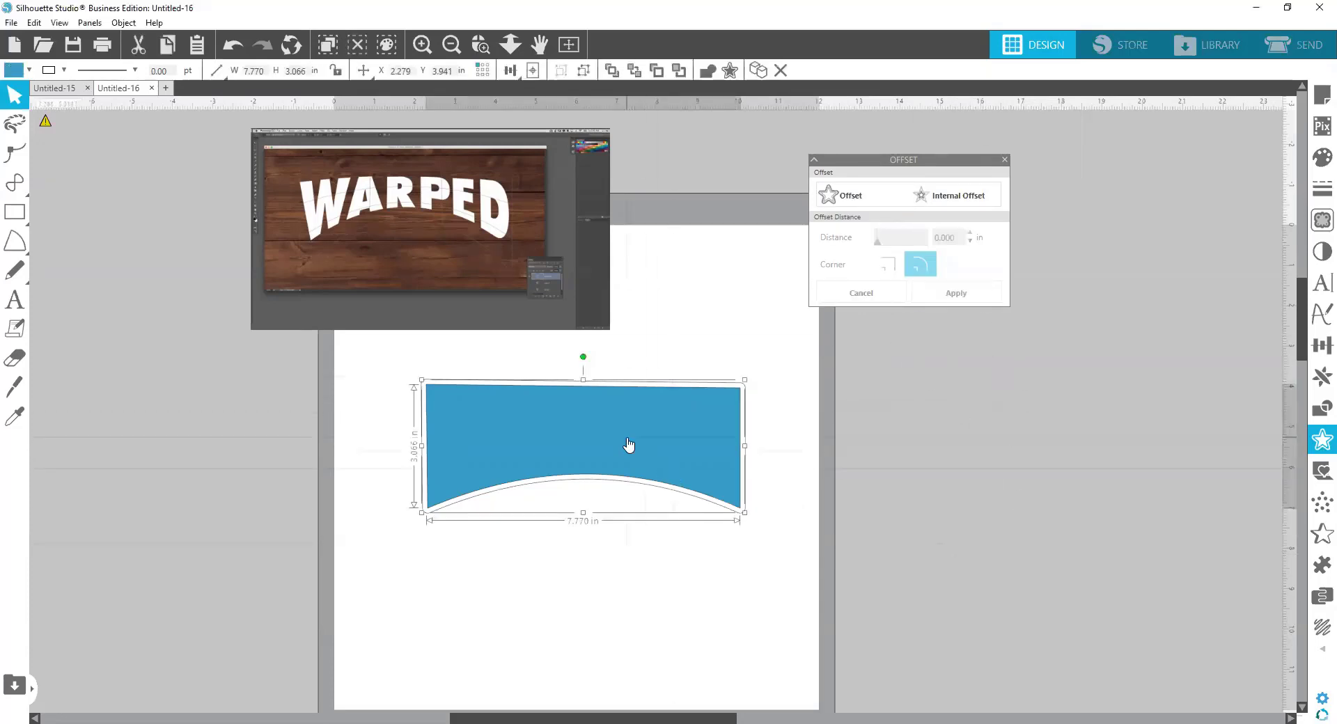
mouse_move(625, 438)
left_mouse_down()
mouse_move(634, 469)
mouse_move(631, 444)
left_mouse_up()
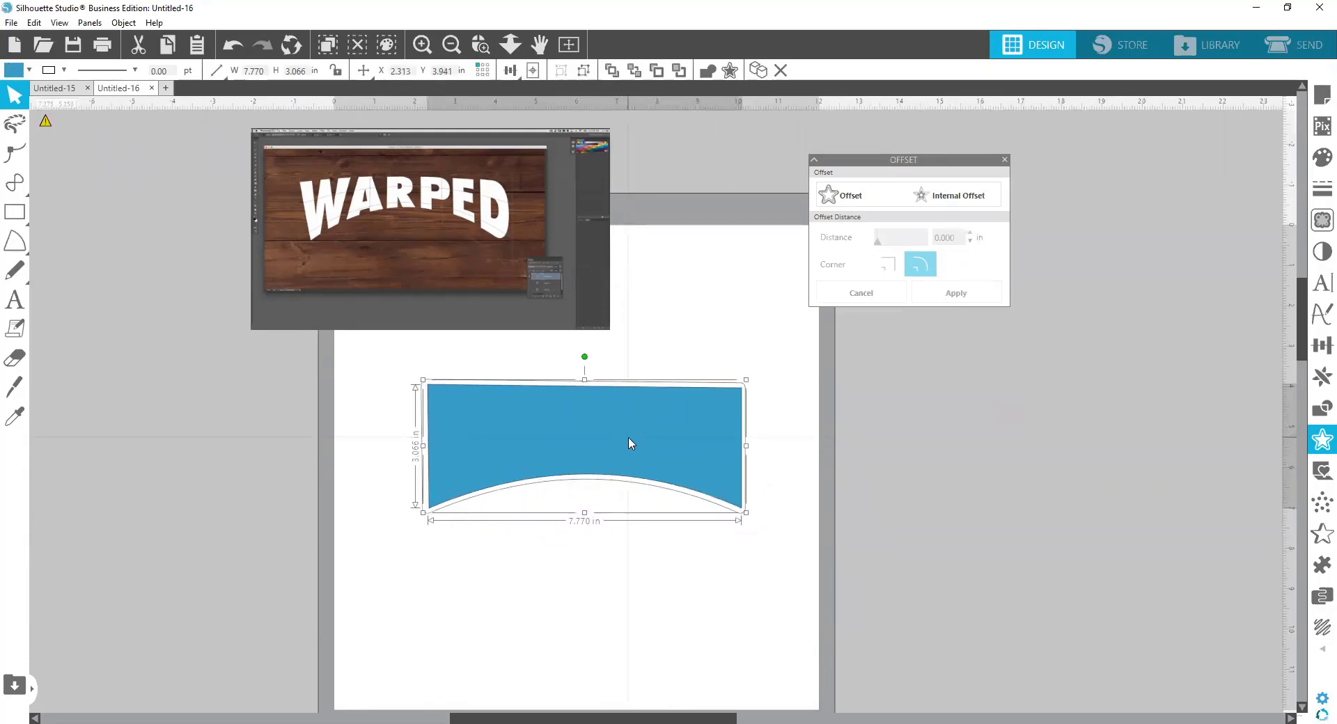
left_click(810, 449)
left_click(532, 456)
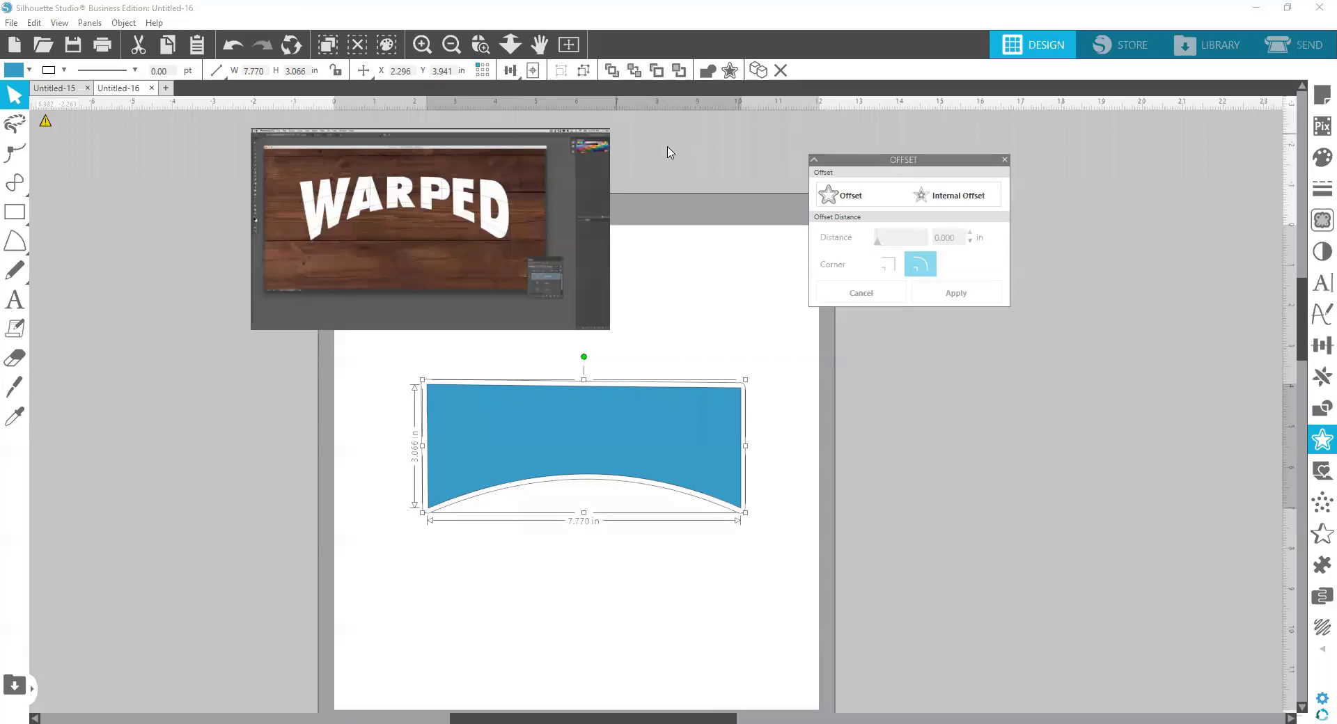
left_click(481, 44)
left_click_drag(369, 349, 813, 542)
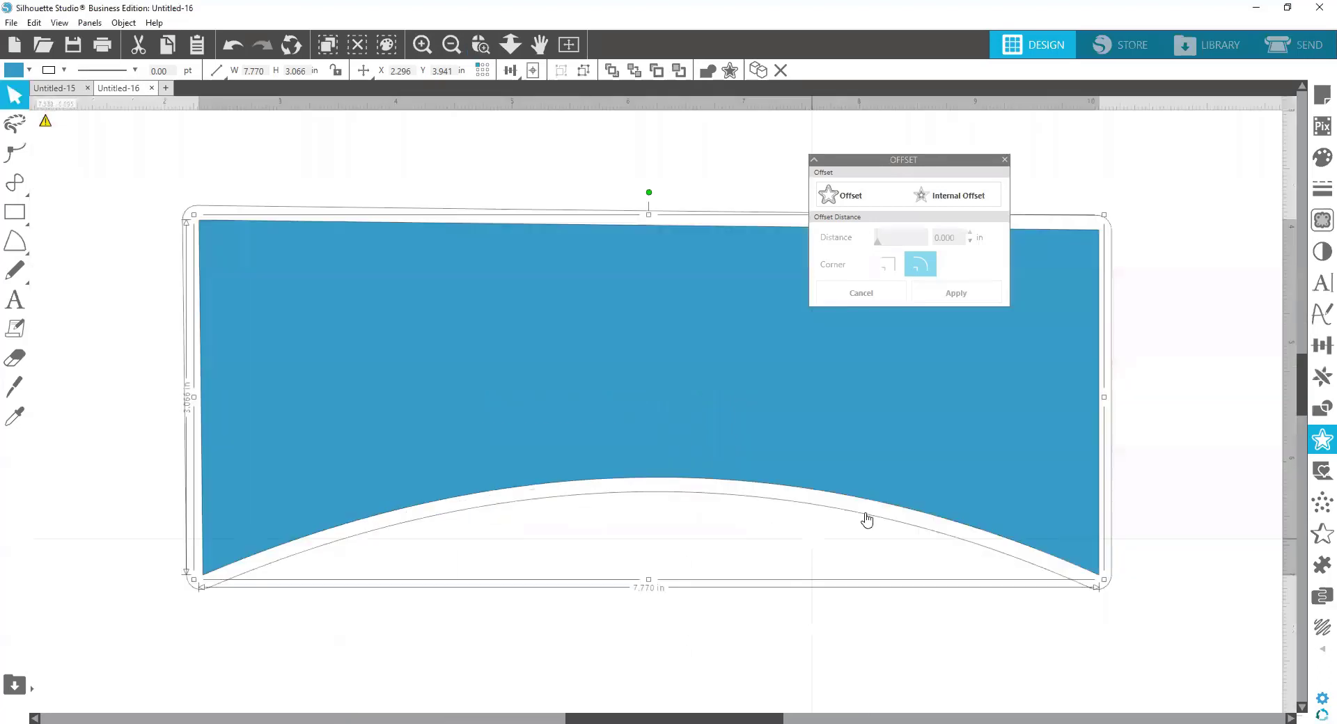
left_click(1007, 160)
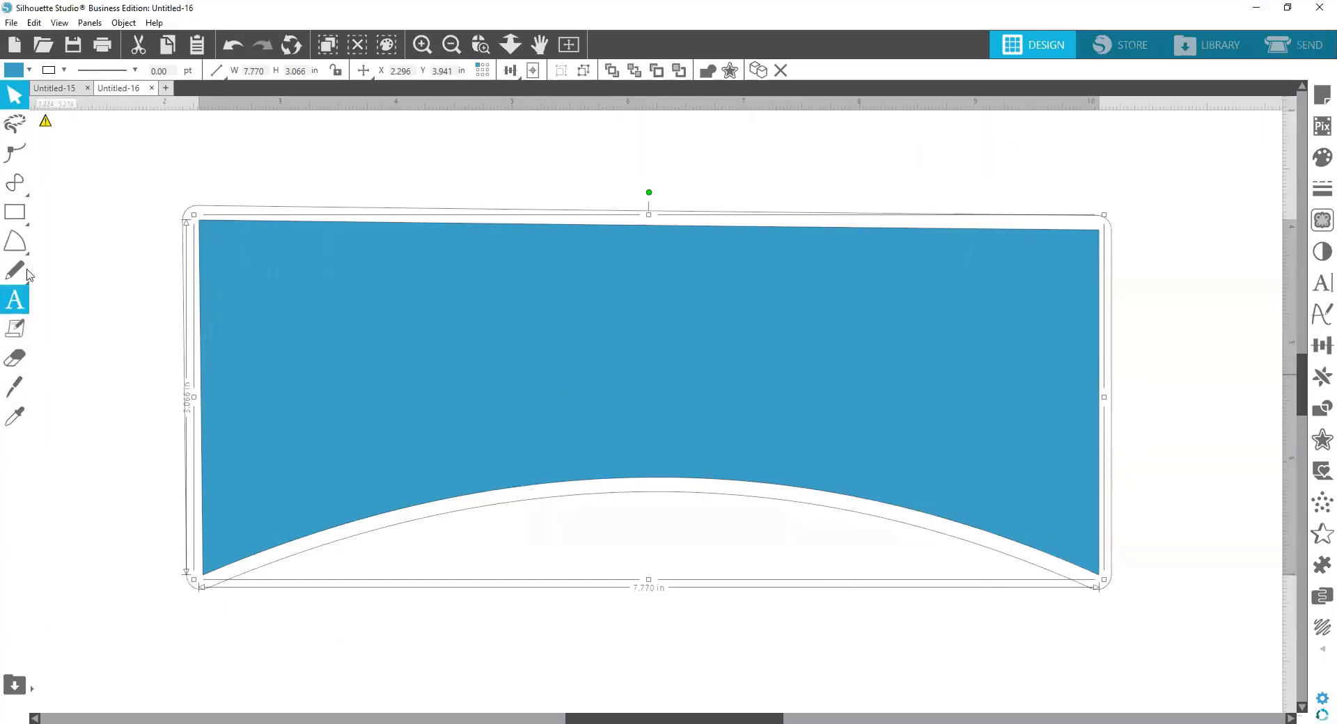
Add the text THANKS in 72 pt Impact above the blue shape.
left_click(17, 300)
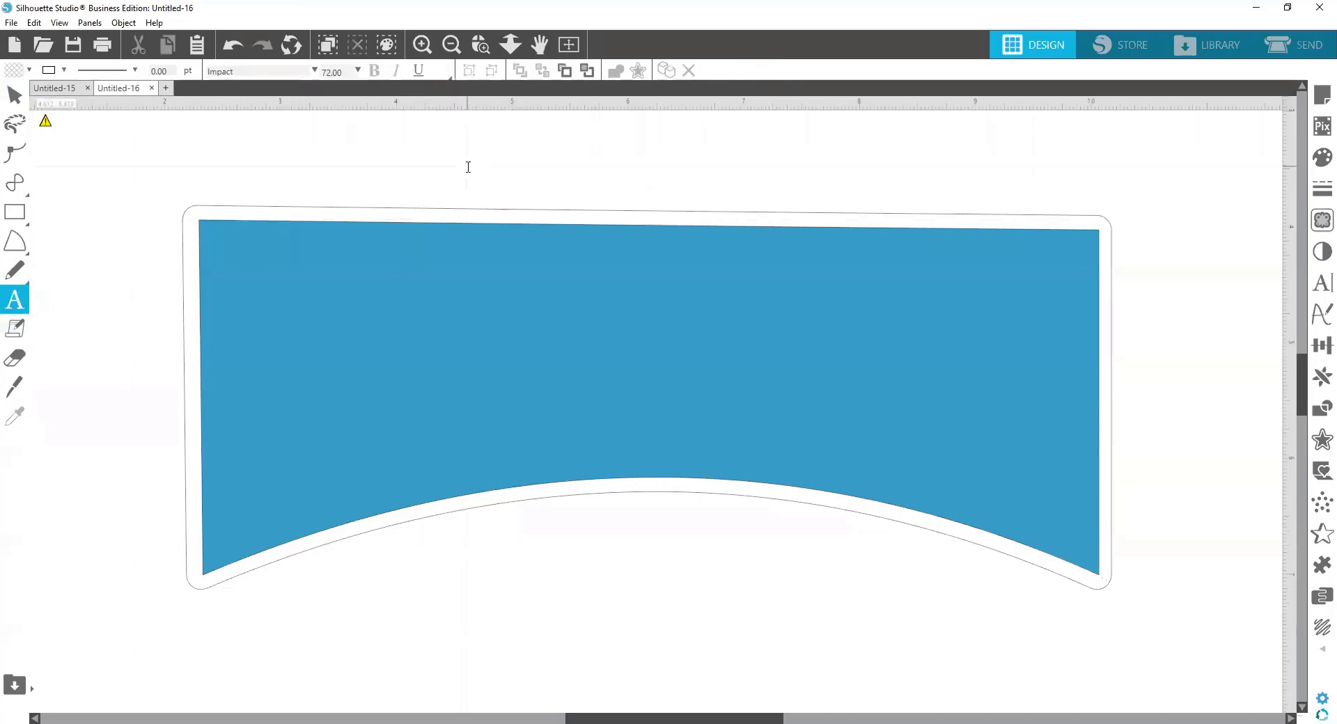
left_click(672, 165)
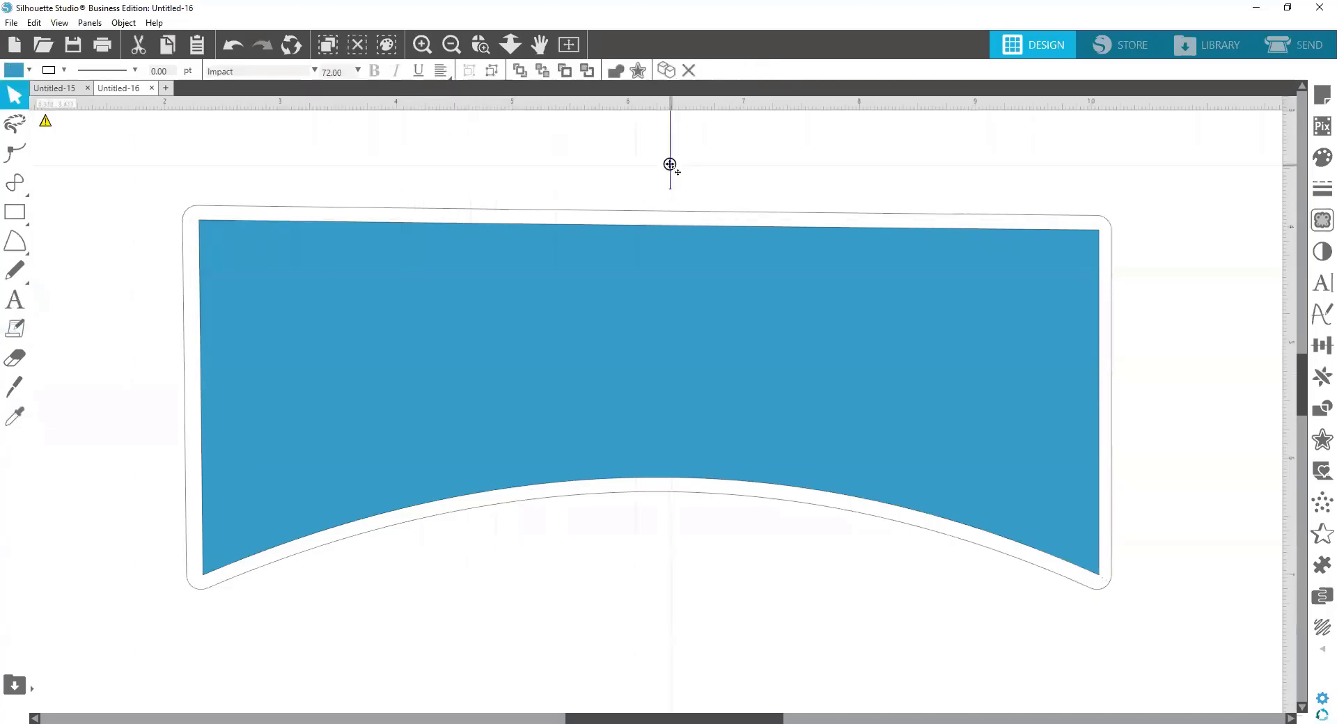
type("Tha")
key("BackSpace")
key("BackSpace")
key("BackSpace")
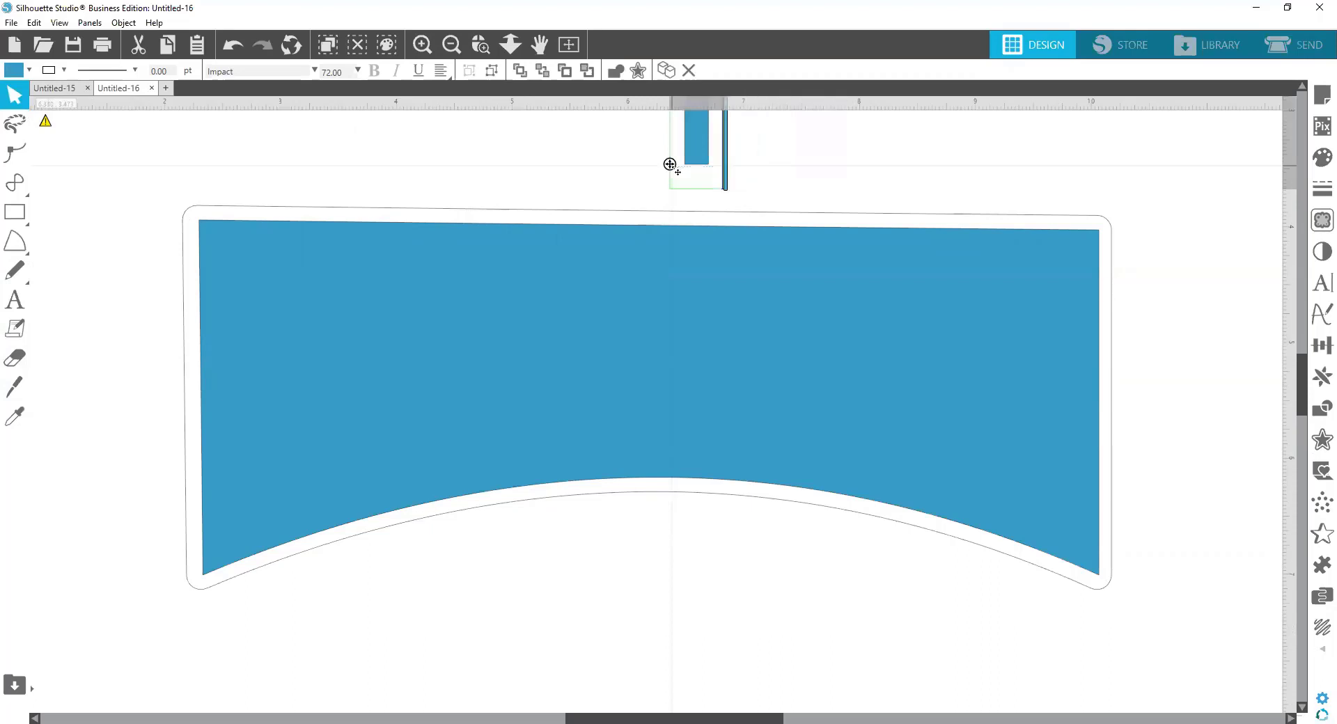
type("THANKS")
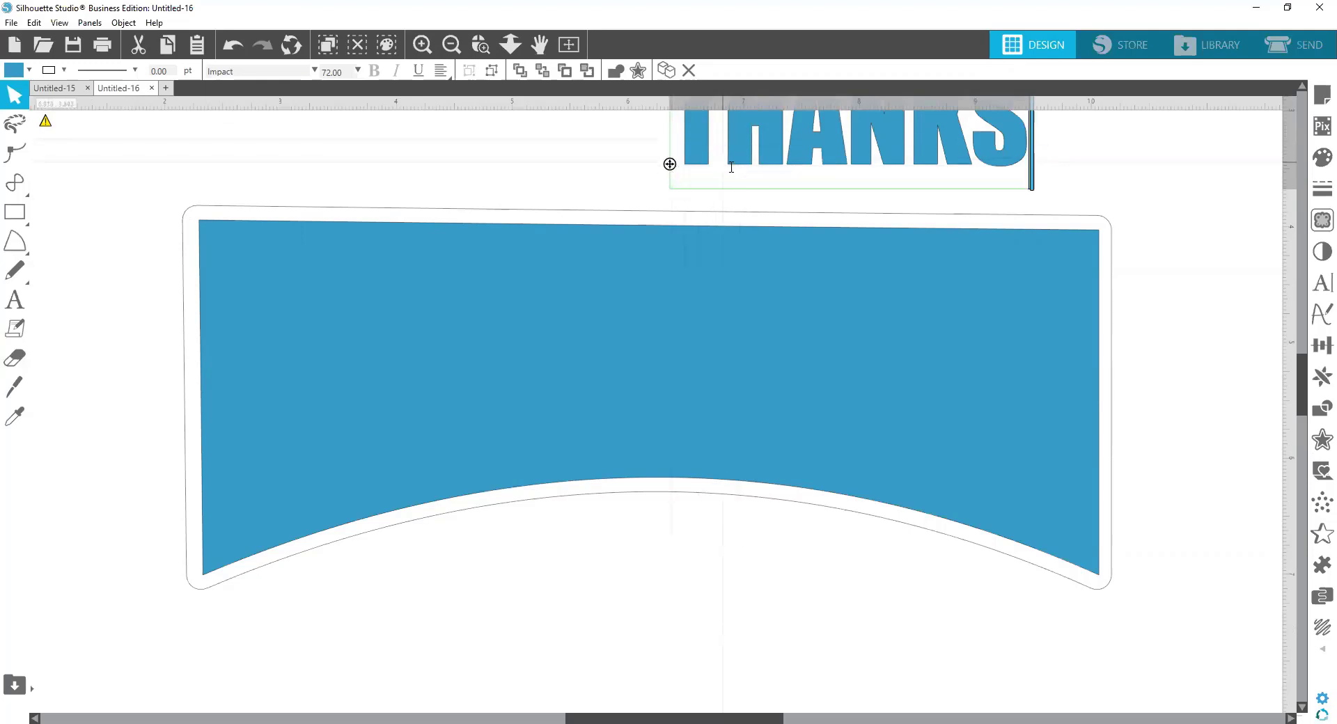
scroll(1081, 196, "up", 1)
scroll(1059, 168, "up", 1)
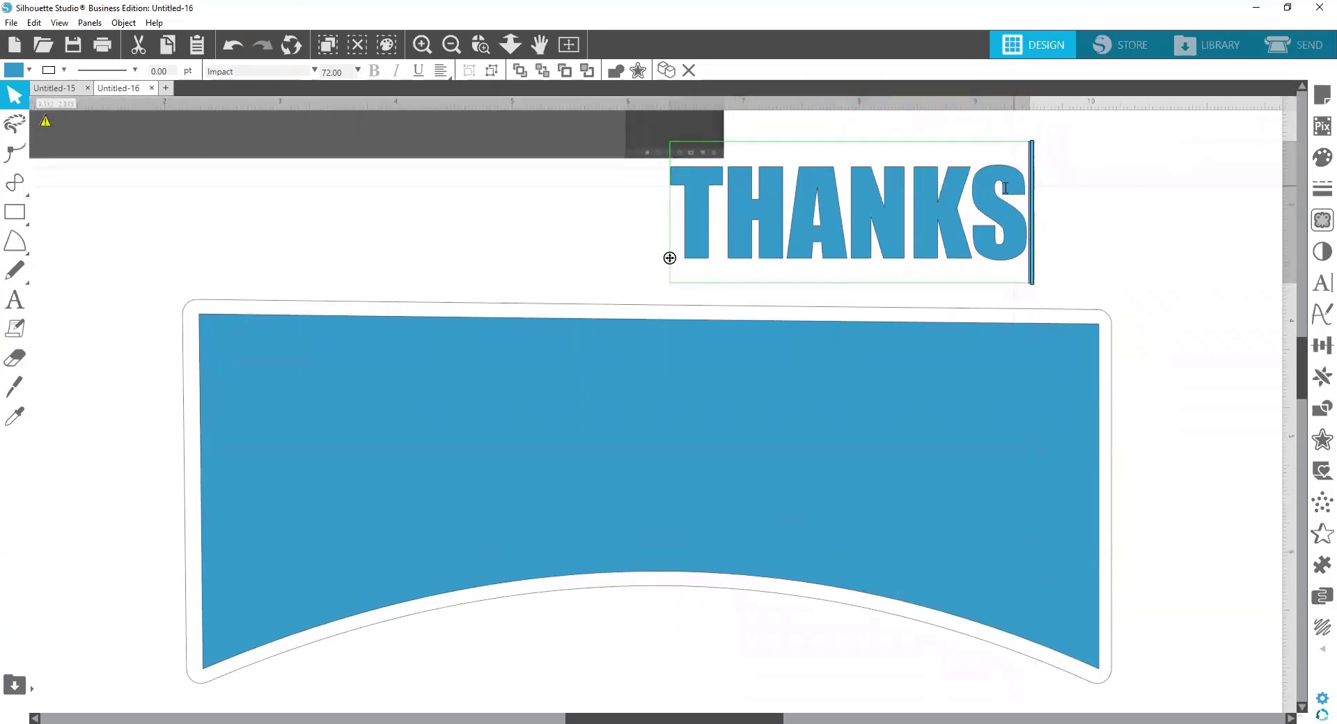
Move the THANKS text so it is centred just above the blue shape and convert it to a path.
left_click(997, 183)
left_click(1099, 186)
left_click_drag(989, 220, 819, 236)
left_click(1050, 224)
left_click(984, 212)
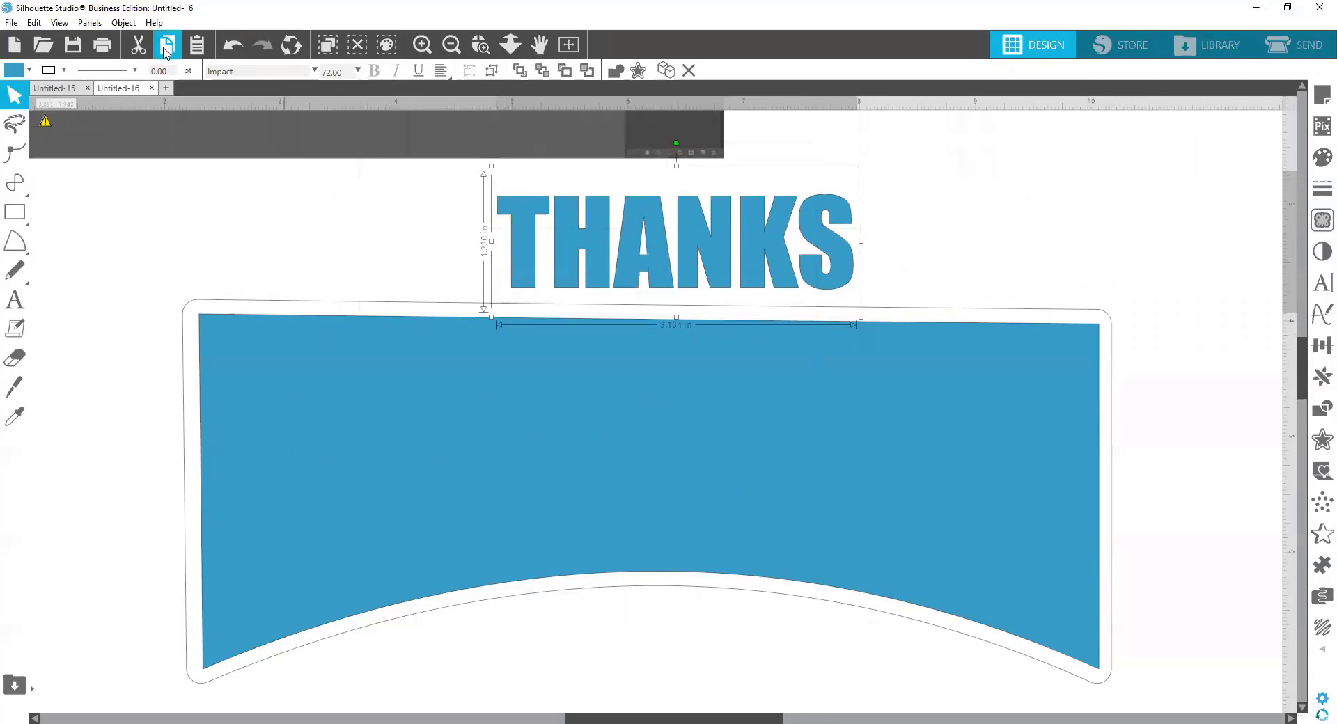
left_click(124, 23)
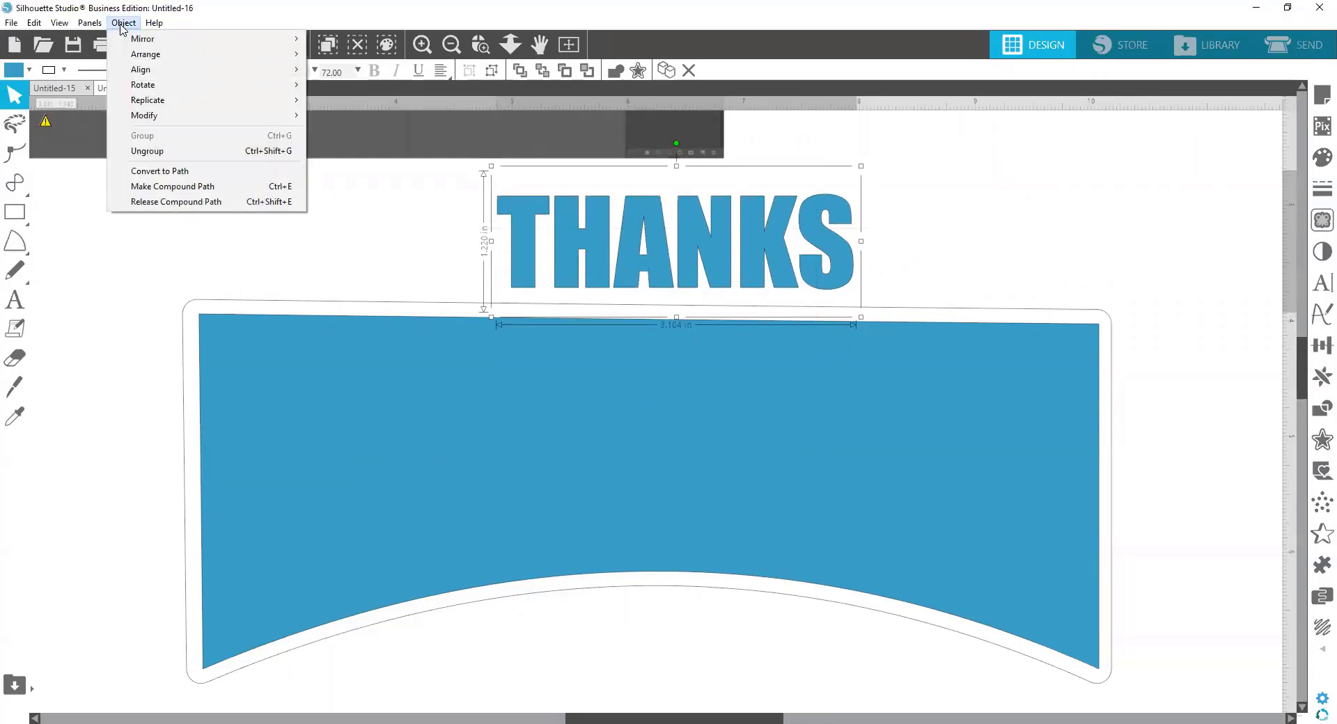
left_click(159, 171)
left_click(992, 284)
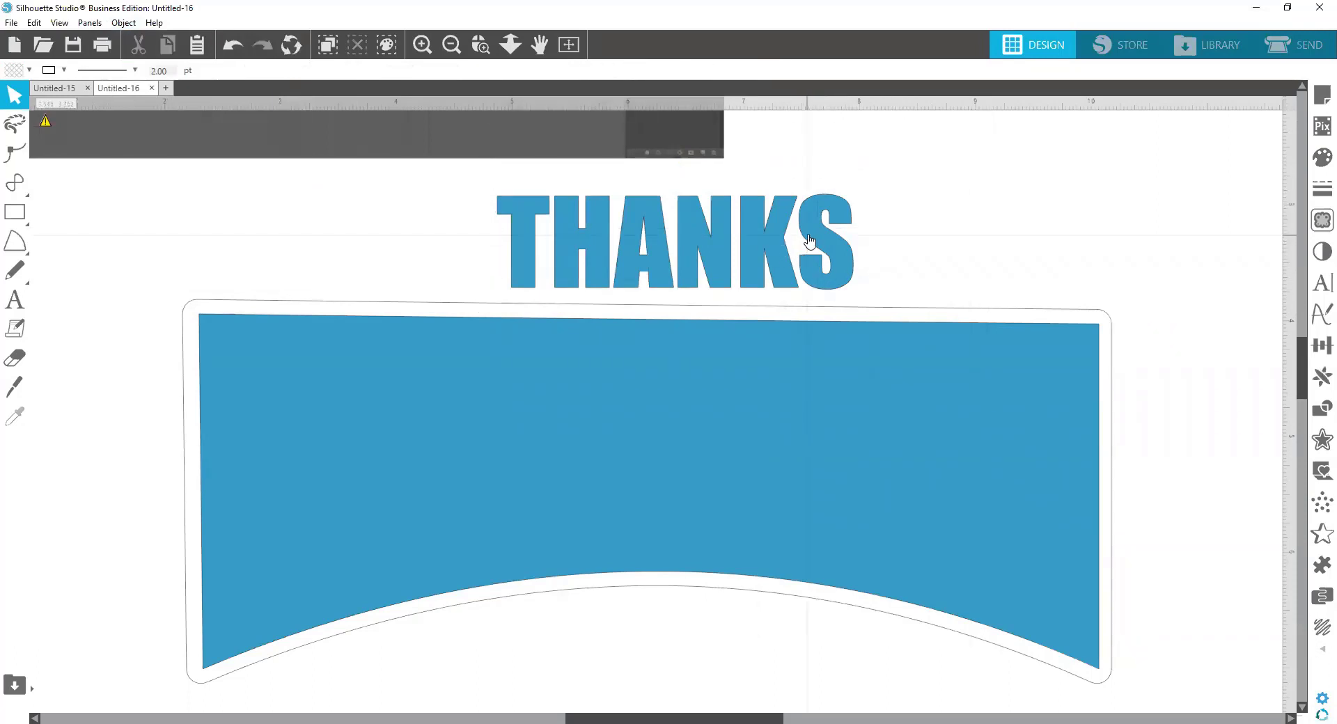
Place THANKS against the blue shape's upper edge and stretch it across the shape to about 7.72 in wide and 1.10 in high.
left_click_drag(824, 236, 525, 361)
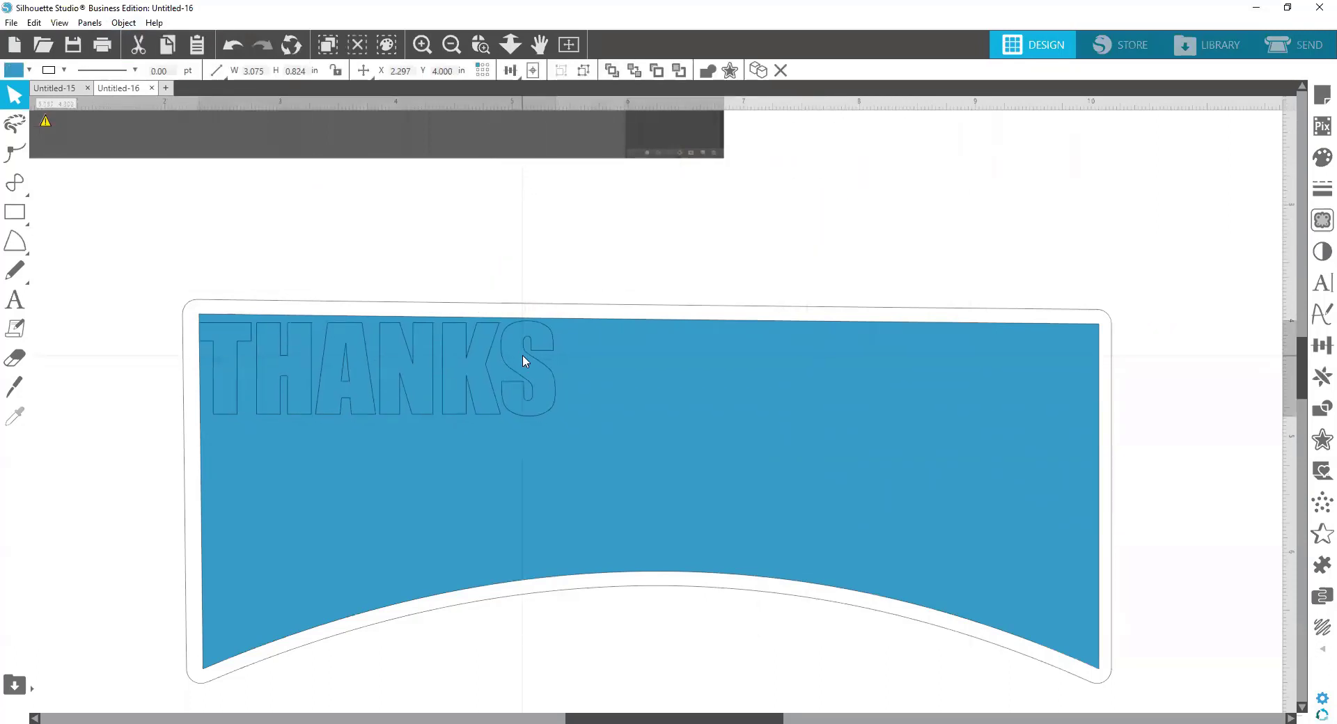
left_click(545, 387)
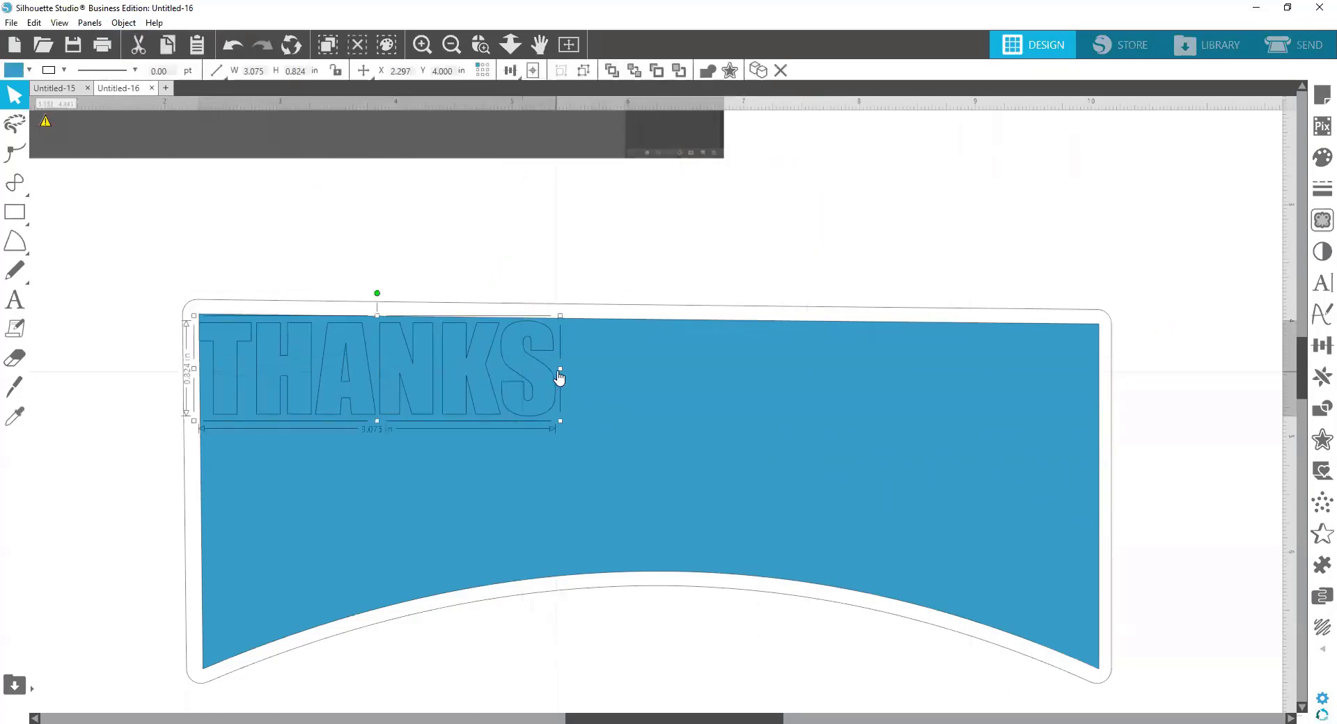
left_click_drag(562, 366, 1088, 558)
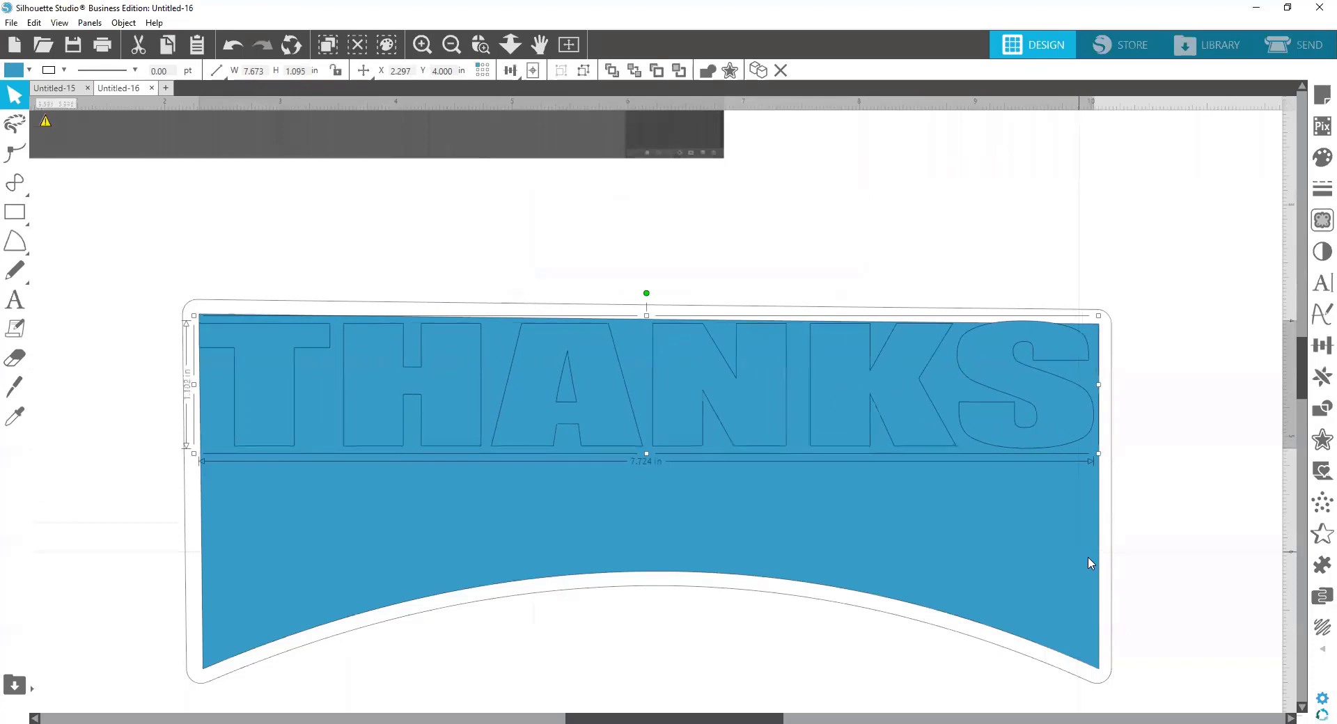
mouse_move(725, 398)
left_mouse_down()
mouse_move(726, 421)
mouse_move(724, 388)
left_mouse_up()
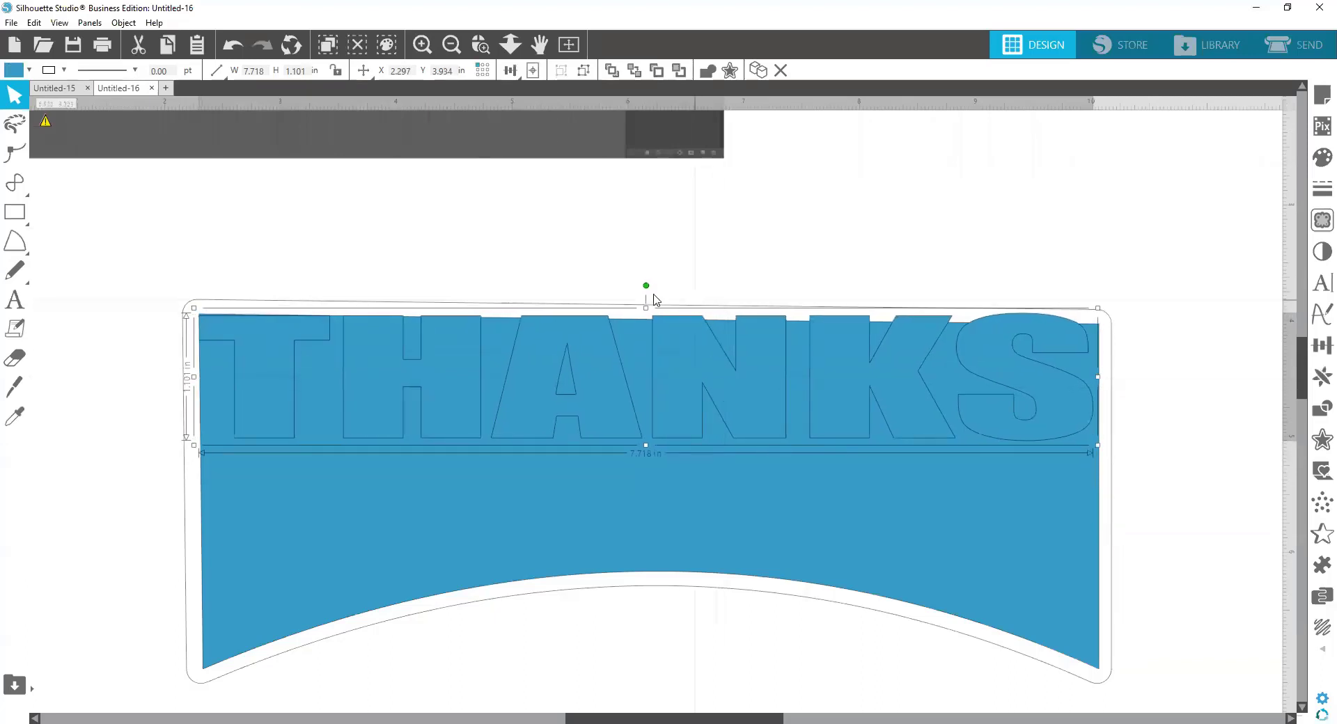
Nudge the THANKS lettering slightly down and to the left so it lines up with the blue shape's upper edge.
scroll(603, 316, "up", 3)
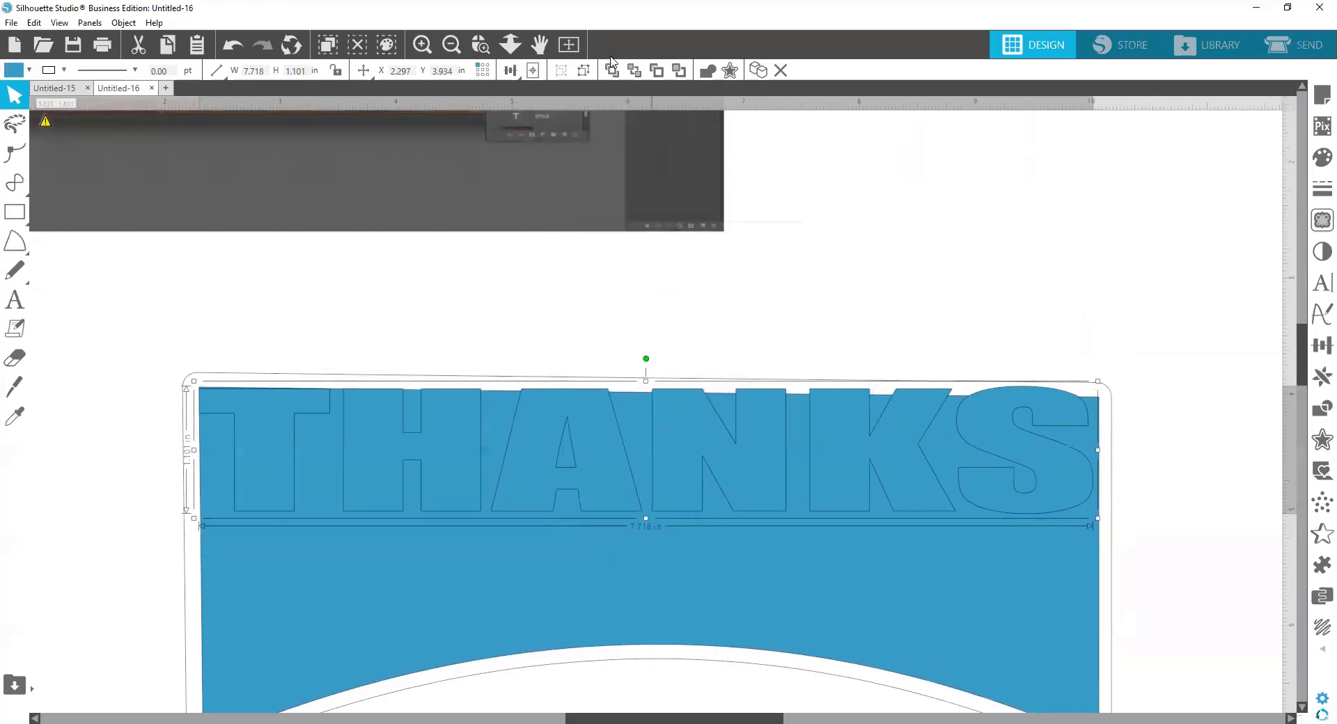
left_click(451, 45)
left_click(452, 46)
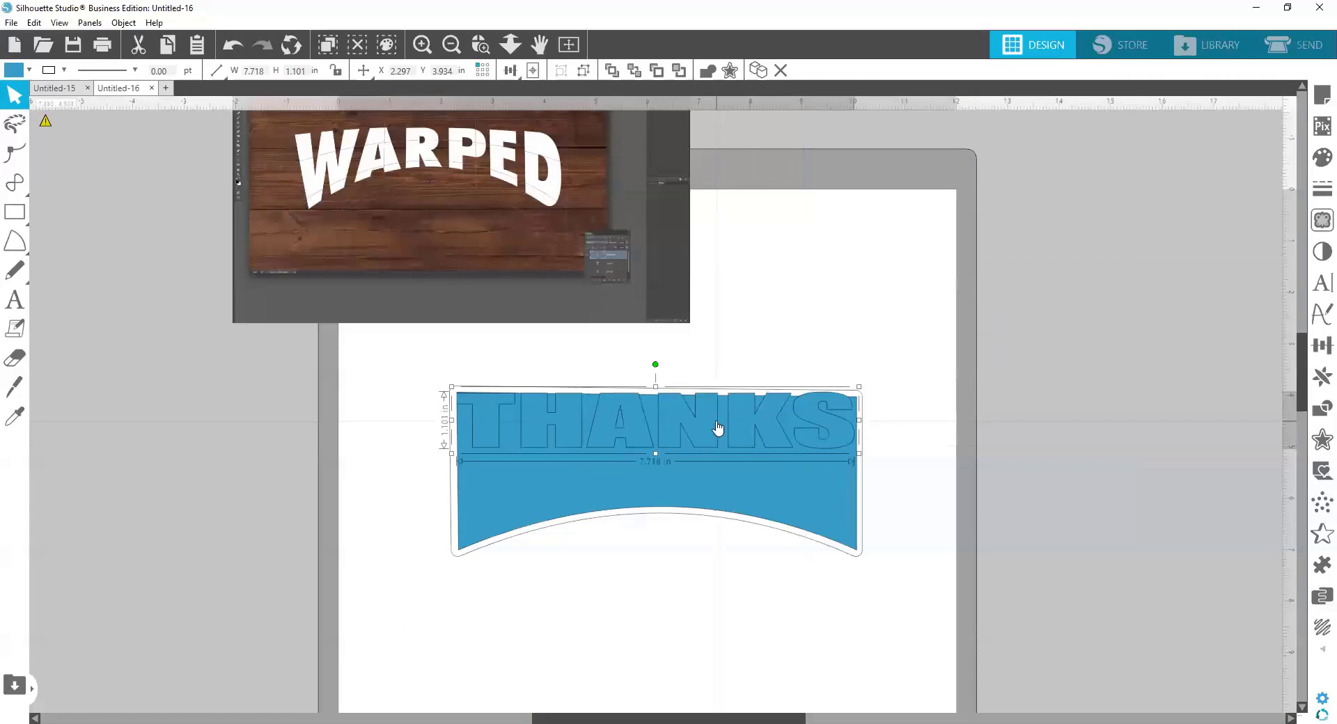
key("Down")
key("Down")
key("Left")
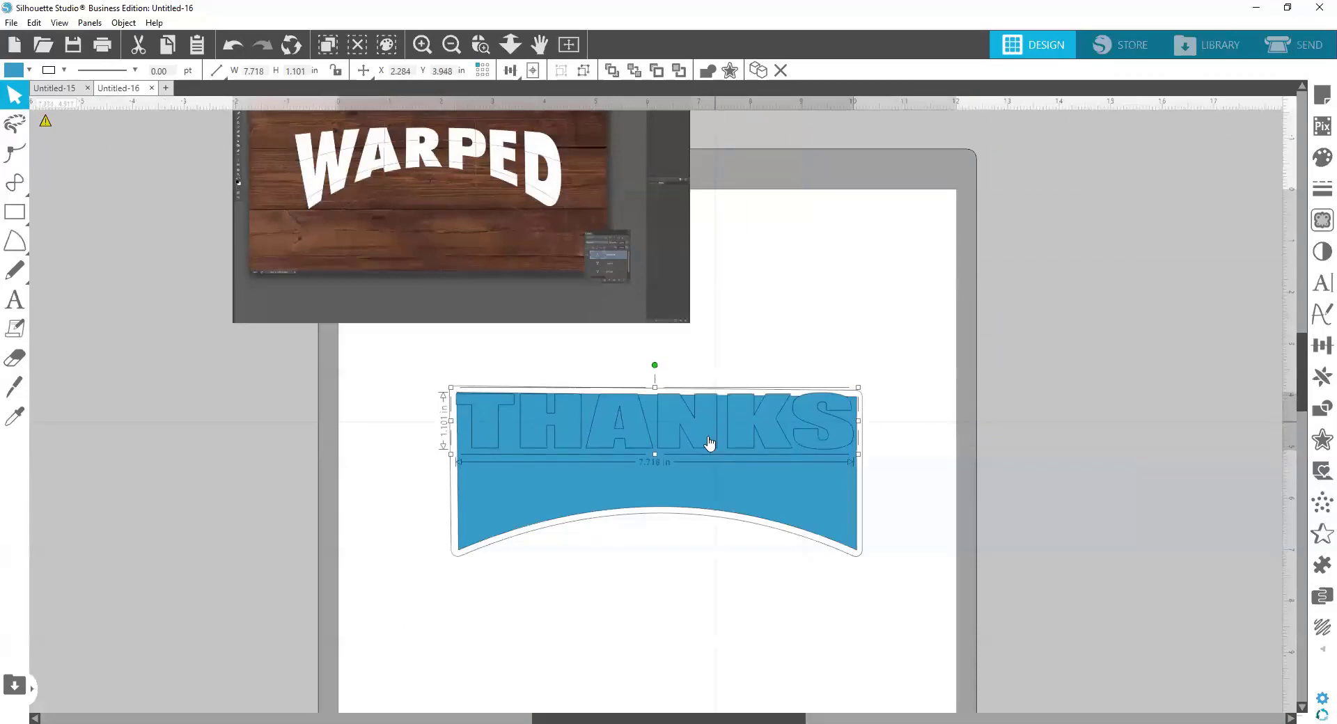
left_click(543, 589)
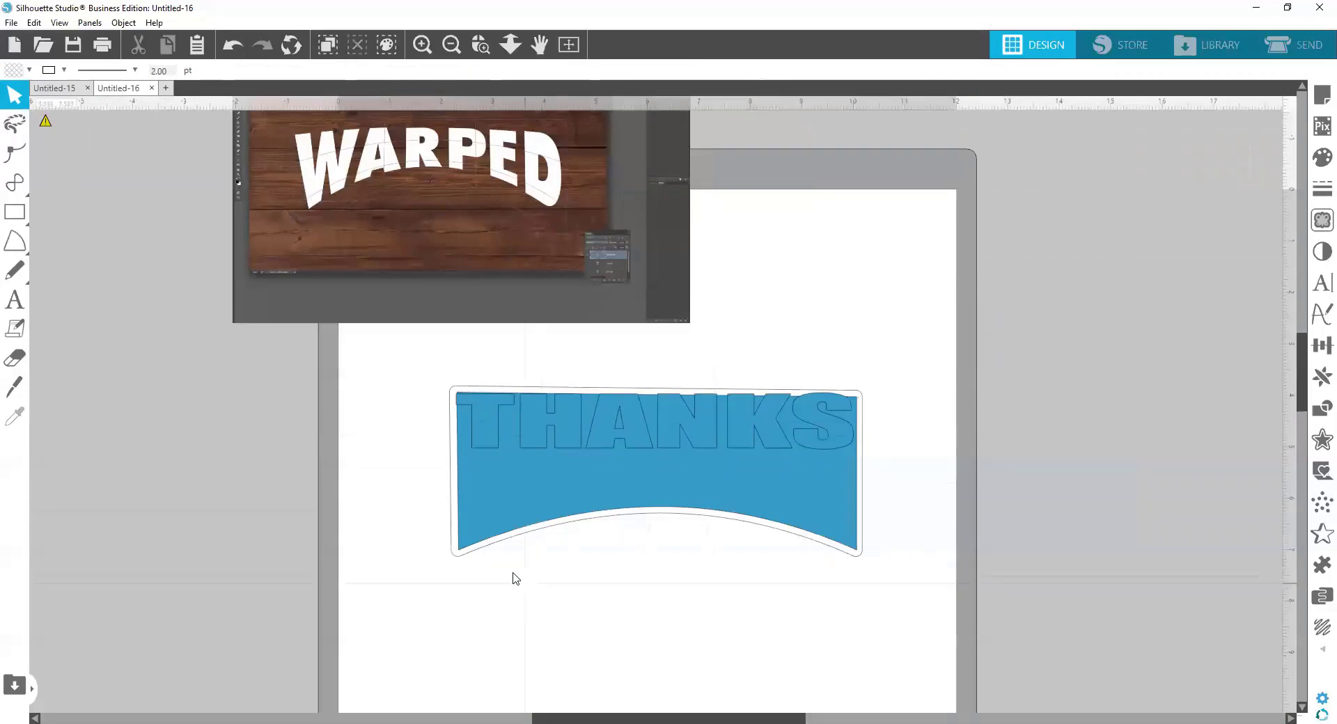
Ungroup the THANKS lettering into separate letters and deselect it.
left_click(498, 430)
right_click(497, 423)
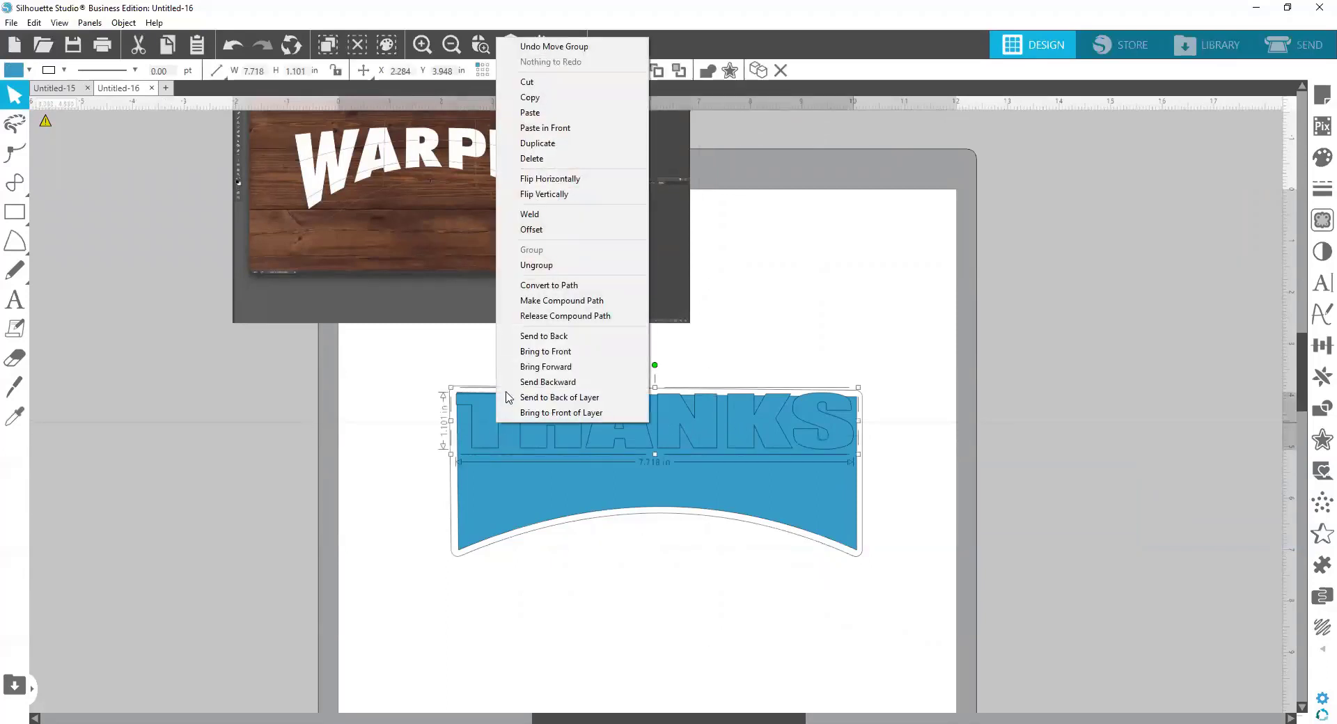
left_click(557, 266)
left_click(600, 571)
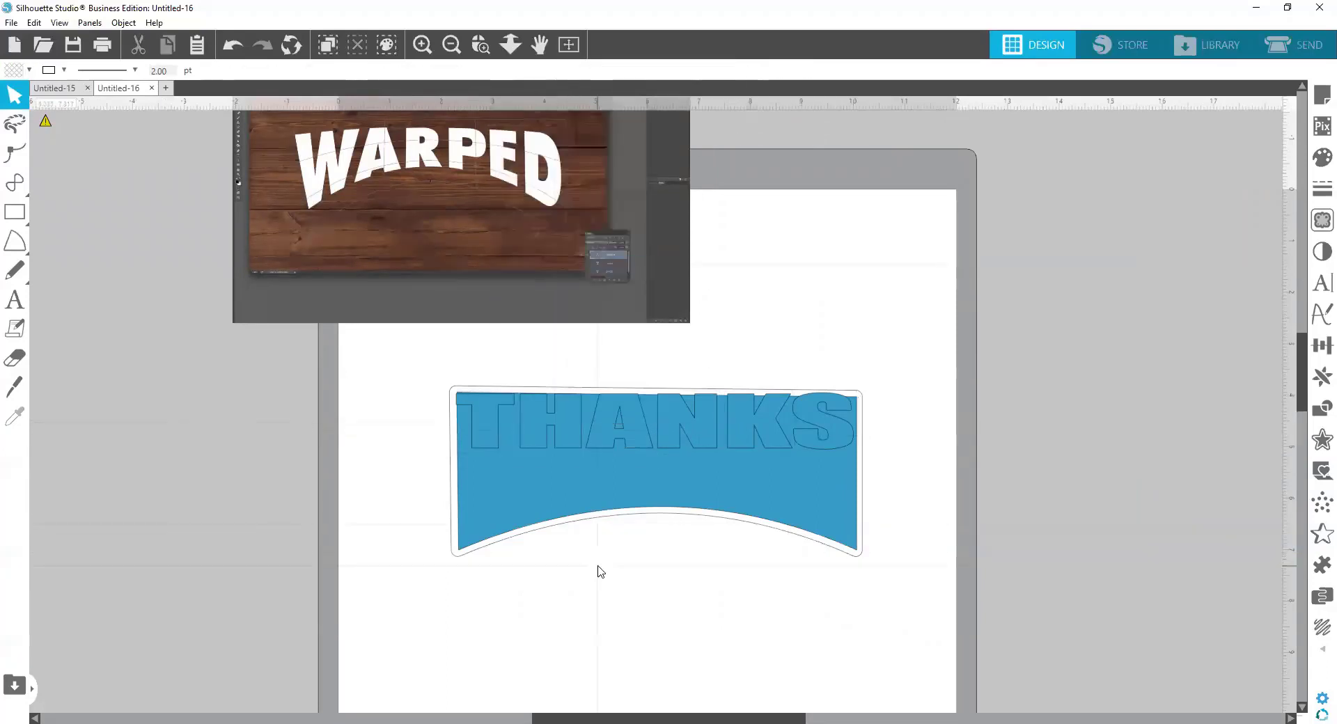
Stretch the letter T downward to about 2.87 in high so it reaches the template's arched lower edge.
left_click(492, 450)
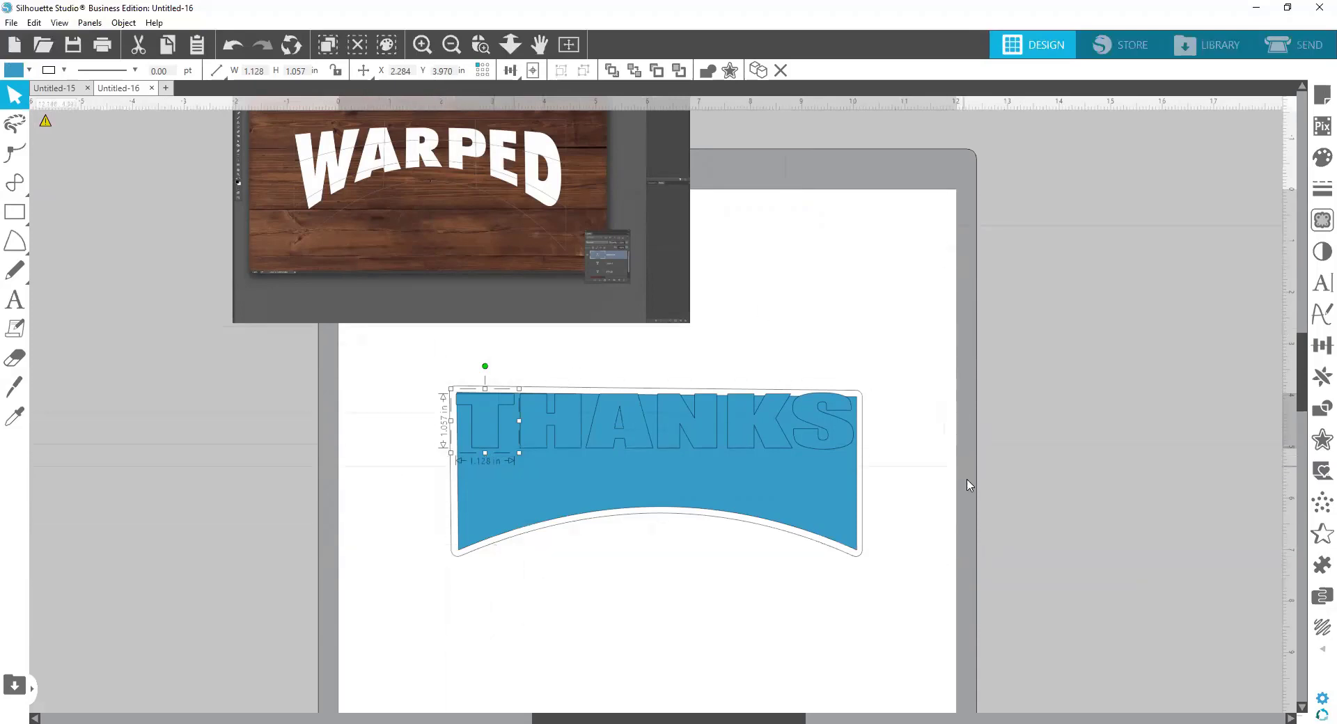
left_click_drag(865, 564, 390, 307)
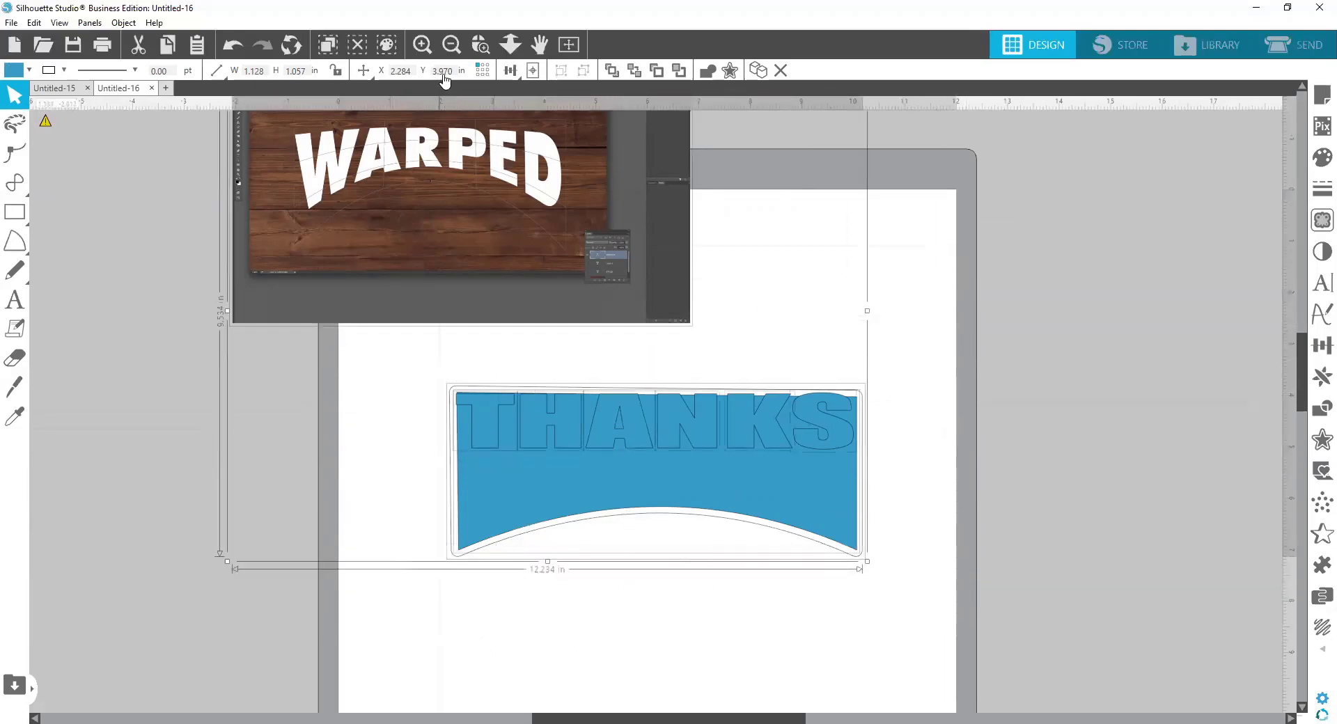
left_click(451, 48)
left_click(1021, 534)
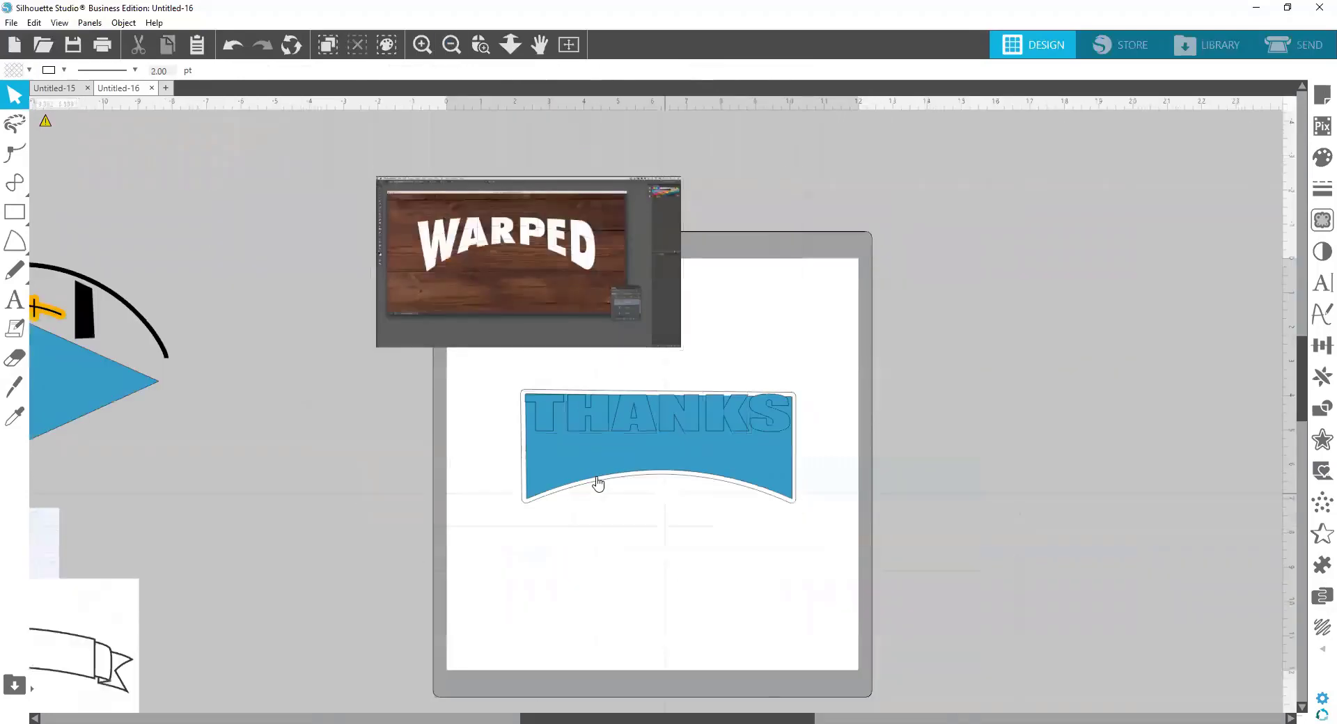
left_click(554, 432)
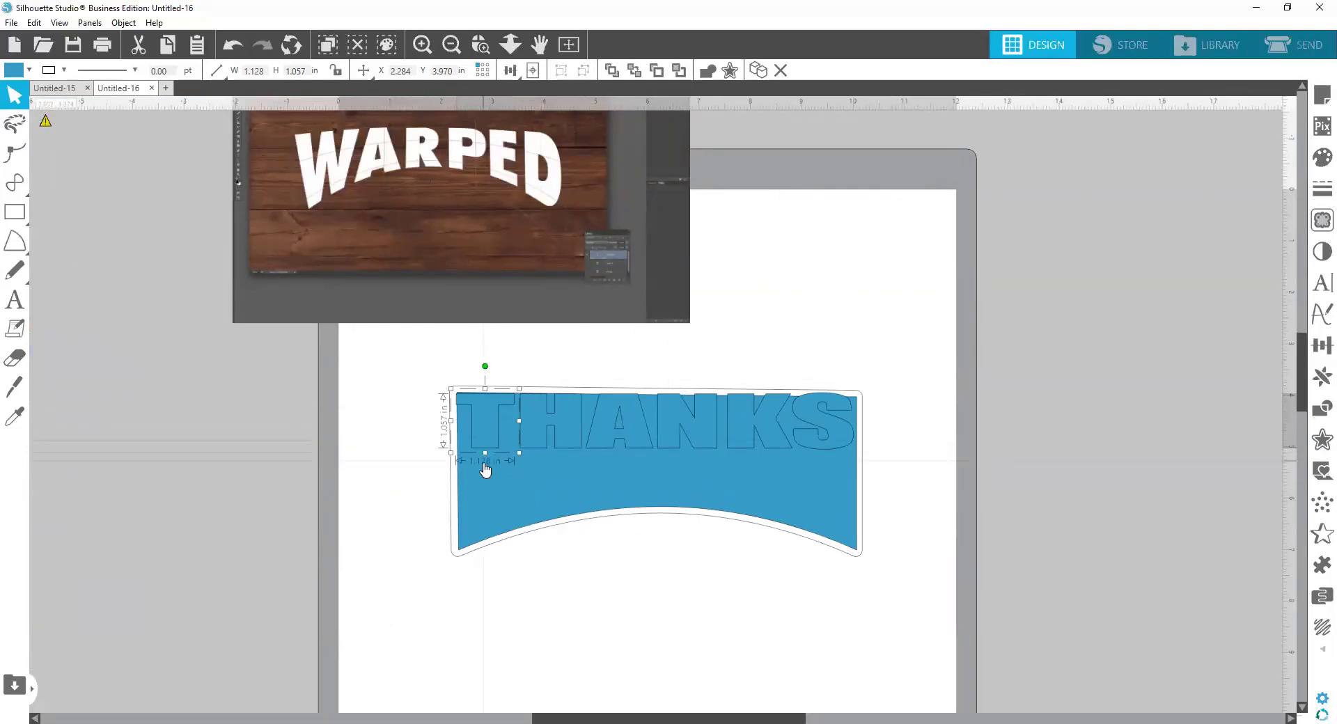
left_click_drag(485, 453, 486, 553)
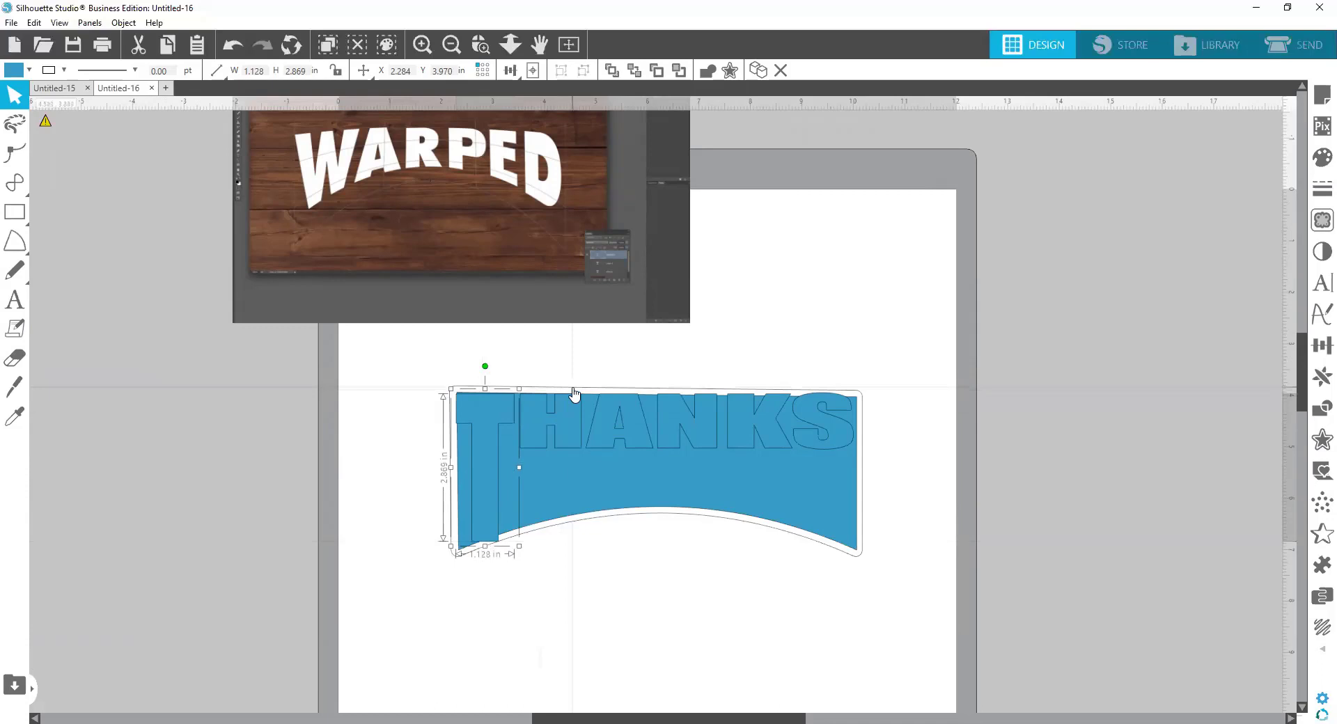
Move the spare blue template and the rounded offset outline off the page, leaving one template beneath the letters.
left_click(573, 470)
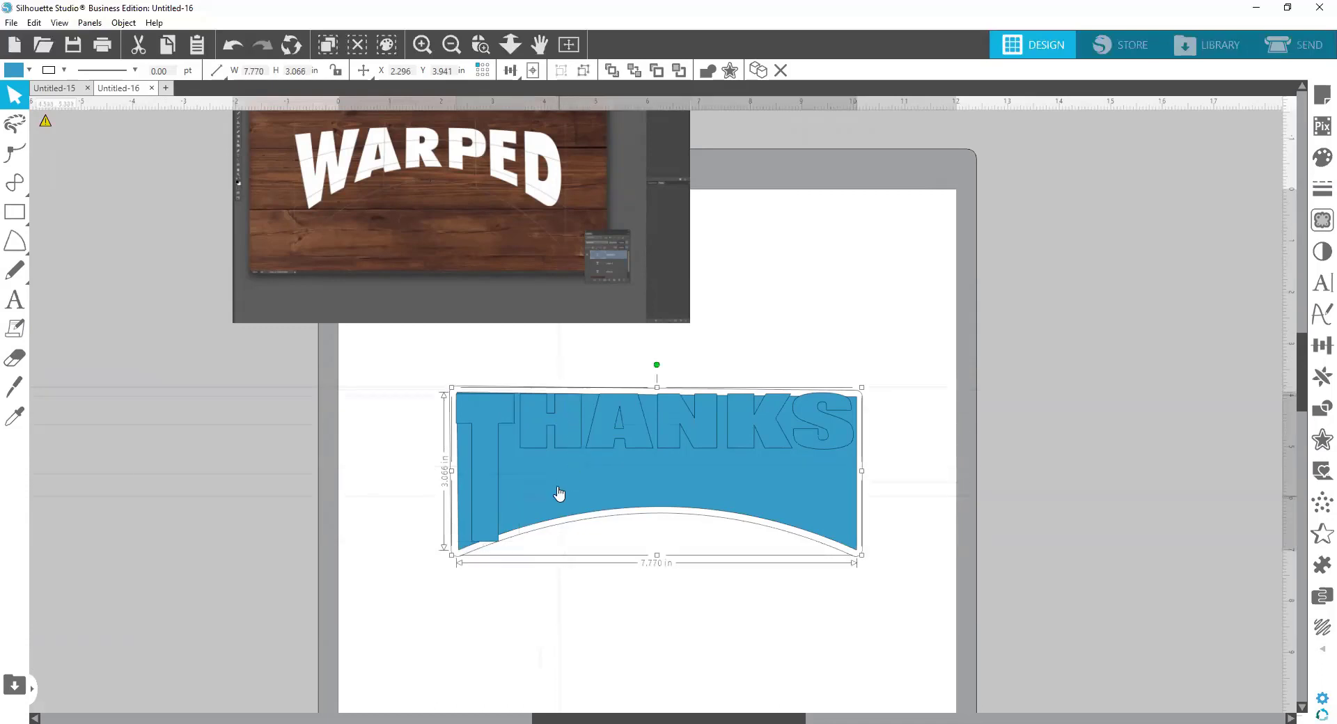
left_click_drag(558, 493, 14, 446)
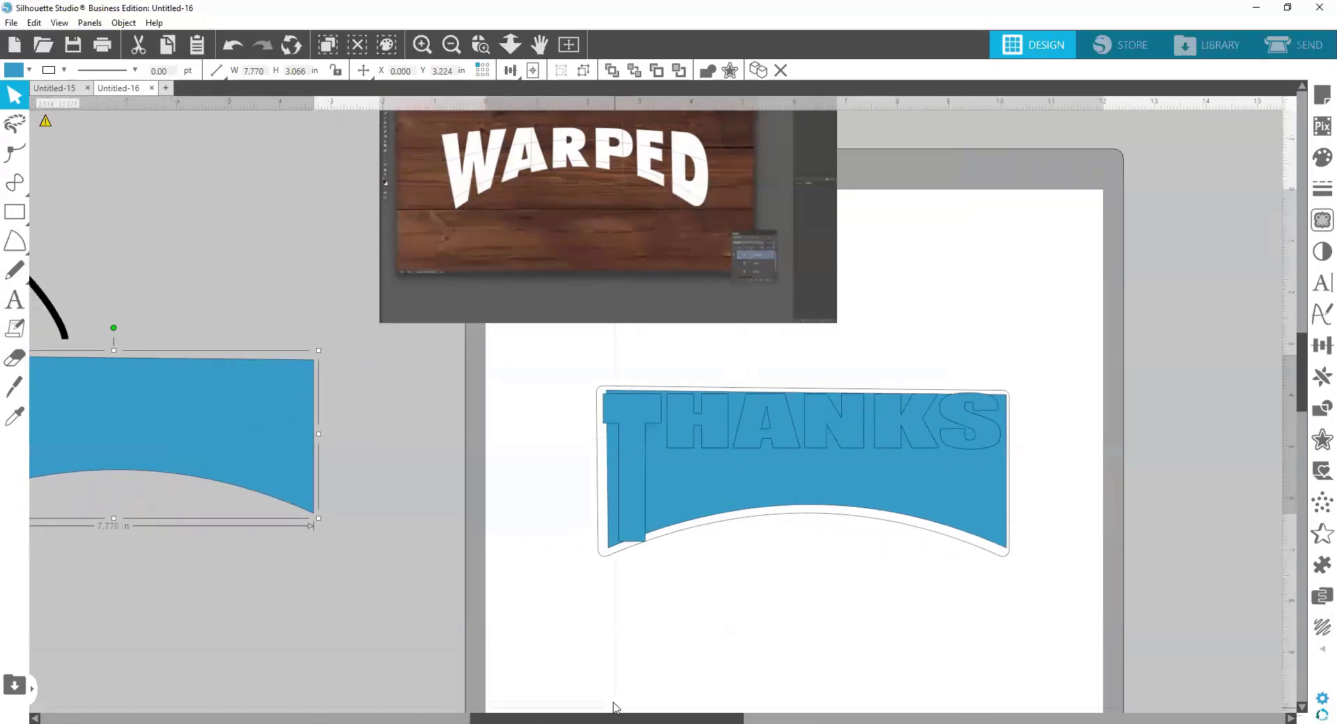
left_click_drag(607, 718, 703, 717)
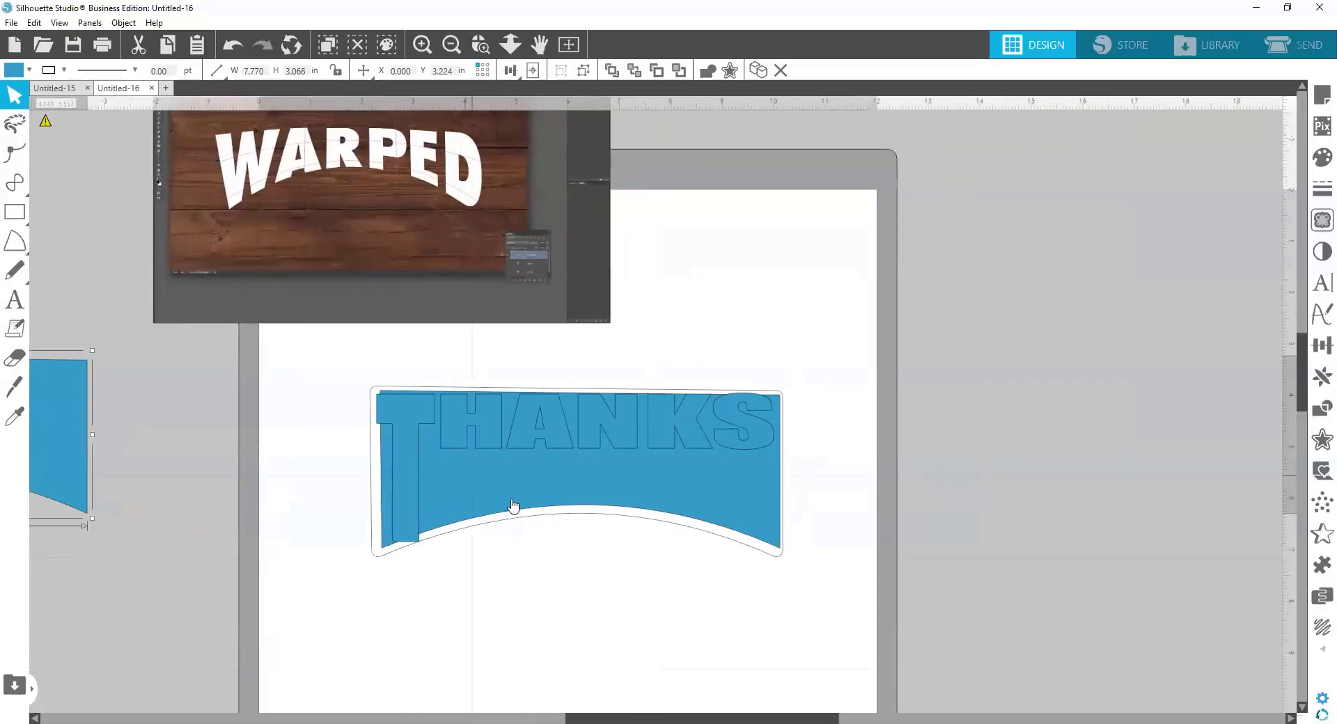
left_click_drag(376, 394, 34, 557)
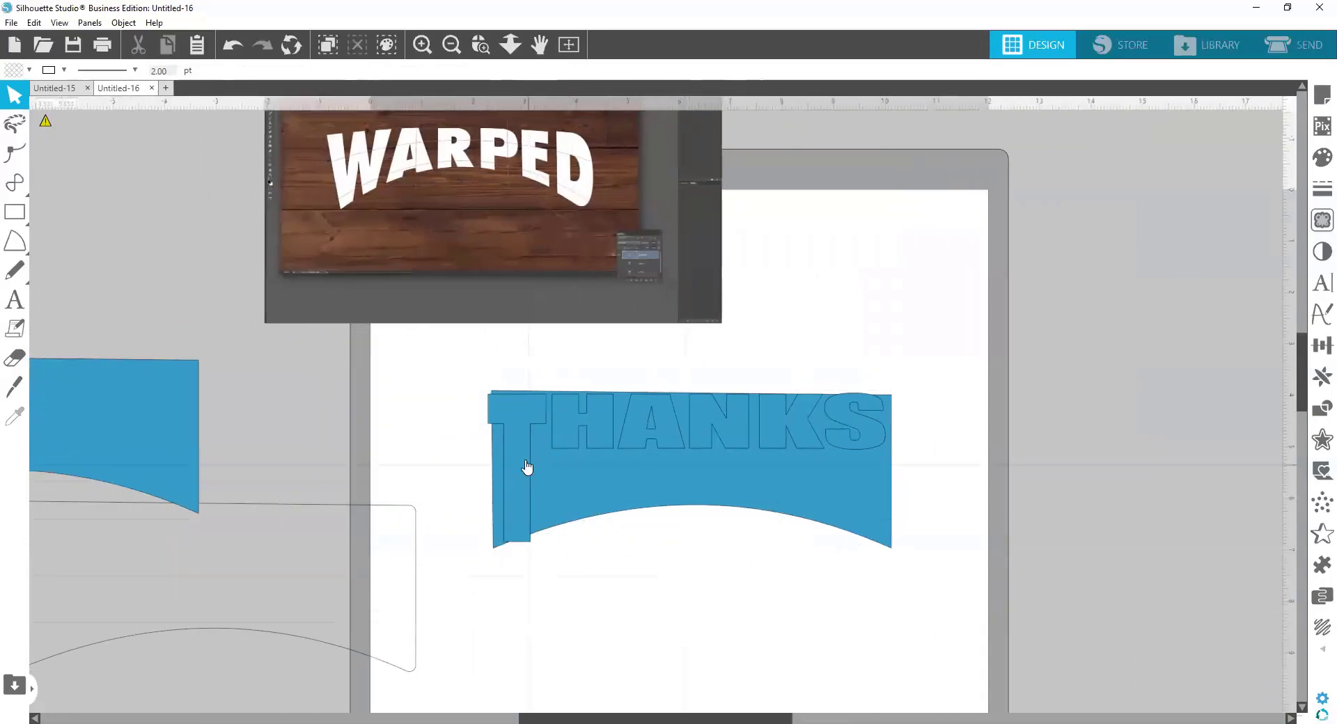
Align the T with the template's upper-left corner and stretch it to about 3.02 in high, past the arched edge.
left_click_drag(526, 458, 528, 452)
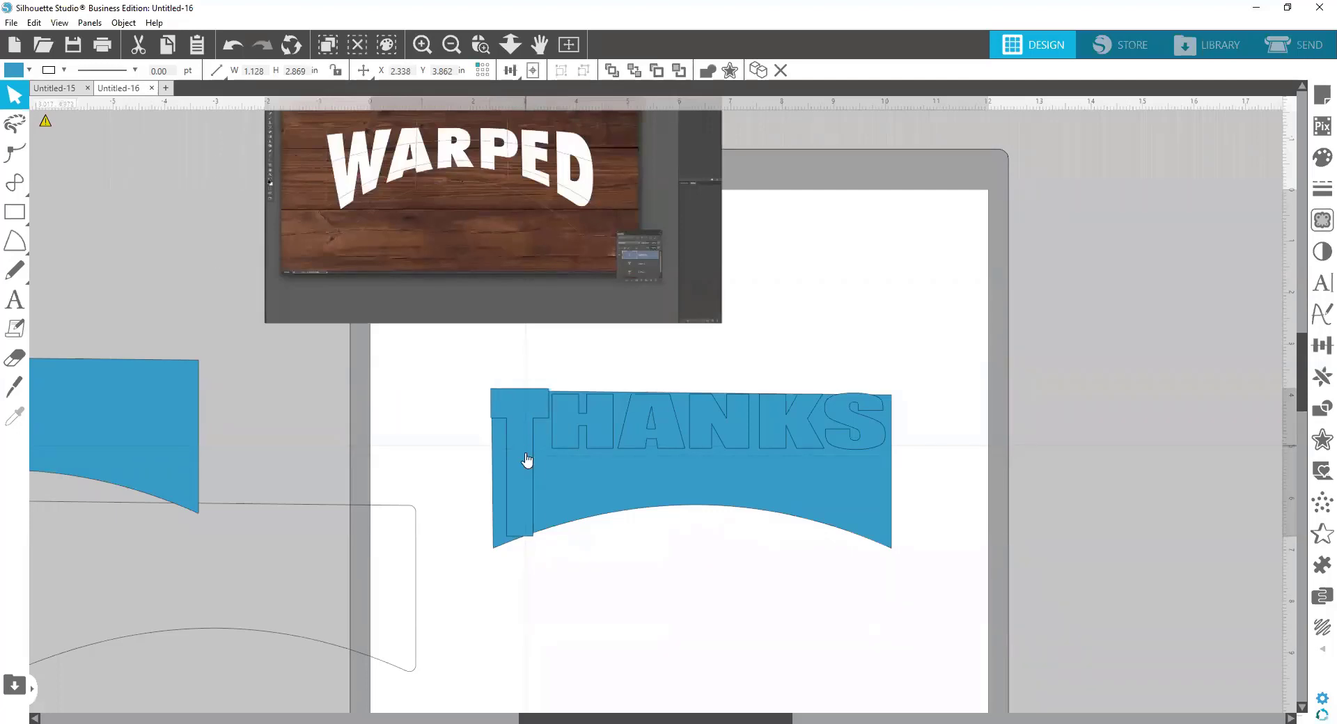
left_click(528, 506)
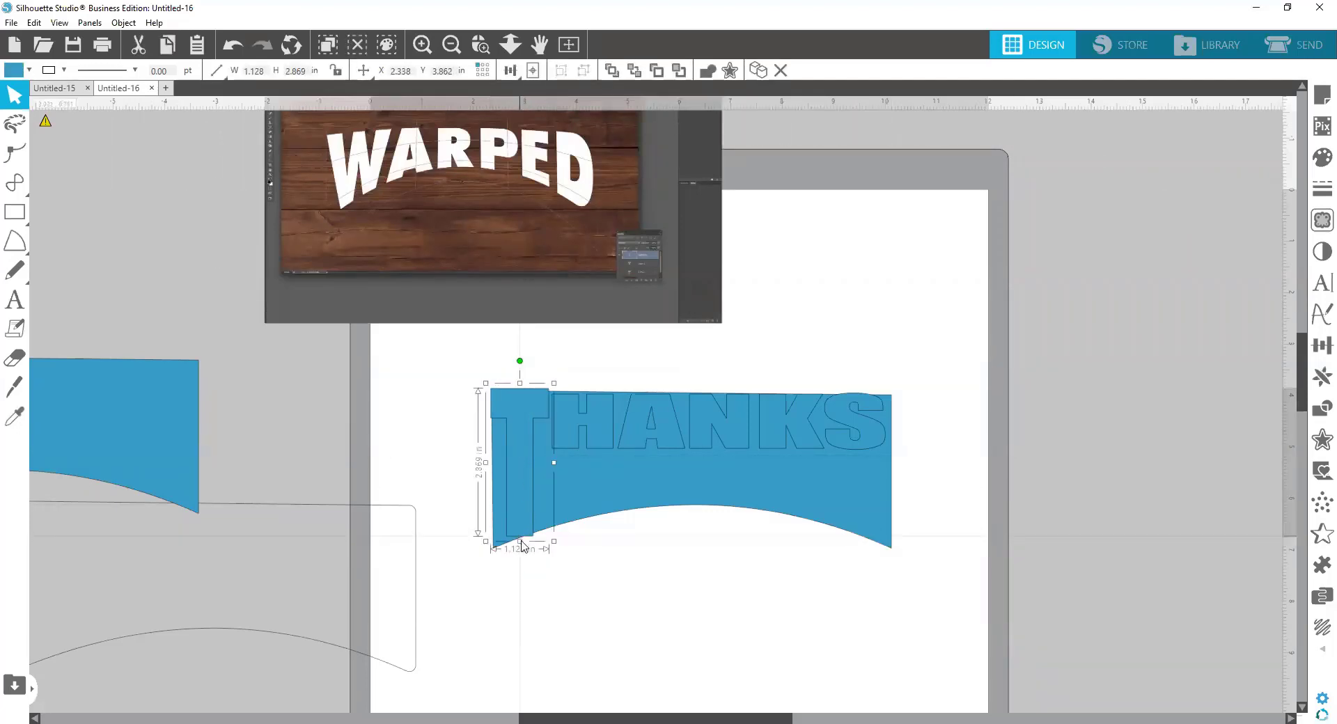
left_click_drag(521, 542, 518, 549)
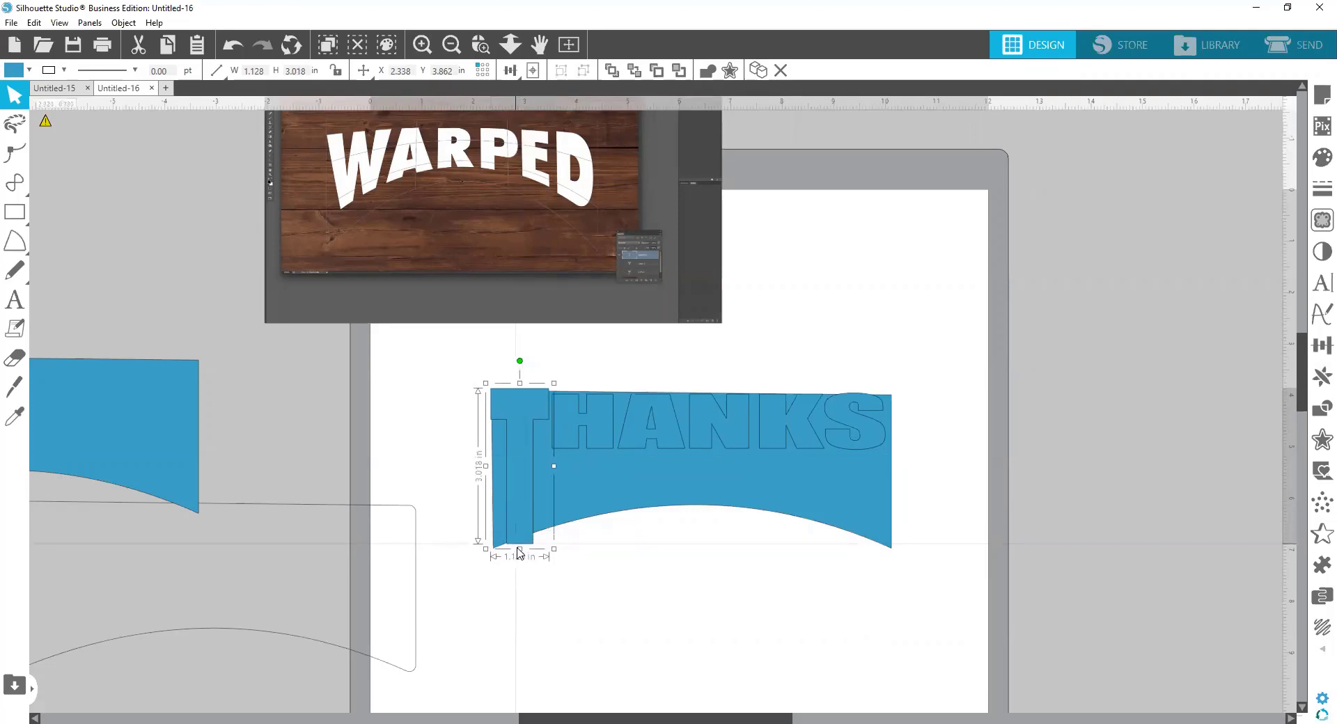
left_click(651, 587)
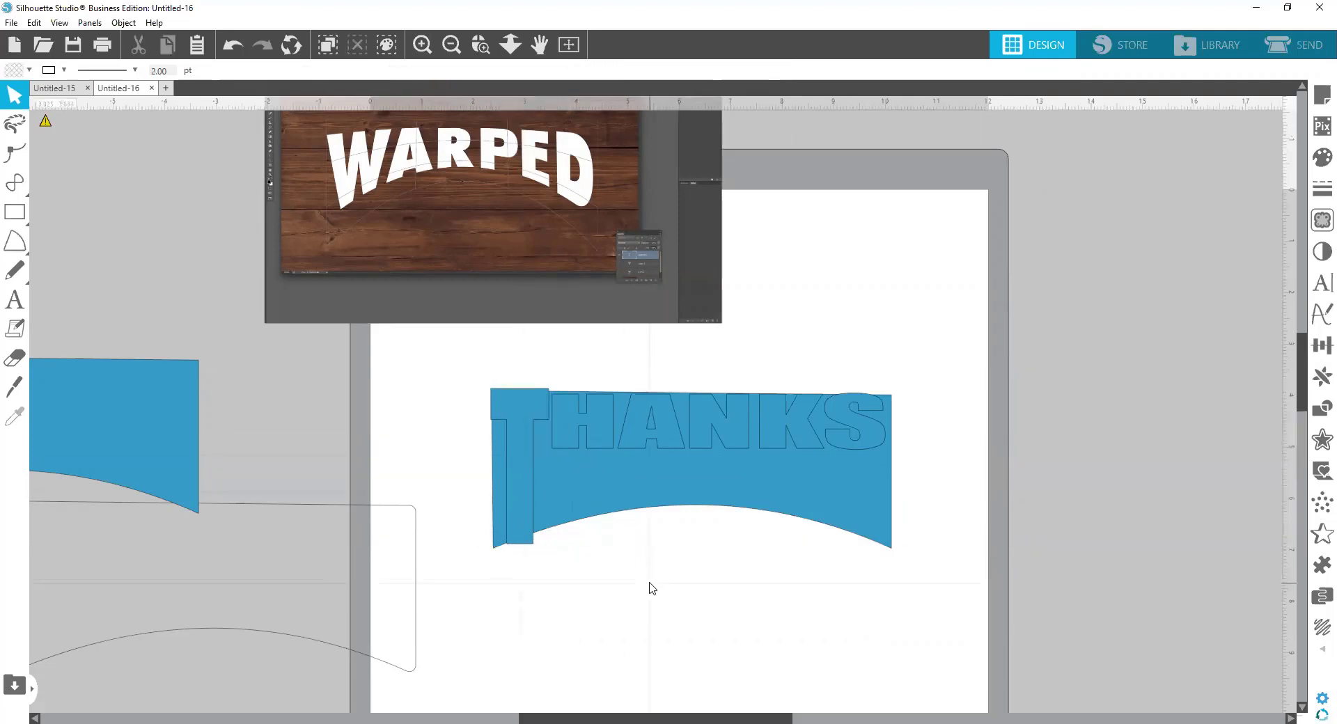
Fill the template beneath the letters with green and deselect it.
left_click(596, 491)
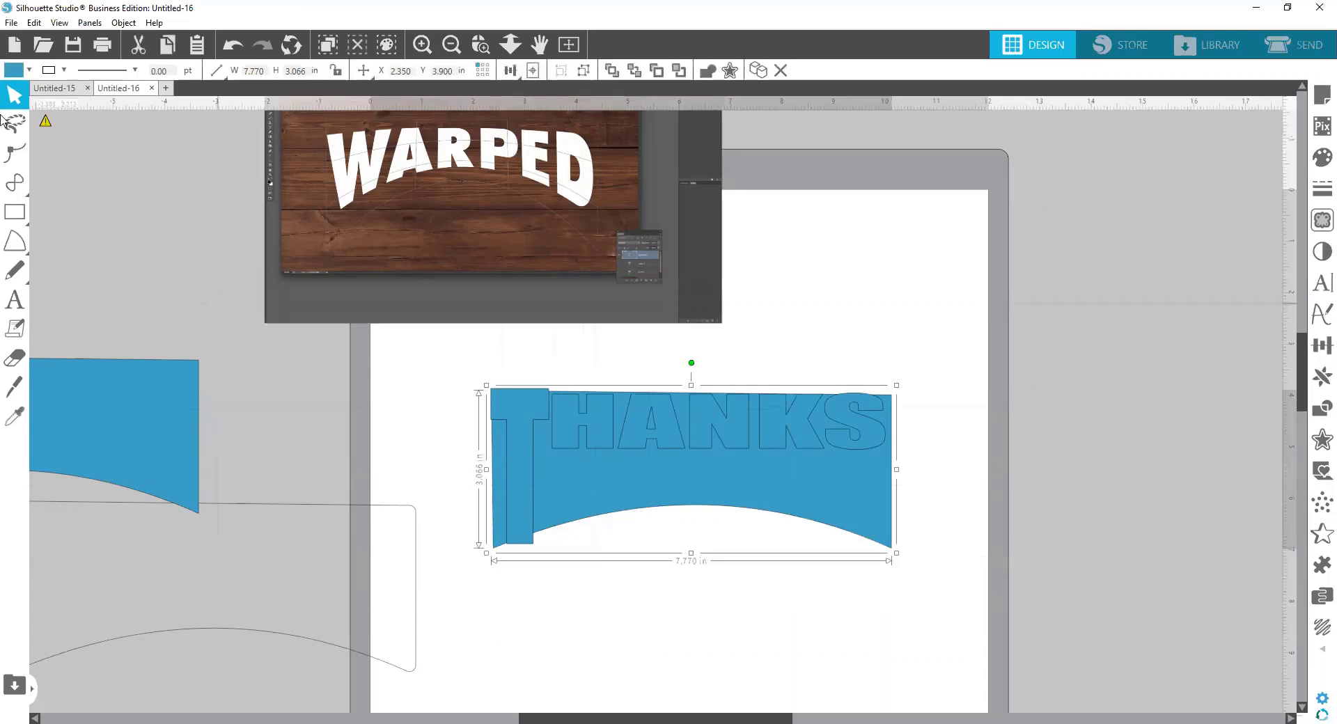
left_click(19, 71)
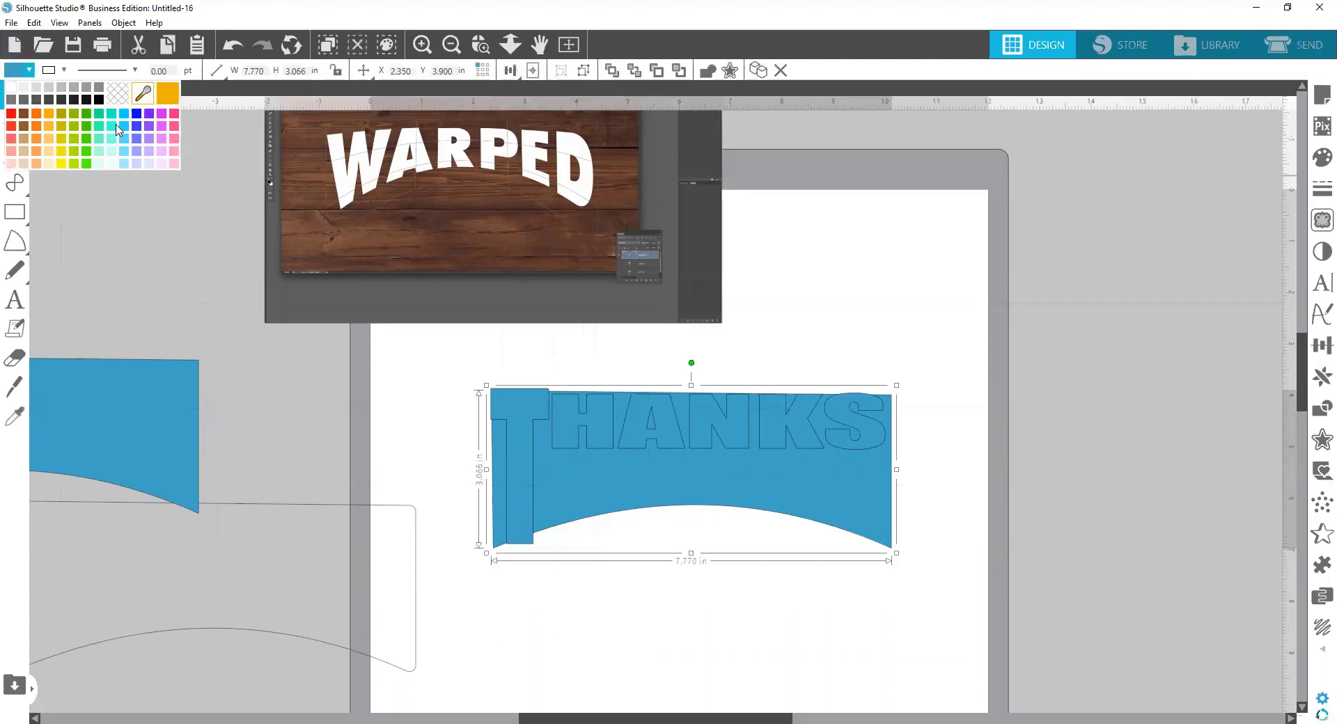
left_click(86, 145)
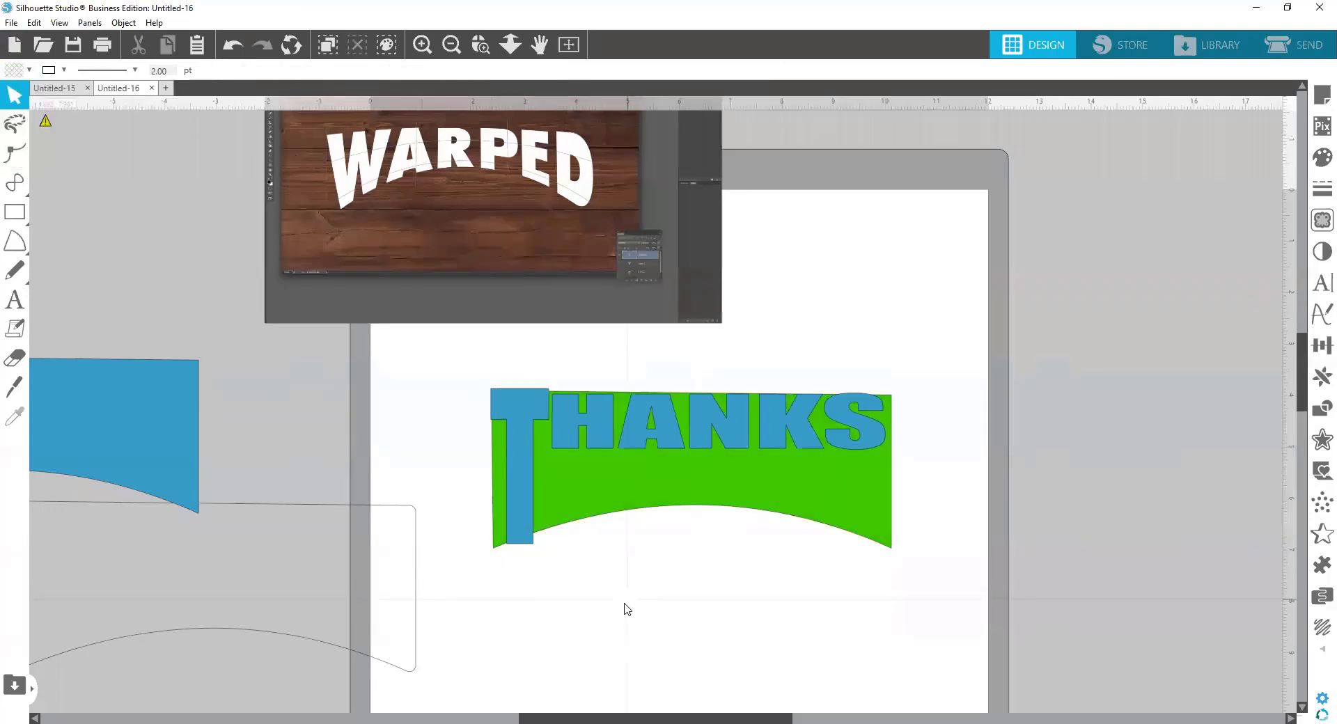
Nudge the H up slightly and stretch the H and A down past the arched edge, the A to about 2.32 in high.
left_click(597, 432)
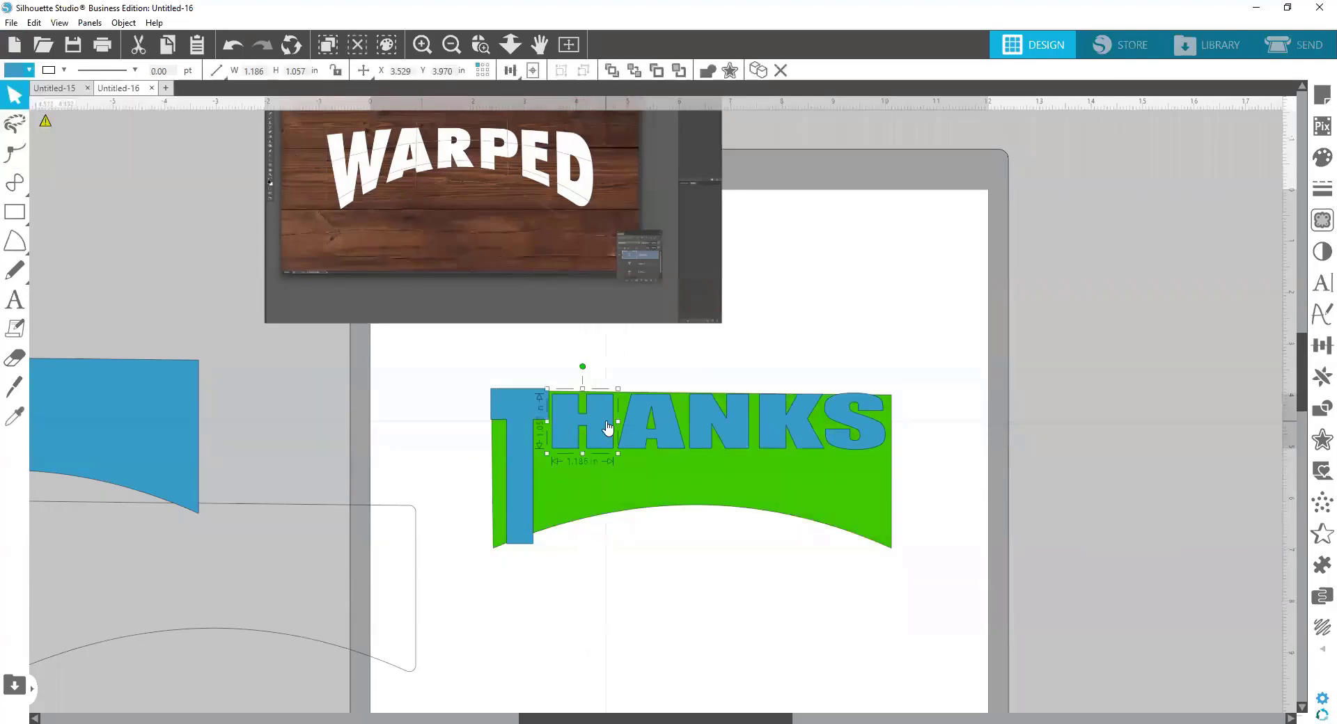
key("Up")
left_click_drag(584, 451, 585, 537)
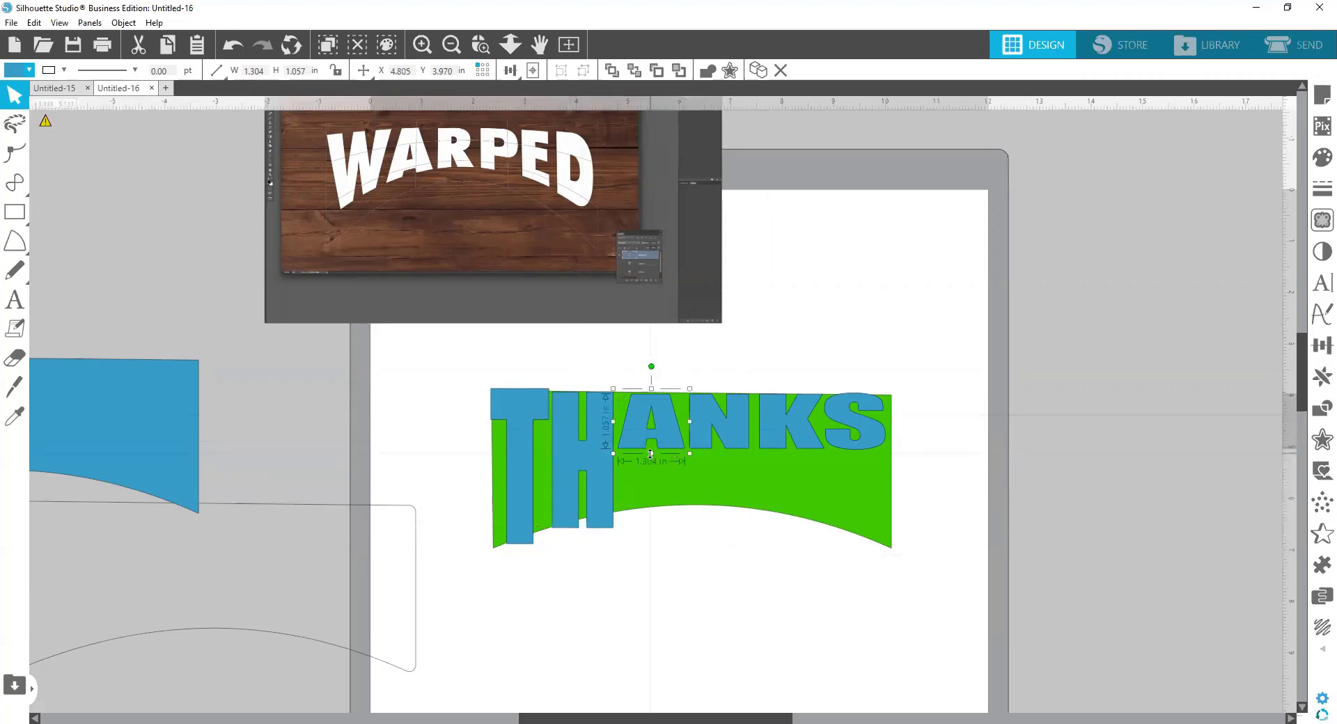
left_click(654, 455)
left_click_drag(653, 500, 660, 523)
Stretch the letters N and K down past the template's arched edge, the K to about 2.52 in high.
left_click(723, 435)
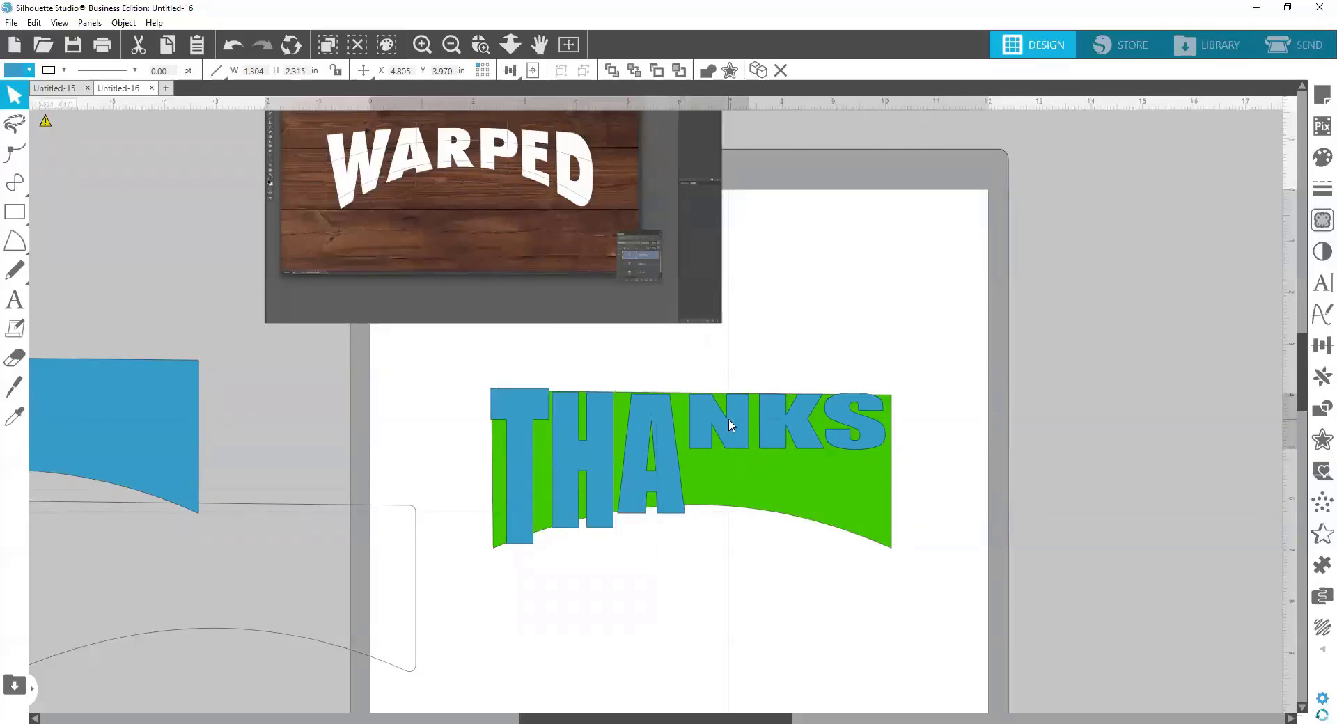
left_click_drag(718, 454, 720, 515)
left_click(792, 437)
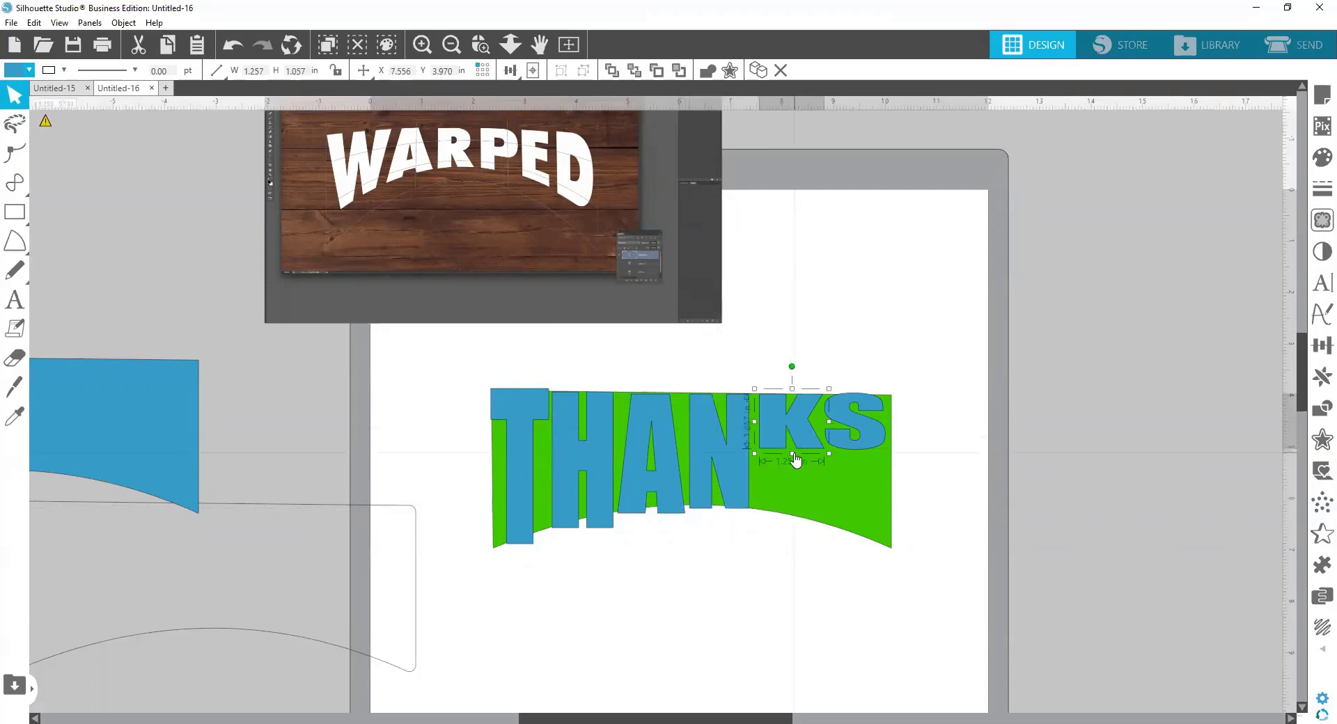
left_click_drag(794, 452, 790, 528)
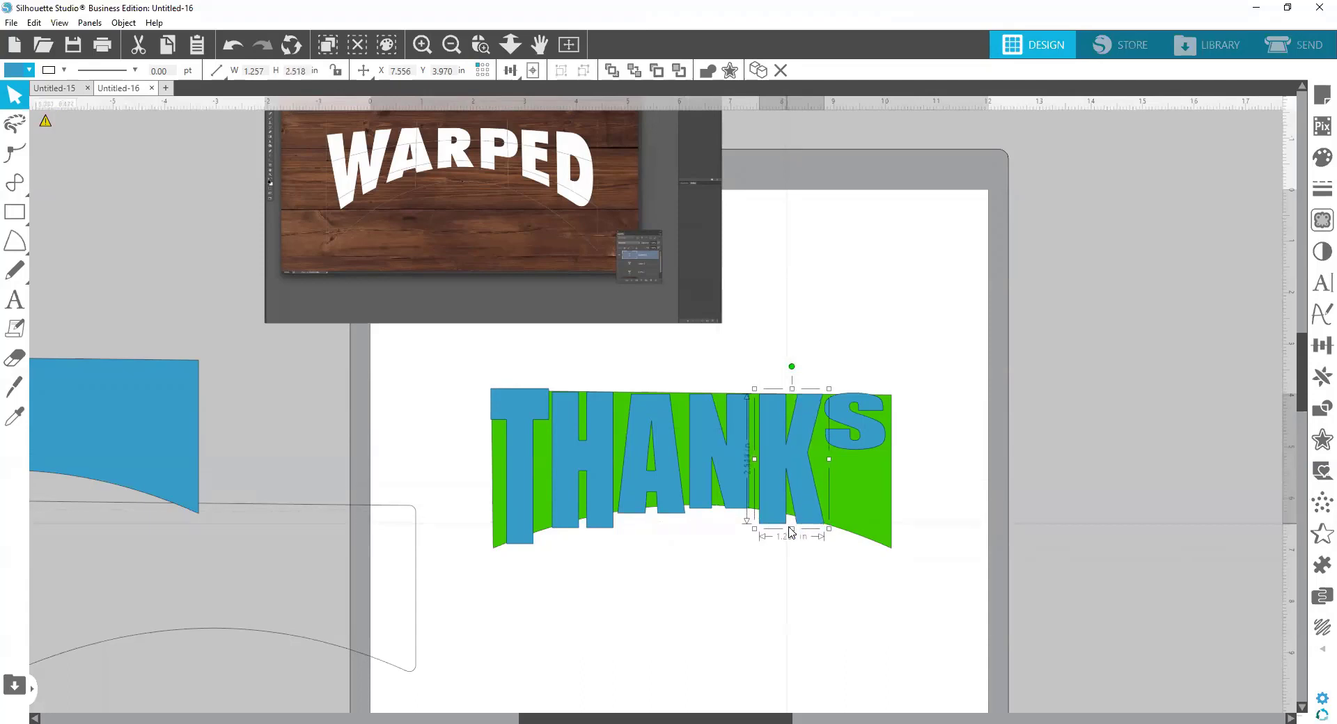
Stretch the letter S downward to about 2.75 in high so it meets the template's arched edge, and deselect it.
left_click(869, 446)
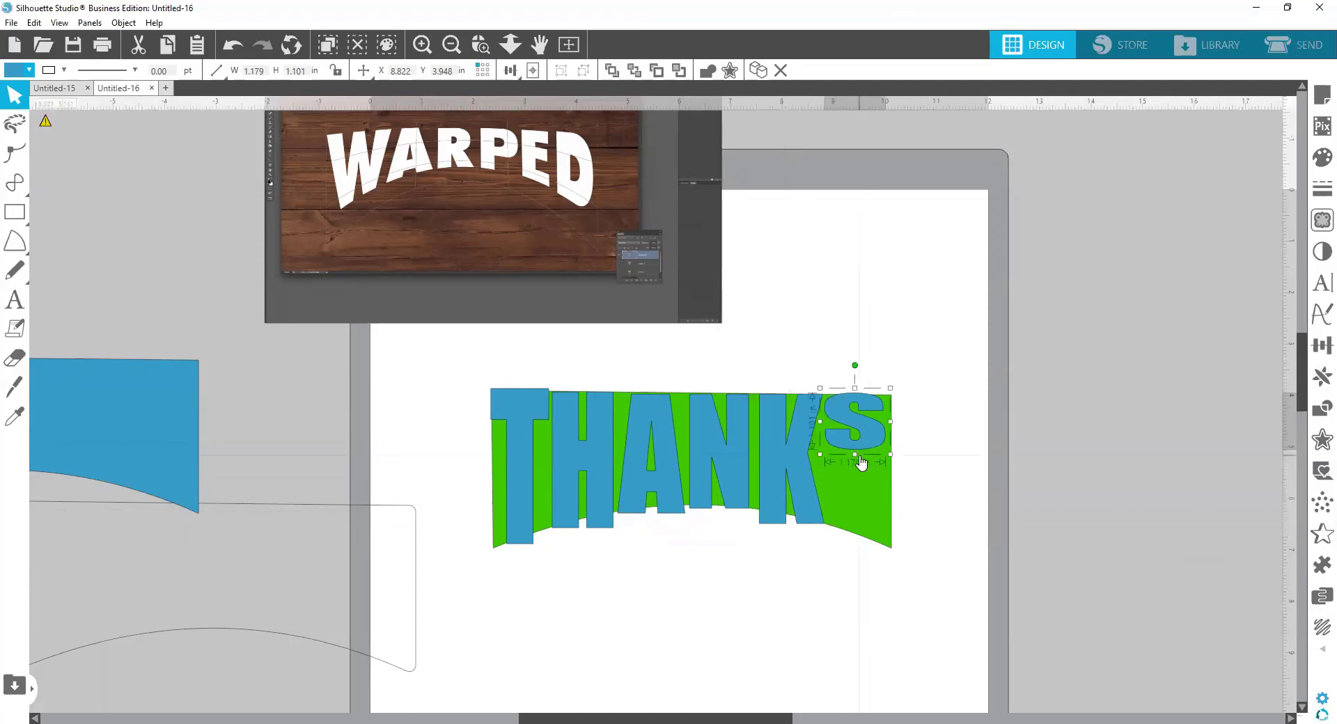
left_click(894, 464)
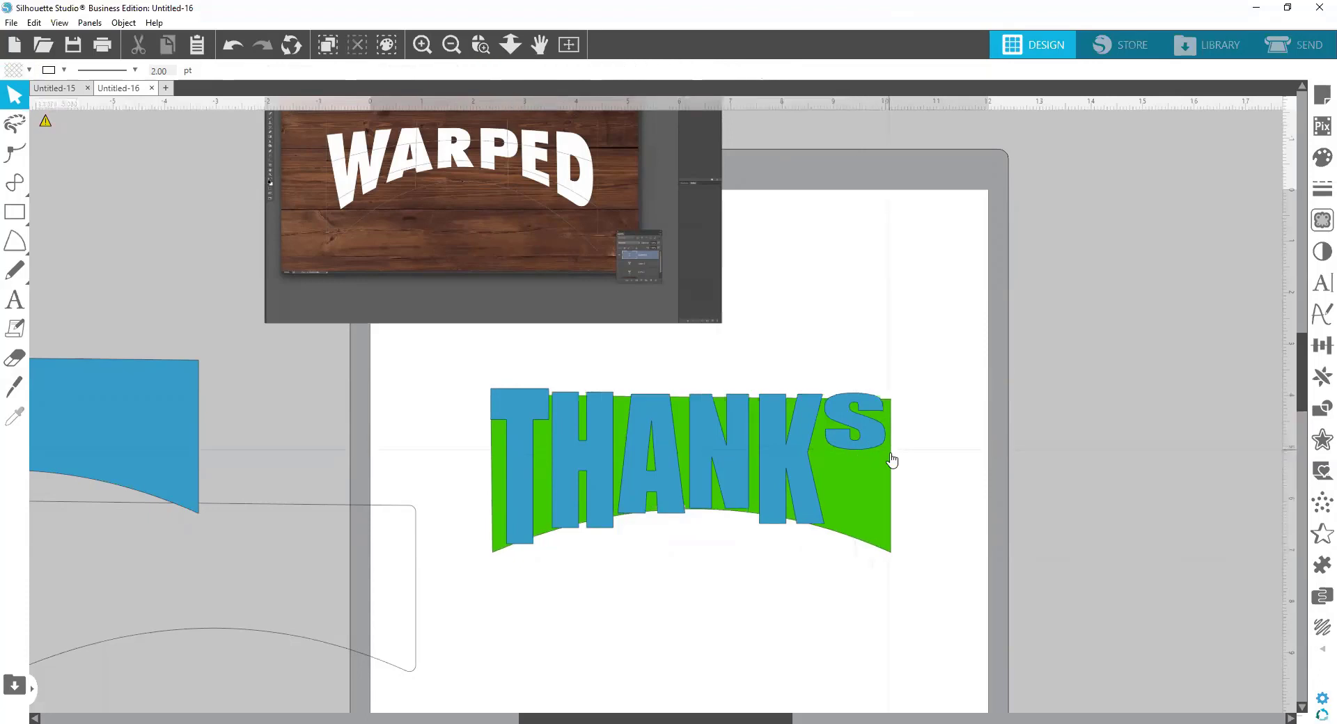
left_click(863, 438)
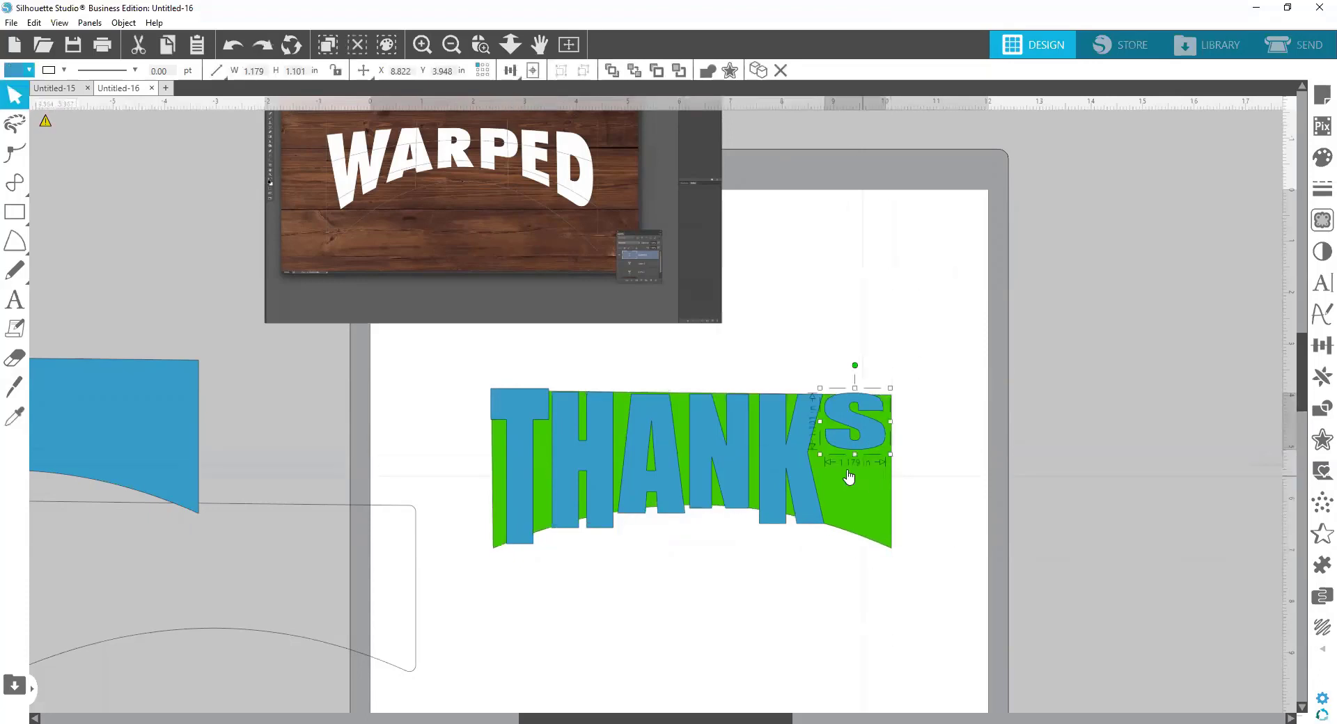
left_click_drag(855, 455, 864, 545)
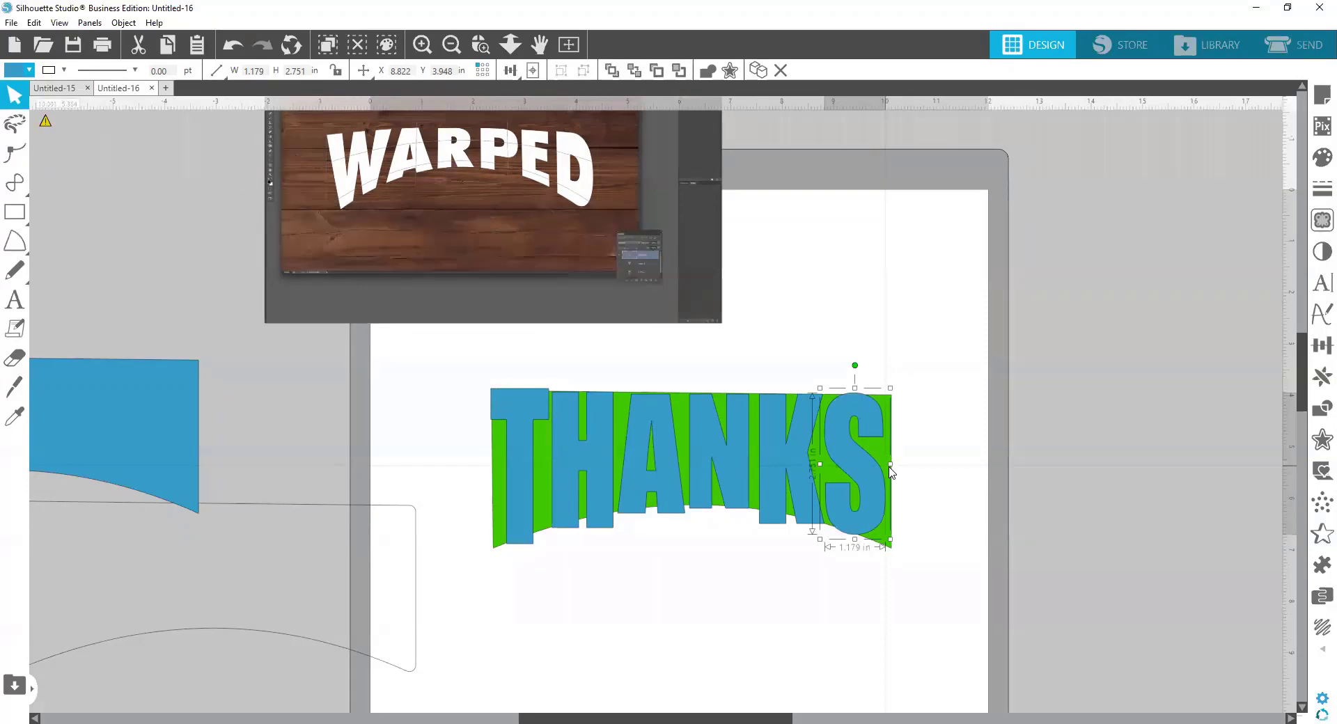
left_click(952, 475)
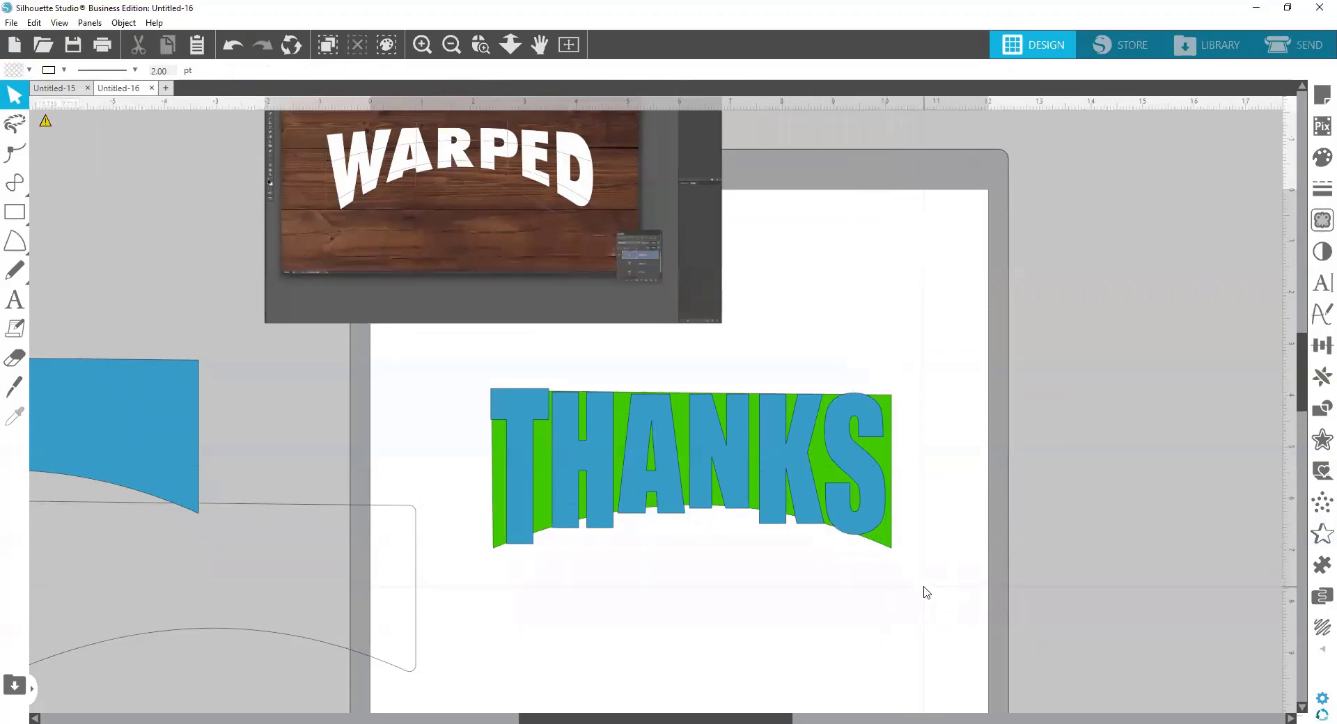
Select all the THANKS letters with the green template and crop them to the template's shape.
left_click_drag(929, 584, 457, 367)
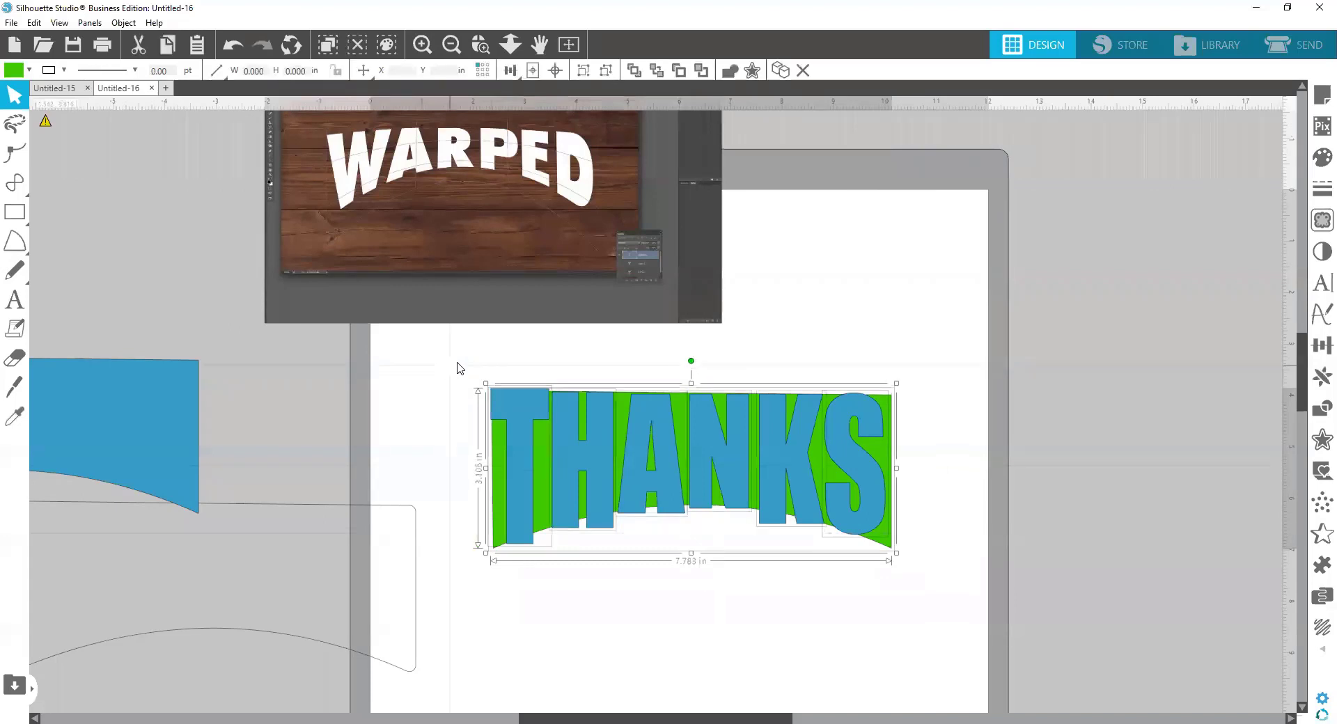
left_click(1319, 411)
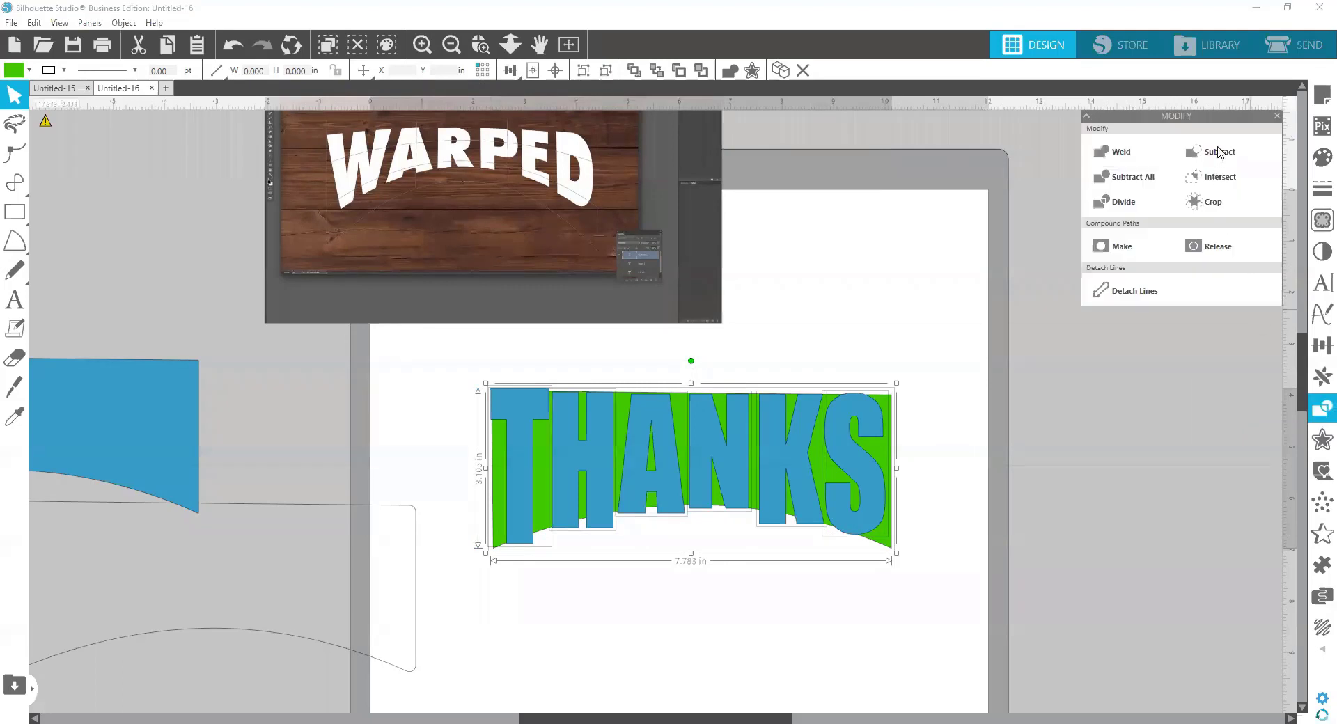
left_click(1216, 209)
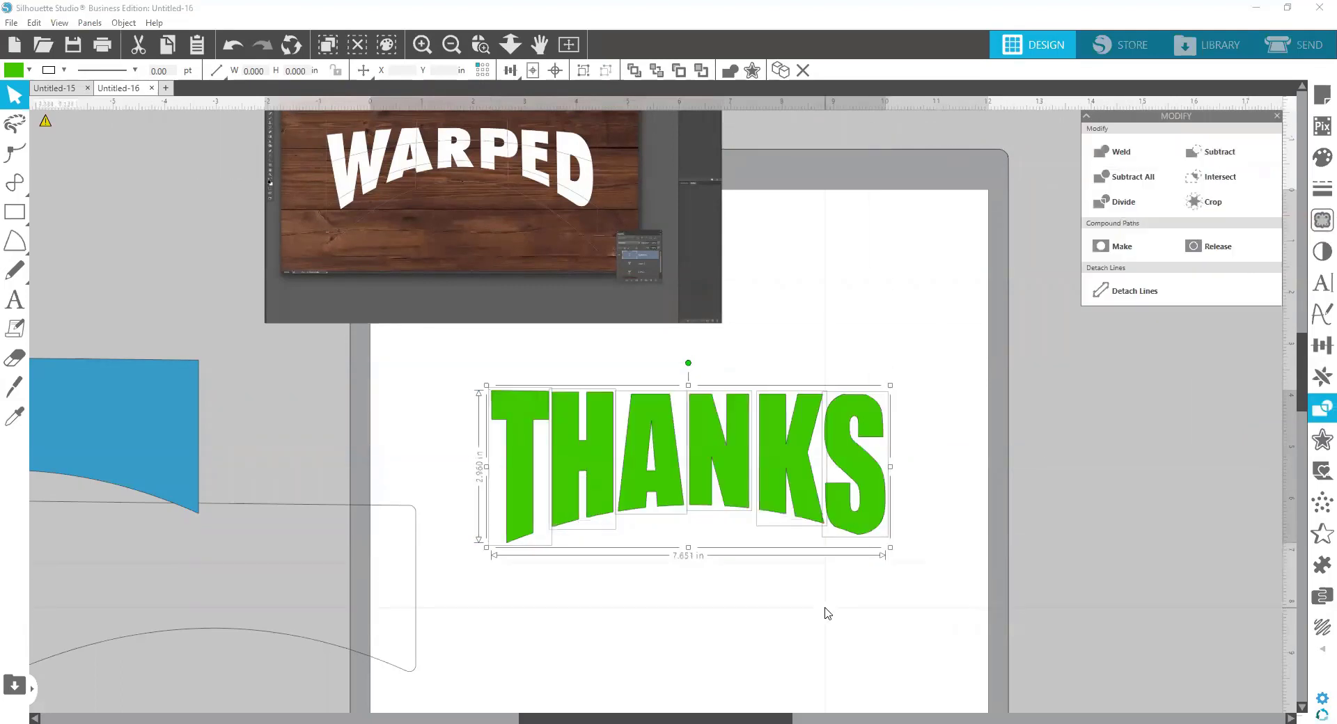
left_click(873, 632)
Try the blue template as a backing sent behind the green THANKS letters, and move it back off the page.
left_click_drag(104, 411, 797, 446)
right_click(797, 446)
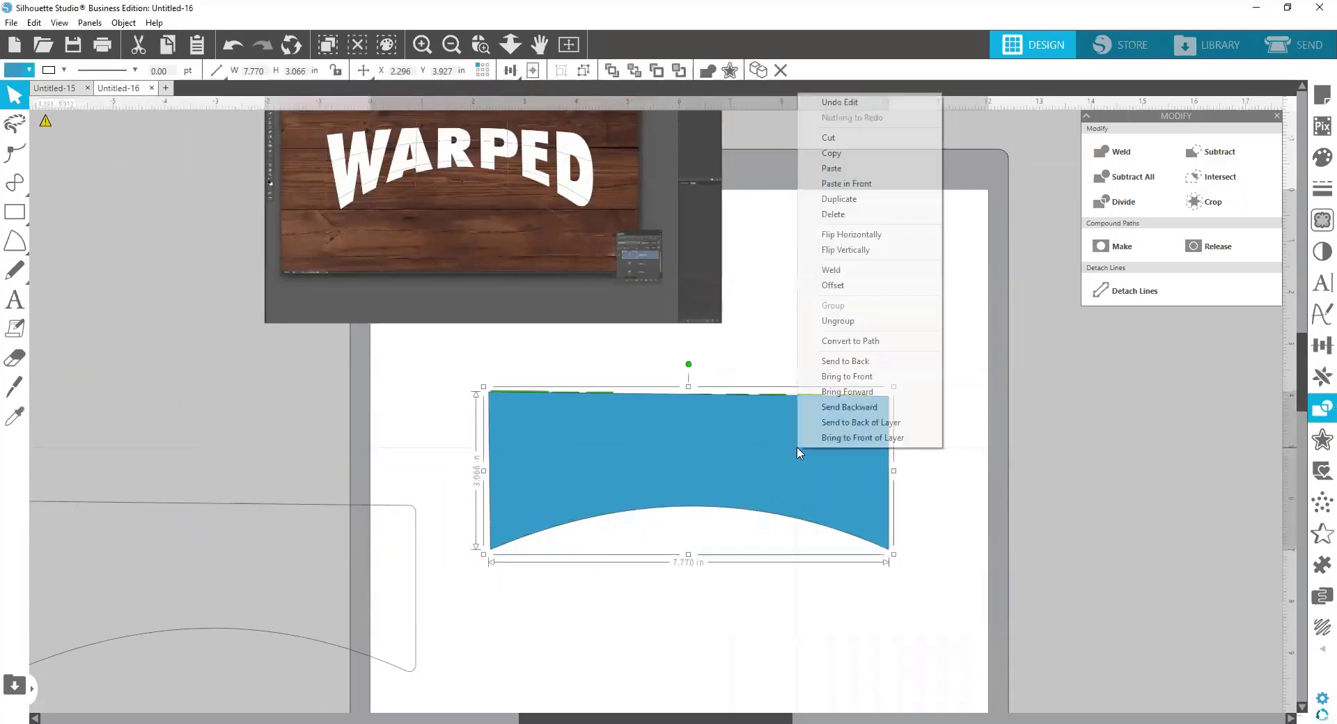
left_click(857, 362)
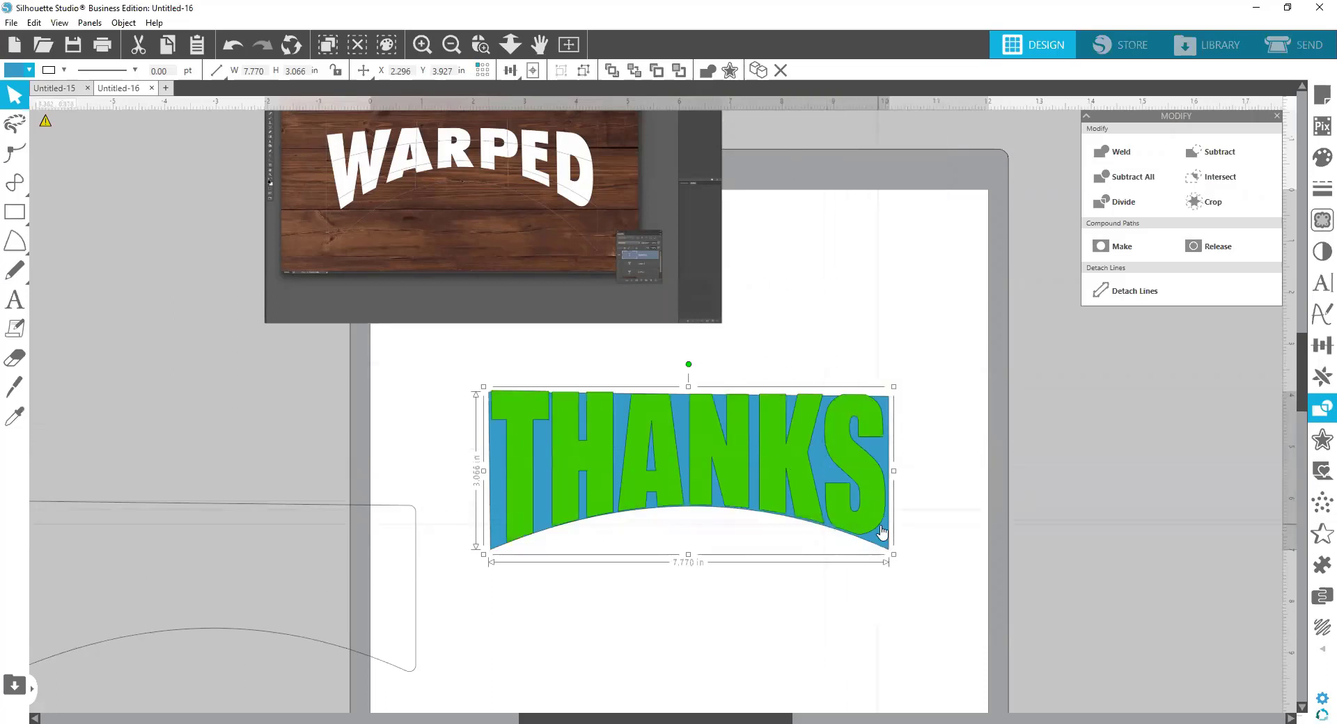
left_click_drag(883, 537, 291, 421)
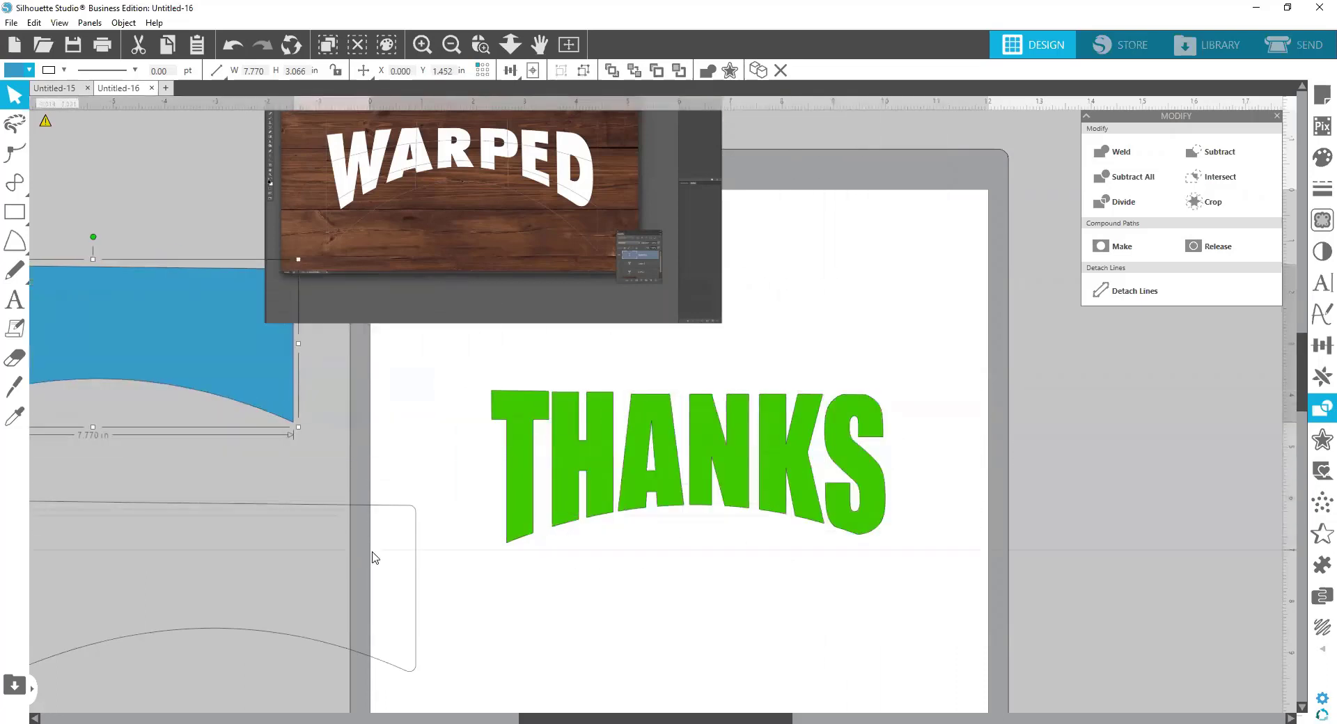
left_click(498, 604)
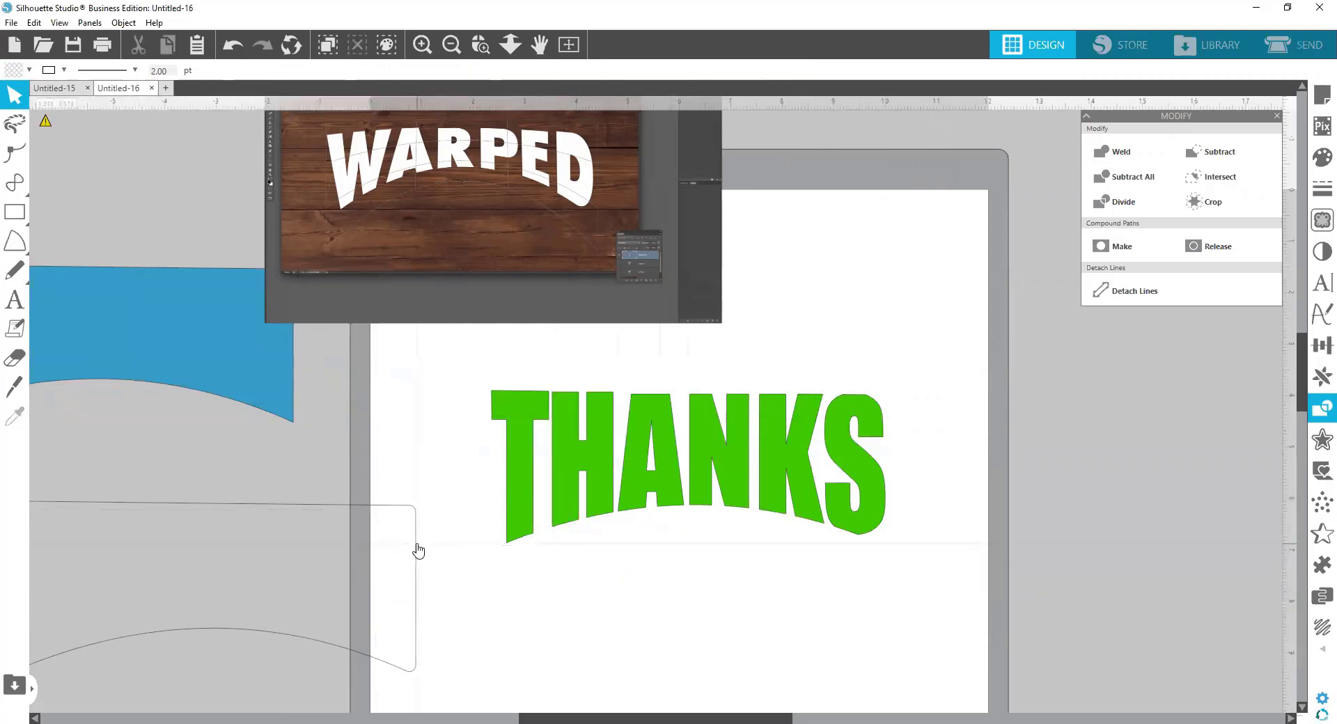
Move the rounded offset outline back onto the page so it surrounds the green THANKS letters, and select it.
left_click_drag(420, 550, 899, 431)
left_click_drag(898, 431, 898, 432)
left_click(898, 433)
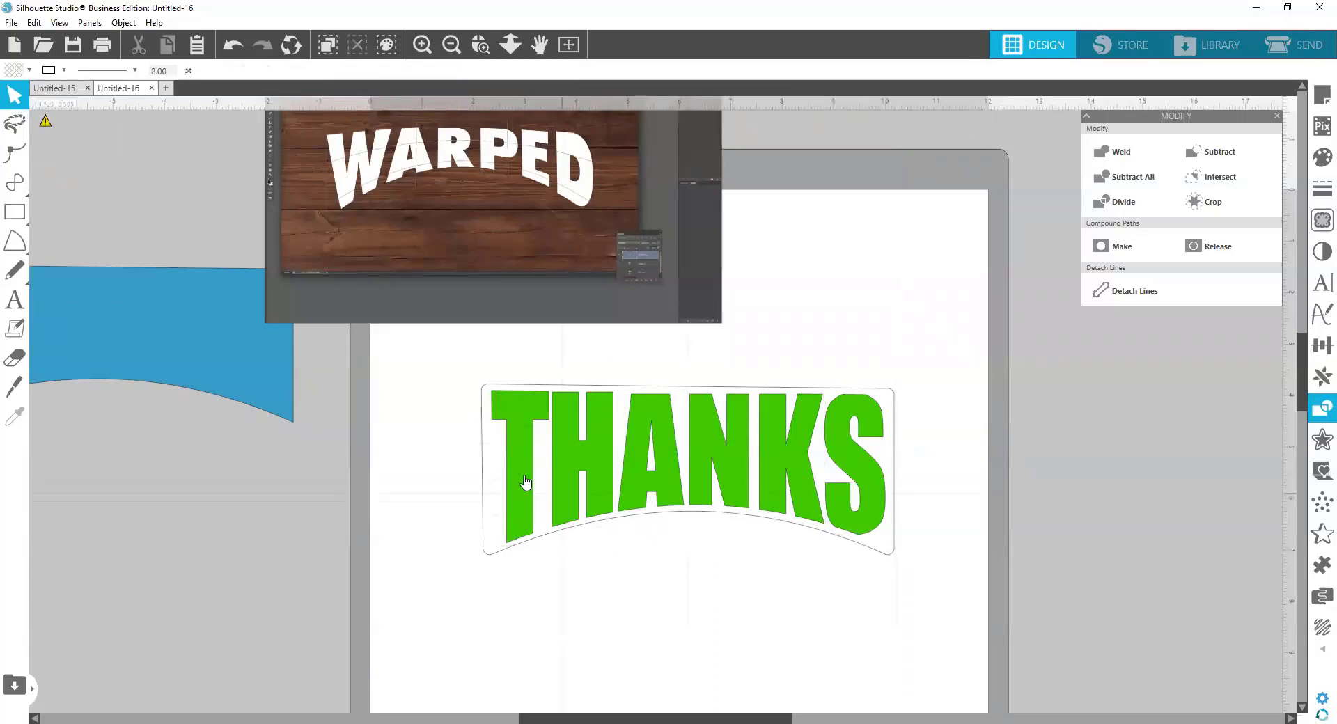
left_click(486, 404)
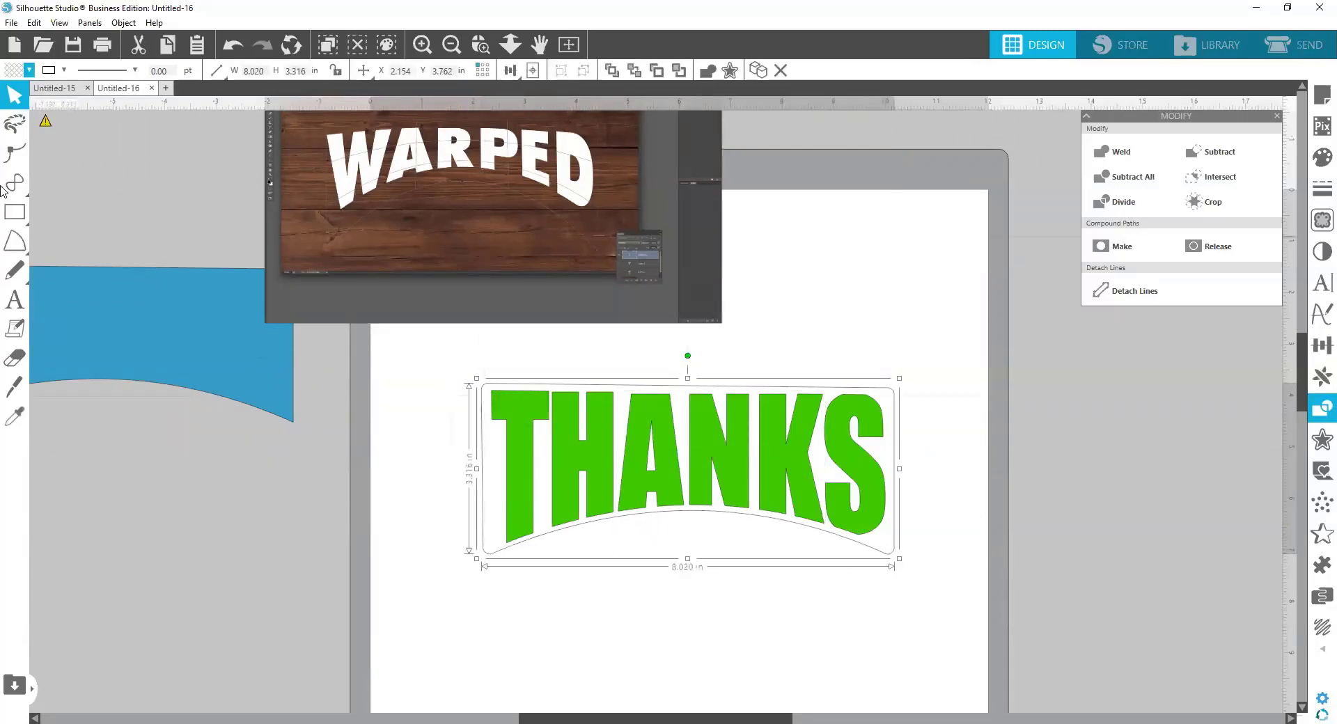
Fill the rounded offset outline behind the THANKS letters with red and deselect everything.
left_click(29, 70)
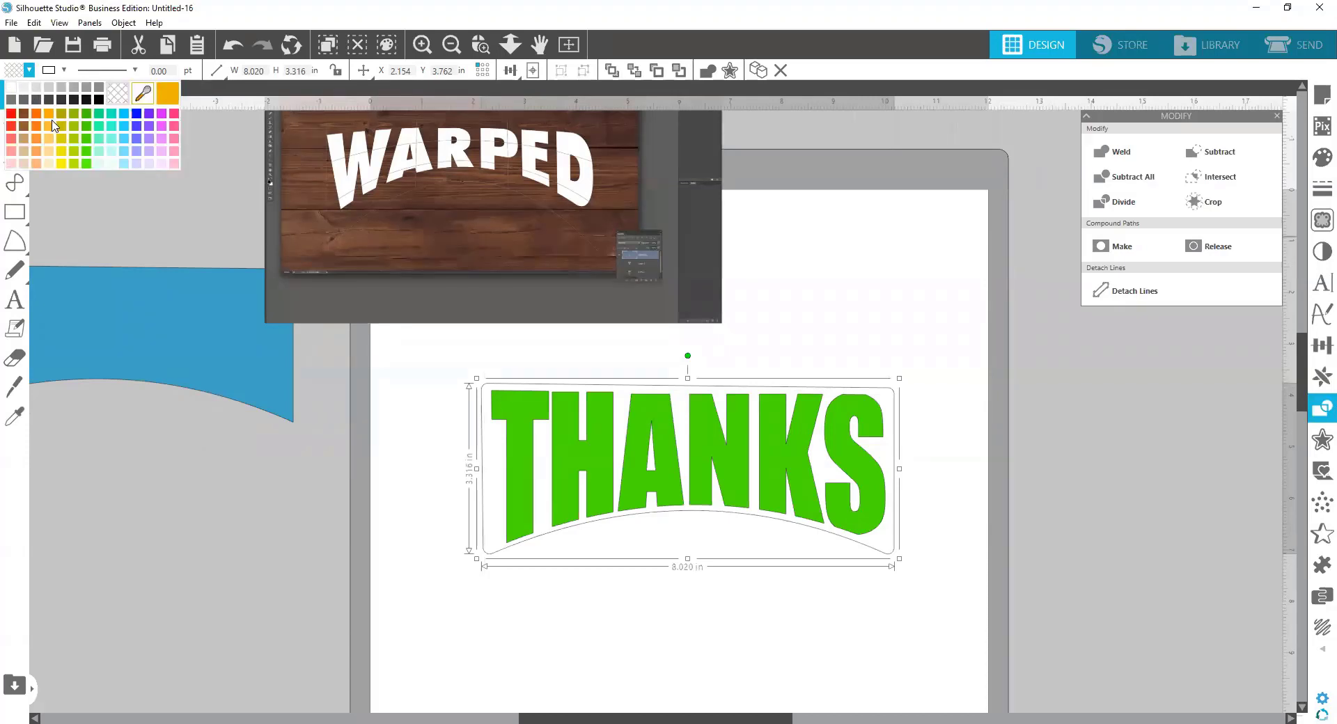
left_click(11, 114)
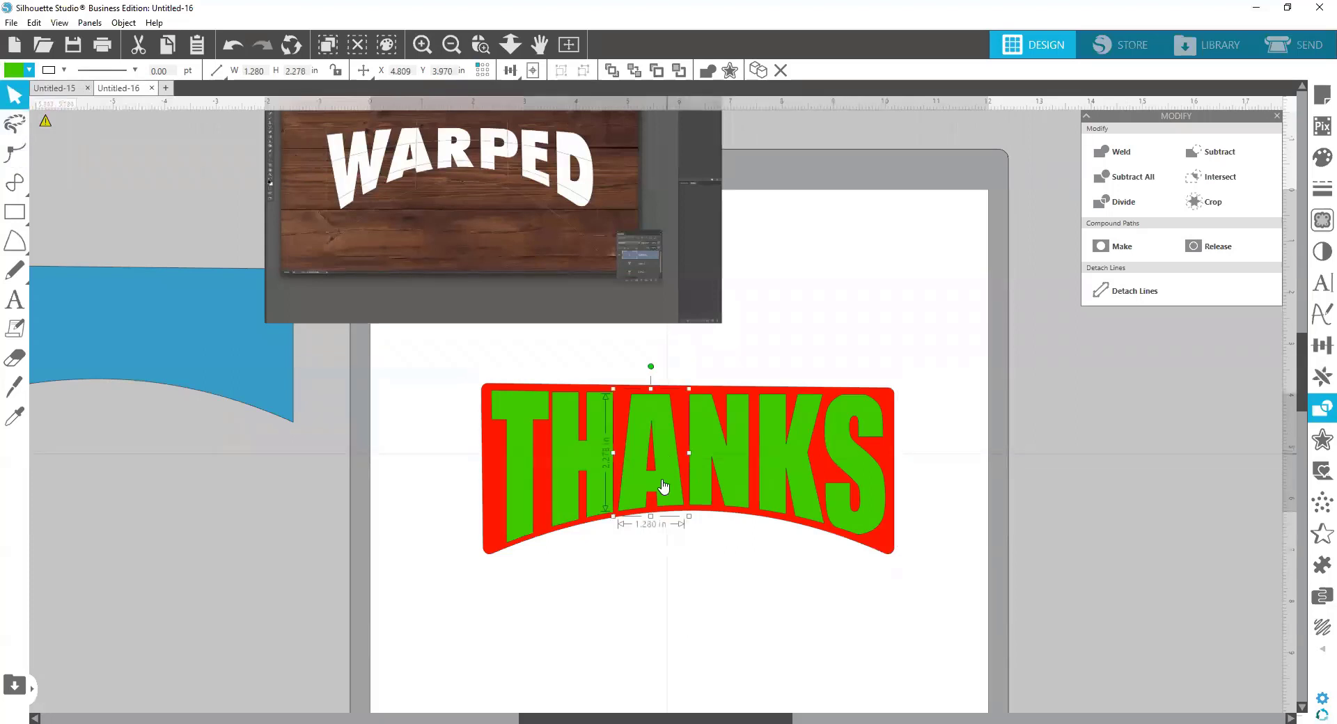
left_click(704, 618)
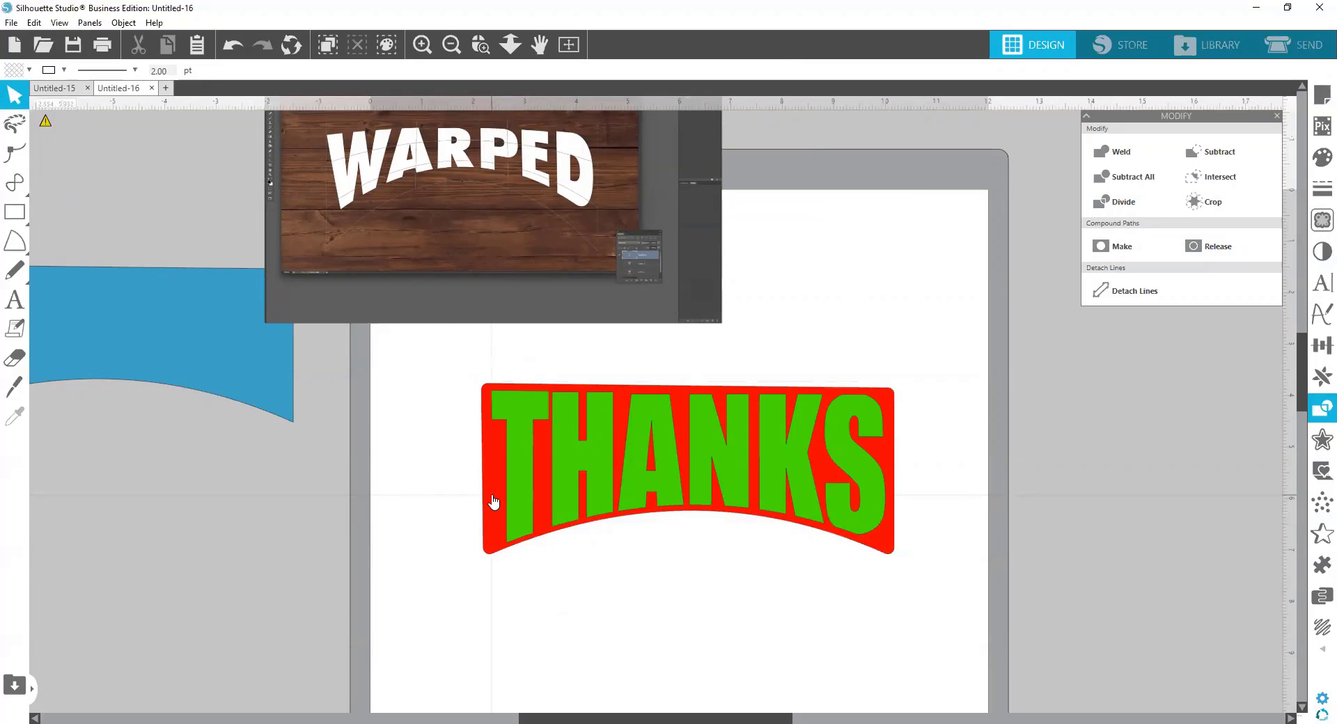
Move the red backing off the page and fill all the THANKS letters with the orange autumn leaves pattern from the Fall set.
left_click_drag(493, 501, 34, 559)
left_click_drag(522, 385, 1008, 508)
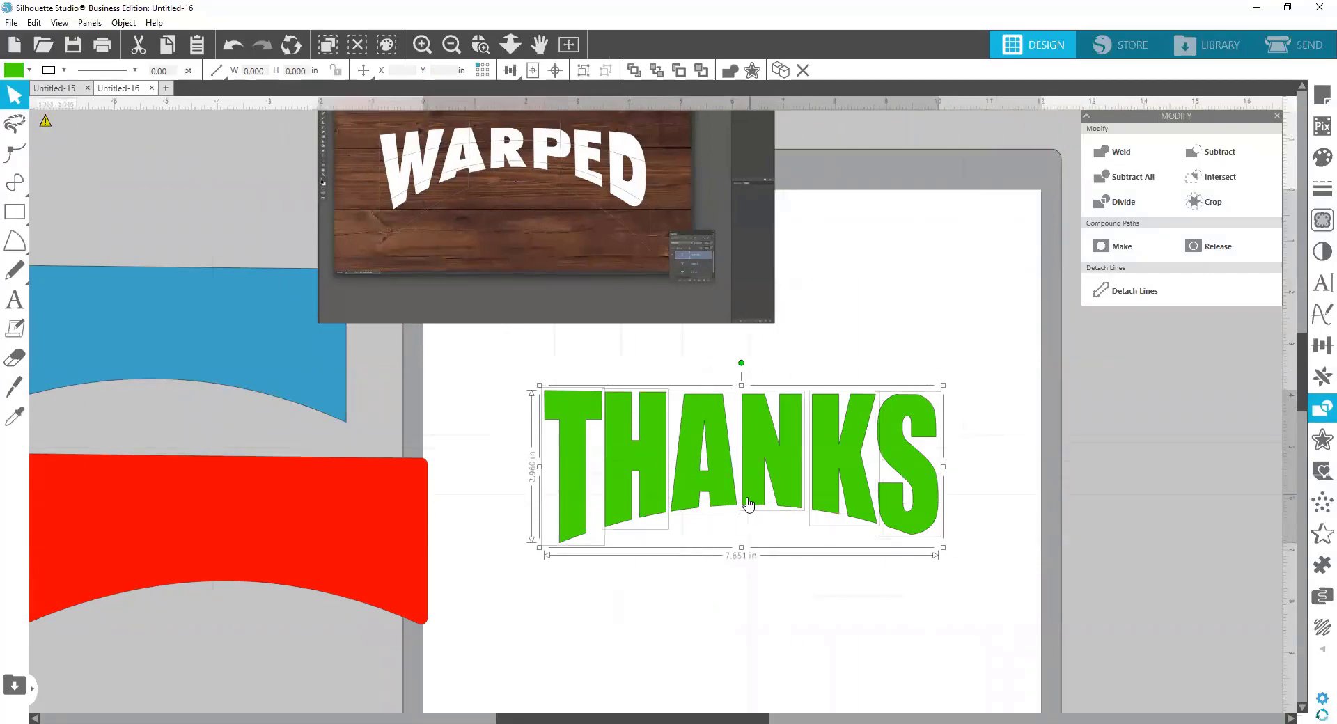
left_click(1319, 162)
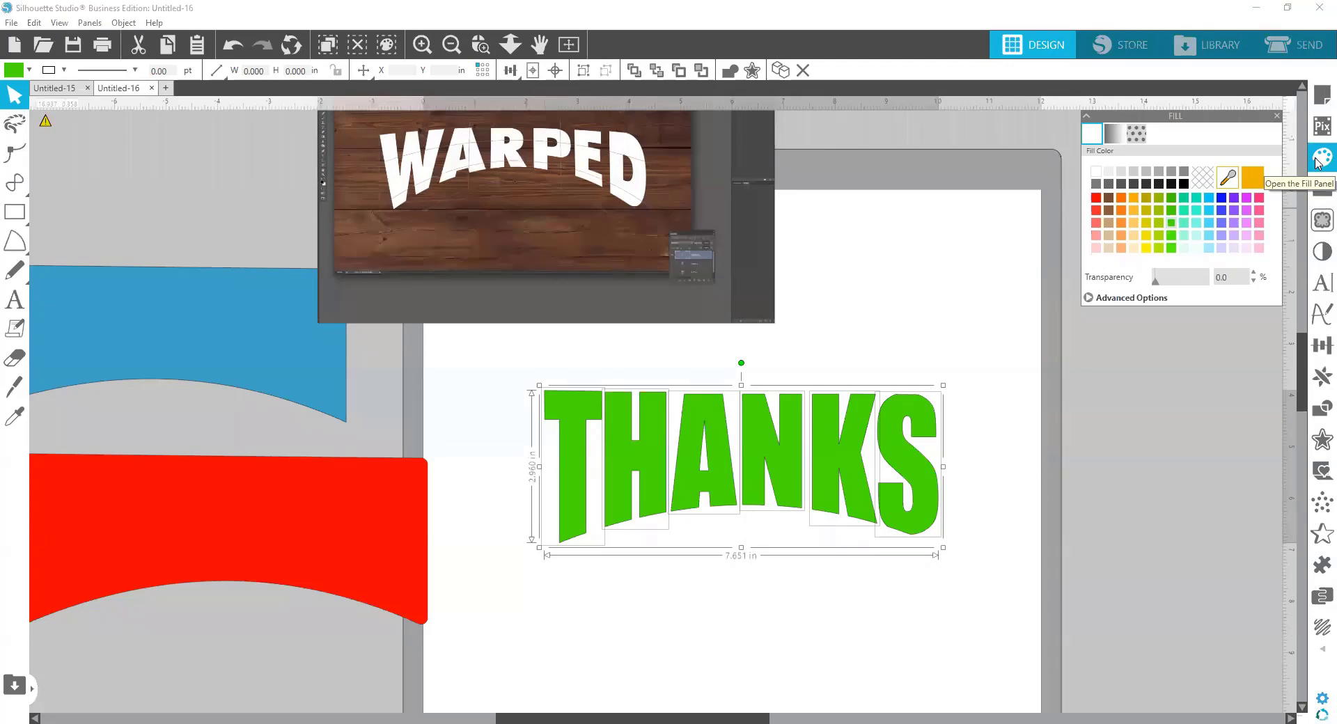
left_click(1137, 137)
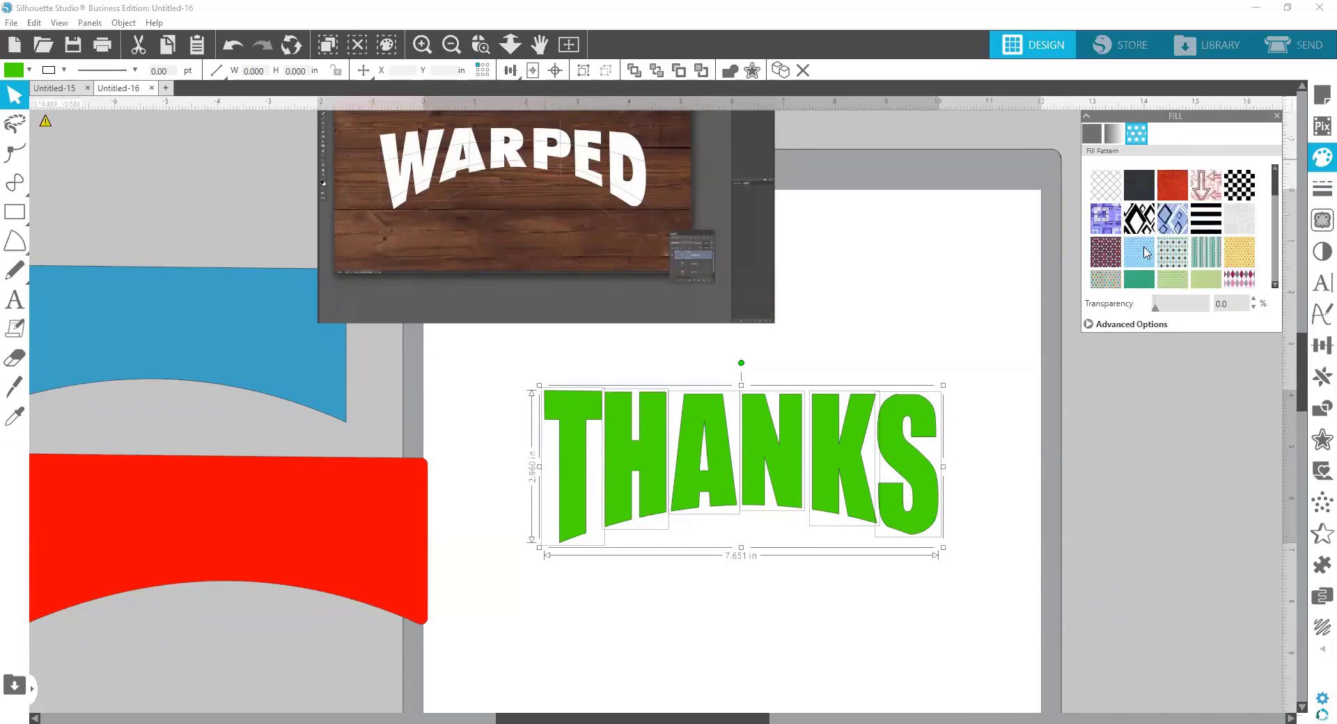
scroll(1174, 241, "down", 5)
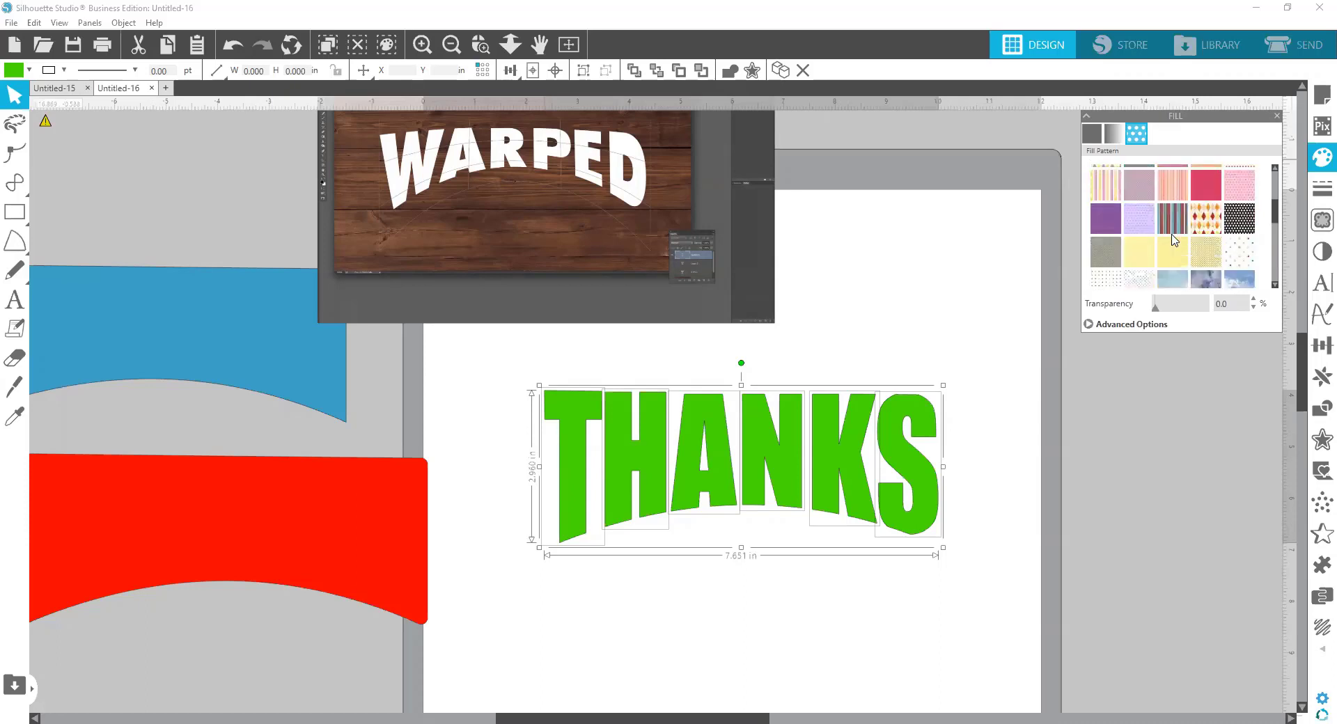
scroll(1174, 241, "down", 5)
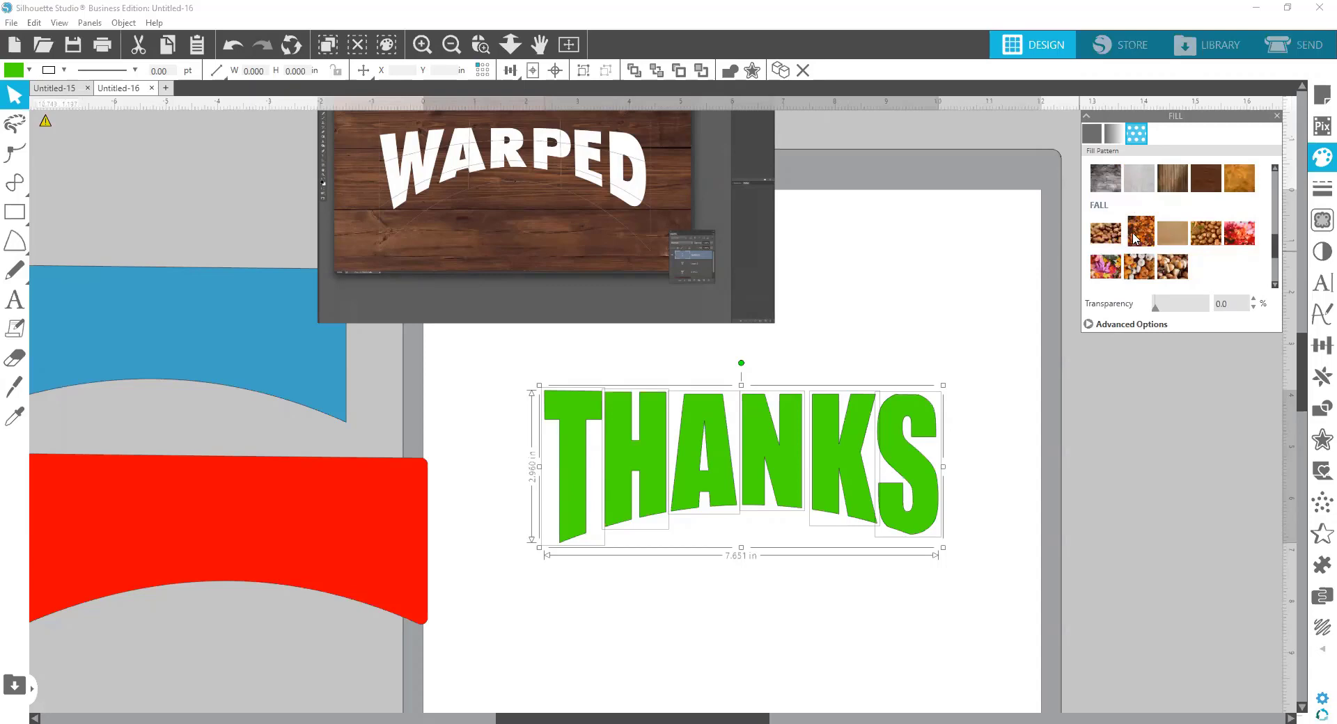
left_click(1139, 243)
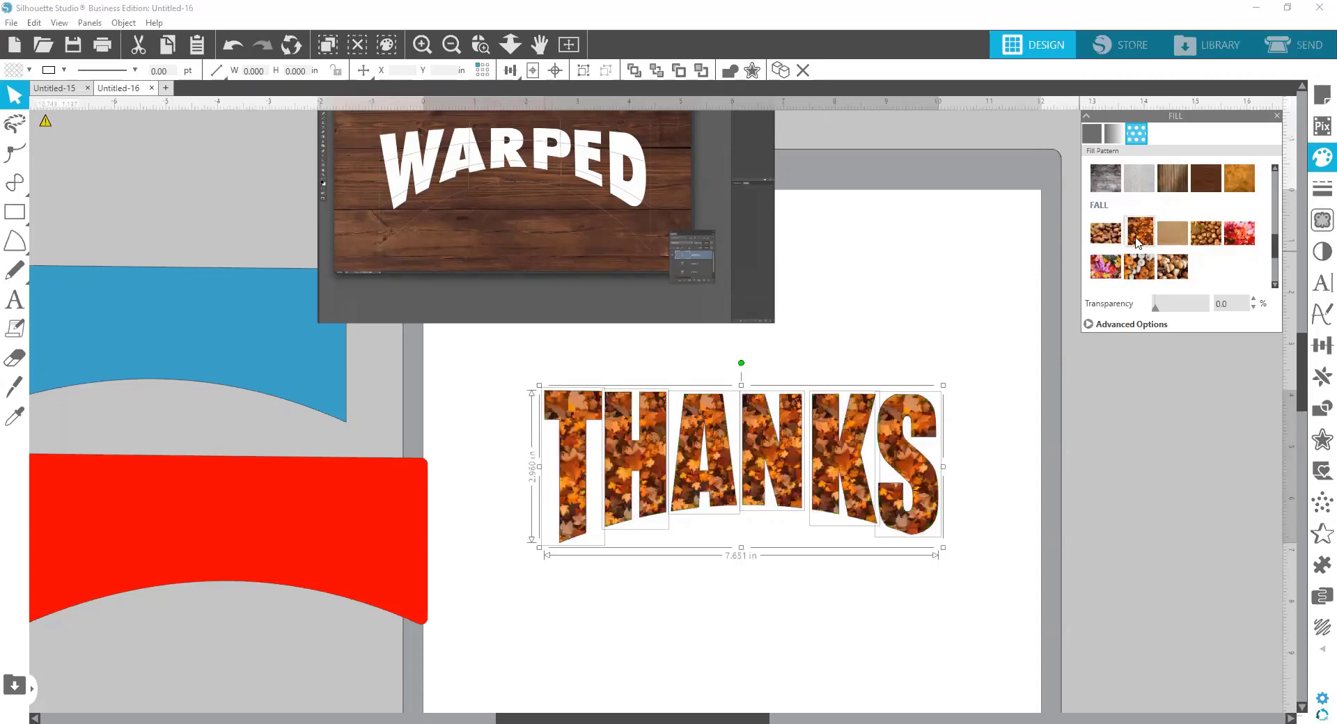
Try the other Fall photo patterns on the THANKS letters, including chestnuts, red leaves, multicoloured leaves and pumpkins.
left_click(1206, 233)
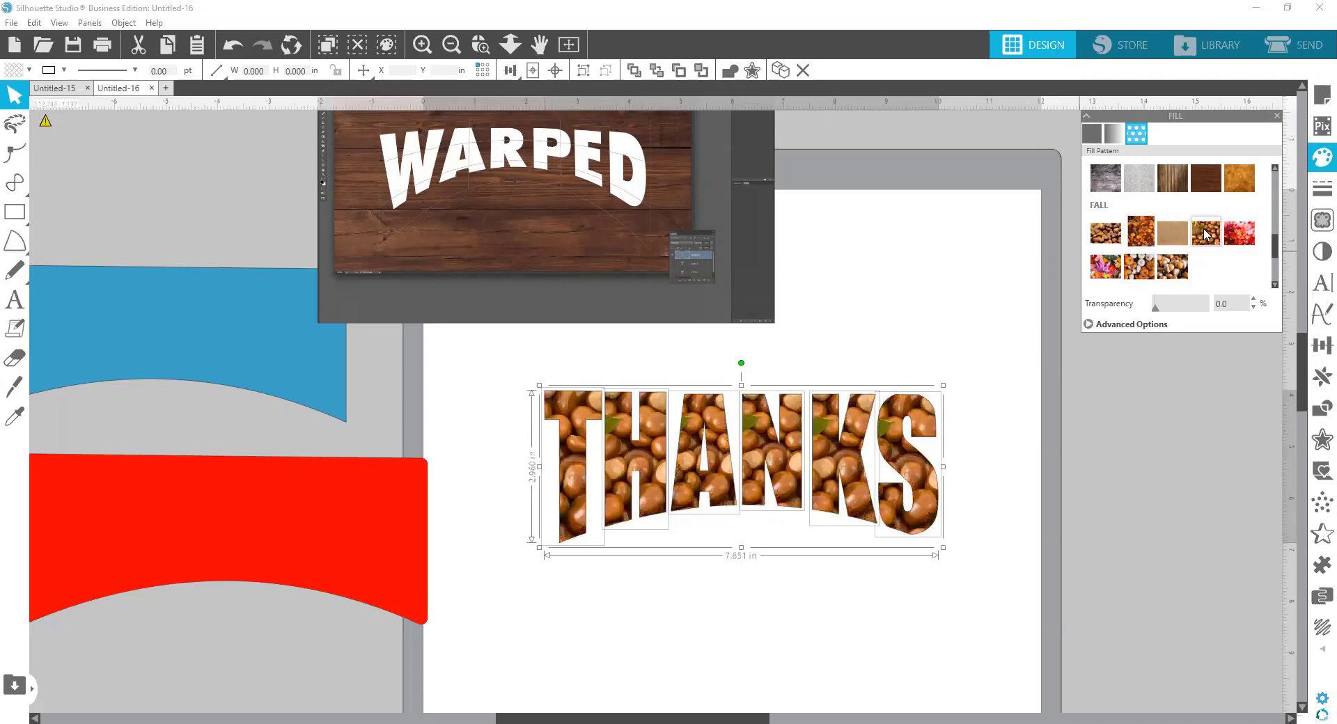
left_click(1236, 238)
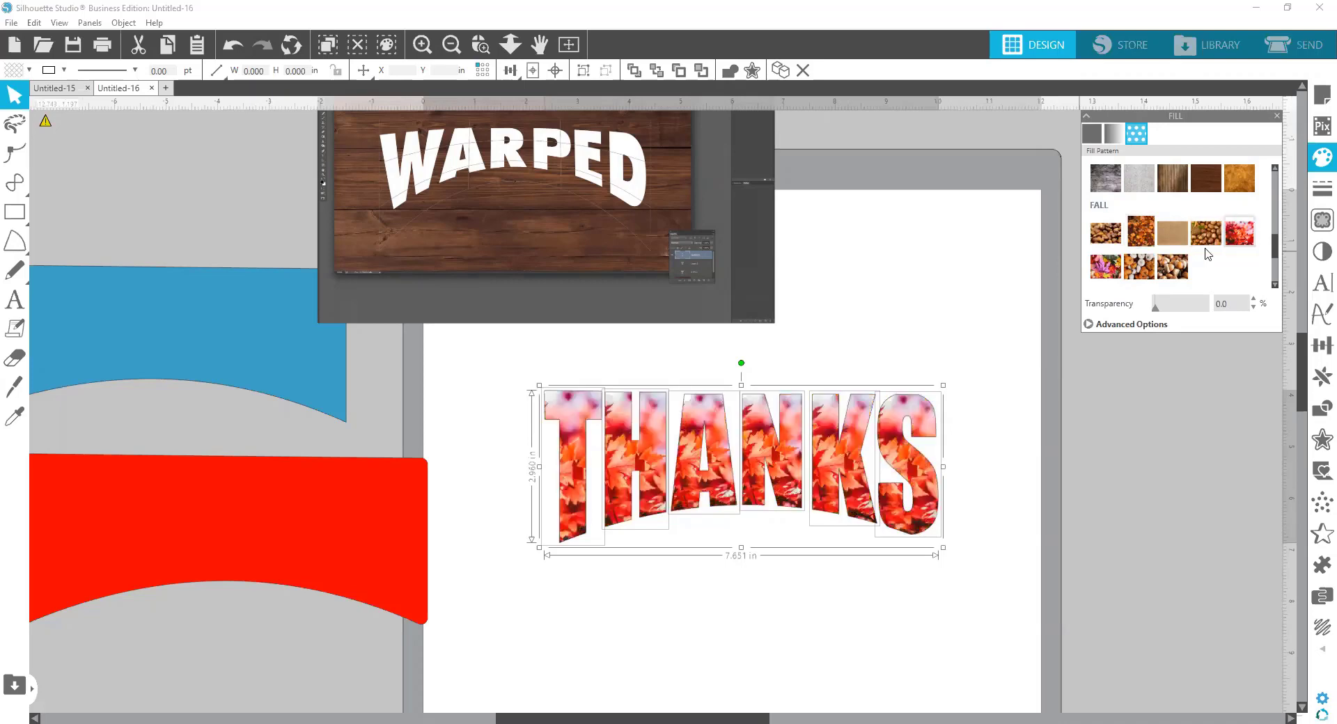
left_click(1108, 269)
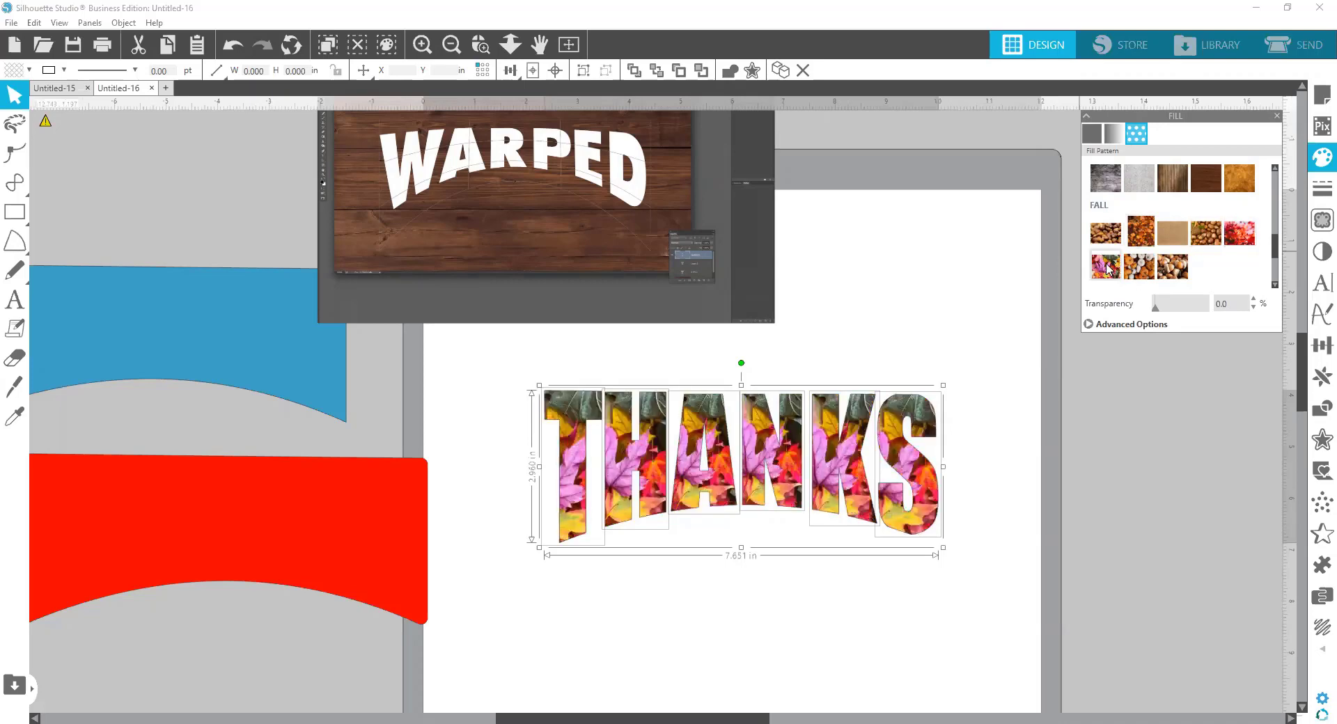
left_click(1148, 273)
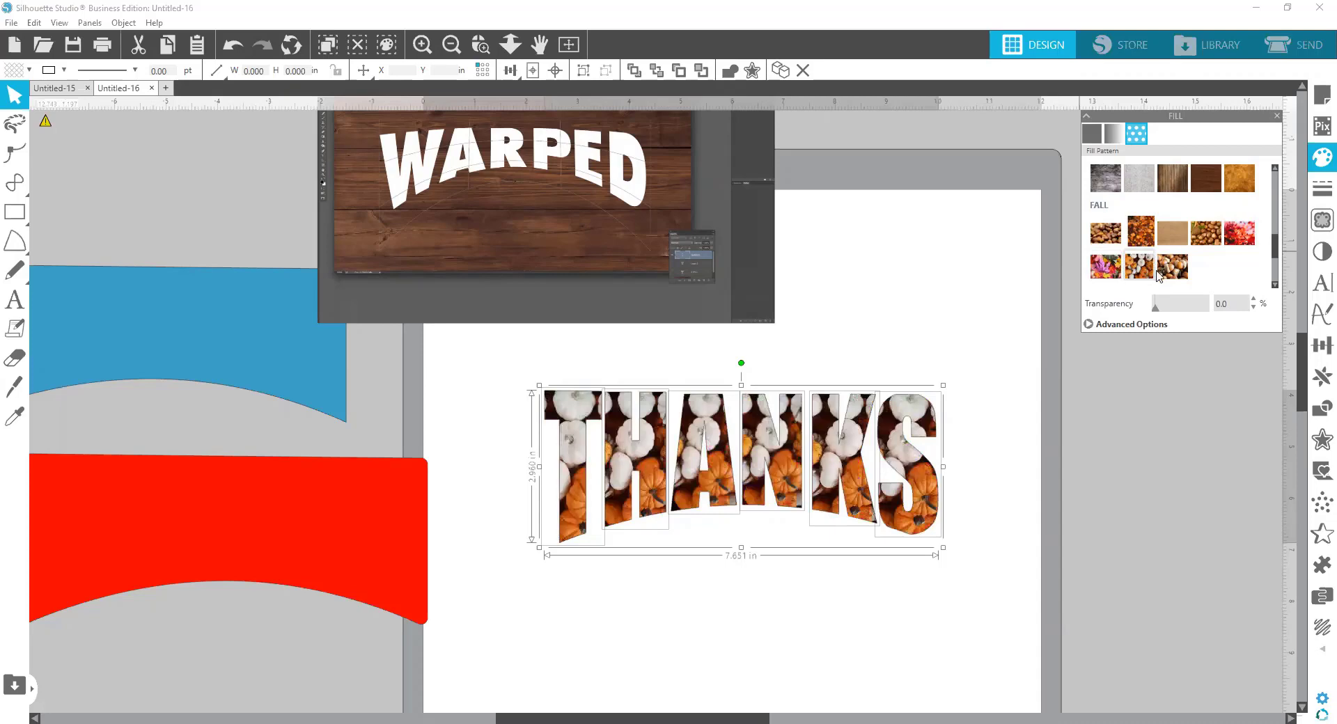
left_click(1169, 271)
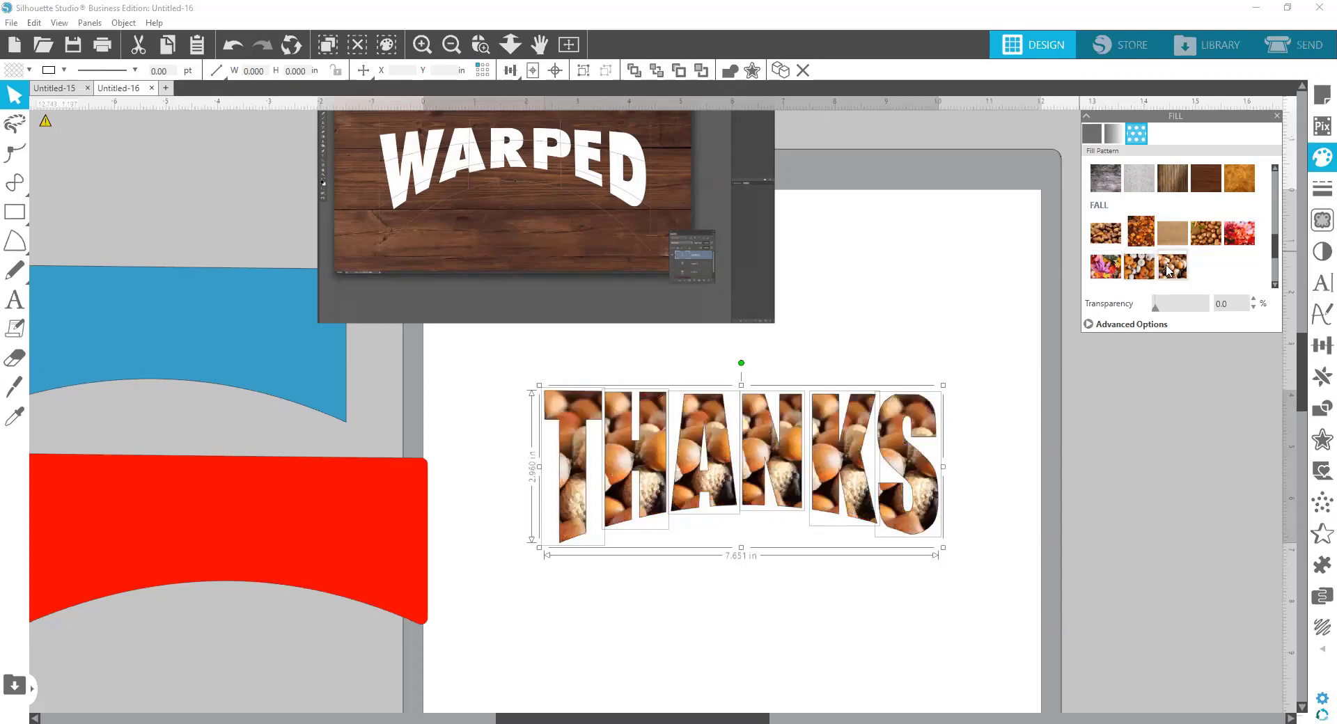
left_click(1112, 242)
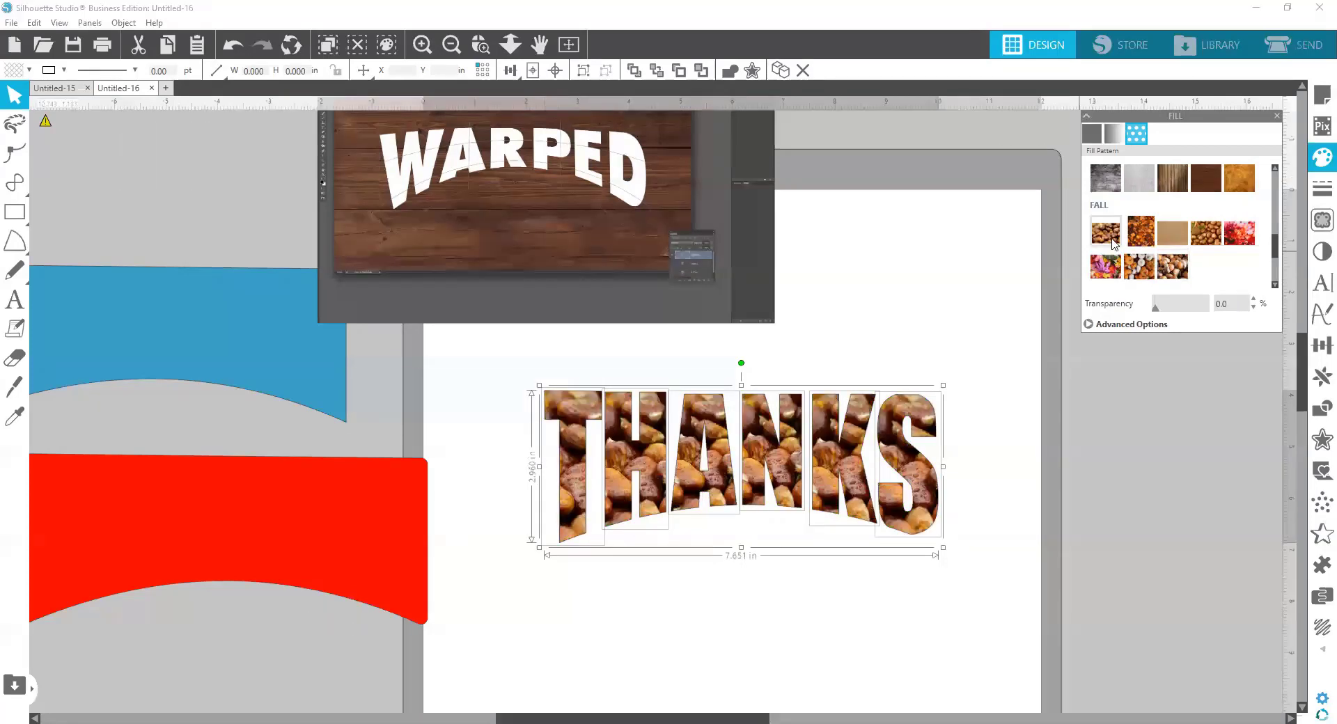
Apply the orange autumn leaves pattern to the THANKS letters and scale the pattern to 267%.
left_click(1140, 234)
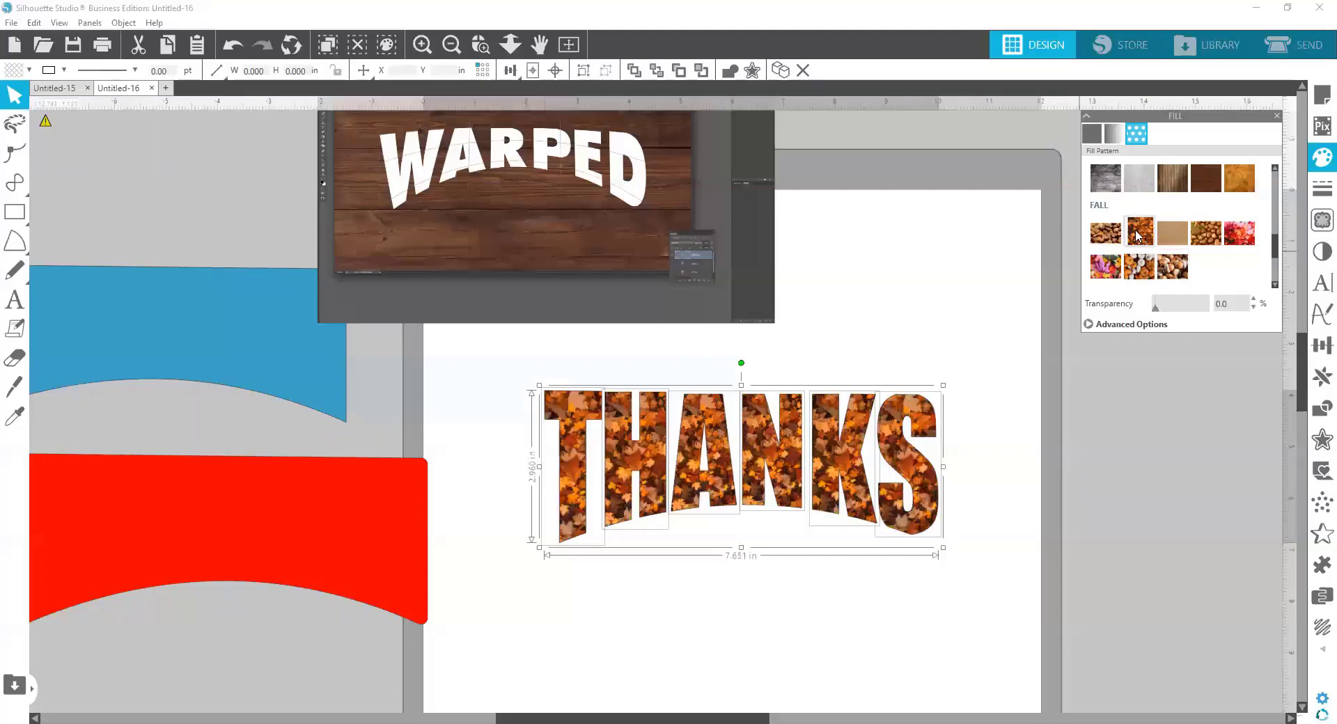
left_click(1119, 326)
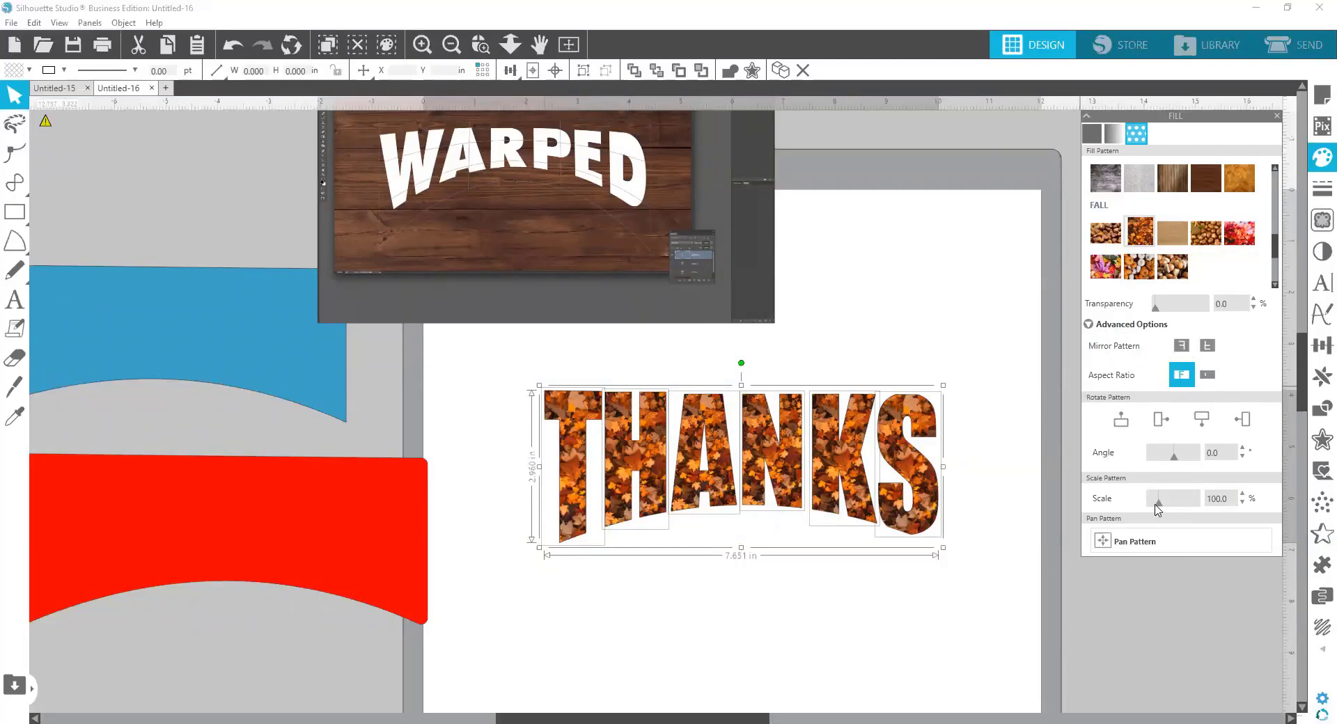
left_click_drag(1159, 506, 1177, 509)
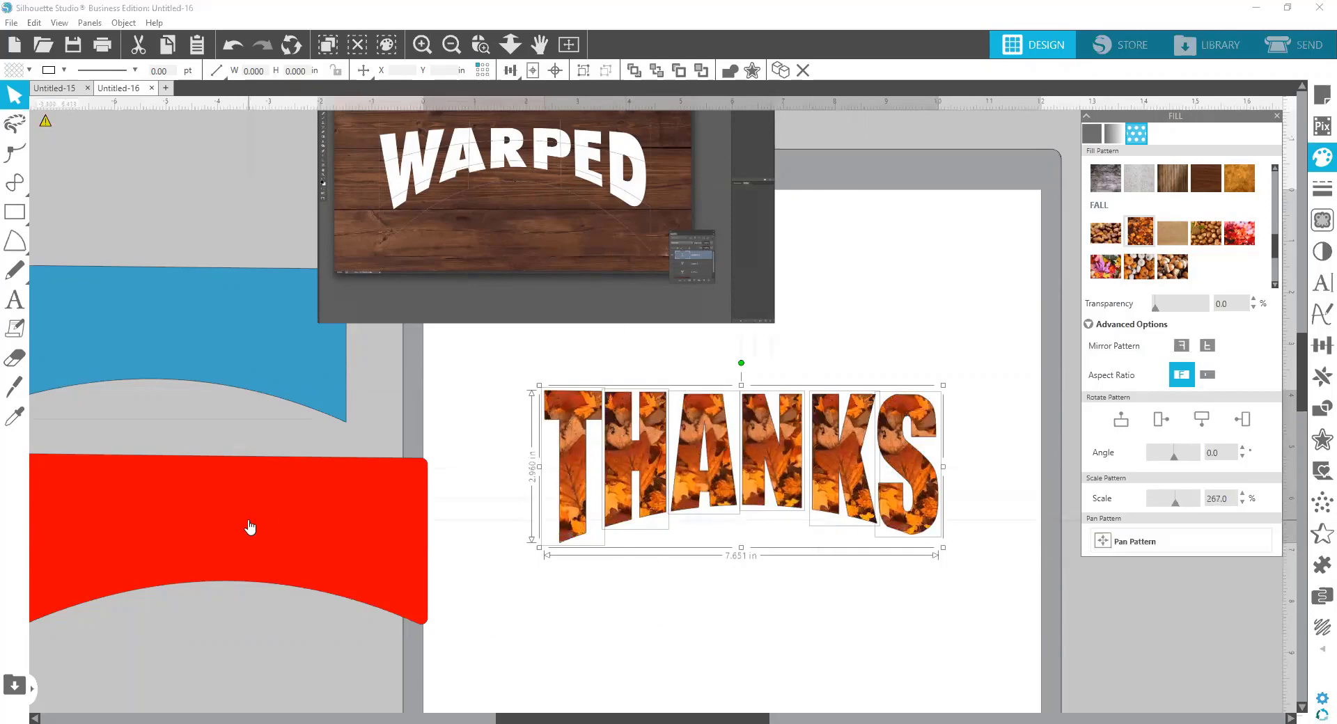
Move the red backing onto the page so it frames the leaf-patterned letters, leave point editing, and keep the backing selected.
left_click_drag(250, 528, 724, 531)
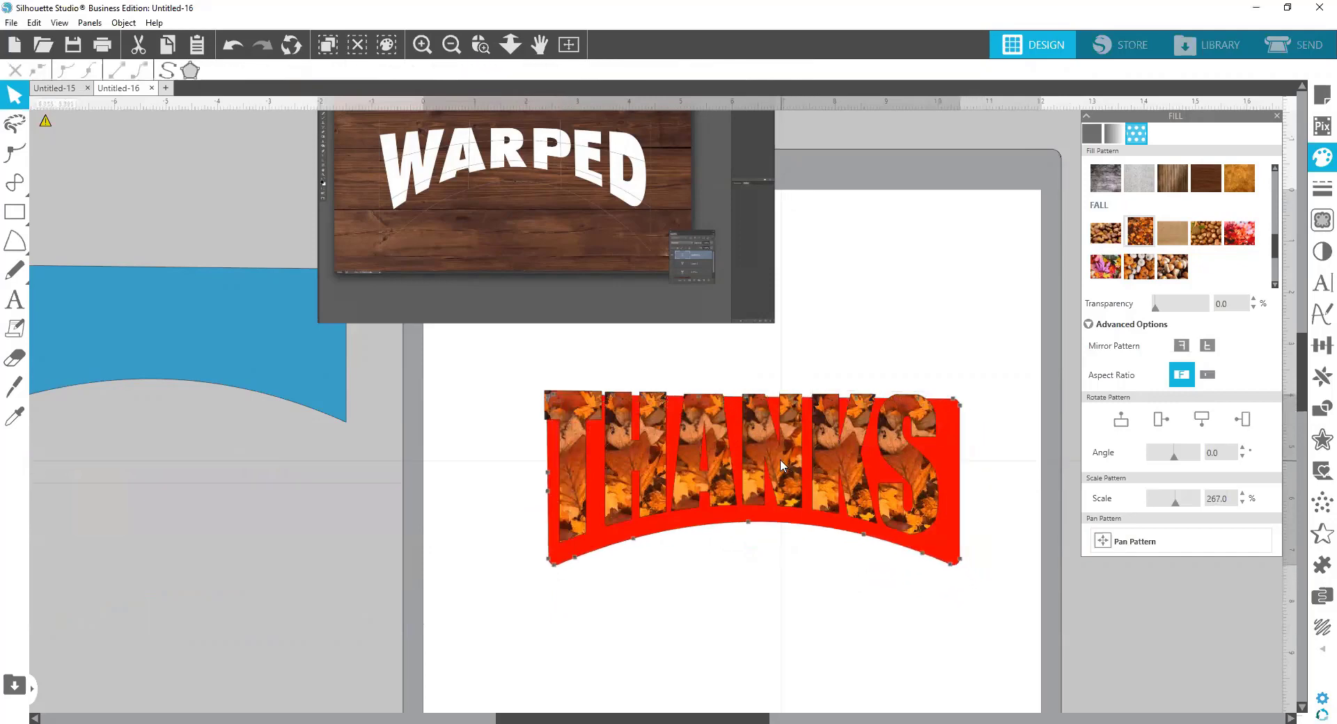
left_click_drag(775, 450, 776, 449)
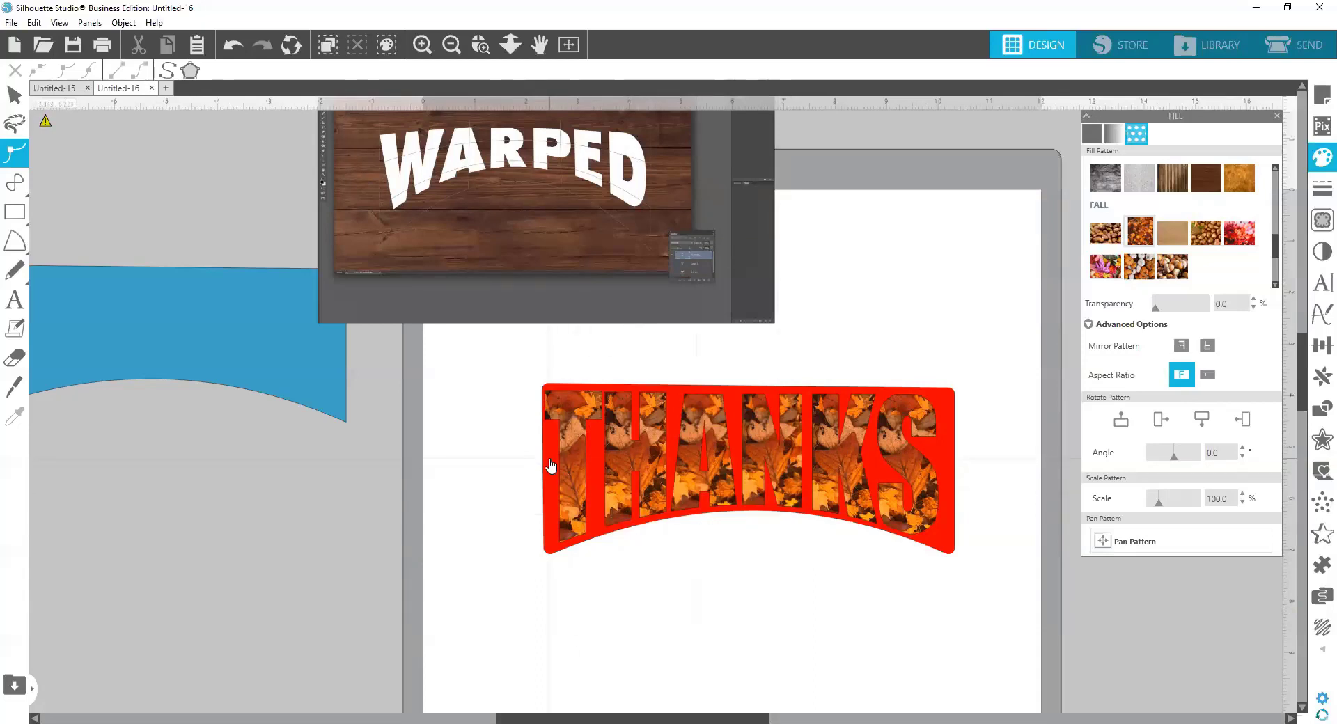
left_click(14, 95)
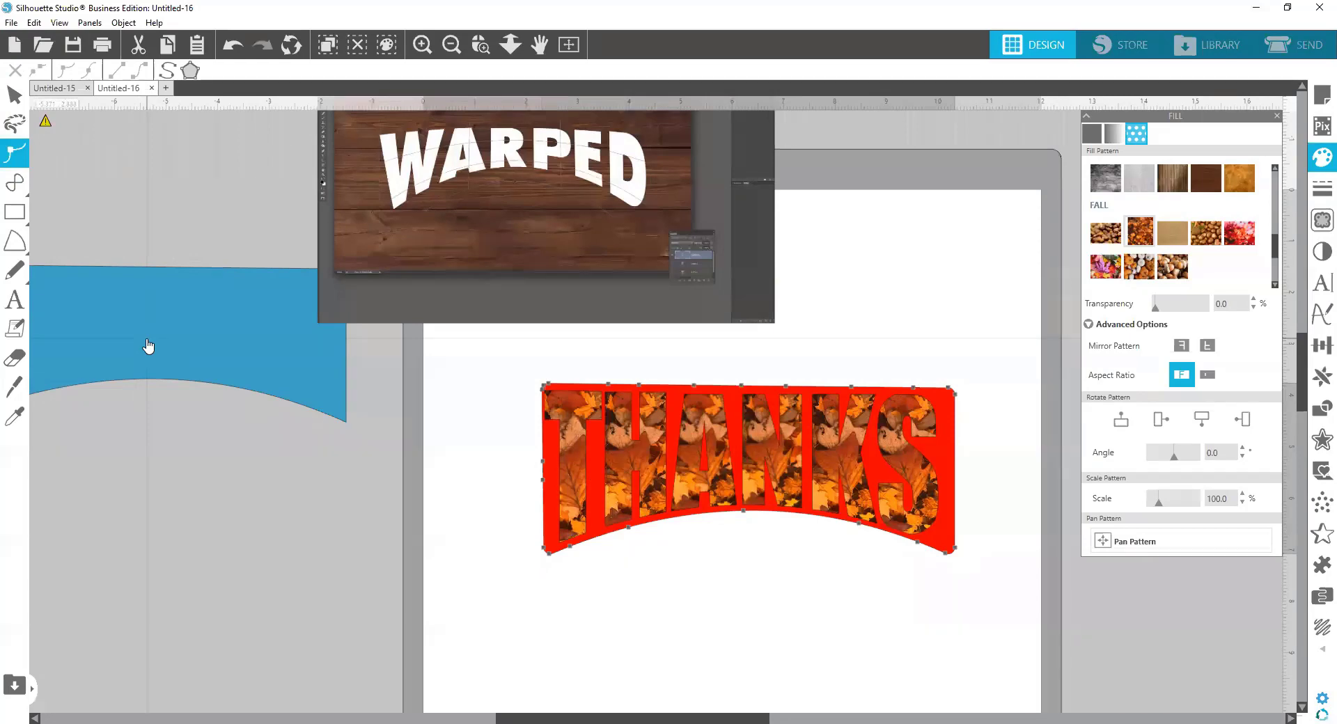
key("Escape")
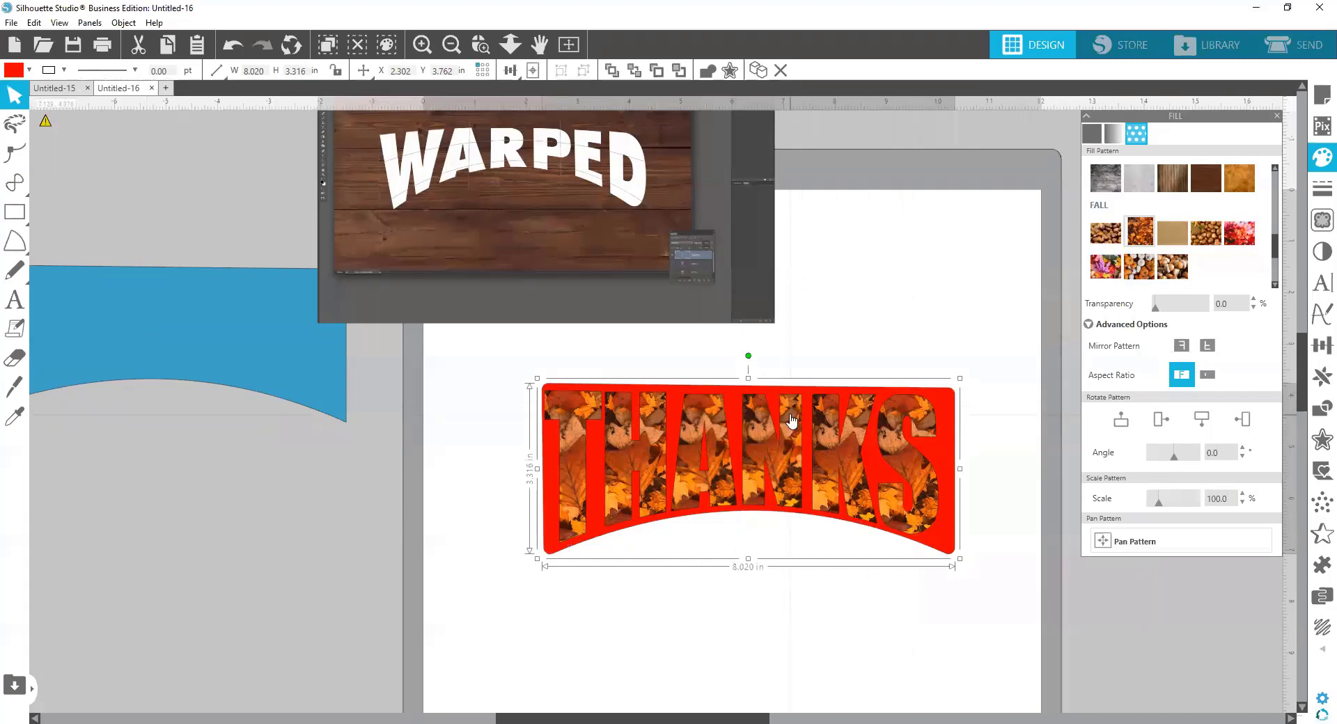
Try light tan, darker tan and pale orange fills on the backing behind the THANKS letters.
left_click(14, 71)
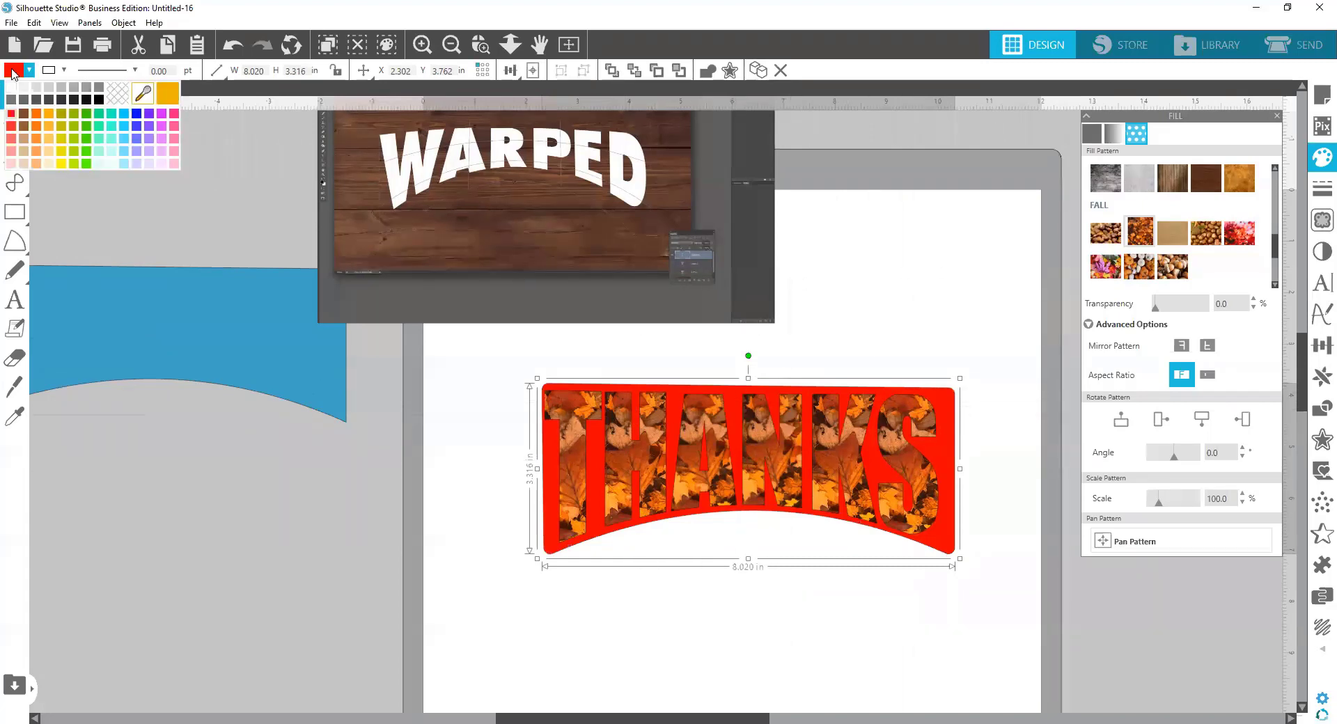
left_click(23, 163)
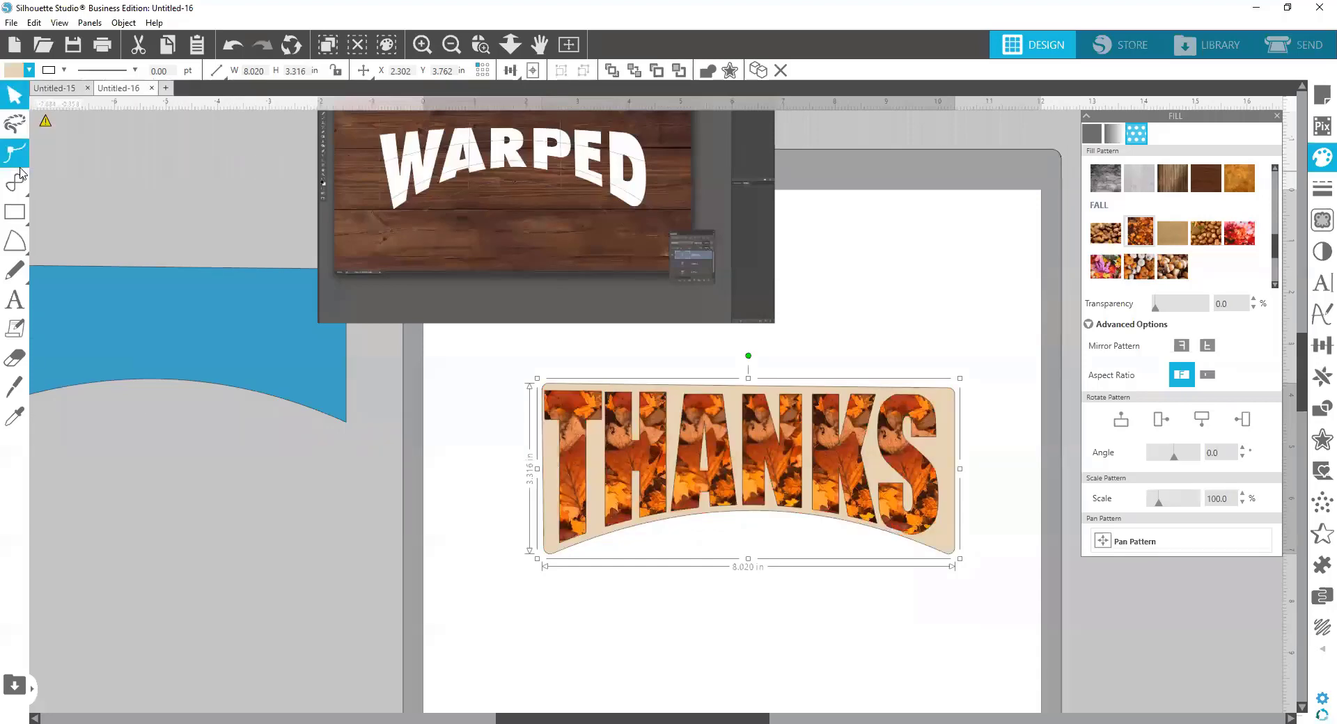
left_click(14, 71)
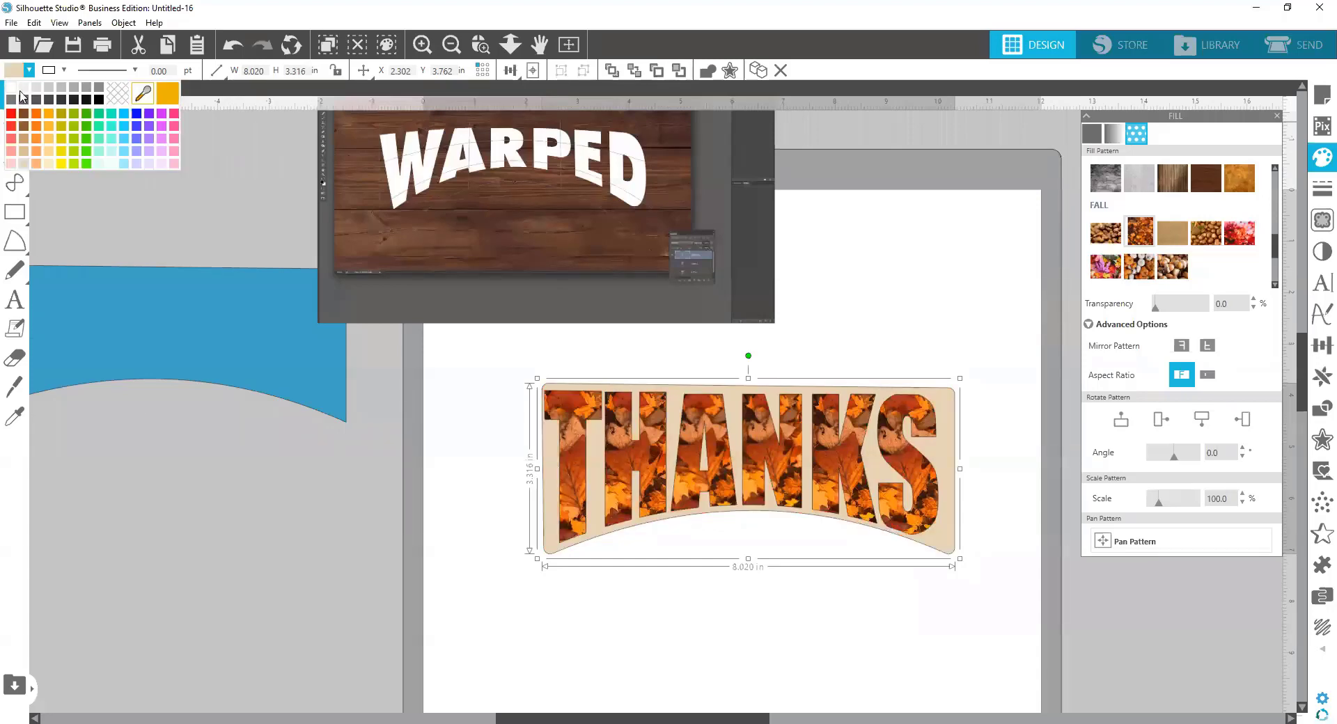
left_click(25, 153)
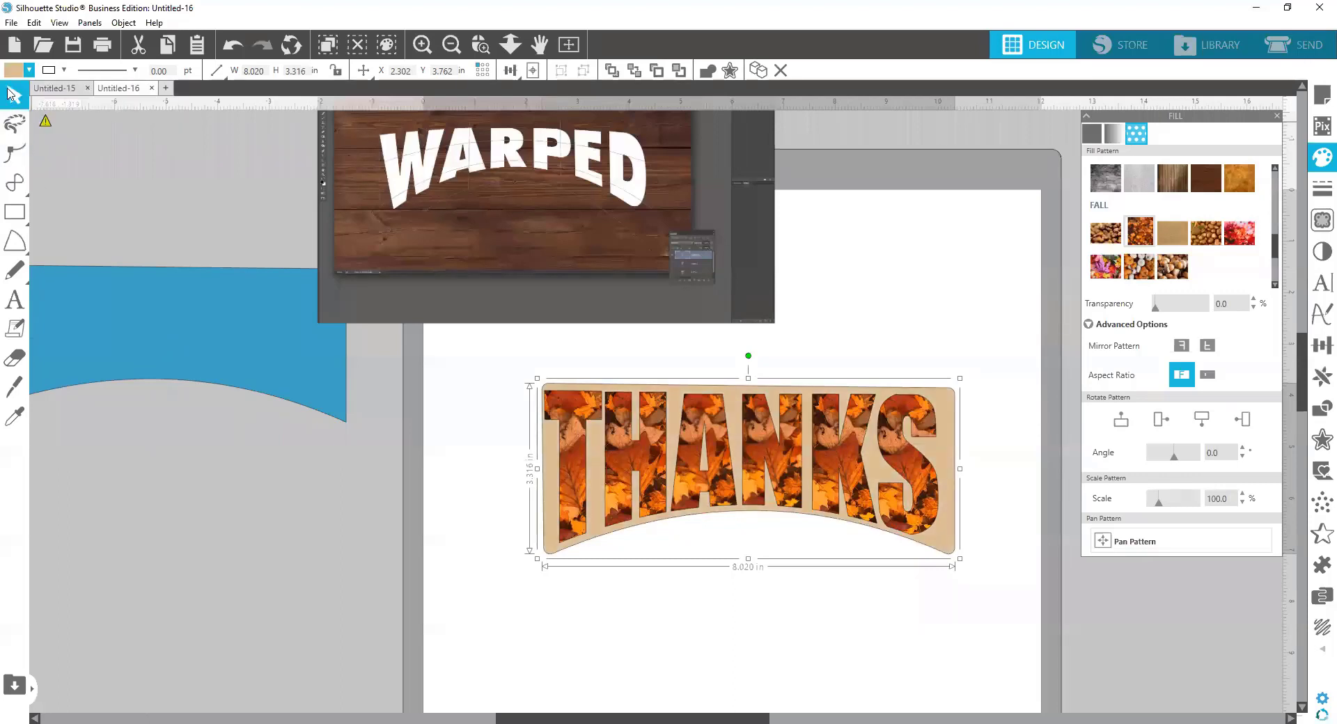
left_click(19, 73)
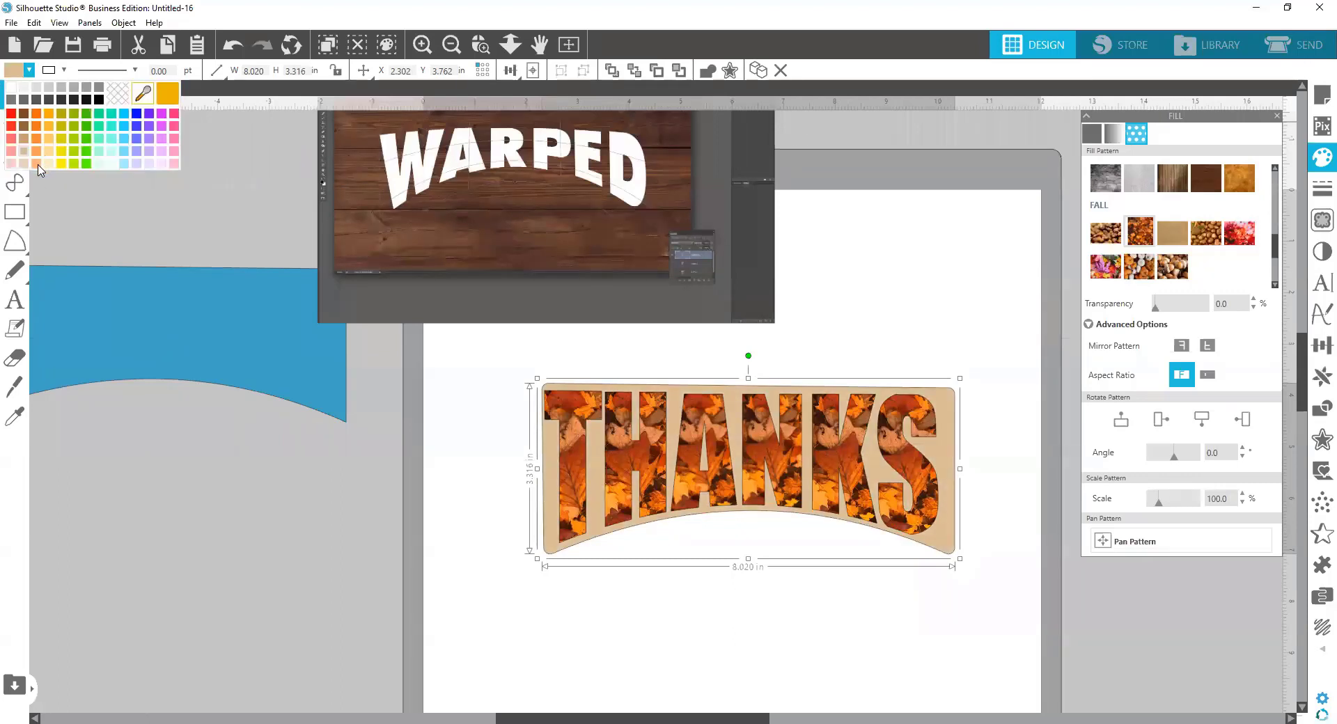
left_click(37, 165)
left_click(15, 72)
left_click(26, 165)
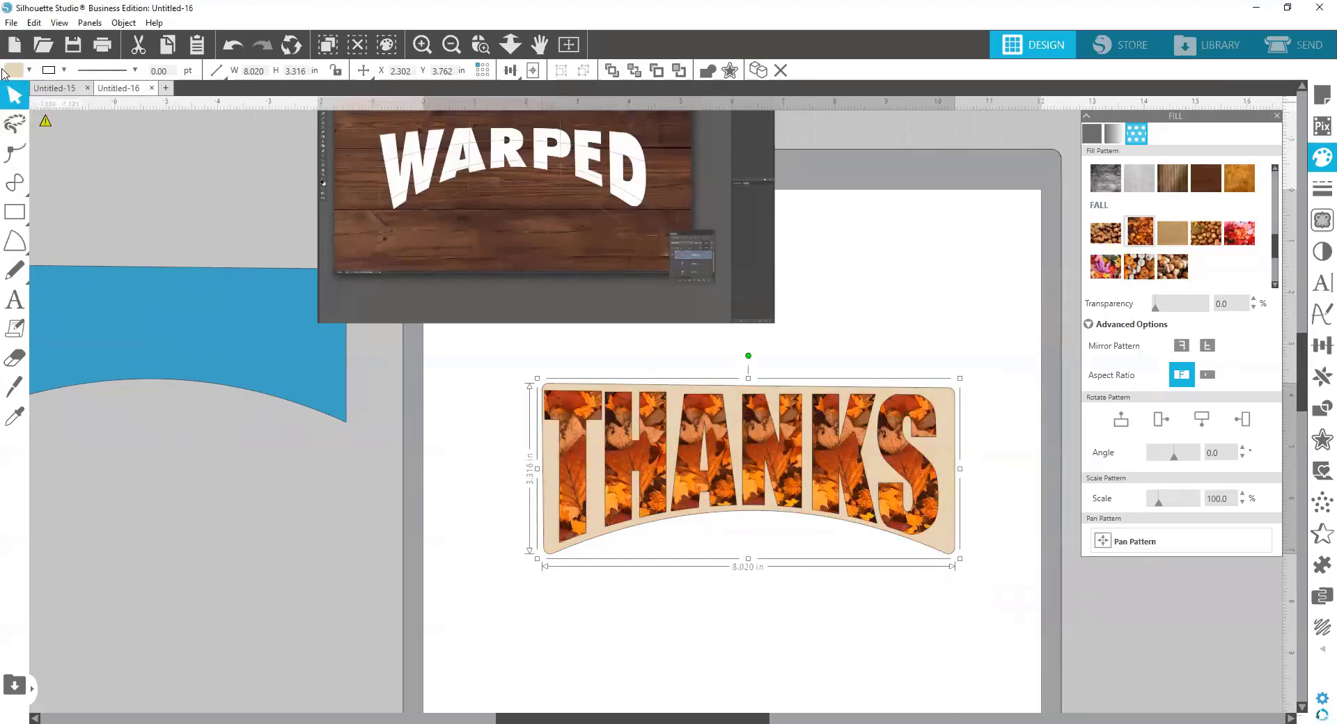
Fill the backing behind the leaf-patterned letters with white.
left_click(29, 70)
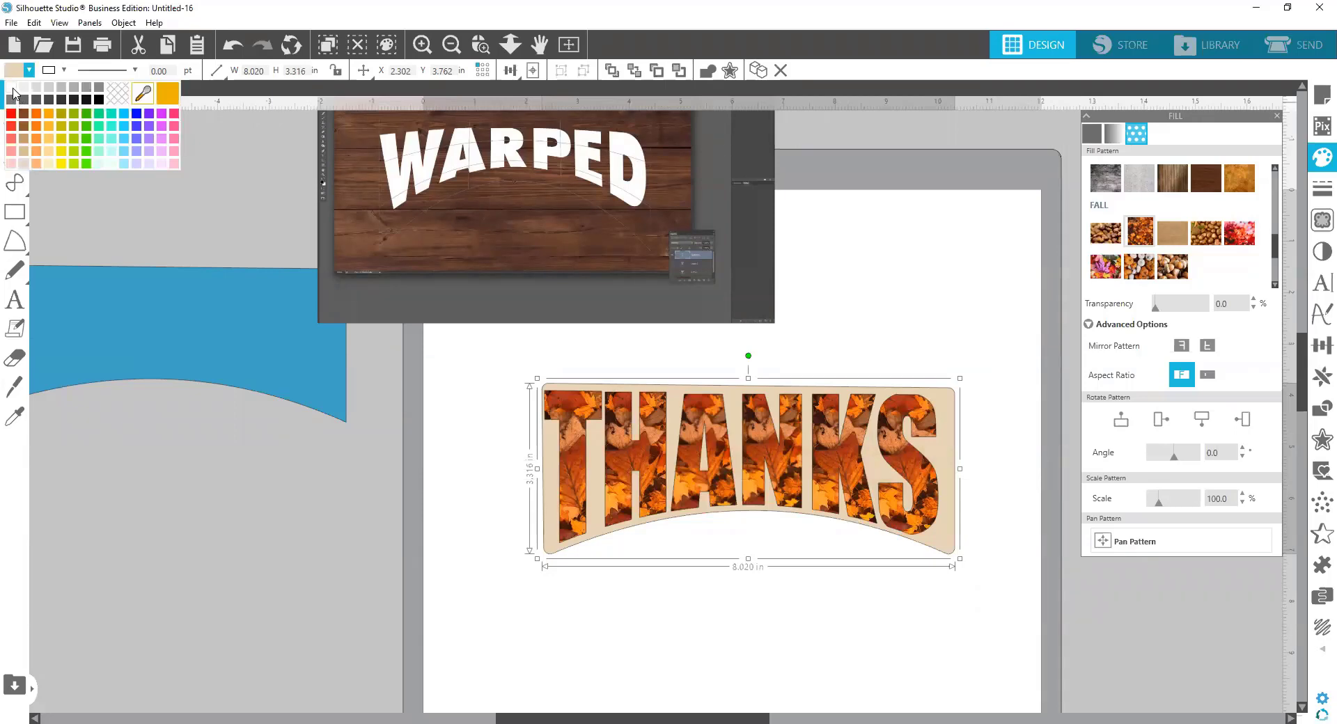
left_click(13, 88)
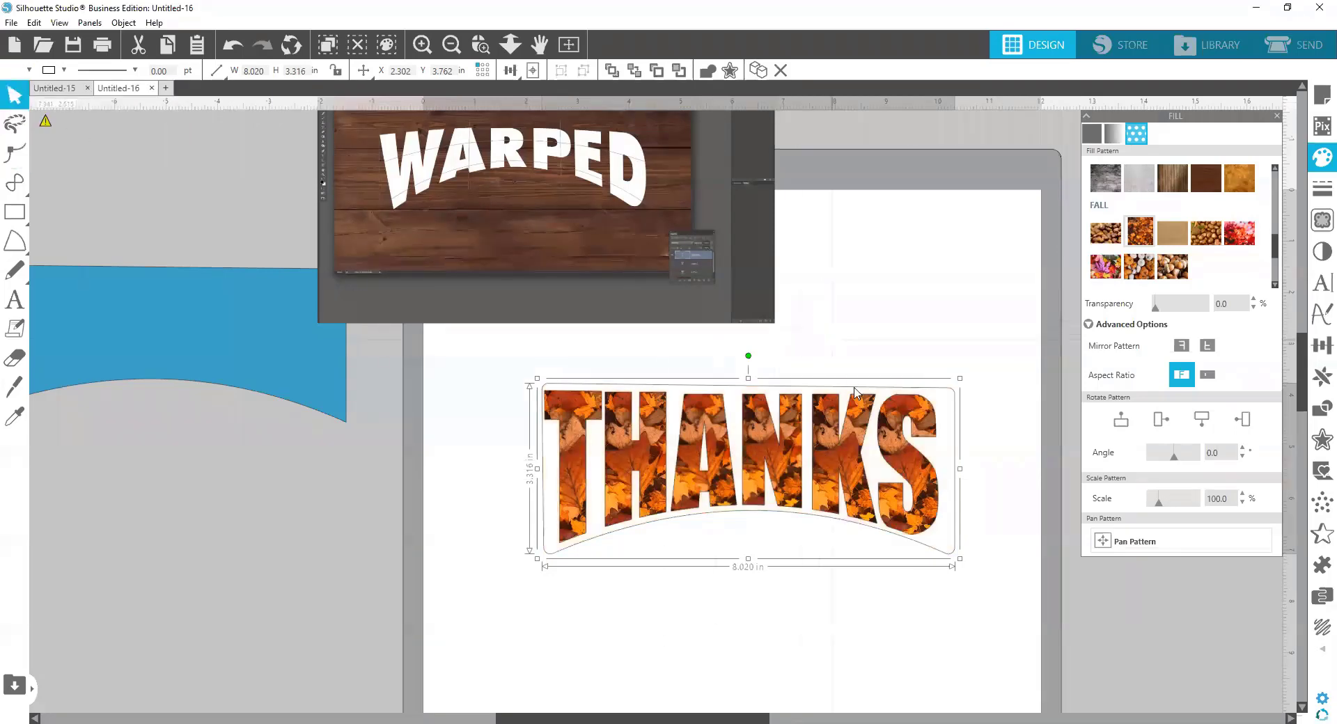
Move the blue template next to the THANKS design, and delete it together with the design and the WARPED reference picture.
left_click_drag(160, 322, 563, 346)
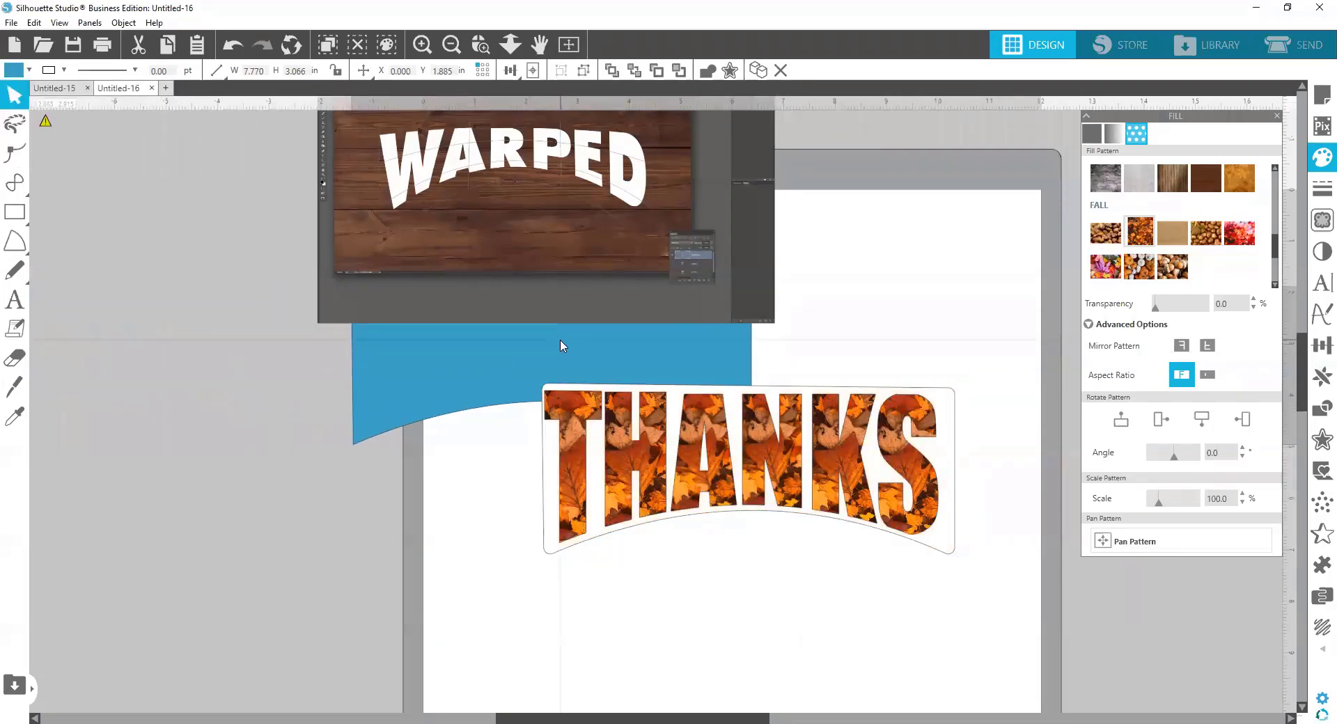
key("Escape")
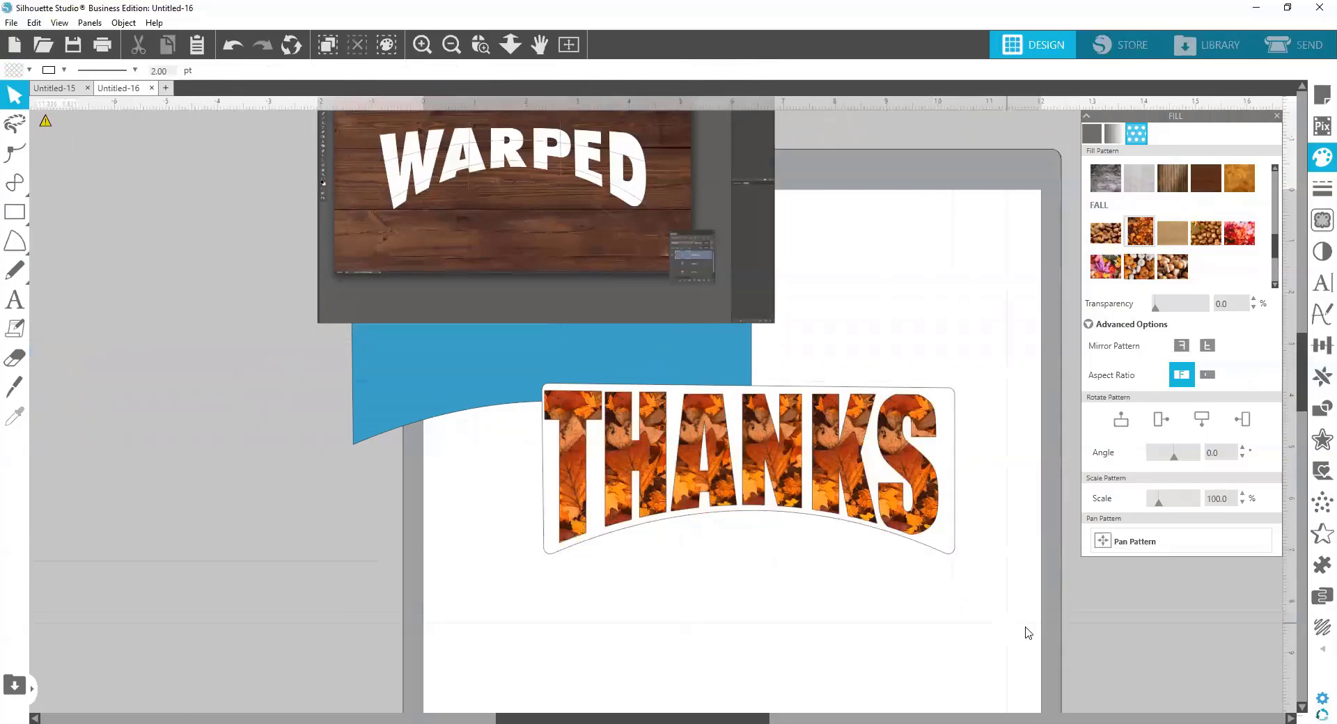
left_click_drag(1026, 631, 304, 99)
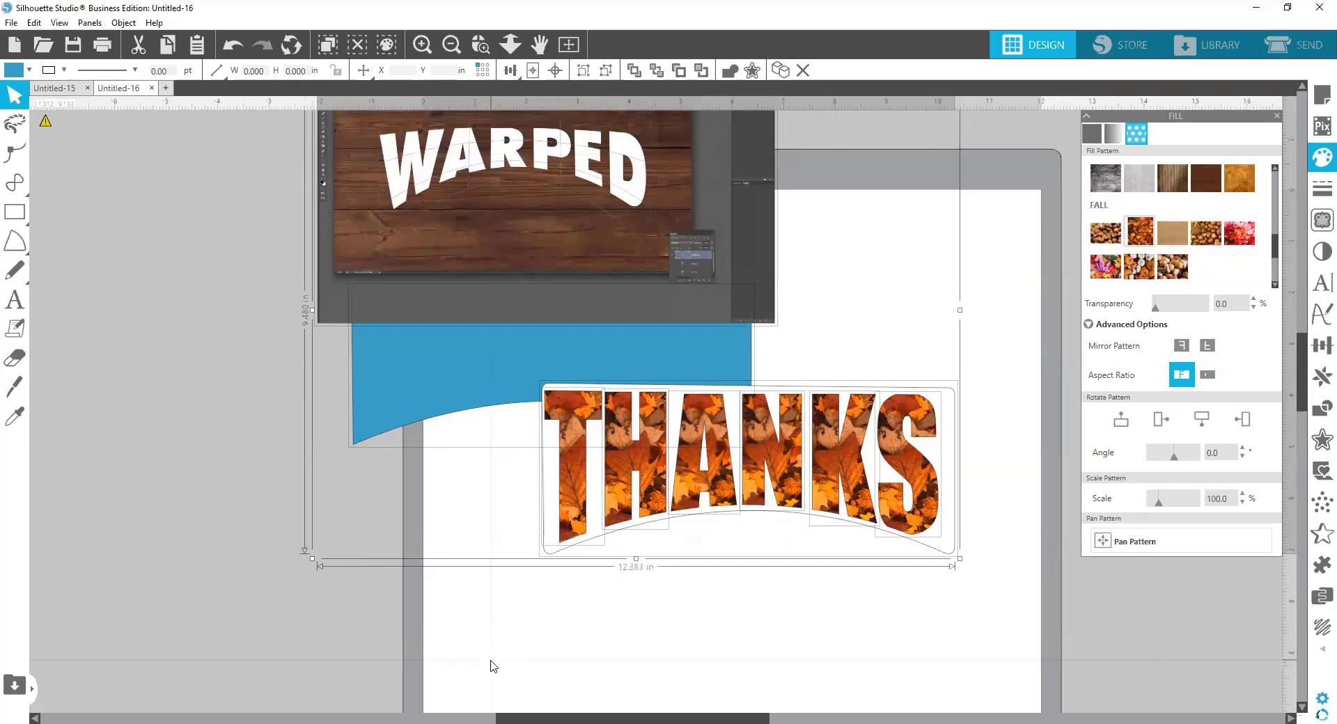
key("Delete")
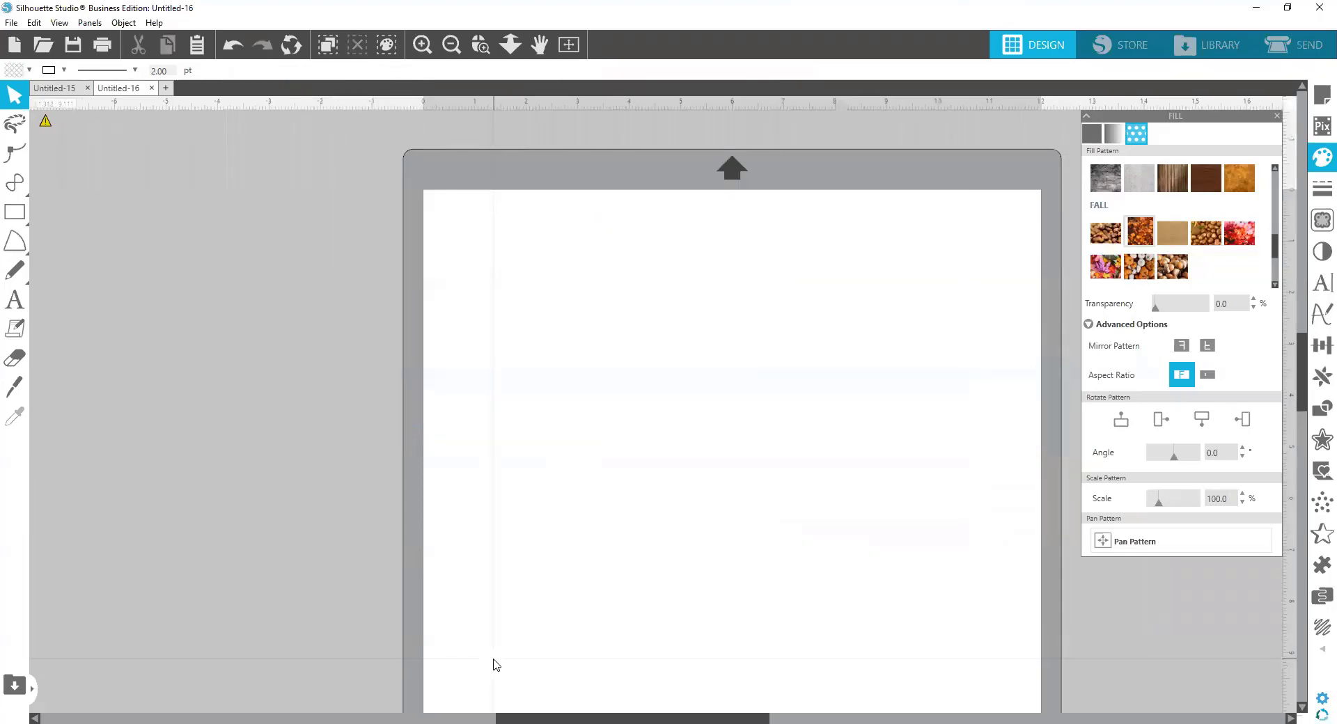
left_click_drag(528, 705, 360, 698)
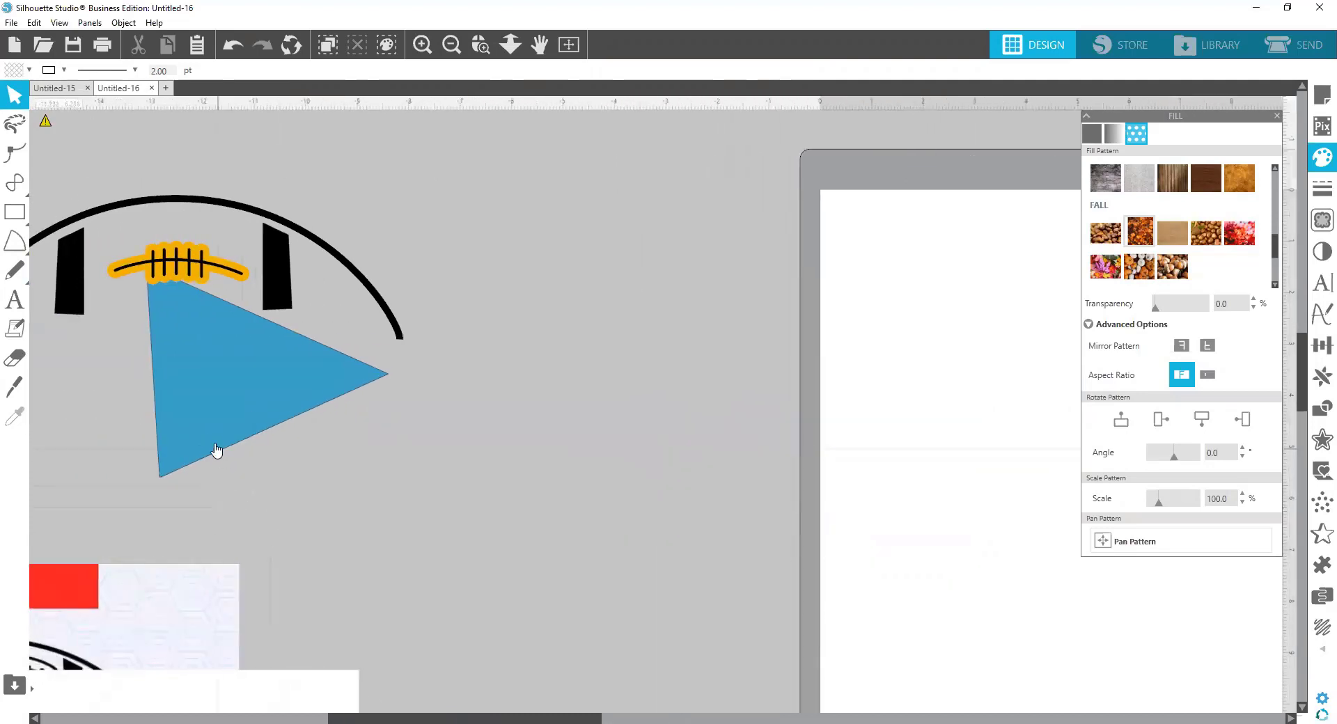
Move the blue triangle away from the football artwork and park it beside the page's left edge.
left_click_drag(215, 451, 888, 453)
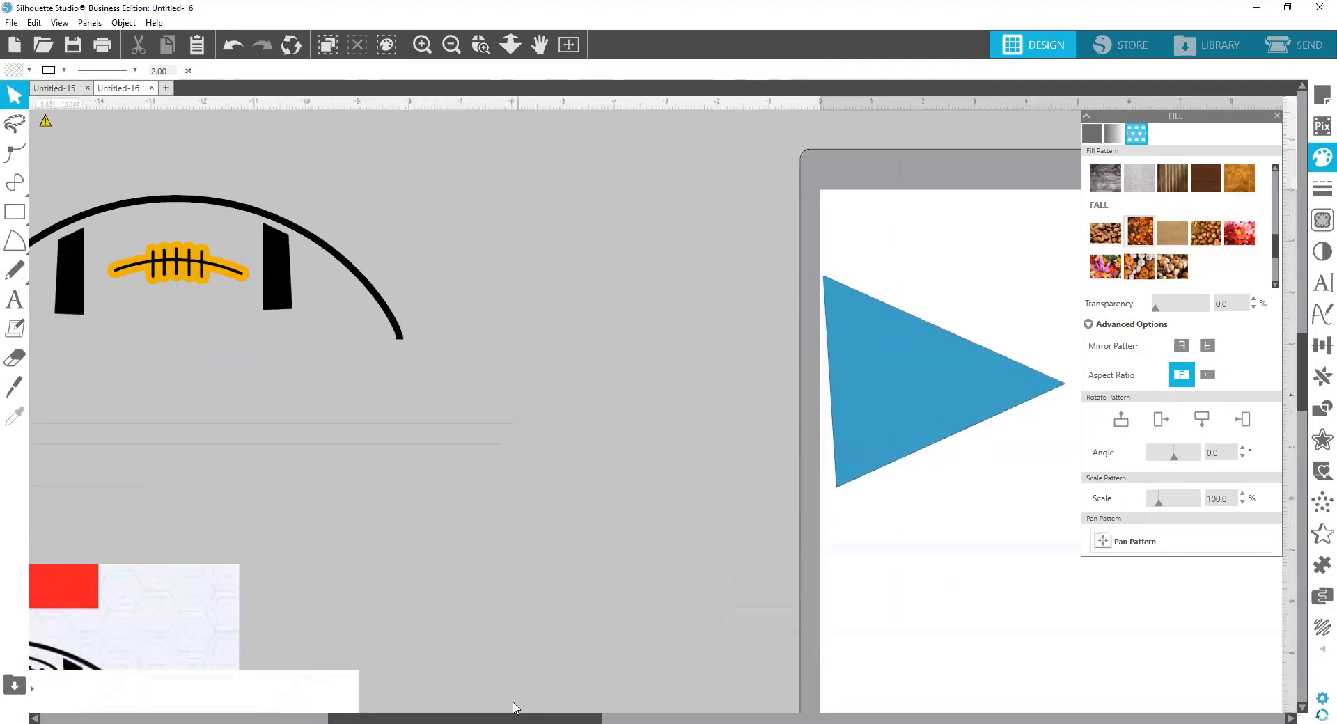
left_click_drag(517, 708, 717, 707)
left_click_drag(425, 423, 222, 327)
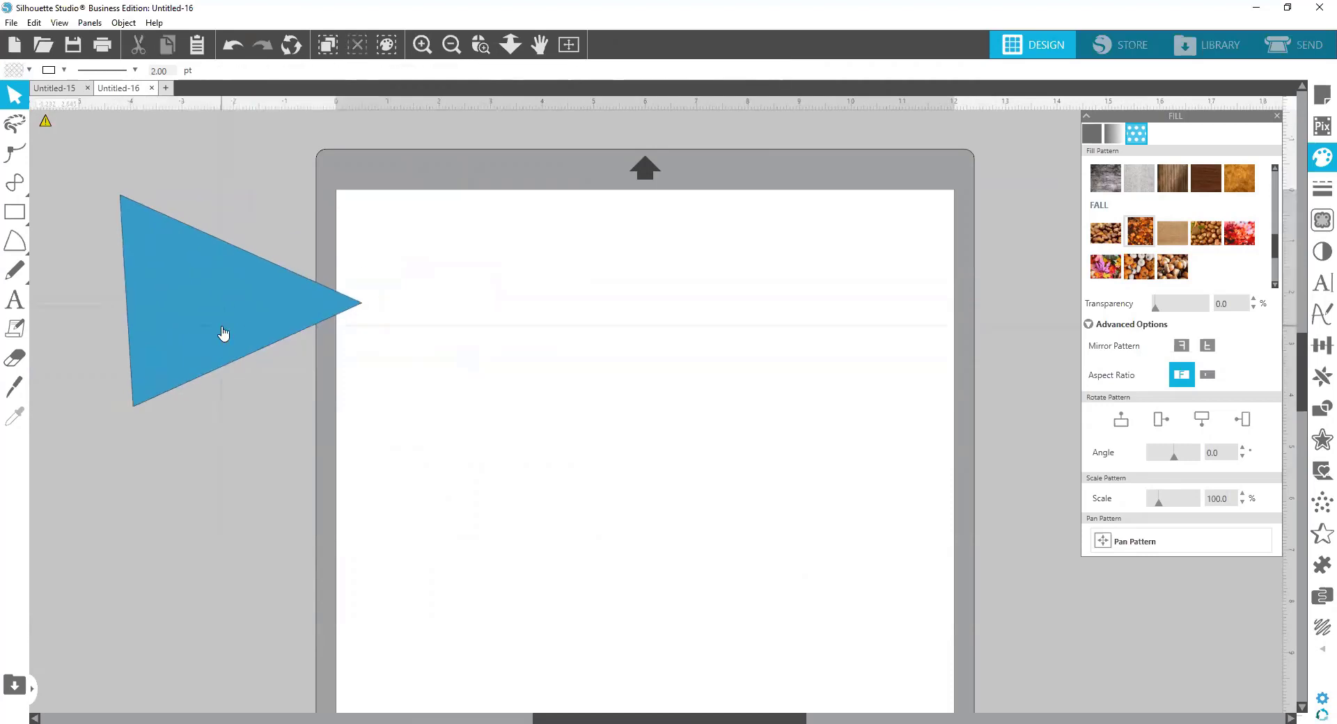
Draw a closed triangular polygon about 4.25 in wide and 1.46 in high near the page's upper middle, pointing right like a pennant.
left_click(13, 205)
left_click(10, 186)
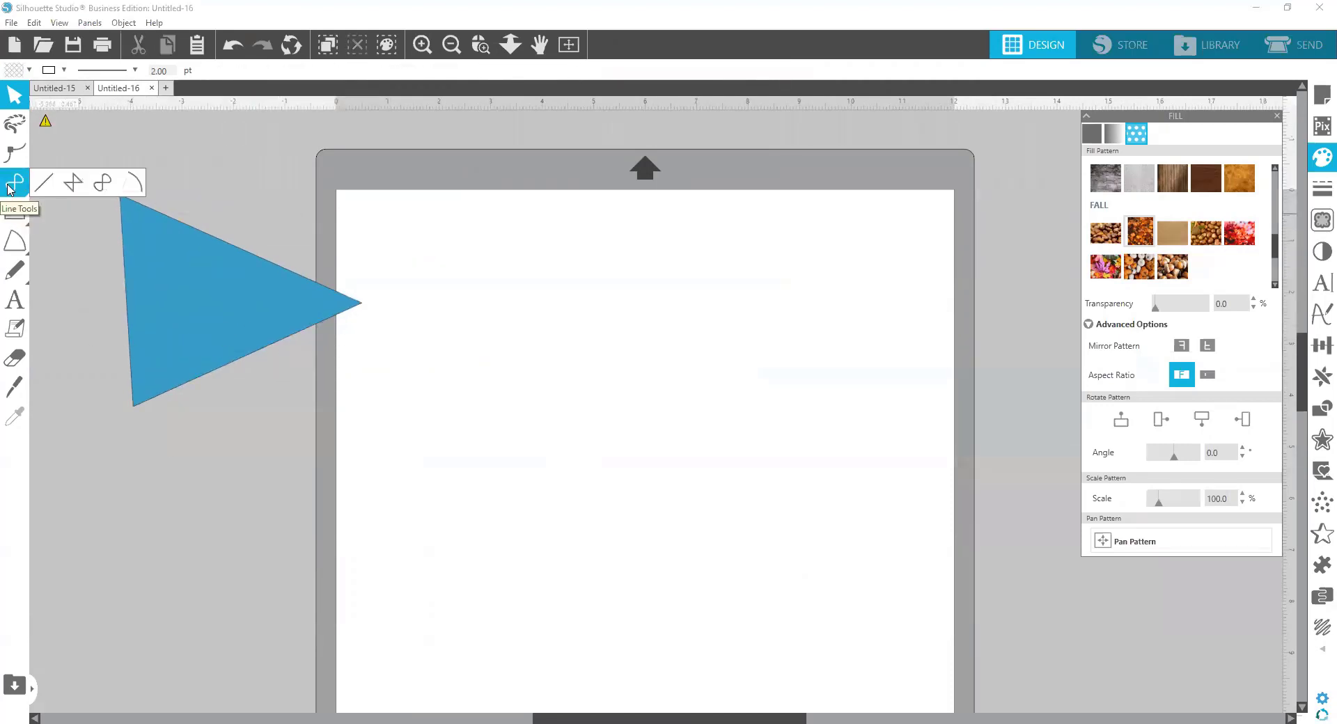
left_click(42, 184)
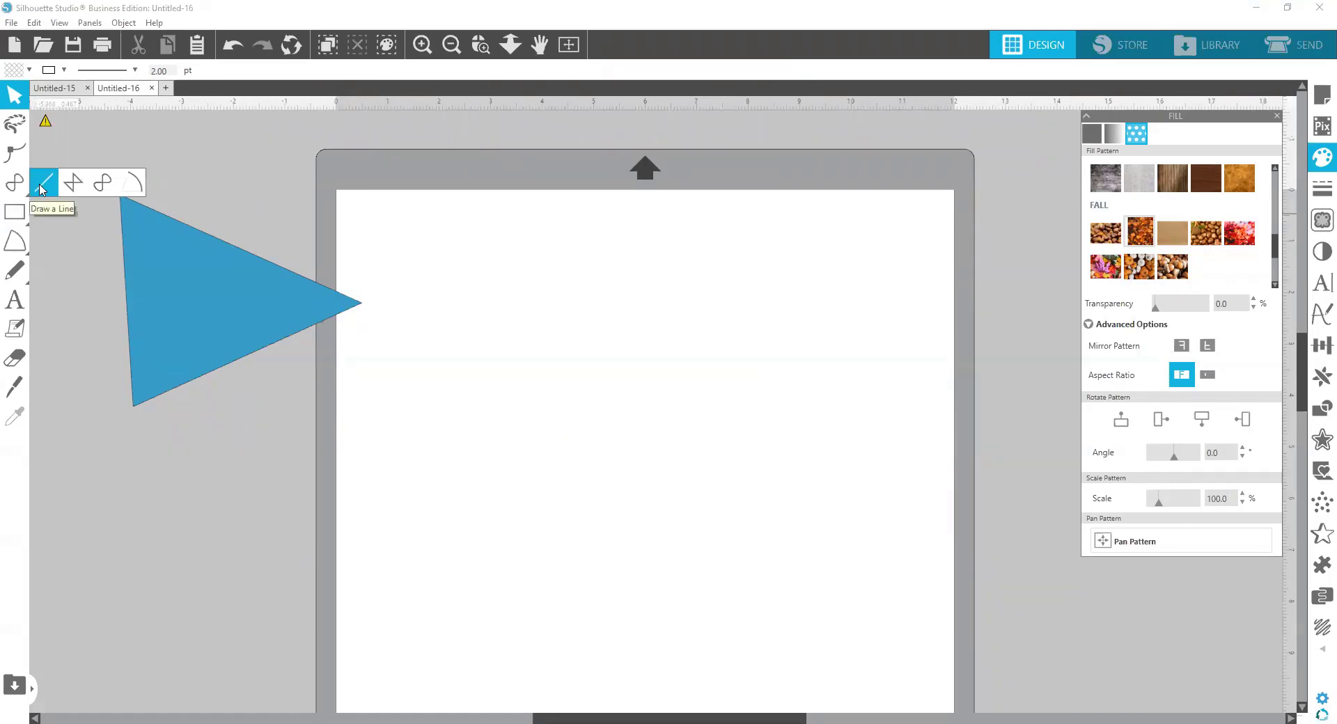
left_click(74, 189)
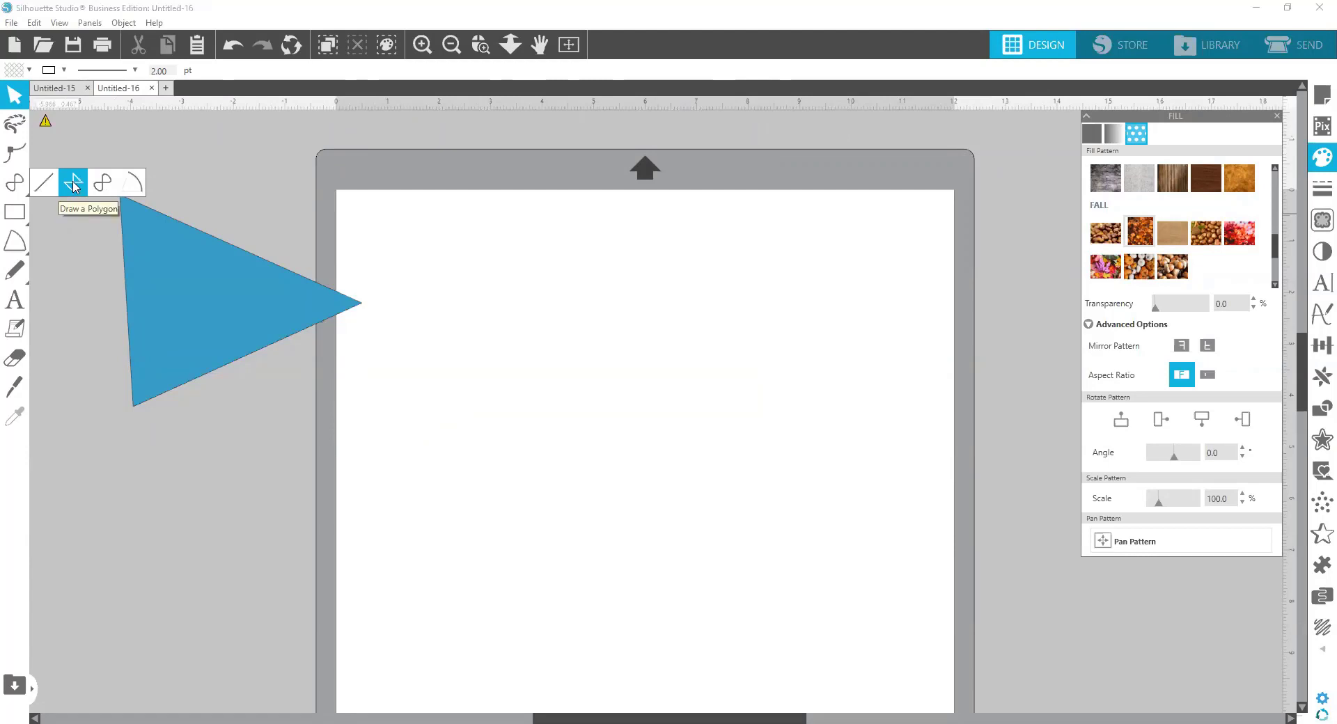
left_click(73, 184)
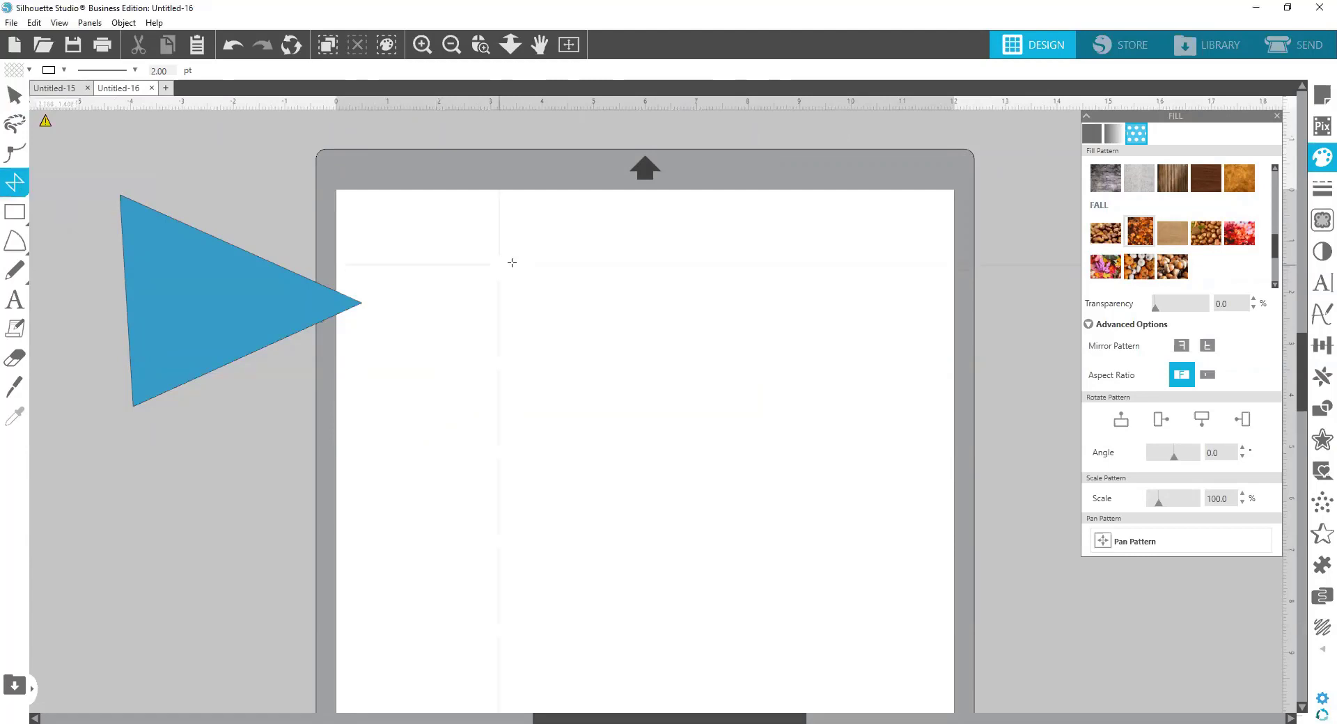
left_click(521, 267)
left_click(740, 301)
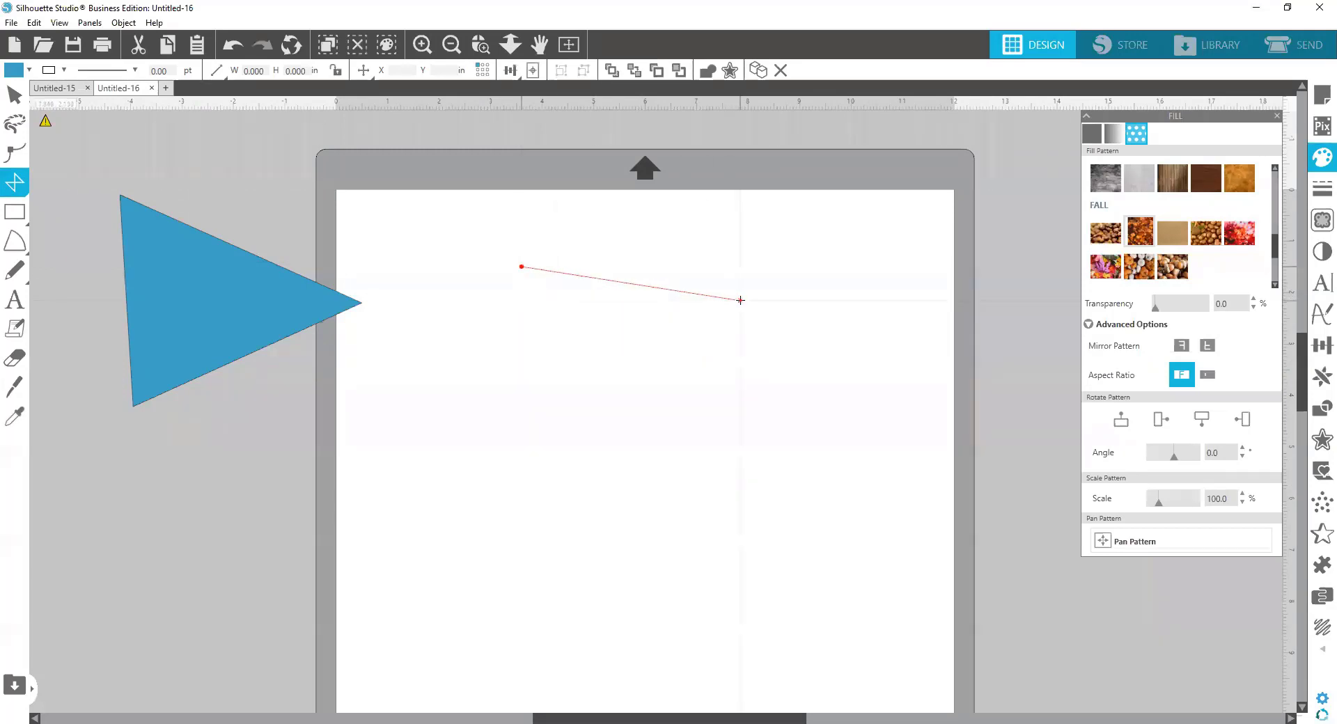
left_click(524, 342)
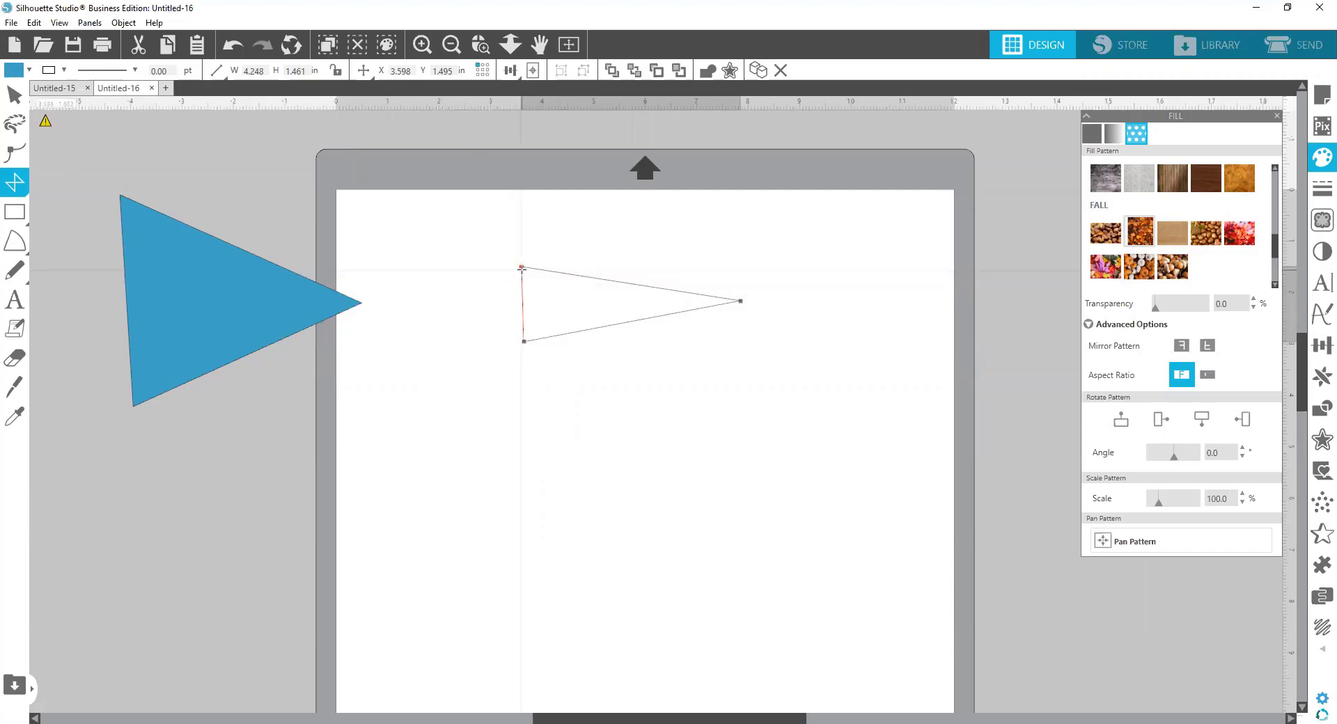
left_click(522, 268)
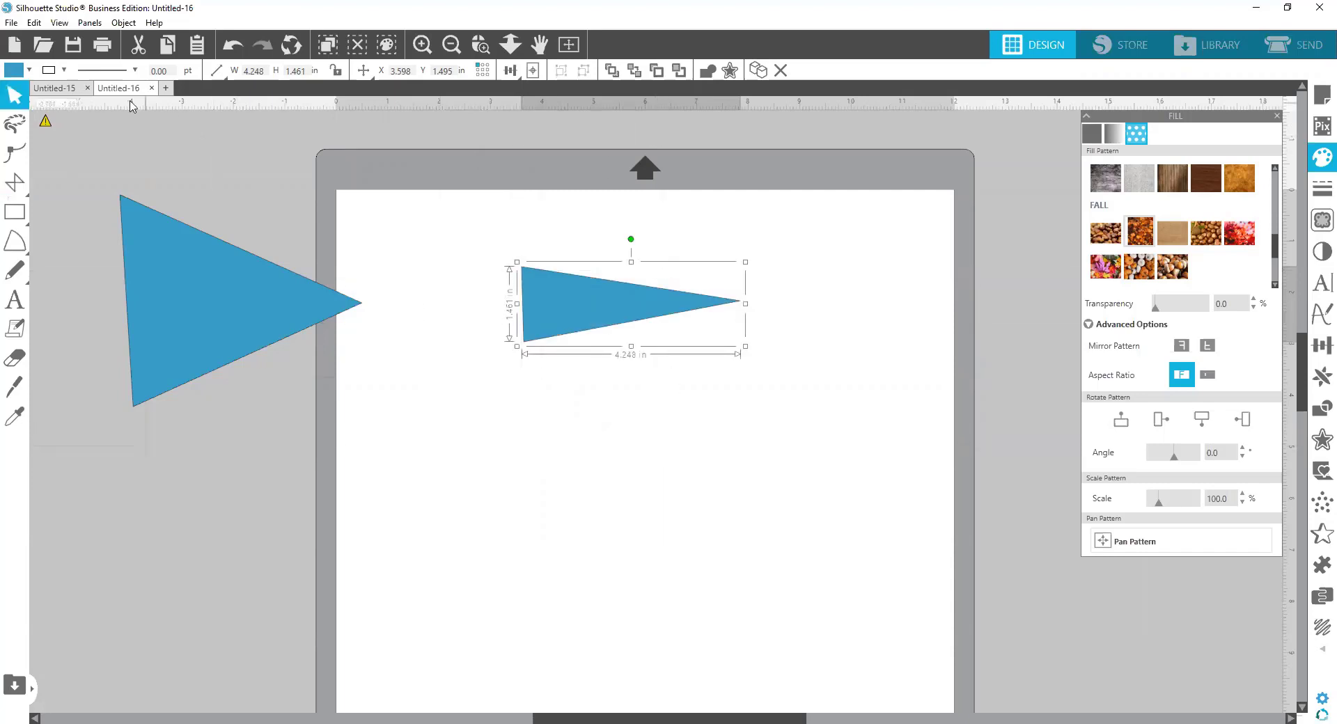
Make the new pennant triangle's fill transparent so only its outline is left, and deselect it.
left_click(19, 73)
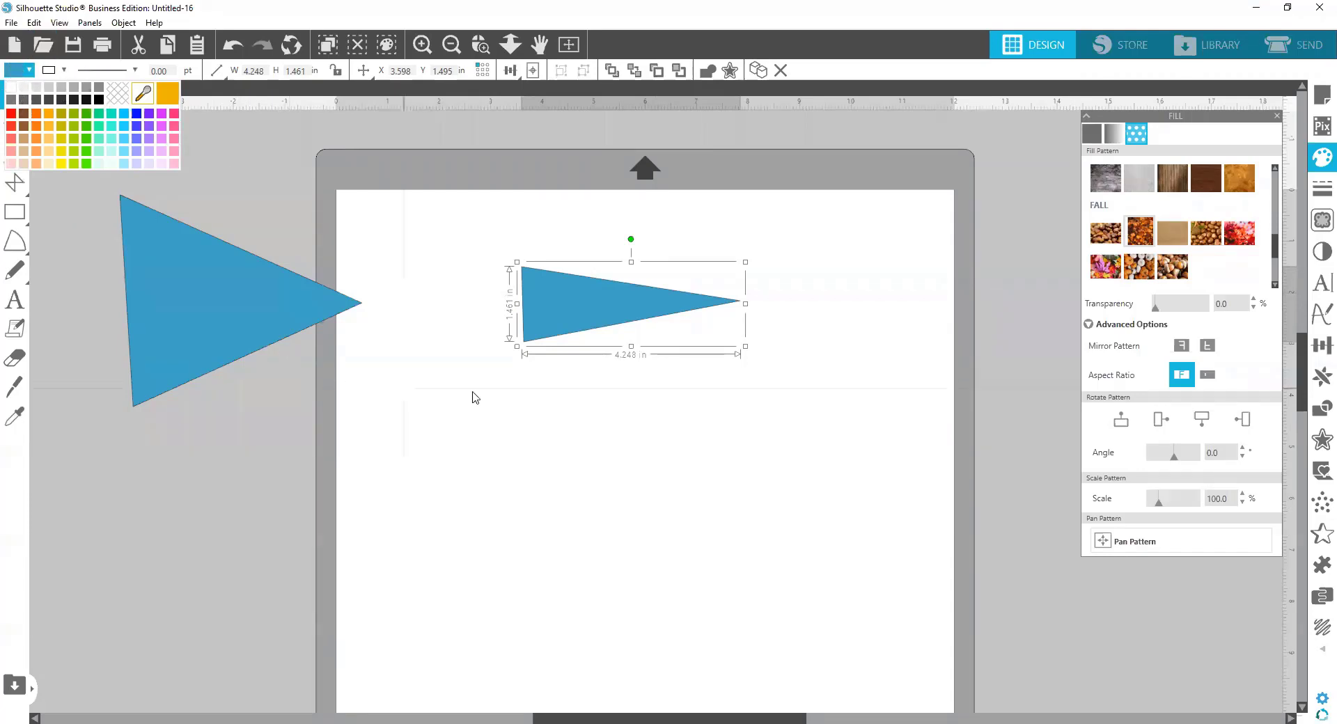
left_click(109, 218)
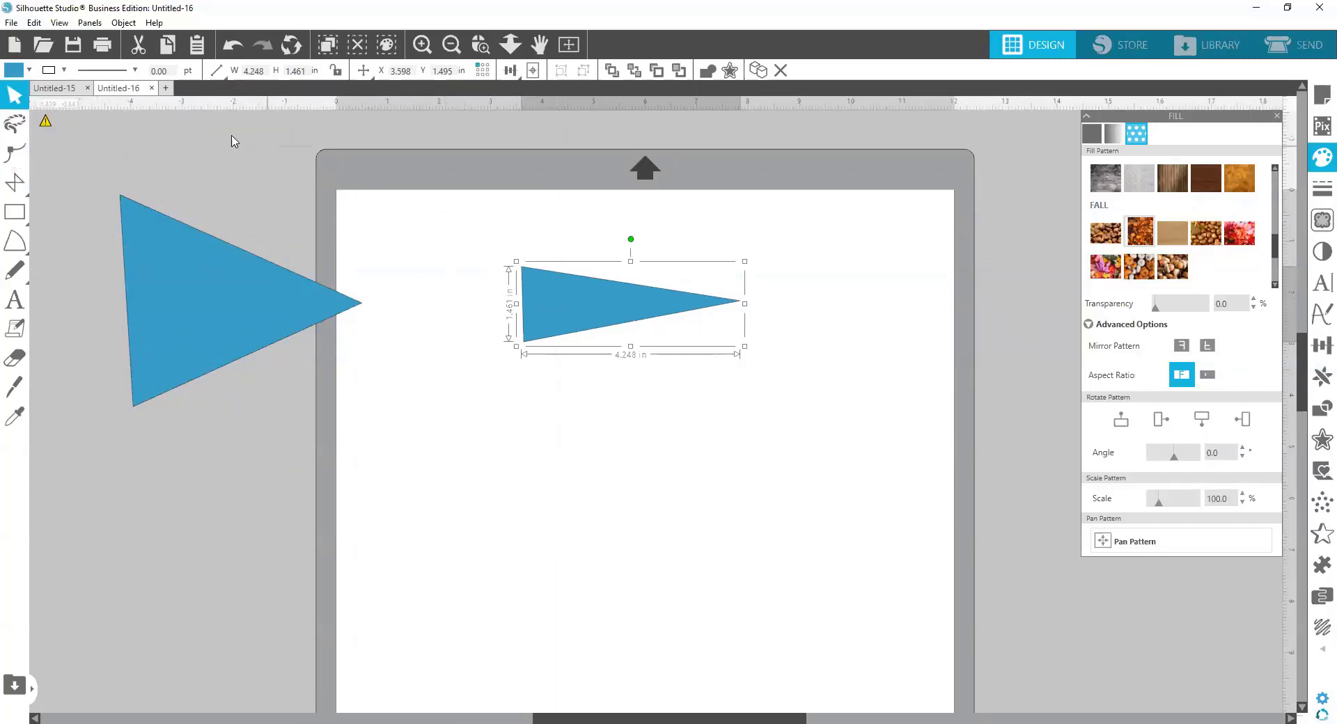
left_click(13, 71)
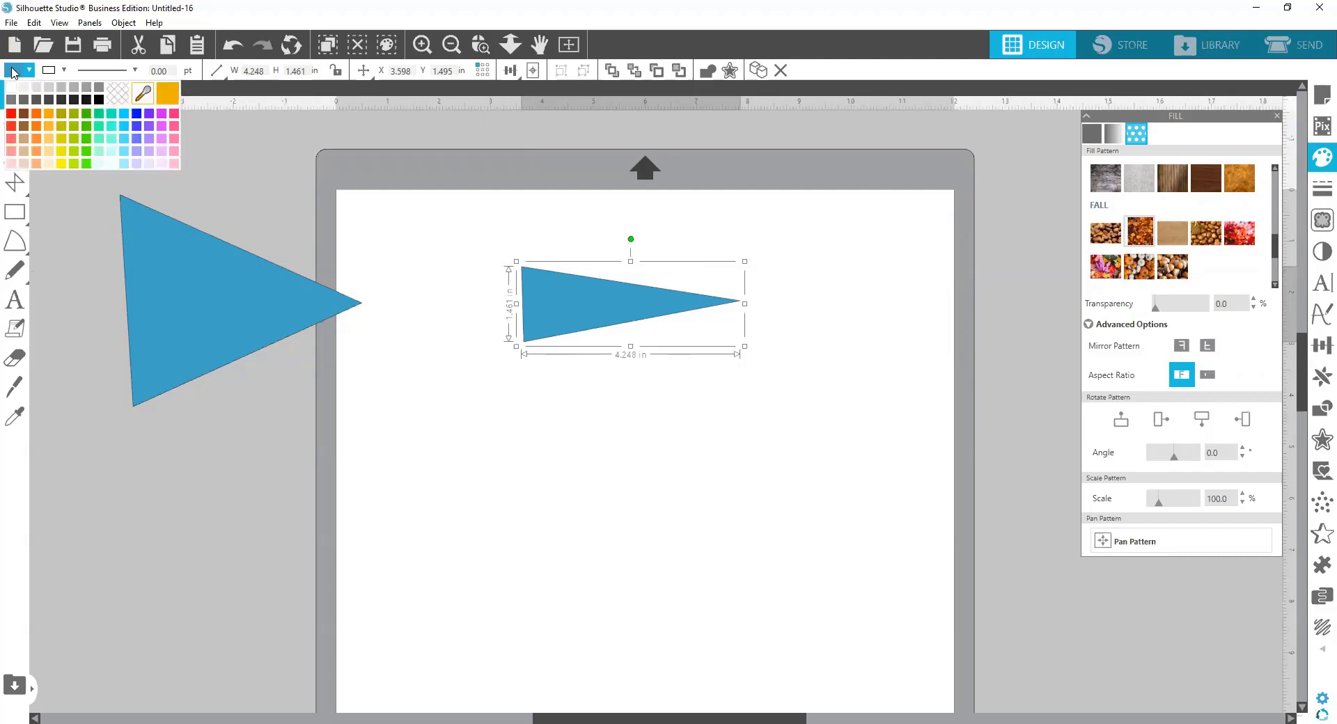
left_click(117, 103)
left_click(614, 461)
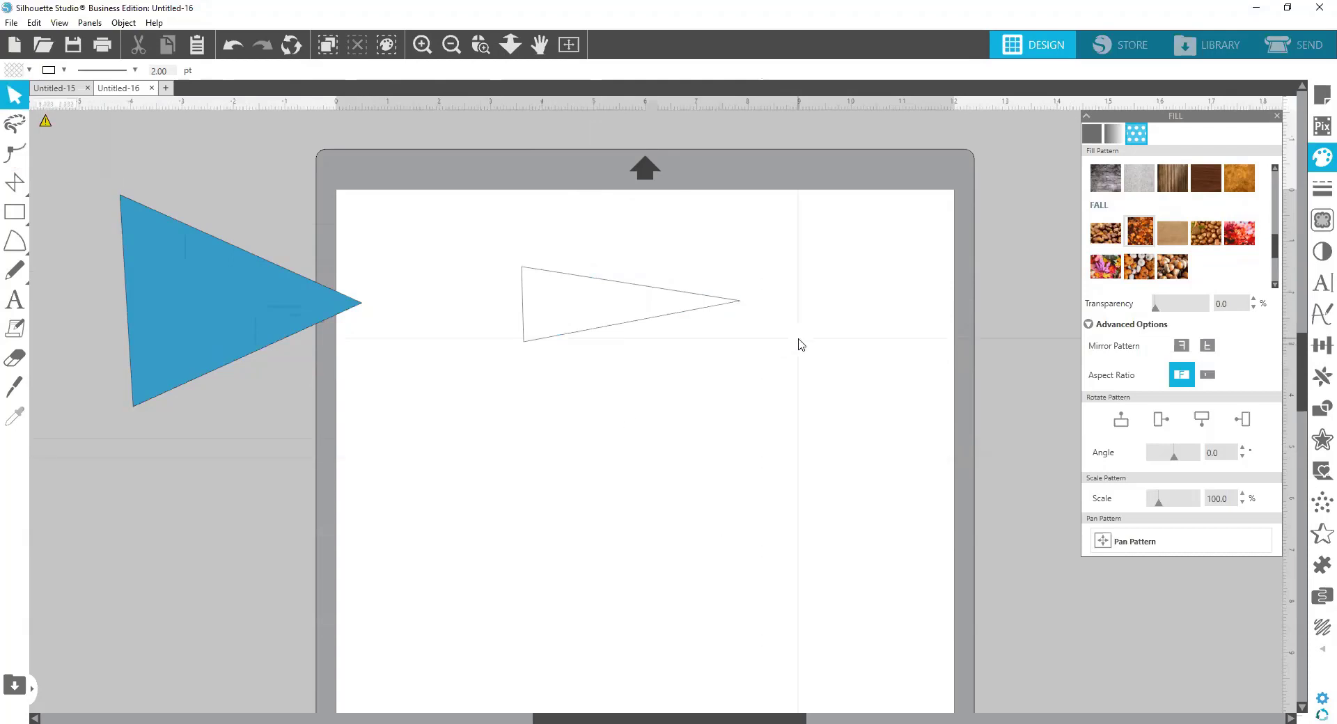
Enlarge the outlined triangle to about 10.33 by 3.55 in, place it across the upper page, and shift the blue triangle clear of it.
left_click(638, 328)
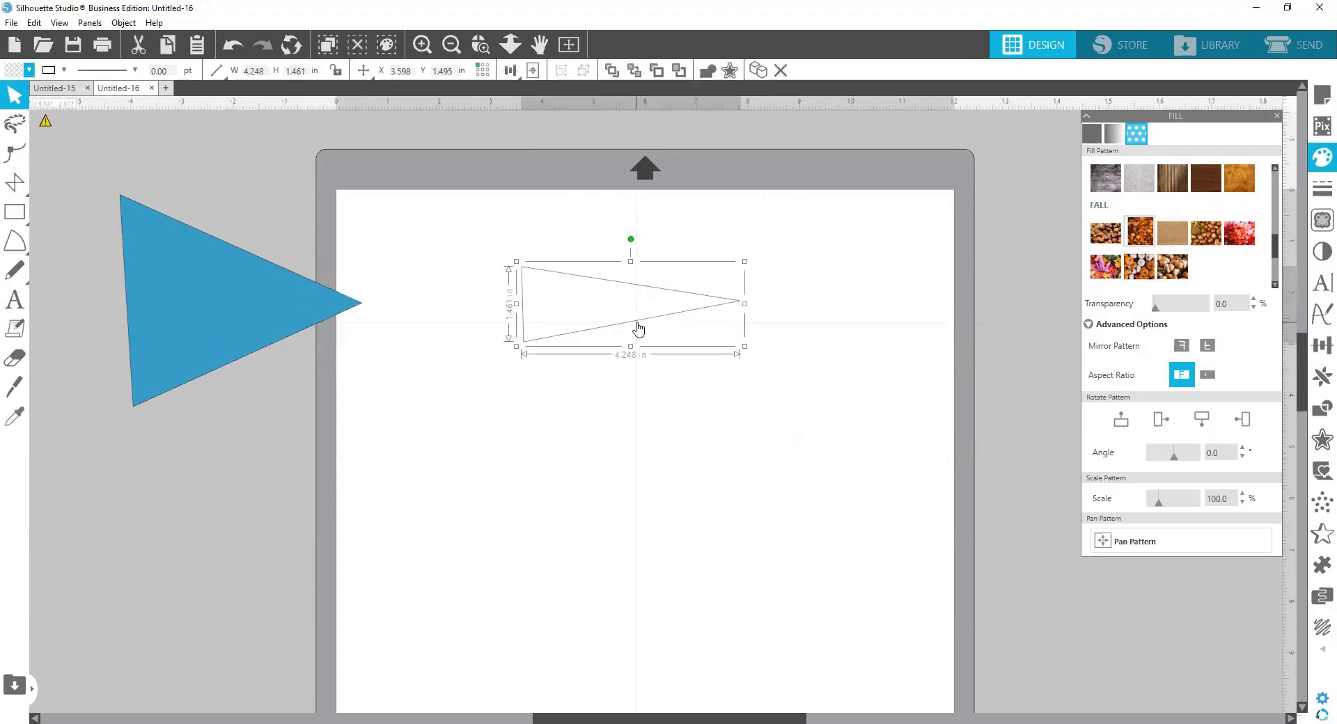
left_click_drag(746, 347, 973, 522)
left_click_drag(795, 407, 666, 377)
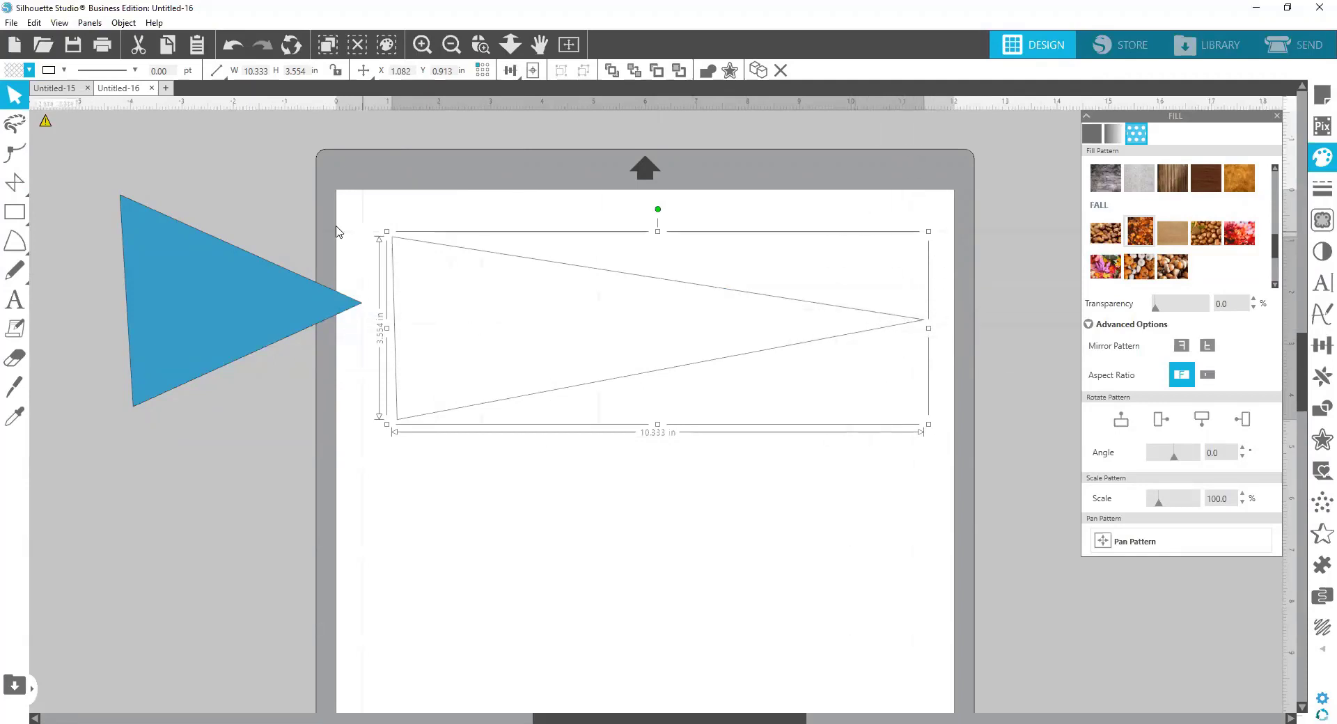
left_click_drag(269, 293, 239, 269)
key("Escape")
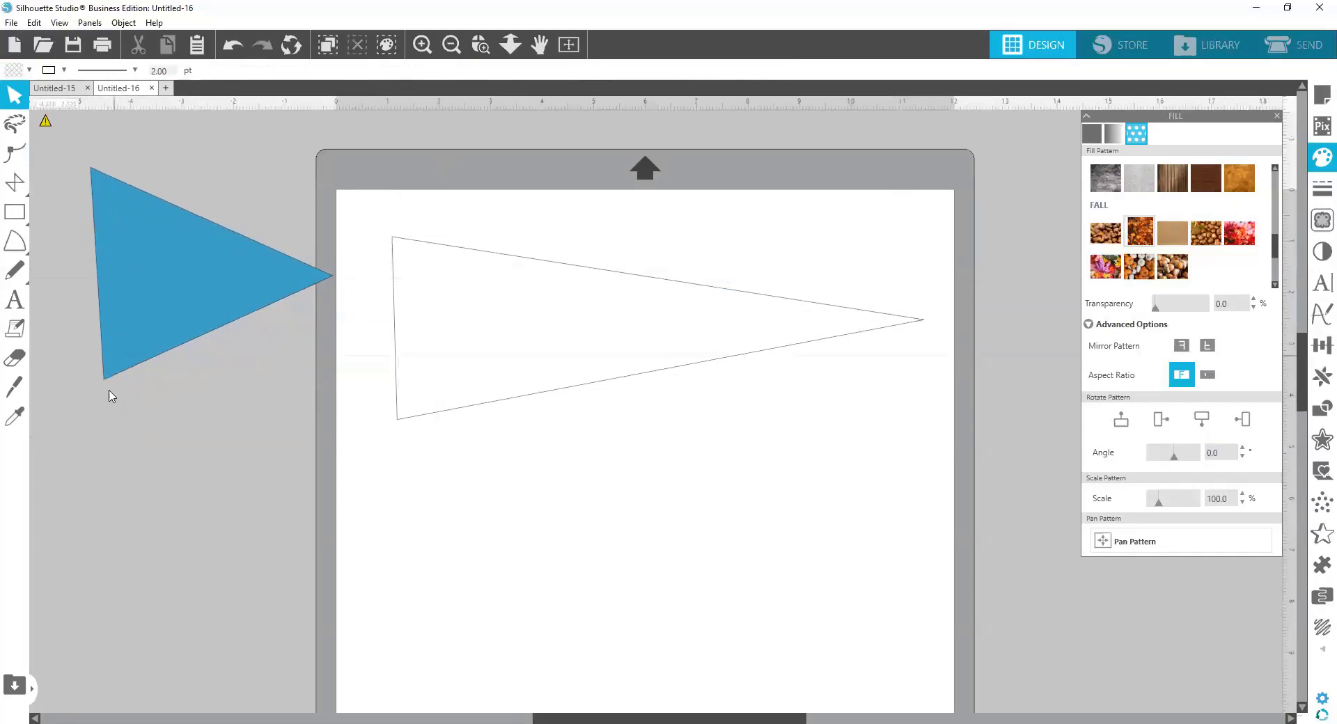
Add the text STEELERS below the outlined triangle and leave text editing.
left_click(16, 306)
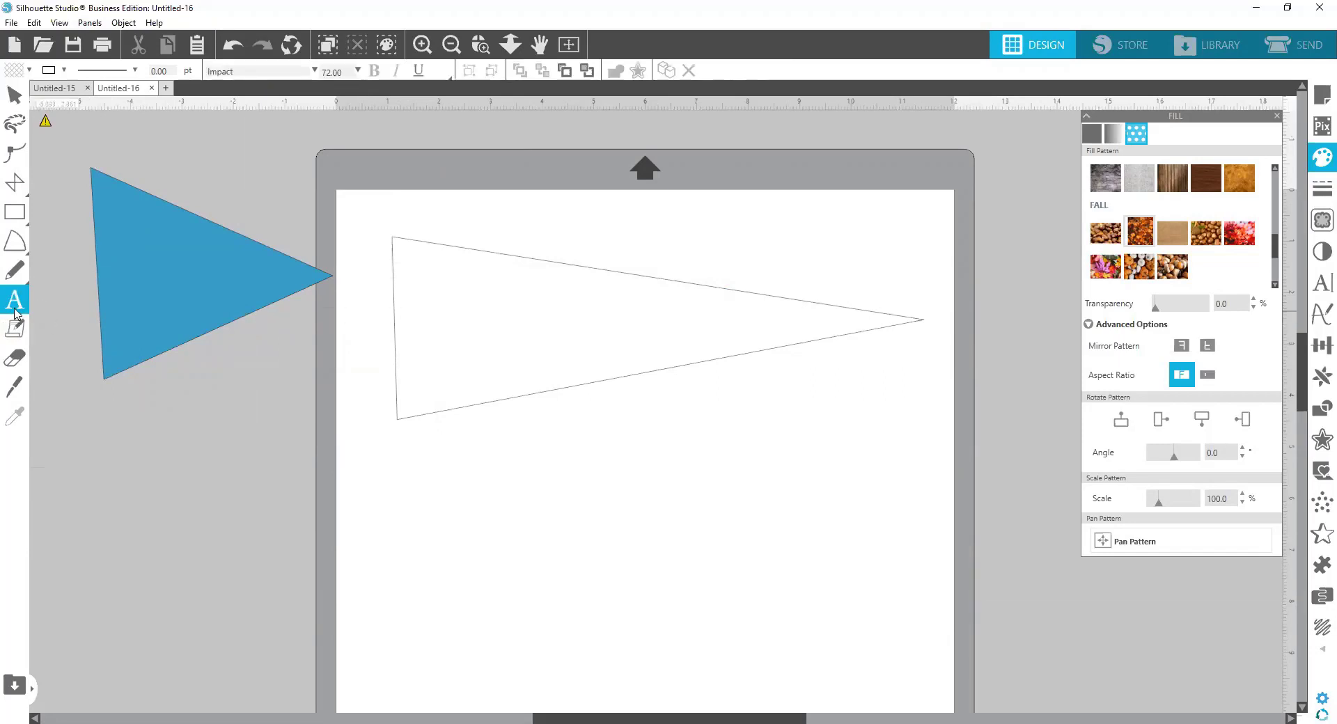
left_click(477, 465)
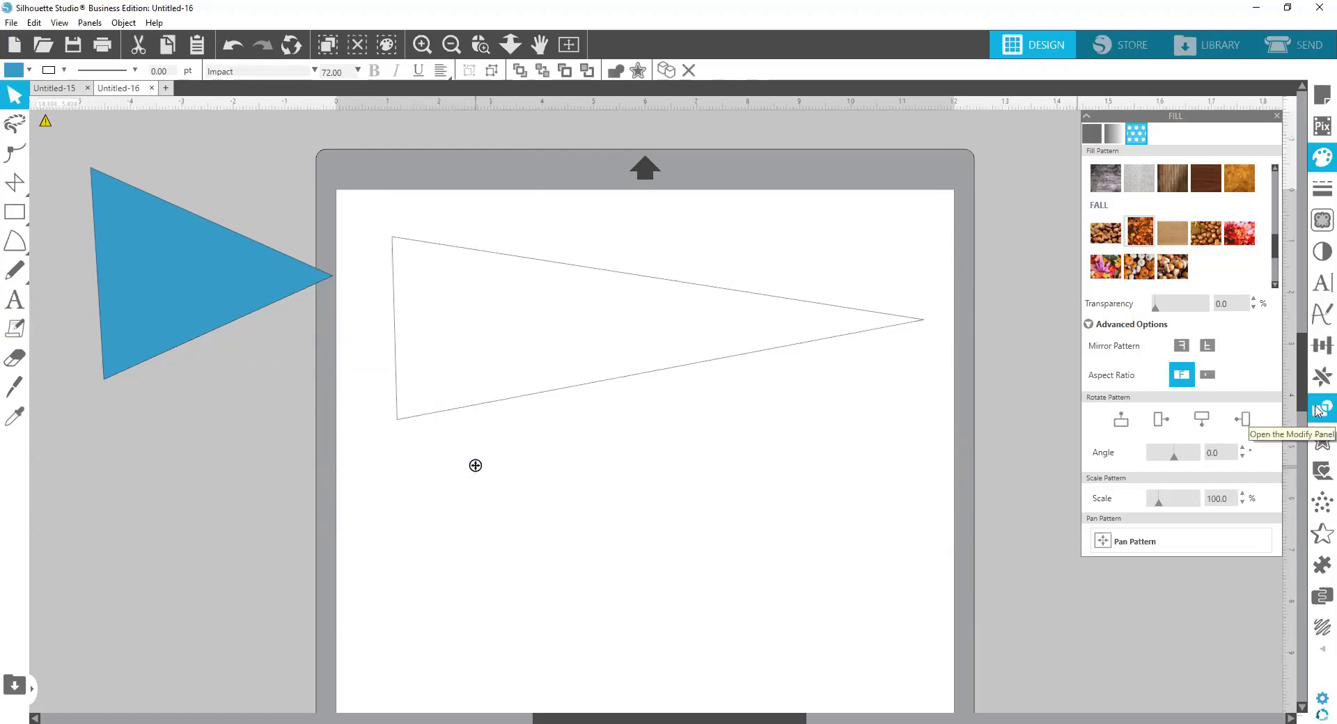
type("STEE")
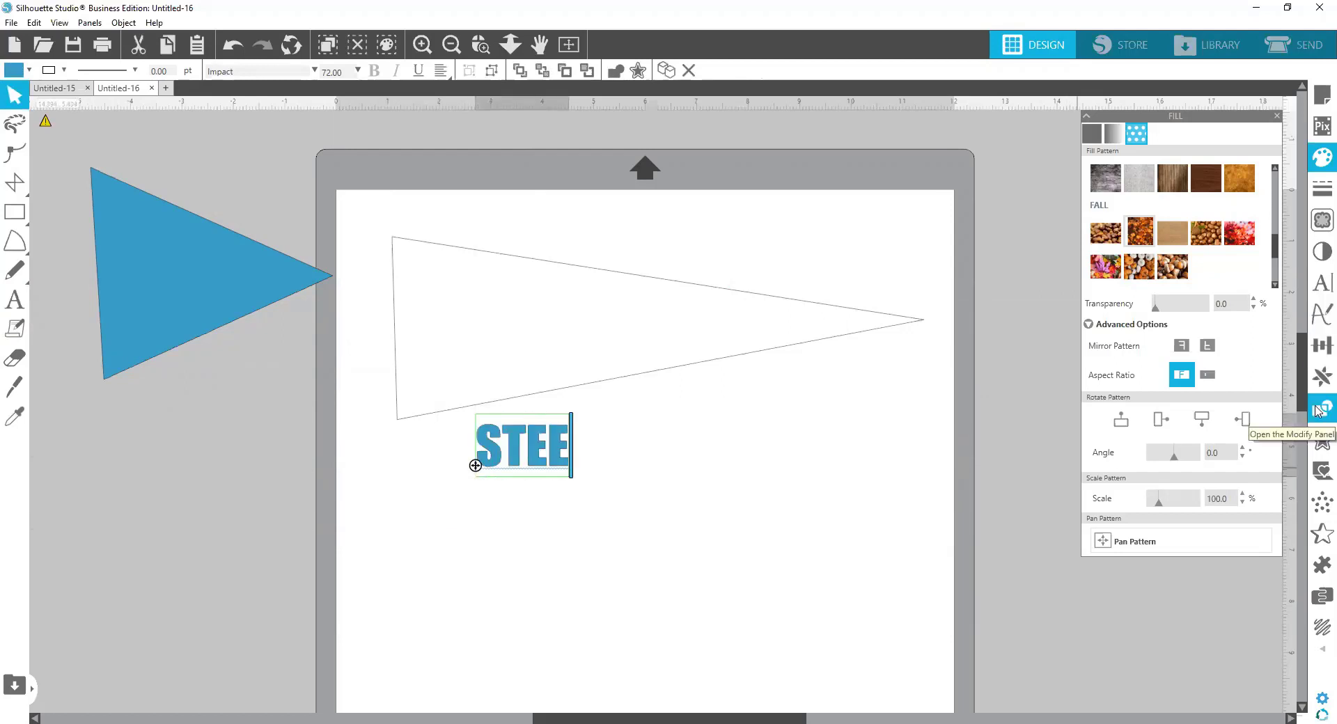
type("LERS")
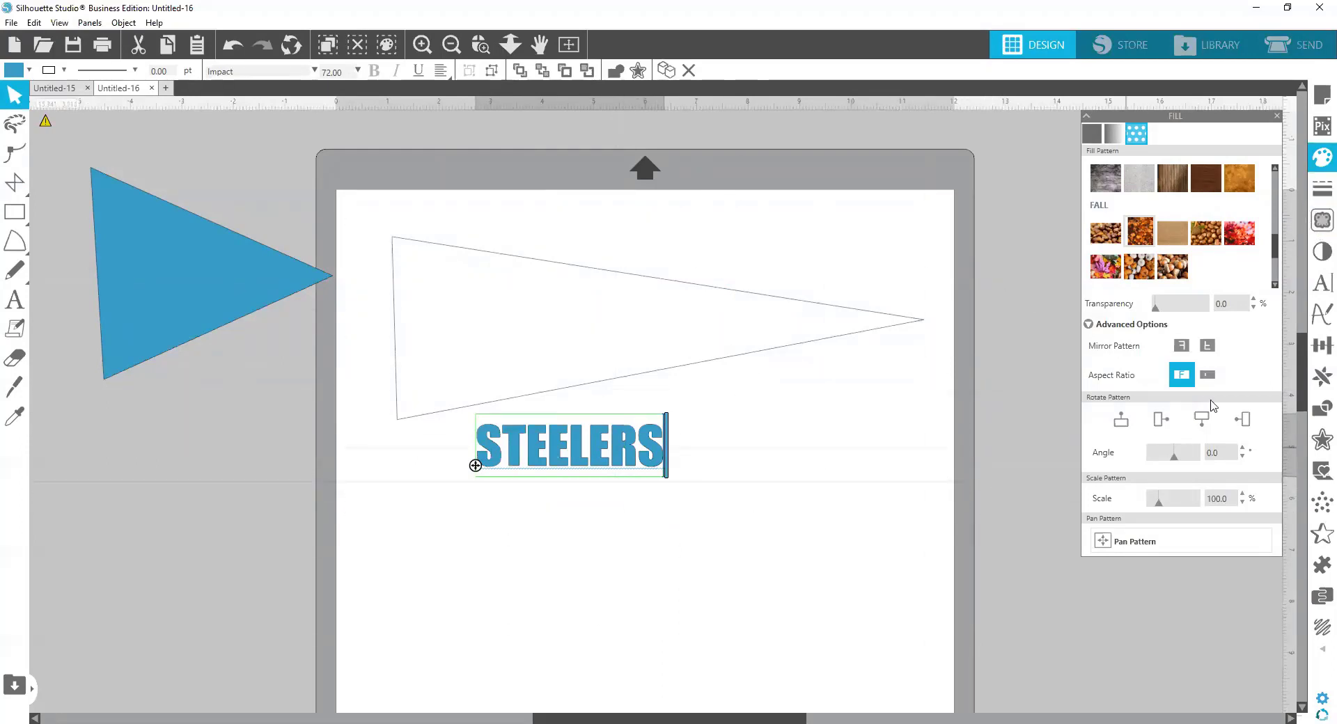
left_click(1321, 251)
left_click(676, 496)
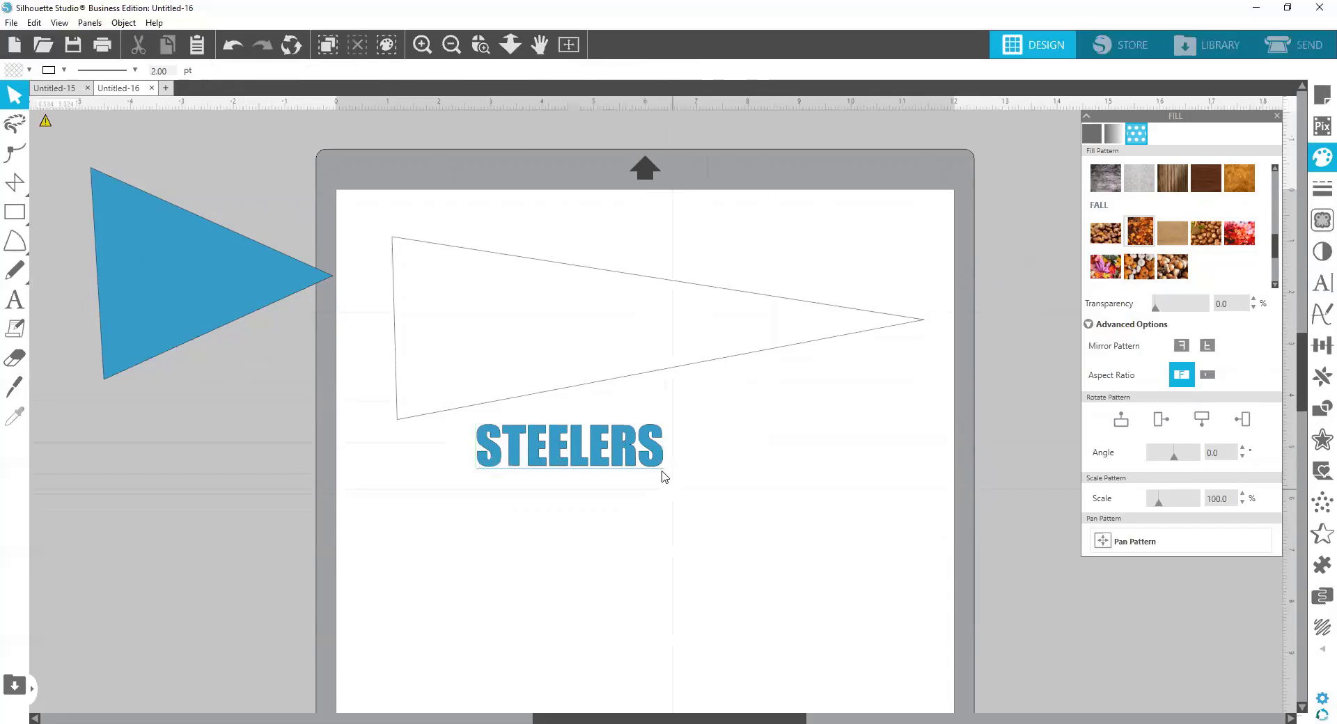
Enlarge the STEELERS text proportionally to about 6.15 in wide.
left_click(662, 476)
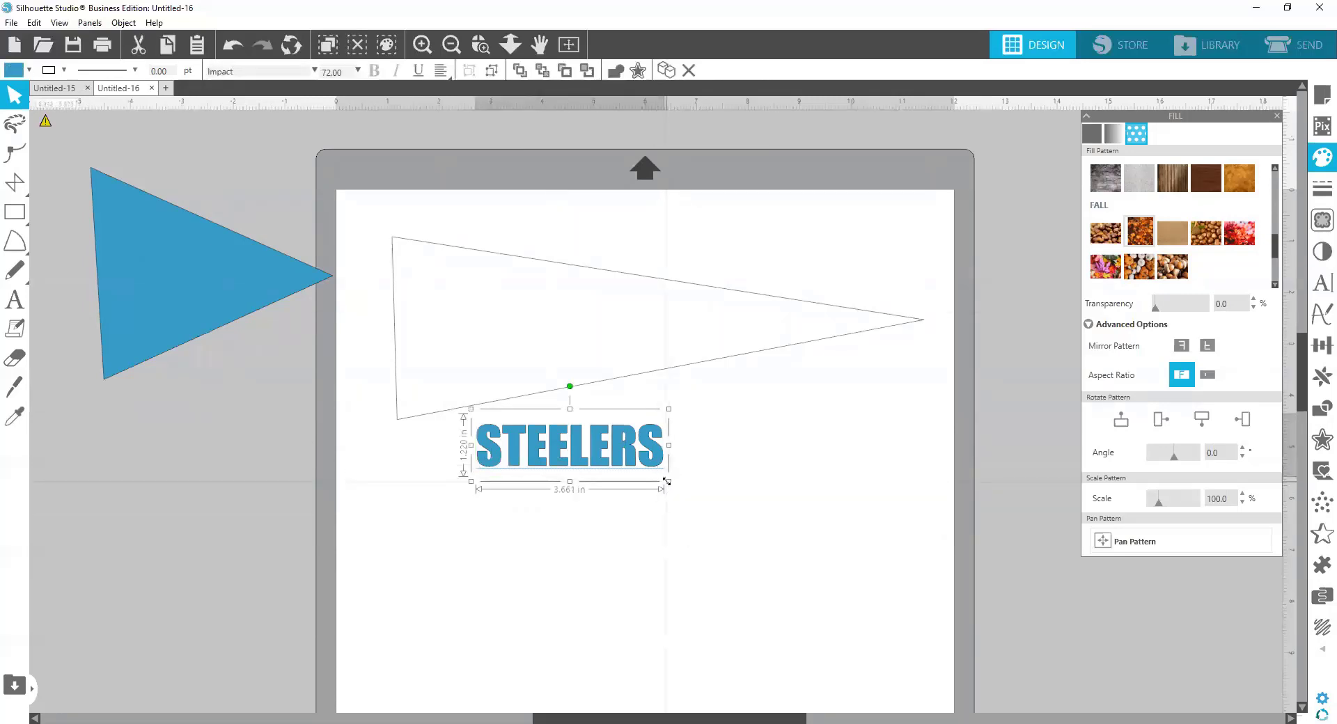
left_click_drag(670, 479, 828, 532)
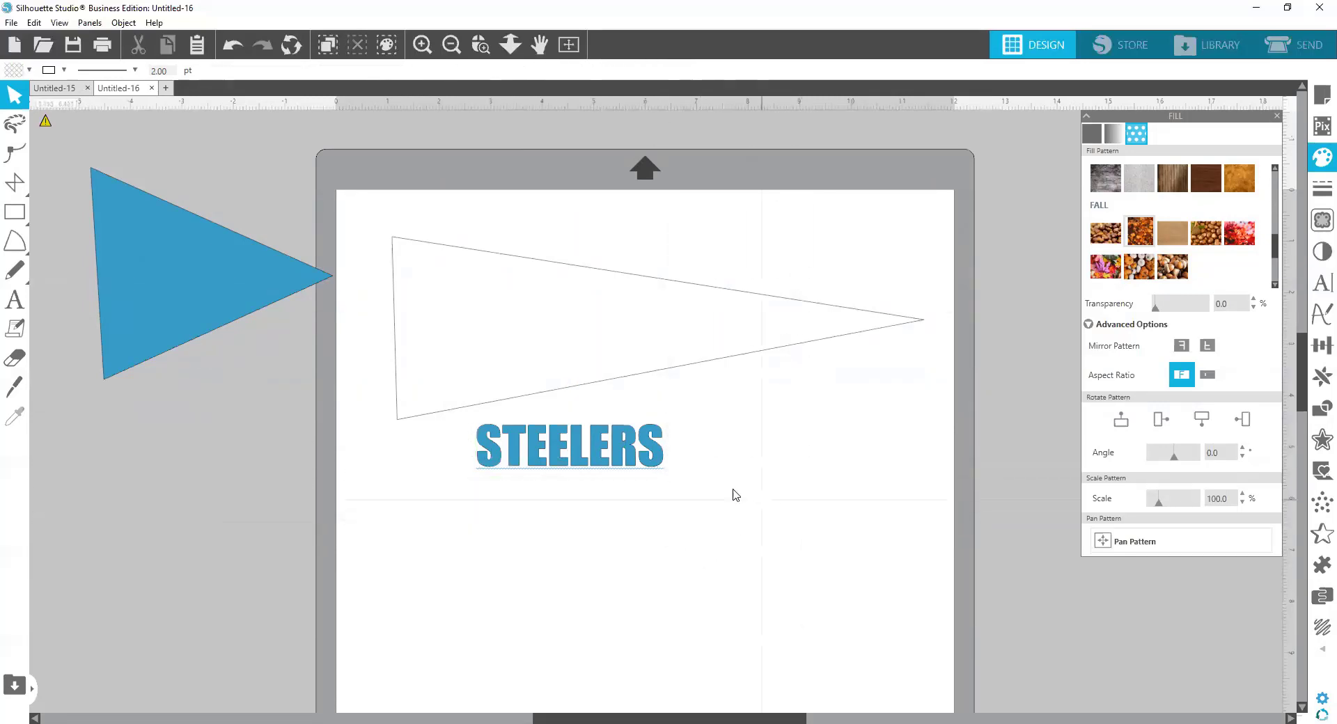
left_click(647, 453)
left_click_drag(668, 481, 801, 521)
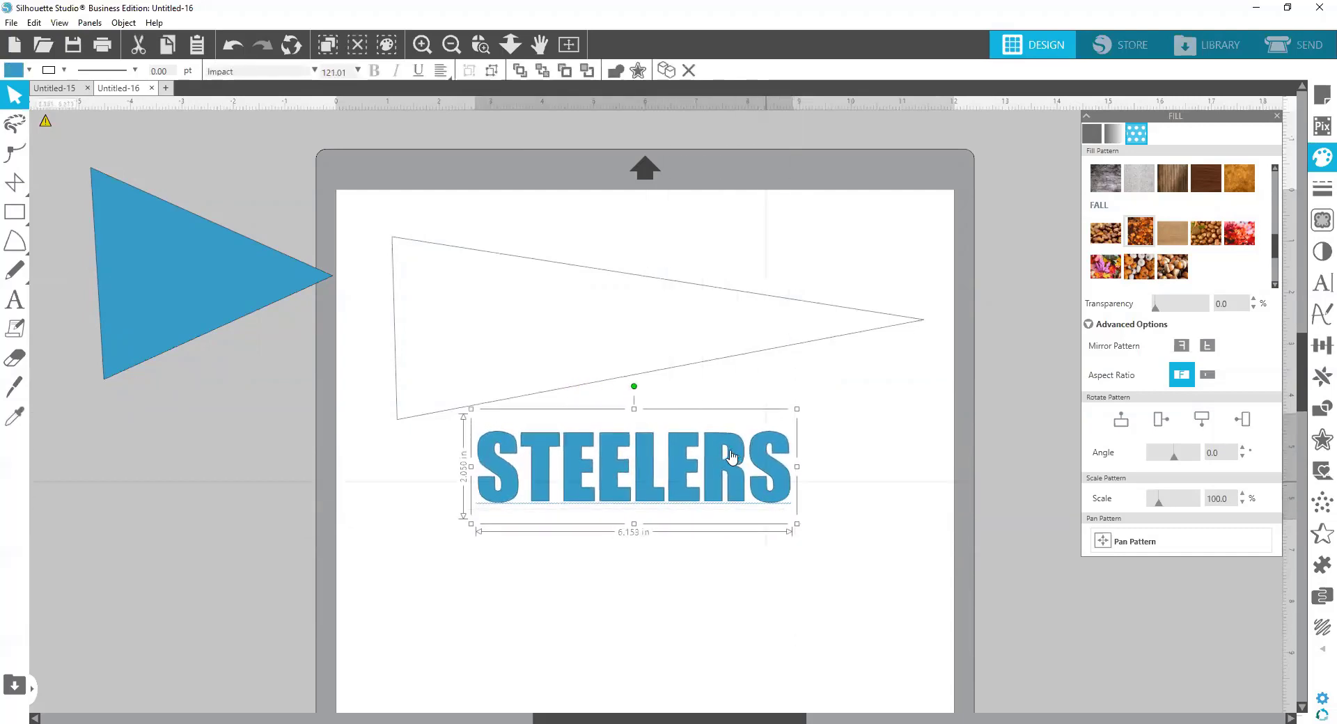
Place the STEELERS text over the outlined triangle and stretch it to about 10 in wide to span the pennant's length.
left_click_drag(714, 458, 632, 329)
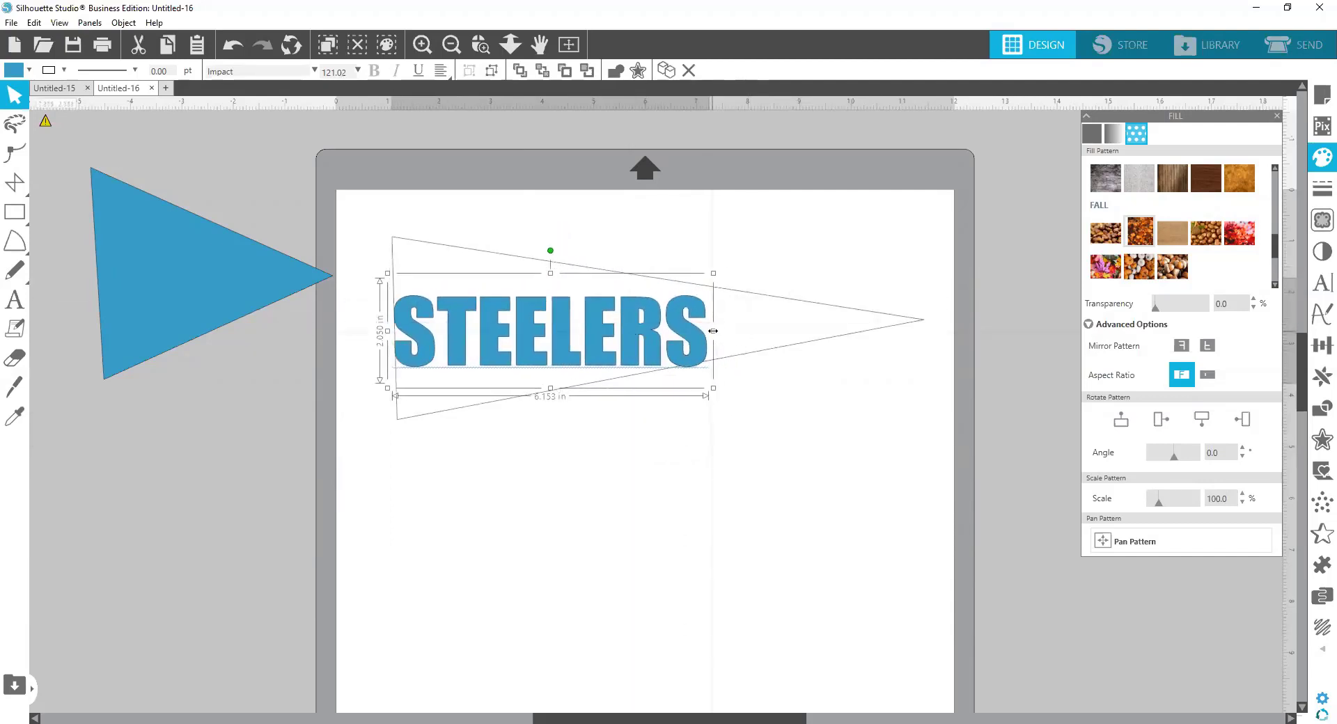
left_click_drag(714, 333, 912, 313)
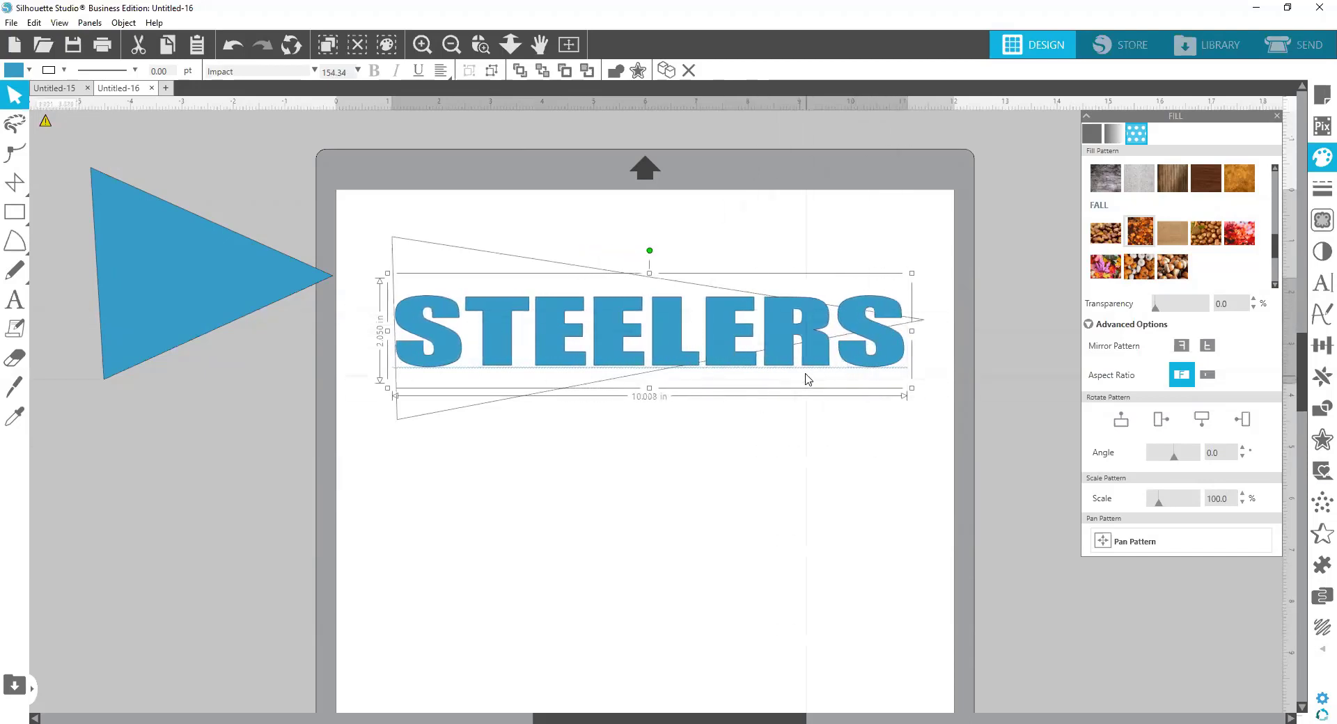
left_click_drag(788, 355, 780, 350)
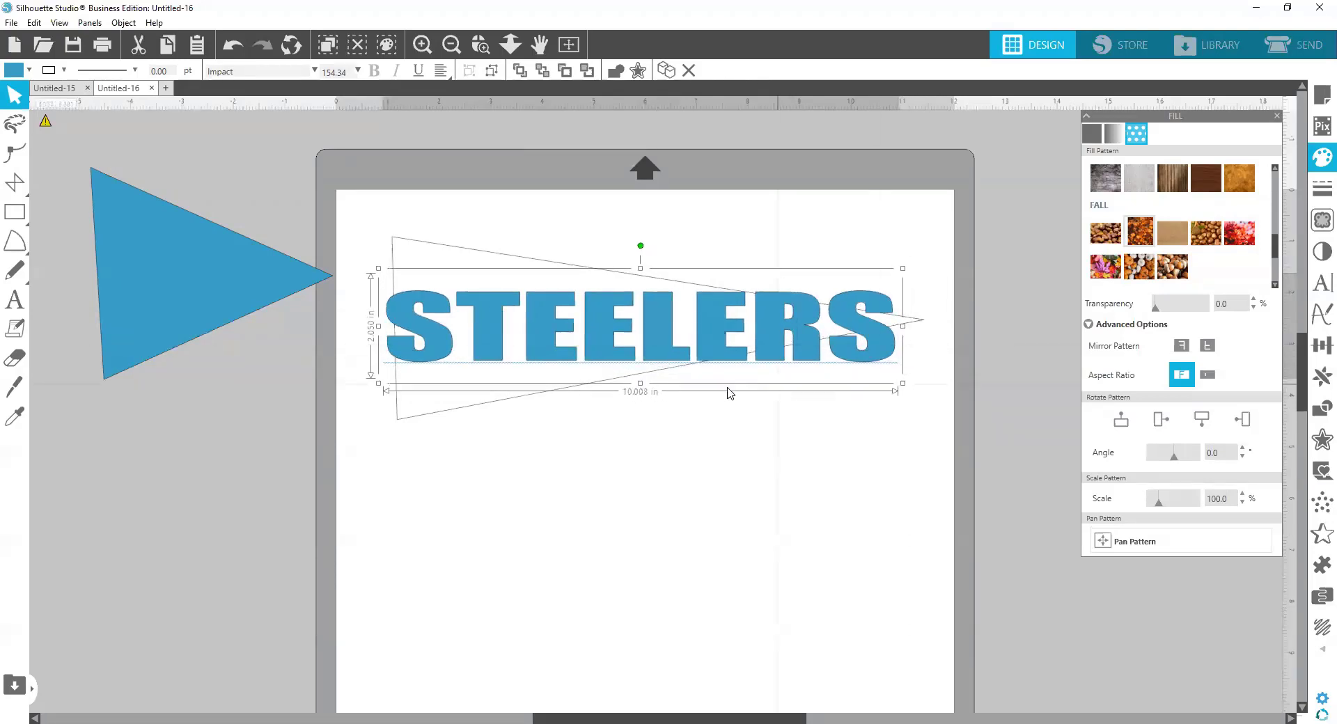
left_click(506, 425)
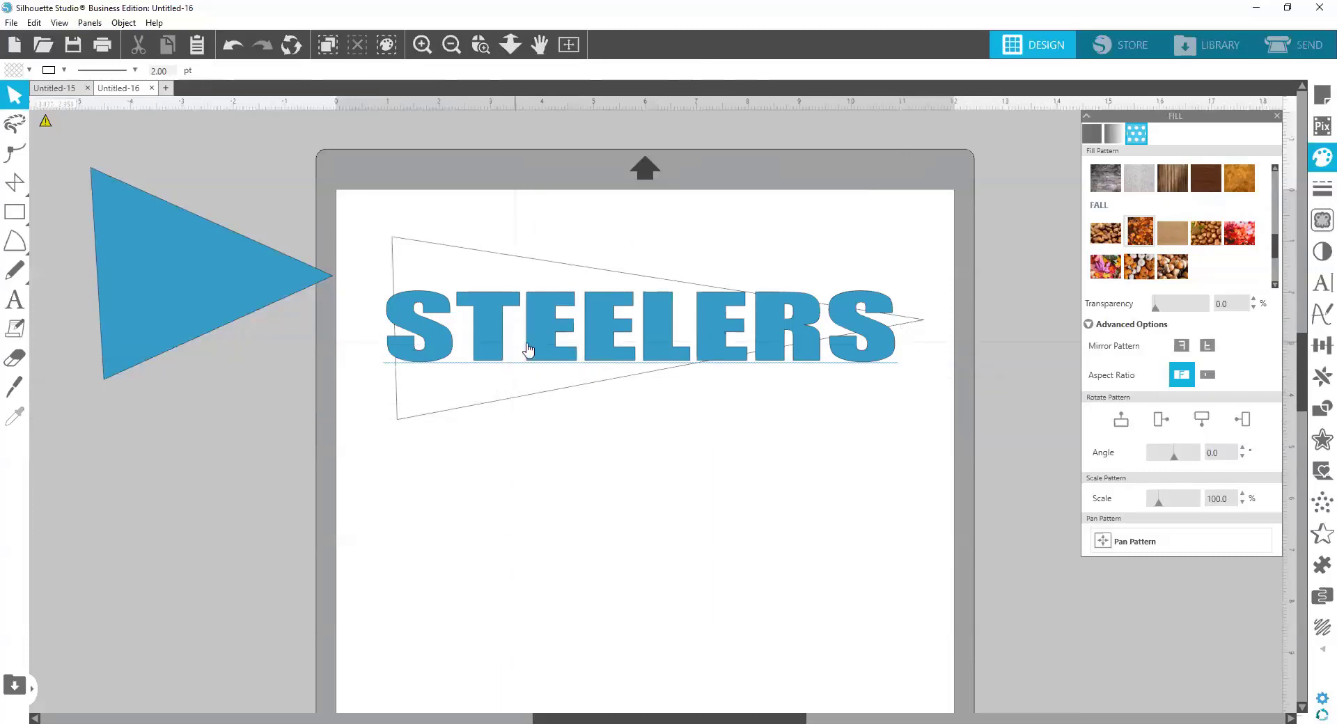
right_click(550, 341)
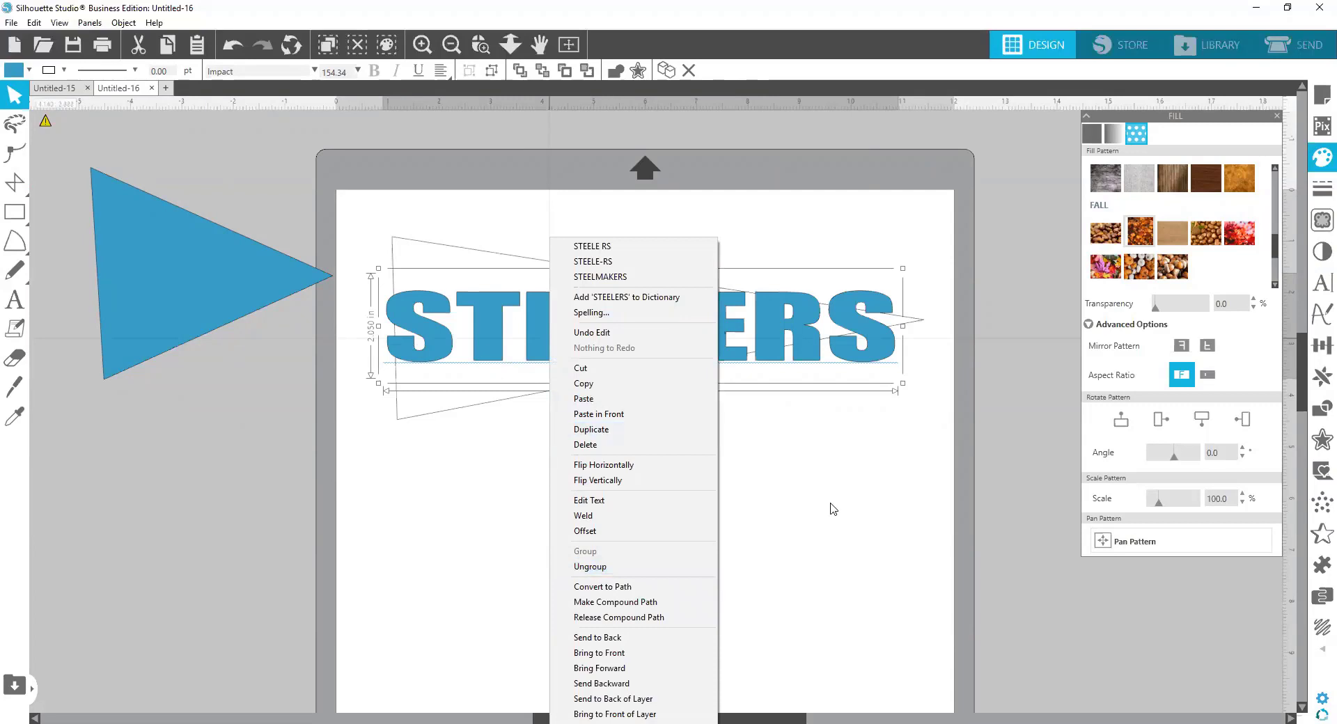
left_click(861, 479)
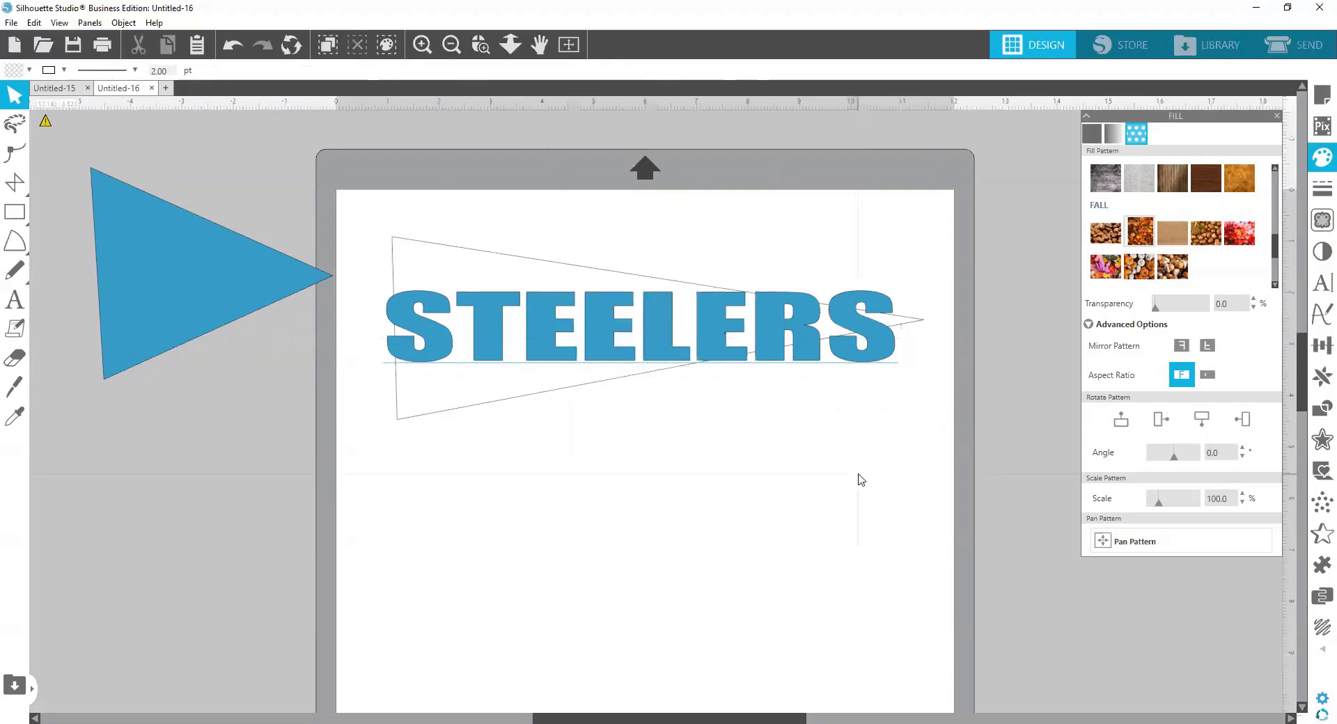
Apply a warp grid to the STEELERS text and set its columns to 1.
left_click(871, 361)
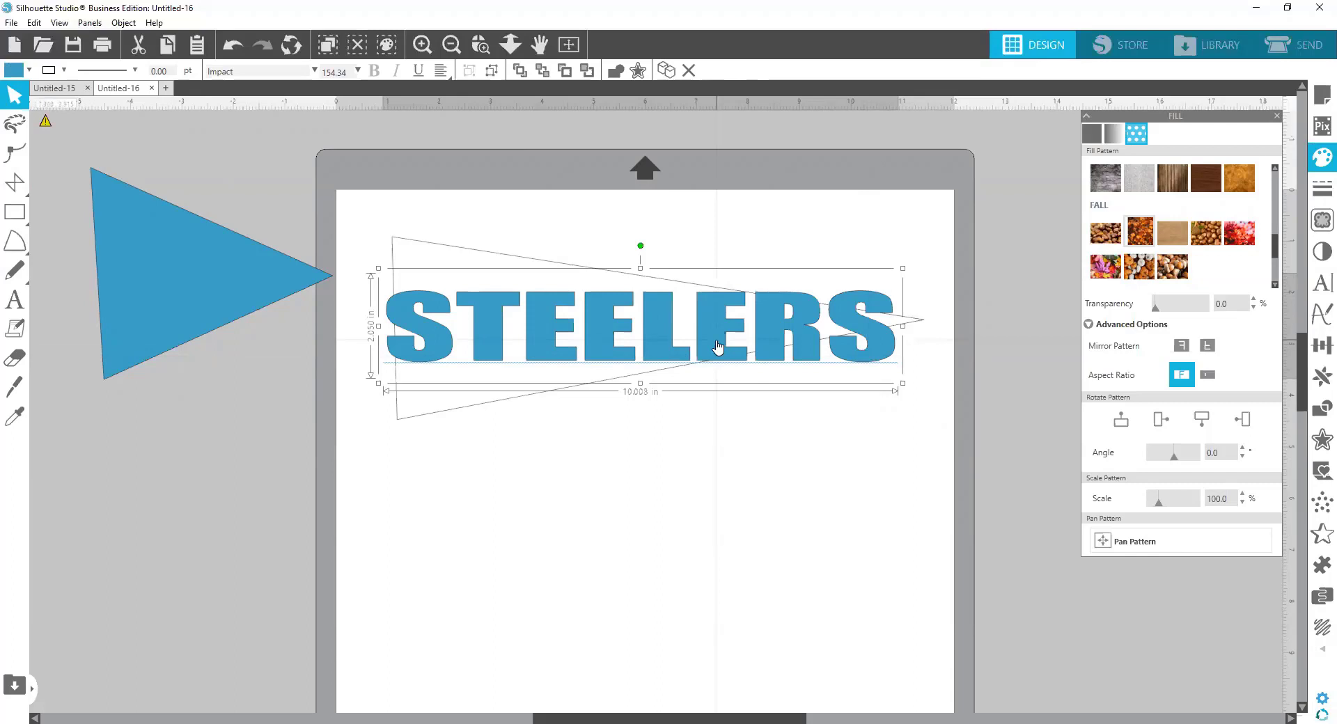
left_click(1320, 651)
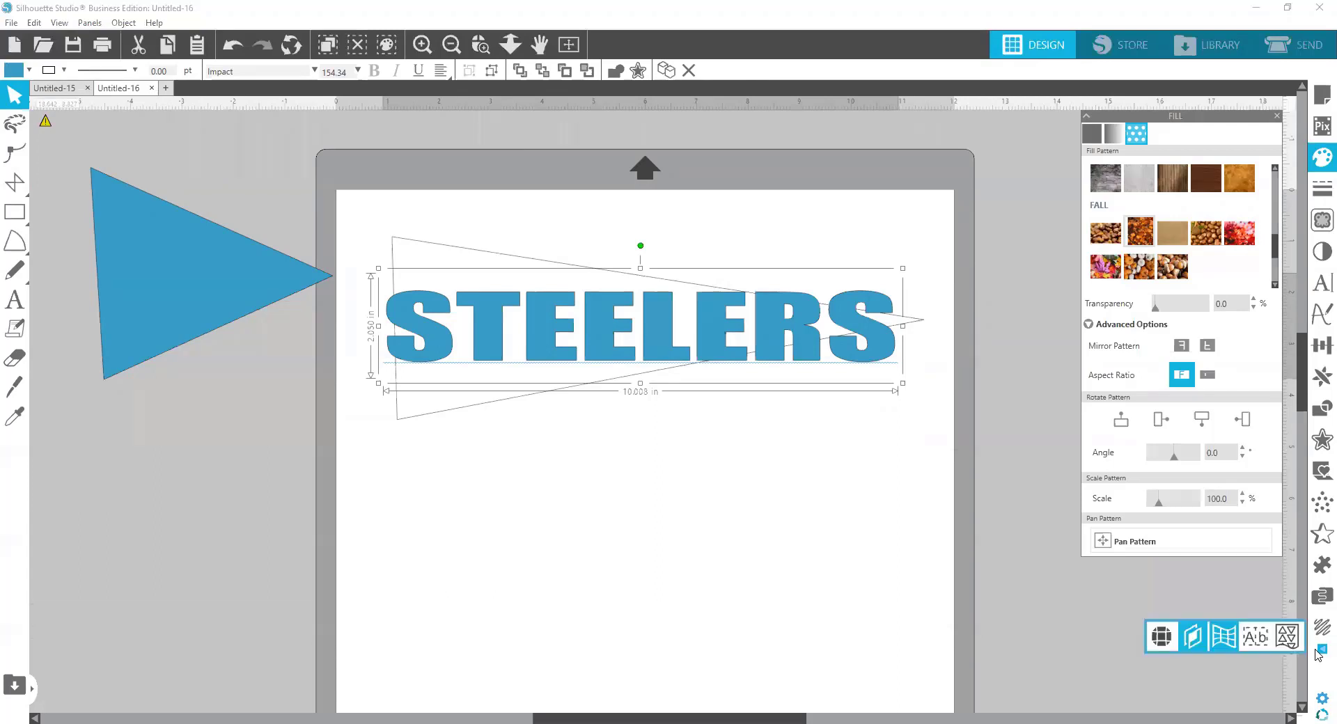
left_click(1224, 638)
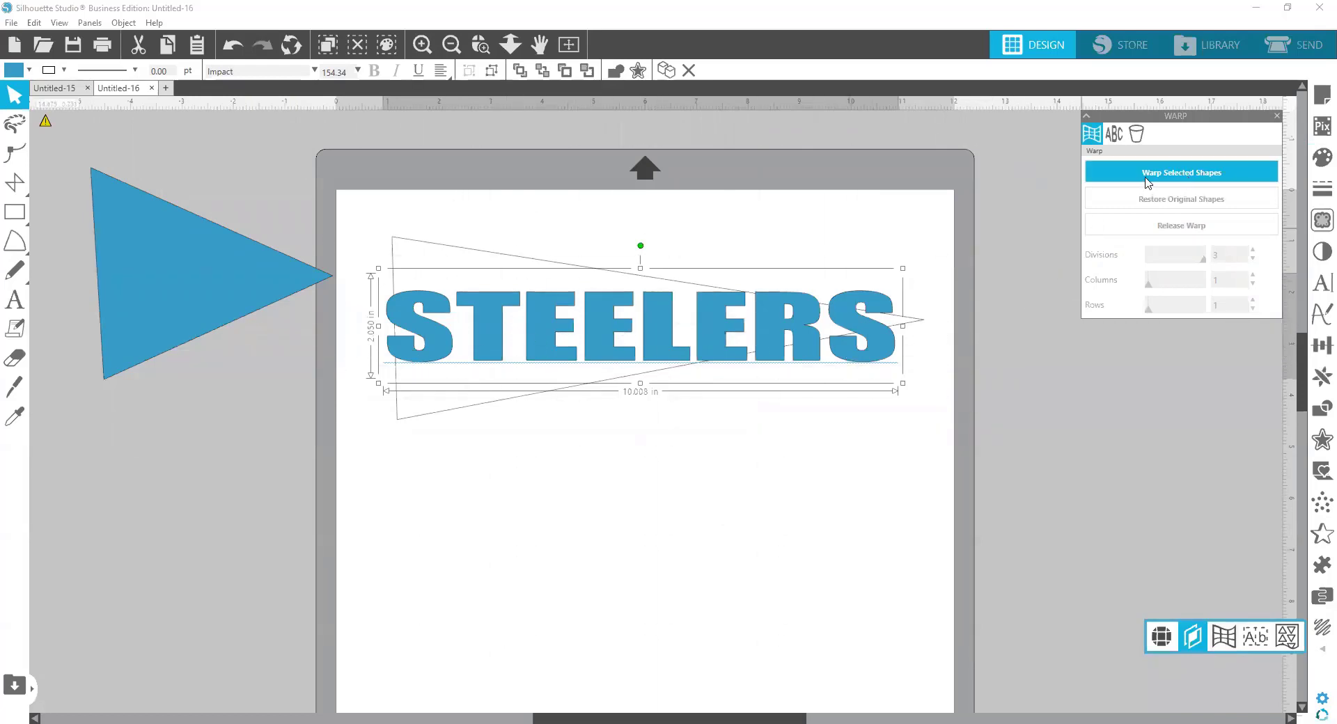
left_click(1182, 174)
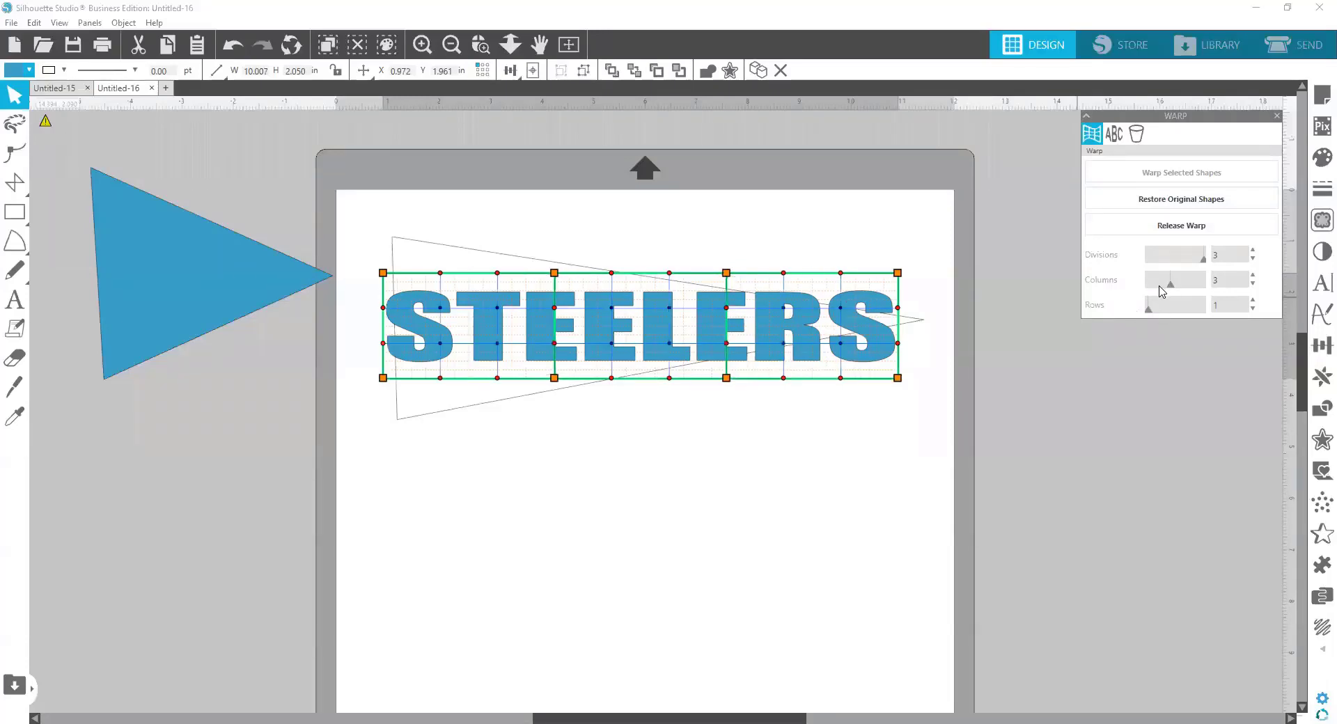
left_click_drag(1162, 291, 1150, 292)
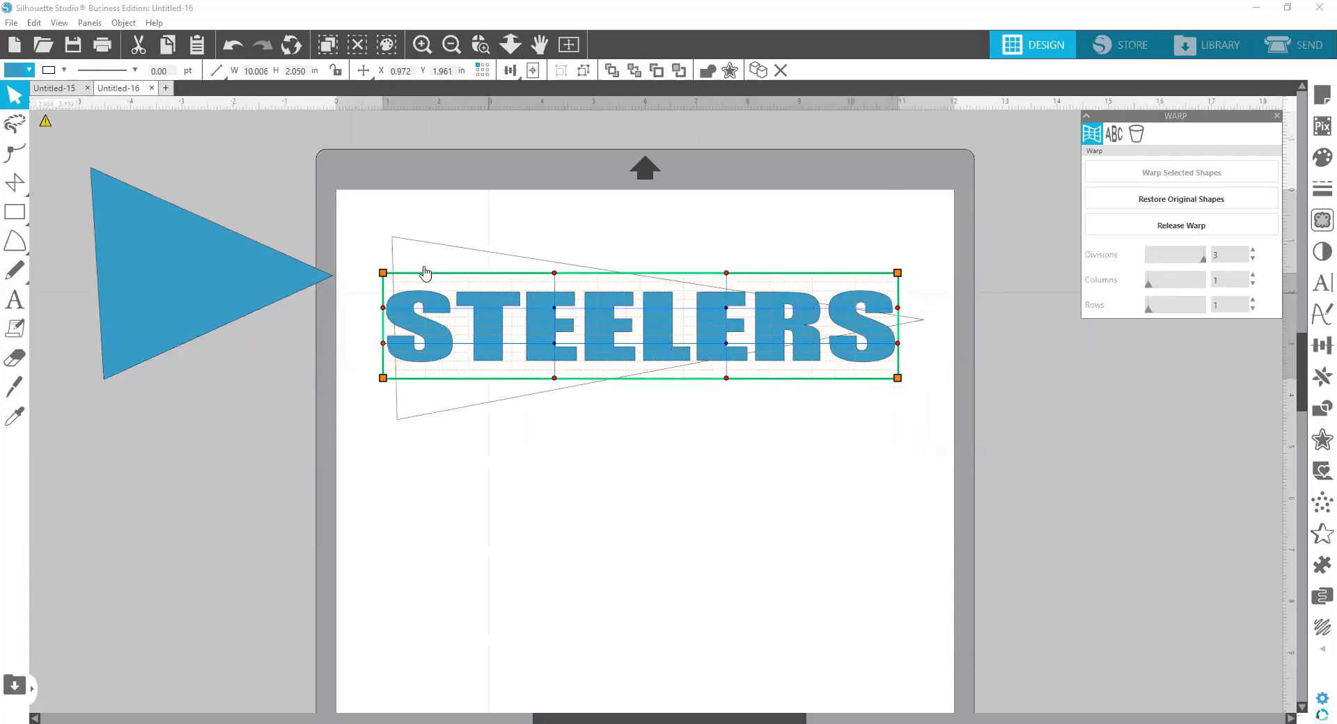
Set the warp grid's columns to 4 and shift the STEELERS text slightly toward the pennant's wide end.
left_click(1157, 286)
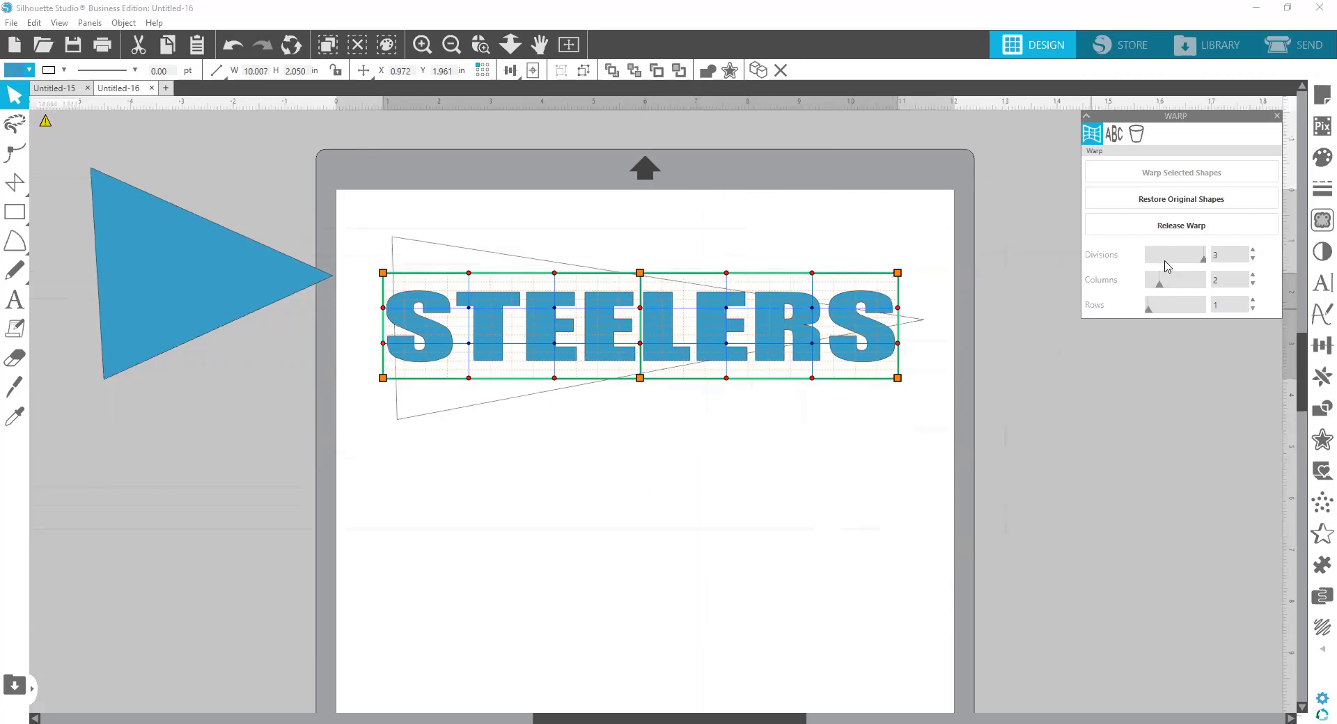
left_click(1254, 276)
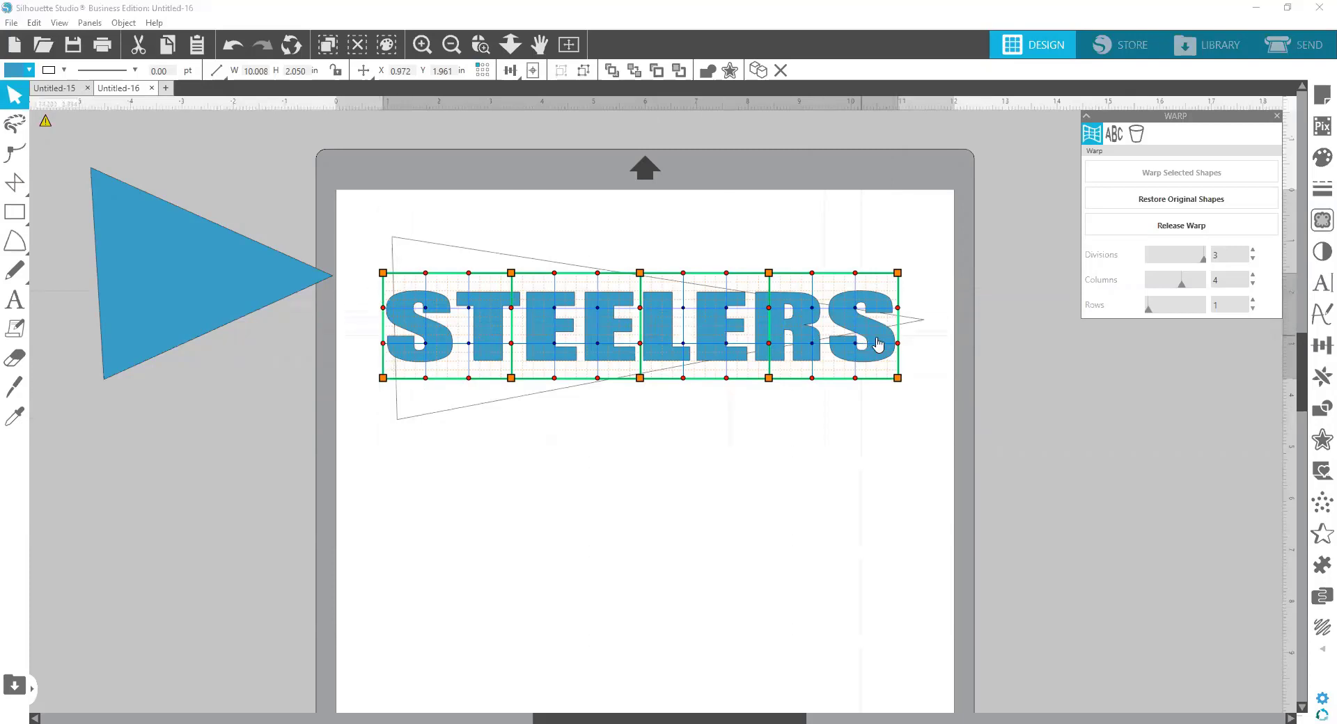
left_click(892, 408)
left_click(895, 354)
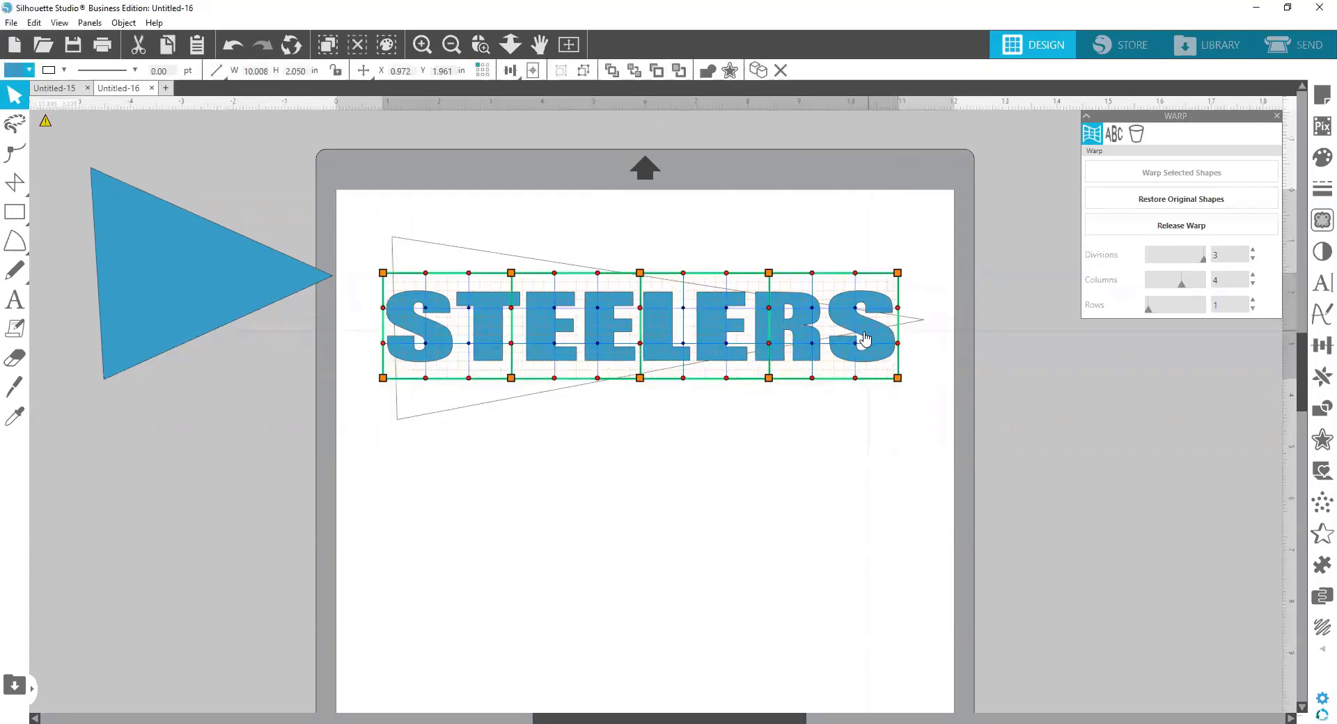
left_click_drag(869, 331, 864, 332)
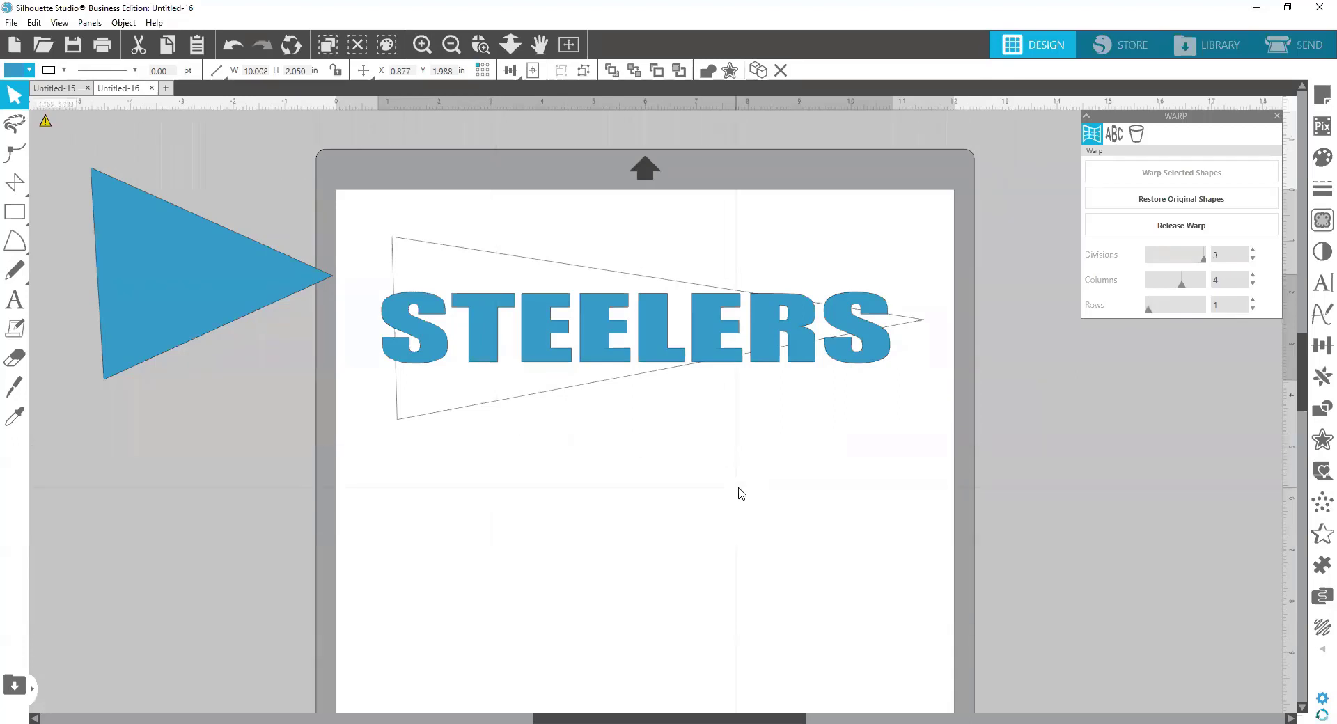
Pull the upper and lower warp nodes of the first three grid lines outward, from S to the middle, to follow the triangle's taper.
left_click(744, 339)
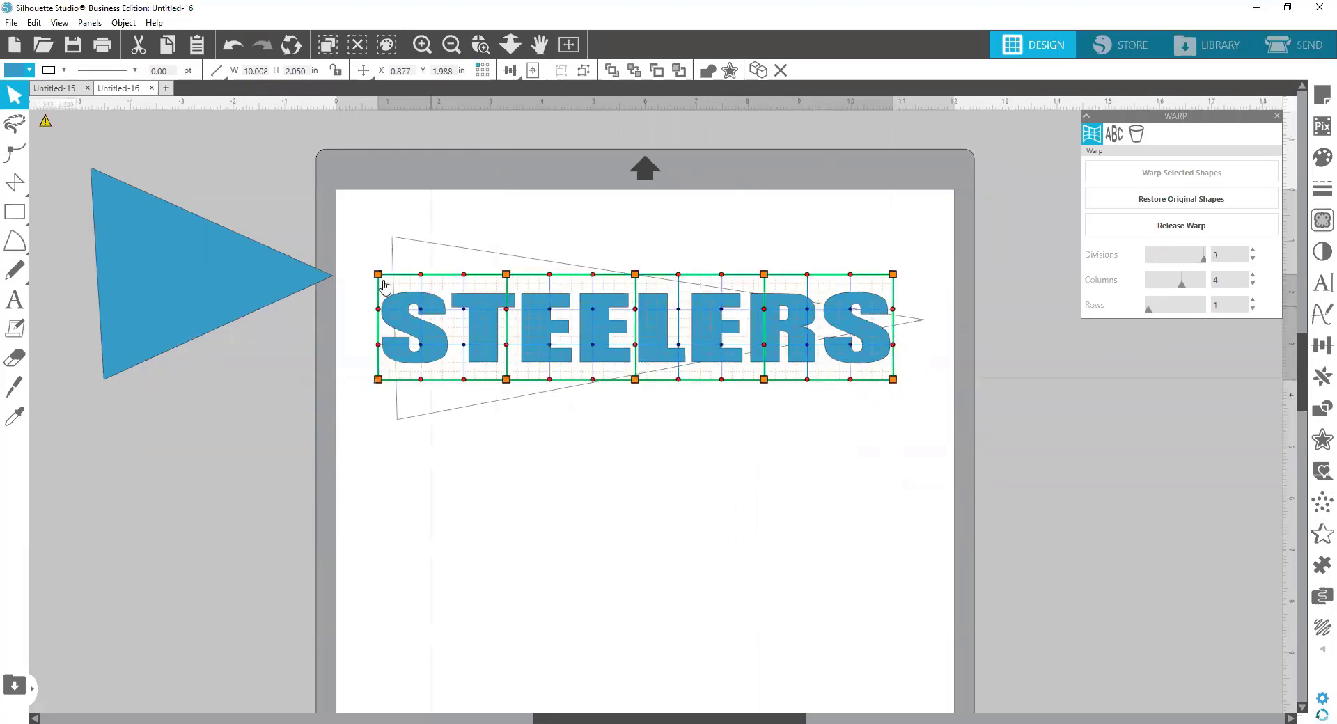
left_click_drag(378, 275, 396, 203)
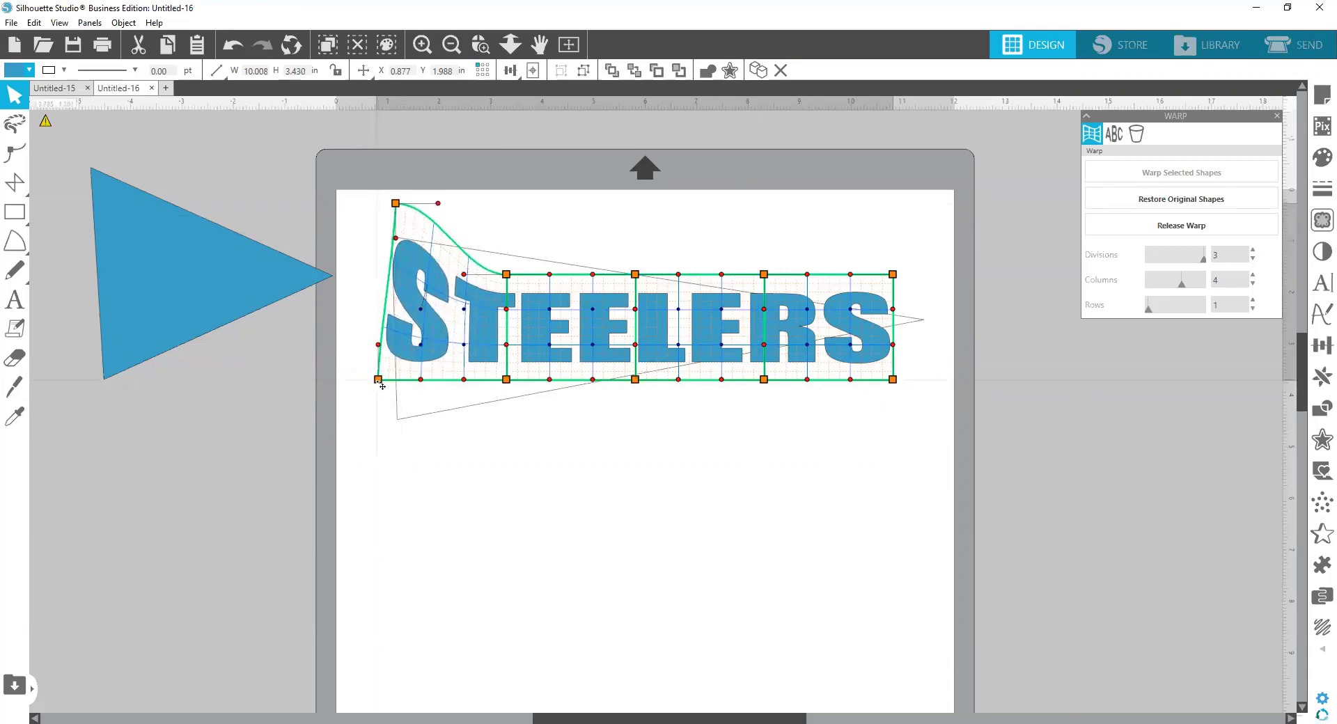
left_click_drag(378, 381, 390, 464)
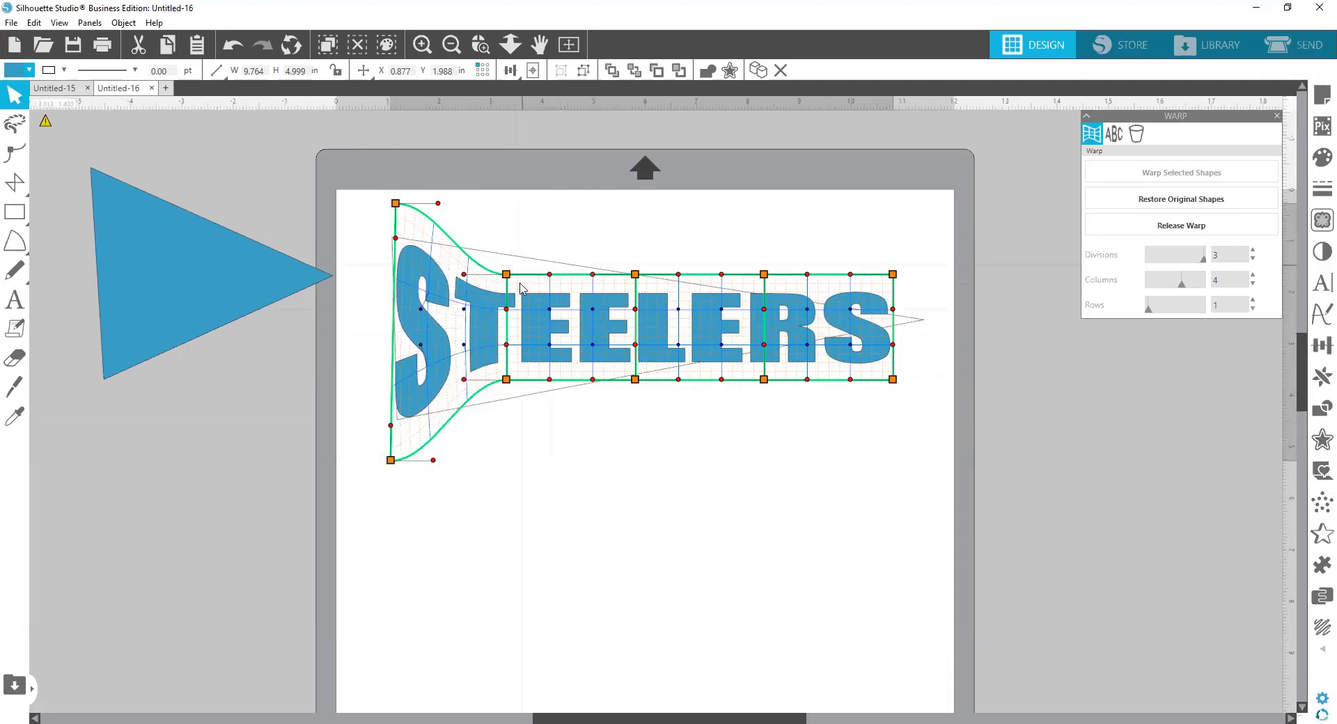
left_click_drag(508, 275, 519, 232)
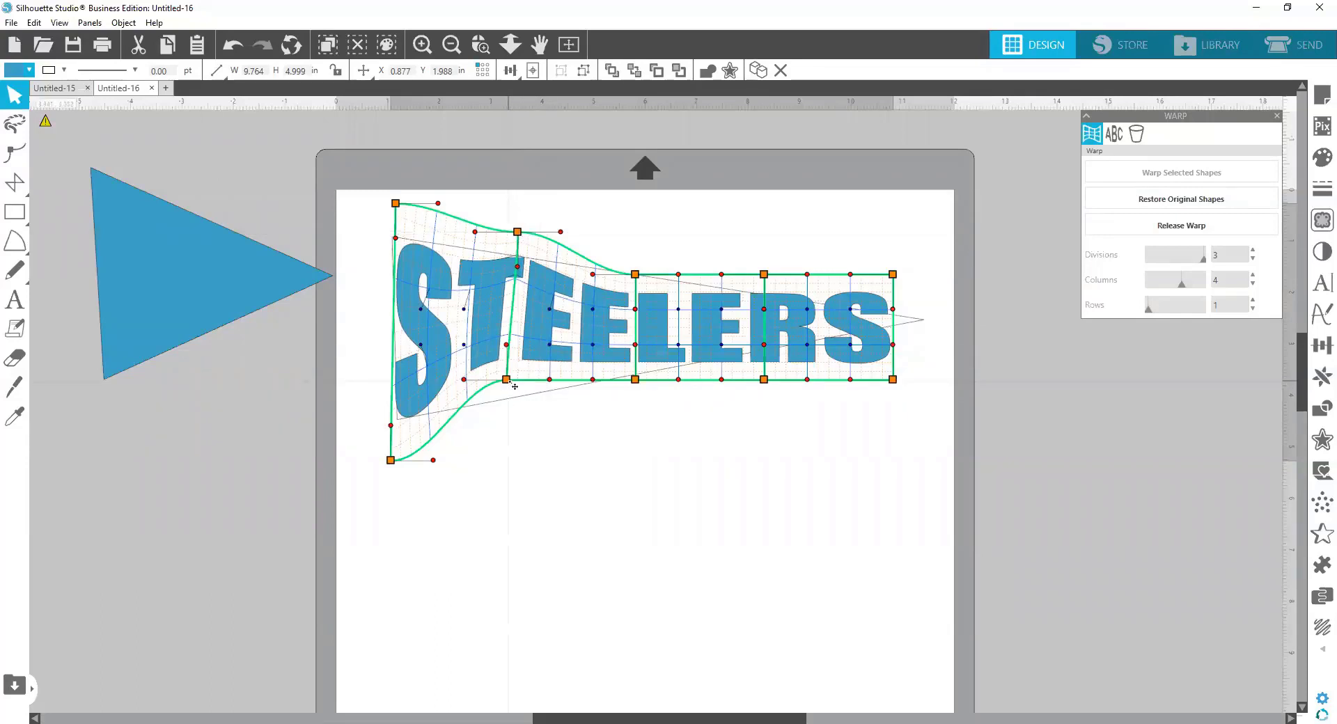
left_click_drag(515, 387, 519, 435)
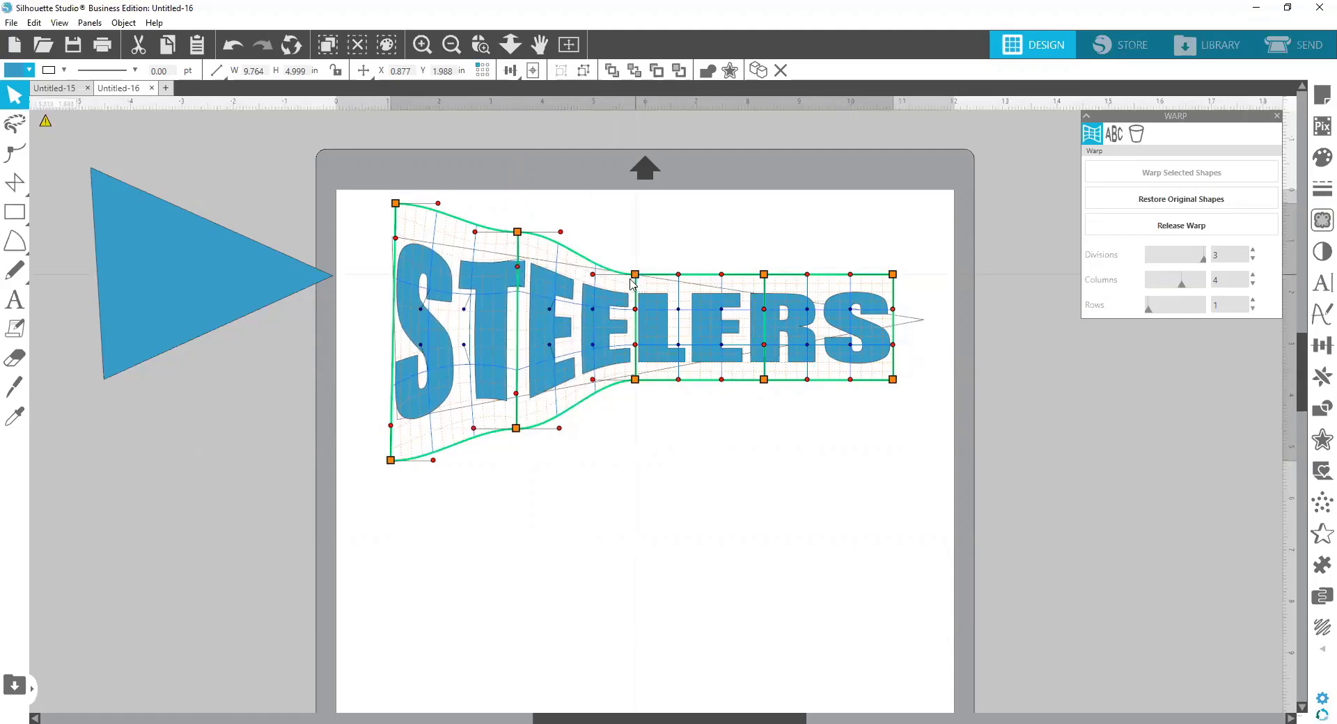
left_click_drag(634, 277, 635, 245)
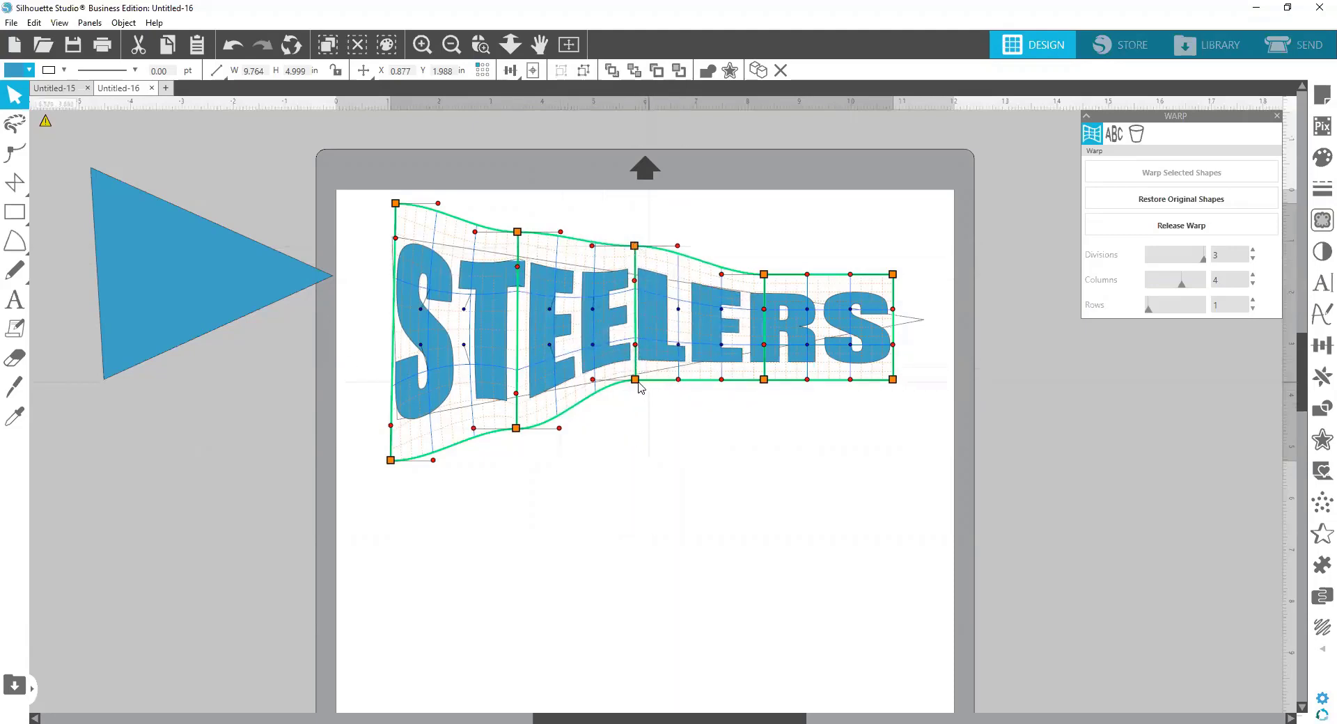
left_click_drag(641, 387, 642, 411)
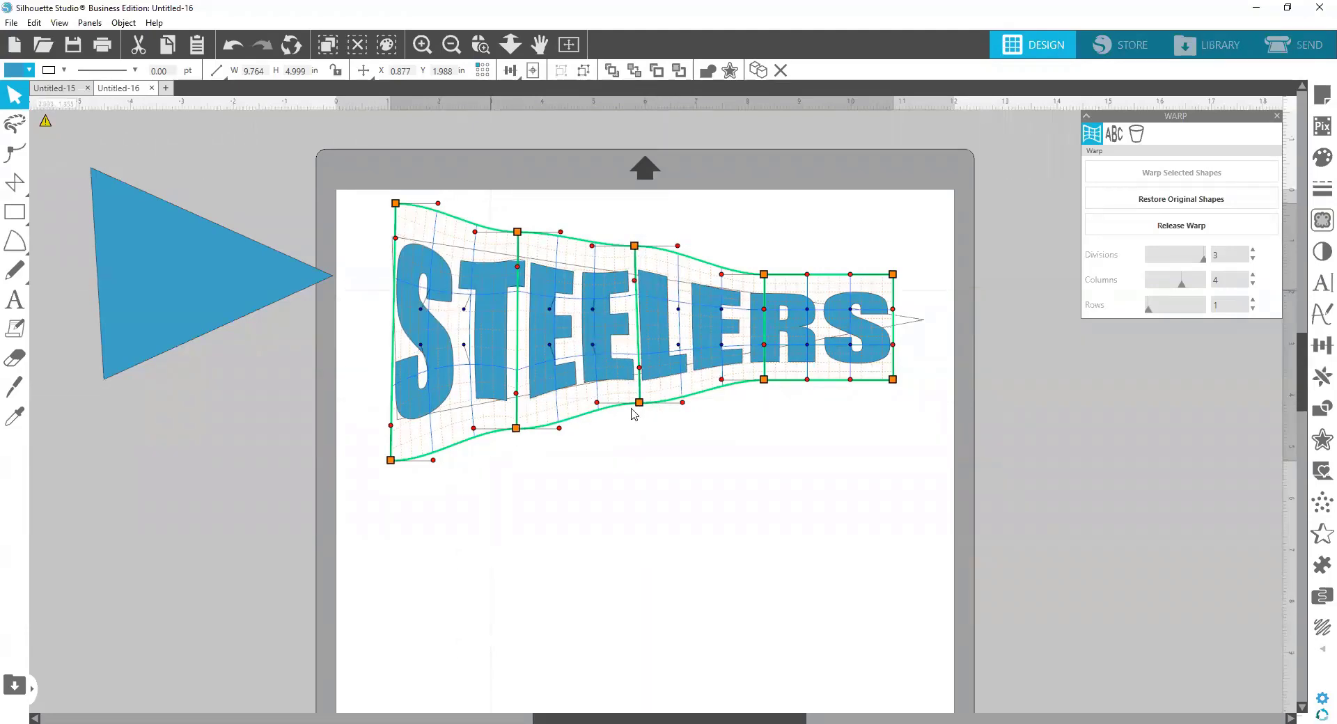
Fill the outlined pennant triangle behind the text with dark gray and deselect it.
left_click(740, 499)
left_click(911, 326)
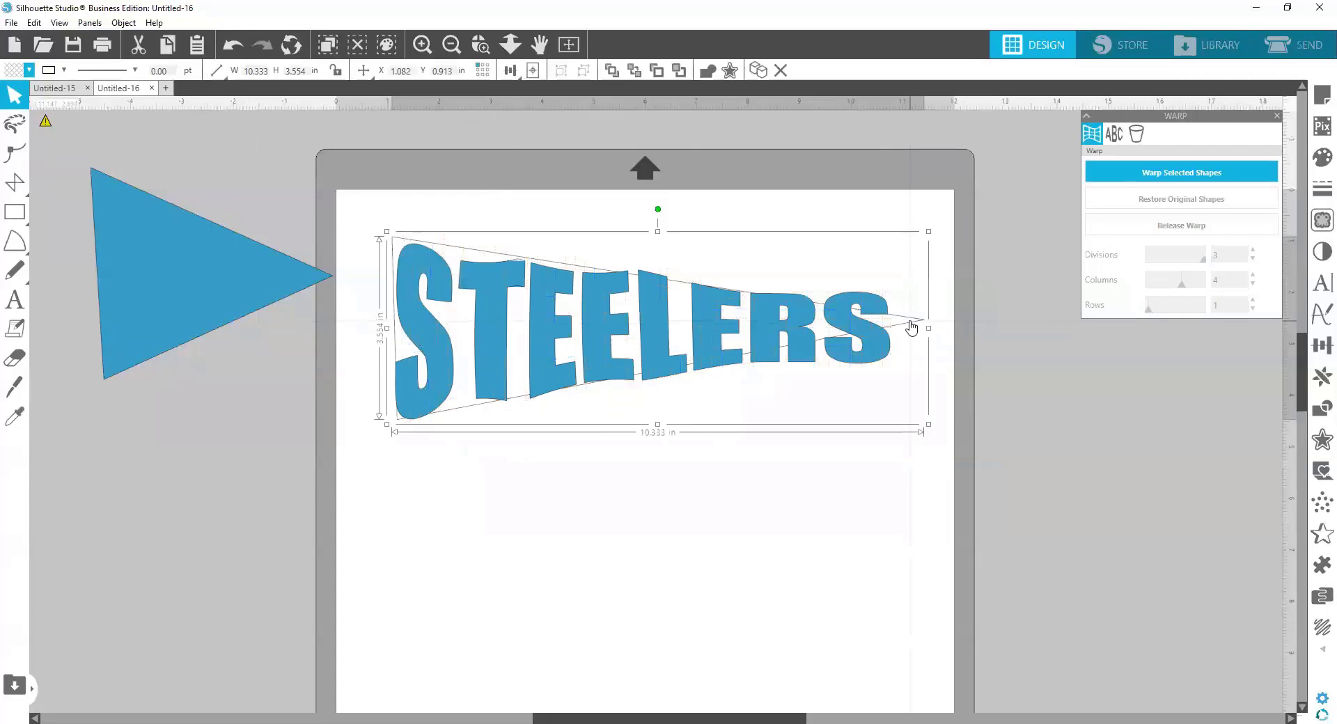
left_click(11, 72)
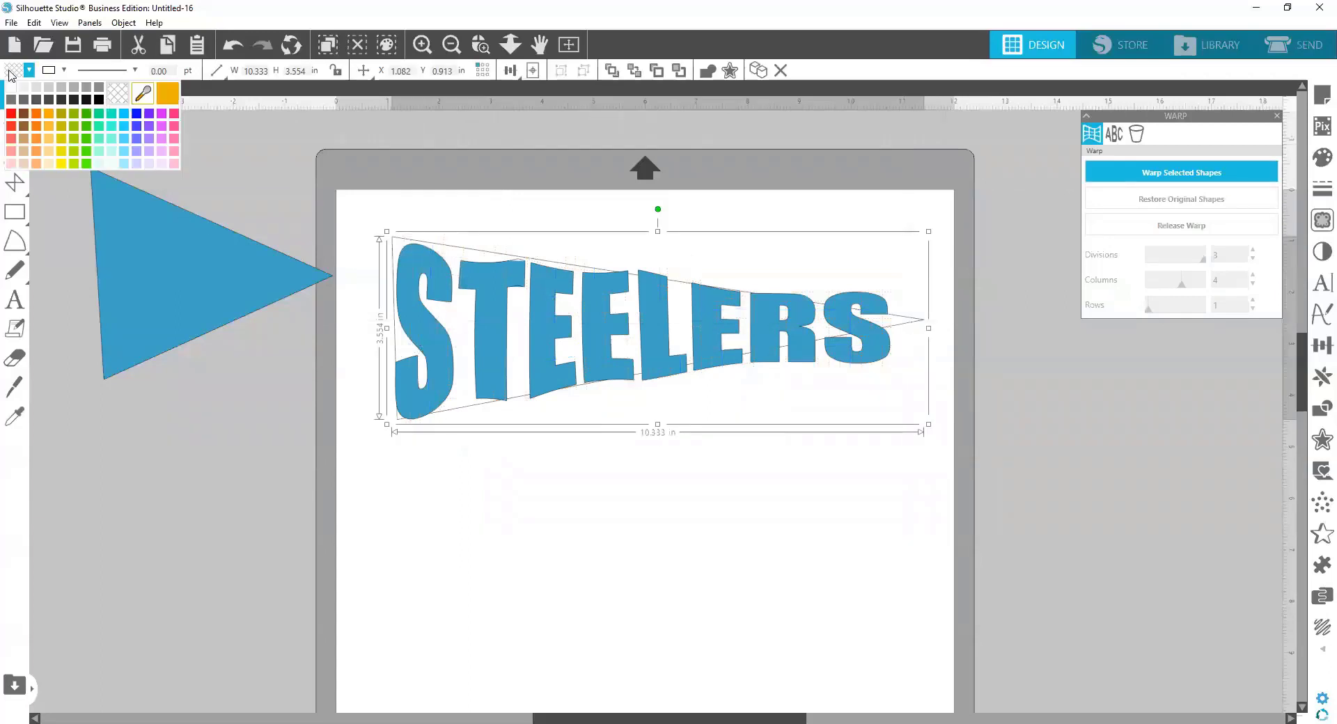
left_click(33, 99)
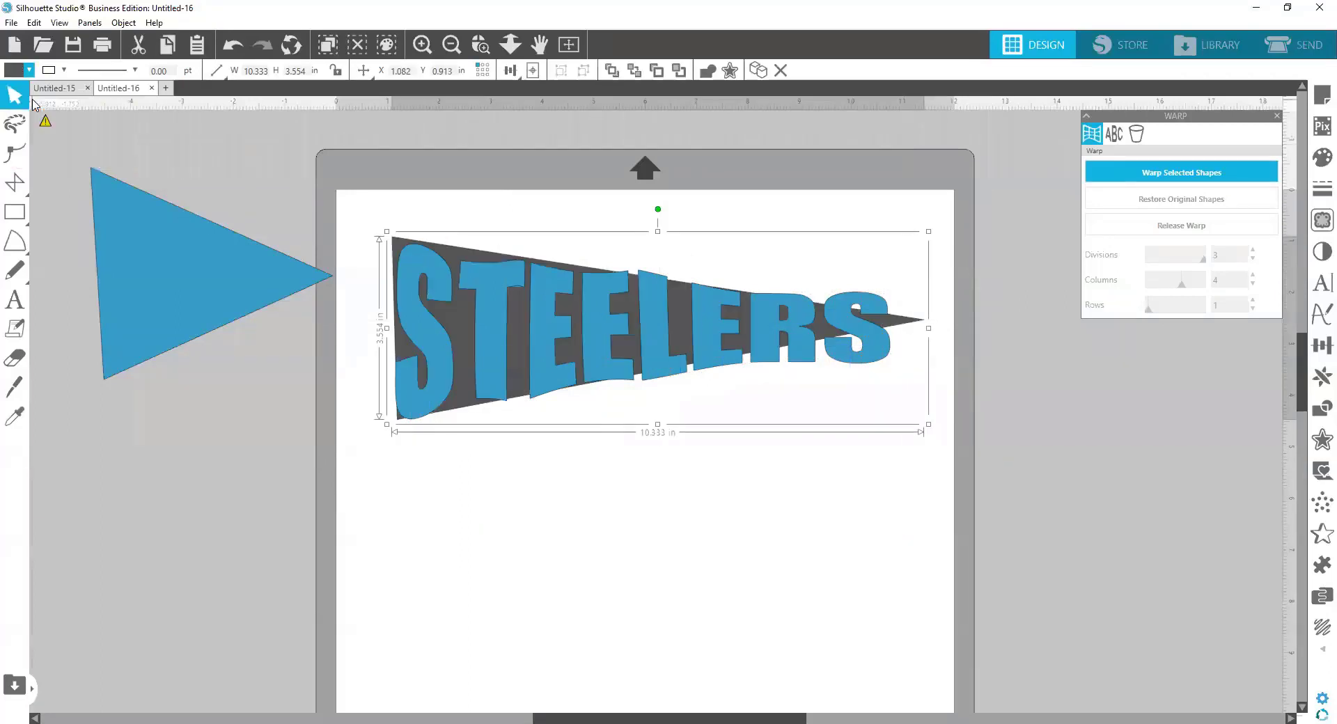
left_click(914, 488)
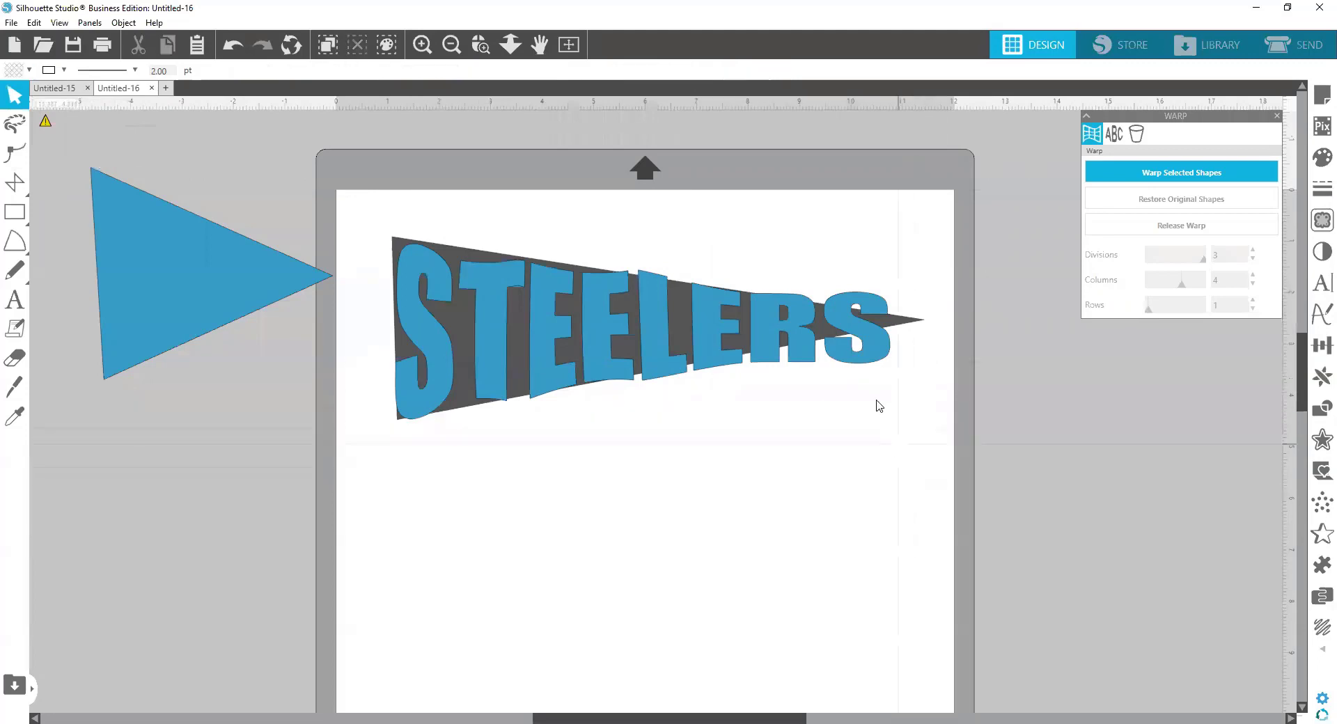
Pull the lower warp node near the R and both end nodes at the last S inward to taper the text toward the pennant's tip.
left_click(867, 370)
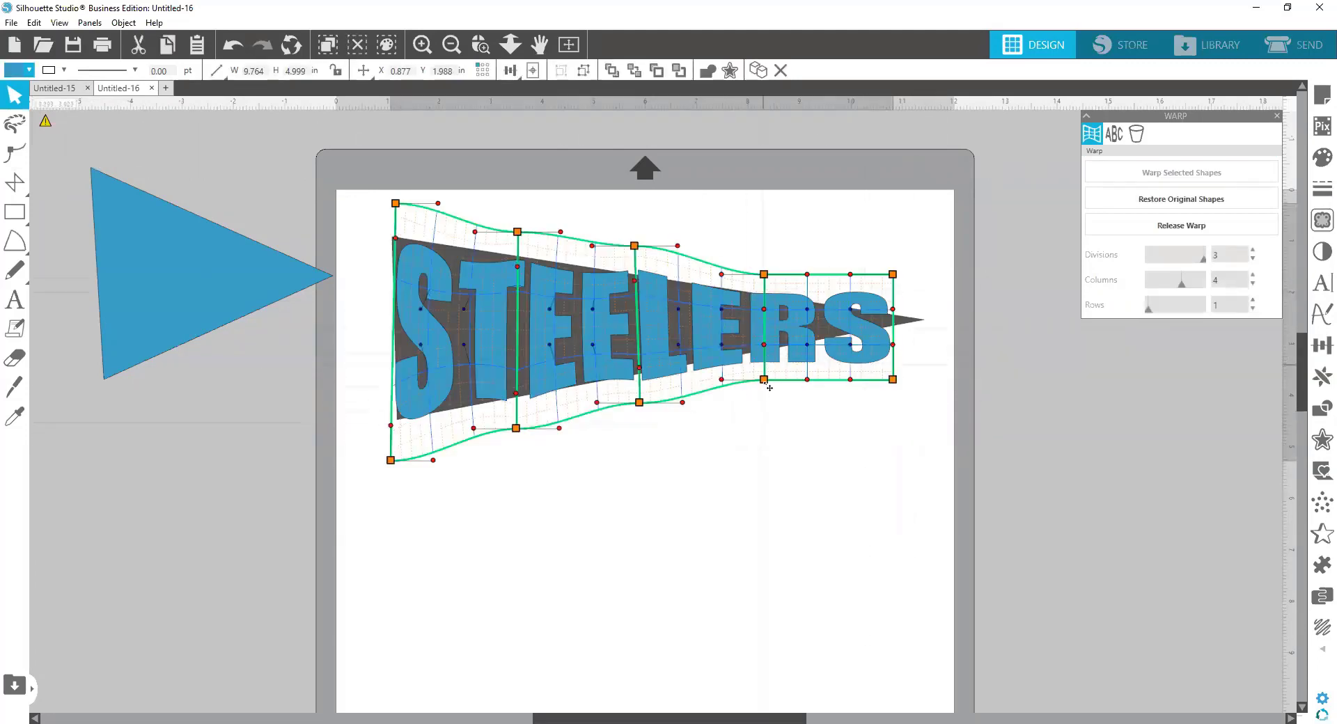
left_click_drag(770, 387, 764, 372)
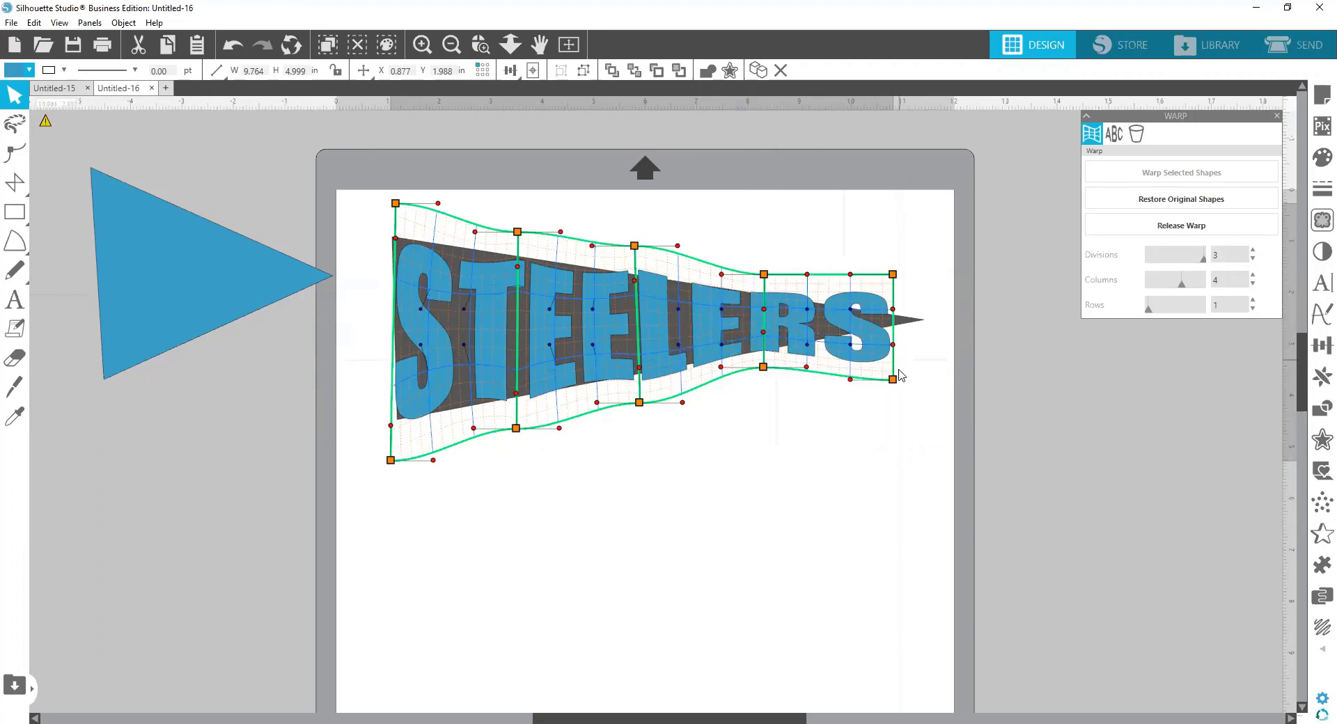
left_click_drag(899, 381, 890, 355)
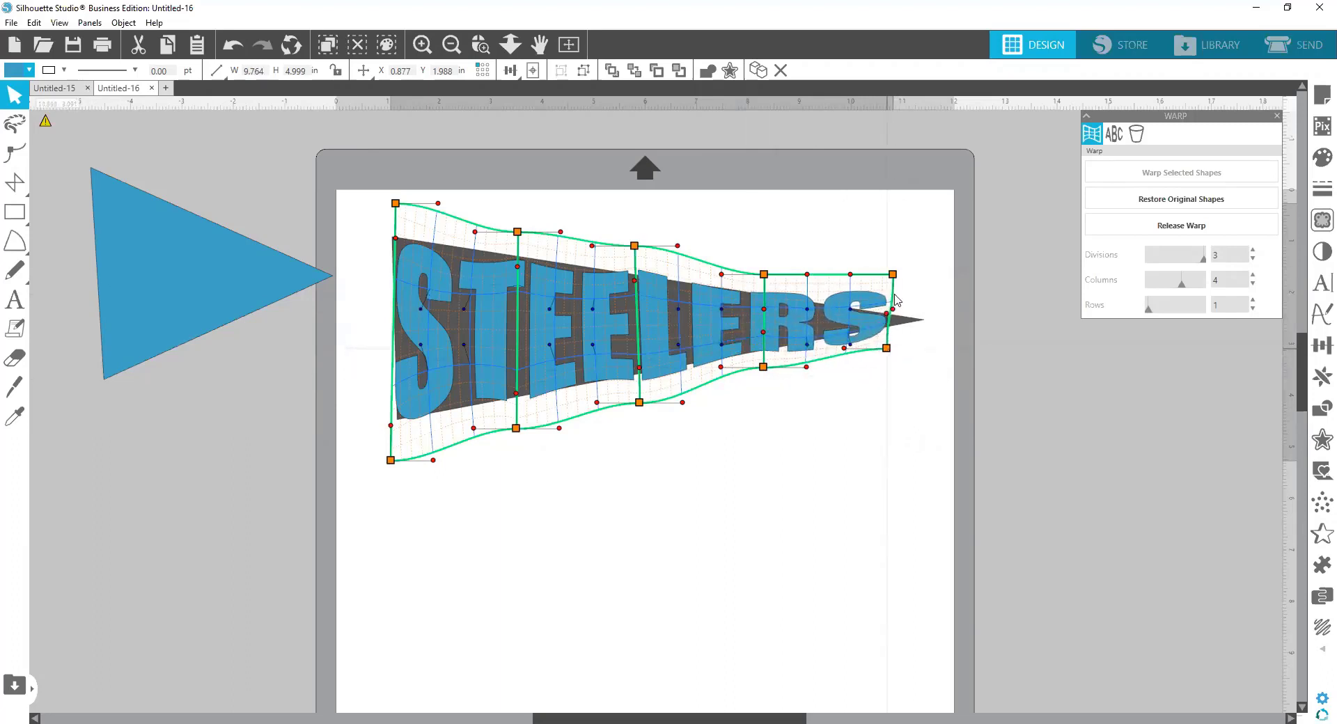
left_click_drag(895, 284, 891, 303)
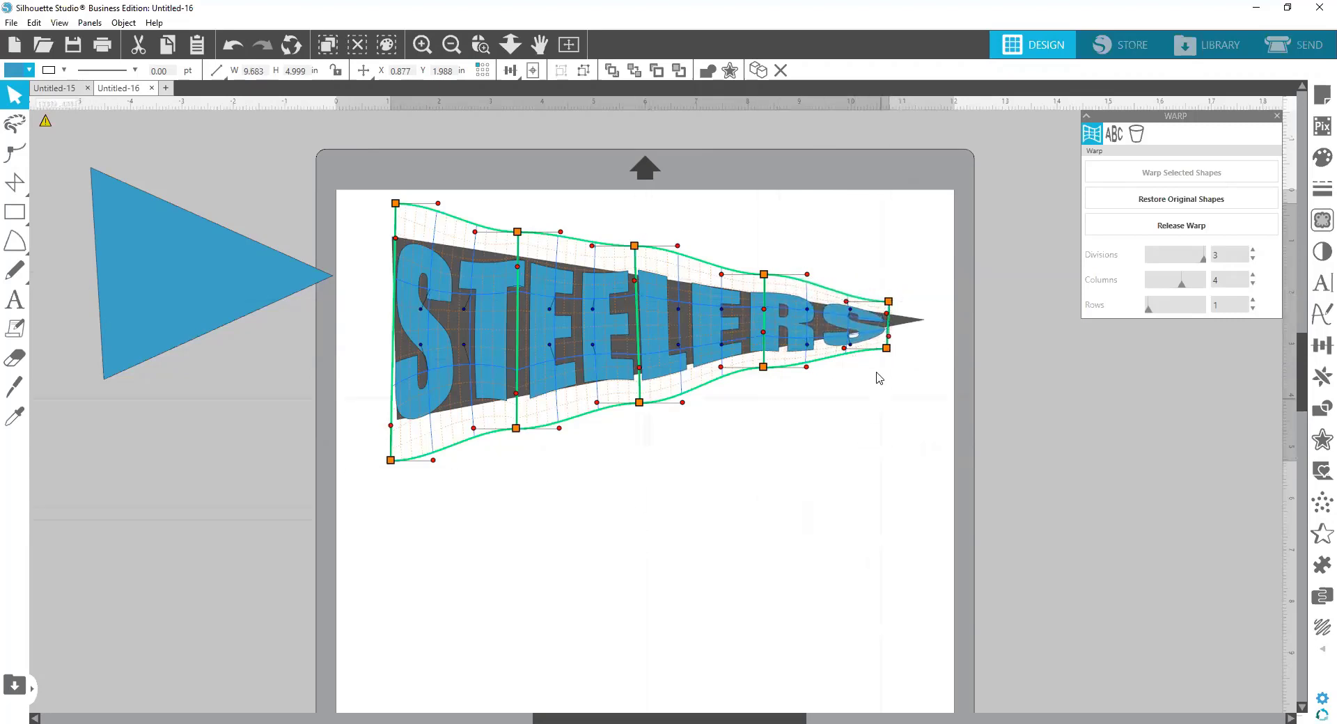
left_click_drag(887, 349, 886, 345)
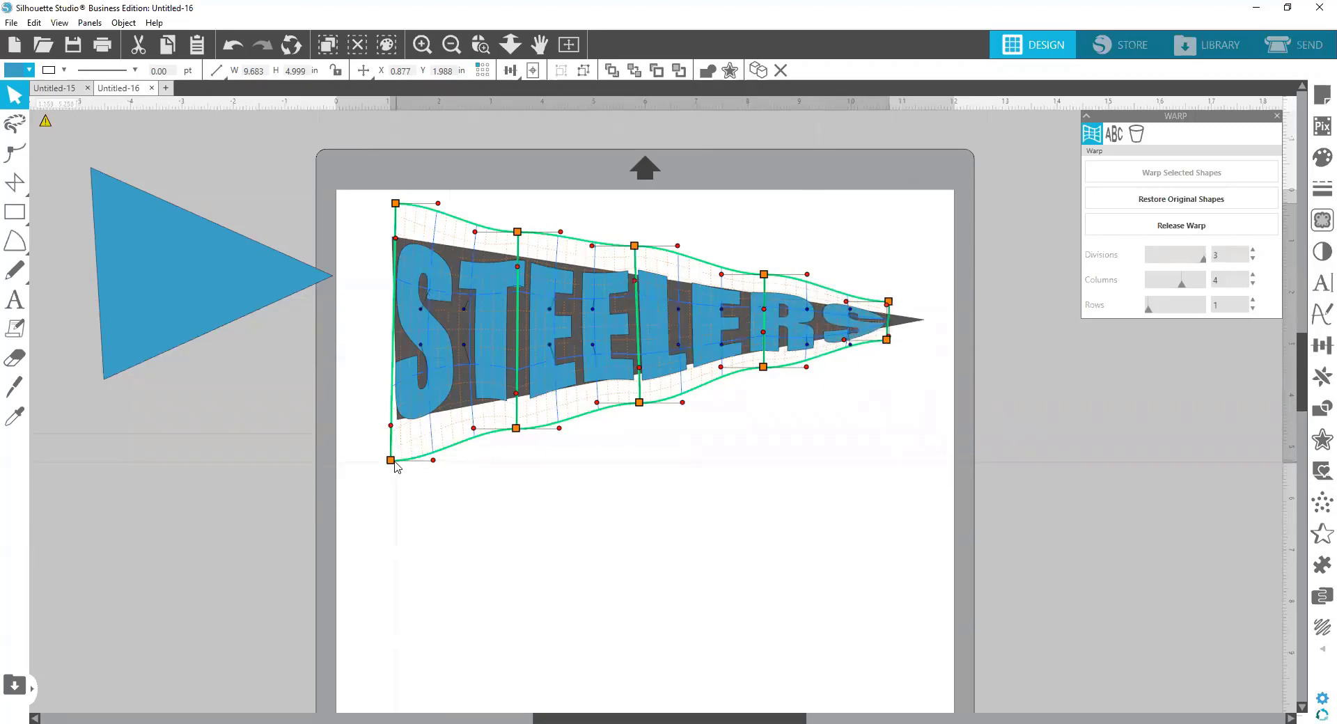
left_click_drag(392, 461, 392, 460)
Raise the two upper warp nodes around the first S and T and bend the curve handle above the T upward toward the pennant's edge.
left_click_drag(940, 461, 344, 171)
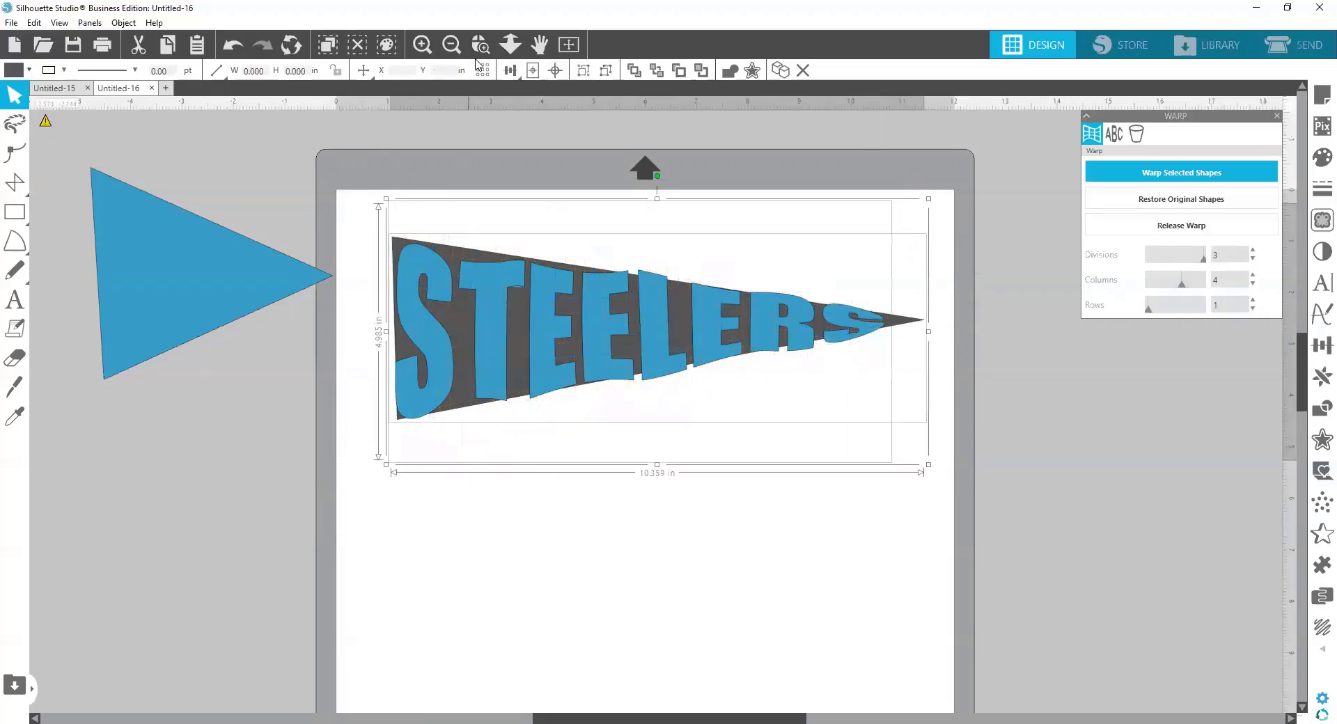
left_click(423, 46)
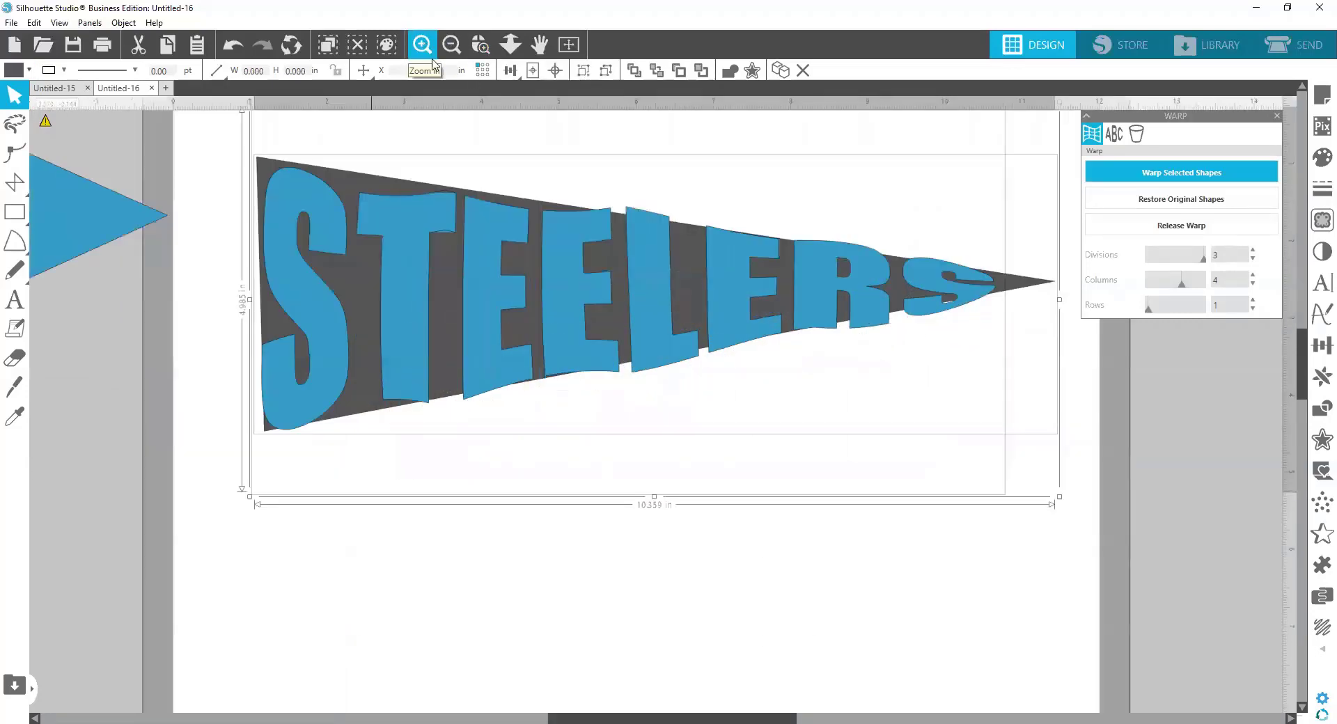
left_click(422, 46)
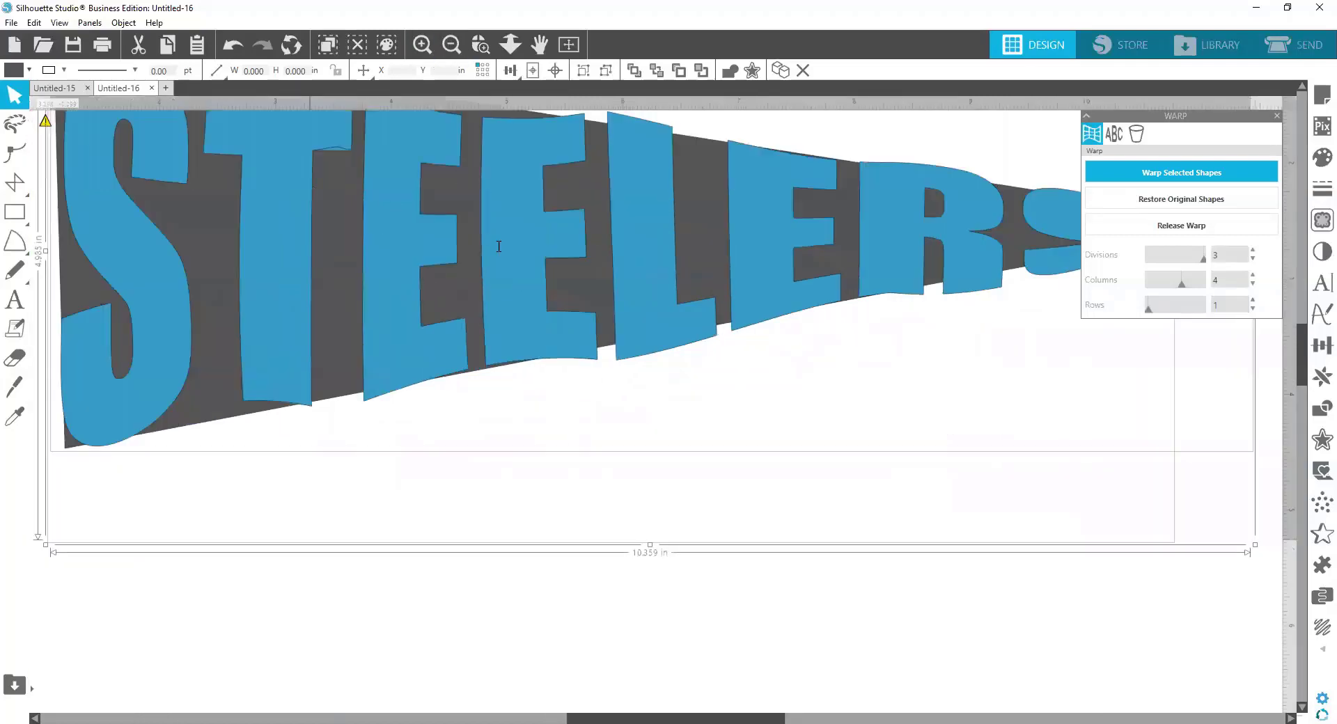
left_click_drag(597, 705, 523, 704)
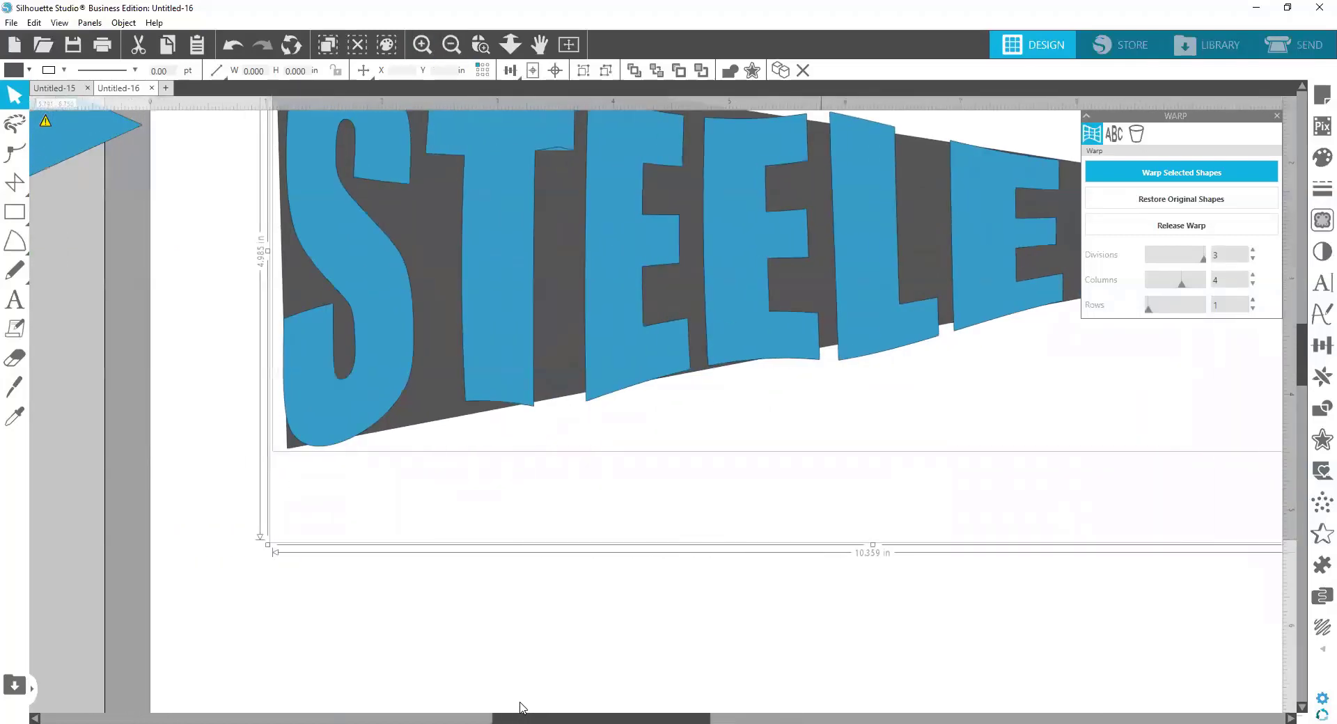
scroll(595, 564, "up", 1)
scroll(596, 565, "up", 4)
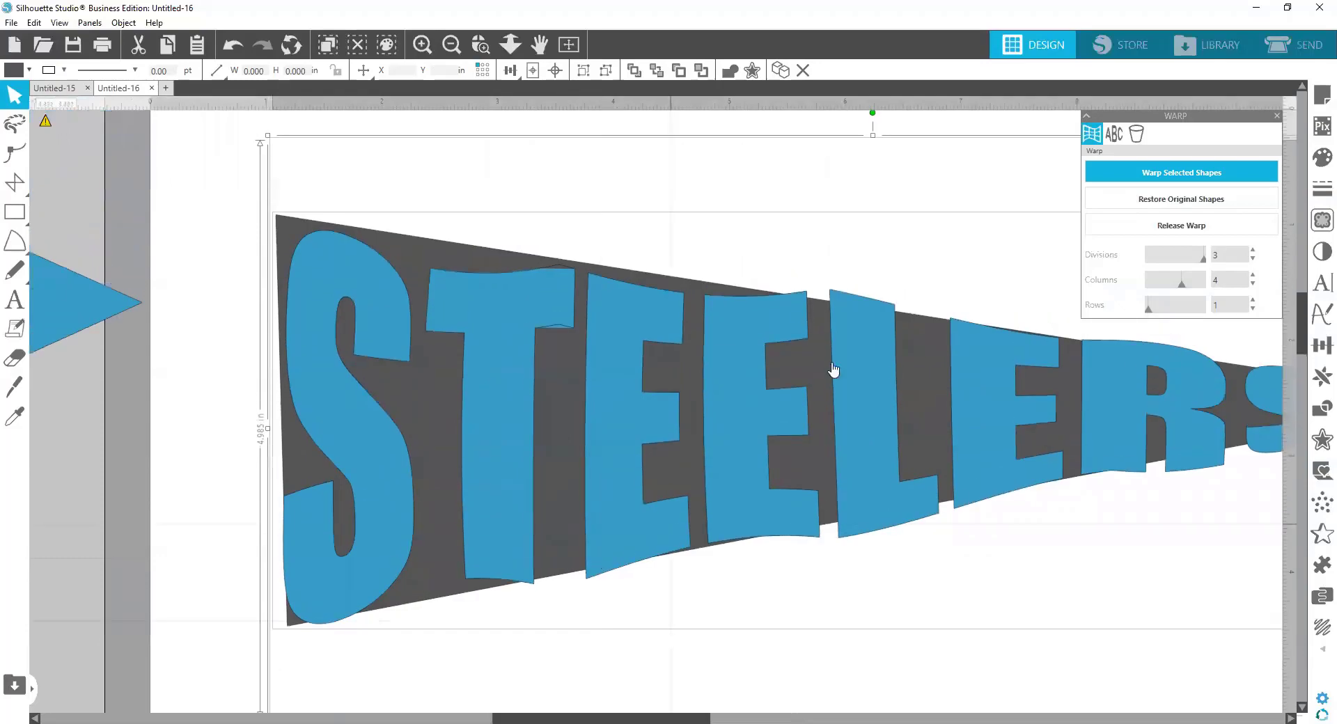
left_click(181, 359)
left_click(350, 284)
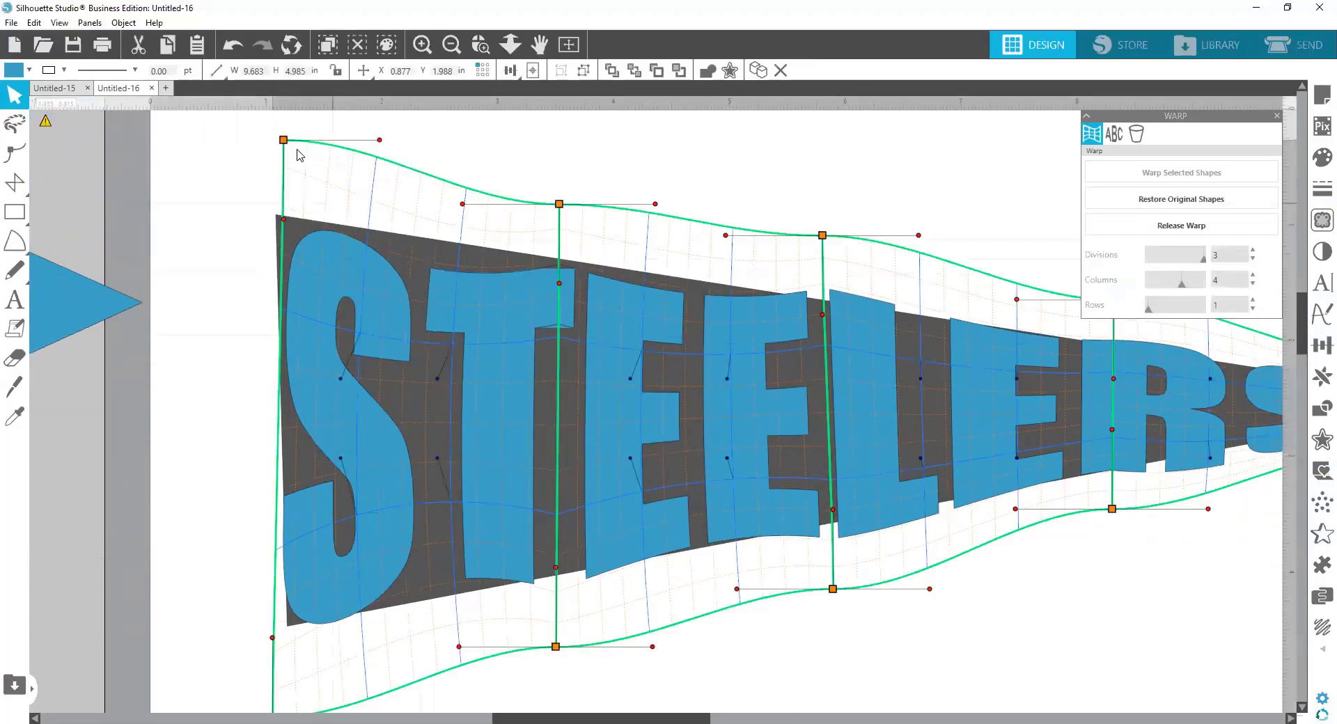
left_click_drag(291, 146, 287, 133)
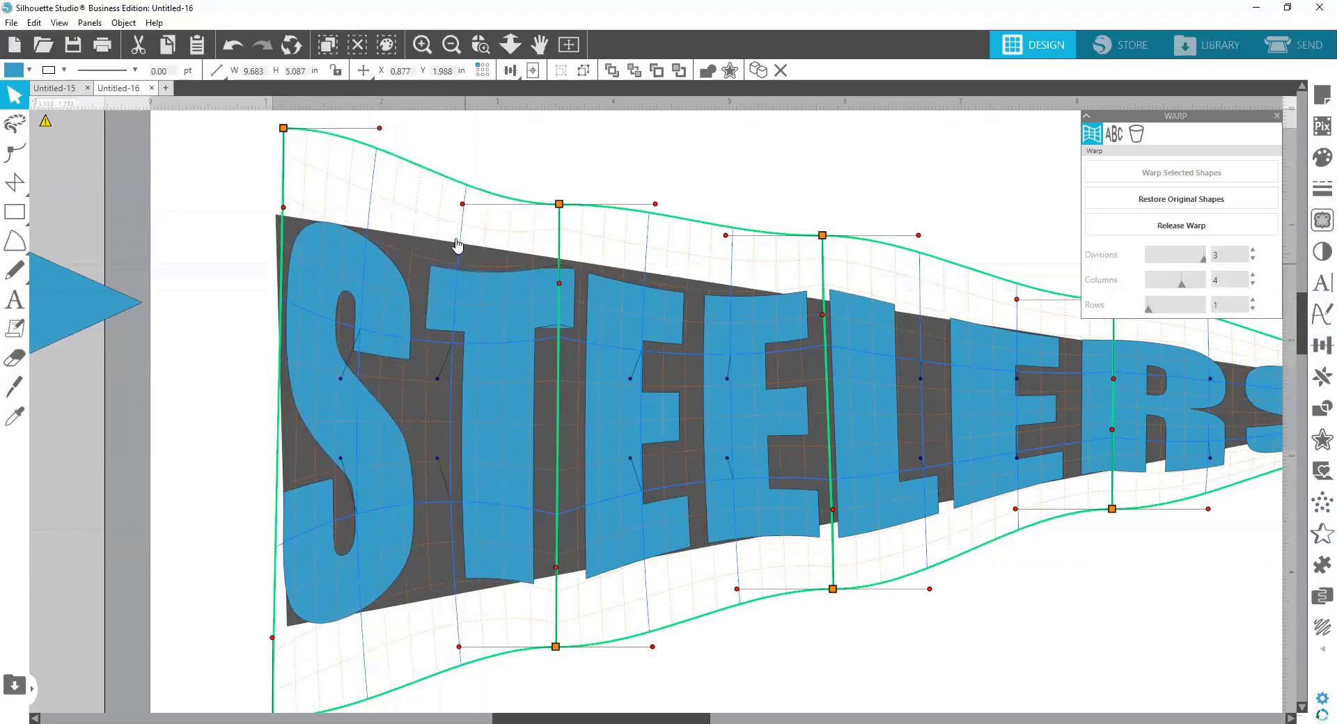
left_click_drag(565, 206, 563, 183)
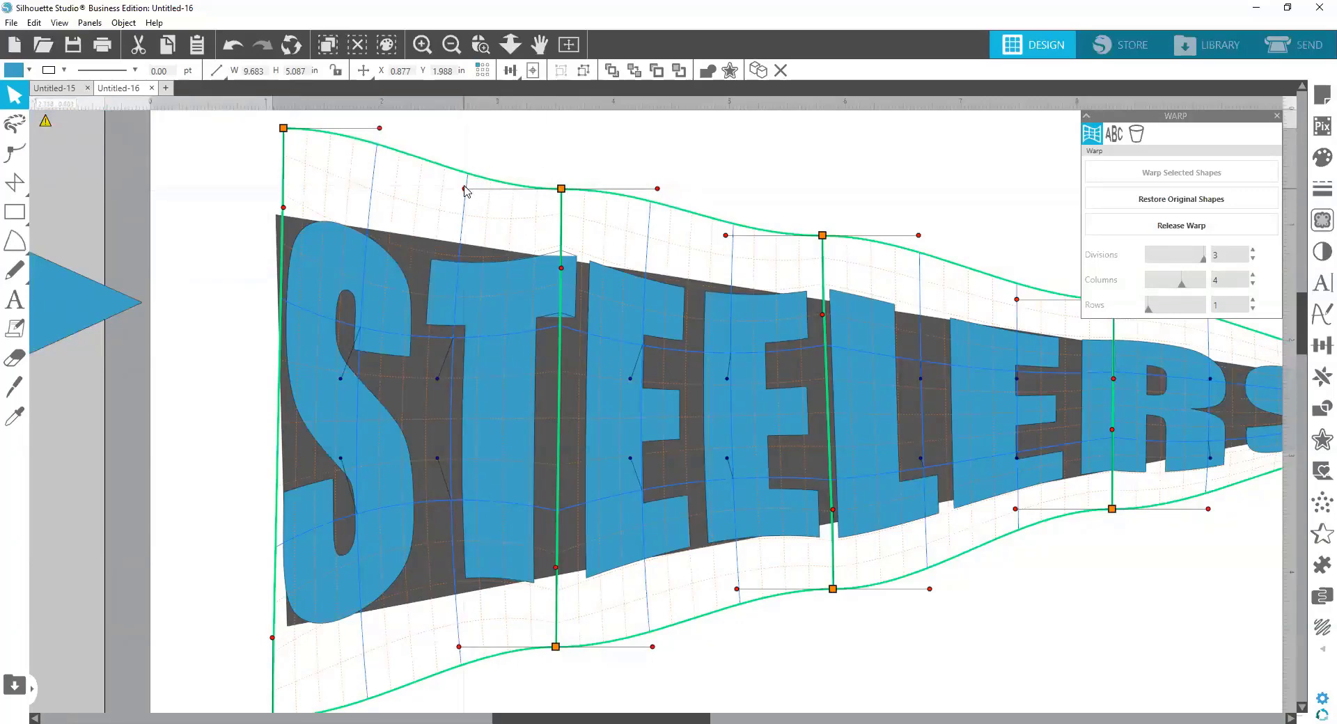
left_click_drag(465, 188, 476, 105)
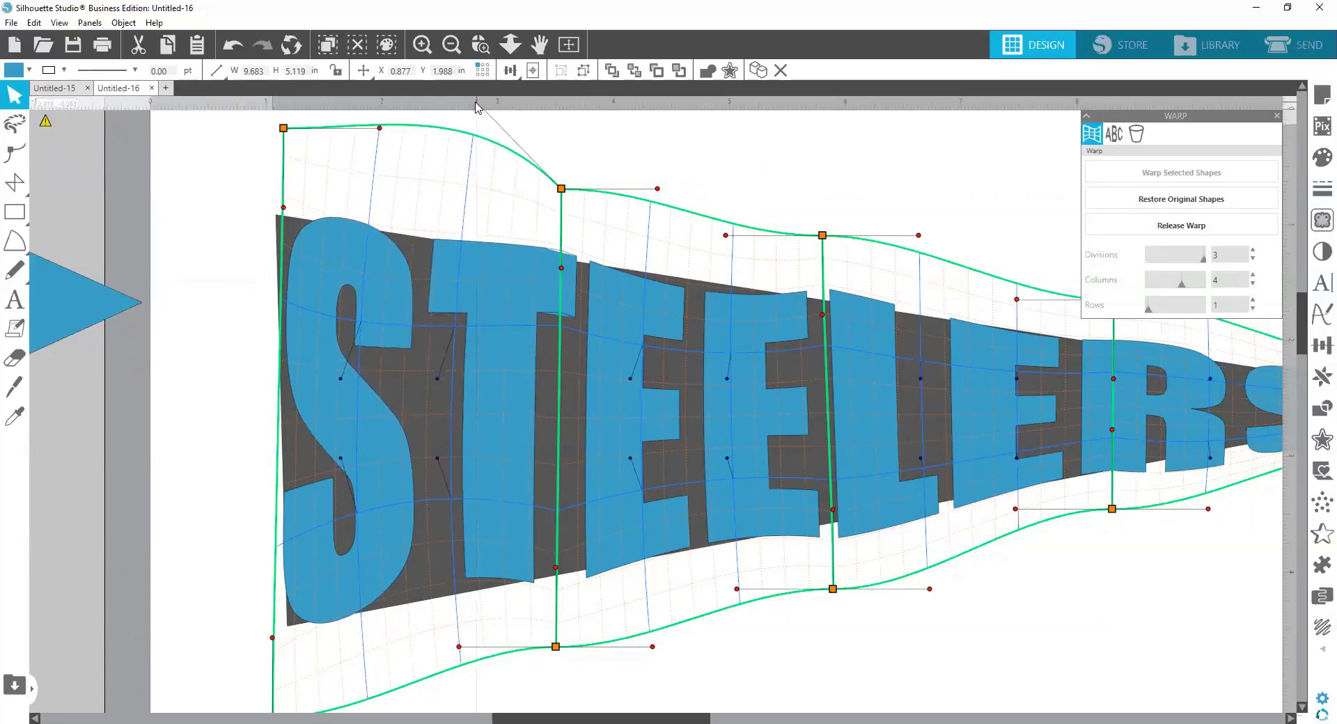
left_click_drag(563, 189, 561, 195)
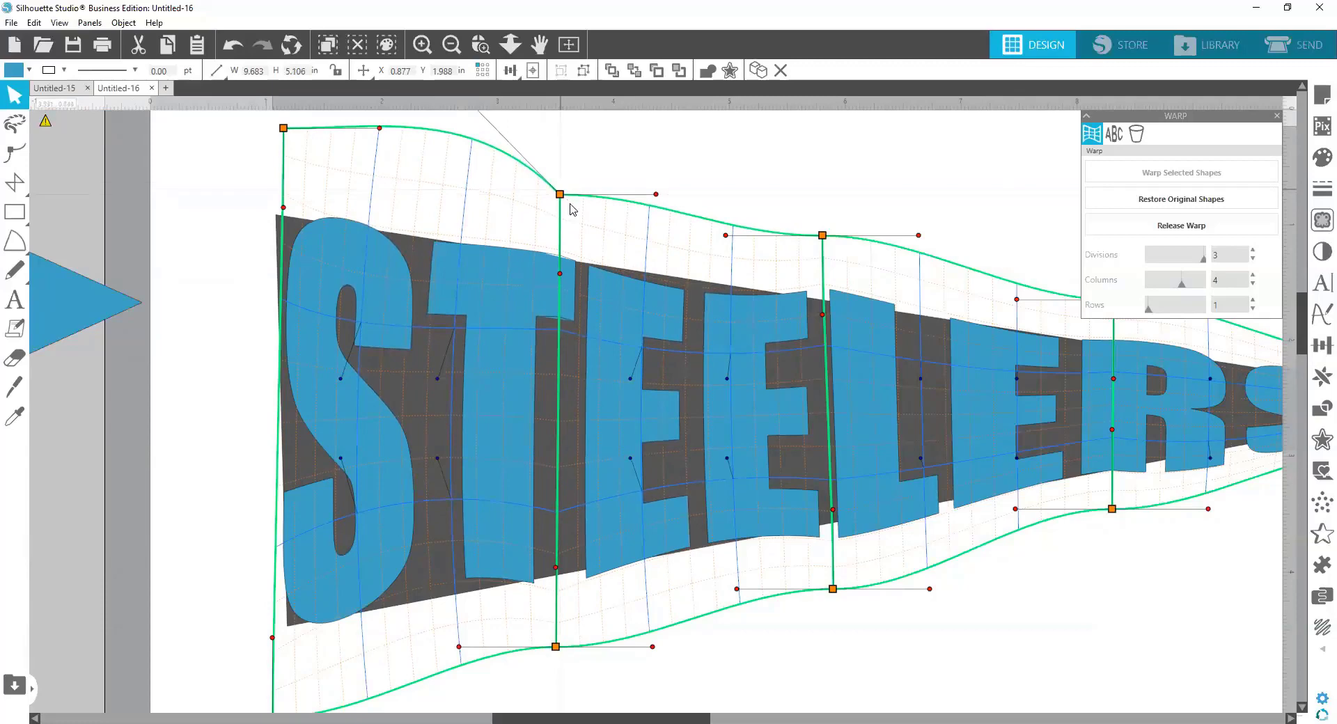
Fine-tune the two upper curve handles above the first S and T so the letter tops follow the pennant's upper edge.
scroll(570, 208, "up", 2)
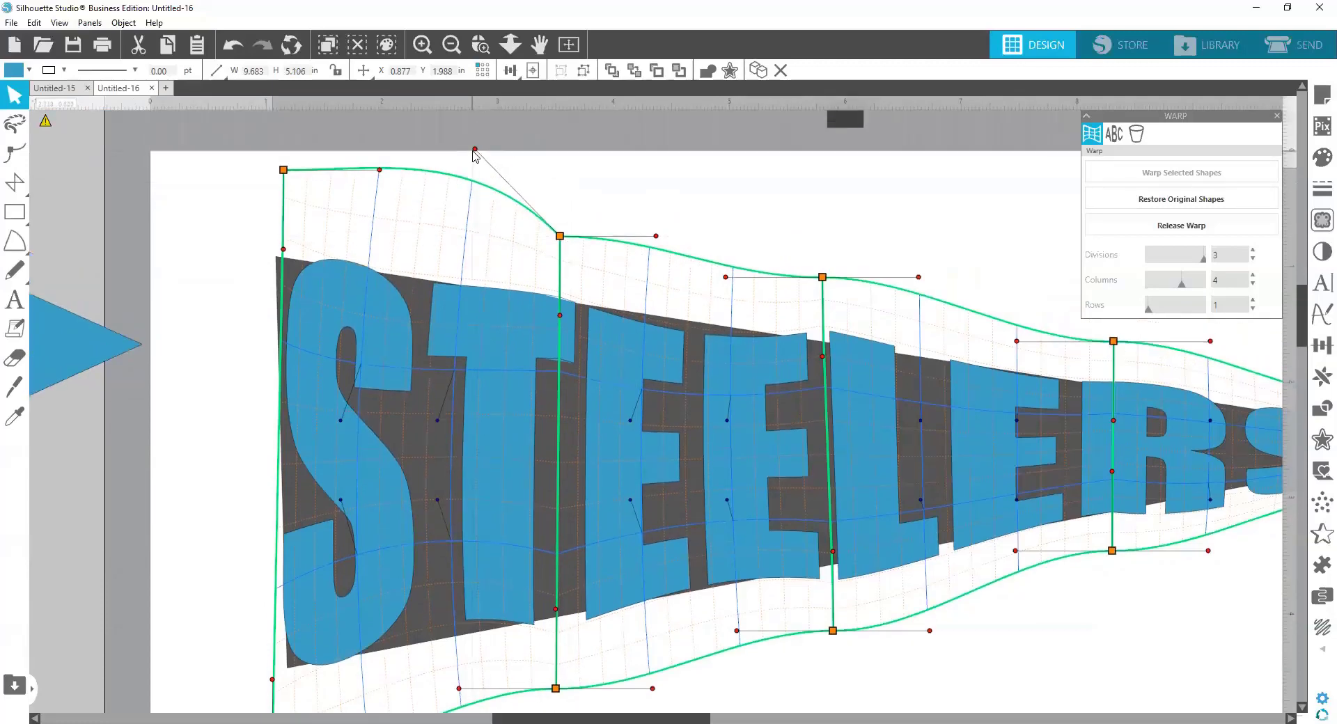
left_click_drag(480, 153, 477, 147)
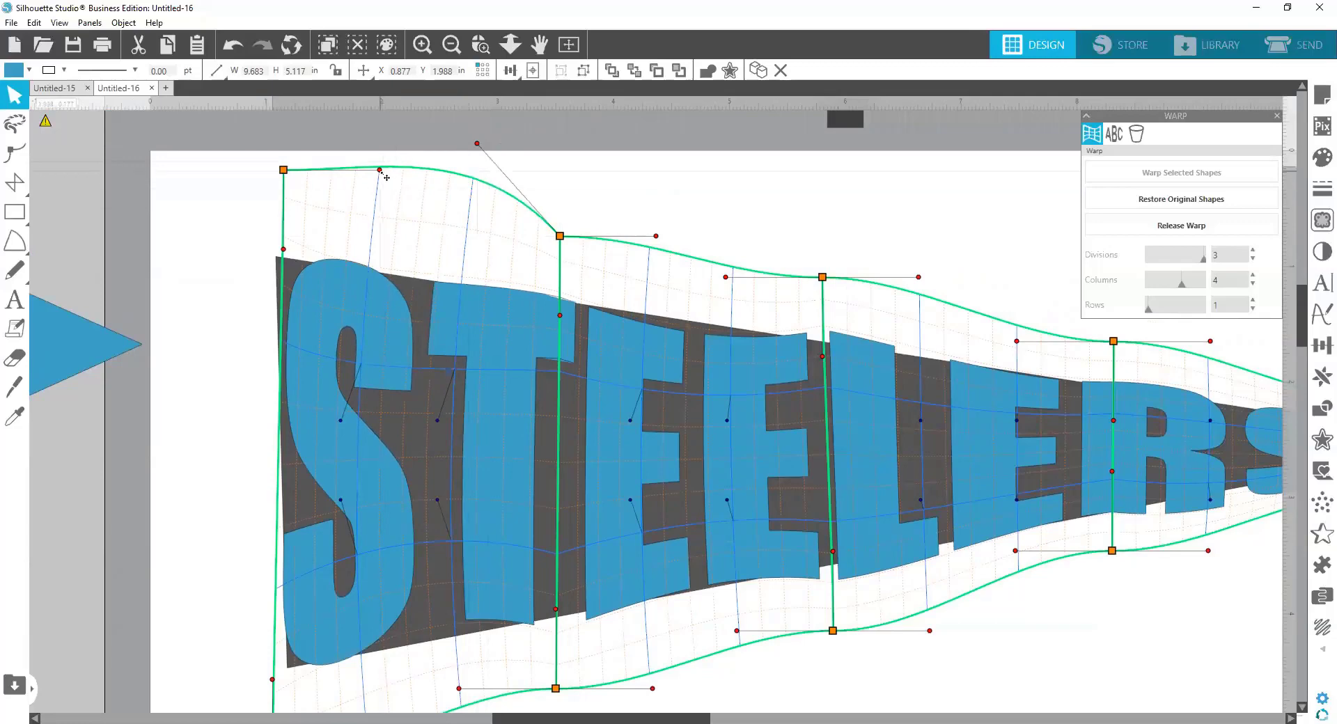
left_click_drag(382, 173, 381, 188)
left_click_drag(382, 196, 387, 185)
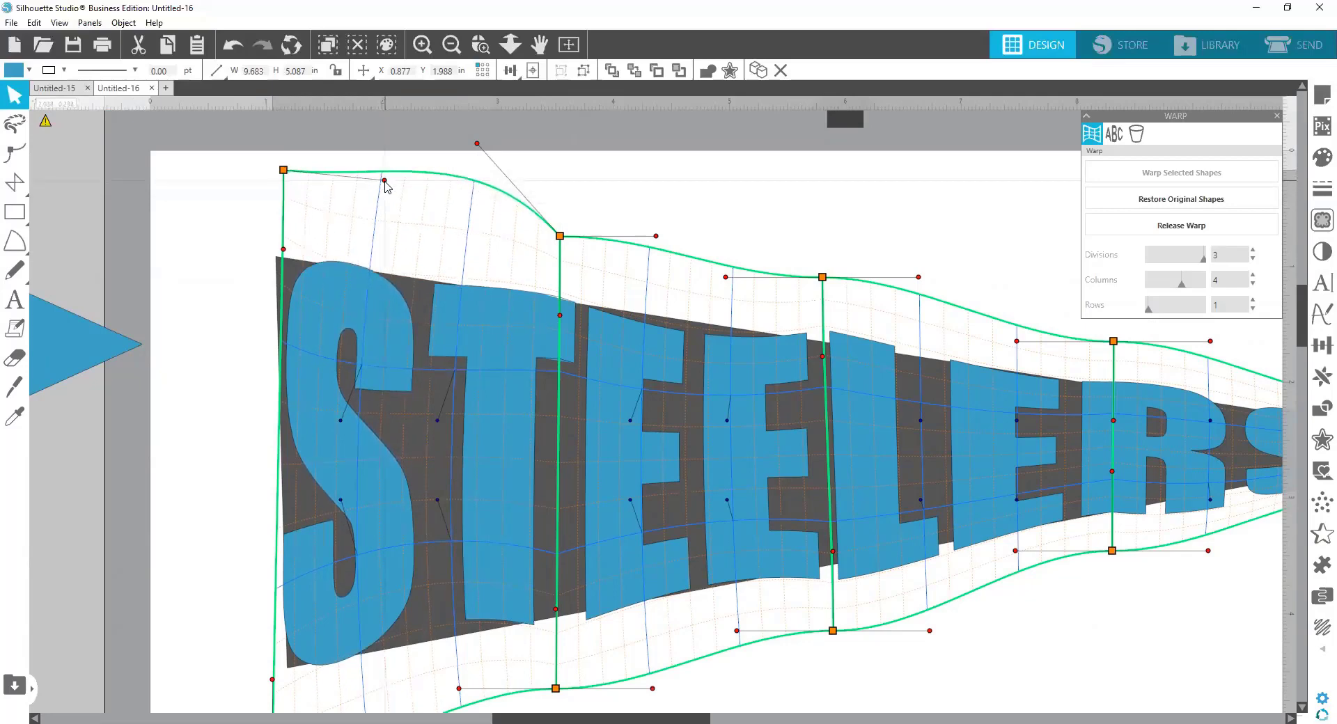
left_click_drag(388, 194, 390, 201)
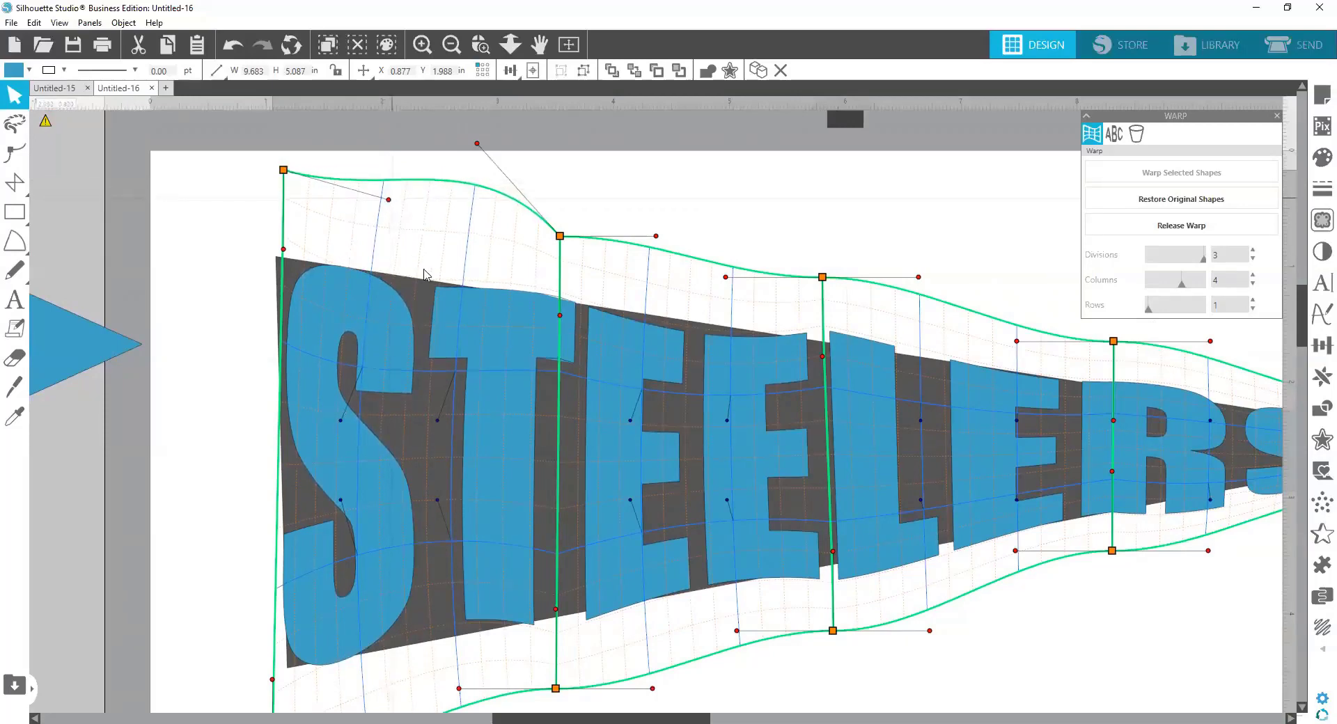
scroll(641, 633, "down", 4)
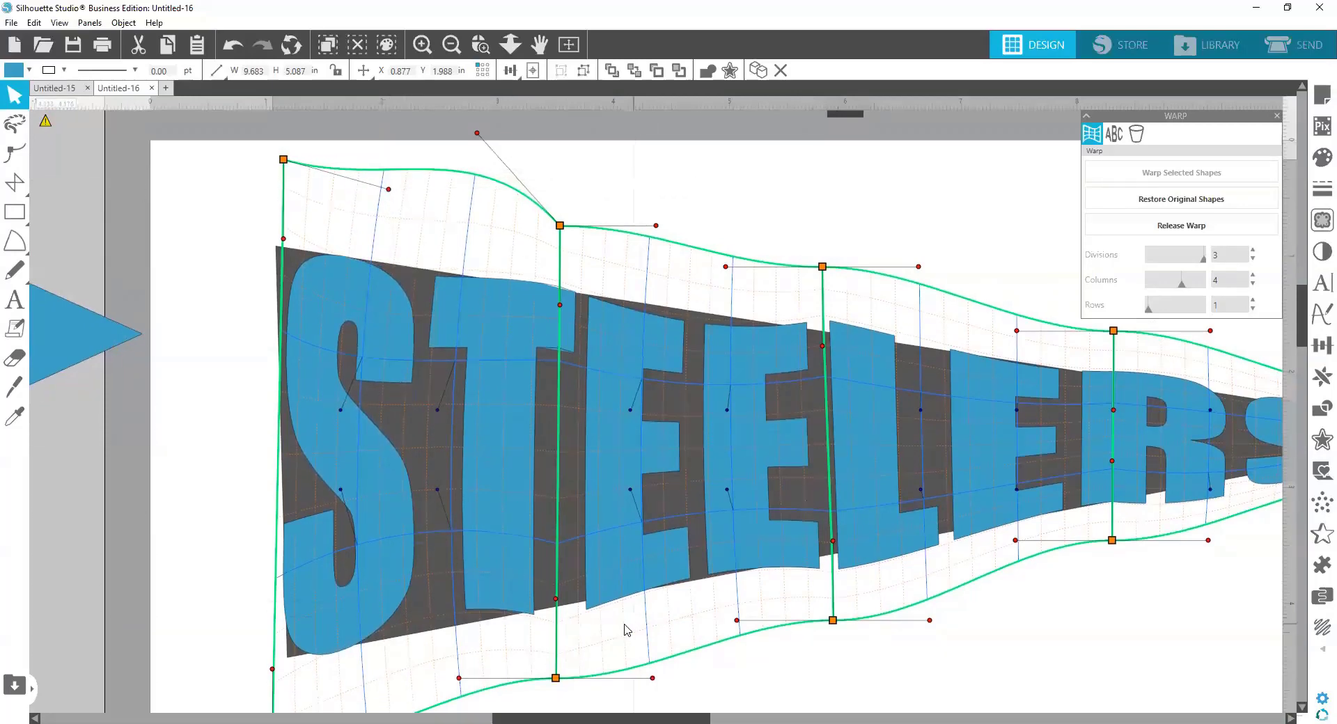
Adjust the lower warp node and curve handles around the T so the bottoms of S and T follow the pennant's lower edge.
scroll(463, 467, "down", 3)
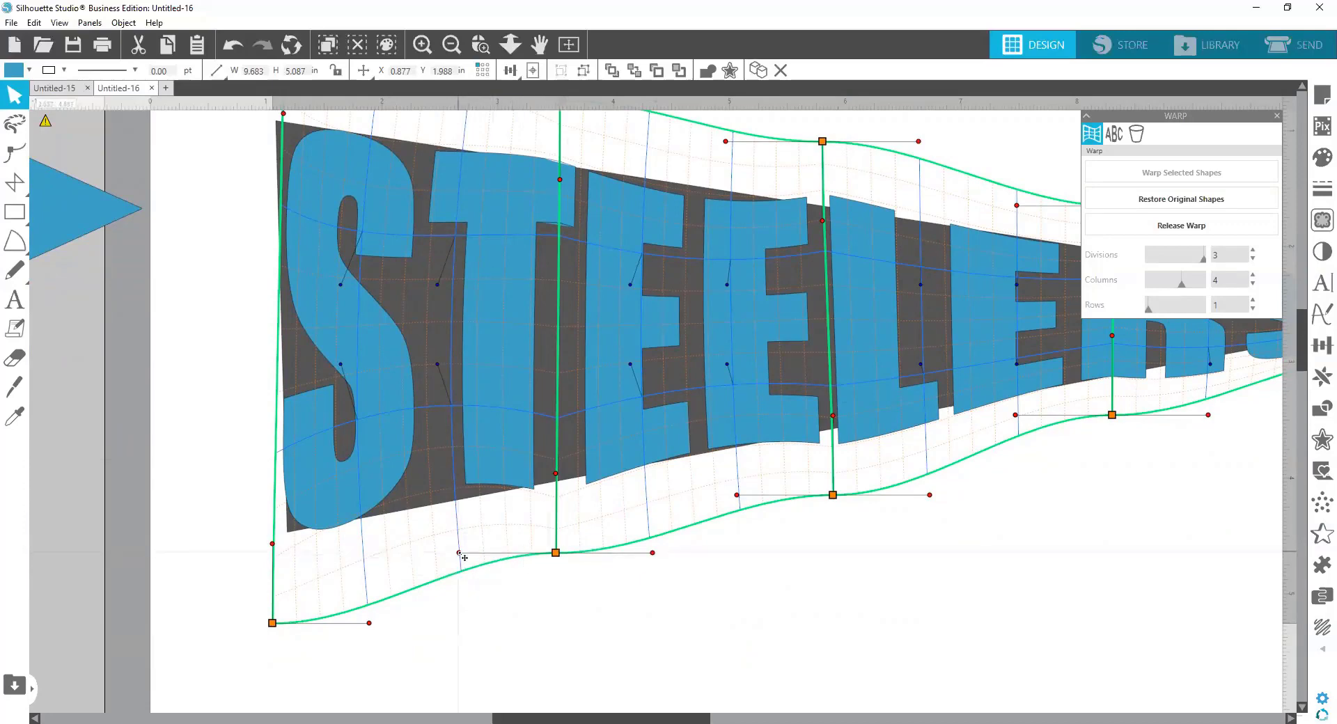
mouse_move(464, 558)
left_mouse_down()
mouse_move(462, 575)
mouse_move(460, 561)
left_mouse_up()
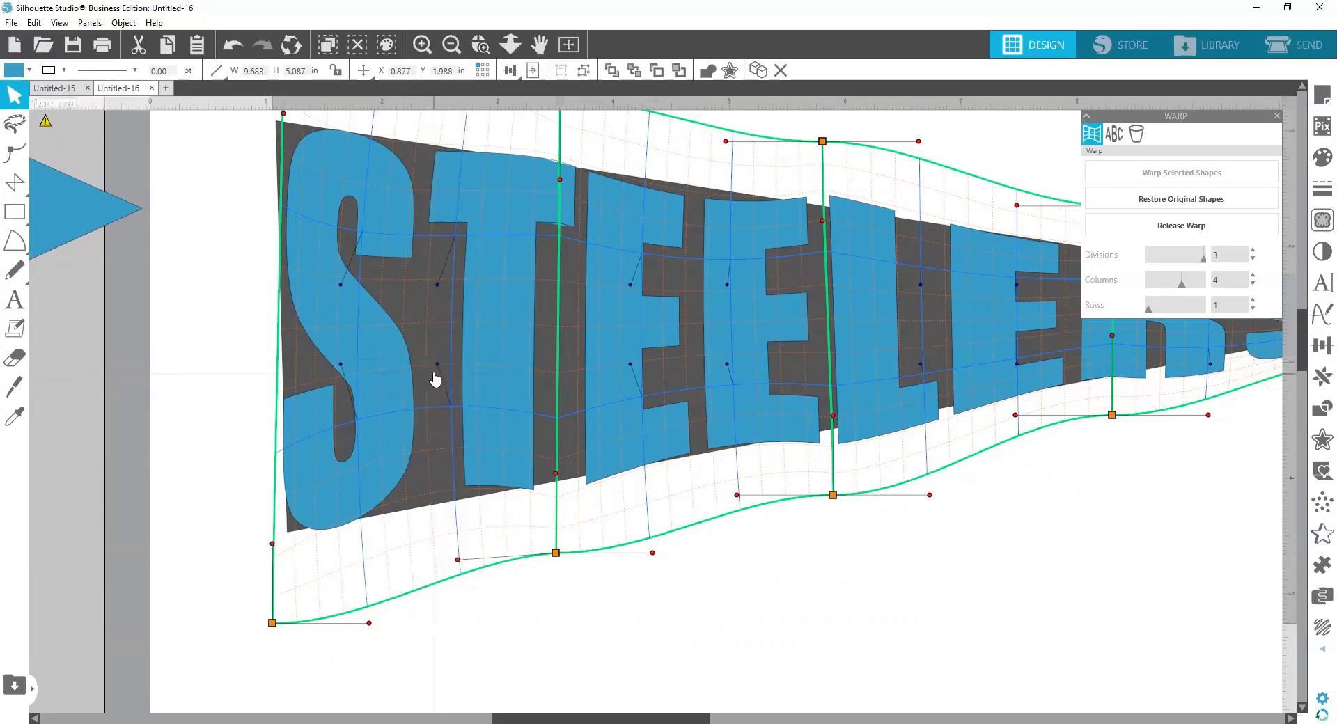
left_click_drag(437, 365, 445, 444)
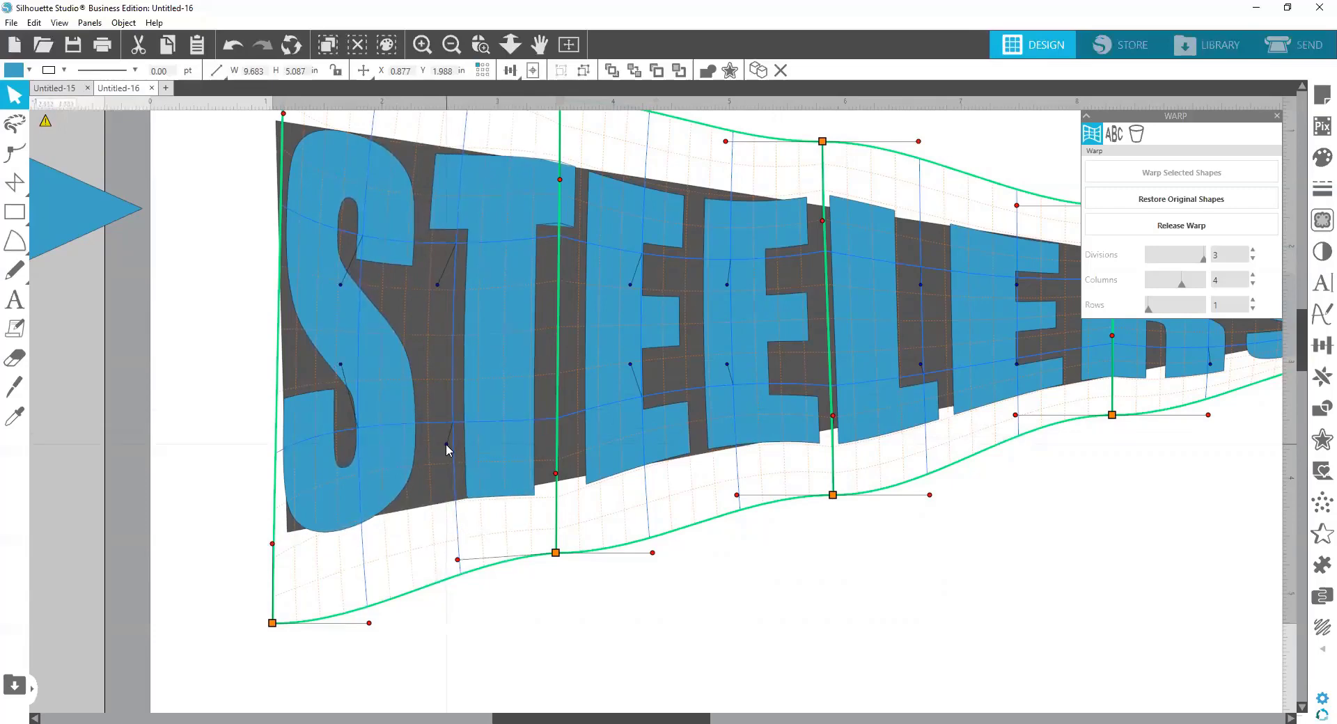
left_click(557, 547)
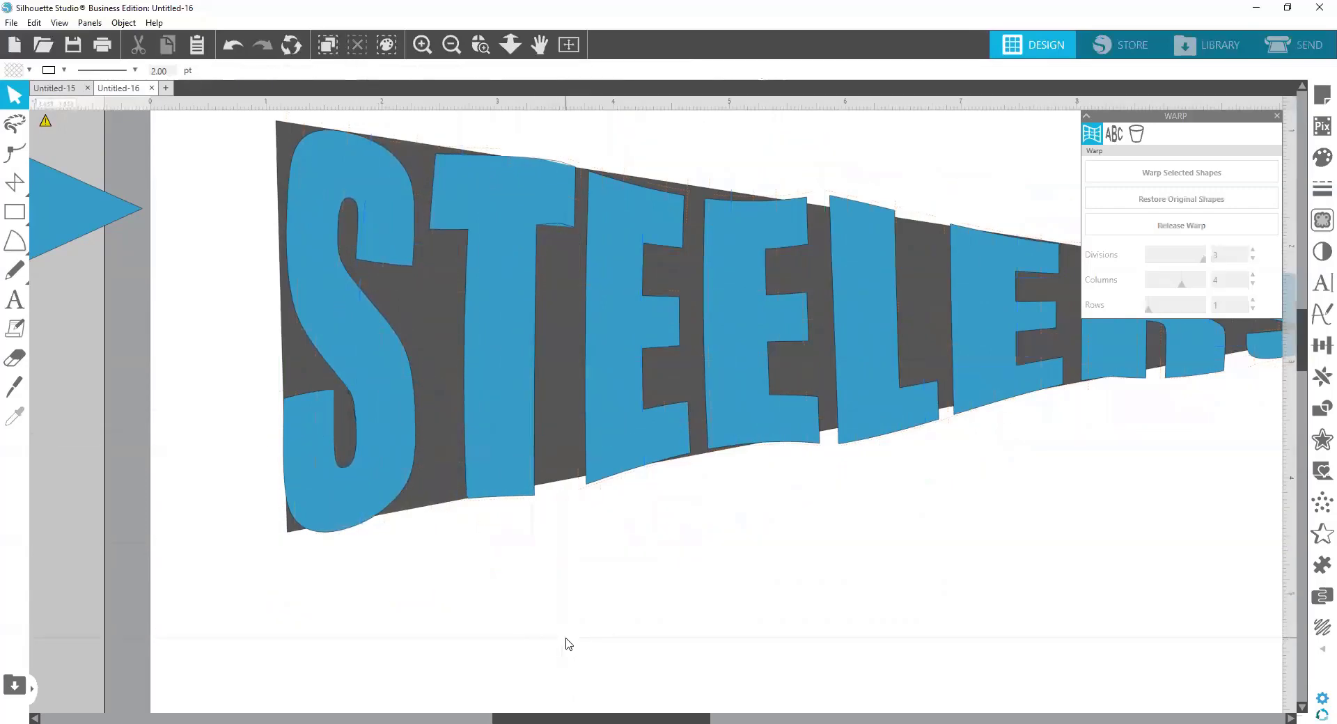
left_click(519, 482)
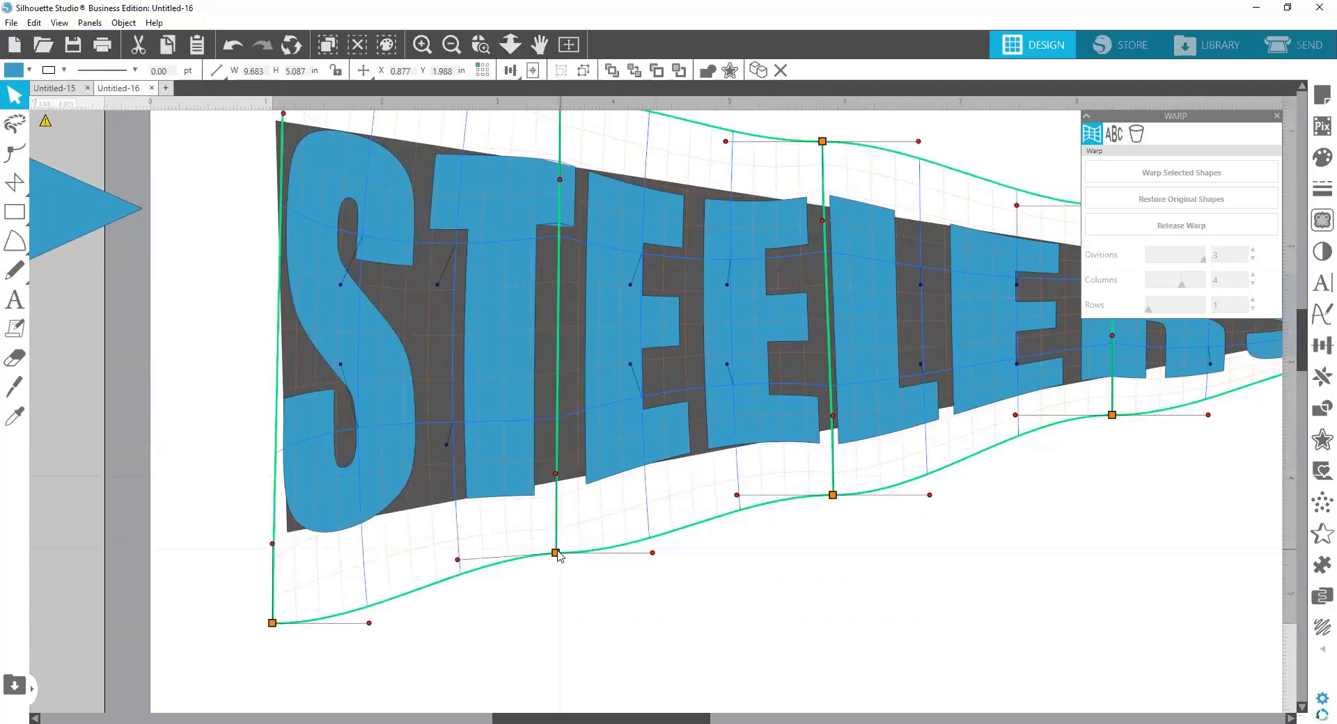
left_click_drag(563, 557, 560, 542)
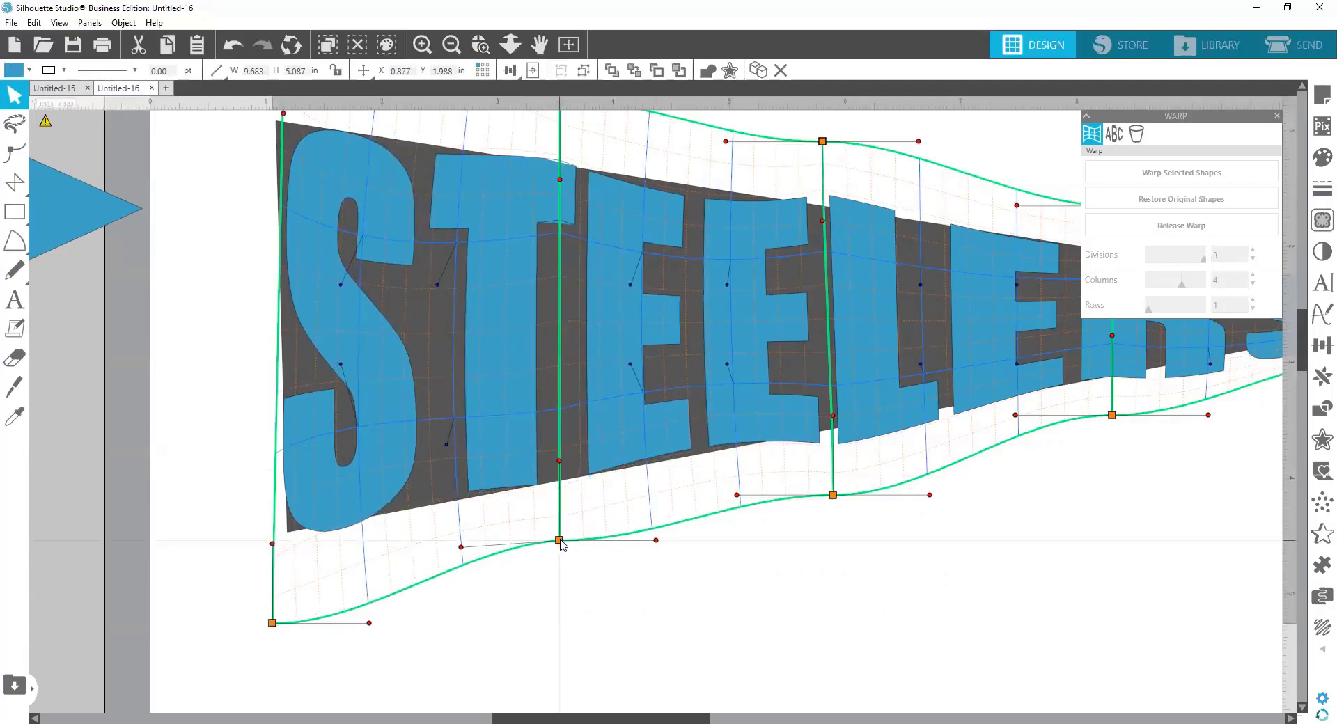
left_click_drag(467, 552, 471, 576)
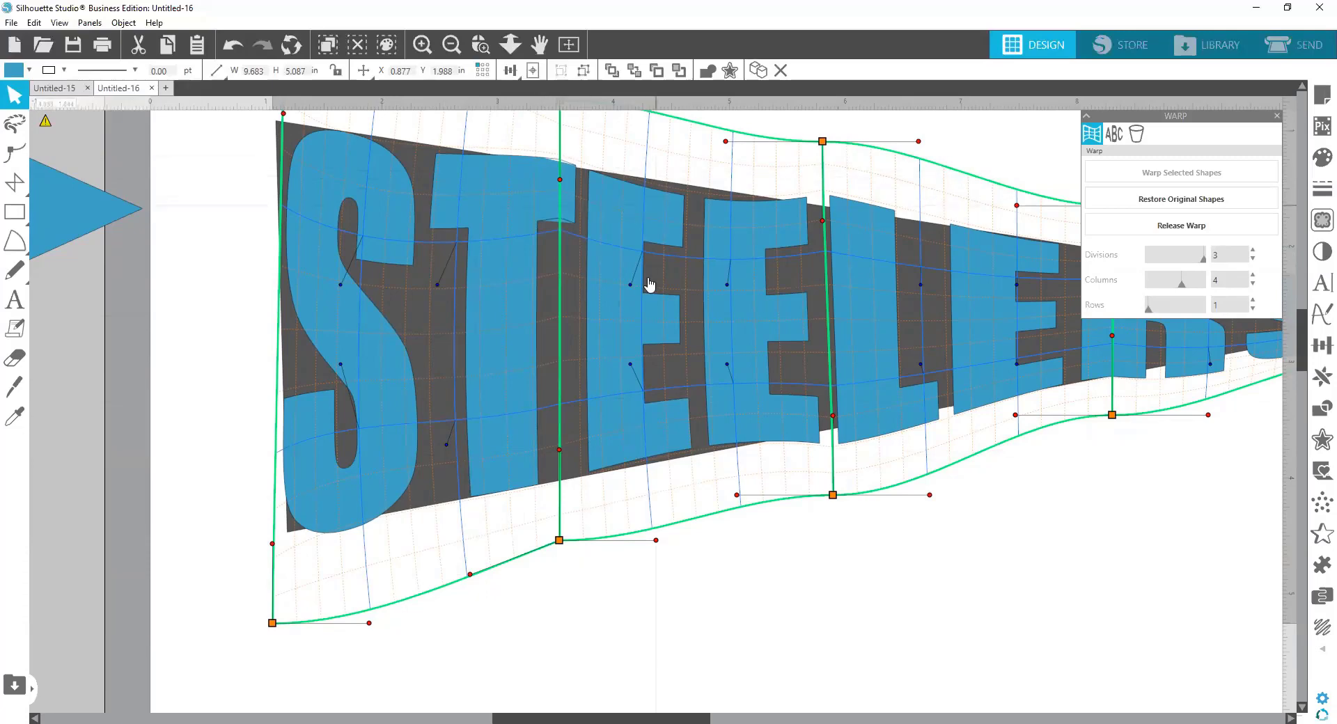
Pull the lower inner warp handles at the first two Es downward to bring their bases toward the pennant's lower edge.
left_click(661, 451)
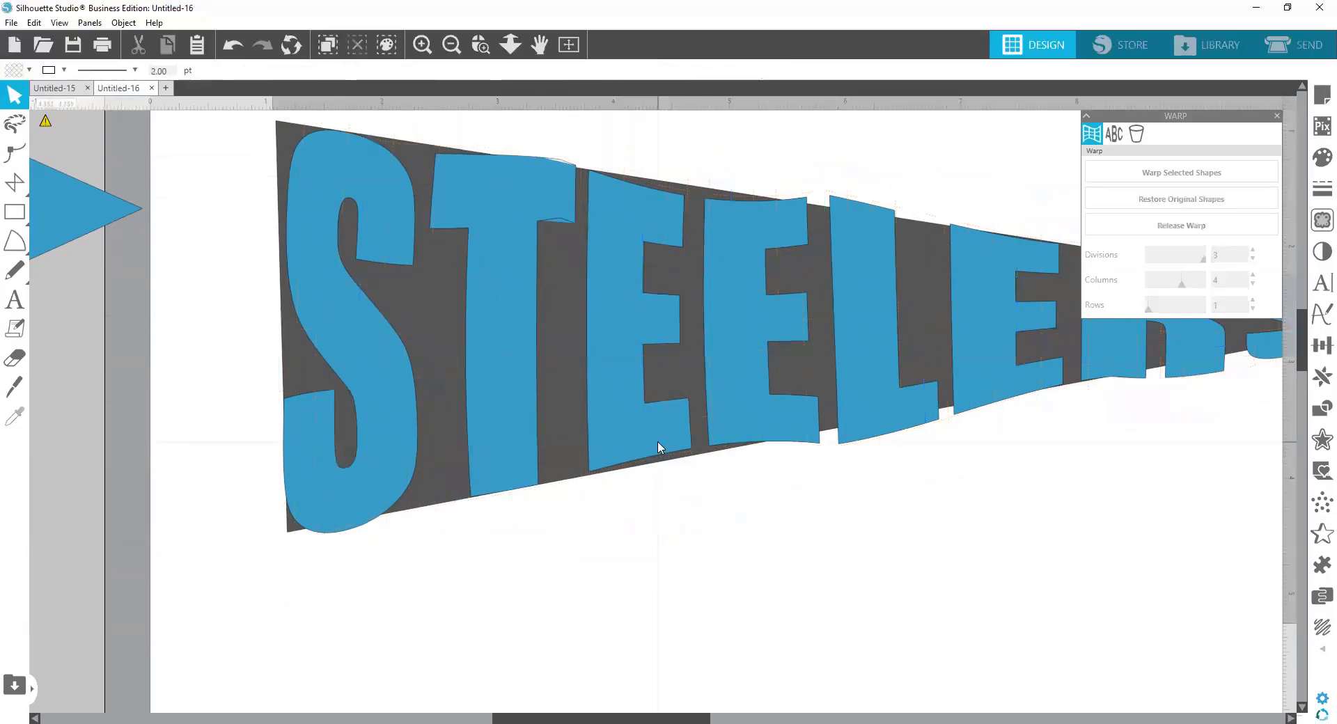
left_click(661, 451)
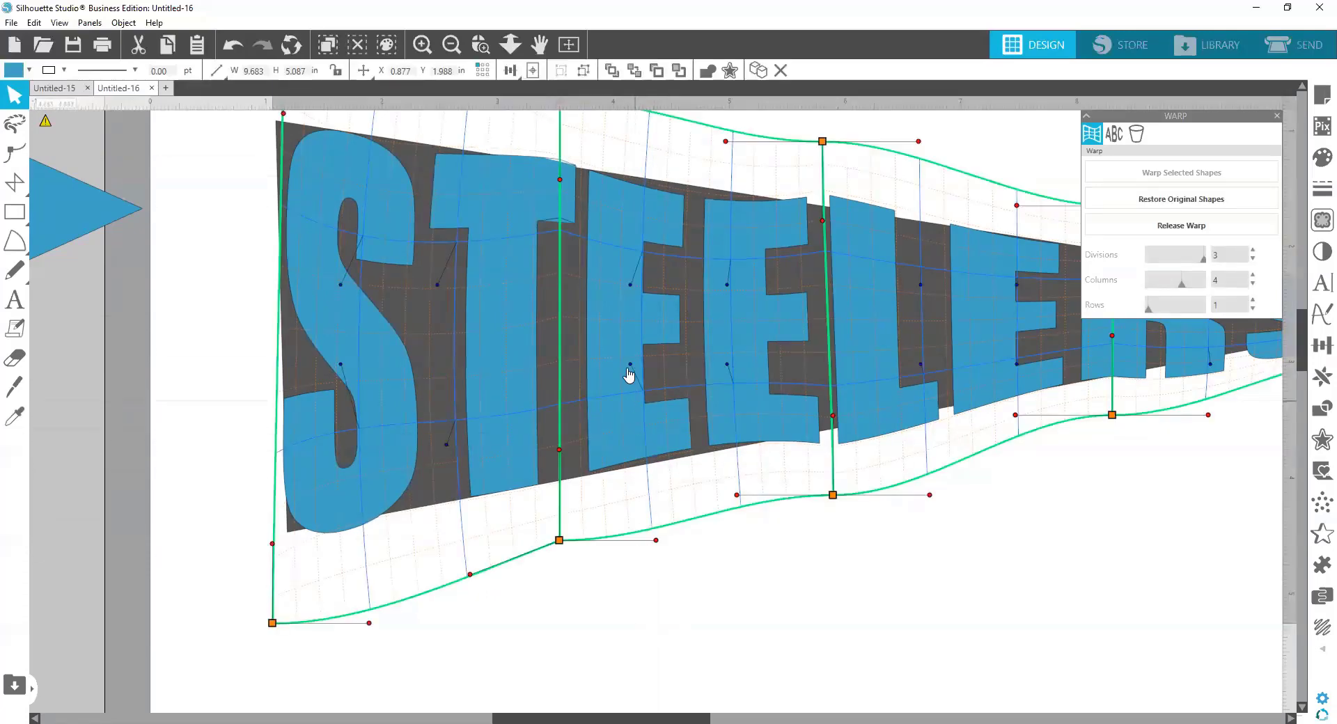
left_click_drag(632, 369, 656, 405)
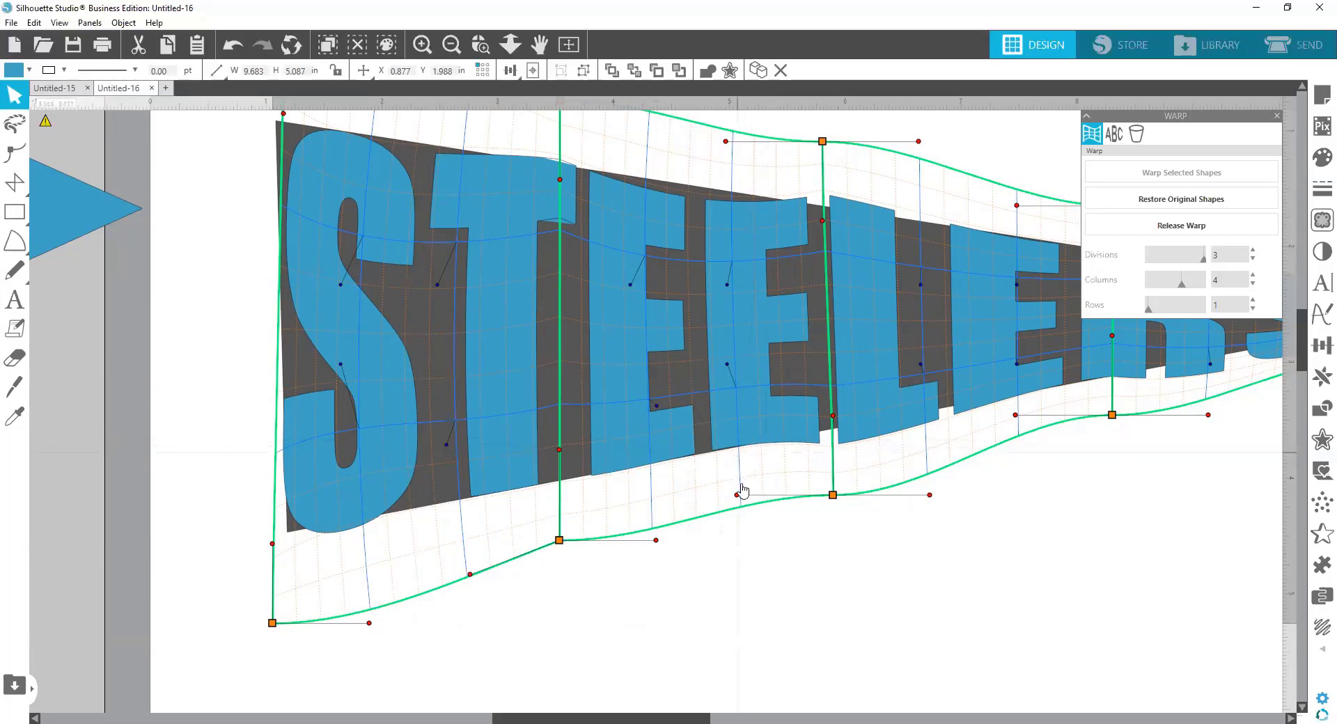
left_click_drag(731, 369, 732, 379)
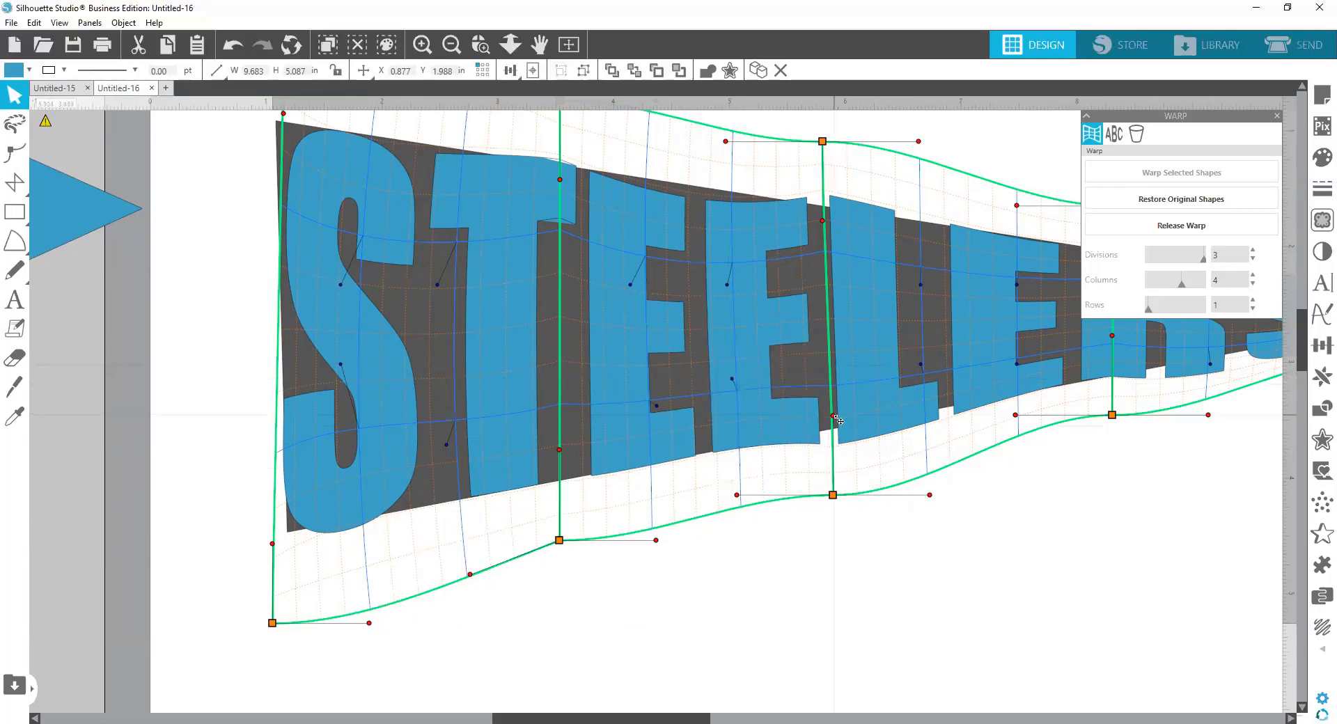
left_click_drag(834, 422, 822, 375)
left_click_drag(732, 380, 732, 378)
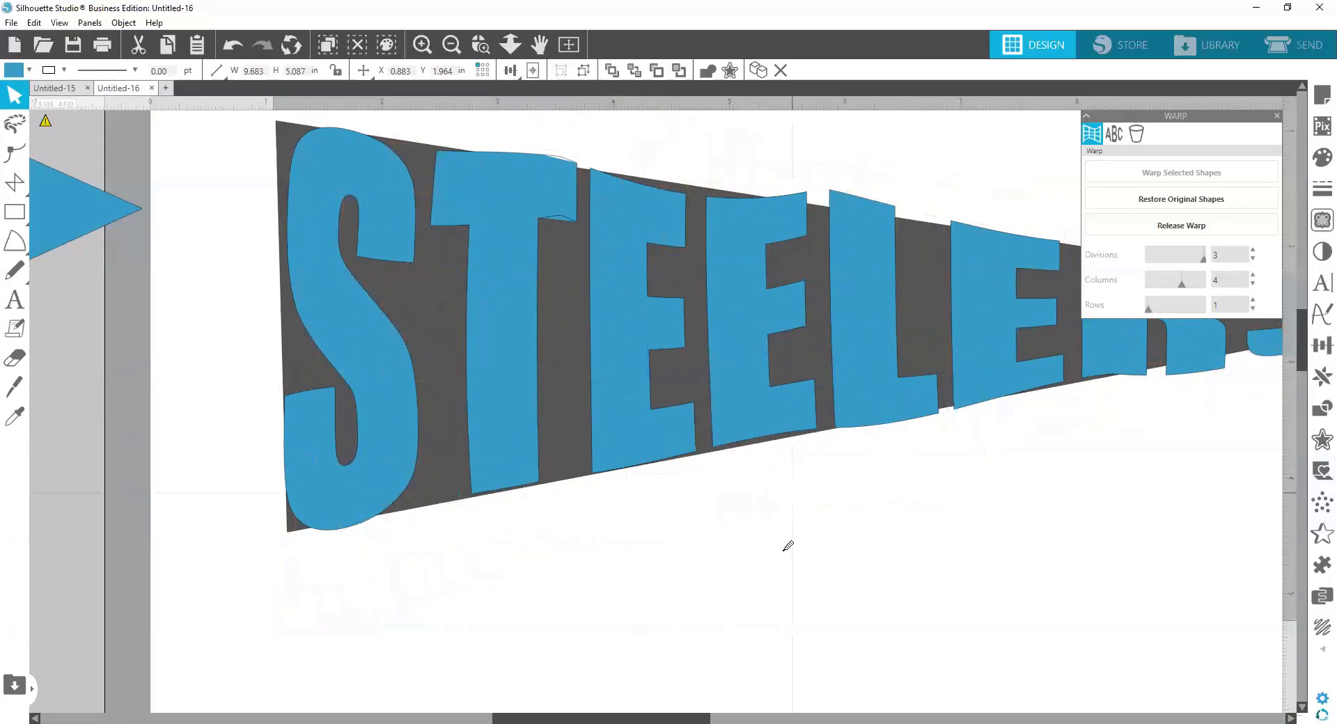
key("ctrl+z")
key("ctrl+z")
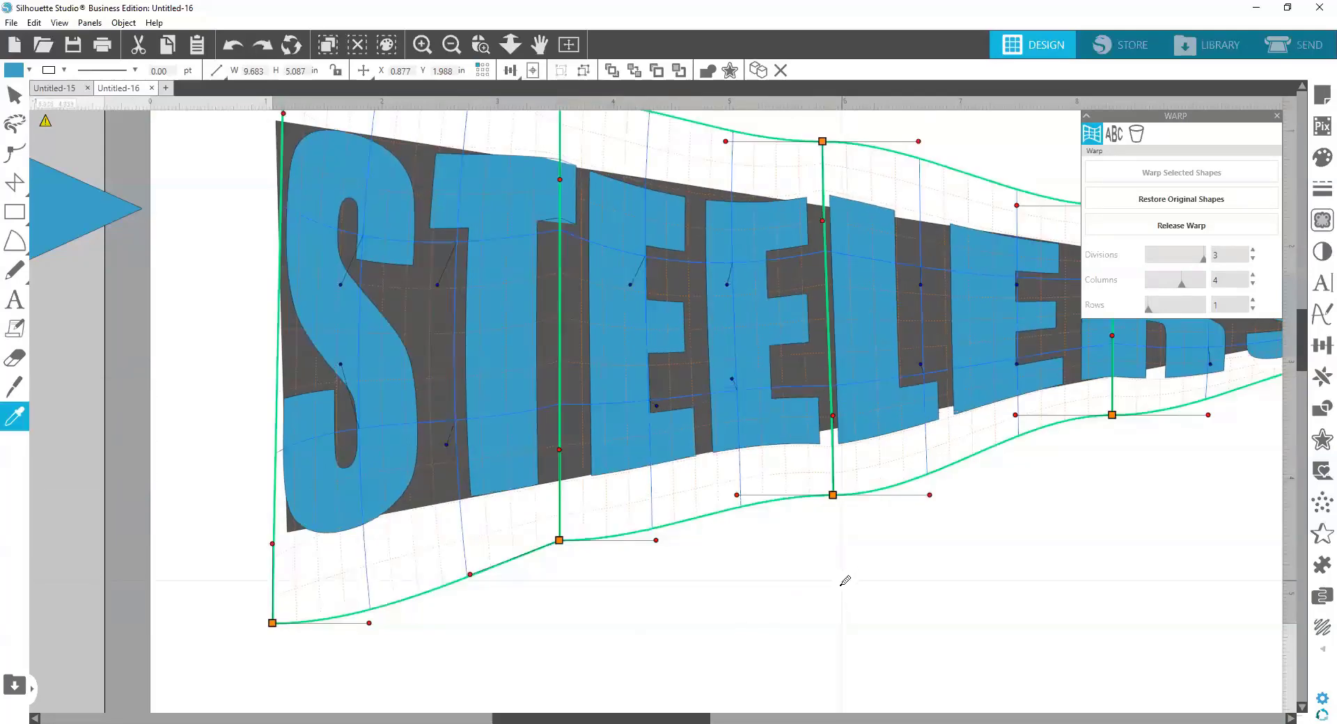
Reposition the inner warp handles at the first two Es and along the column line before the L to match both pennant edges.
left_click_drag(834, 417, 829, 394)
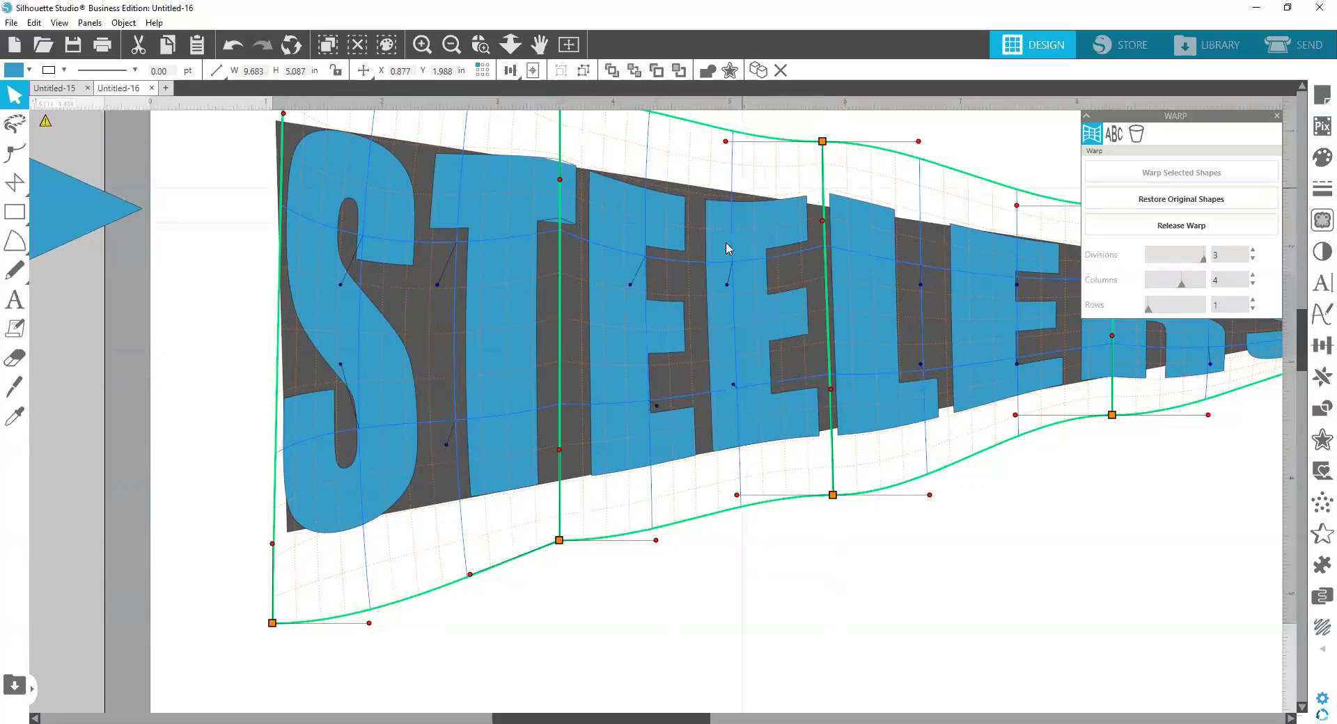
left_click_drag(730, 288, 717, 210)
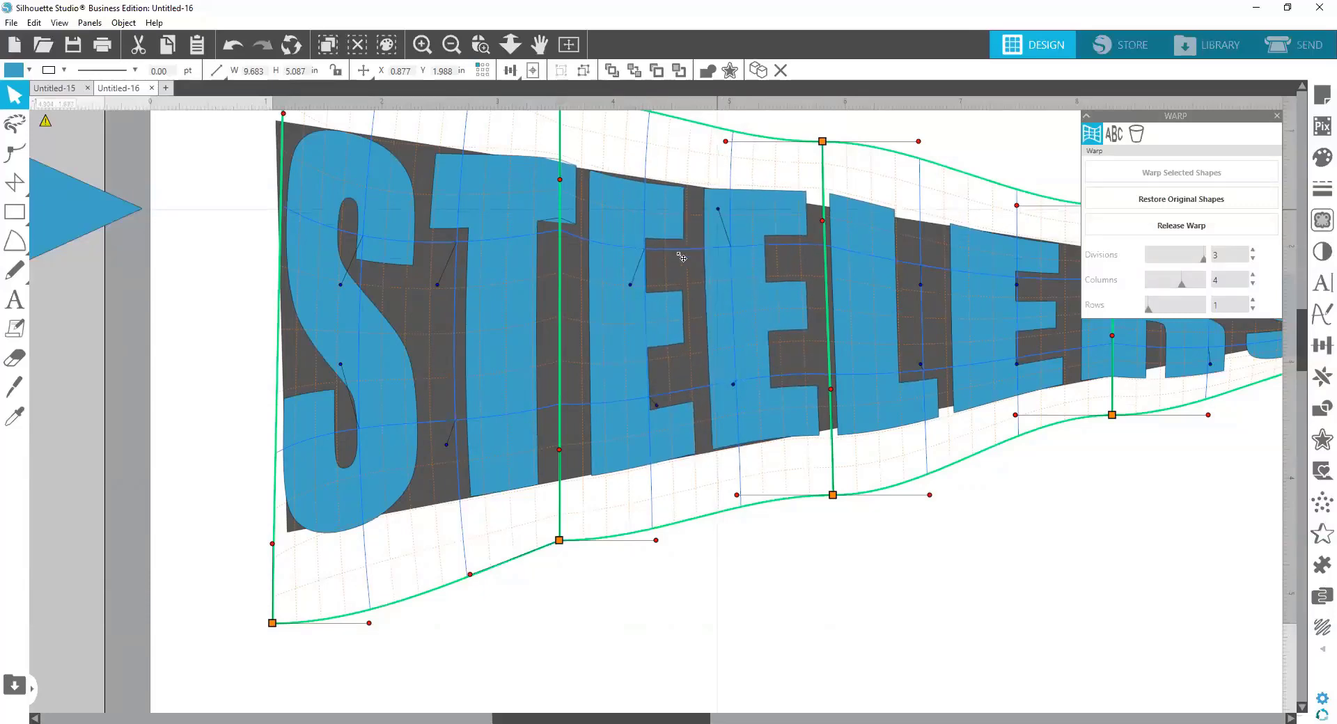
left_click_drag(630, 285, 639, 255)
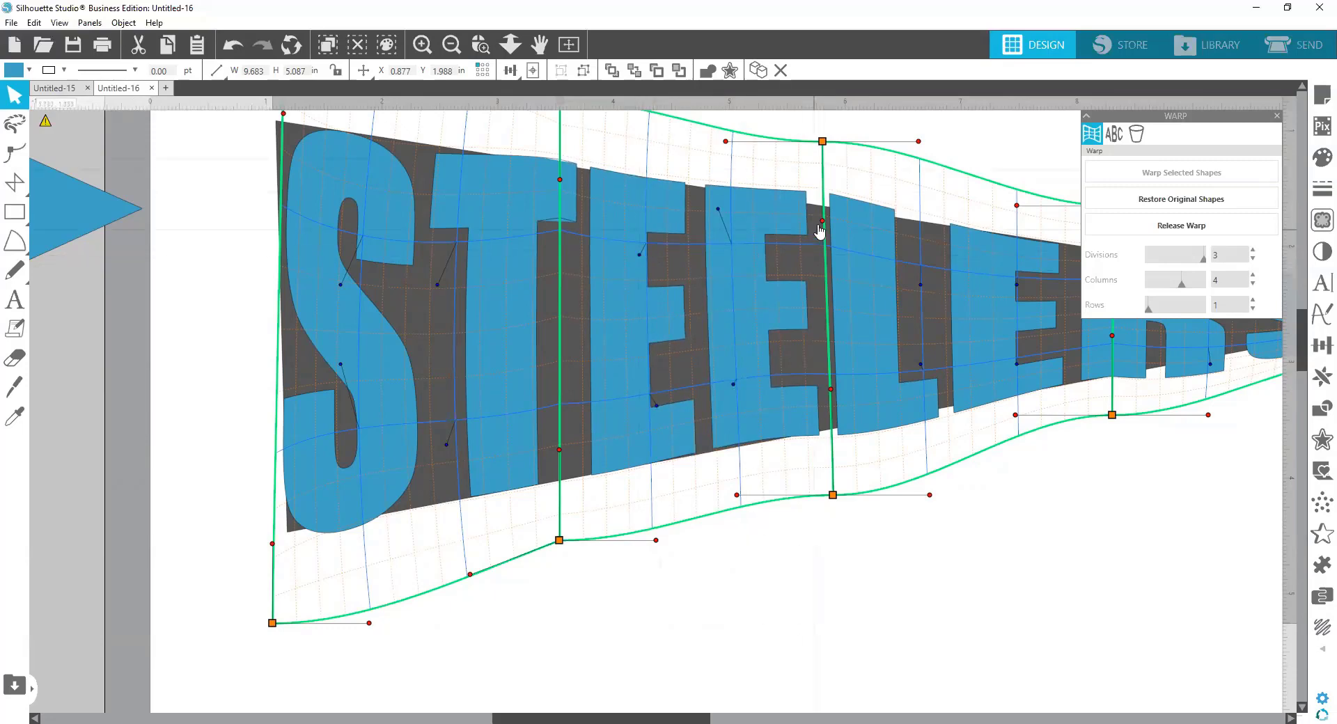
left_click_drag(821, 231, 819, 258)
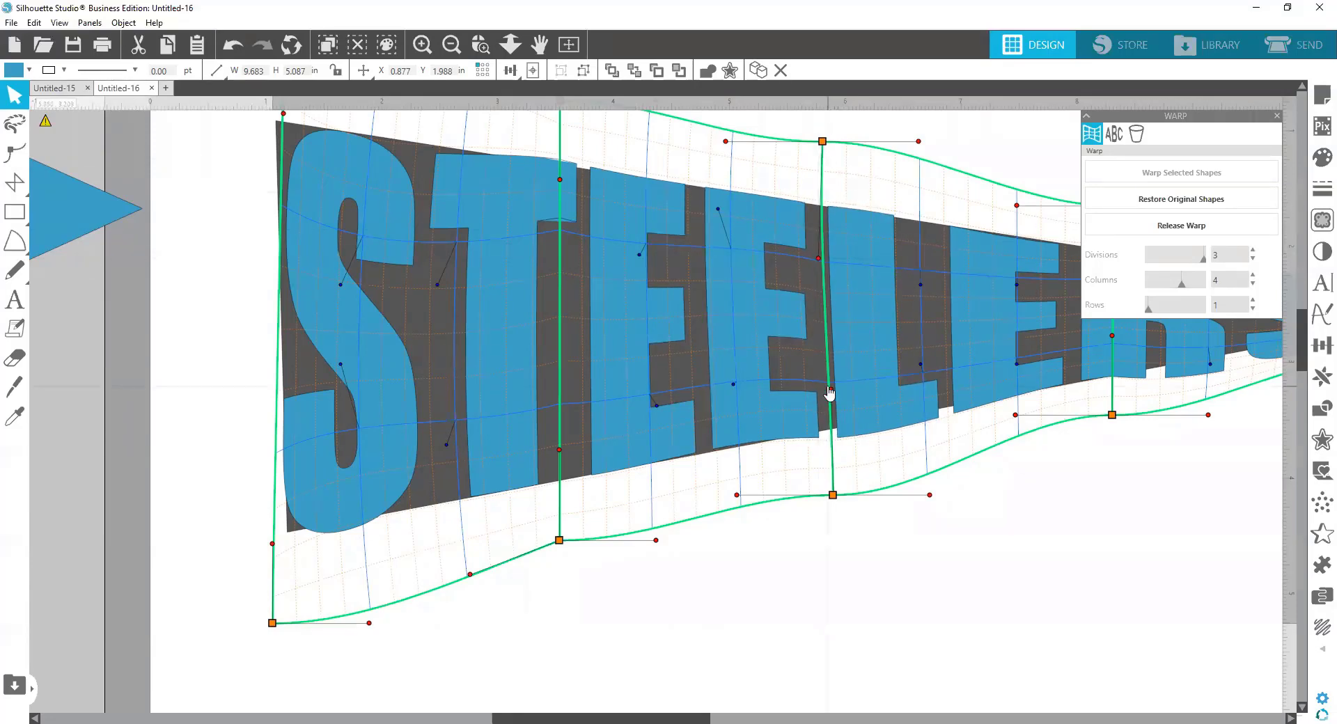
left_click_drag(832, 391, 827, 363)
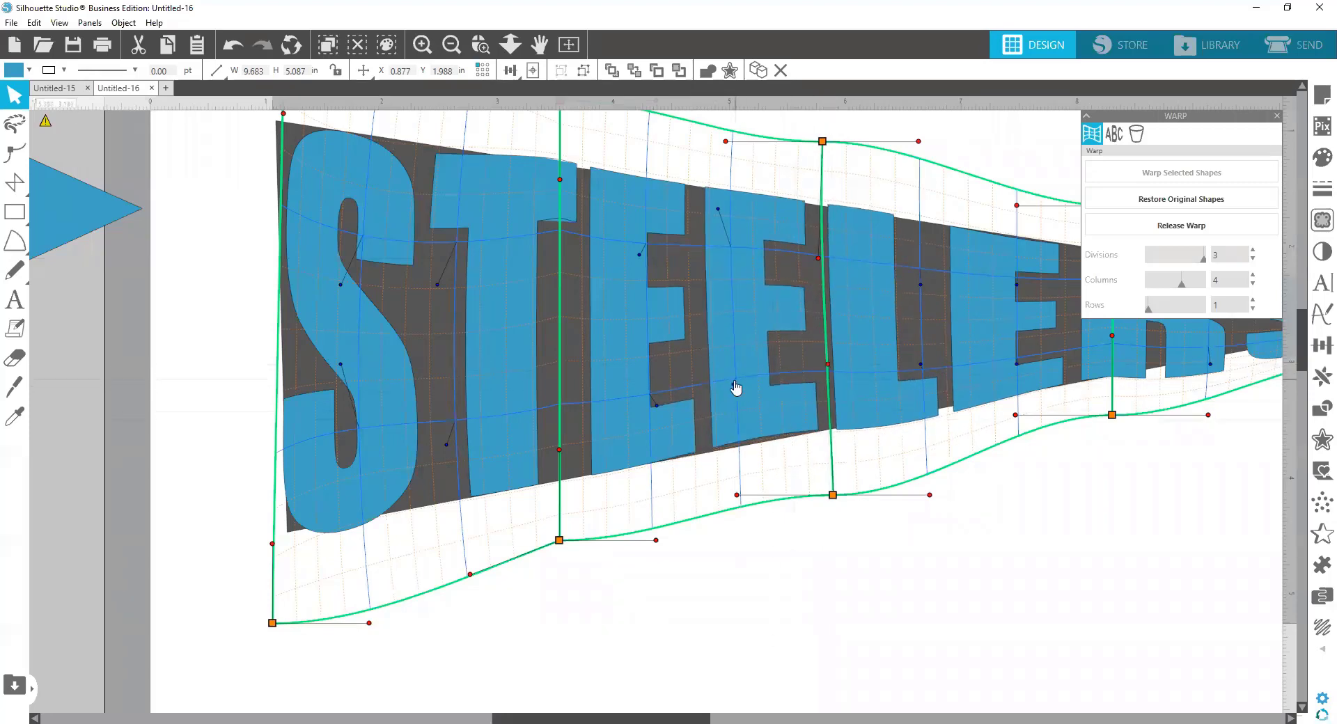
left_click_drag(733, 384, 734, 417)
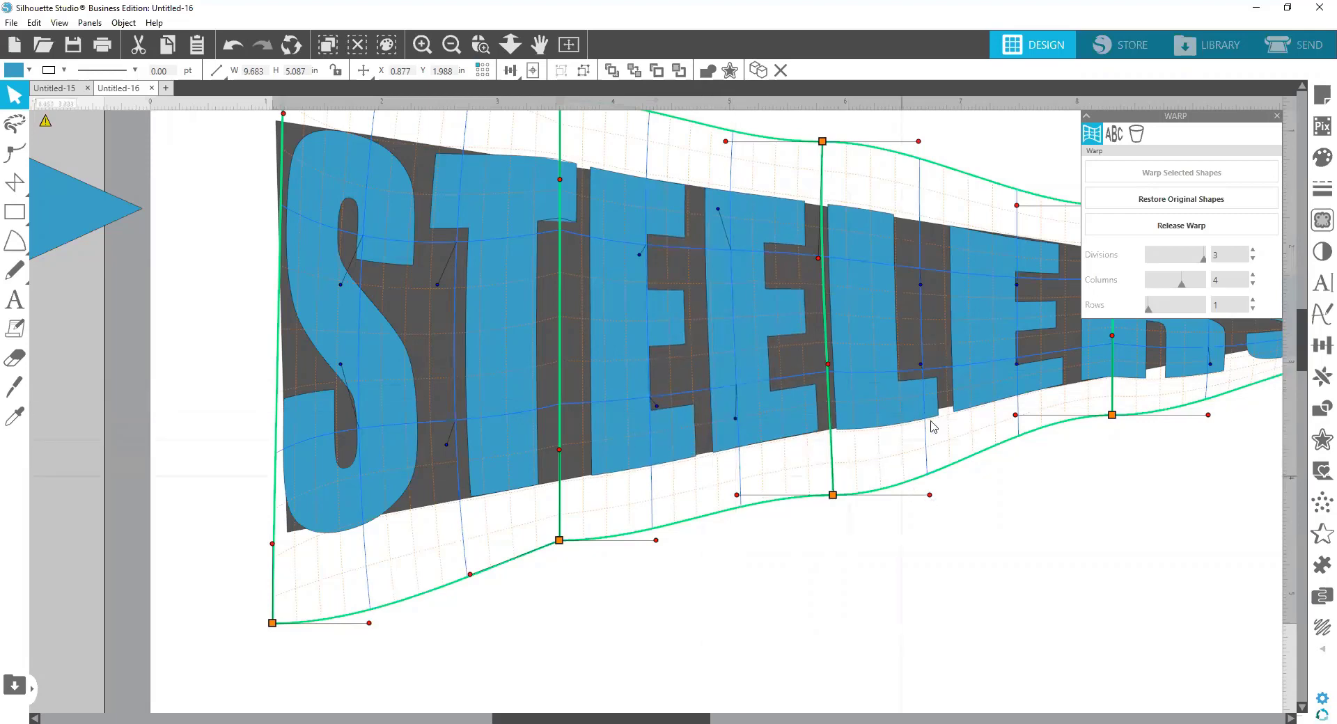
Move the two inner warp handles beside the L toward each other so the L and third E stay within the pennant.
left_click(905, 419)
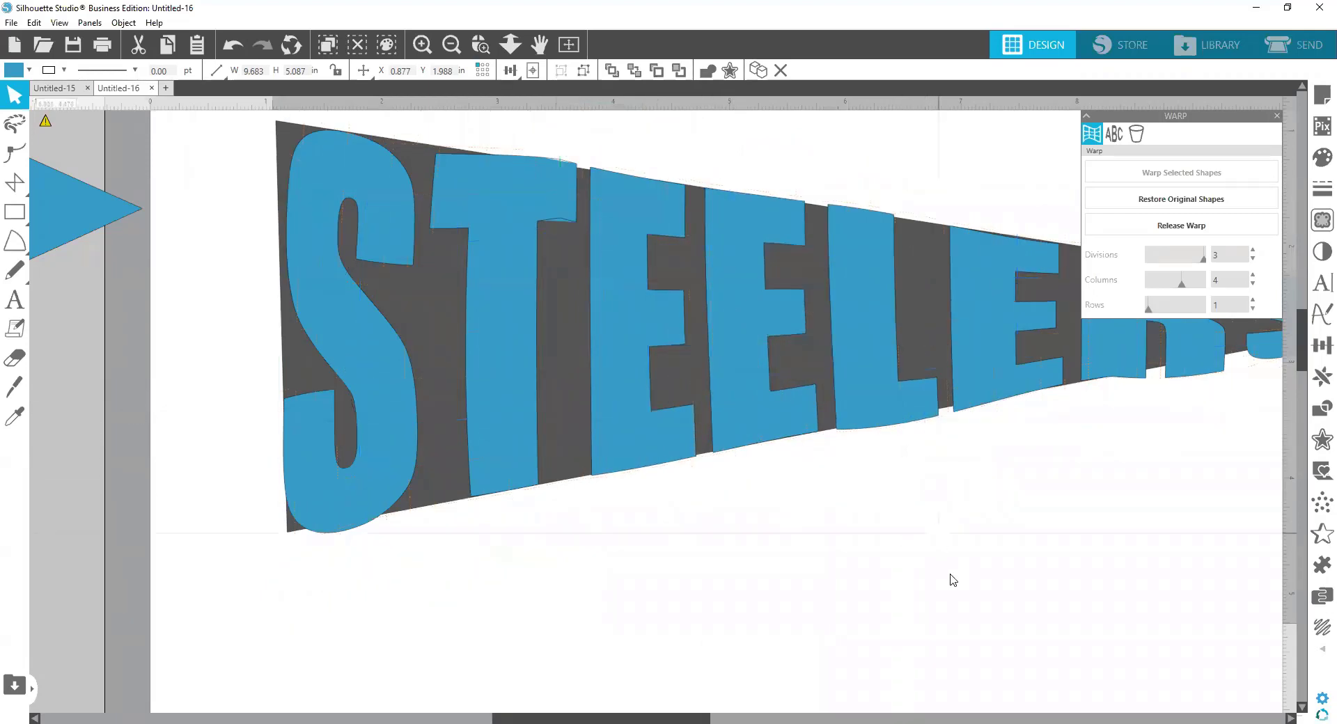
left_click(896, 437)
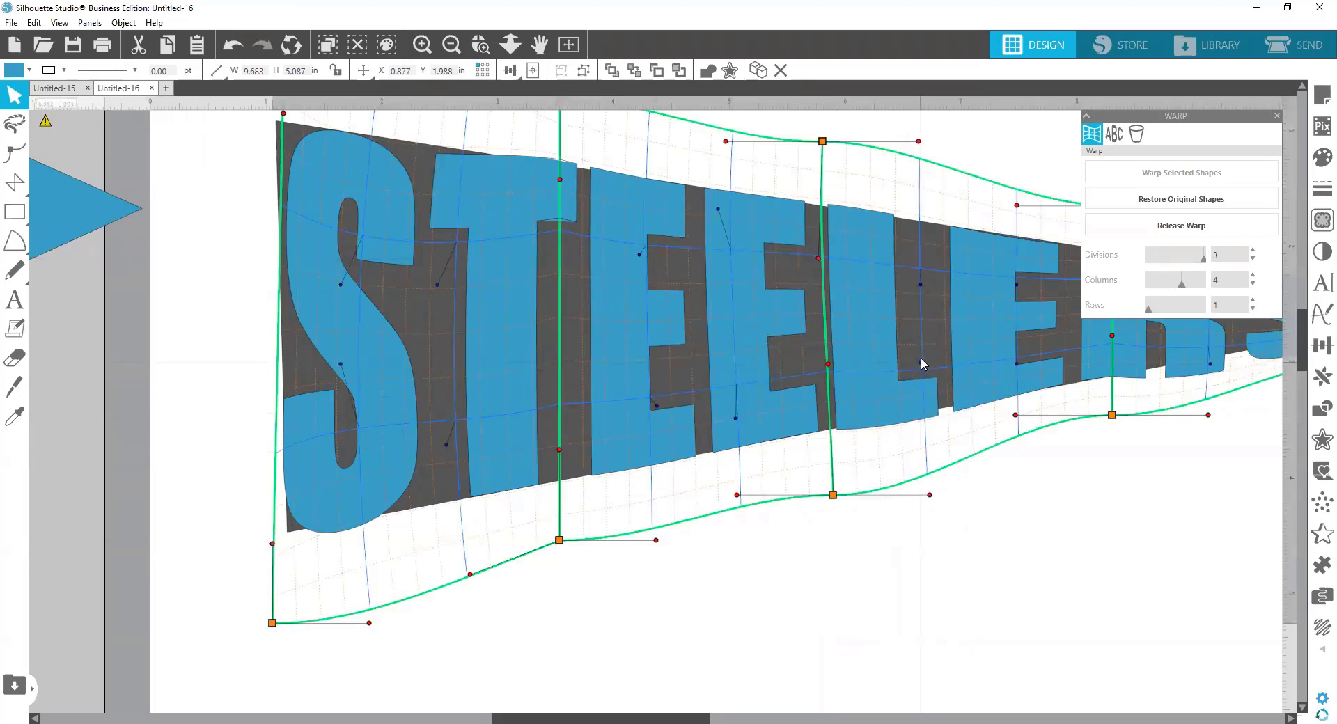
left_click_drag(920, 358, 925, 328)
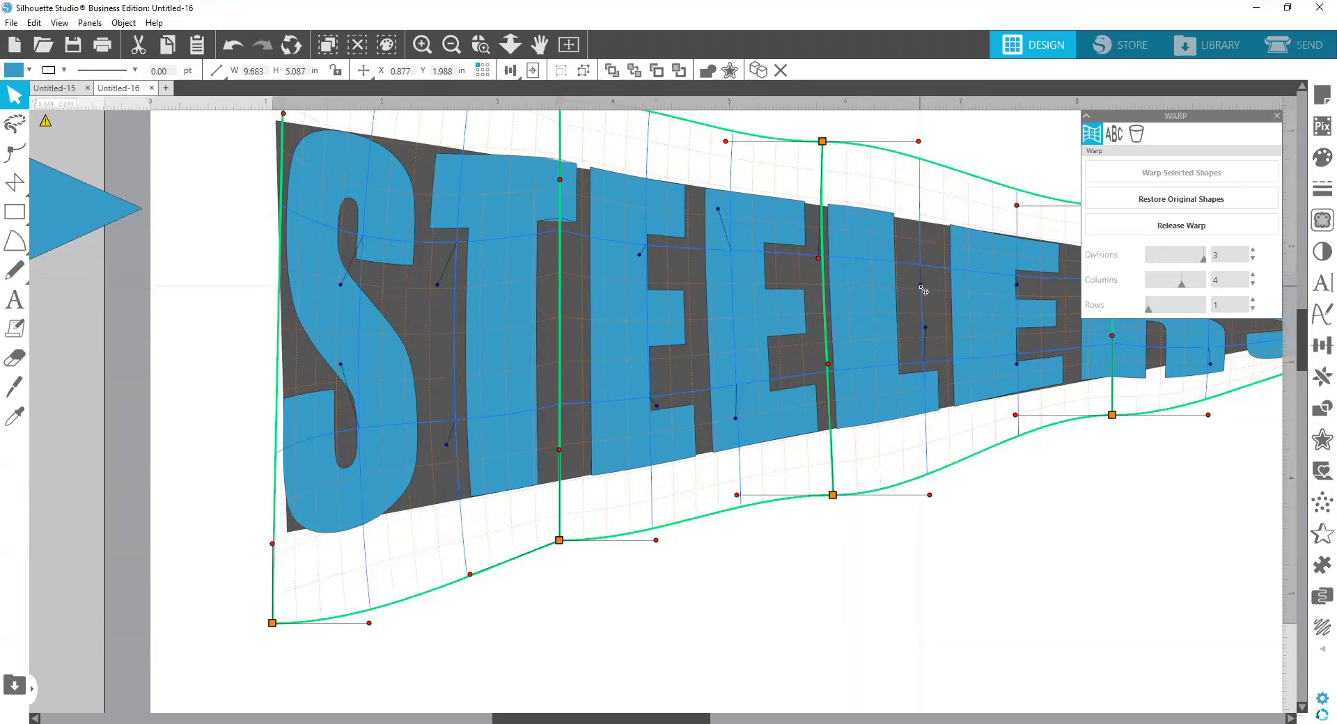
left_click_drag(924, 292, 921, 306)
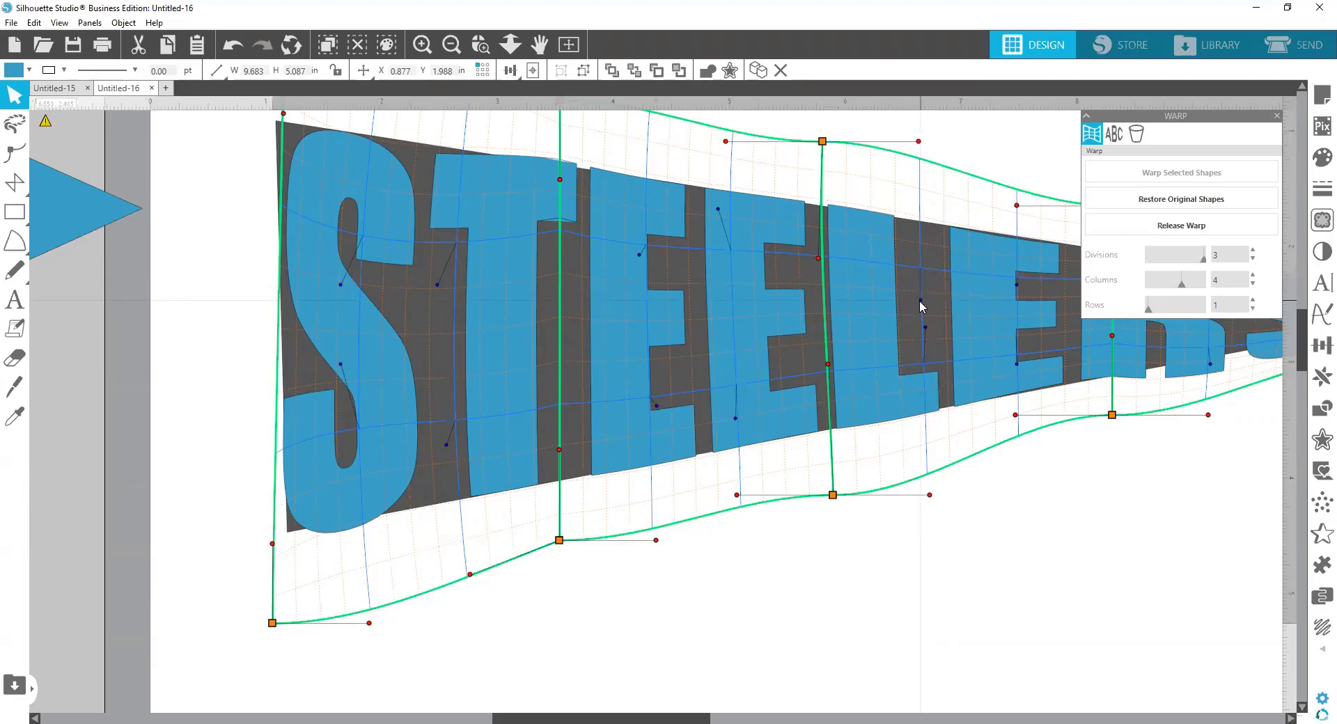
left_click_drag(920, 302, 923, 317)
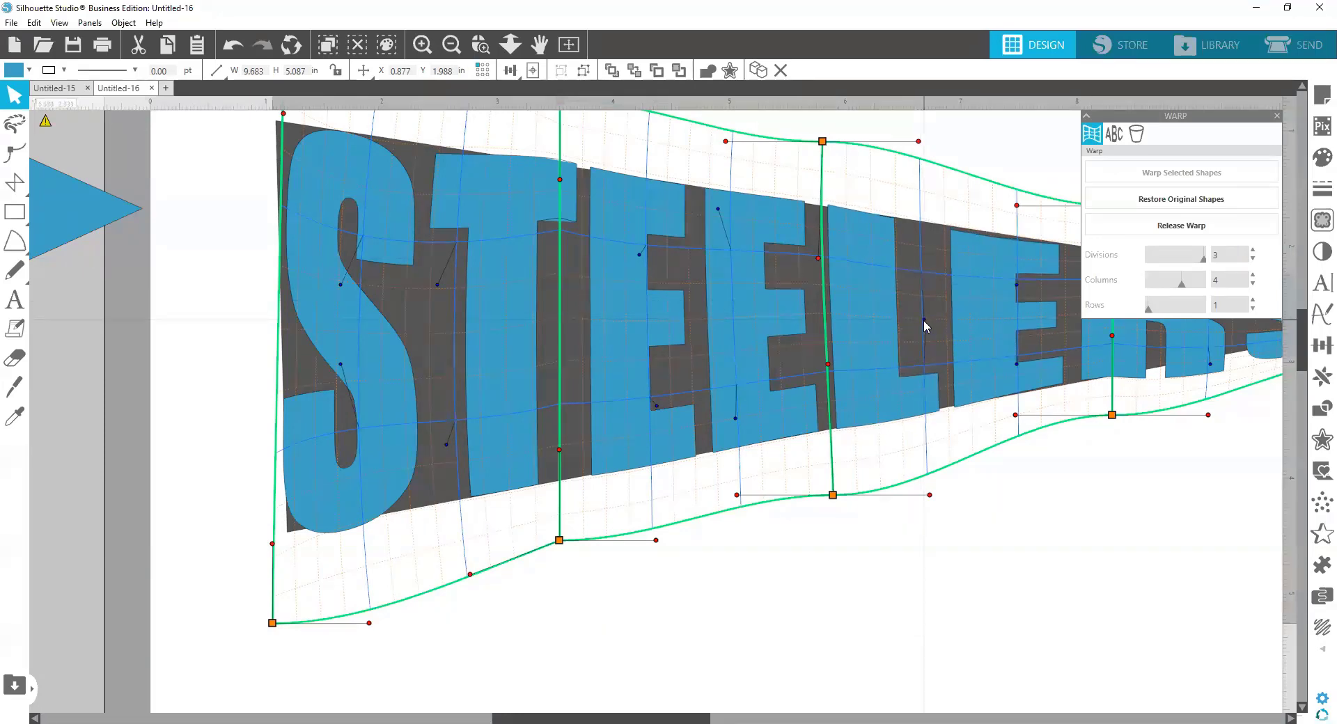
Lower the bottom inner warp handle at the third E and nudge one handle beside the L slightly upward.
left_click(708, 388)
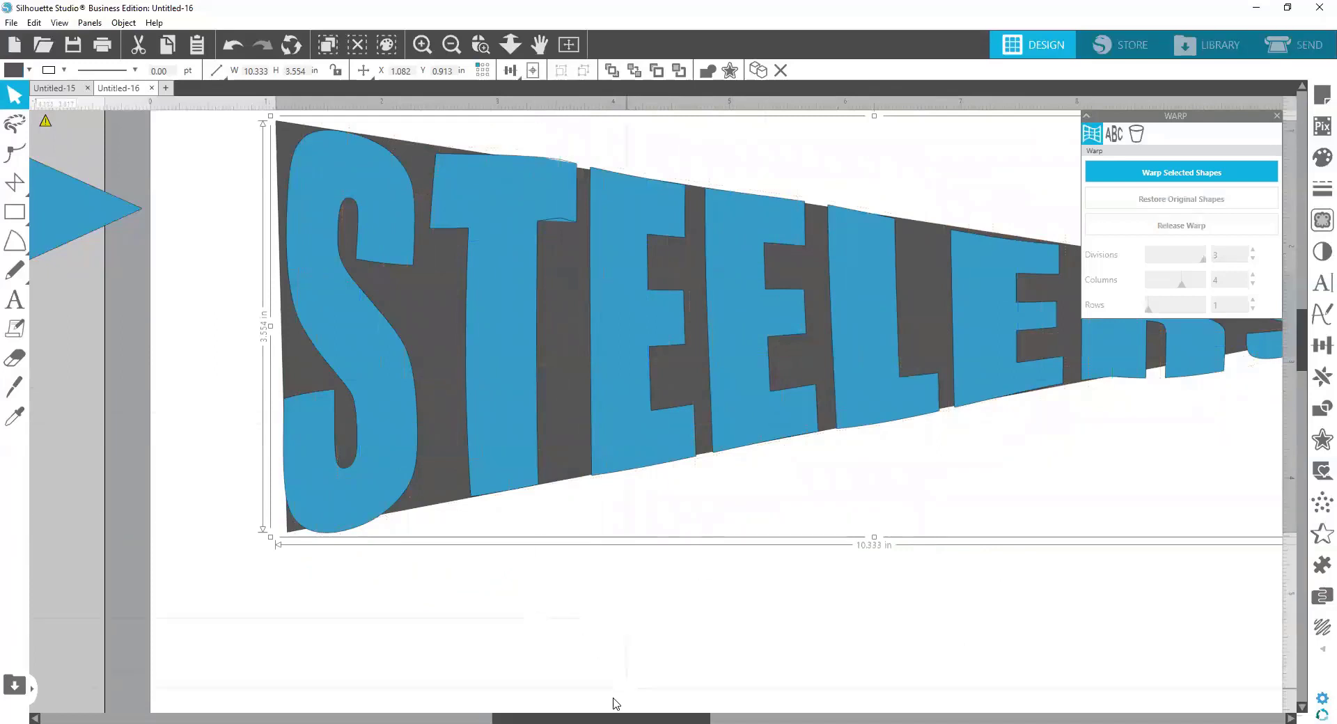
left_click_drag(584, 709, 656, 708)
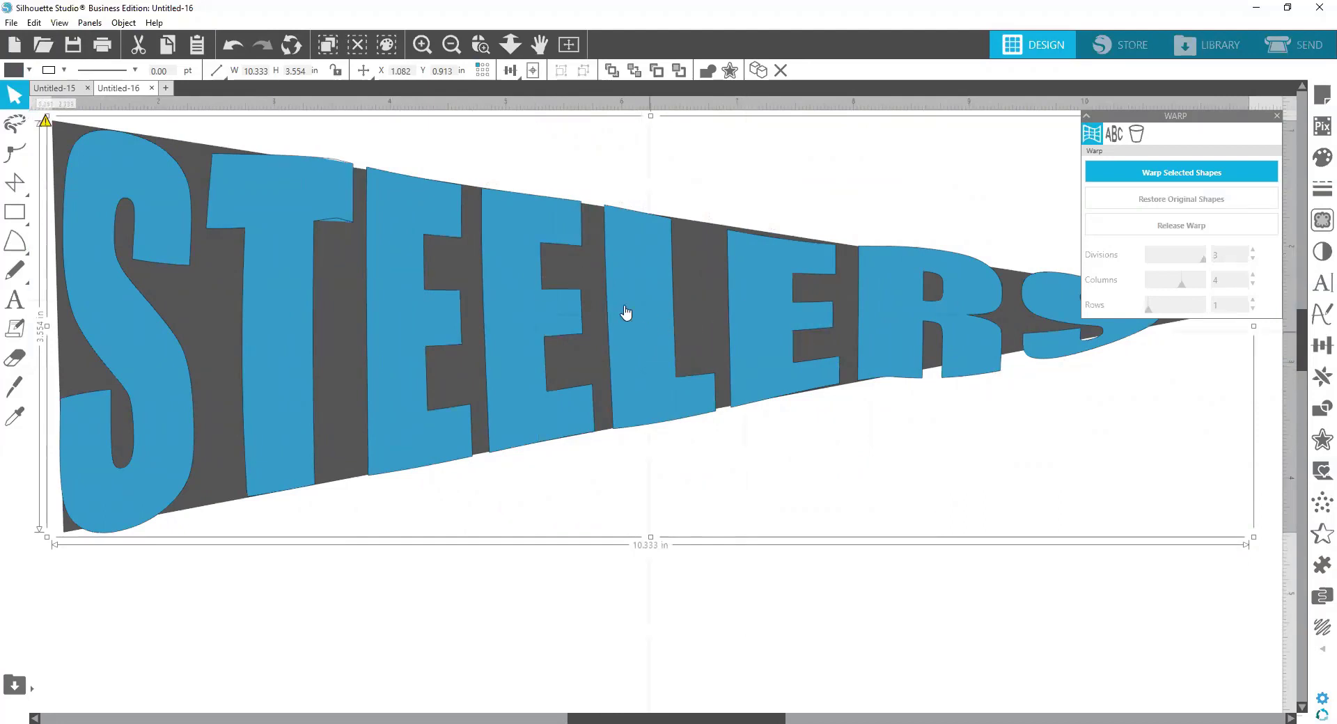
left_click(561, 603)
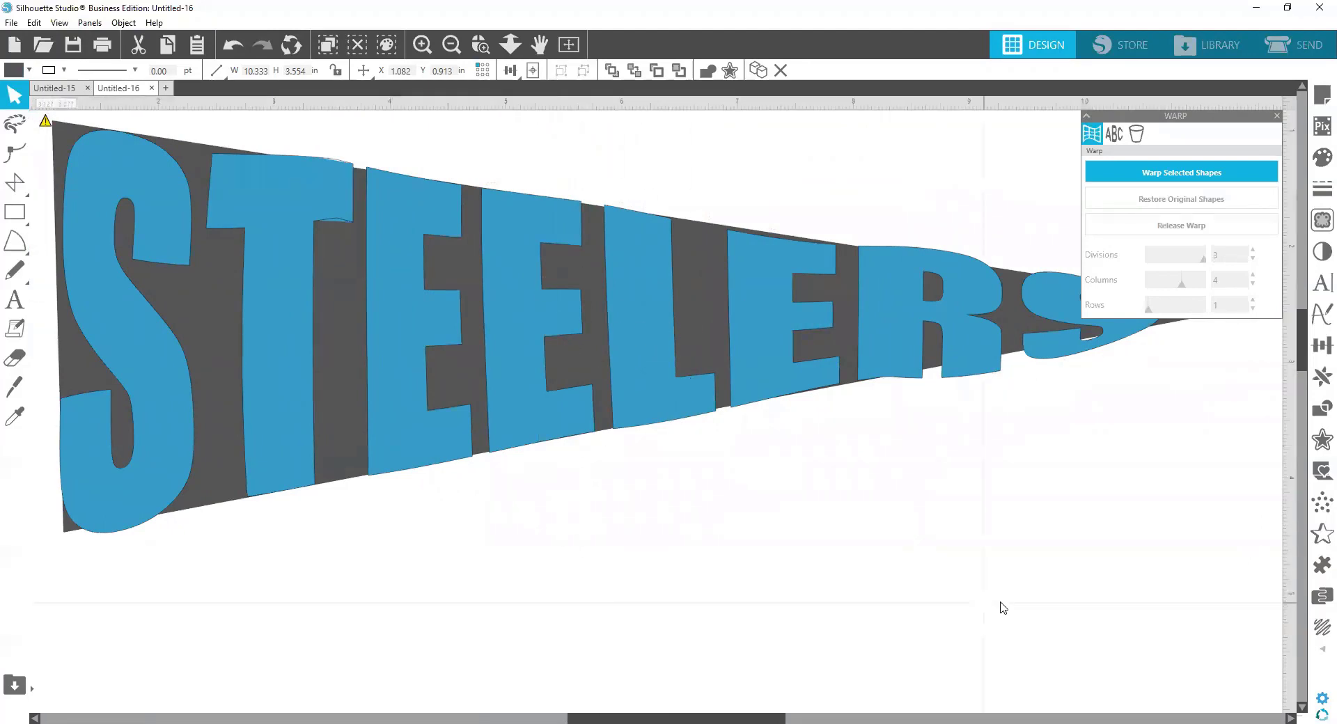
left_click(638, 356)
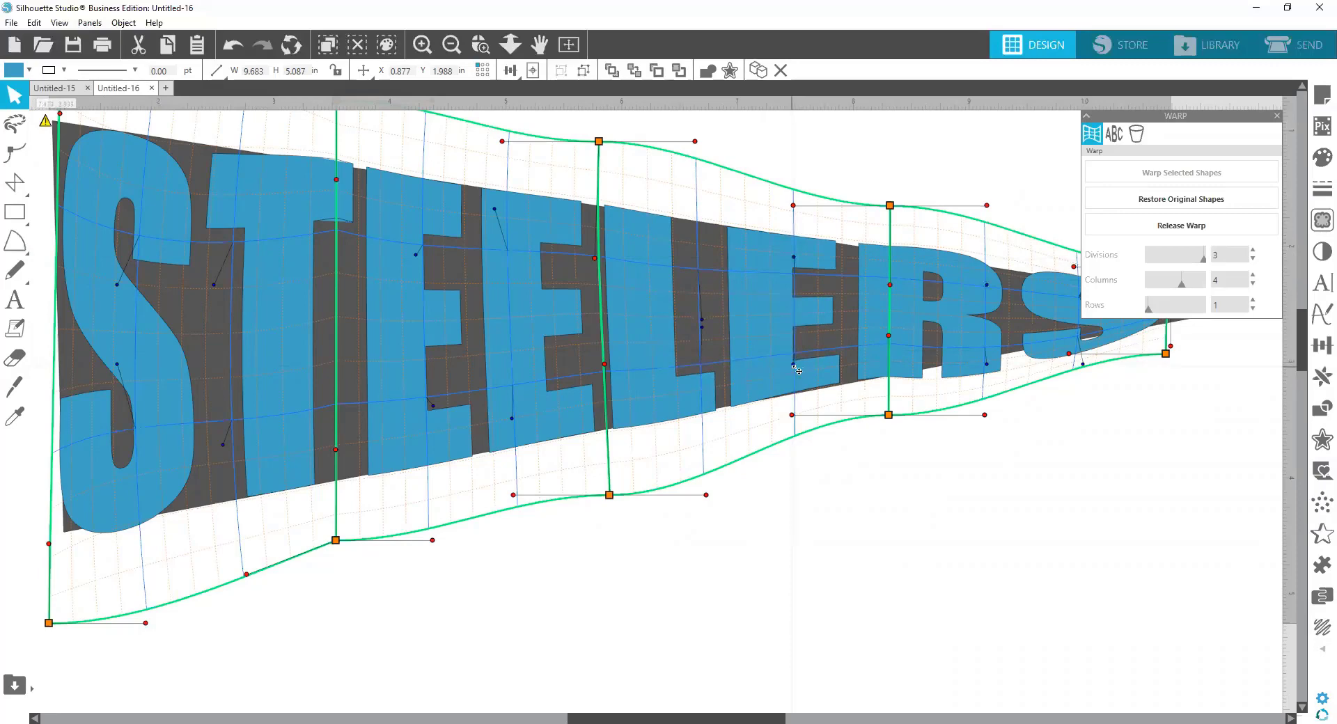
left_click_drag(794, 365, 794, 377)
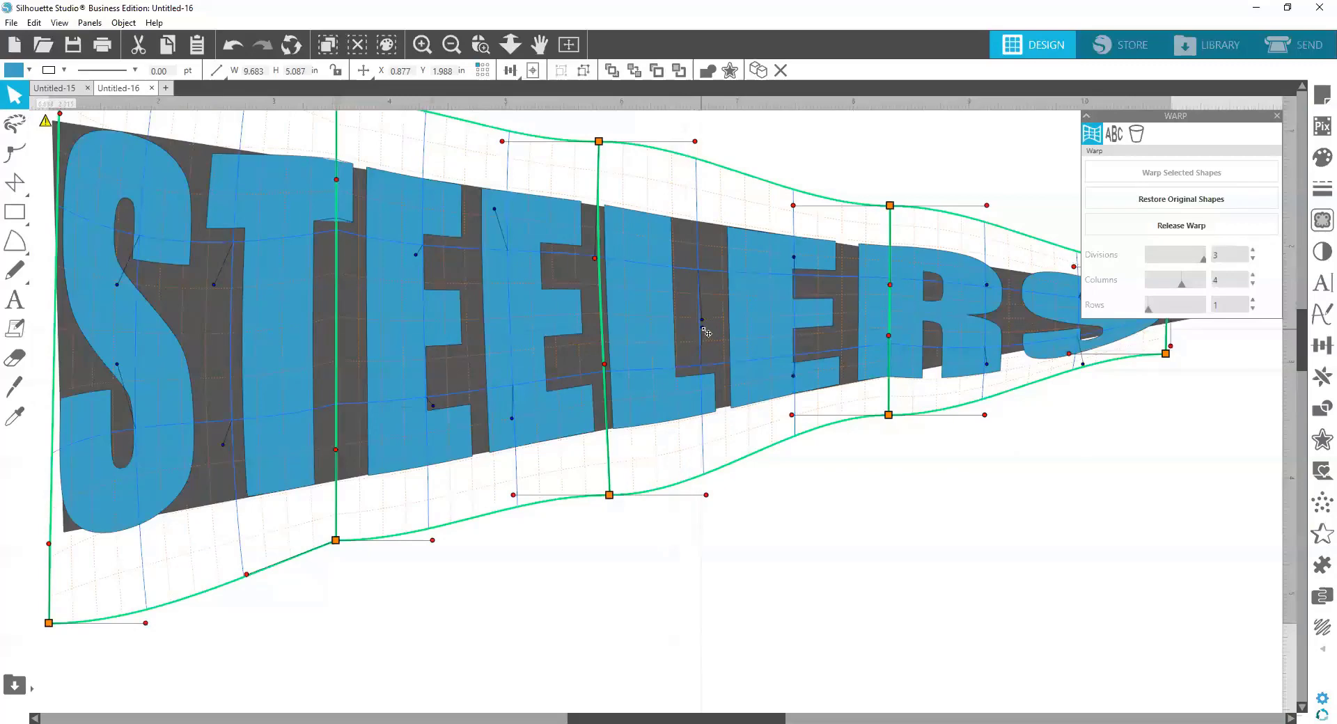
left_click_drag(703, 326, 707, 310)
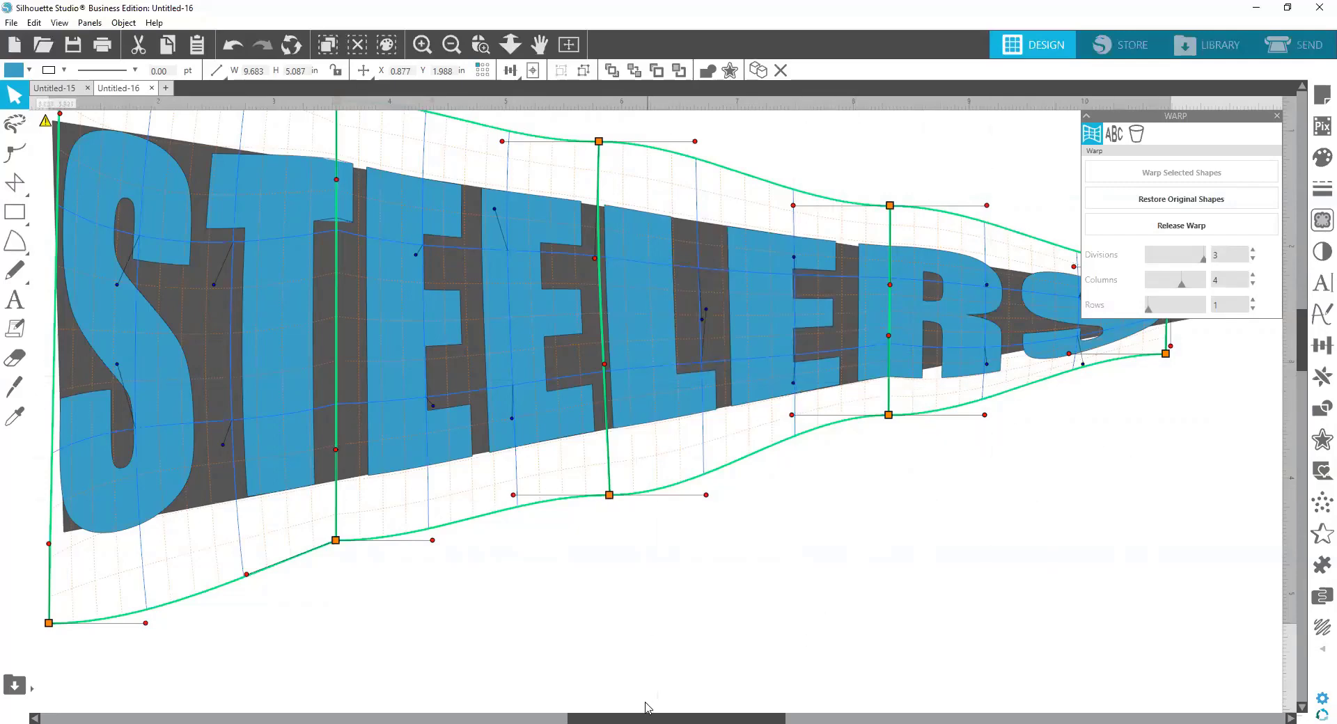
Bend the outer curve handles after the R inward and lower the upper inner handles at the R and last S to fit the tip.
left_click_drag(654, 717, 744, 715)
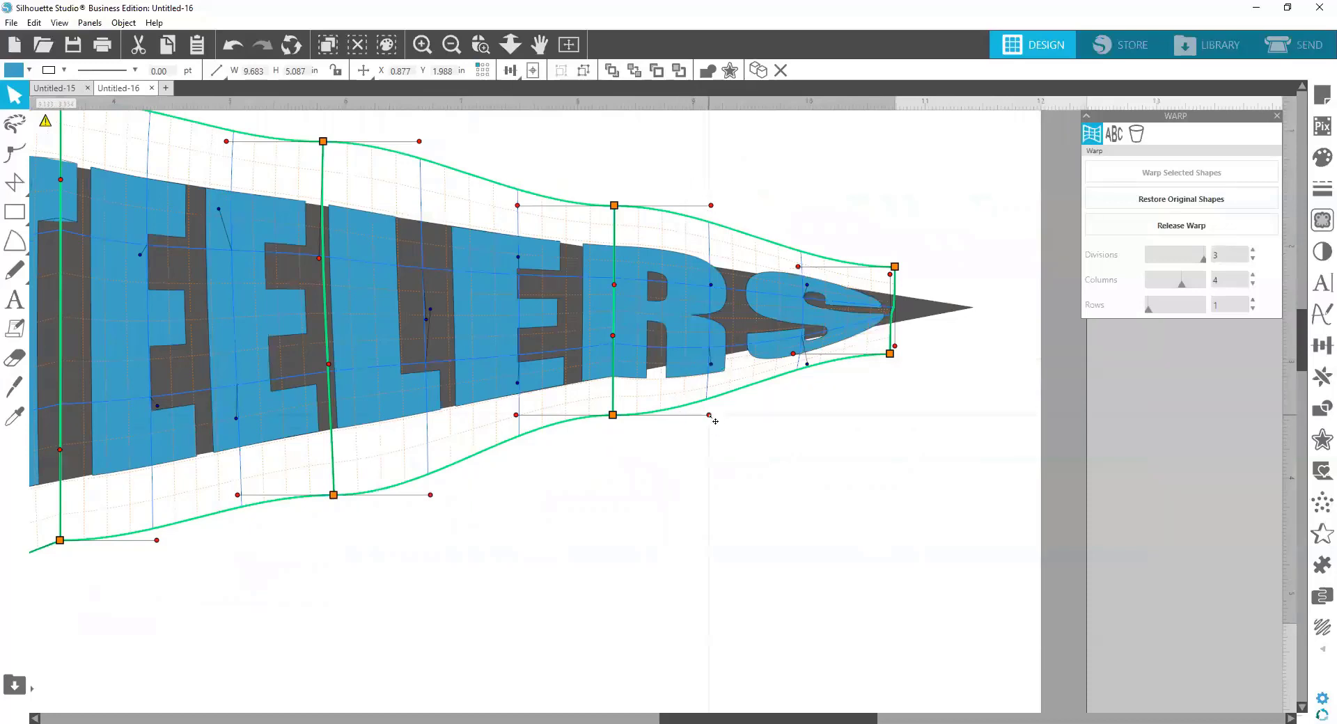
left_click_drag(711, 416, 723, 372)
left_click_drag(721, 359, 719, 355)
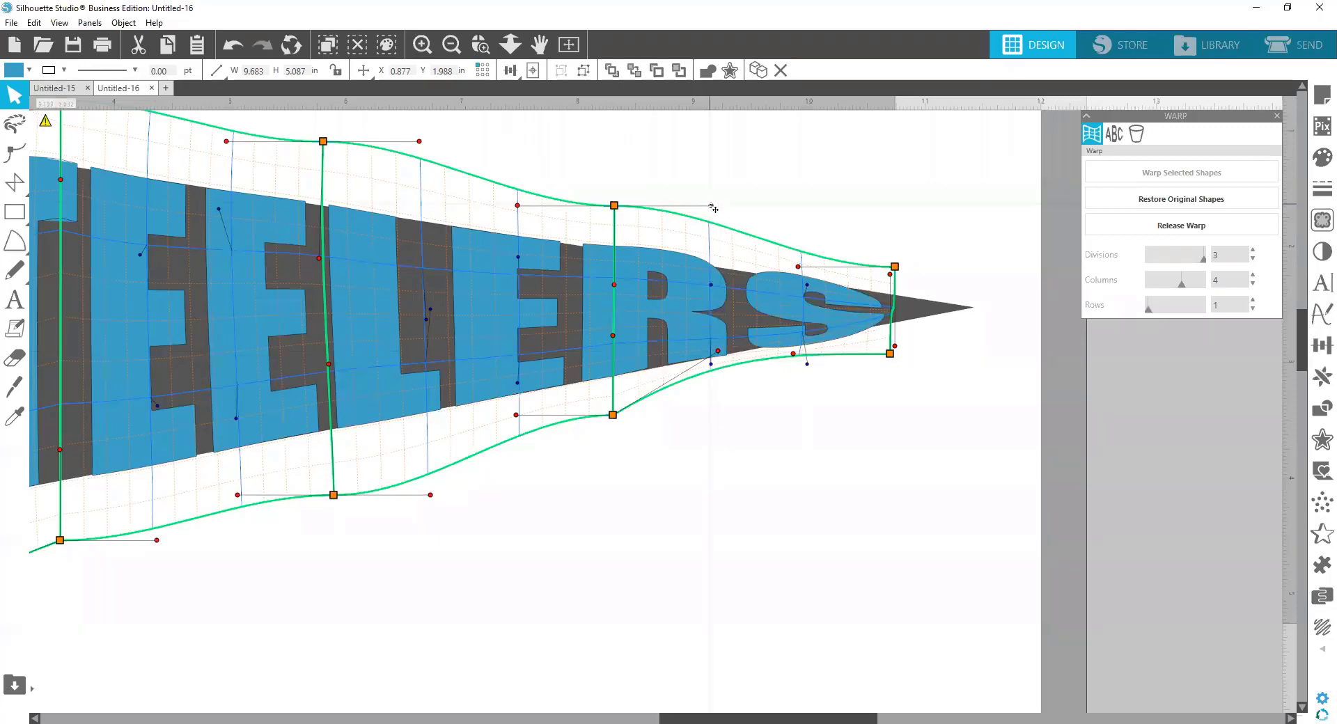
left_click_drag(713, 208, 711, 228)
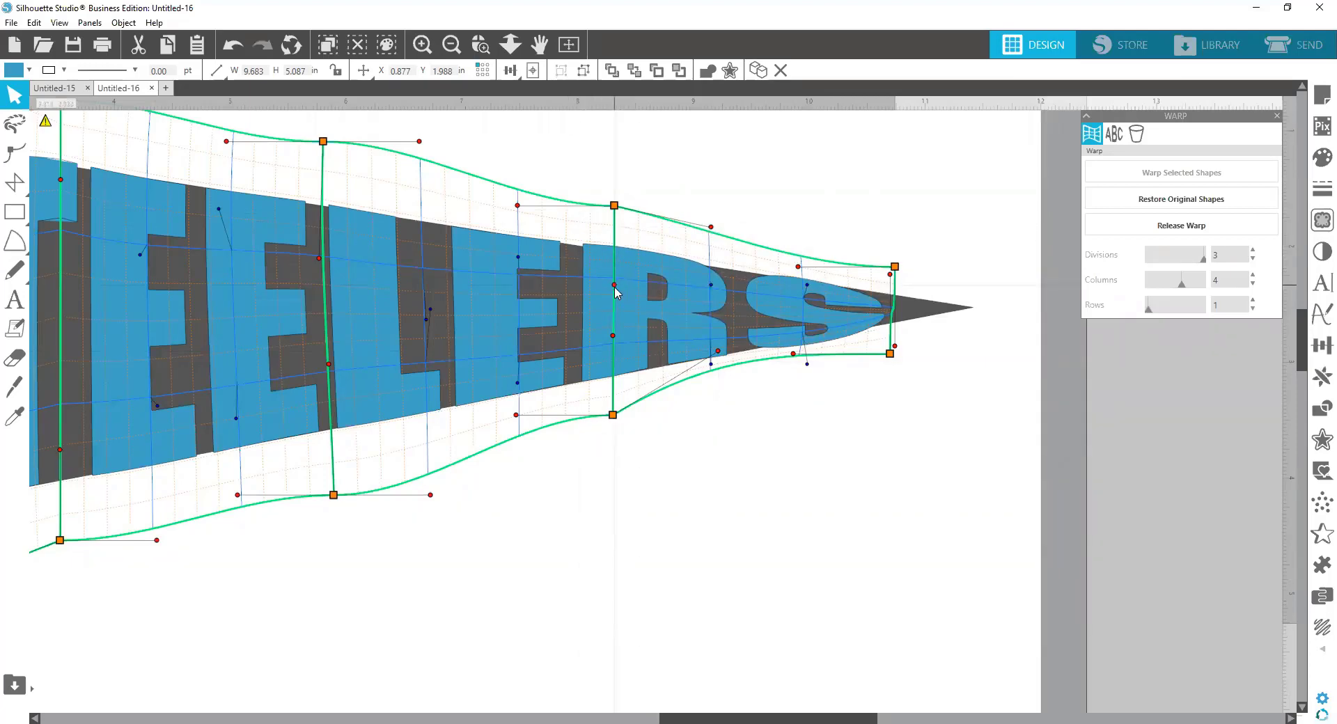
left_click_drag(615, 288, 615, 298)
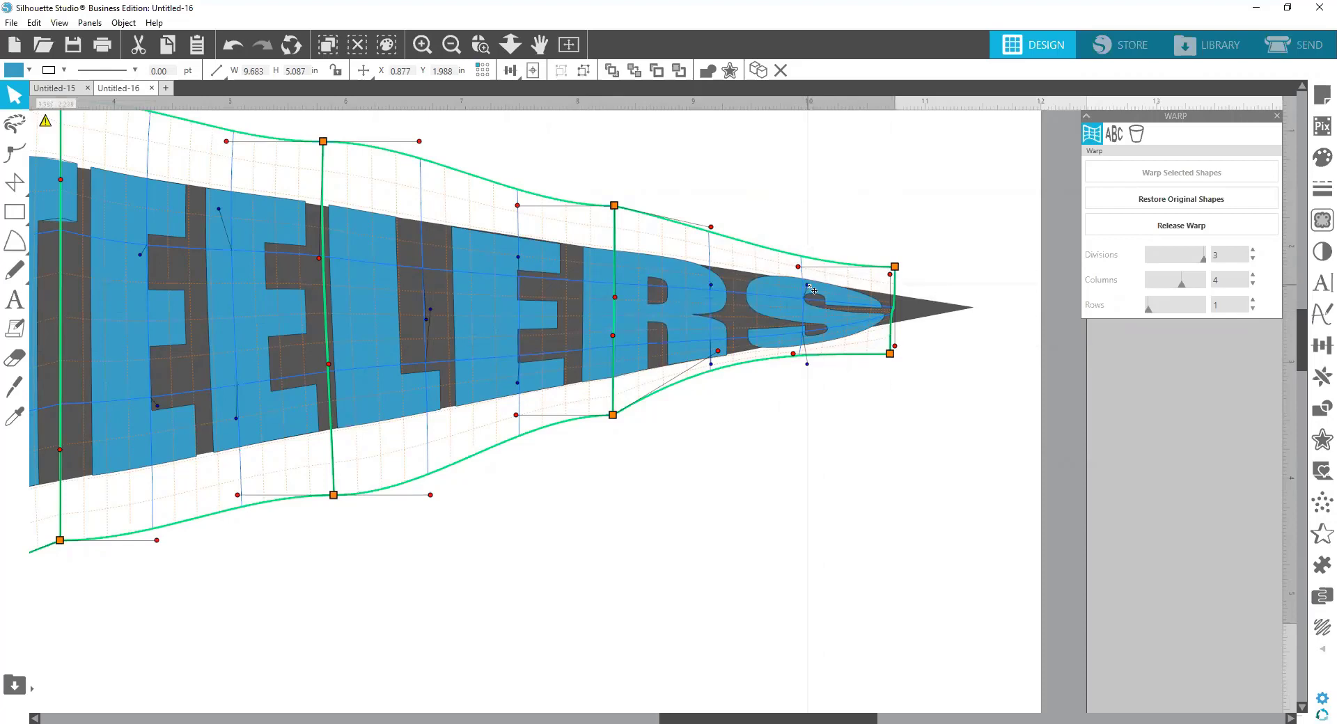
left_click_drag(809, 300, 808, 304)
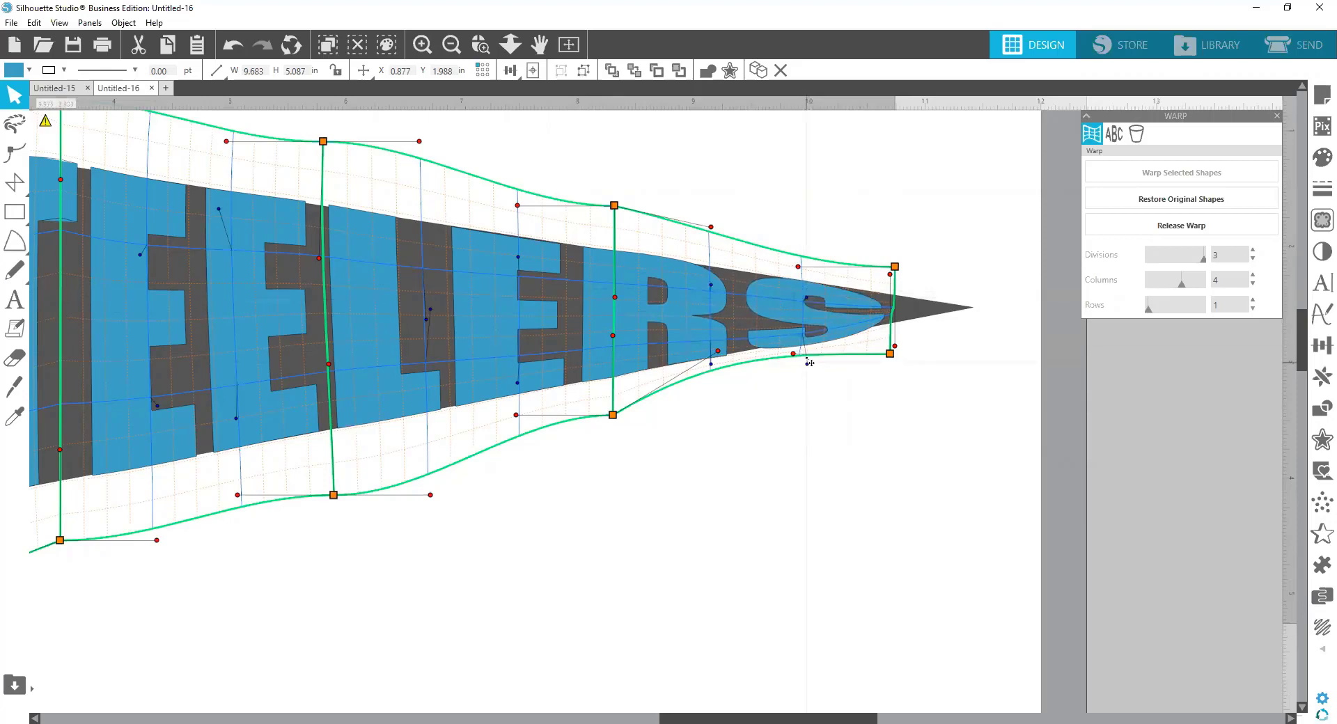
Raise the lower inner warp handle at the last S and nudge the lower inner handle at the R slightly downward.
left_click_drag(807, 363, 805, 338)
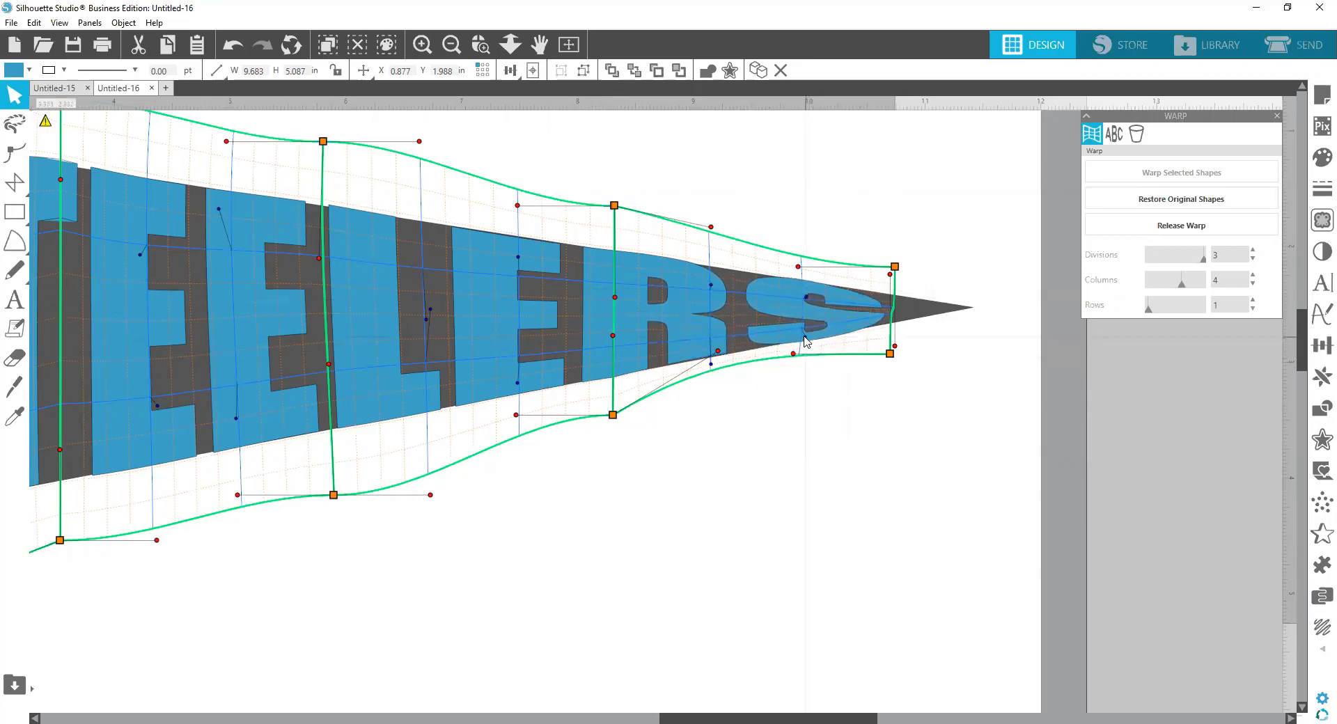
left_click(827, 439)
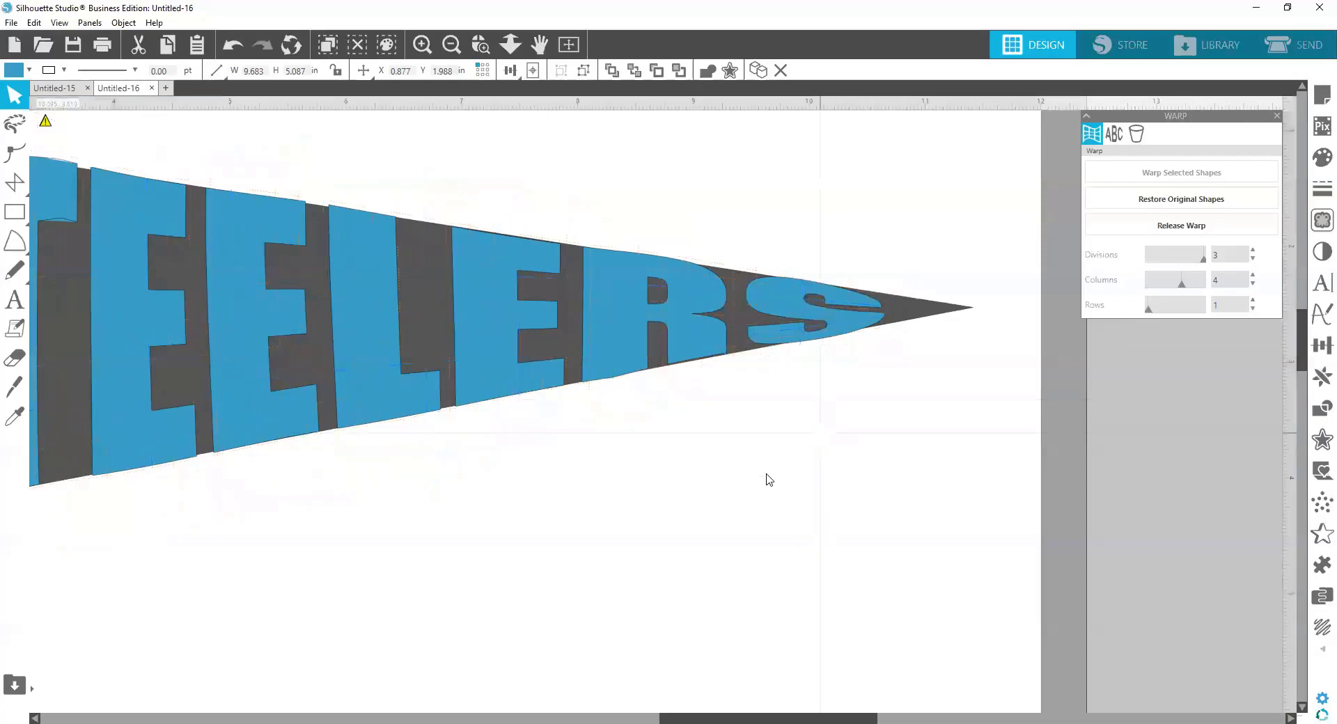
left_click(695, 353)
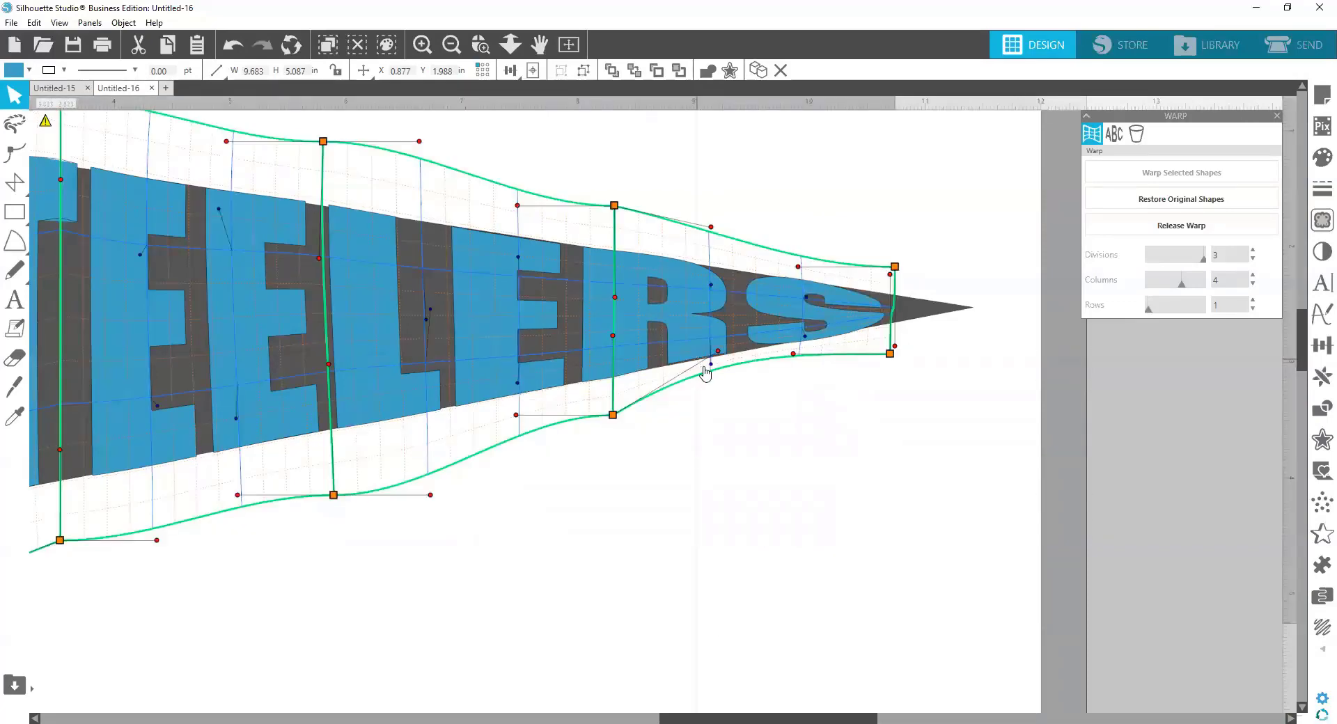
left_click_drag(712, 364, 711, 370)
Raise the upper inner warp handle beside the T and lower the upper column-line handle at the T's crossbar.
left_click_drag(728, 719, 578, 718)
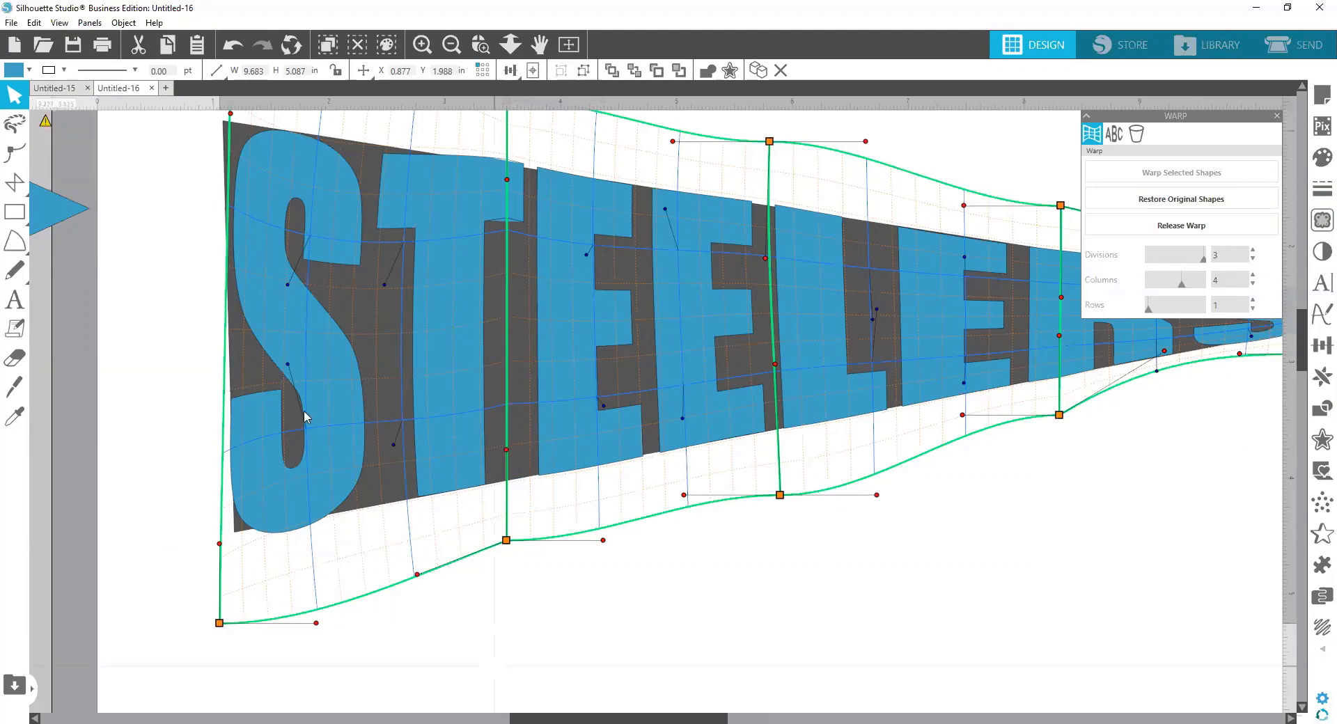
left_click_drag(633, 717, 604, 706)
left_click(526, 194)
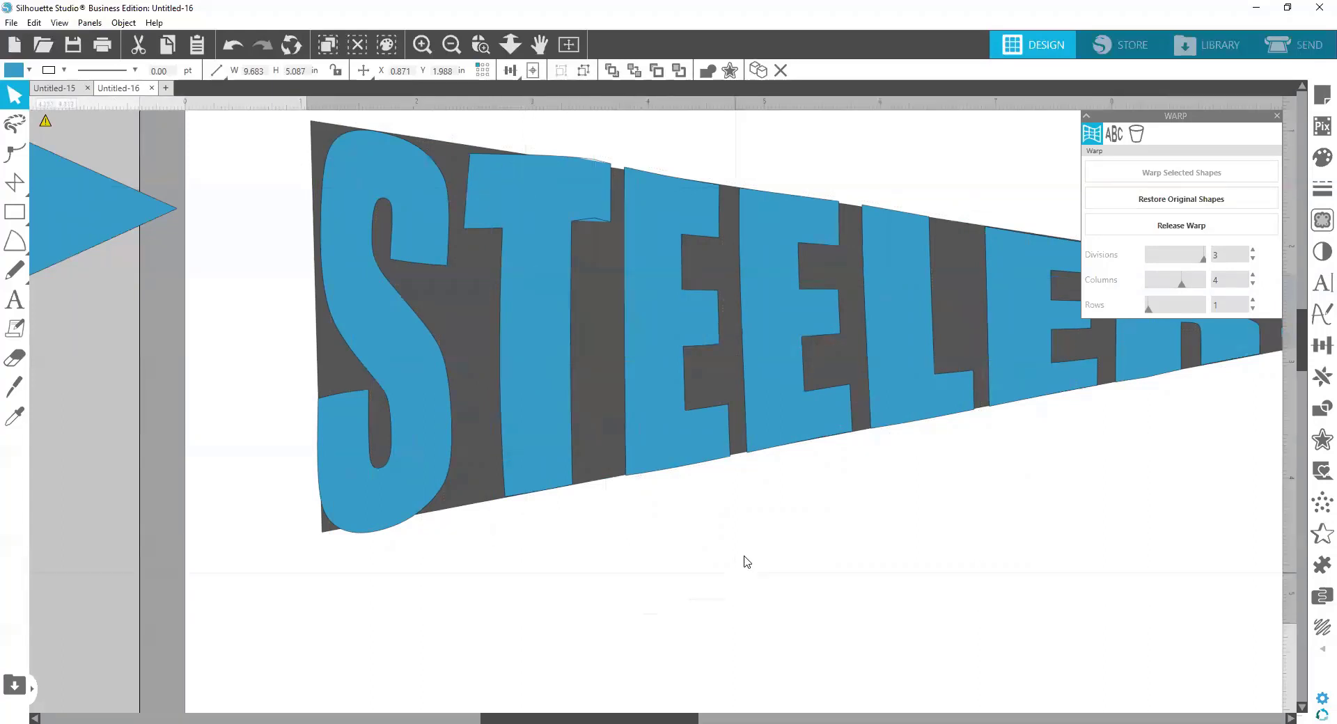
left_click(534, 286)
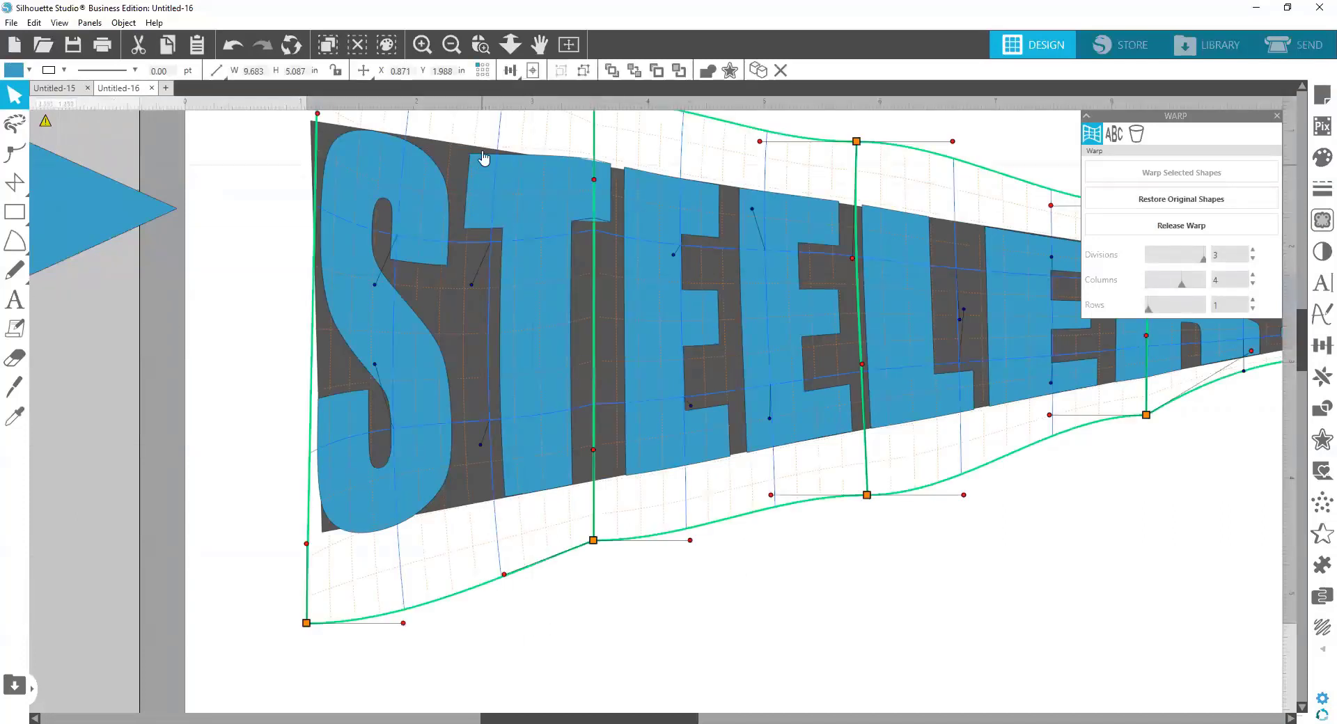
scroll(590, 289, "up", 1)
scroll(590, 288, "up", 2)
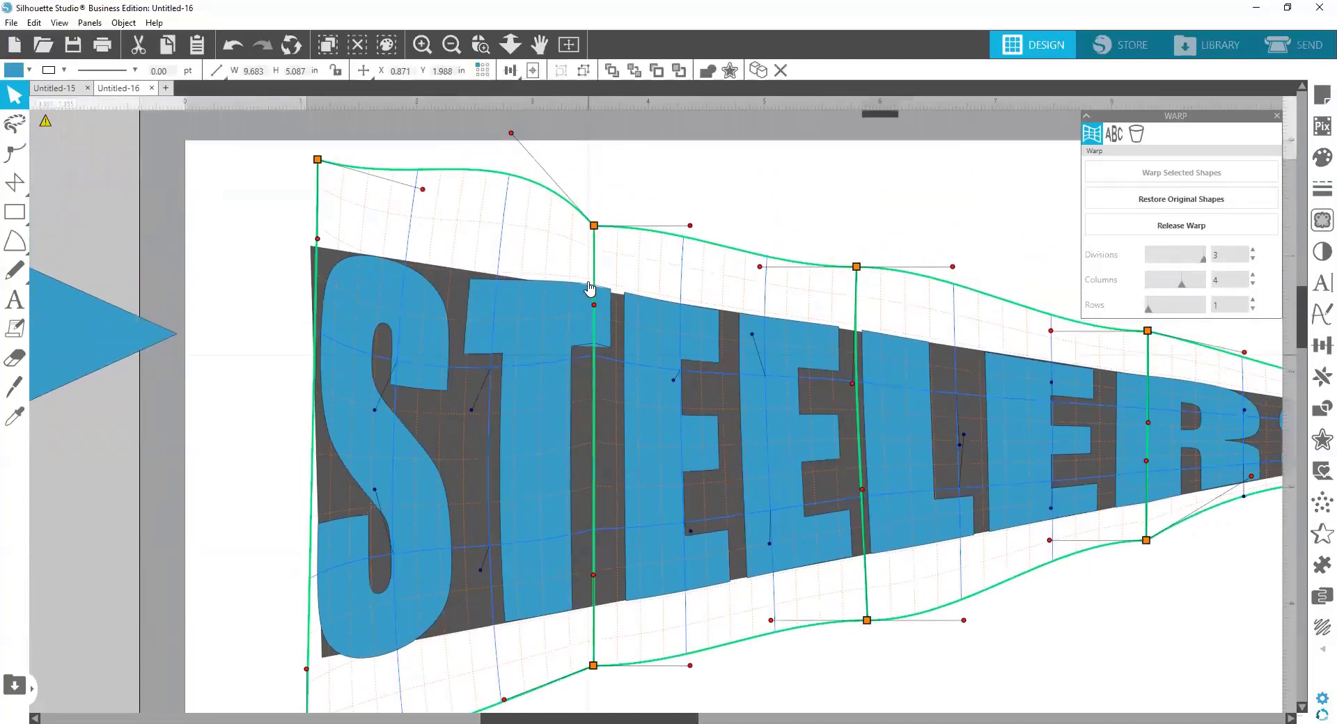
left_click_drag(475, 413, 462, 368)
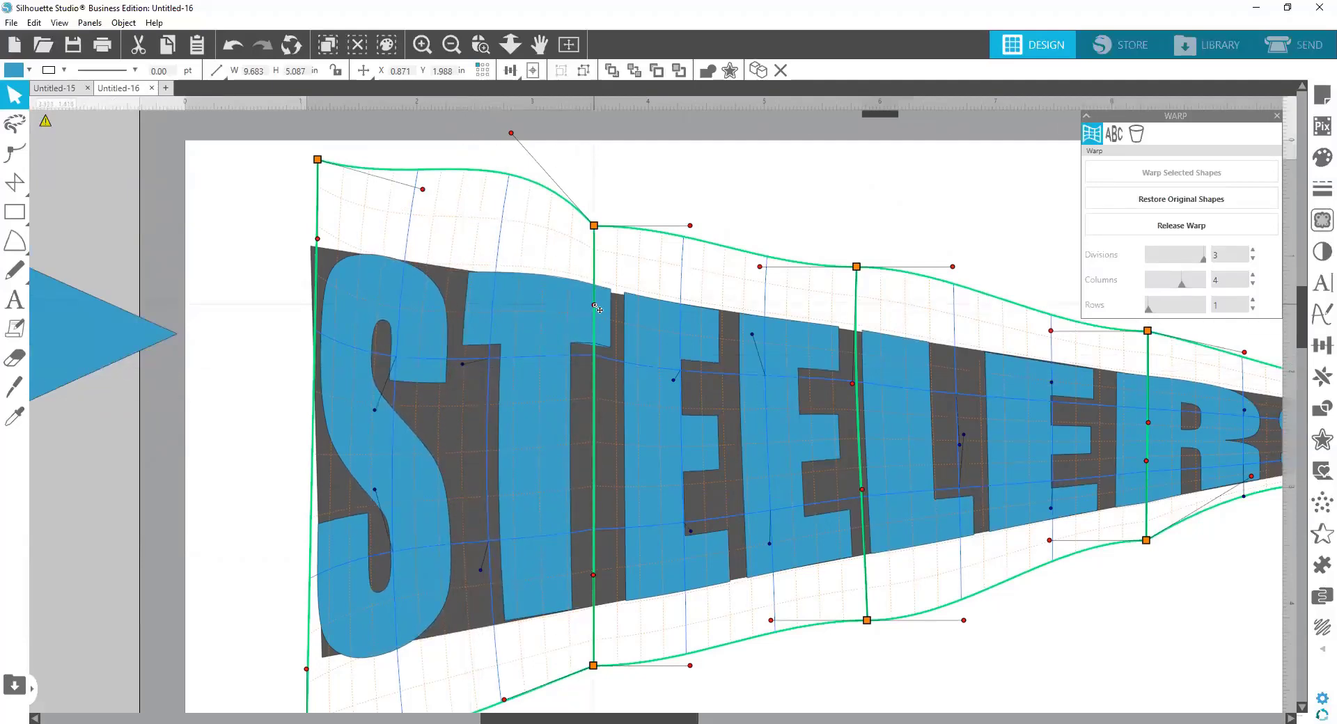
left_click_drag(593, 311, 594, 332)
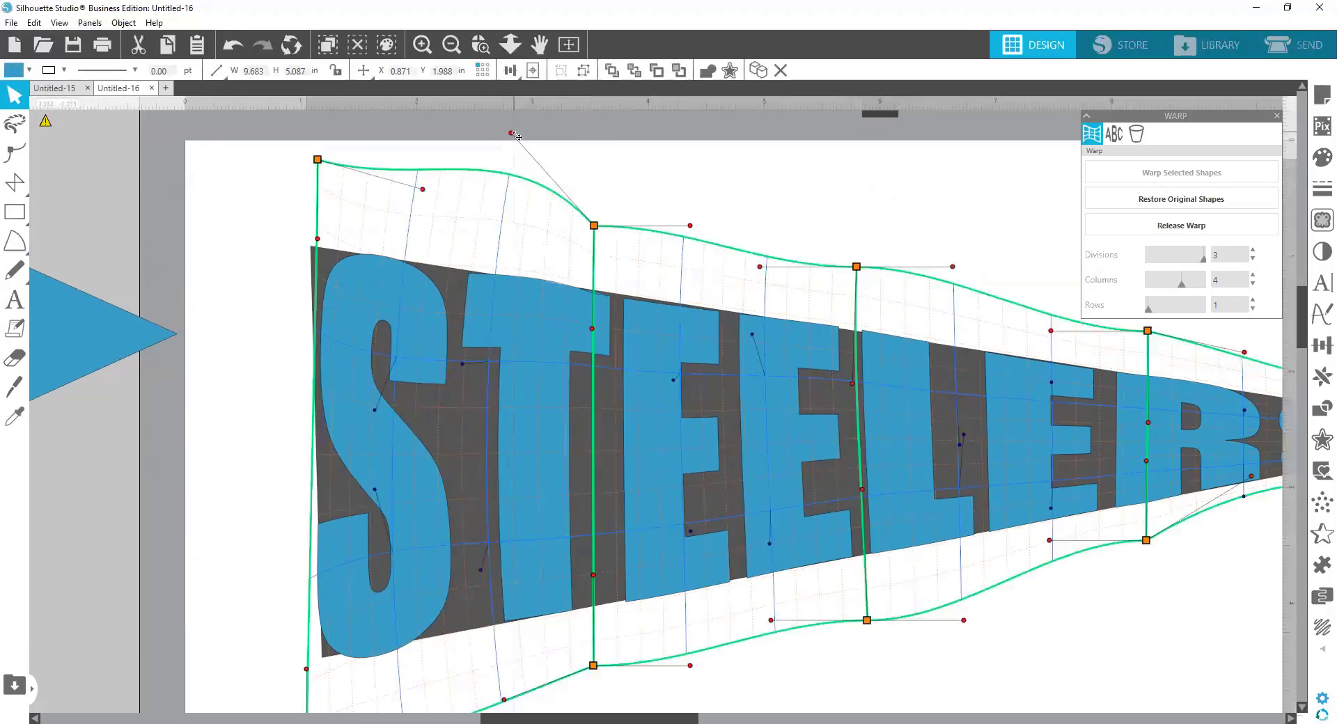
Lower the outer curve handle above the T while raising the T's upper inner handle and the nearby column-line handle slightly.
left_click_drag(516, 138, 511, 153)
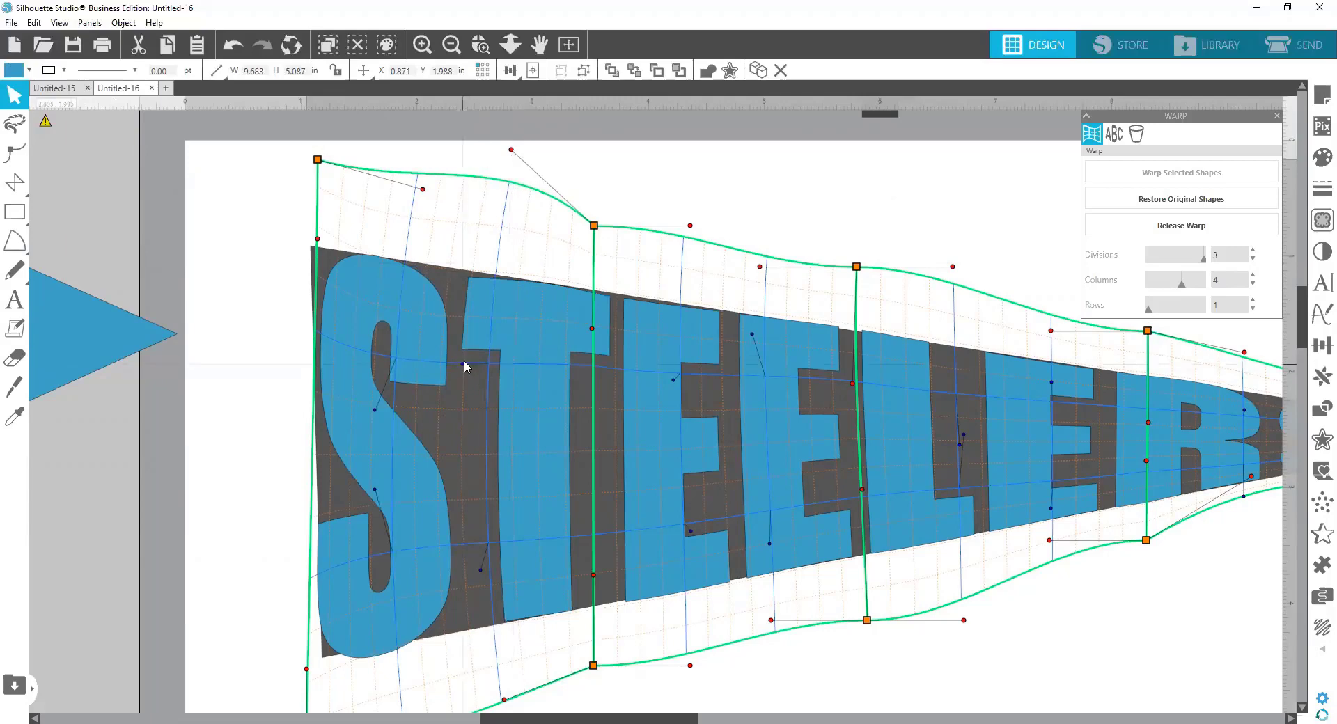
left_click_drag(464, 361, 464, 340)
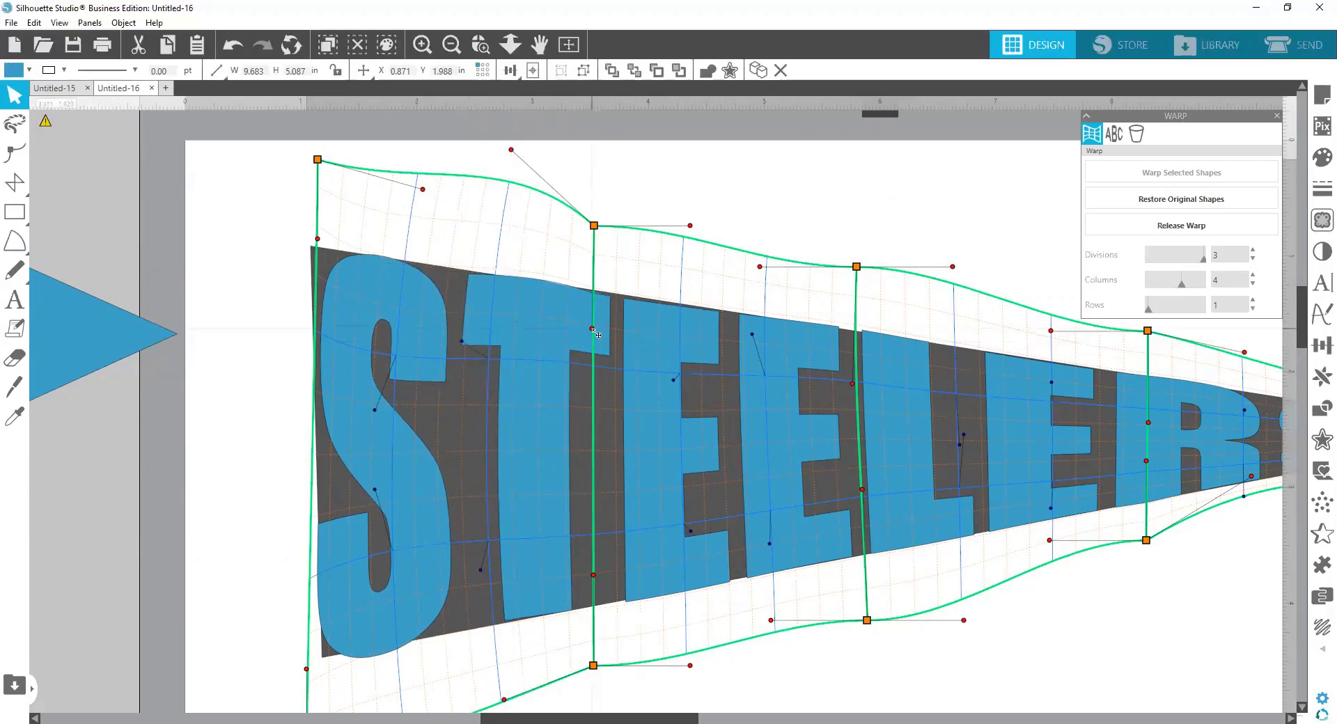
left_click_drag(594, 331, 593, 321)
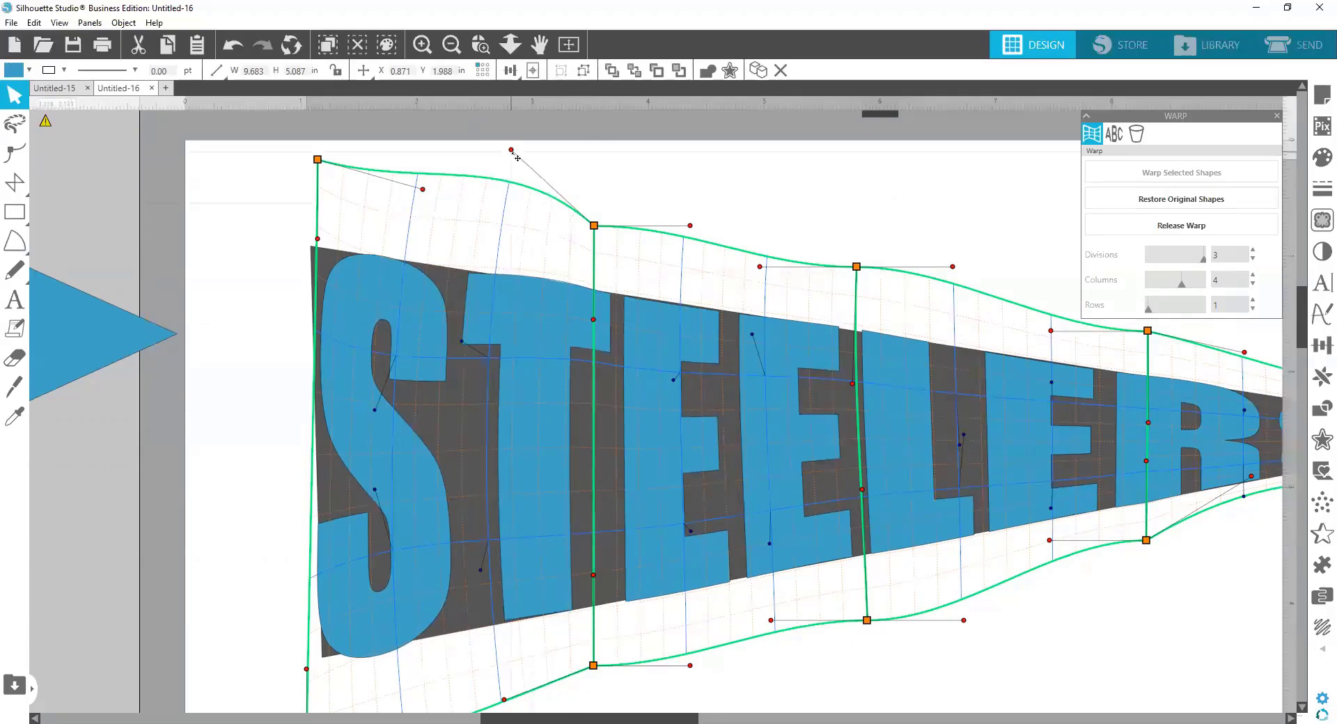
left_click_drag(512, 161, 511, 179)
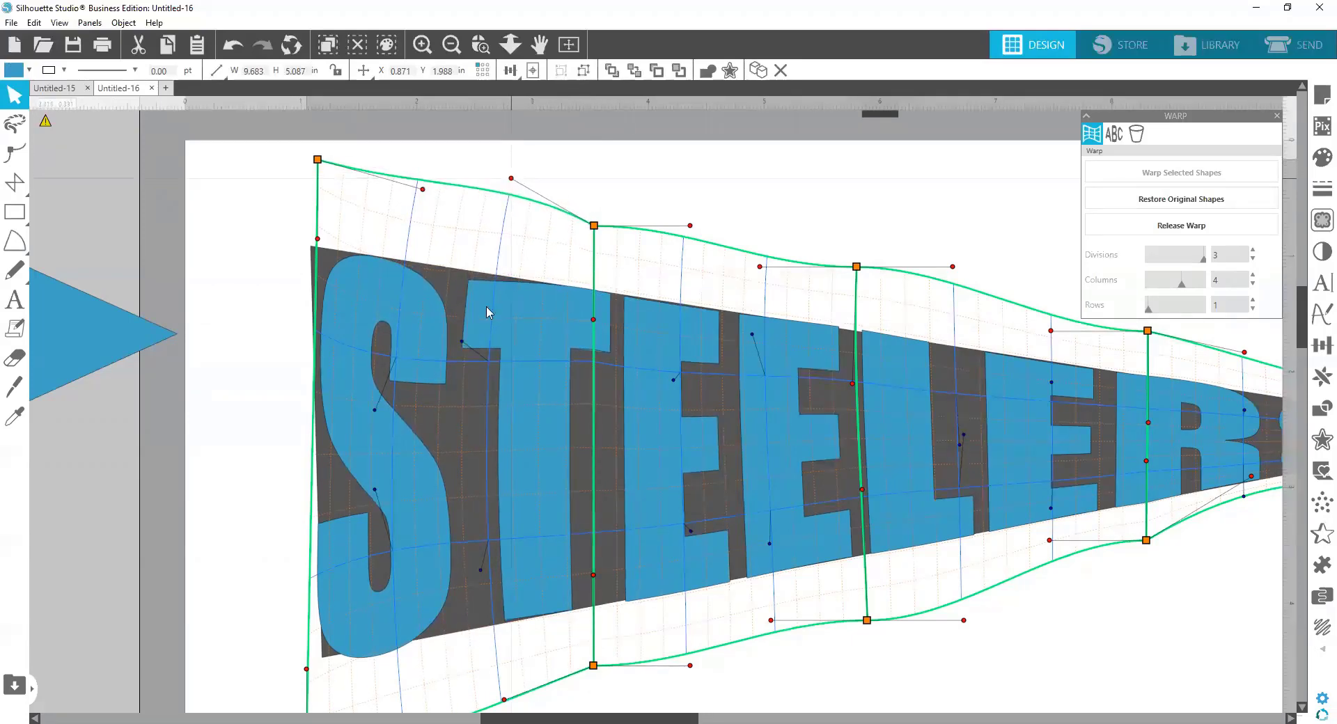
Move the upper inner handle up to the T's crossbar corner and the outer curve handle above it closer to its column node.
left_click_drag(464, 344, 497, 293)
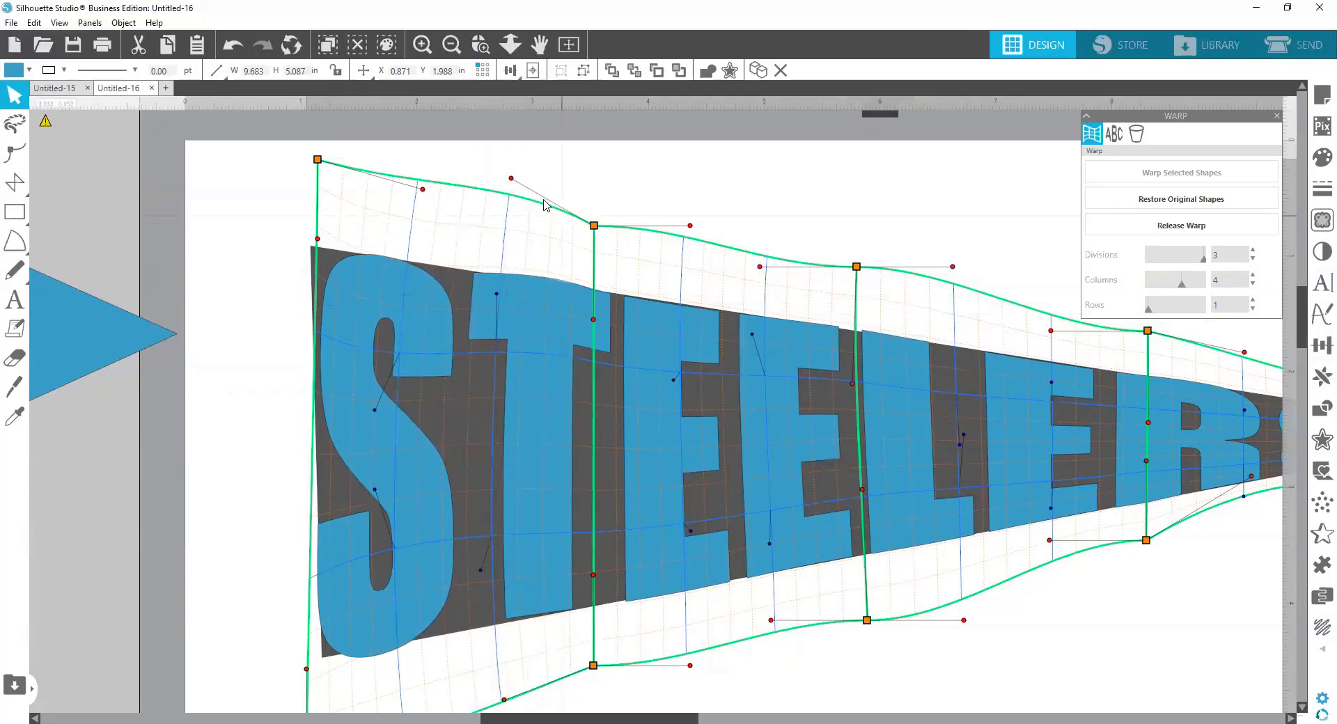
mouse_move(512, 179)
left_mouse_down()
mouse_move(531, 213)
mouse_move(526, 194)
left_mouse_up()
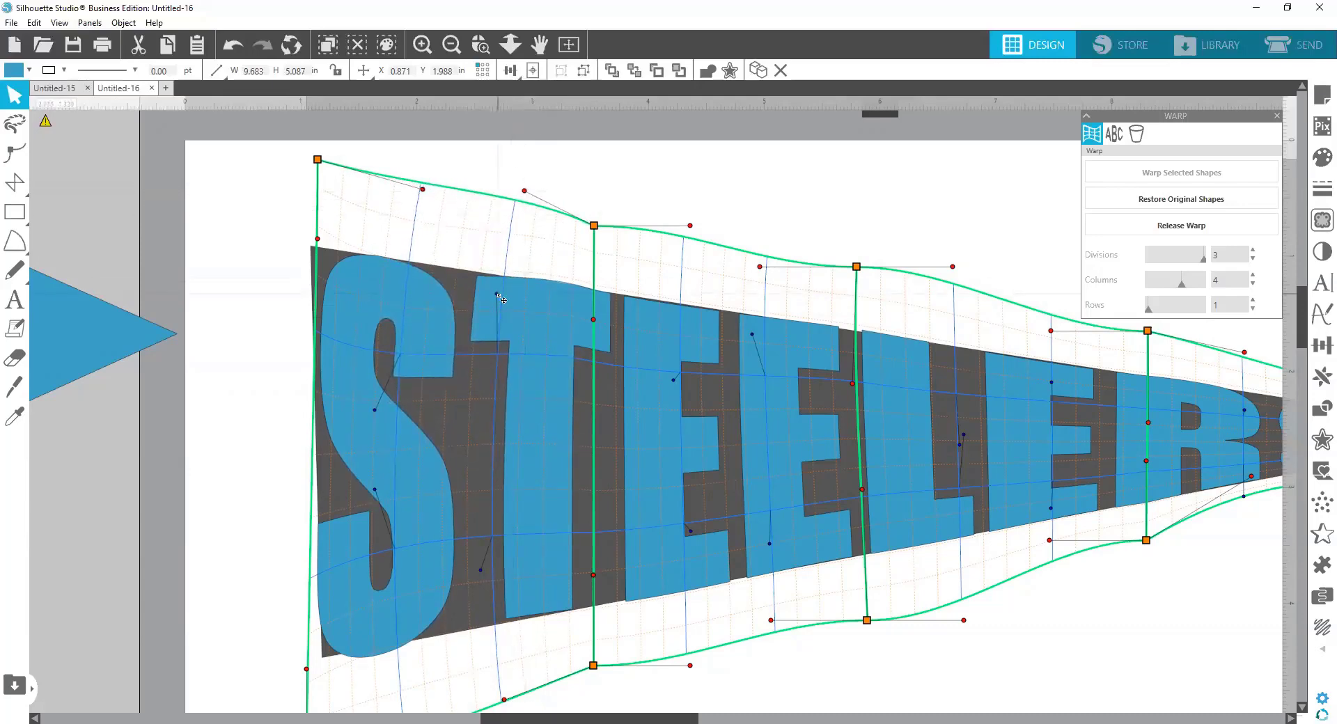
left_click_drag(497, 290, 480, 284)
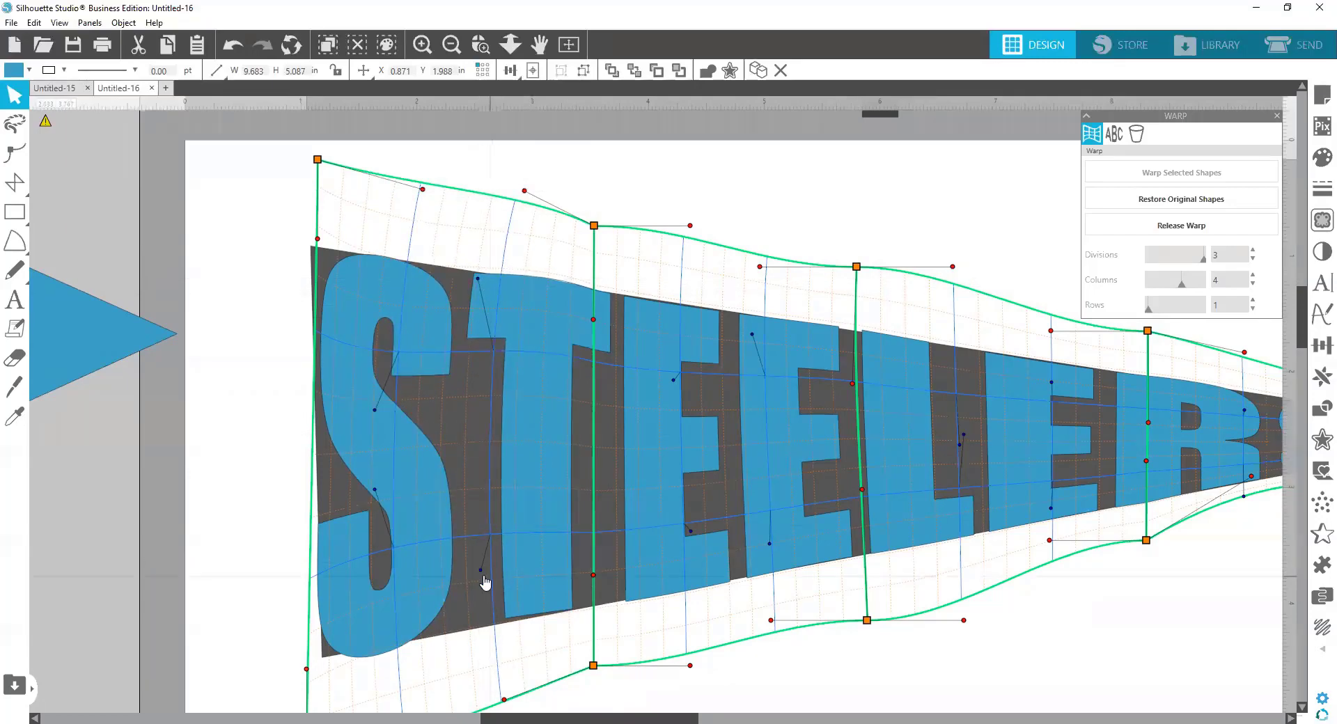
Adjust the warp handles around the letter T so its top and bottom edges follow the pennant's slanted outline.
left_click_drag(484, 575, 482, 582)
left_click_drag(483, 283, 487, 279)
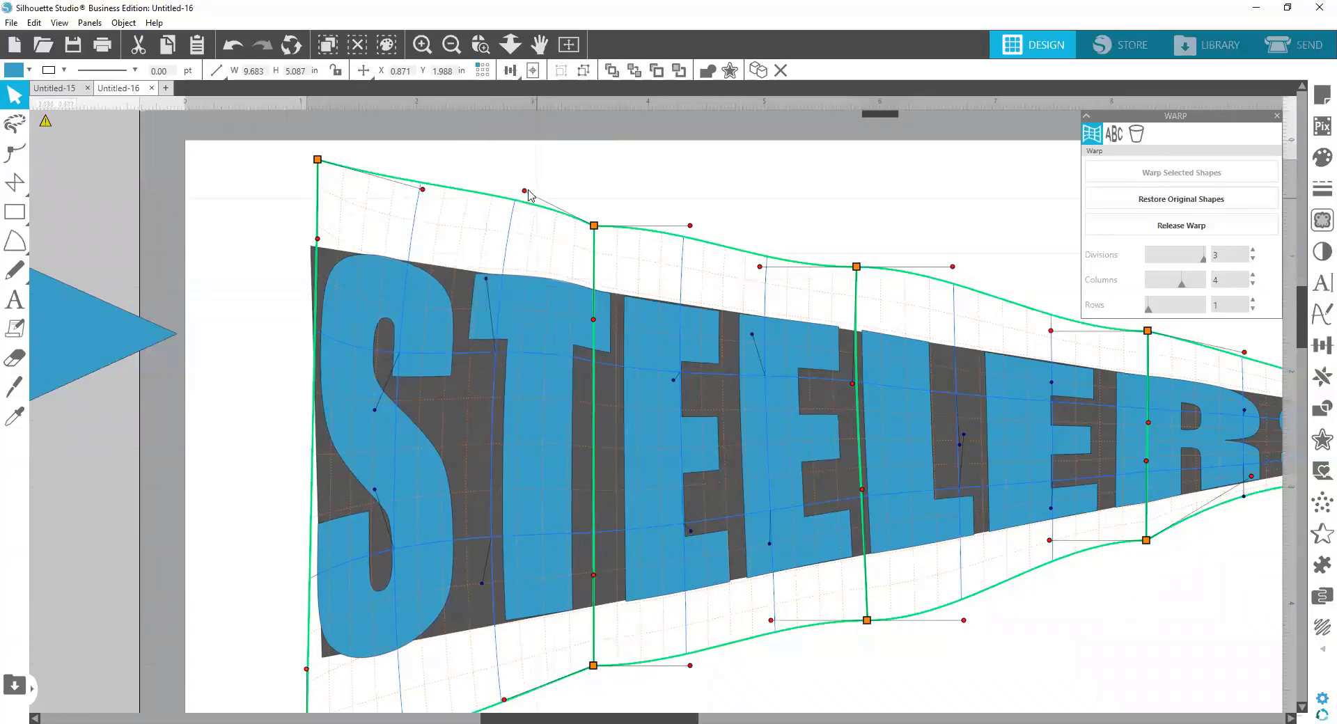
left_click_drag(525, 192, 520, 222)
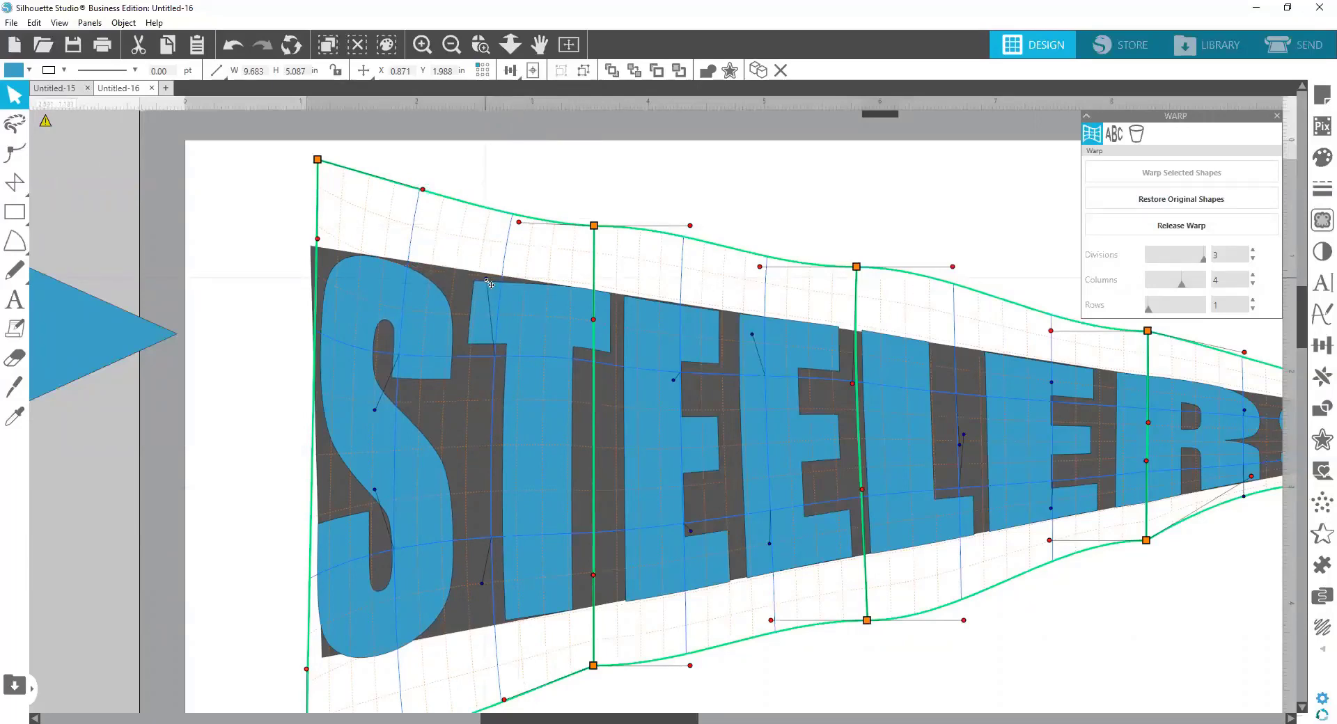
left_click_drag(487, 279, 482, 265)
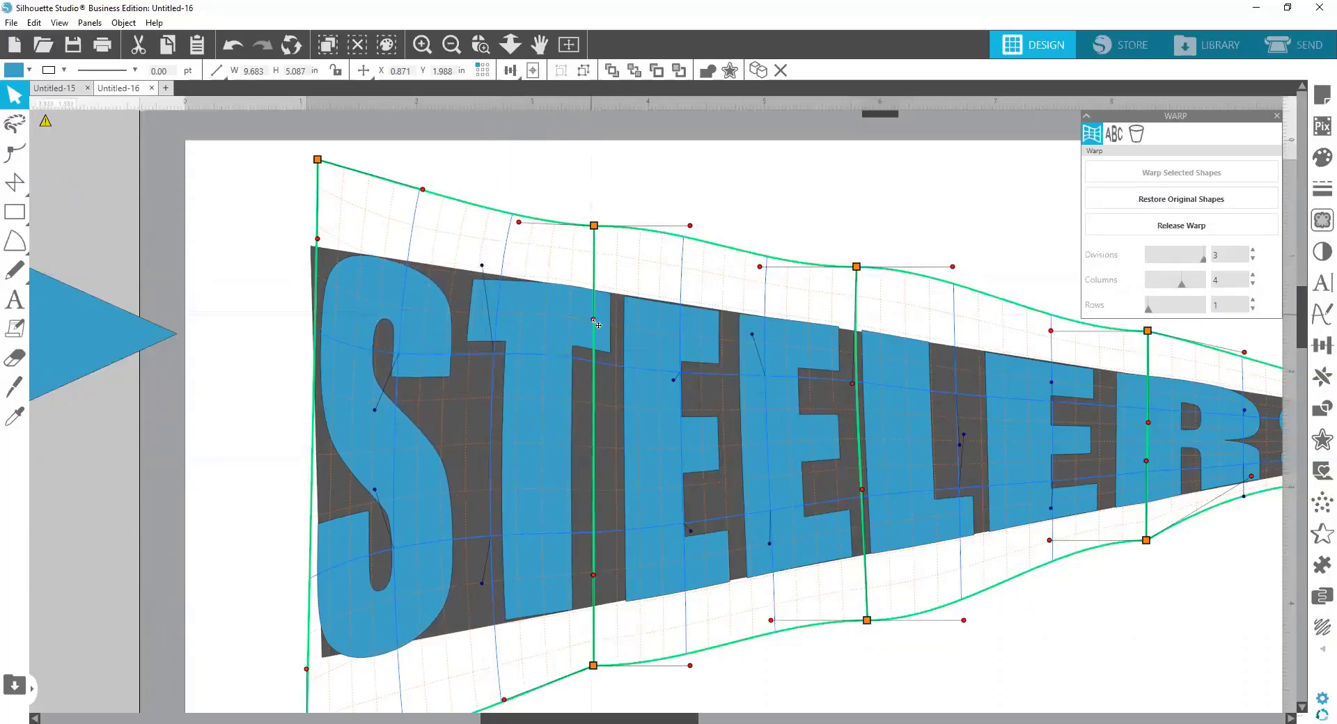
left_click_drag(594, 326, 594, 340)
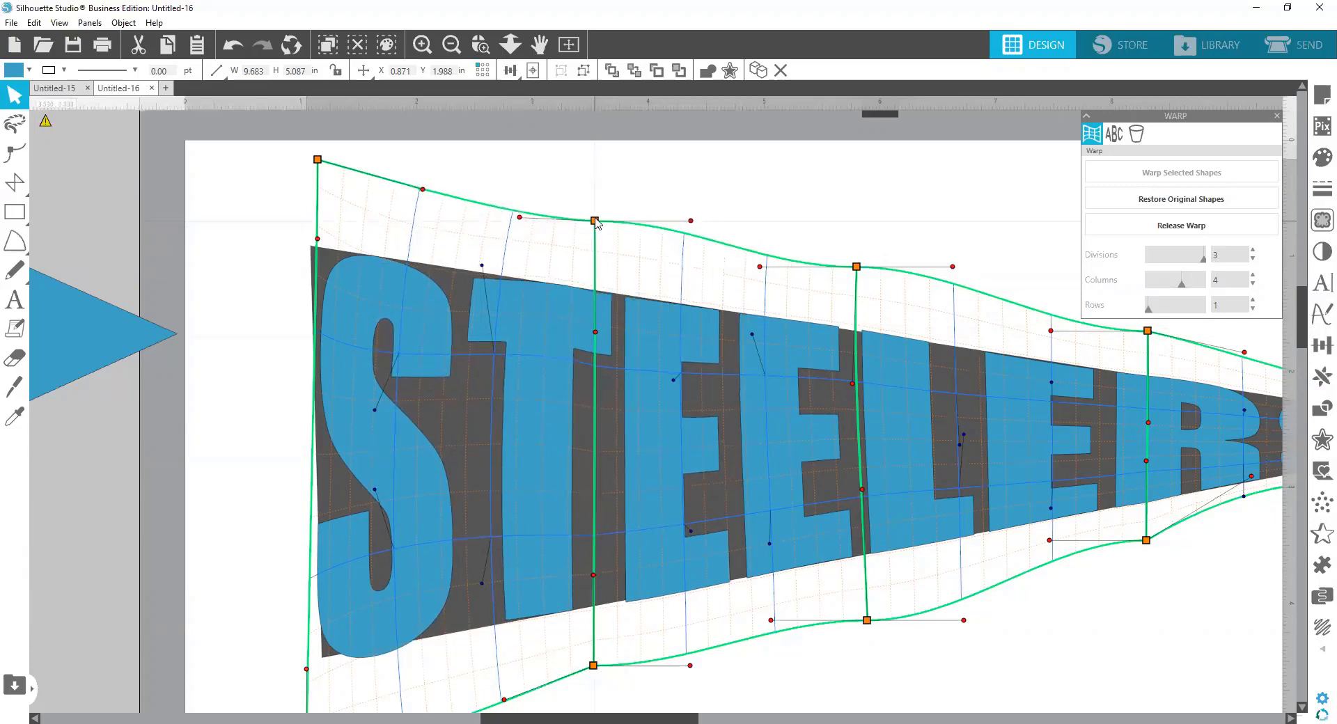
left_click_drag(594, 226, 596, 223)
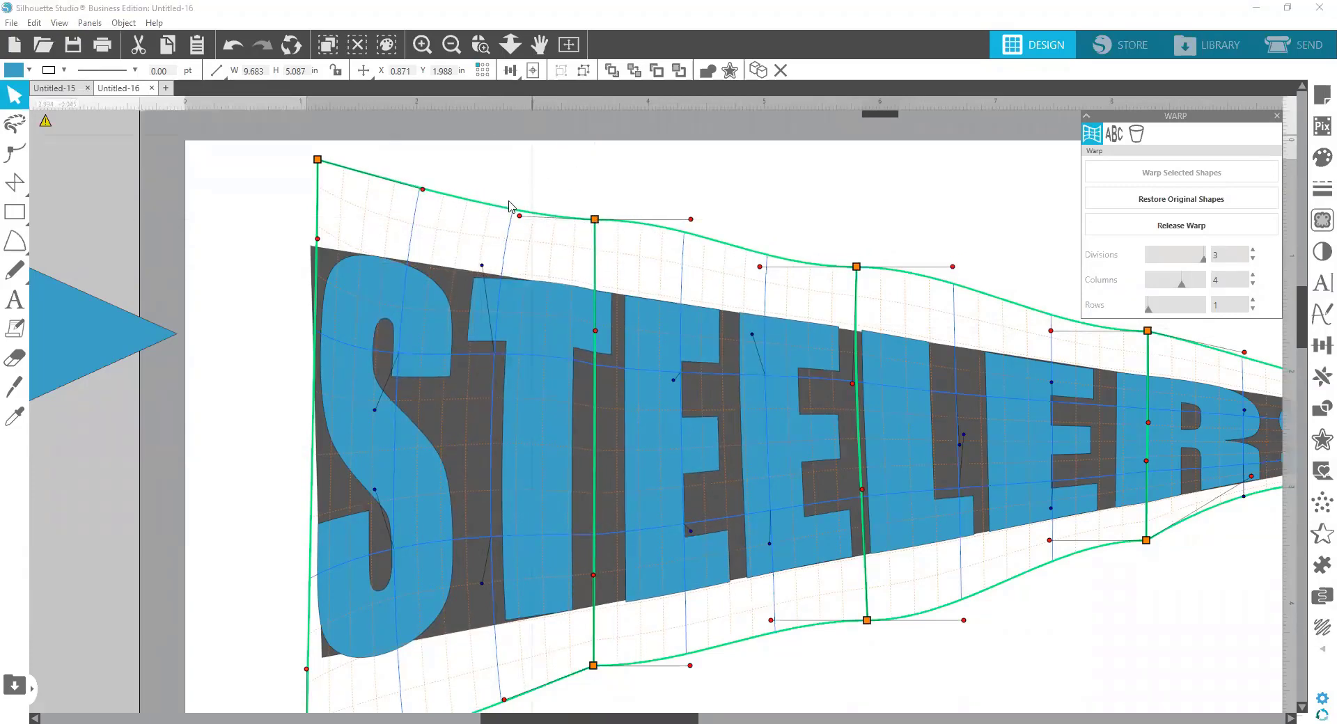
left_click_drag(482, 266, 472, 229)
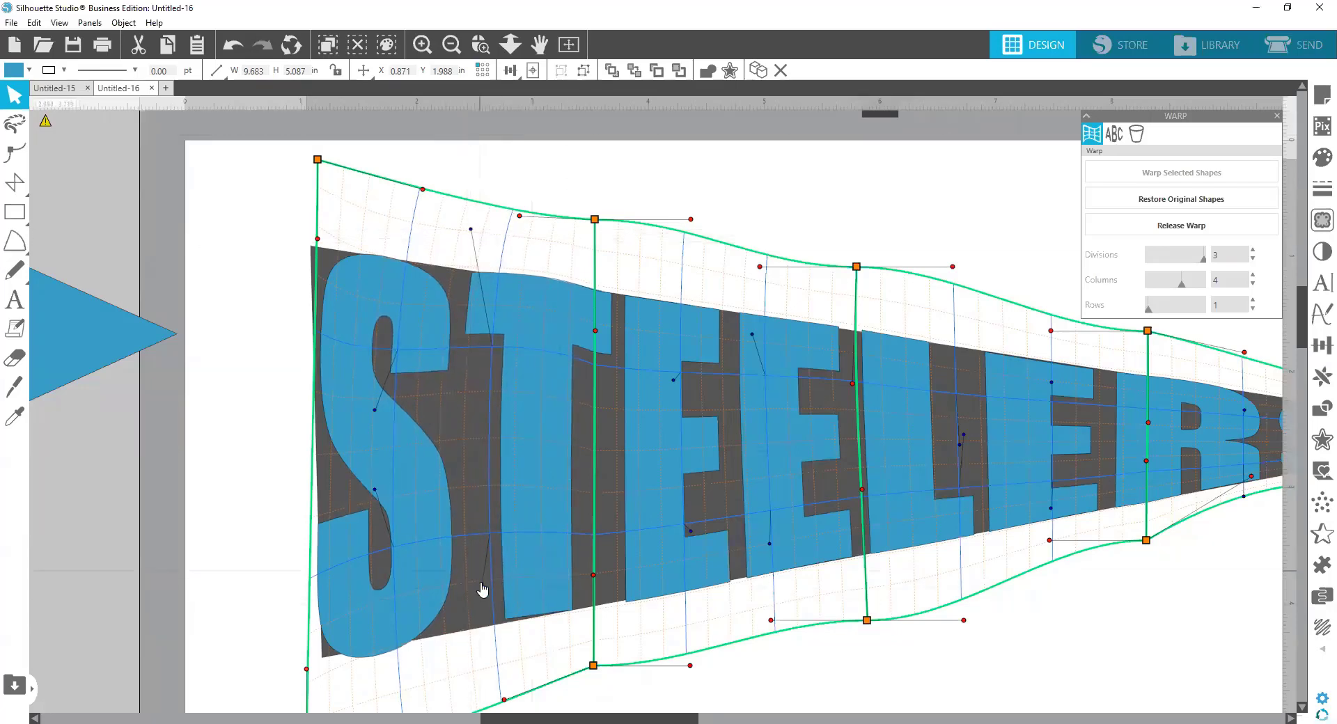
left_click_drag(482, 587, 484, 604)
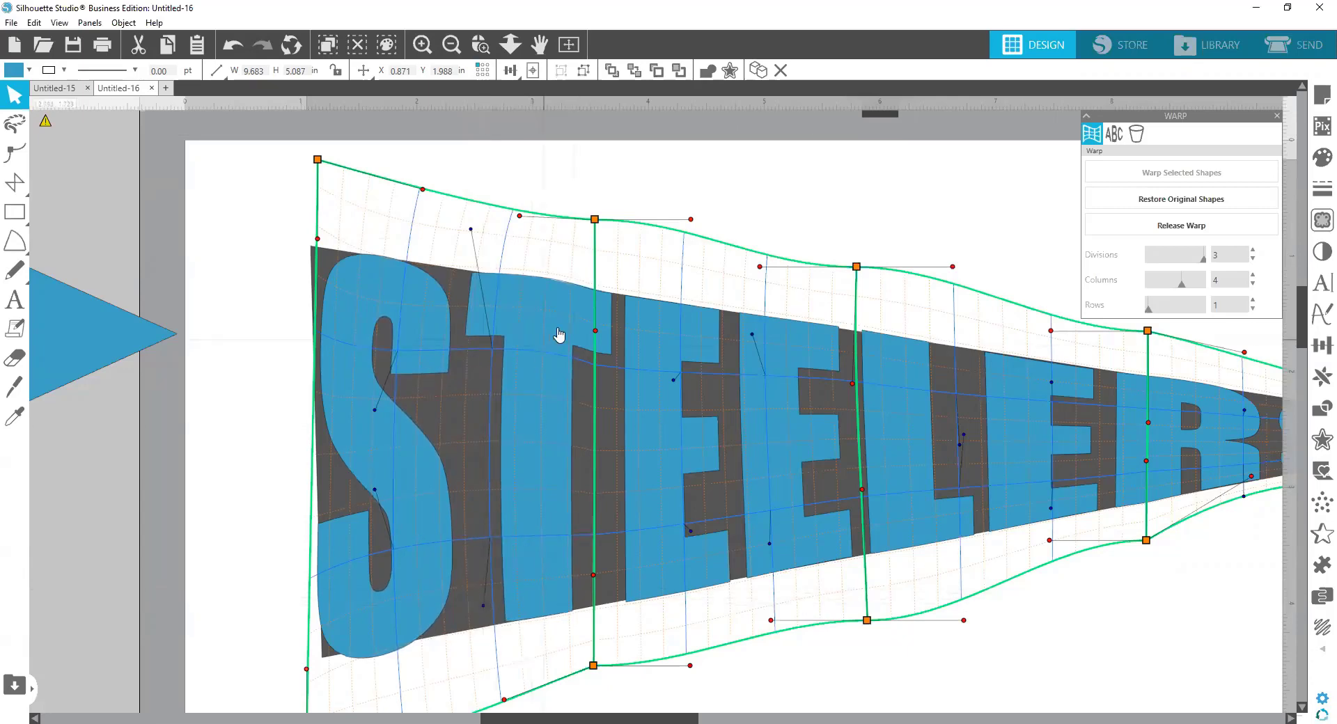
Adjust the warp handles around the first S to fit it inside the pennant's lower corner, and deselect the lettering.
scroll(529, 632, "down", 5)
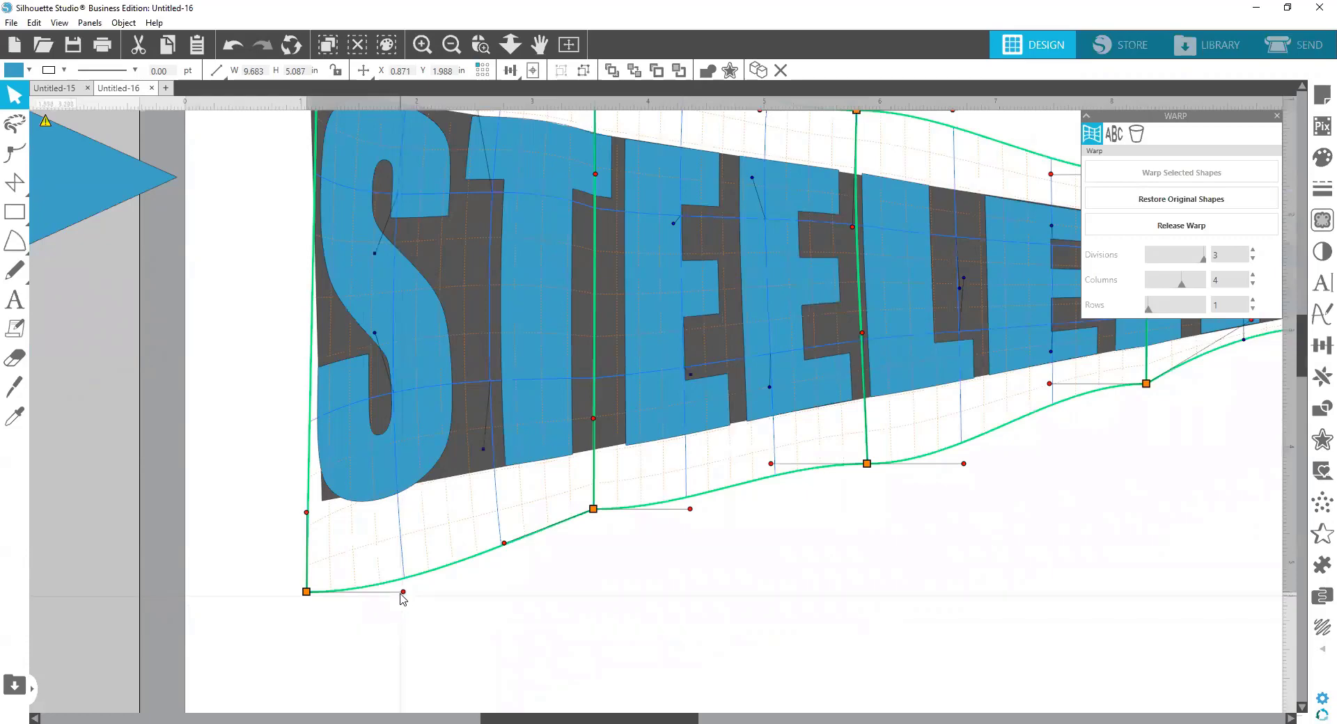
left_click_drag(407, 596, 409, 558)
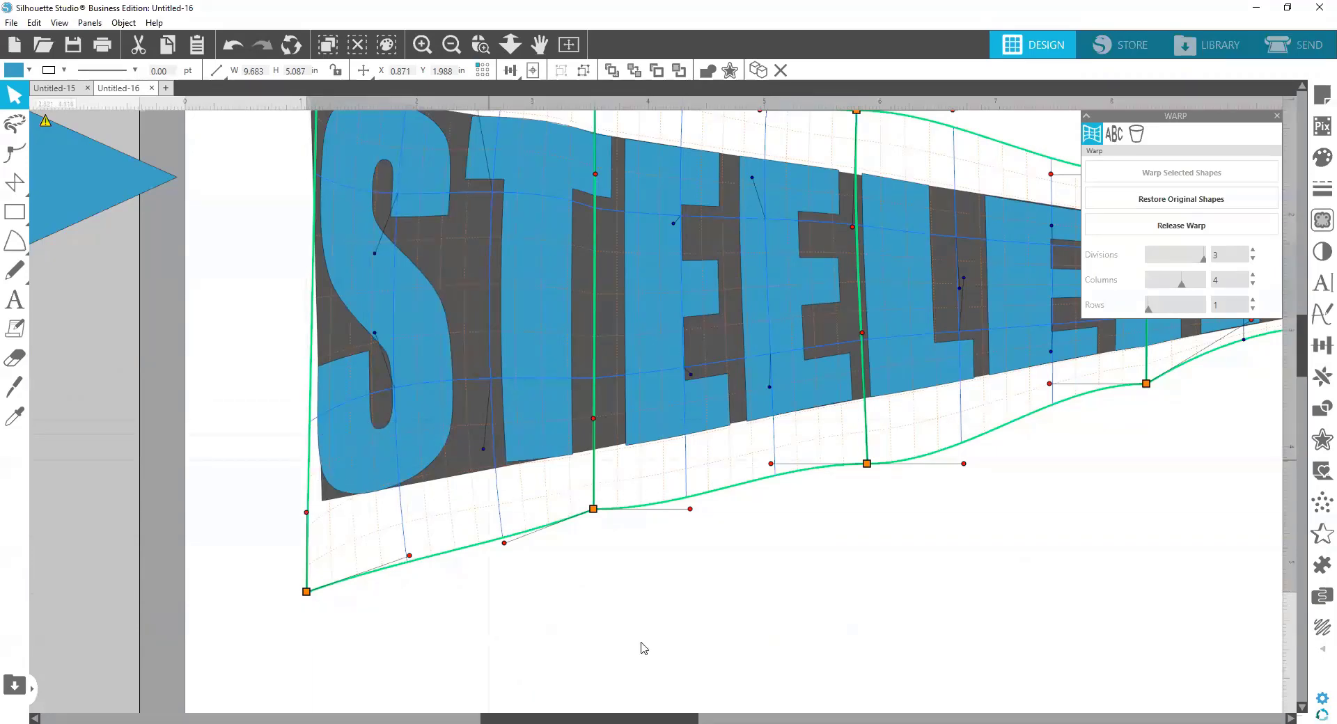
scroll(699, 642, "up", 1)
scroll(698, 642, "up", 2)
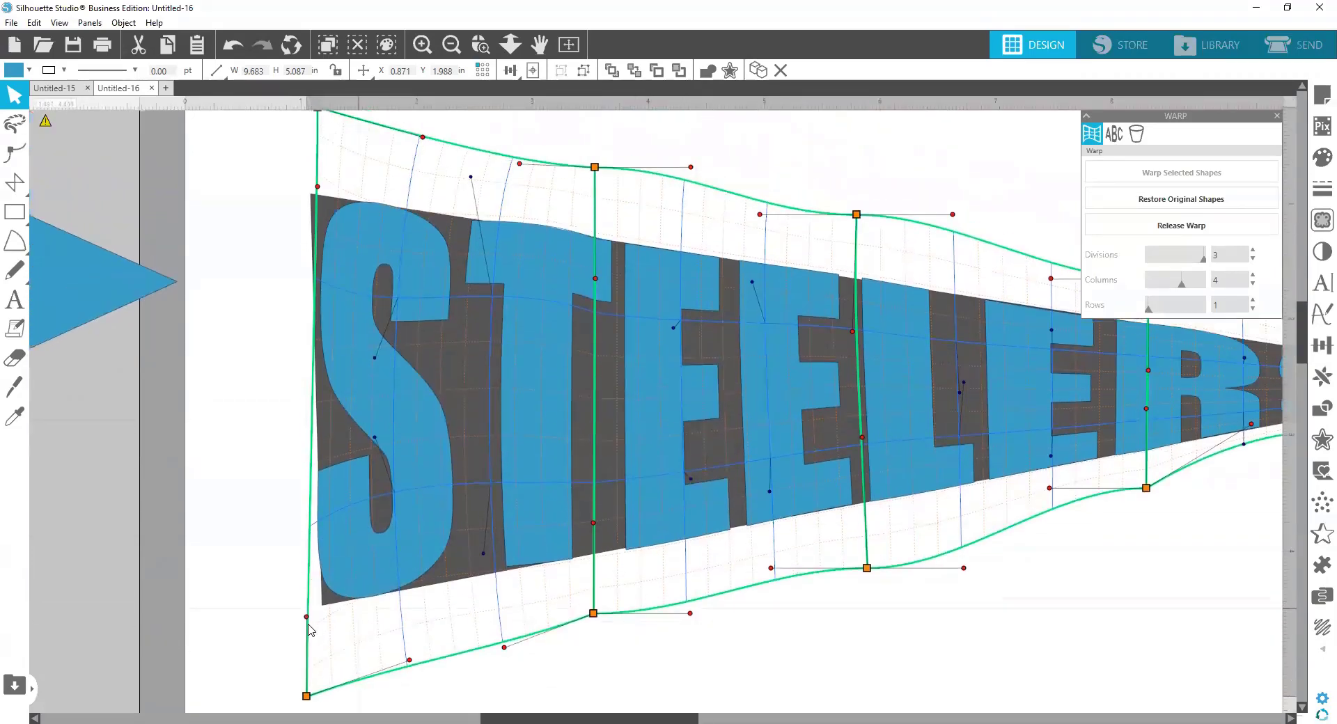
left_click_drag(306, 619, 312, 618)
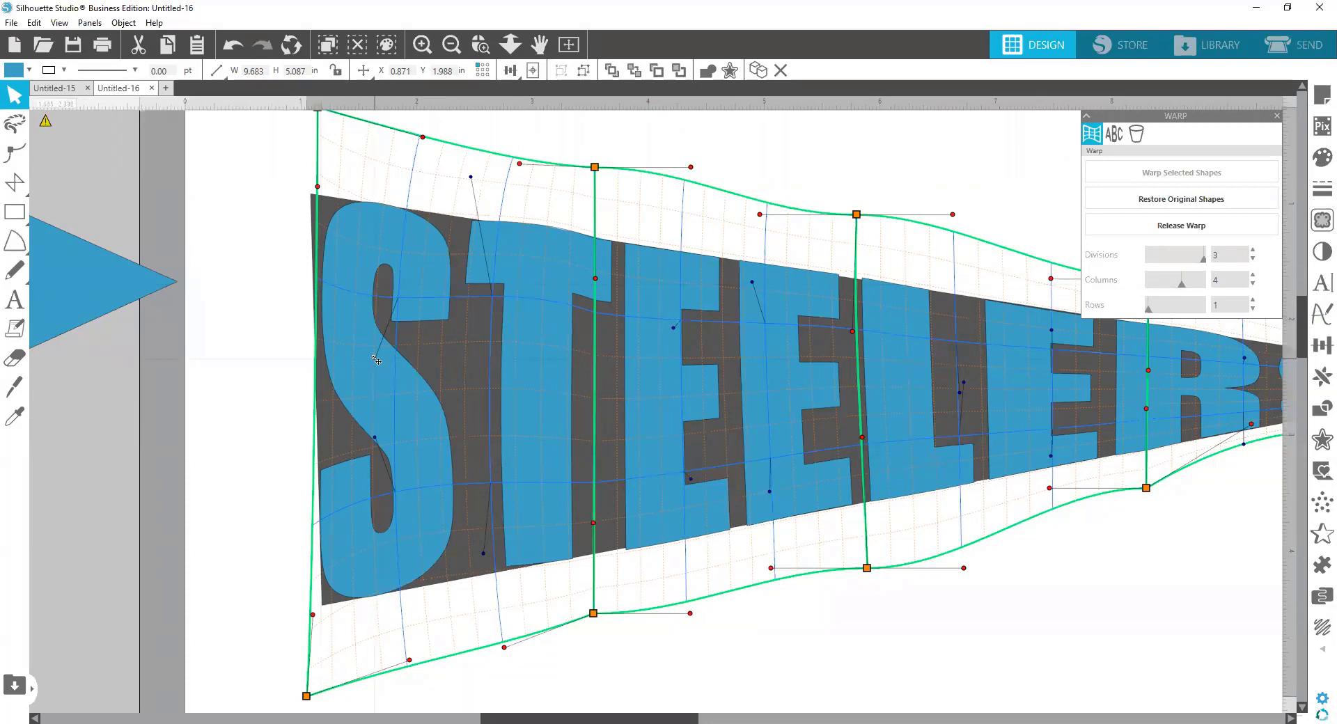
mouse_move(376, 360)
left_mouse_down()
mouse_move(357, 338)
mouse_move(379, 342)
left_mouse_up()
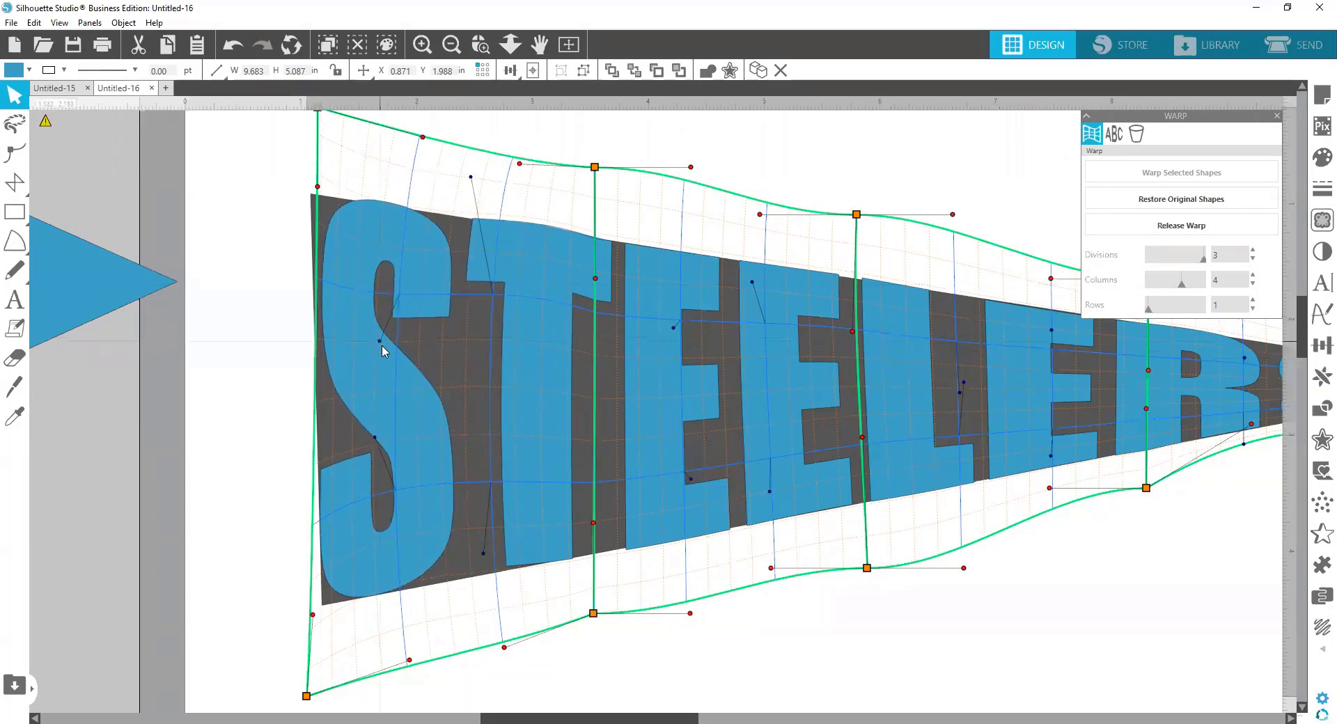
left_click(778, 621)
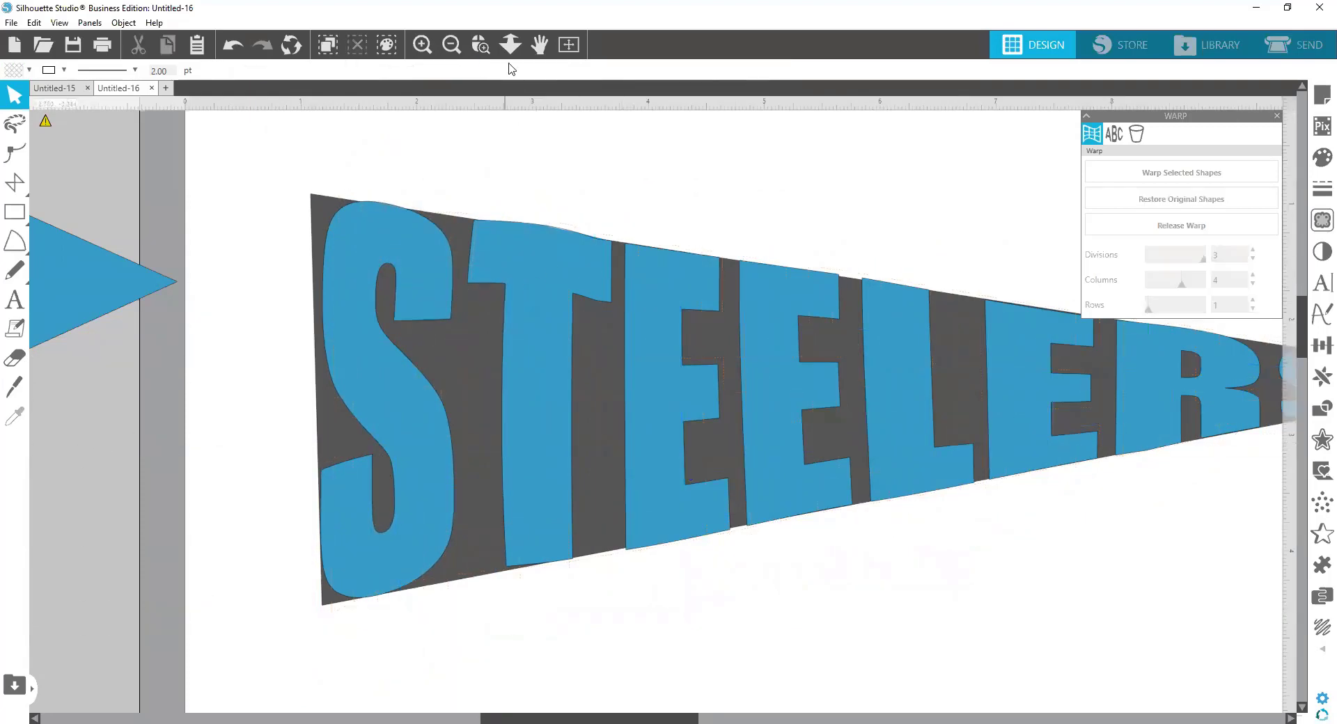
Move the dark gray pennant triangle out from behind the STEELERS lettering to the blank area below it.
left_click(452, 44)
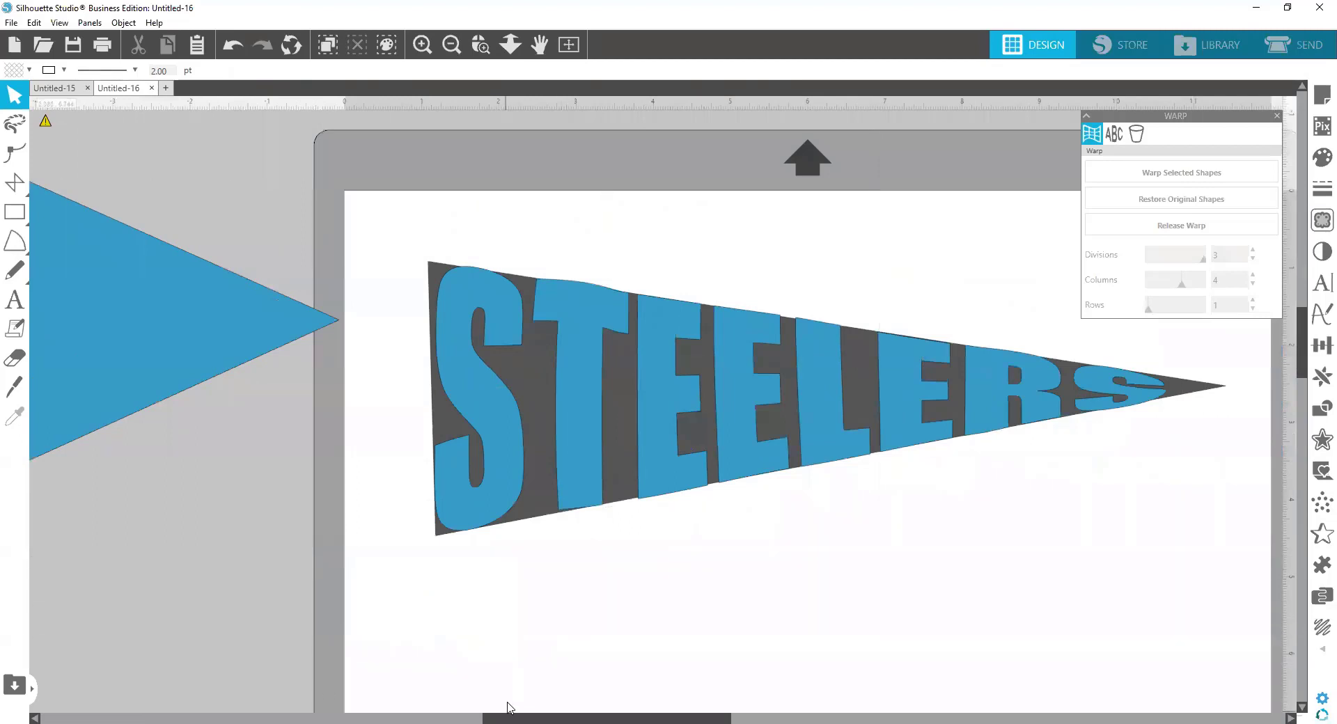
left_click_drag(508, 708, 552, 707)
left_click_drag(550, 716, 621, 717)
left_click_drag(454, 354, 420, 723)
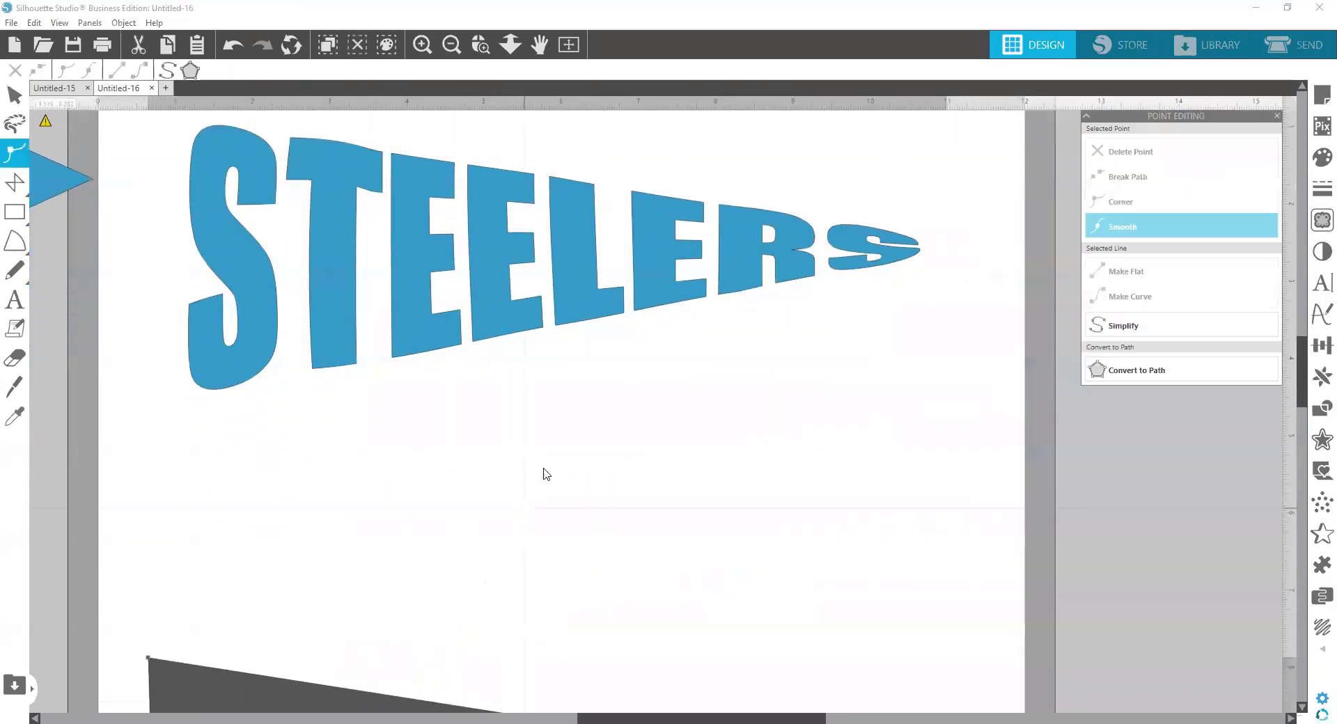
scroll(565, 449, "up", 3)
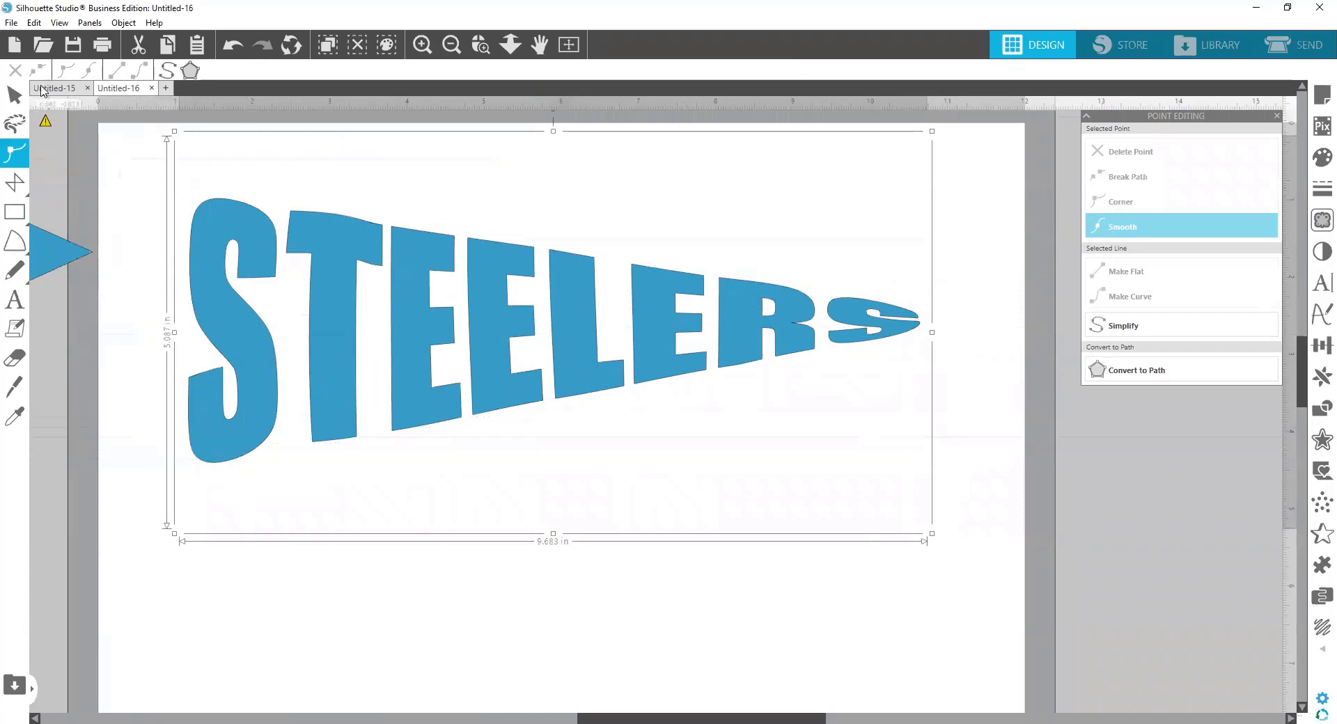
Fill the STEELERS lettering with golden orange and move it to about X 1.44, Y 2.72 in on the page.
left_click(7, 96)
left_click(17, 70)
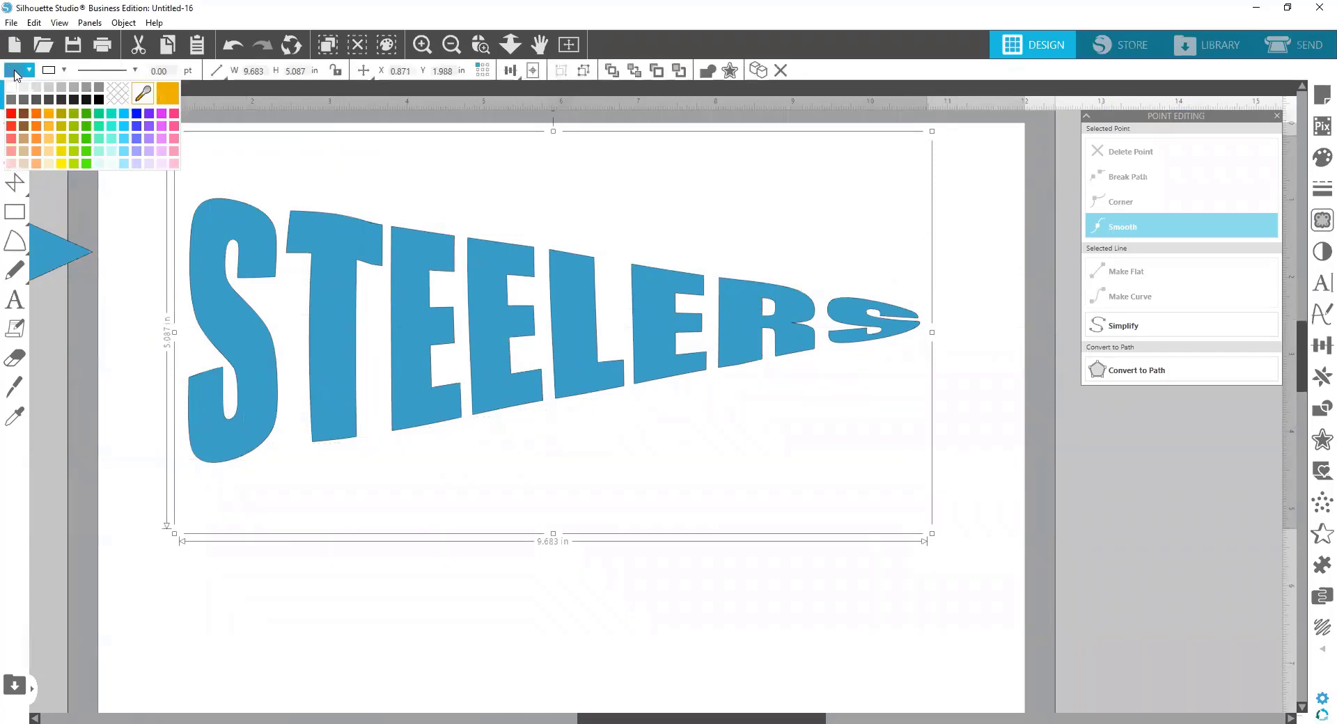
left_click(166, 94)
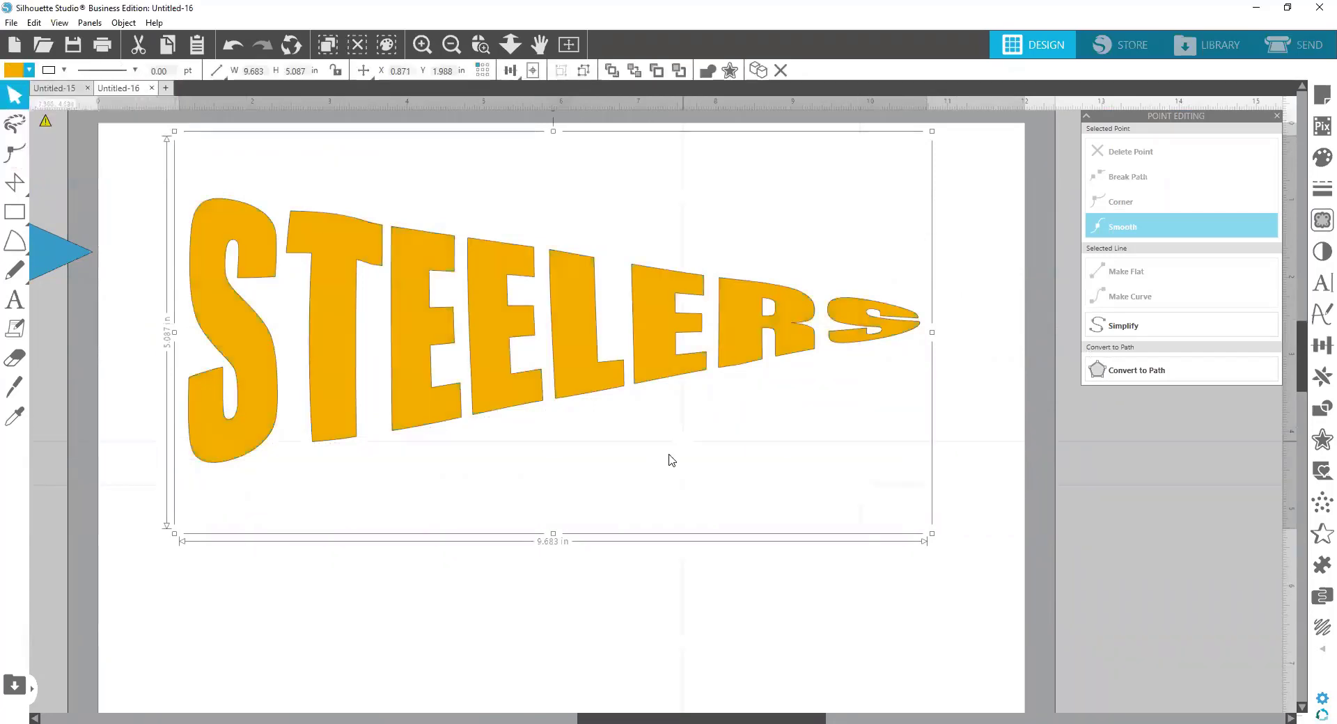
left_click_drag(524, 377, 548, 439)
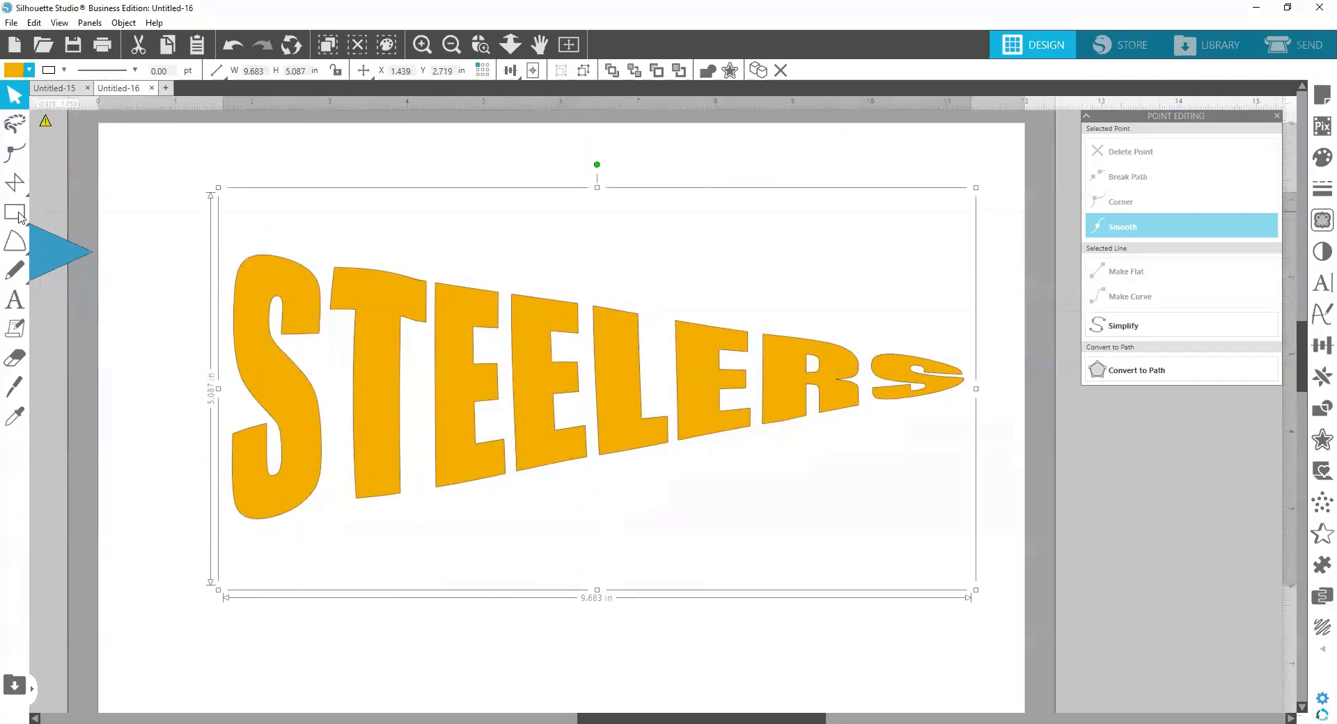
Draw a rectangle about 10.75 by 6.48 in over the STEELERS lettering and fill it with black.
mouse_move(14, 216)
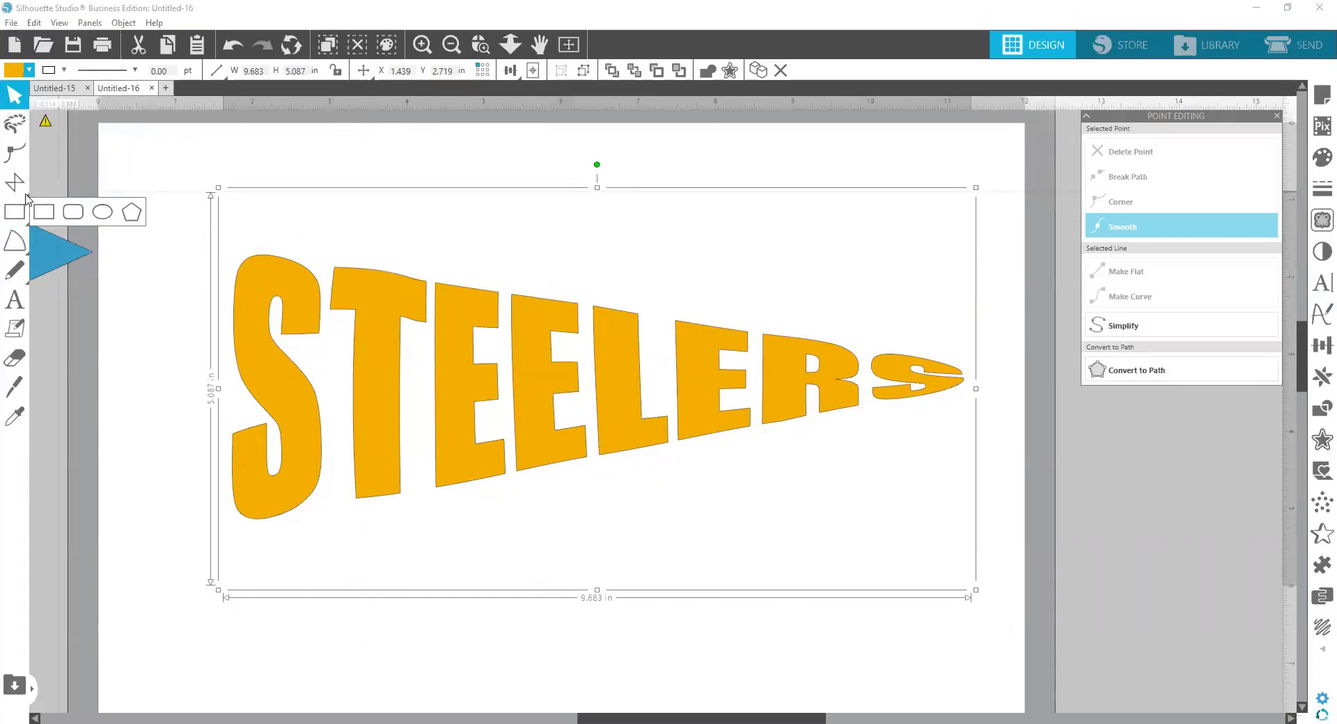
left_click(44, 211)
left_click_drag(170, 151, 1001, 651)
left_click(133, 267)
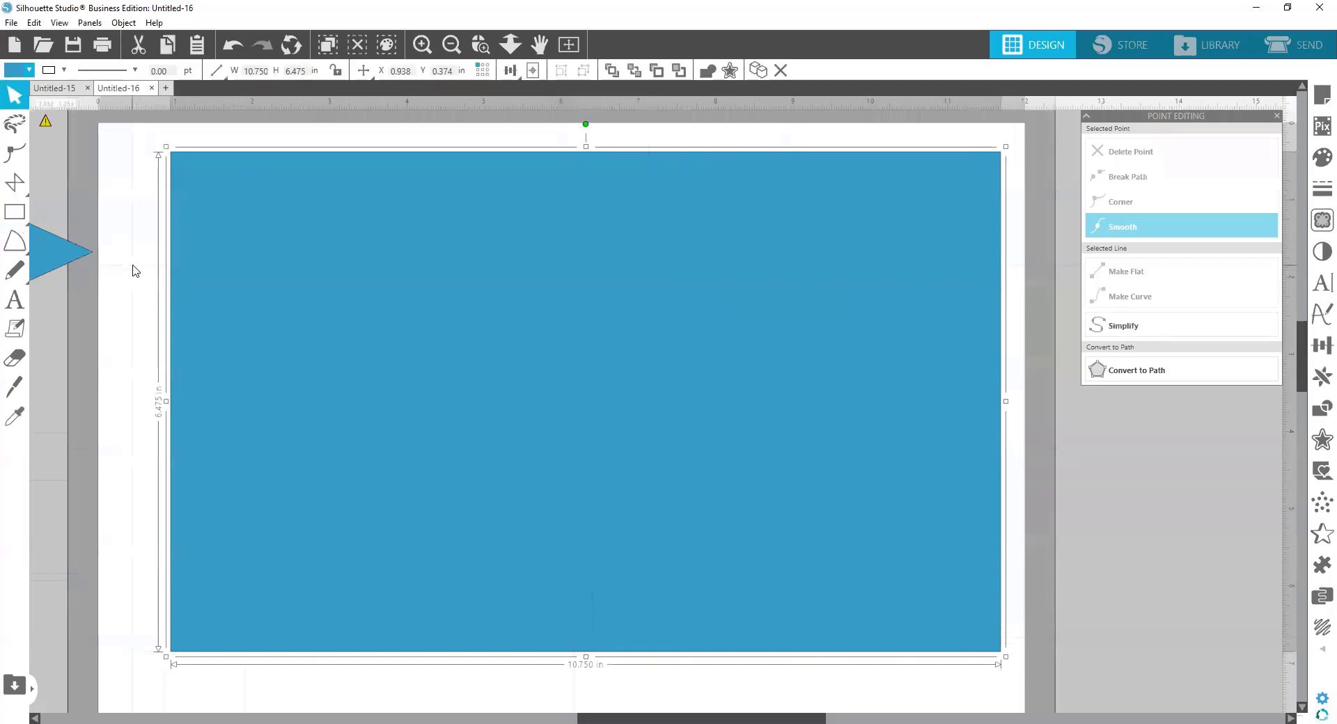
left_click(15, 72)
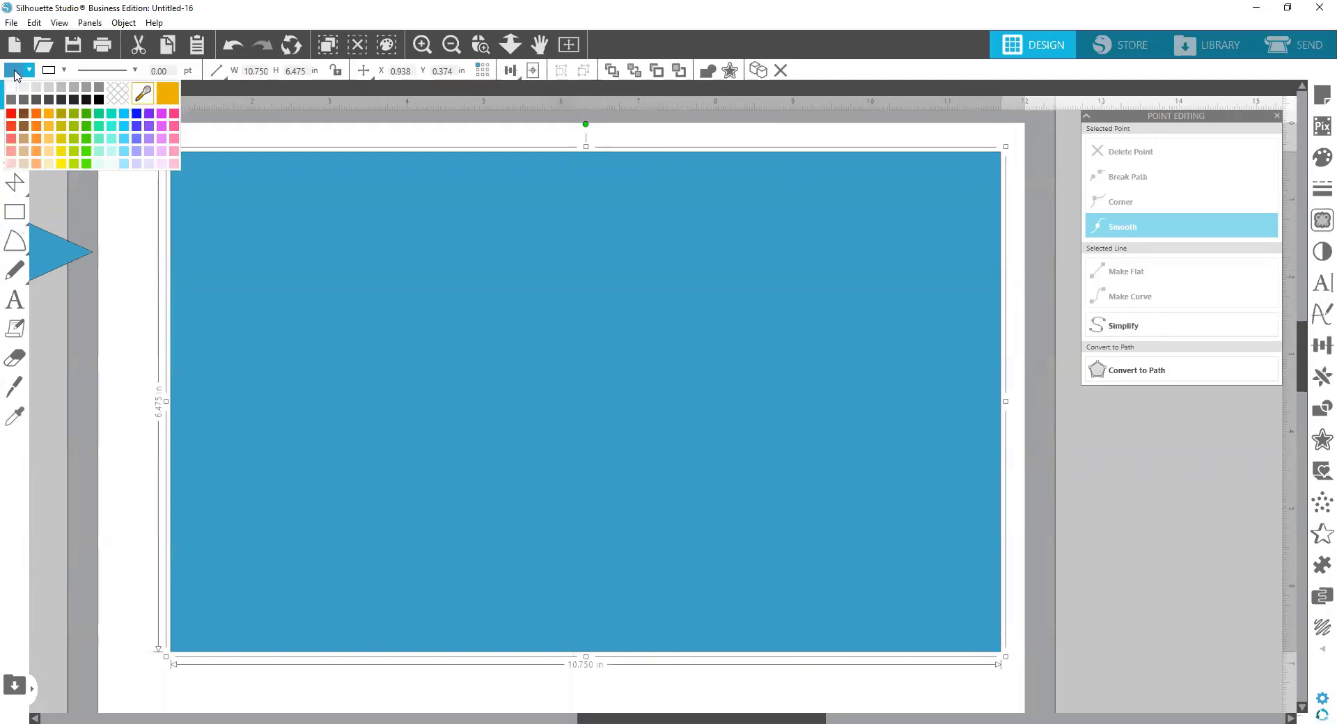
left_click(98, 98)
Send the black rectangle behind the lettering and shift it slightly to about X 0.84, Y 0.34 in.
right_click(939, 229)
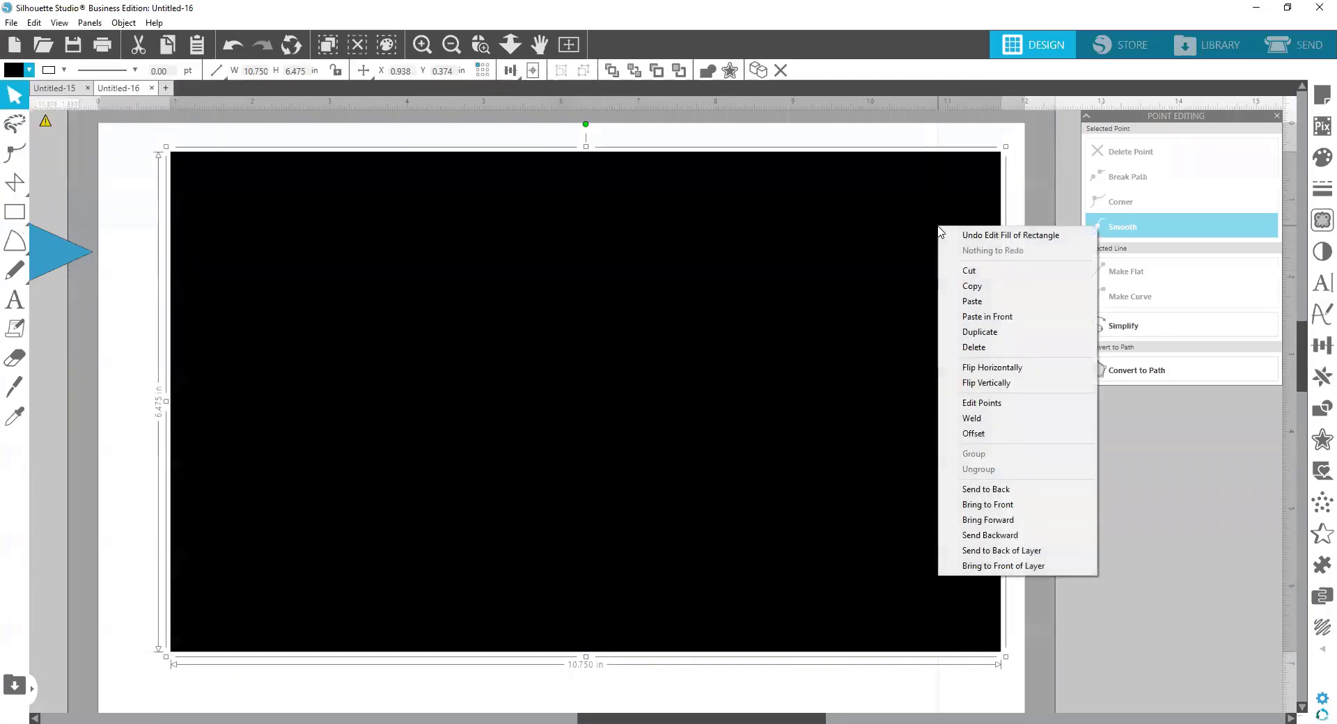
left_click(1007, 490)
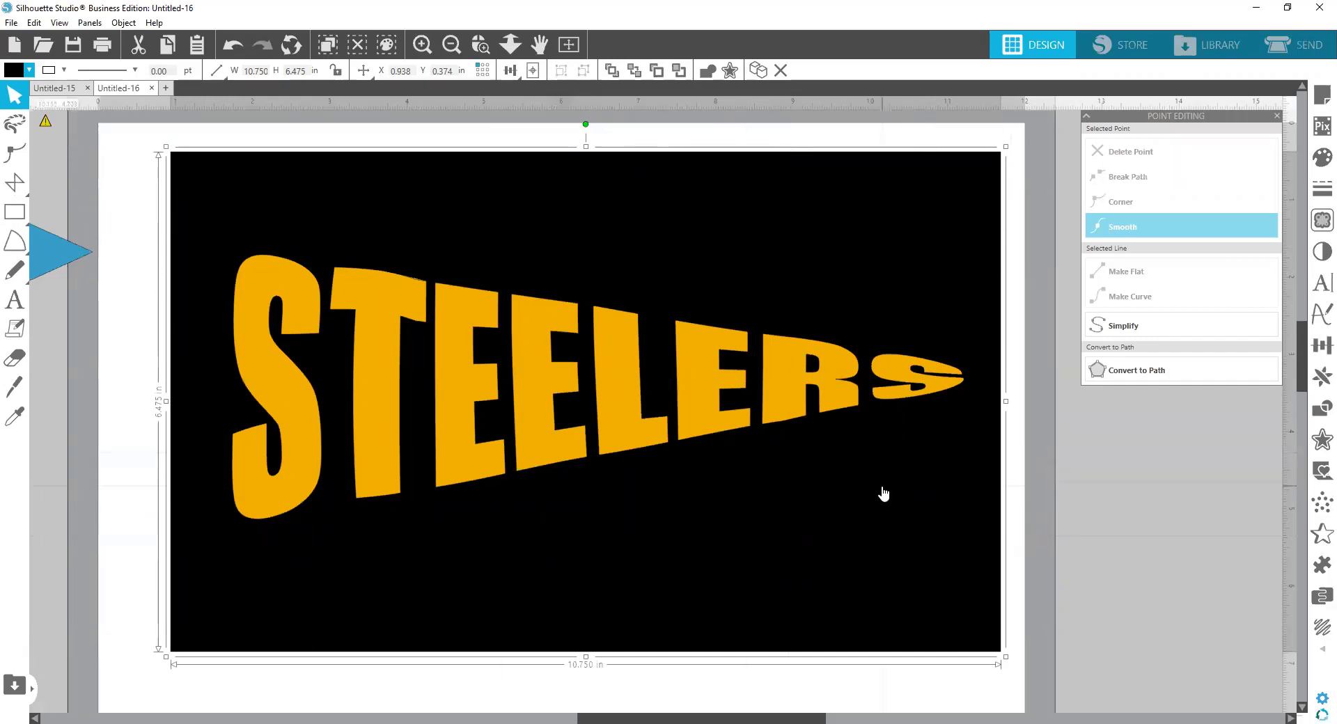
mouse_move(884, 495)
left_mouse_down()
mouse_move(864, 494)
mouse_move(875, 490)
left_mouse_up()
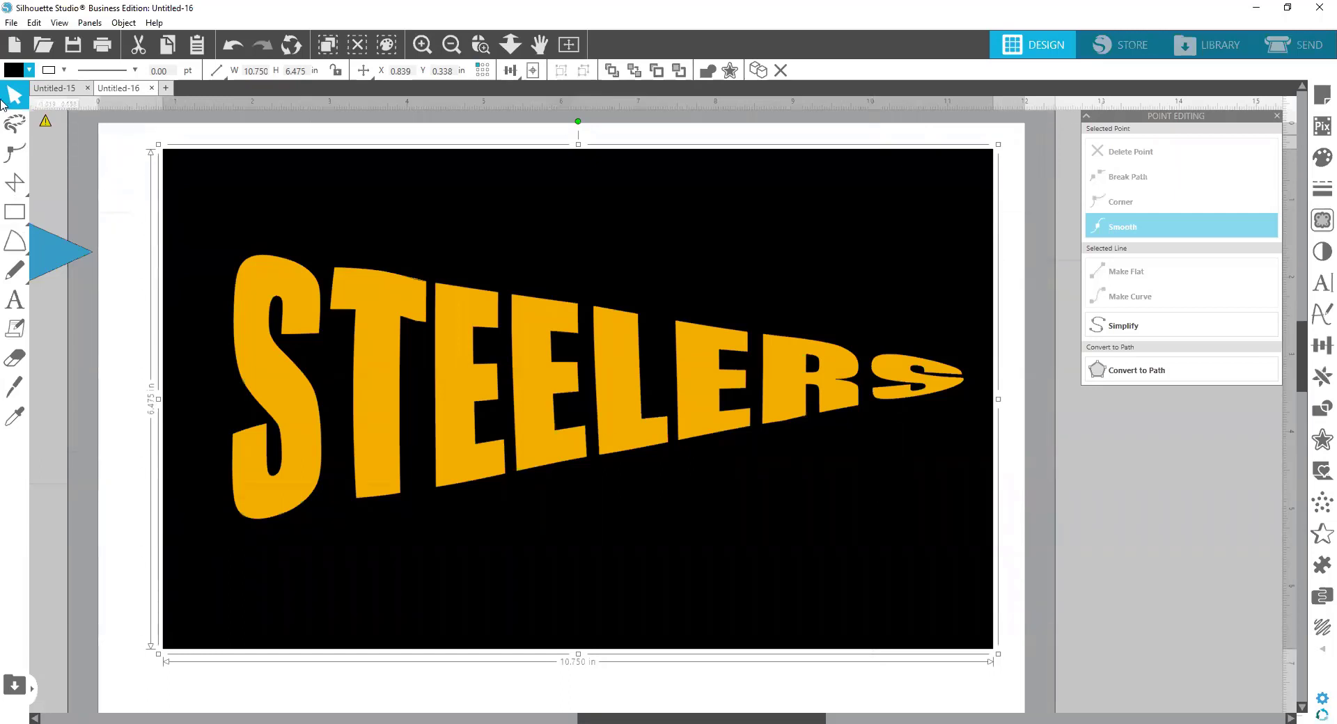
Examine the file types offered for saving the design to the hard drive, and close the save dialog without saving.
left_click(10, 24)
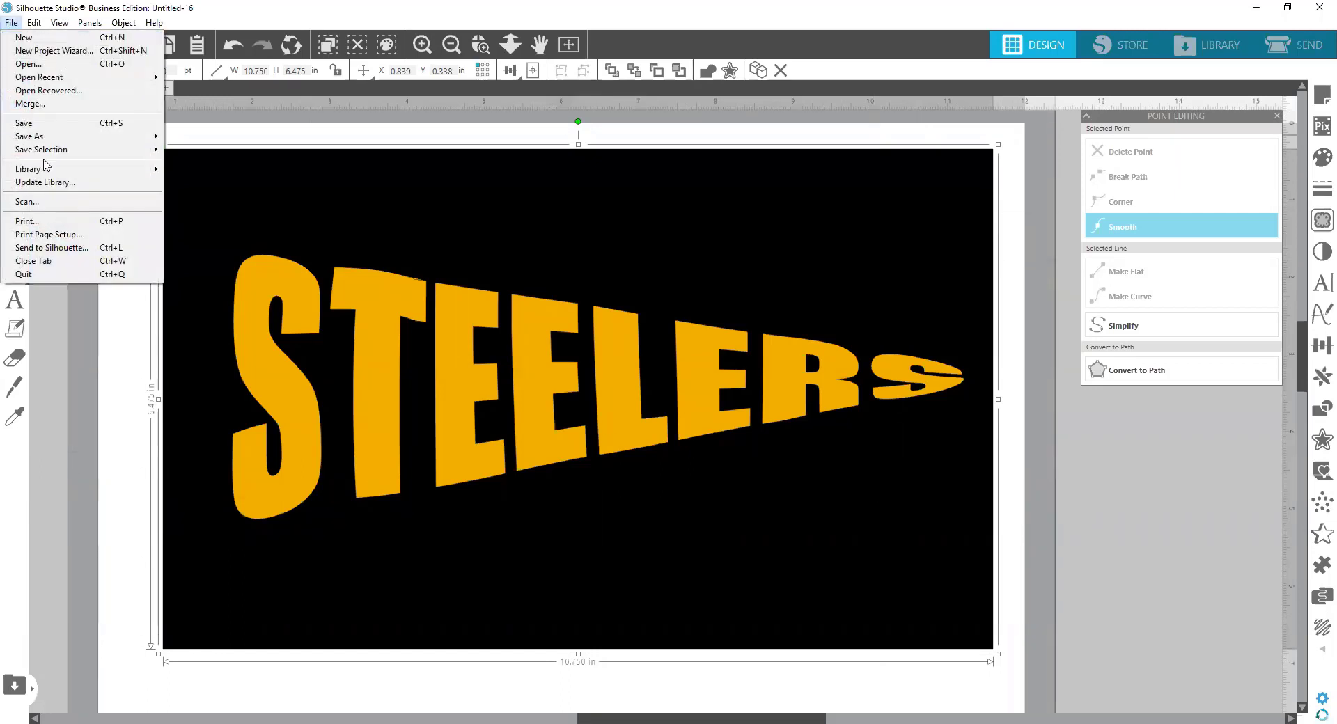
mouse_move(57, 141)
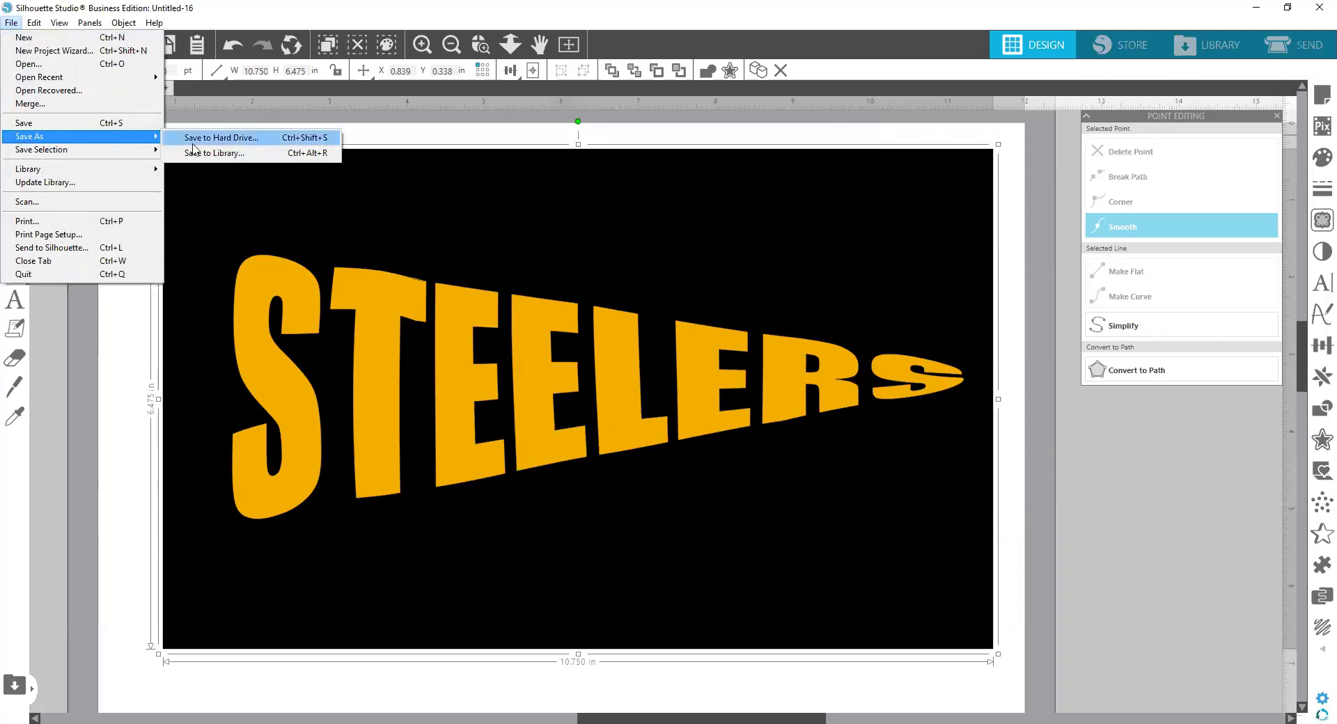
left_click(237, 139)
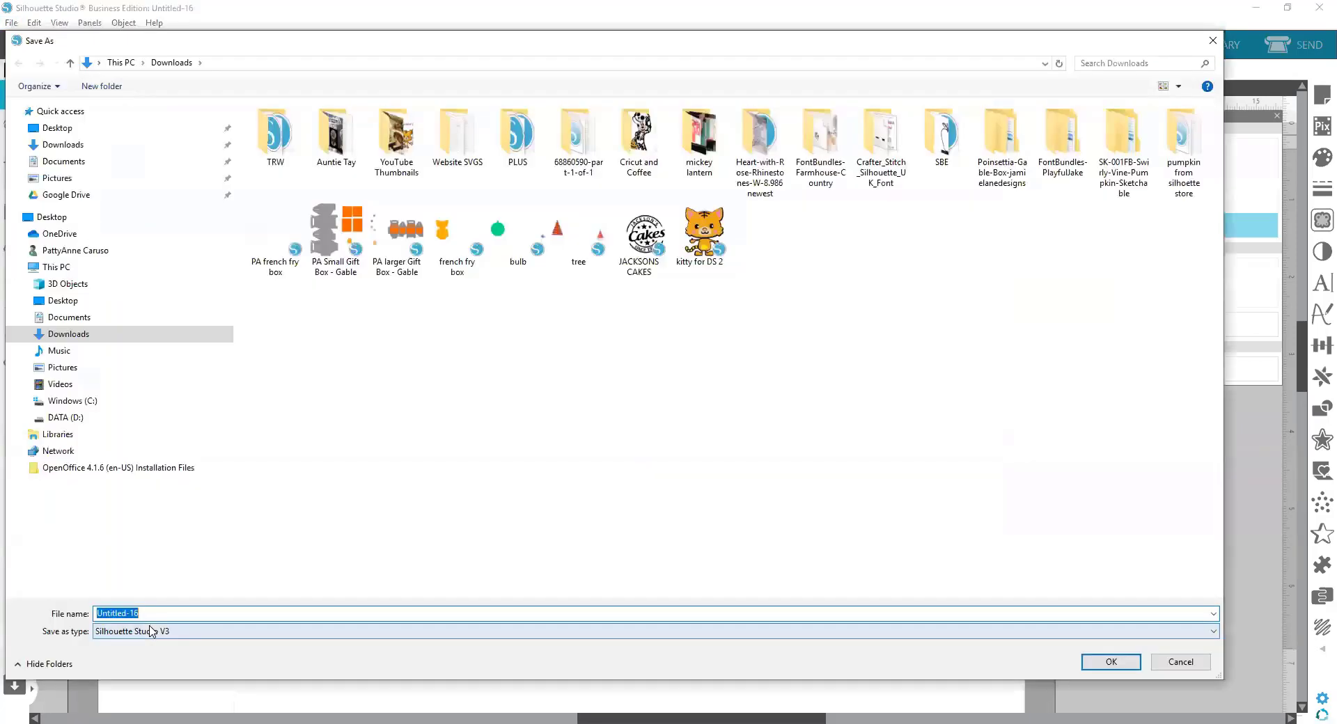
left_click(153, 632)
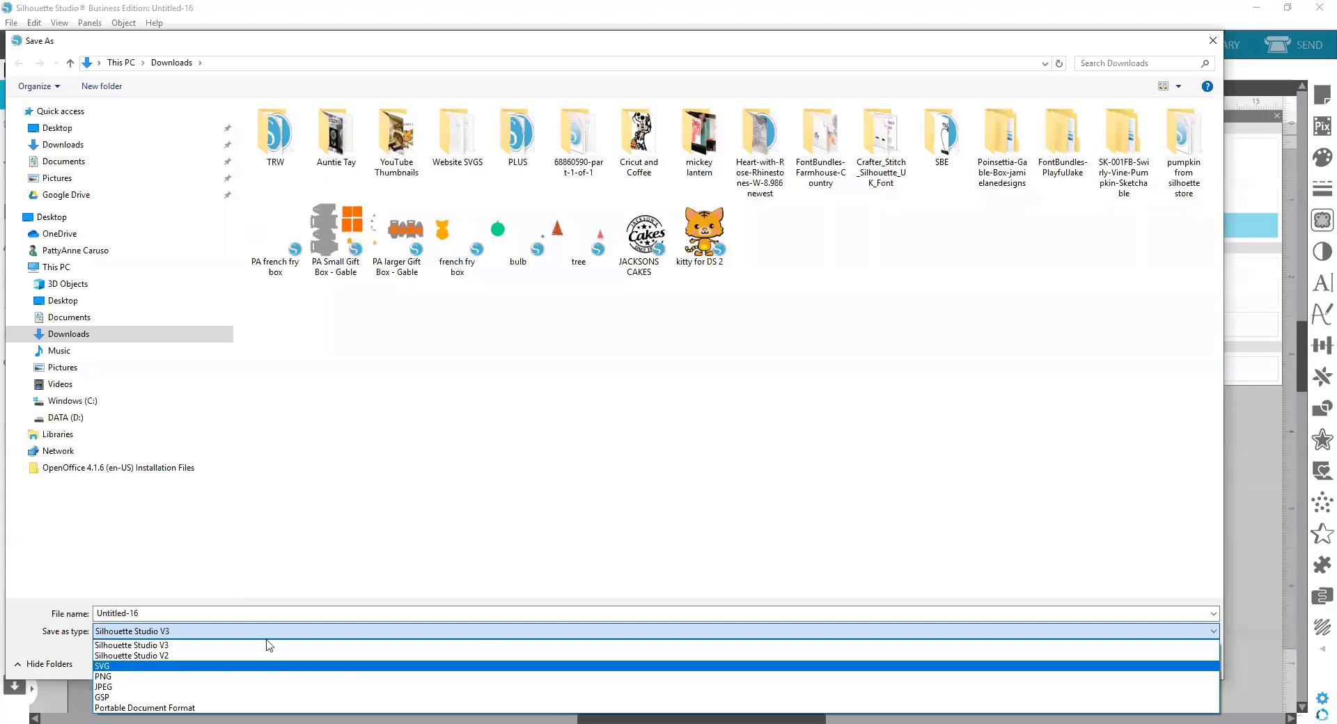
left_click(1213, 43)
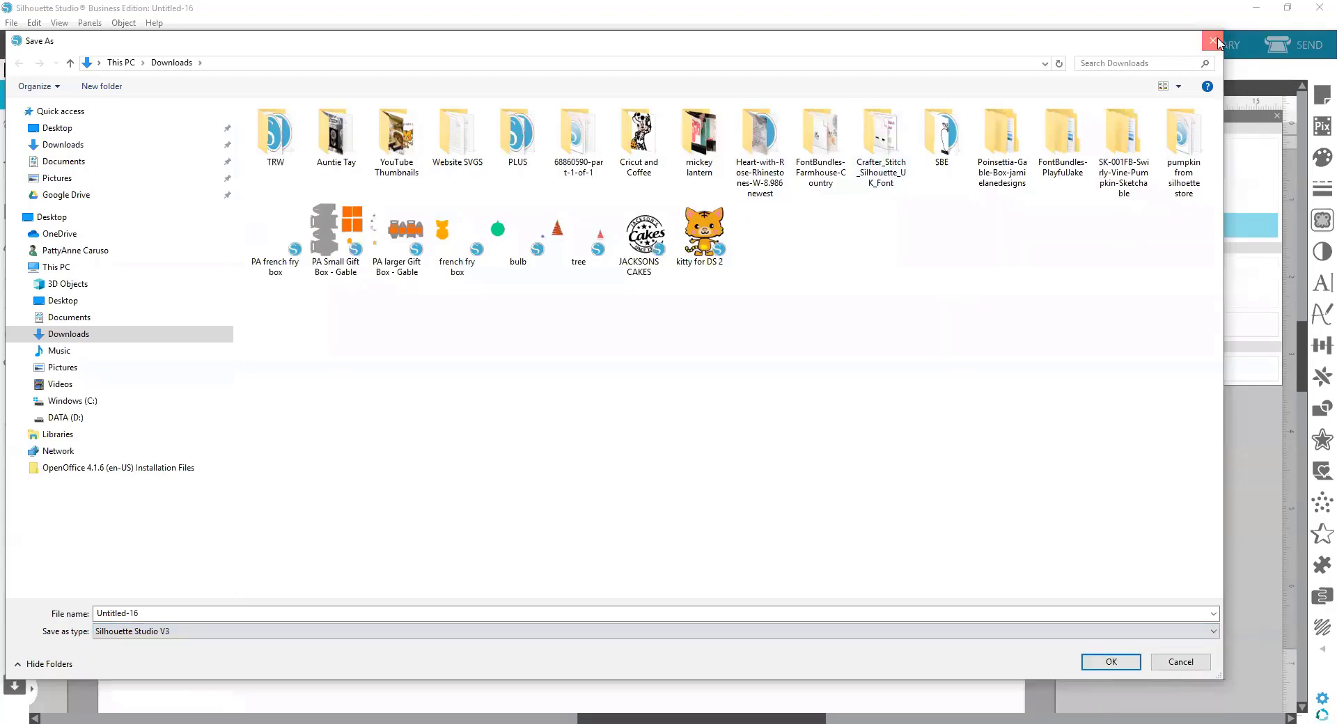
left_click(1214, 42)
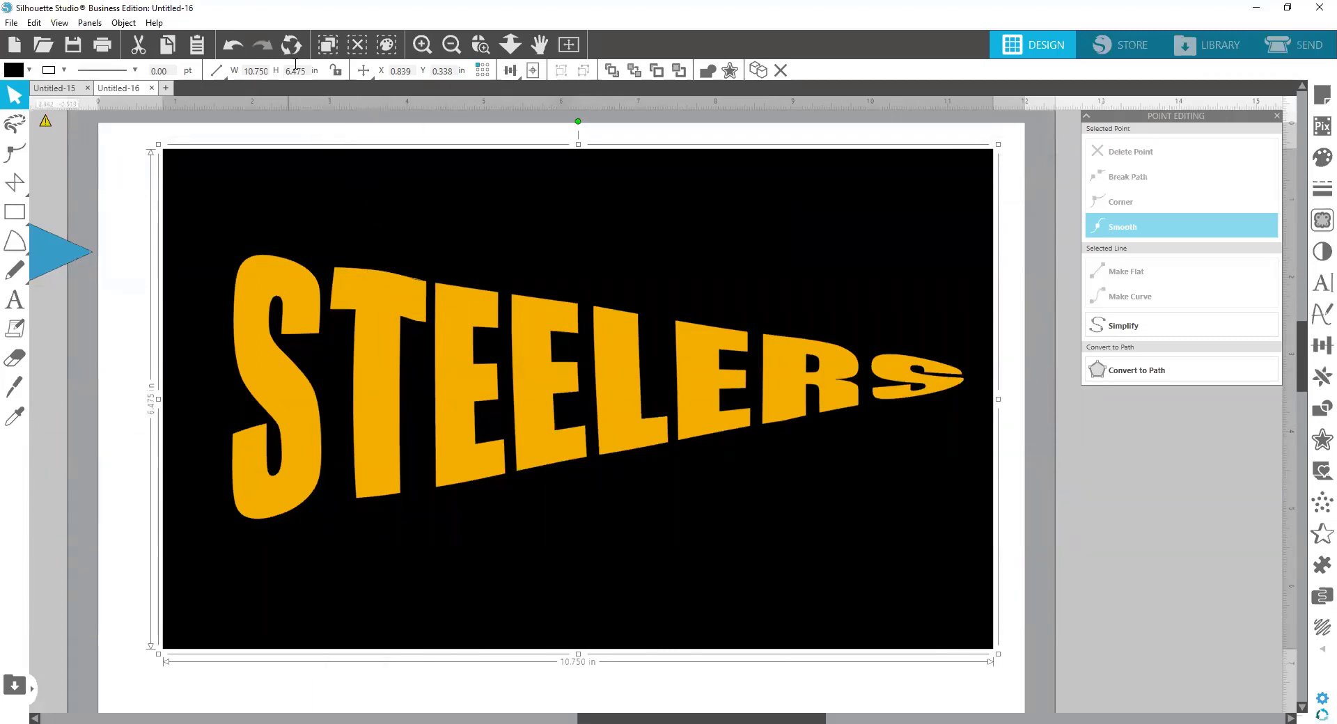
Move the dark gray triangle closer beneath the black rectangle, to about X 0.77, Y 7.19 in, and deselect it.
left_click(451, 45)
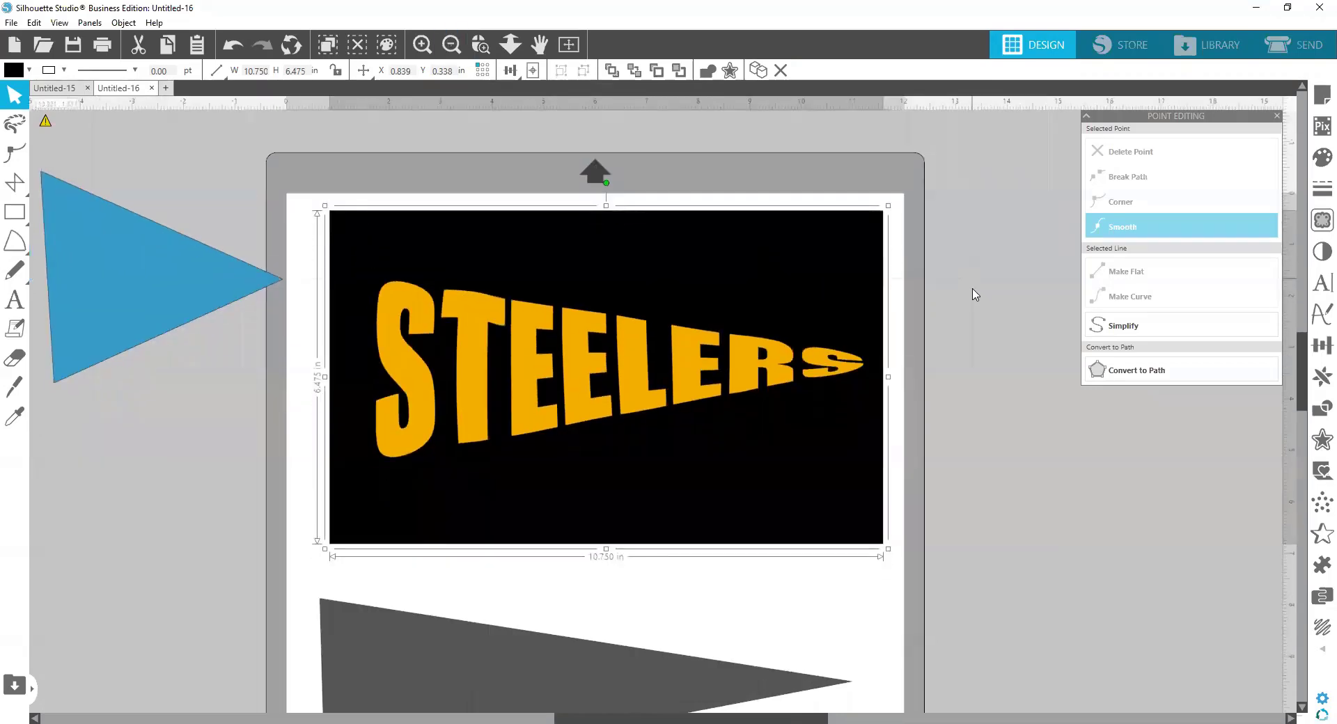
scroll(975, 294, "down", 3)
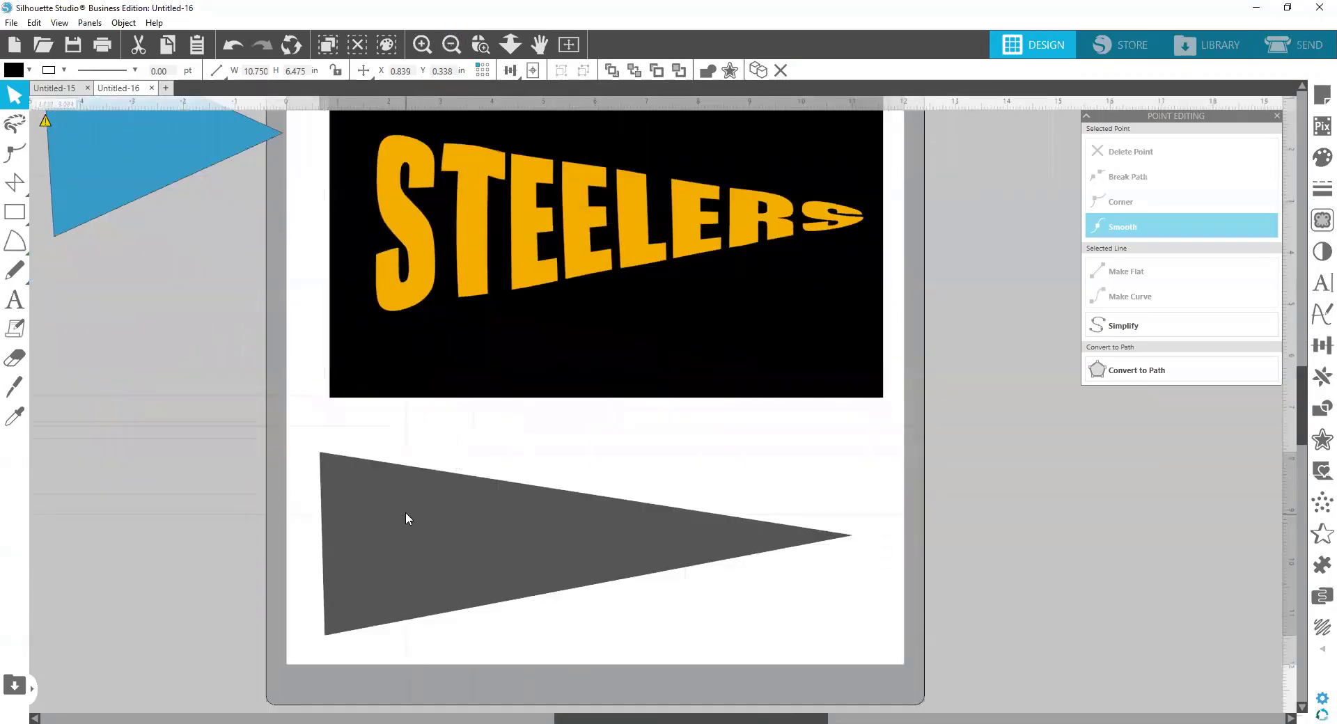
left_click_drag(406, 513, 413, 480)
key("Escape")
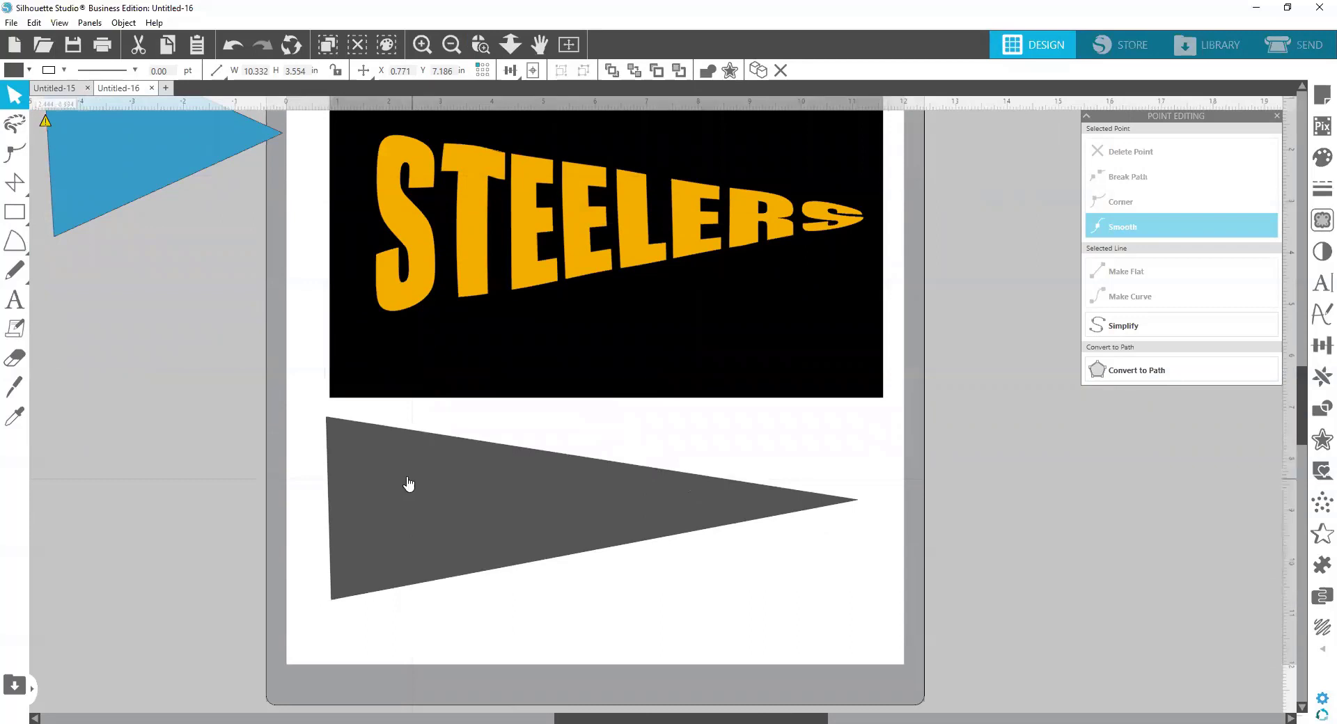
Draw a four-point polygon about 4.67 by 1.92 in beside the dark gray triangle and delete it.
mouse_move(18, 186)
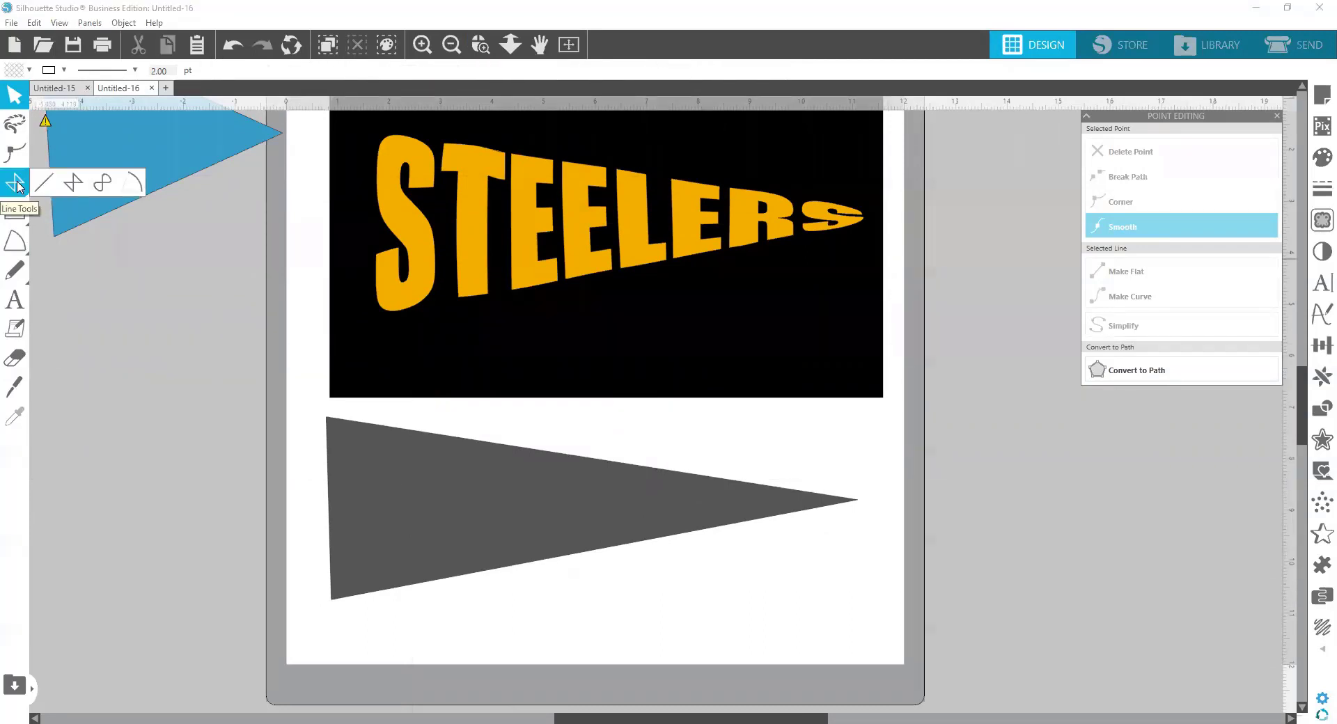
left_click(82, 184)
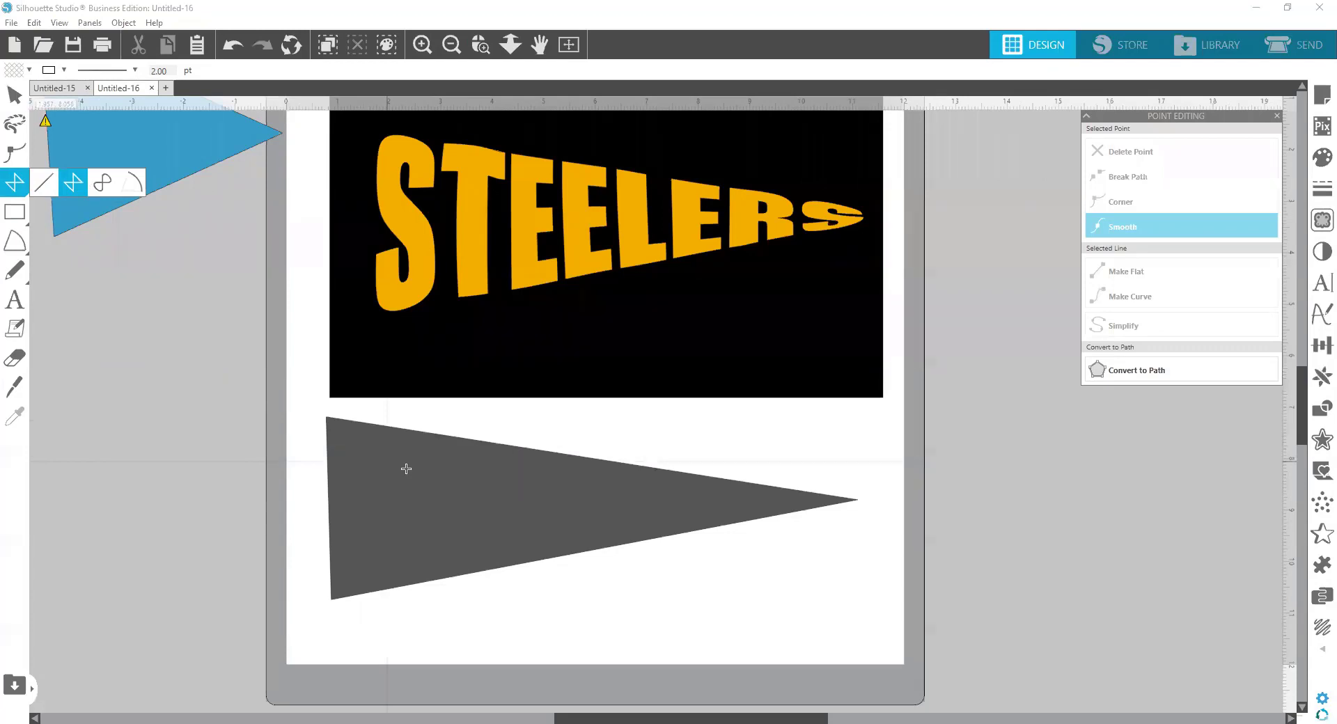
left_click(880, 448)
left_click(1121, 455)
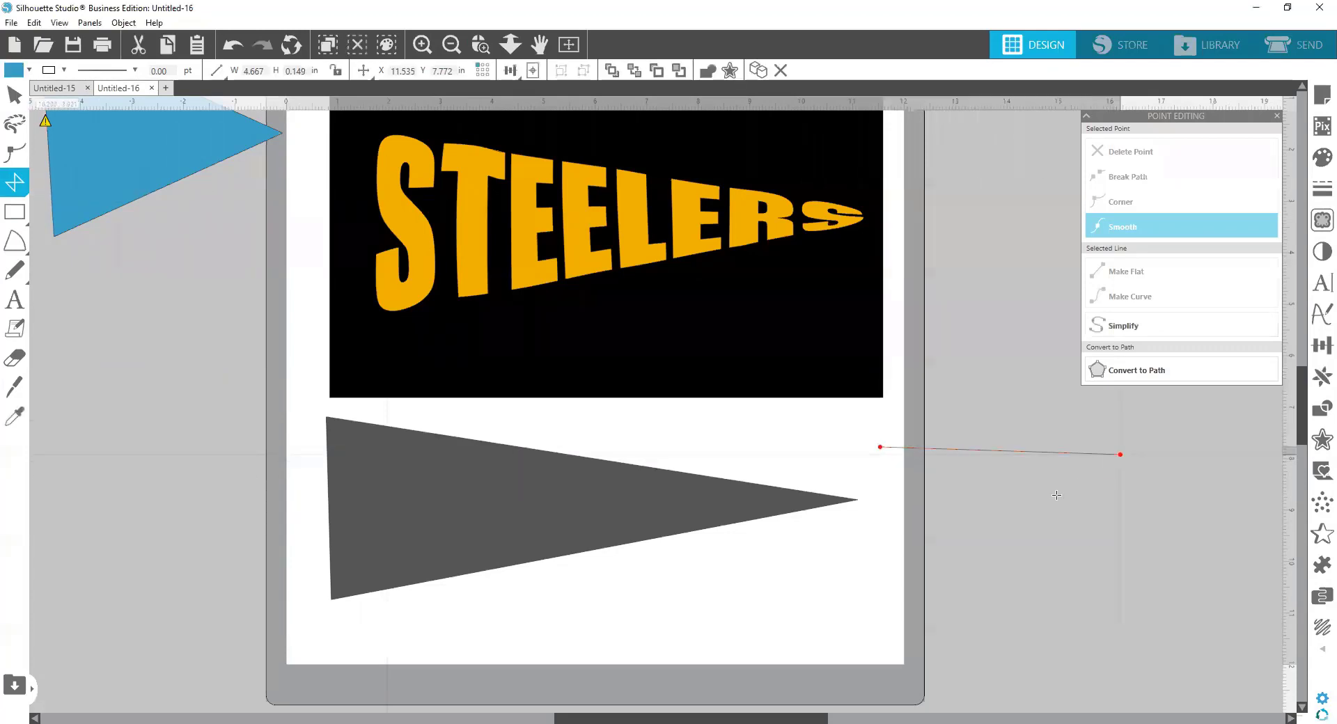
left_click(989, 546)
left_click(982, 510)
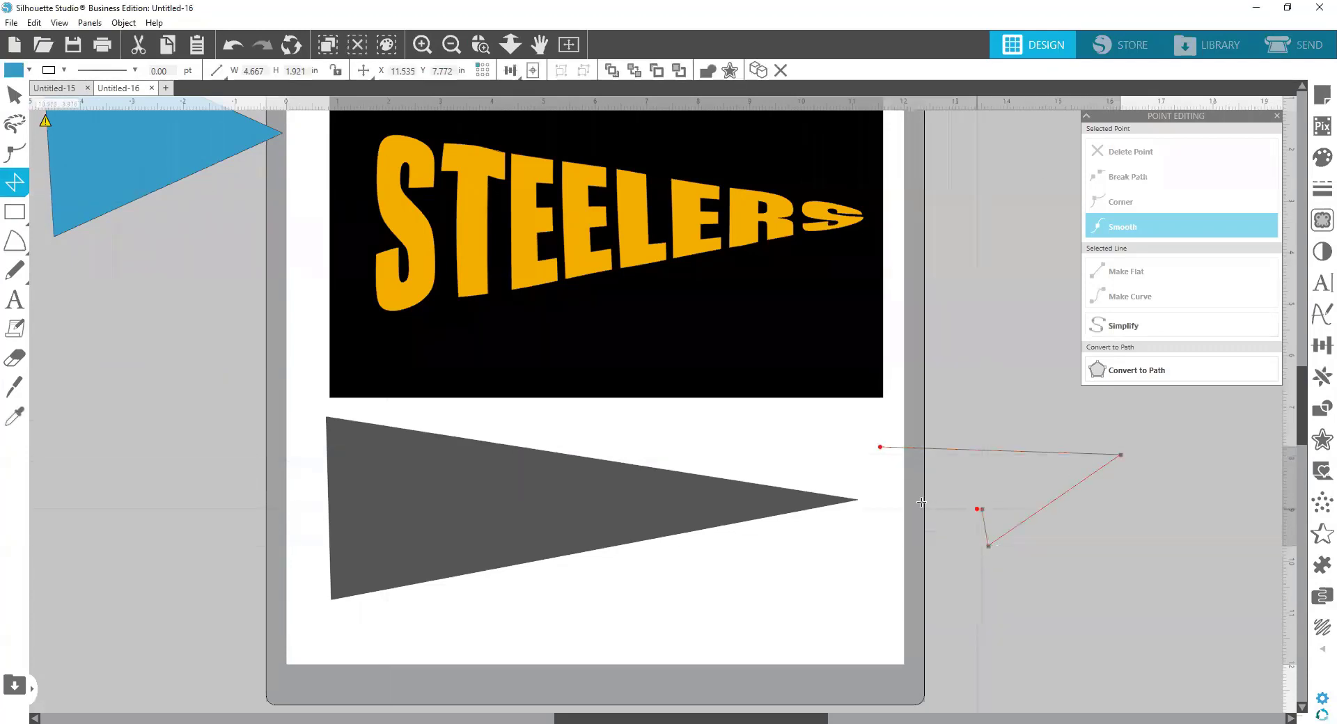
left_click(881, 448)
left_click(879, 452)
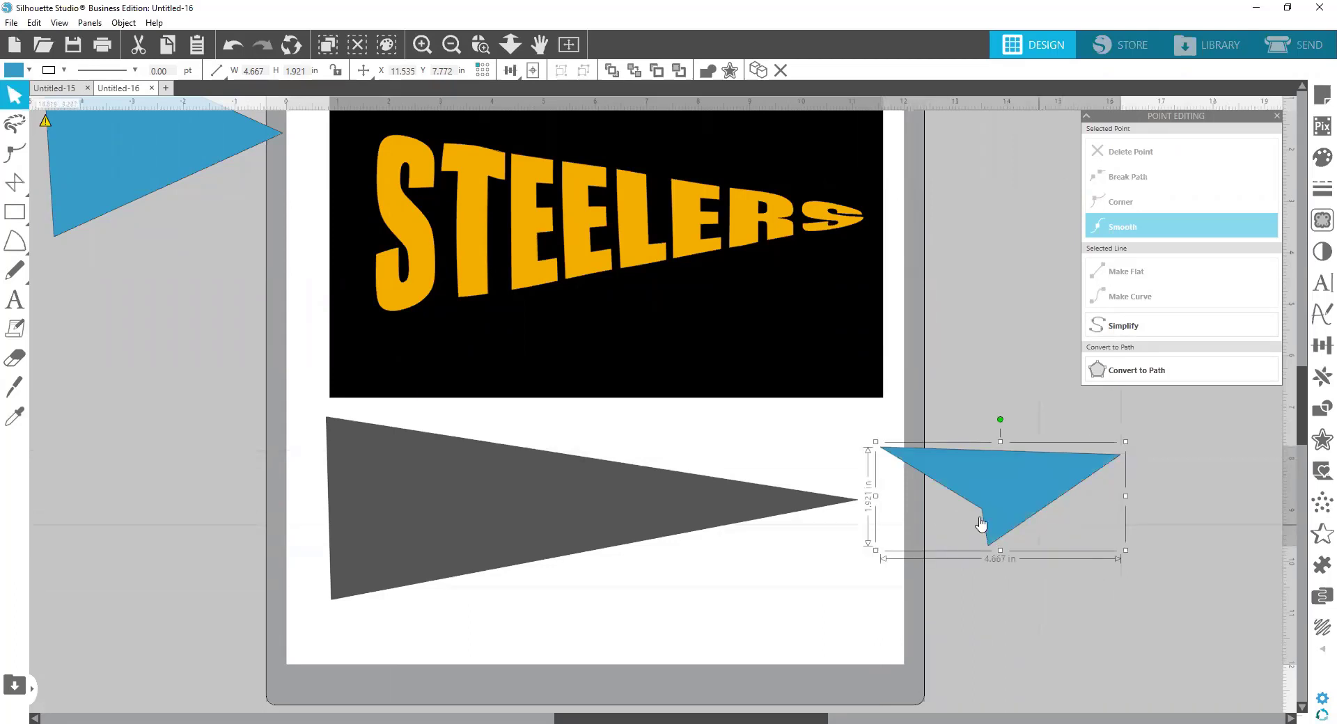
key("Delete")
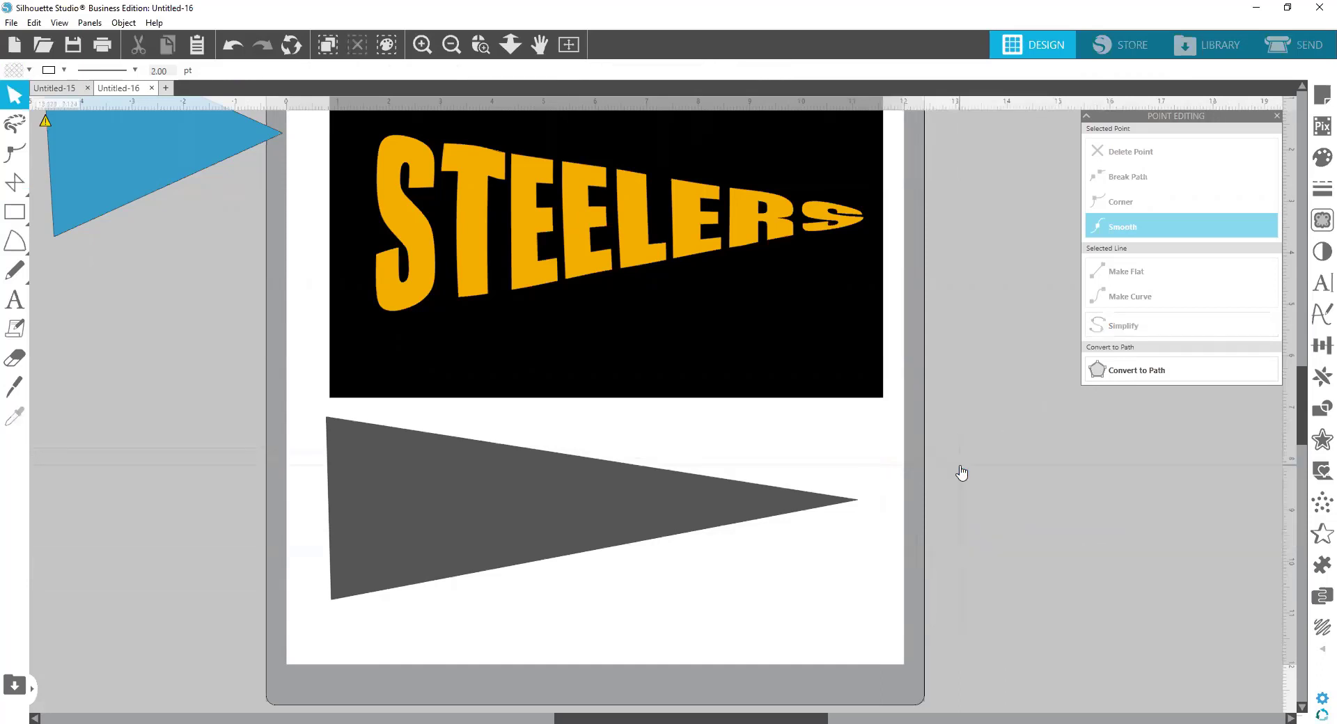
Delete the dark gray triangle, the black rectangle with the STEELERS lettering, and the blue triangle beside the page.
left_click(689, 535)
key("Delete")
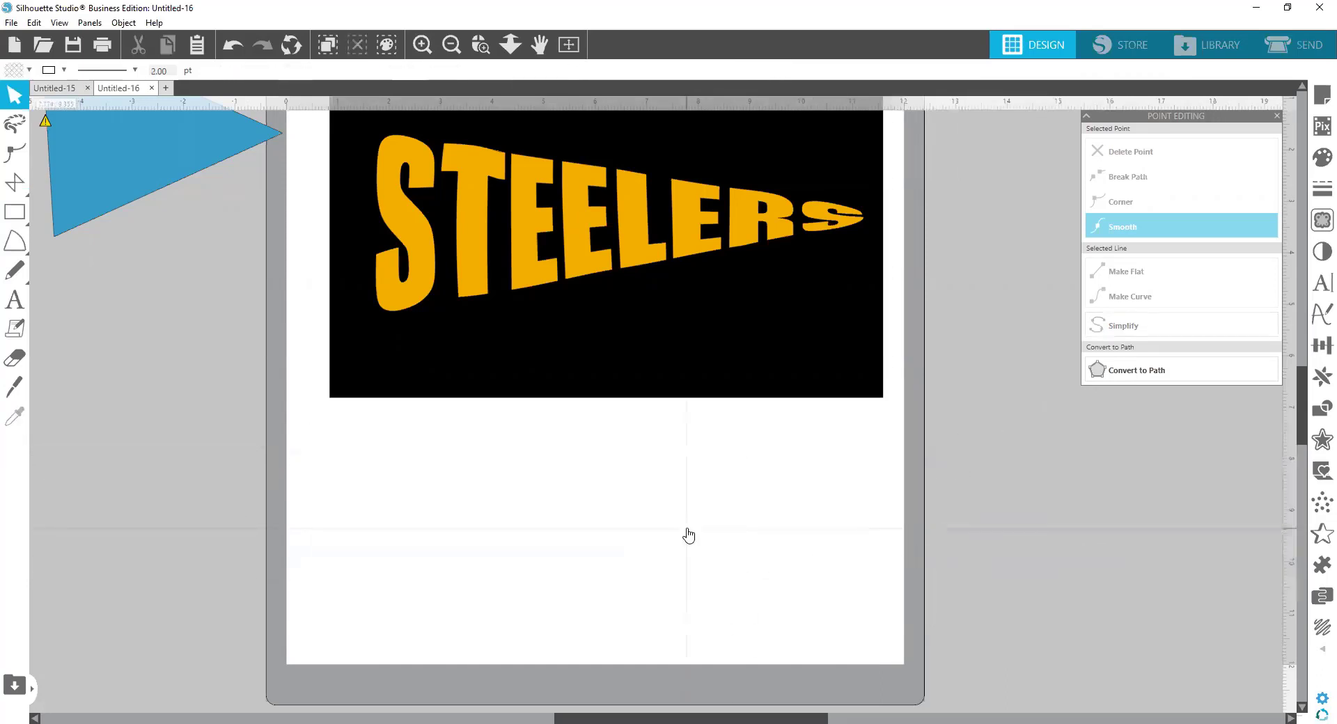
scroll(772, 522, "up", 1)
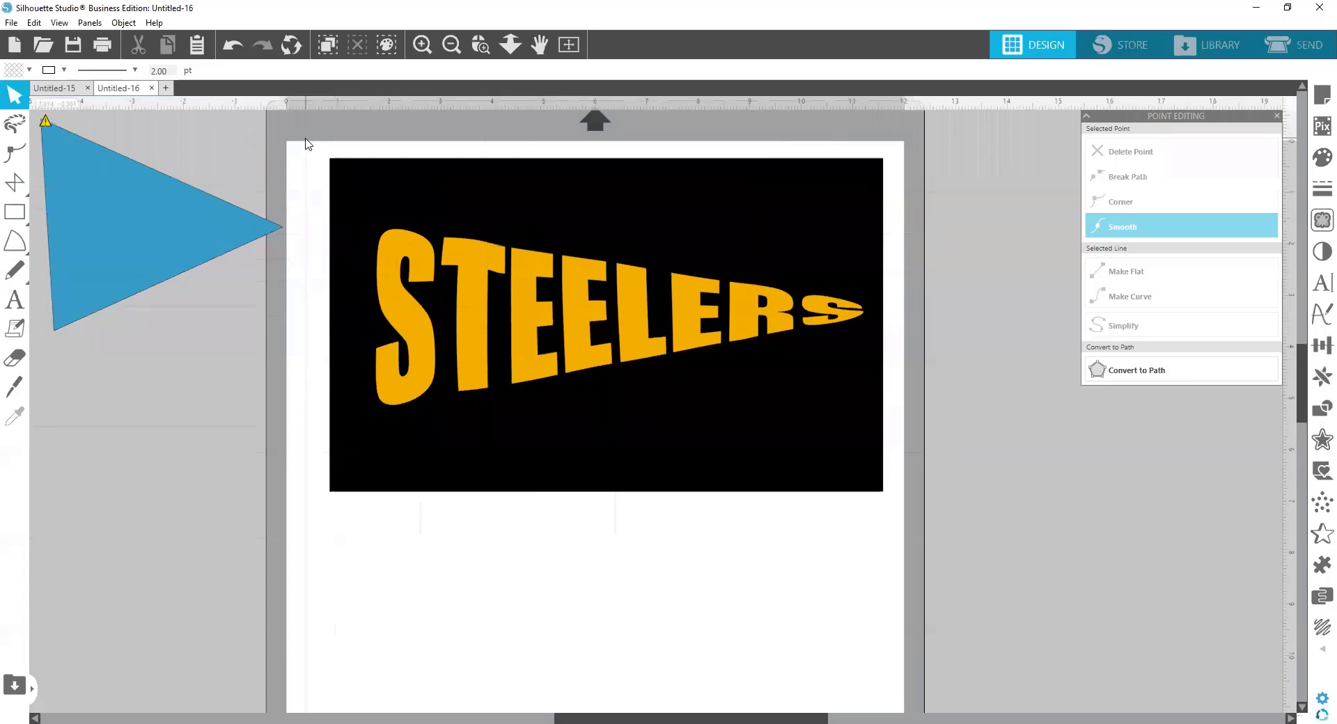
left_click_drag(308, 143, 916, 507)
key("Delete")
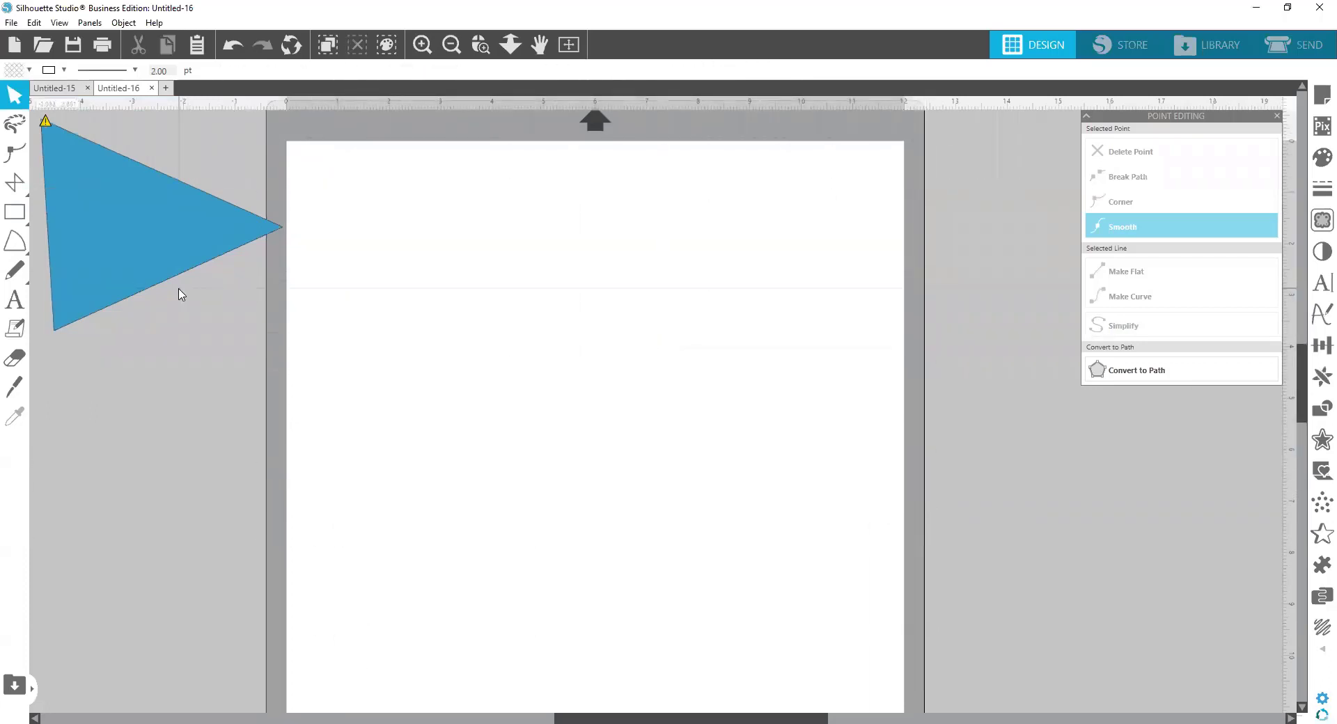
left_click(198, 257)
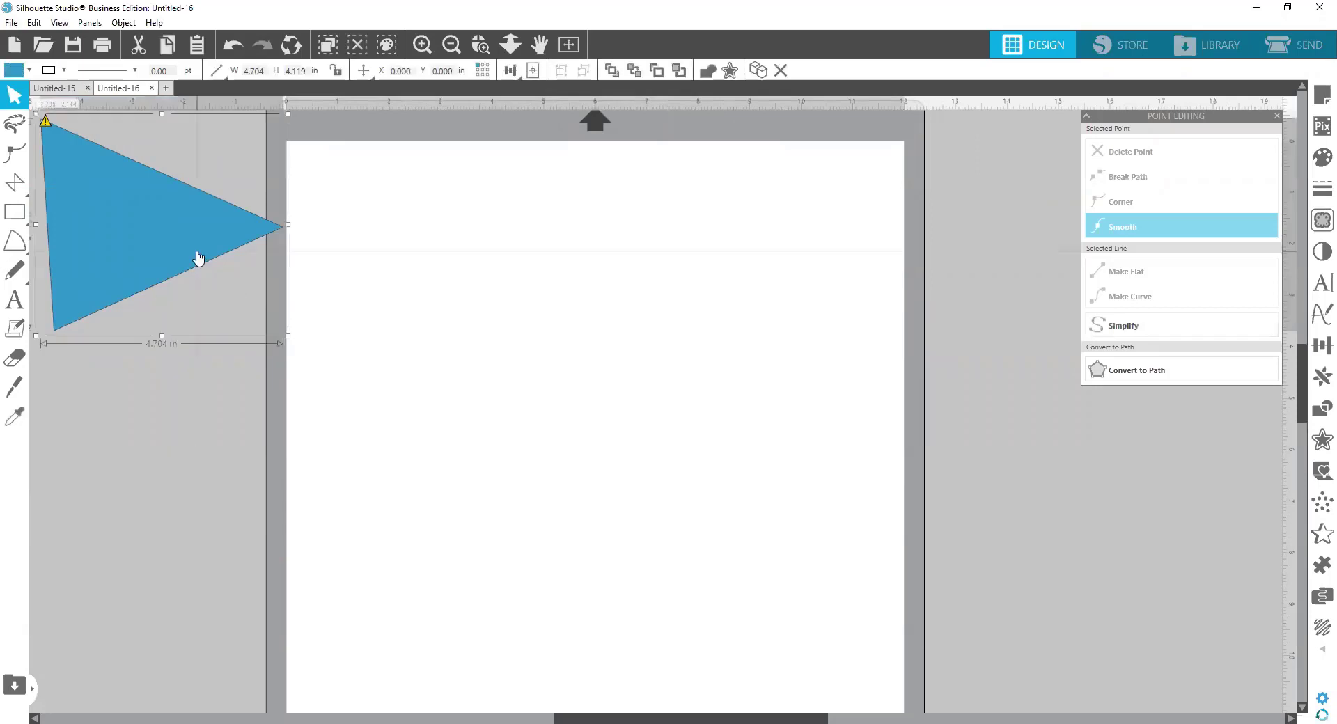
key("Delete")
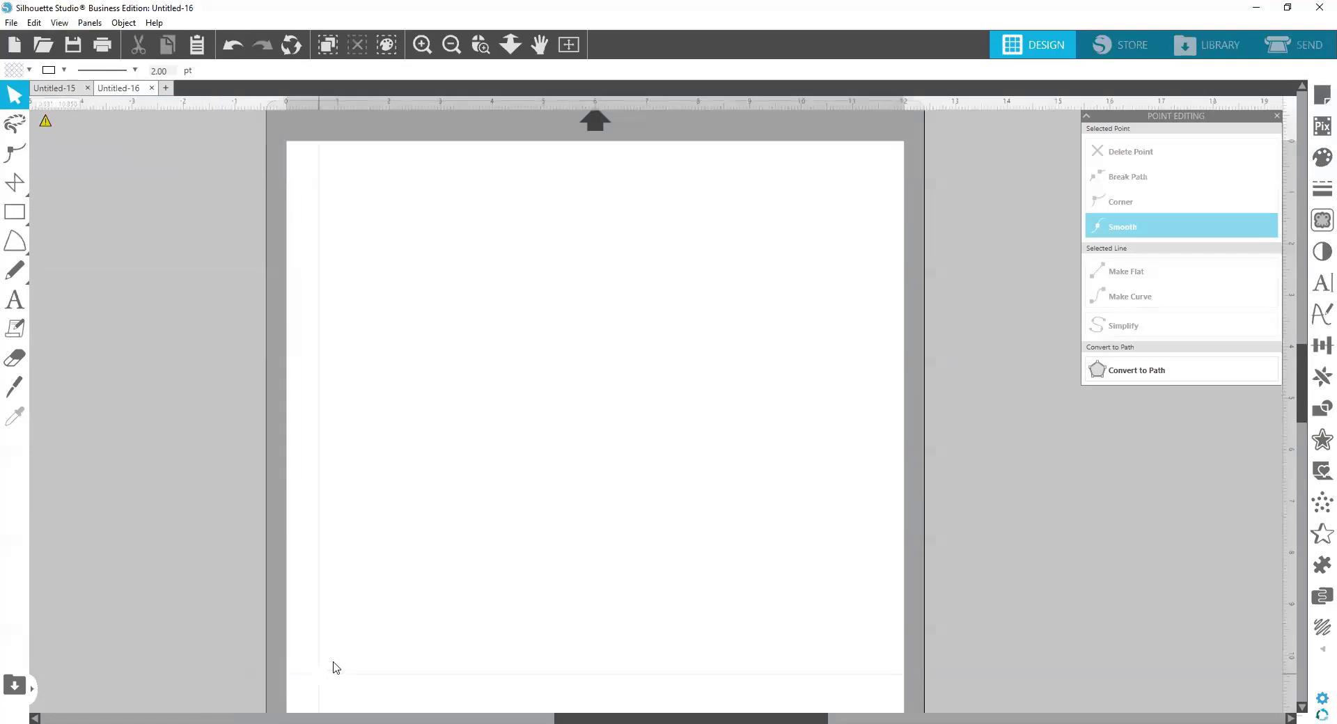
Move the ribbon banner image up off the INDIANS football picture, and shift that picture slightly upward.
left_click_drag(578, 718, 259, 718)
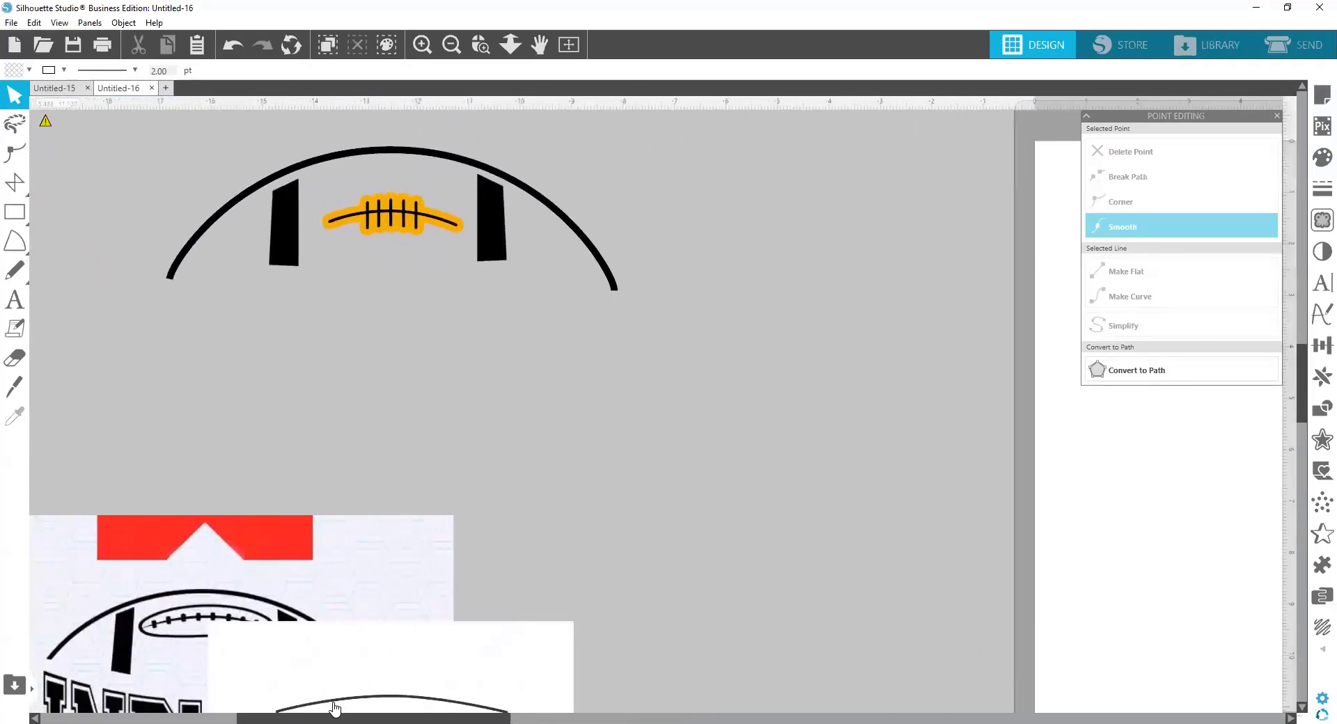
left_click_drag(376, 635, 560, 417)
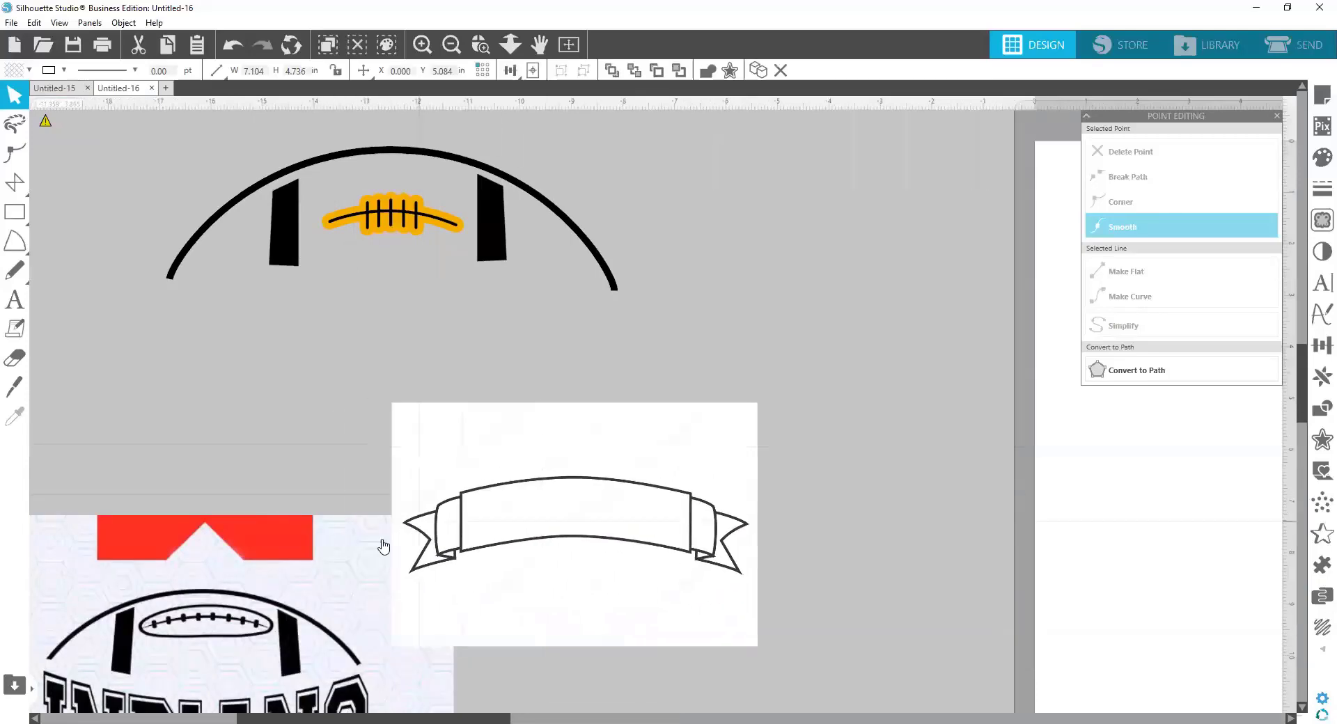
left_click(467, 705)
scroll(471, 649, "down", 1)
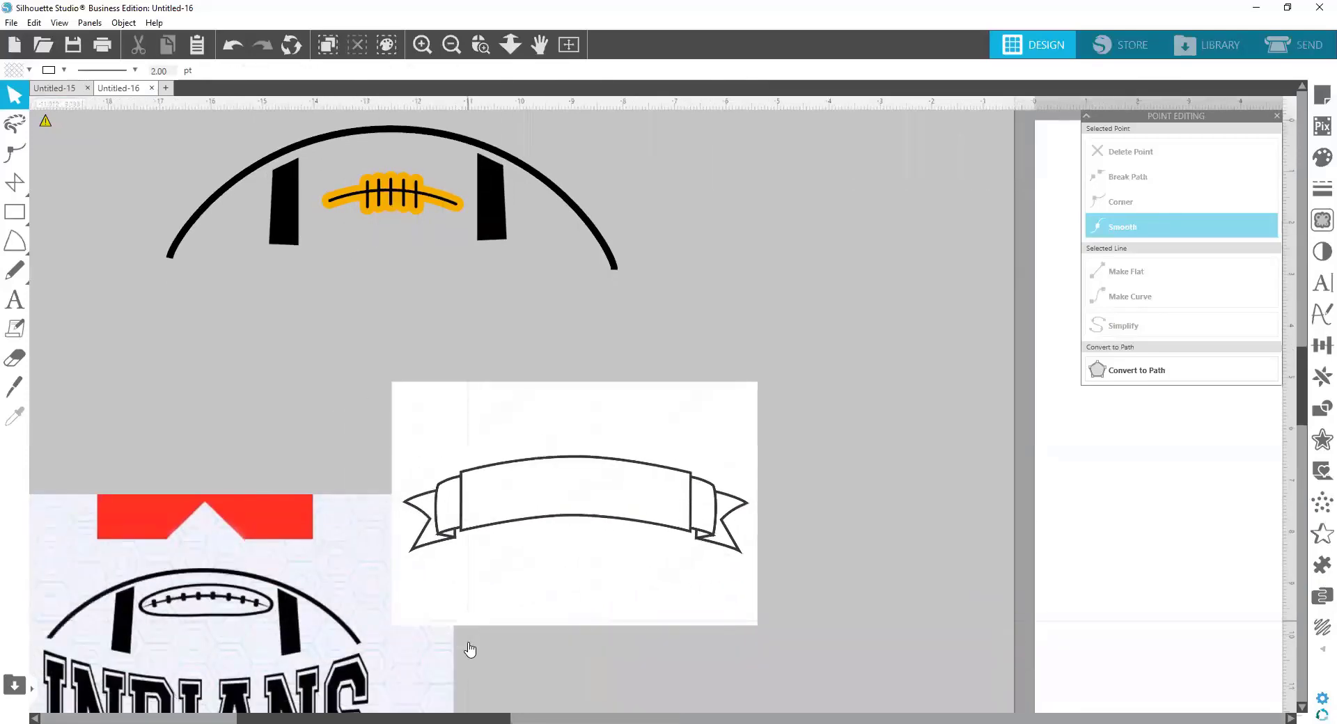
scroll(470, 650, "down", 8)
mouse_move(234, 547)
left_mouse_down()
mouse_move(410, 527)
mouse_move(281, 475)
mouse_move(237, 322)
mouse_move(251, 348)
mouse_move(240, 327)
mouse_move(249, 455)
left_mouse_up()
left_click(735, 468)
scroll(735, 468, "up", 8)
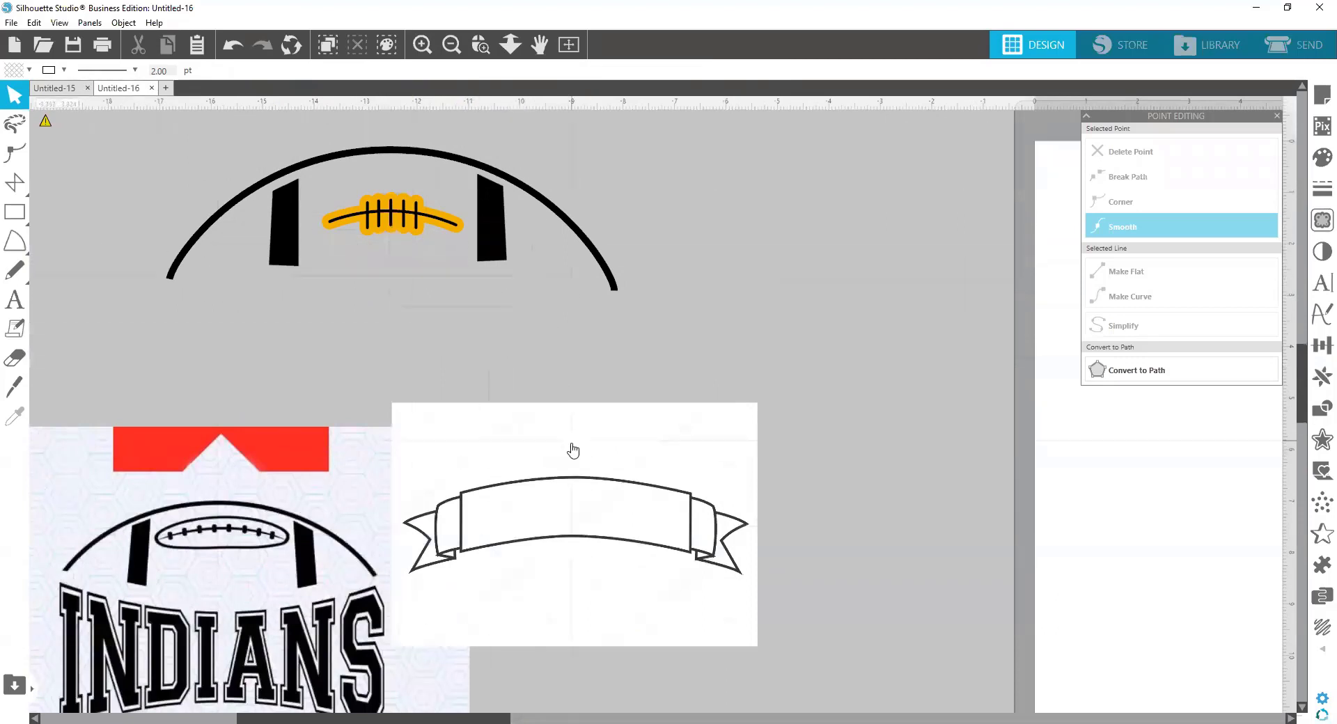
Bring the ribbon banner image onto the upper part of the empty page and deselect it.
left_click_drag(574, 451, 751, 402)
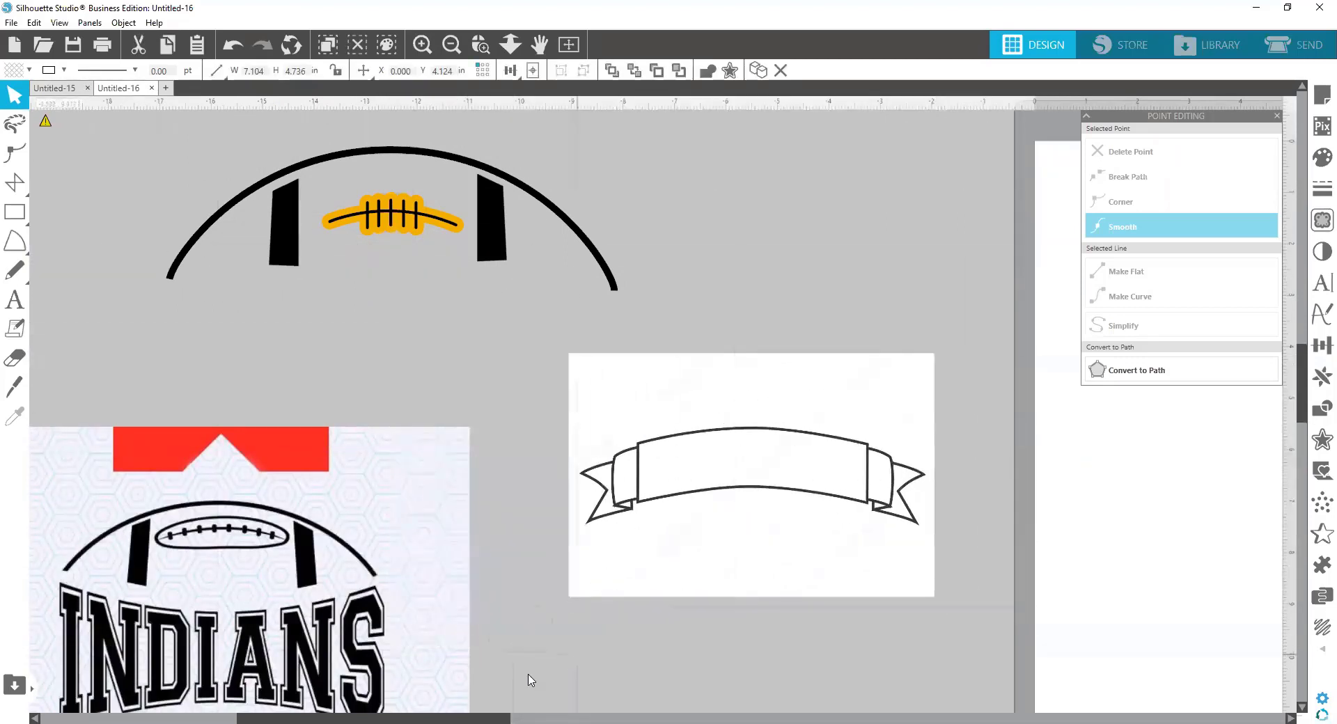
left_click(532, 680)
left_click_drag(484, 718, 738, 681)
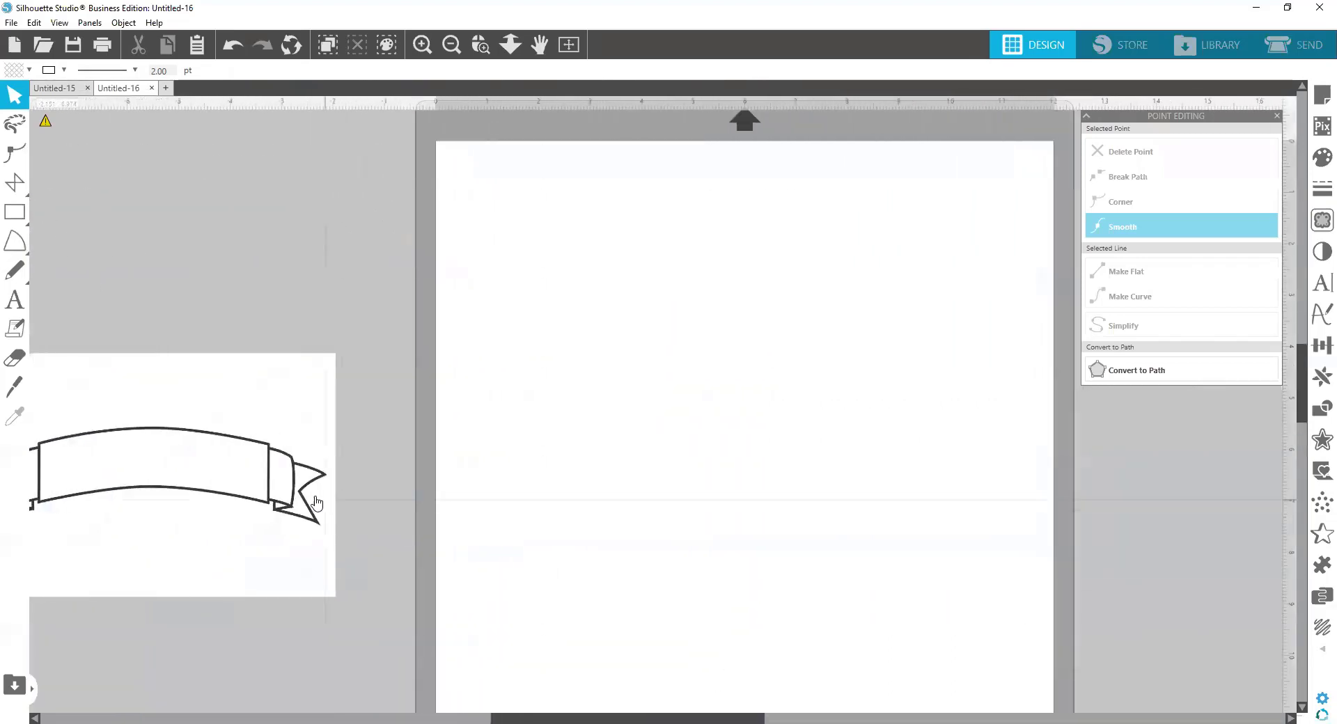
left_click_drag(235, 489, 829, 341)
left_click(569, 691)
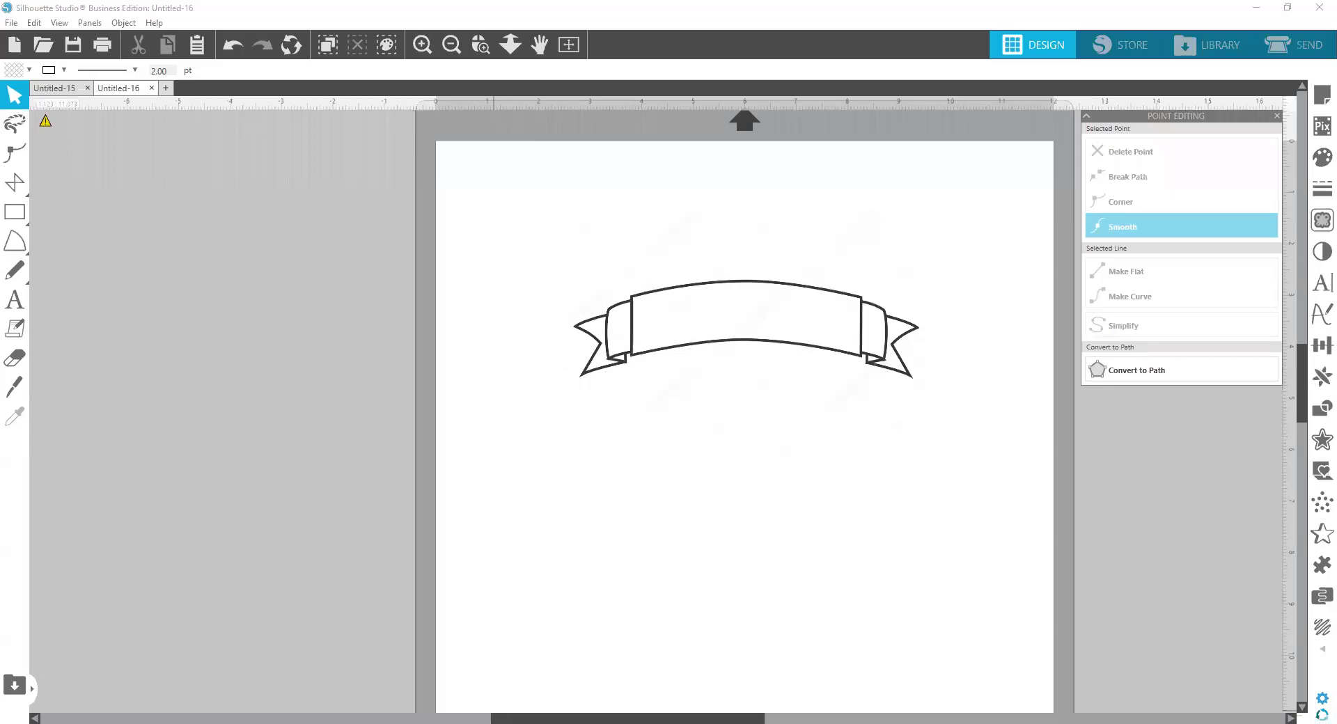
Switch to Chrome and narrow the Google Images results for "banner" to blank banners.
key("alt+Tab")
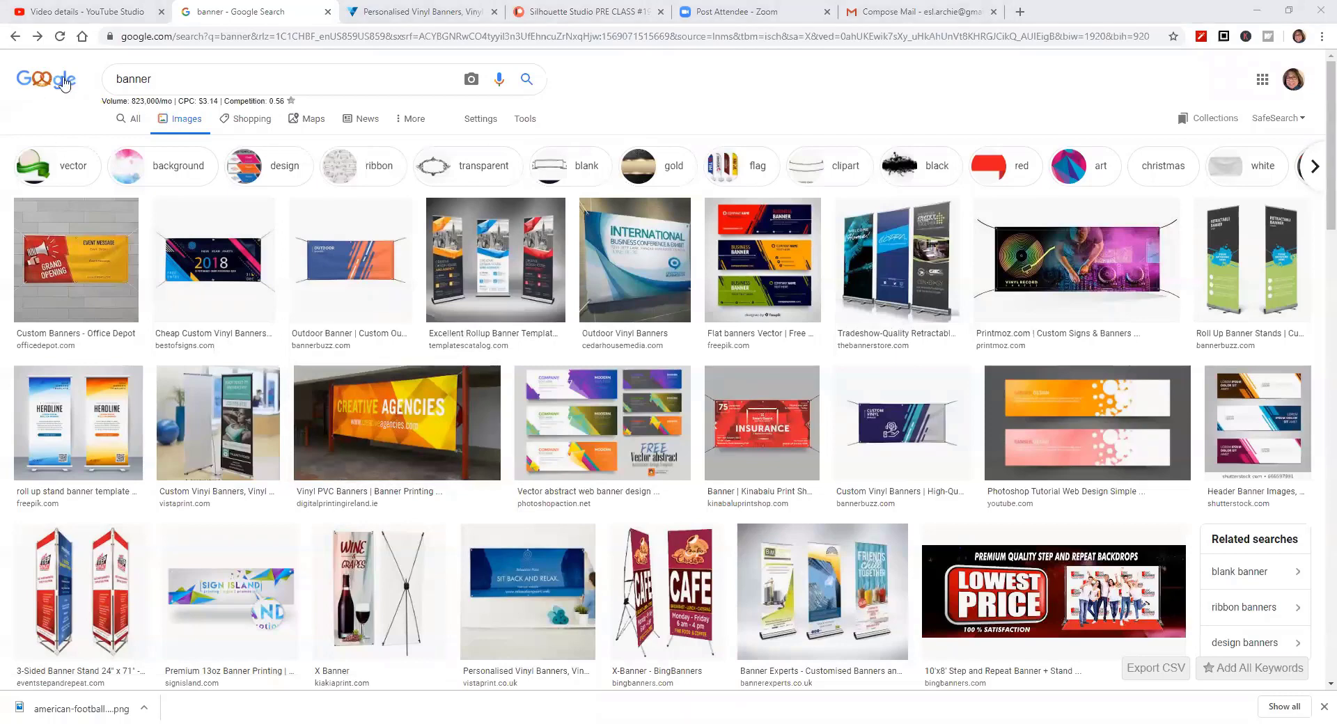
left_click_drag(158, 80, 101, 85)
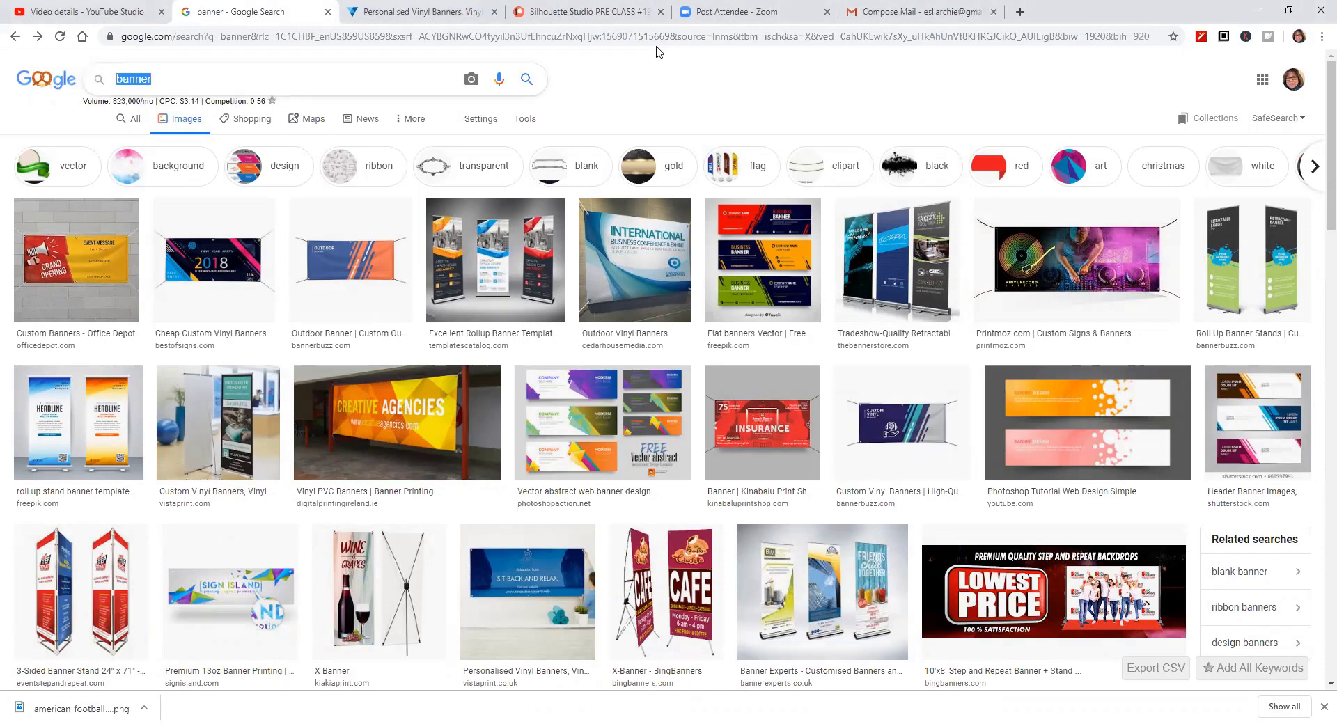
left_click(179, 123)
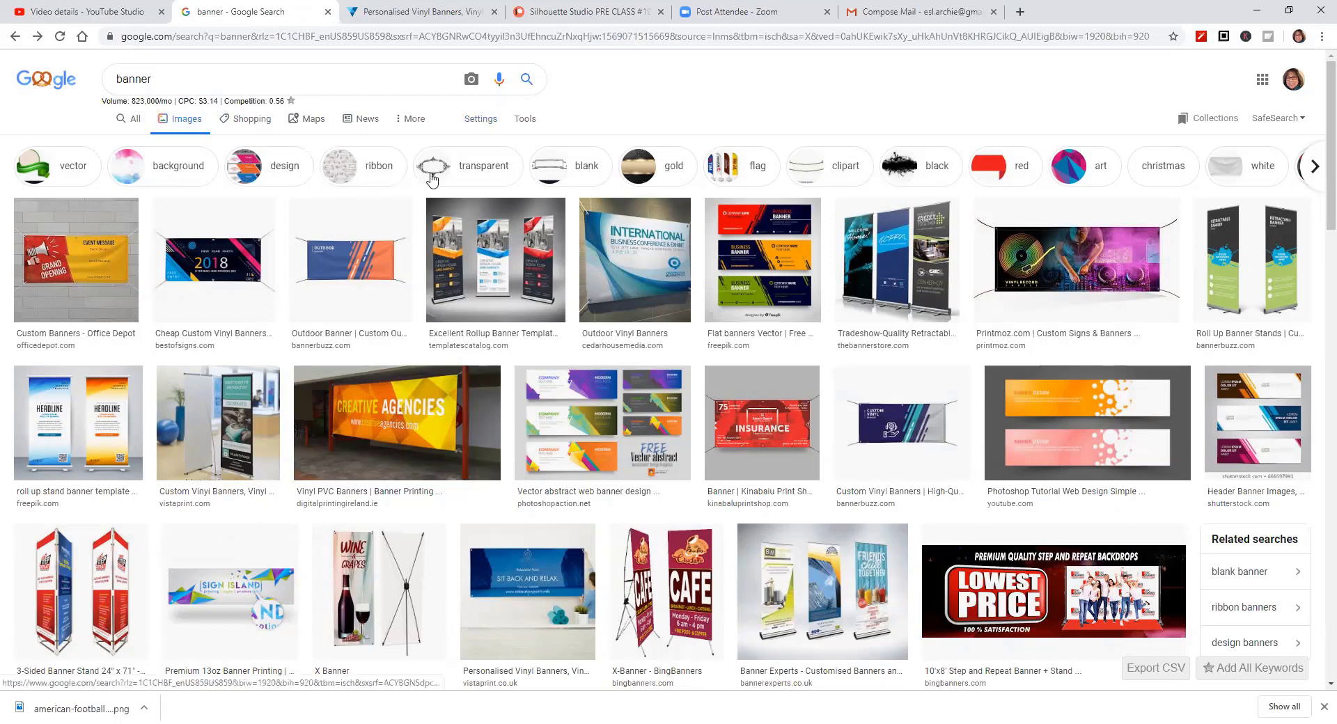
left_click(575, 171)
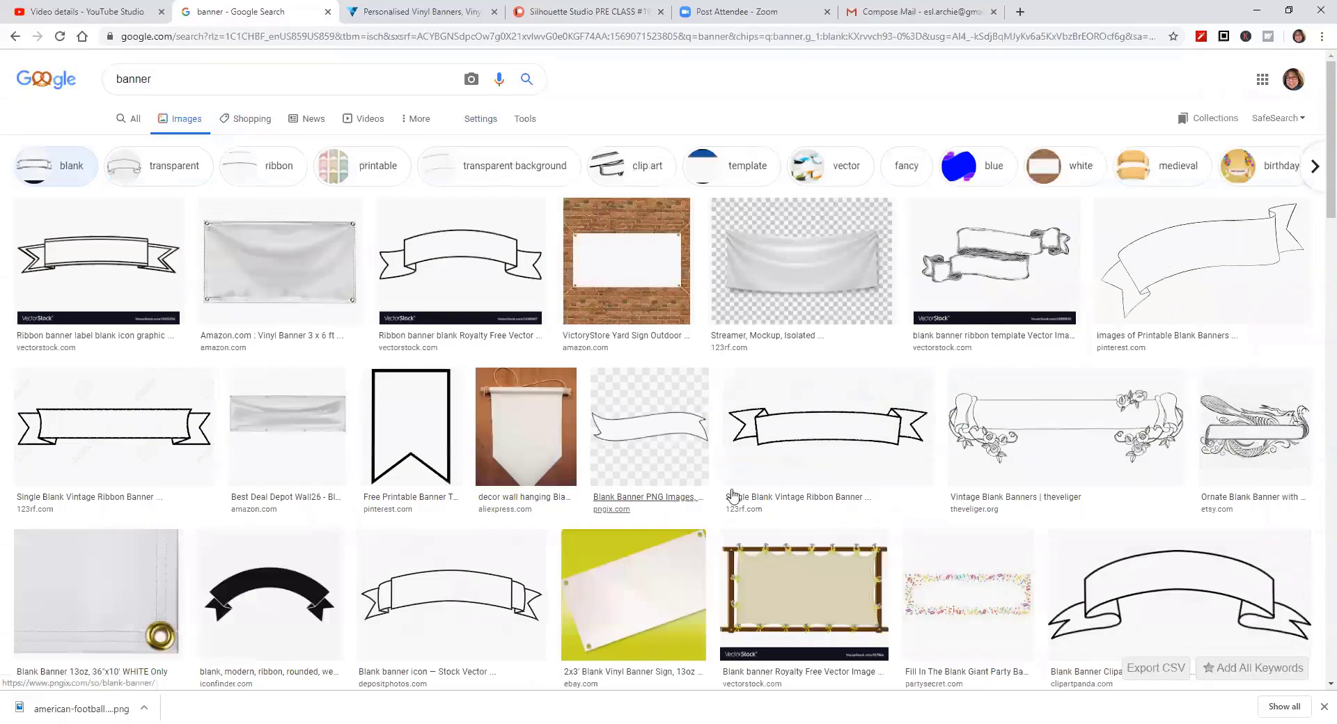
Look through the blank banner results for outline designs, previewing the 123rf vintage ribbon banner and the clipartmag scroll banner.
scroll(930, 410, "down", 5)
scroll(930, 409, "down", 11)
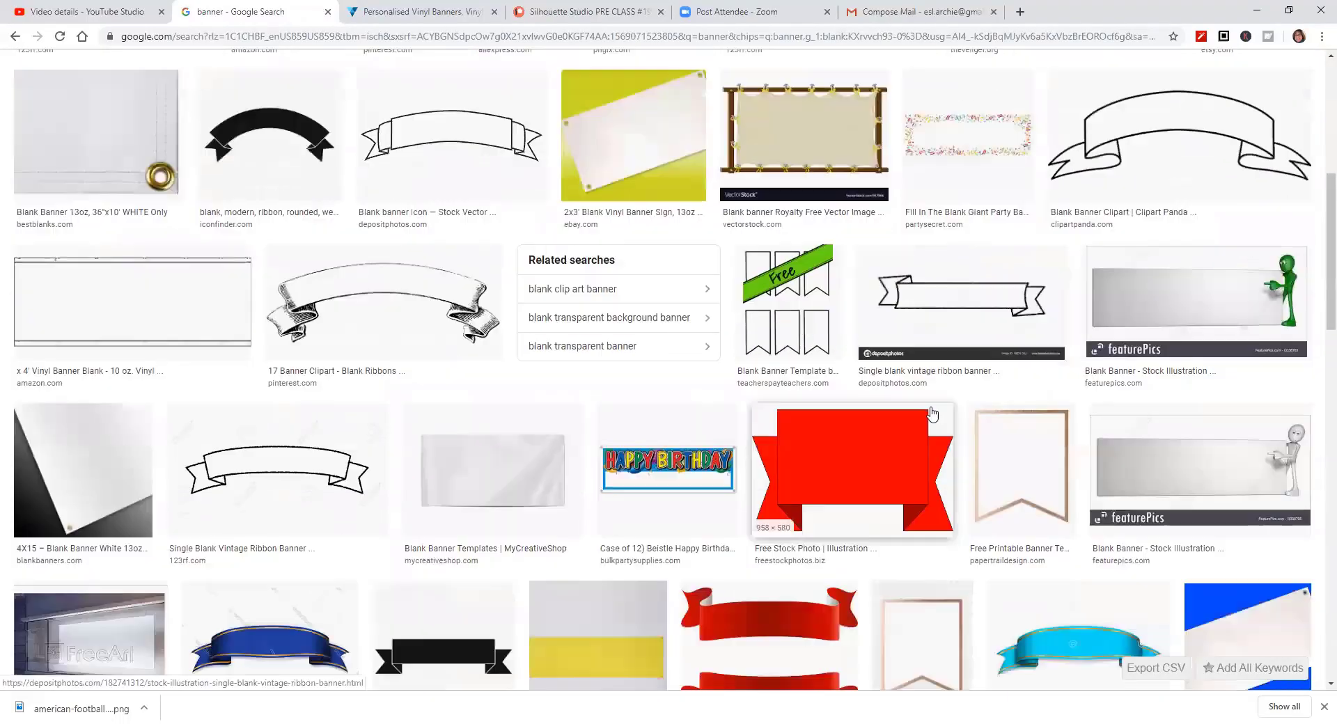
scroll(937, 415, "down", 2)
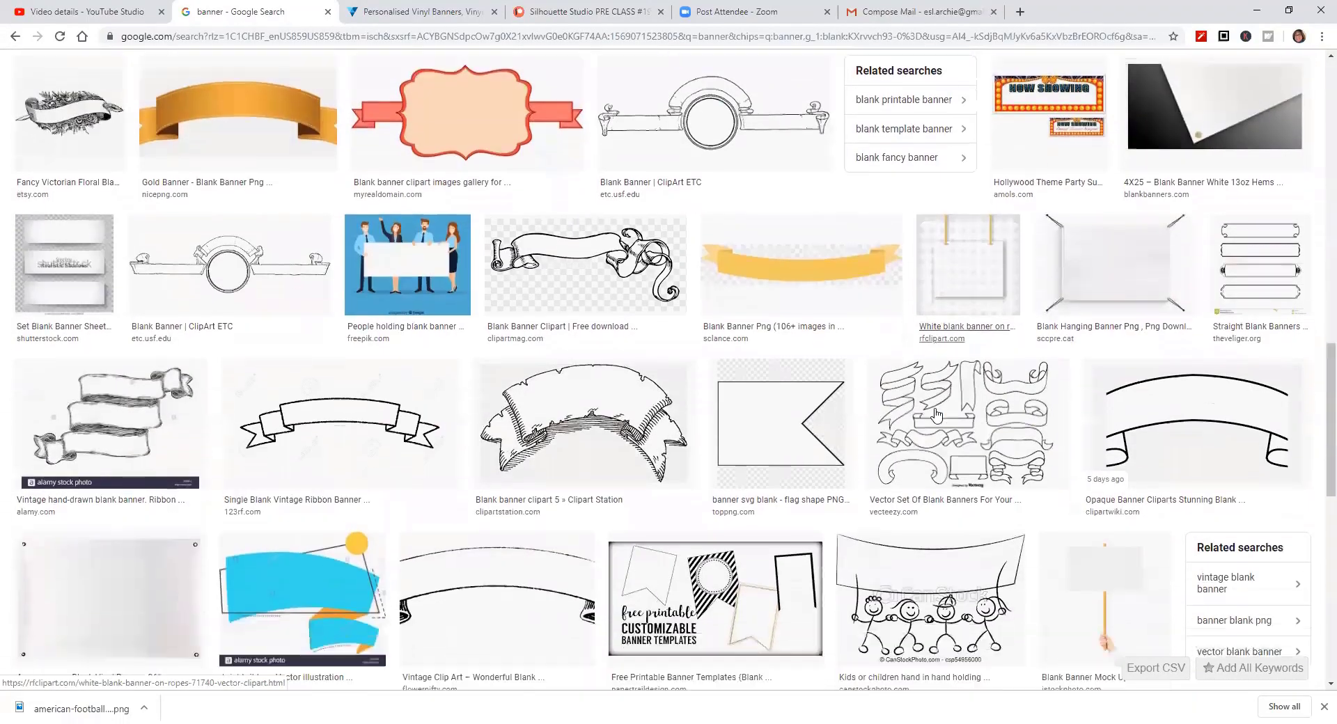
scroll(937, 415, "down", 8)
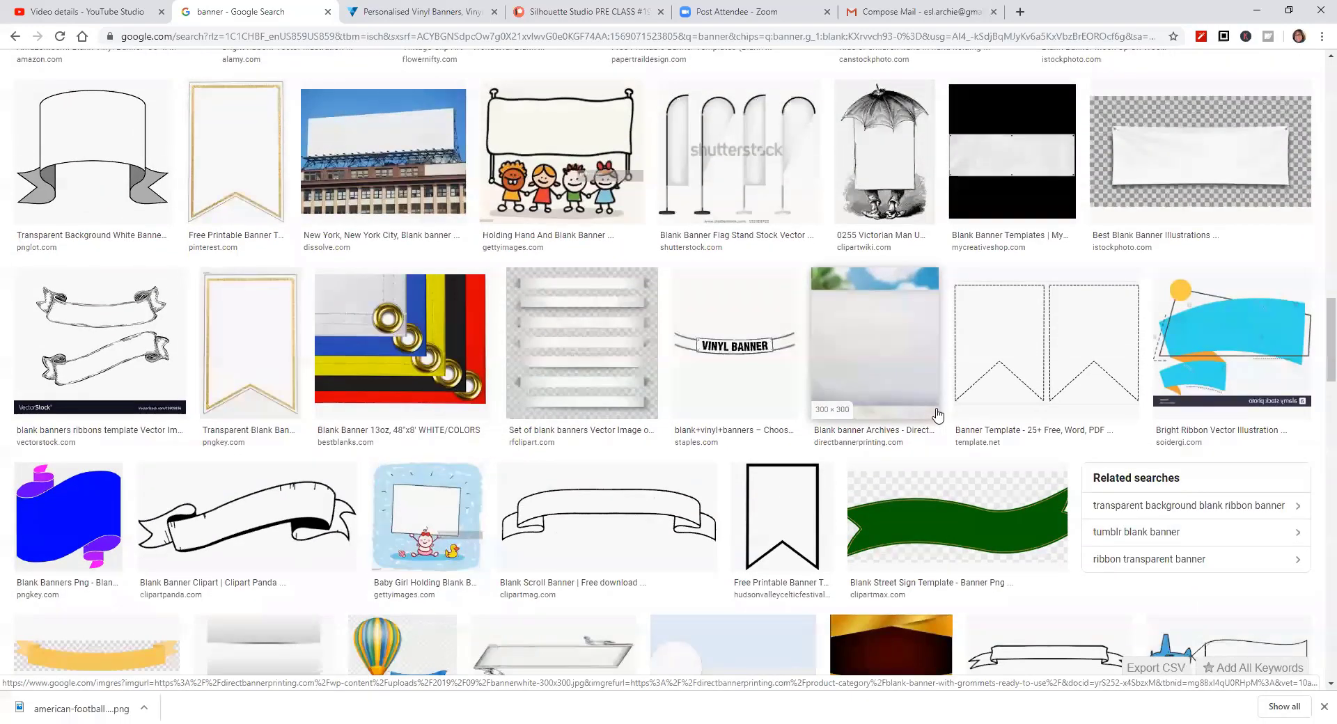
scroll(937, 415, "down", 3)
scroll(938, 416, "down", 3)
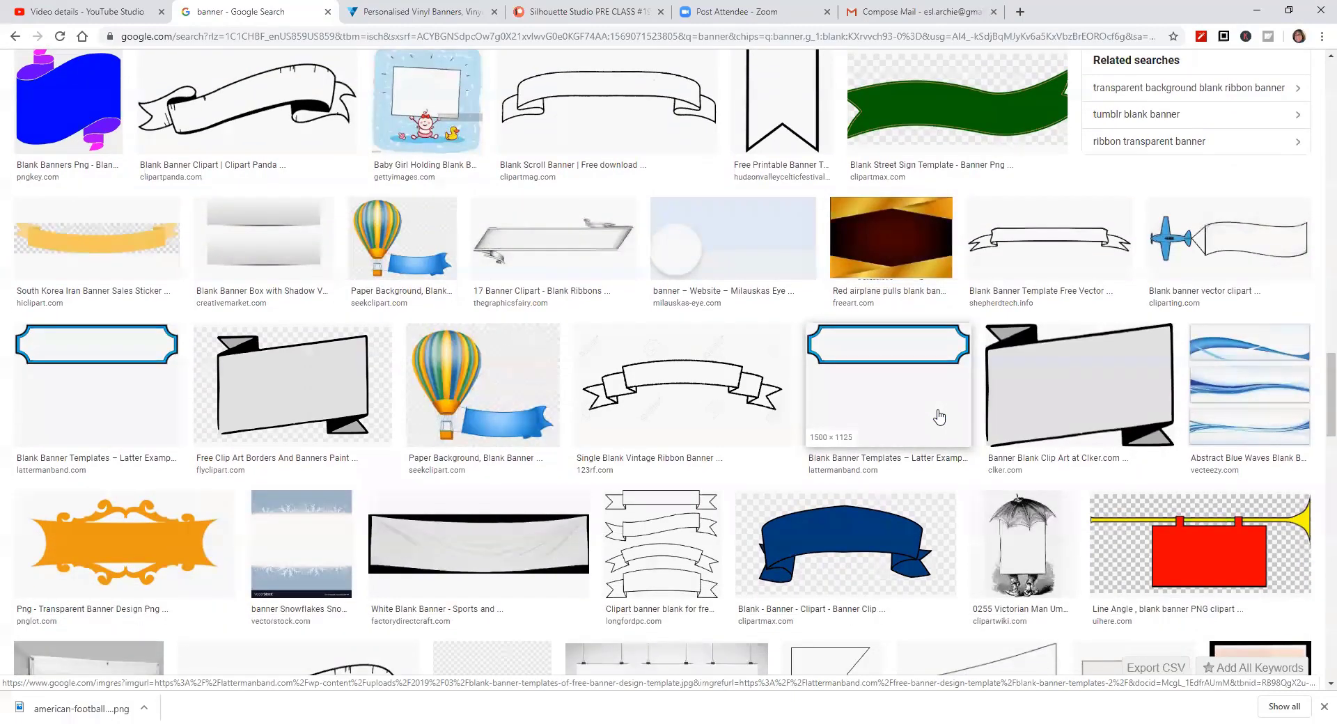
scroll(939, 417, "down", 3)
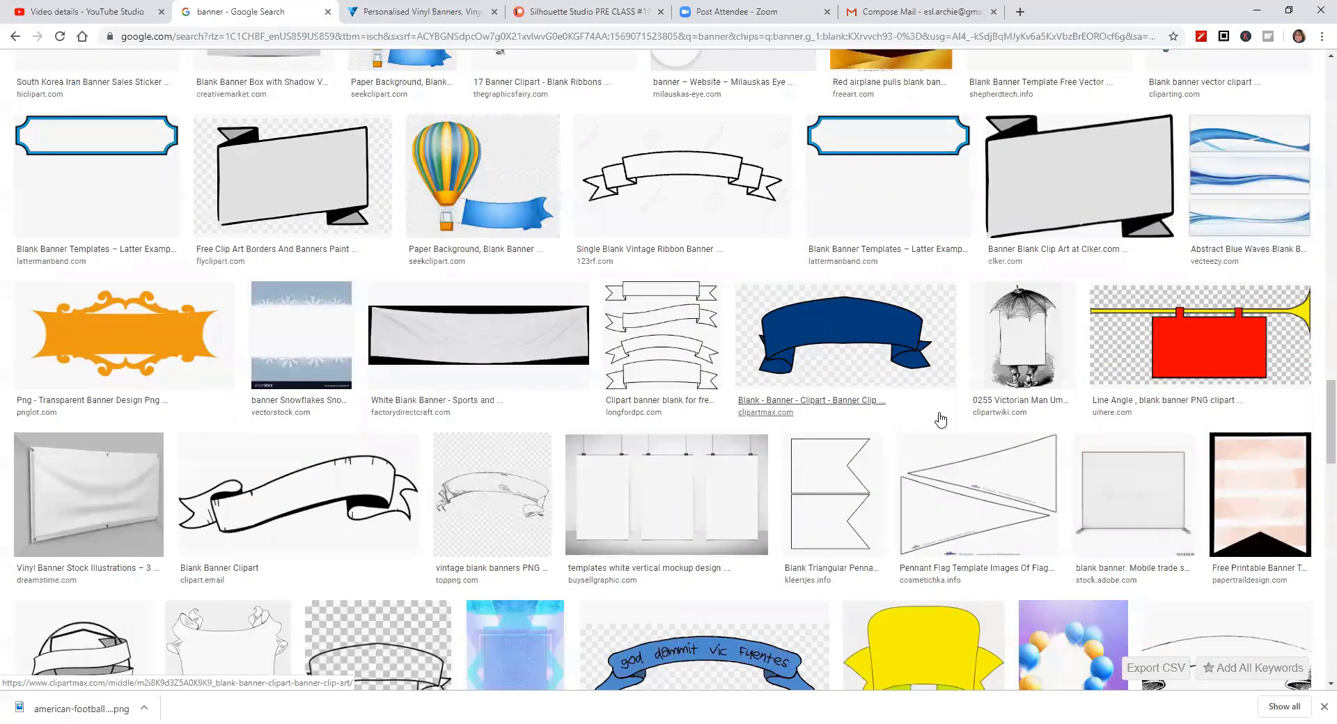
scroll(941, 419, "down", 4)
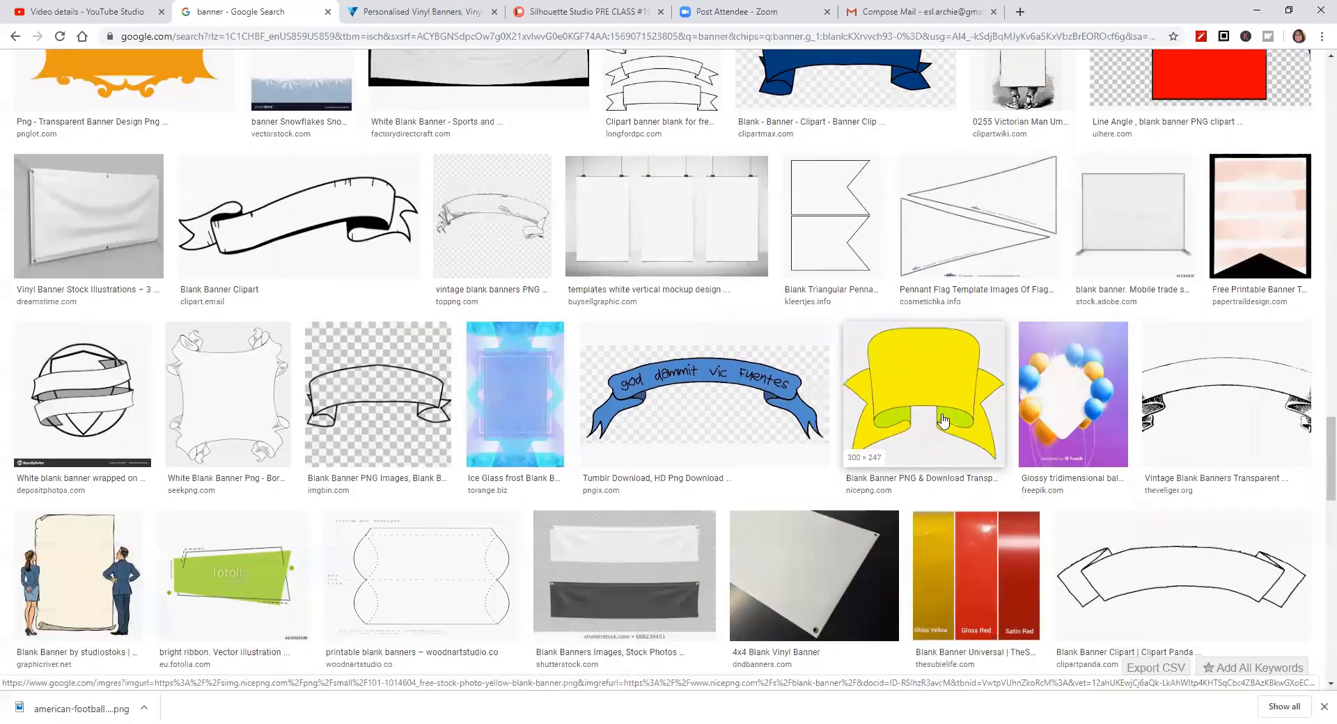
scroll(944, 419, "down", 5)
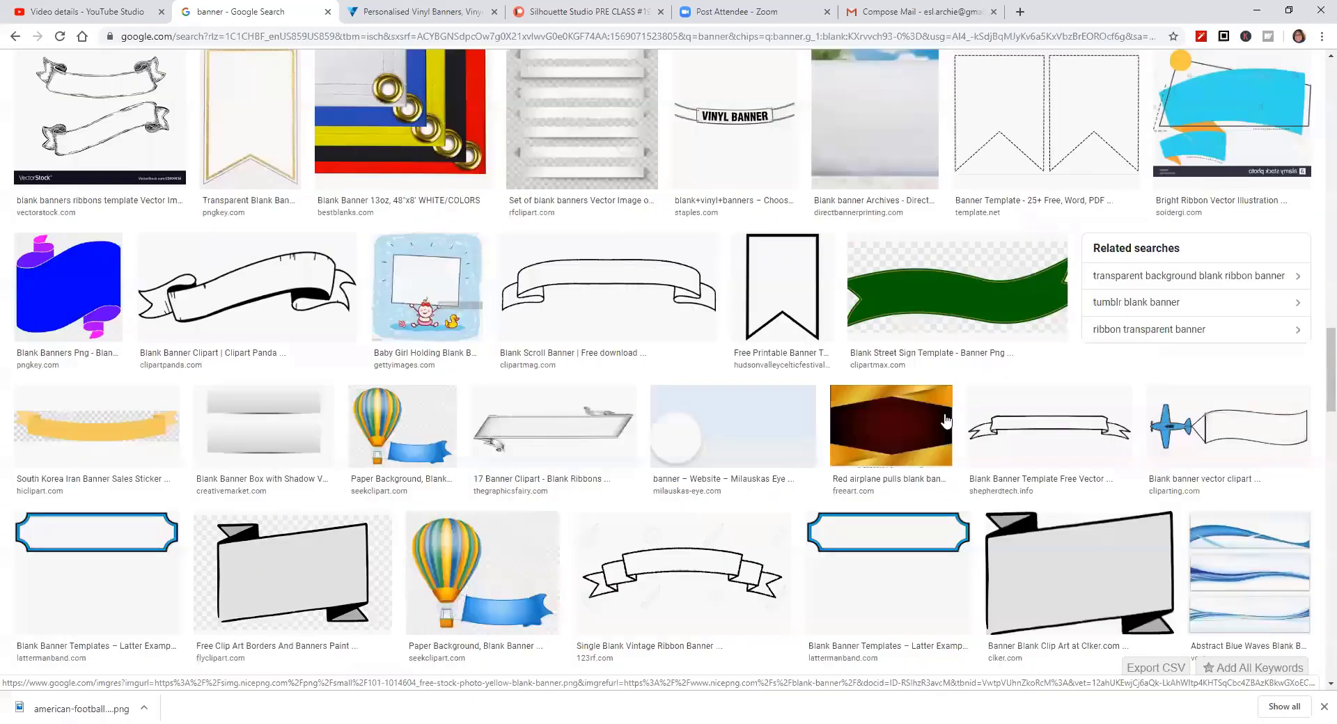
scroll(946, 420, "up", 6)
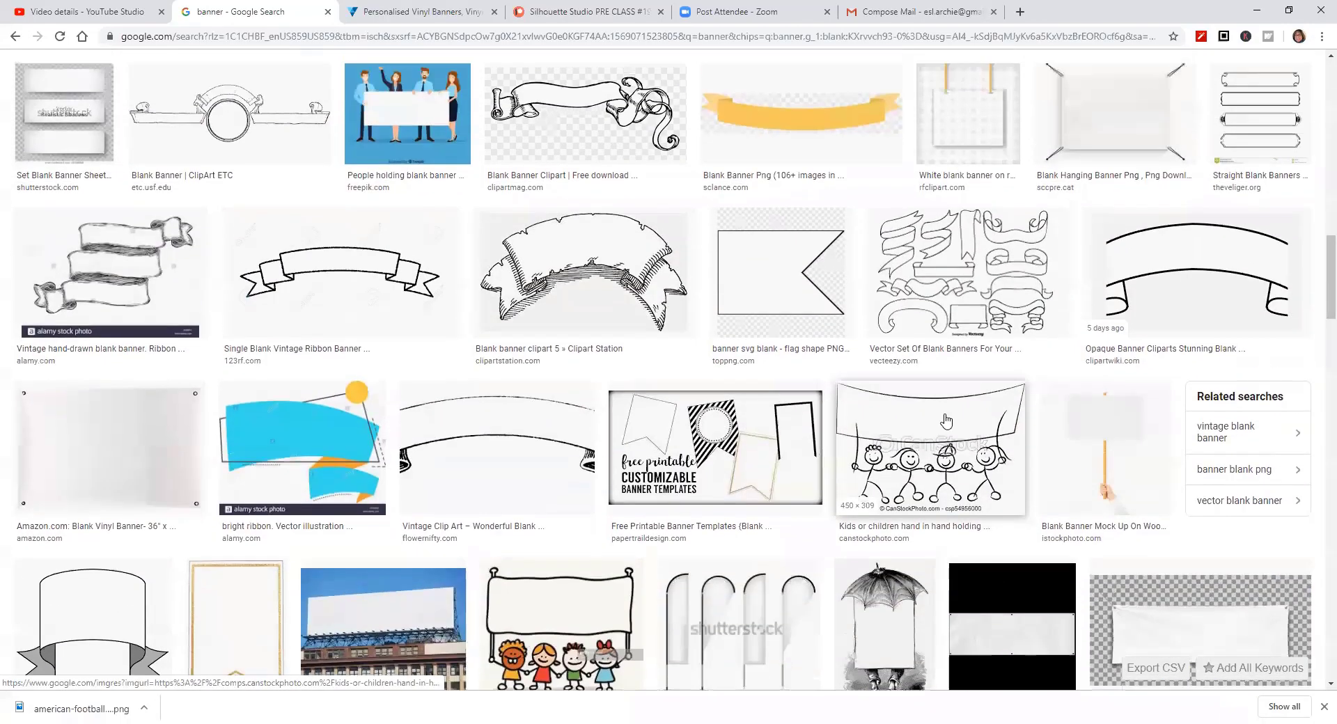
scroll(962, 407, "down", 2)
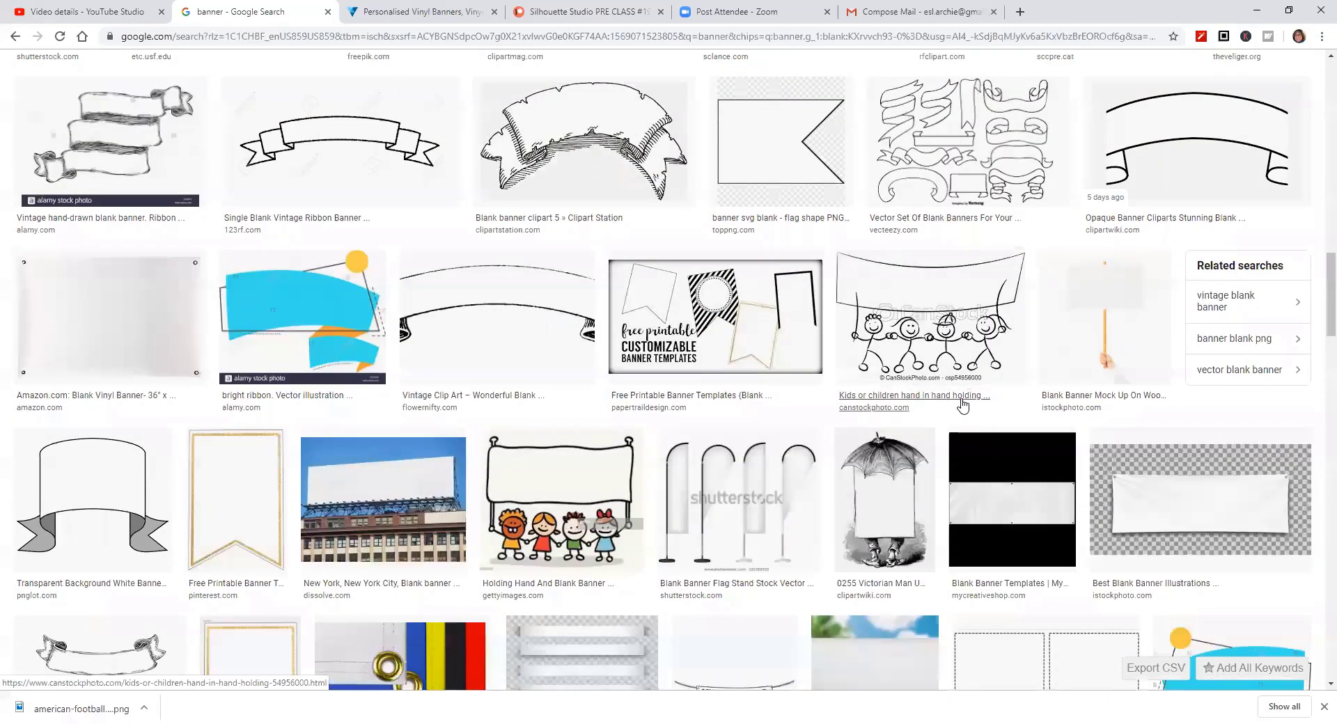
scroll(963, 405, "up", 4)
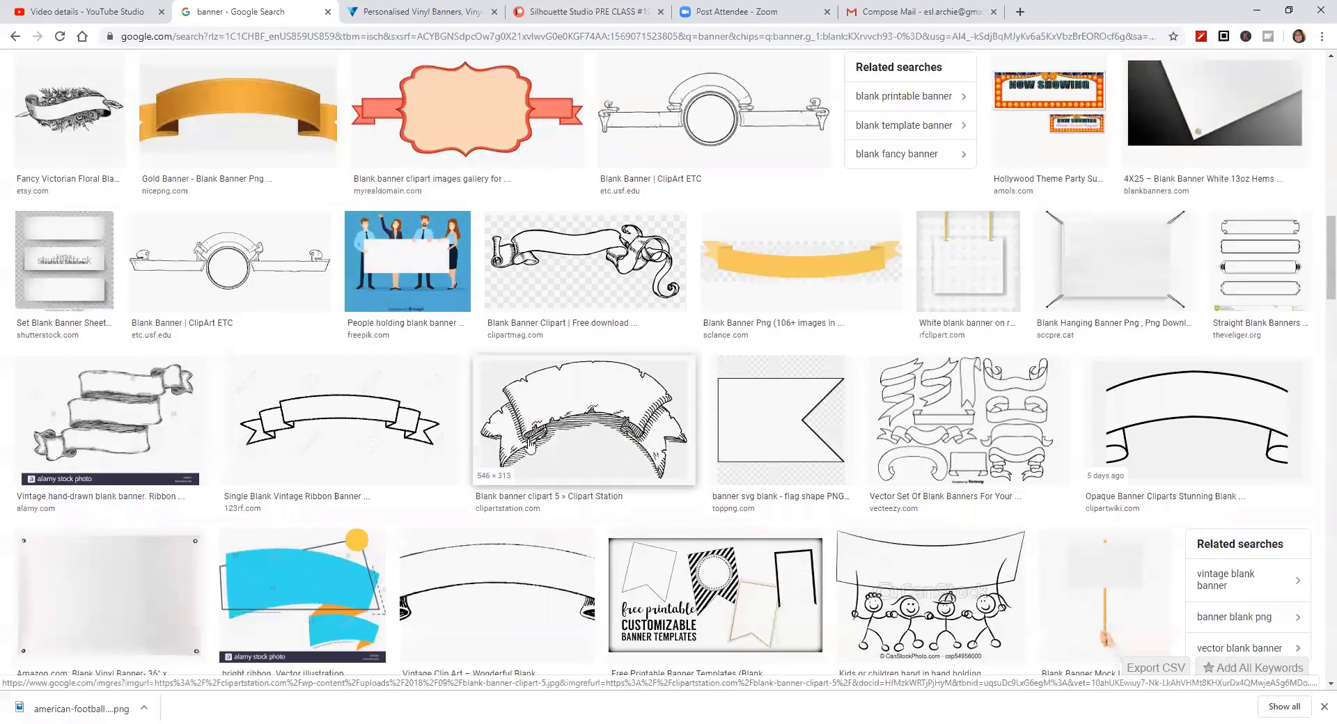
left_click(360, 432)
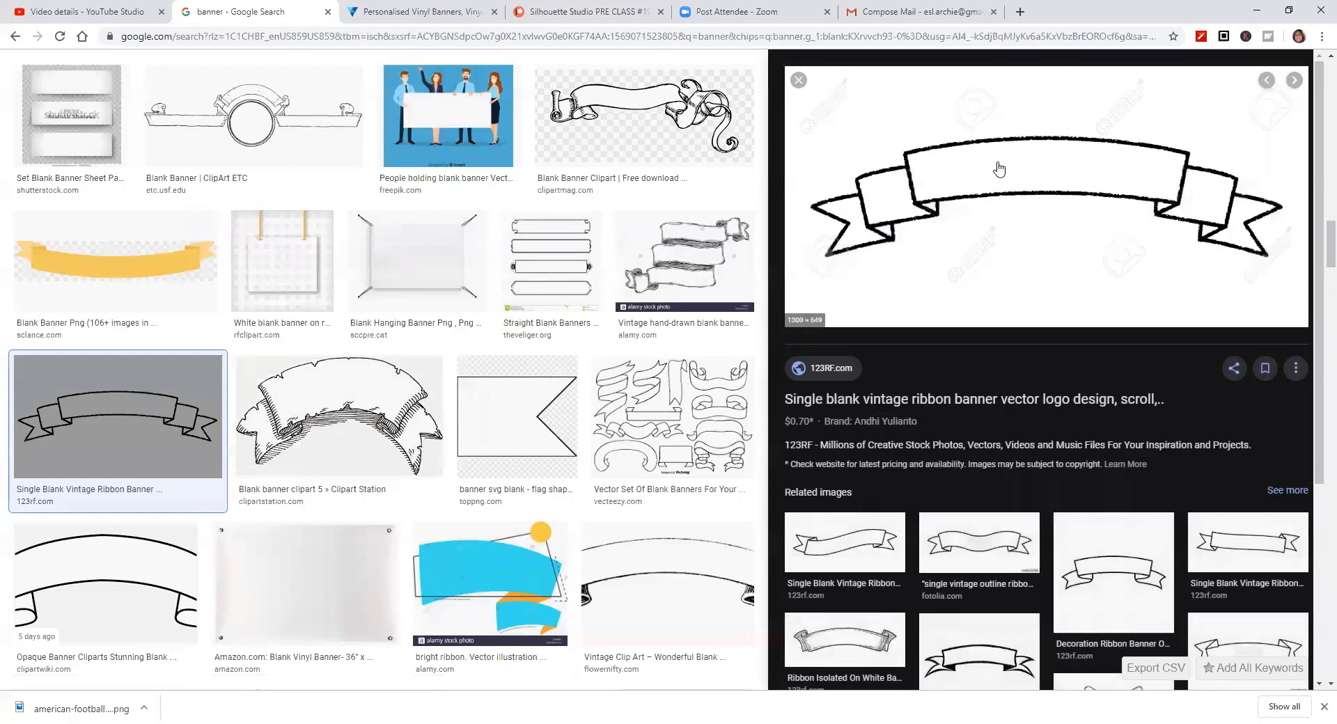
left_click(657, 107)
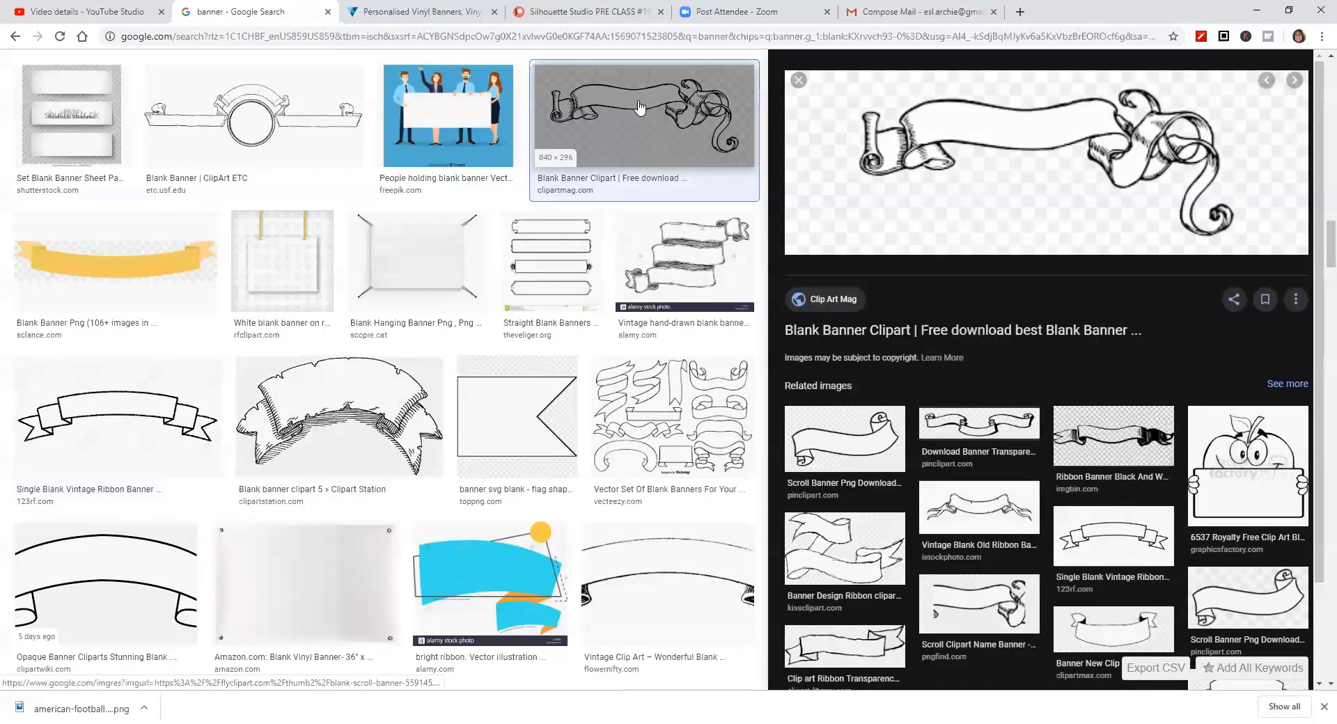
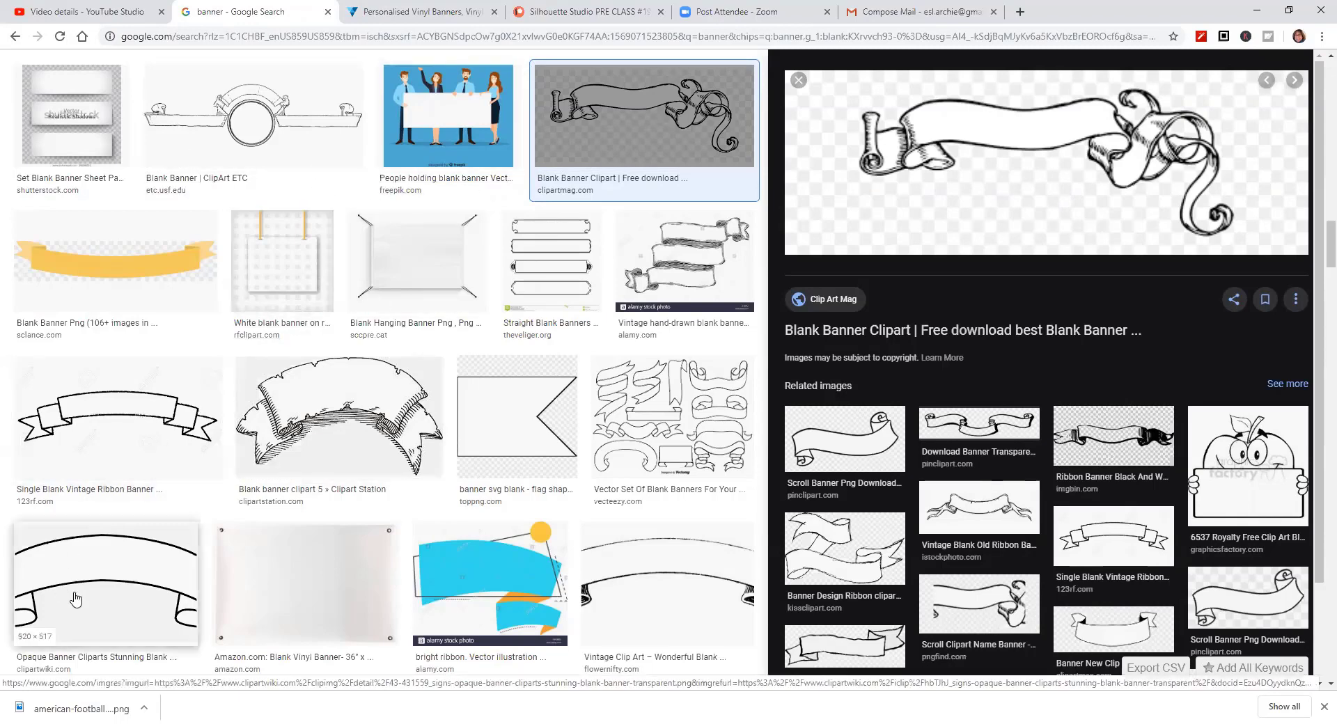
Preview the ClipartWiki opaque blank banner result, and switch back to Silhouette Studio.
left_click(97, 566)
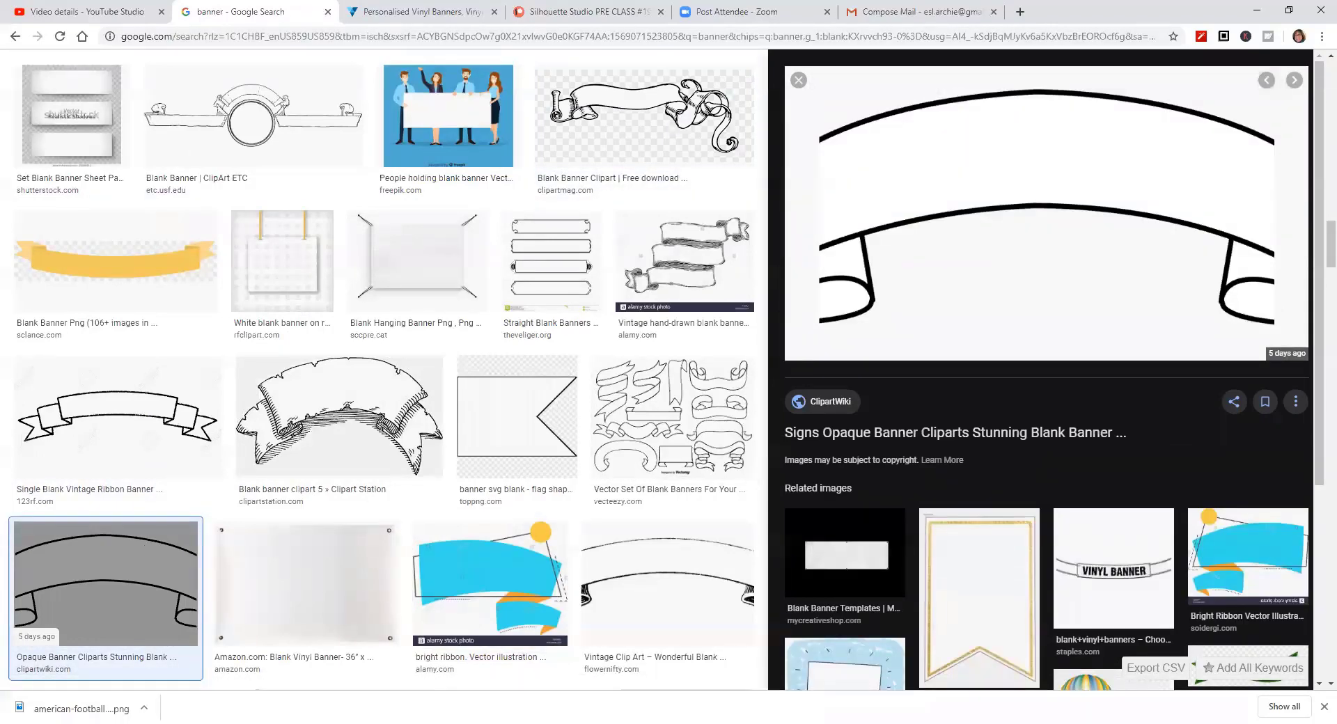
key("alt+Tab")
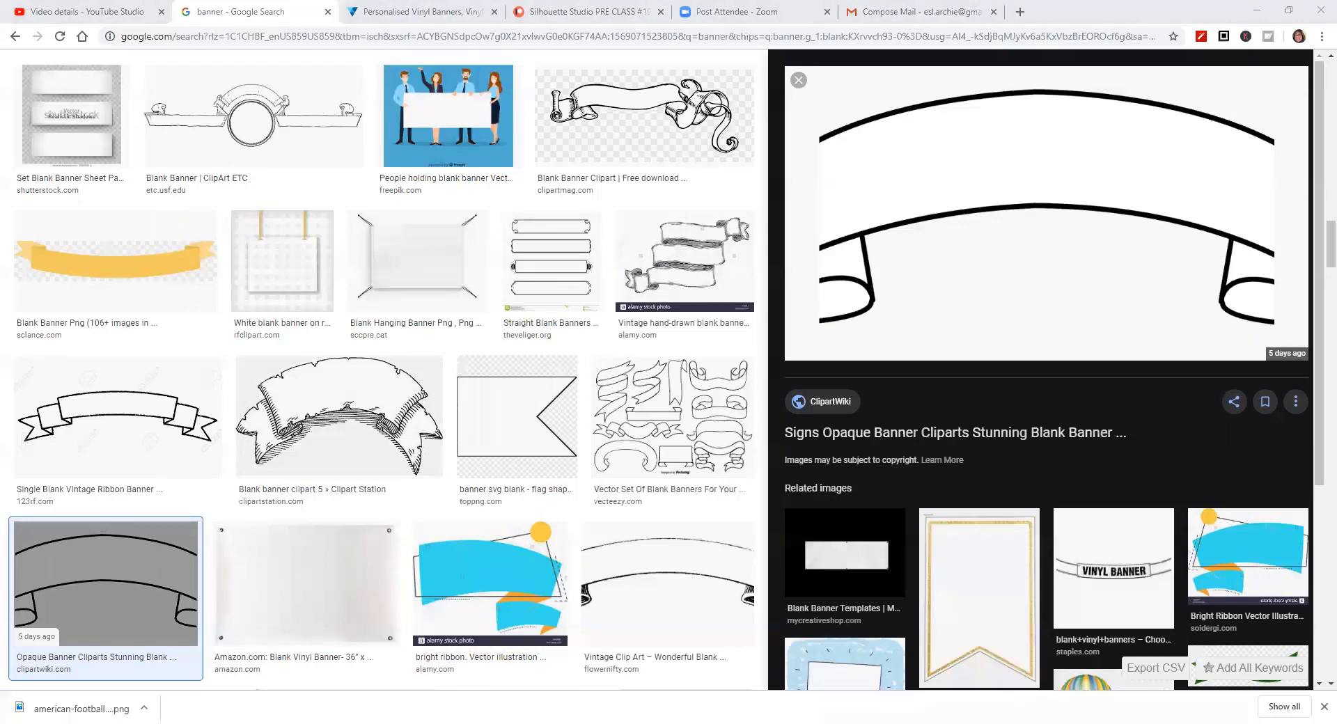
key("alt+Tab")
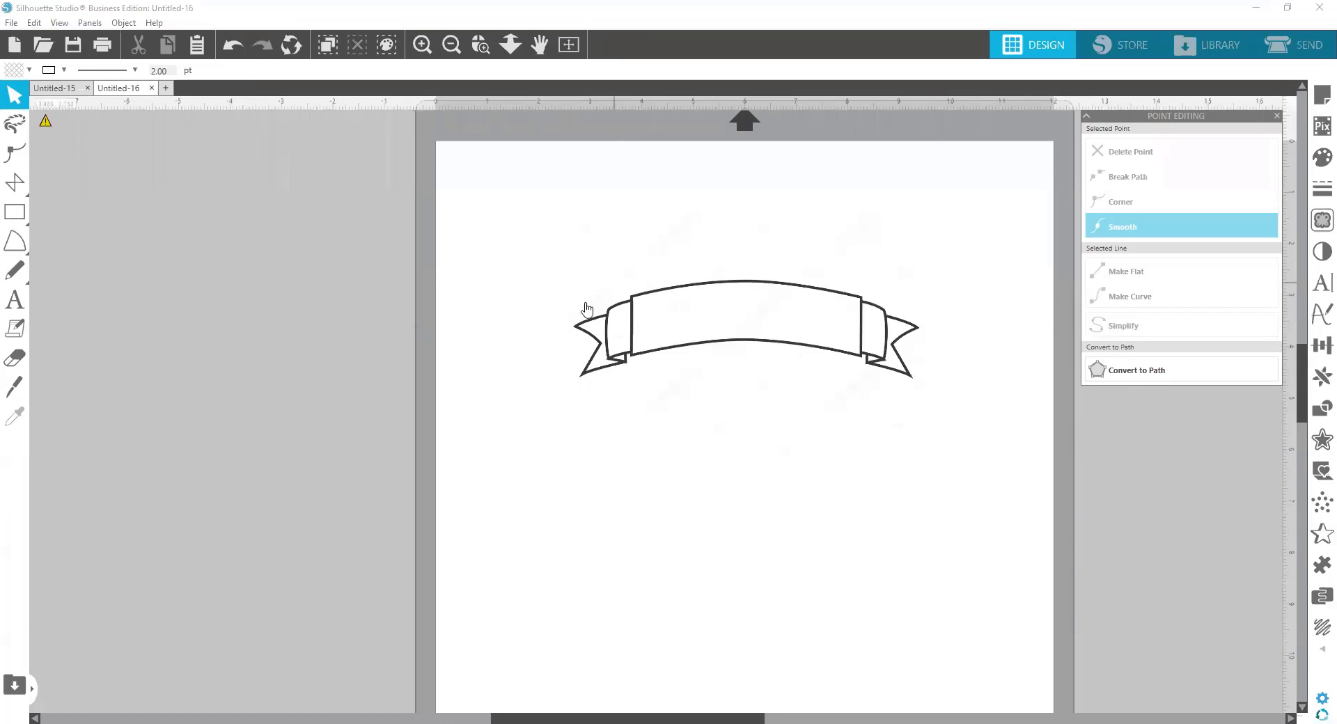
Move the ribbon banner image so it straddles the left edge of the page.
left_click_drag(587, 309, 456, 269)
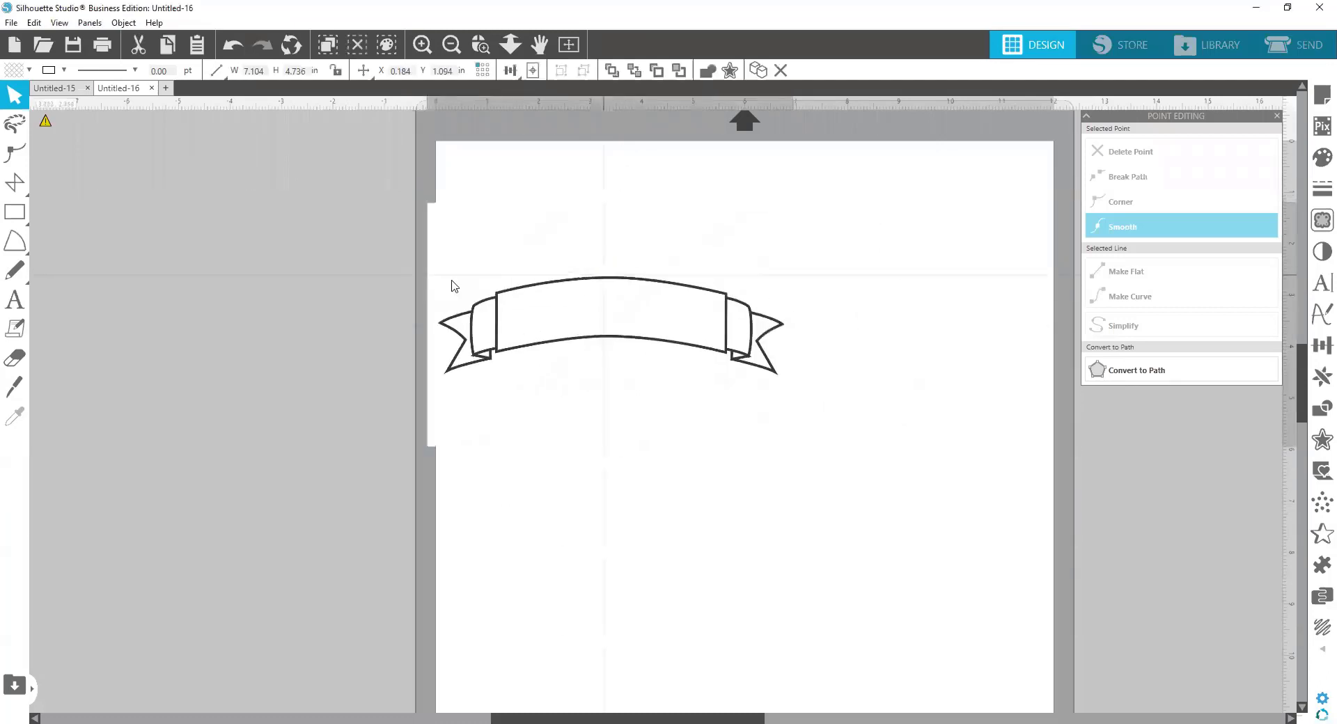
left_click_drag(613, 242, 321, 251)
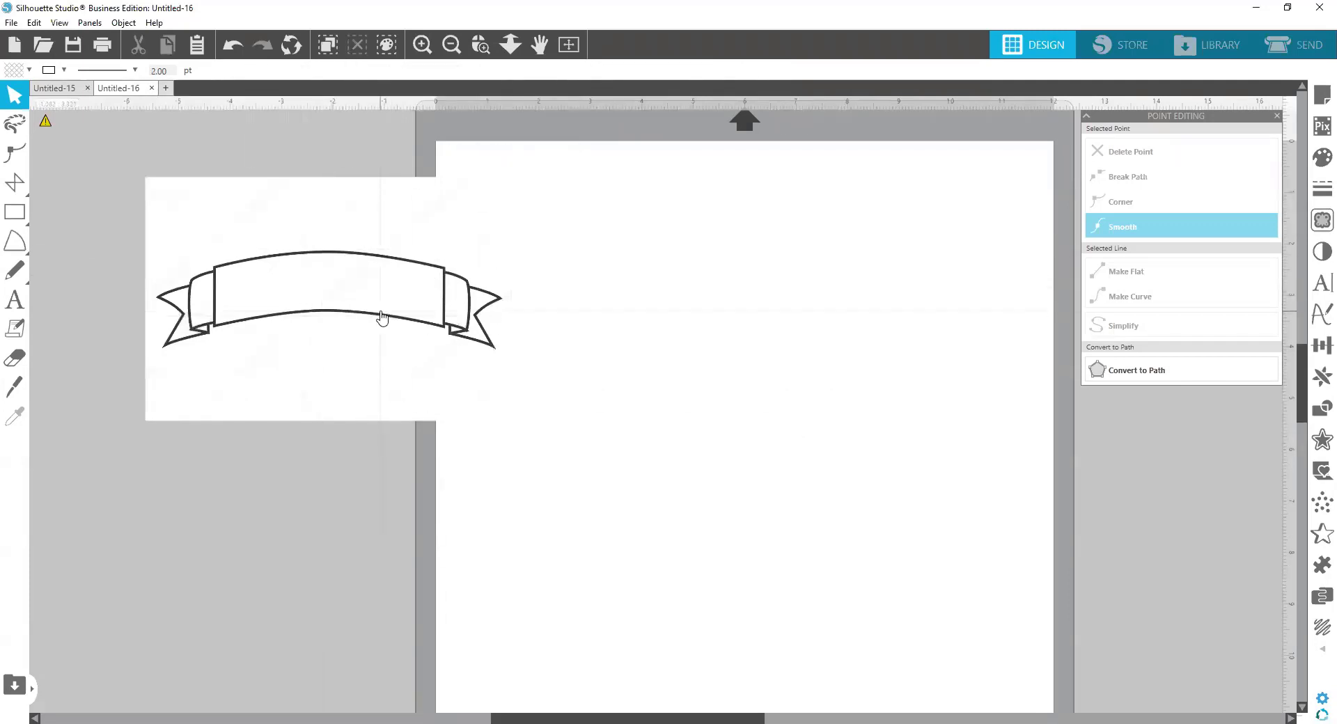
left_click_drag(380, 319, 480, 314)
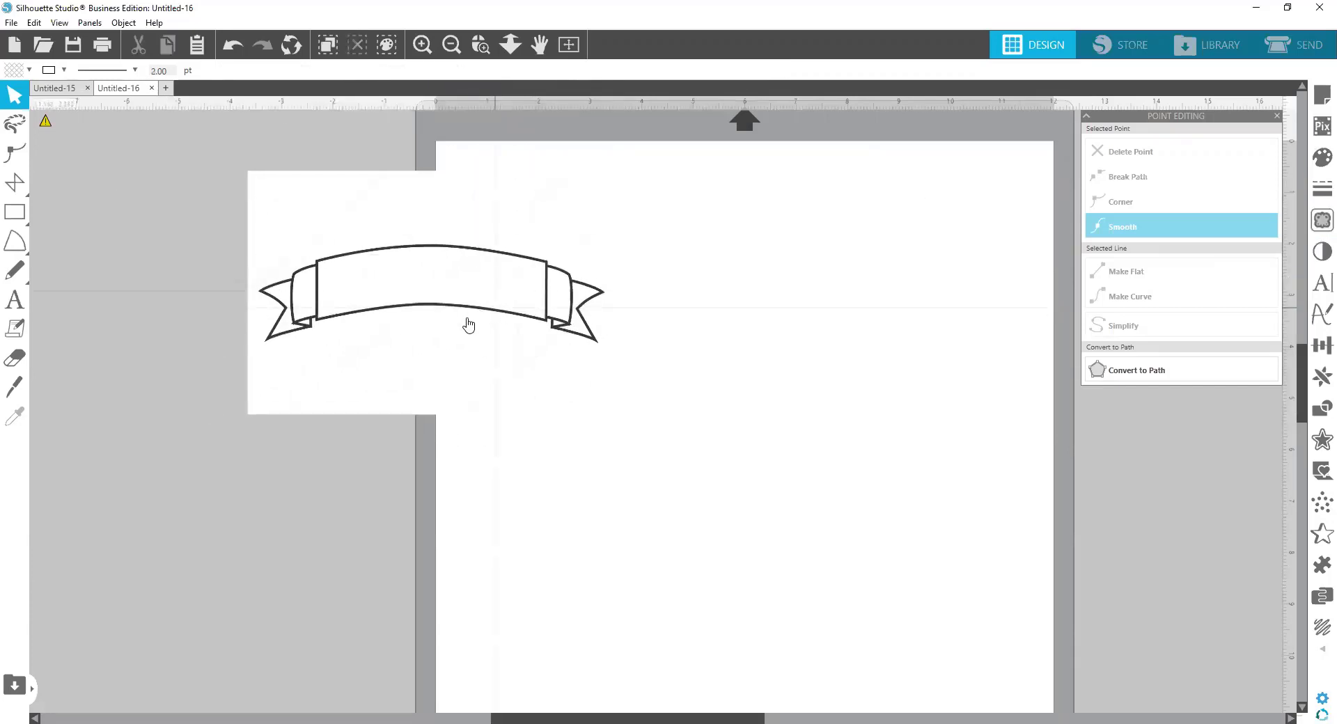
Trace the ribbon banner image with a trace area around the whole ribbon, using the standard Trace style.
left_click(1318, 226)
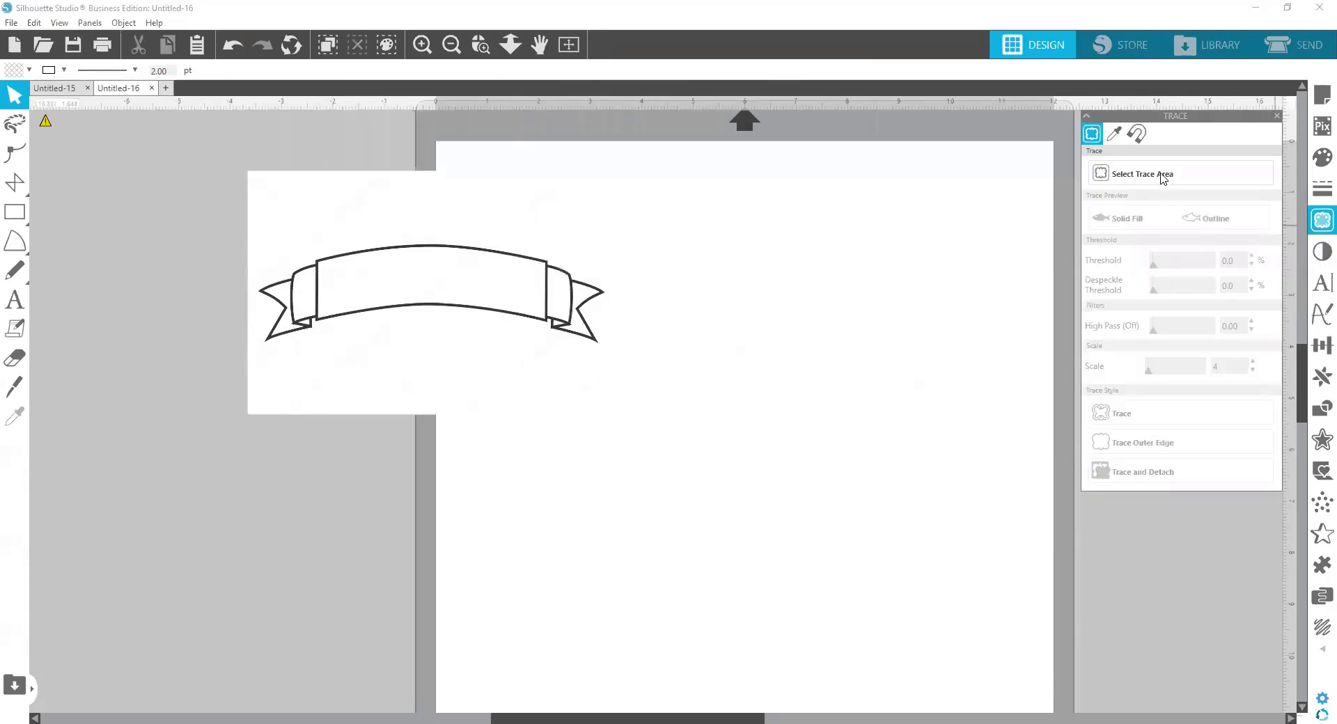
left_click(1161, 174)
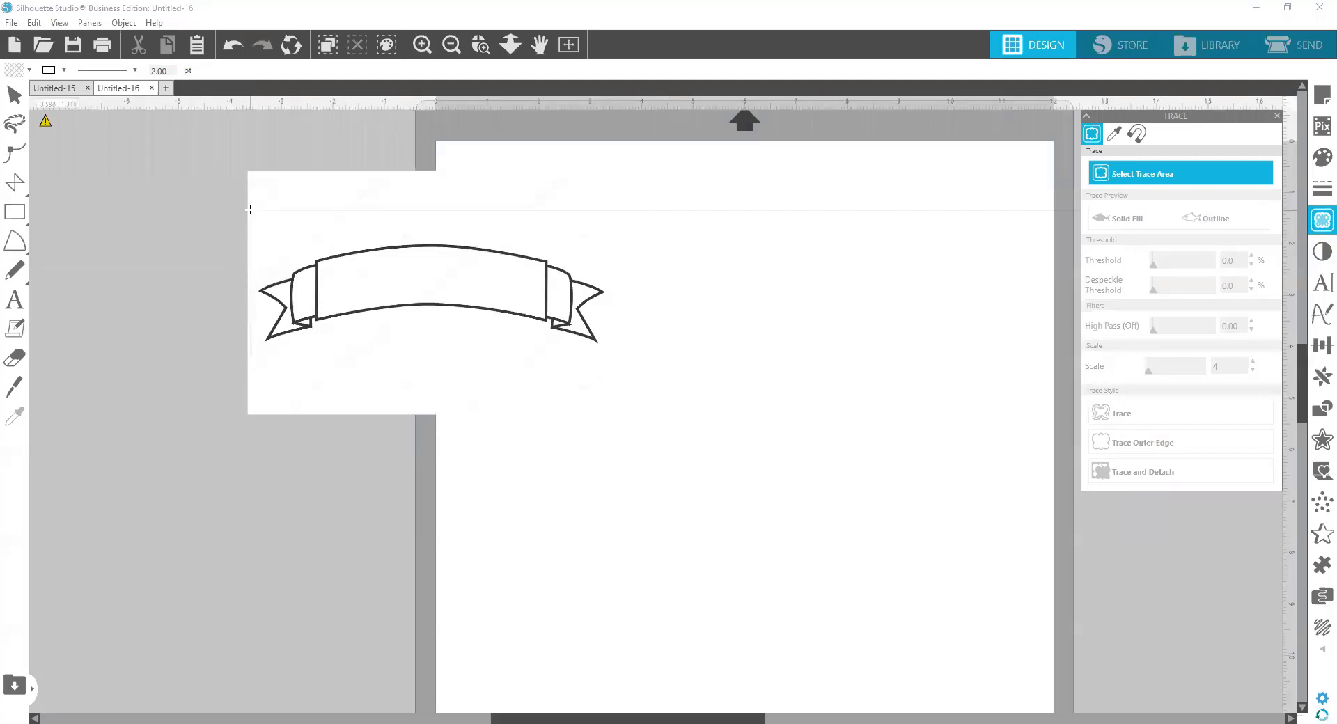
left_click_drag(250, 210, 616, 376)
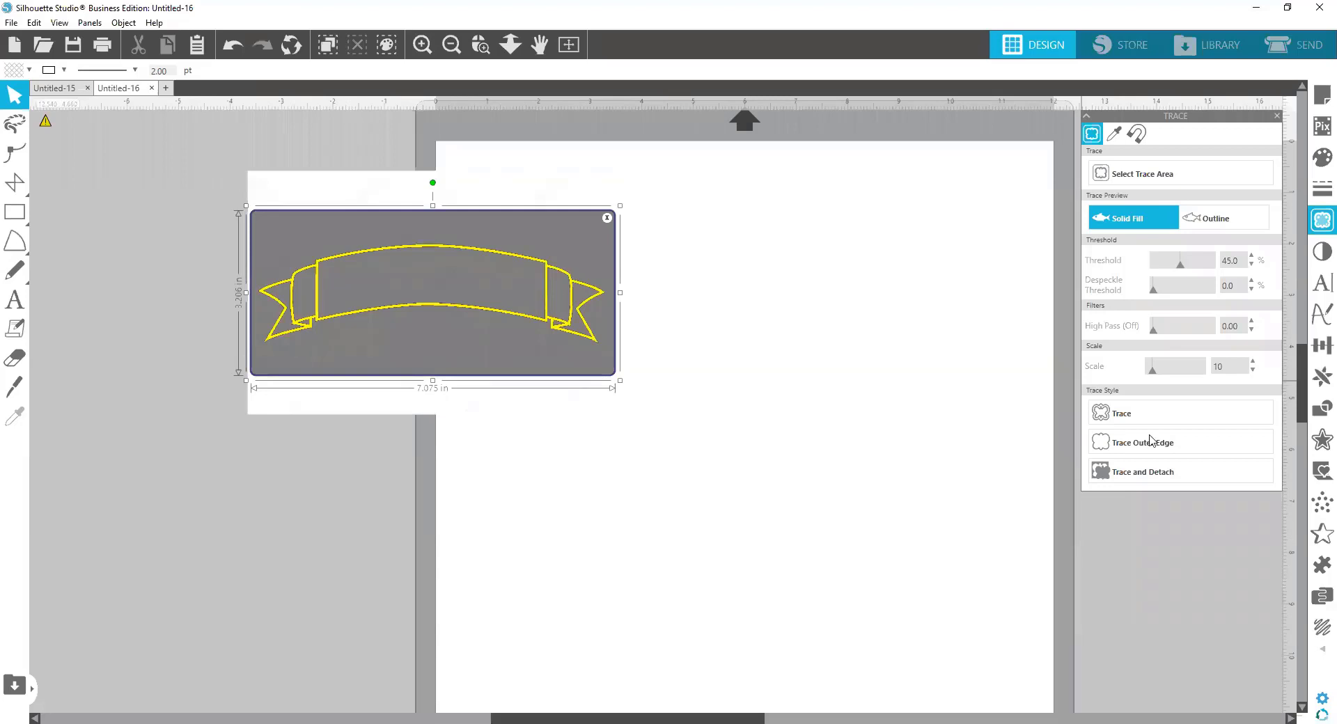
left_click(1153, 414)
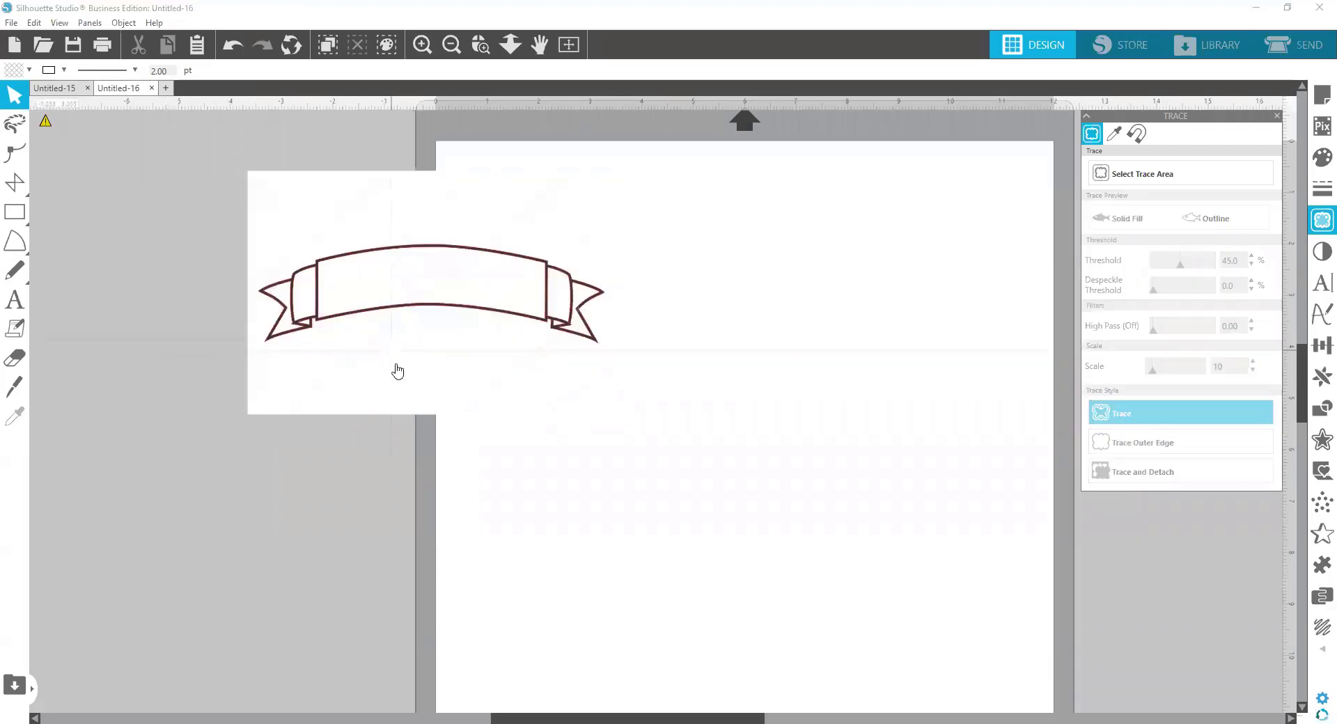
Move the original banner picture well off the page and place the traced ribbon outline on the upper part of the page.
left_click_drag(416, 347, 69, 330)
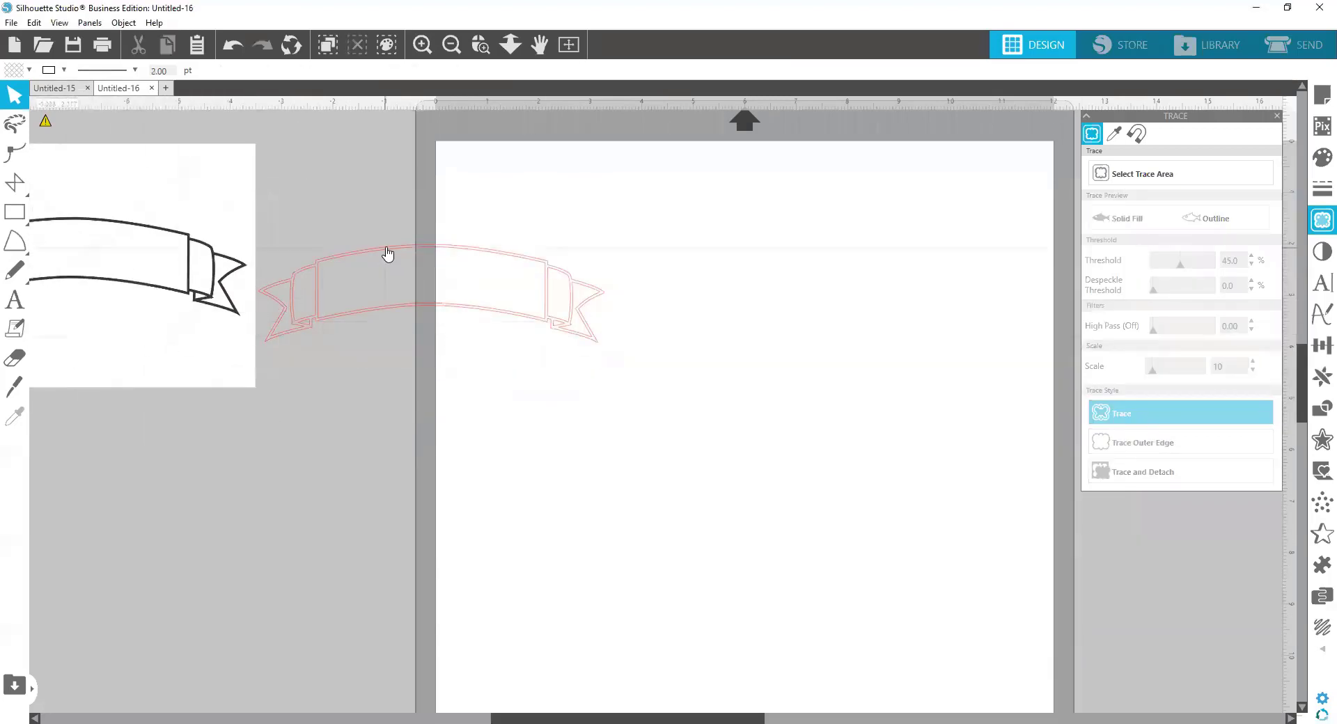
left_click_drag(418, 249, 625, 218)
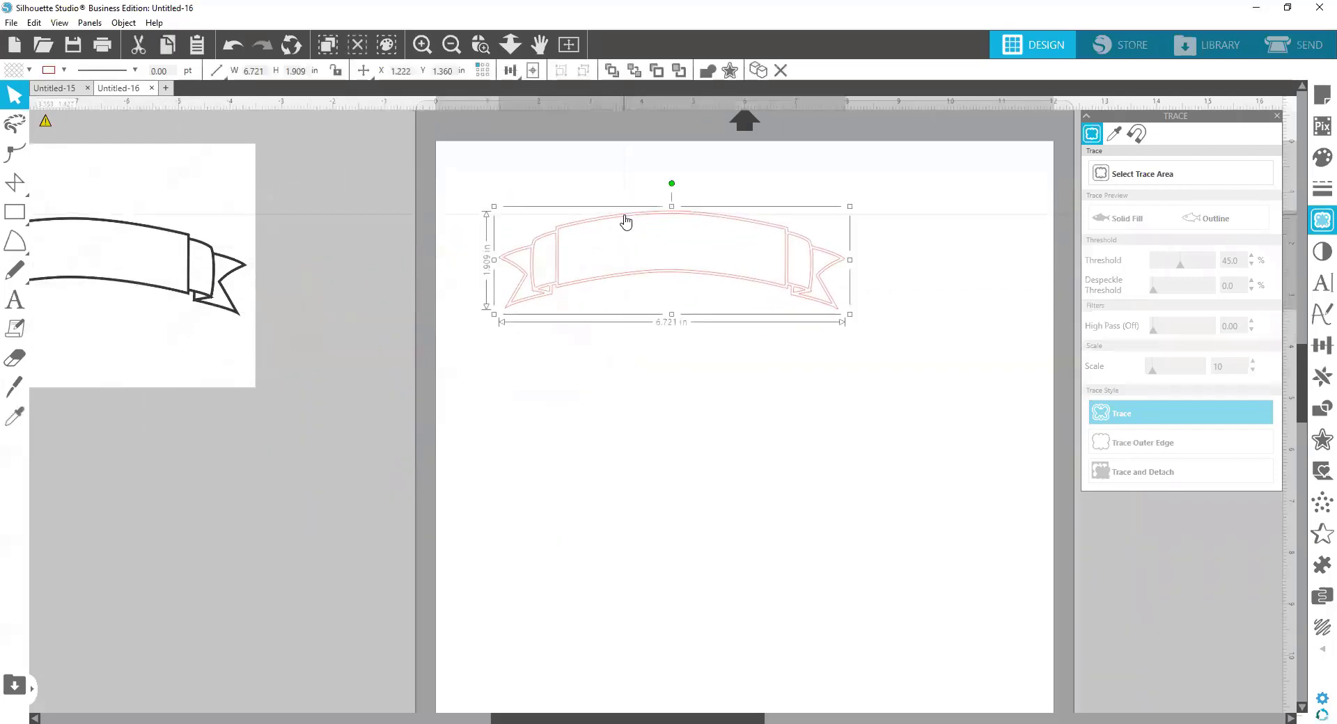
Fill the traced banner with black and remove its red line color, and shift it slightly toward the page's left edge.
left_click(29, 70)
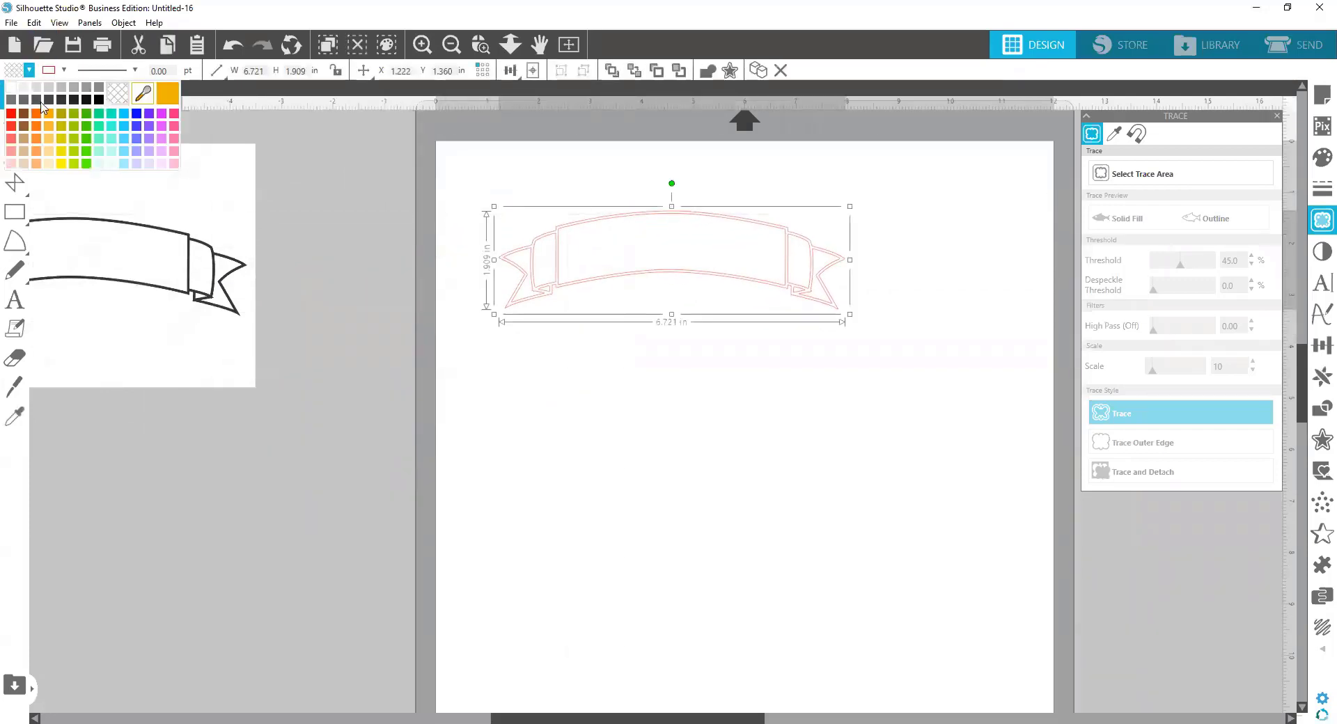
left_click(99, 99)
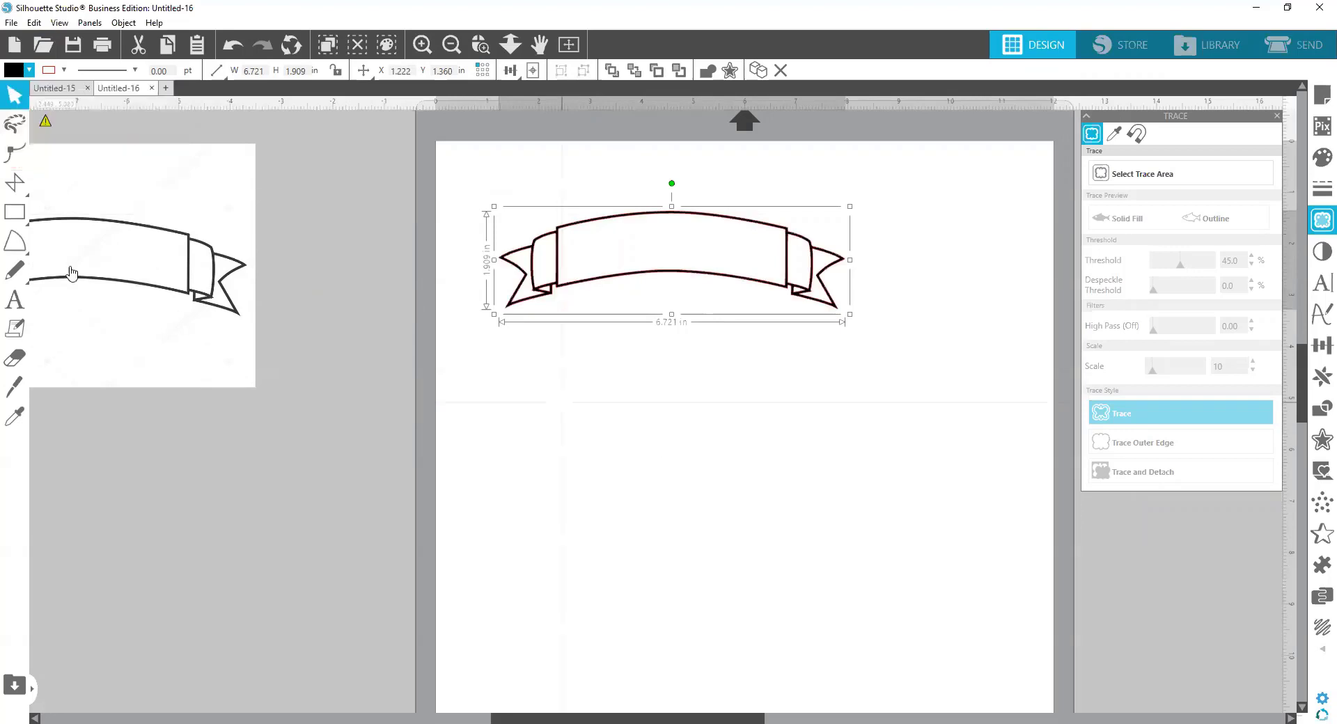
left_click(62, 70)
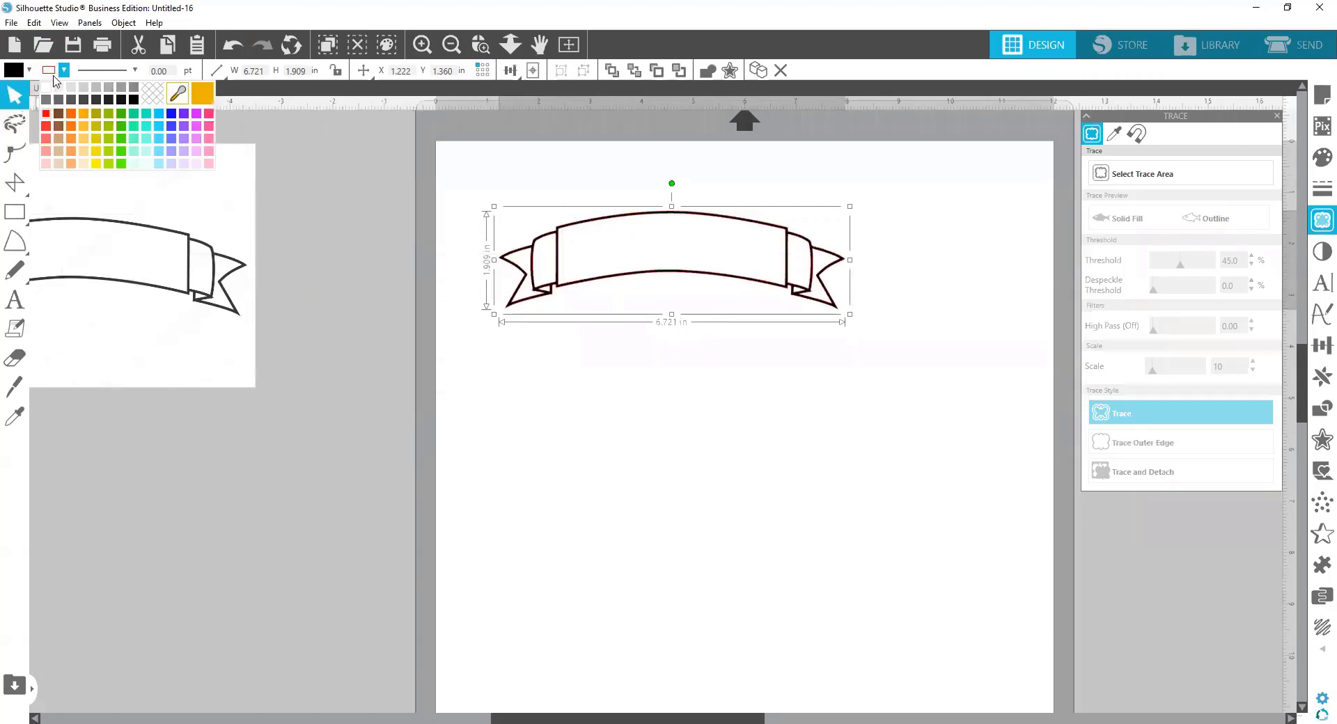
left_click(151, 100)
left_click(684, 285)
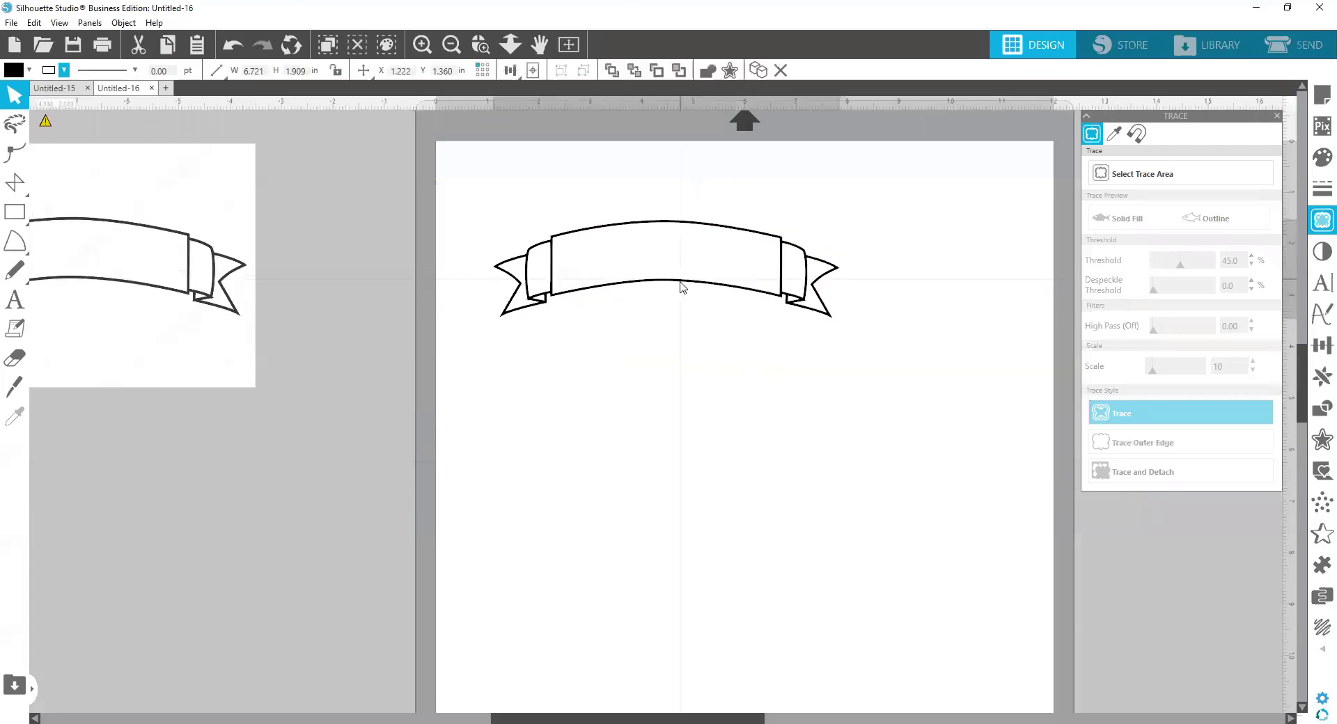
mouse_move(682, 287)
left_mouse_down()
mouse_move(657, 307)
mouse_move(659, 286)
left_mouse_up()
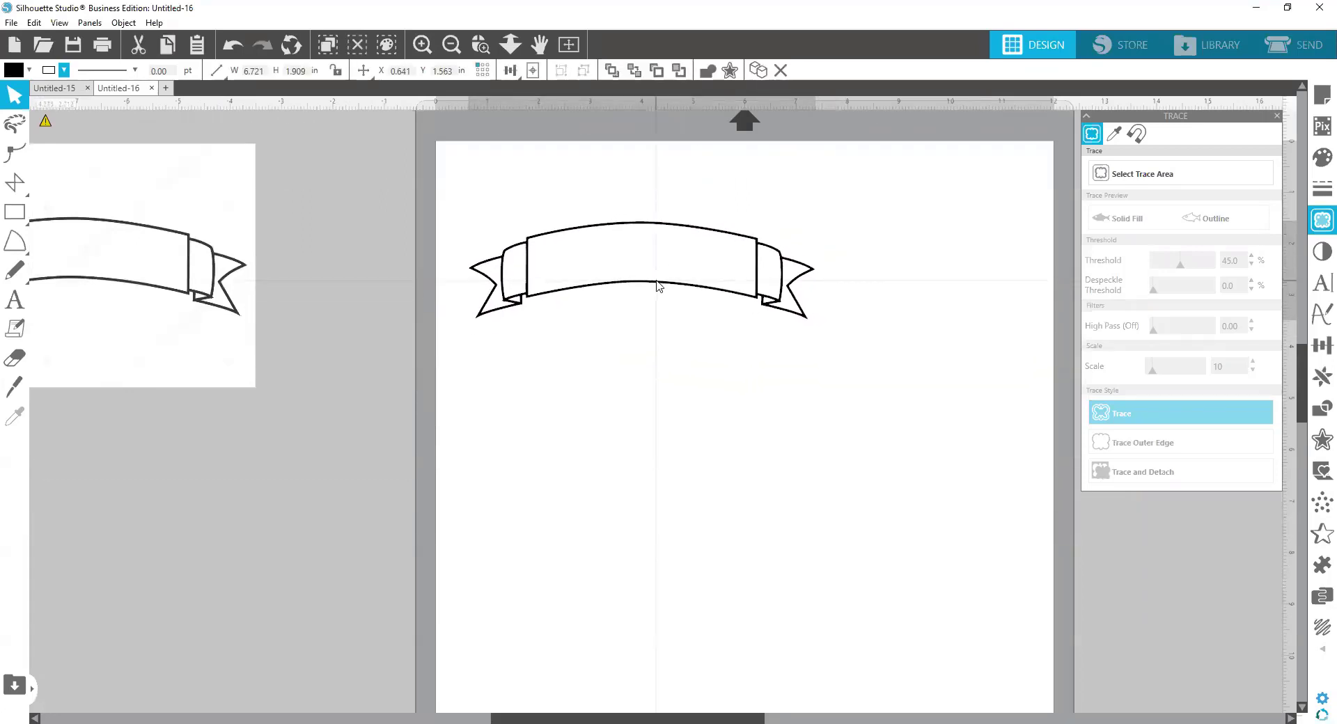
Add the text BIRTHDAY just below the traced banner.
left_click(14, 327)
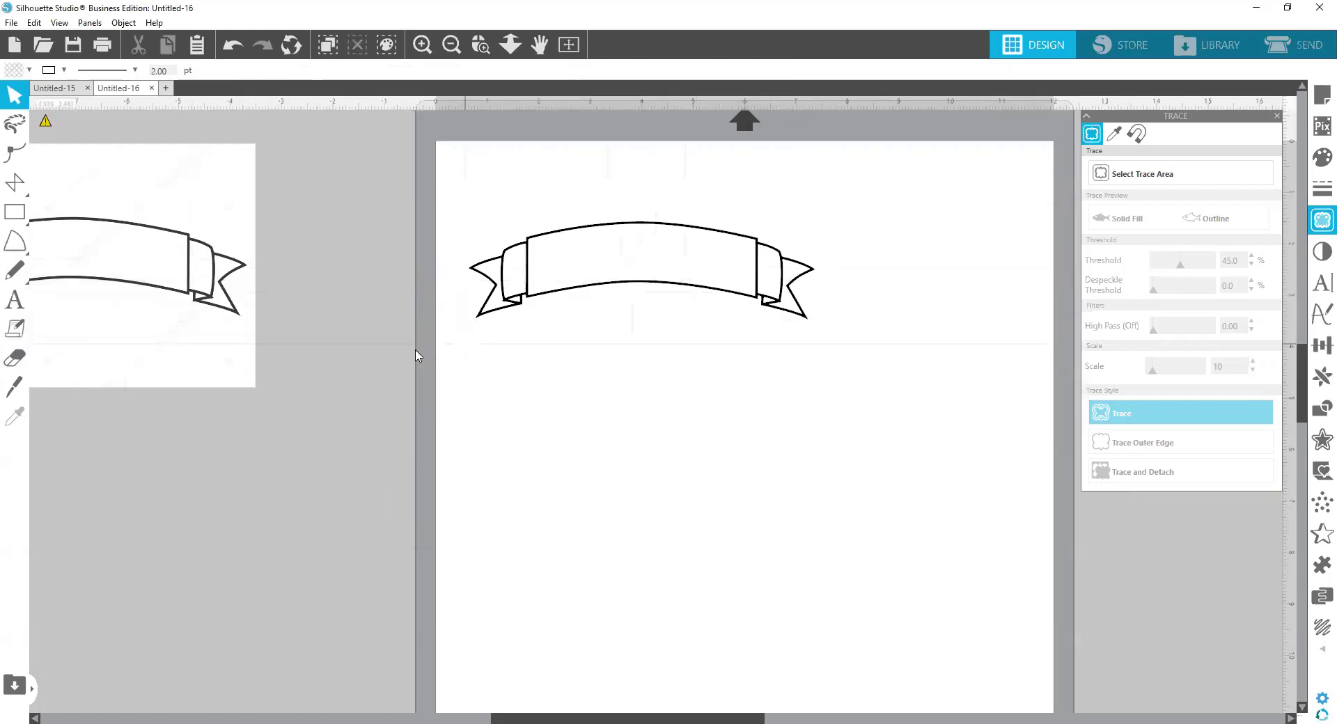
left_click(13, 307)
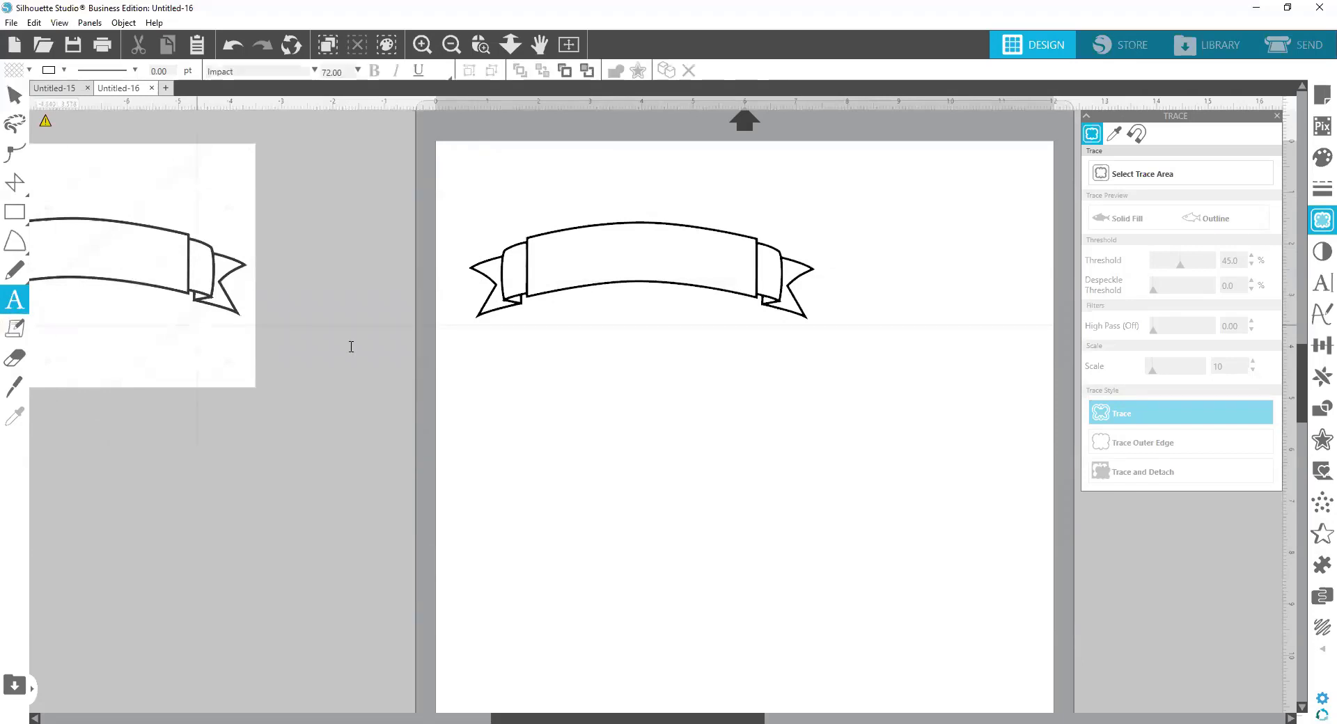
left_click(536, 346)
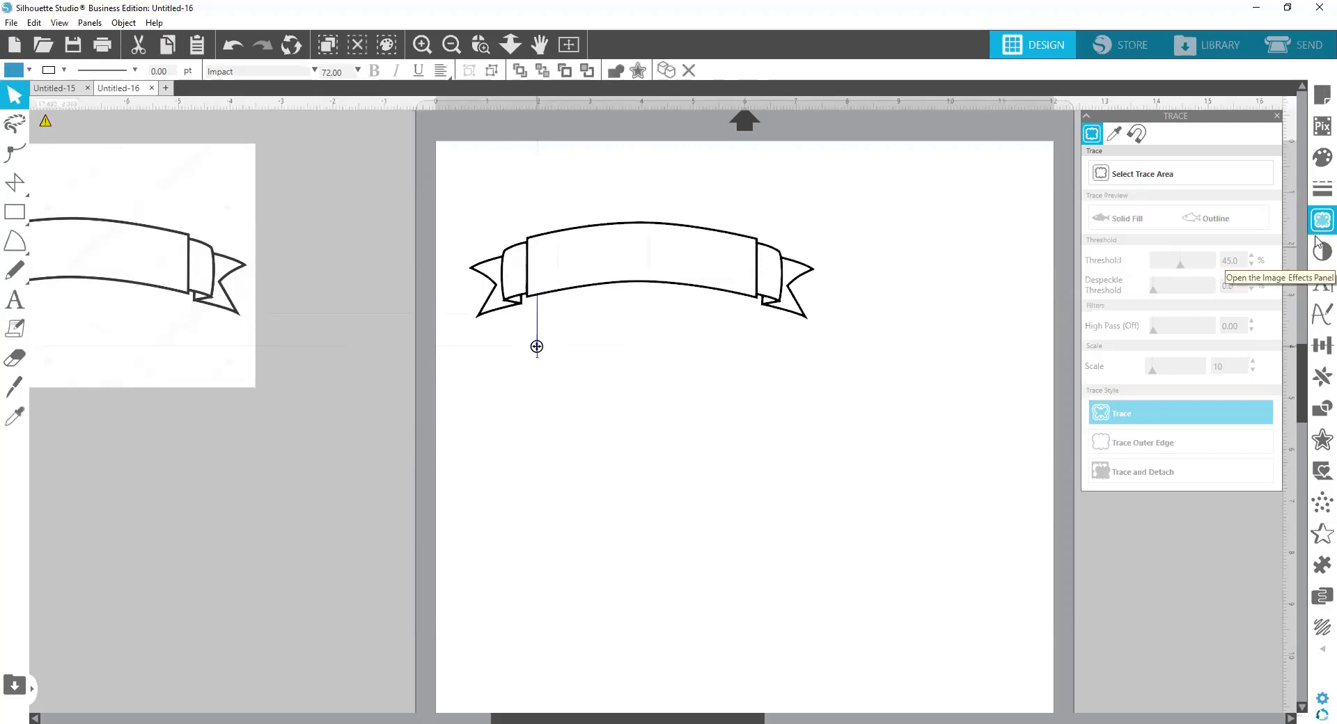
type("RTHDAY")
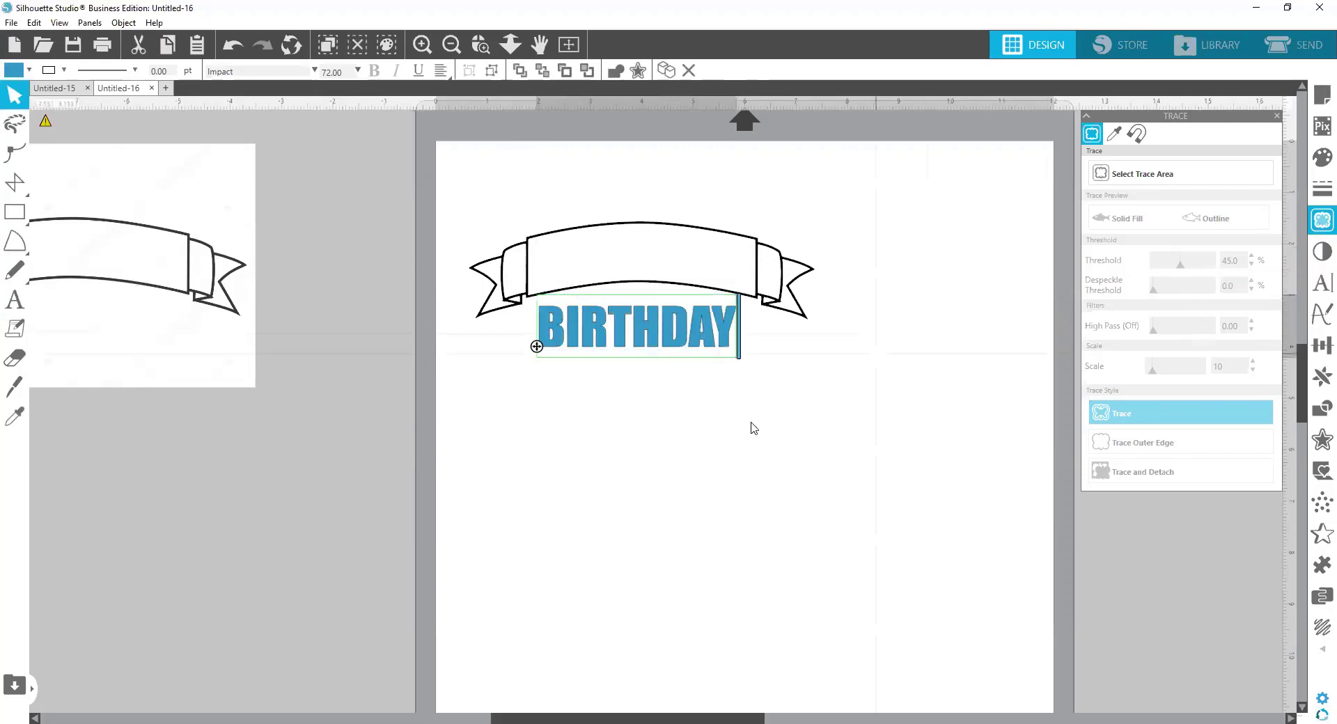
Try the Androgyne font on the BIRTHDAY text and move the text down clear of the banner.
left_click_drag(737, 331, 538, 336)
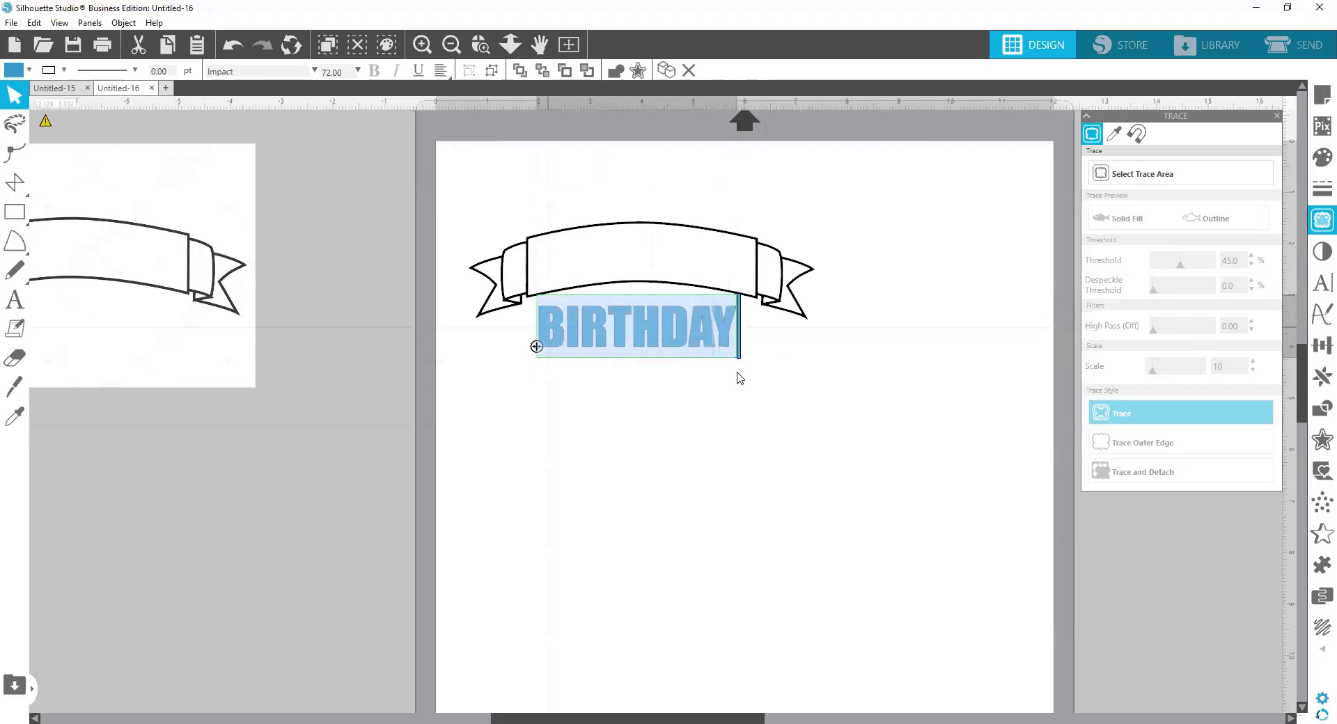
left_click(1318, 286)
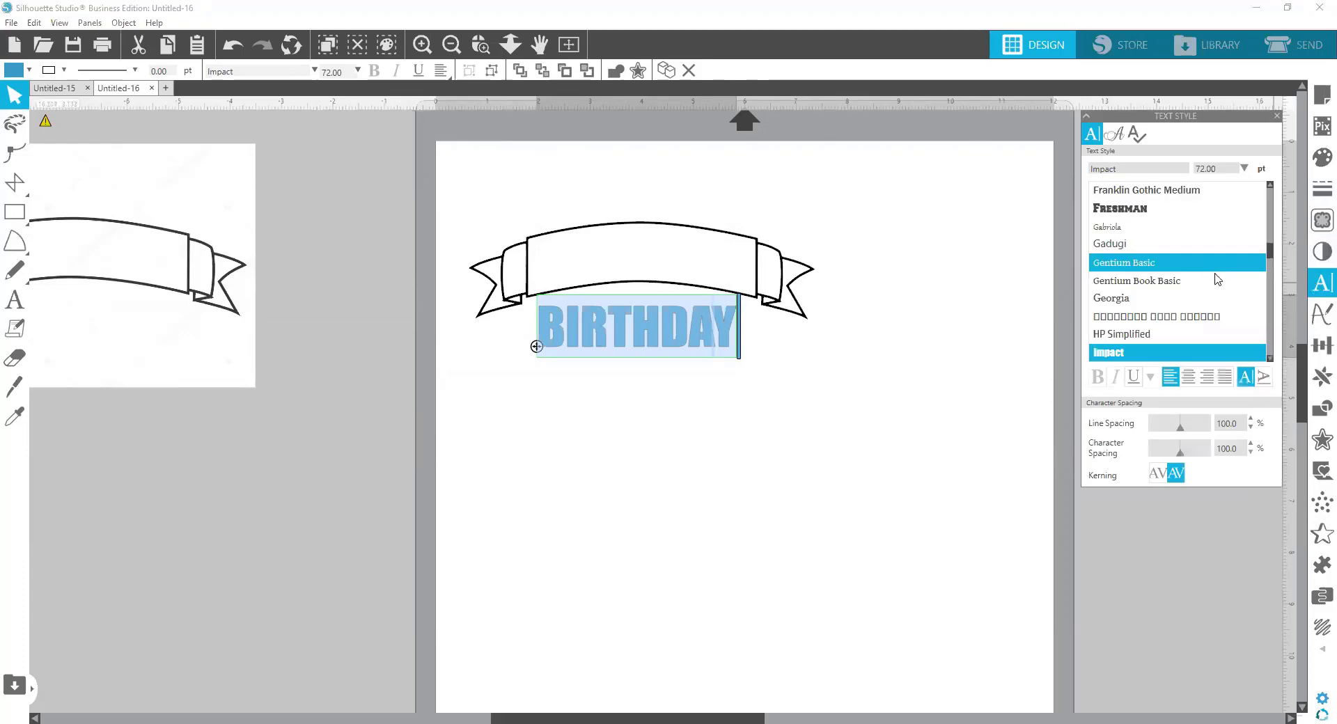
scroll(1219, 287, "down", 3)
scroll(1220, 287, "up", 9)
scroll(1220, 287, "up", 3)
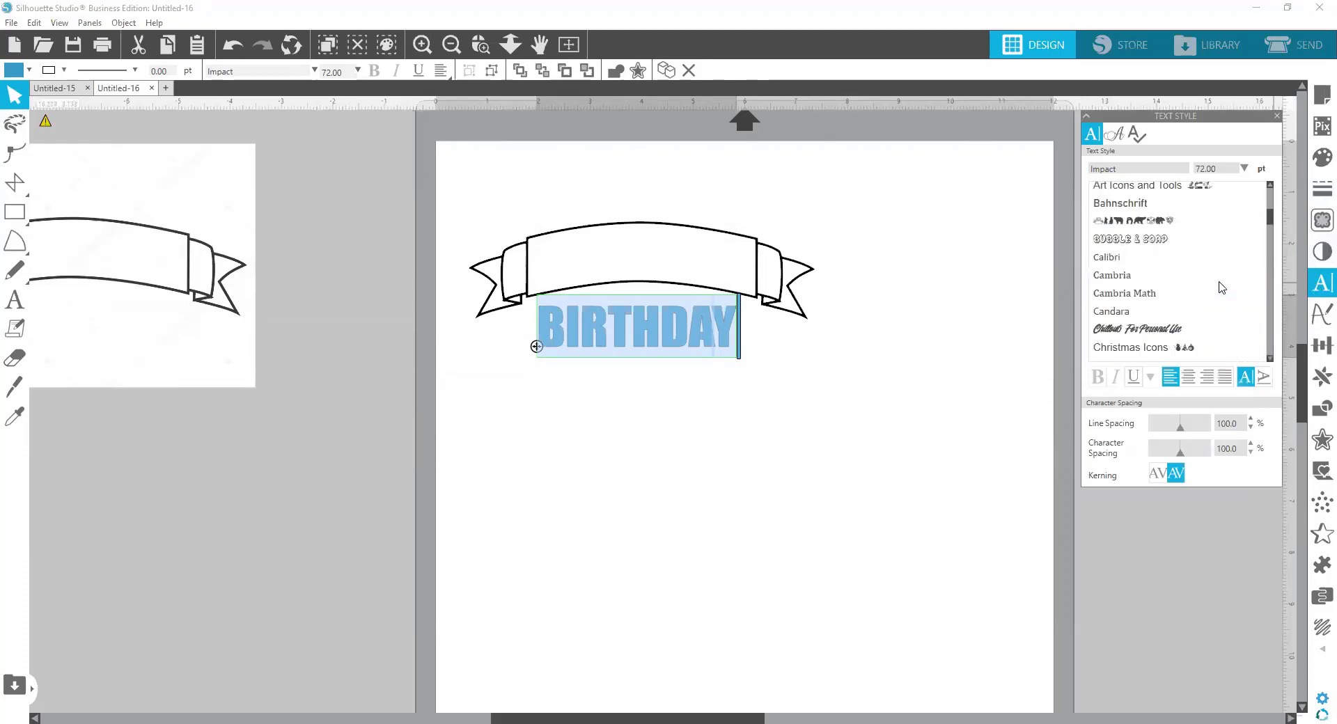
scroll(1220, 287, "up", 2)
left_click(1151, 197)
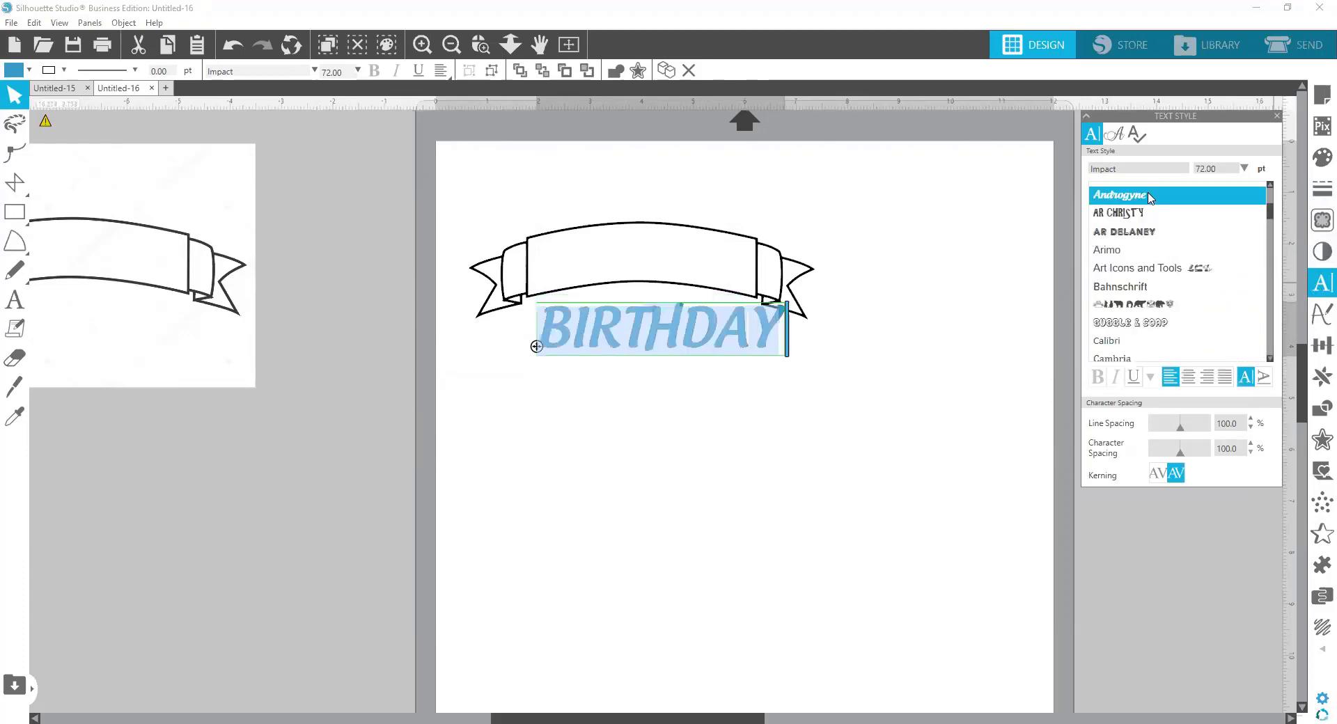
left_click(810, 365)
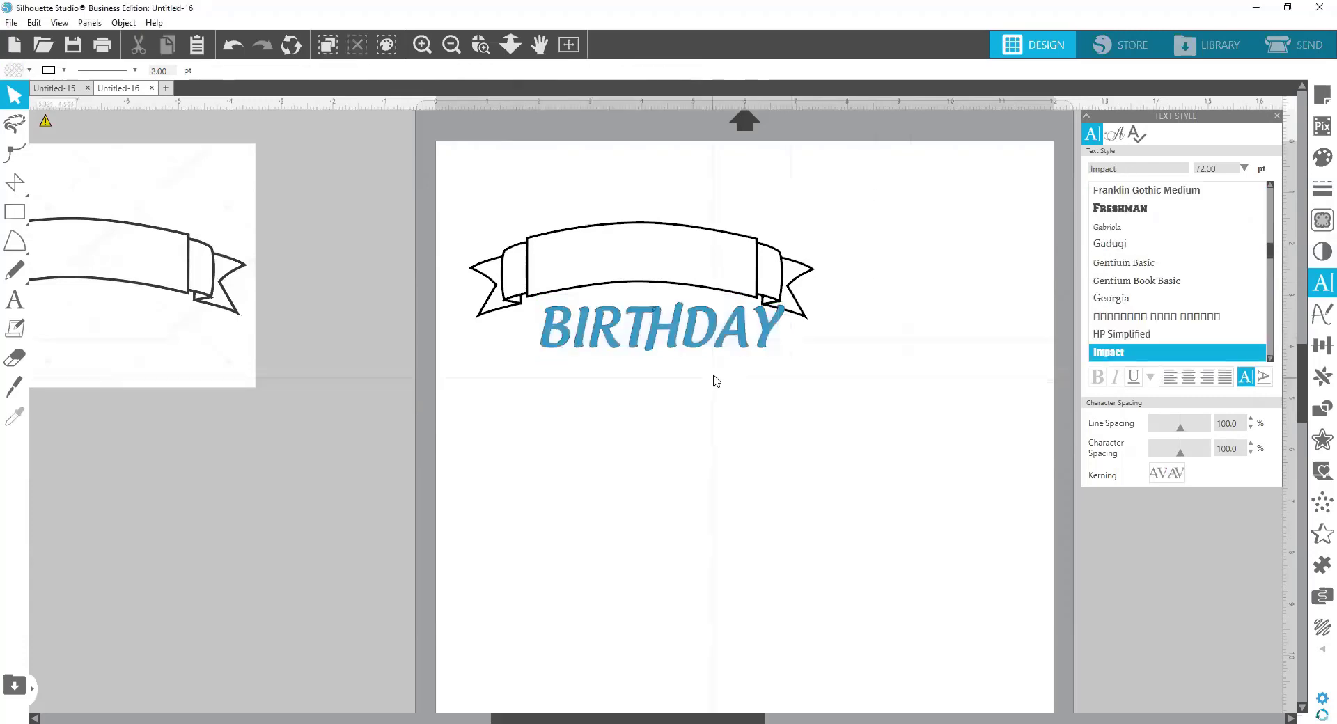
left_click_drag(707, 347, 714, 397)
left_click(819, 387)
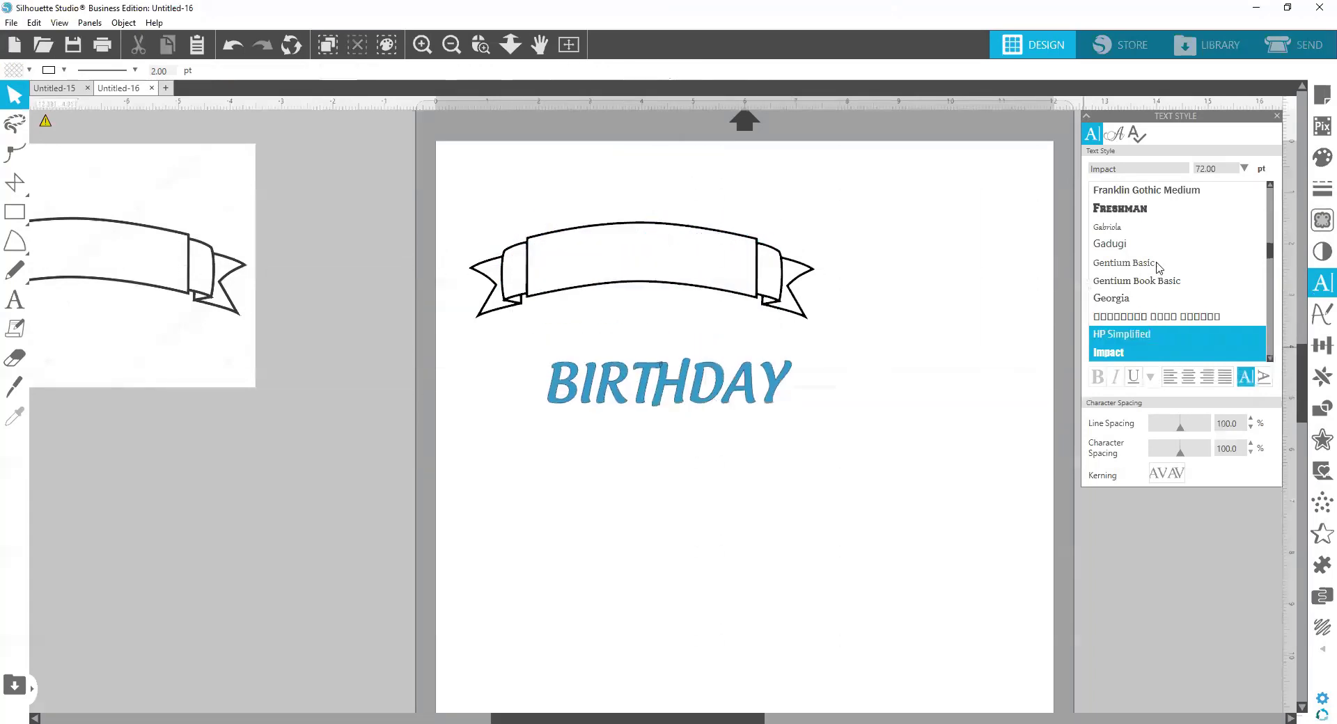
Try Bahnschrift on the BIRTHDAY text, and set its font to Calibri.
left_click(750, 394)
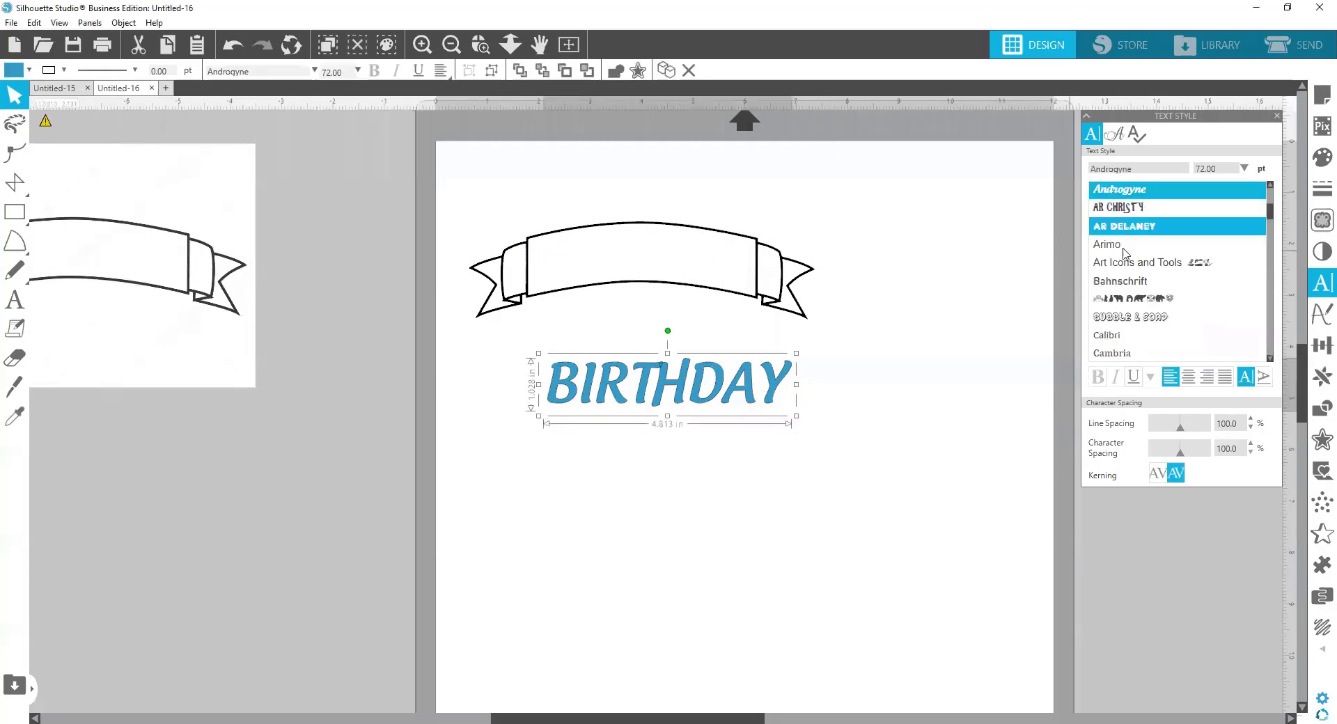
left_click(1132, 282)
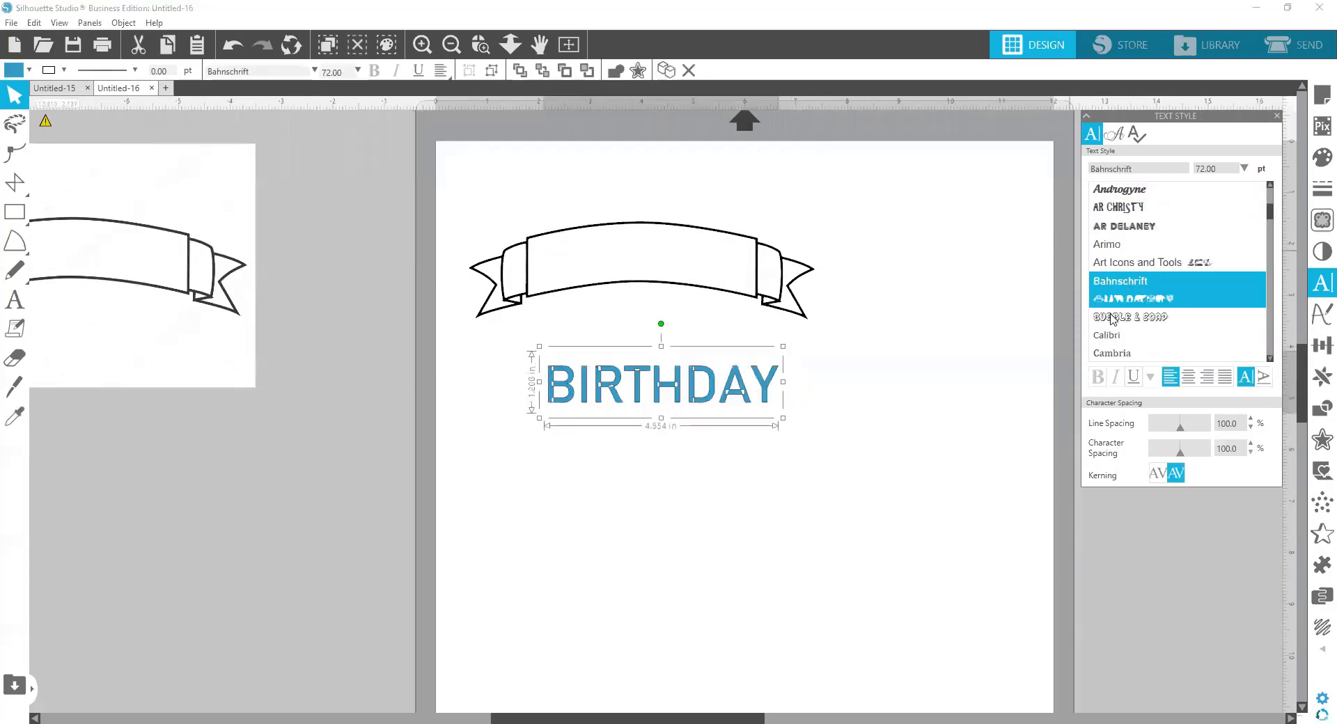
scroll(1174, 314, "down", 1)
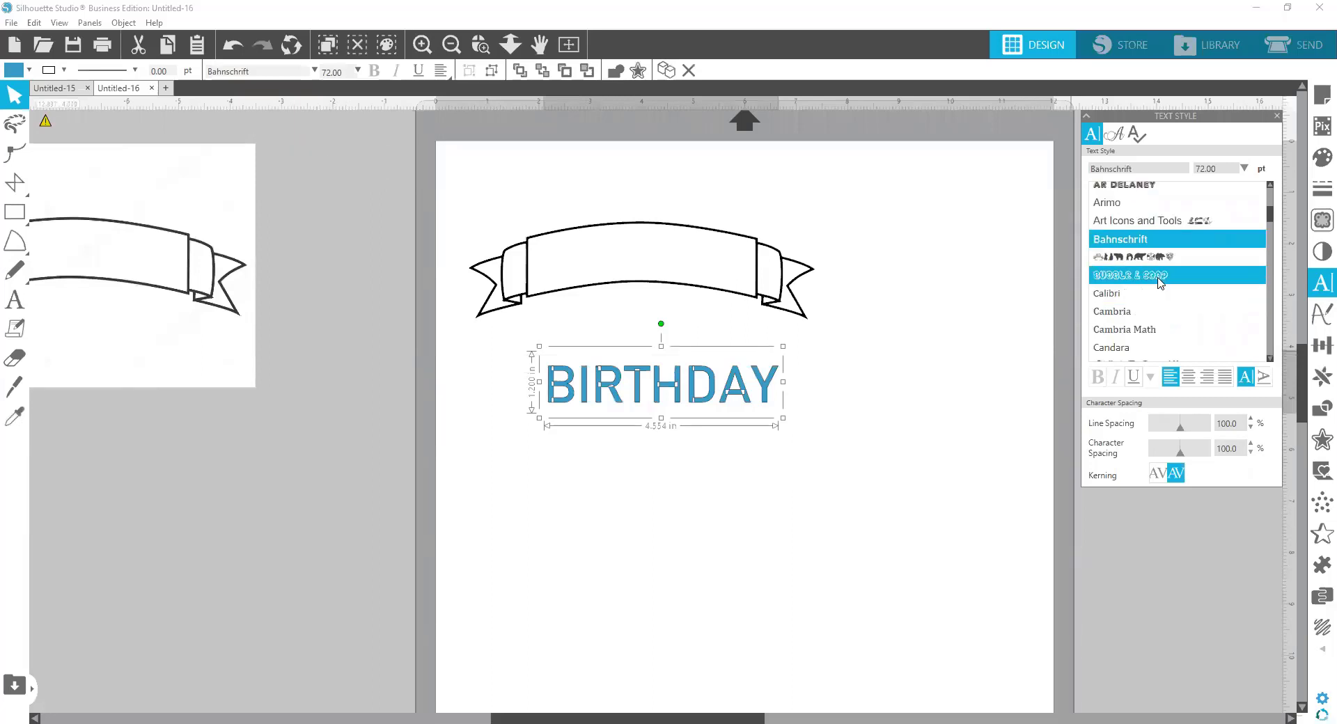
left_click(1135, 299)
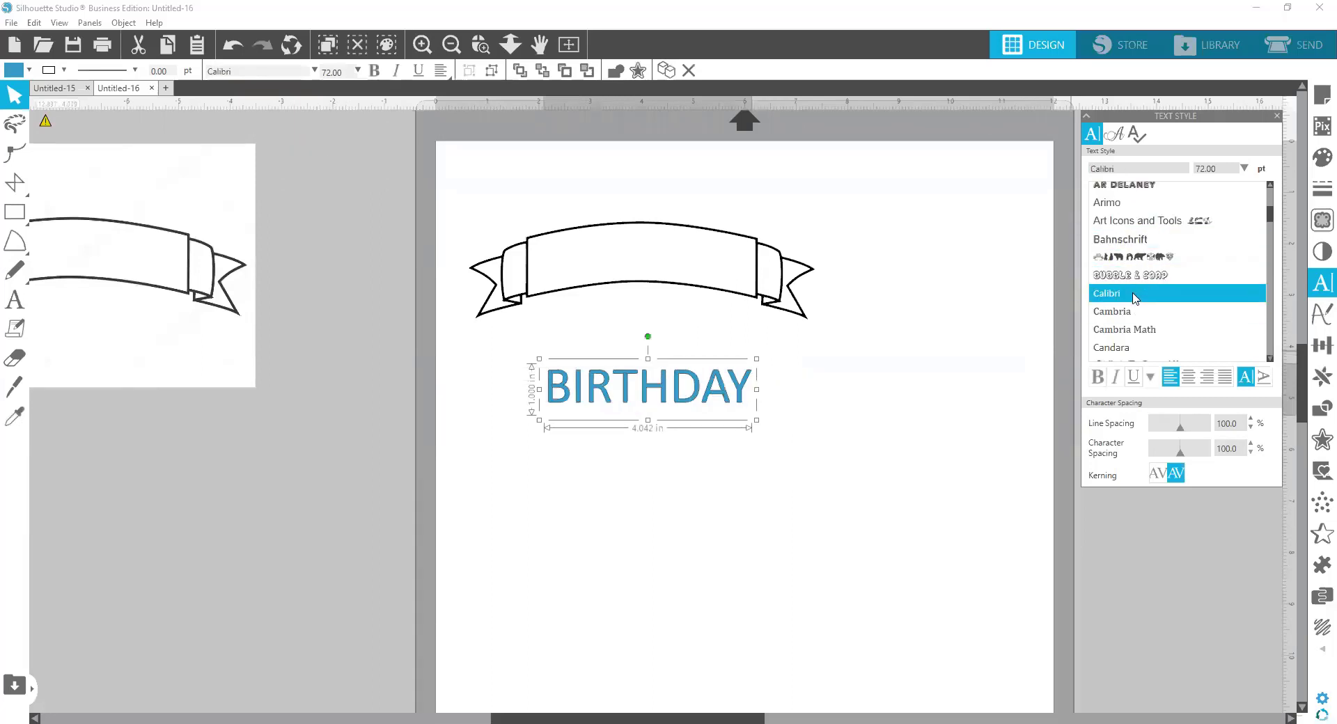
left_click(866, 468)
Make the Calibri BIRTHDAY text bold.
left_click(666, 397)
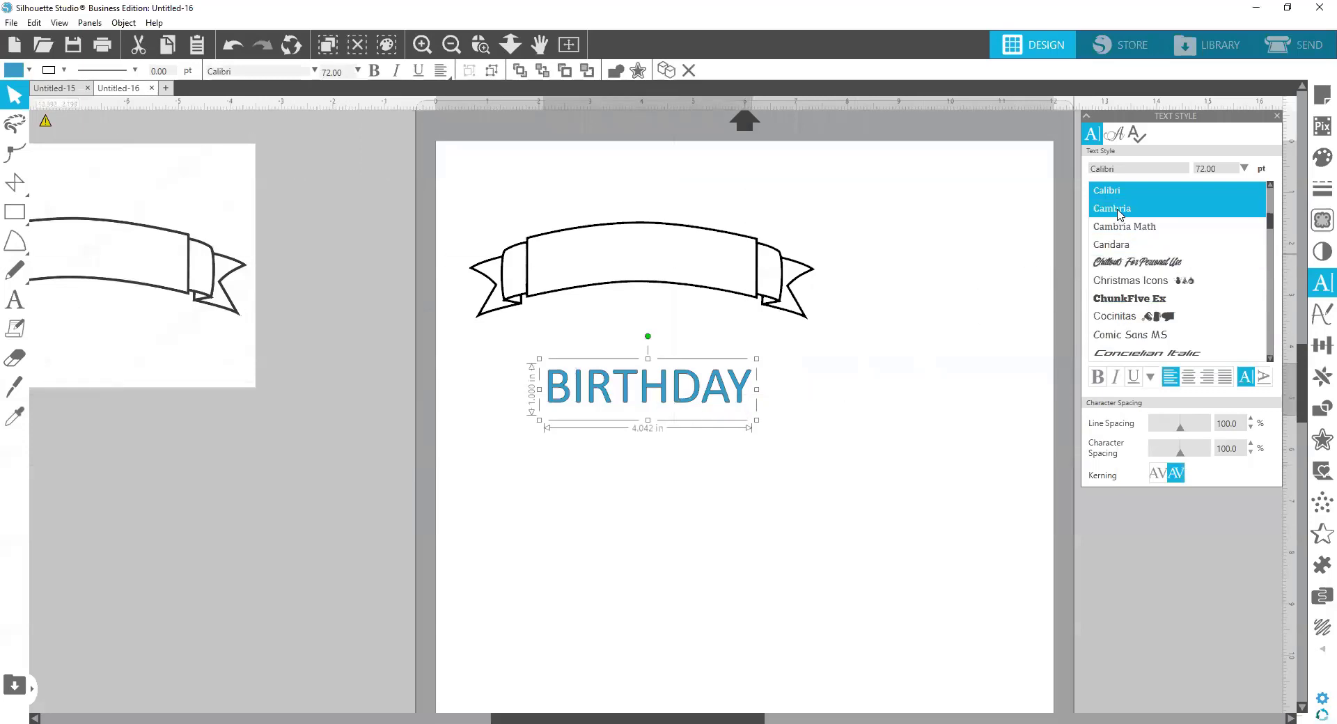
left_click(772, 428)
left_click(741, 407)
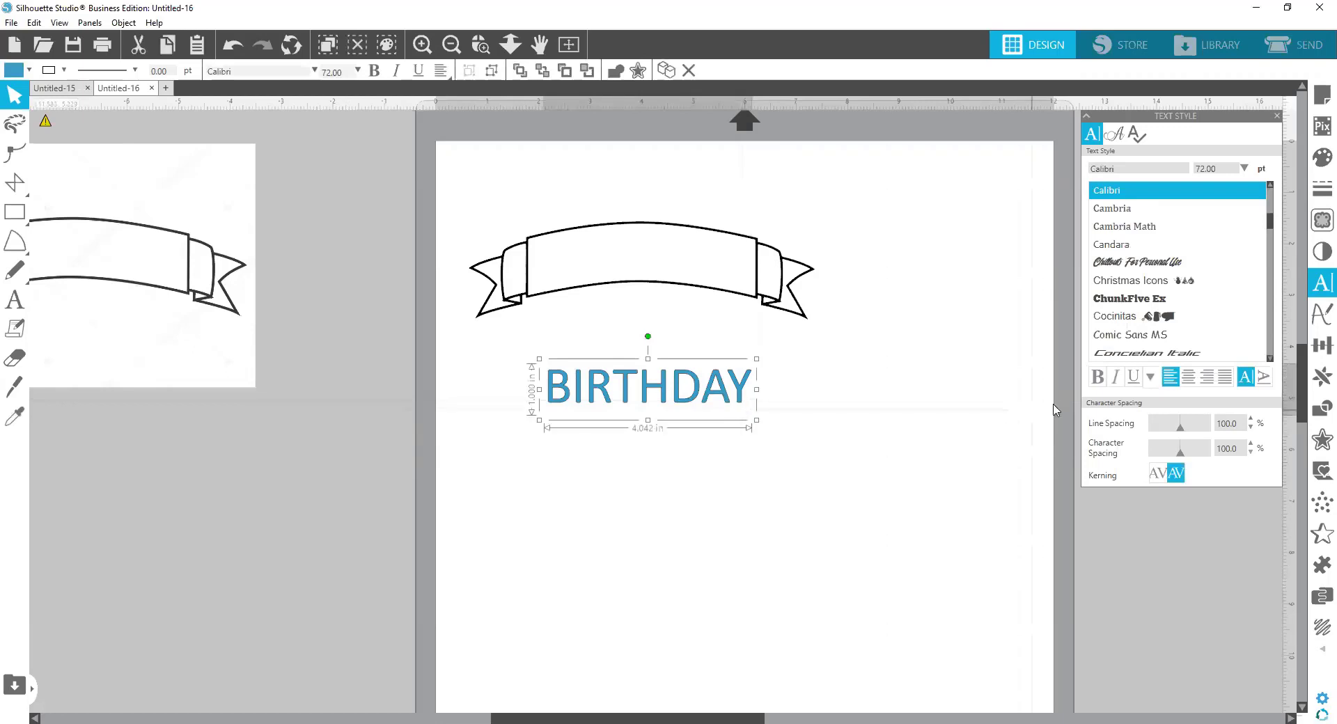
left_click(1097, 377)
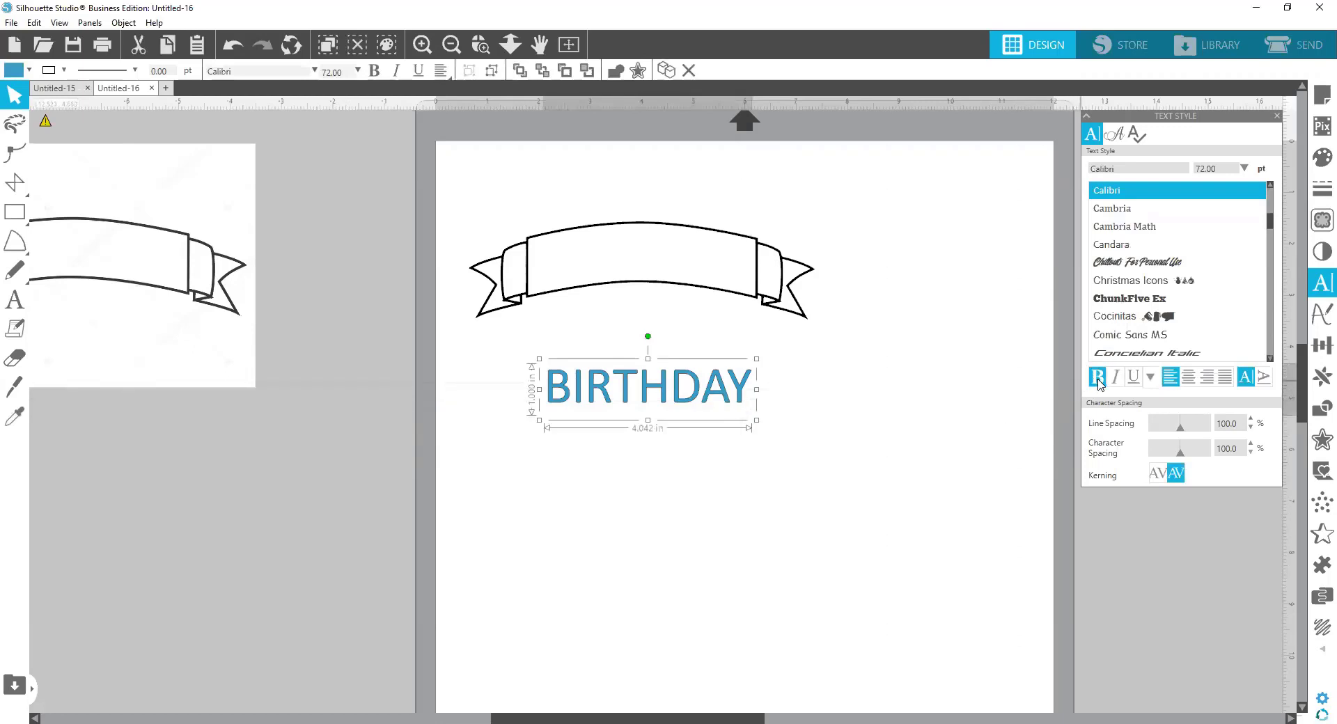
left_click(675, 540)
Move the BIRTHDAY text into the center section of the ribbon banner and deselect it.
left_click_drag(641, 406, 659, 256)
left_click(669, 457)
left_click(569, 413)
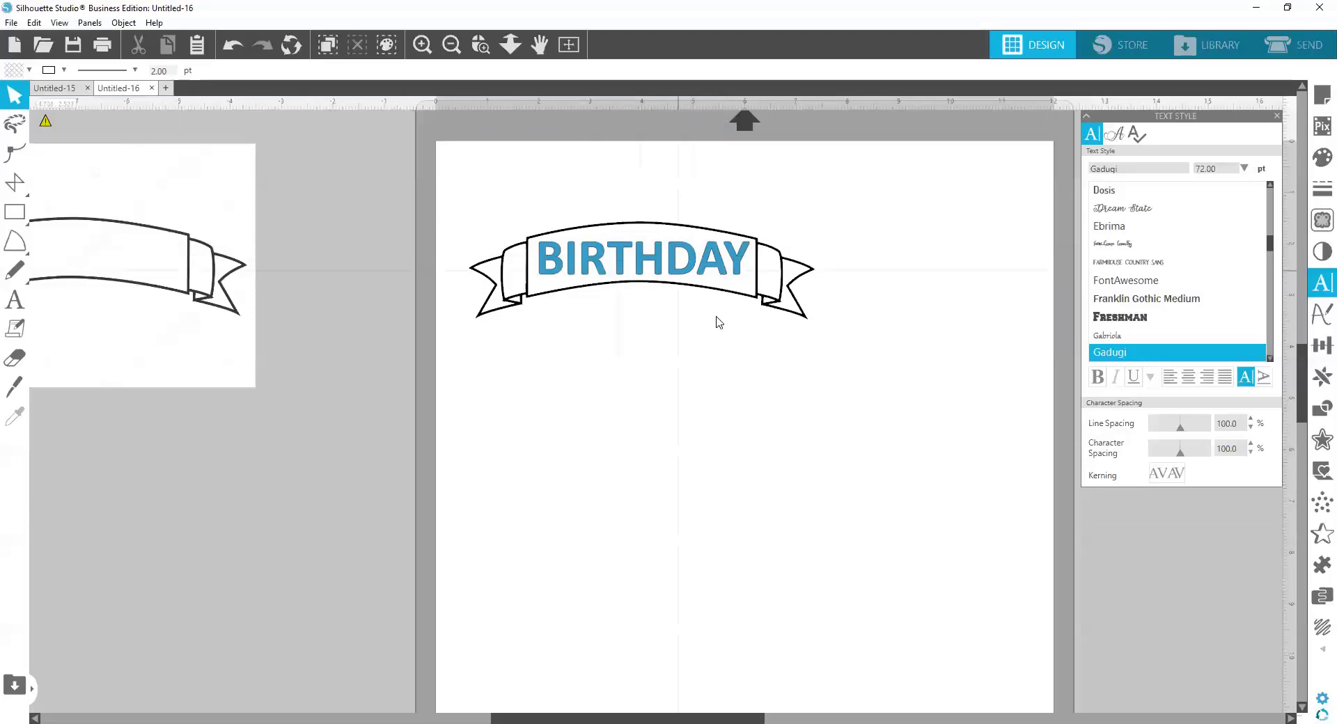
Move the BIRTHDAY text below the ribbon banner, apply the arched warp template with upward-curving edges, and deselect it.
left_click_drag(653, 264, 664, 363)
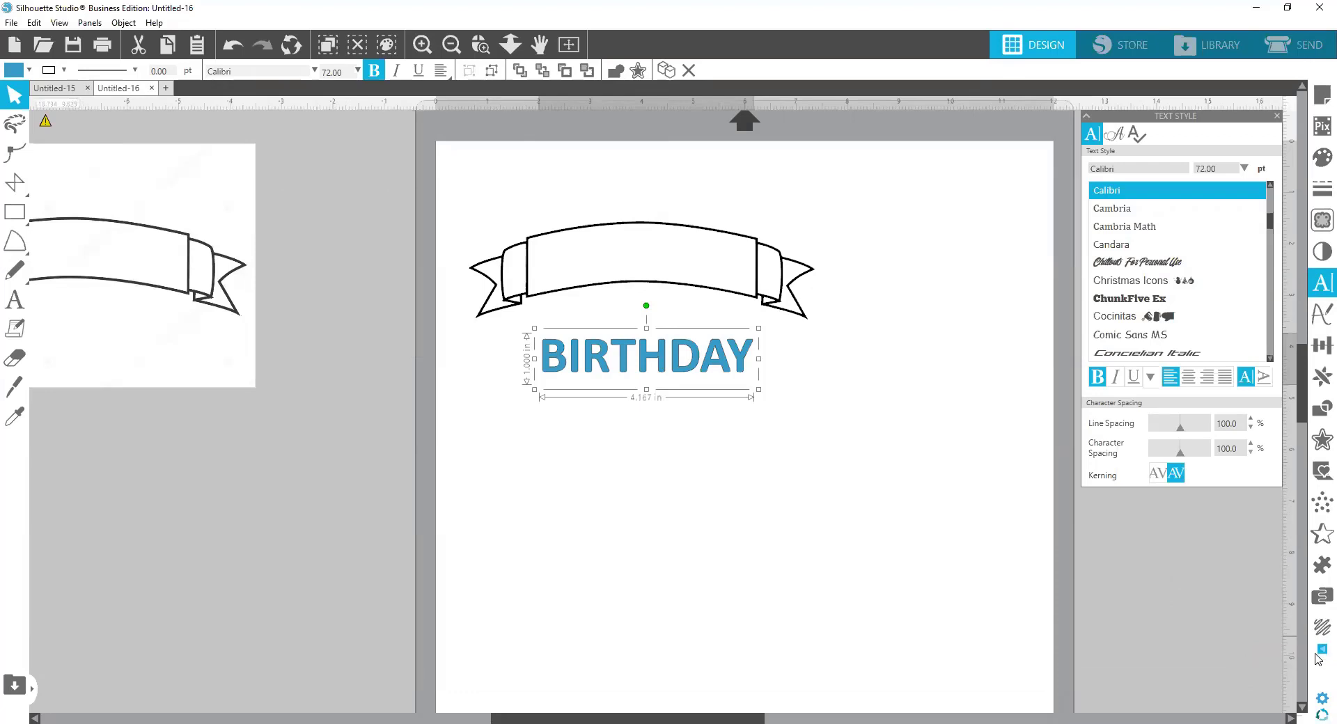
left_click(1320, 651)
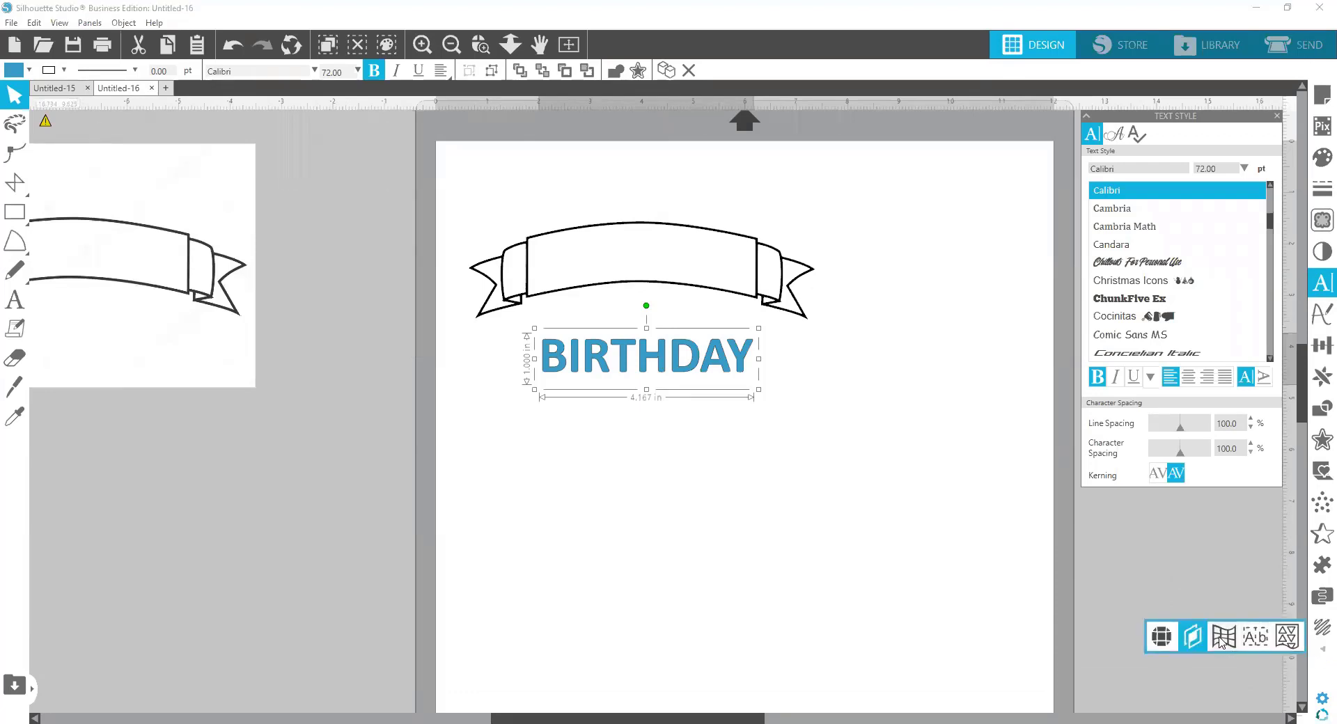
left_click(1224, 637)
left_click(1116, 137)
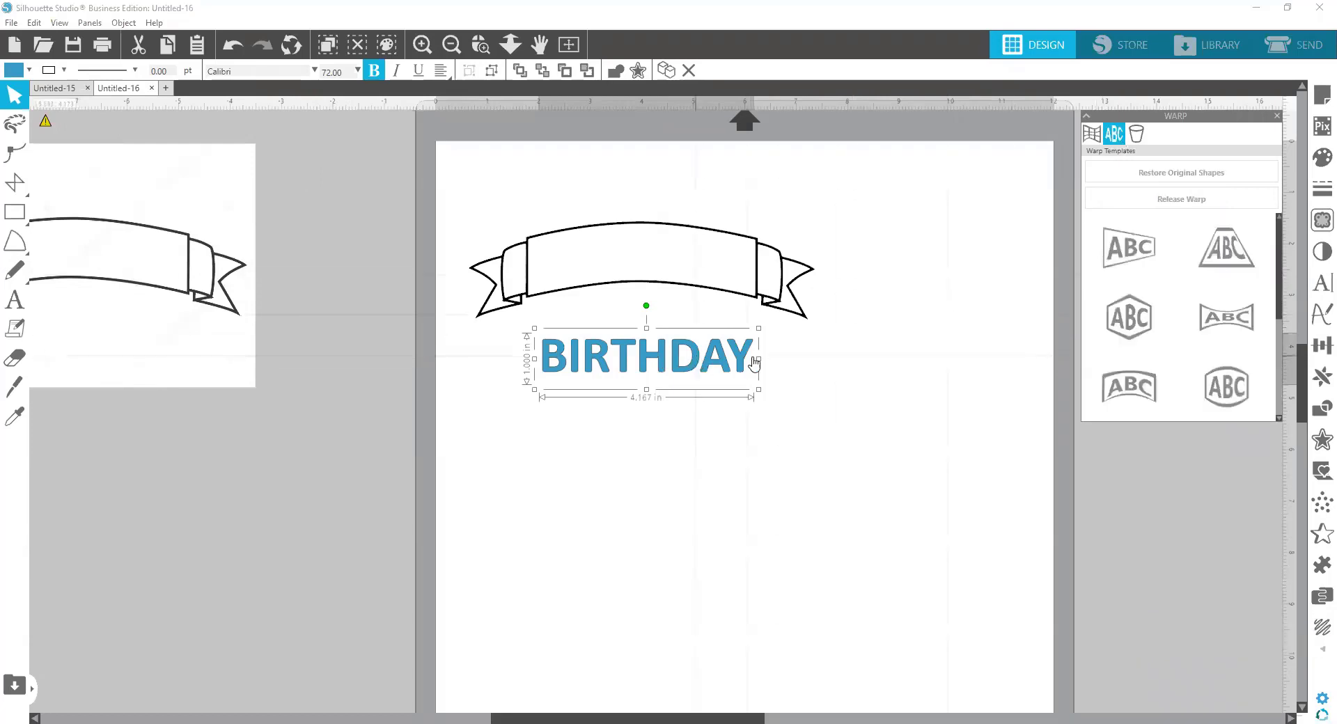
left_click(1130, 383)
left_click(757, 407)
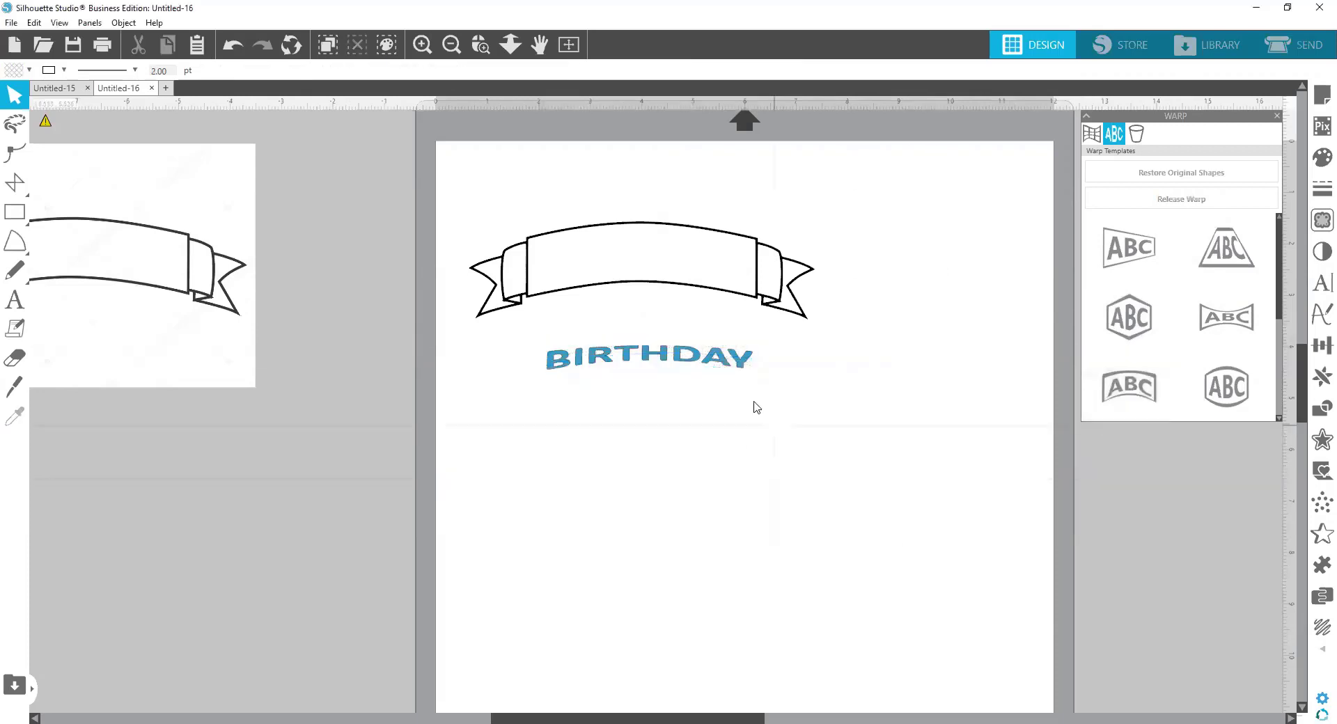
Move the arched BIRTHDAY text into the banner's center section and reshape its warp envelope to follow the section's curved edges.
left_click_drag(663, 359, 662, 258)
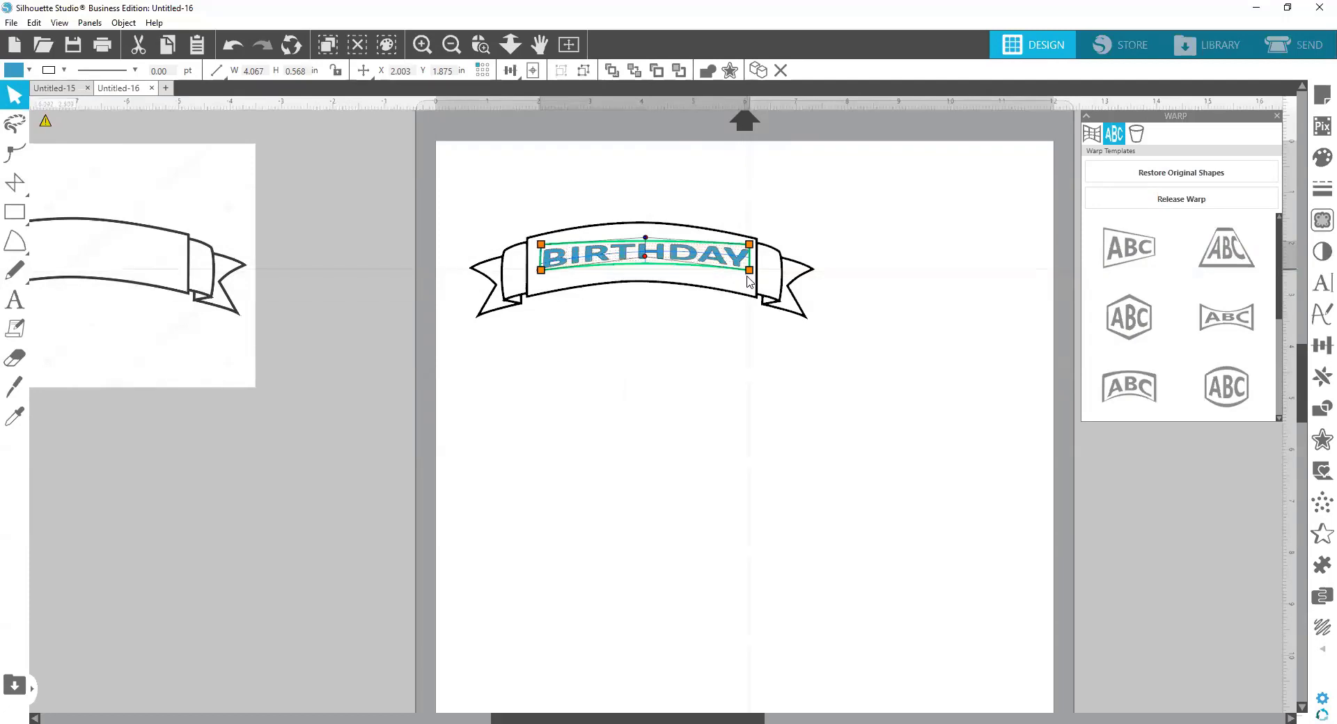
left_click_drag(750, 280, 751, 328)
left_click_drag(550, 278, 543, 294)
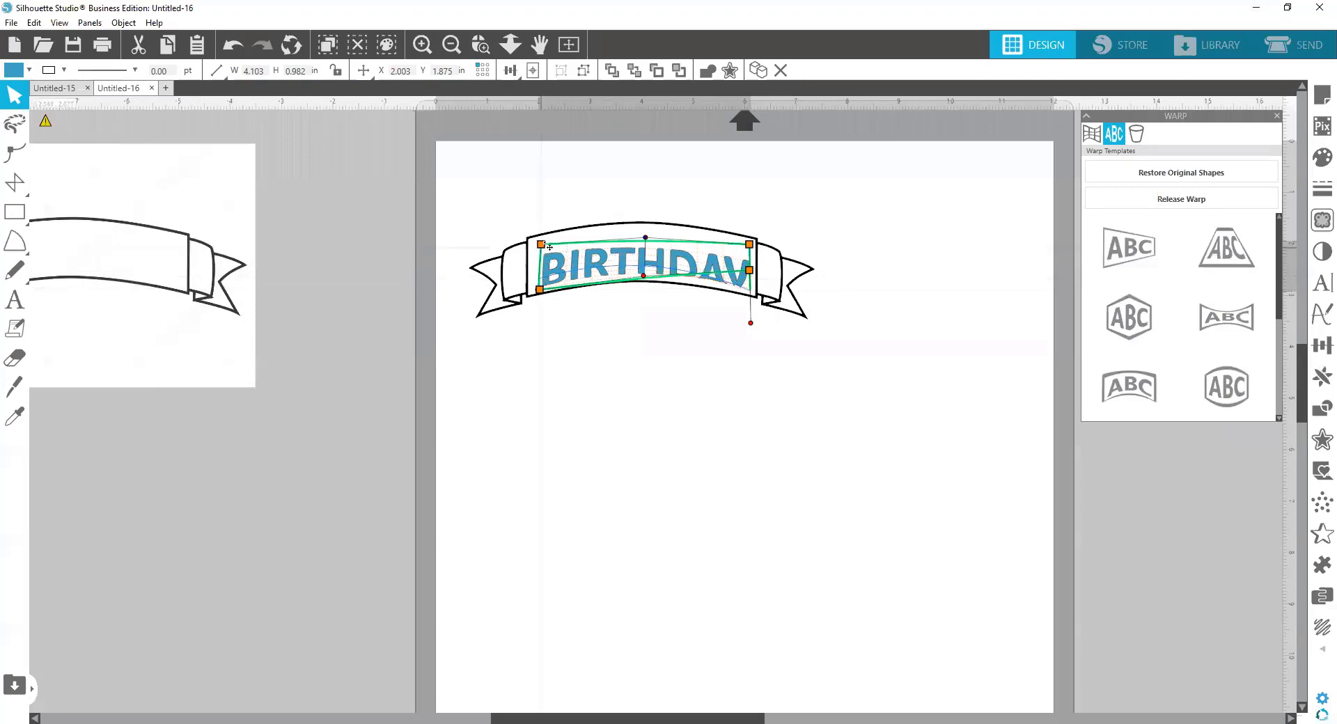
left_click_drag(550, 246, 542, 242)
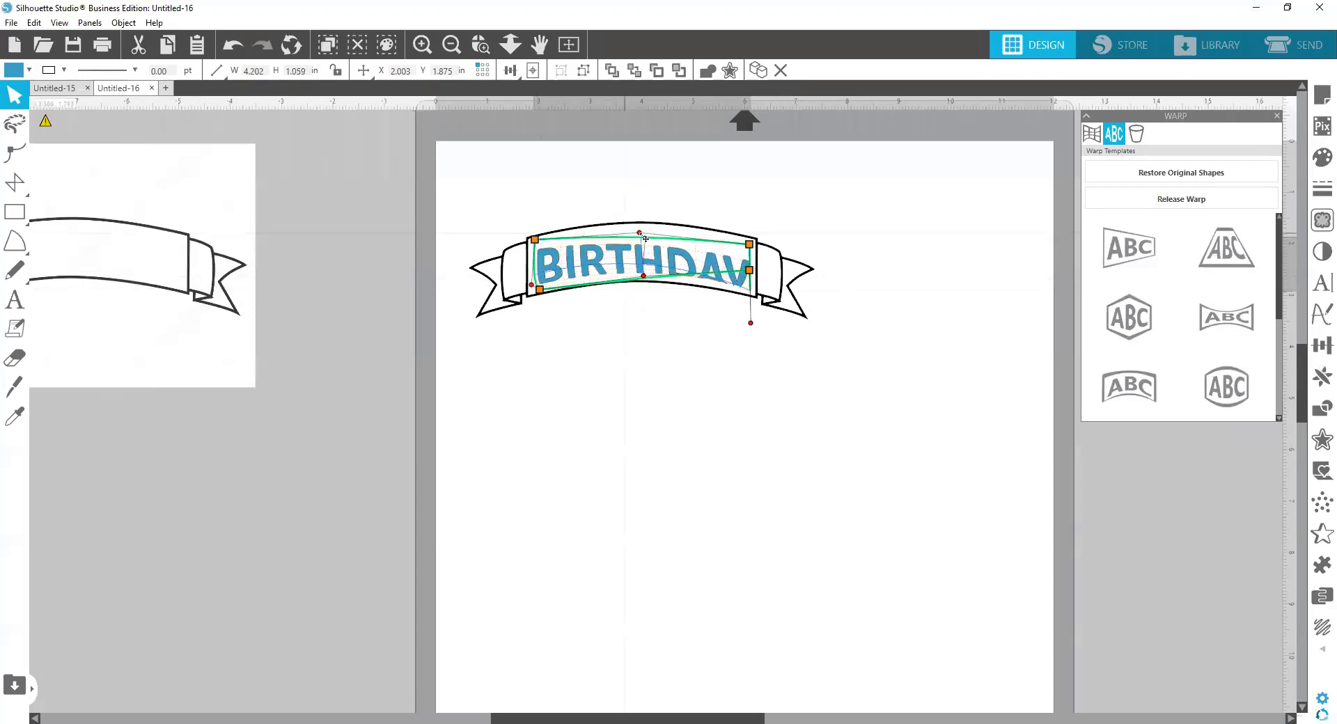
left_click_drag(645, 238, 640, 203)
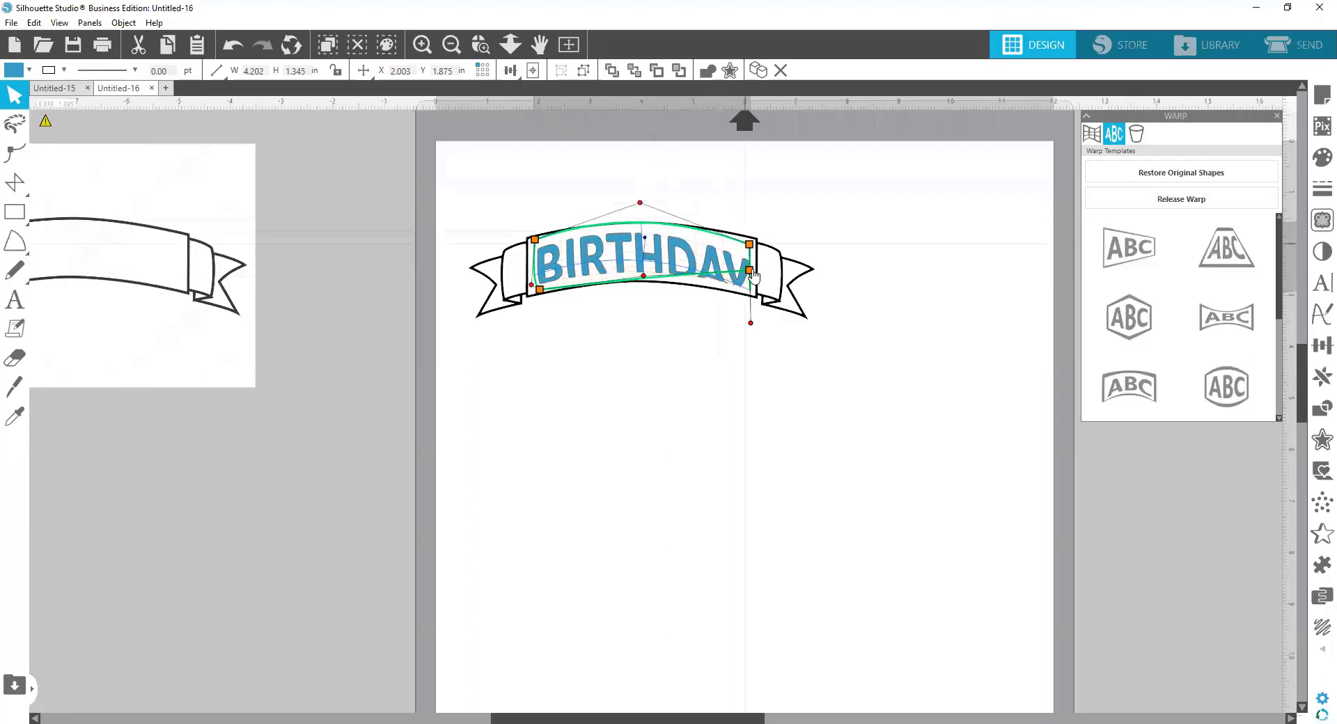
left_click_drag(753, 278, 750, 232)
Nudge the warped BIRTHDAY text slightly to the left inside the banner's center section and deselect it.
left_click(710, 268)
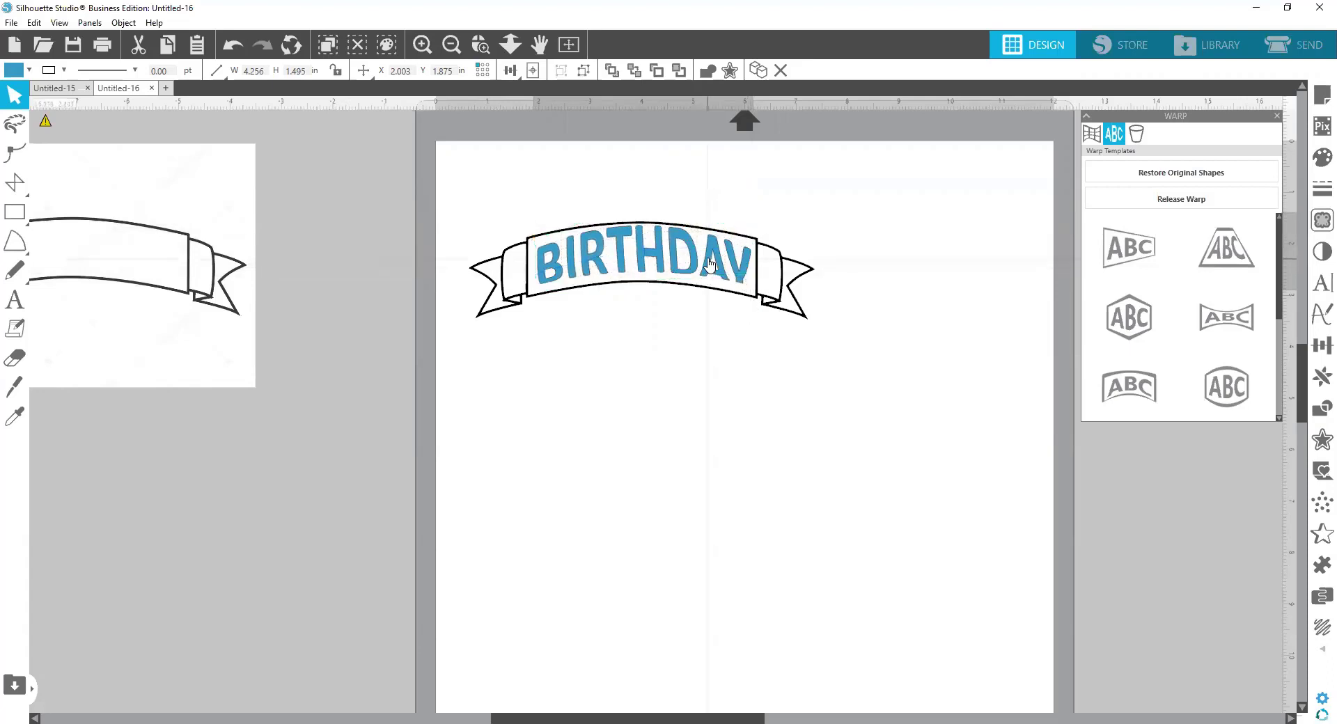
left_click_drag(710, 264, 707, 265)
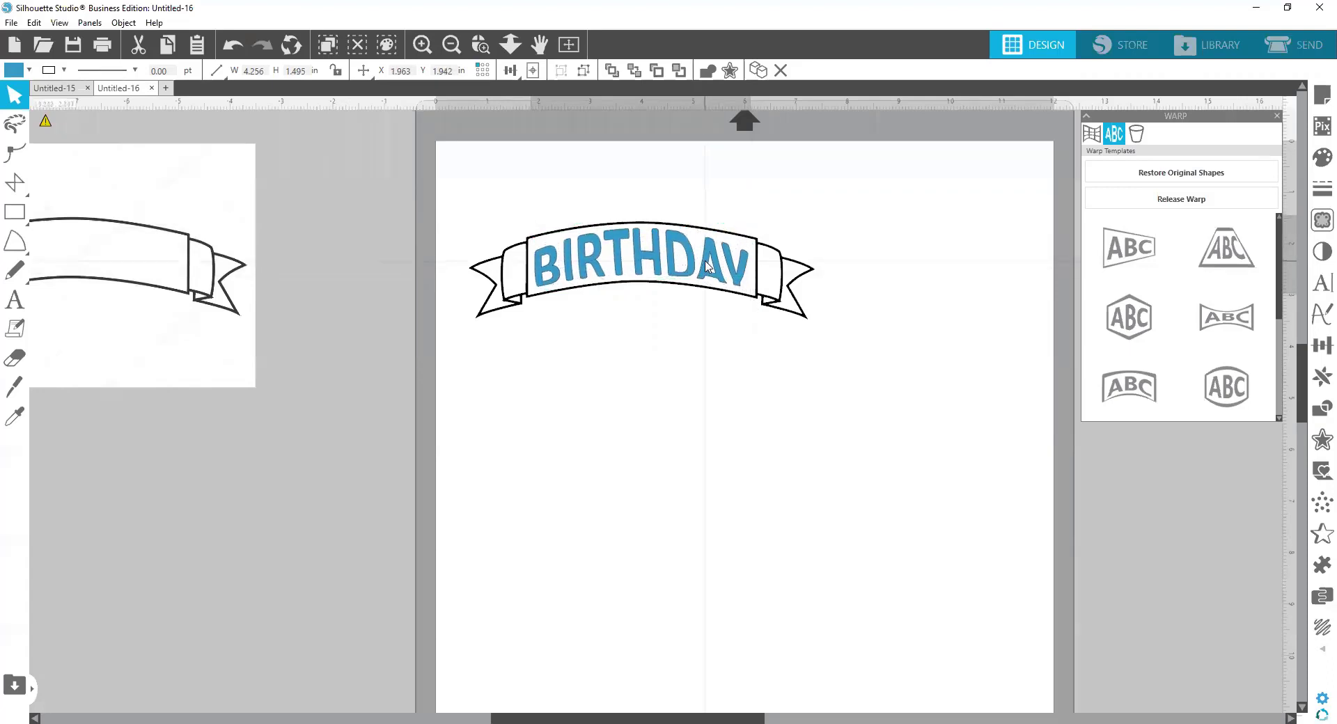
left_click(839, 411)
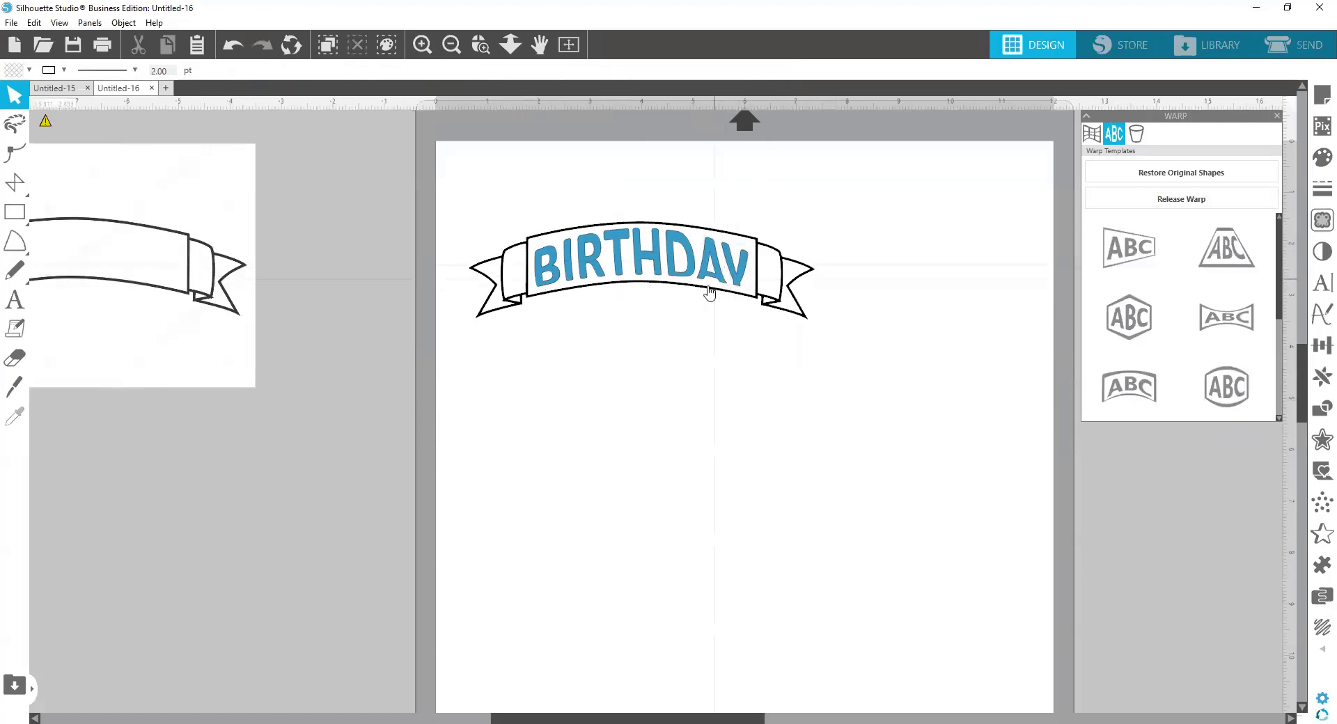
Move the warped BIRTHDAY text well below the banner and add a new BIRTHDAY text line between them.
left_click_drag(710, 293, 696, 527)
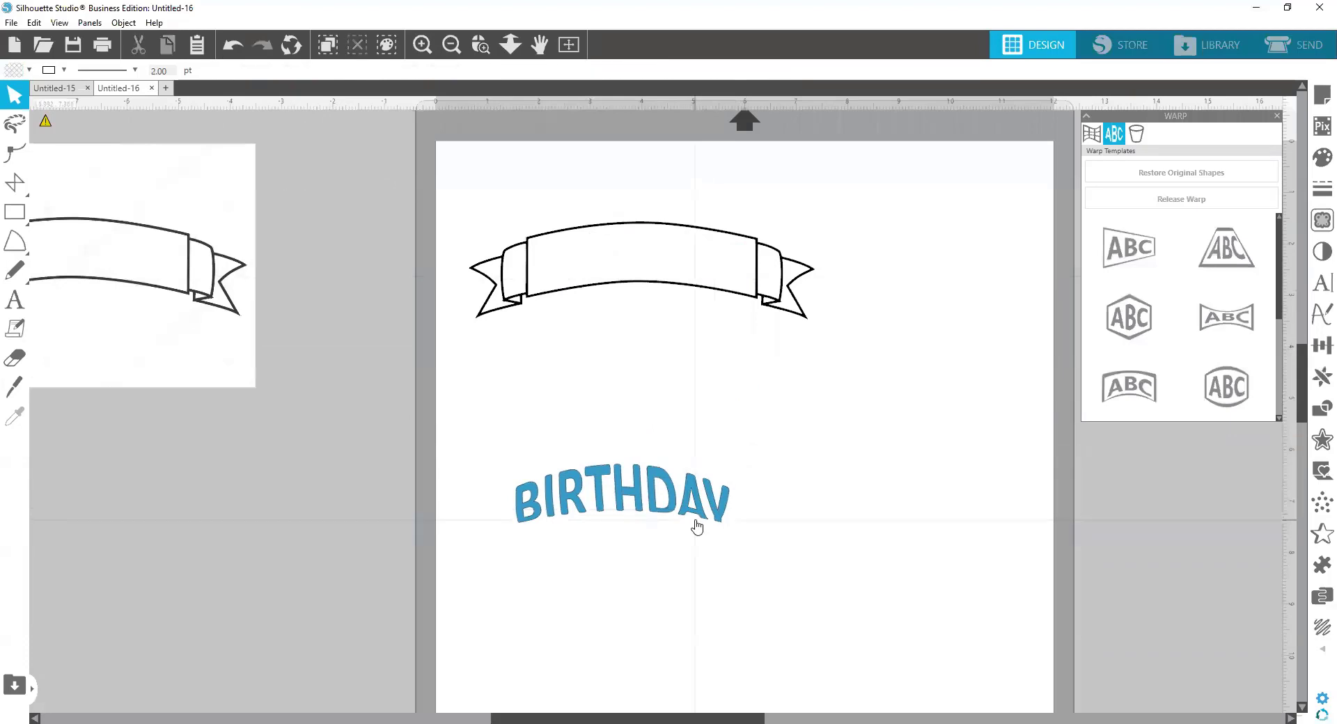
left_click(15, 299)
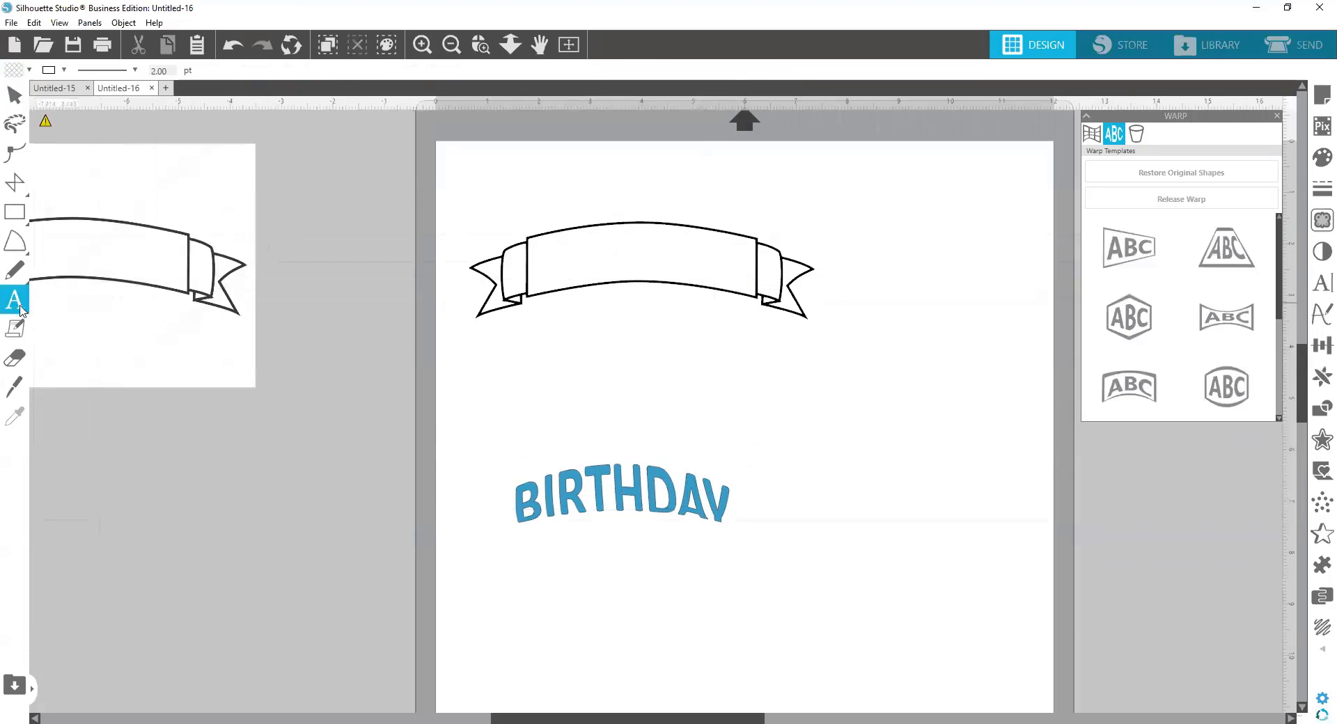
left_click(514, 384)
type("BI")
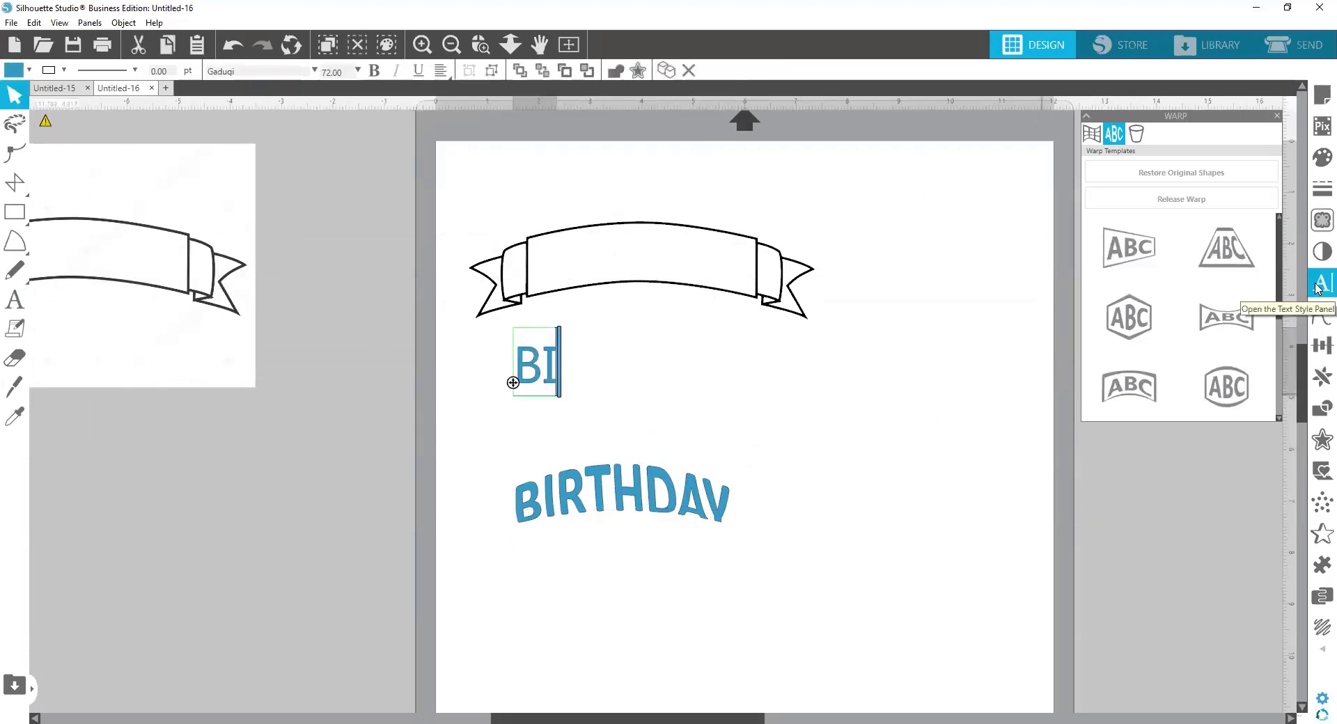
type("RTHDAY")
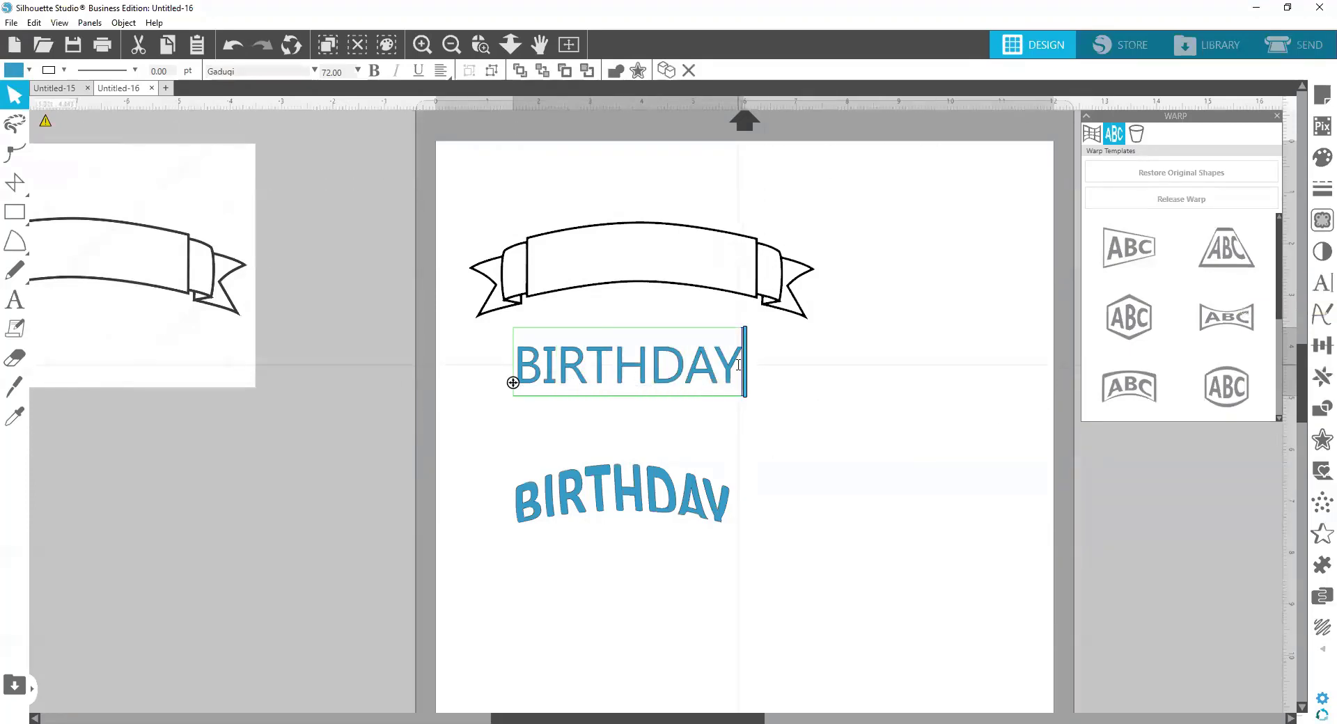
Set the new BIRTHDAY text to bold Calibri and nudge it slightly to the right.
left_click_drag(738, 365, 508, 373)
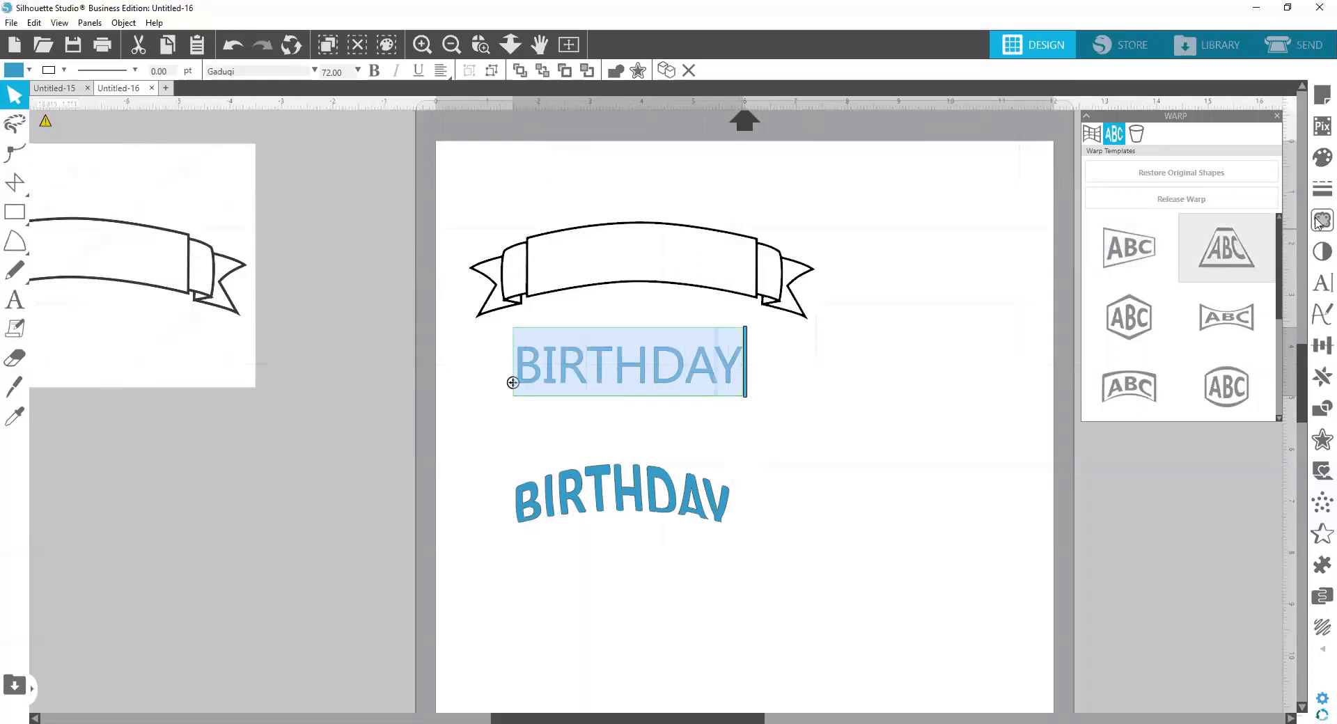
left_click(1319, 286)
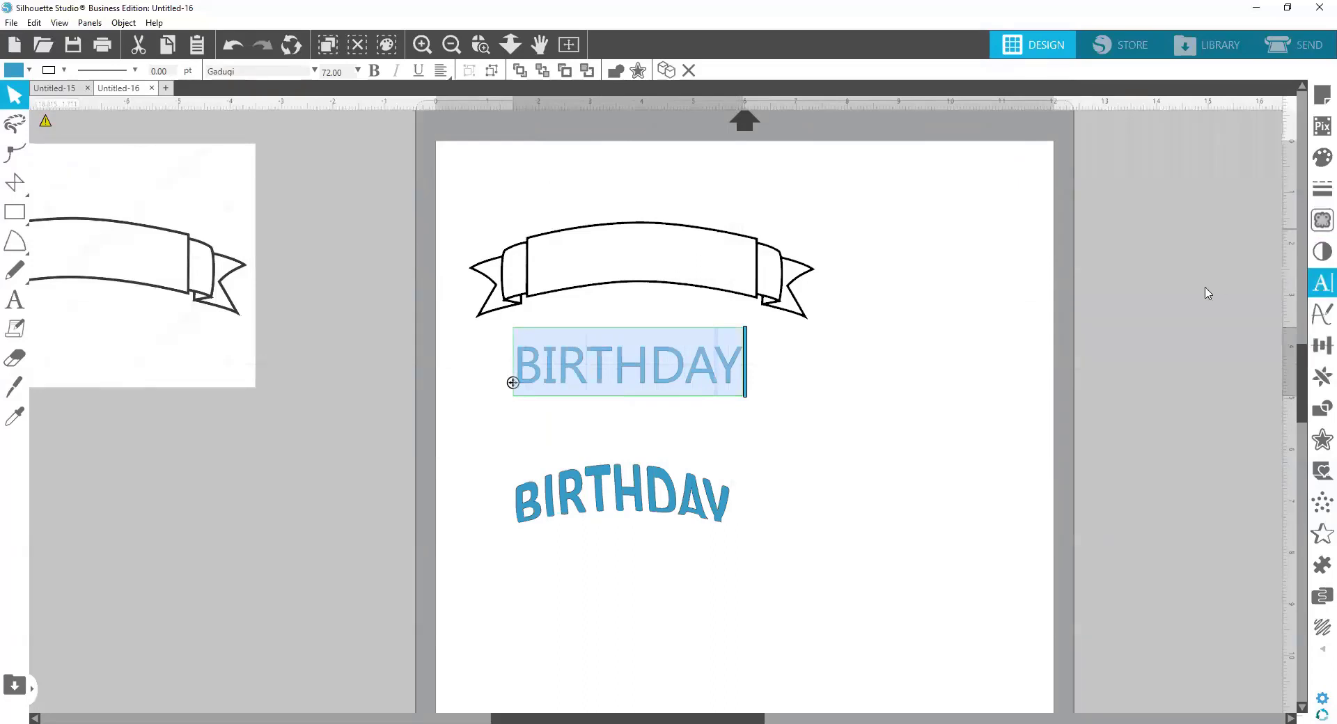
scroll(1160, 258, "down", 2)
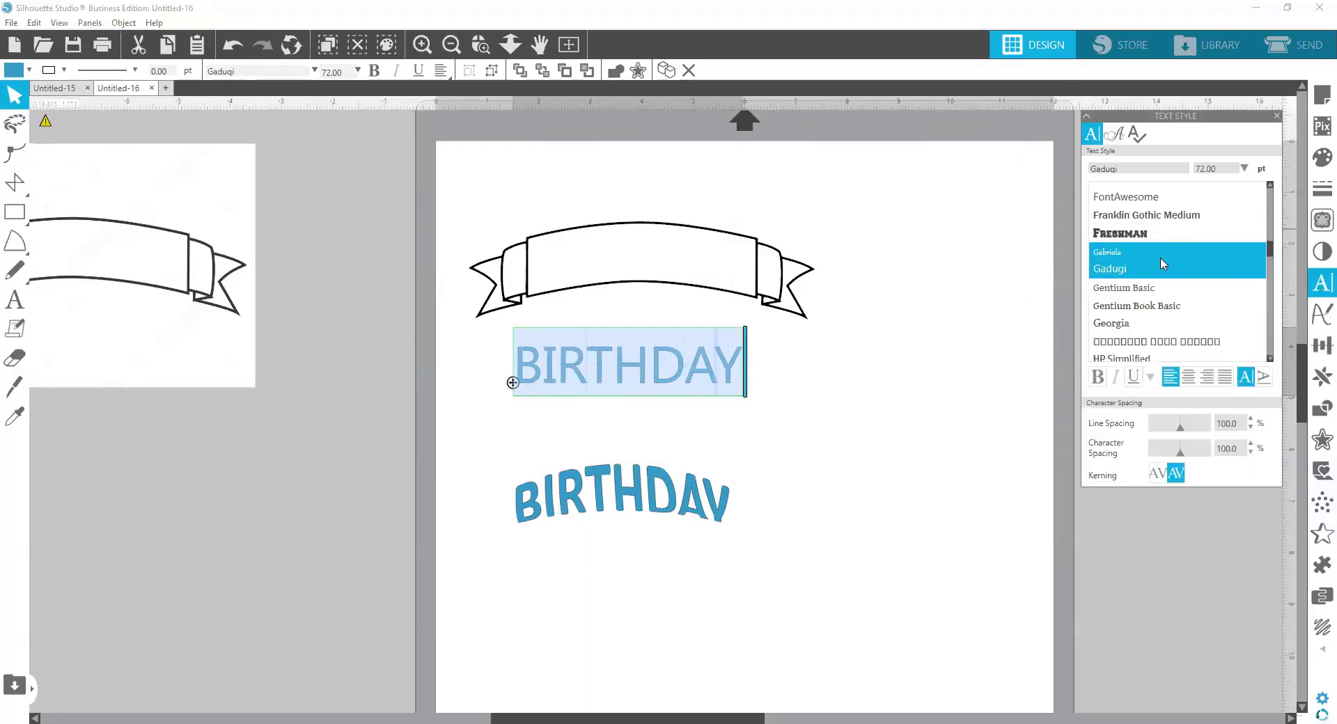
scroll(1219, 261, "up", 4)
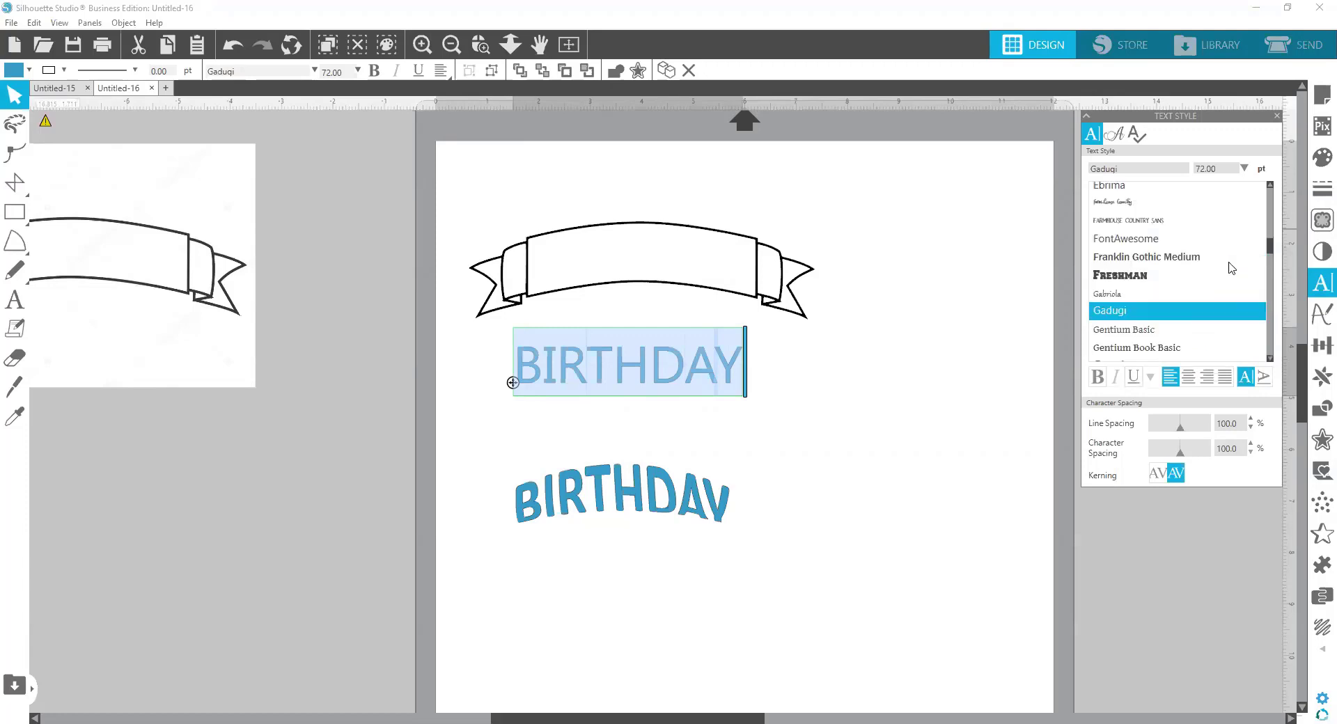
left_click(670, 499)
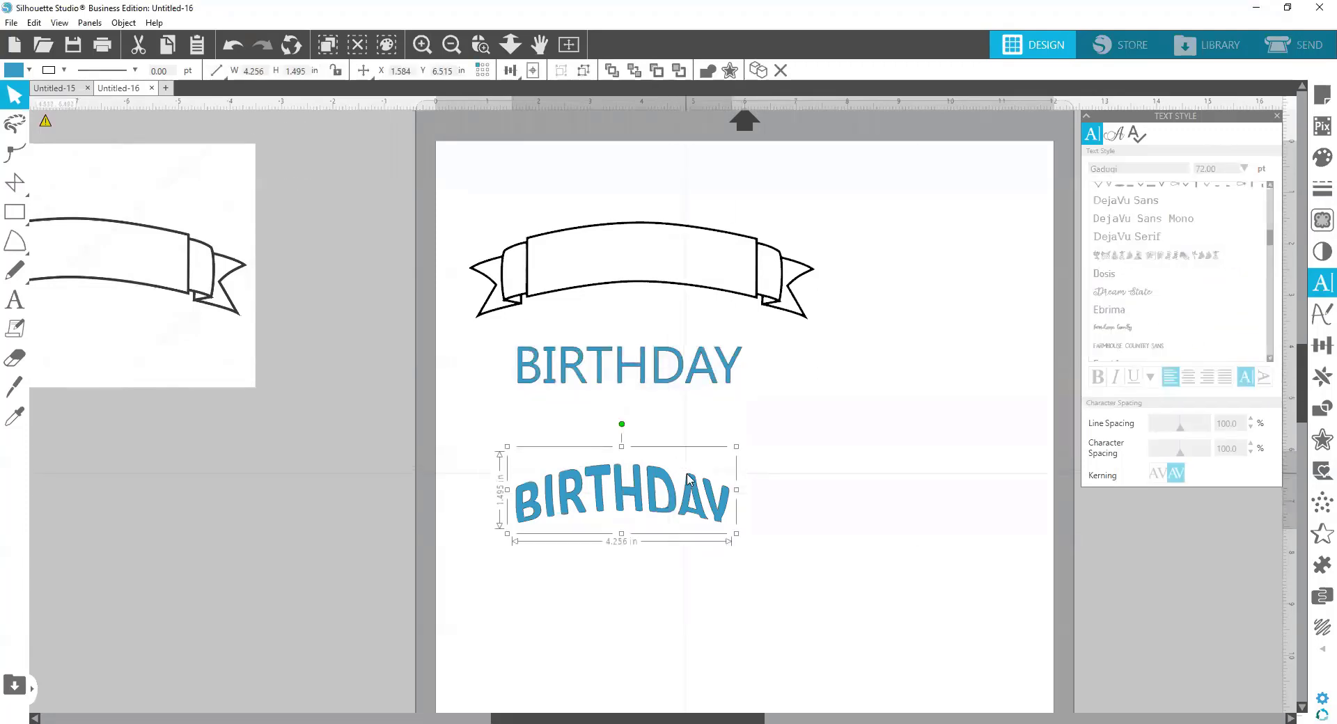
left_click(734, 359)
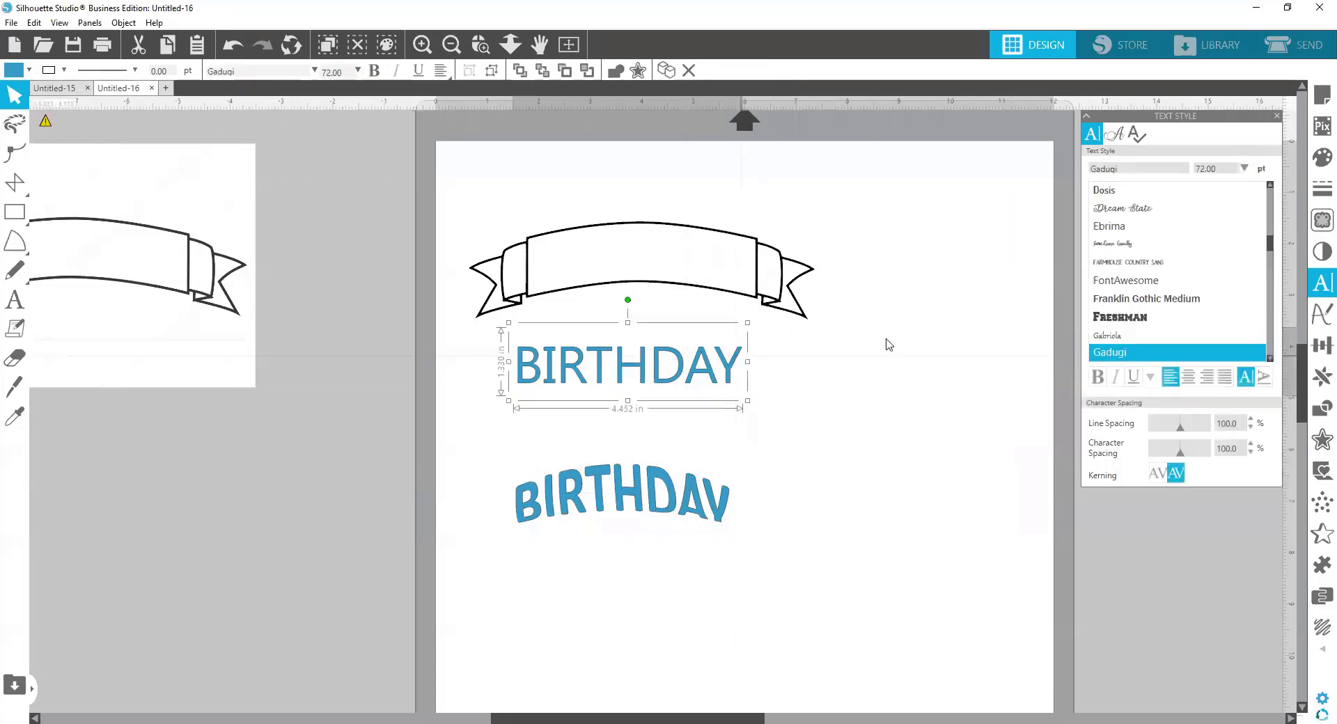
scroll(1200, 285, "up", 6)
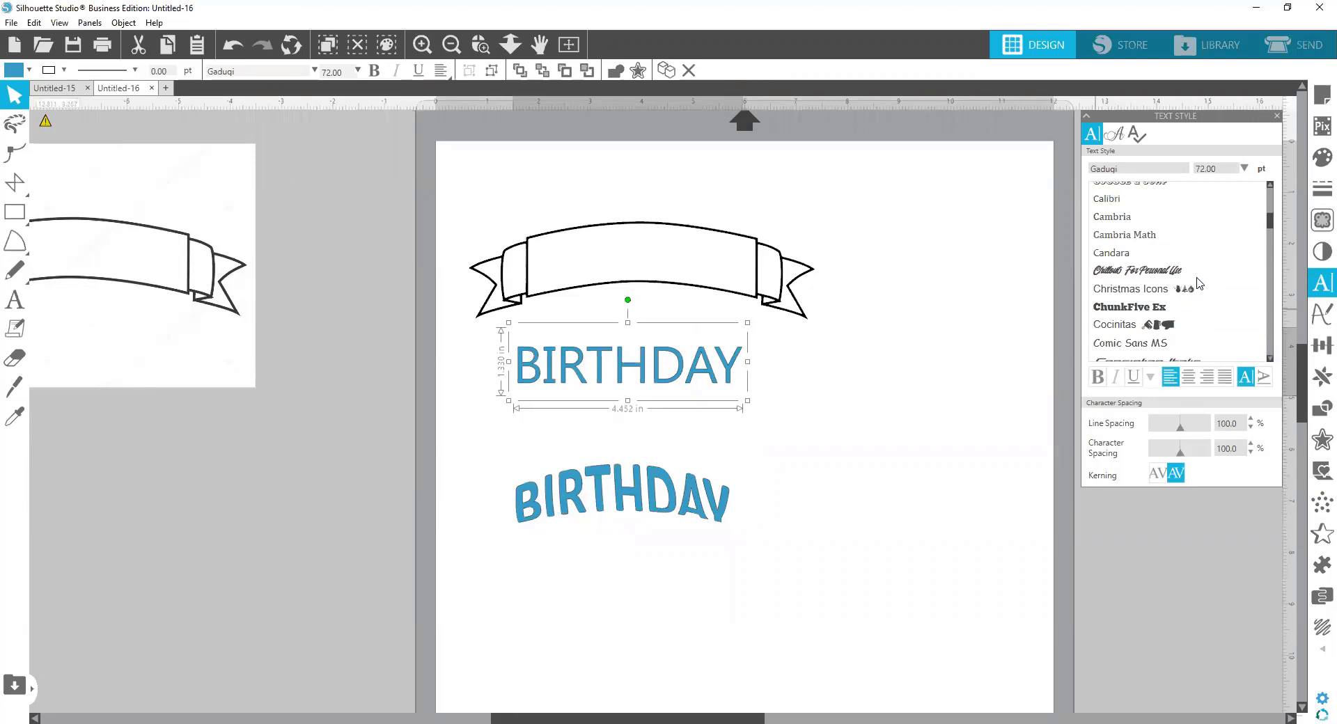
left_click(1115, 198)
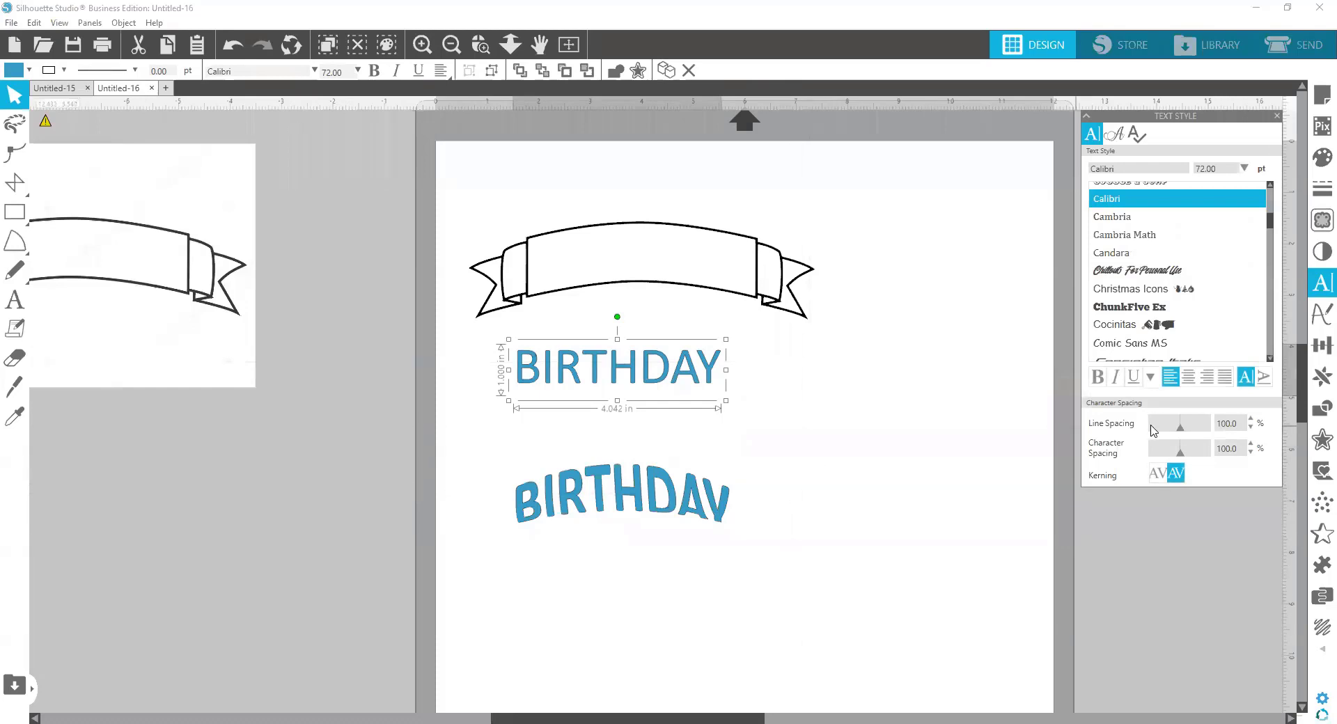
left_click(1098, 377)
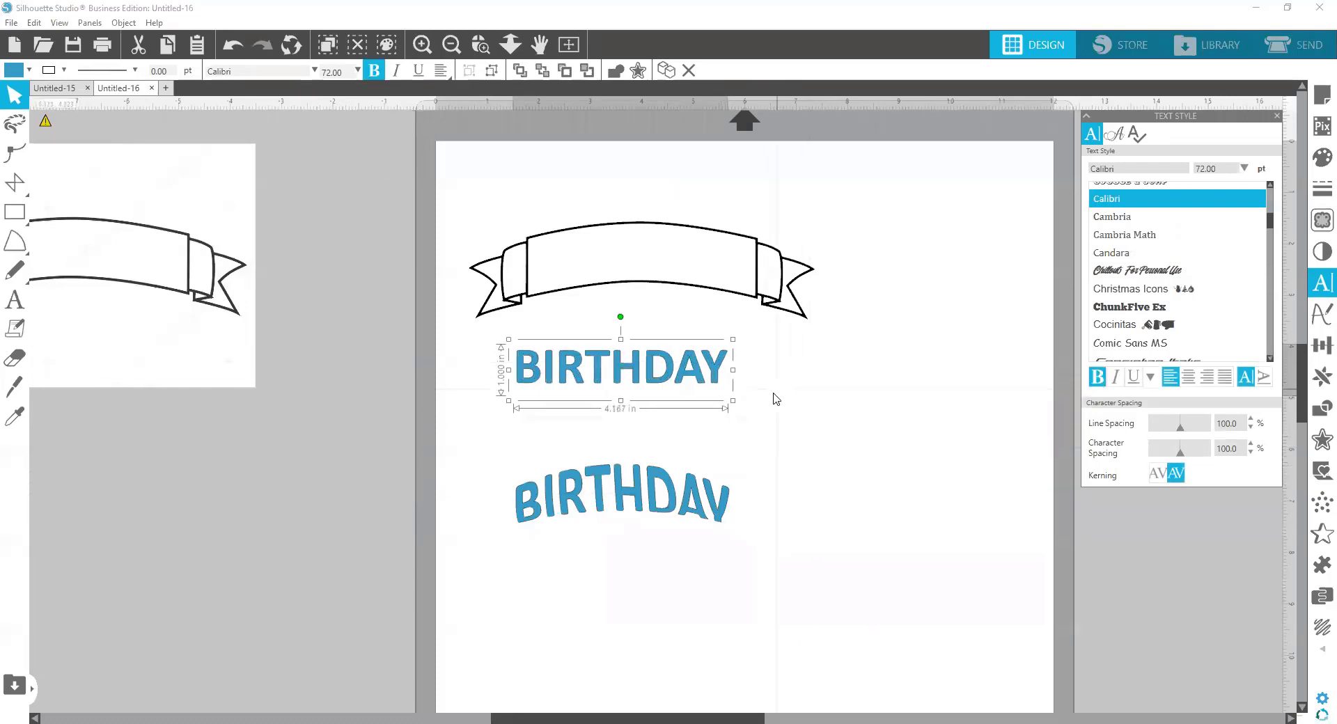
left_click_drag(668, 382, 674, 382)
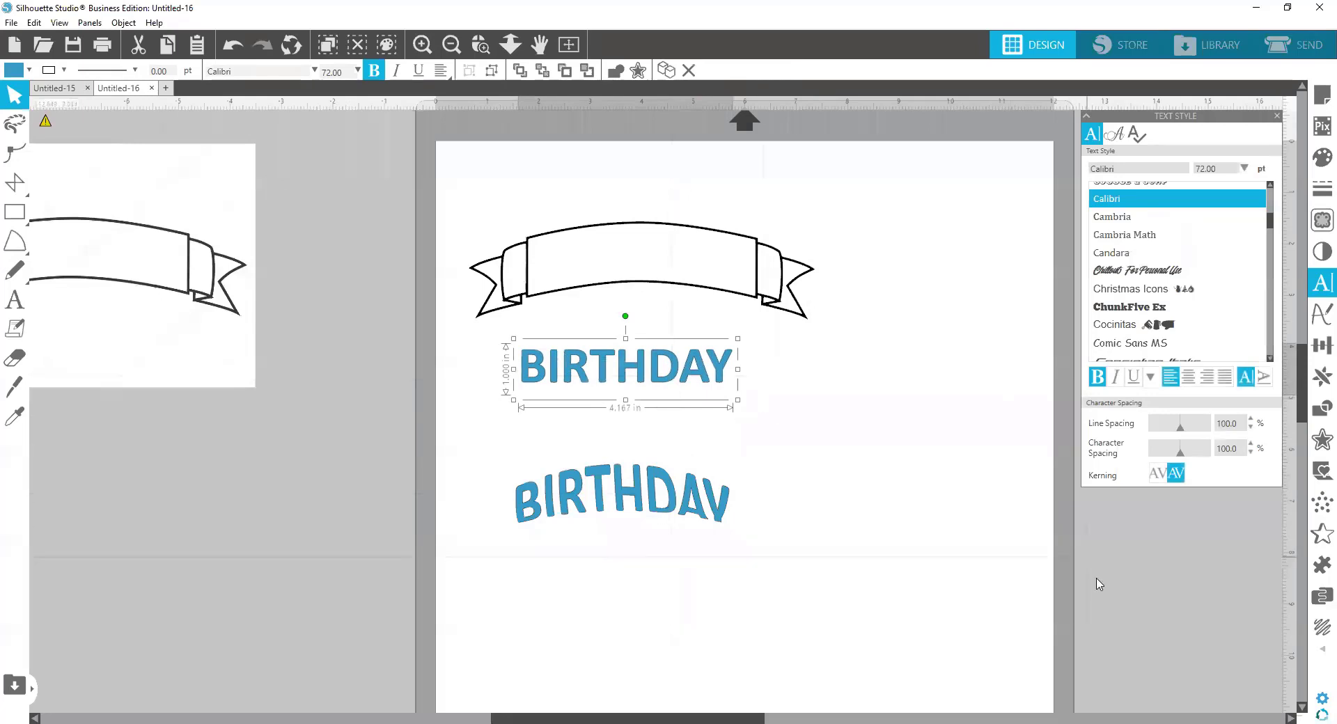
Apply a custom warp grid to the new BIRTHDAY text, move it into the banner's center section, and deselect it.
left_click(1319, 652)
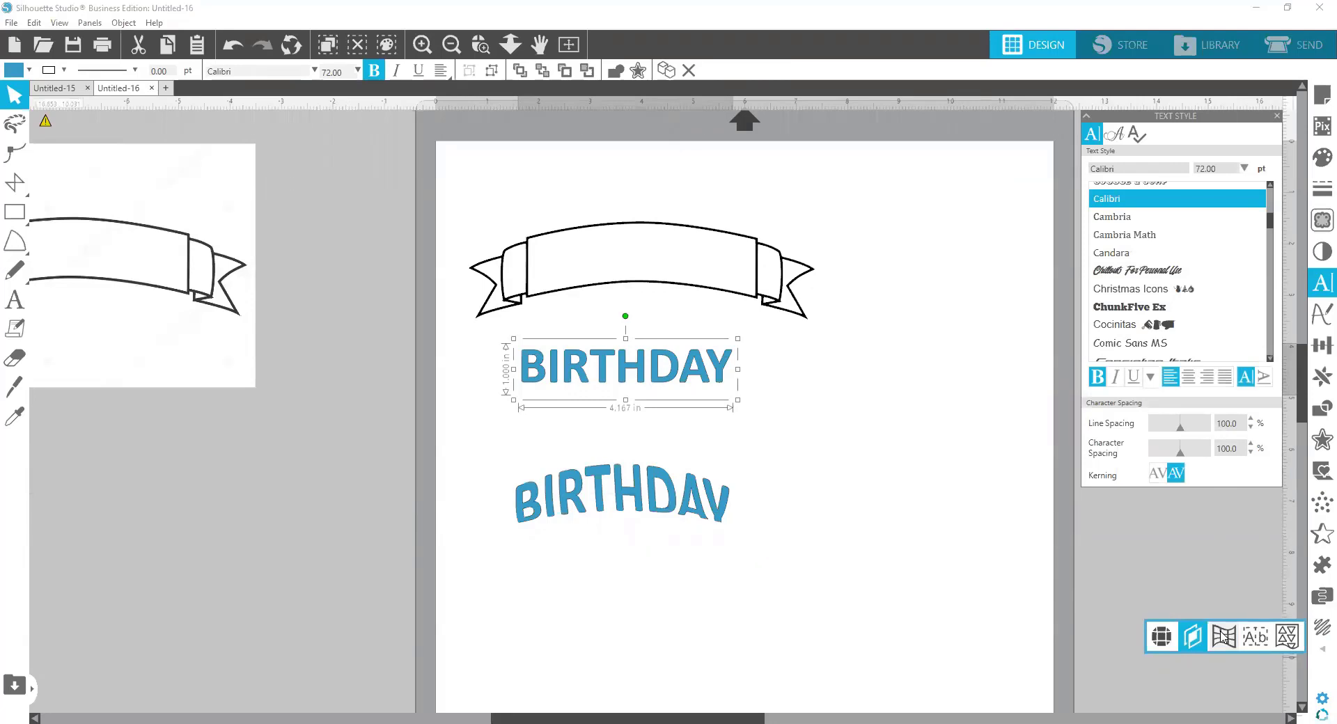
left_click(1224, 637)
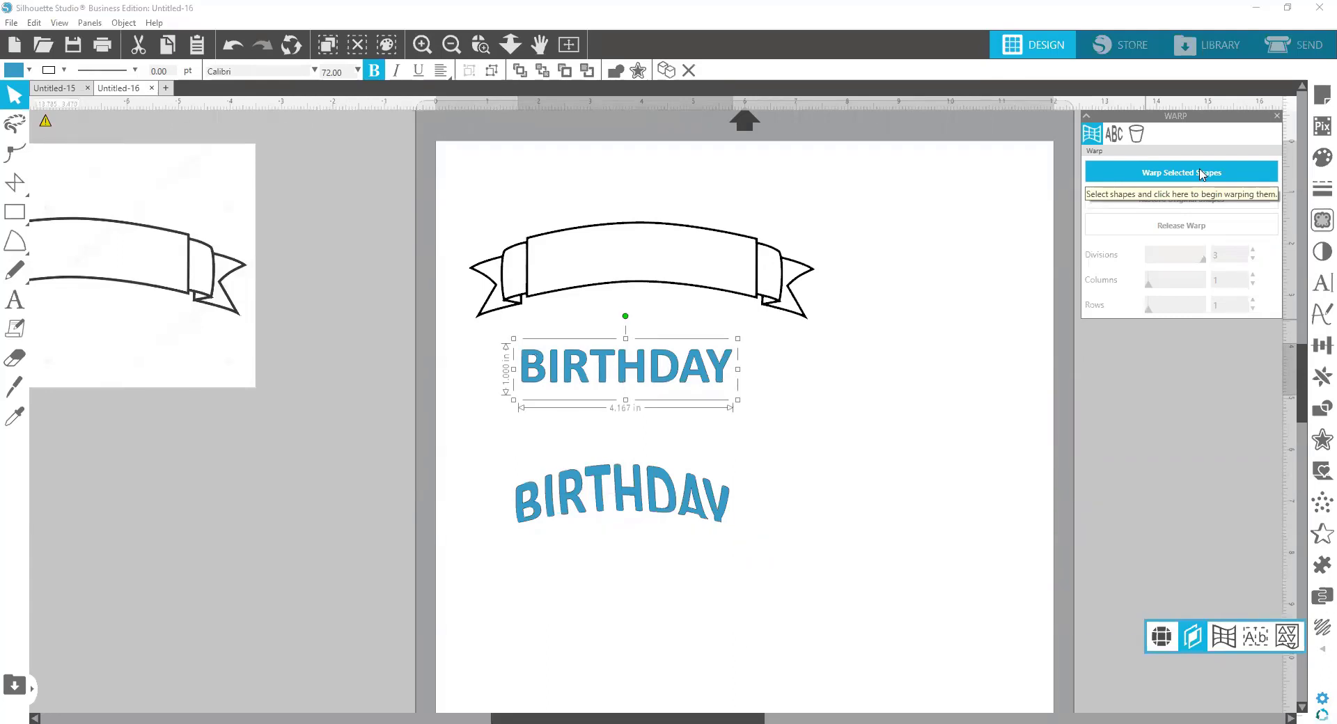
left_click(1203, 174)
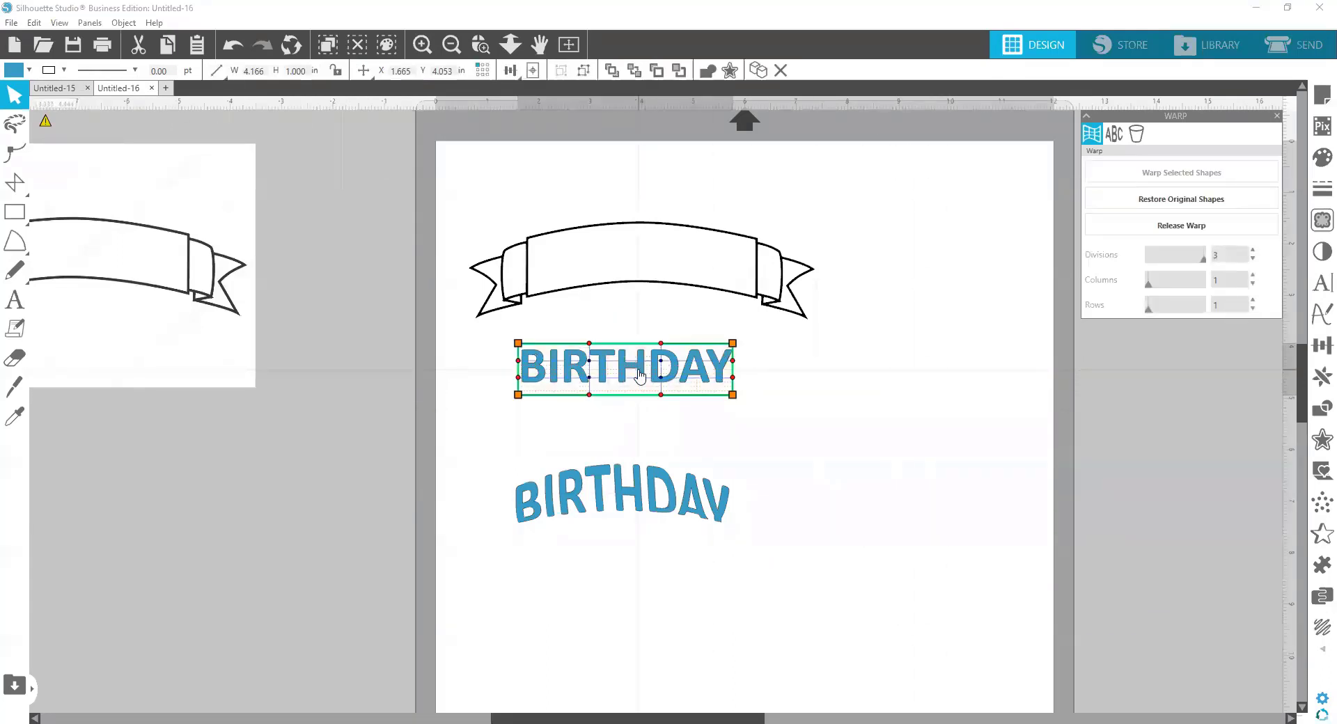
left_click_drag(639, 376, 663, 268)
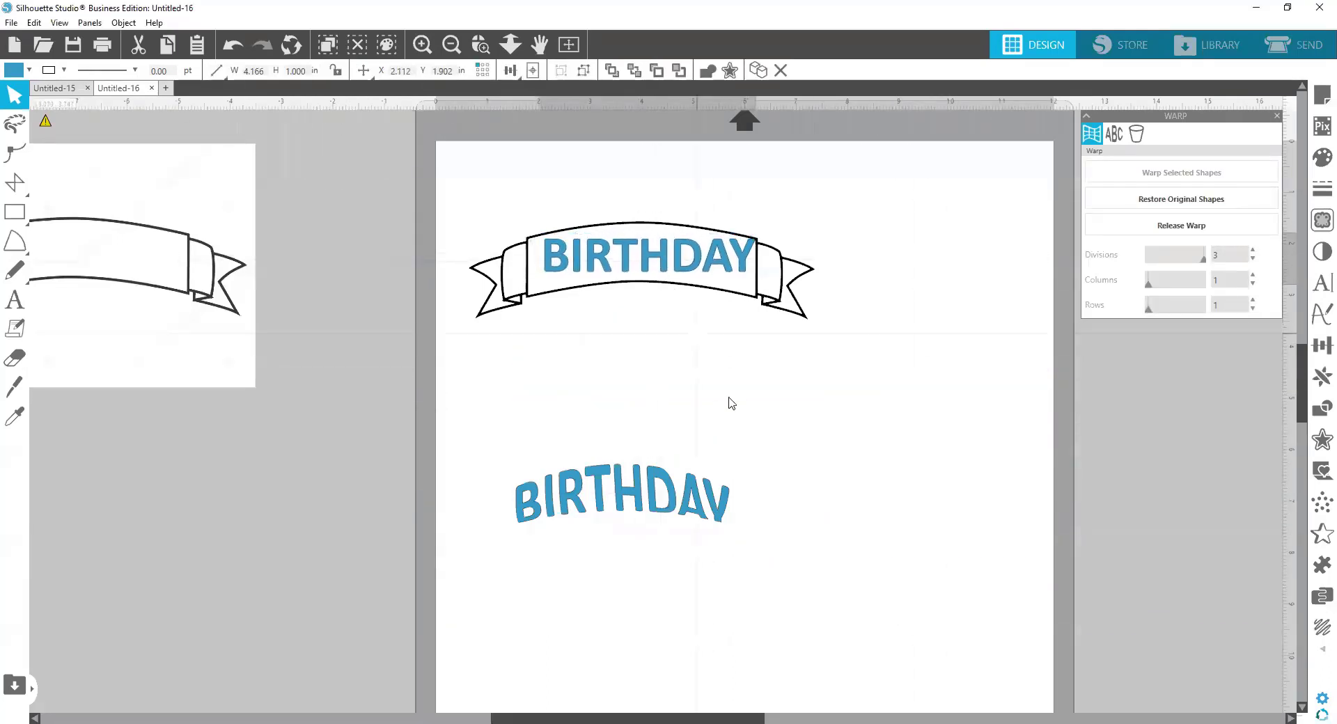
left_click(728, 399)
Set the warp grid of the BIRTHDAY text in the banner to 3 columns.
left_click(668, 281)
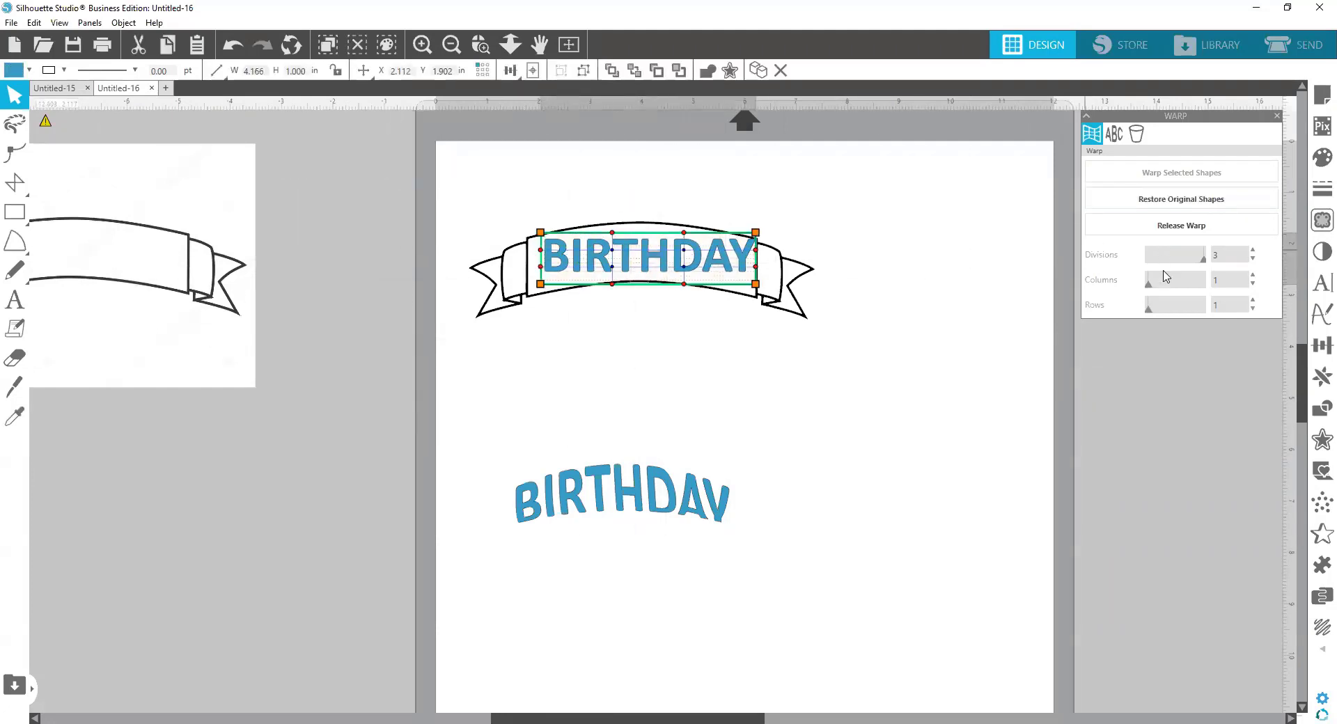
left_click(1253, 276)
left_click(1254, 276)
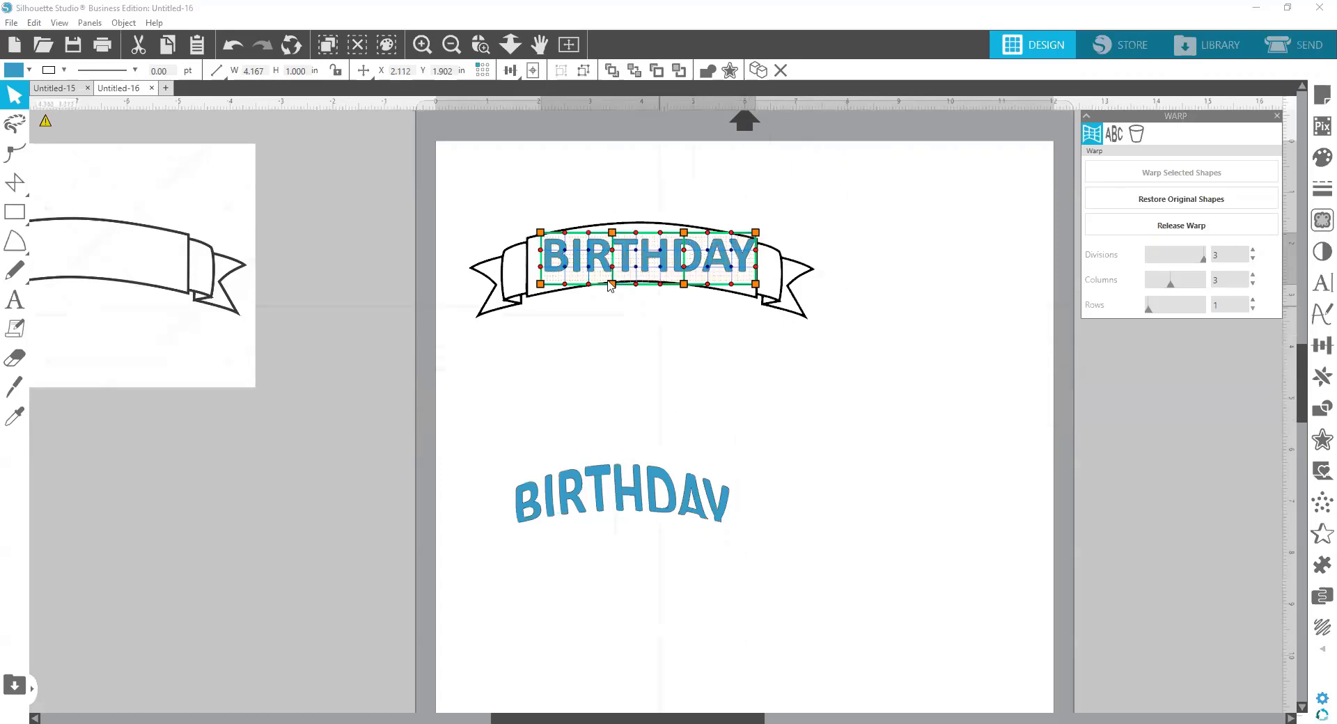
Pull the warp points at the left end and first inner column of the banner's BIRTHDAY text to follow the banner's curve.
left_click_drag(544, 290, 536, 308)
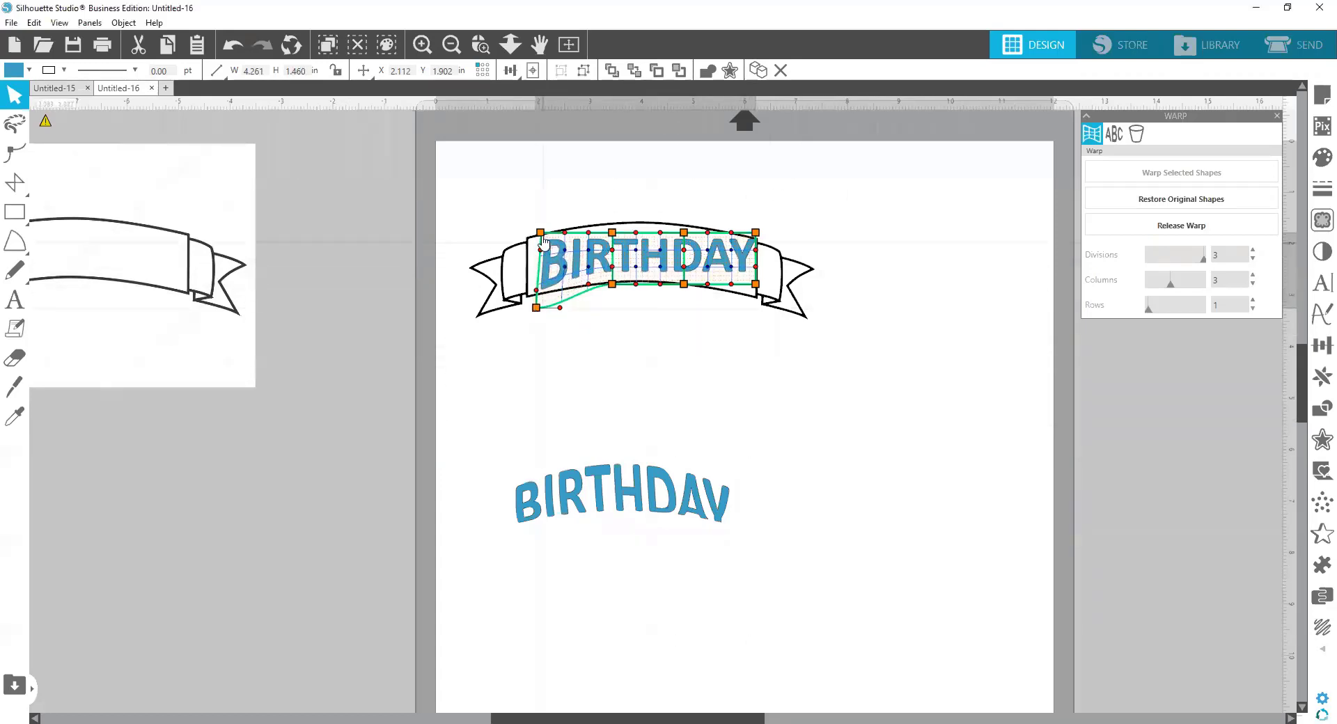
left_click_drag(544, 241, 537, 239)
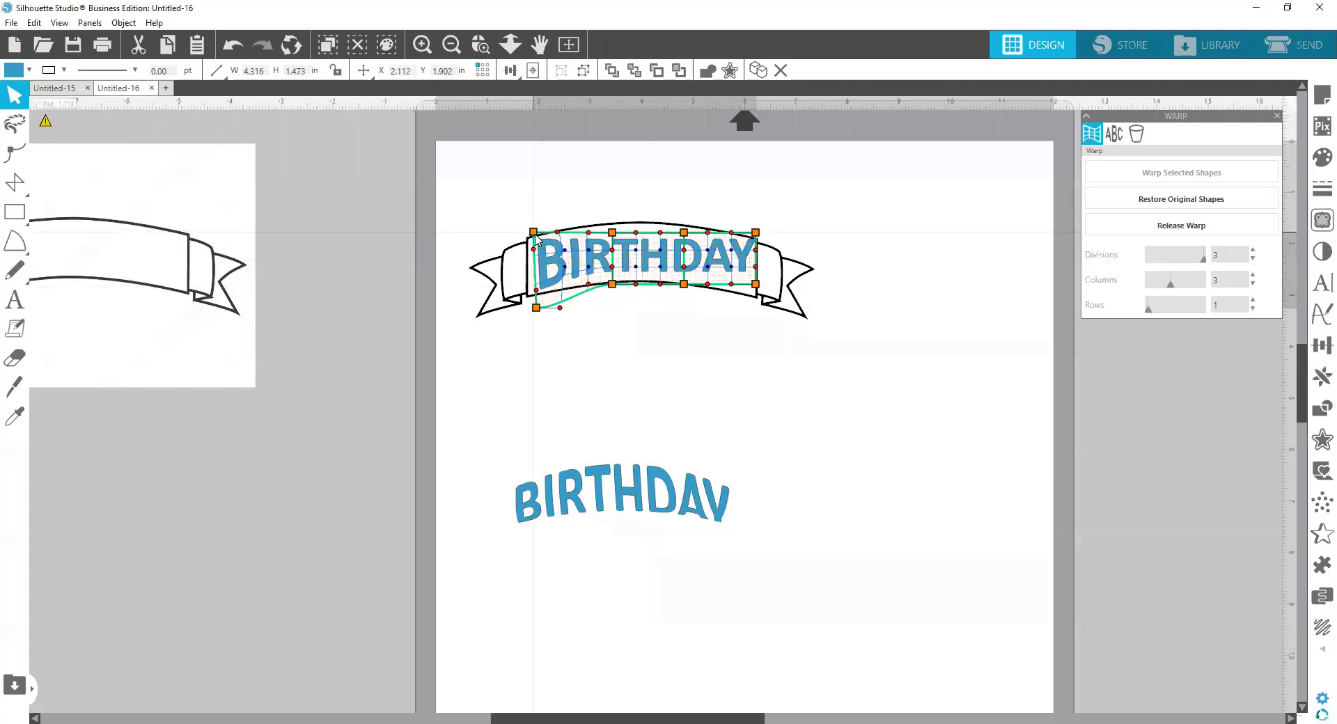
left_click_drag(613, 285, 613, 295)
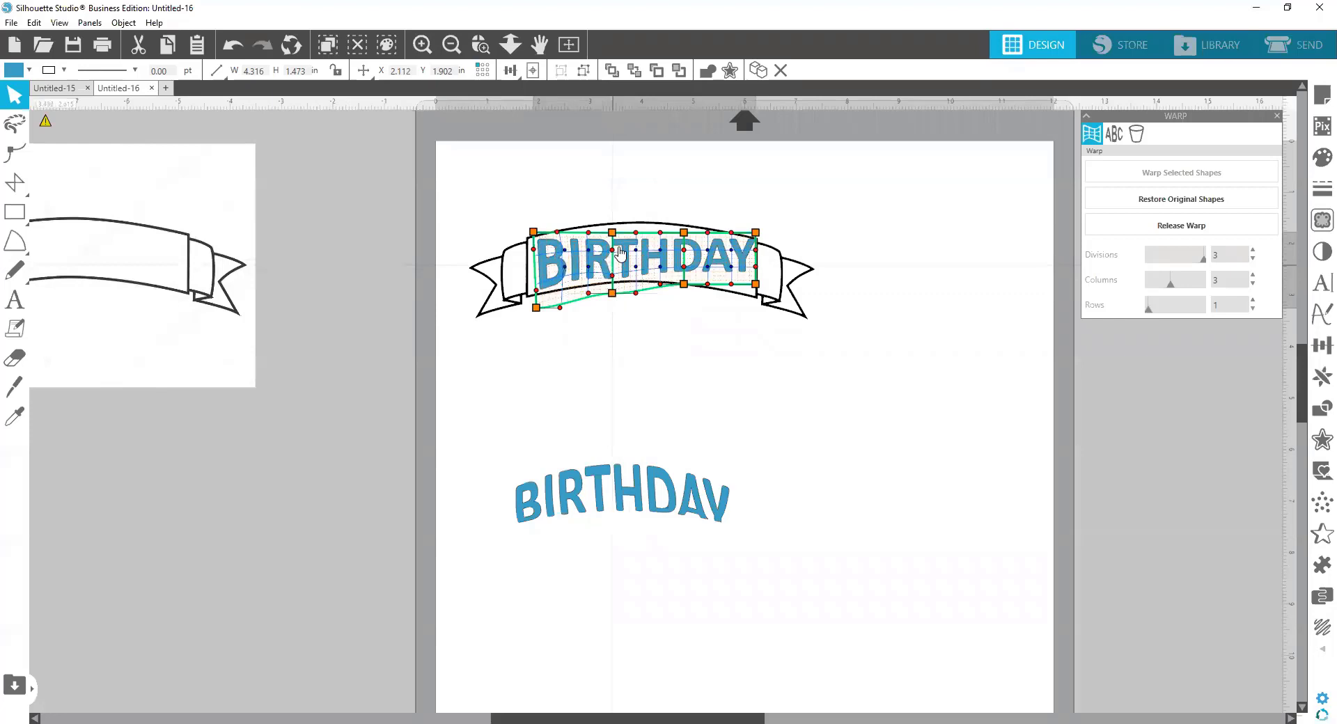
left_click_drag(612, 218, 634, 216)
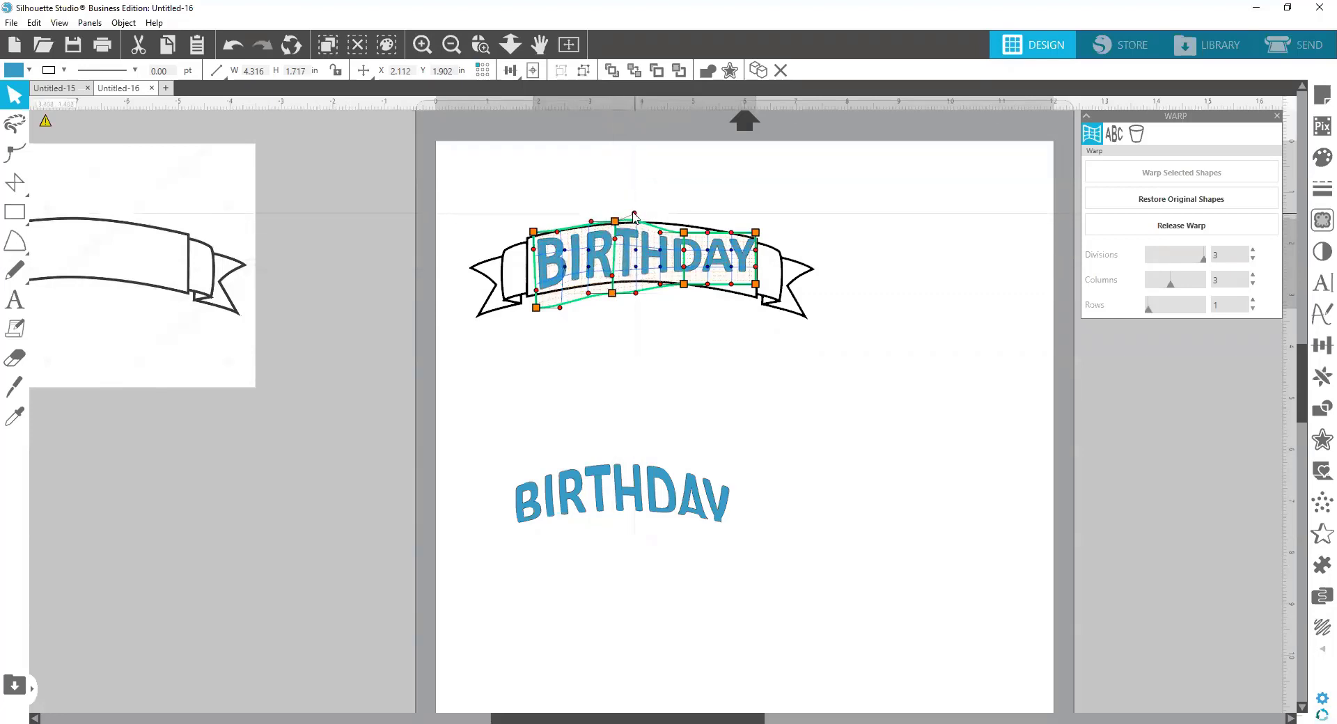
Shape the second inner column and right end of the same warp grid to the banner's curve, and deselect the text.
left_click_drag(690, 287, 689, 300)
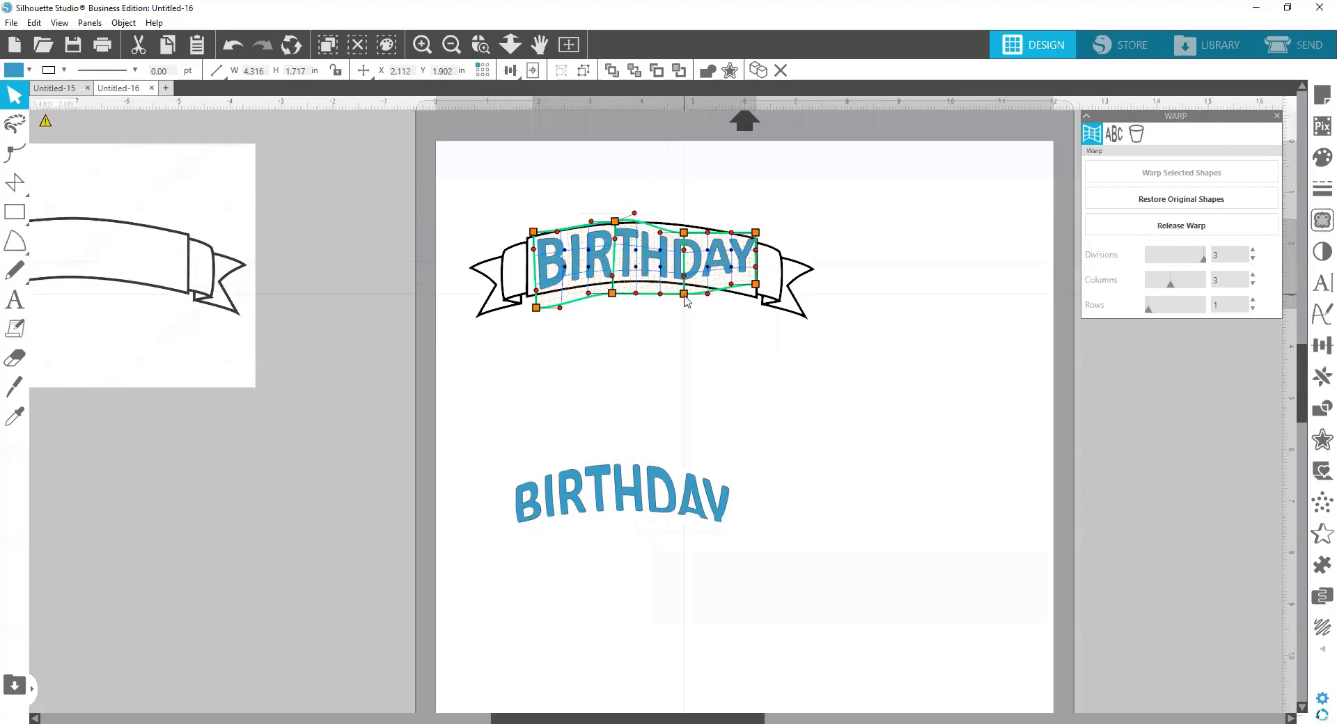
left_click_drag(687, 232, 687, 220)
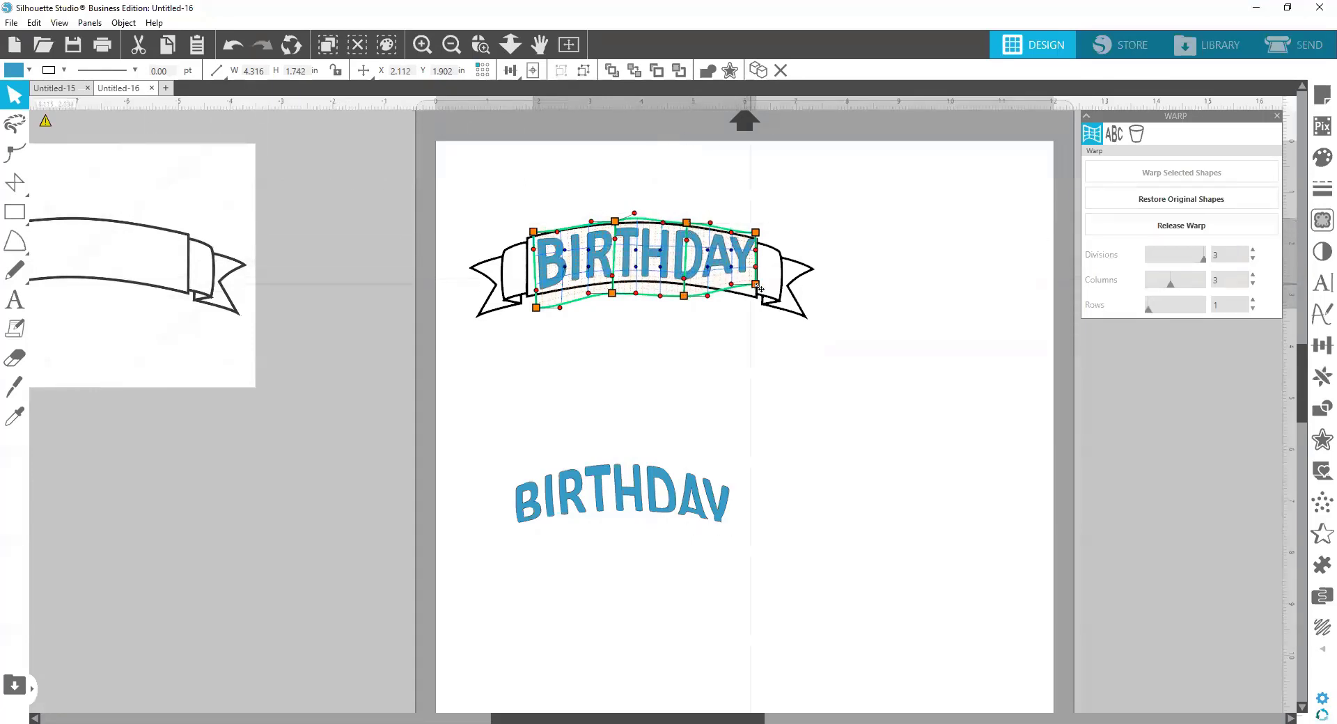
left_click_drag(759, 287, 755, 312)
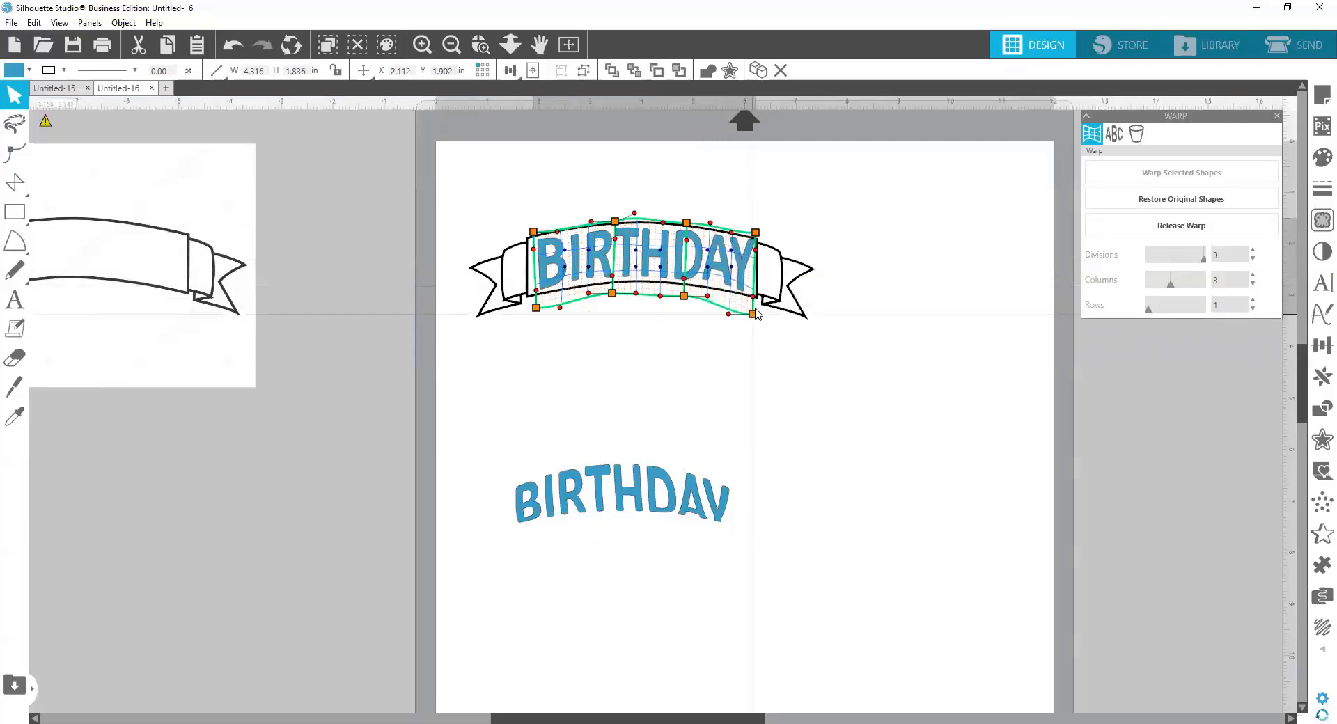
left_click_drag(756, 232, 757, 239)
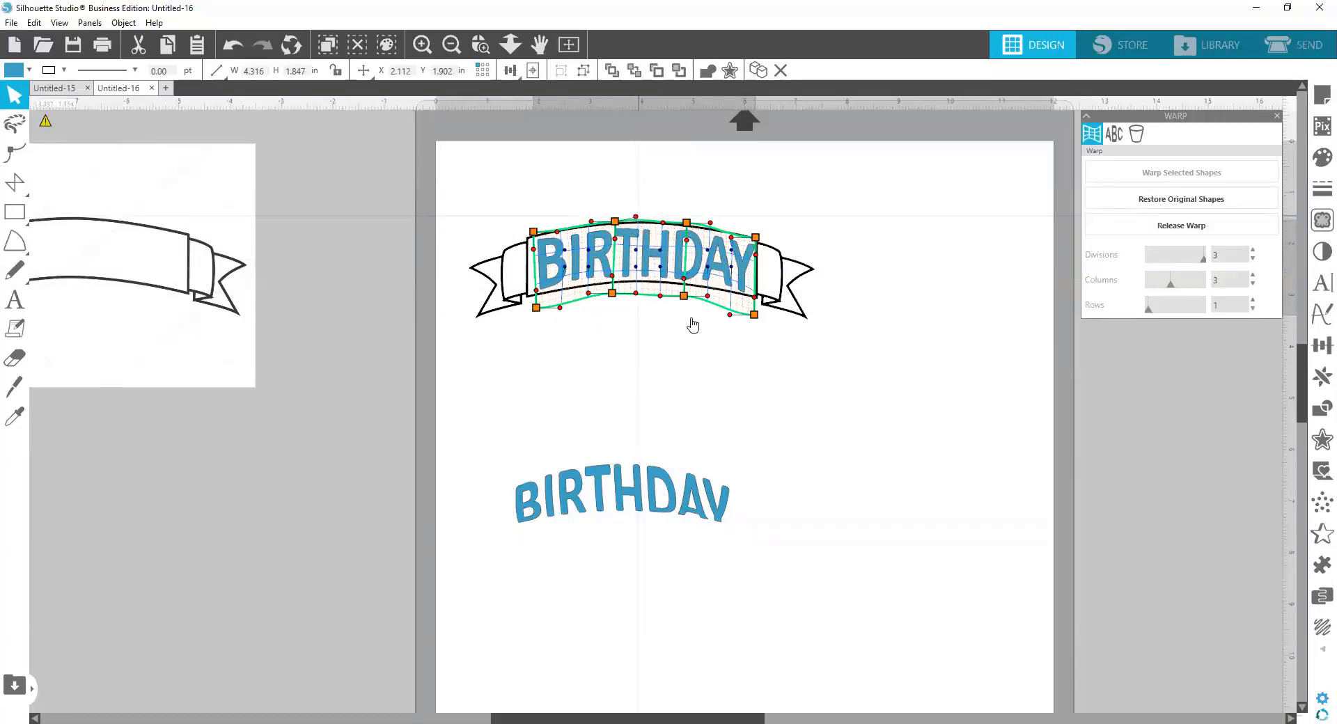
left_click(702, 366)
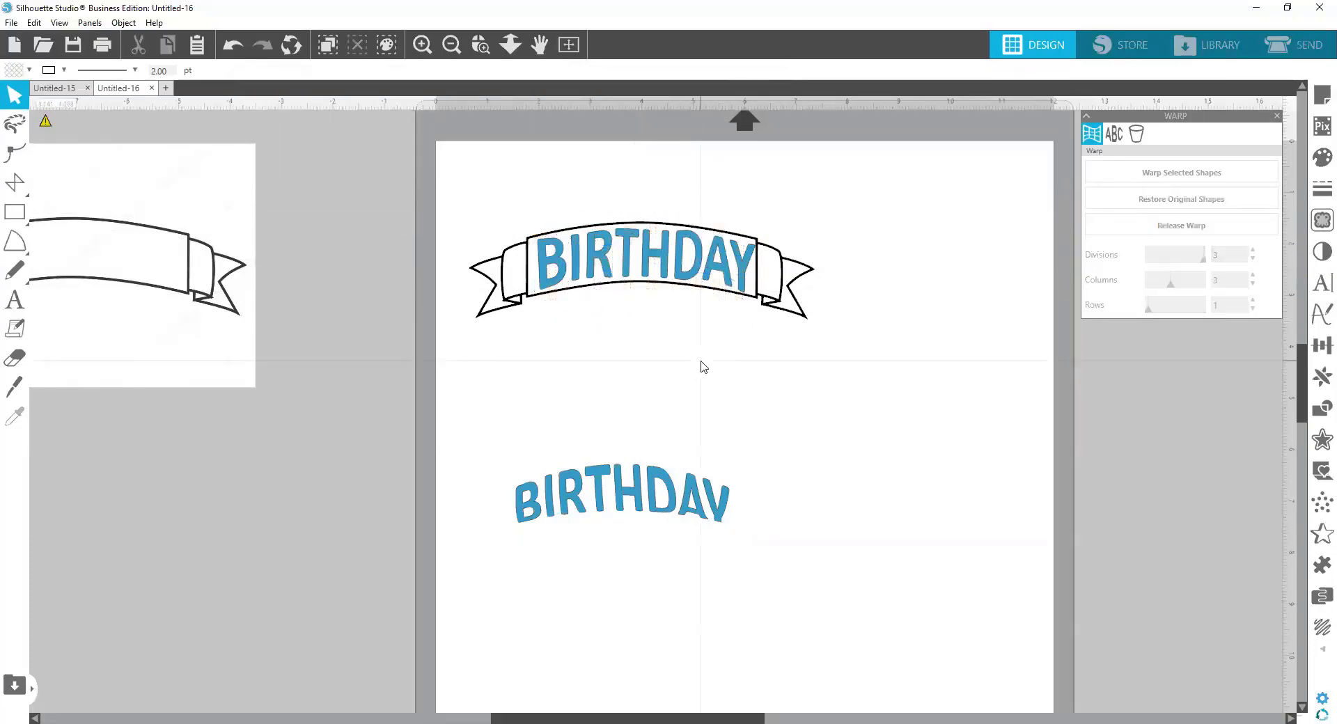
Lower the curve handle beneath the first letters of the banner's BIRTHDAY text slightly, fine-tune the text's position, and deselect it.
left_click(557, 287)
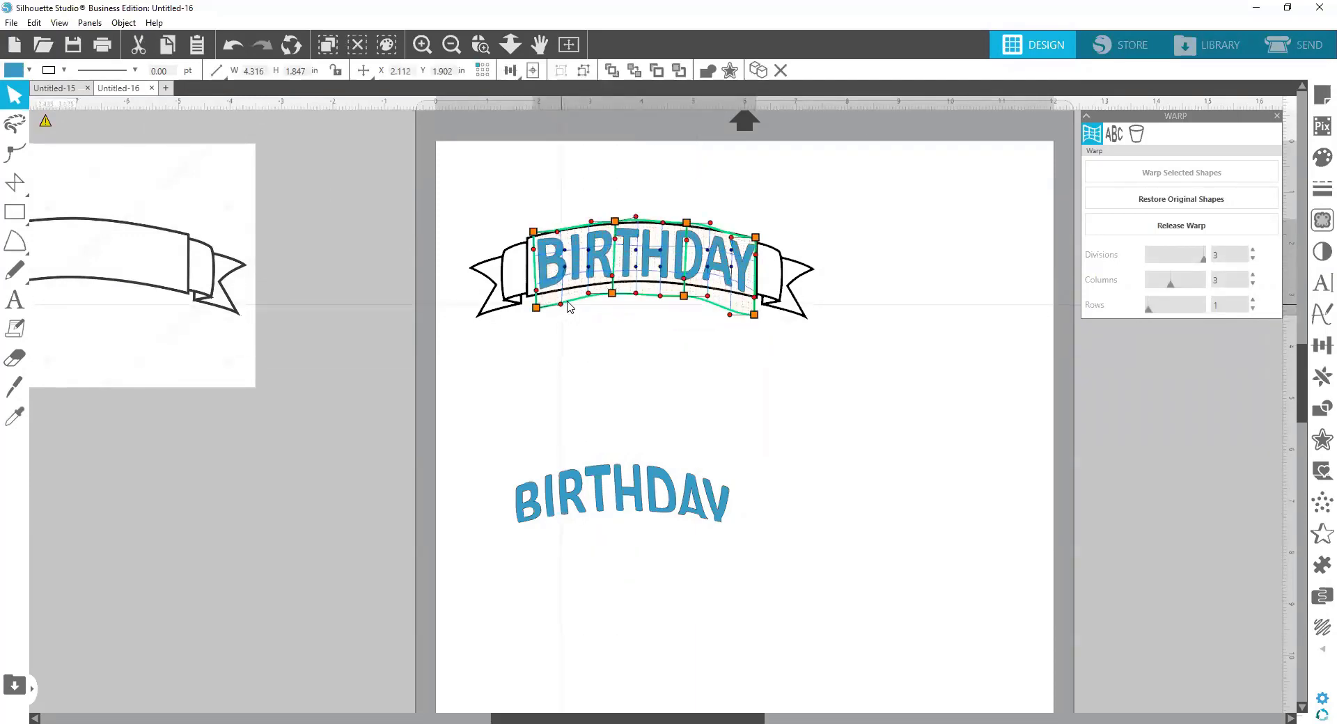
left_click_drag(590, 294, 589, 301)
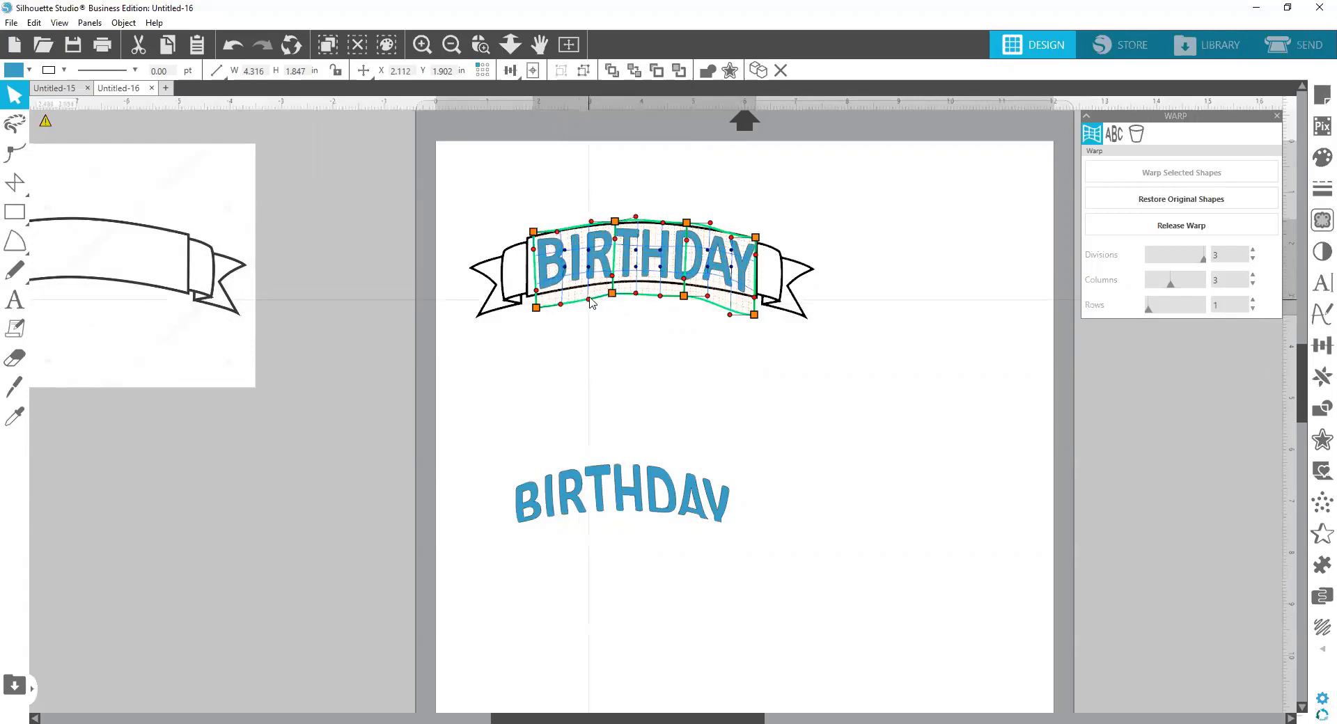
left_click(695, 358)
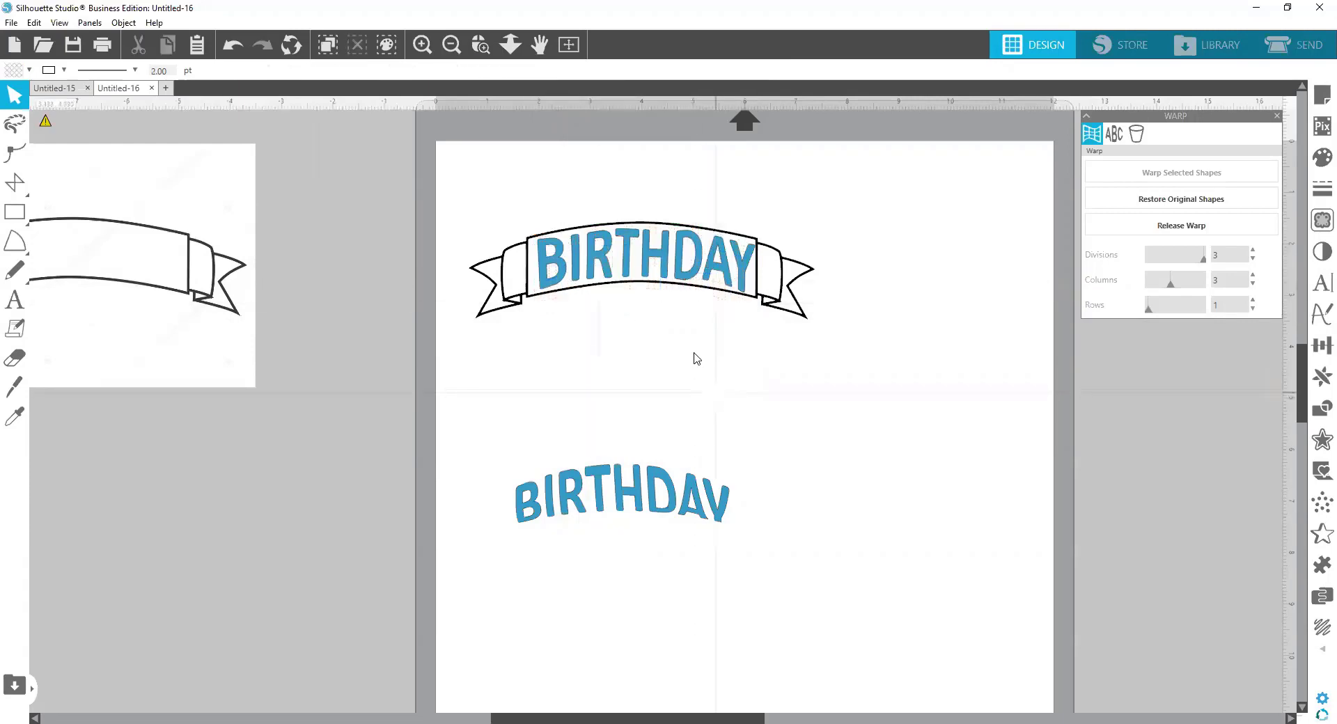
left_click(627, 254)
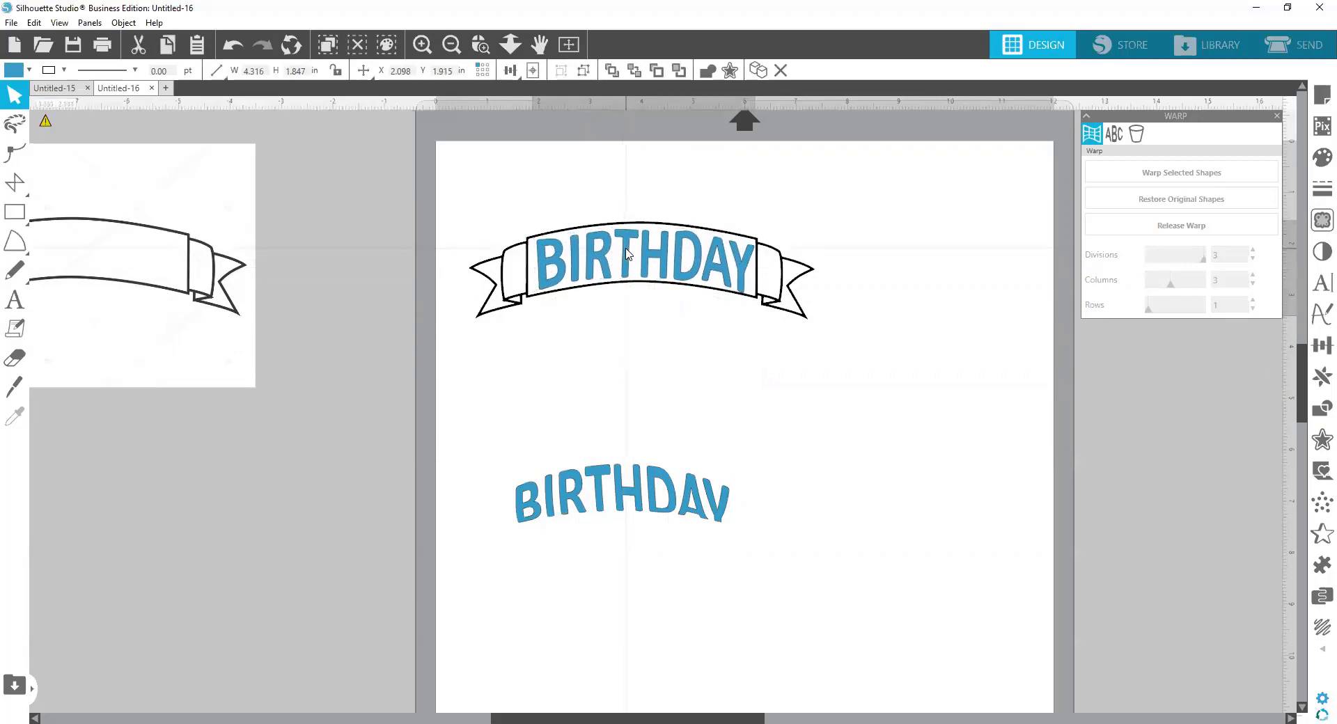
left_click_drag(625, 249, 627, 248)
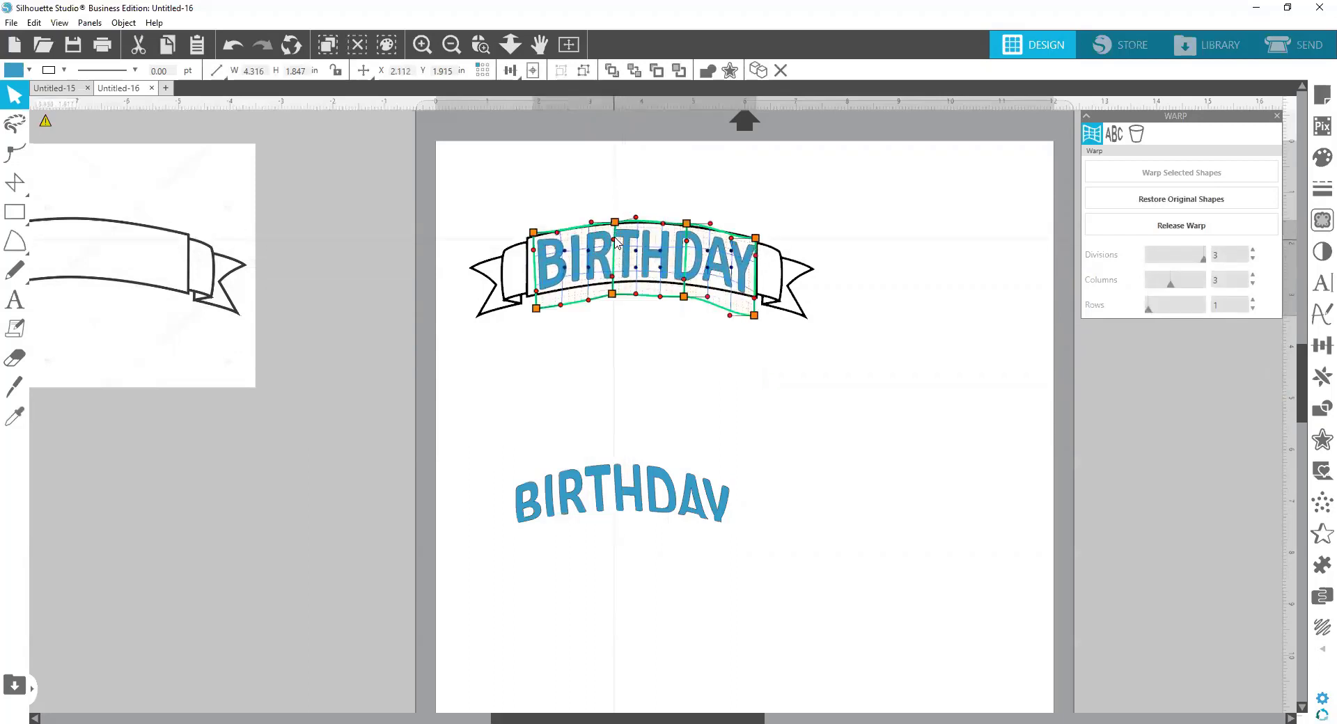
left_click_drag(612, 224, 613, 224)
left_click(700, 354)
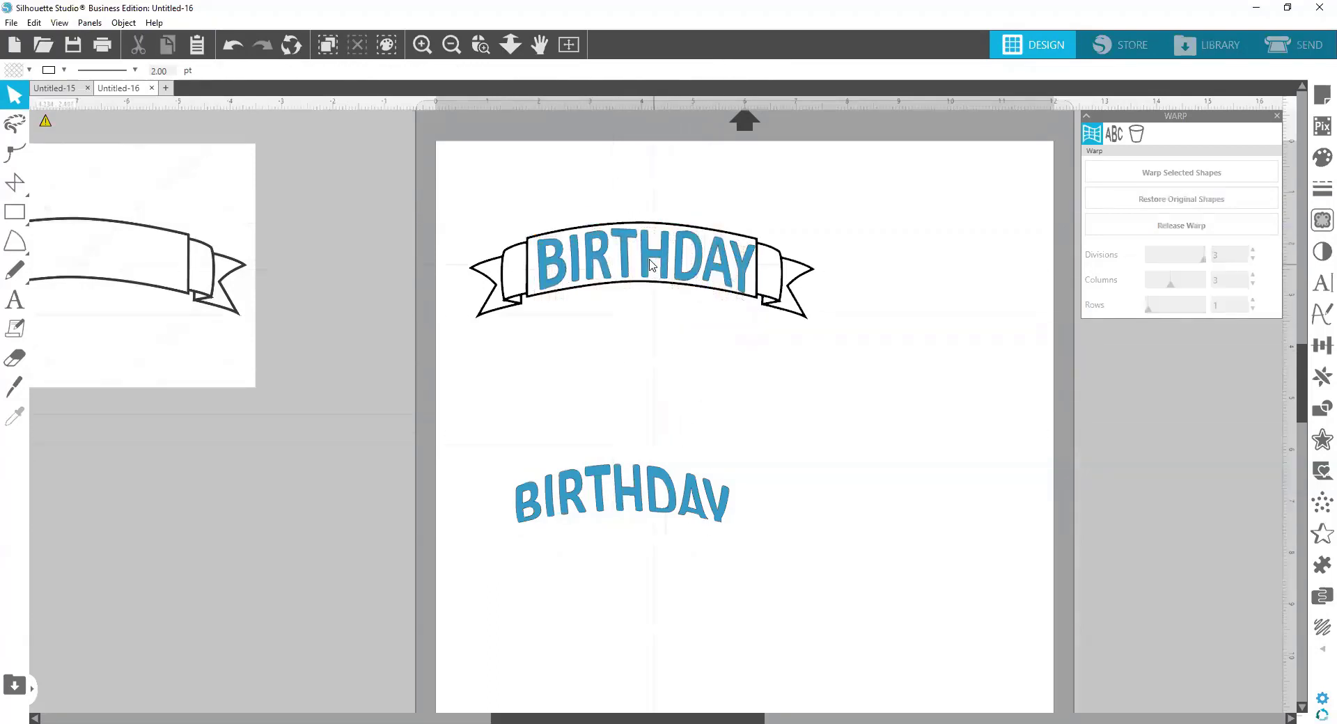
Move the BIRTHDAY text out below the banner and place the other, single-column warped BIRTHDAY text in the banner's center section.
left_click_drag(645, 259, 644, 377)
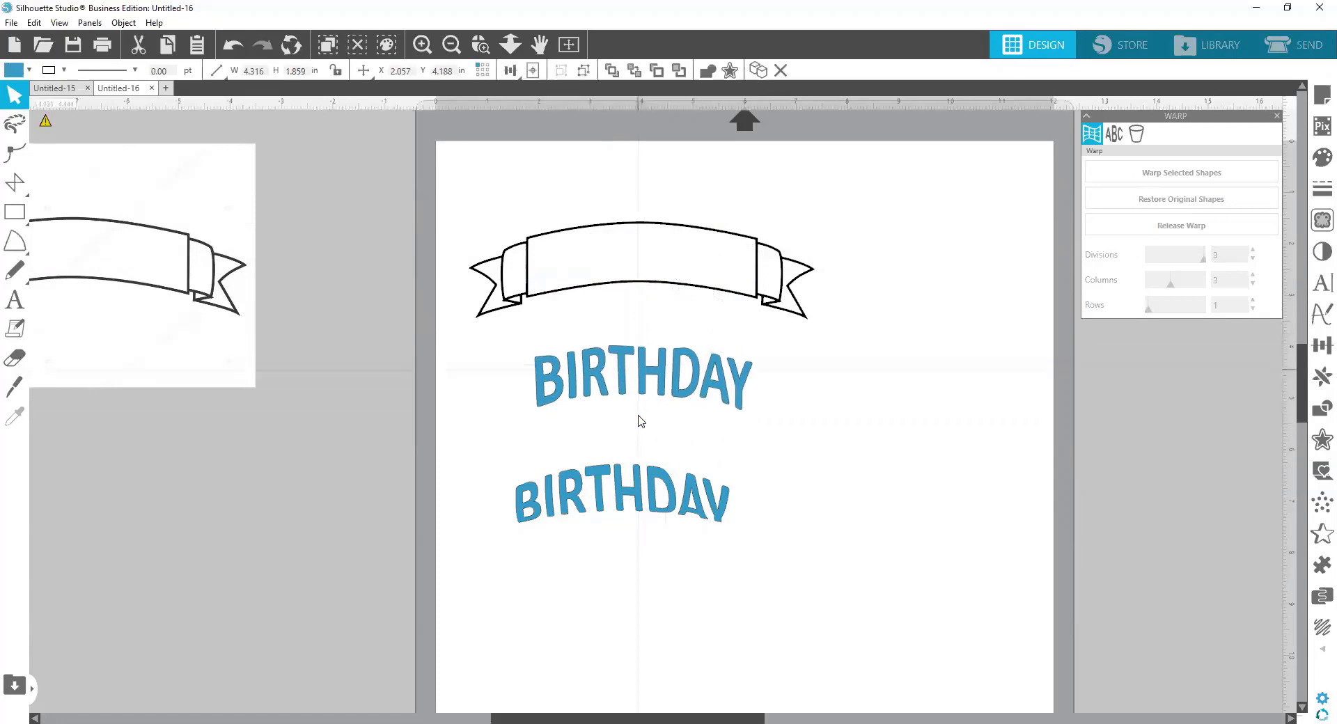
left_click_drag(644, 491, 666, 255)
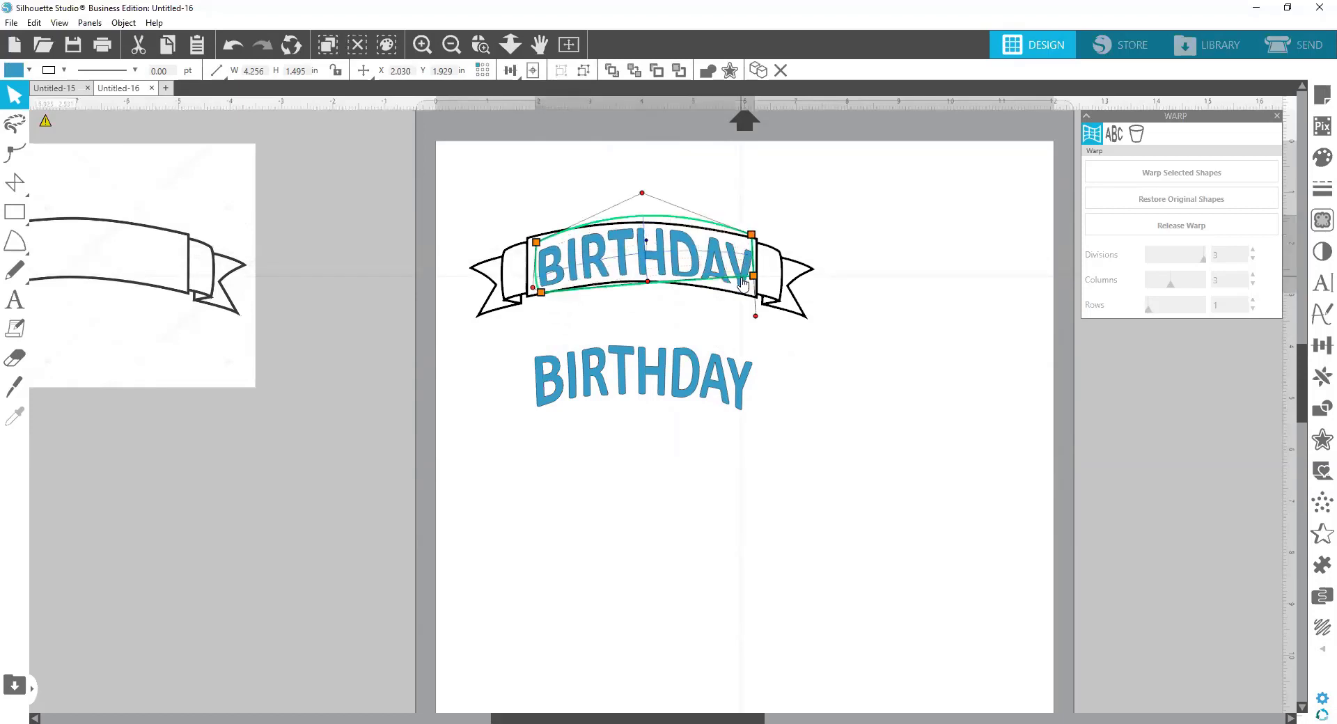
left_click(743, 283)
Pull the single-column text's lower-right warp corner down, raise its lower edge curve slightly, and nudge the text slightly left.
mouse_move(755, 278)
left_mouse_down()
mouse_move(752, 319)
mouse_move(748, 282)
mouse_move(751, 301)
left_mouse_up()
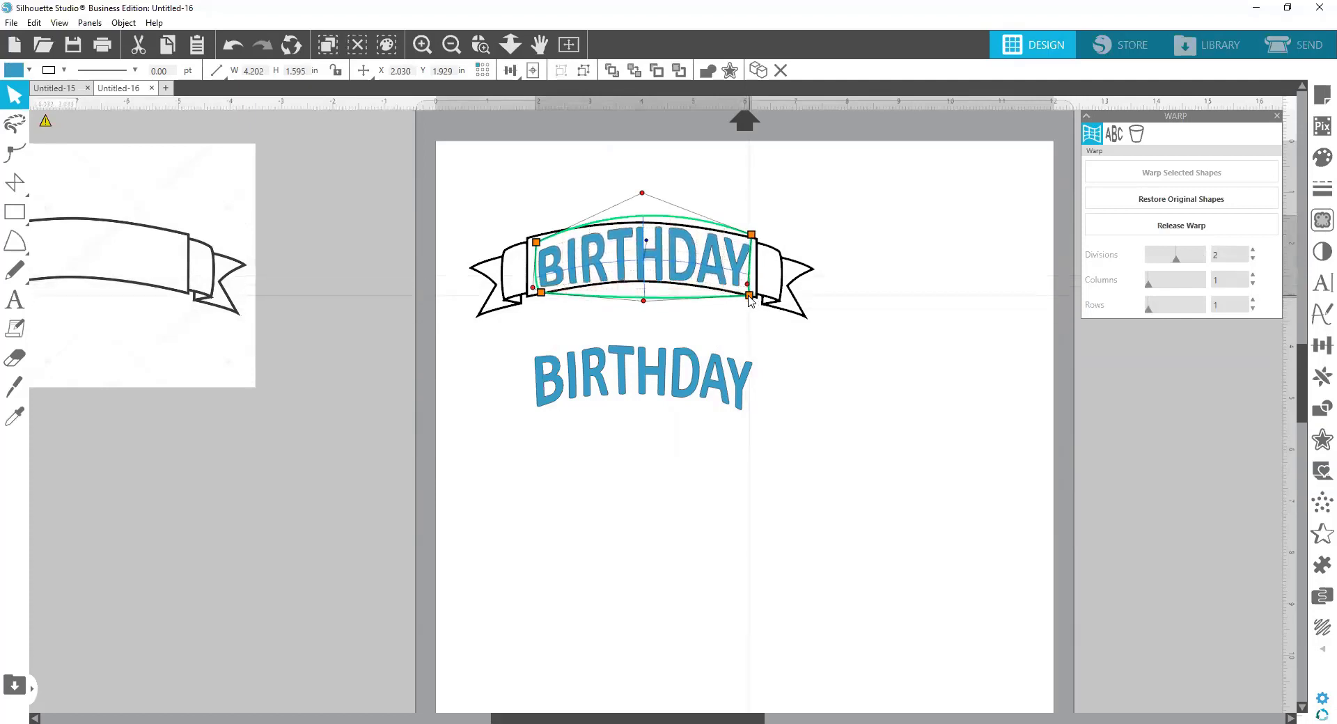
left_click_drag(646, 301, 648, 295)
left_click(675, 265)
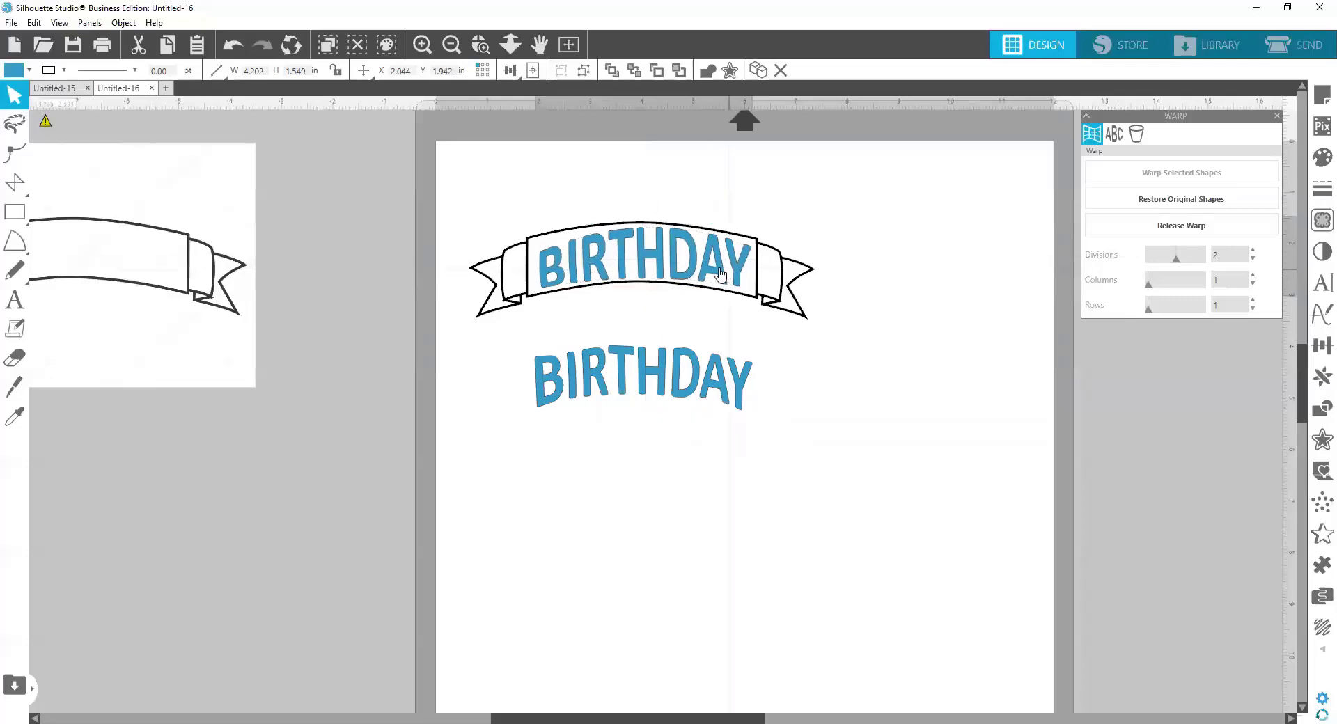
left_click_drag(726, 267, 722, 267)
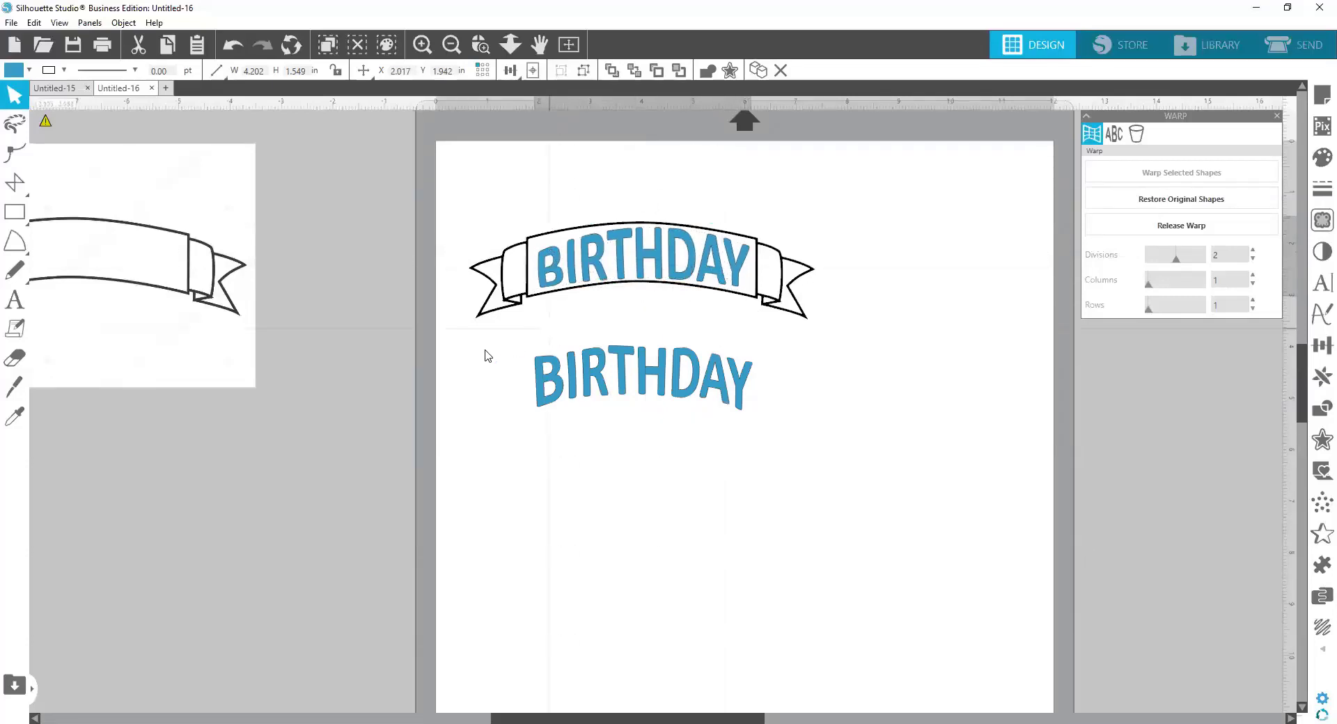
Pull the single-column text's upper-left warp corner up and outward, then move the text below the other BIRTHDAY text.
left_click(561, 263)
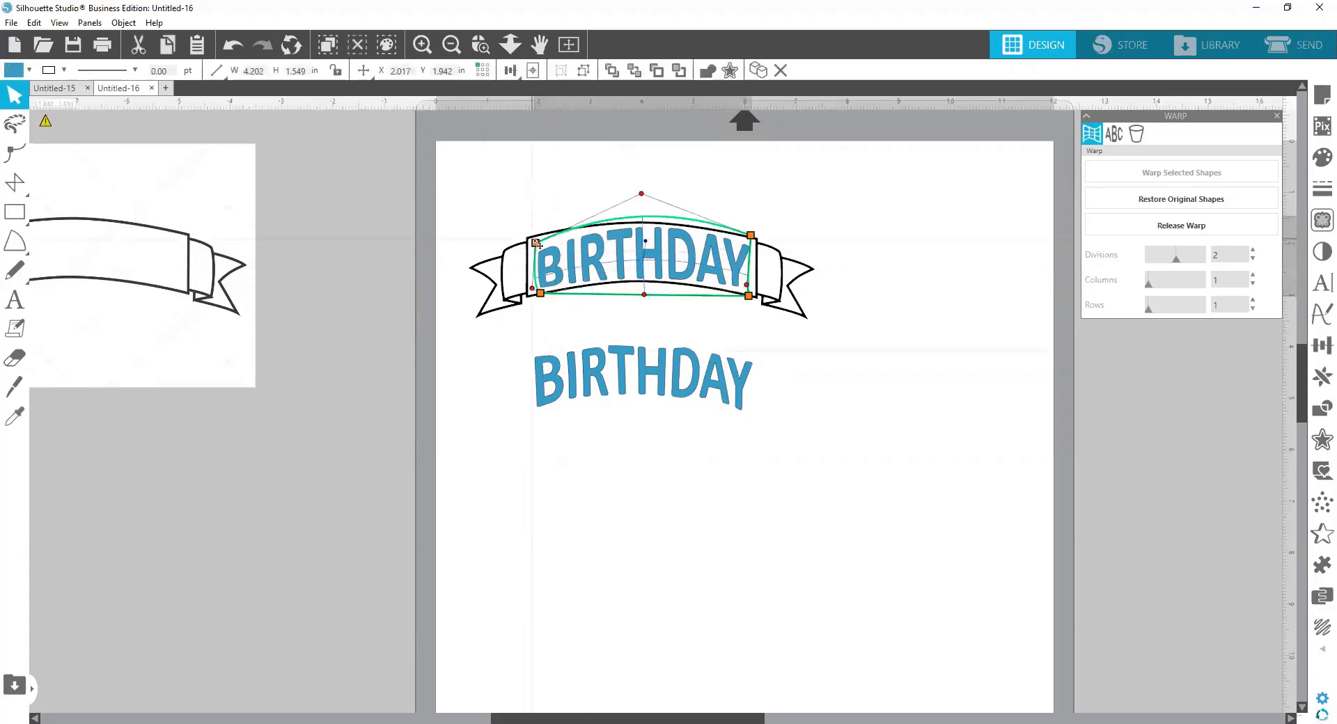
left_click_drag(536, 243, 531, 232)
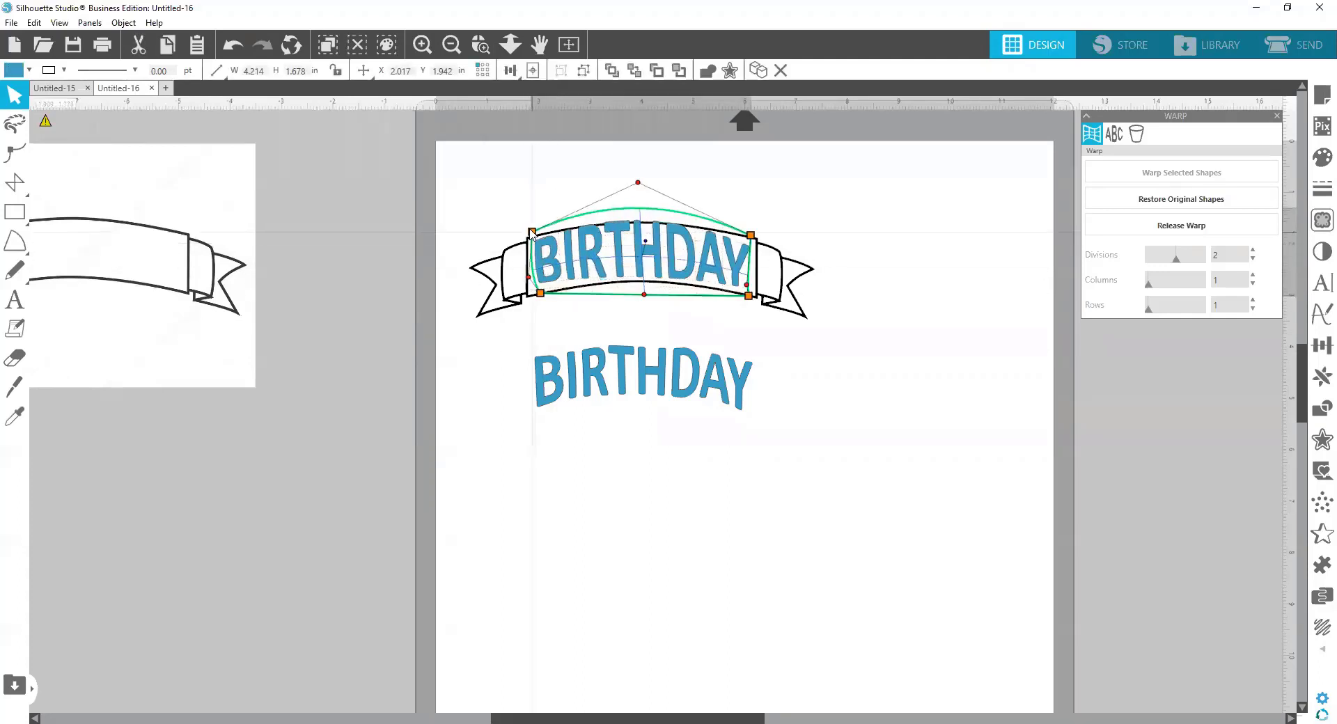
left_click_drag(621, 246, 641, 475)
left_click(792, 390)
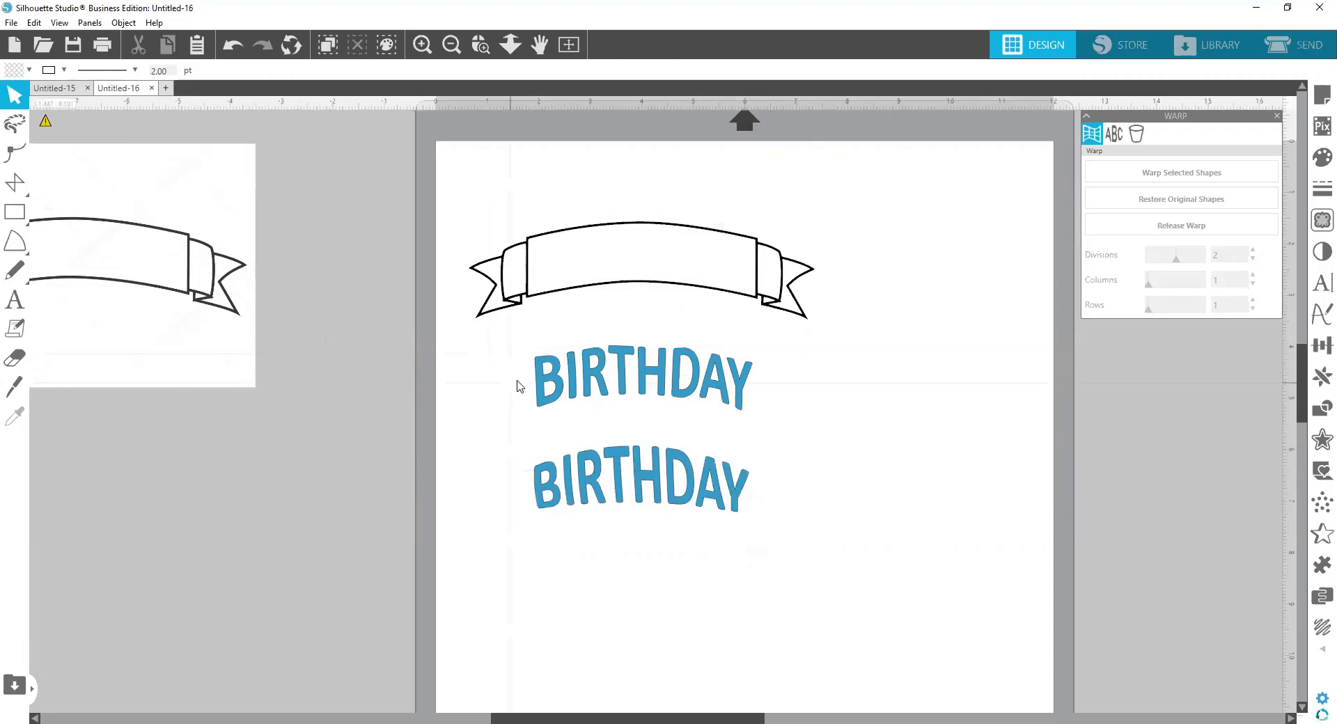
Move the three-column BIRTHDAY text back into the banner's center section and deselect it.
left_click_drag(620, 388, 622, 273)
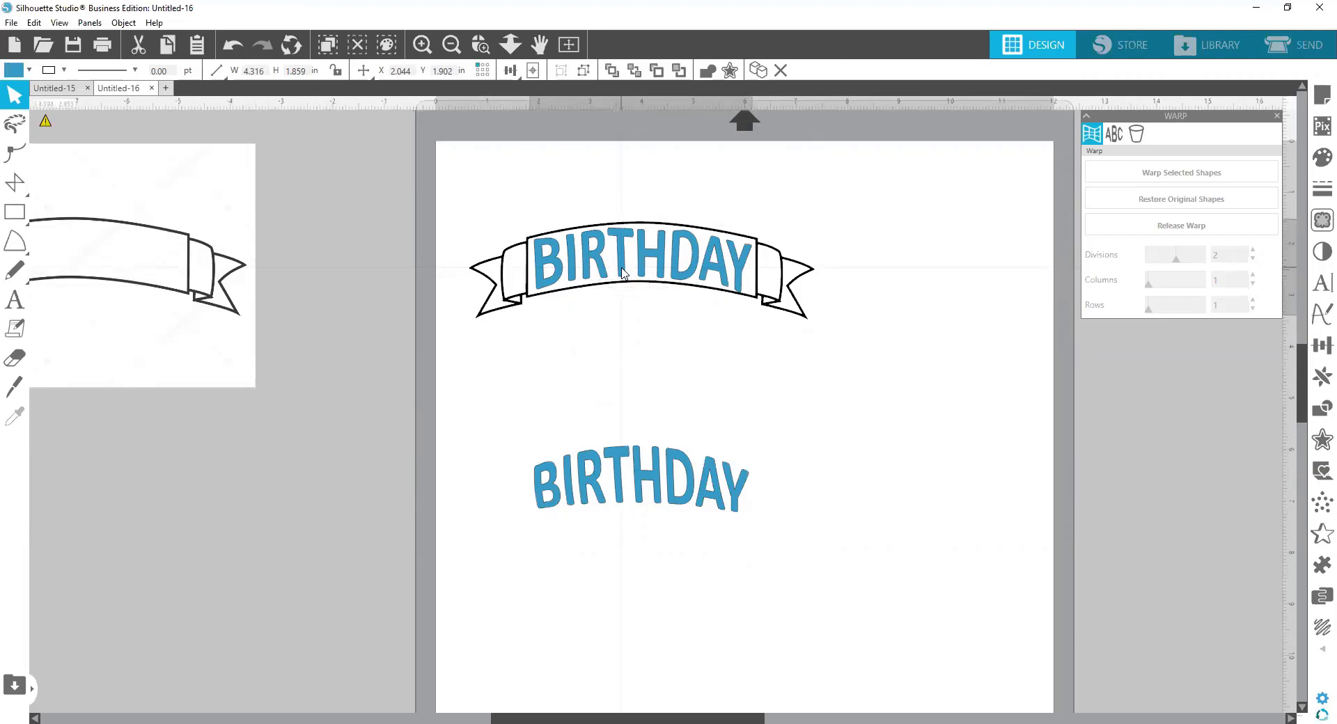
left_click_drag(622, 273, 622, 273)
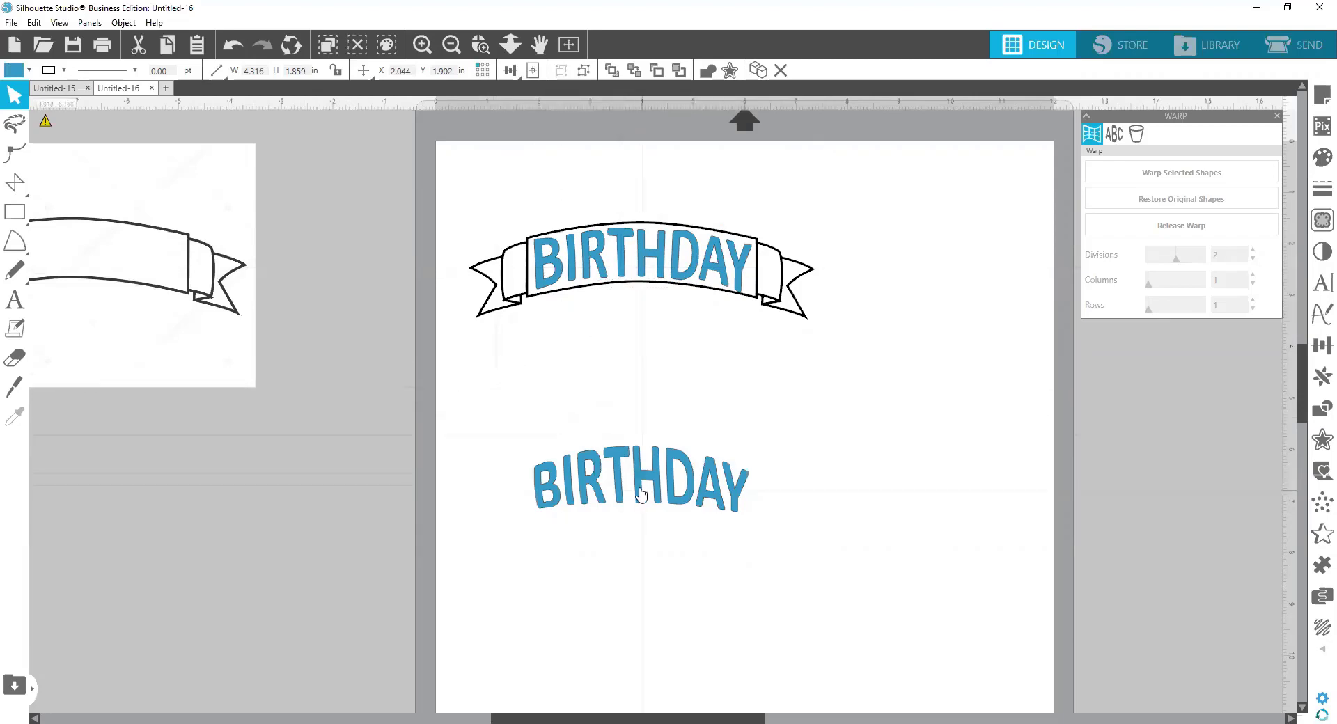
left_click(972, 364)
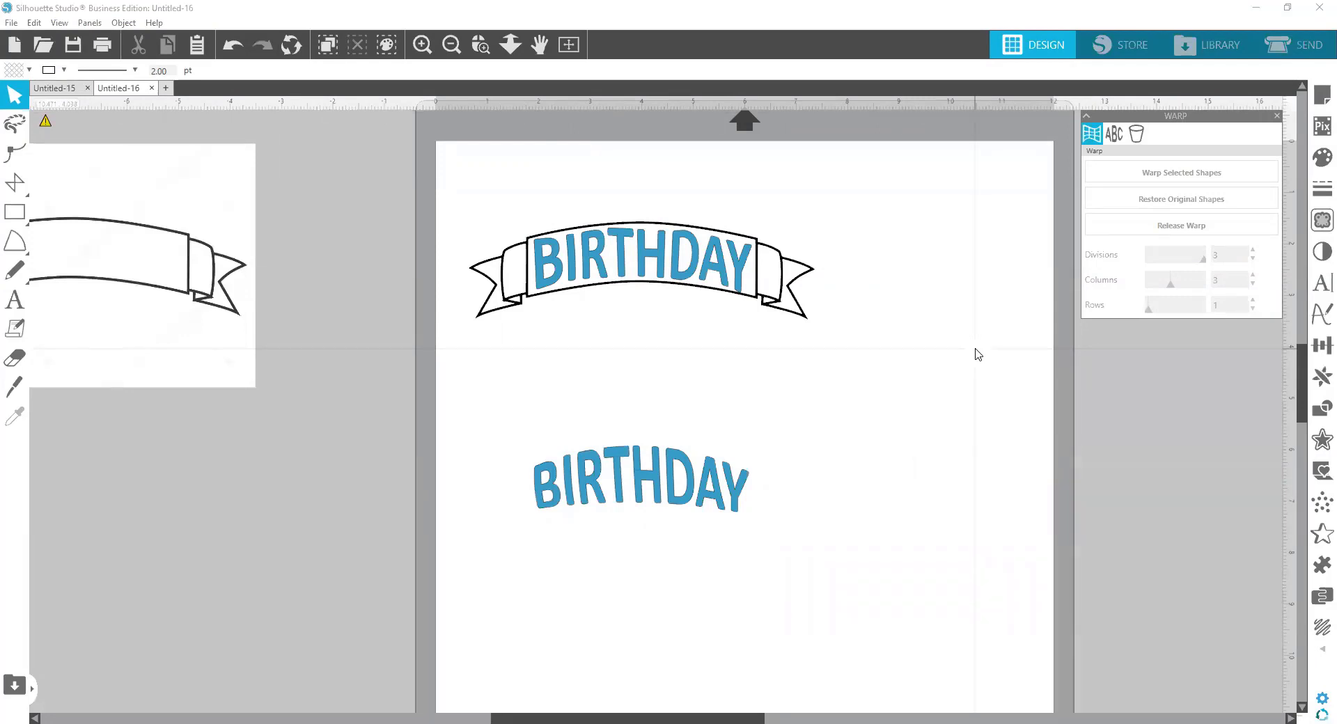
Move the three-column BIRTHDAY text out of the banner to just above the other BIRTHDAY text, and deselect it.
mouse_move(661, 269)
left_mouse_down()
mouse_move(638, 292)
mouse_move(664, 268)
left_mouse_up()
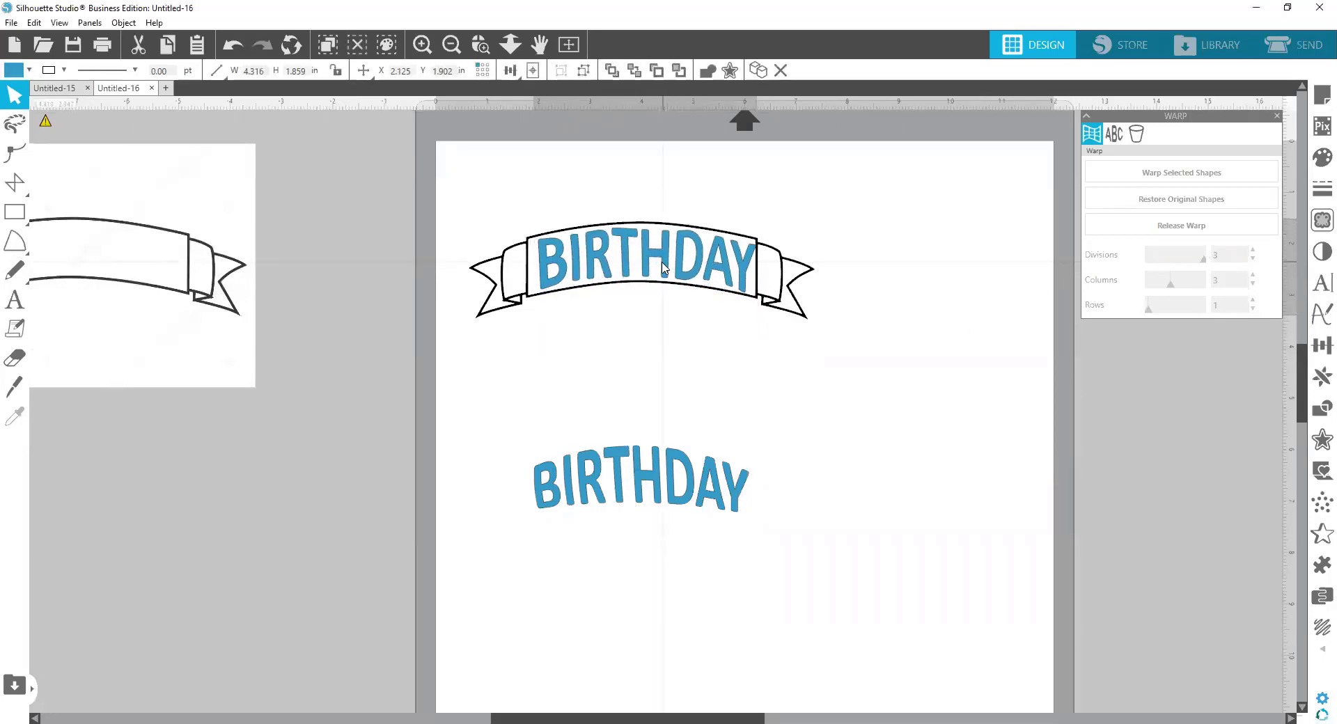
left_click_drag(662, 263, 662, 407)
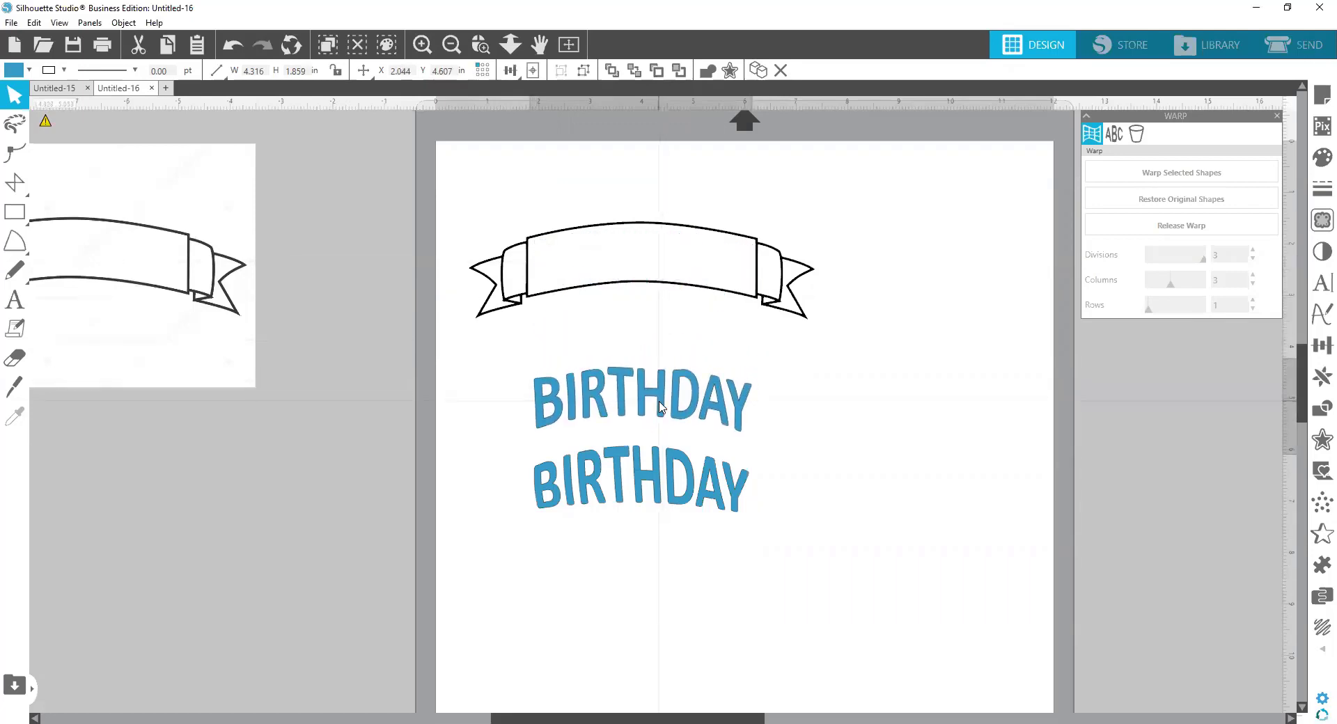
left_click(439, 522)
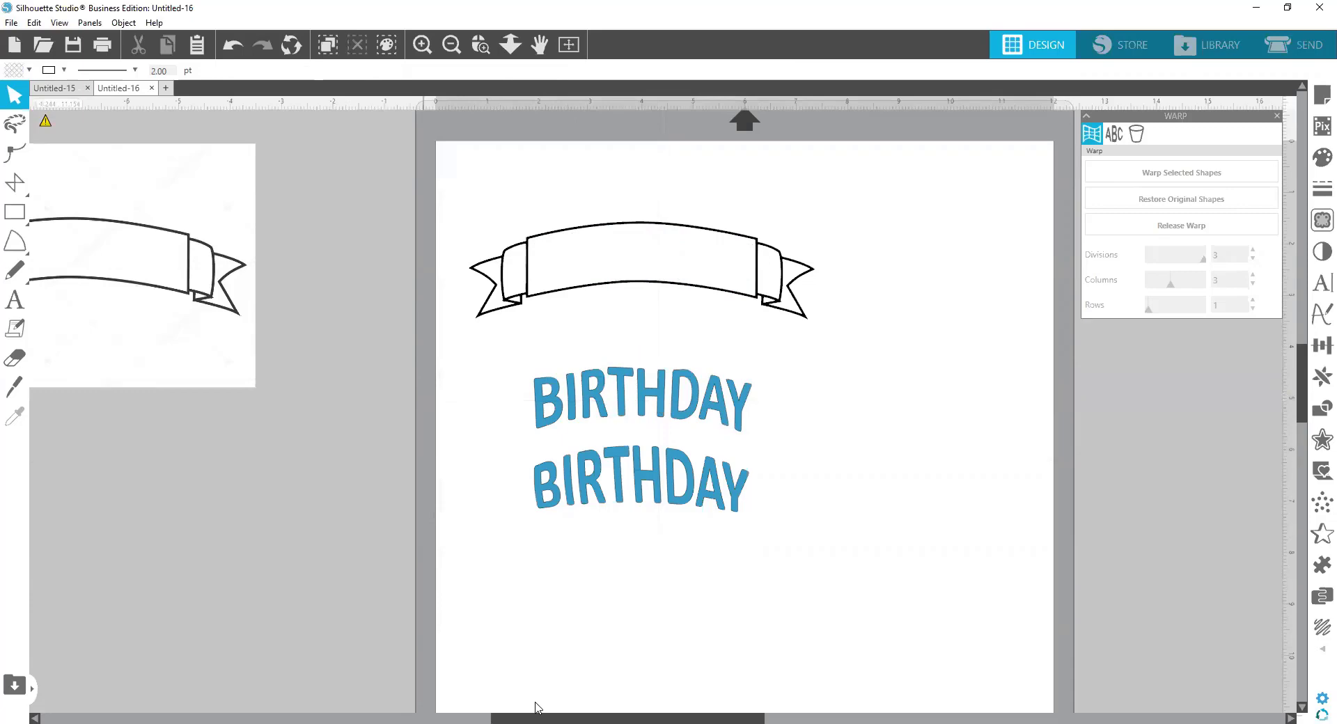
Move the ribbon banner picture aside to the left and place the INDIANS football picture beside the page's left edge.
left_click_drag(537, 718, 244, 666)
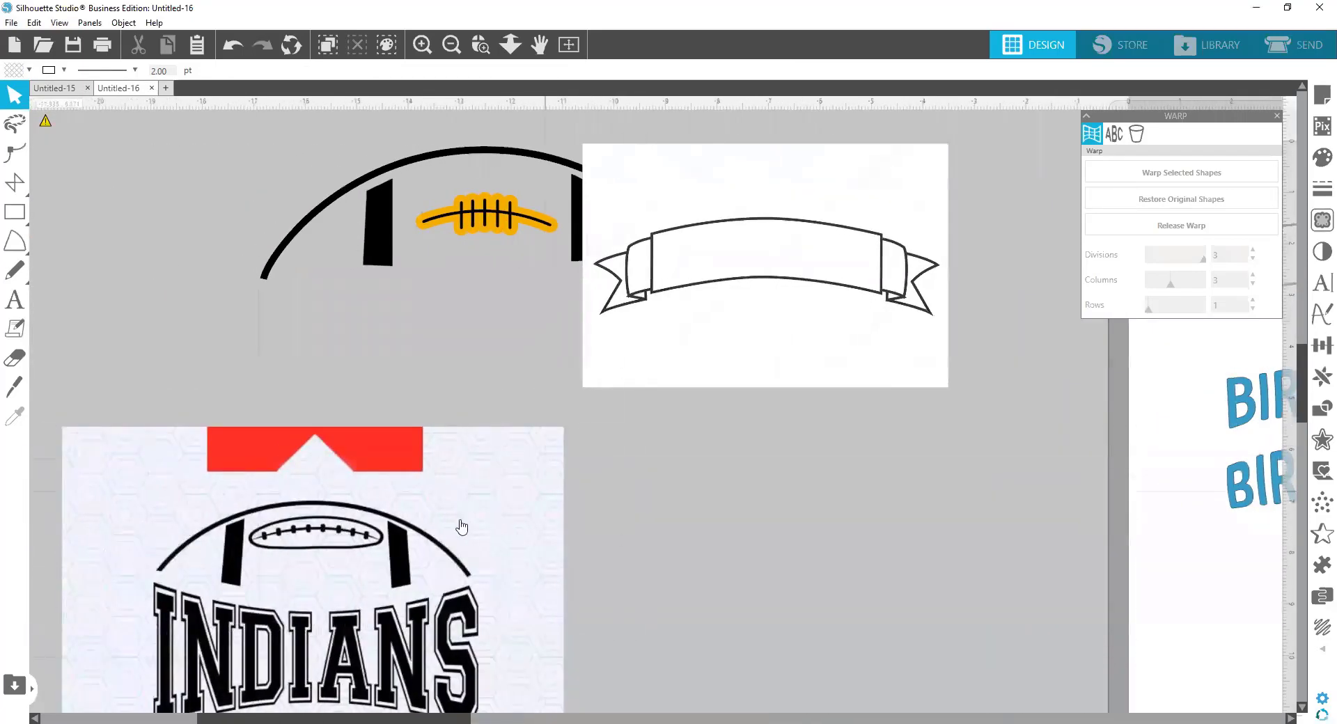
left_click_drag(434, 543, 934, 408)
left_click_drag(849, 287, 176, 400)
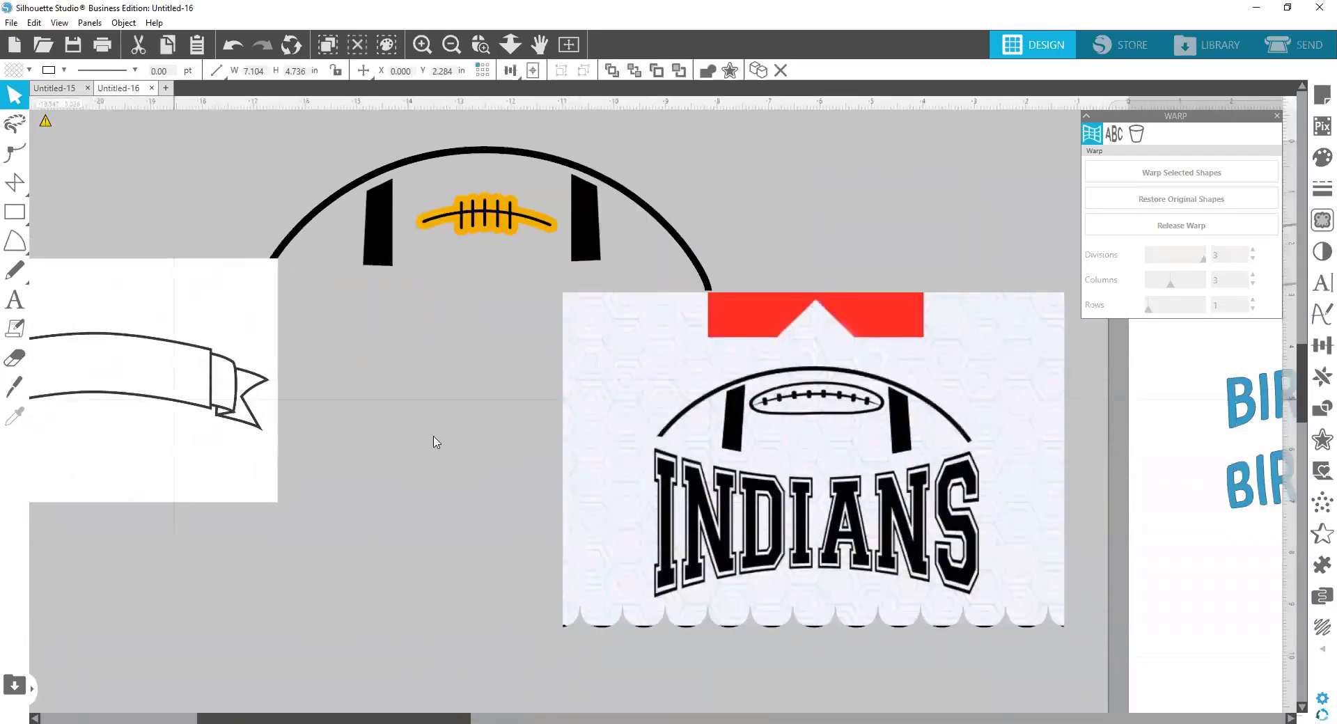
left_click(428, 707)
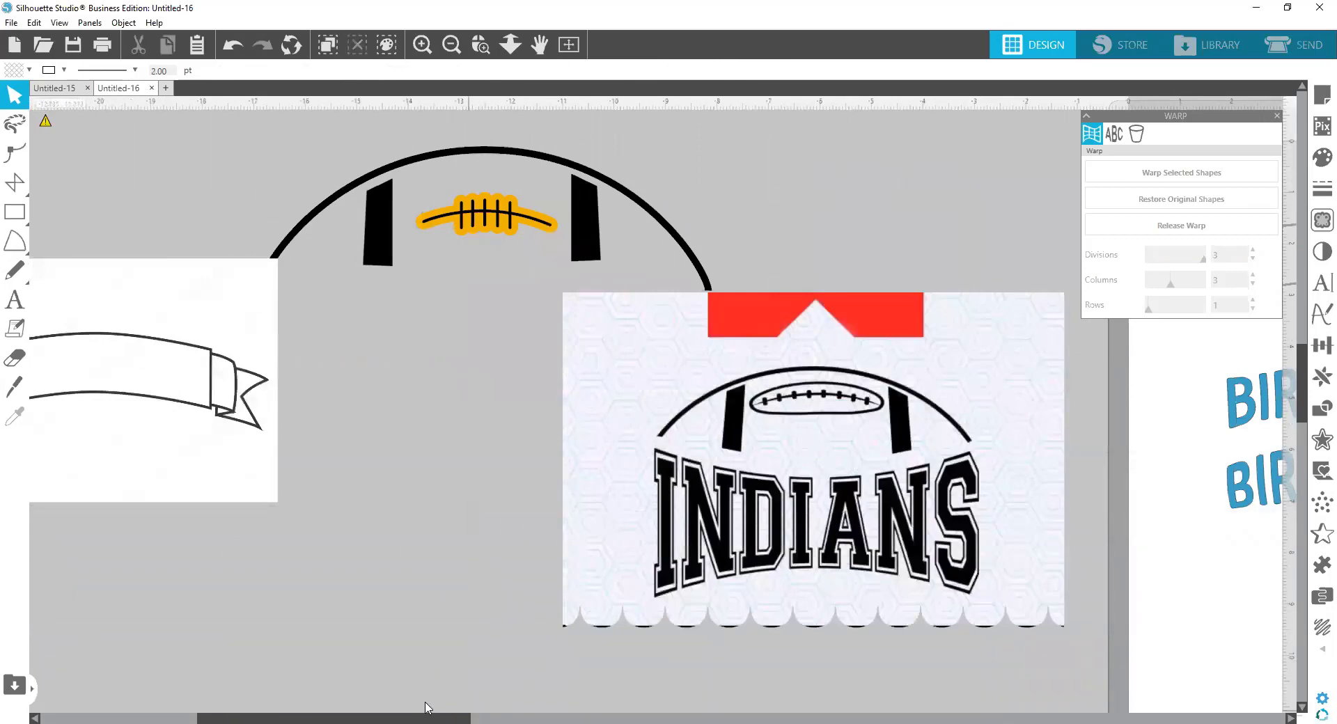
left_click_drag(428, 718, 590, 705)
left_click_drag(485, 533, 527, 423)
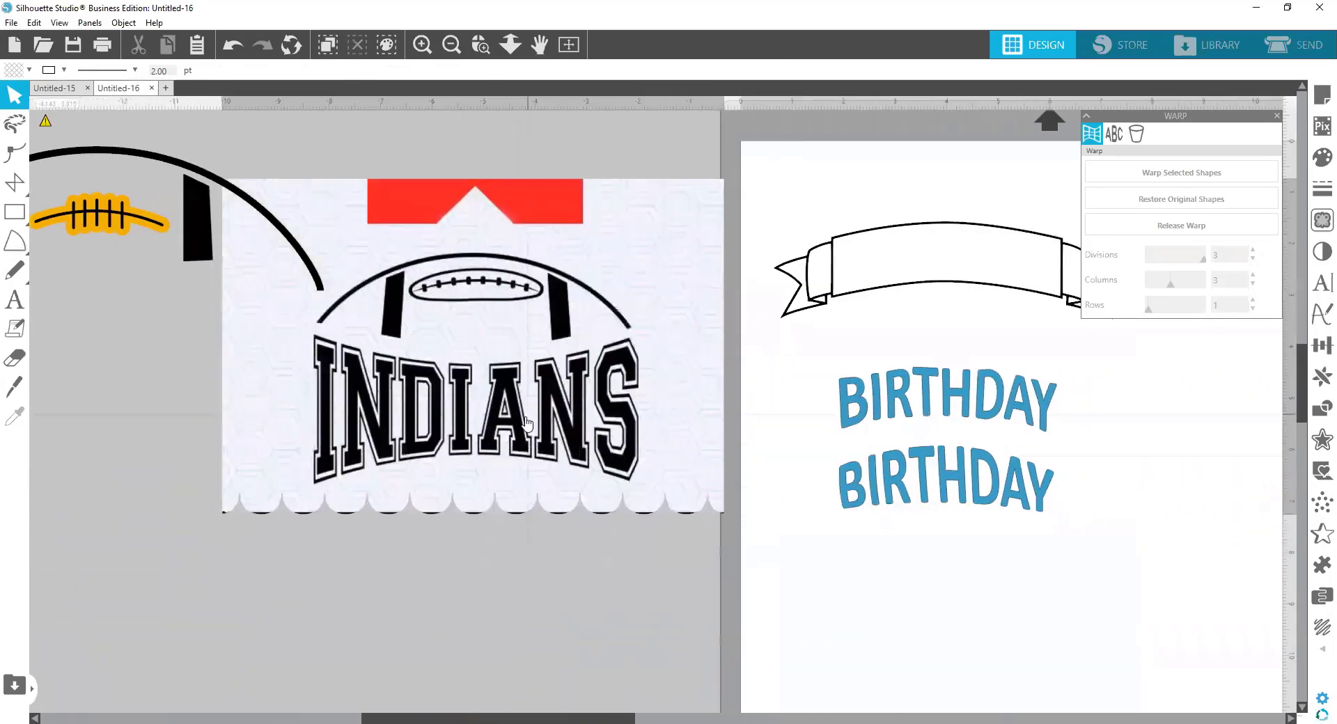
Move both BIRTHDAY texts and the ribbon banner outline off the page to the empty area below the INDIANS picture.
left_click_drag(1056, 548, 874, 298)
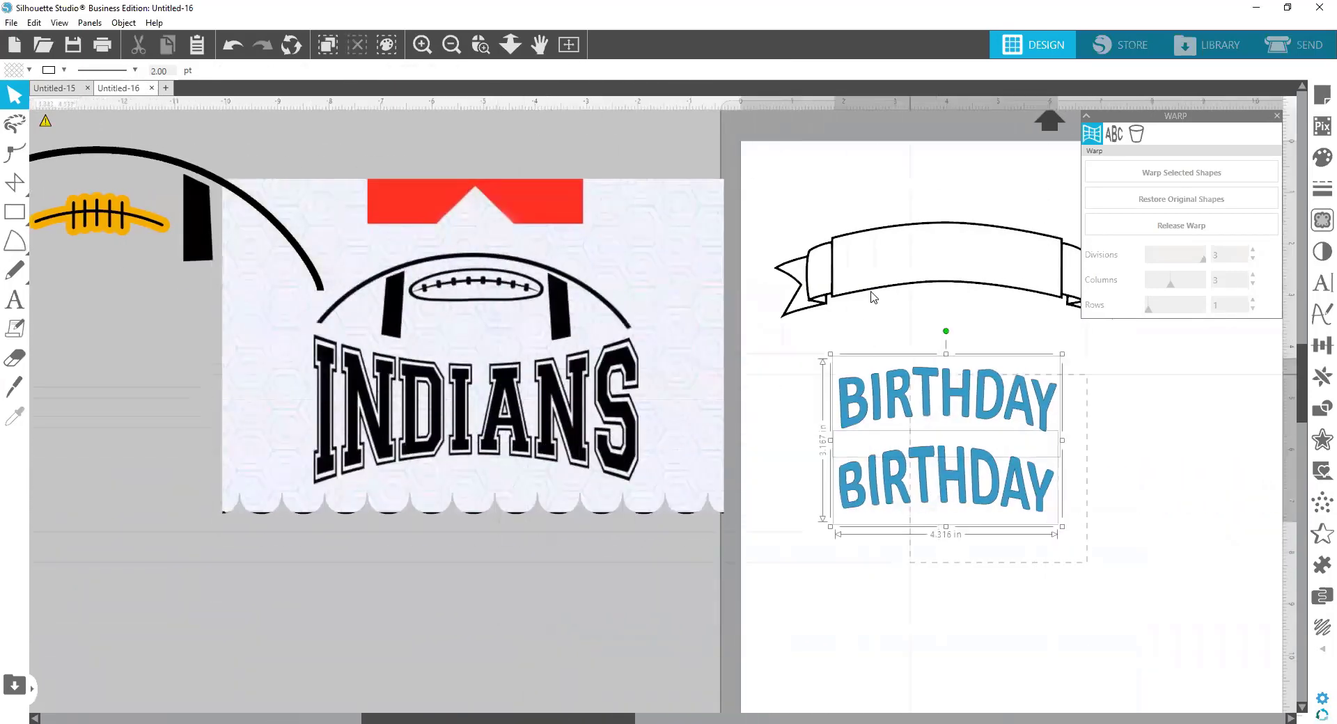
left_click(874, 297, "shift")
key("ctrl+a")
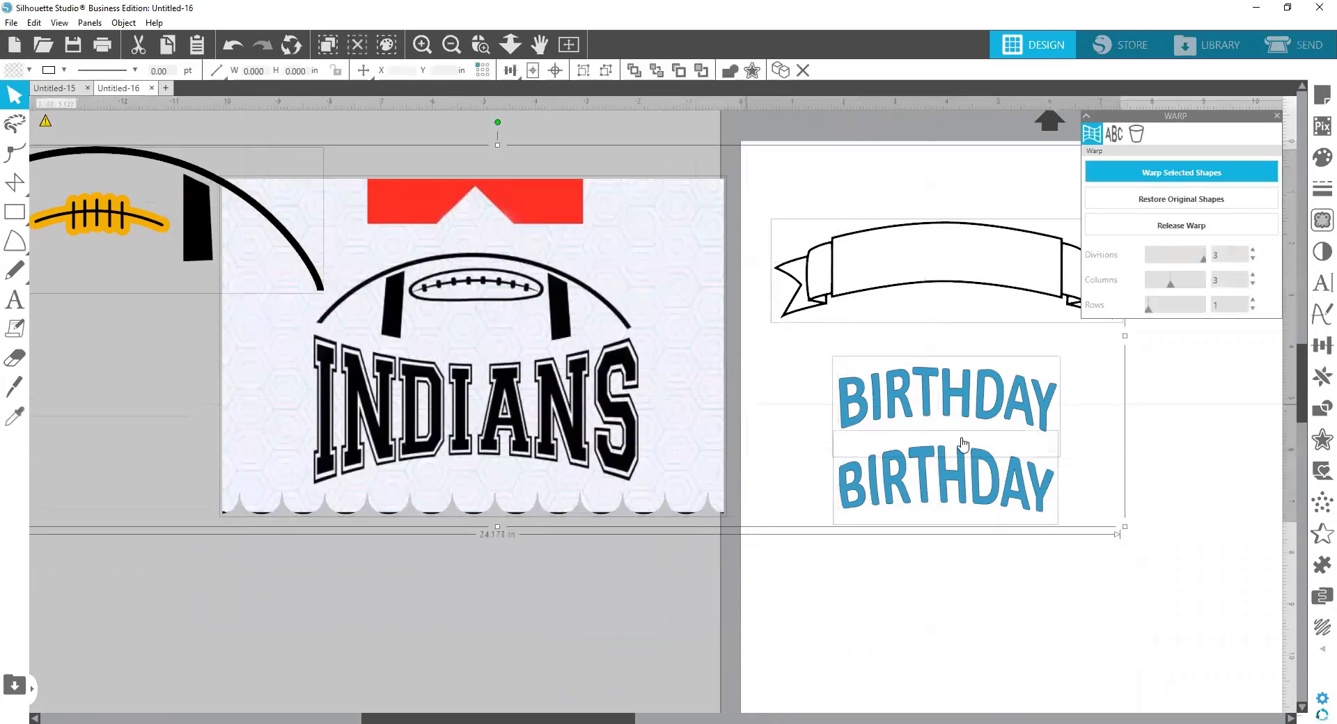
left_click(1086, 551)
left_click_drag(1003, 491, 304, 655)
left_click_drag(930, 393, 409, 631)
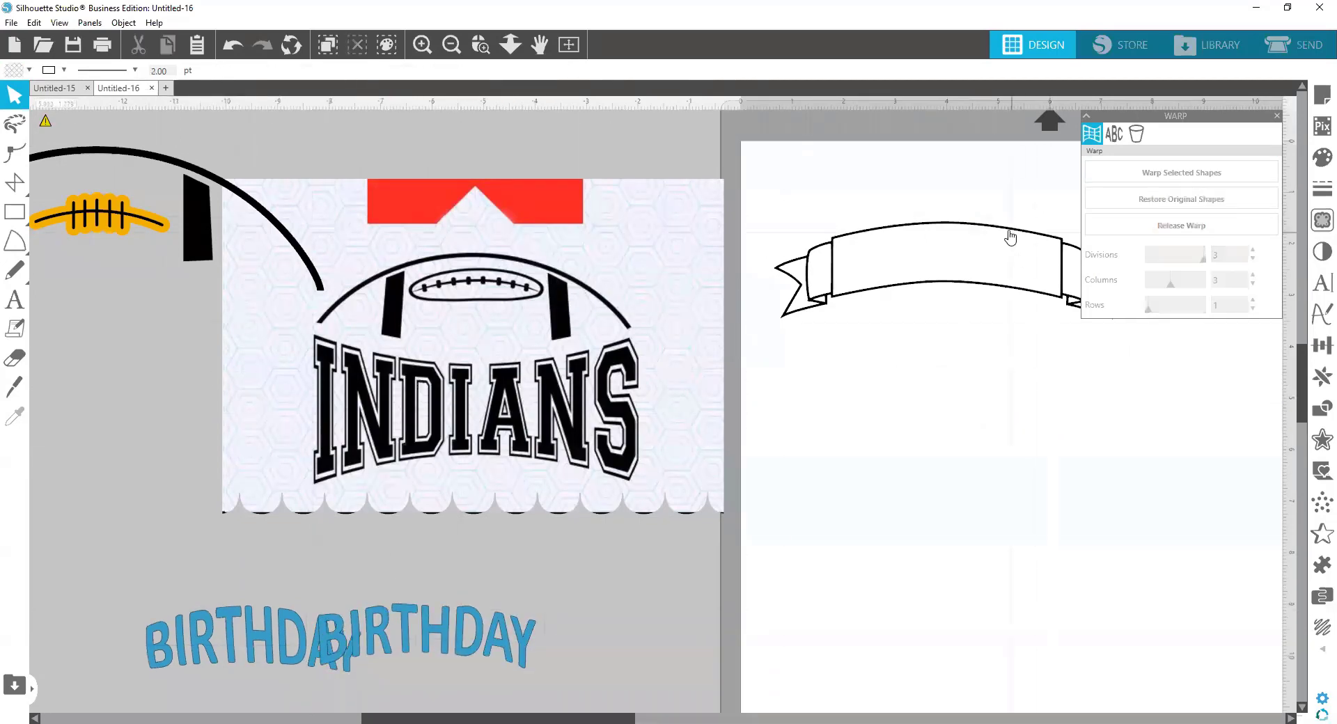
left_click_drag(1007, 237, 376, 593)
left_click(388, 539)
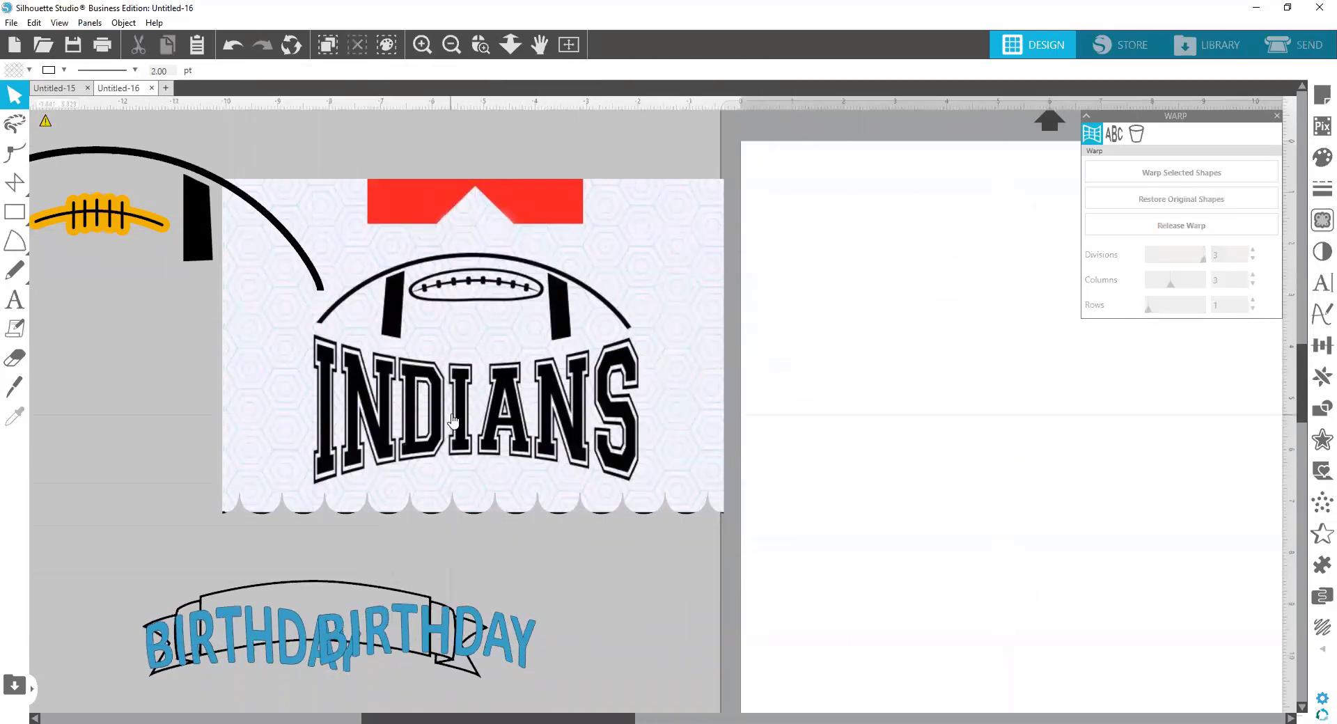
Move the INDIANS football picture onto the upper part of the page and deselect it.
left_click_drag(452, 418, 955, 396)
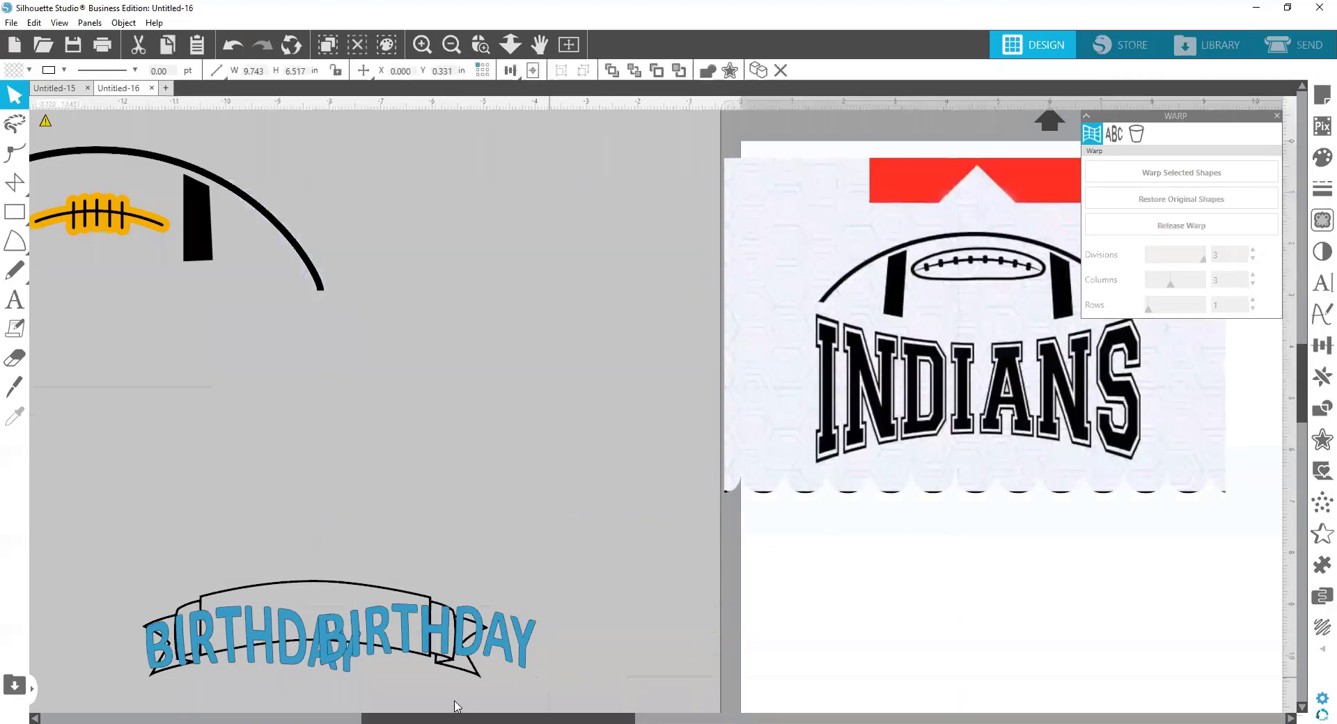
left_click(273, 718)
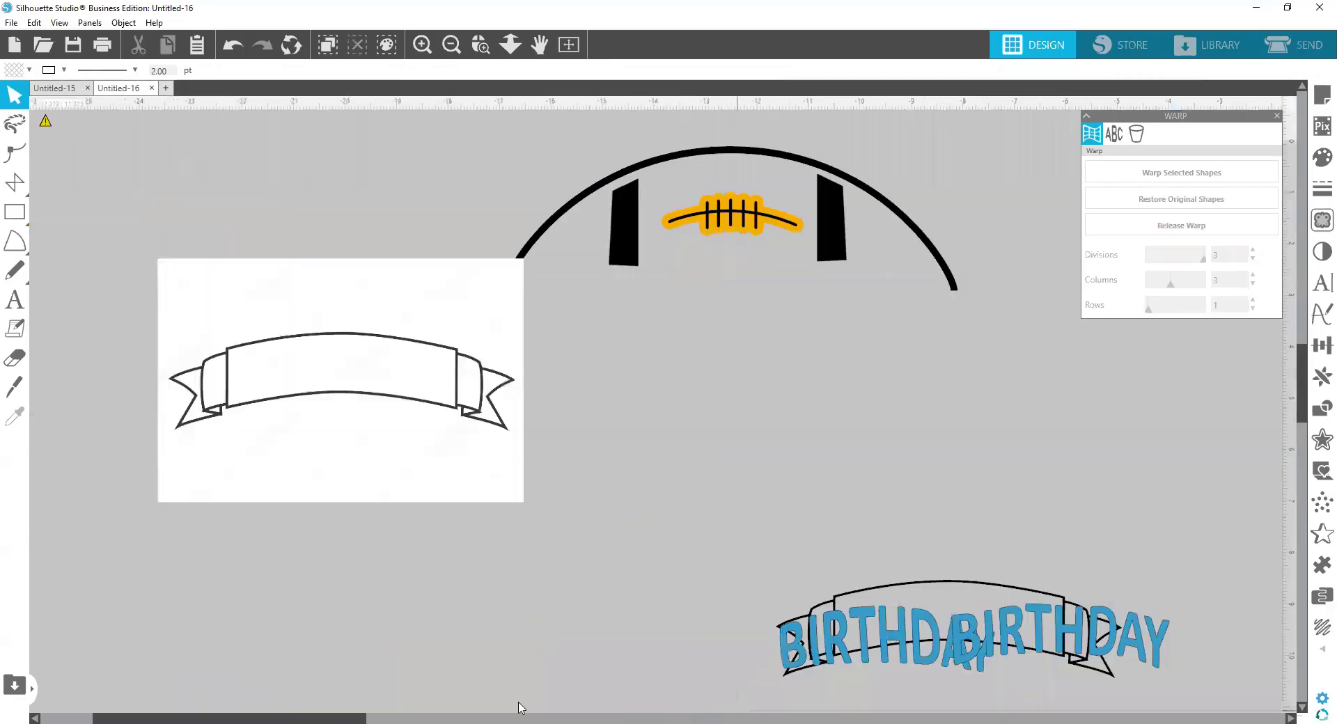
left_click(421, 718)
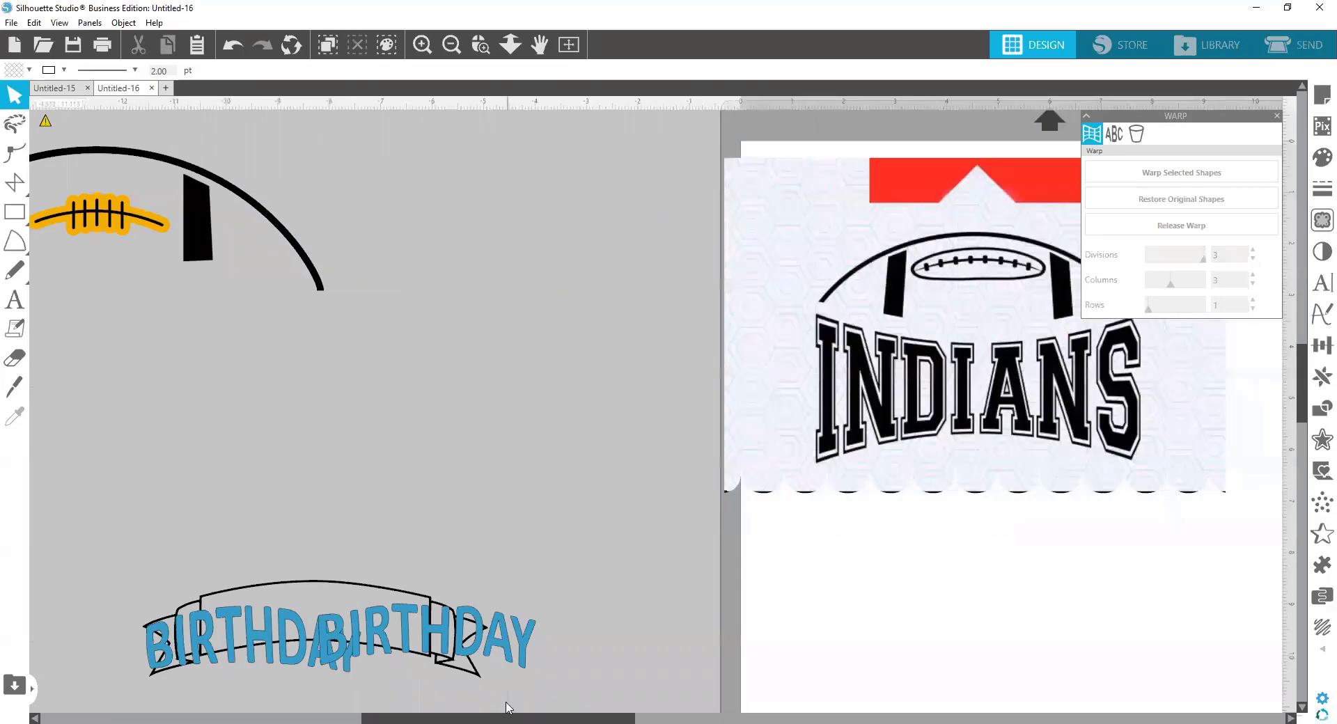
left_click_drag(526, 718, 695, 710)
left_click_drag(604, 414, 646, 365)
left_click(483, 495)
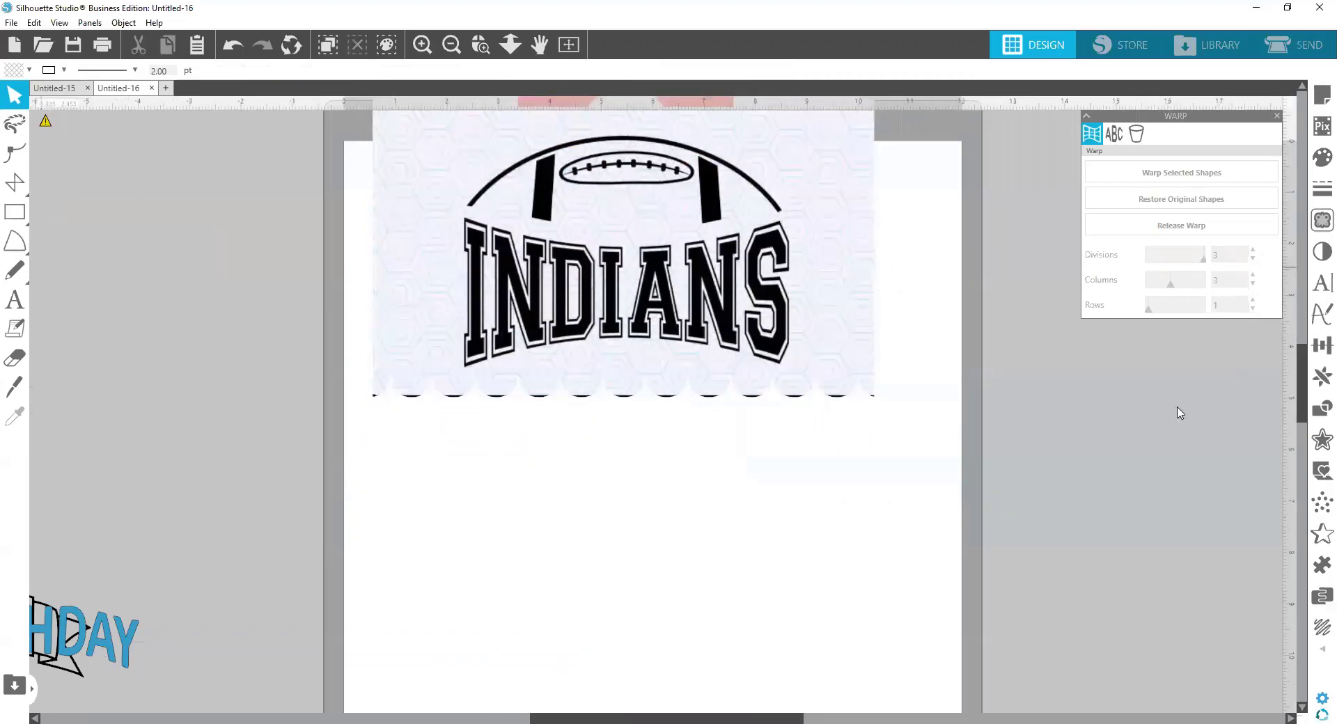
Add the text INDIANS on the page below the football picture.
key("t")
left_click(525, 481)
type("INDIAN")
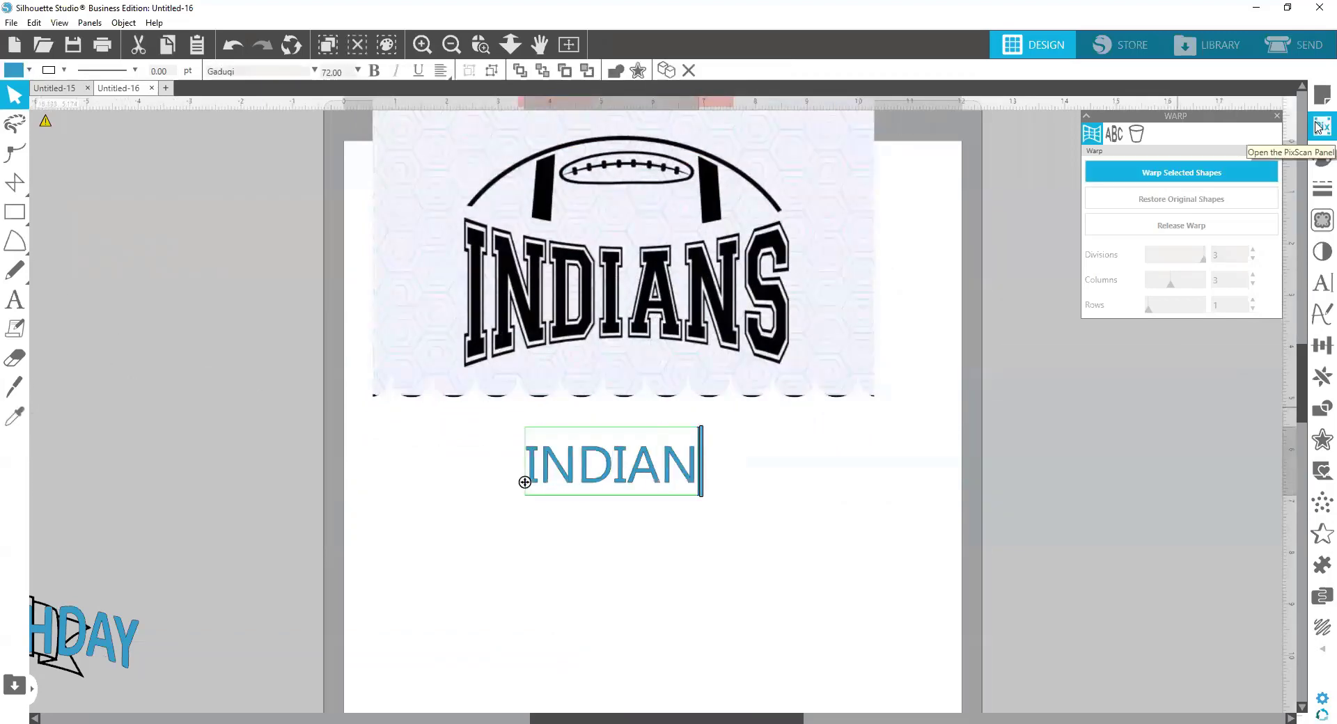
type("S")
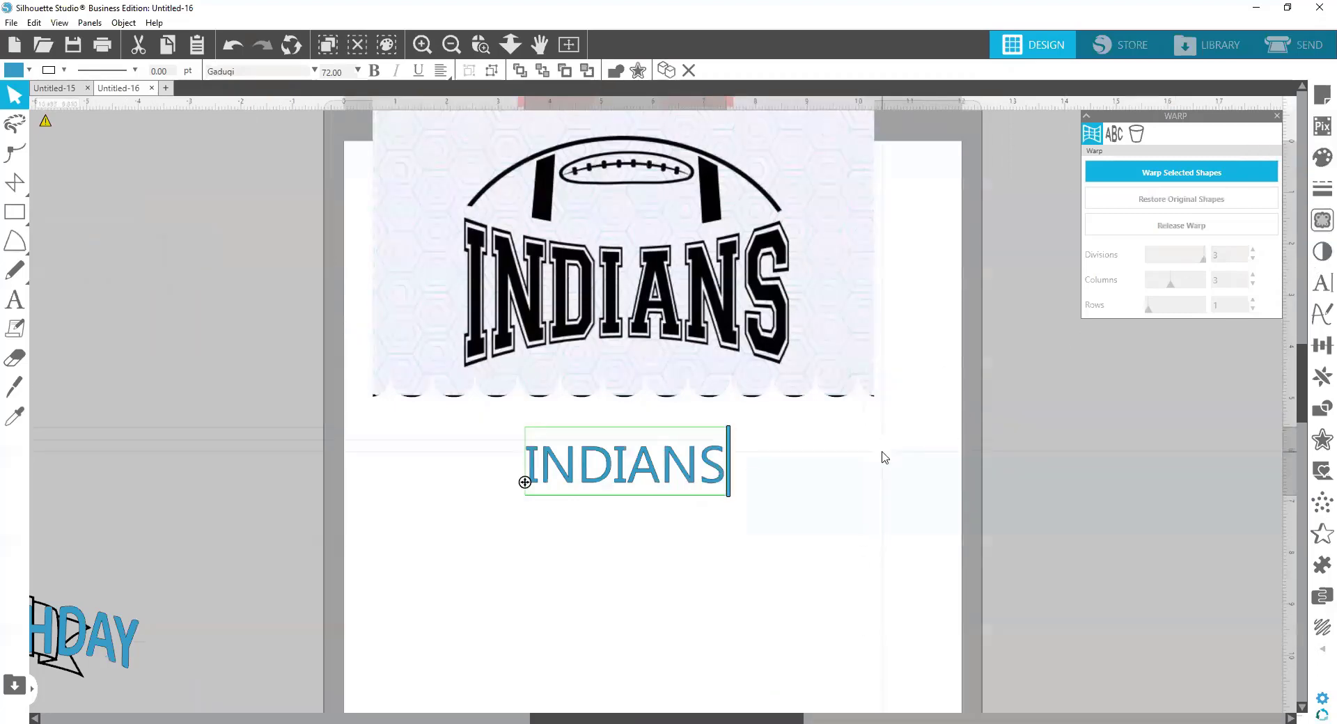
Set the new INDIANS text in the Freshman font and finish editing it.
double_click(721, 467)
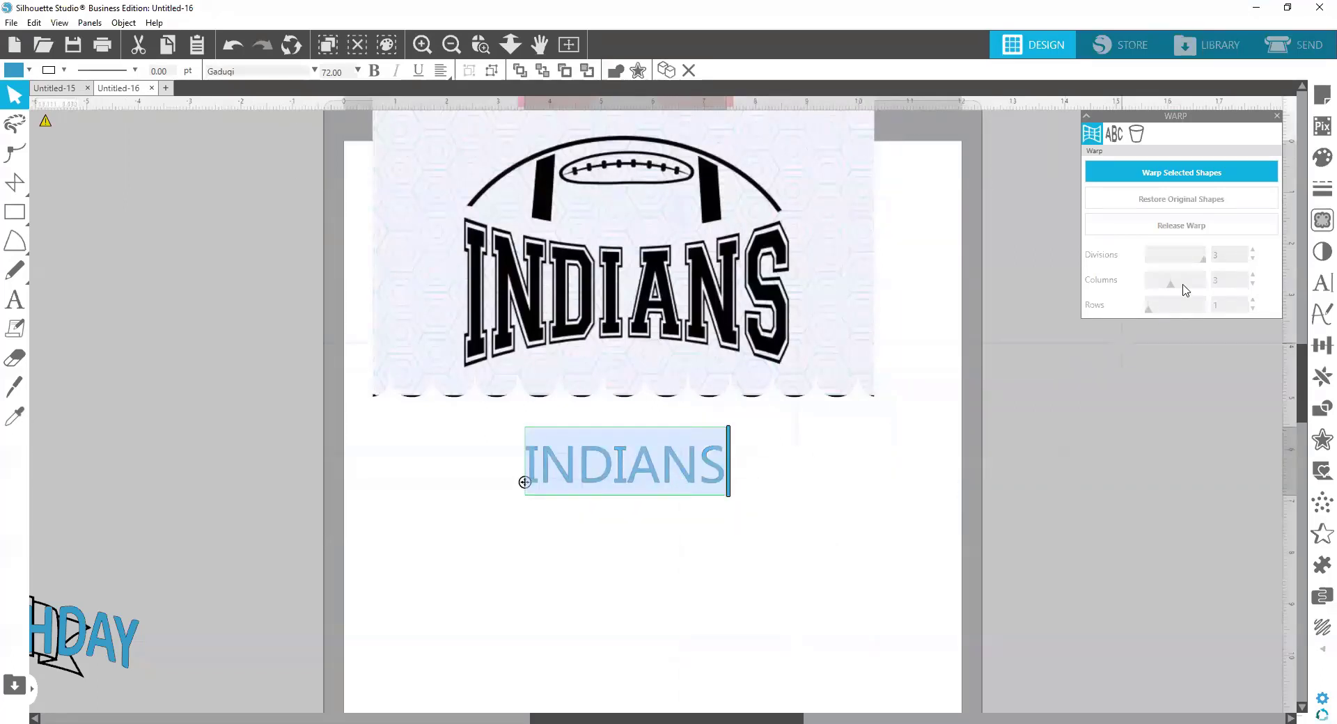
left_click(1318, 286)
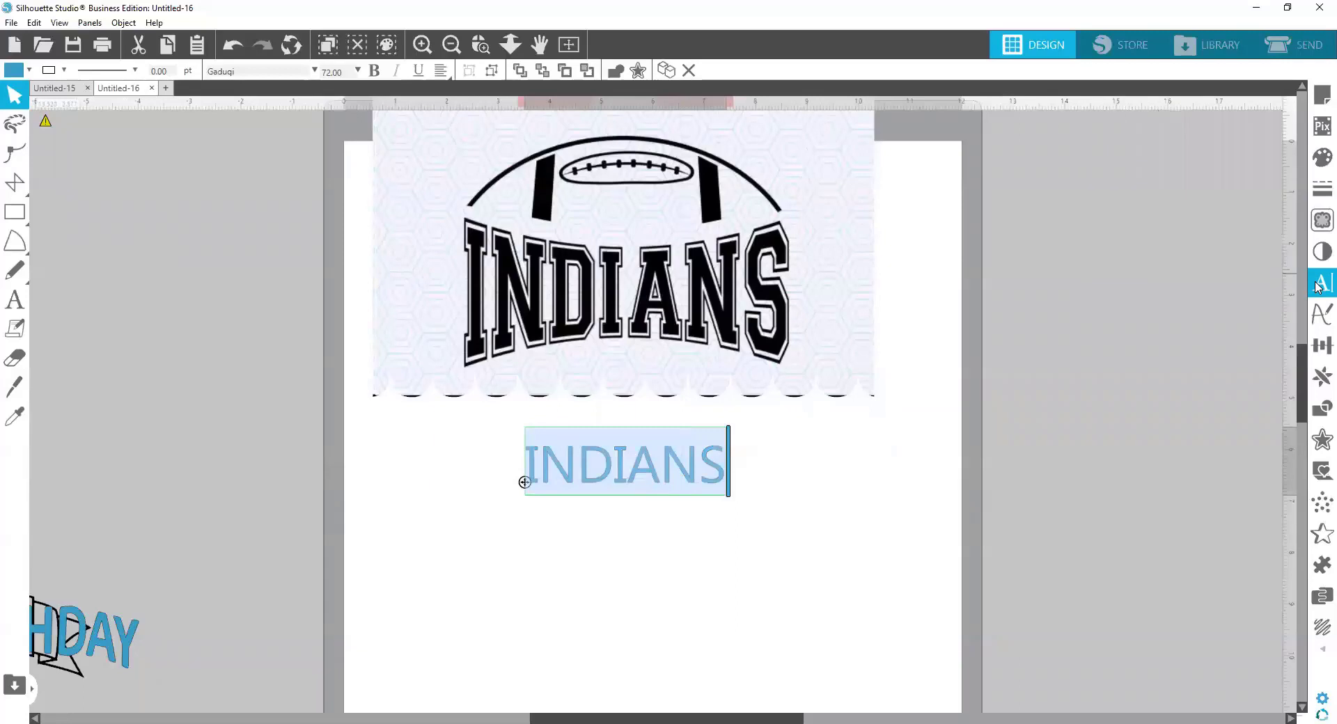
left_click(1147, 320)
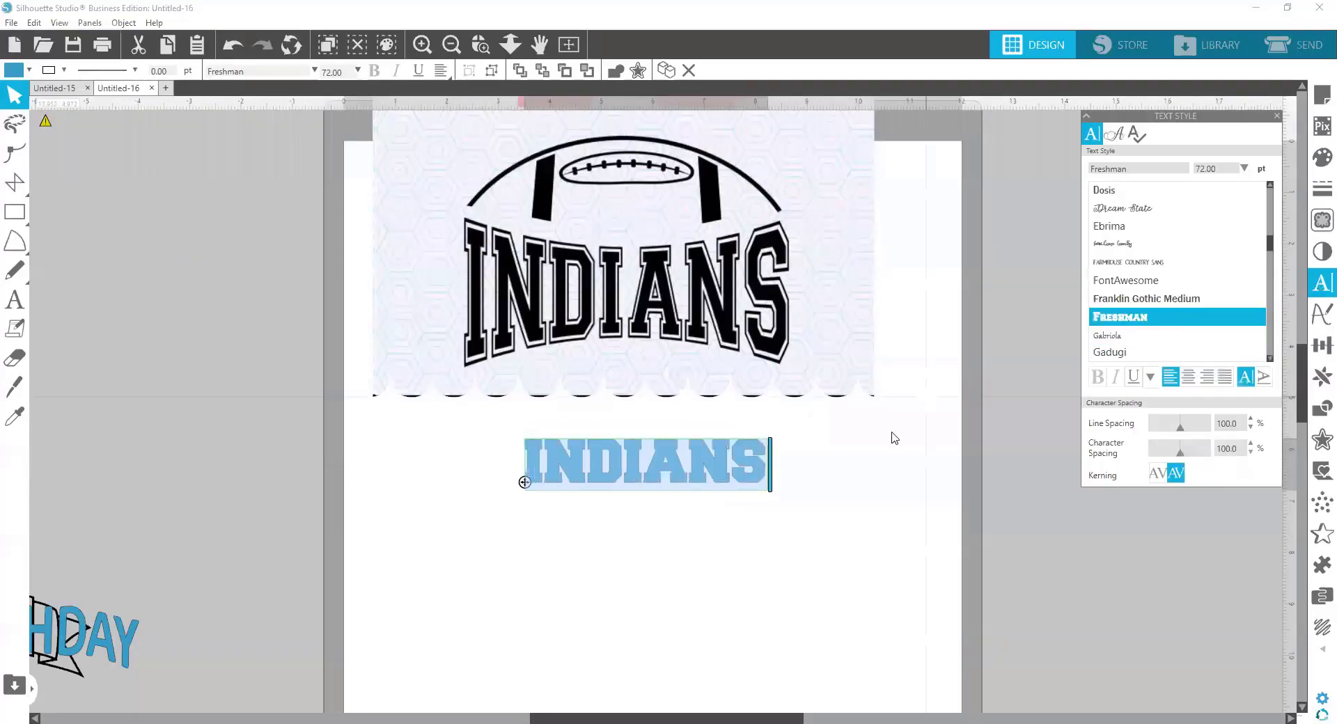
left_click(835, 500)
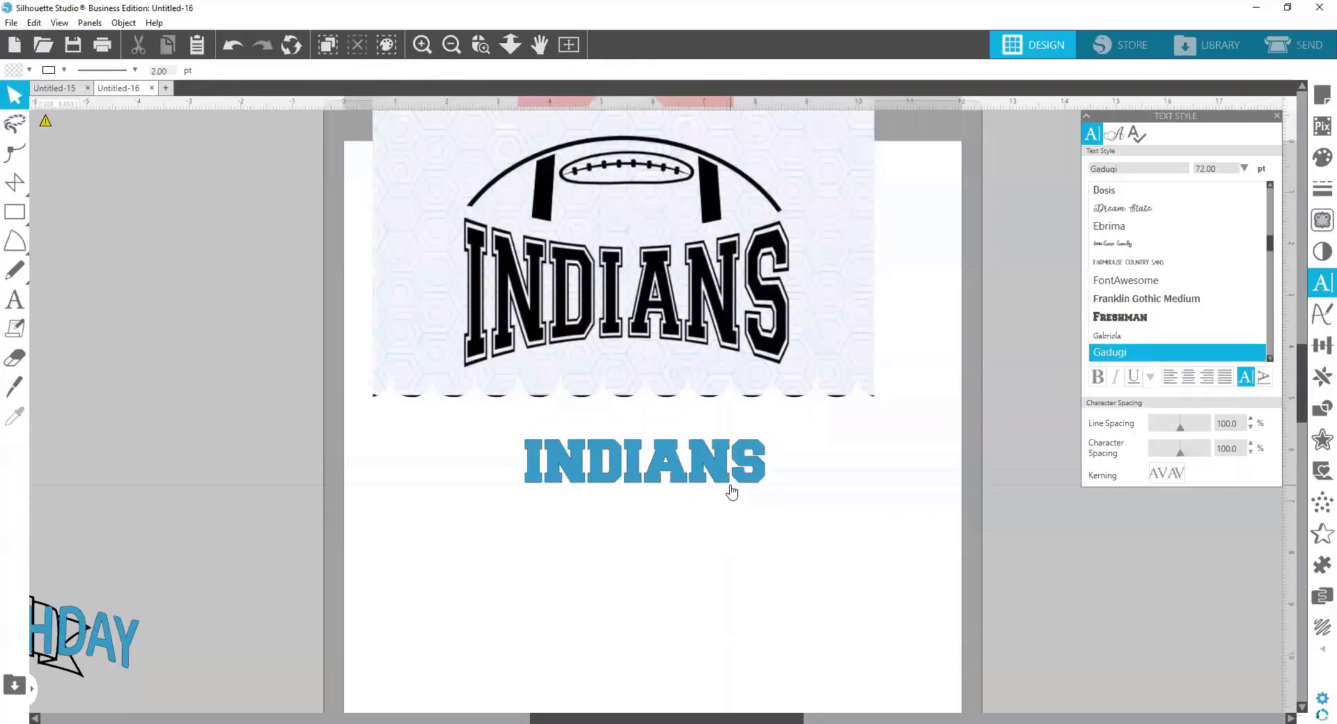
Resize the INDIANS text to about 5.25 in wide by 1.55 in high beneath the picture and fill it with black.
left_click_drag(746, 480, 868, 669)
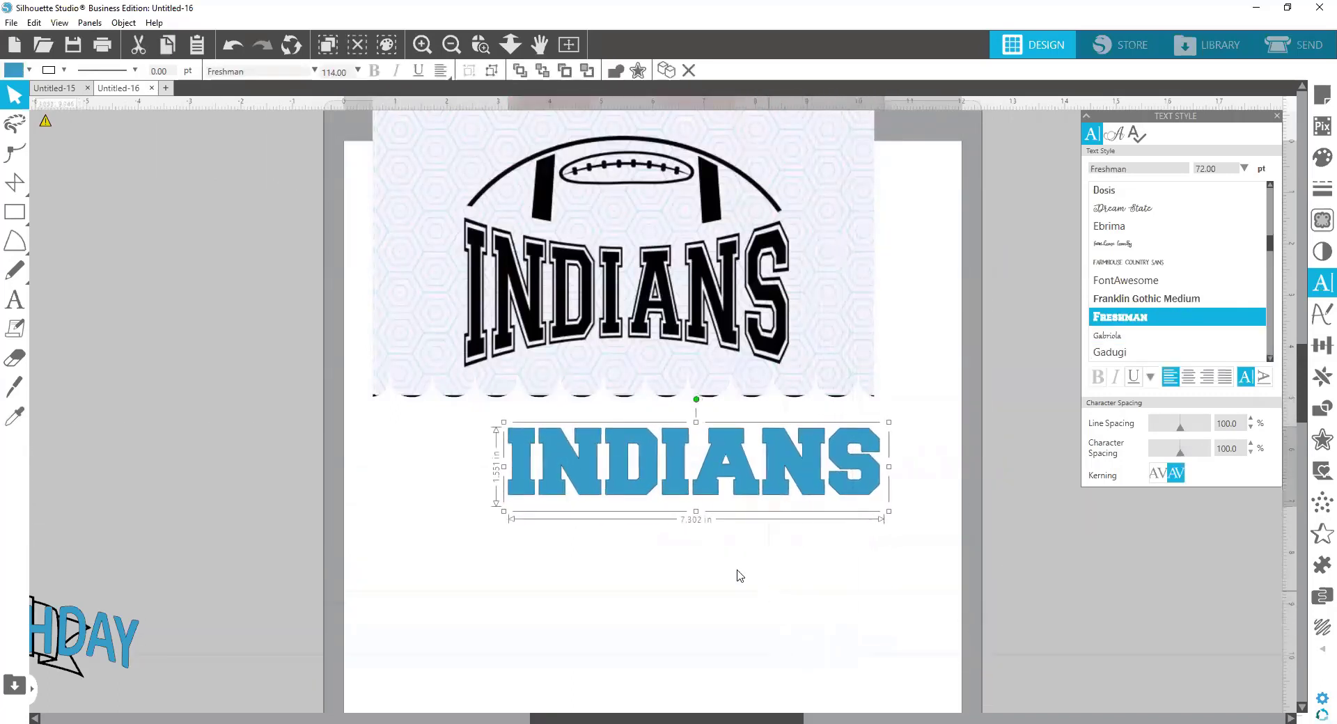
left_click_drag(759, 485, 704, 505)
left_click_drag(835, 489, 716, 487)
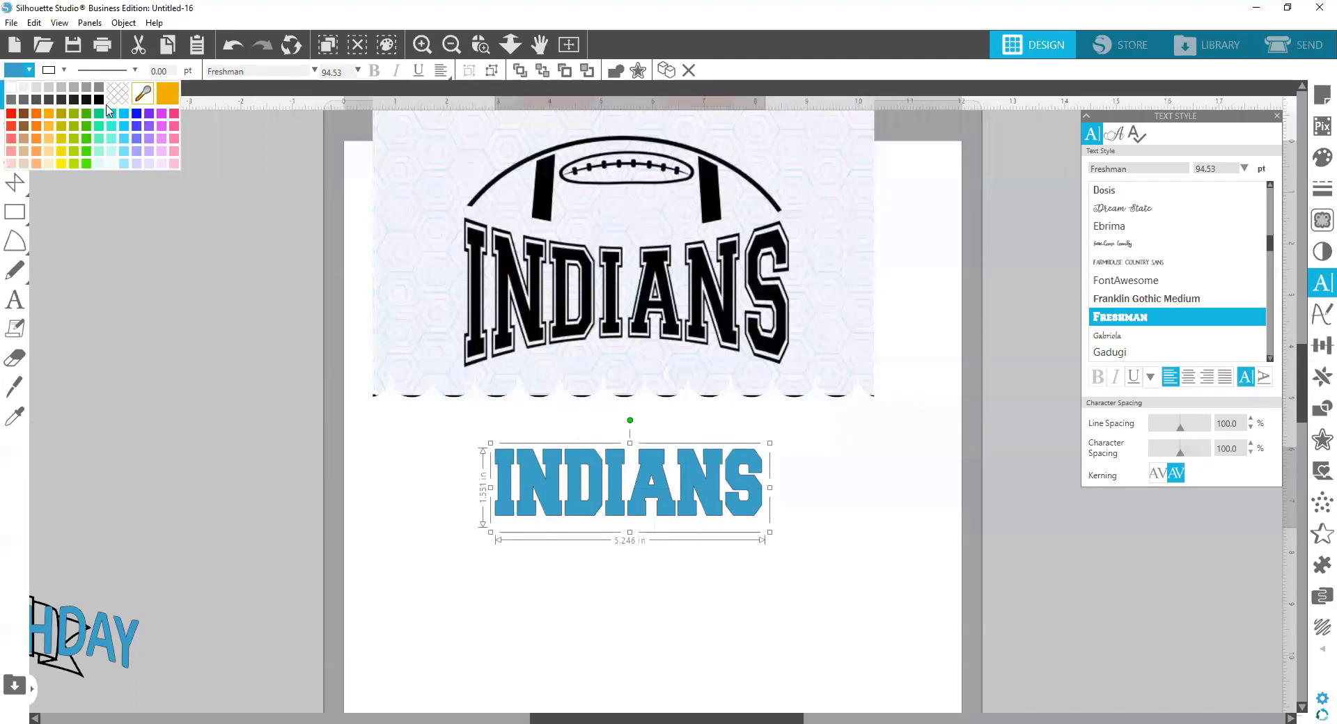
left_click(99, 100)
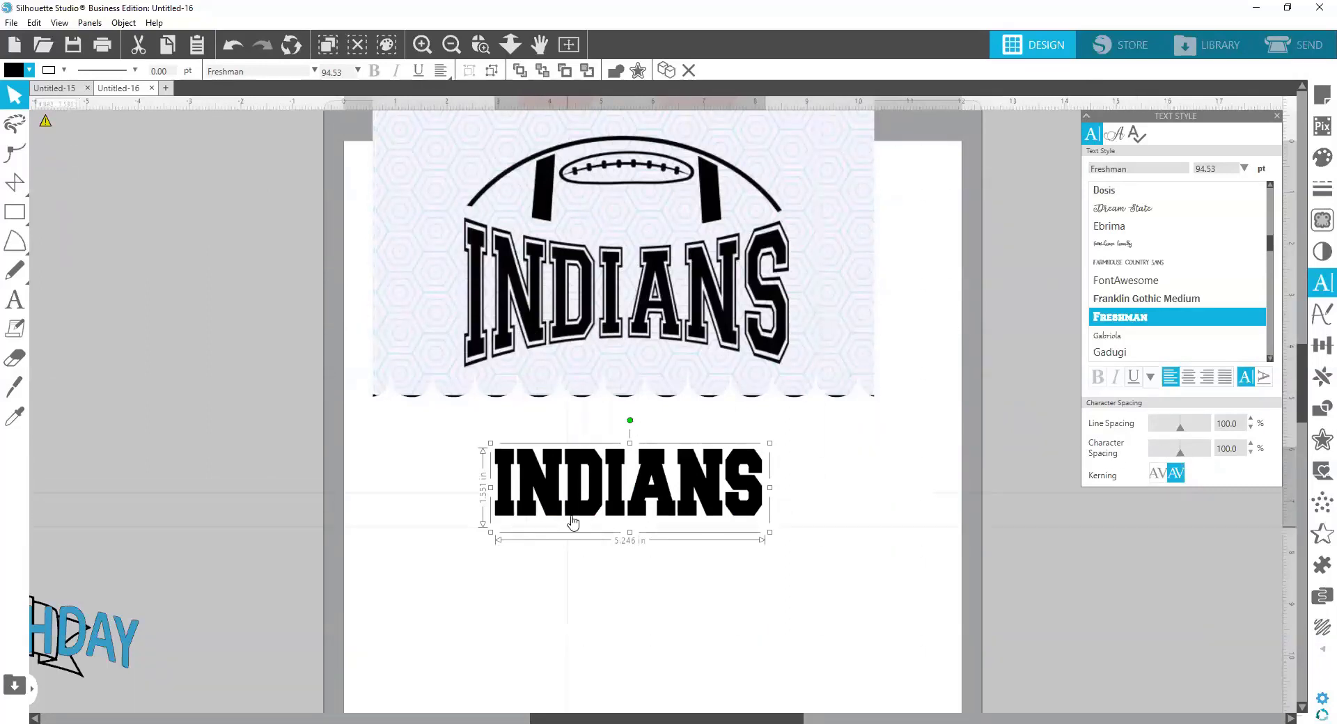
Increase the INDIANS text's character spacing to 145% and recenter the text under the picture.
left_click(1319, 286)
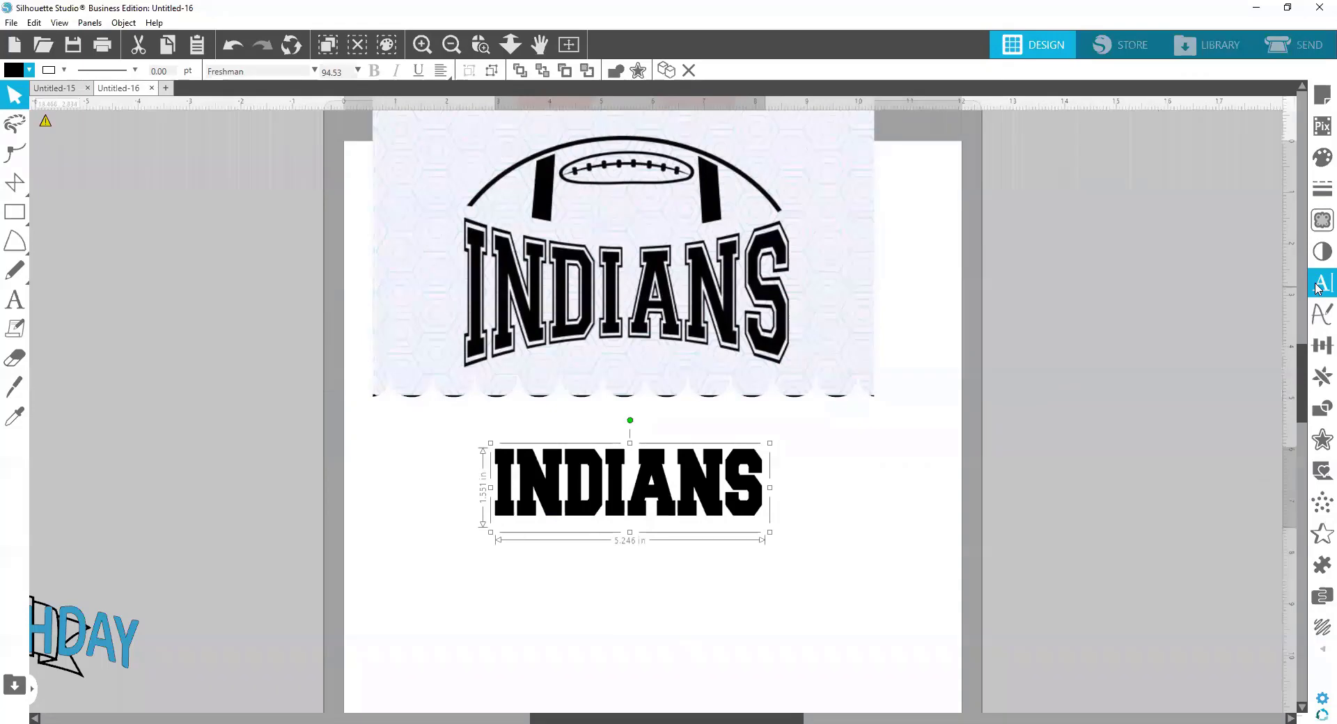
left_click(1319, 285)
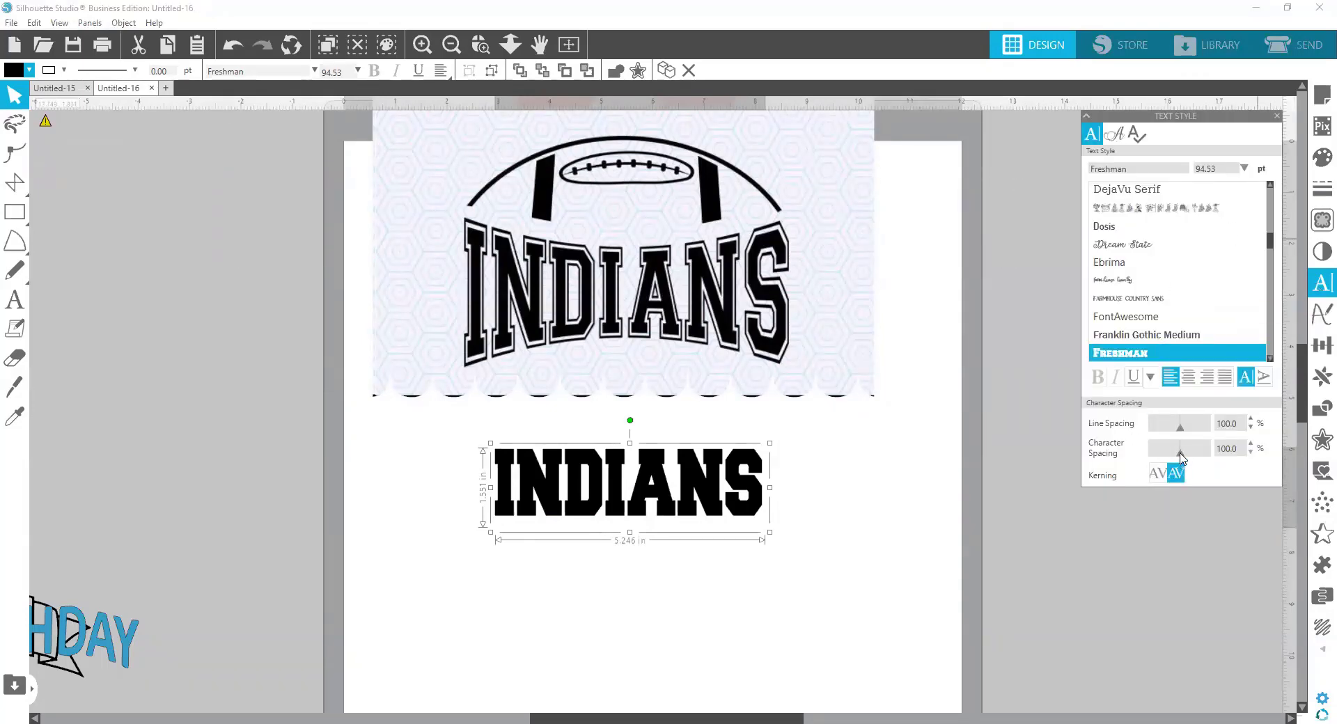
left_click(1251, 445)
left_click(1251, 445)
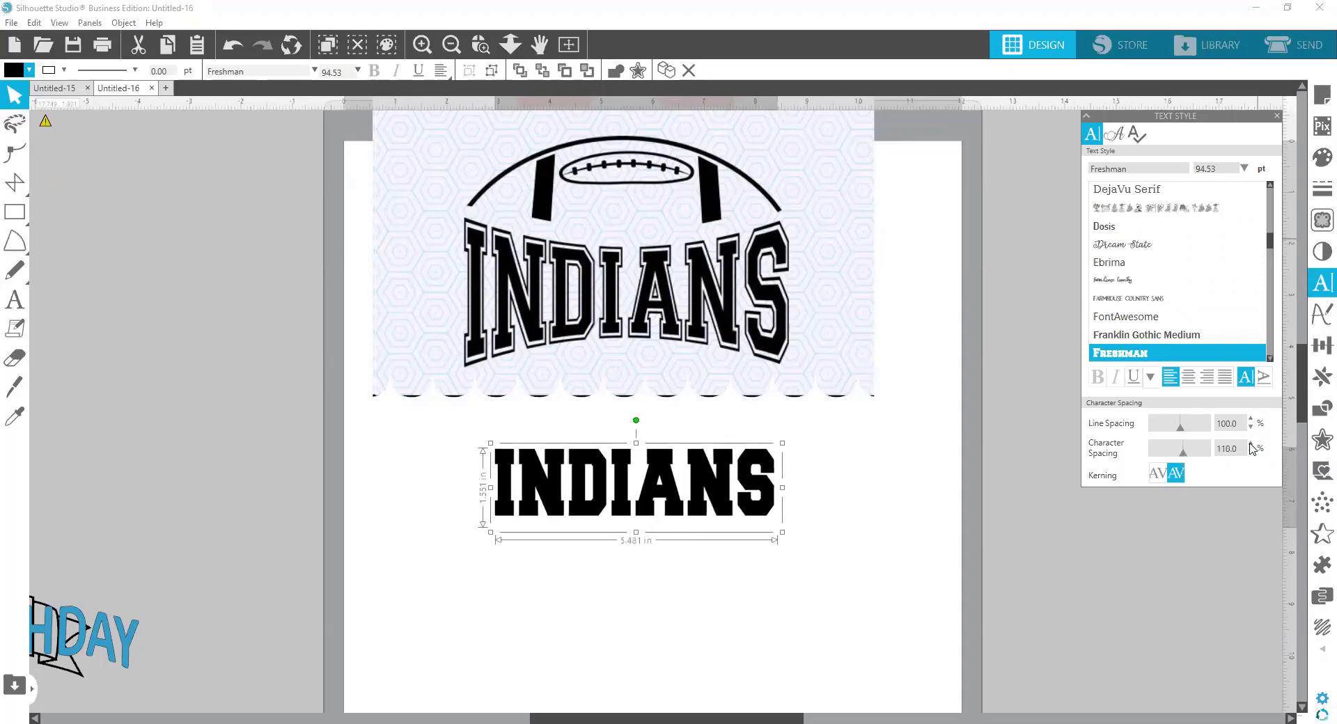
left_click(1251, 445)
left_click(1252, 445)
left_click(1251, 445)
left_click(1251, 445)
left_click(1251, 445)
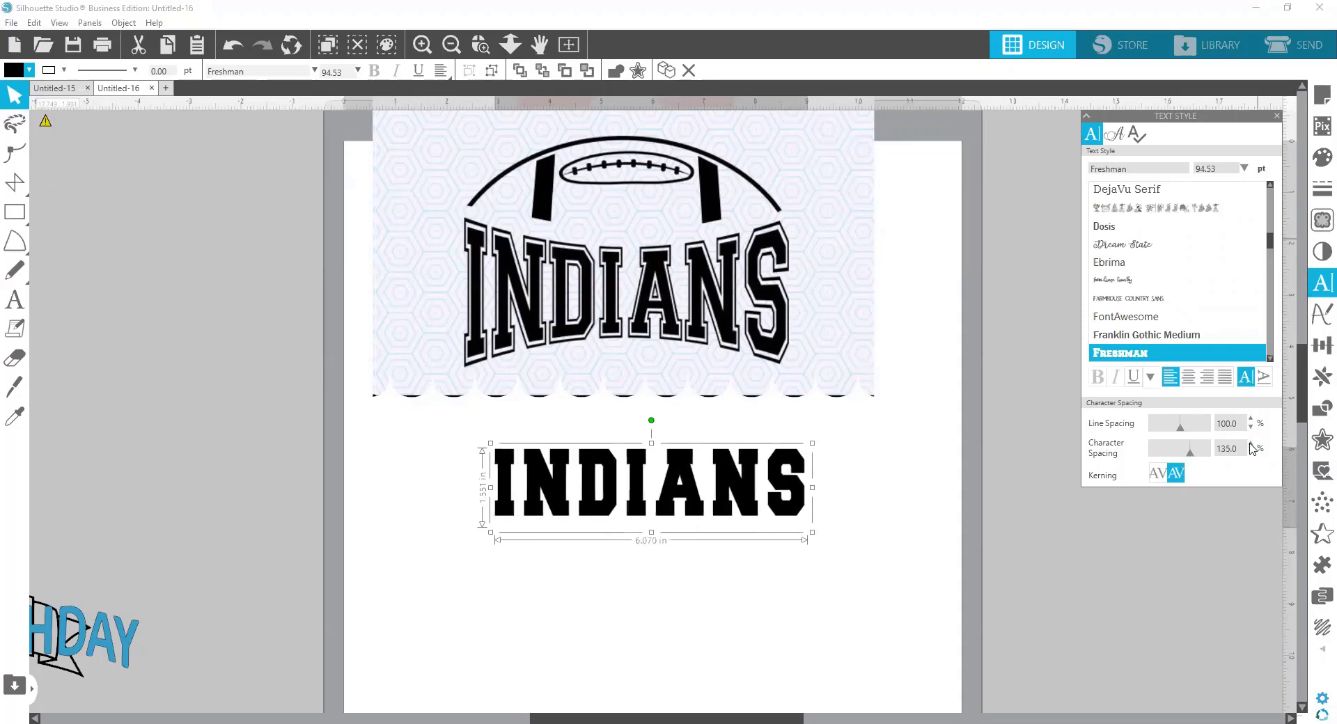
left_click(1251, 445)
left_click(1251, 445)
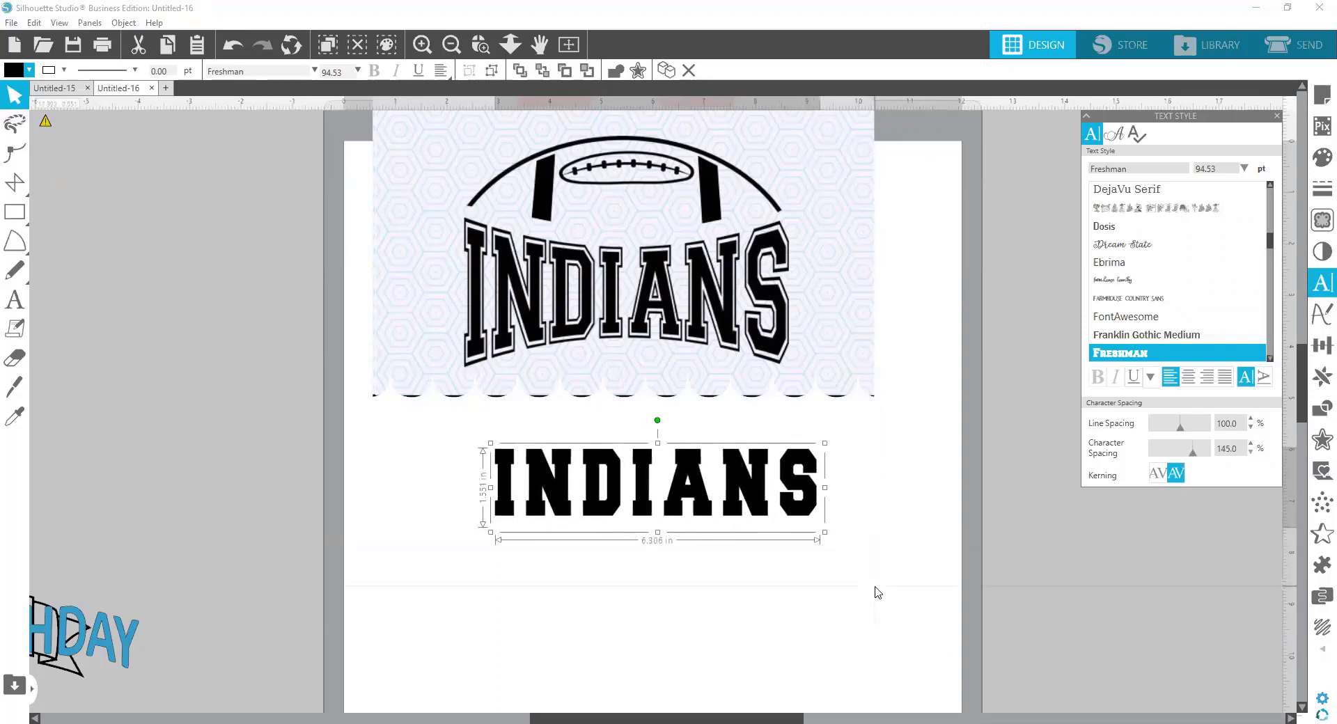
left_click_drag(761, 501, 718, 486)
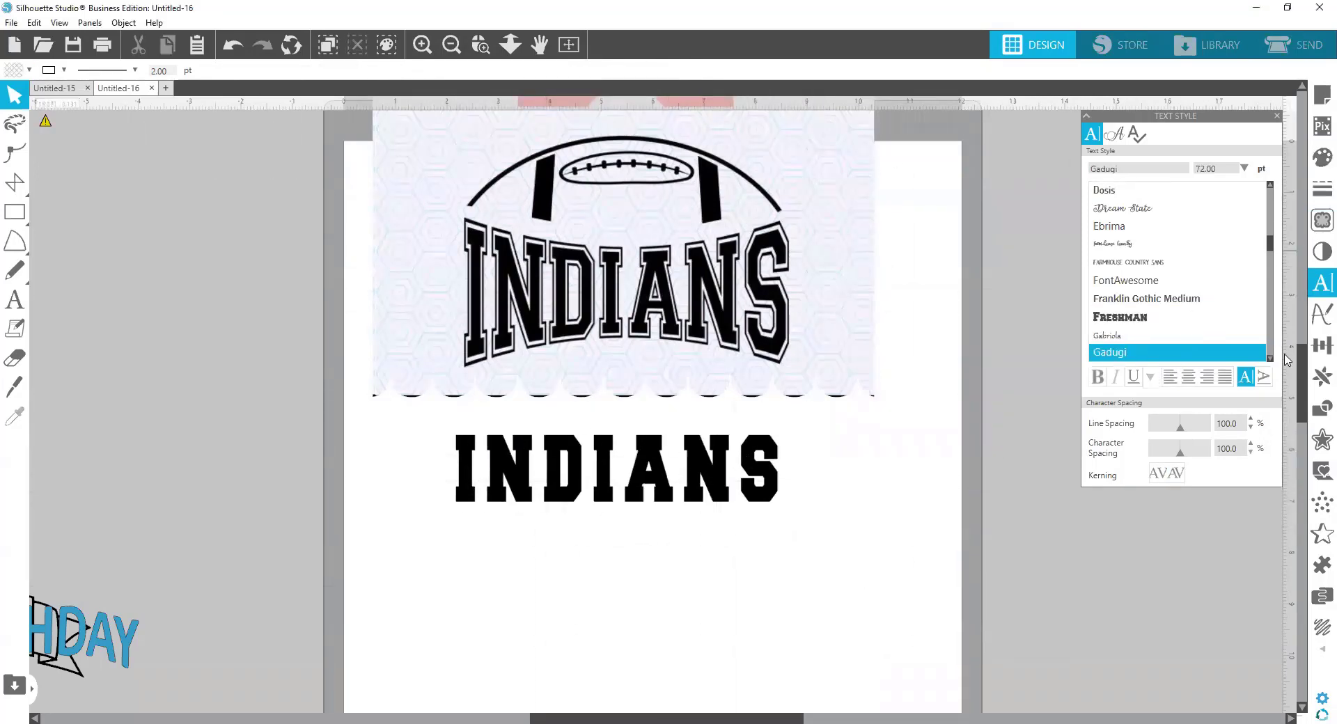
Create a 0.050 in offset with rounded corners around the INDIANS text and fill it with white.
left_click(1322, 441)
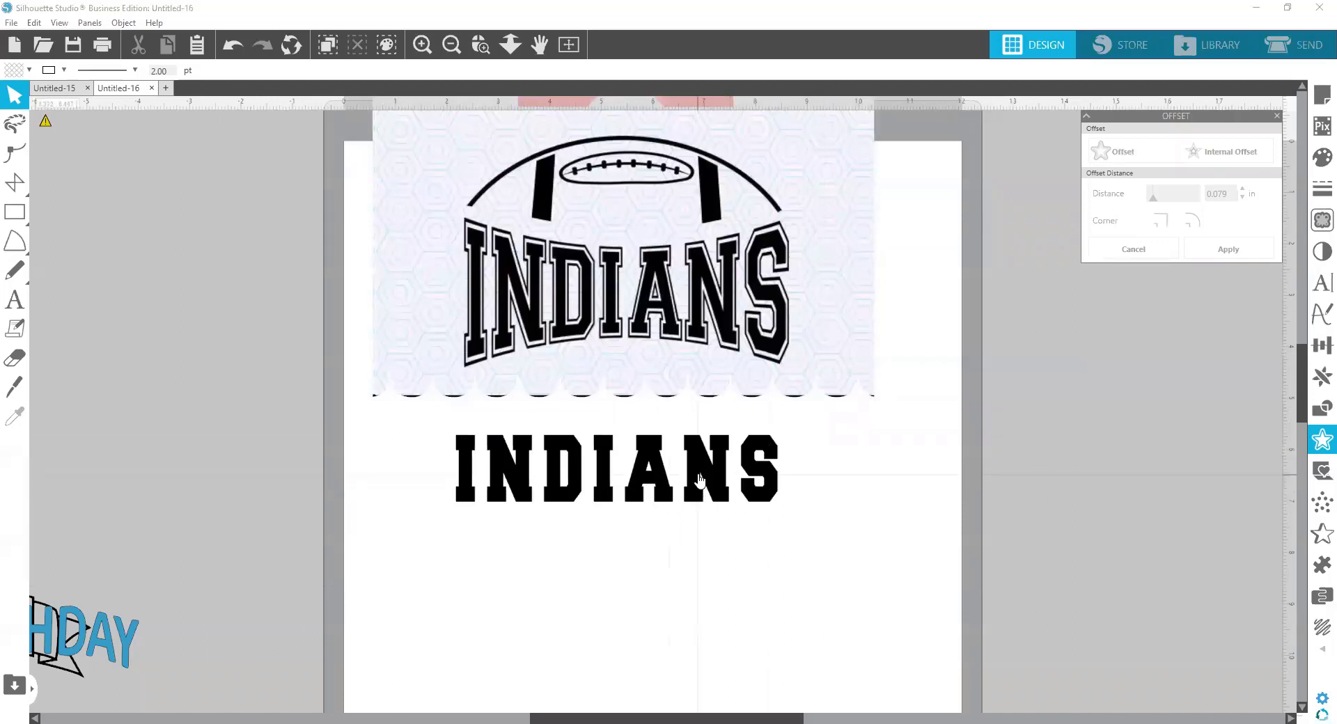
left_click(700, 481)
left_click(1111, 156)
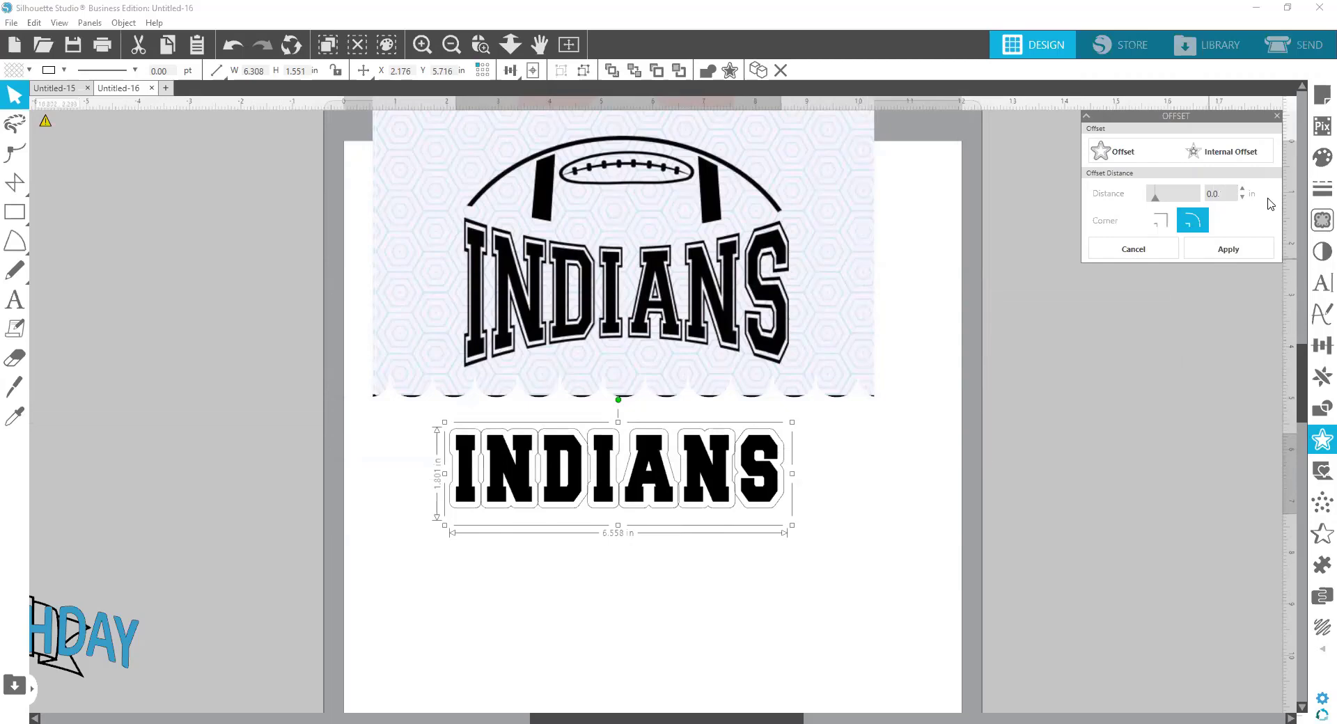
key("Return")
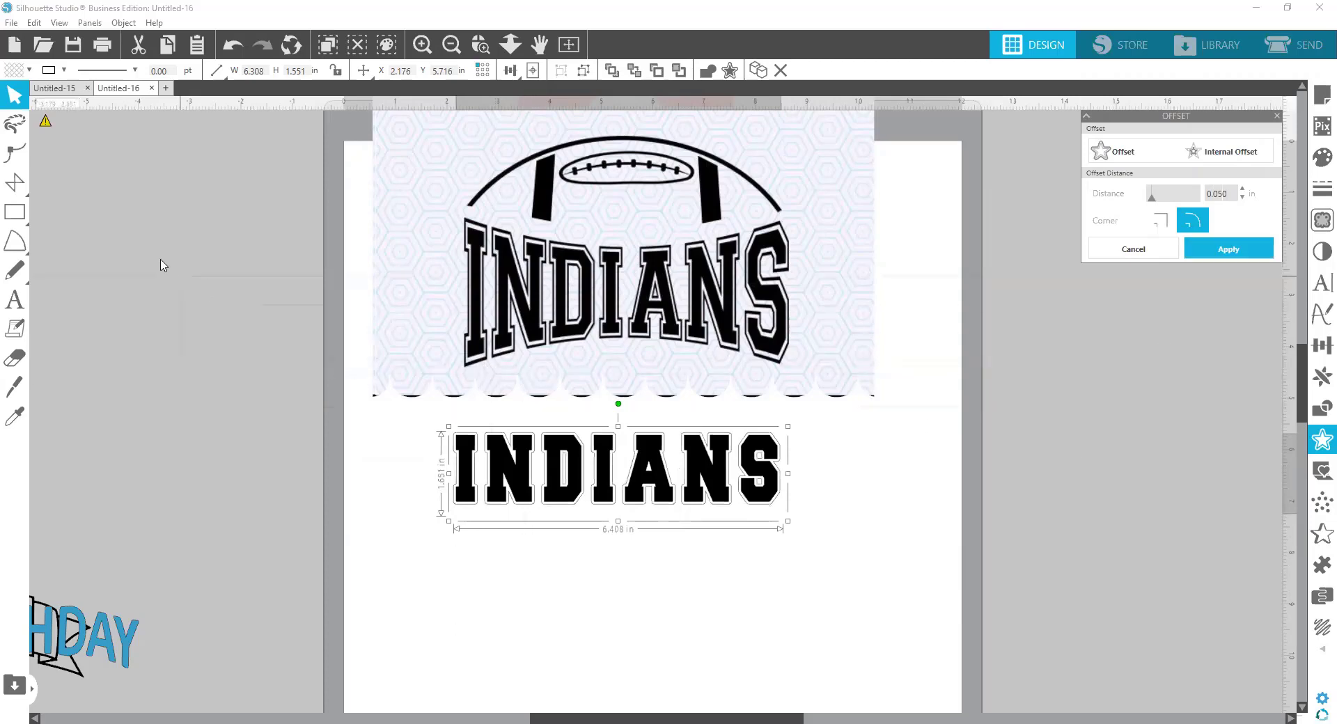
left_click(16, 74)
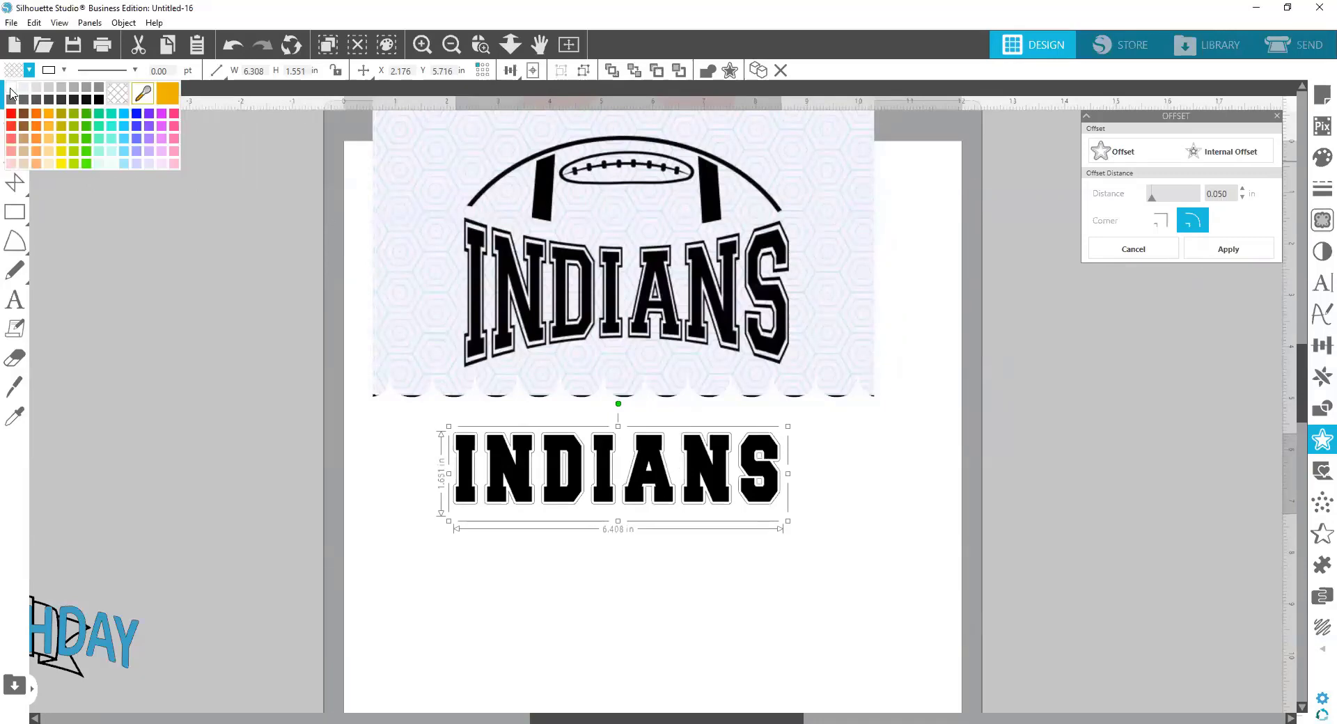
left_click(10, 90)
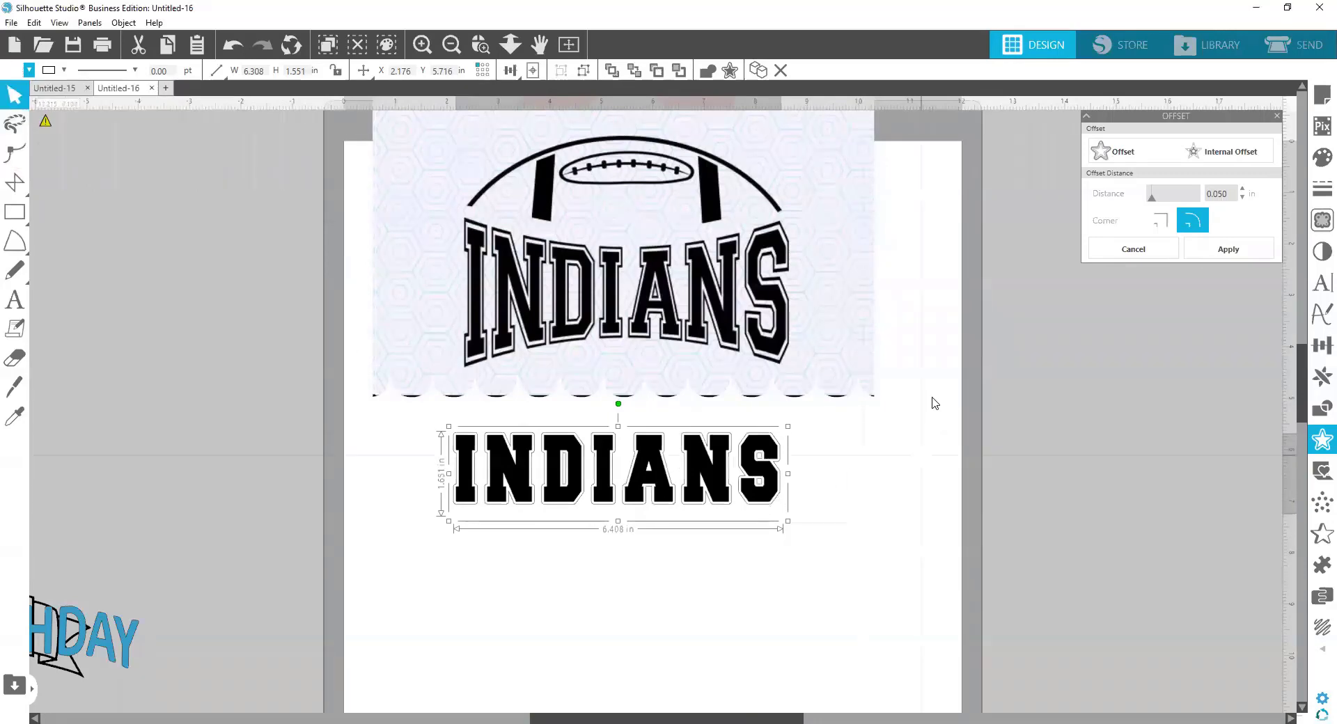
Create a second 0.050 in offset around the white outline and fill it with black.
left_click(1122, 151)
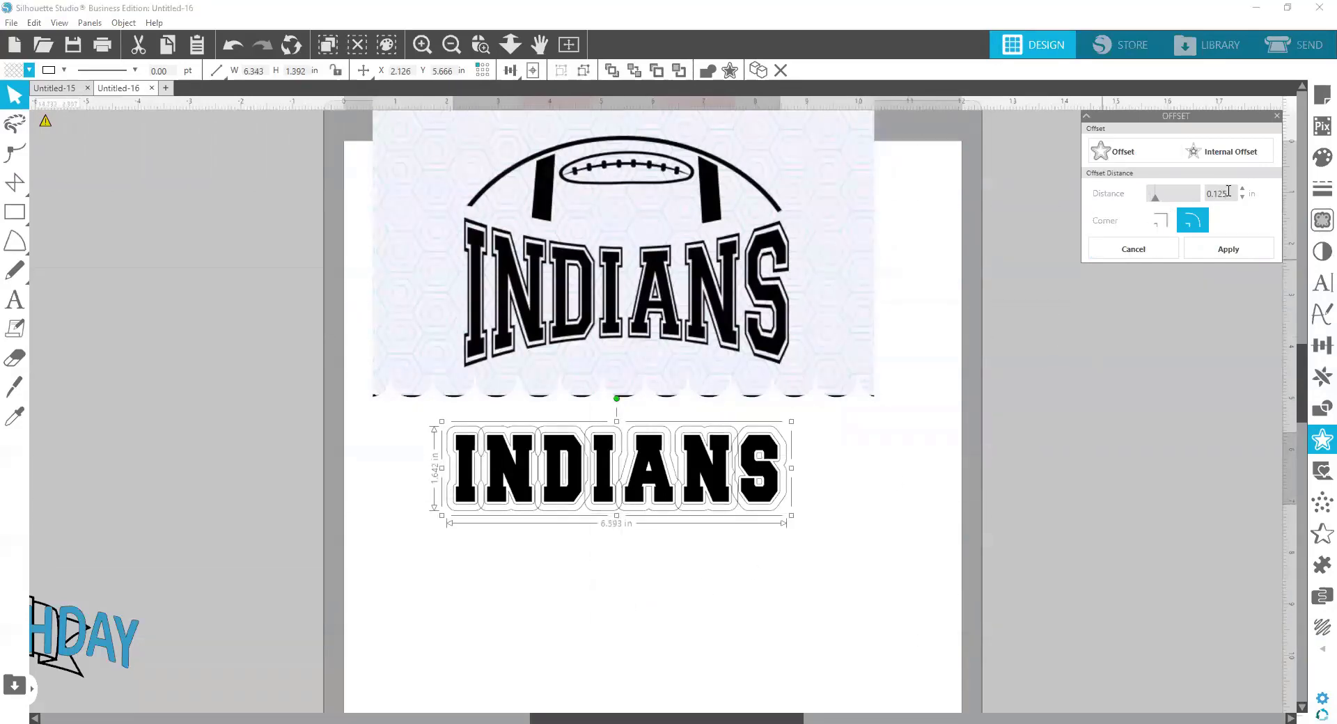
left_click_drag(1229, 190, 1171, 213)
key("BackSpace")
key("Return")
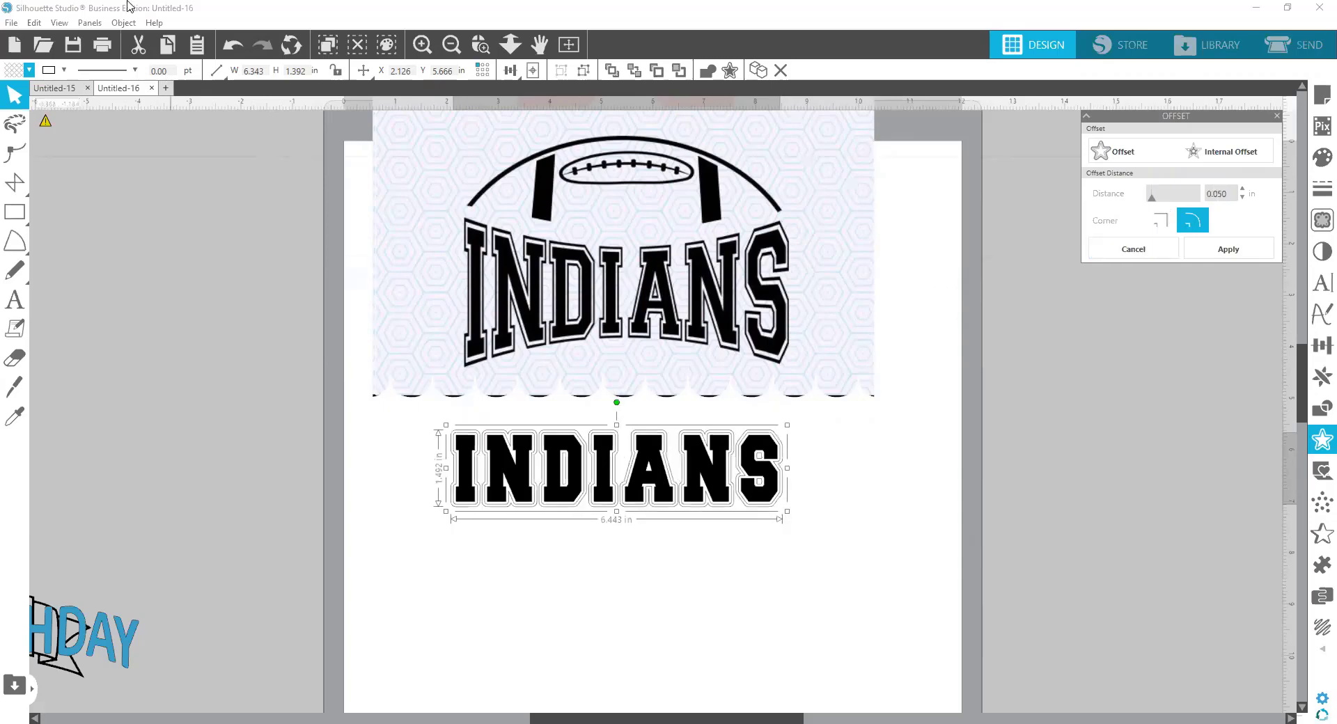
left_click(28, 69)
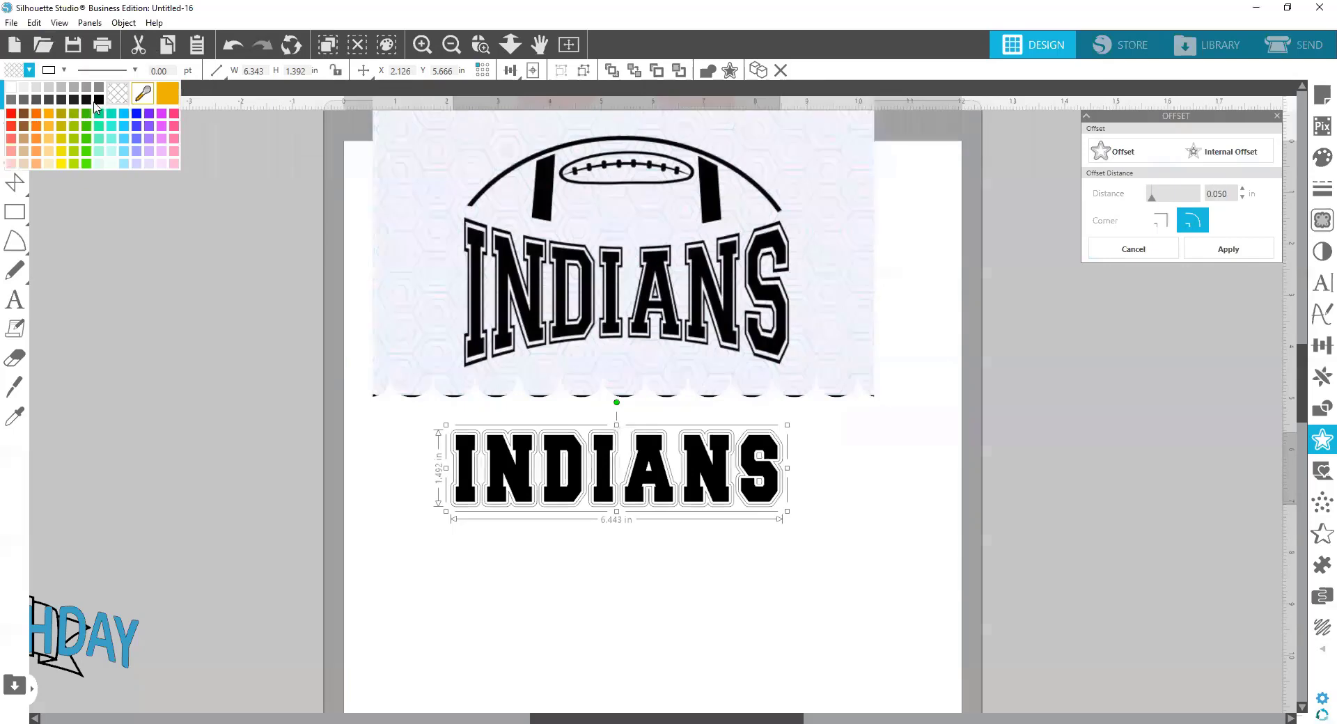
left_click(99, 101)
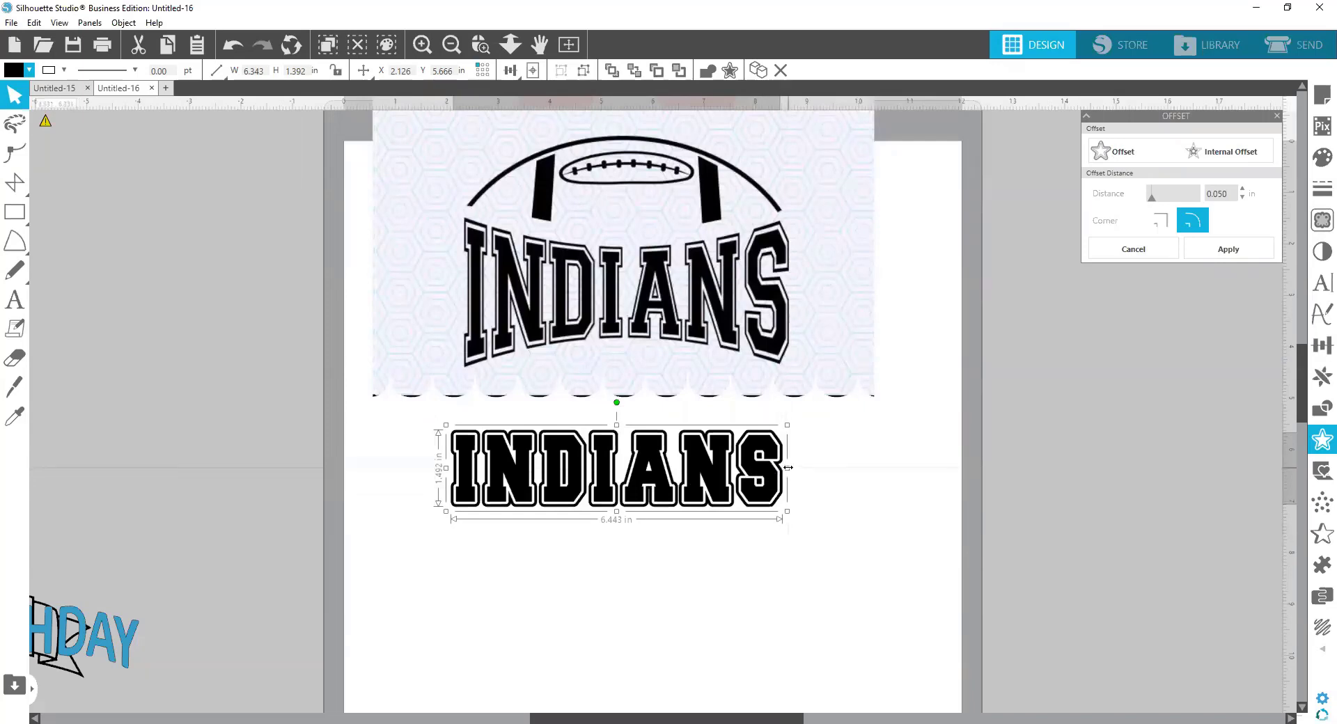
left_click_drag(788, 468, 750, 482)
key("i")
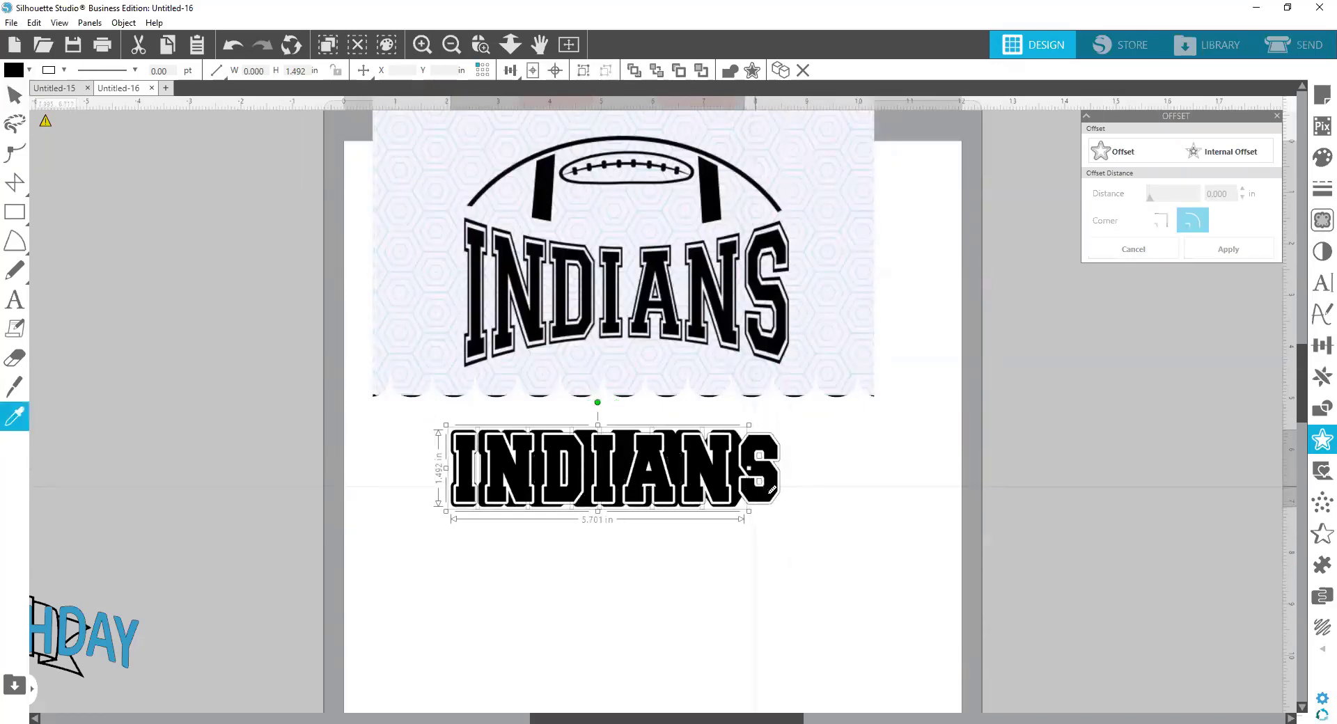
key("ctrl+z")
key("v")
Narrow the INDIANS text together with both offset layers to about 5.04 in wide.
left_click_drag(808, 555, 520, 439)
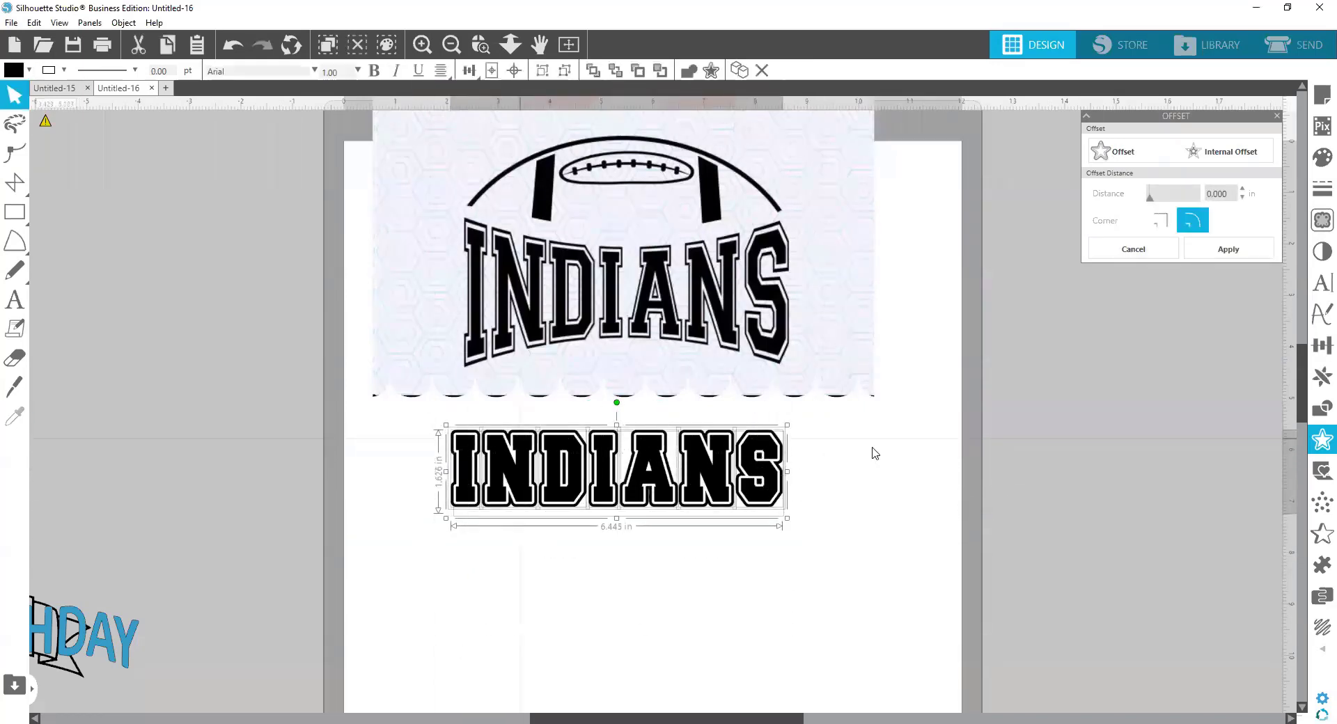
left_click_drag(788, 472, 714, 482)
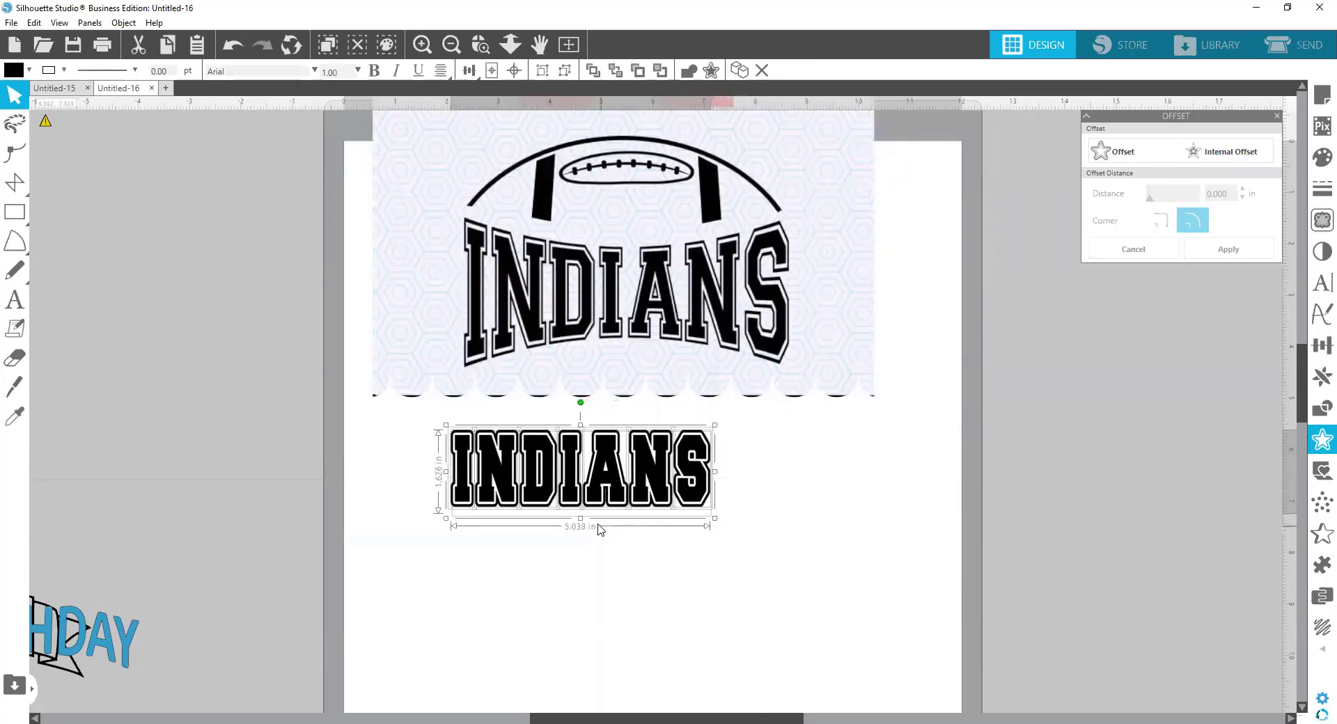
Enlarge the layered INDIANS text to about 6.59 in wide and 2.22 in tall, centered roughly below the picture.
left_click_drag(580, 519, 589, 543)
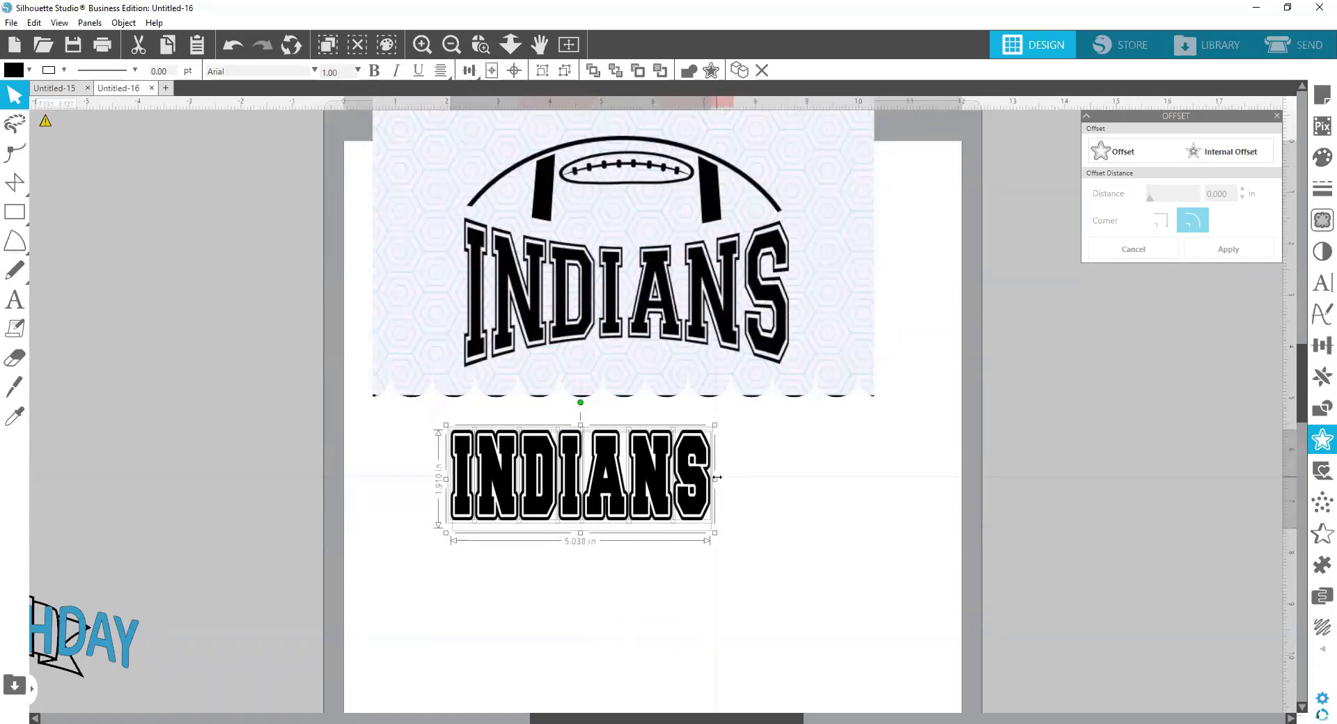
left_click_drag(717, 478, 749, 475)
left_click_drag(640, 426, 672, 362)
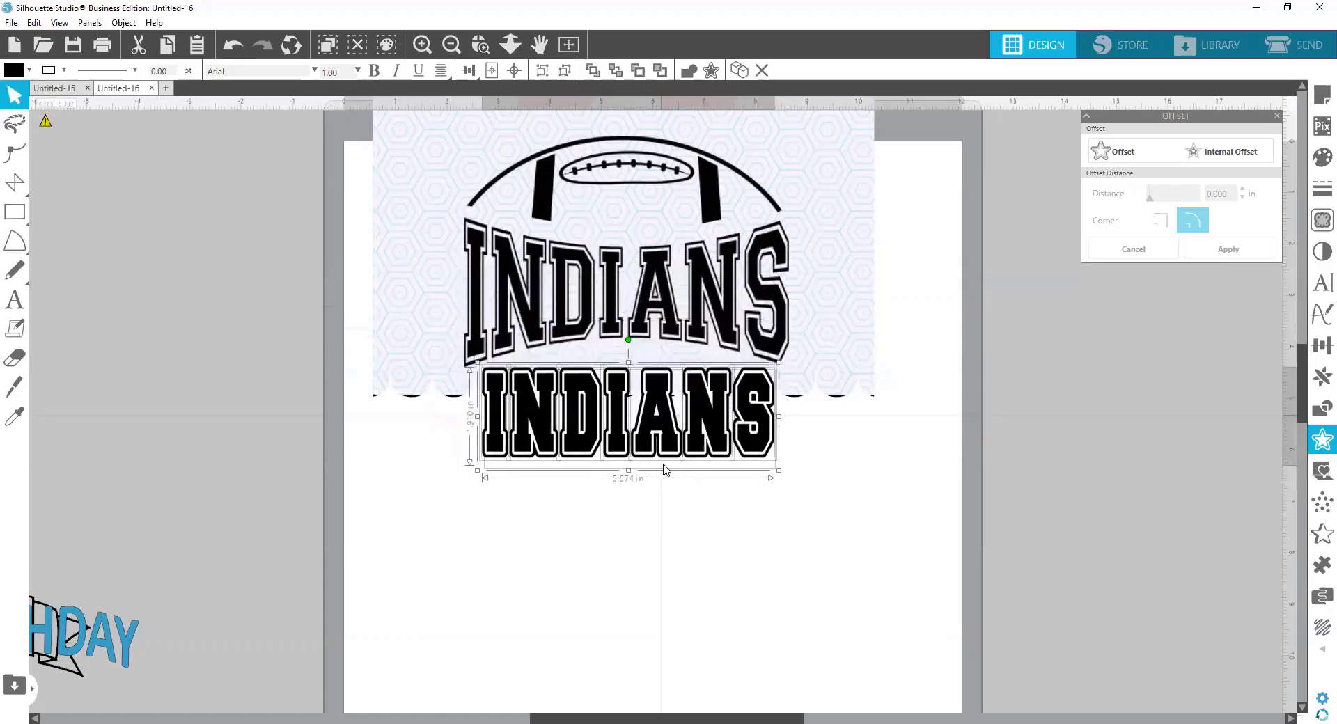
key("ctrl+z")
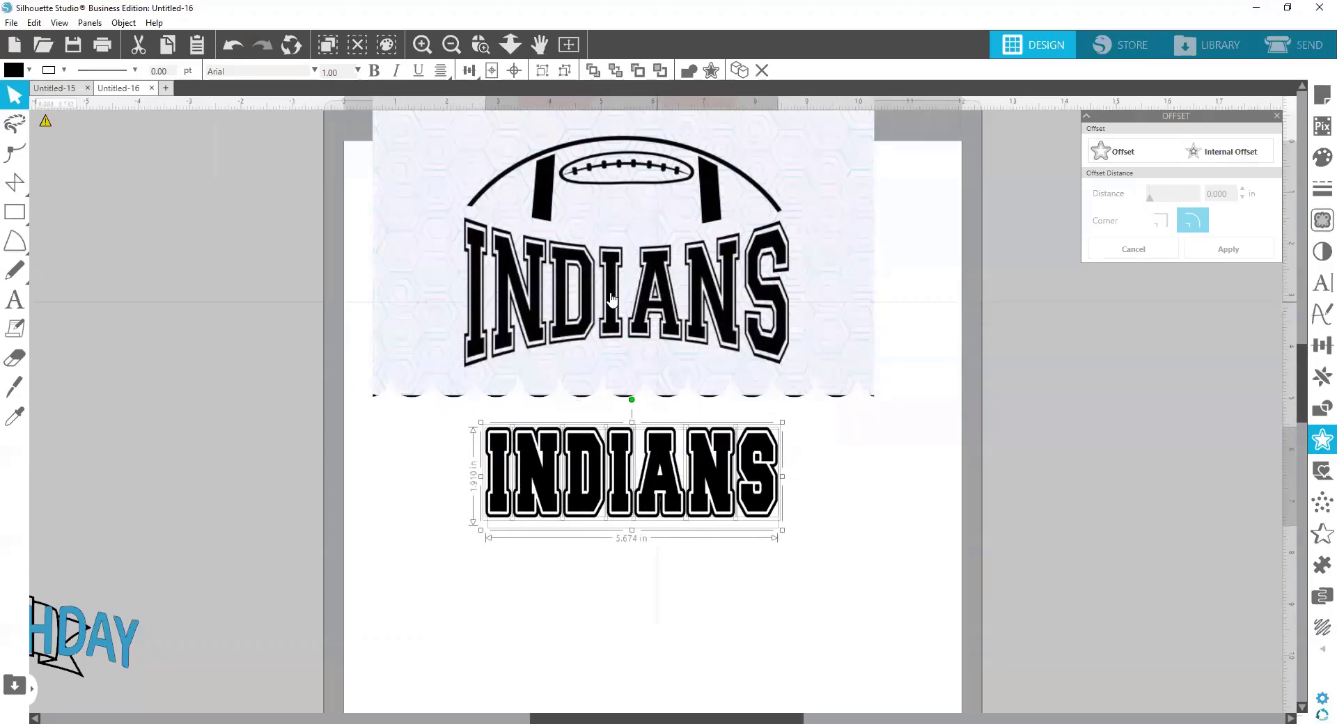
left_click_drag(781, 531, 830, 546)
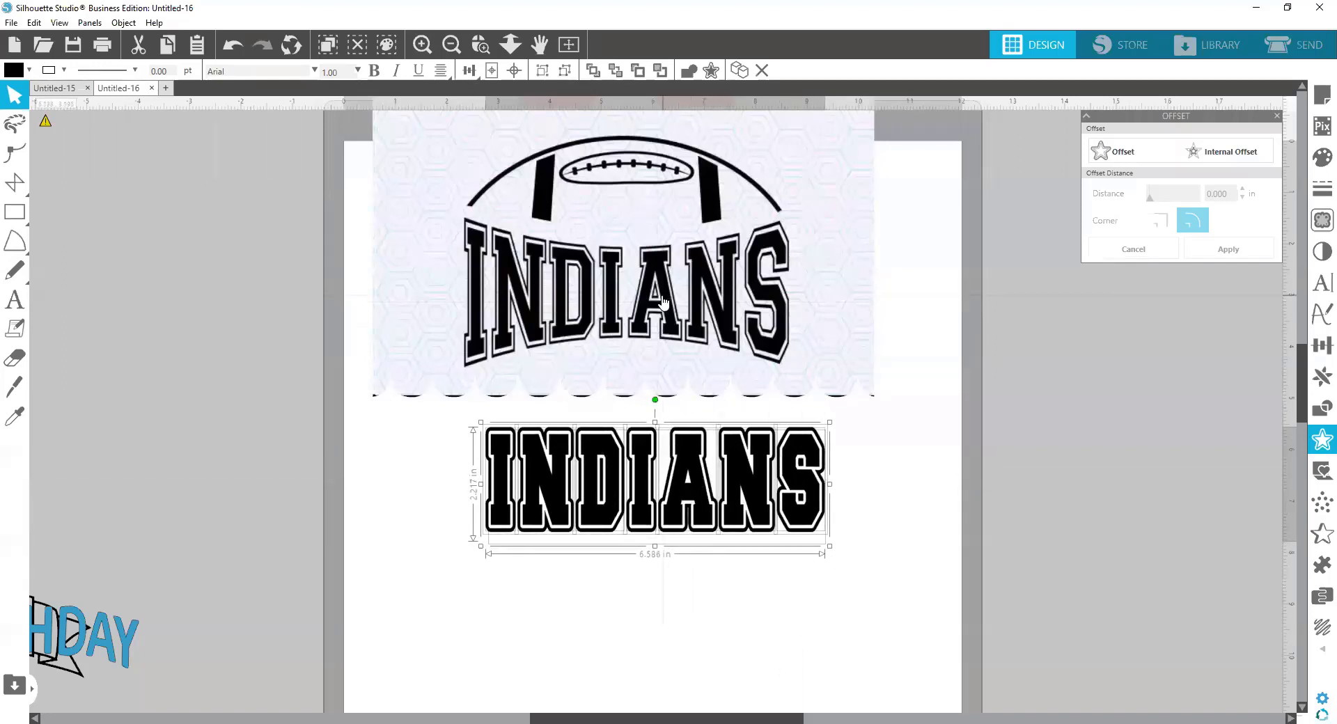
Move the reference picture off the page, shift the banner image farther away, and place the arc with goalposts and laces above INDIANS.
left_click_drag(684, 304, 107, 311)
double_click(305, 583)
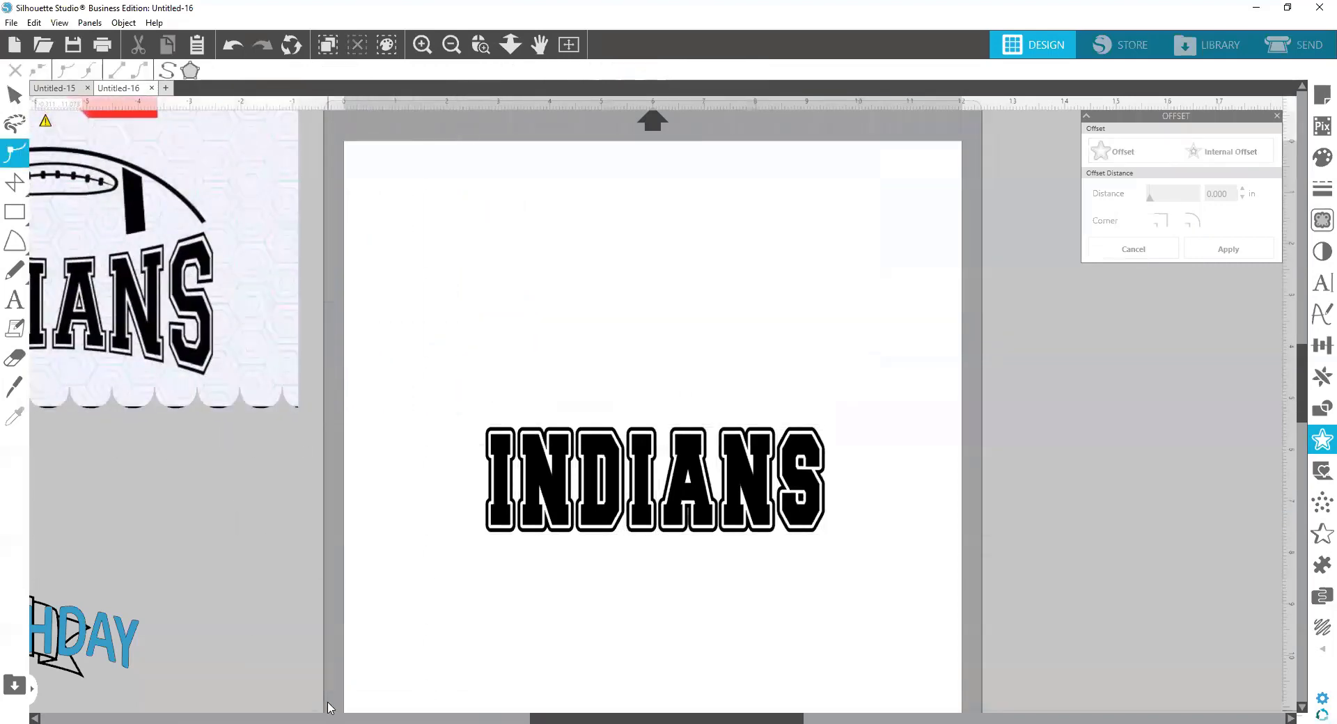
scroll(556, 708, "left", 5)
left_click_drag(521, 709, 313, 700)
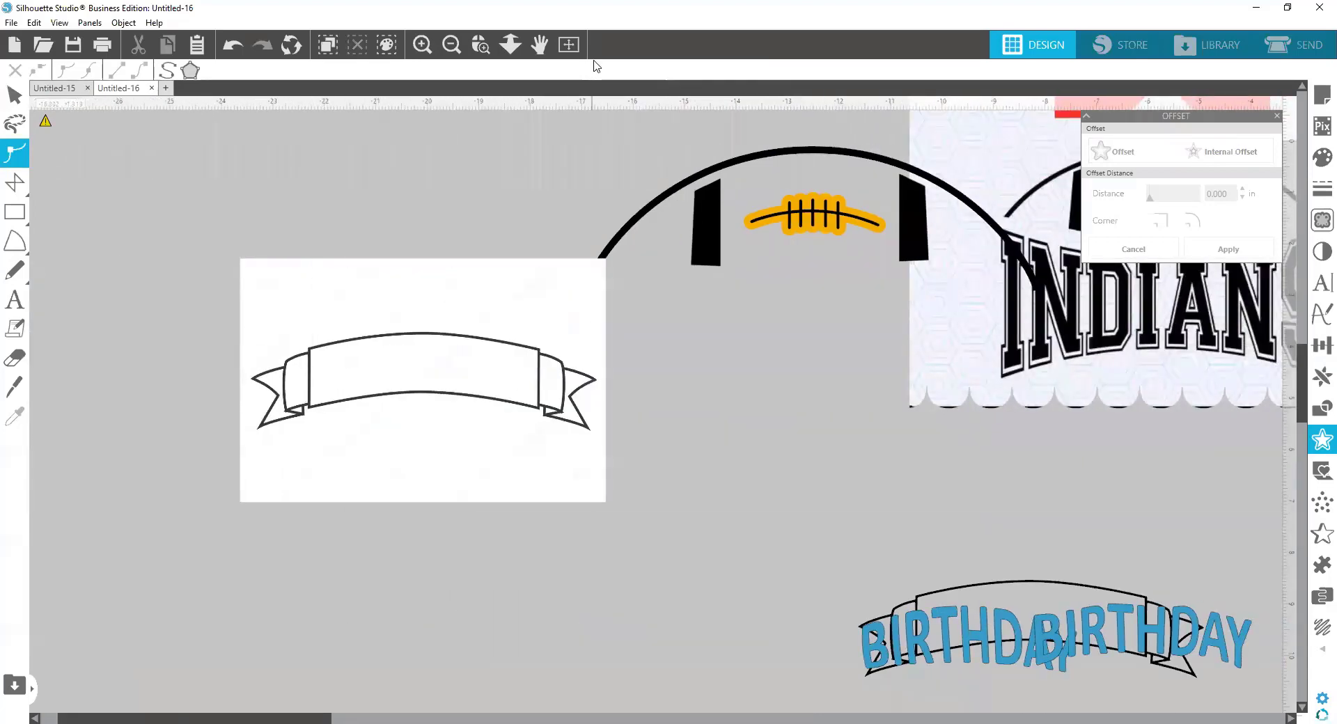
left_click(449, 46)
left_click(449, 46)
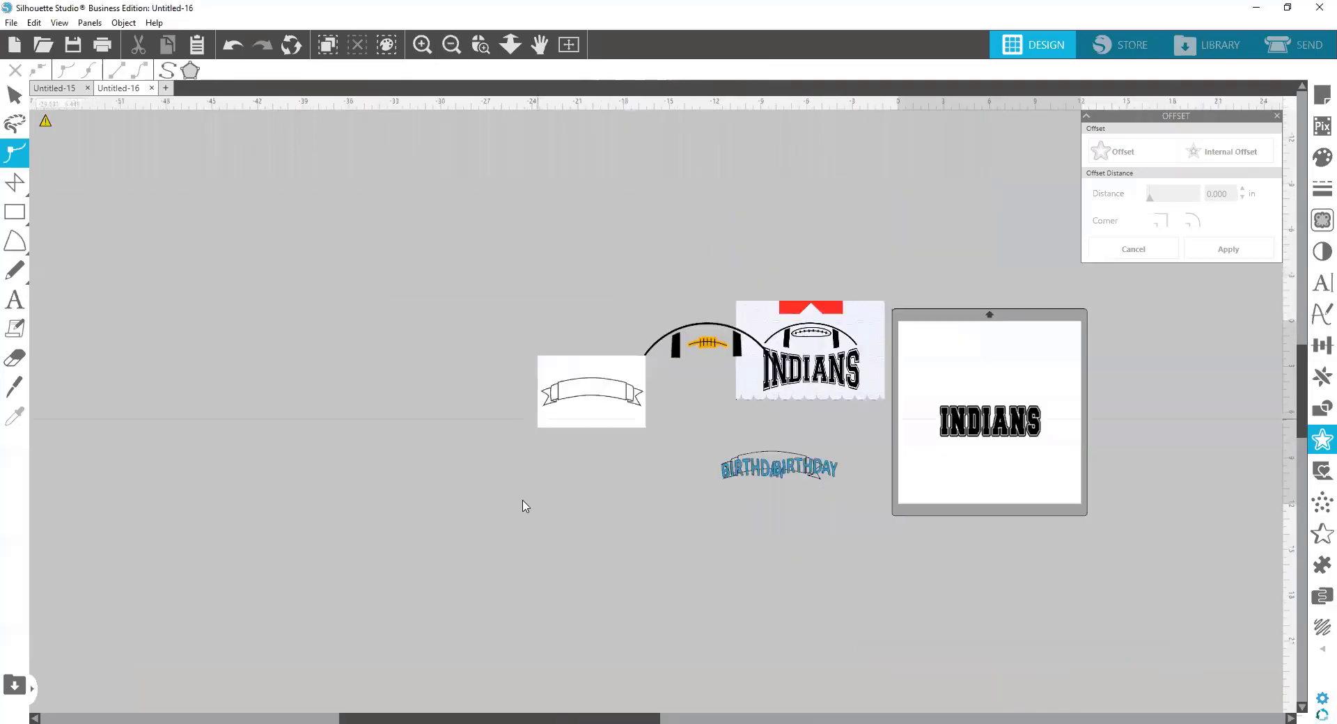
left_click(709, 352)
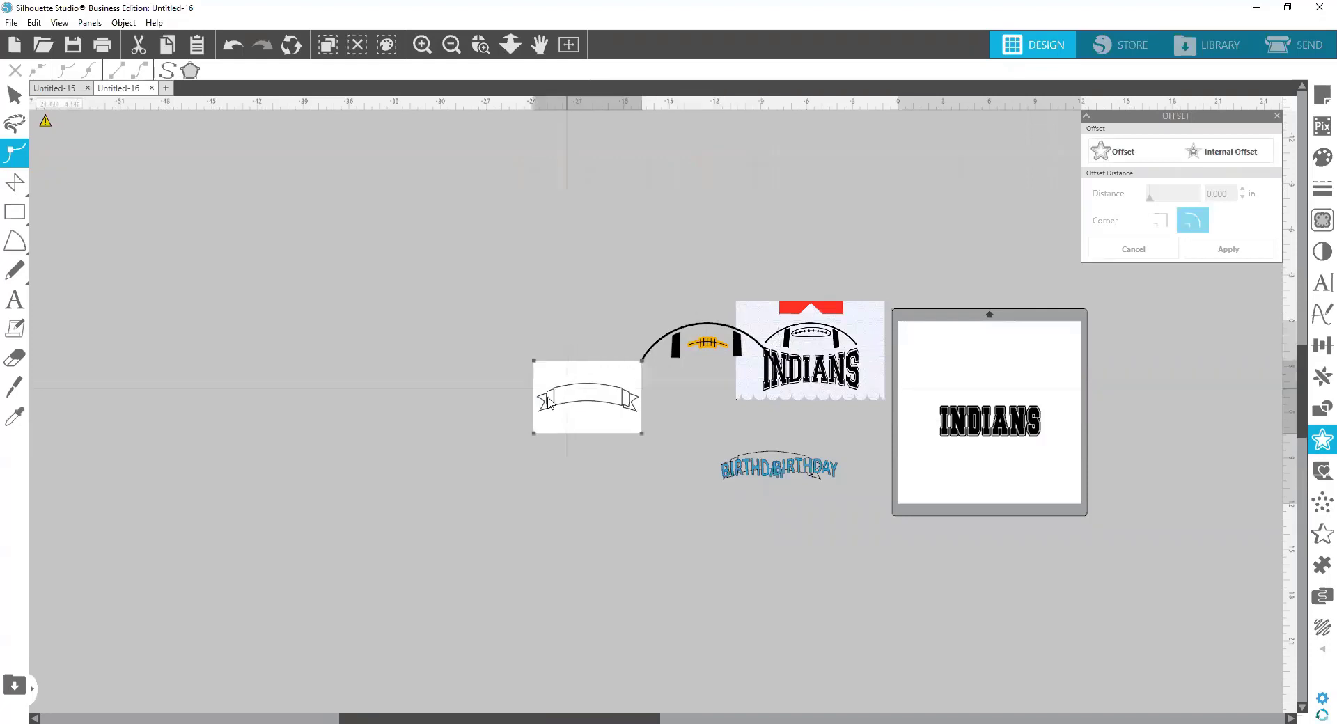
left_click_drag(567, 390, 452, 413)
left_click_drag(700, 338, 980, 339)
left_click(726, 566)
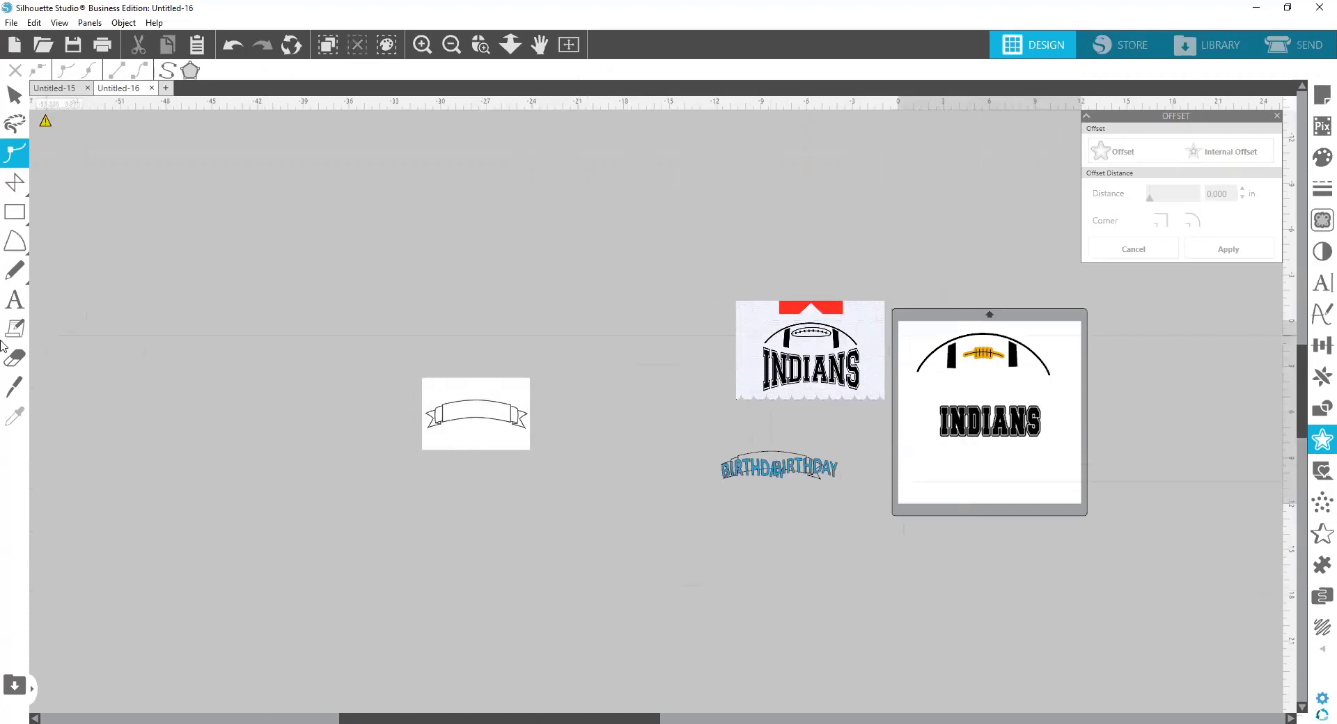
Insert the football design from the library's Recent Downloads folder into the document.
mouse_move(15, 241)
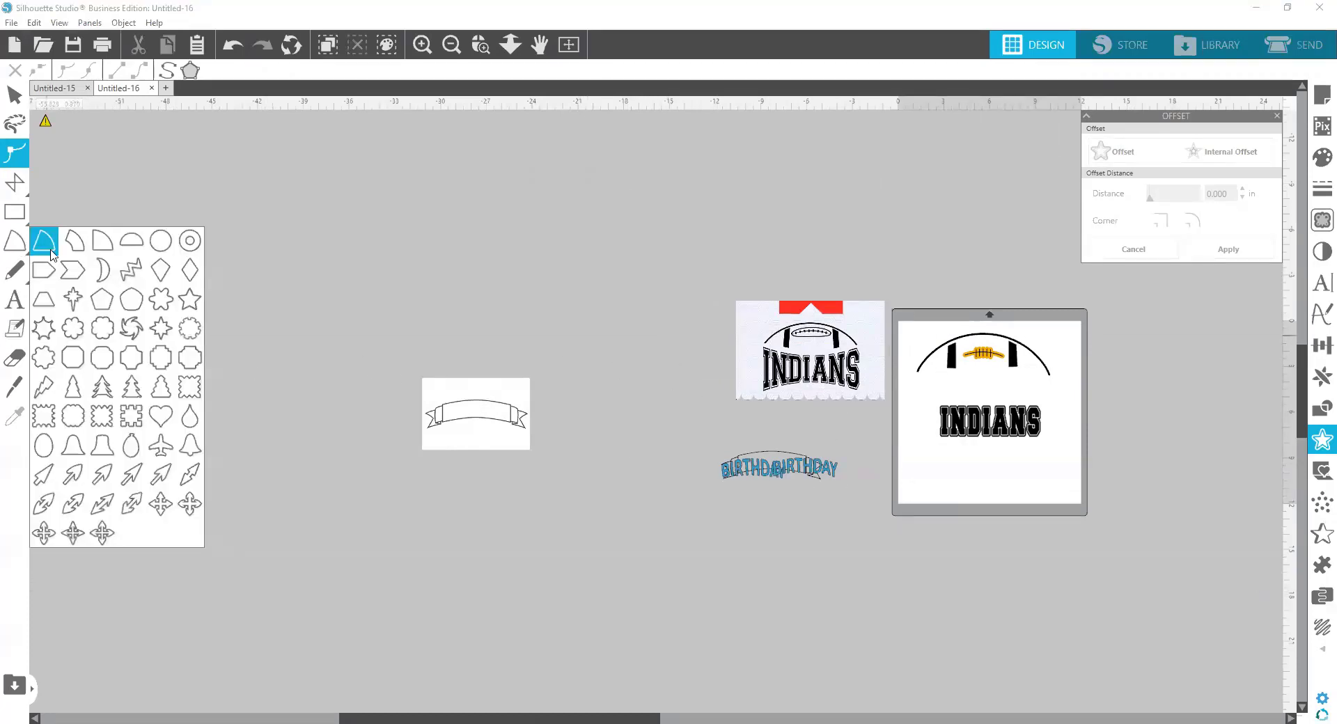
left_click(1244, 47)
scroll(899, 401, "down", 3)
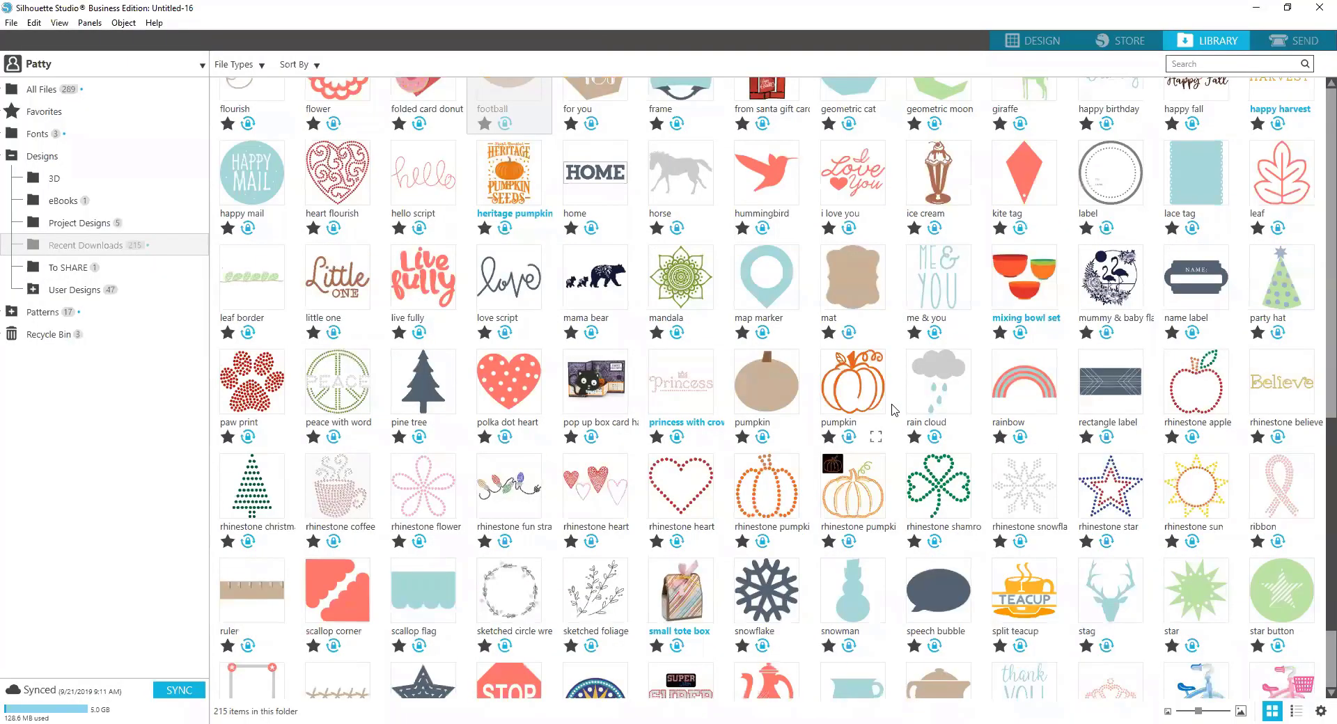
scroll(673, 505, "down", 1)
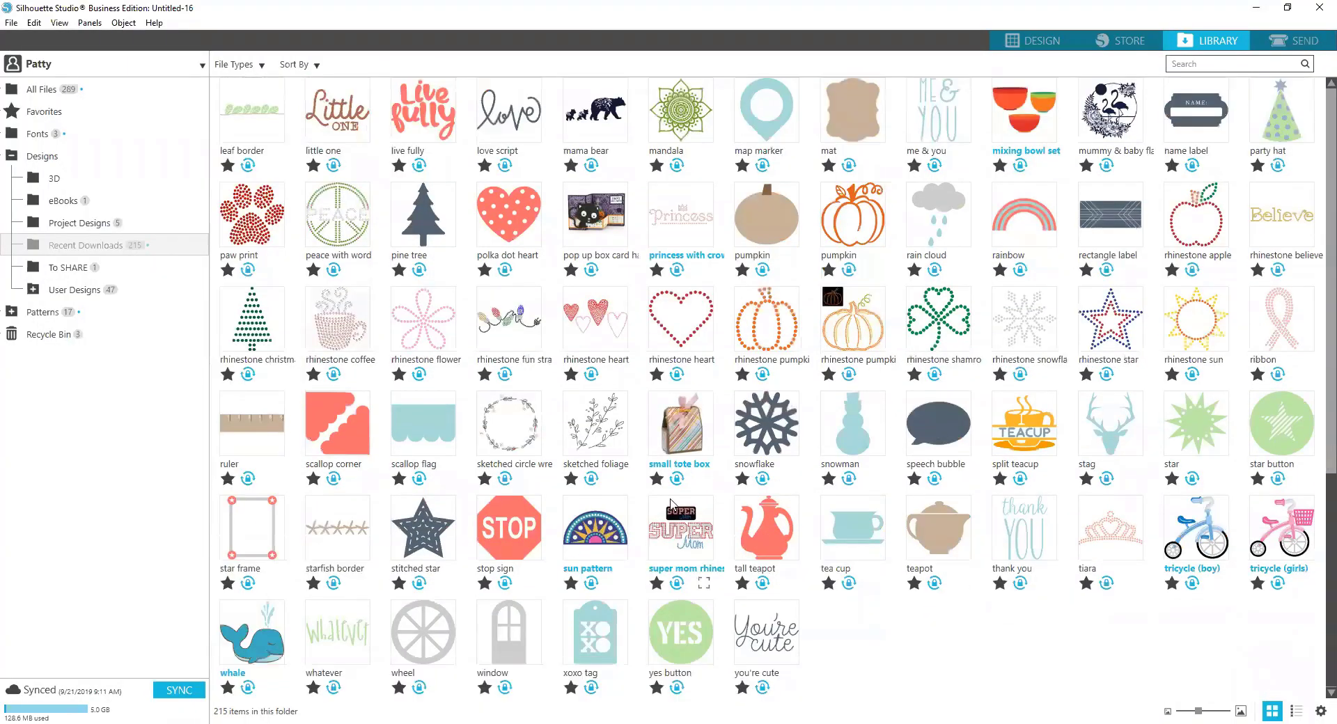
scroll(754, 434, "up", 2)
scroll(786, 426, "up", 1)
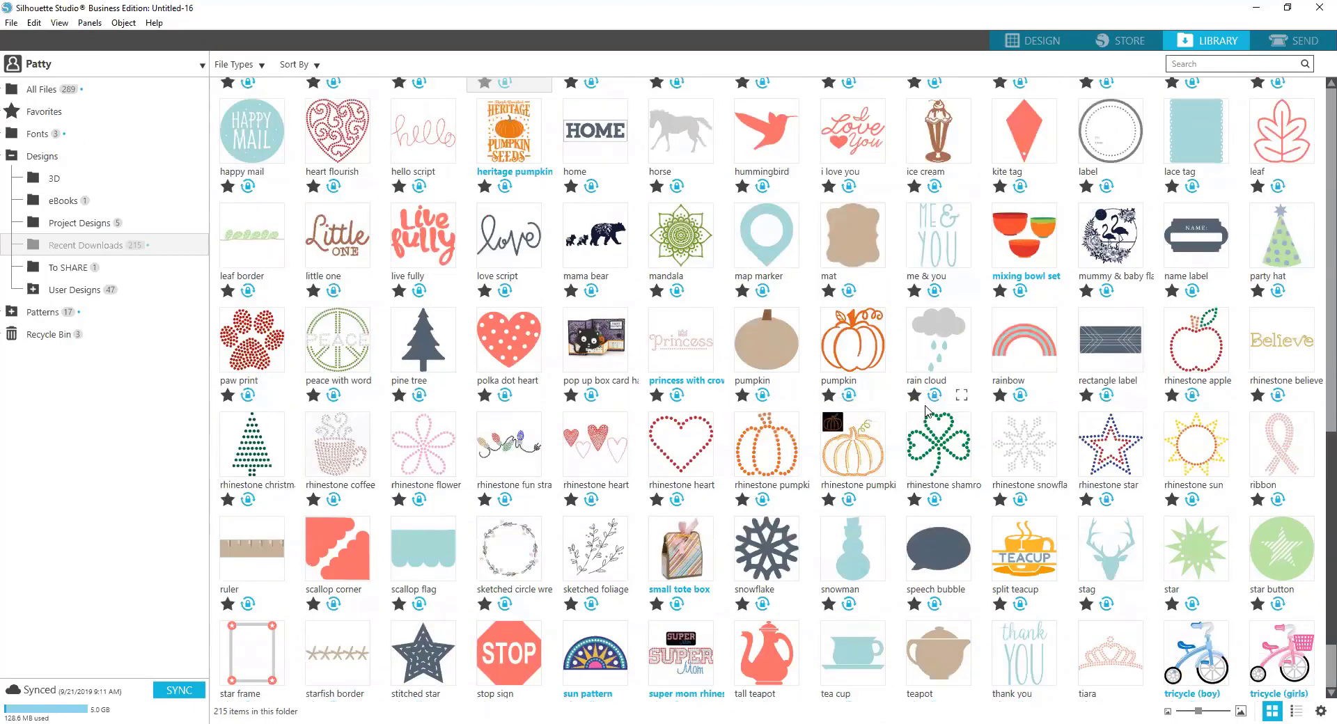
scroll(930, 409, "up", 4)
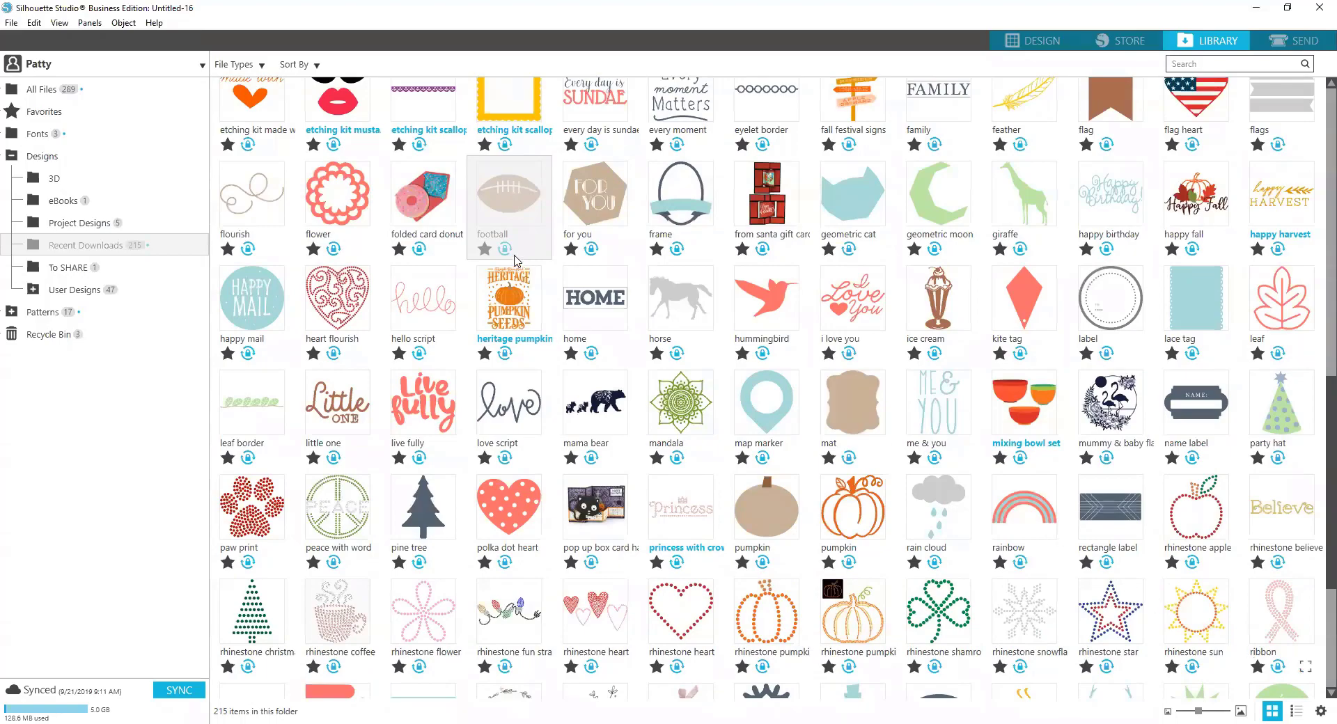
double_click(510, 207)
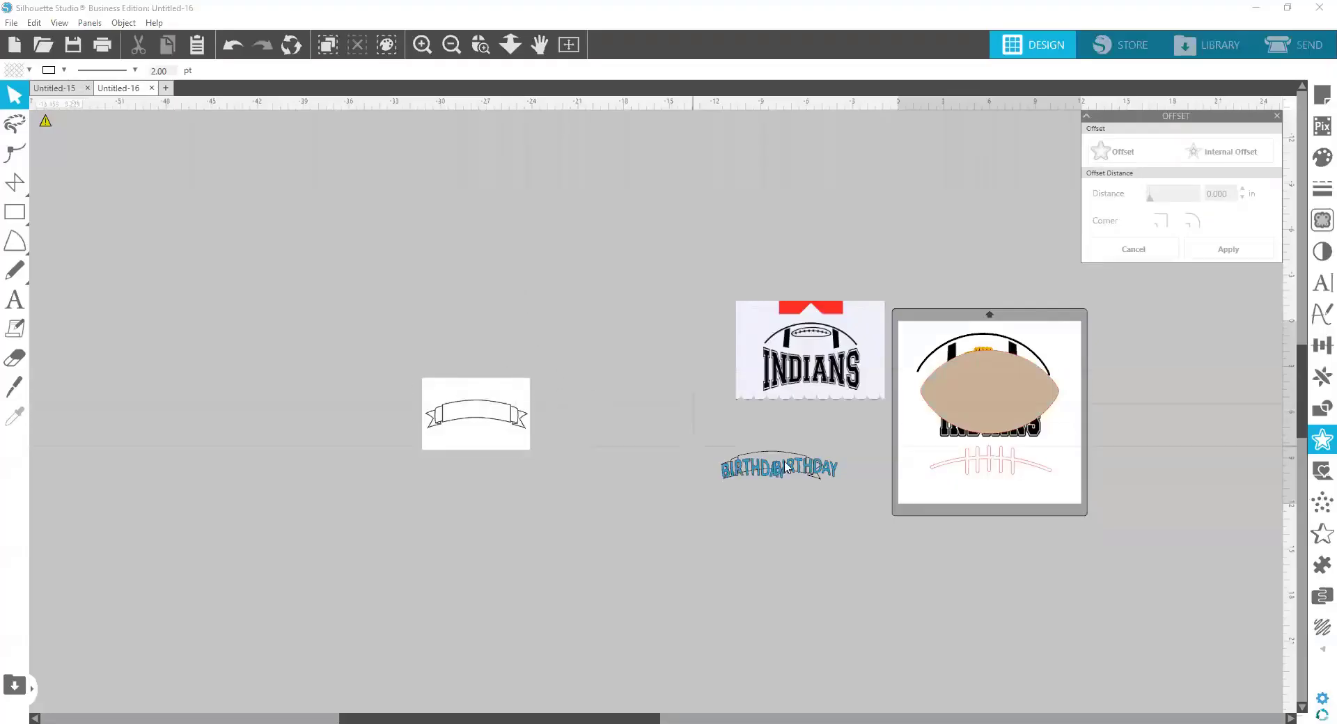
Move the football design off the page, ungroup it, and separate the laces from the ball shape.
left_click_drag(426, 255, 404, 242)
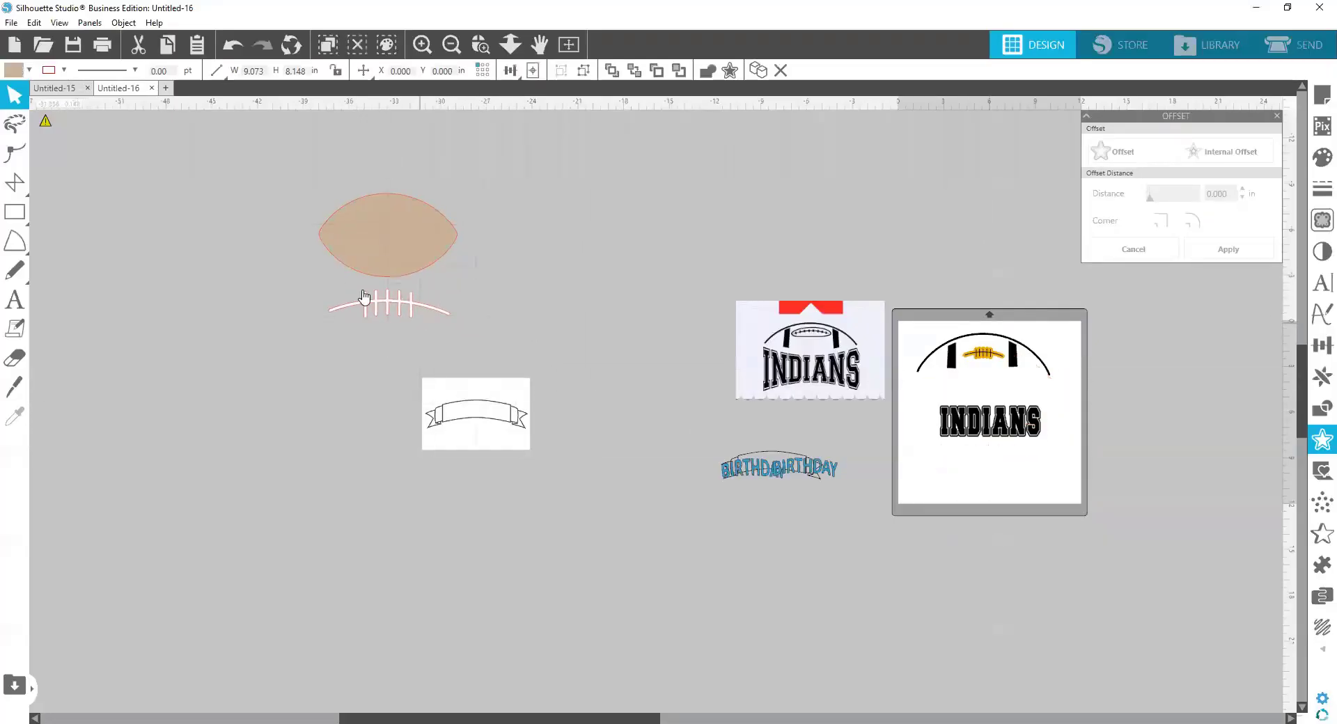
left_click(418, 282)
right_click(377, 301)
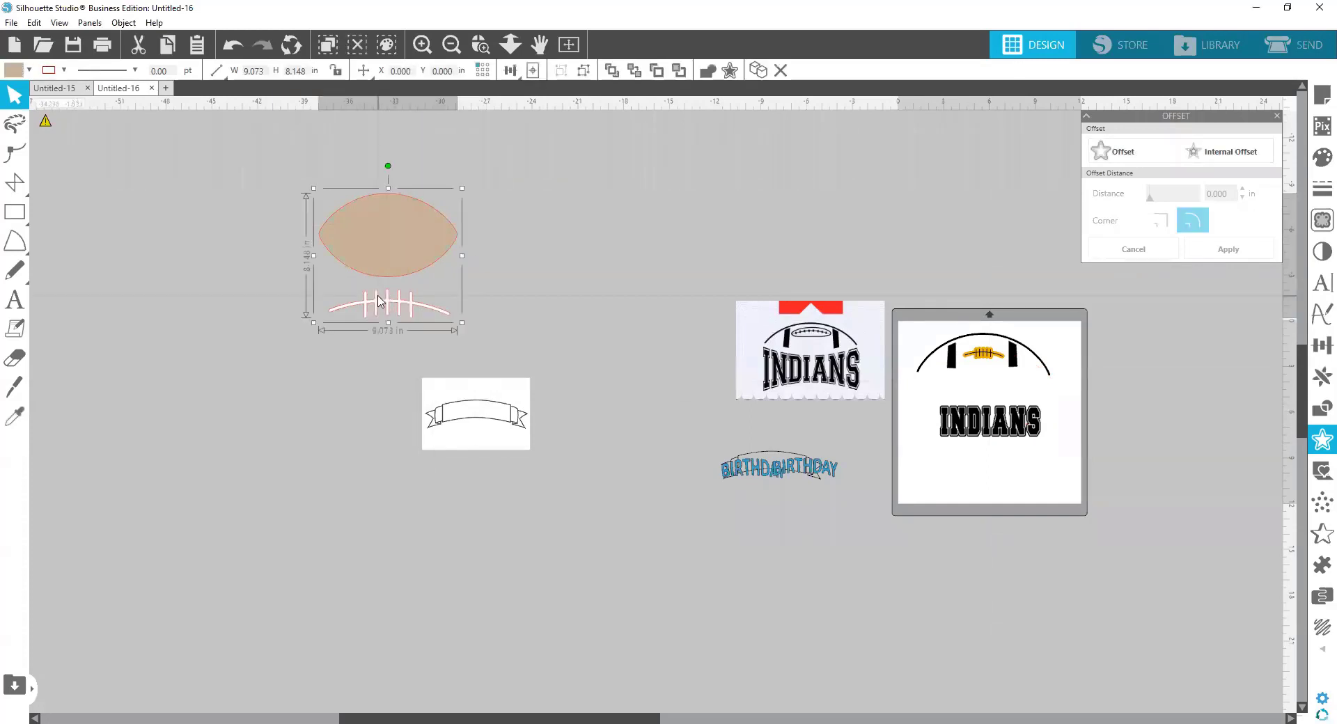
left_click(462, 525)
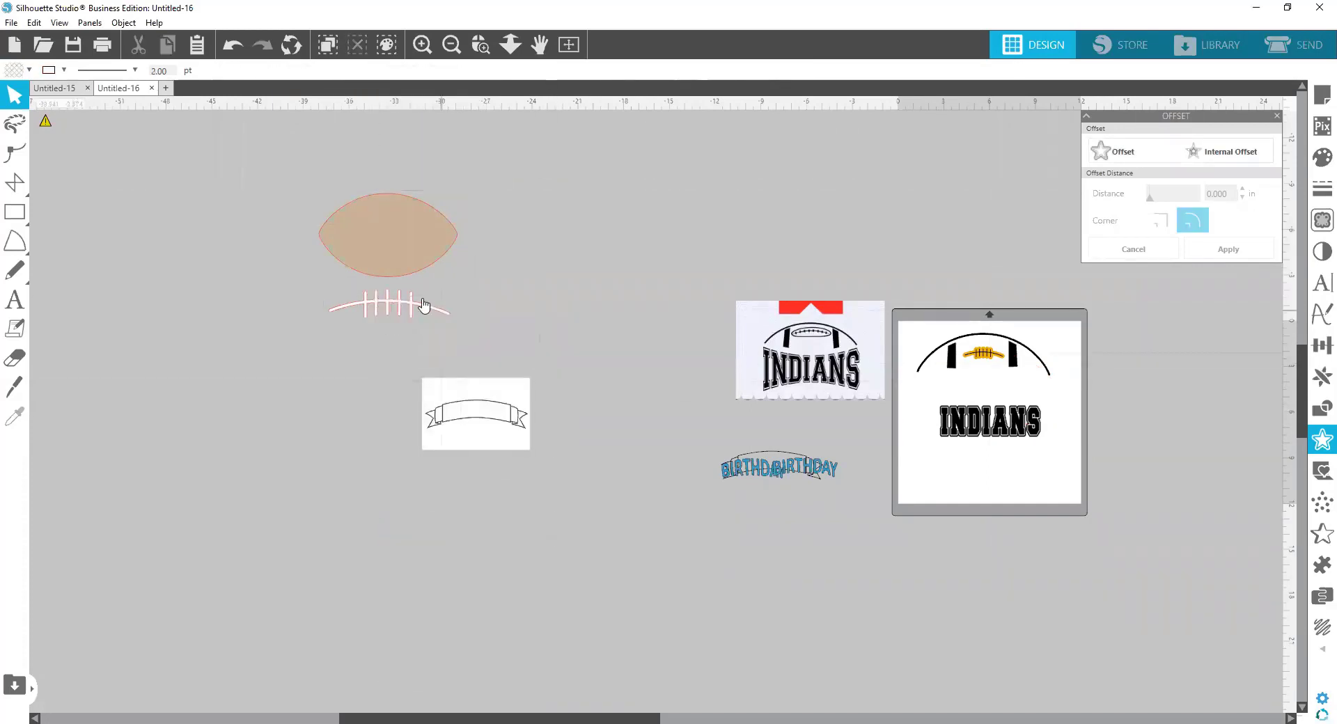
left_click_drag(411, 304, 216, 352)
left_click_drag(372, 260, 517, 300)
left_click(614, 365)
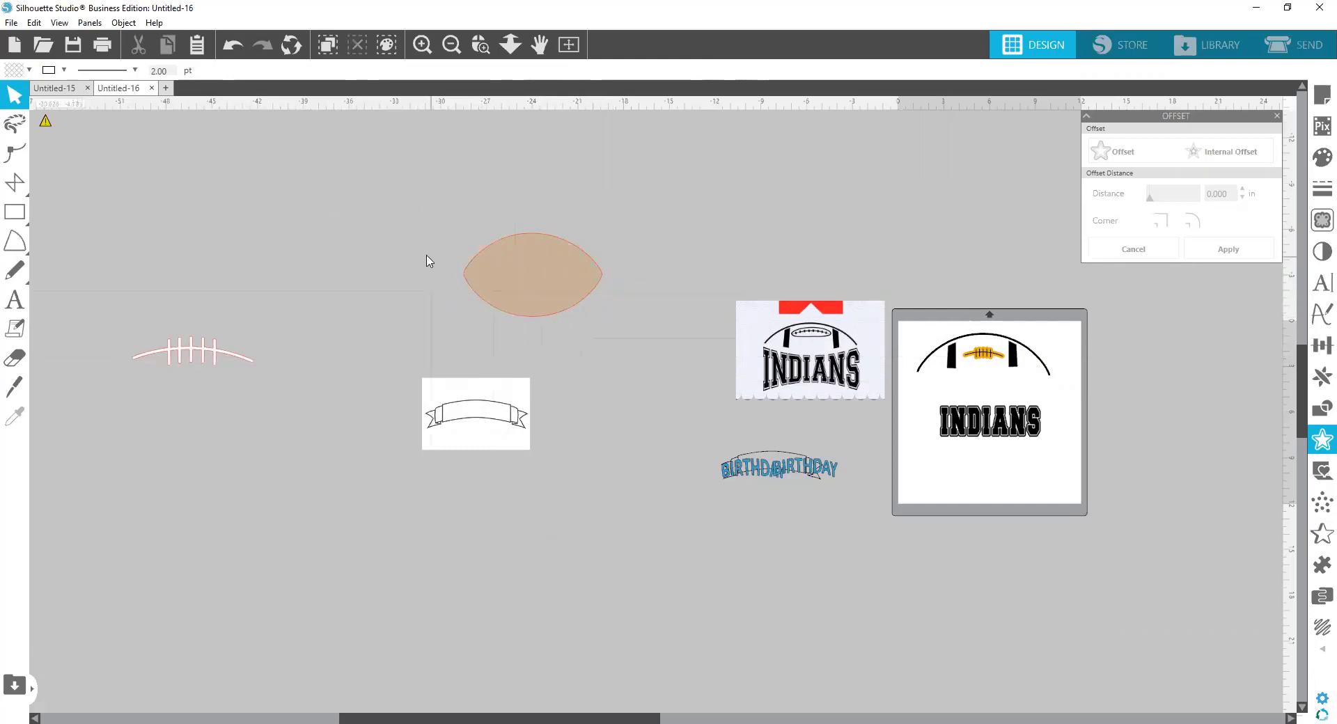
Remove the tan fill from the football shape so that only its outline is drawn.
left_click(510, 264)
left_click(13, 72)
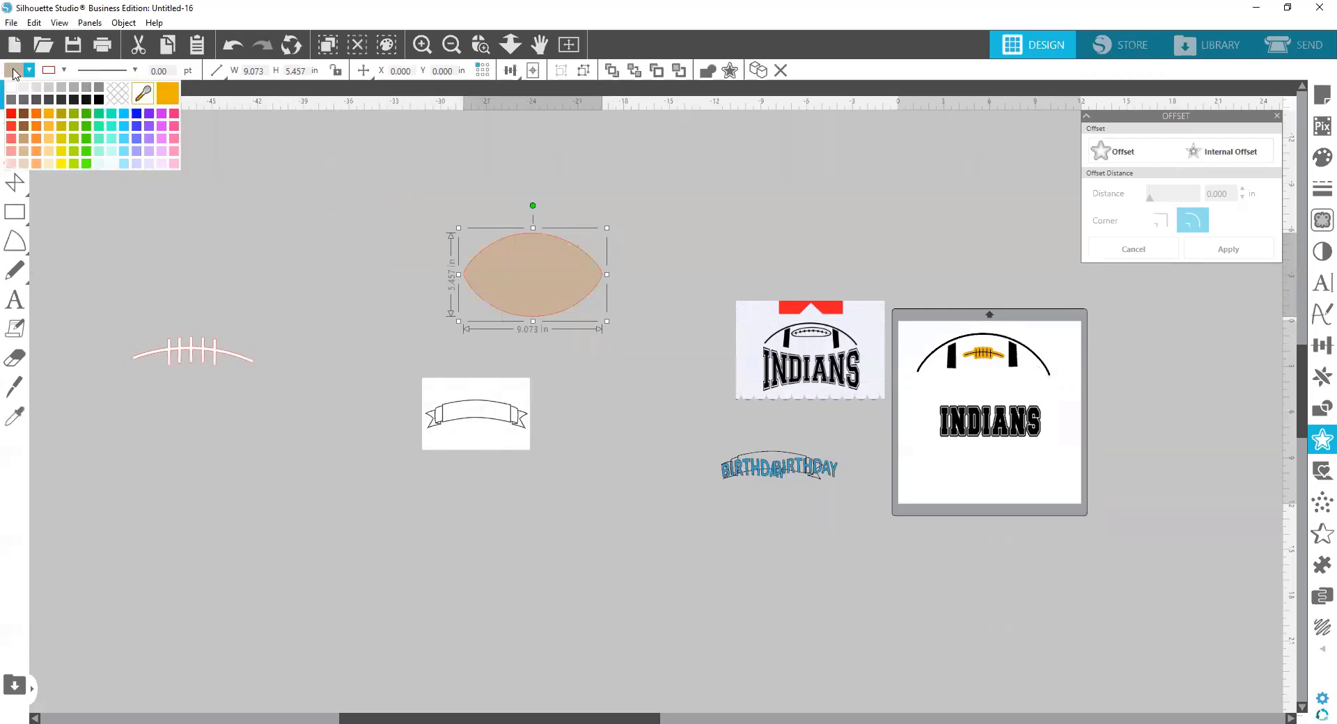
left_click(115, 92)
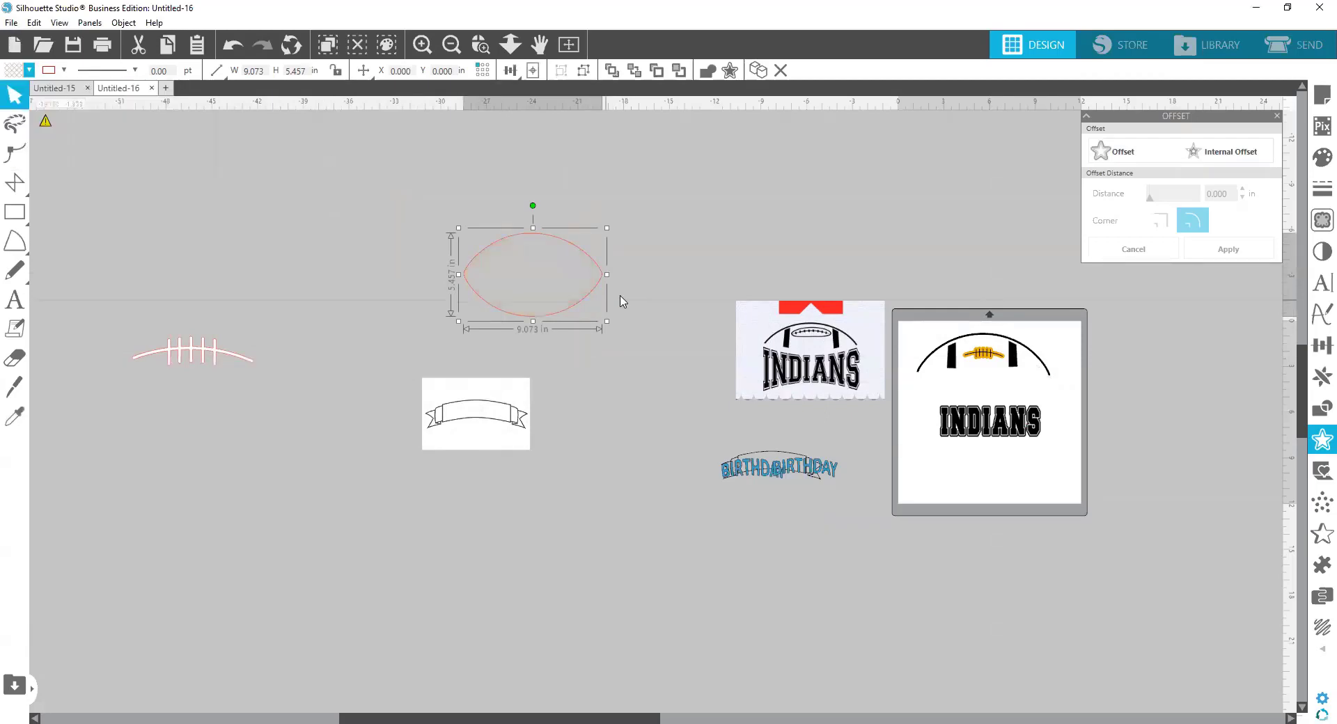
left_click(634, 295)
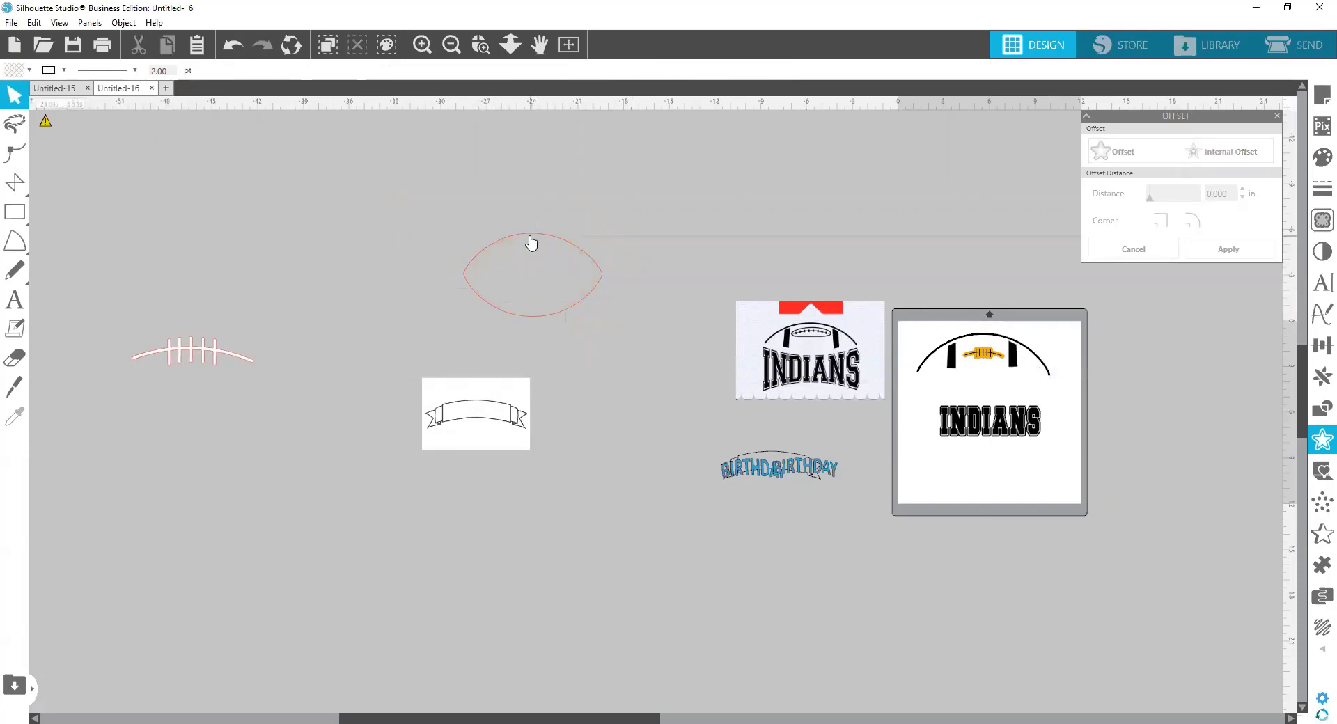
Try slicing the football outline with a slightly sloping Knife cut in Solid mode across its middle.
left_click(15, 387)
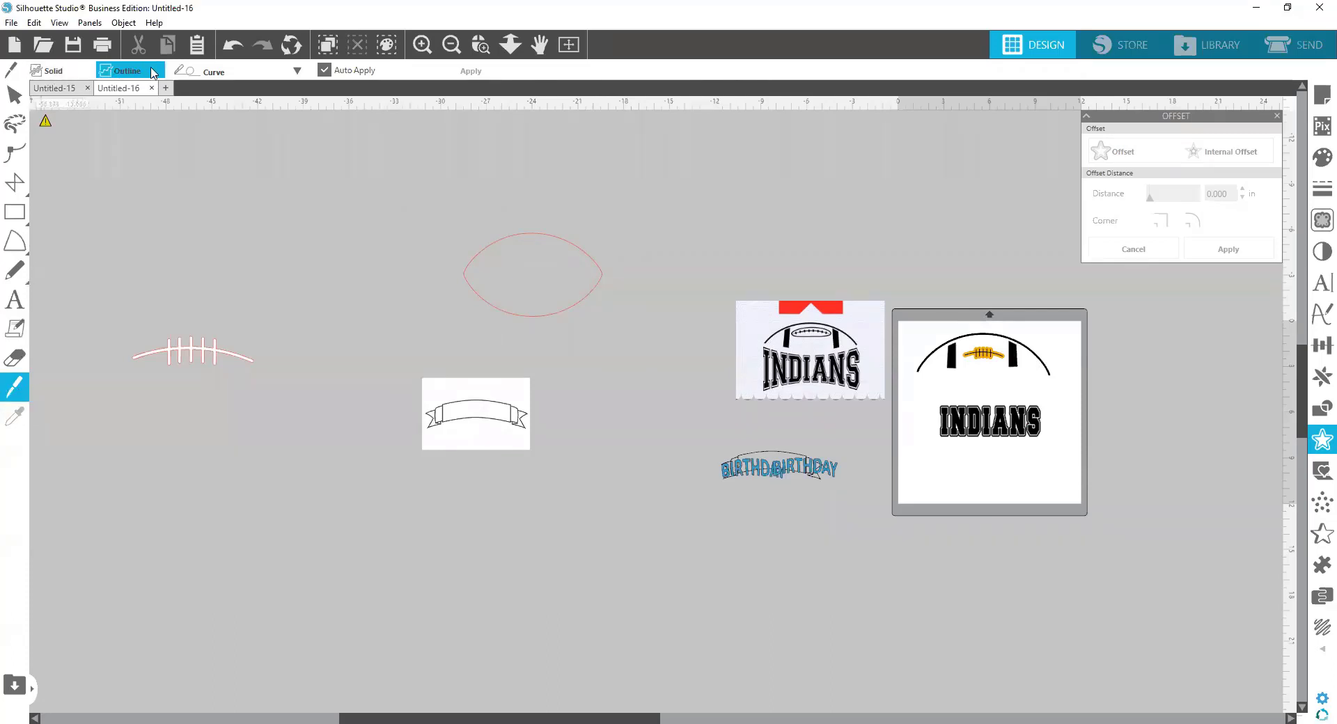
left_click(50, 70)
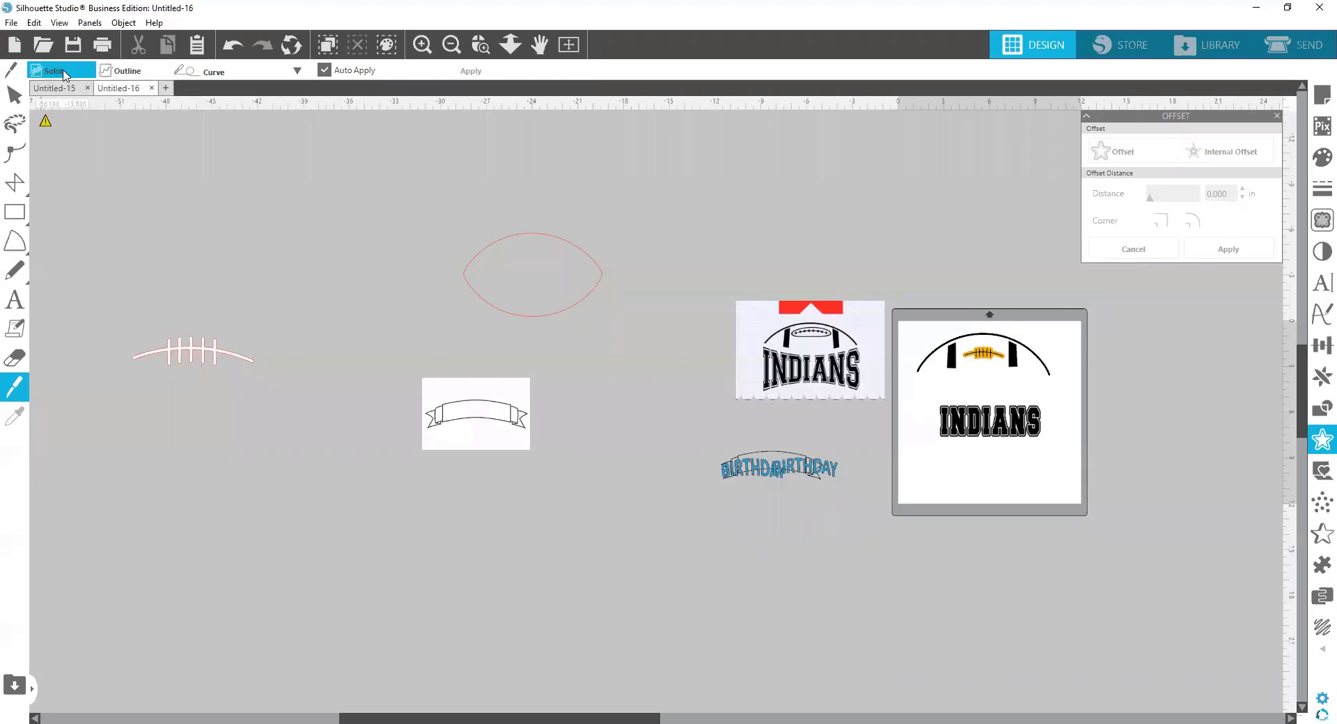
left_click_drag(392, 266, 663, 301)
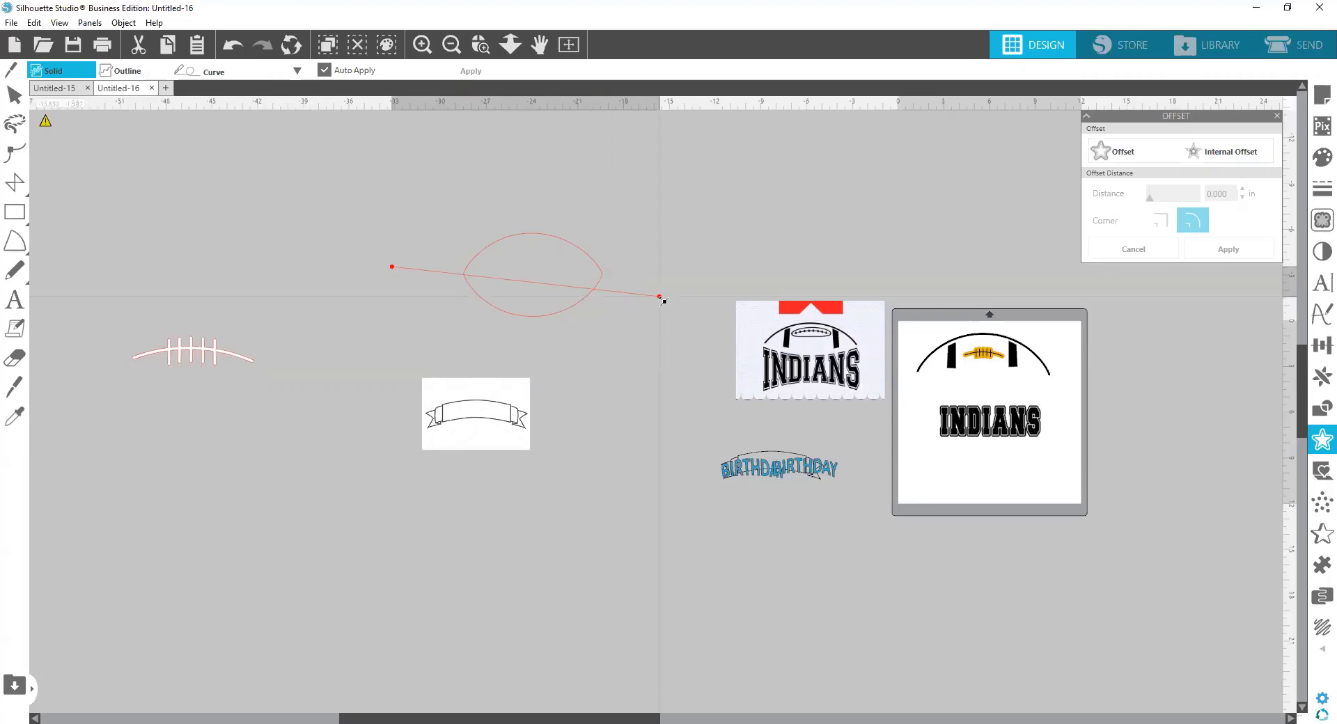
left_click_drag(660, 297, 659, 325)
left_click(659, 325)
key("Escape")
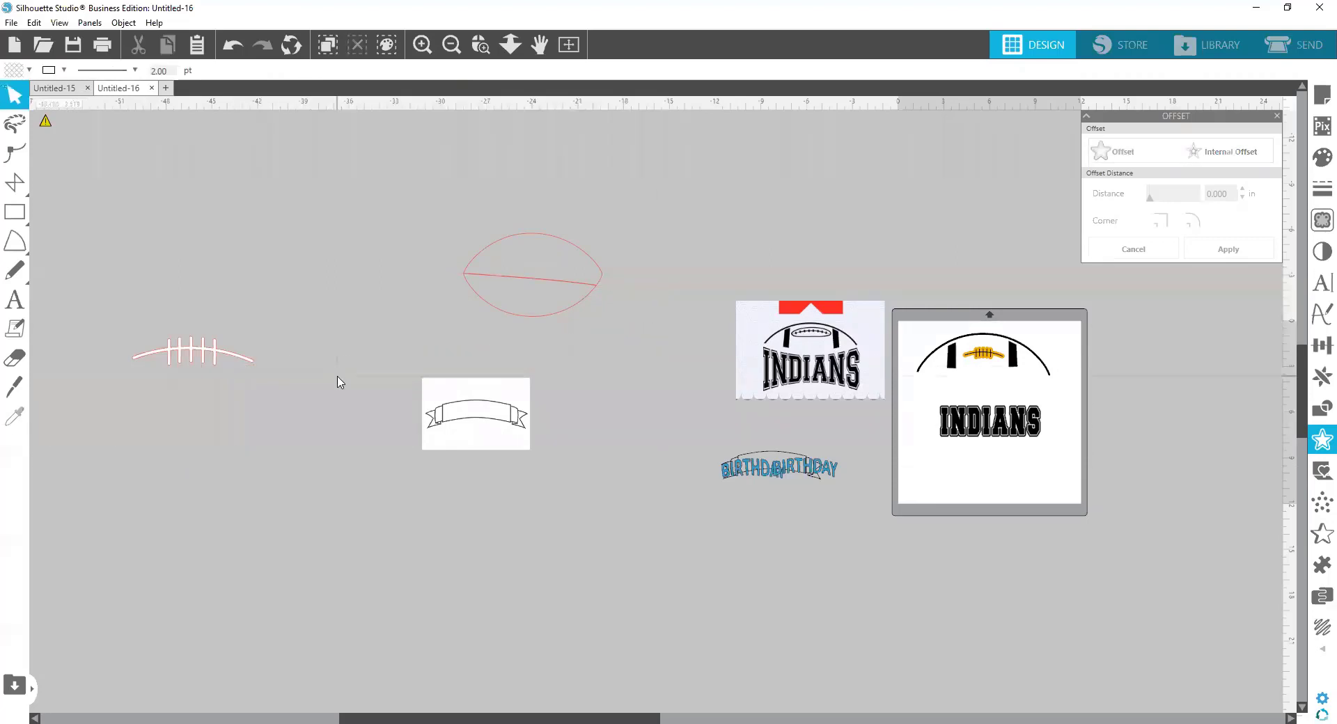
Undo the sloping Knife cut through the football outline.
key("ctrl+z")
key("ctrl+z")
key("ctrl+z")
key("ctrl+z")
key("ctrl+z")
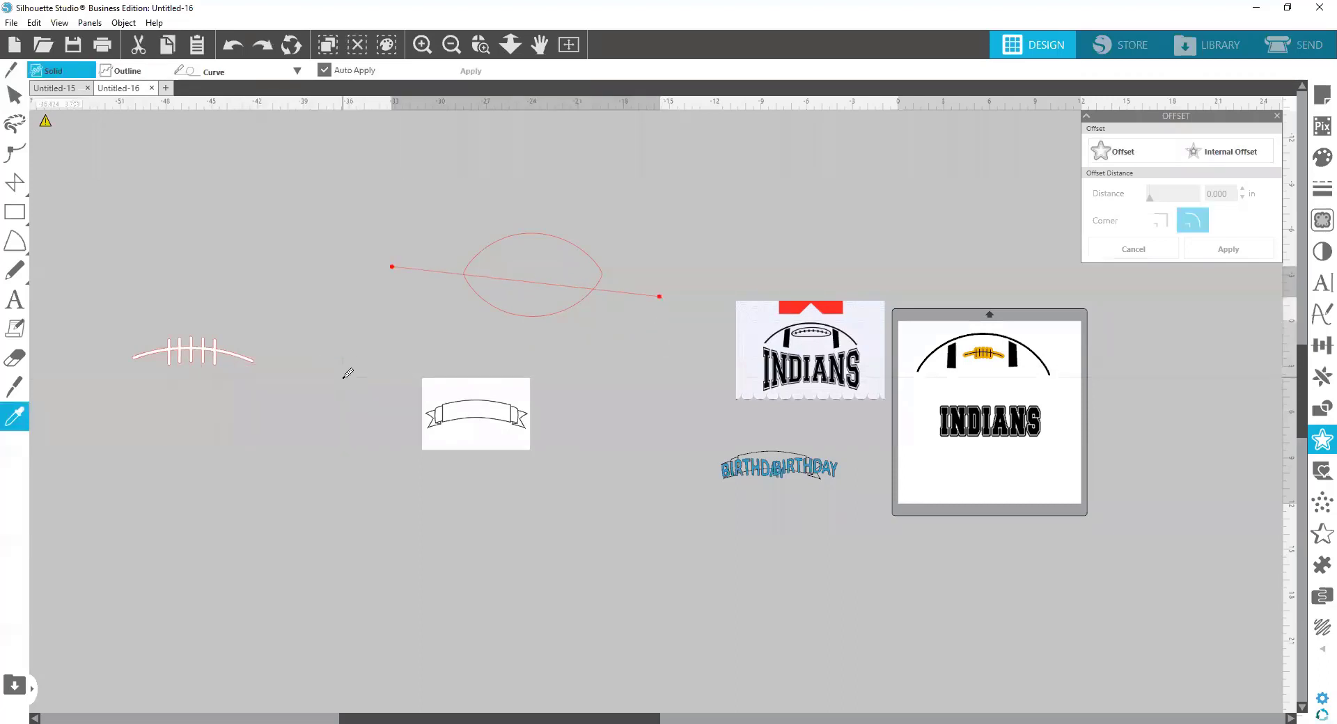
key("Escape")
Make another solid Knife cut across the football outline's middle and pull the upper half away from the lower half.
left_click(13, 390)
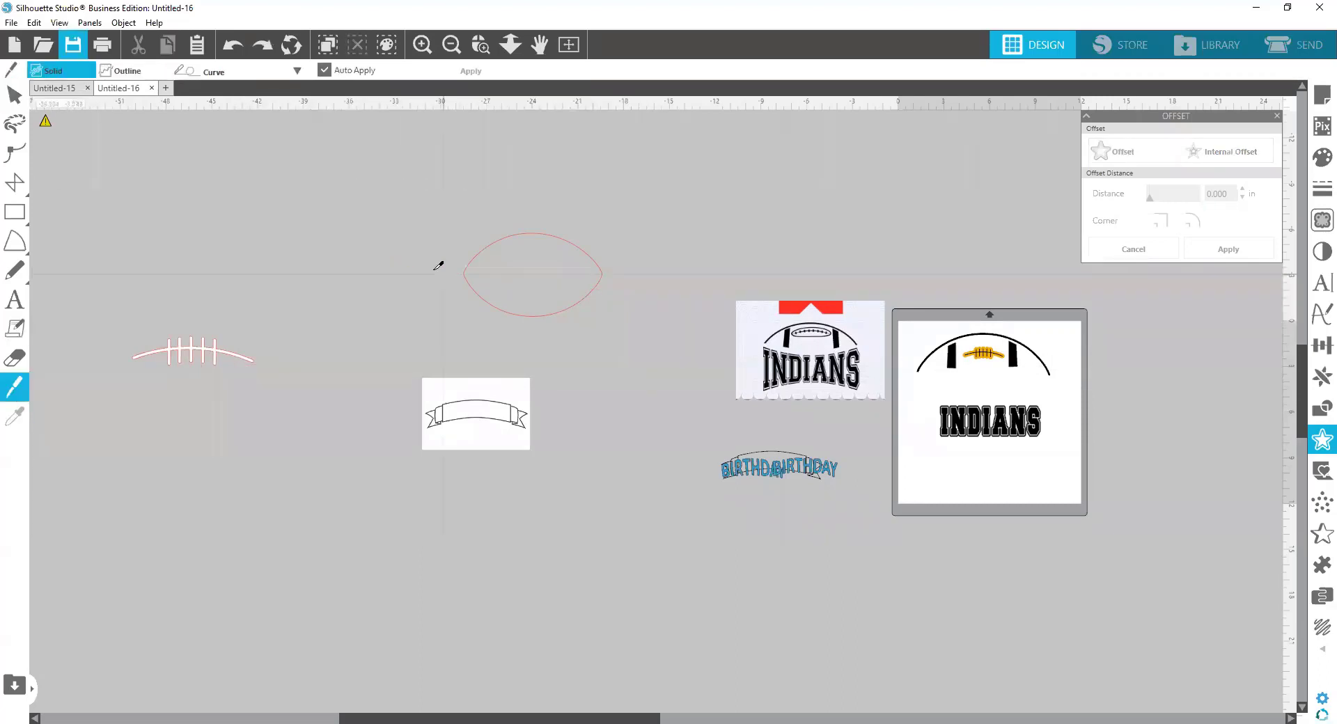
left_click_drag(430, 268, 641, 275)
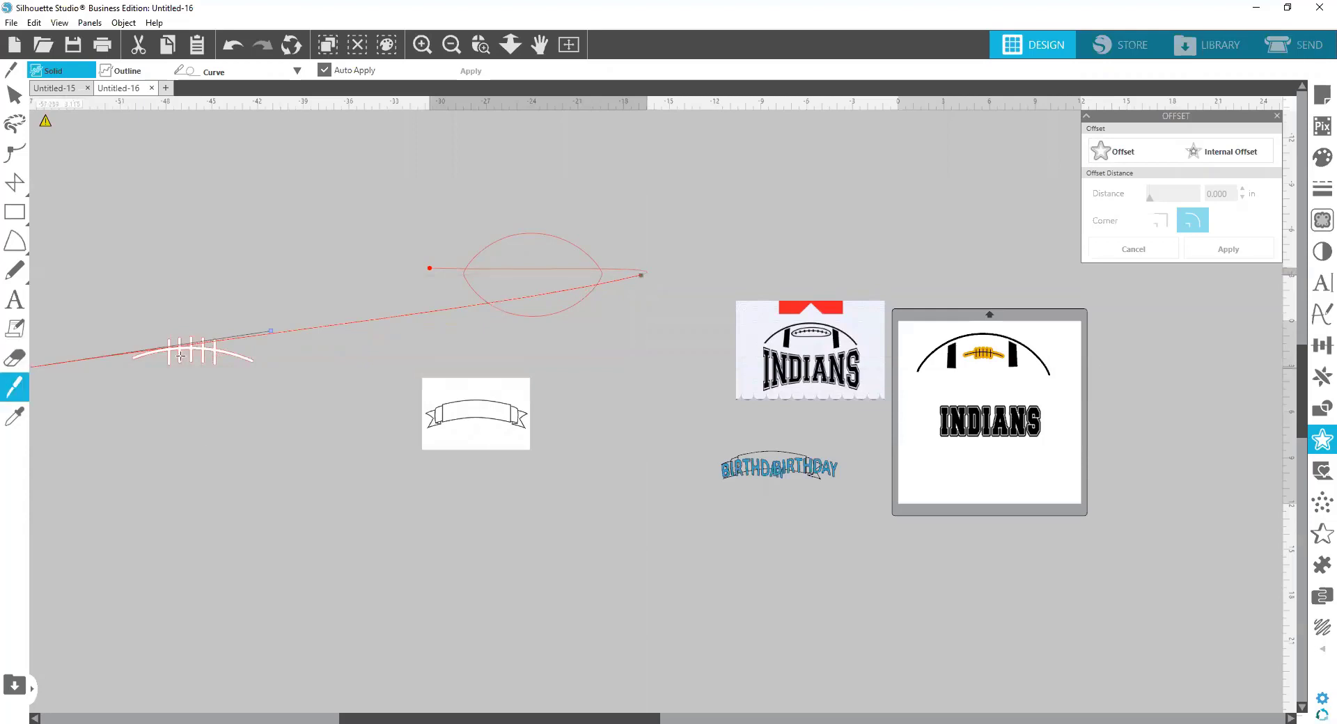
double_click(639, 258)
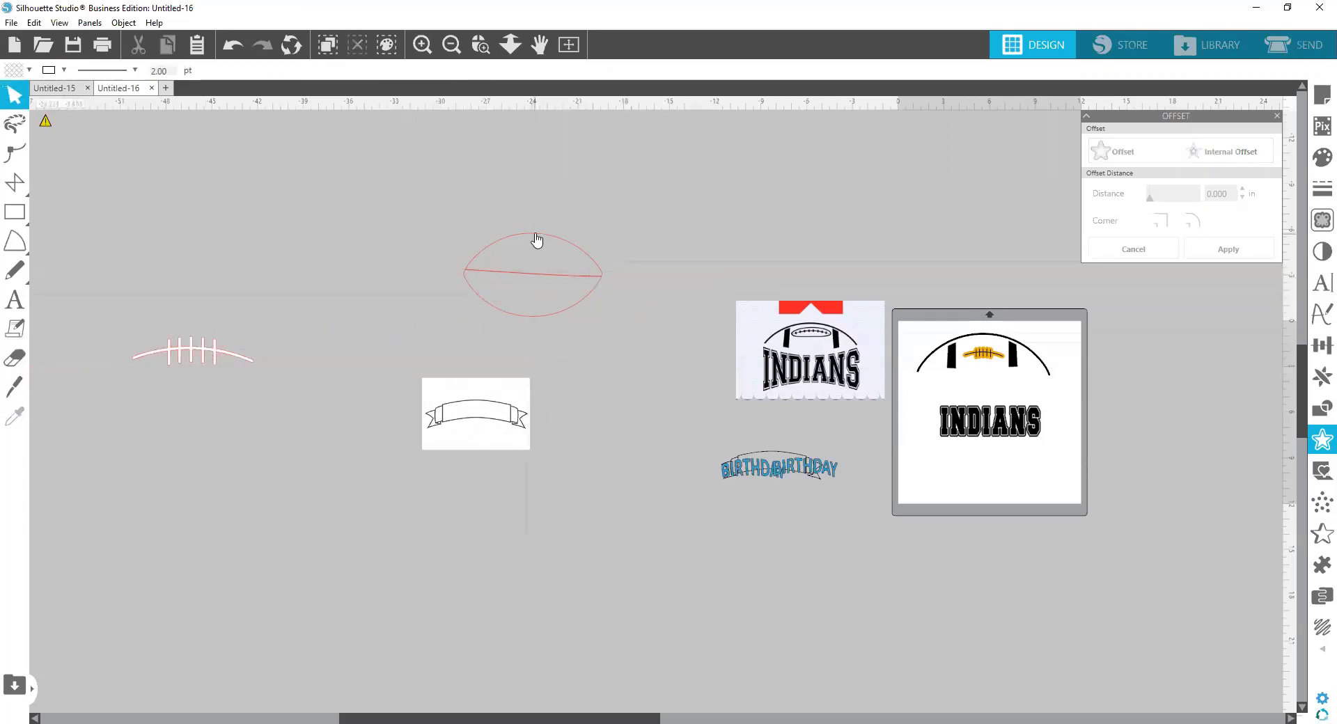
left_click_drag(537, 233, 497, 186)
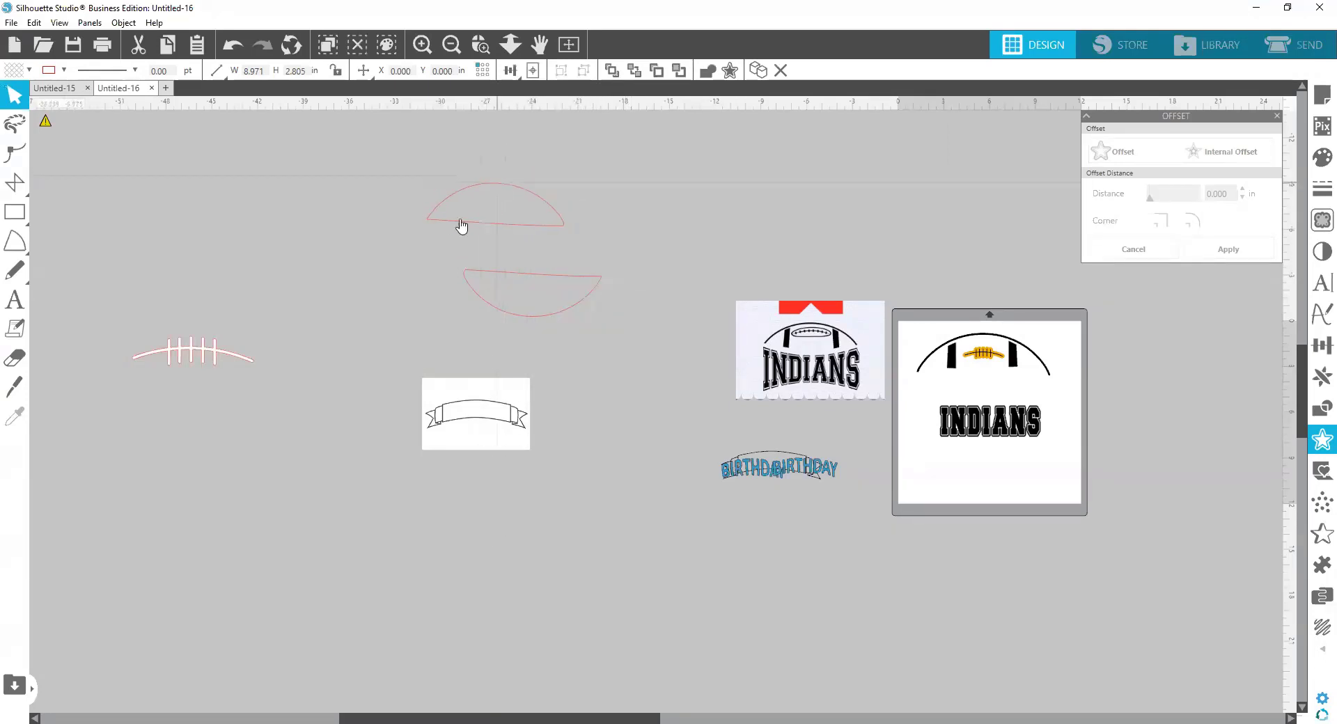
left_click(378, 233)
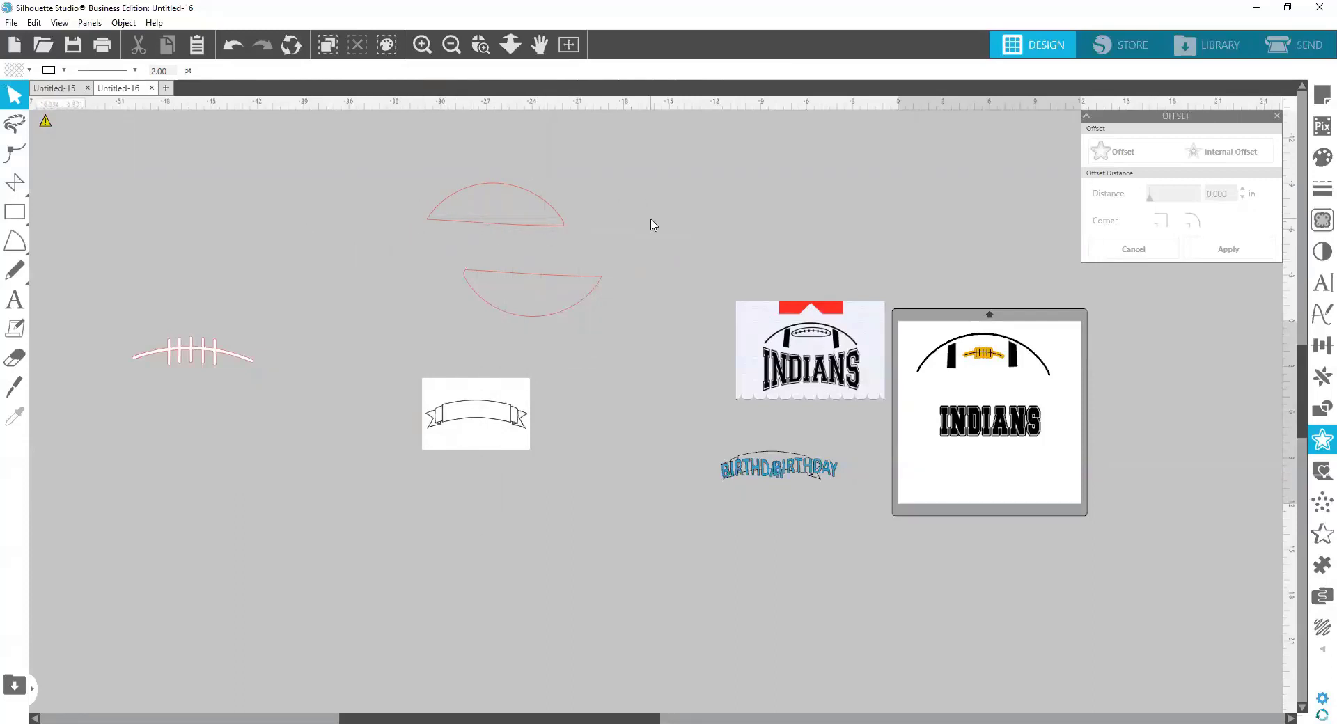
mouse_move(481, 187)
left_mouse_down()
mouse_move(529, 206)
mouse_move(498, 204)
left_mouse_up()
left_click(509, 225)
left_click(512, 206)
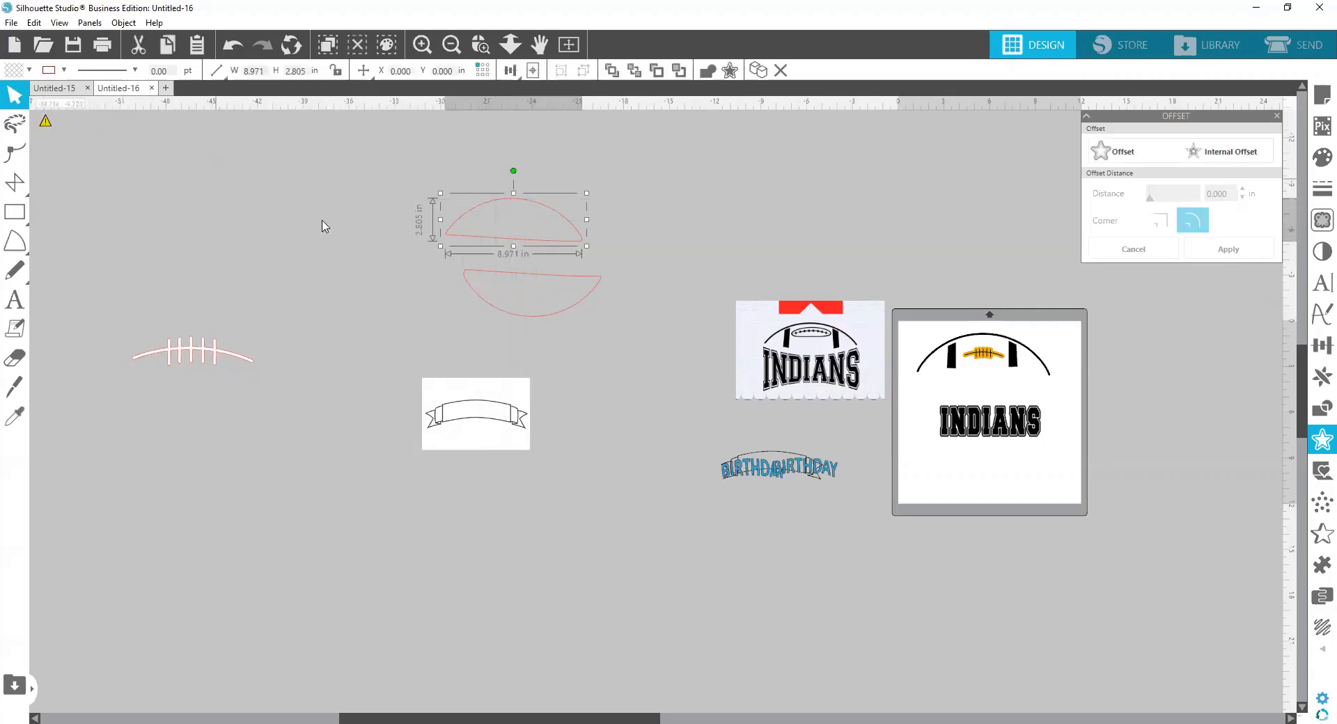
Undo the separation of the two football halves and the Knife cut, back to the whole outline.
key("i")
key("ctrl+z")
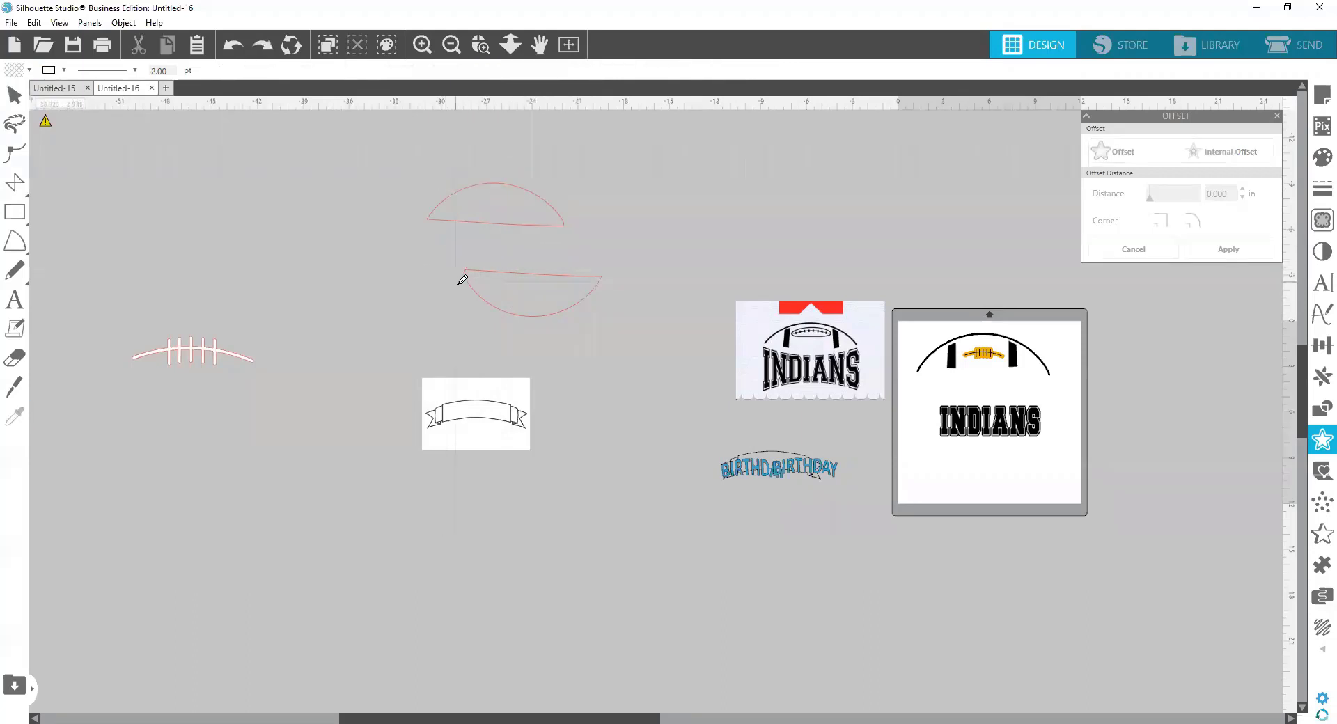
key("ctrl+z")
key("ctrl+z")
key("ctrl+z")
key("ctrl+z")
Slice the football outline across its middle with a Straight Knife cut in Outline mode and pull the upper curve away from the lower one.
left_click(14, 387)
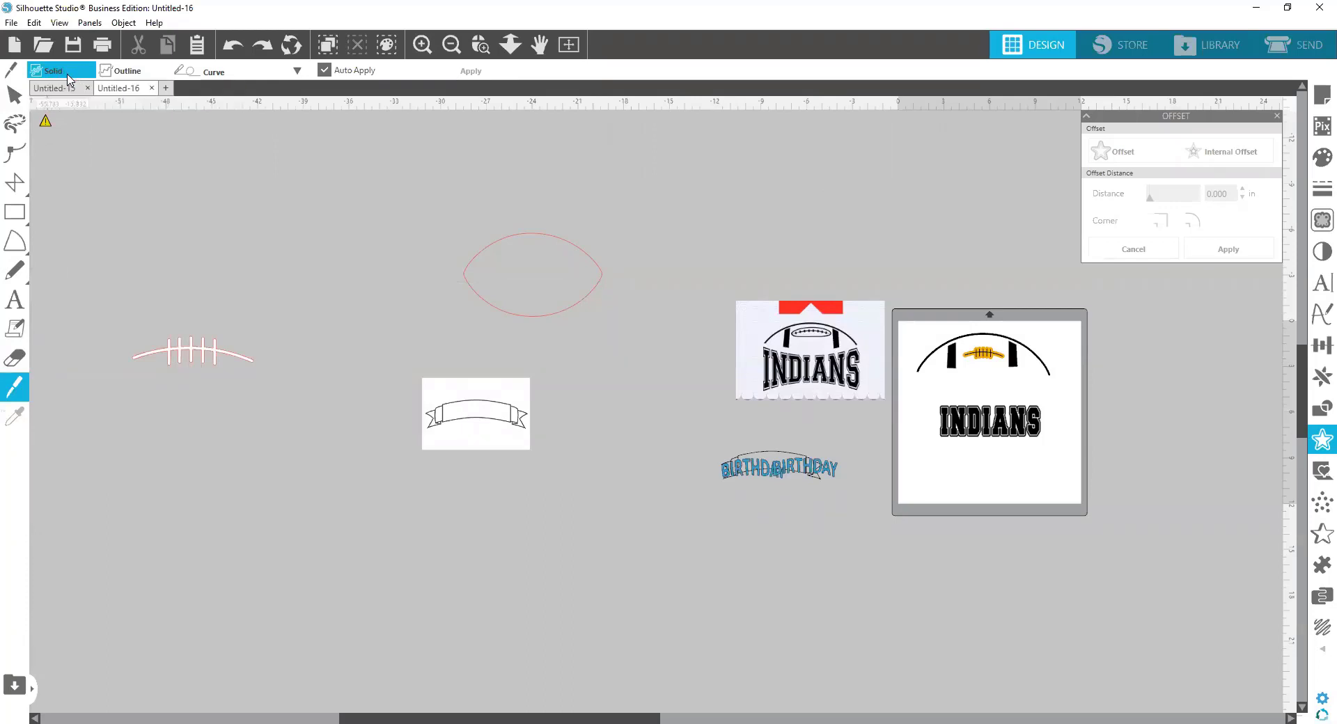
left_click(127, 74)
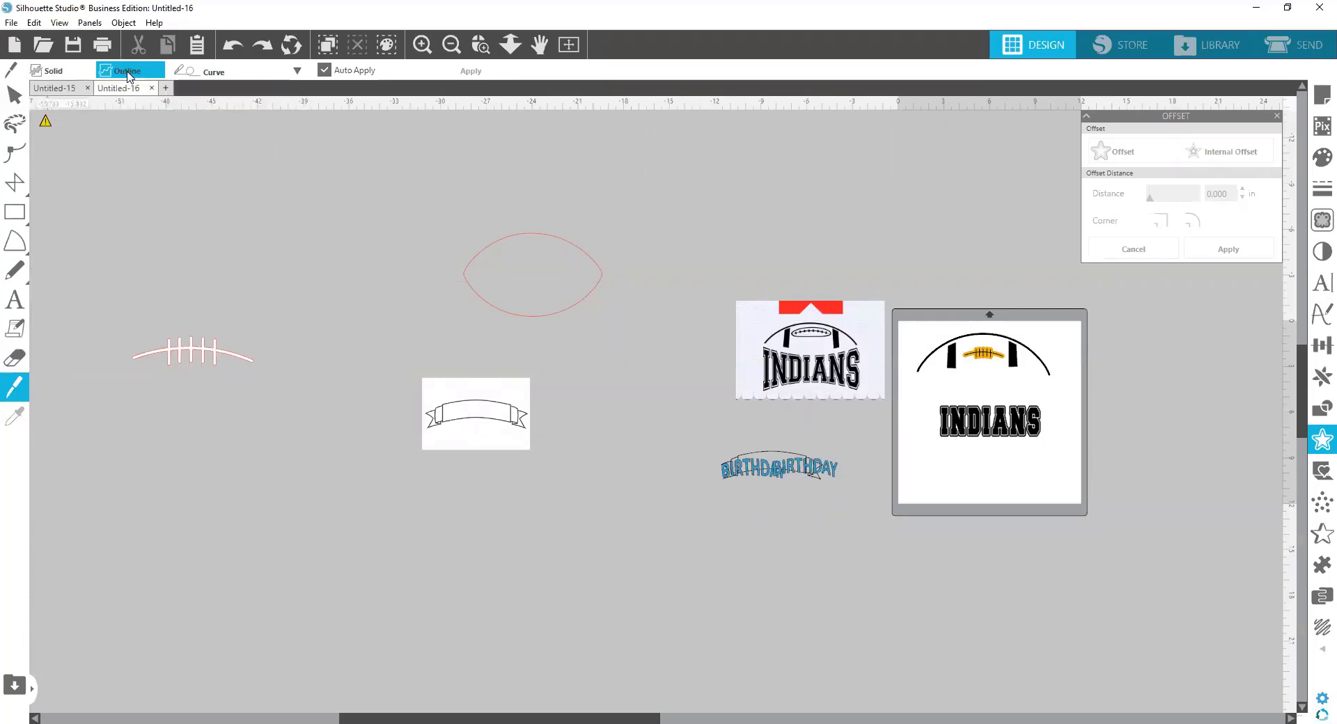
left_click(297, 77)
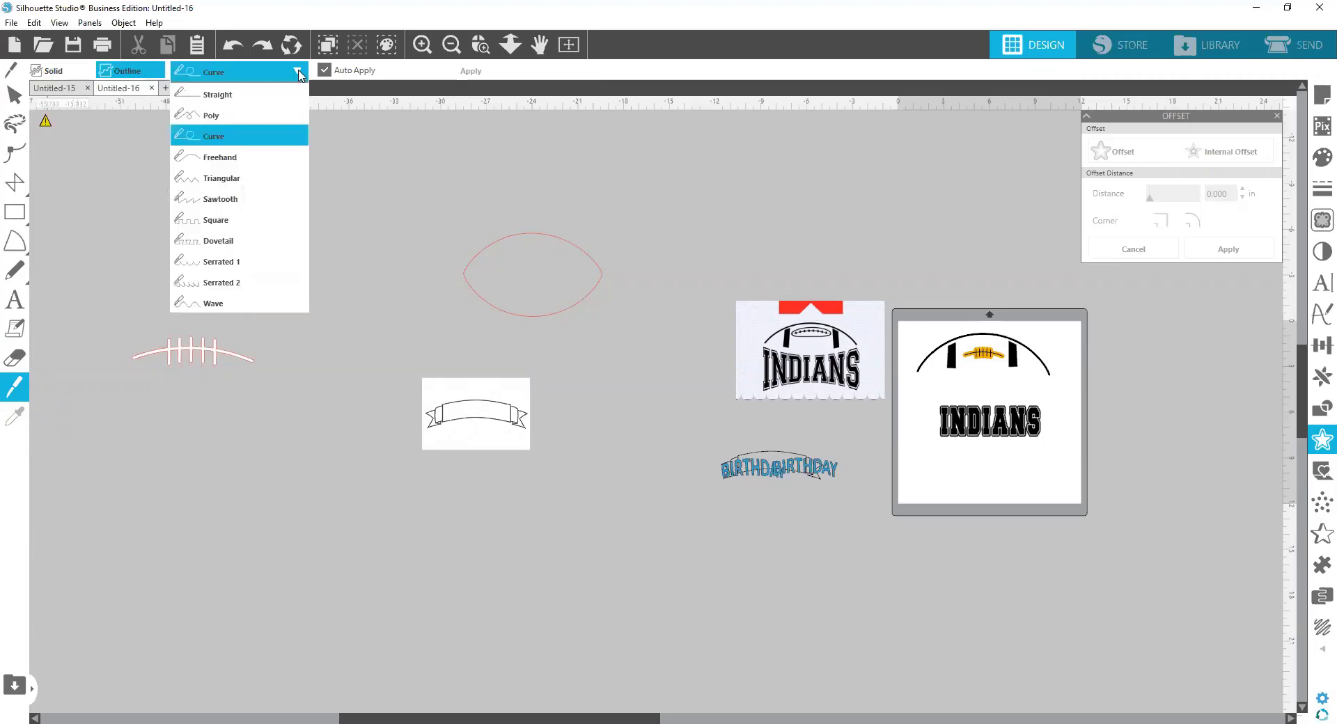
left_click(217, 93)
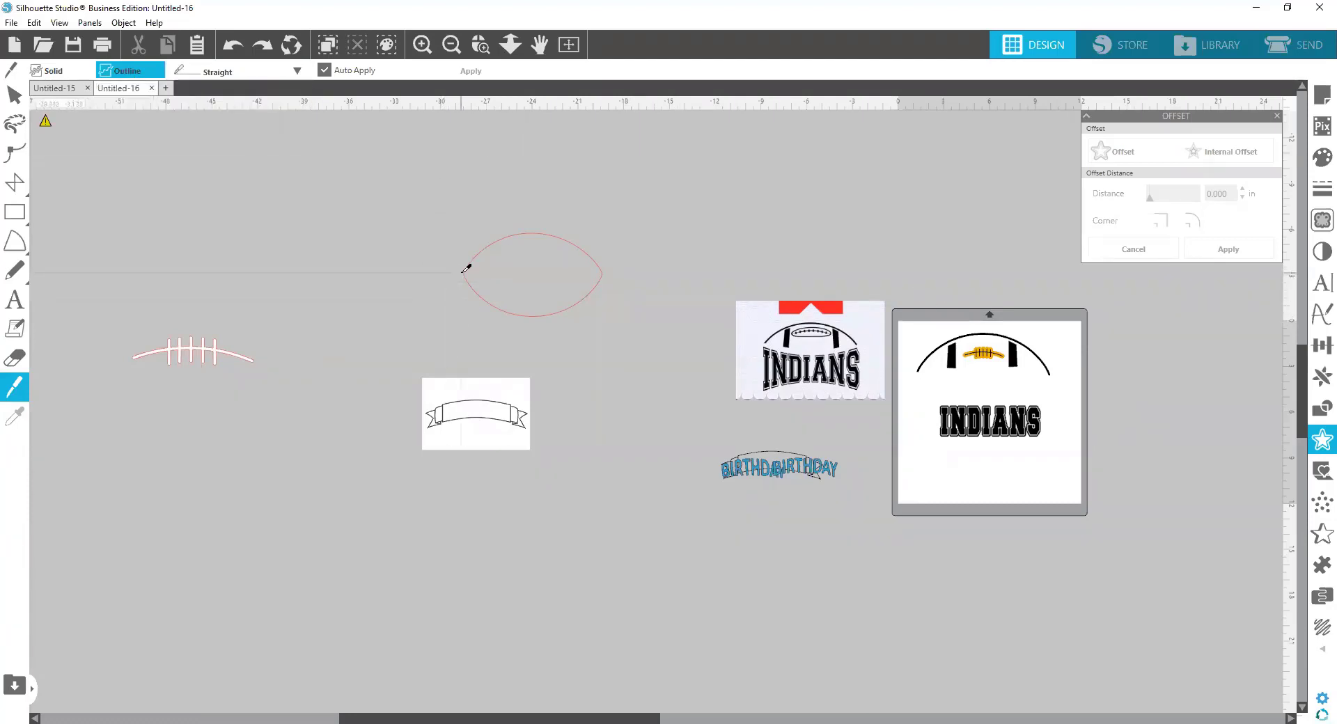
left_click_drag(418, 276, 645, 271)
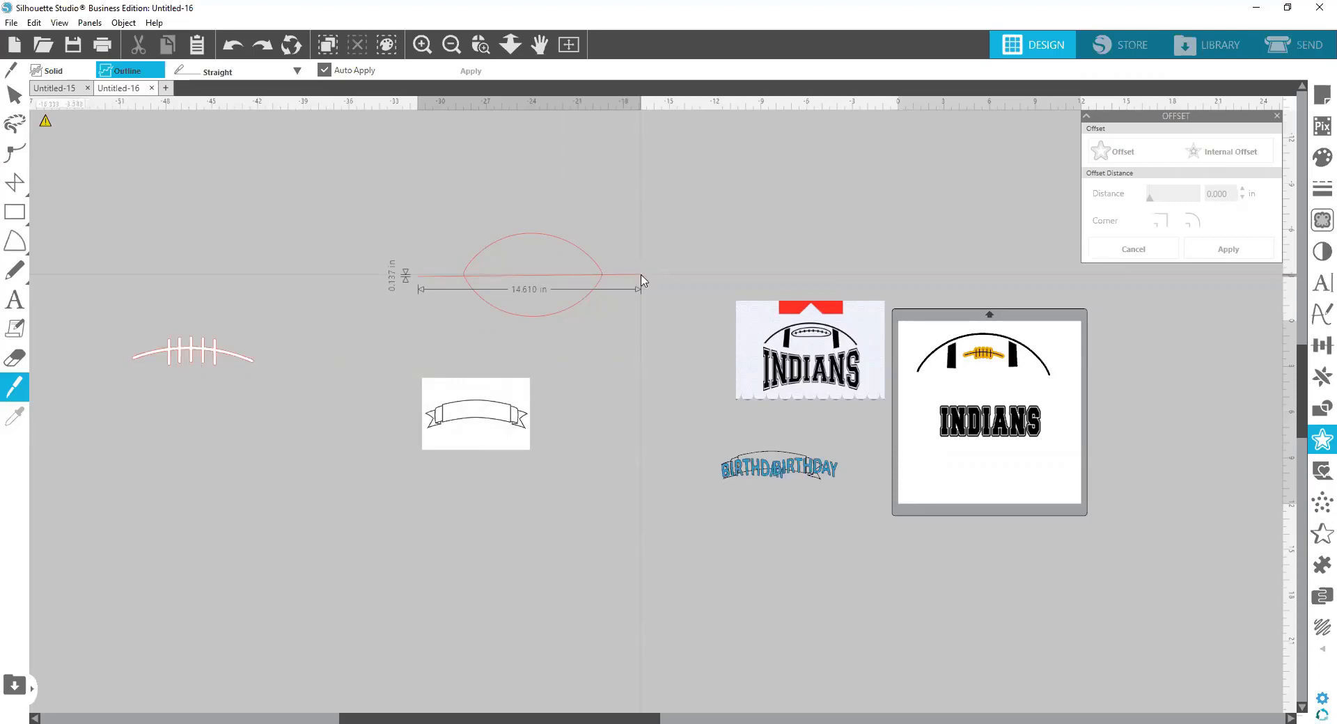
left_click_drag(643, 280, 644, 281)
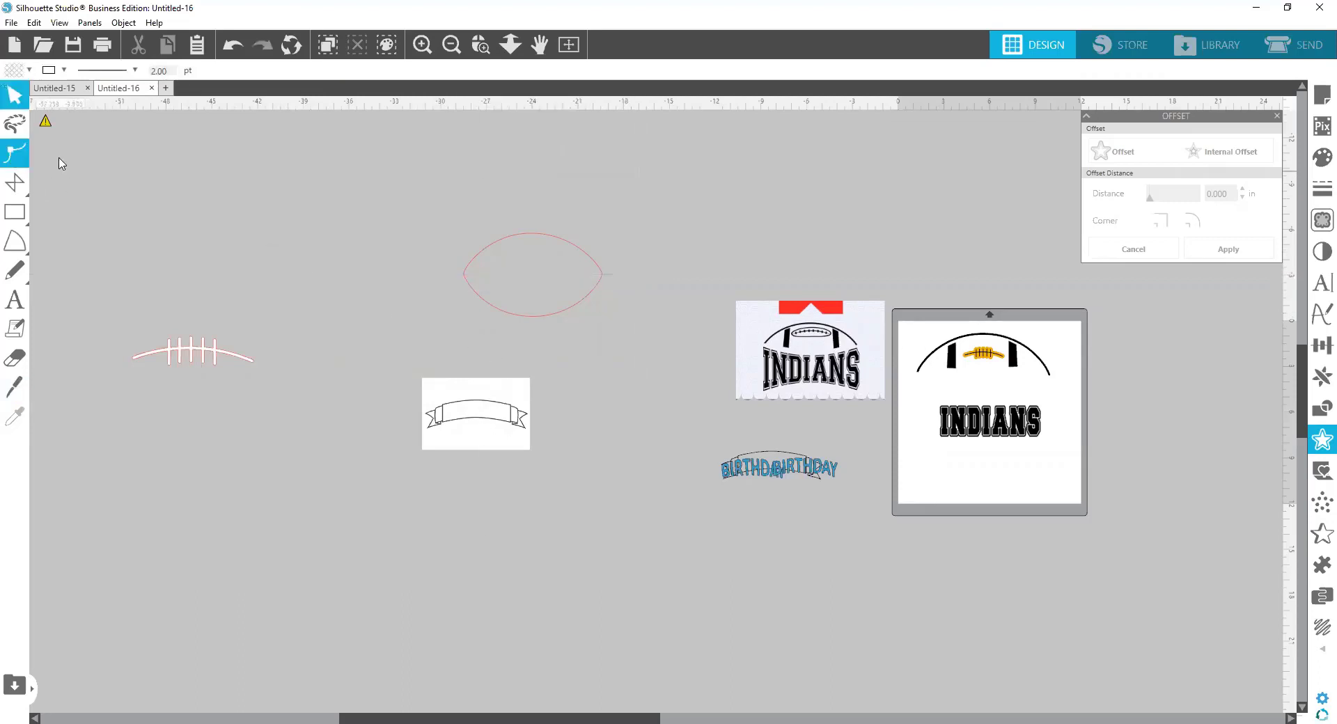
left_click_drag(535, 239, 516, 193)
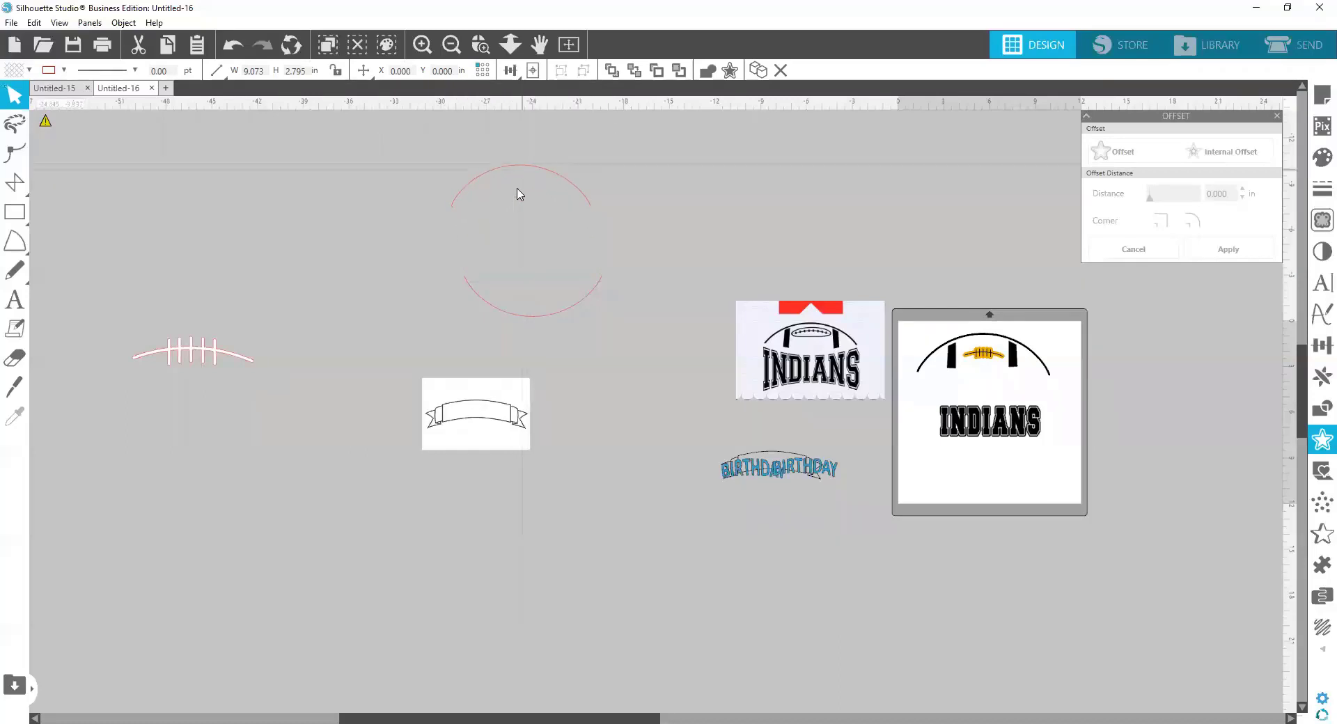
left_click(499, 214)
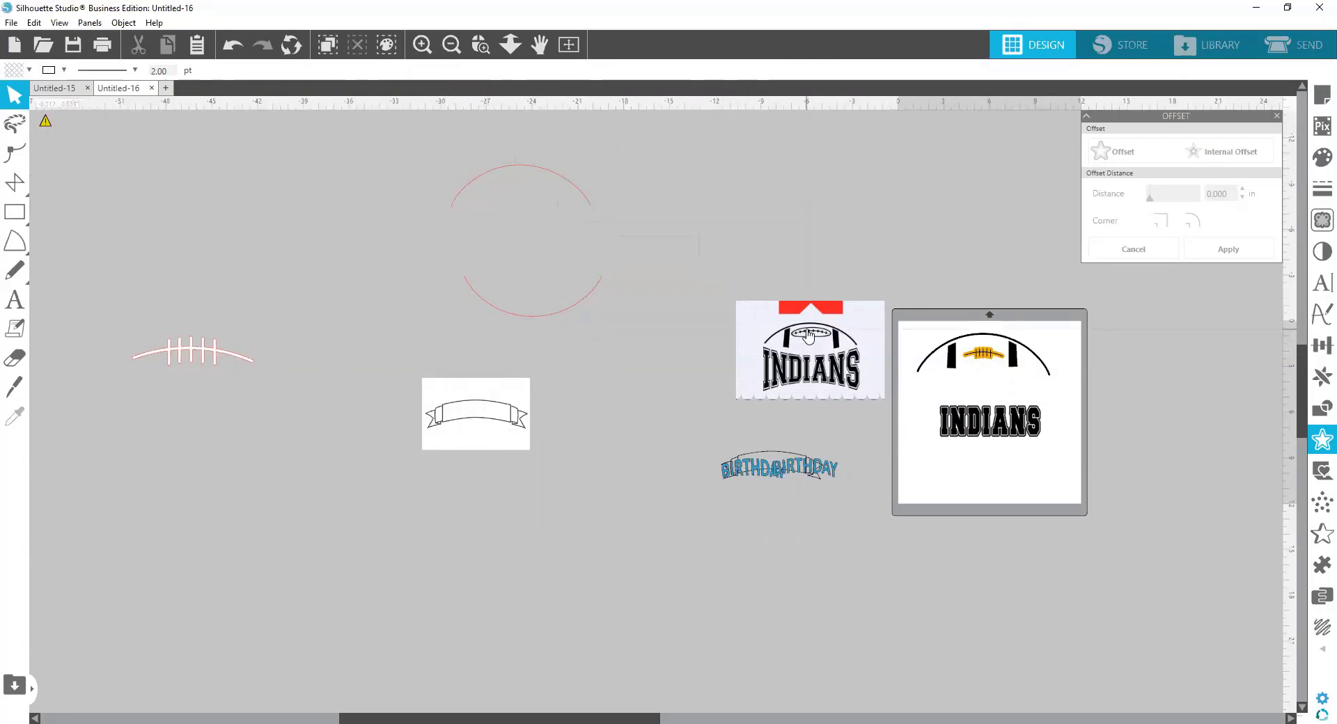
Move the INDIANS reference image over to the banner image and place the upper football curve at the top of the page.
left_click_drag(801, 345, 476, 424)
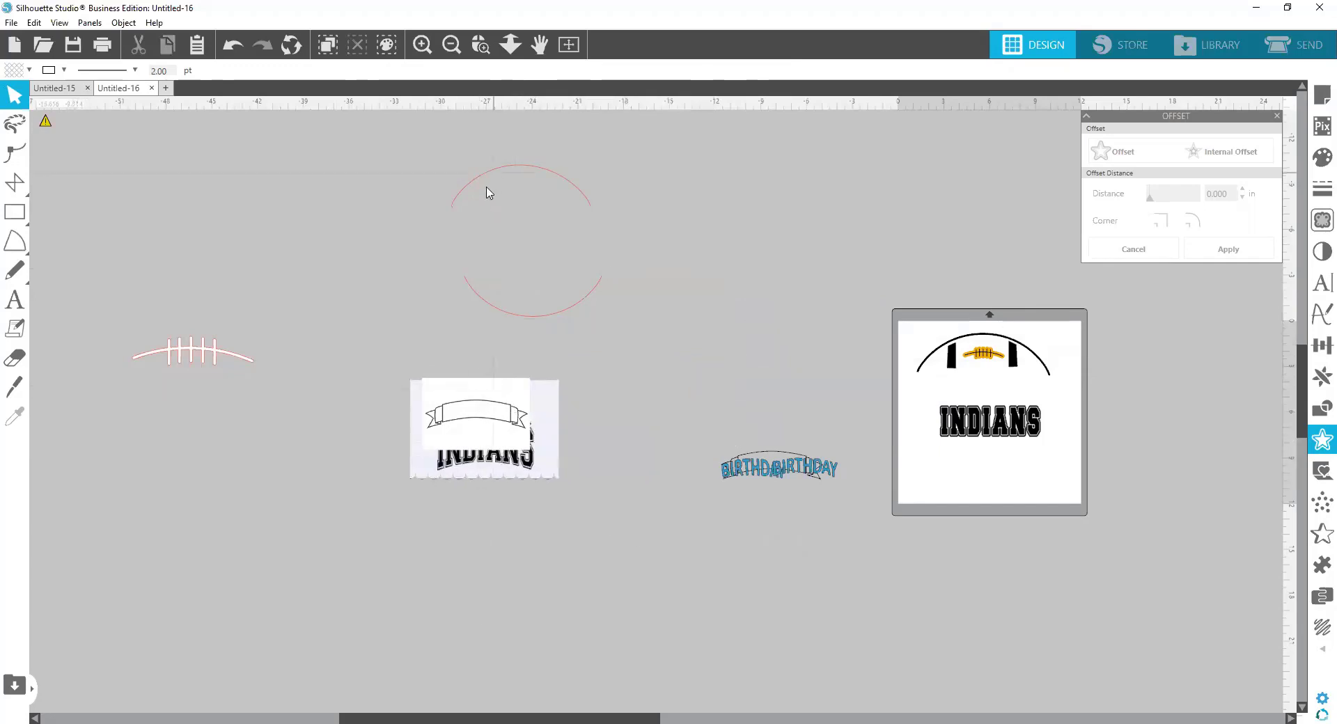
left_click_drag(487, 193, 937, 350)
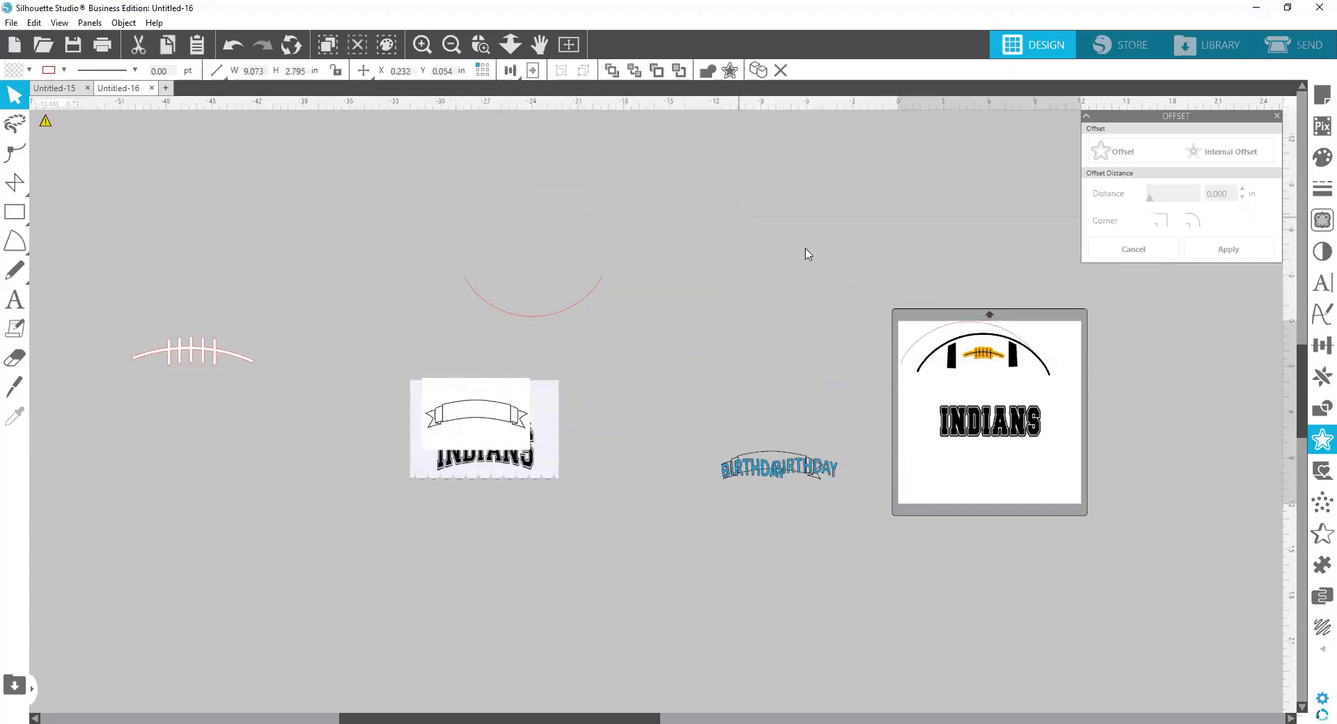
left_click(923, 556)
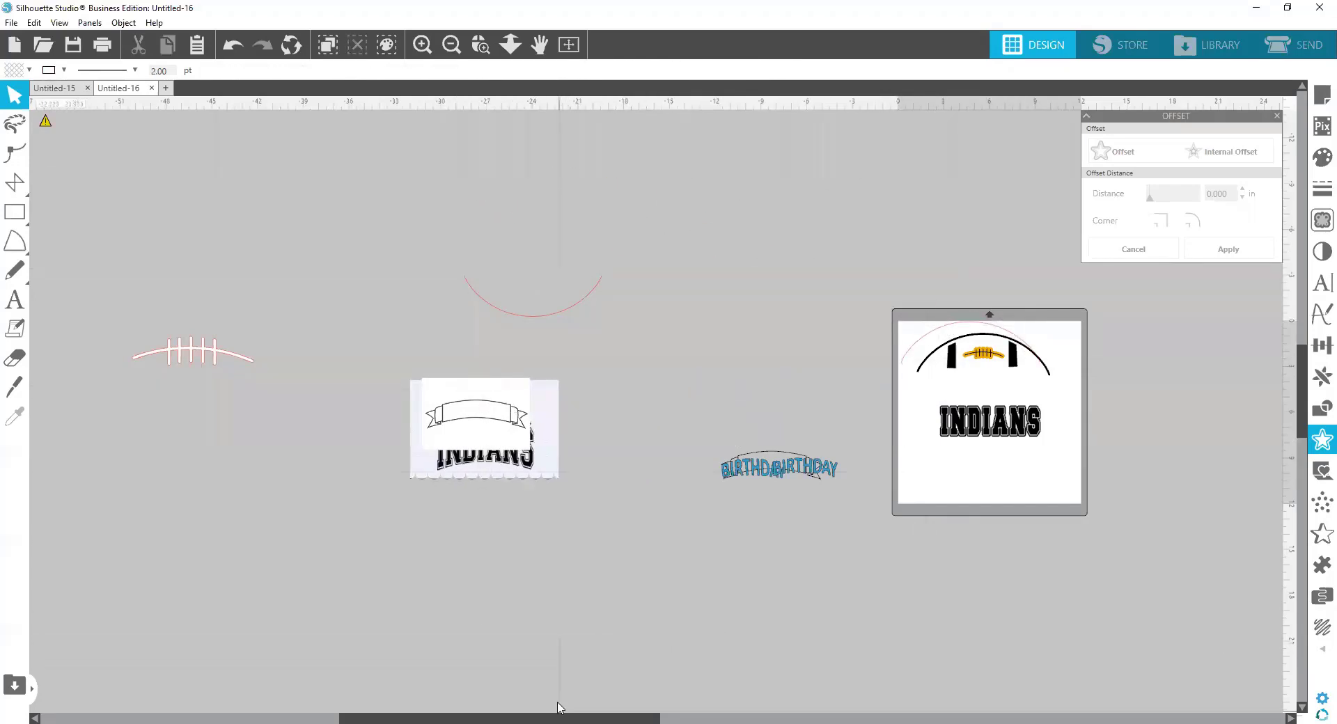
Move the old black arc with its goalposts and lacing off the page's left side and position the thin red curve above the INDIANS text.
left_click_drag(564, 708, 777, 708)
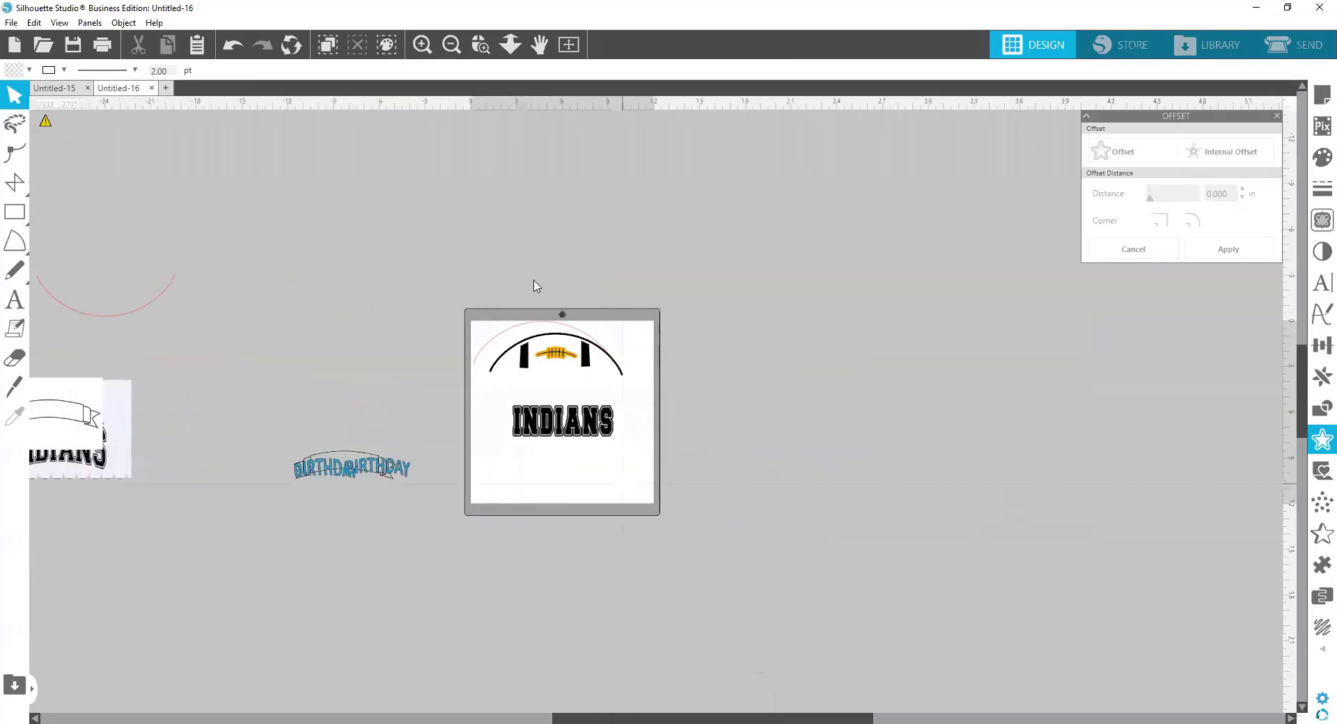
left_click(480, 44)
left_click_drag(356, 223, 798, 612)
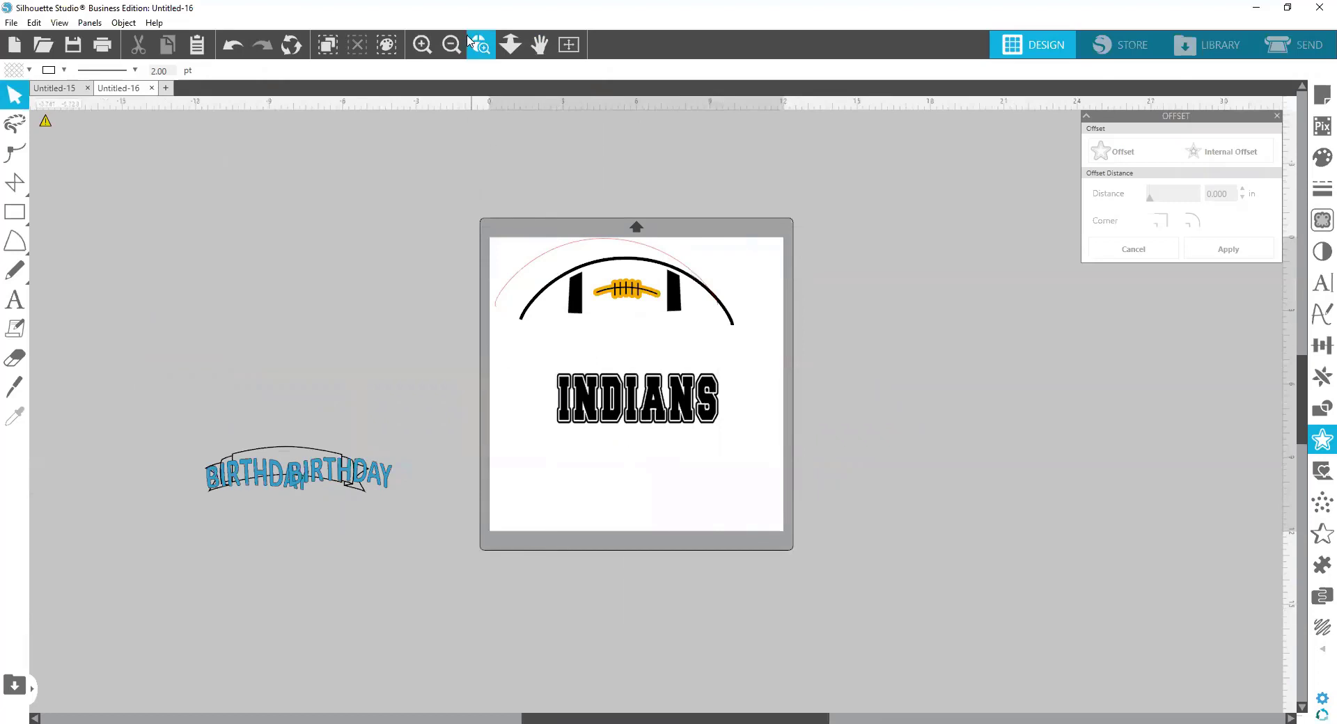
left_click_drag(900, 483, 933, 579)
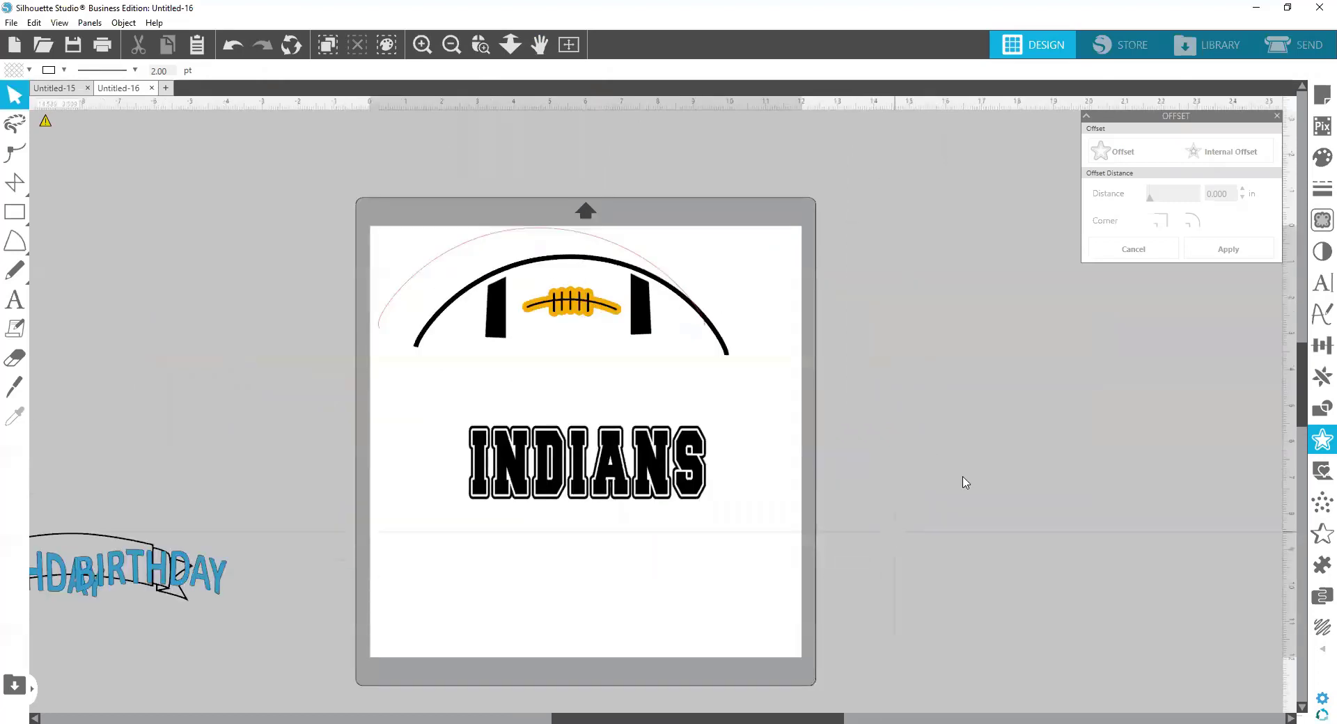
scroll(1008, 426, "down", 3)
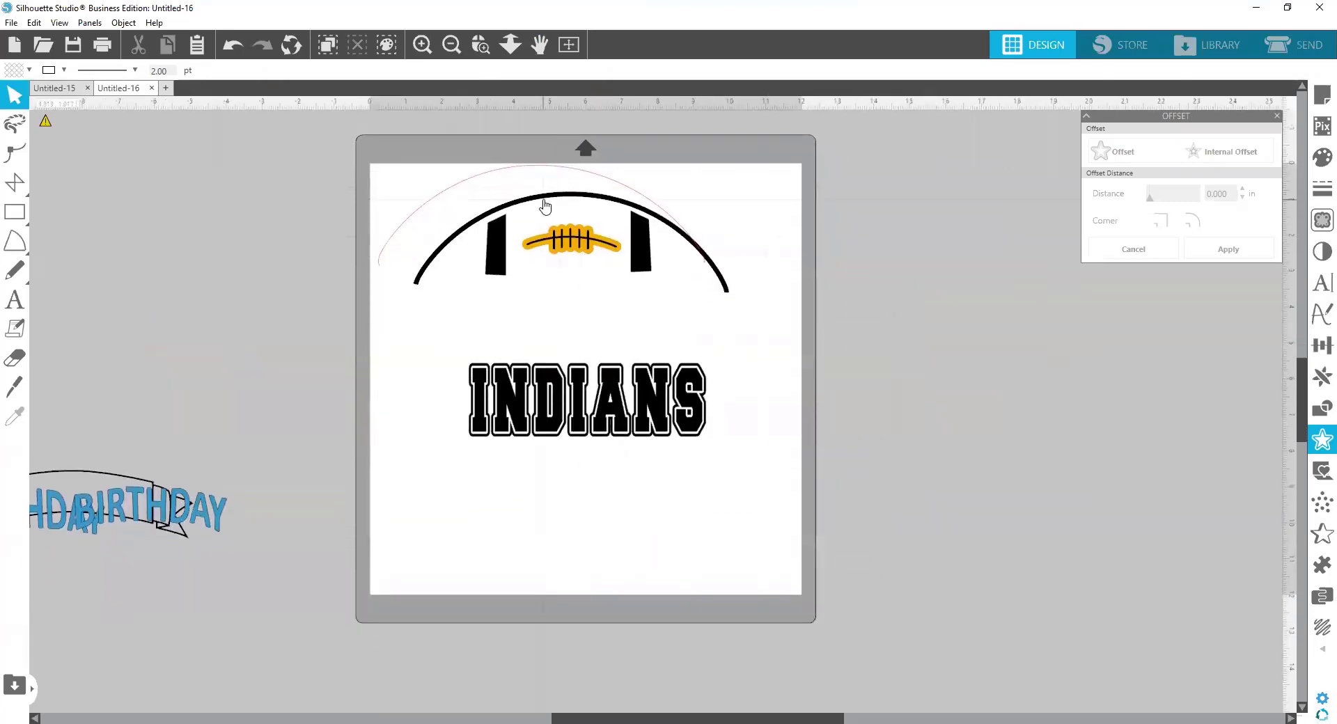
left_click_drag(542, 196, 254, 190)
left_click_drag(496, 183, 517, 210)
left_click_drag(389, 218, 305, 179)
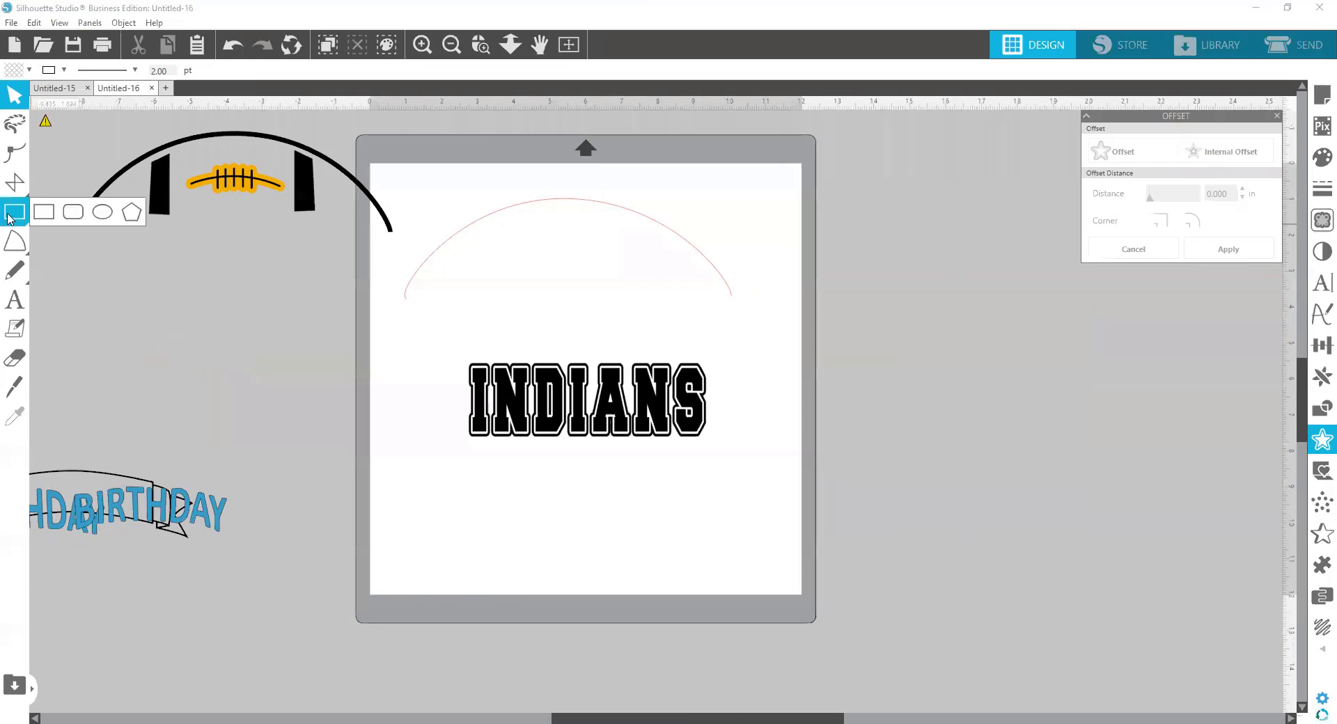
Draw a narrow upright rectangle about 0.465 in wide and 1.820 in high beneath the left part of the red curve.
left_click(44, 213)
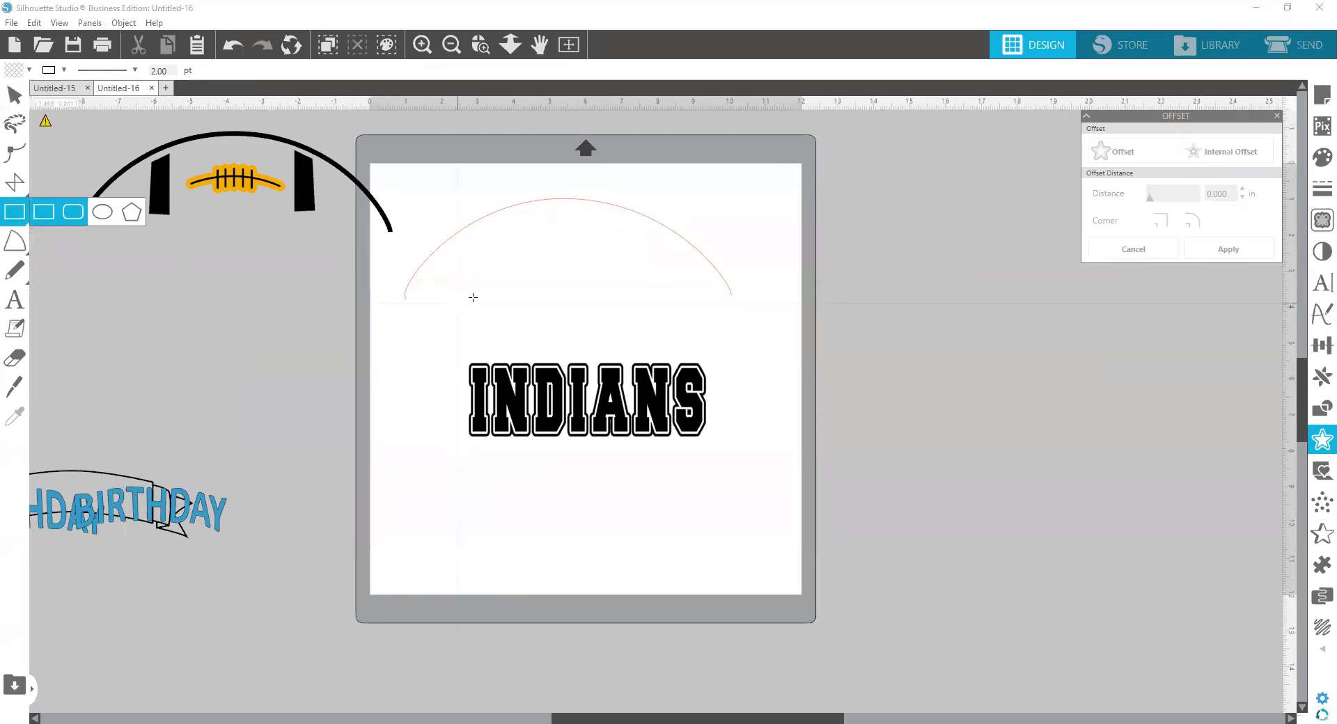
left_click_drag(481, 225, 499, 296)
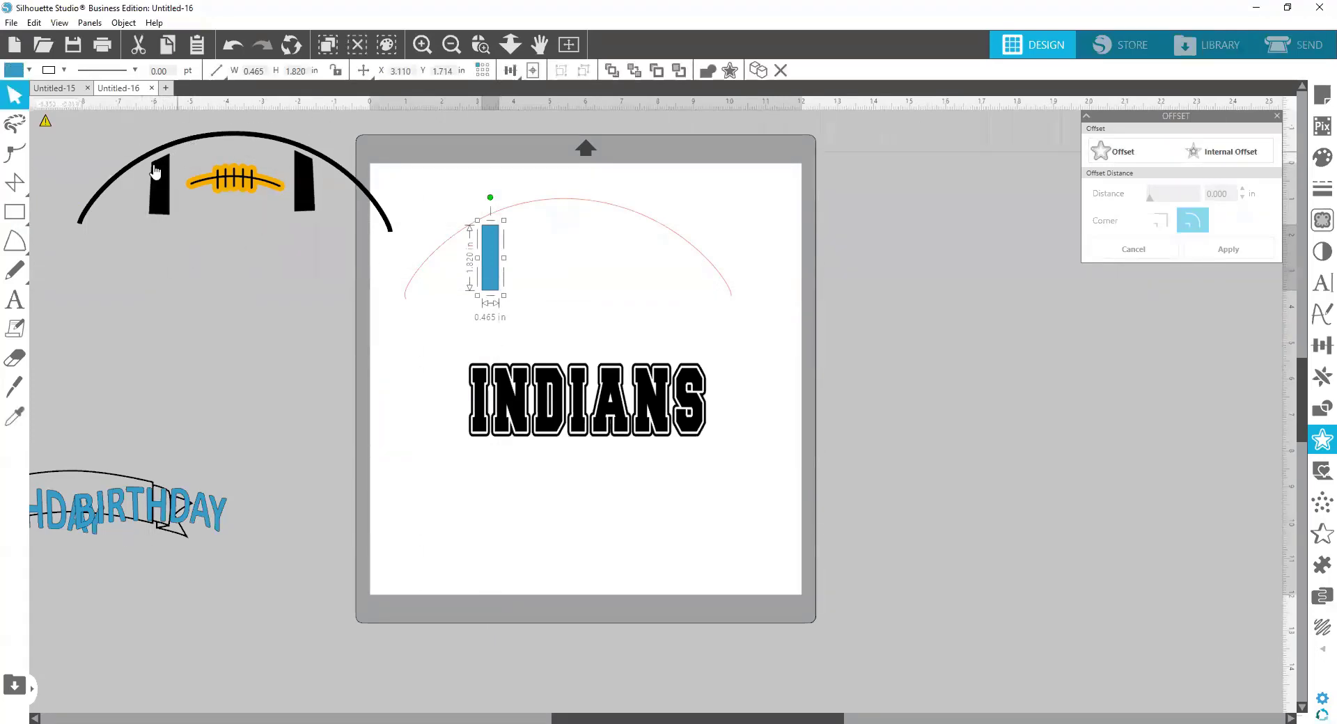
left_click(564, 291)
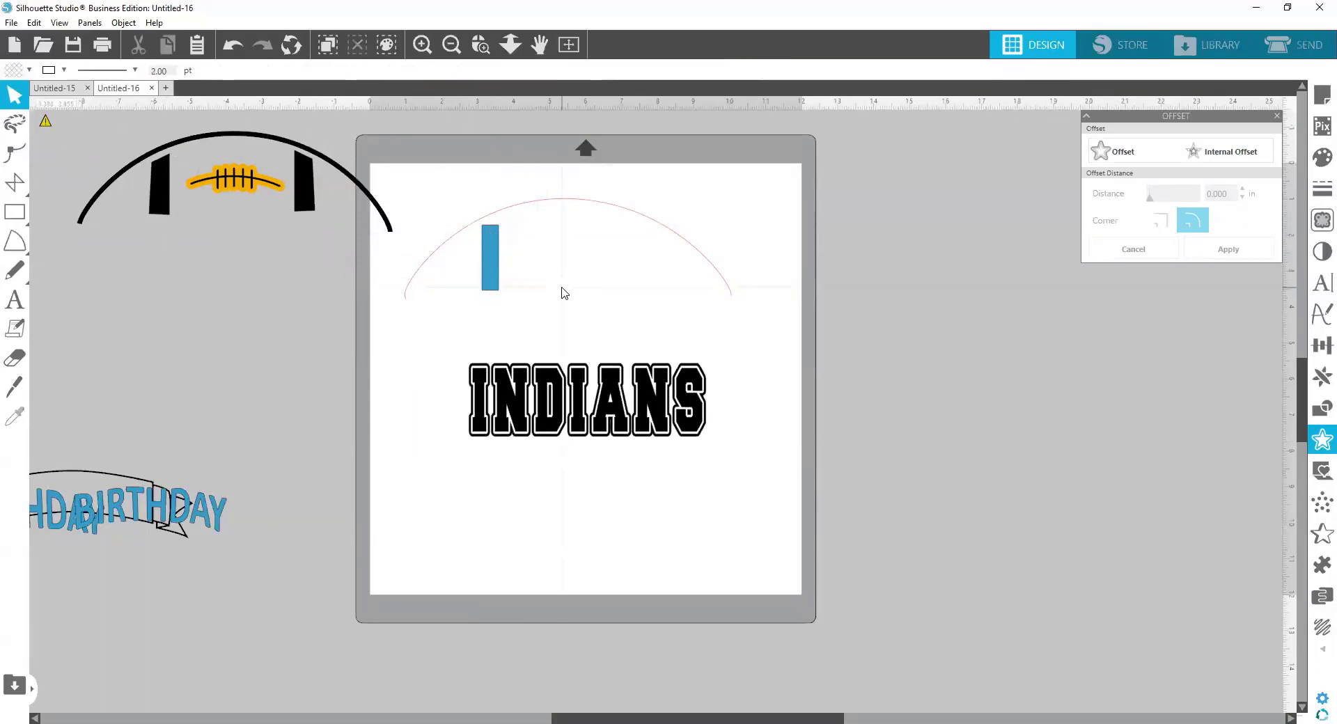
Edit the rectangle's points, raising its upper right corner so the top edge slants along the red curve.
left_click(491, 259)
double_click(492, 258)
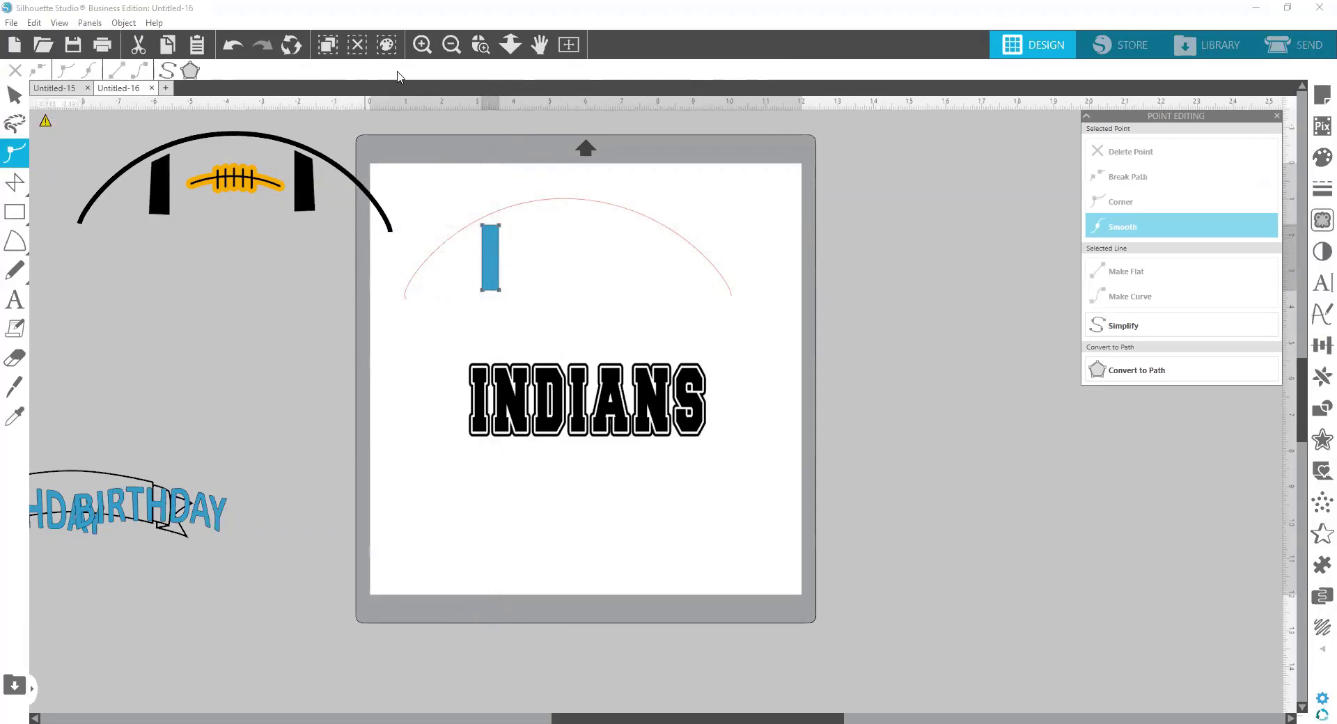
left_click(481, 50)
left_click_drag(427, 165, 578, 293)
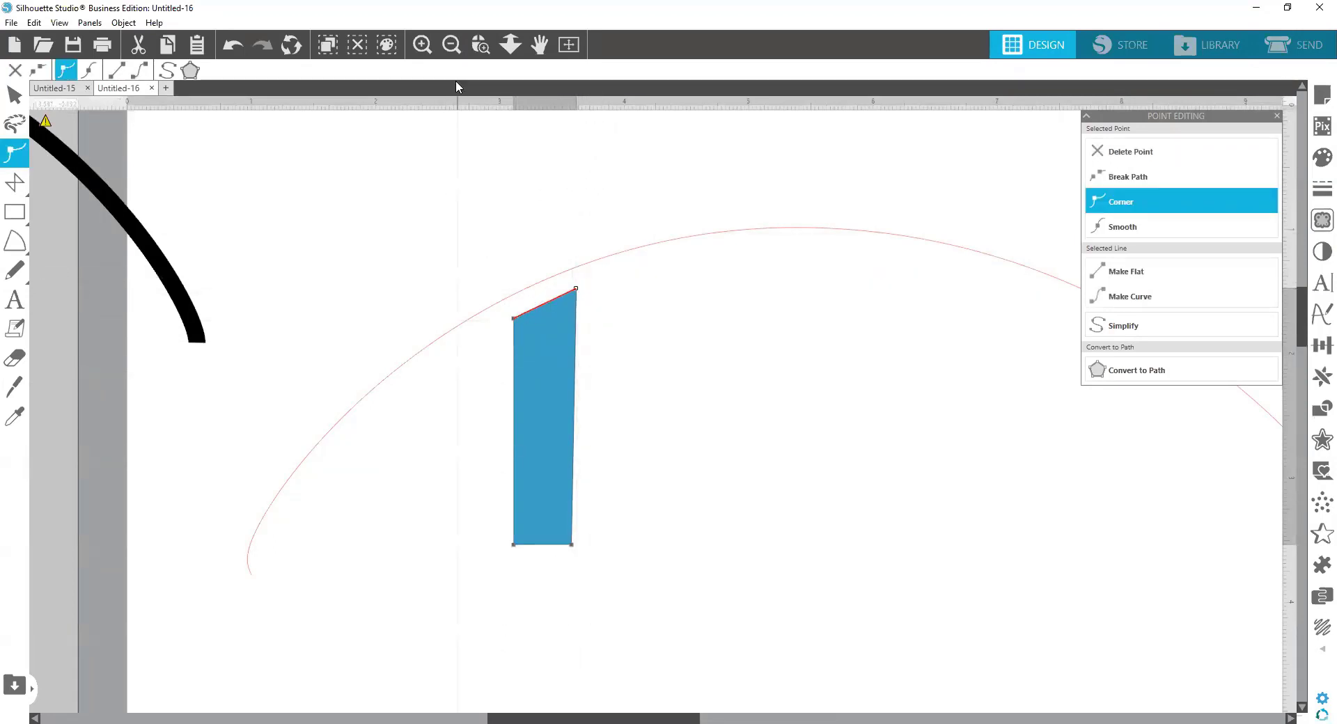
left_click(449, 46)
left_click(449, 46)
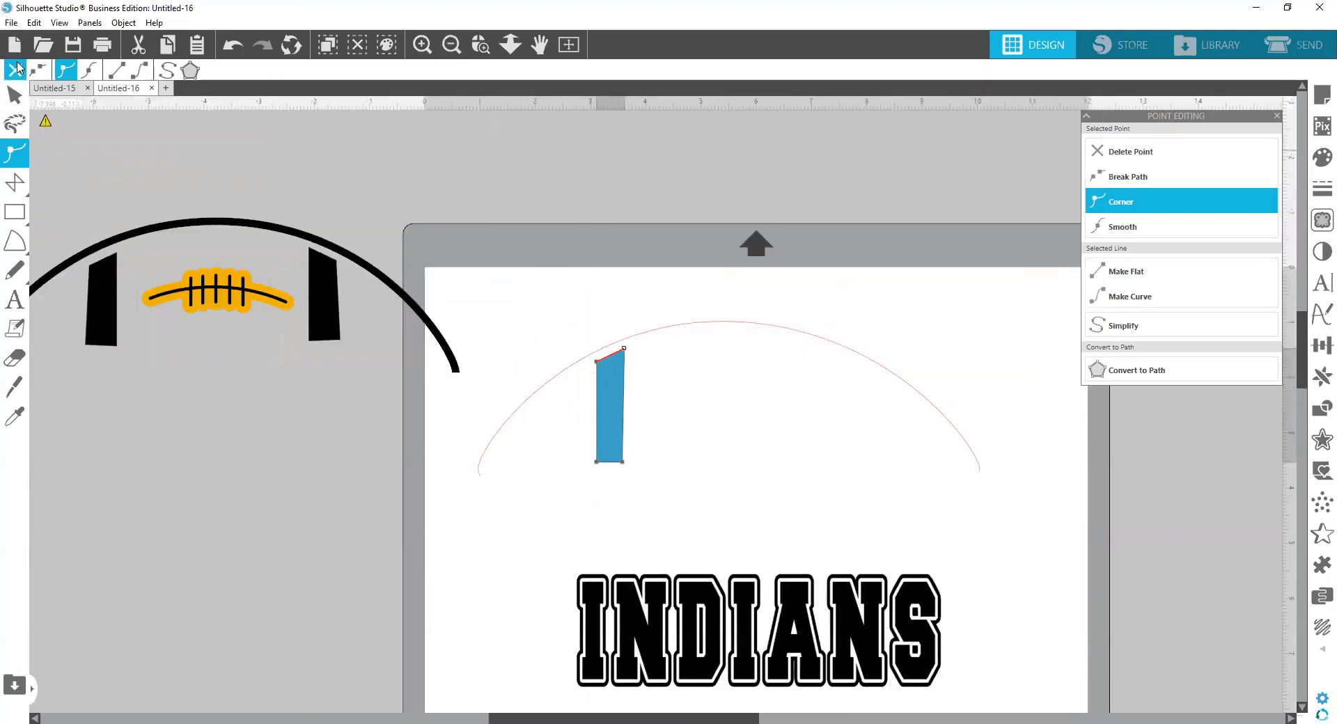
left_click(389, 463)
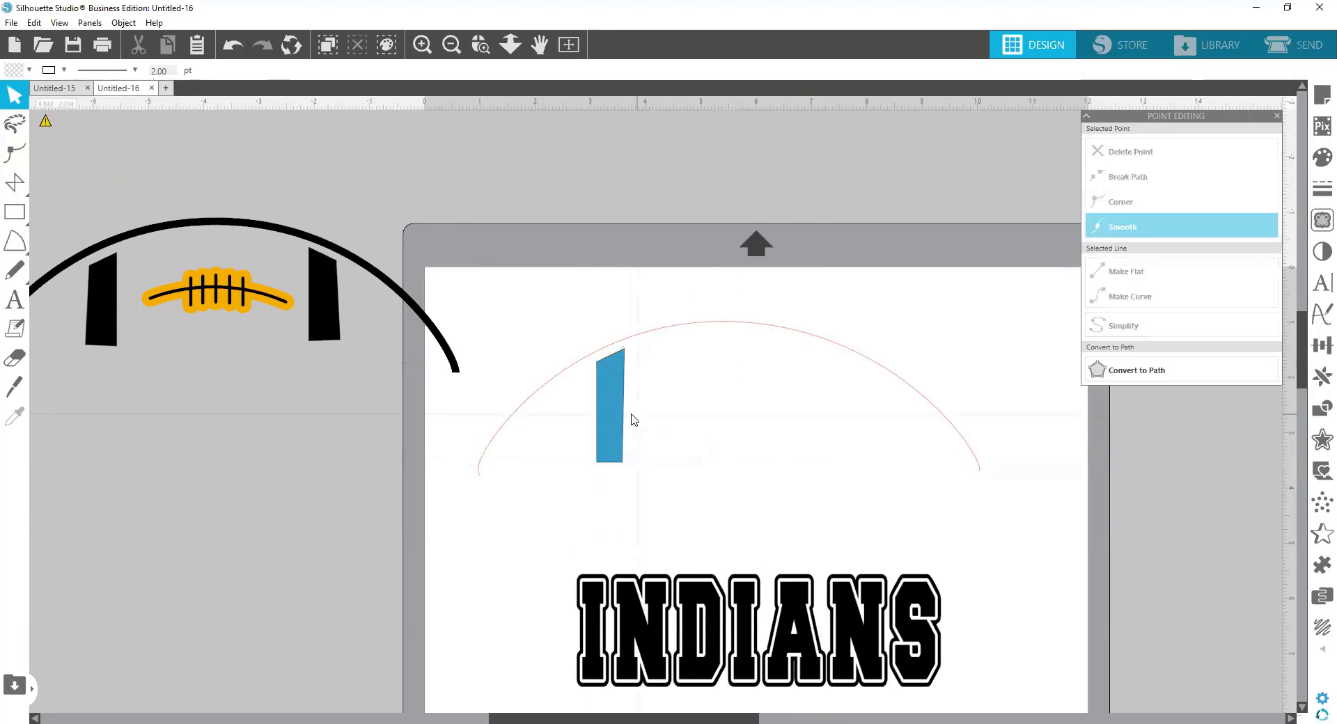
Fill the slanted goalpost shape with black and nudge it slightly up towards the red curve.
left_click(604, 418)
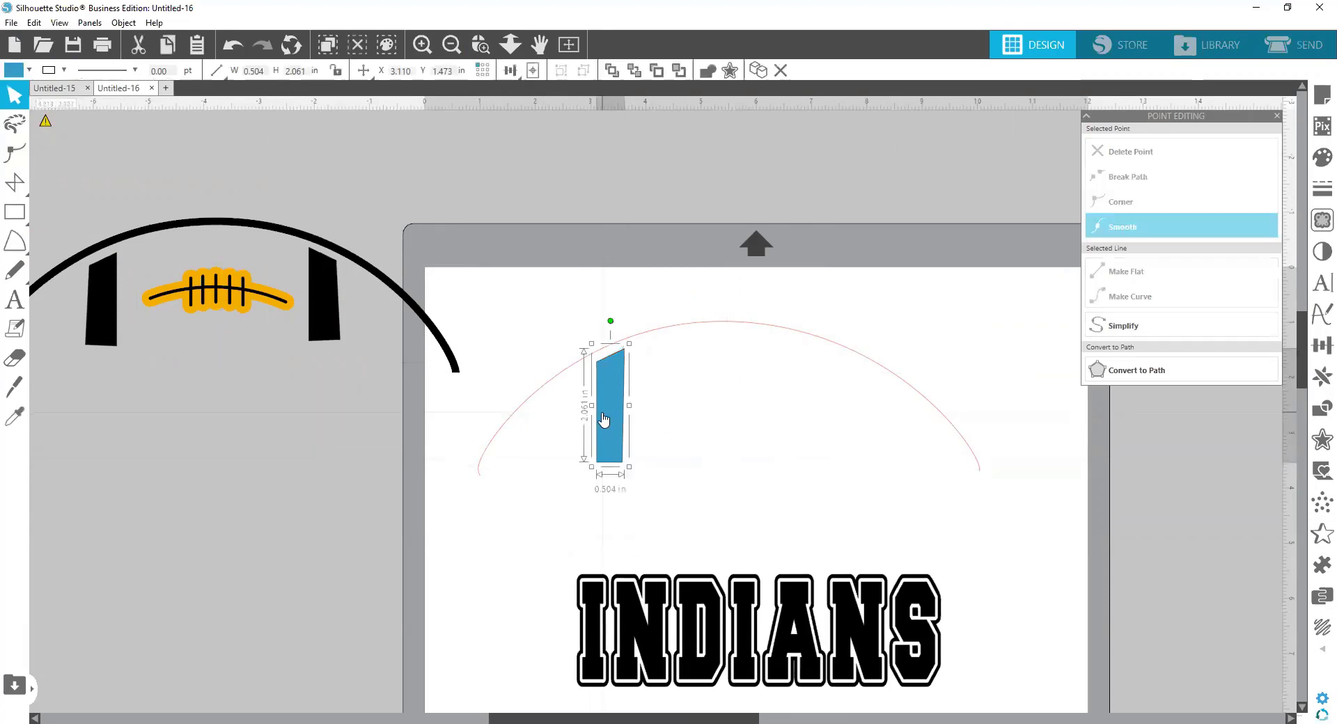
left_click(28, 70)
left_click(98, 102)
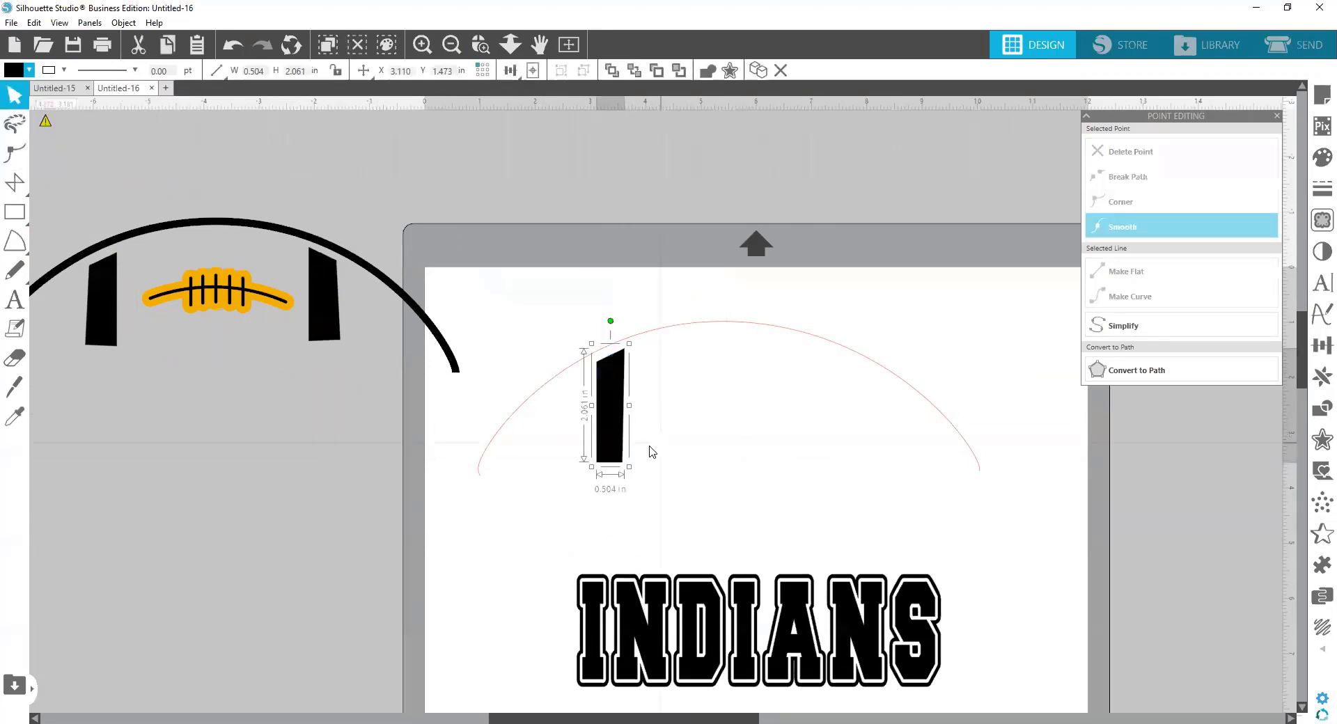
left_click_drag(617, 433, 616, 430)
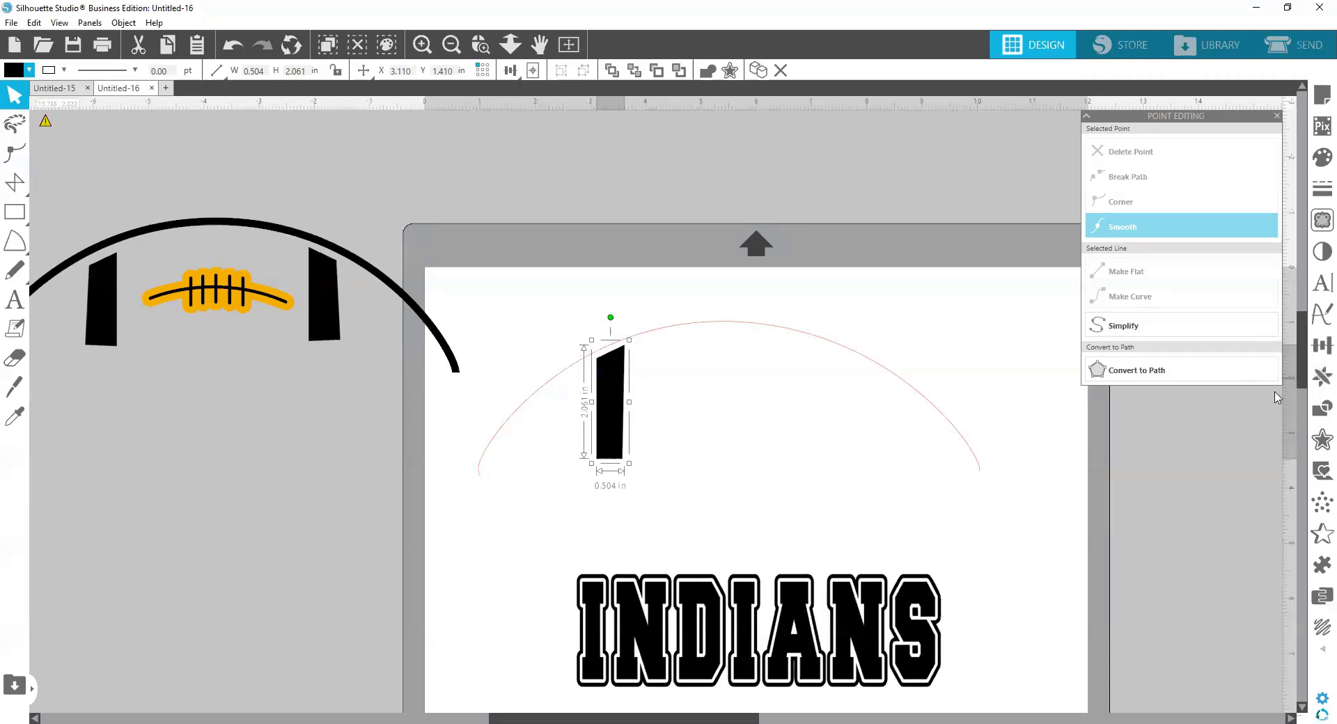
Mirror a copy of the black goalpost to its right and move the copy beneath the right part of the curve.
left_click(1319, 382)
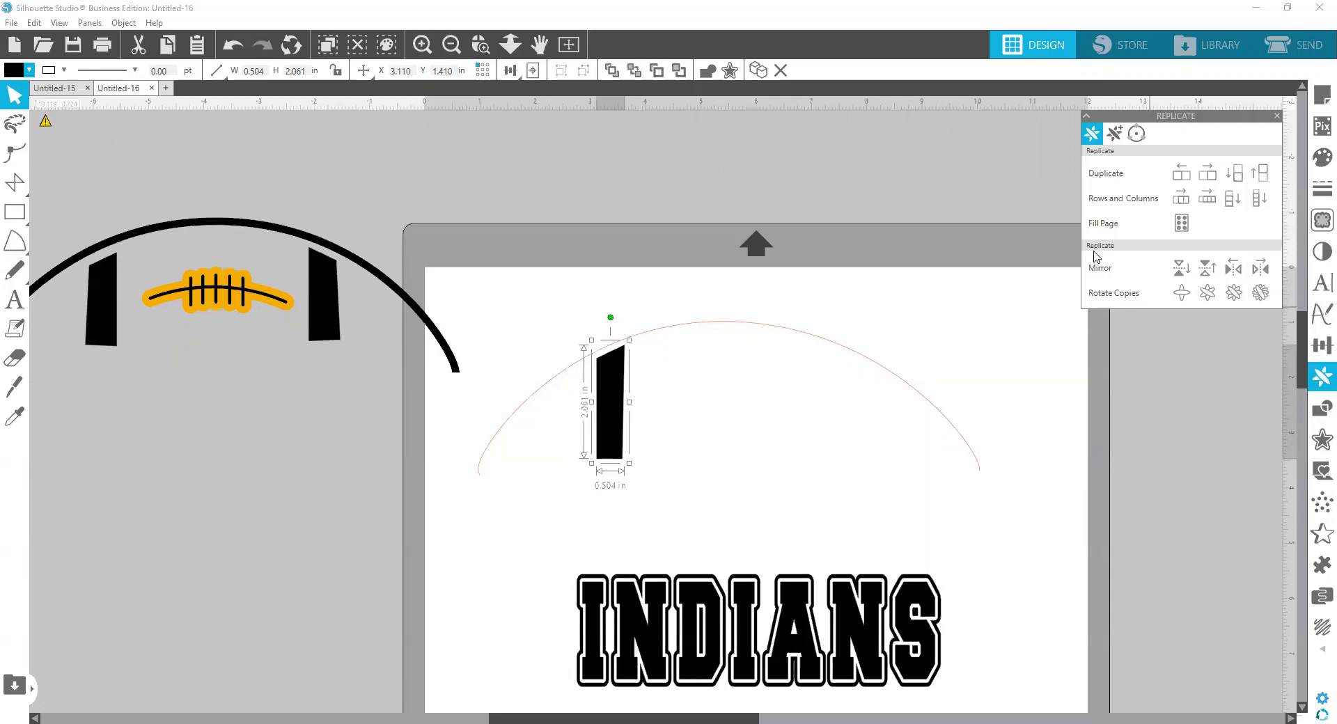
left_click(1262, 269)
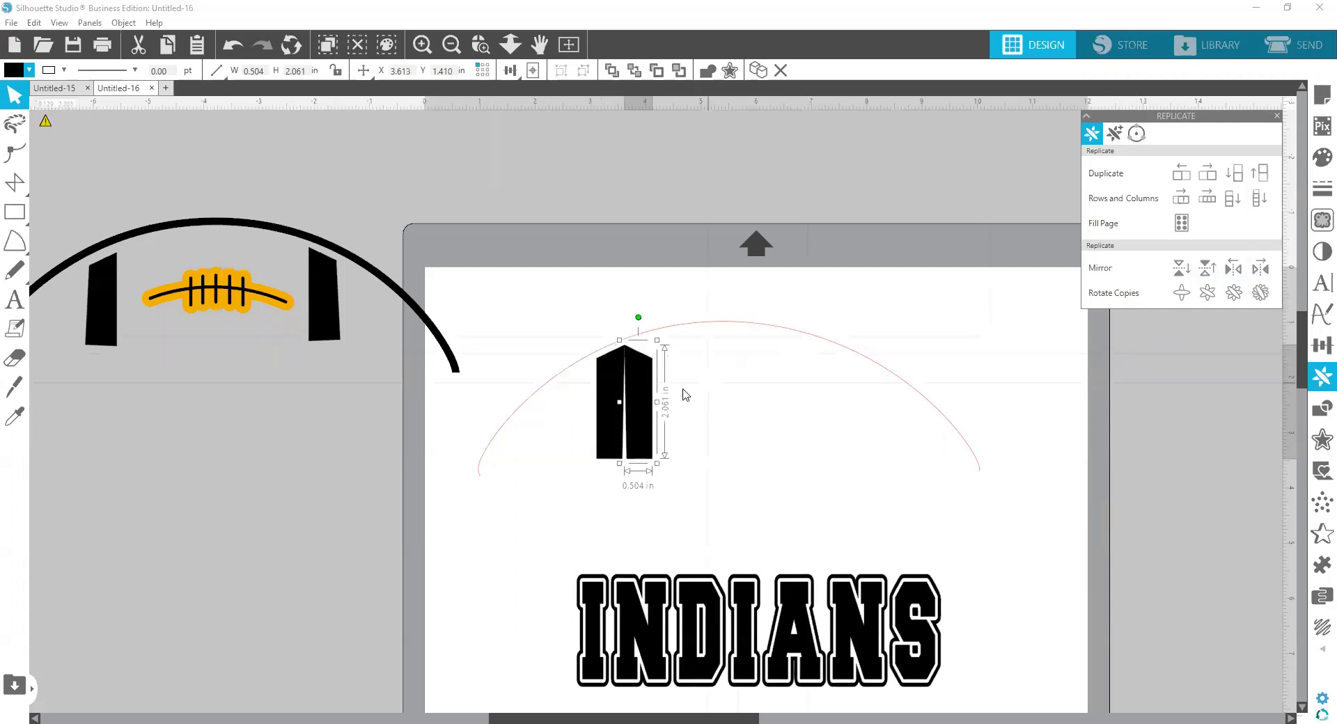
left_click_drag(645, 398, 852, 399)
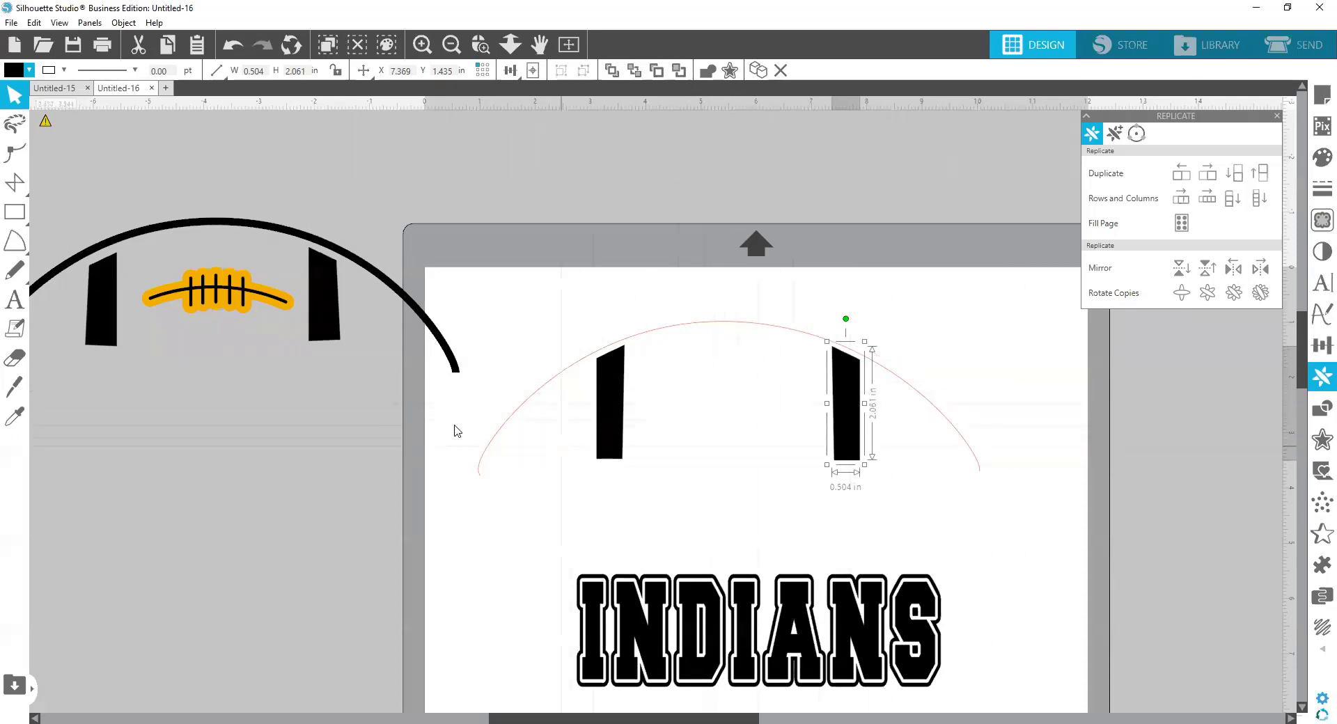
Set the line thickness of the red curve above the goalposts to 10 pt.
scroll(481, 408, "down", 5)
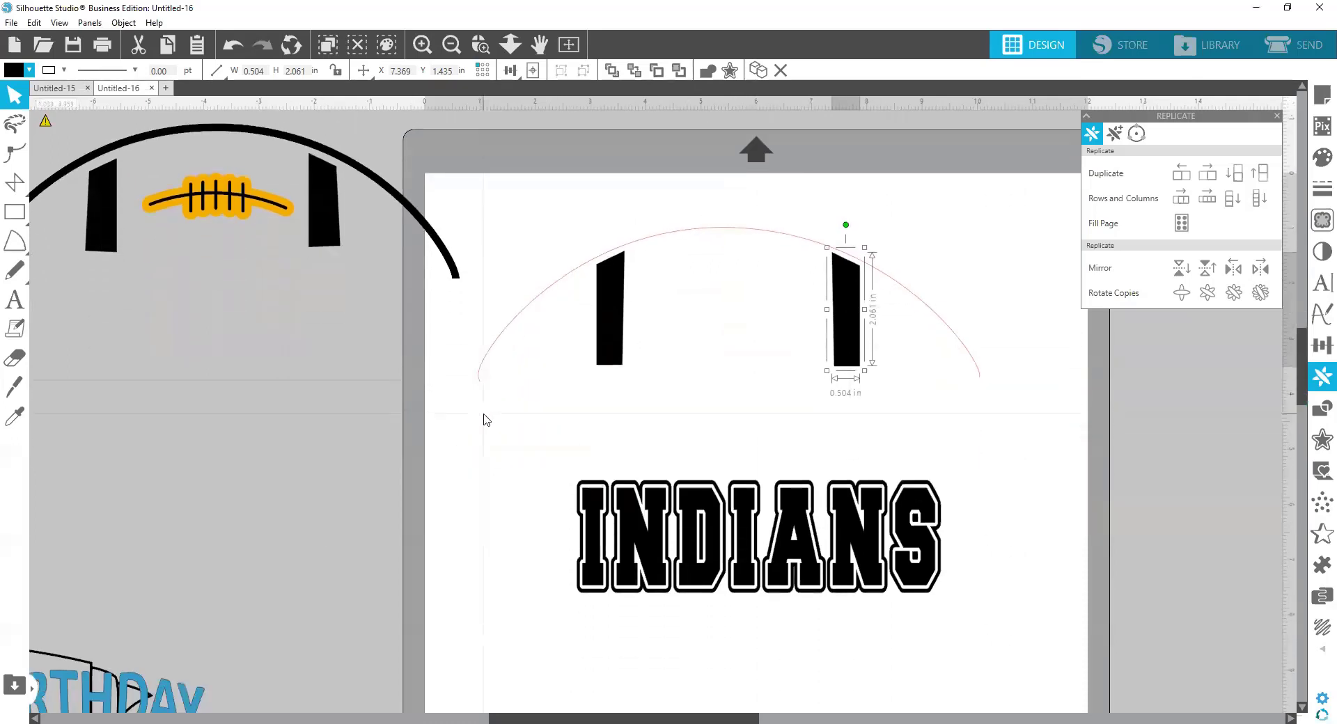
scroll(486, 420, "down", 5)
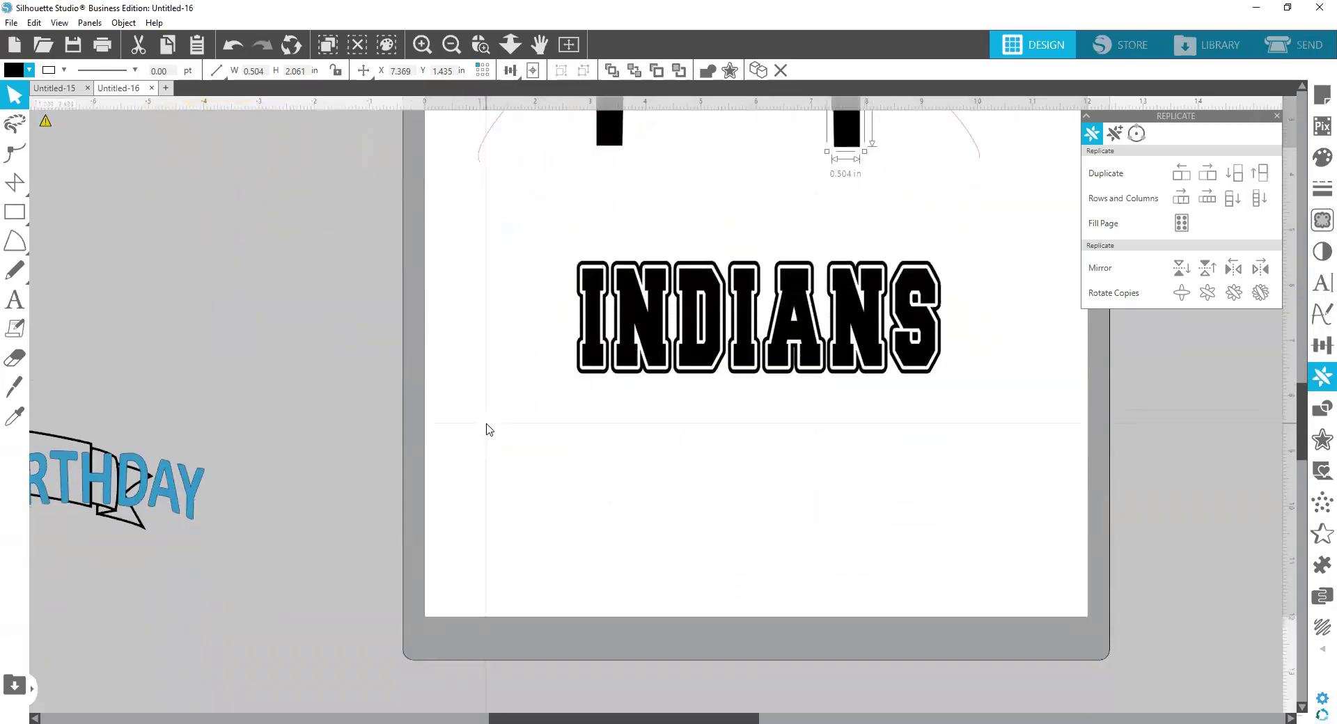
scroll(488, 425, "up", 6)
scroll(487, 429, "up", 1)
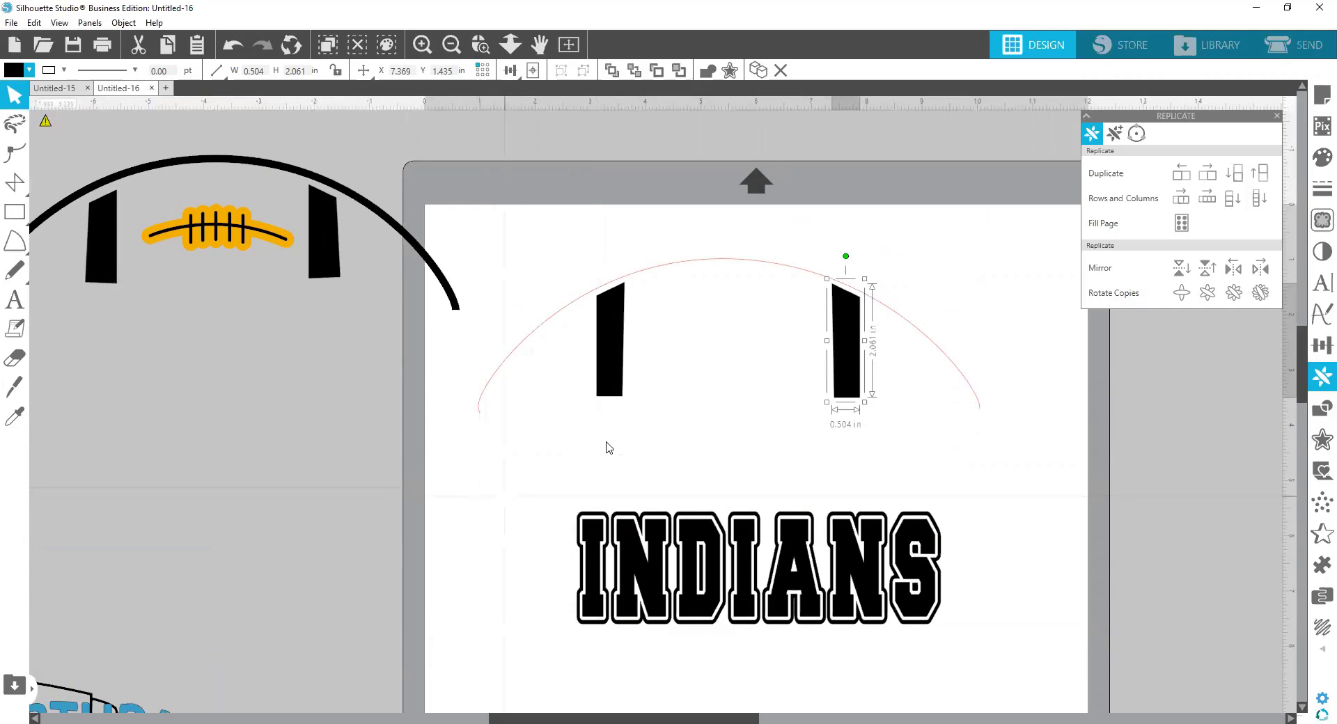
left_click(1012, 337)
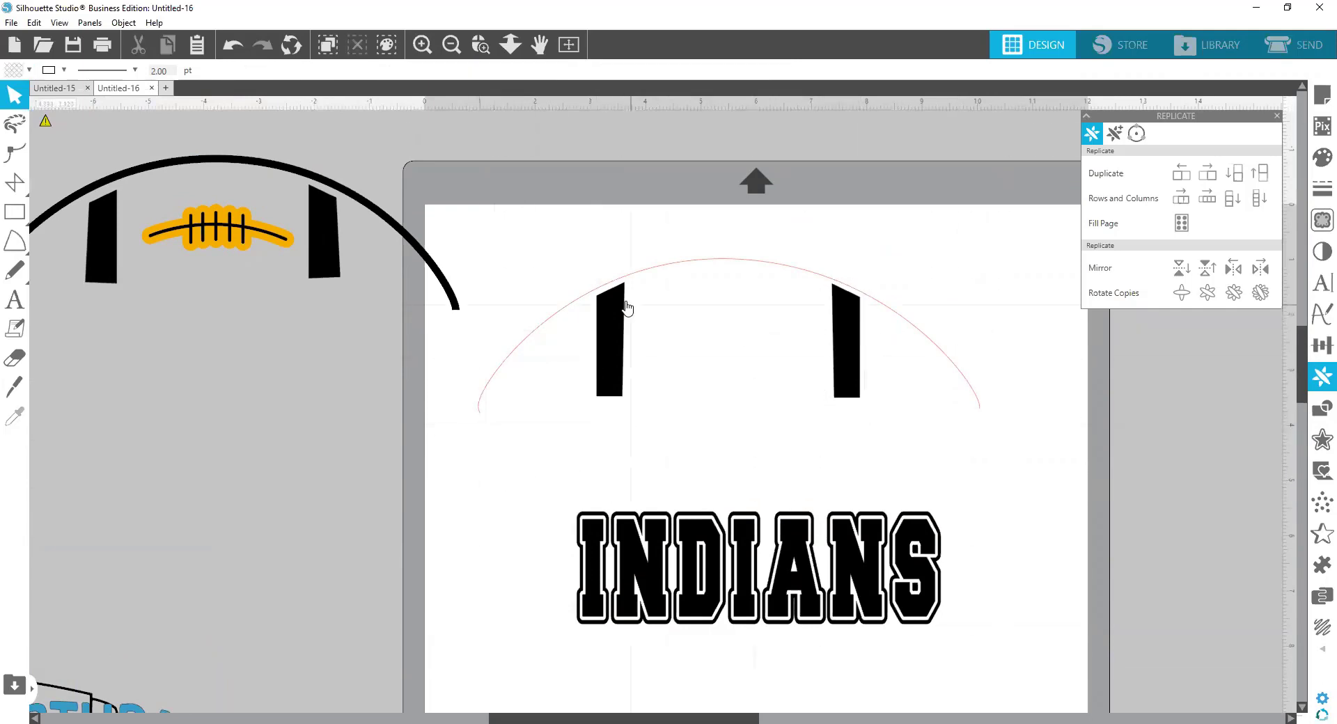
left_click(660, 274)
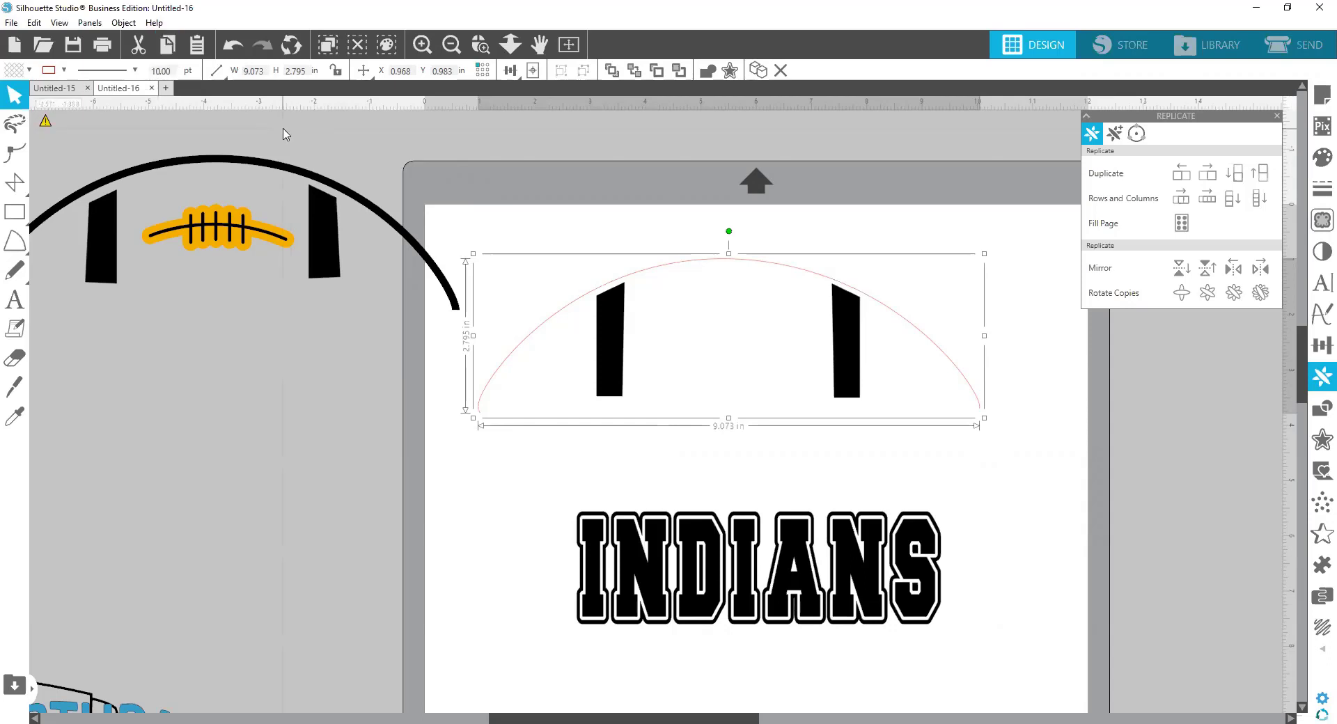
key("Return")
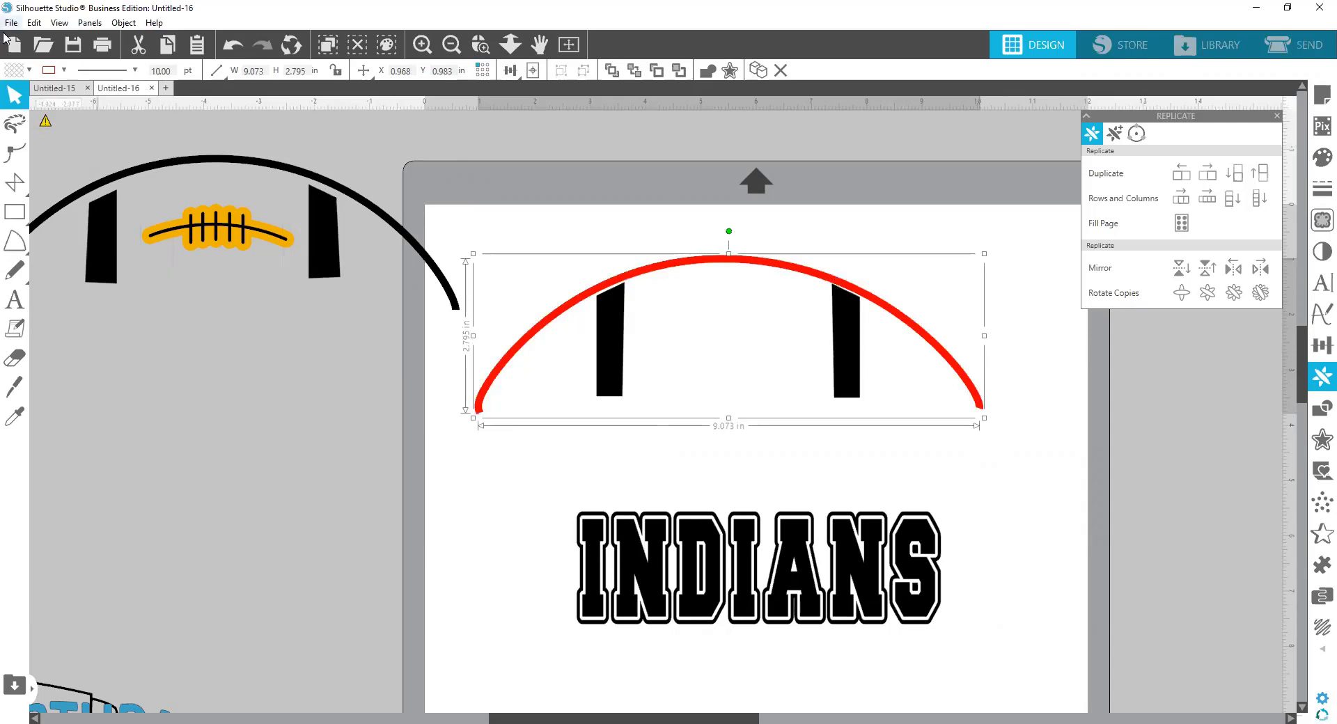
Change the line colour of the selected curve above the goalposts to black.
left_click(47, 71)
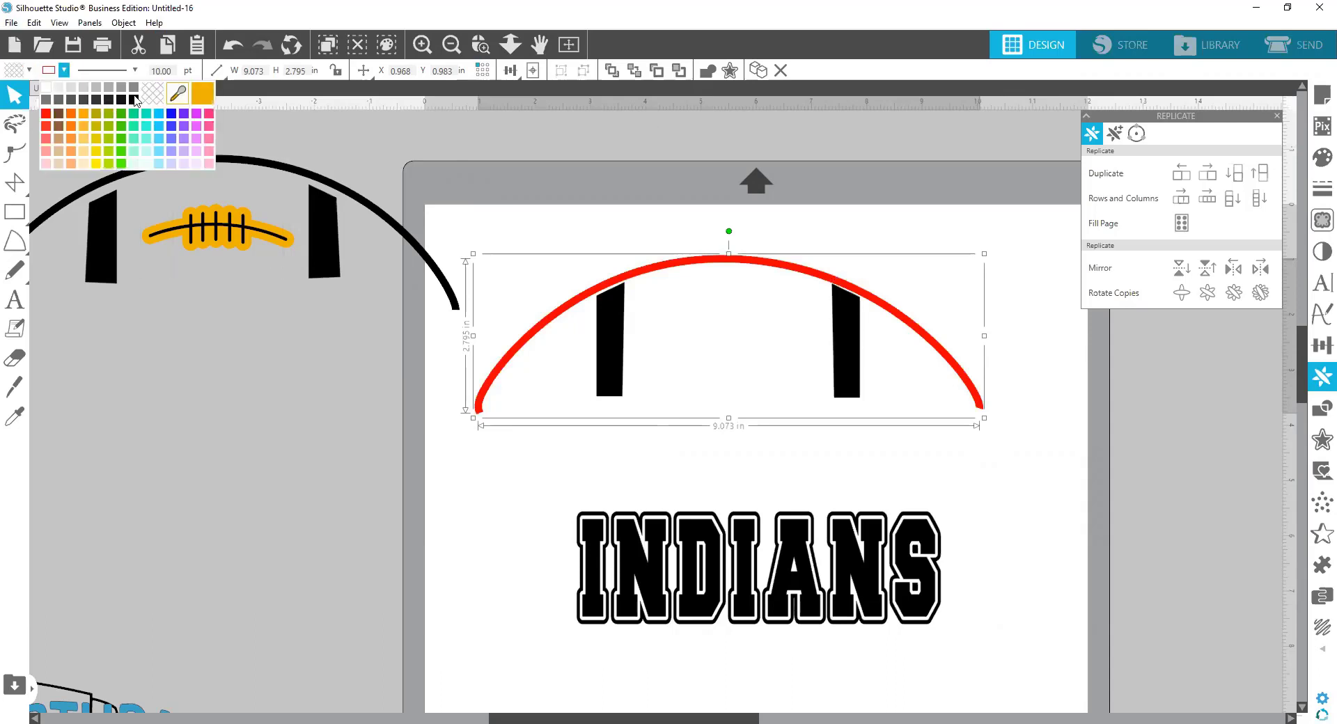
left_click(856, 463)
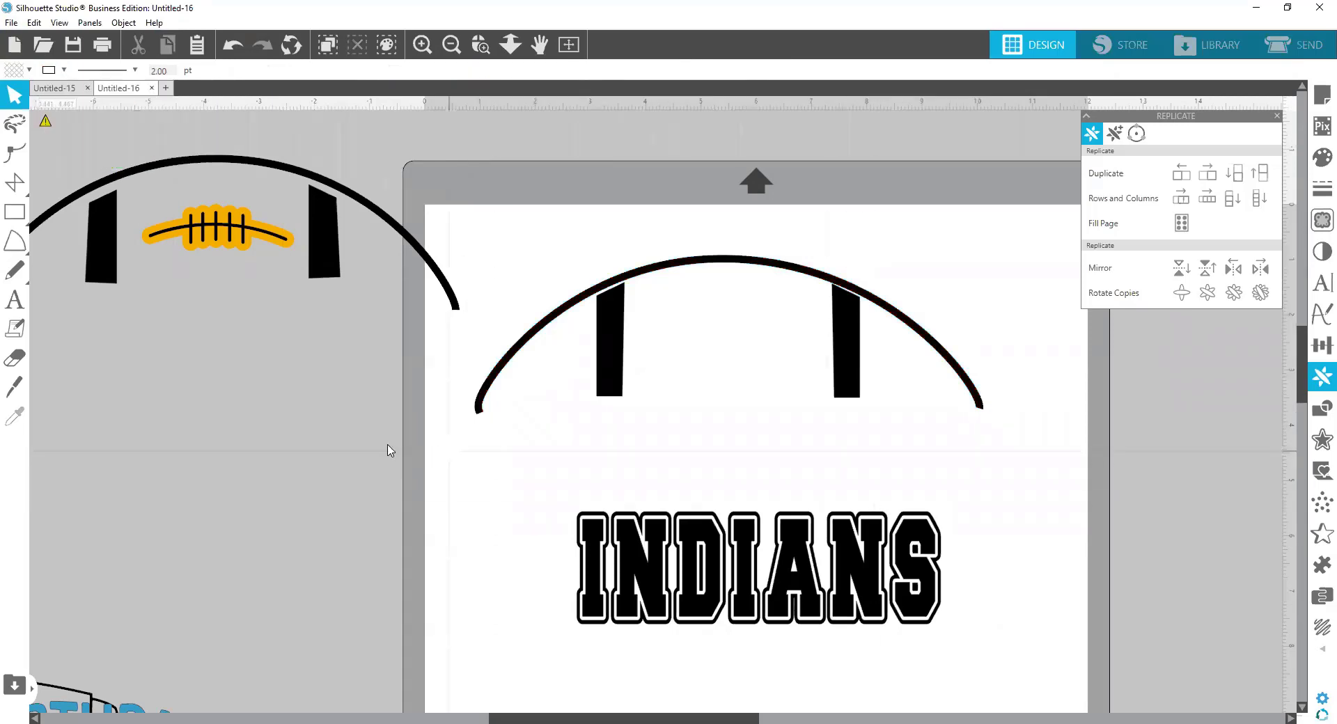
Bring the INDIANS football reference picture from the far end of the workspace to just beside the page.
scroll(310, 515, "down", 1)
scroll(310, 516, "down", 2)
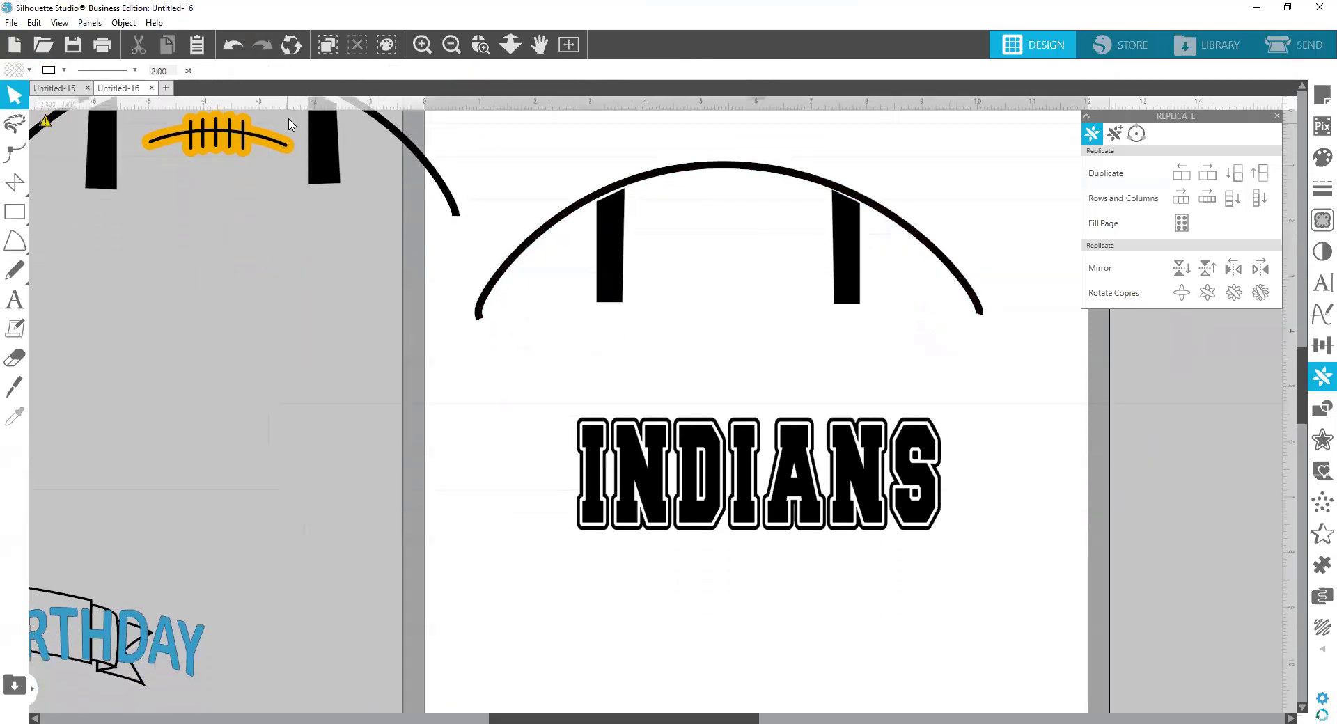
left_click(450, 45)
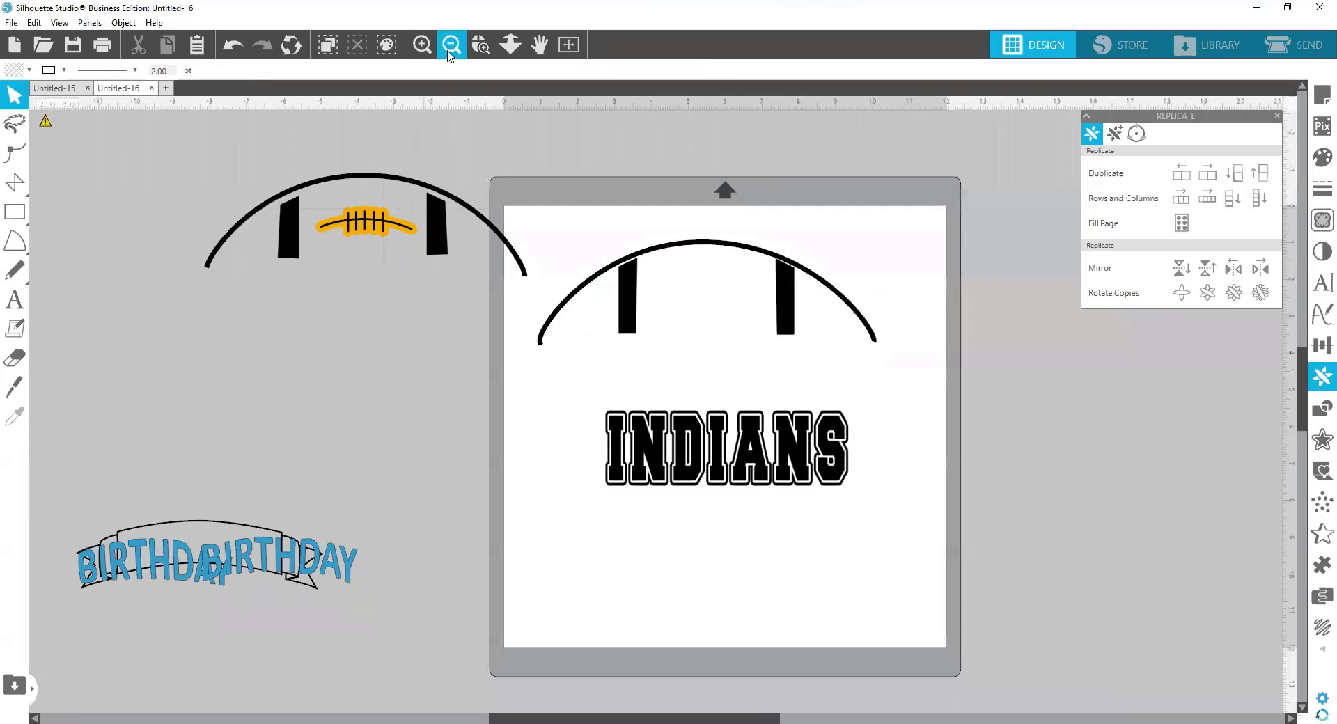
left_click(452, 45)
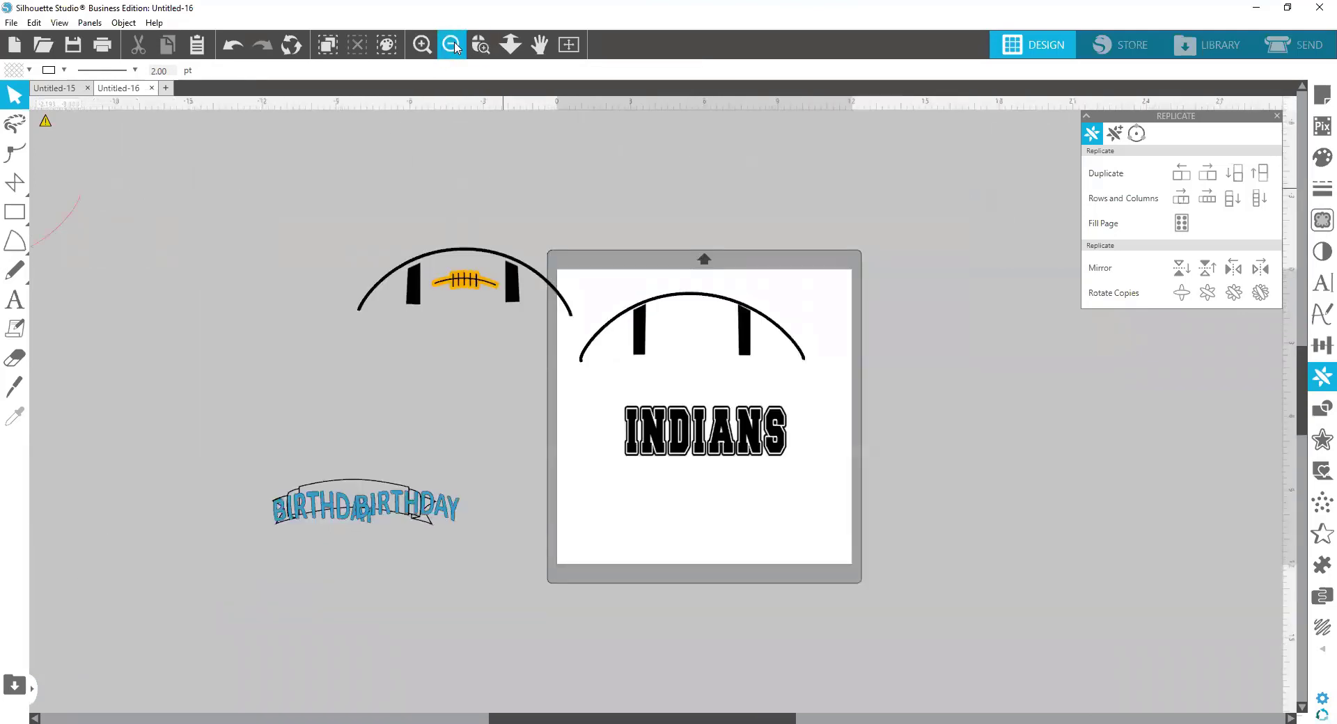
left_click(453, 45)
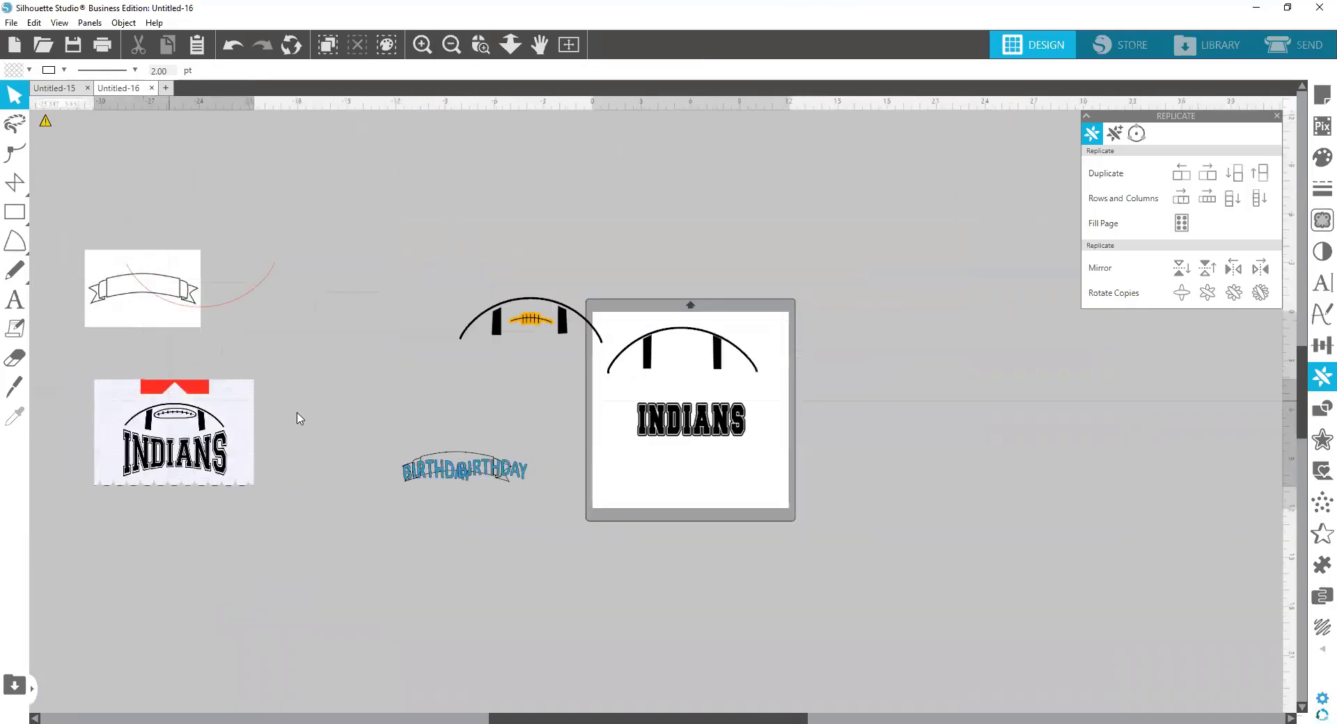
left_click_drag(175, 432, 834, 294)
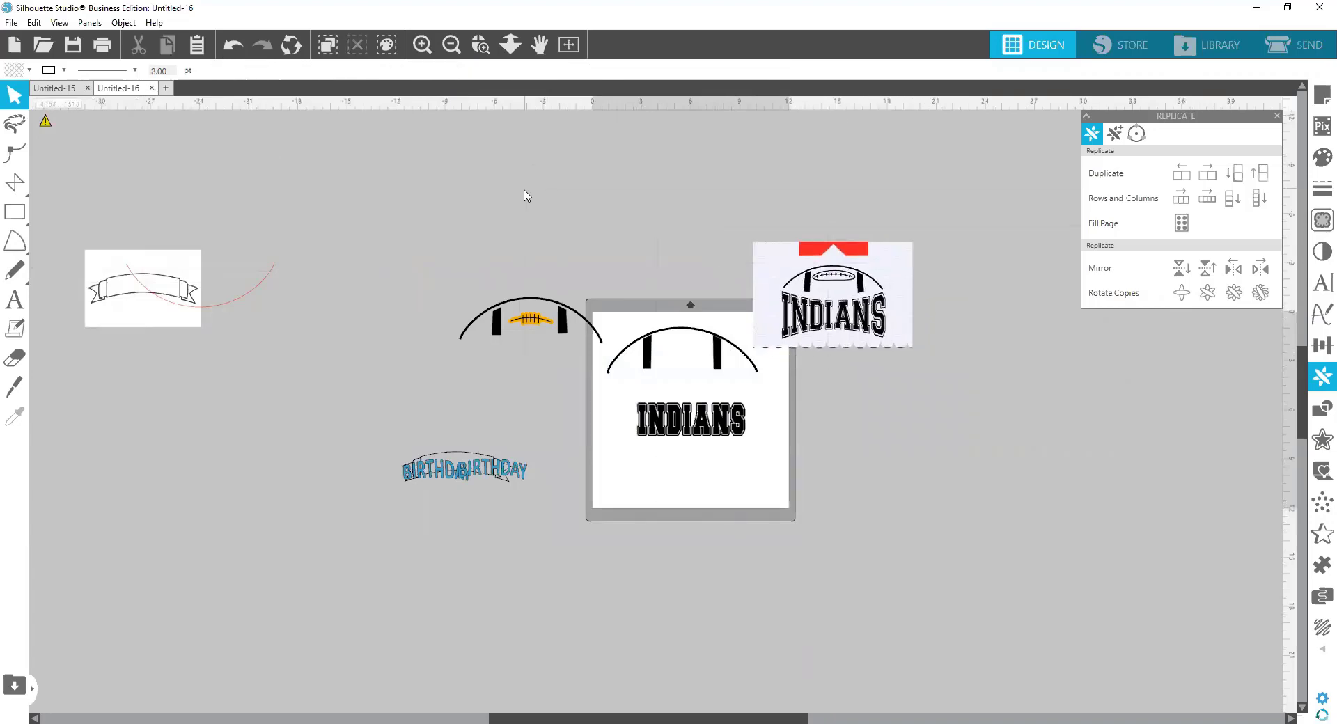
left_click(422, 46)
left_click(423, 45)
left_click(423, 45)
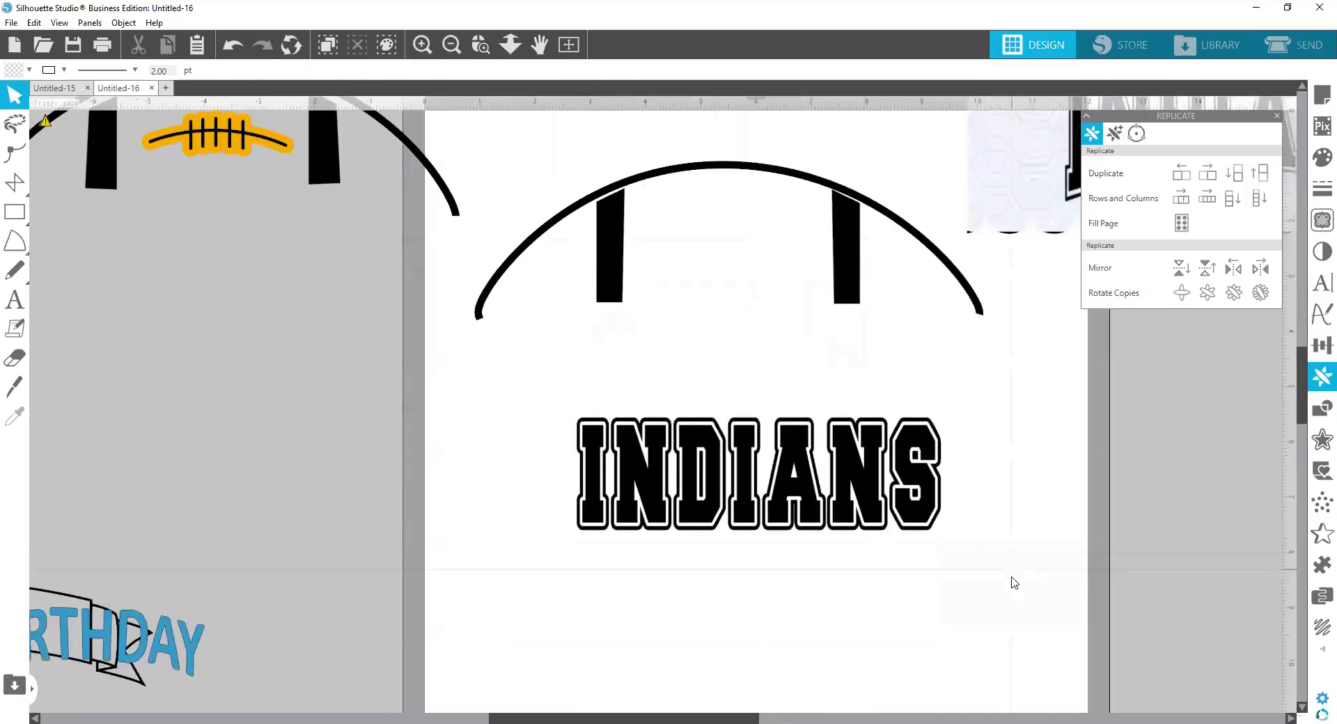
left_click_drag(1059, 268, 337, 606)
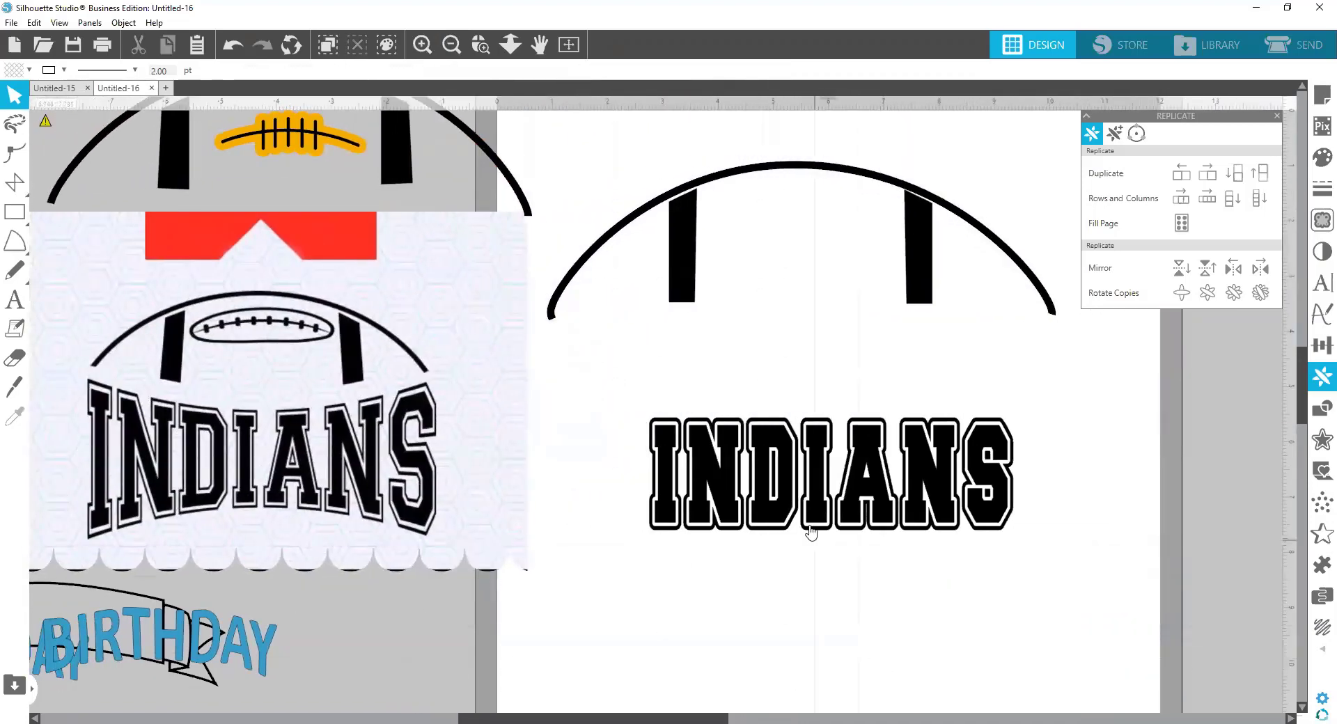
Select all layers of the outlined INDIANS text and group them.
left_click(810, 509)
mouse_move(810, 508)
left_mouse_down()
mouse_move(802, 488)
mouse_move(809, 496)
left_mouse_up()
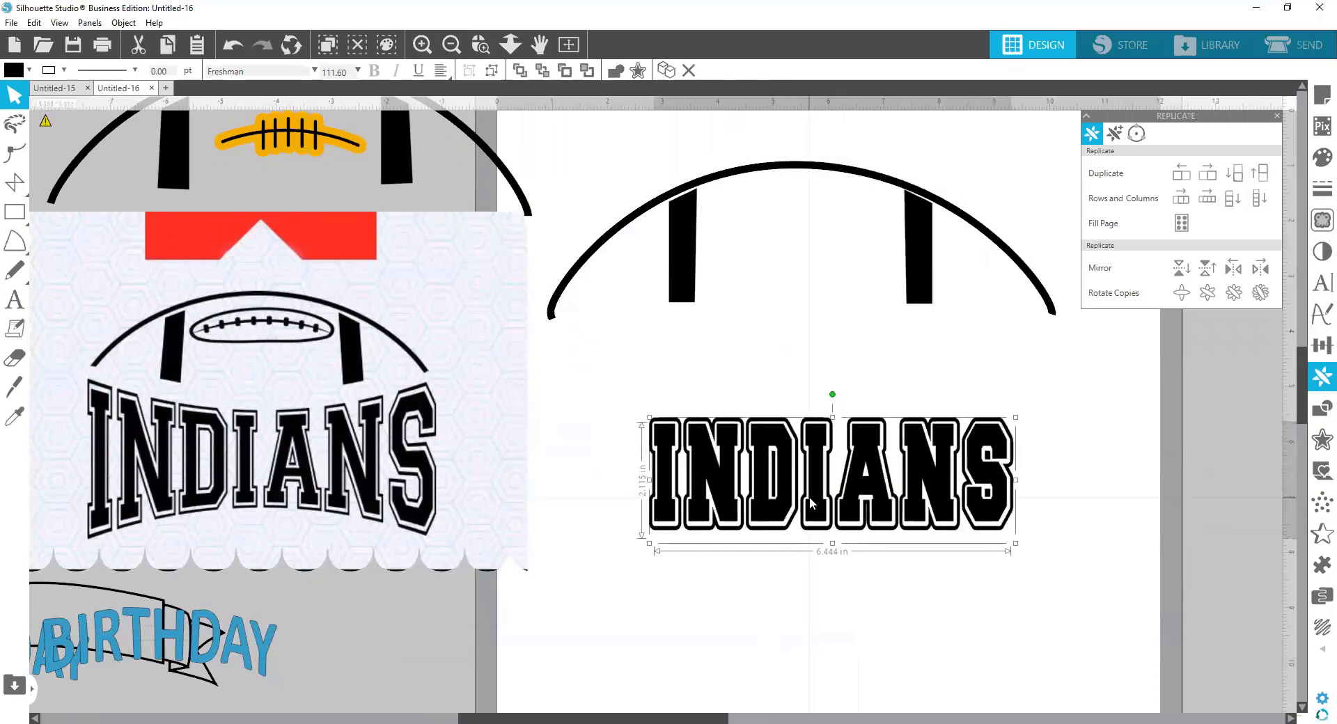
left_click_drag(1041, 570, 611, 428)
right_click(771, 477)
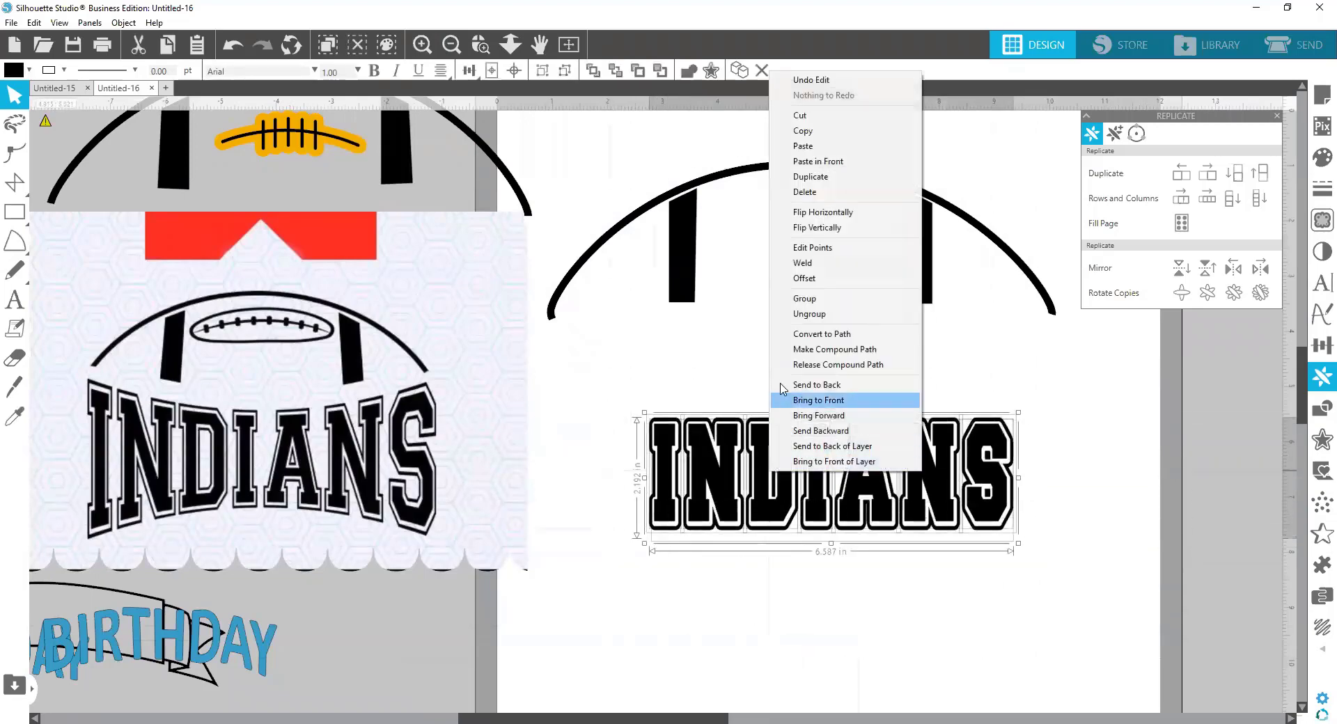
left_click(835, 306)
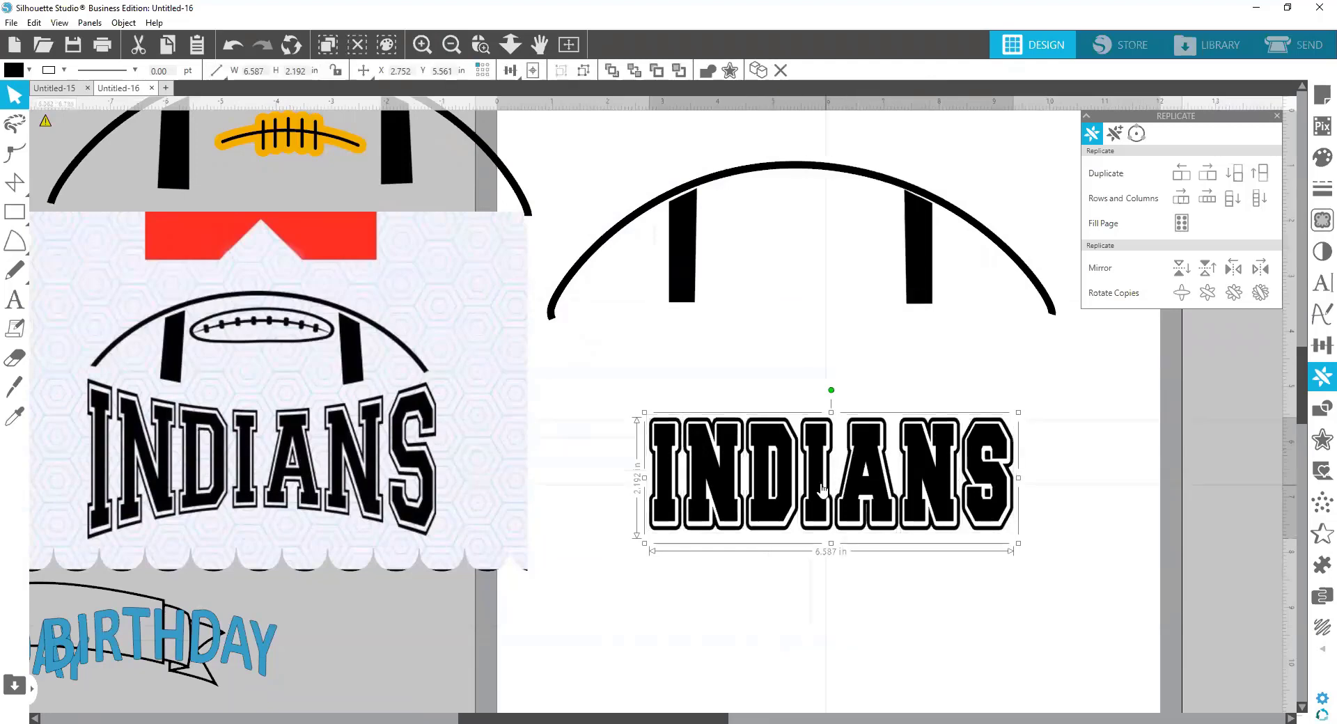
Place the INDIANS group beneath the arc and stretch it to about 9.35 in wide and 2.82 in high.
left_click_drag(824, 490, 751, 402)
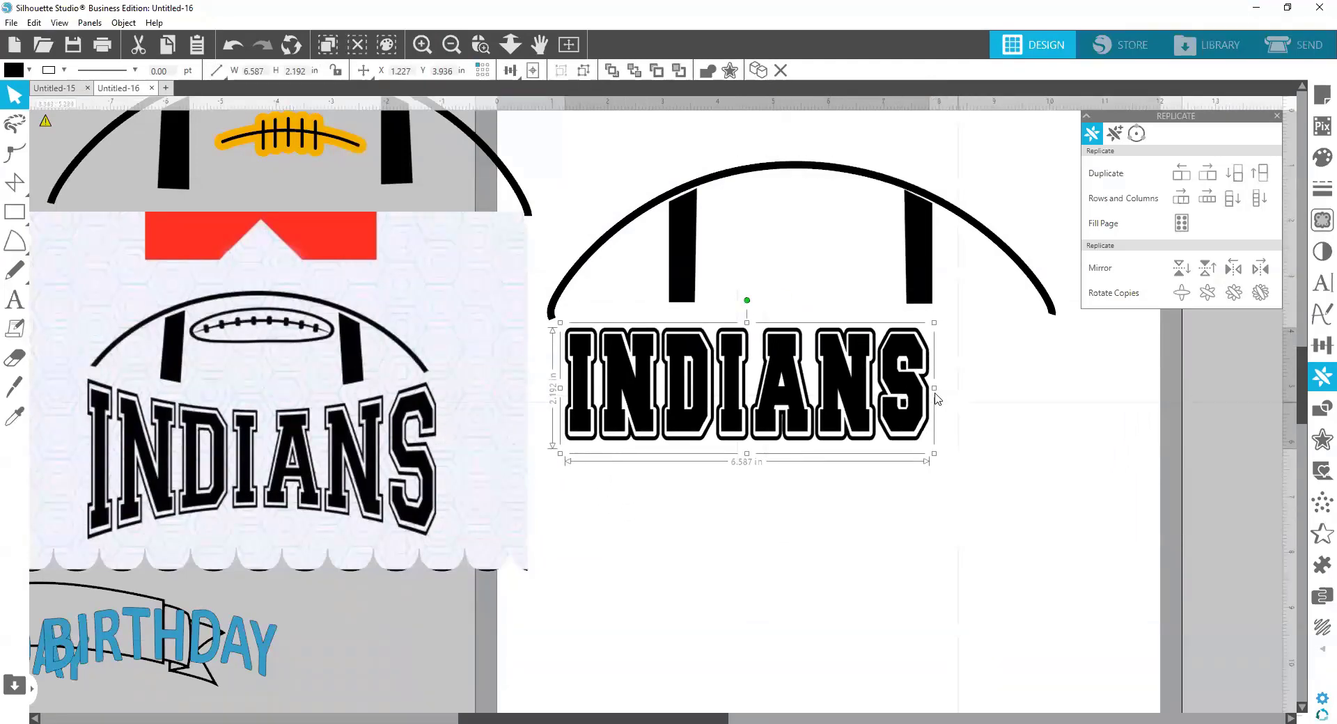
left_click_drag(935, 388, 1064, 390)
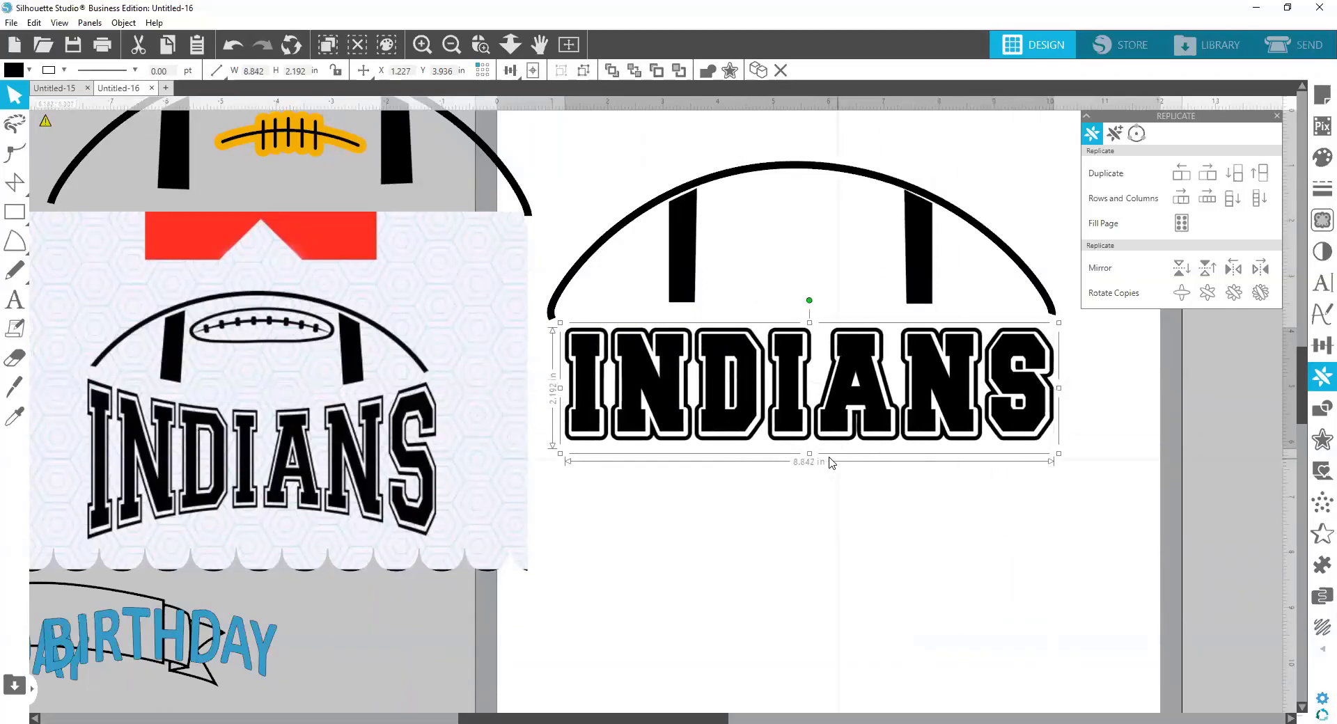
left_click_drag(809, 454, 812, 489)
left_click_drag(829, 414, 836, 391)
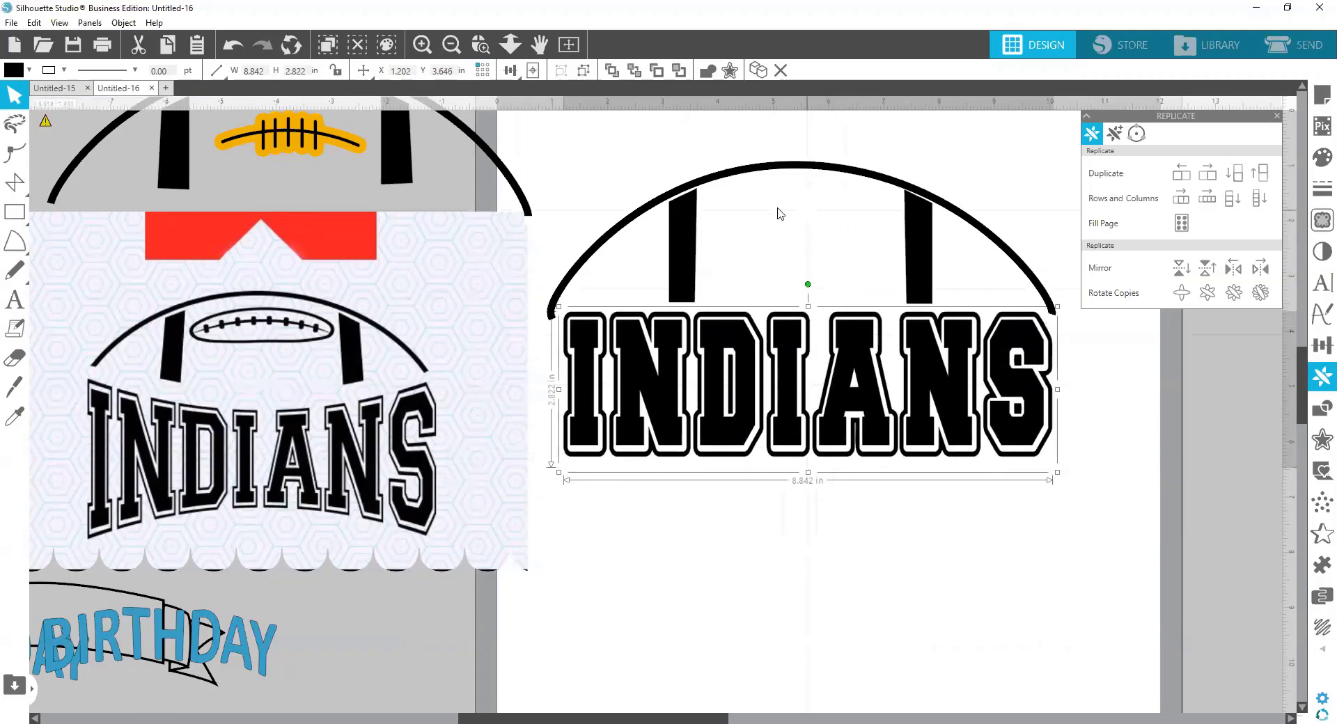
left_click_drag(635, 364, 642, 395)
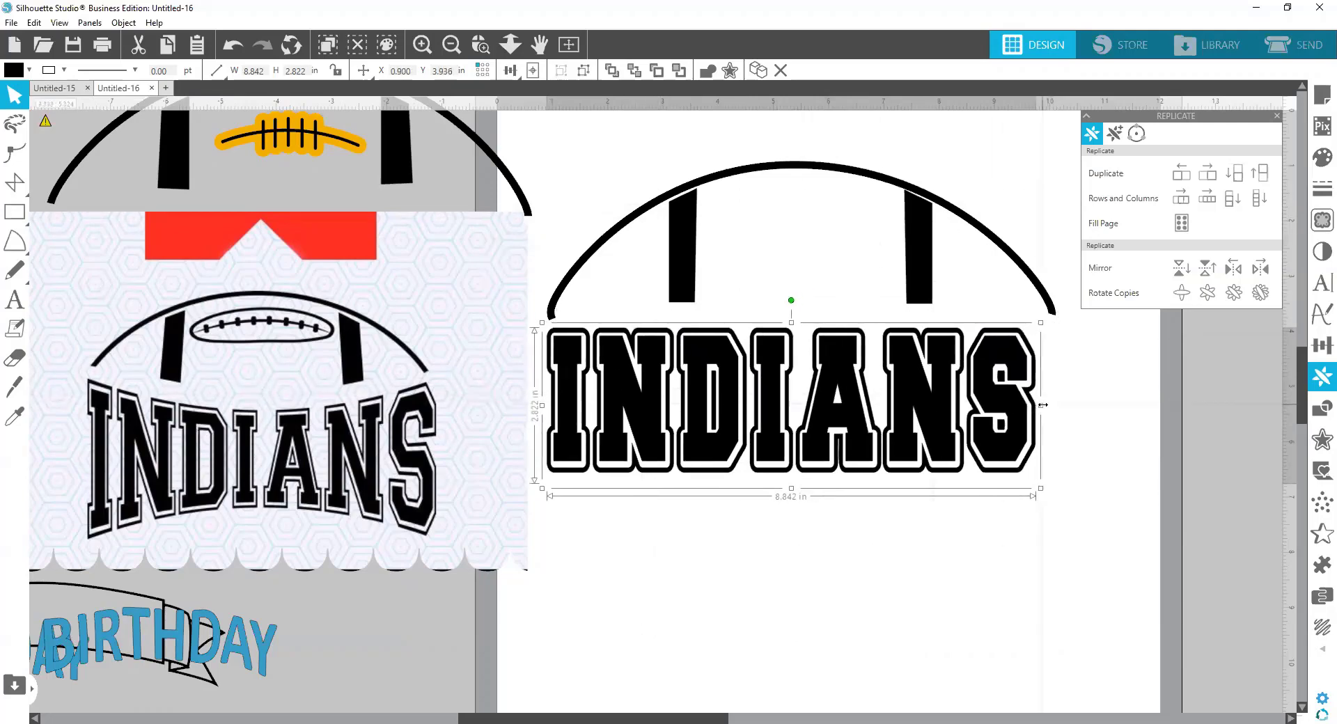
left_click_drag(1043, 405, 1070, 403)
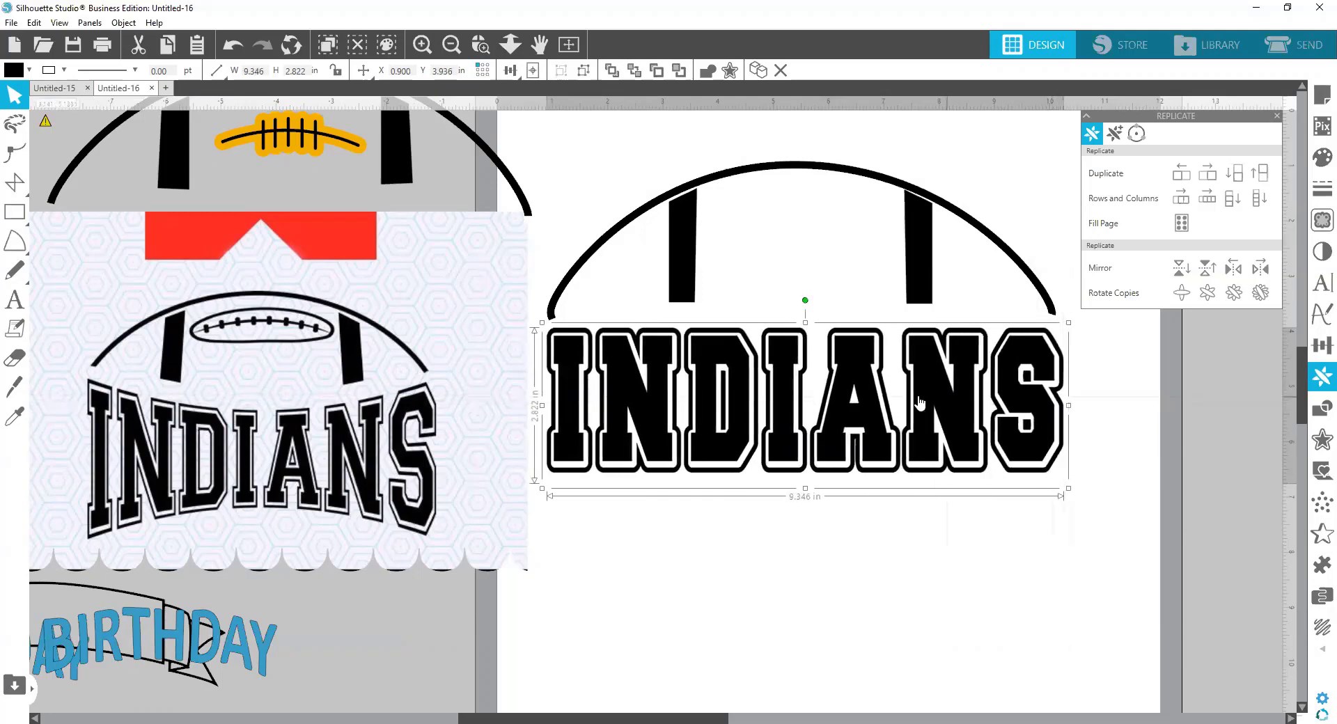
left_click_drag(919, 402, 920, 399)
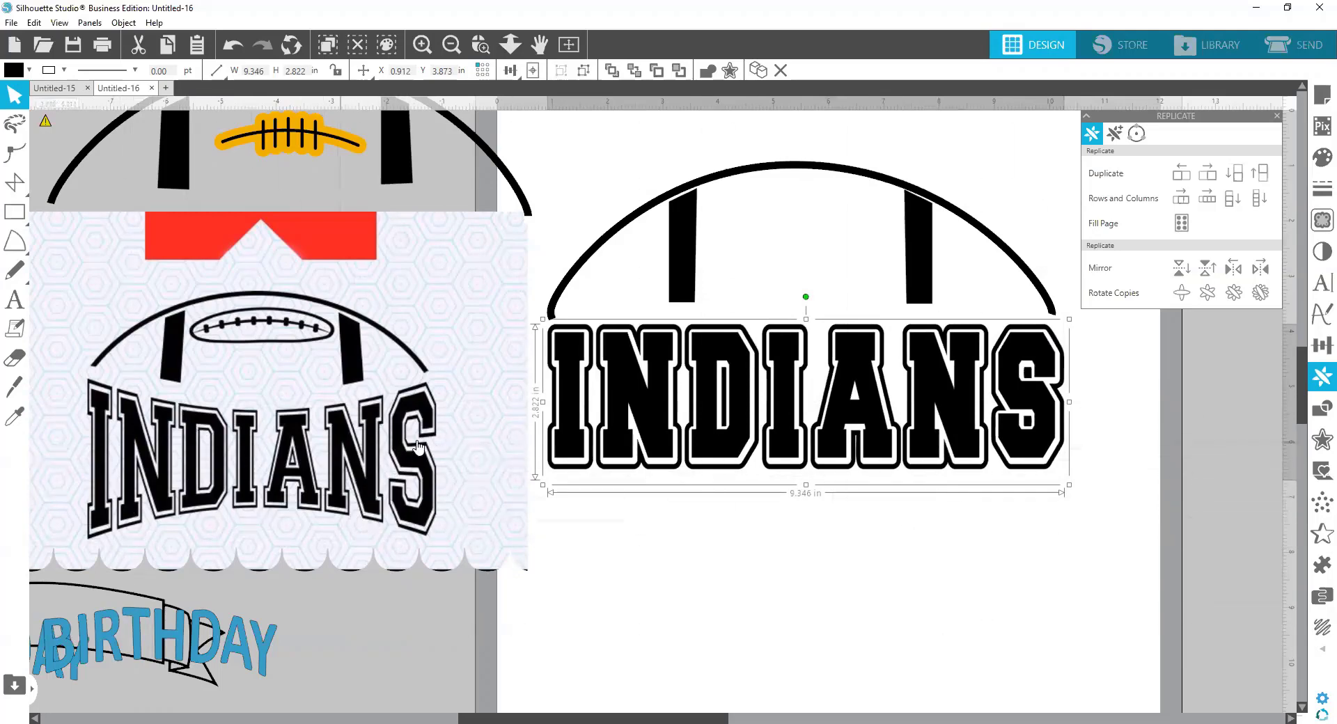
Shift the reference picture away from the page and warp the INDIANS group with the template that pinches the middle inward.
left_click_drag(460, 426, 421, 426)
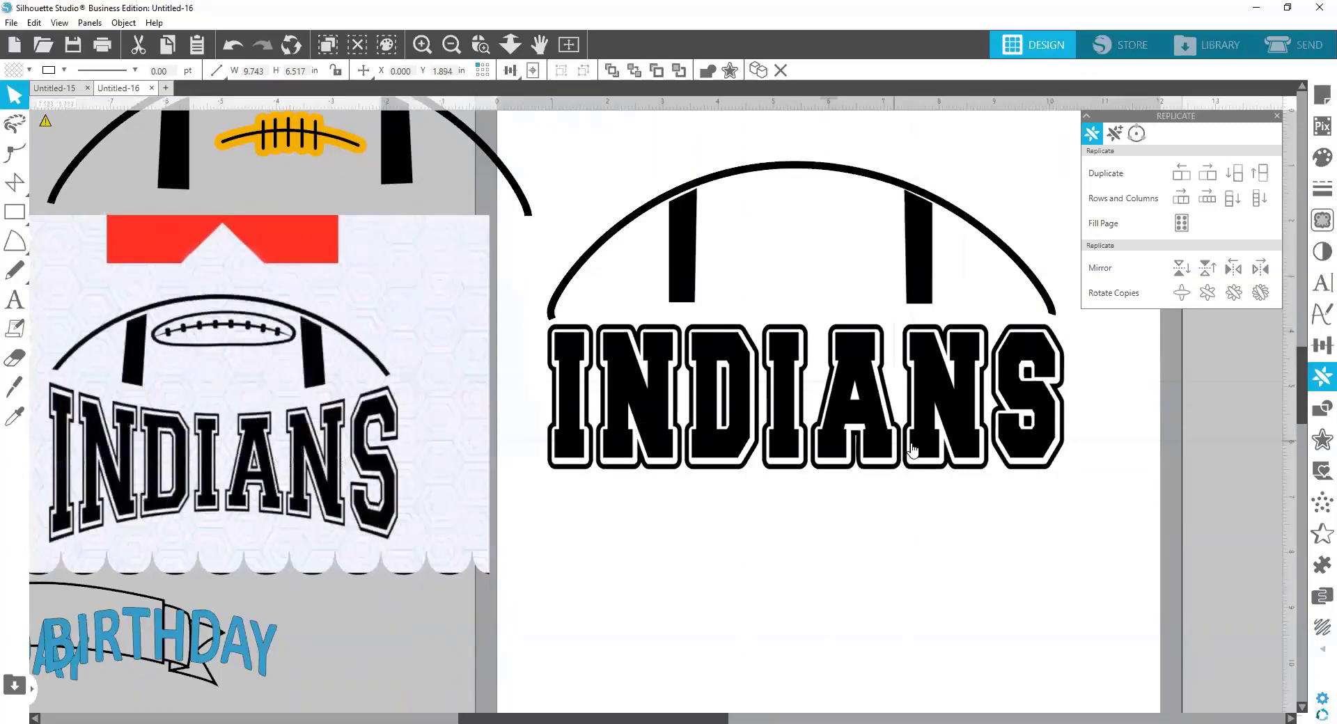
left_click(974, 540)
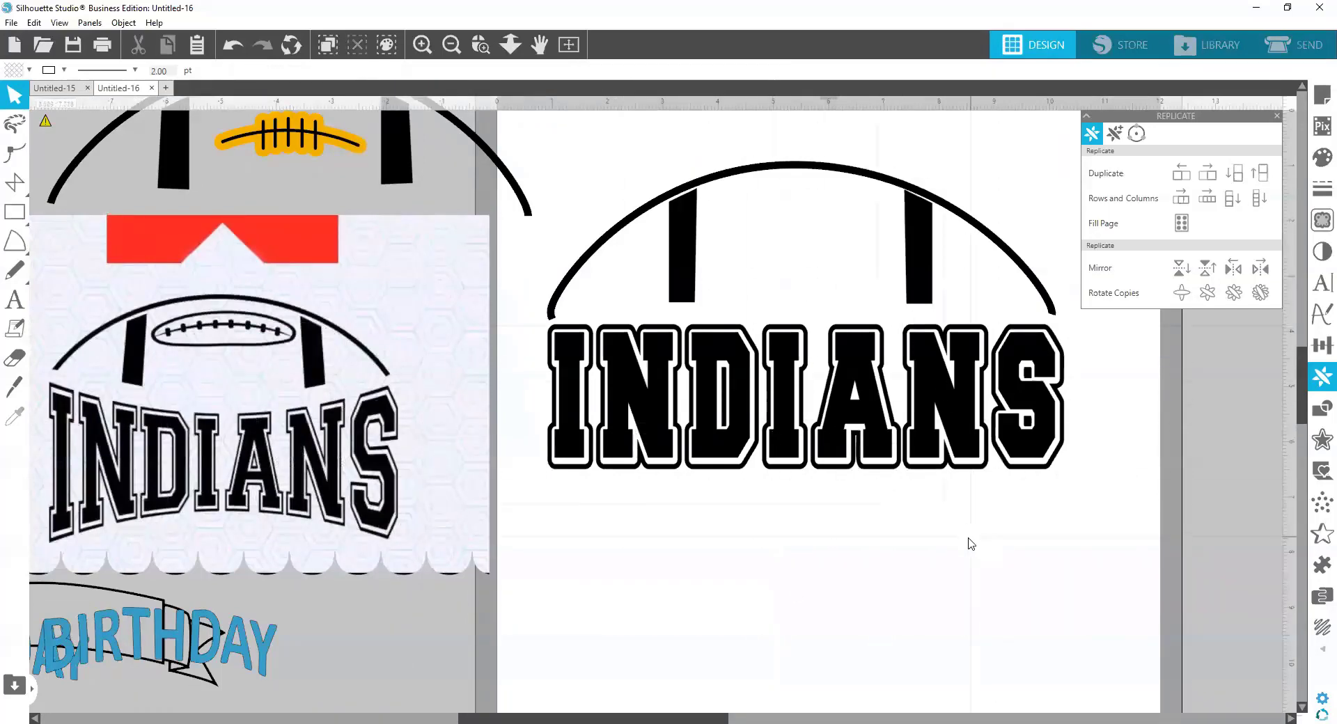
left_click(961, 438)
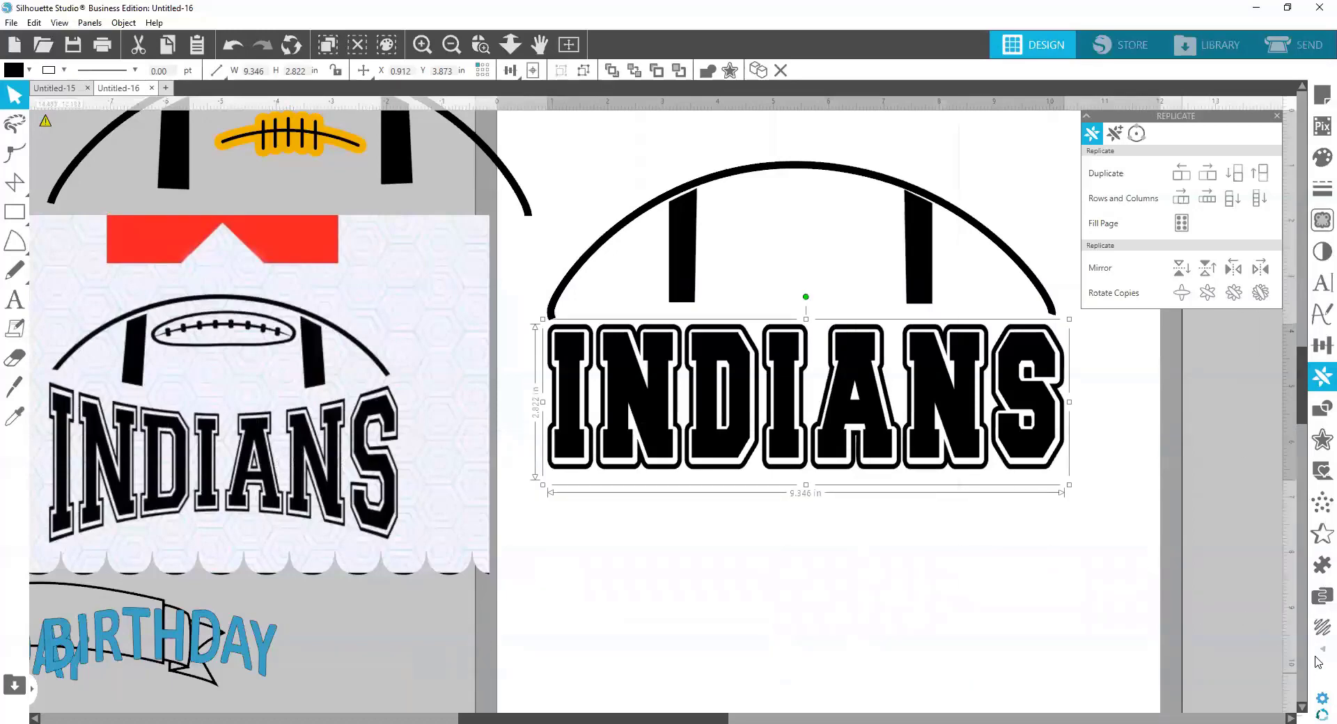
mouse_move(1317, 653)
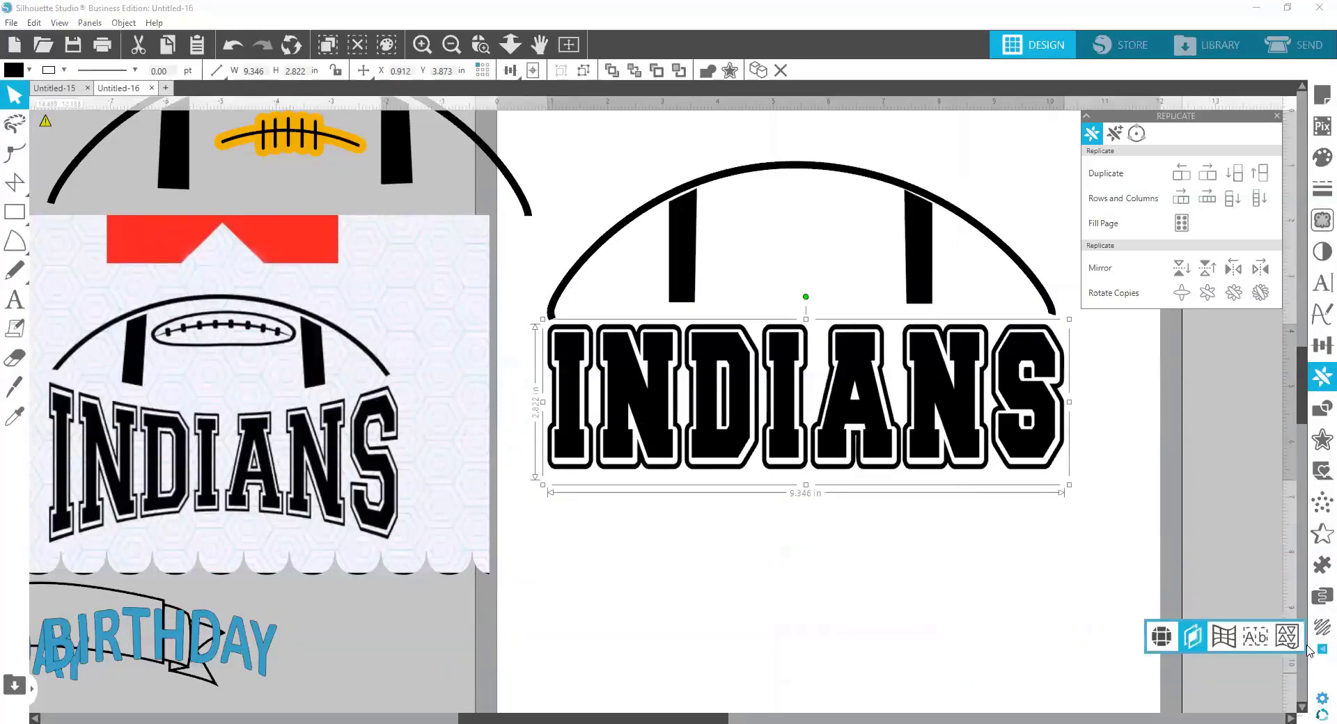
left_click(1232, 638)
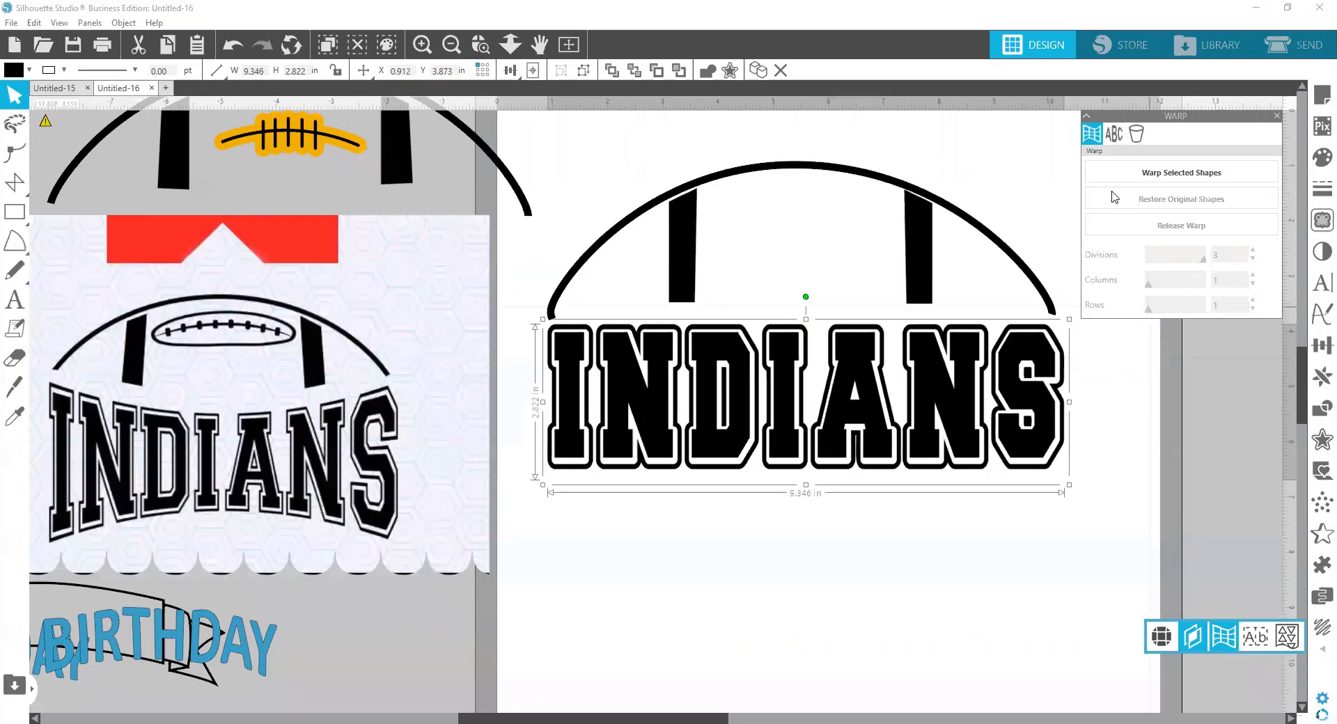
left_click(1115, 134)
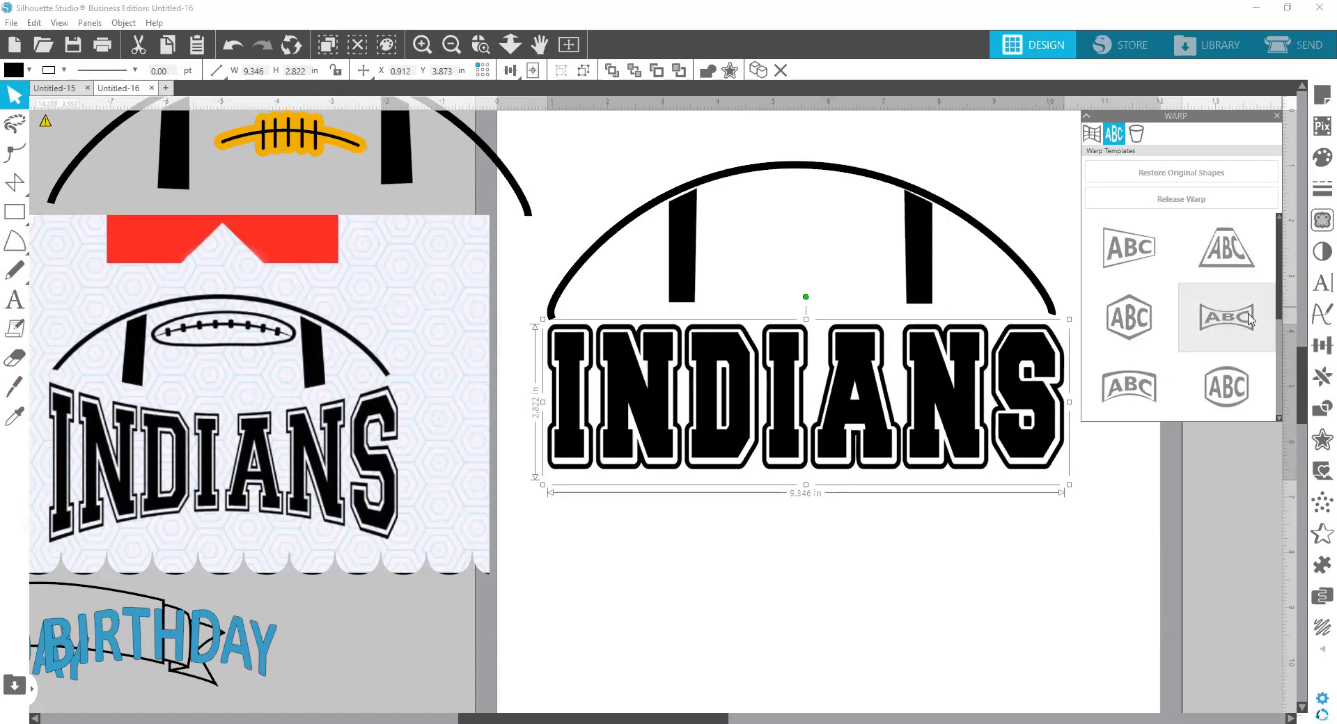
left_click(1228, 323)
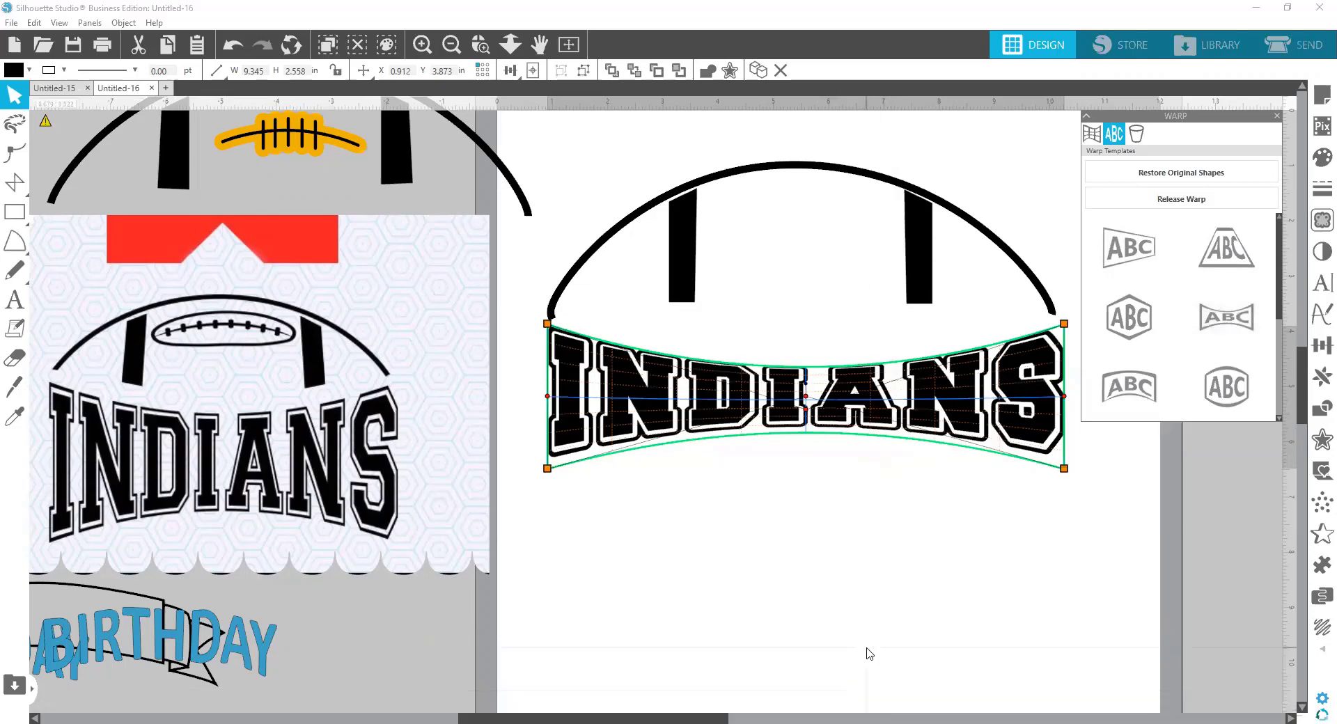
left_click(870, 653)
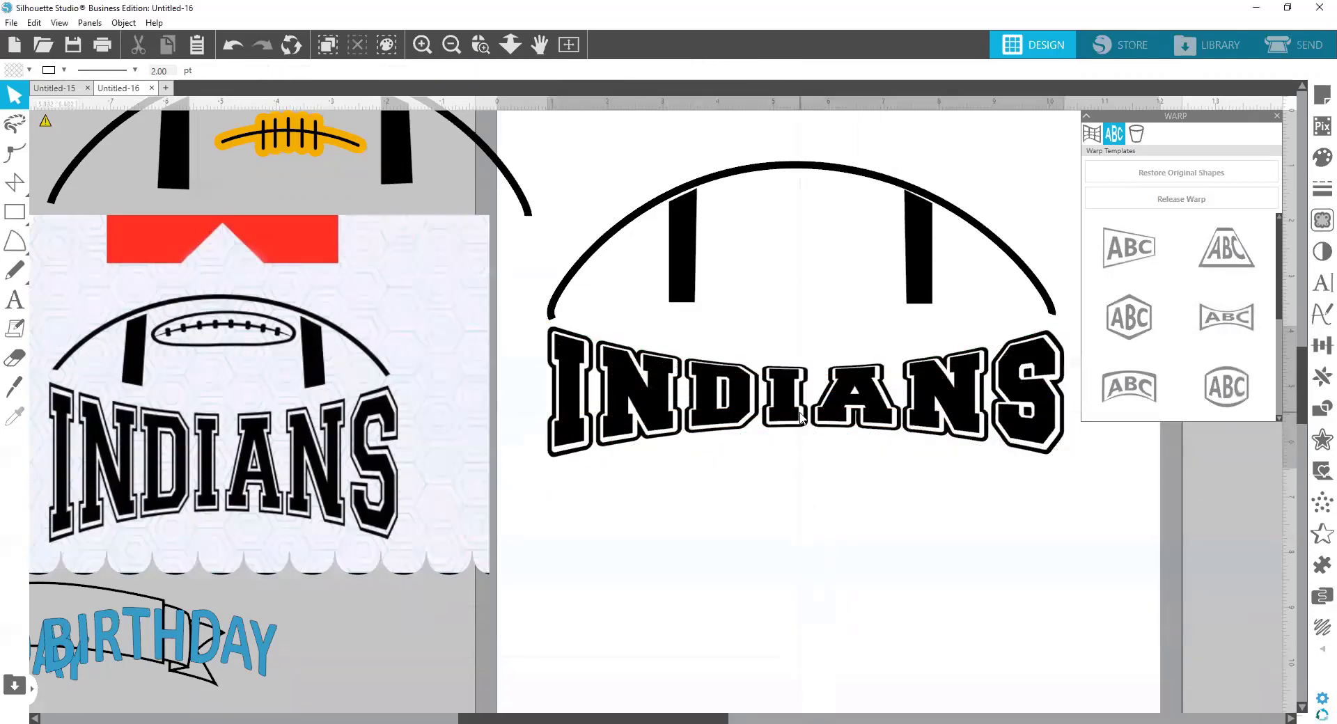
Adjust the INDIANS warp so its upper edge dips less and its lower edge arches higher in the middle.
left_click(808, 382)
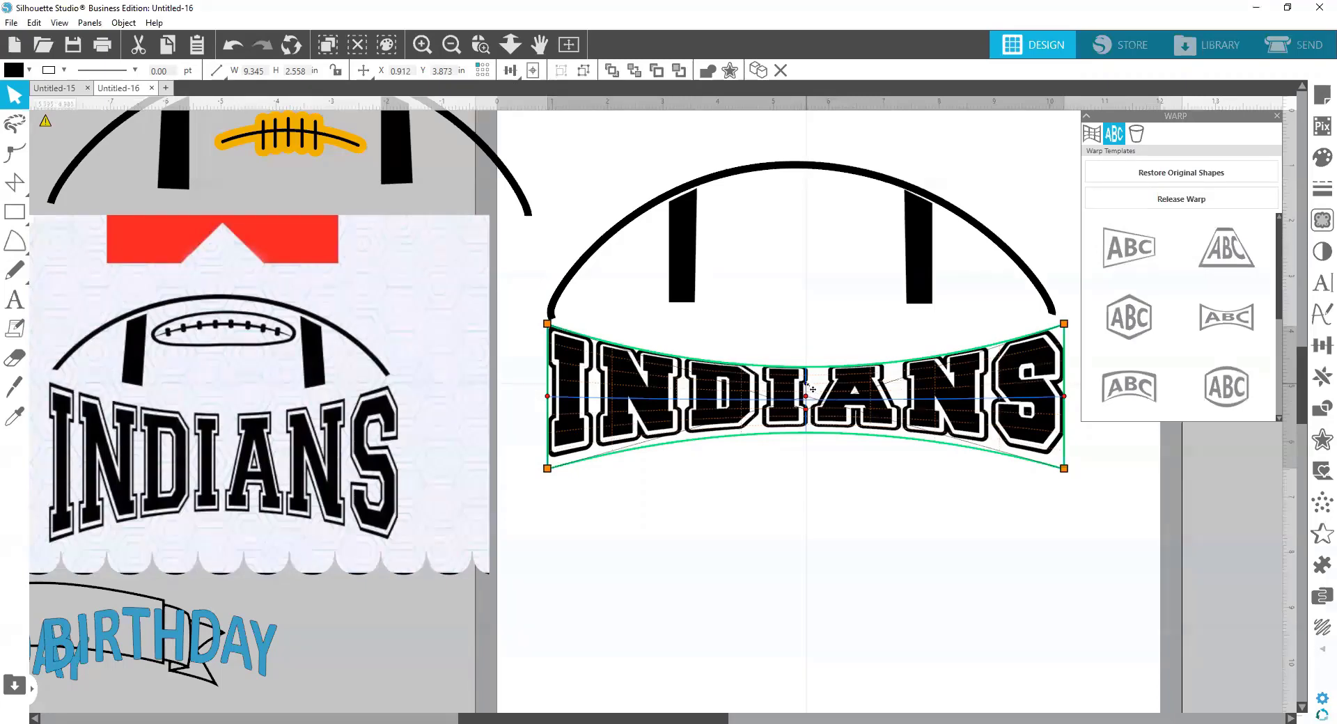
mouse_move(809, 355)
left_mouse_down()
mouse_move(796, 284)
mouse_move(806, 397)
mouse_move(800, 315)
mouse_move(812, 350)
mouse_move(792, 377)
mouse_move(803, 376)
left_mouse_up()
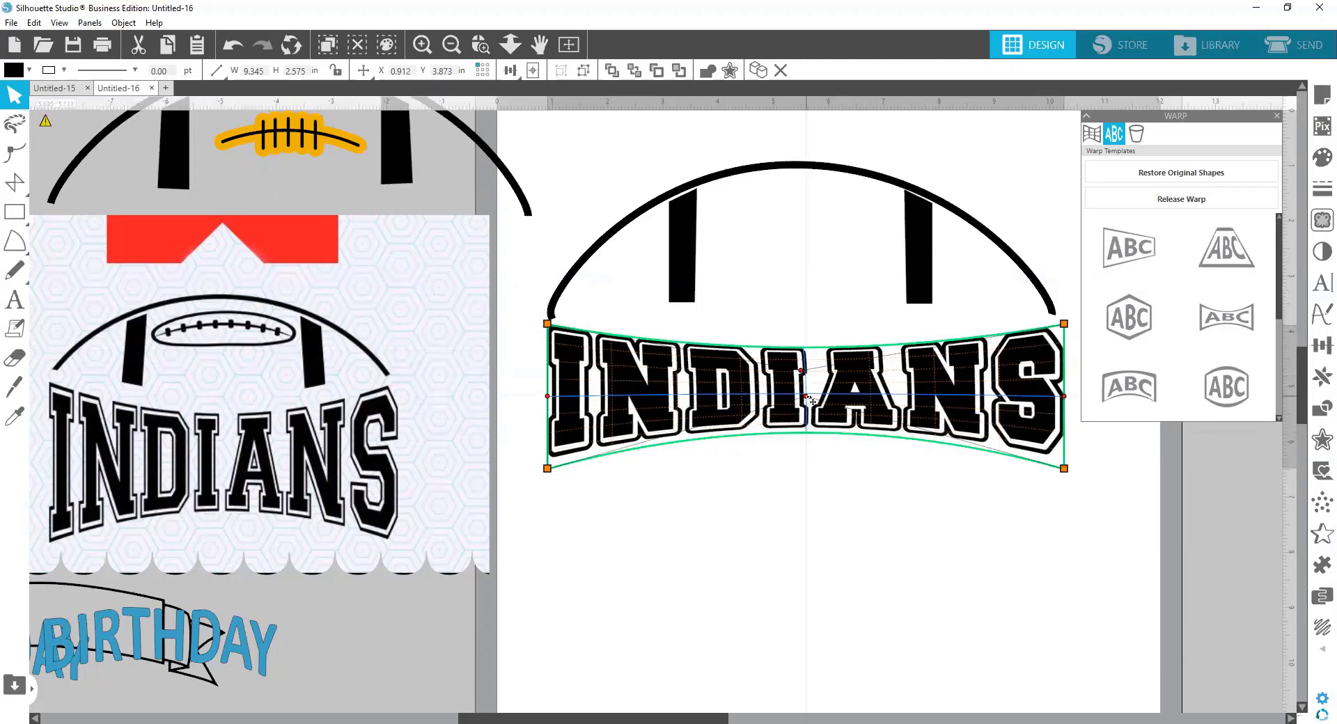
left_click_drag(810, 394, 804, 361)
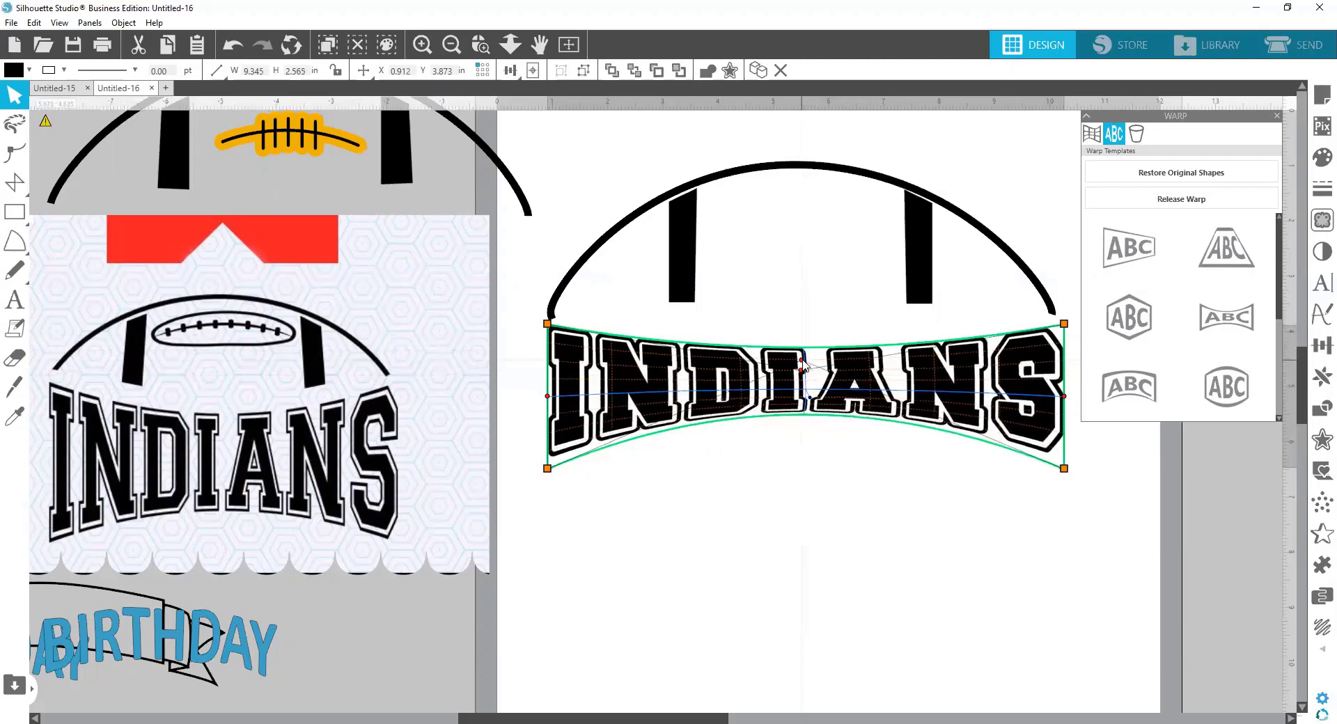
left_click(867, 531)
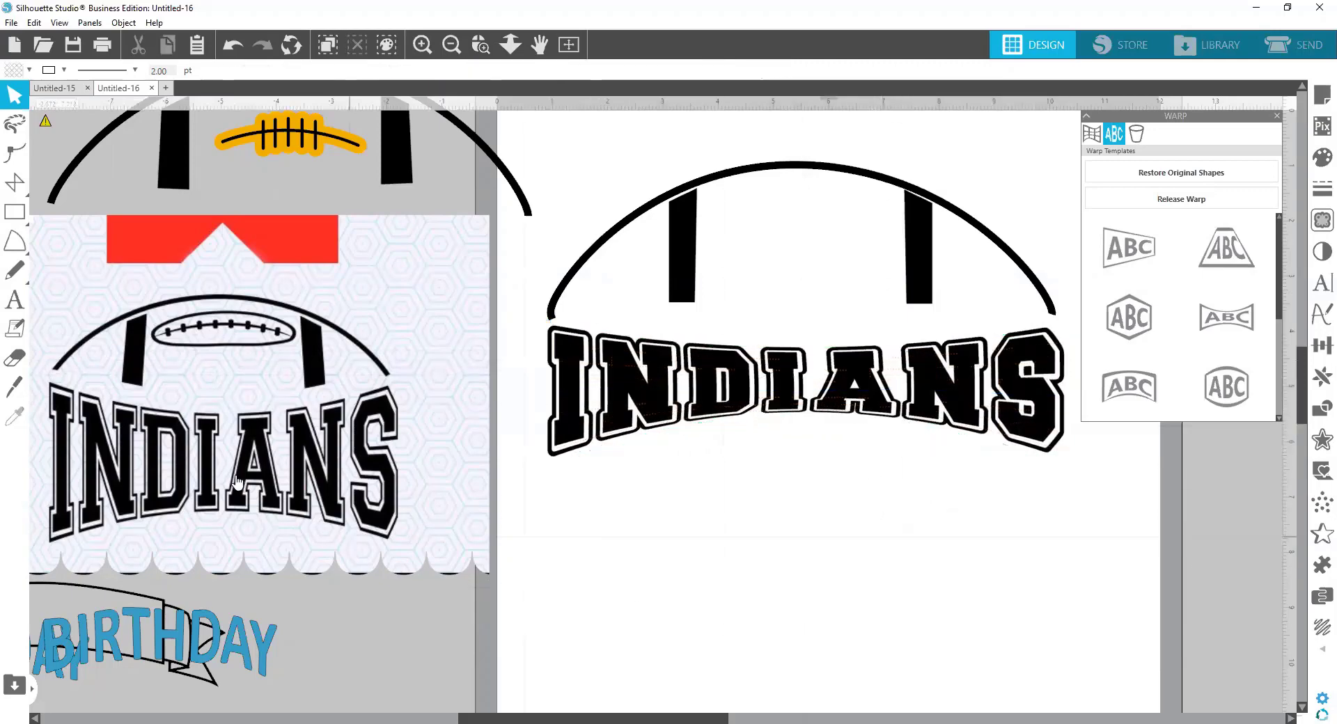
Shift the reference picture upward and raise the warped INDIANS text to meet the ends of the arc.
left_click_drag(237, 480, 266, 377)
left_click(785, 430)
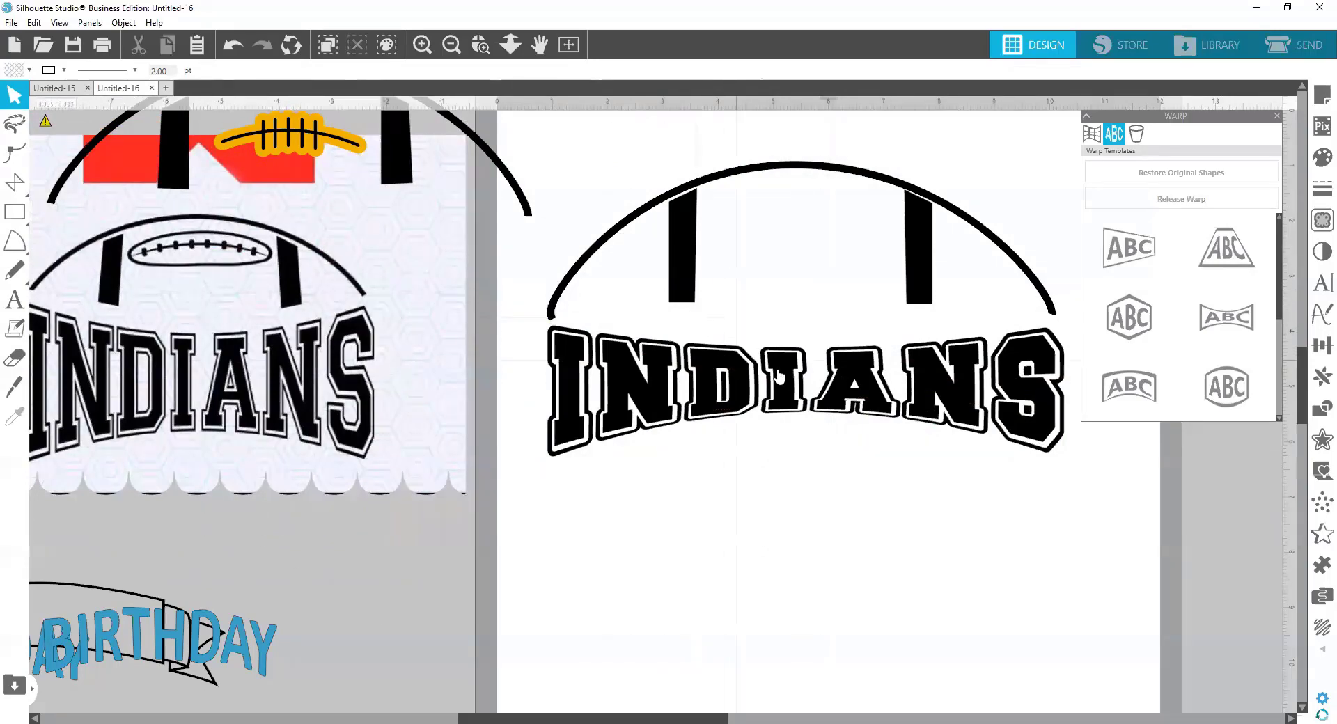
left_click_drag(790, 376, 790, 359)
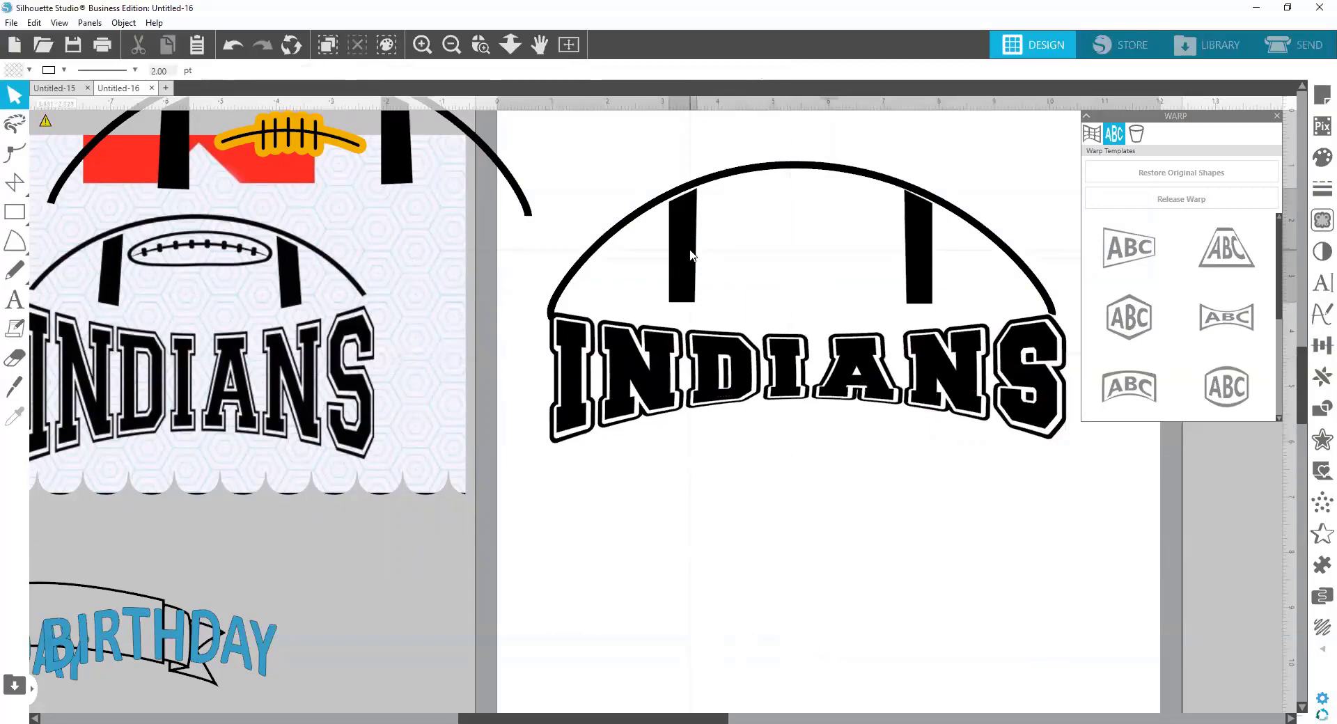
Lower both goalposts slightly to leave a gap between their slanted tops and the arc.
left_click(690, 258)
double_click(690, 267)
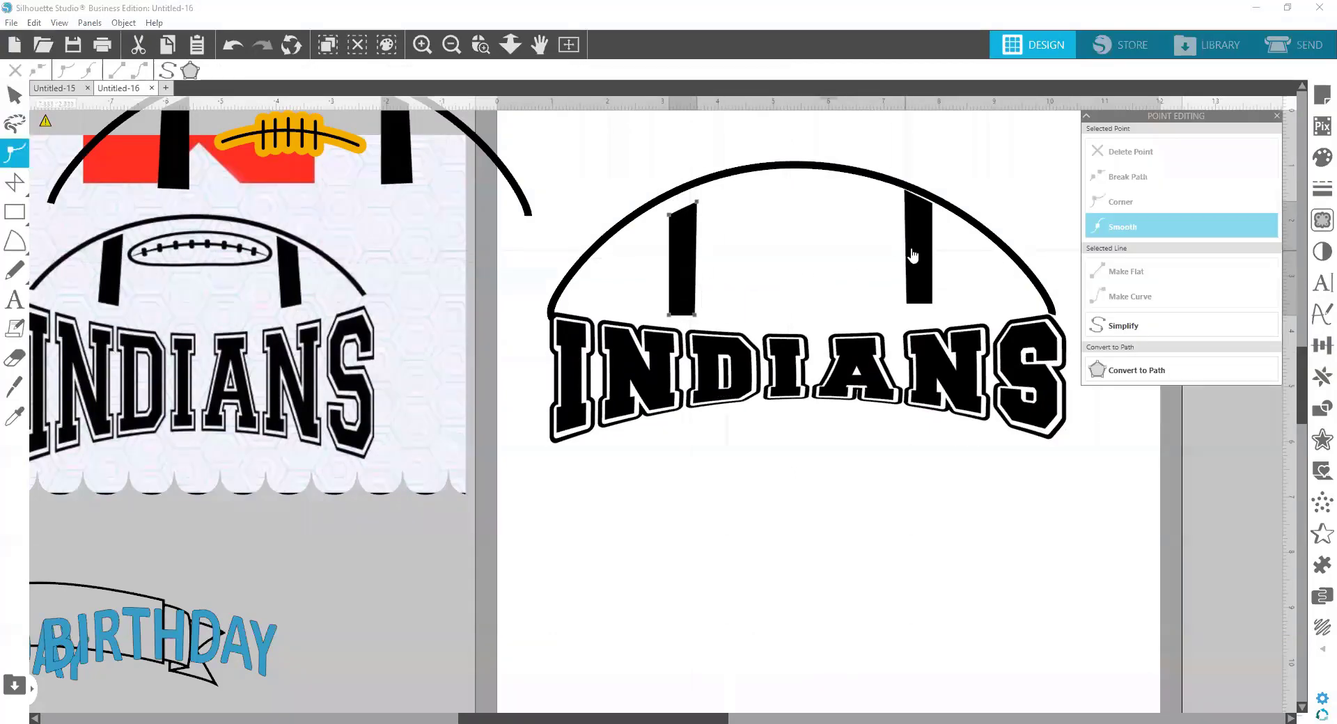
left_click(913, 268)
Move the earlier grouped design with the arc, goalposts and football laces off the reference picture to below it.
left_click_drag(293, 140, 332, 182)
right_click(335, 191)
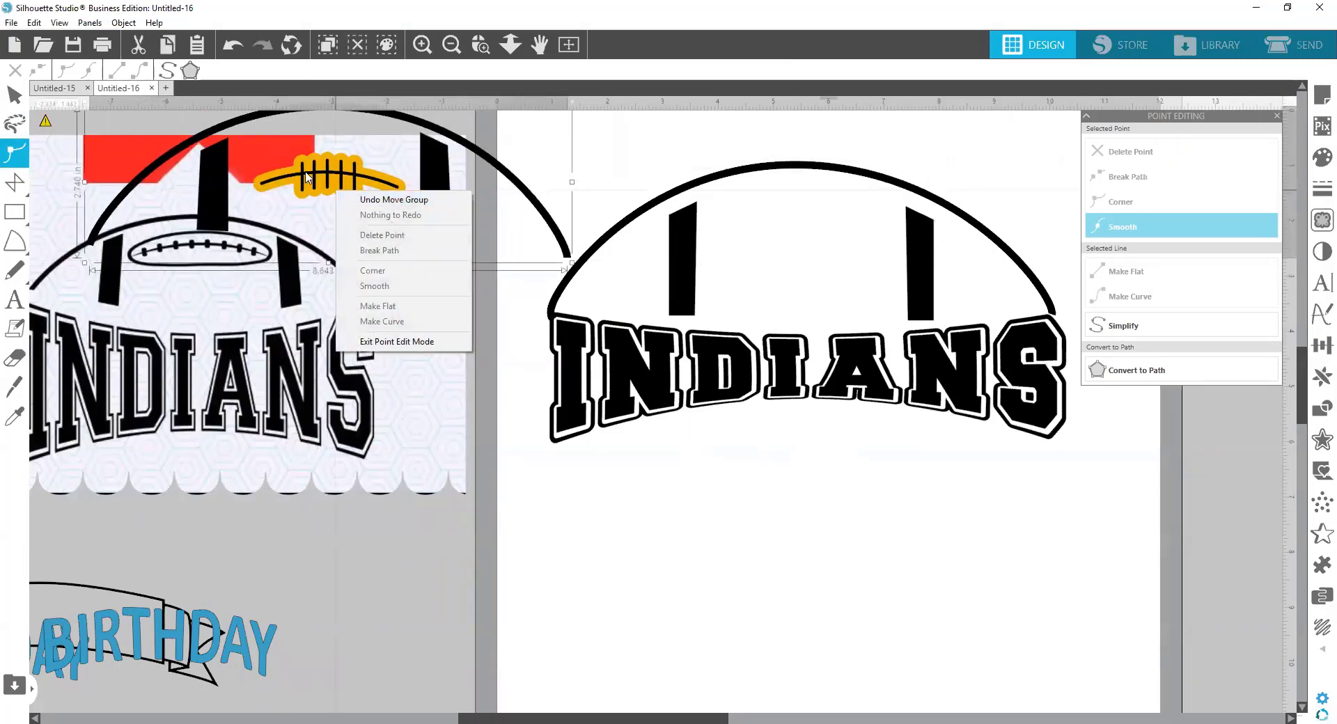
left_click_drag(307, 178, 416, 553)
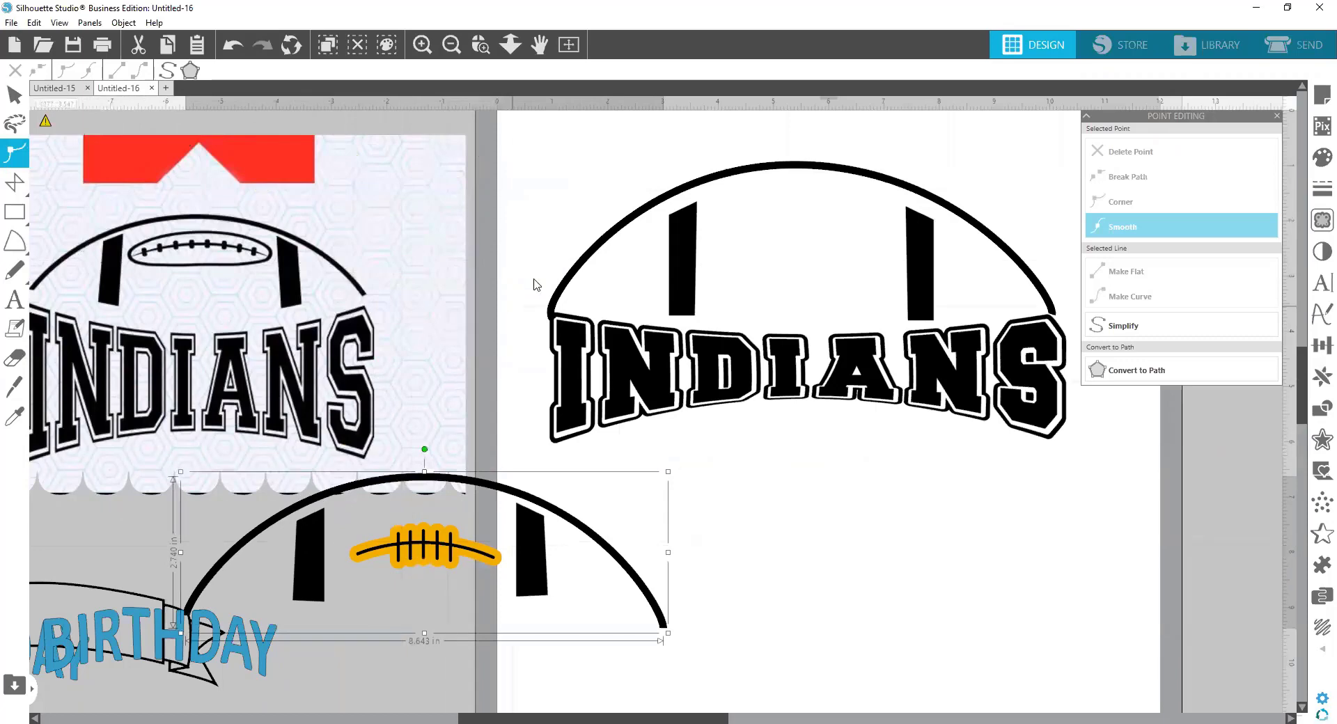
Move the separate arc and both goalposts off the page onto the reference picture.
left_click_drag(625, 228, 8, 204)
left_click(604, 256)
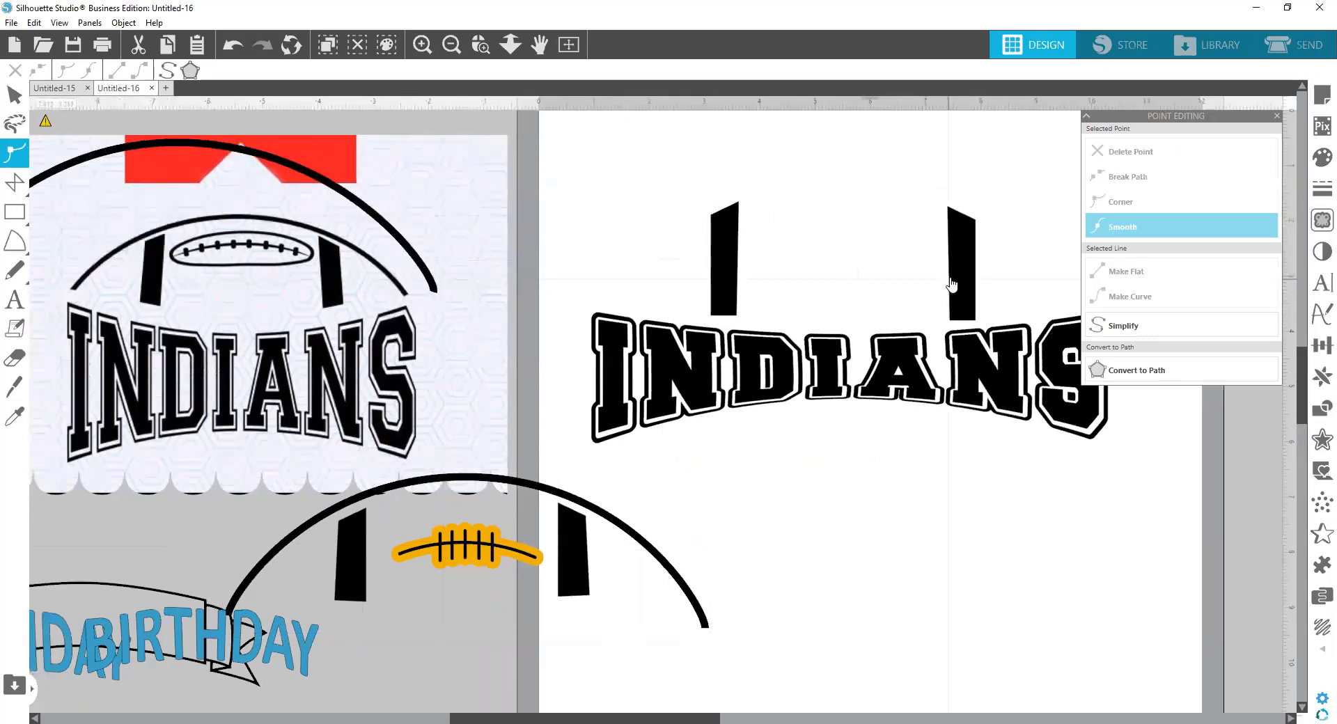
left_click_drag(952, 284, 358, 261)
left_click_drag(727, 269, 122, 315)
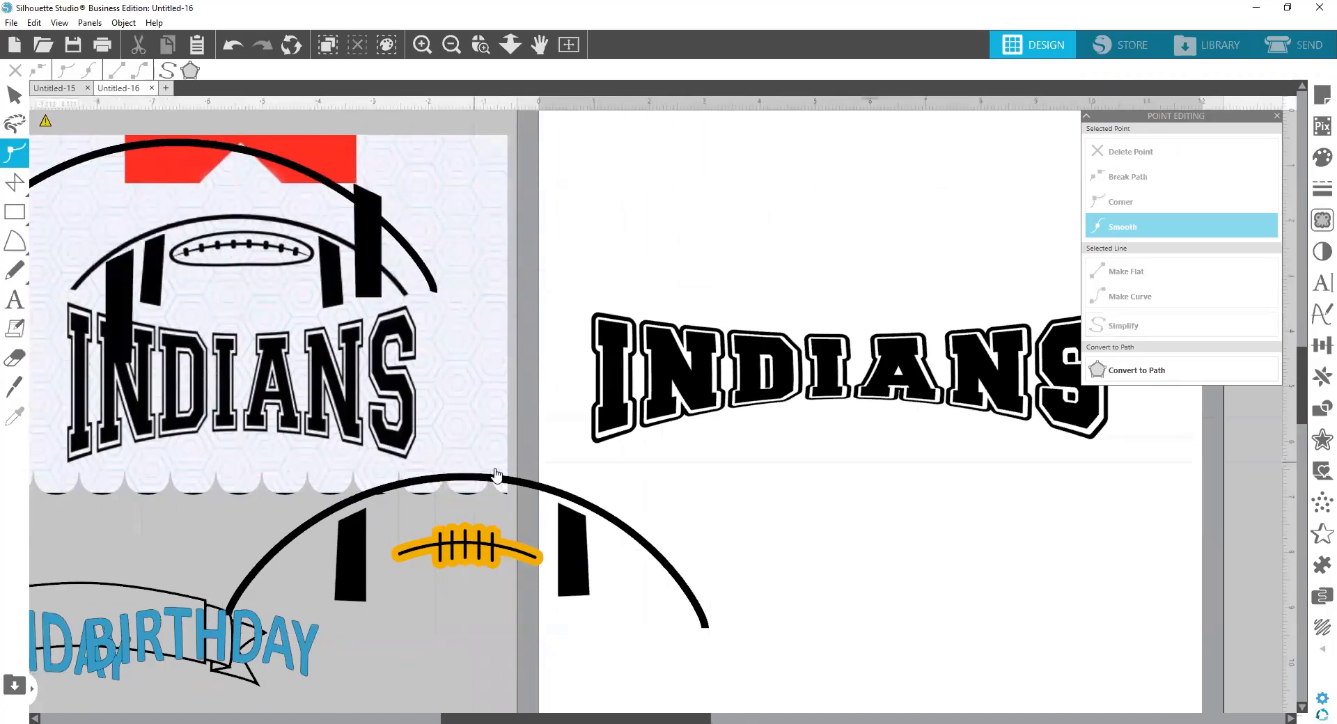
Move the earlier grouped arc, goalposts and football laces onto the page directly above the INDIANS text.
left_click_drag(522, 493, 895, 218)
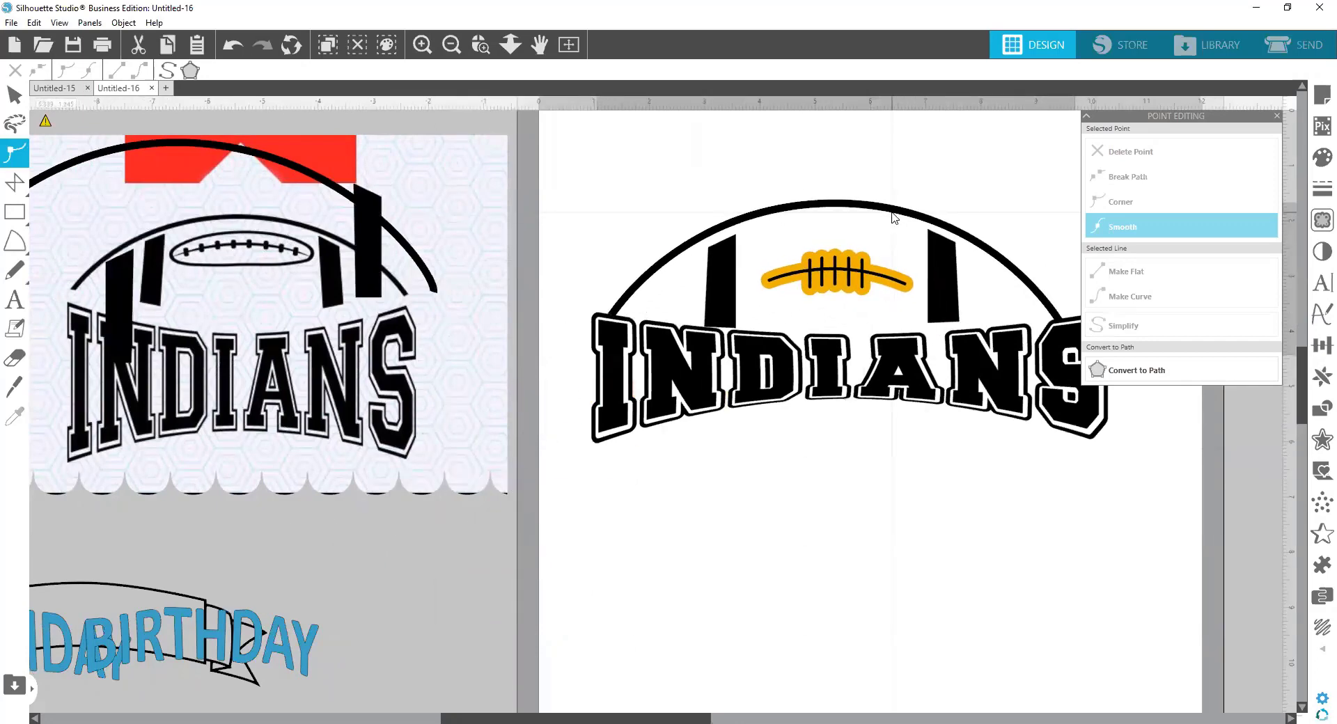
scroll(648, 705, "right", 3)
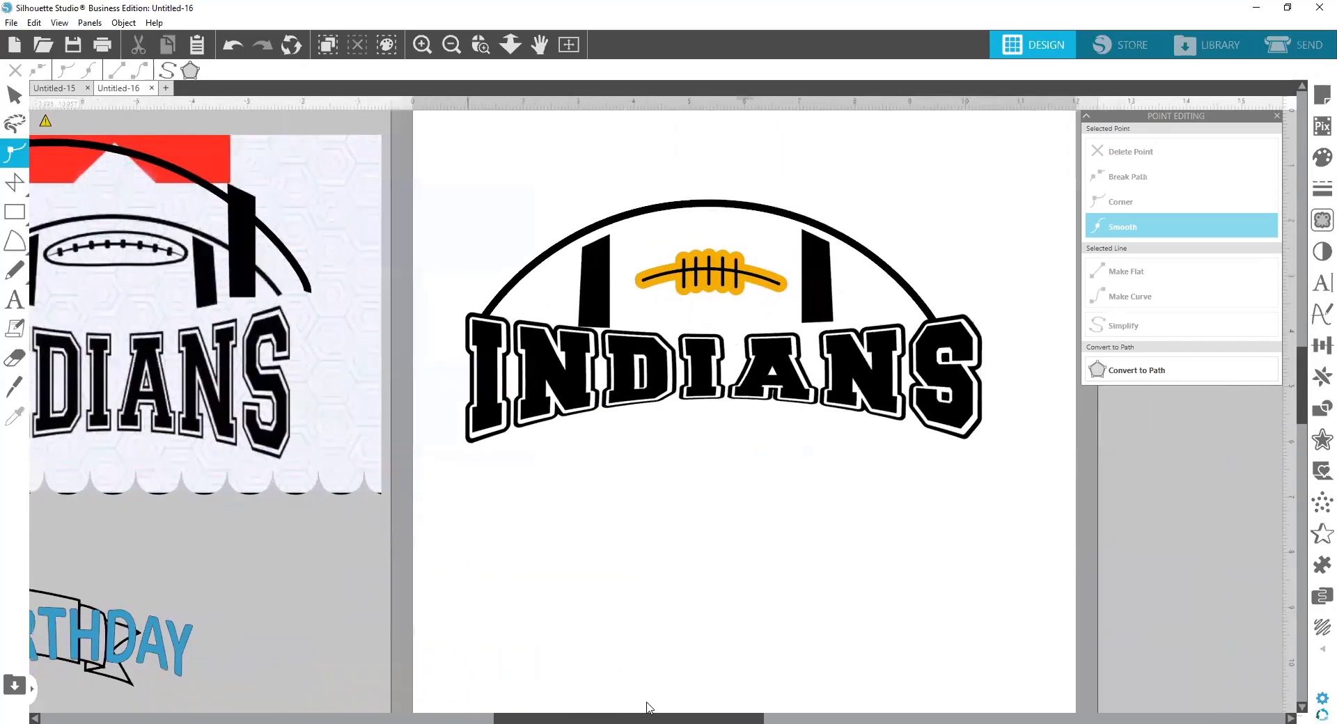
scroll(648, 708, "right", 2)
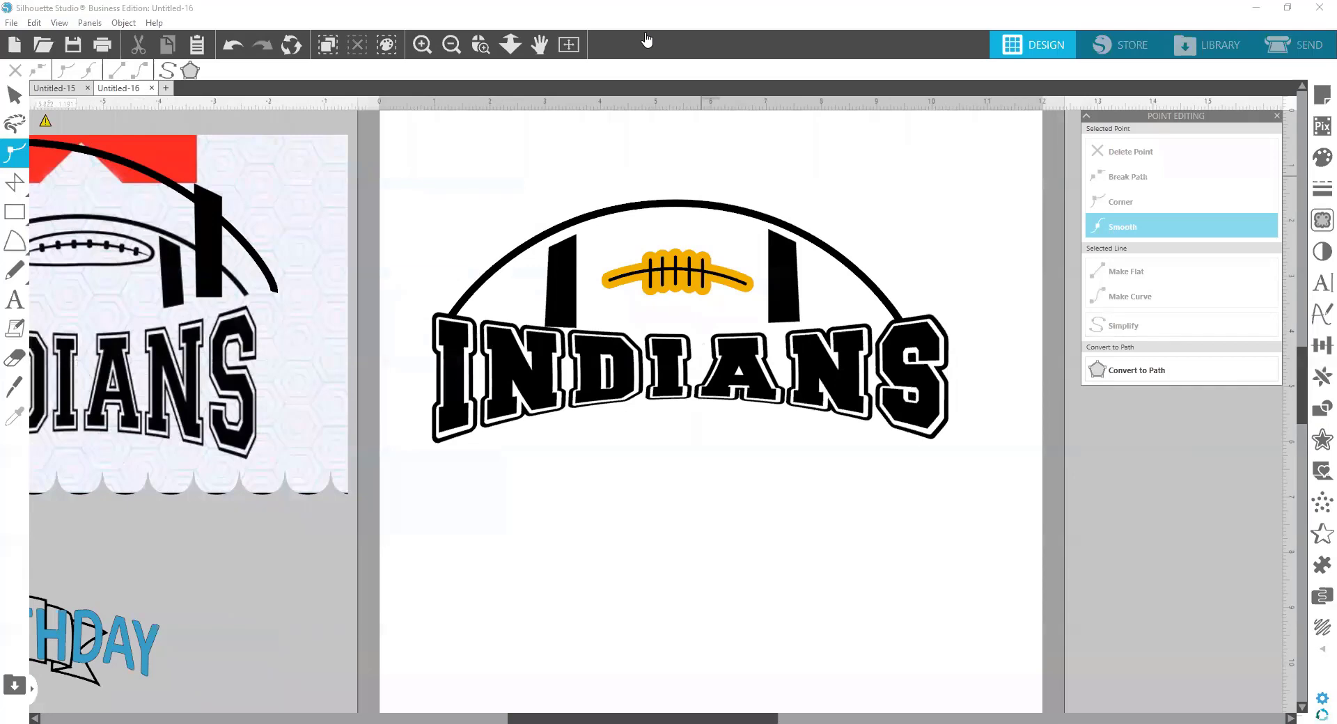
Draw a rectangle about 11.17 by 7.11 in covering the whole football design.
key("r")
left_click_drag(393, 121, 1011, 514)
left_click(15, 153)
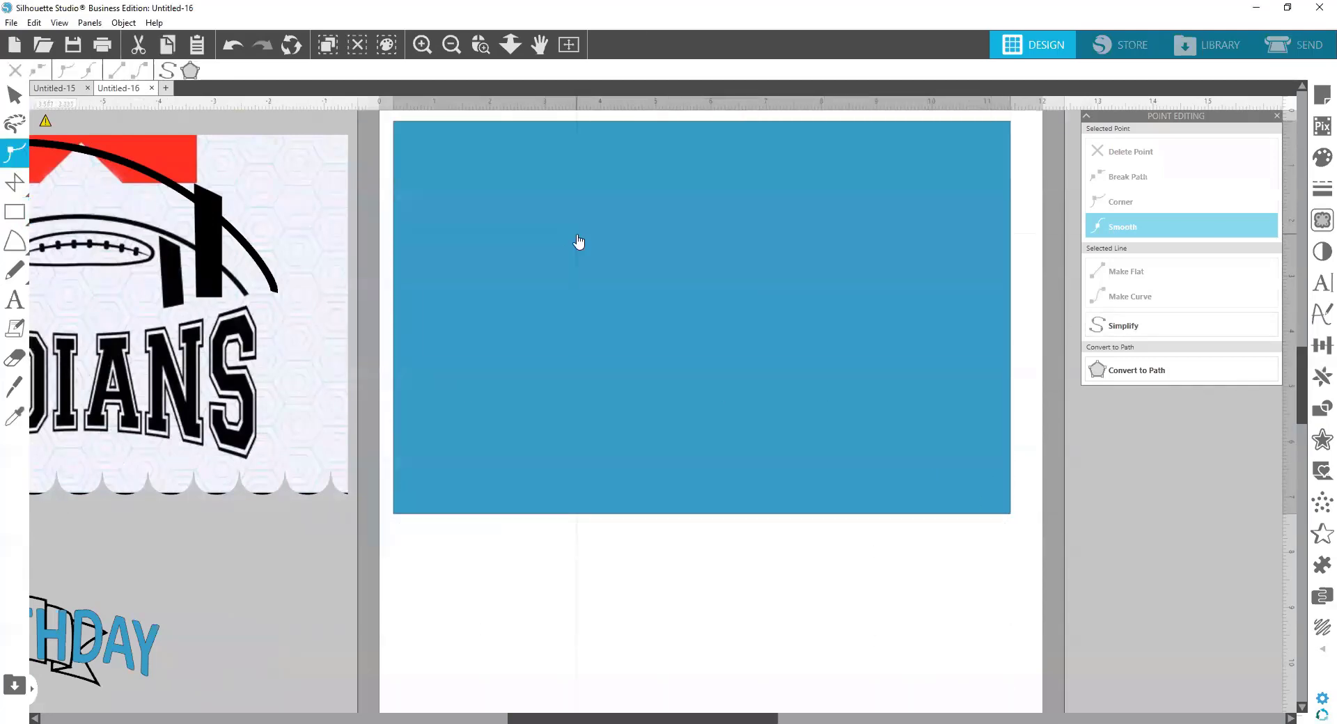
left_click(590, 569)
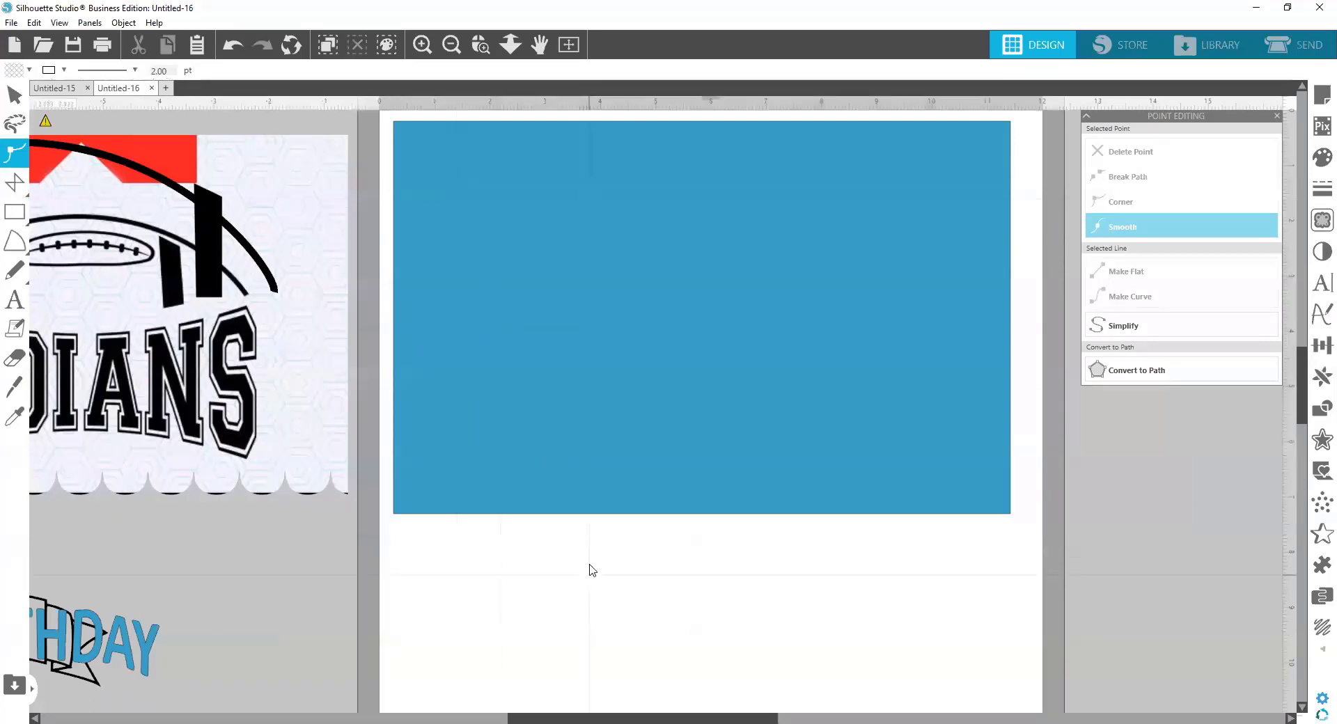
Fill the rectangle with the laces' orange-yellow color and send it to the back as a background.
left_click(597, 457)
left_click(12, 73)
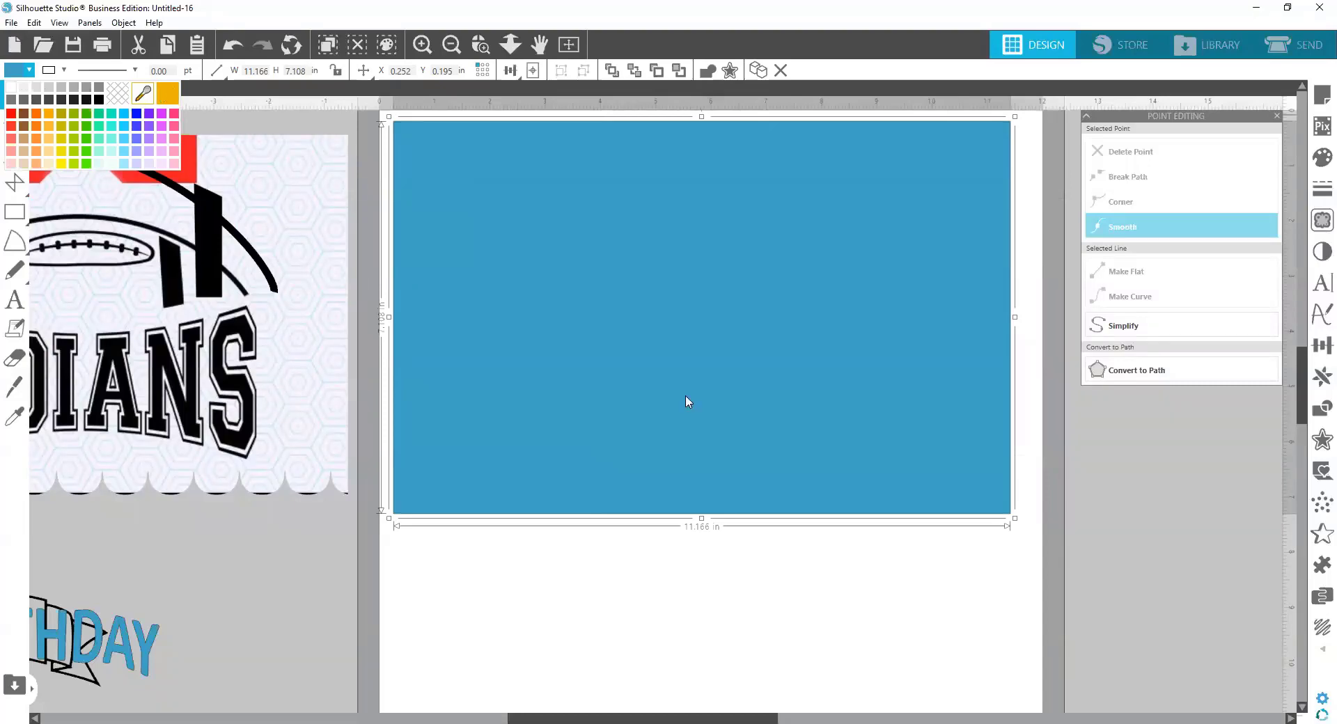
right_click(719, 391)
left_click(779, 307)
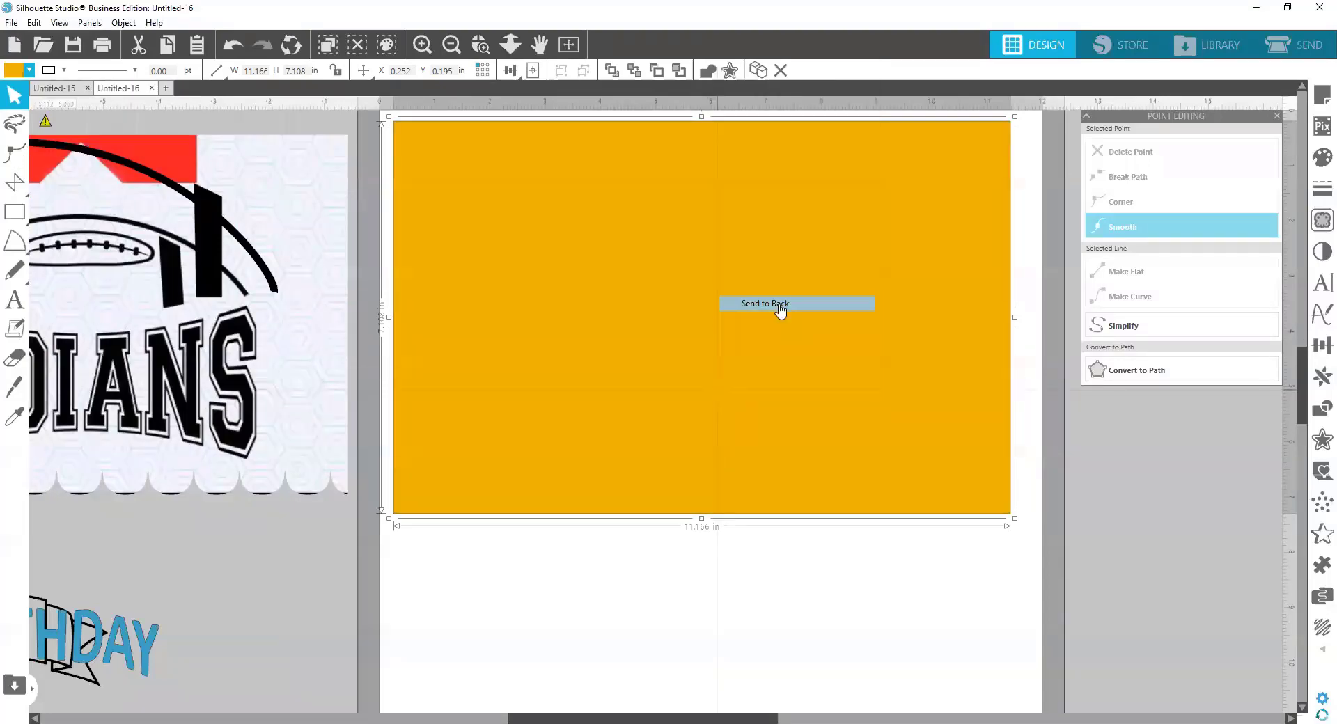
left_click(825, 542)
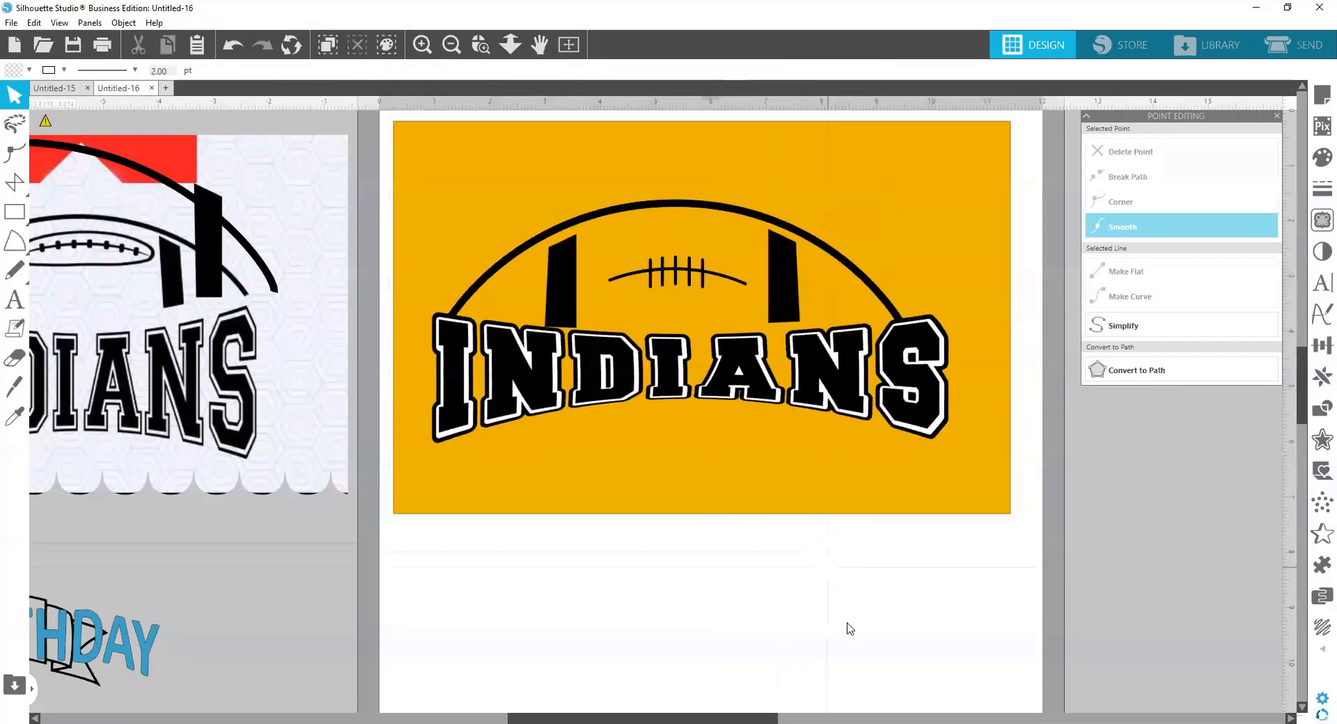
Nudge the grouped arc, goalposts and laces slightly up and rotate the group a little to sit evenly on the INDIANS text.
left_click(710, 280)
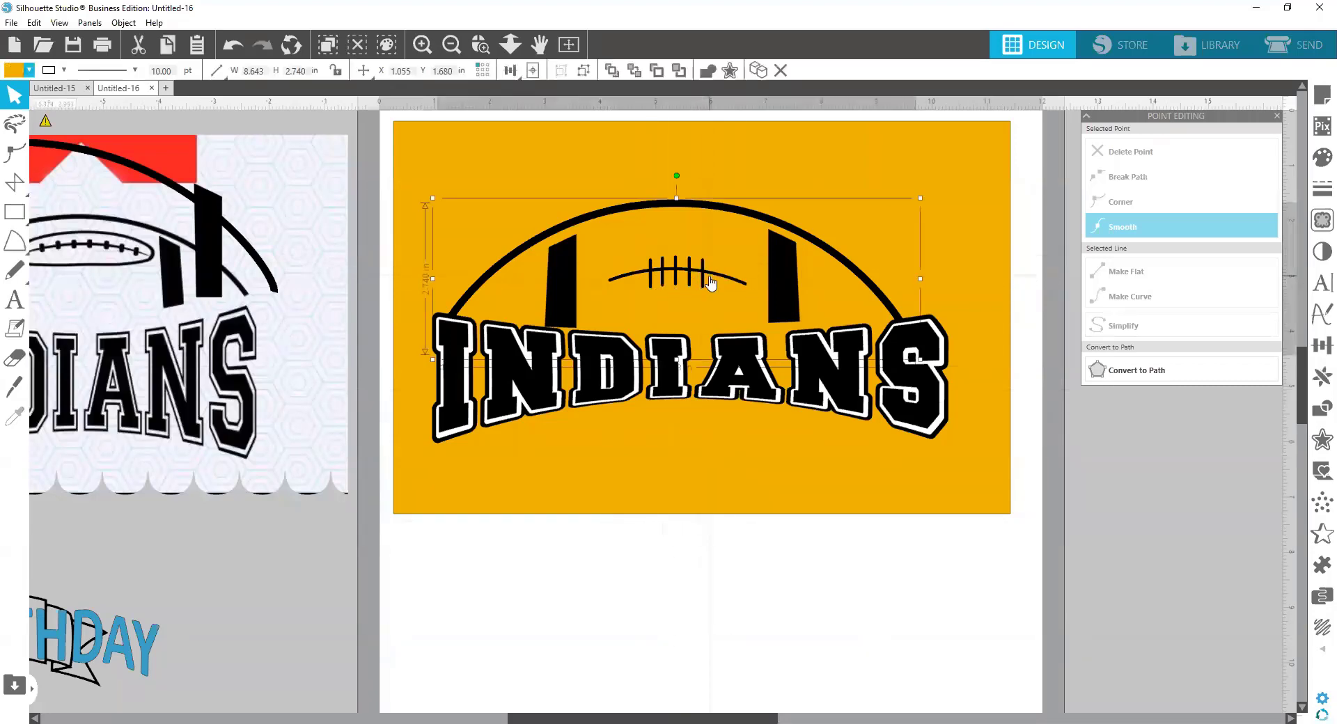
left_click(730, 589)
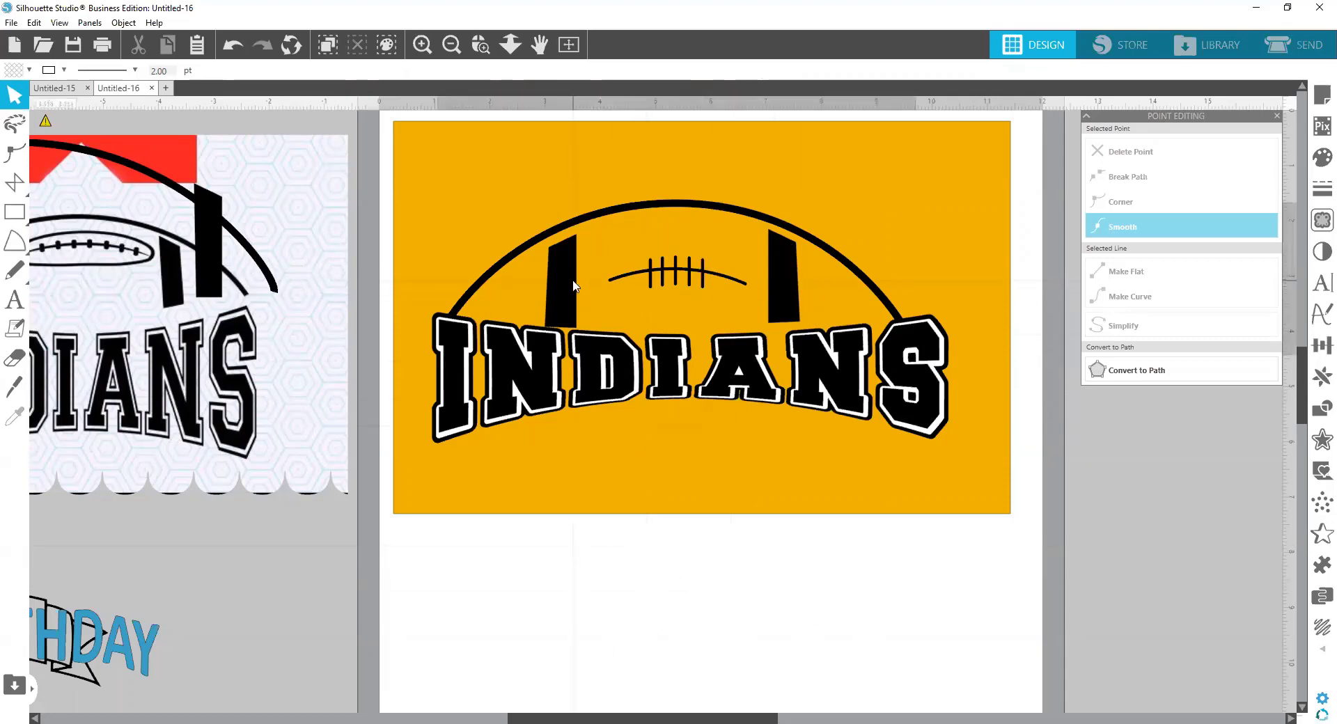
left_click_drag(574, 286, 568, 277)
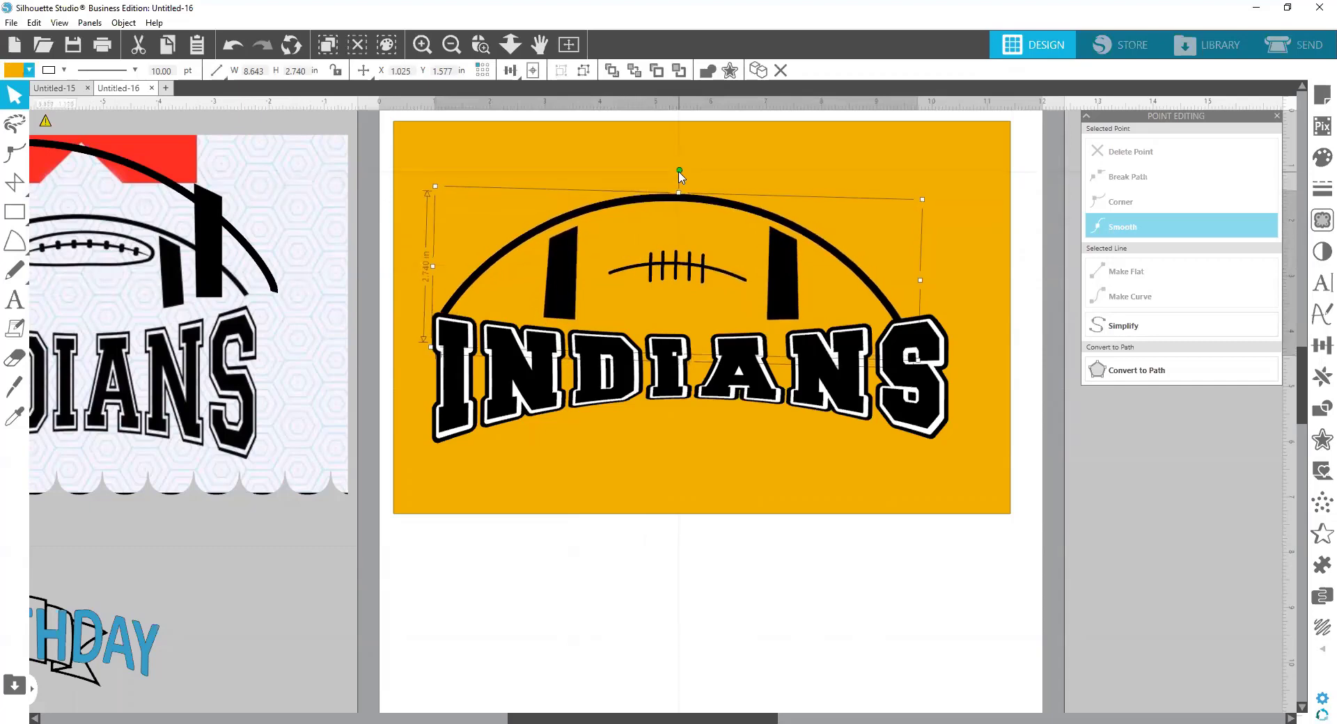
left_click(871, 589)
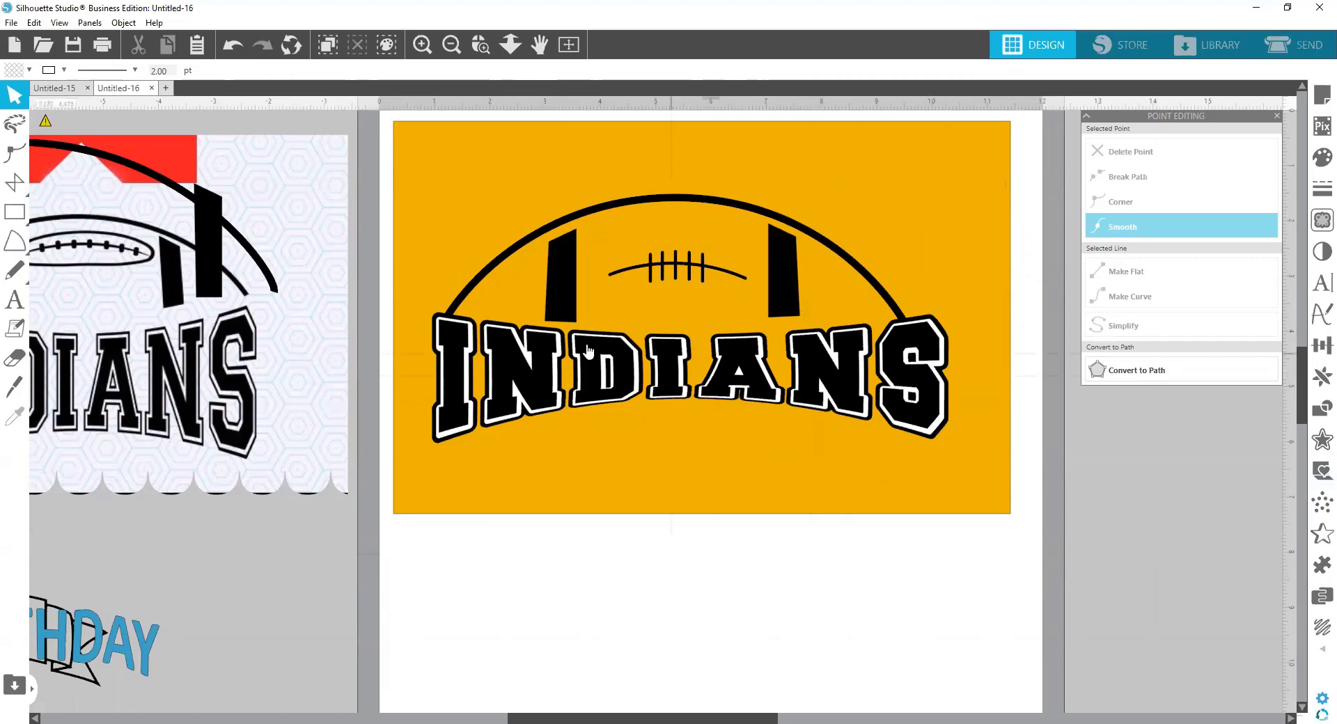
Try to convert the selected layer of the warped INDIANS text to a path, and undo the conversion.
left_click(719, 394)
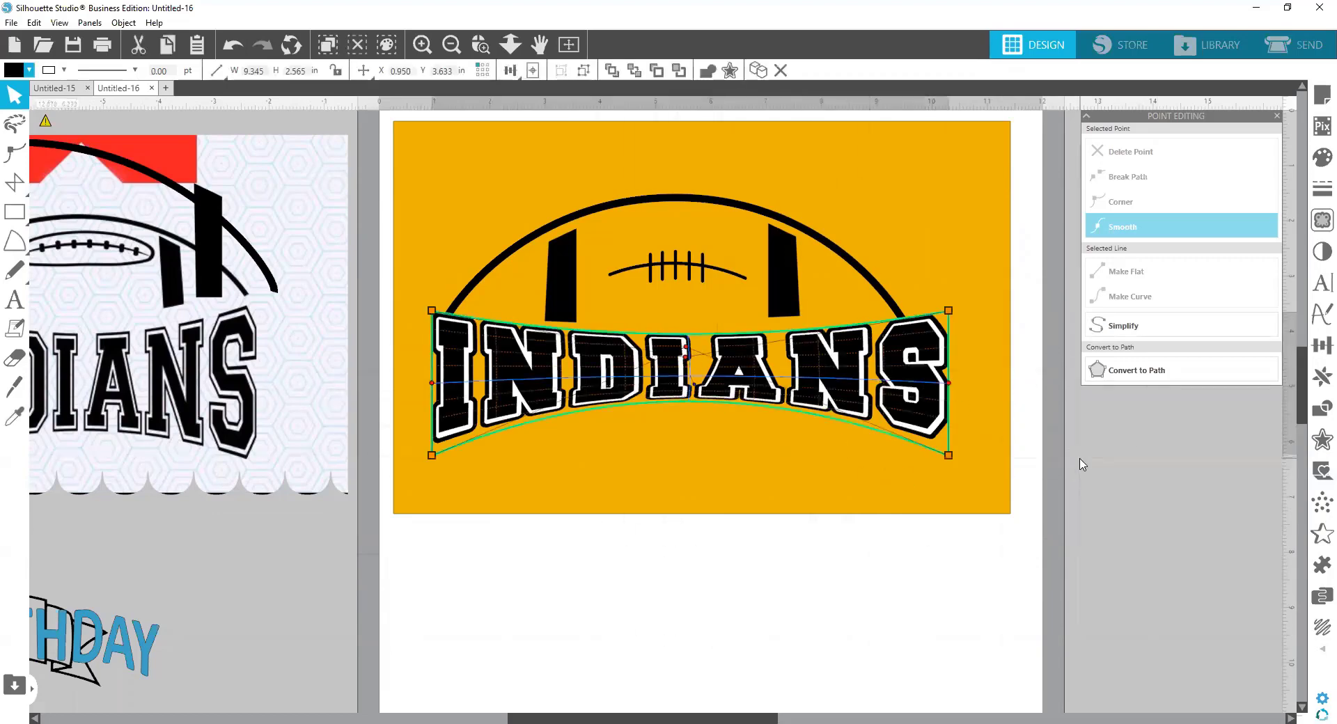
left_click(817, 618)
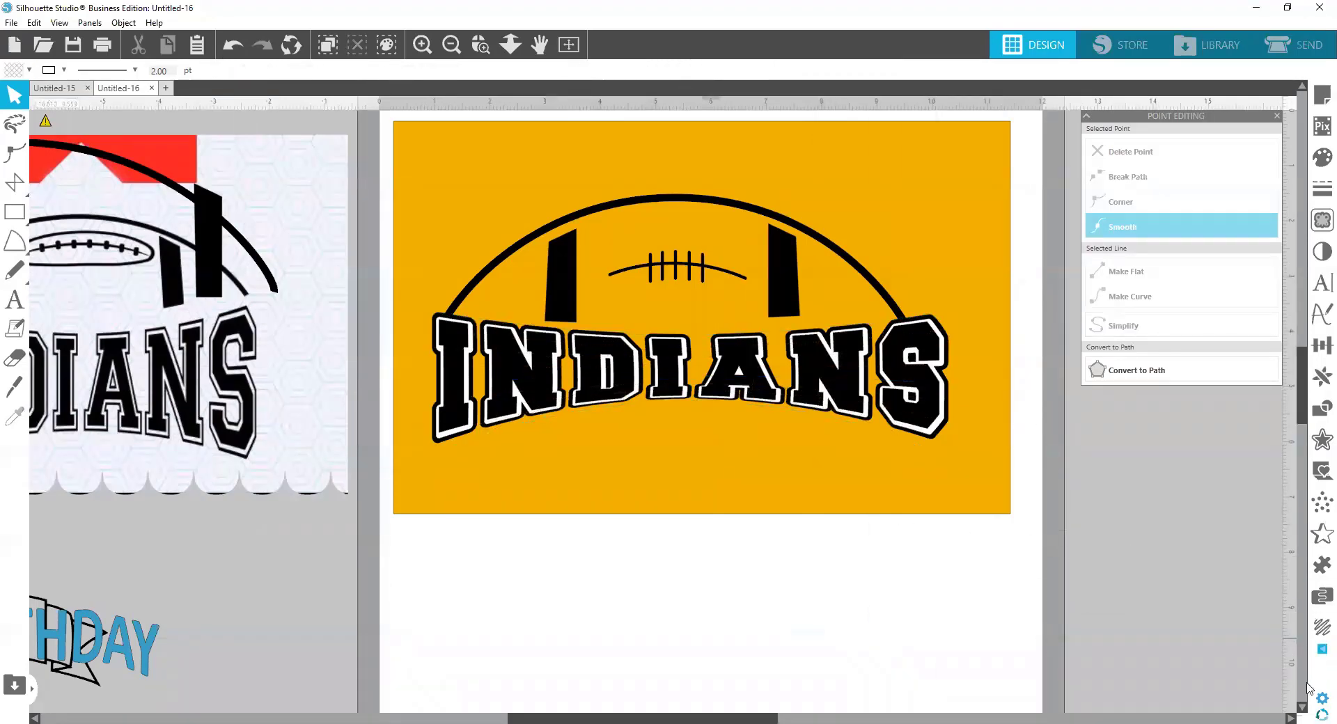
left_click(769, 385)
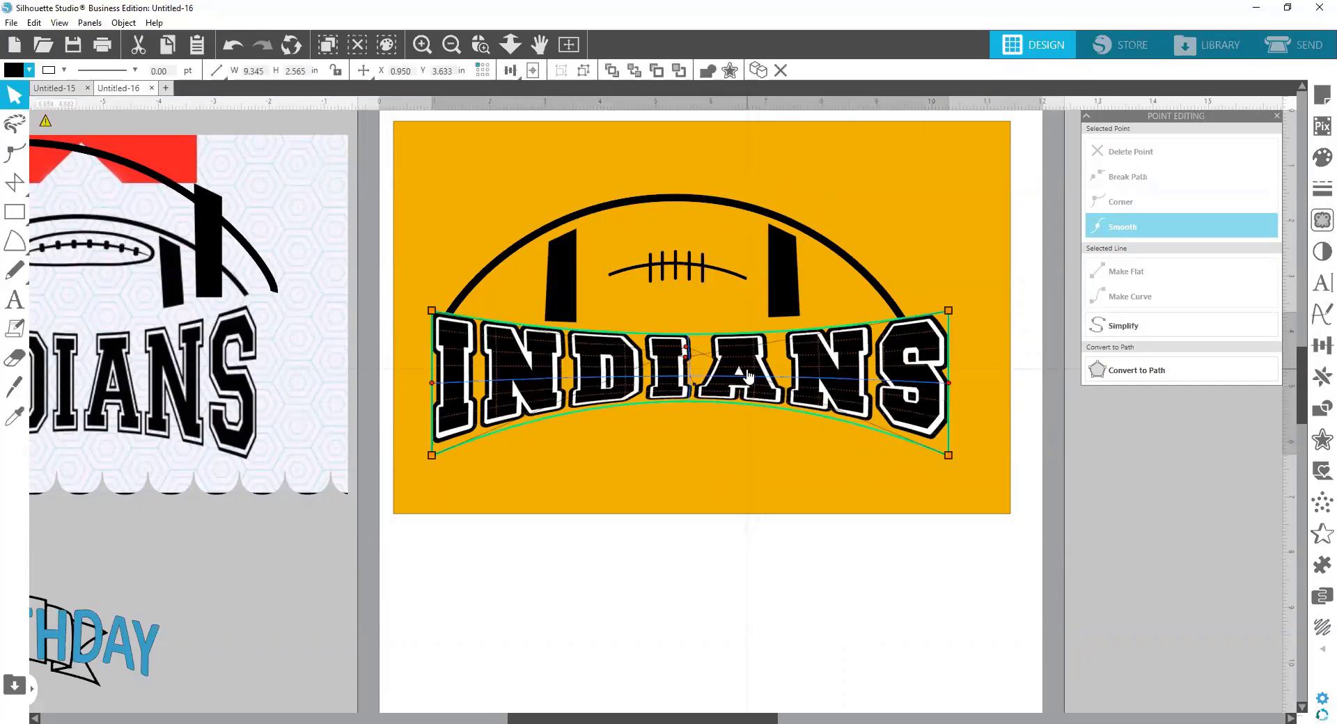
right_click(747, 377)
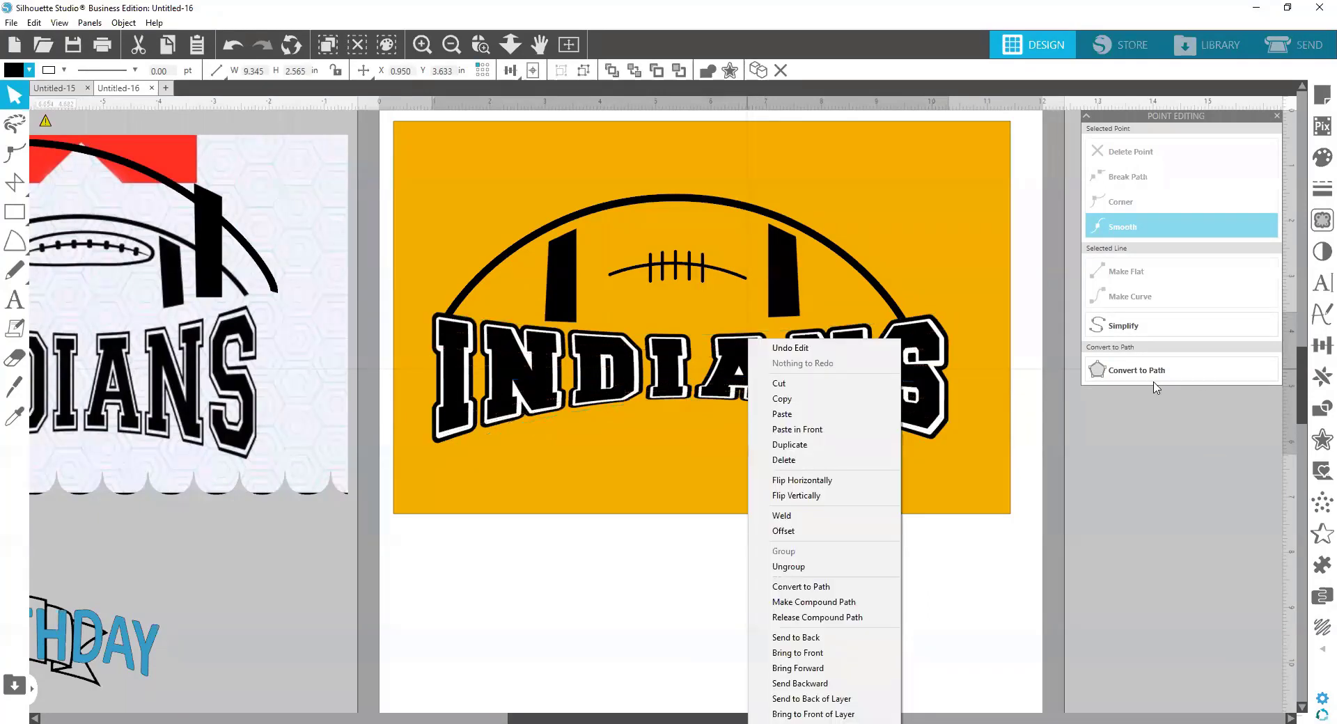
left_click(1066, 481)
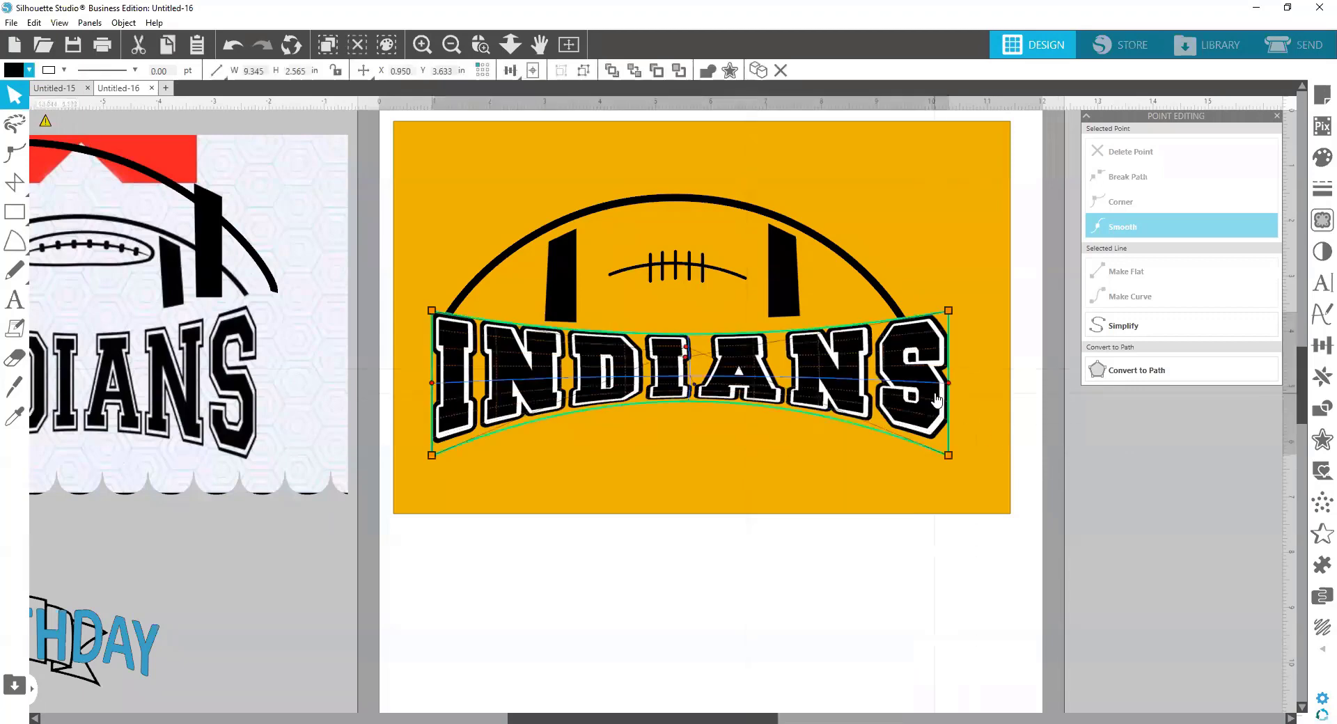
left_click(1182, 373)
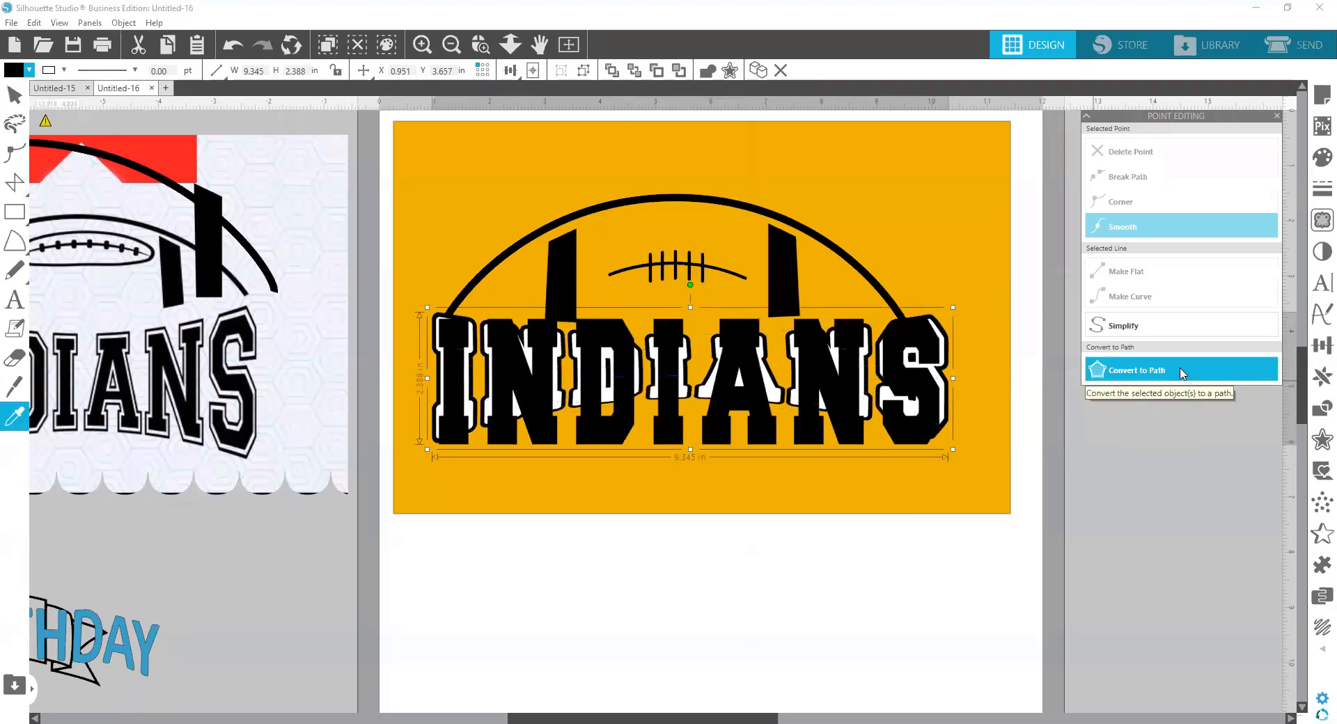
key("ctrl+z")
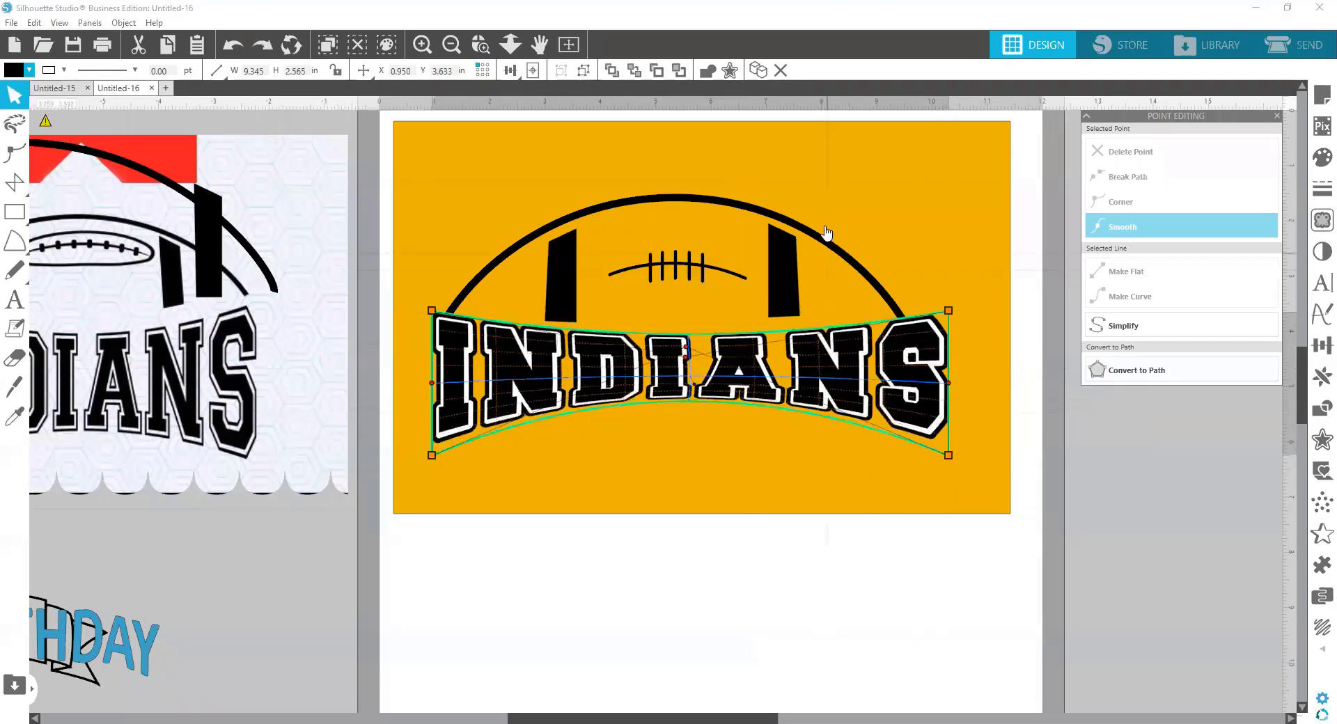
Move the background rectangle below the design and the grouped arc with goalposts and laces onto the reference picture.
left_click_drag(832, 181, 588, 624)
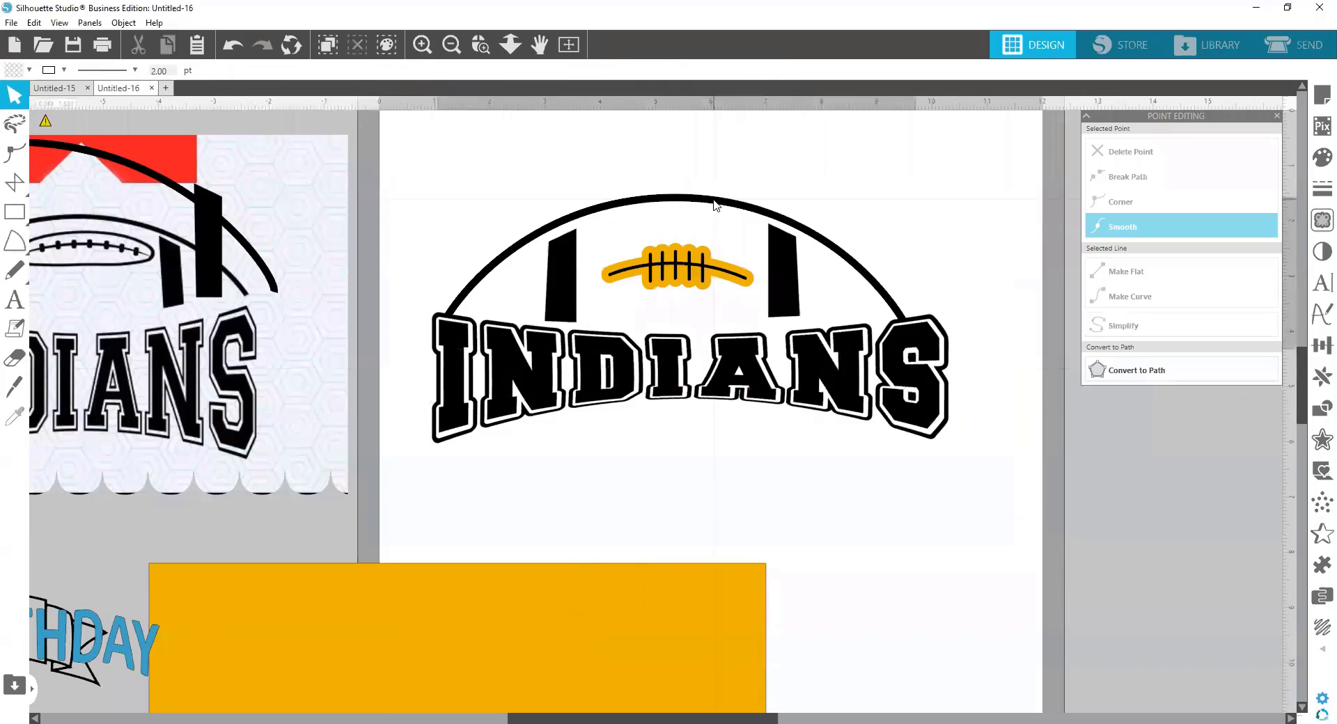
left_click_drag(712, 200, 142, 207)
left_click(433, 275)
Try to convert all the warped INDIANS layers to a path together.
left_click(446, 348)
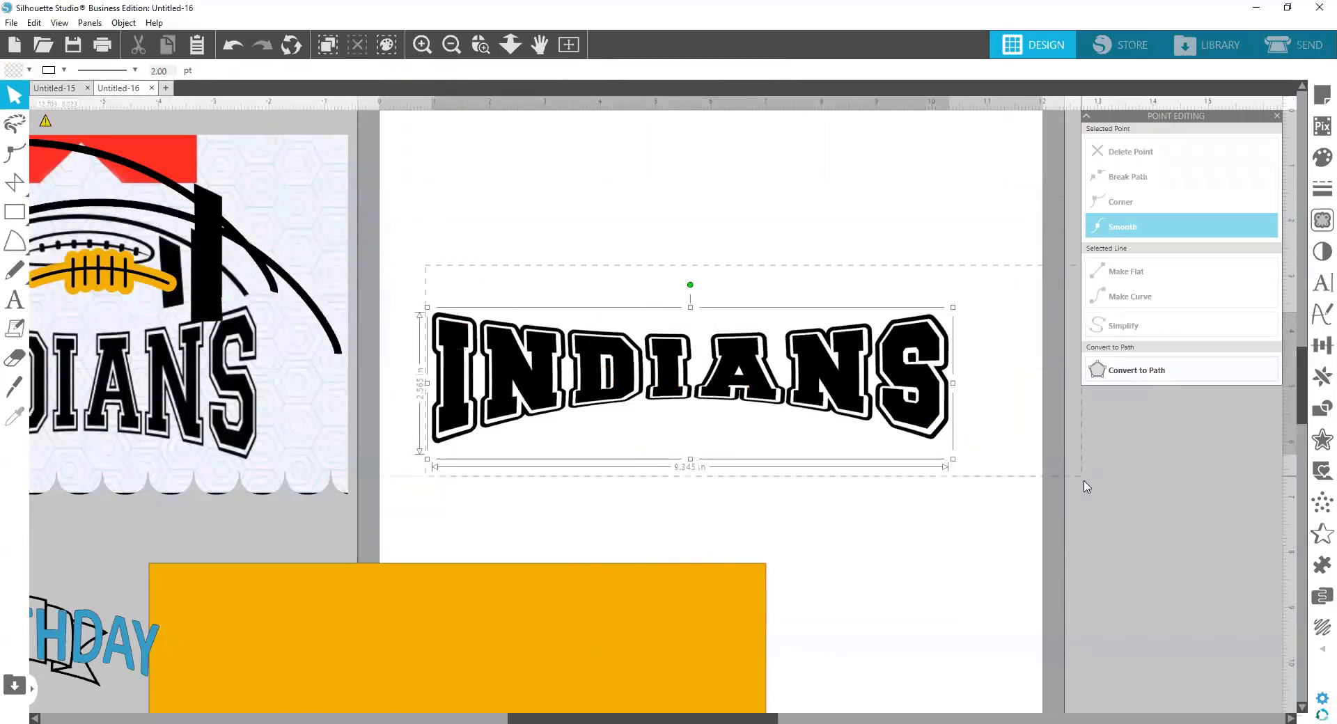
left_click(114, 23)
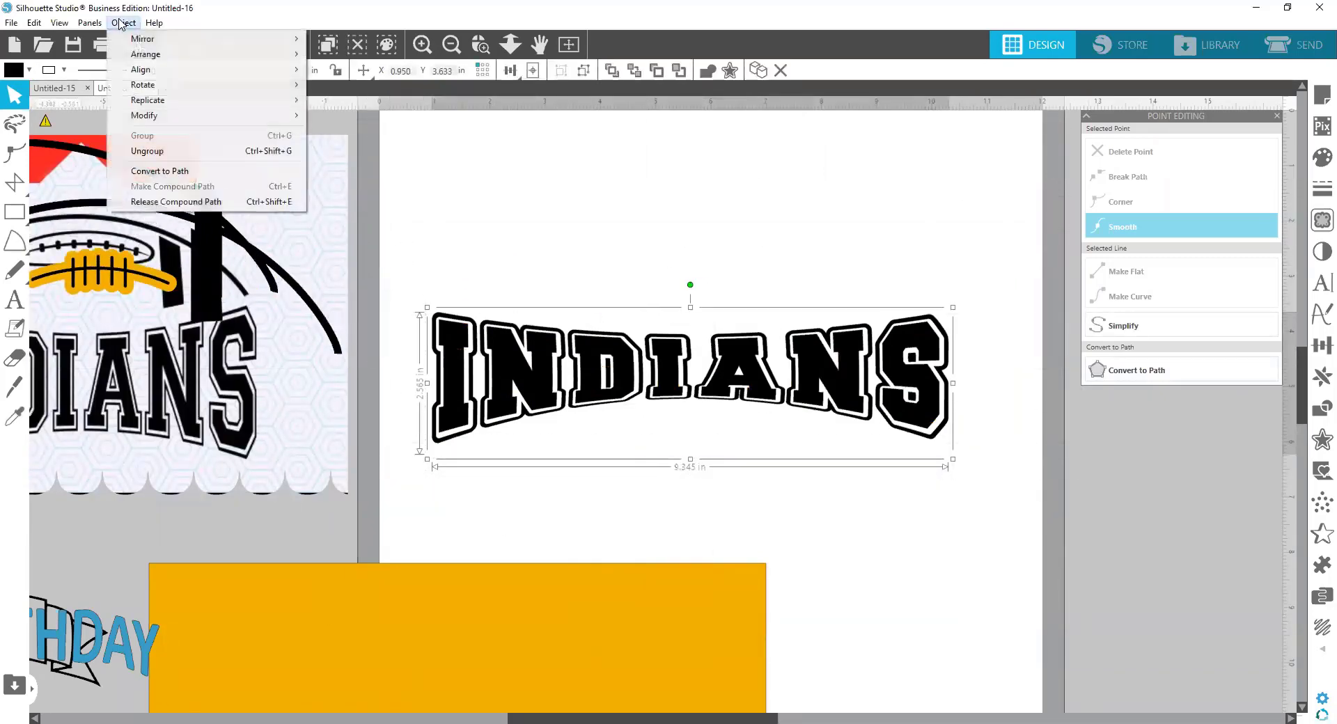
left_click(179, 171)
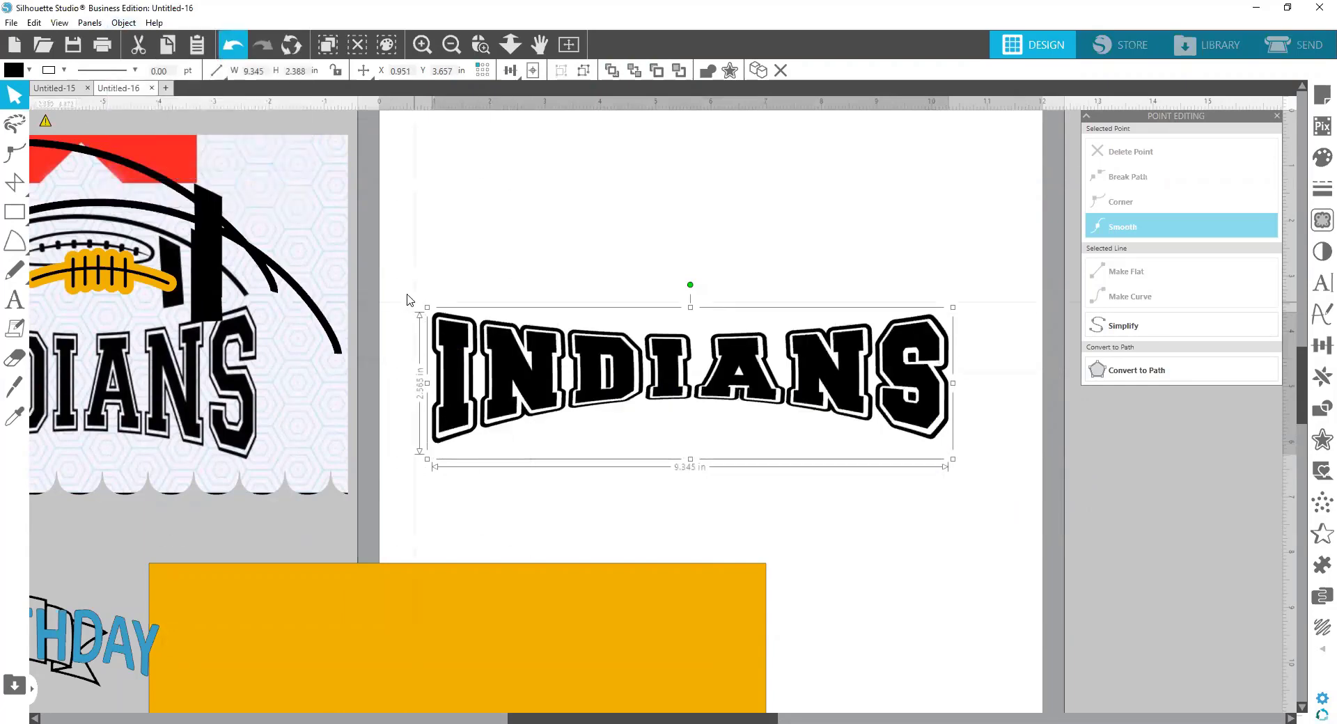
Try to weld the warped INDIANS layers, and undo the last edit.
right_click(550, 380)
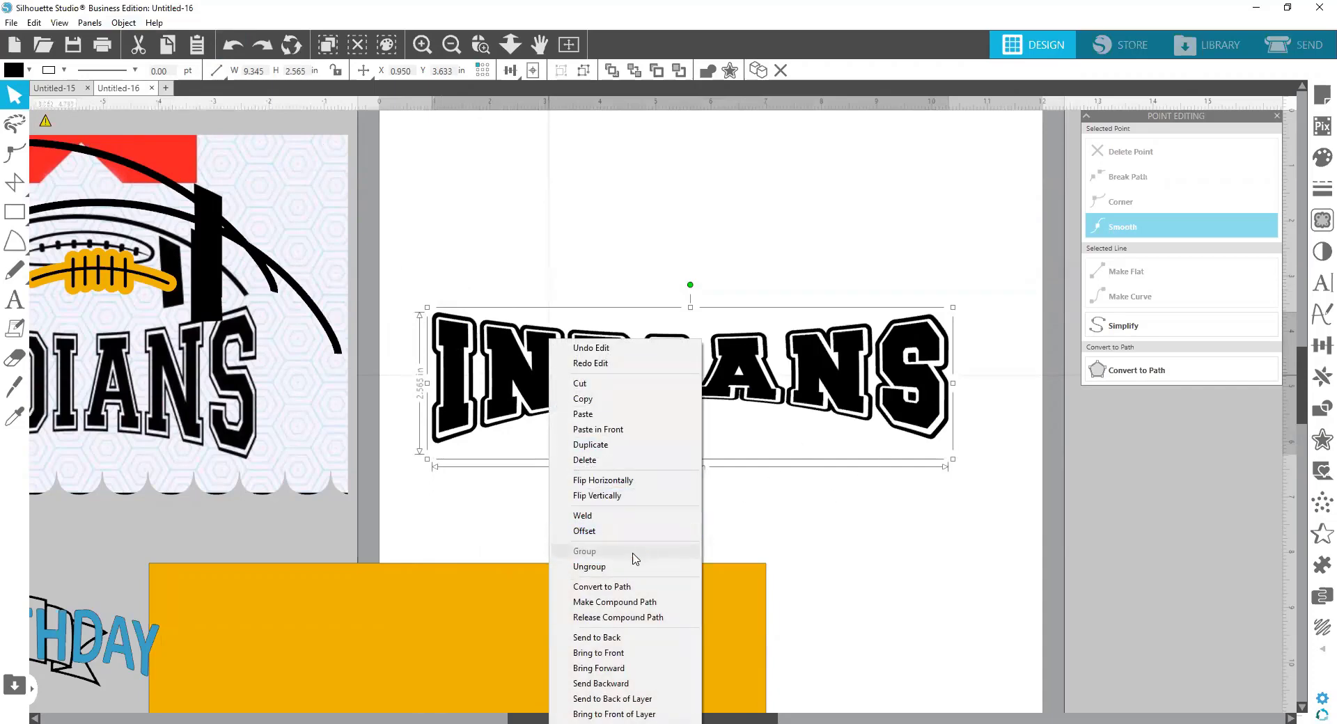
left_click(612, 519)
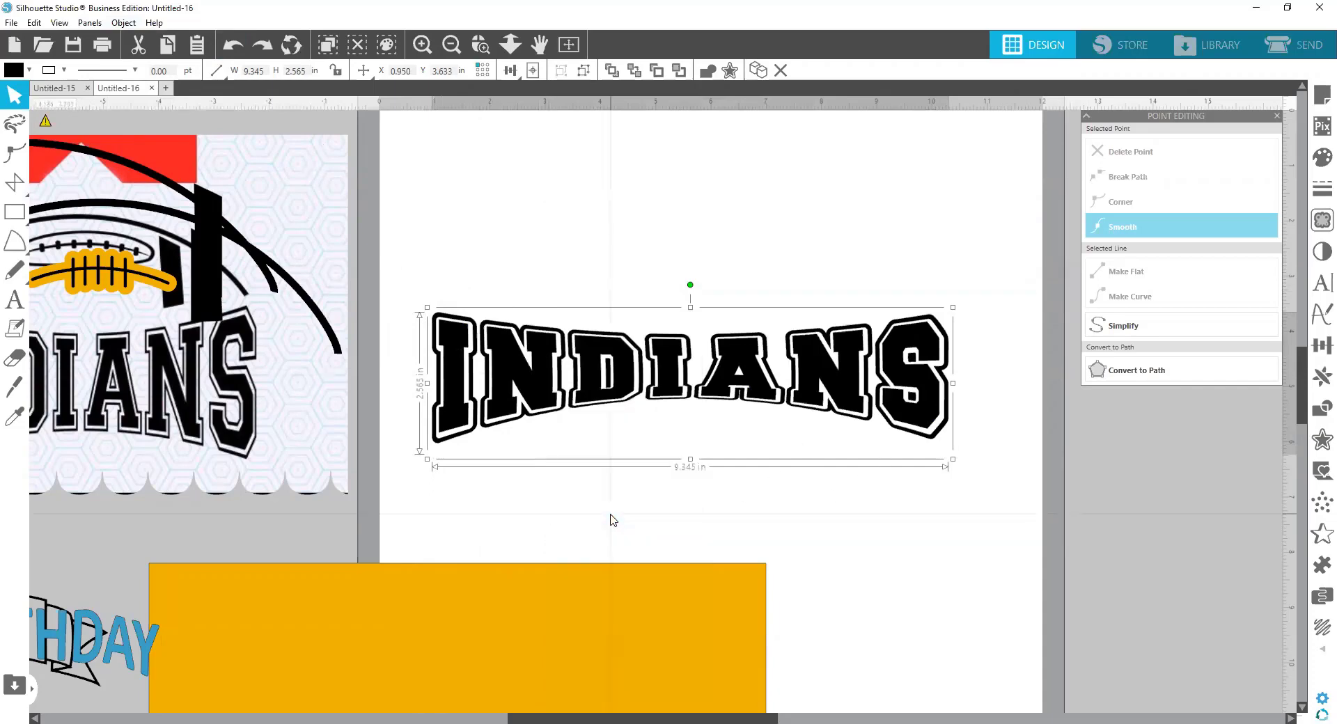
left_click(233, 48)
left_click(133, 28)
Reselect the complete INDIANS text, try the path conversion again, and undo it.
left_click_drag(404, 272, 1014, 514)
left_click(134, 23)
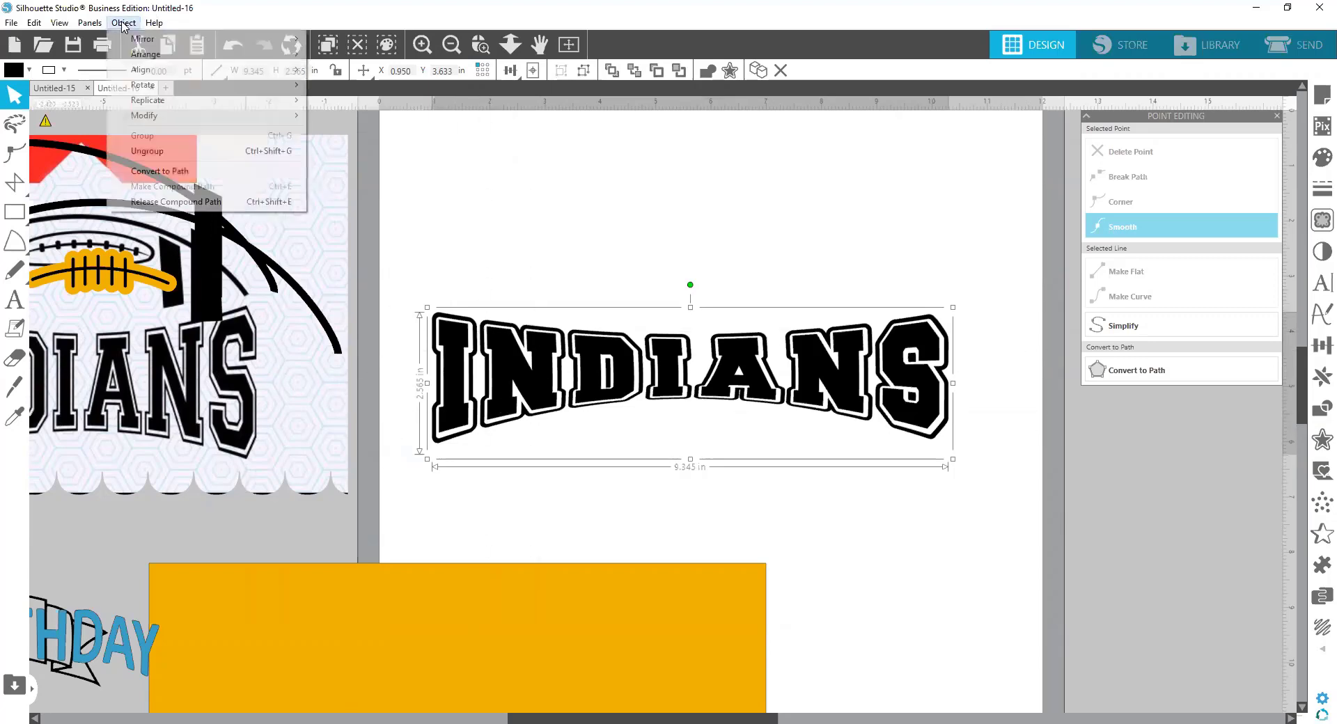
left_click(164, 172)
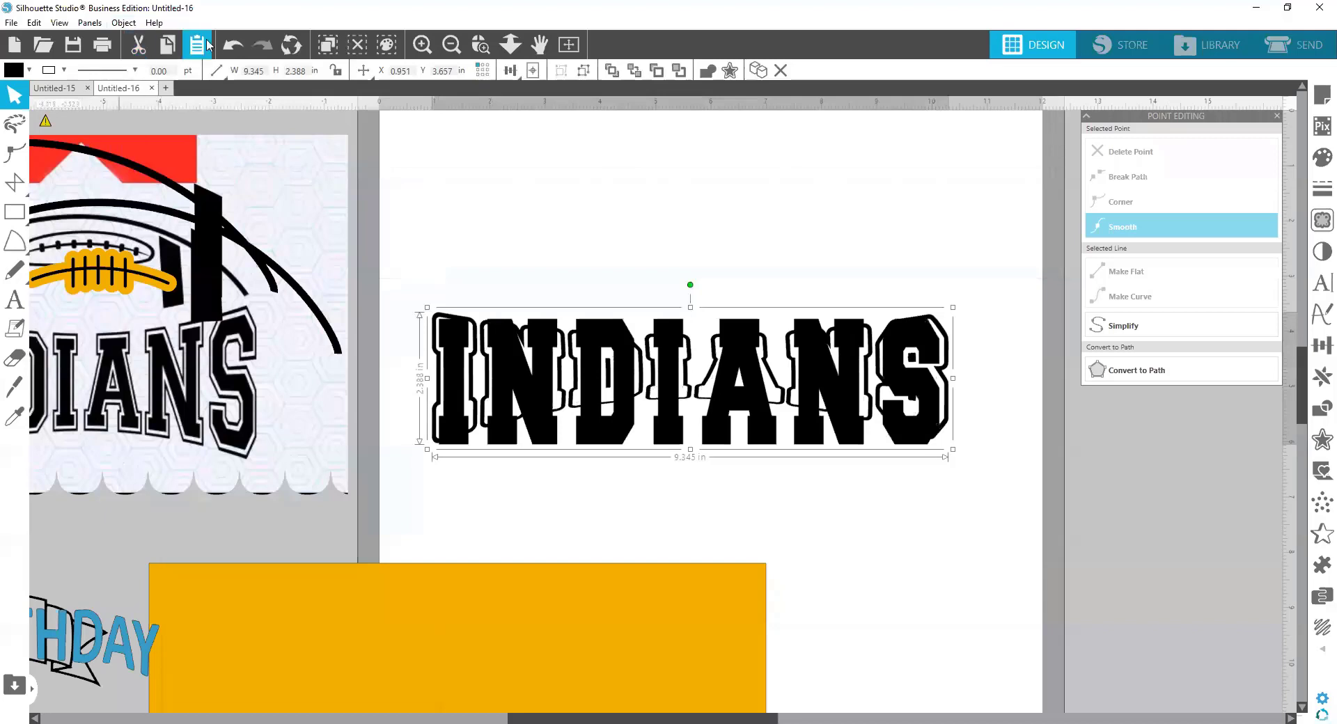
left_click(230, 47)
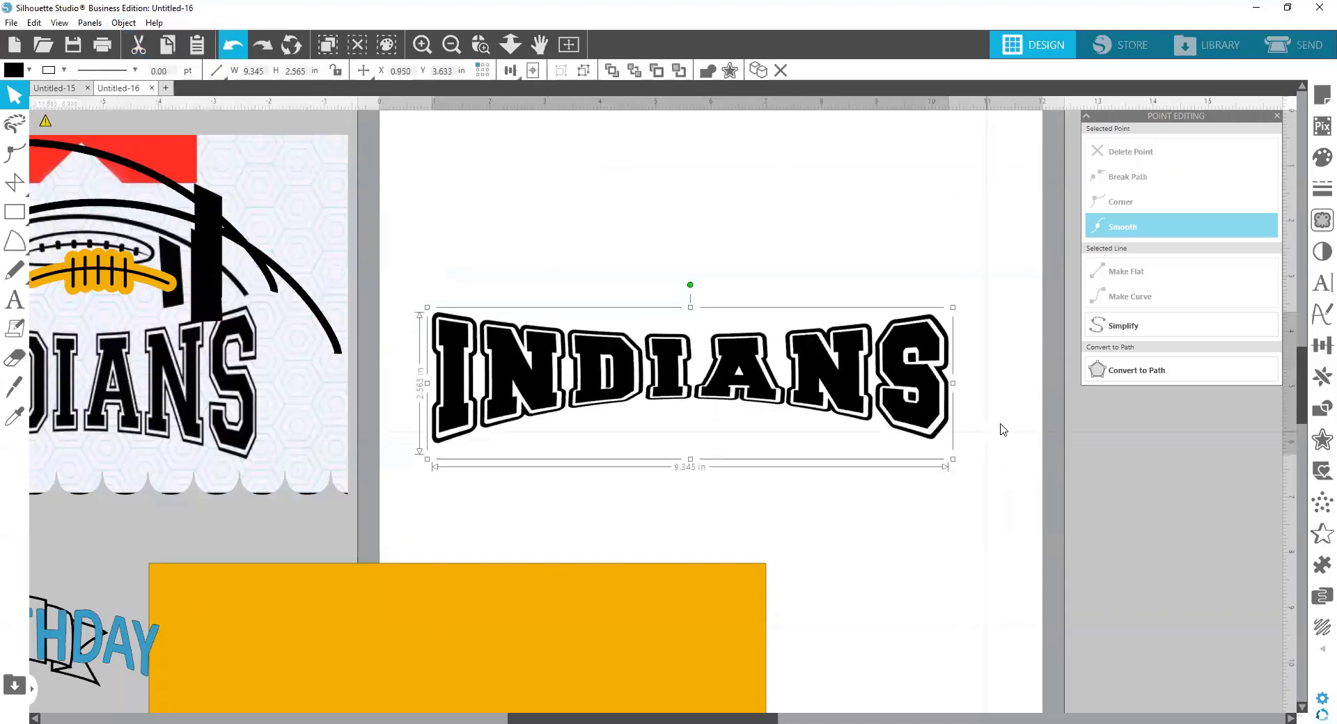
Release the warp on the INDIANS text, keeping its curved shape.
left_click(773, 385)
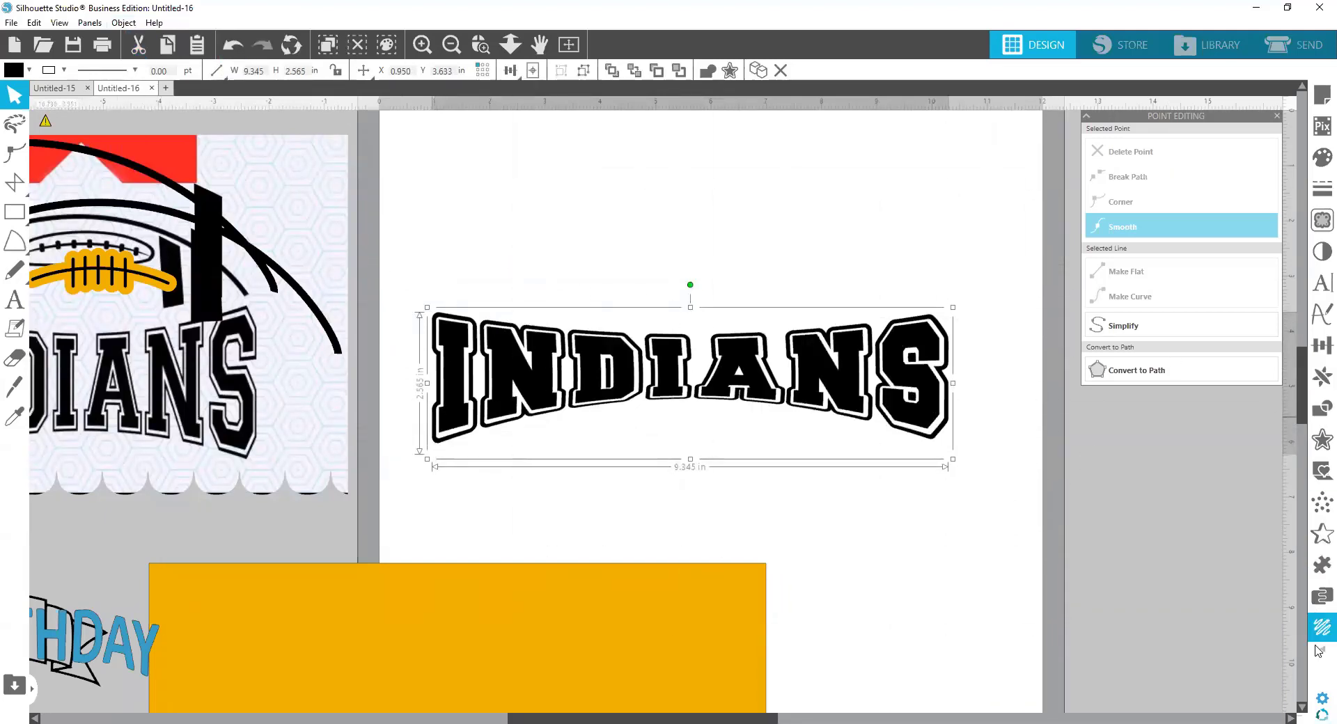
mouse_move(1319, 654)
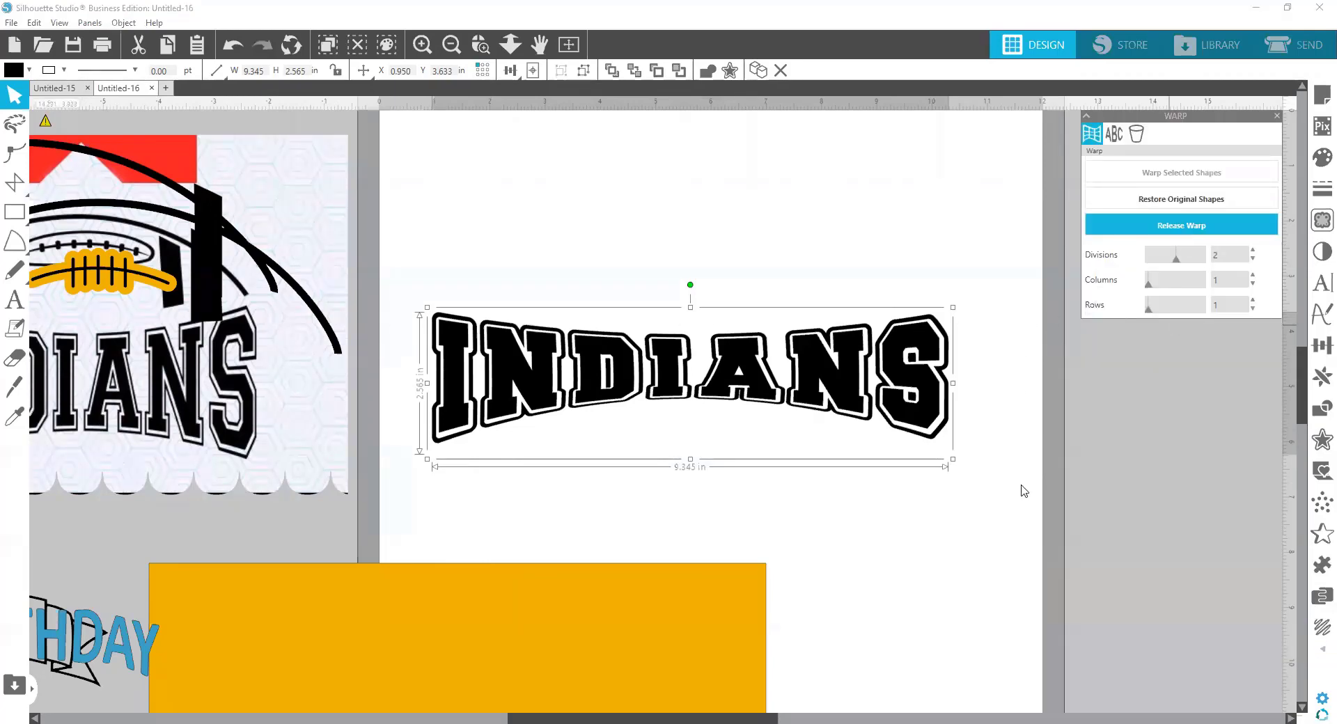
left_click(993, 529)
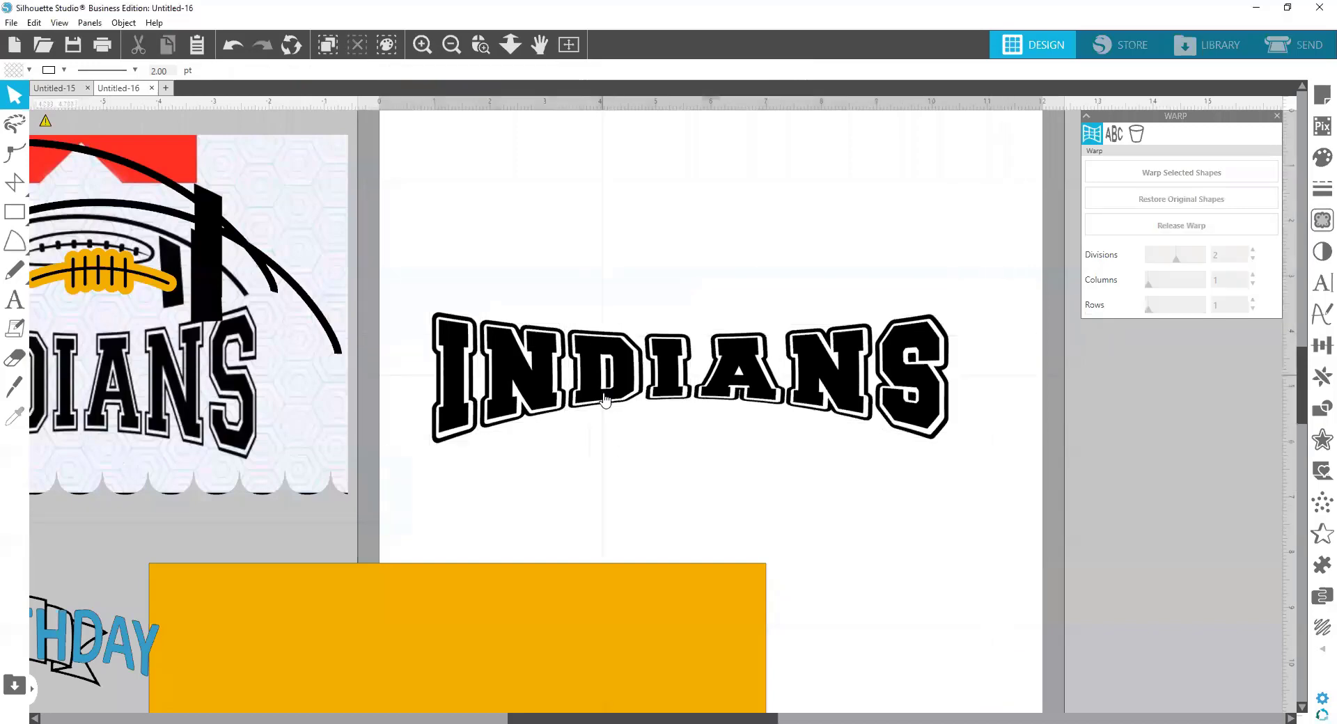
Select all the released INDIANS letters and their outline layers and group them.
left_click_drag(409, 292, 982, 446)
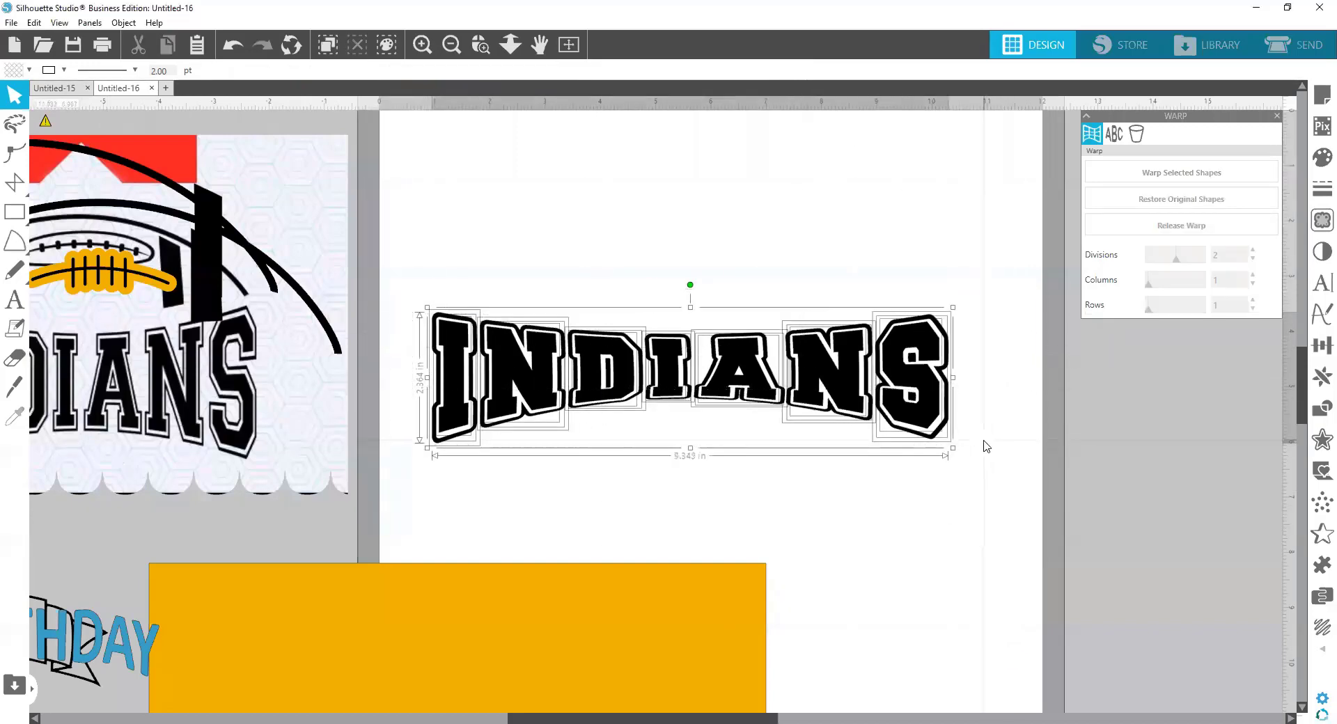
right_click(946, 411)
left_click(981, 255)
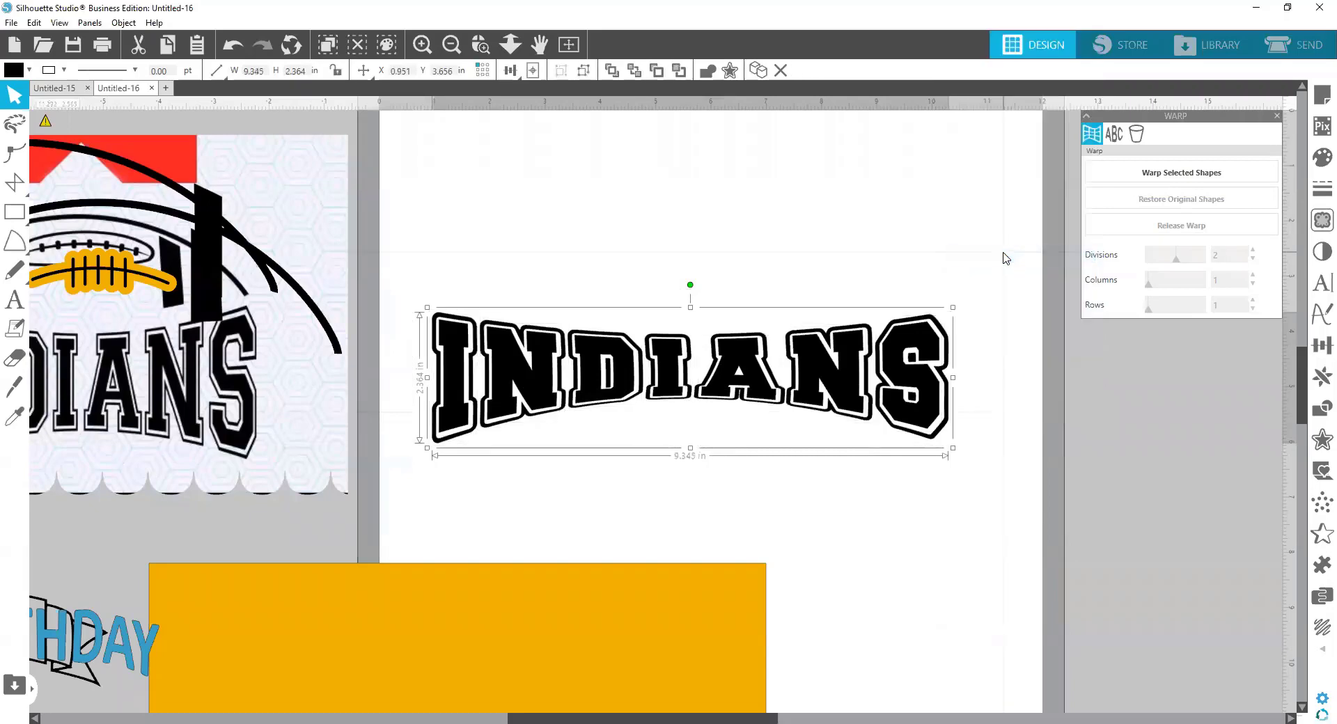
Apply a warp to the grouped INDIANS text, and place the yellow rectangle behind it with the arc, goalposts and laces above.
left_click(1200, 167)
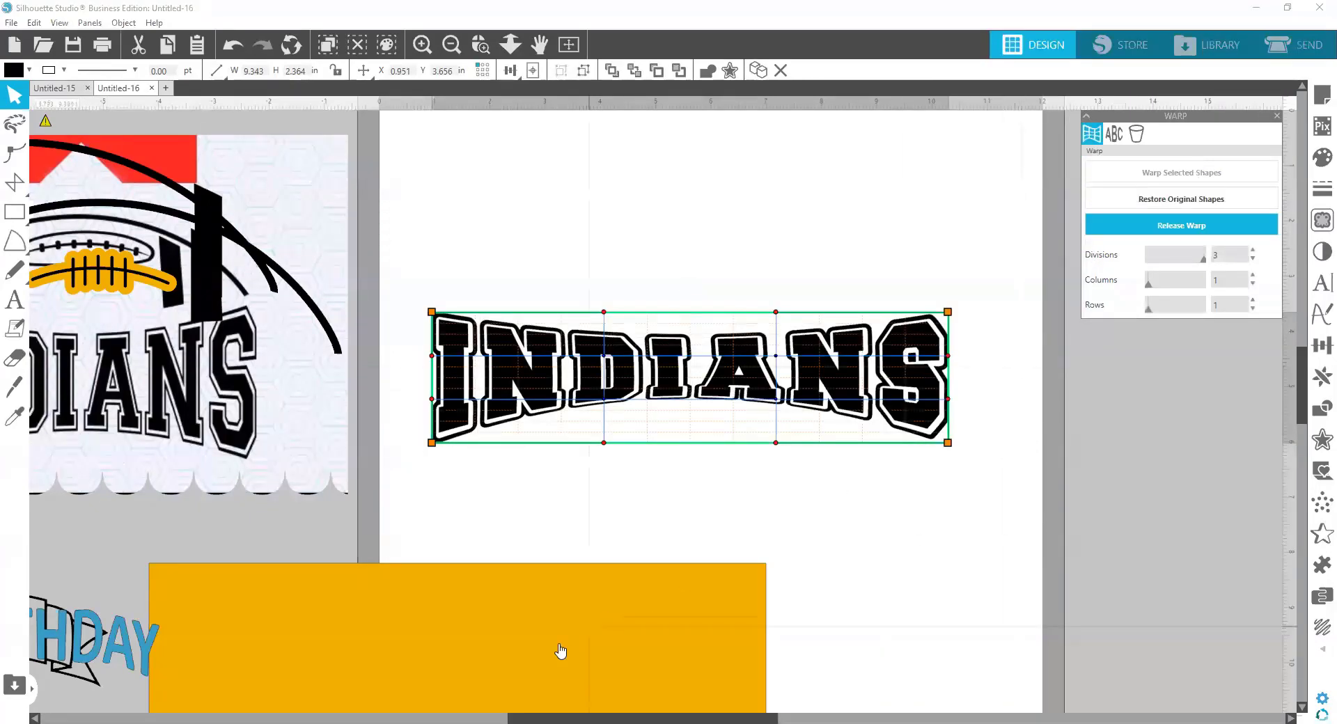
left_click_drag(550, 650, 835, 402)
left_click_drag(847, 553, 808, 409)
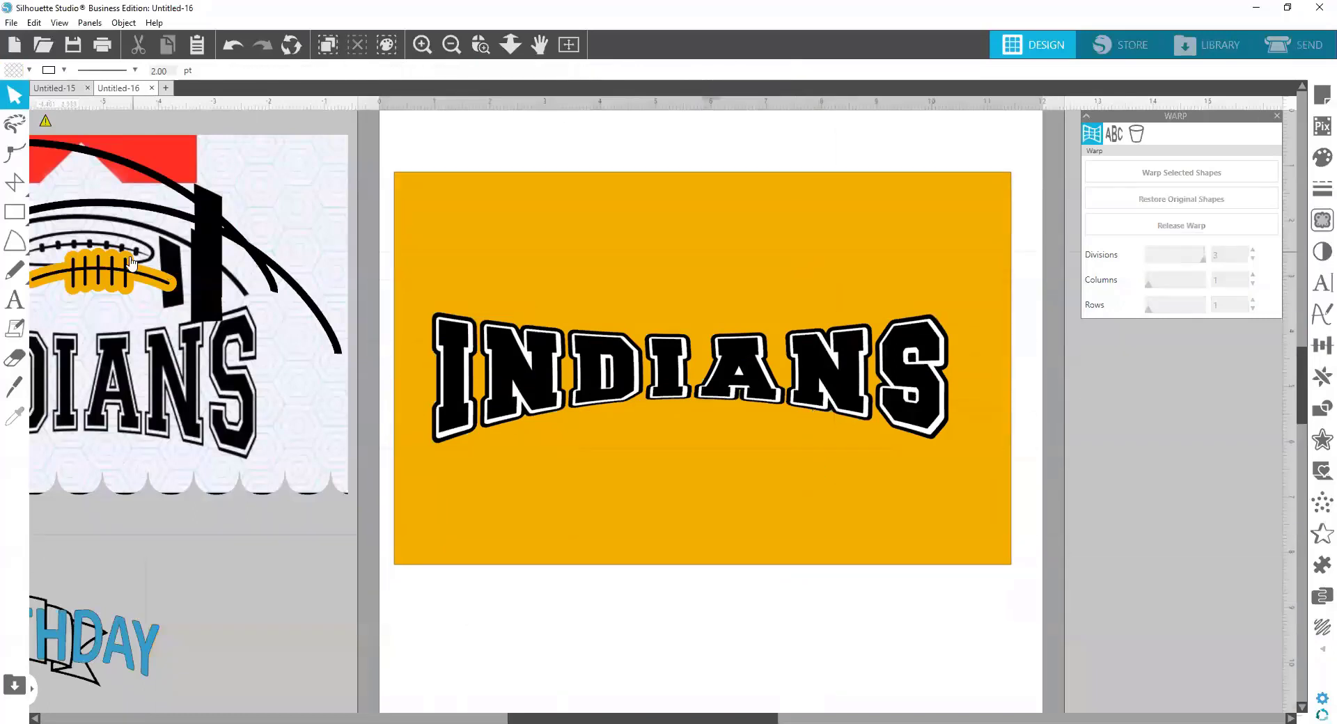
left_click_drag(129, 271, 699, 261)
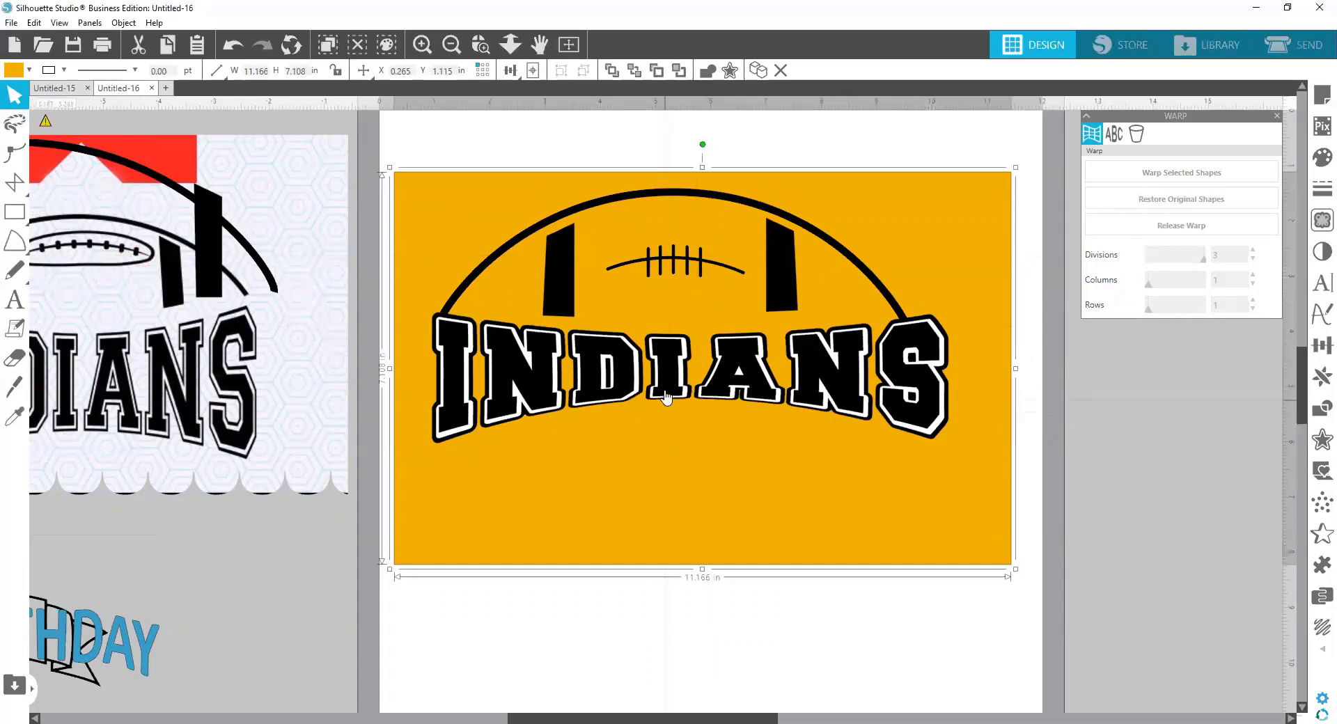
Set the INDIANS text warp to 3 columns and pull its inner grid point above the D upwards.
left_click(892, 408)
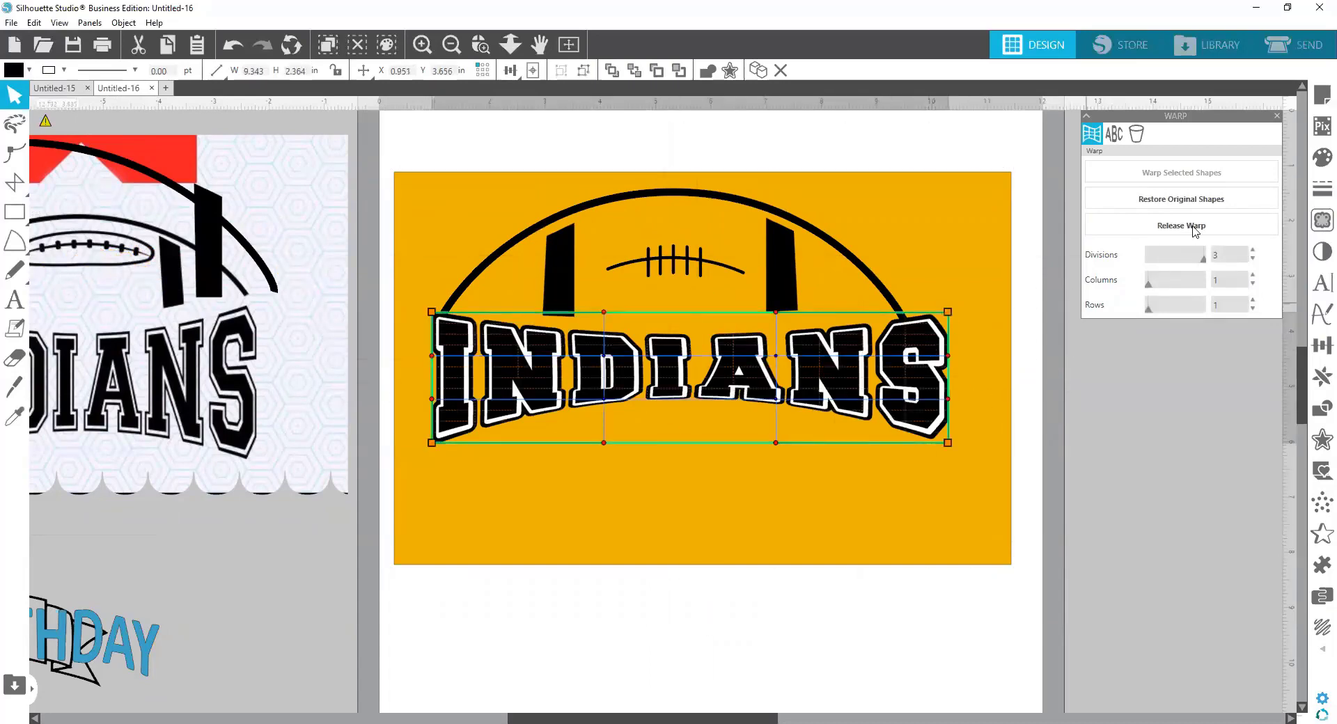
left_click(1171, 286)
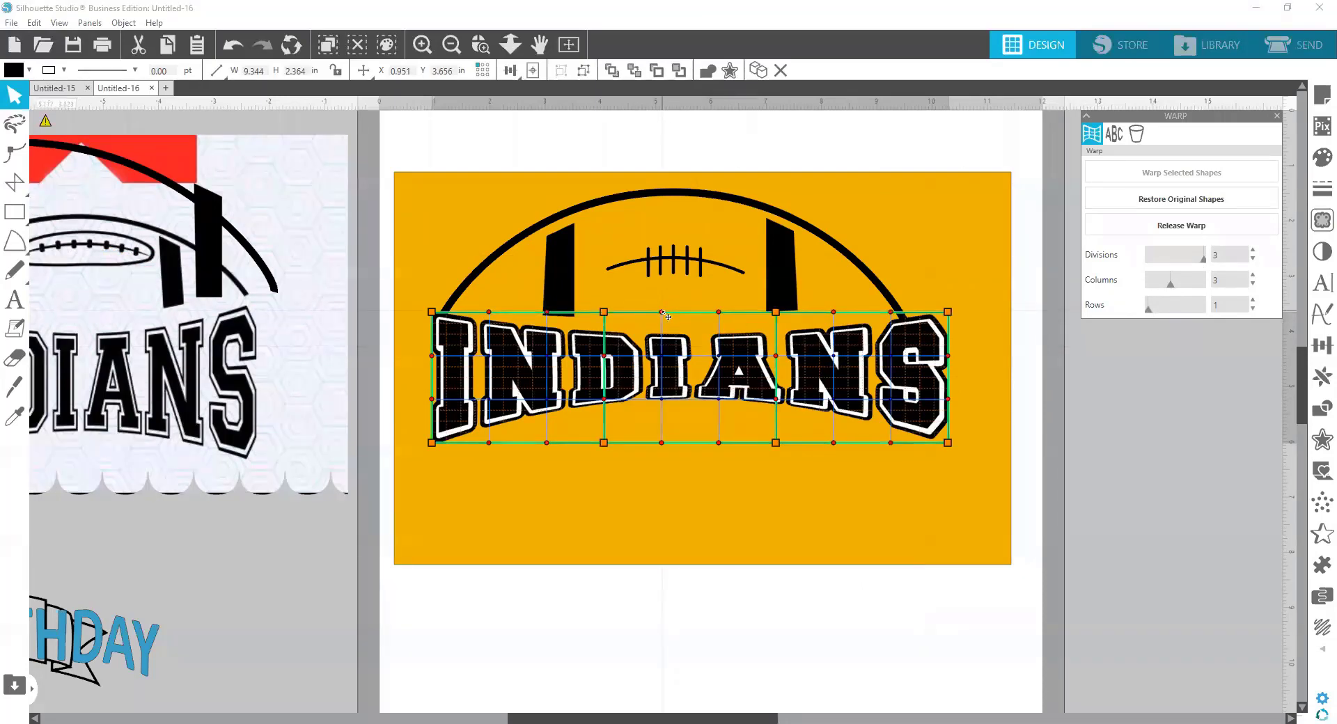
left_click_drag(665, 315, 608, 268)
left_click_drag(609, 352, 599, 283)
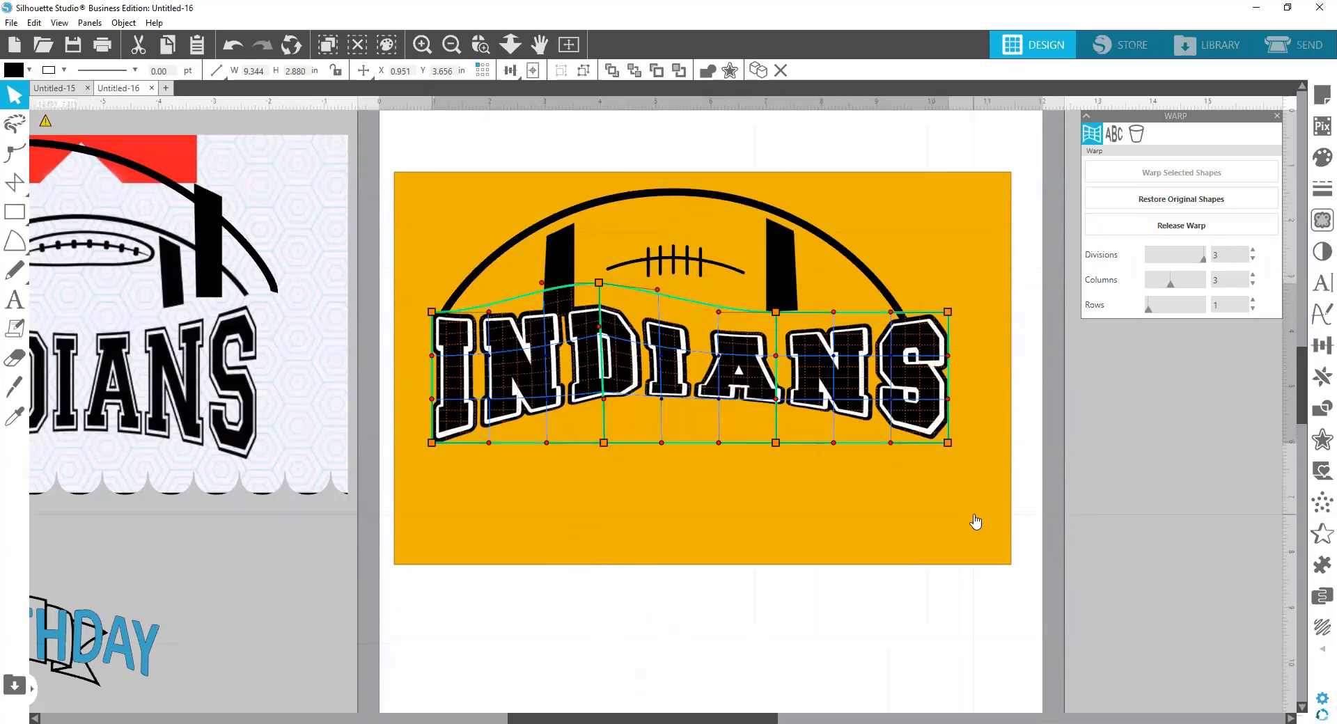
Move the yellow rectangle off the page and delete the complete INDIANS football design.
left_click_drag(973, 525, 436, 227)
left_click(476, 312)
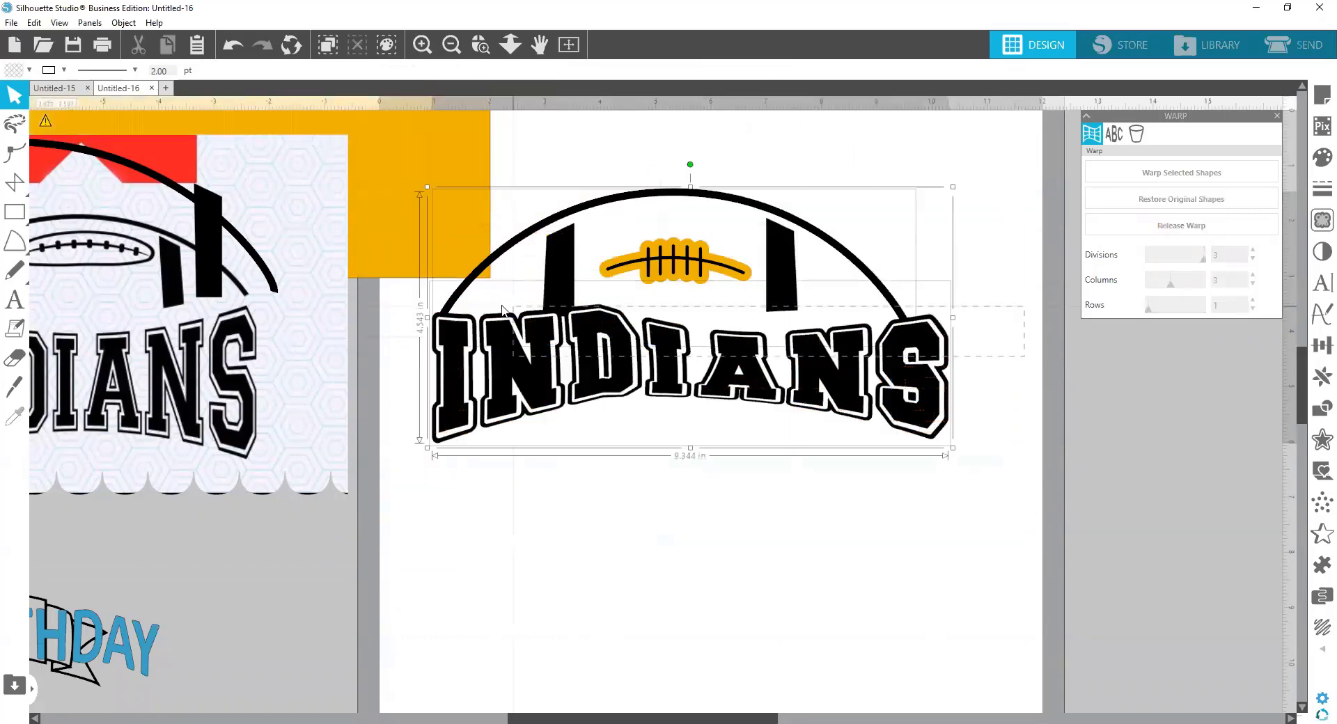
key("Delete")
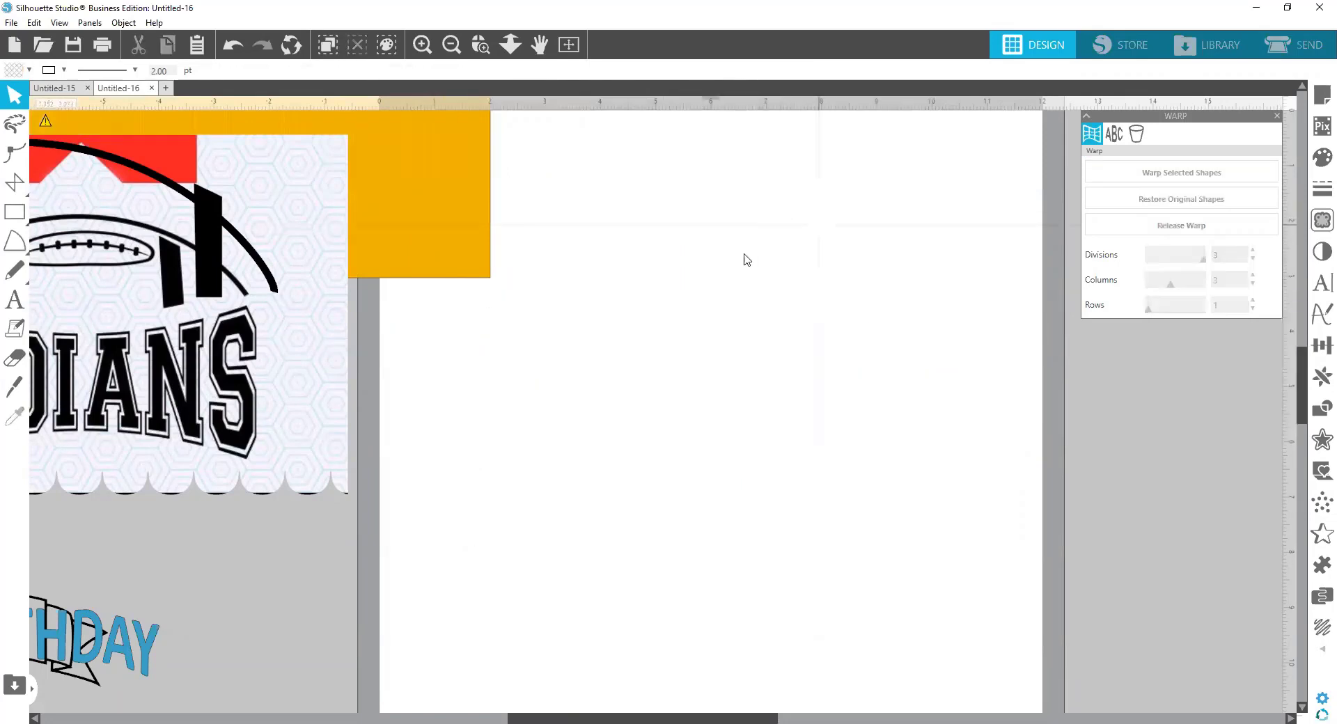
left_click_drag(429, 214, 303, 263)
scroll(585, 442, "up", 2)
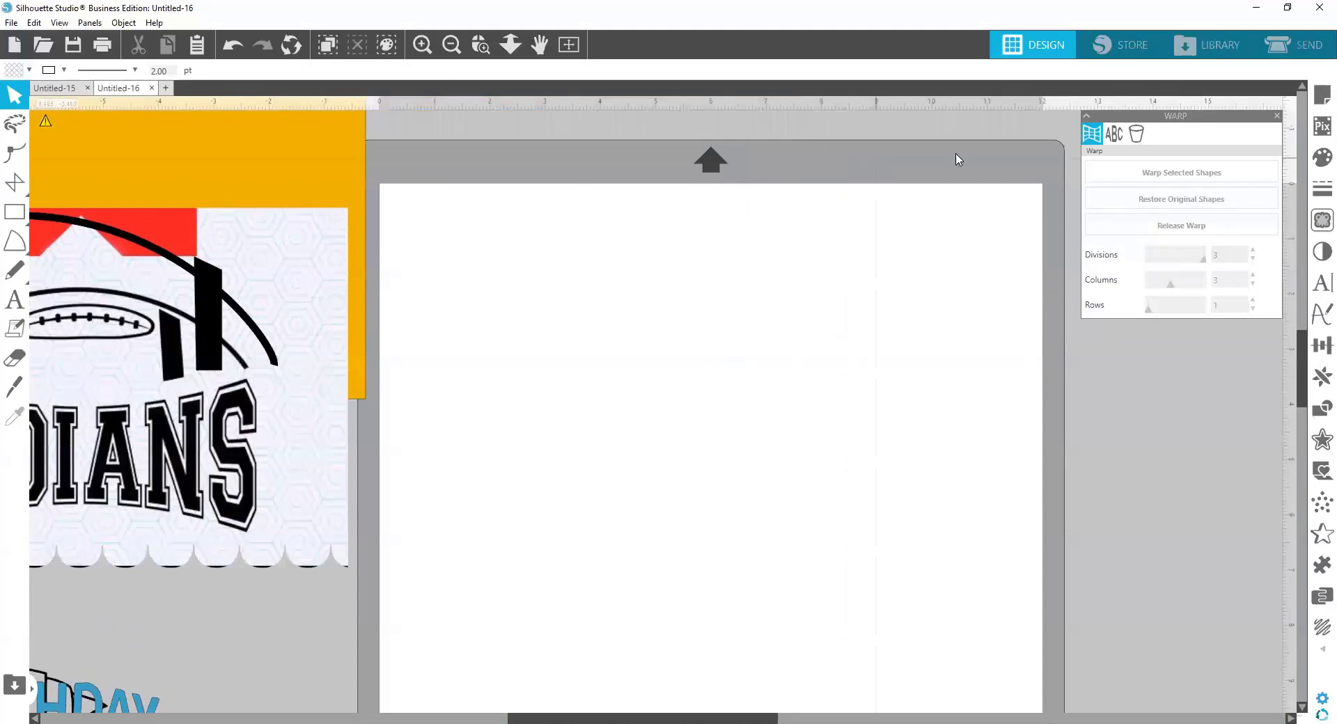
Draw a rectangle about 3 by 5.5 in on the page and start a conical warp on it.
left_click(1138, 133)
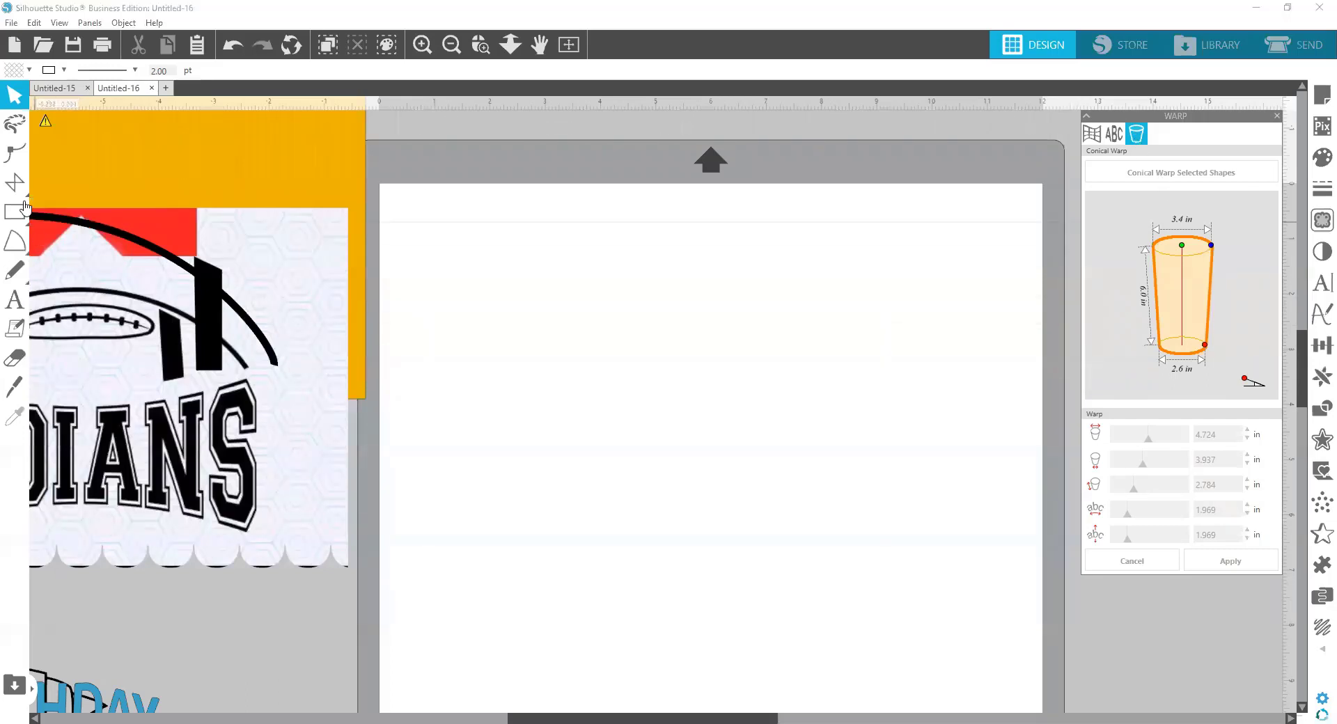
left_click_drag(511, 319, 678, 620)
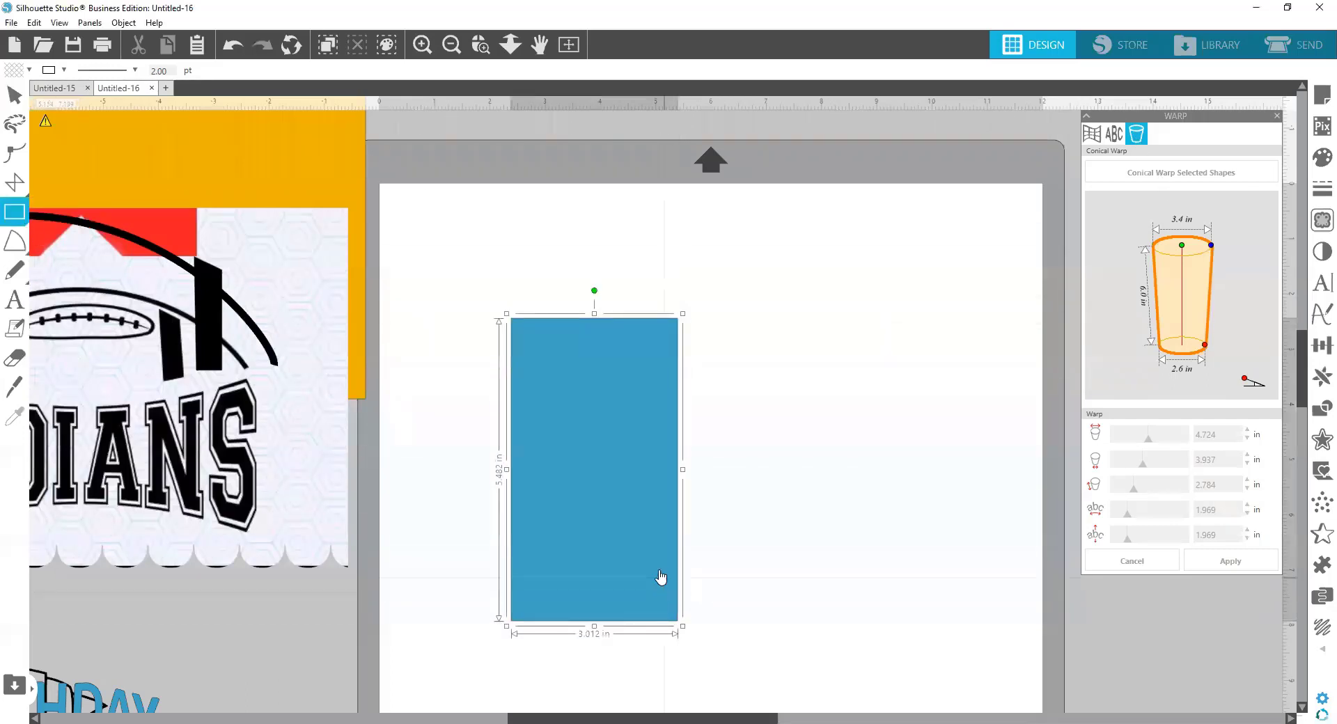
left_click(1190, 172)
scroll(985, 415, "down", 3)
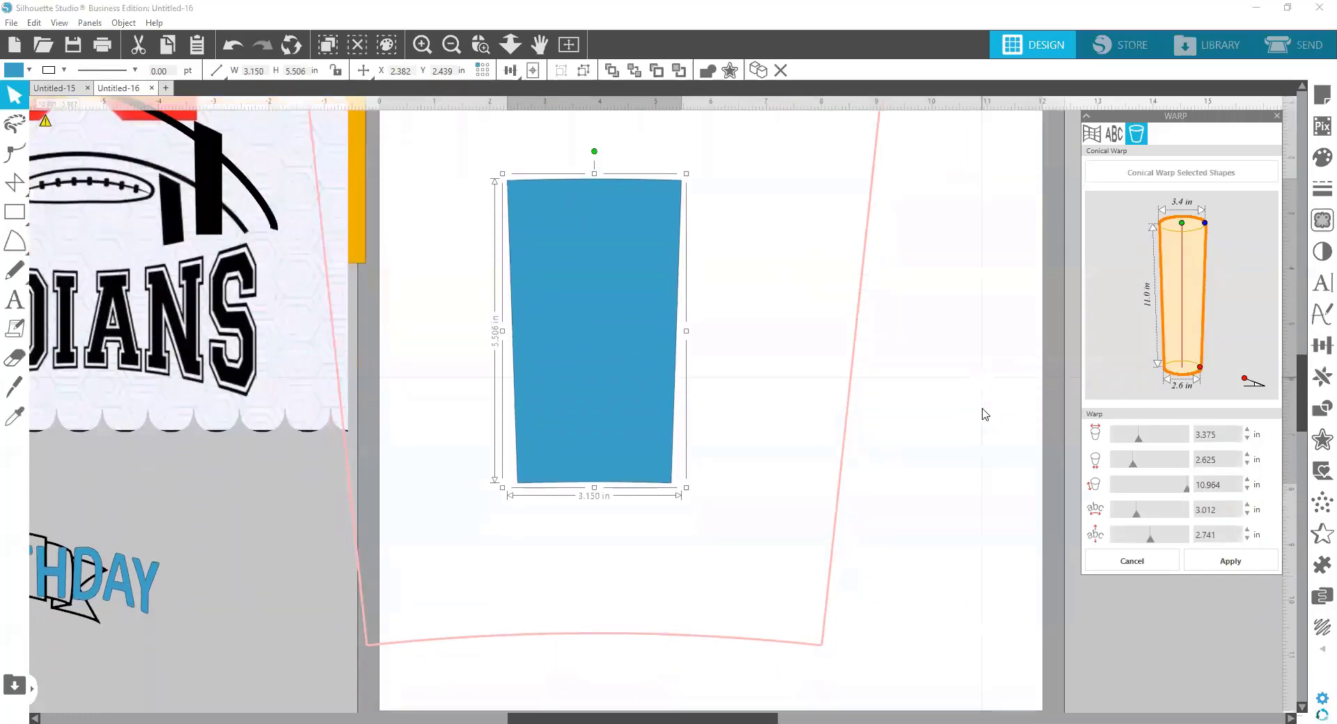
Reduce the conical warp's top diameter to 2.799 in while repositioning the shape, and delete the warped rectangle.
scroll(985, 415, "up", 3)
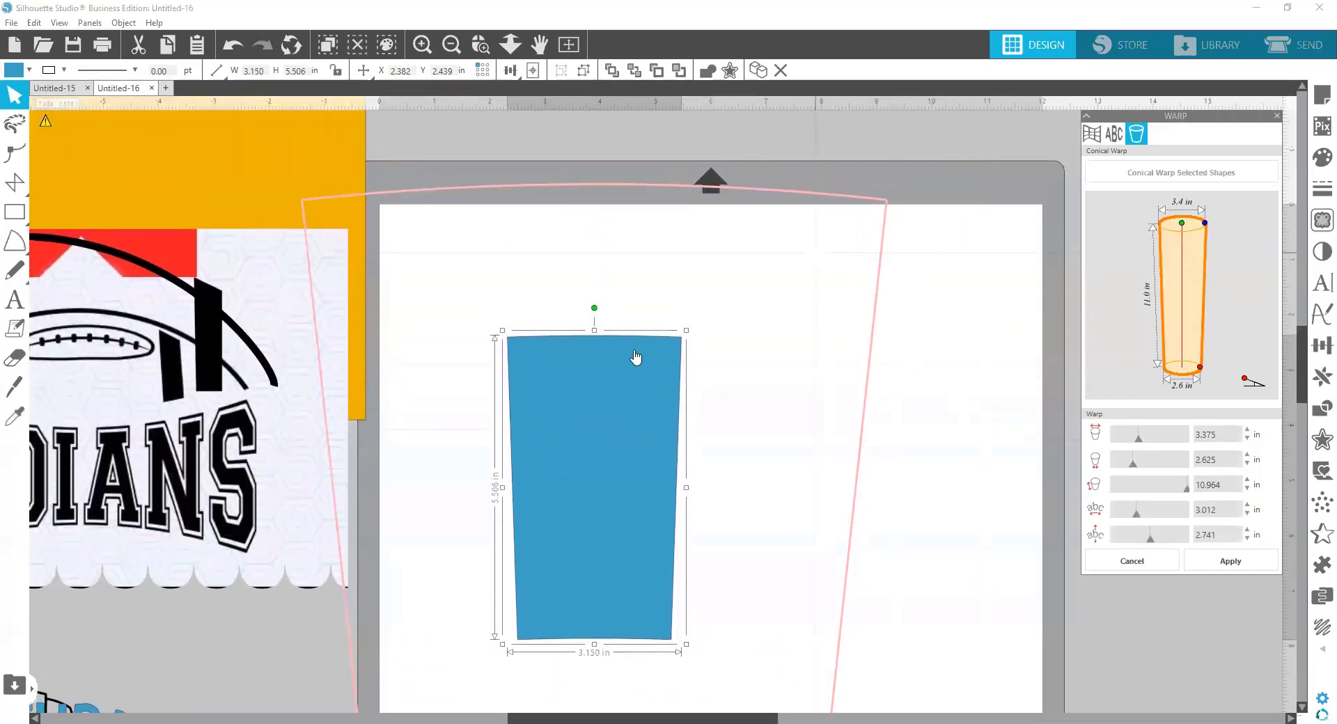
left_click_drag(636, 356, 721, 340)
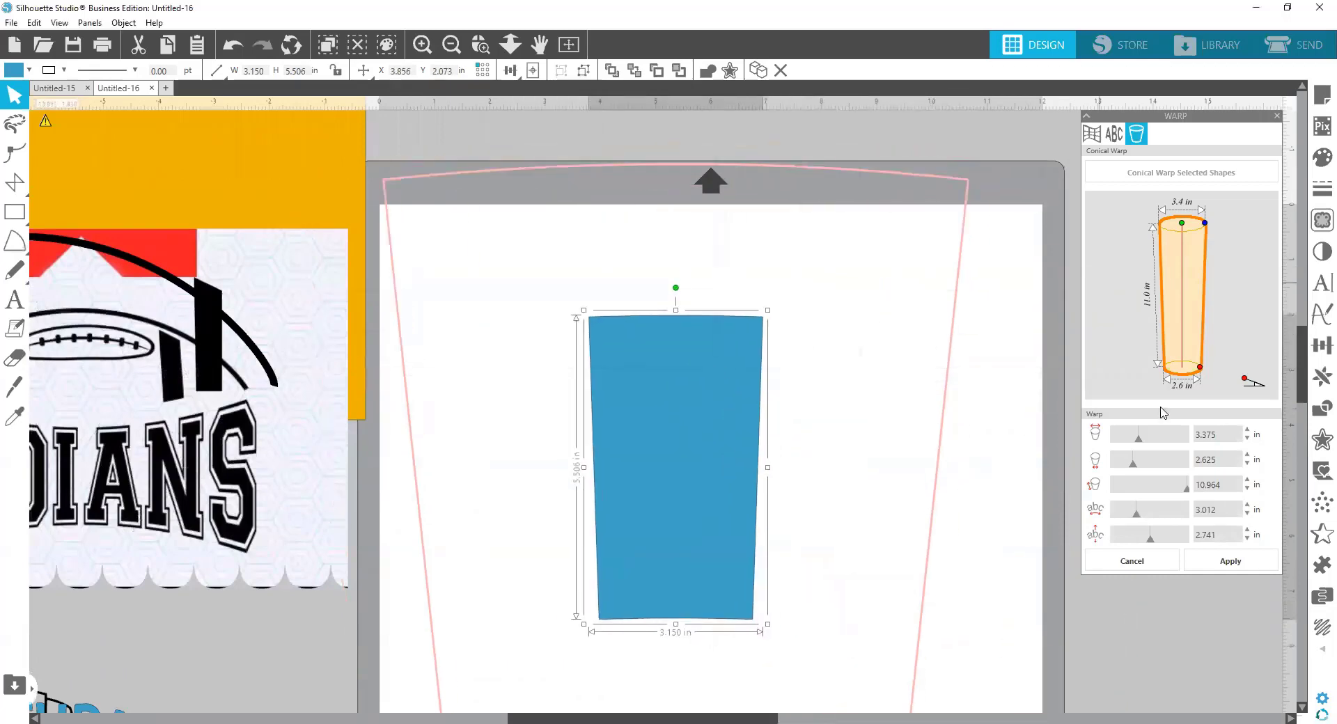
mouse_move(1160, 442)
left_mouse_down()
mouse_move(1172, 440)
mouse_move(1136, 440)
left_mouse_up()
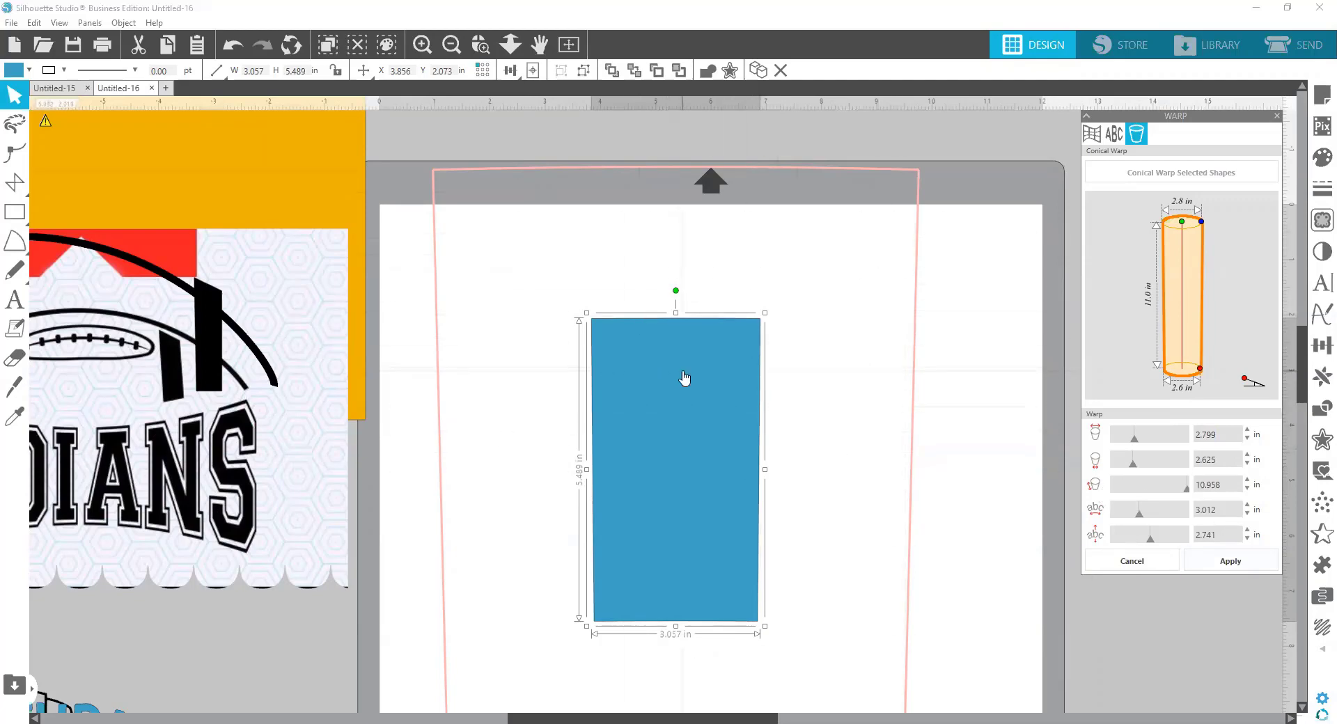
mouse_move(686, 382)
left_mouse_down()
mouse_move(737, 320)
mouse_move(691, 363)
mouse_move(691, 404)
left_mouse_up()
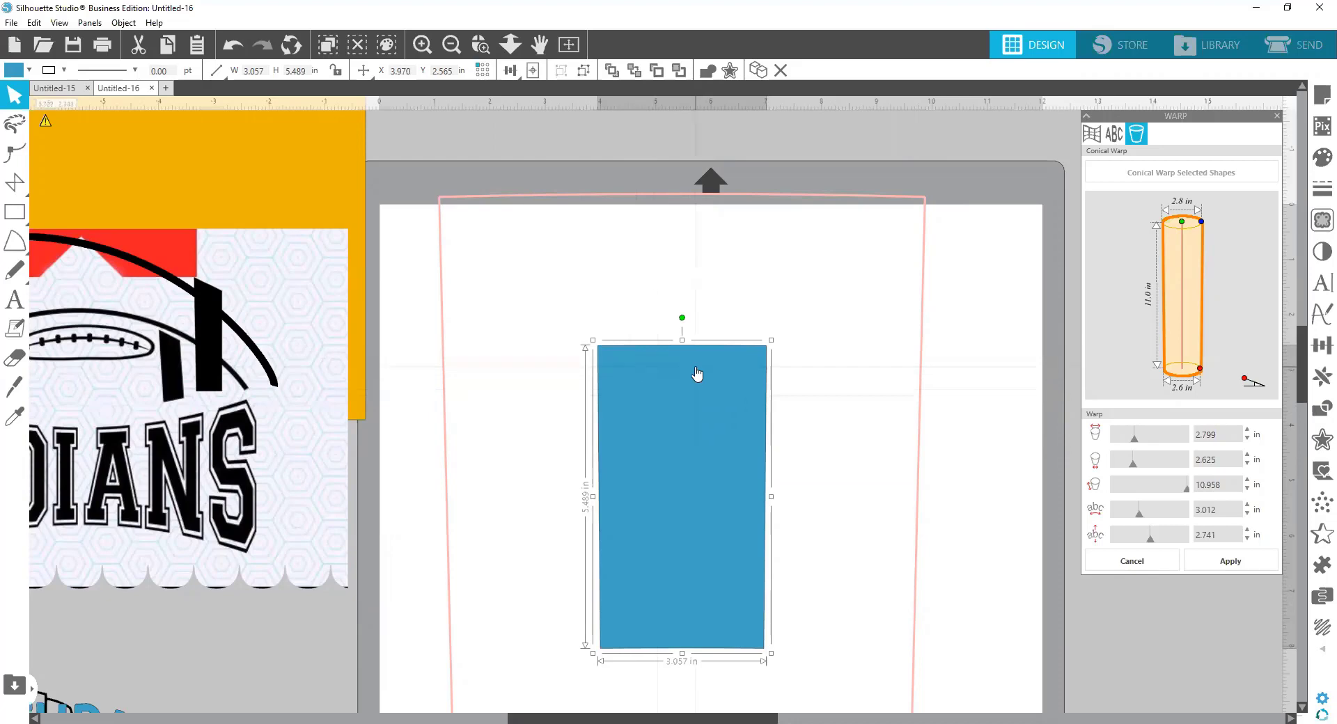
key("Delete")
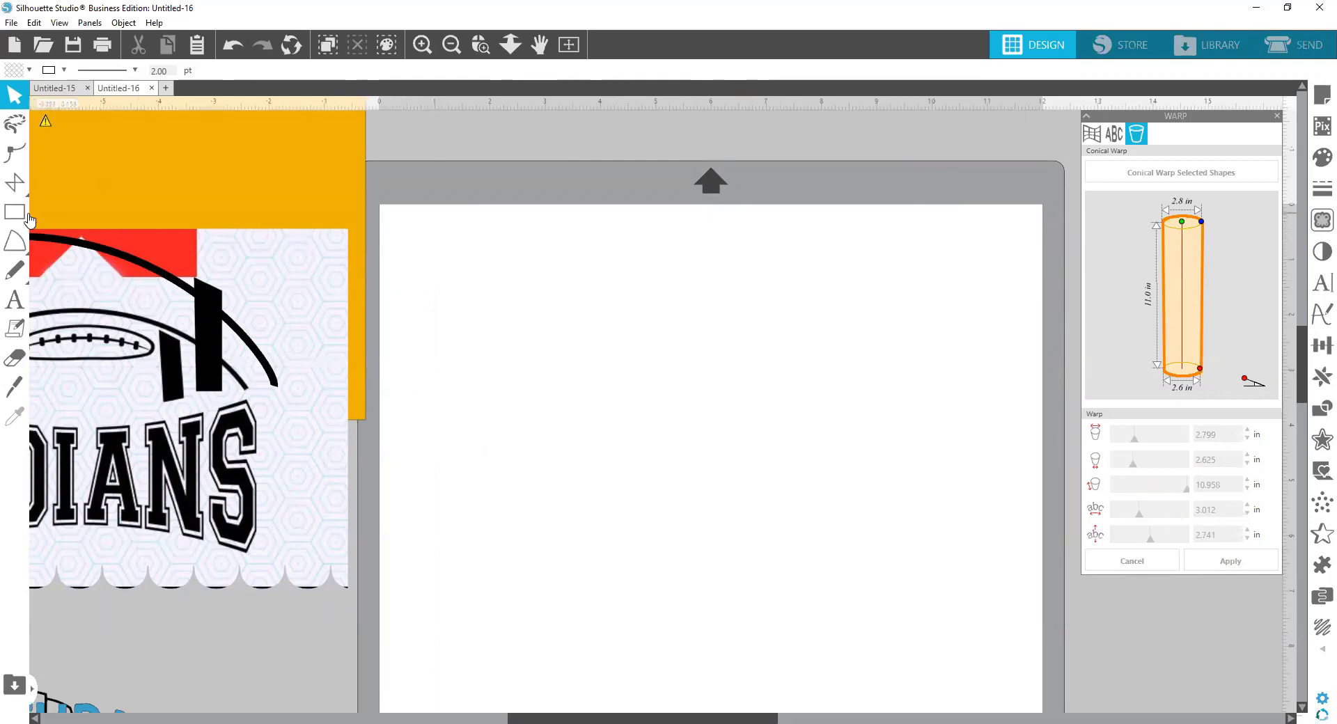
Add a polygon flexishape about 3.2 in wide and adjust it to seven sides.
mouse_move(15, 213)
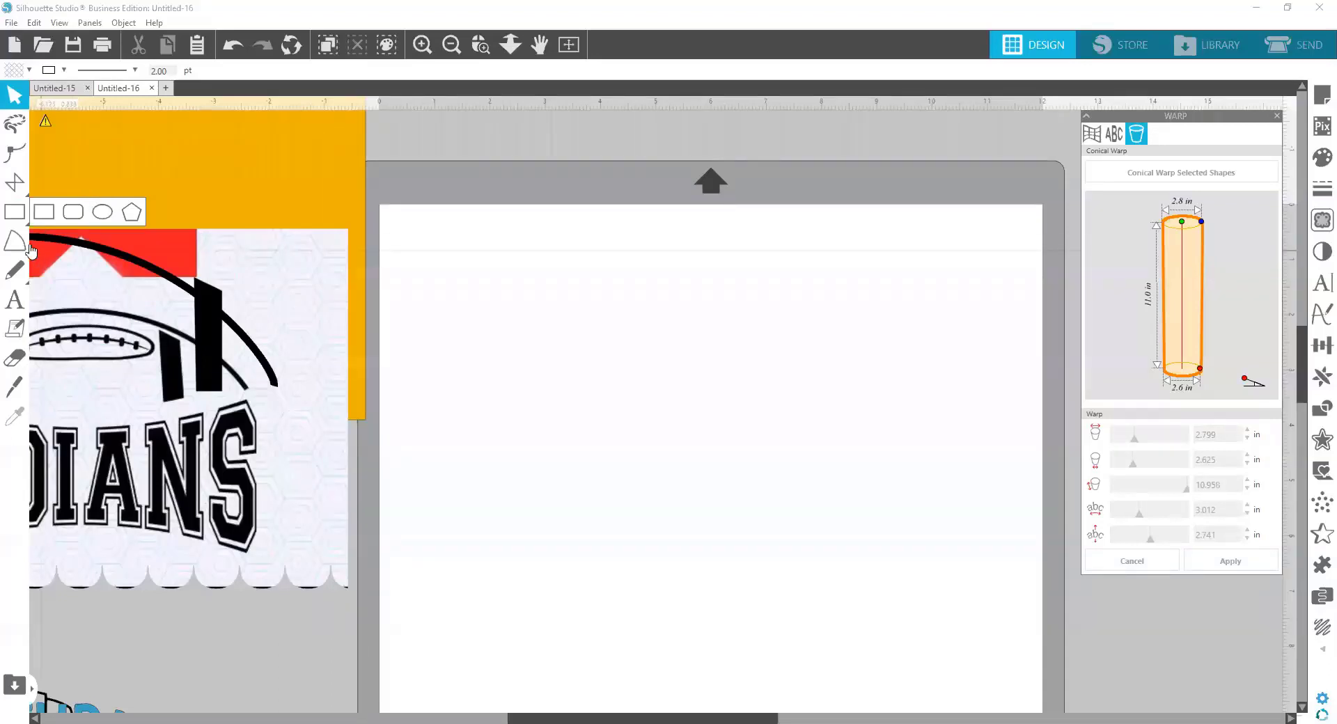
mouse_move(14, 244)
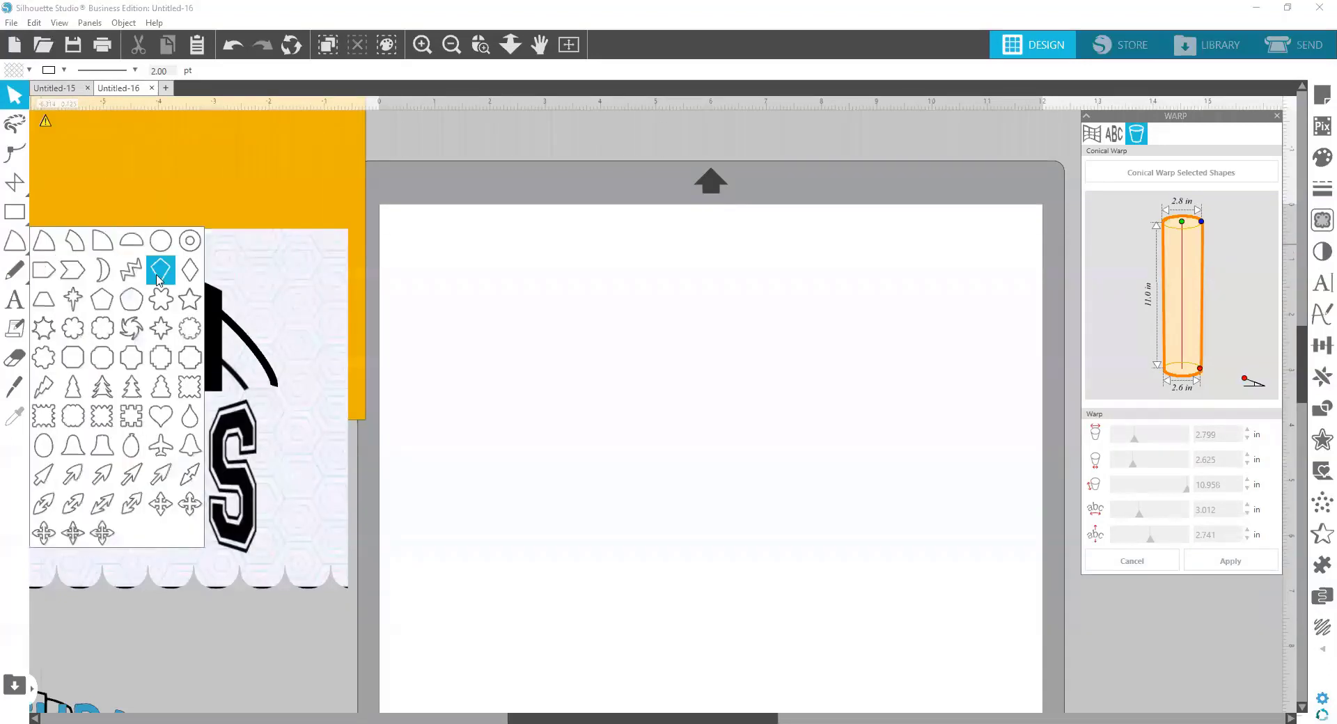
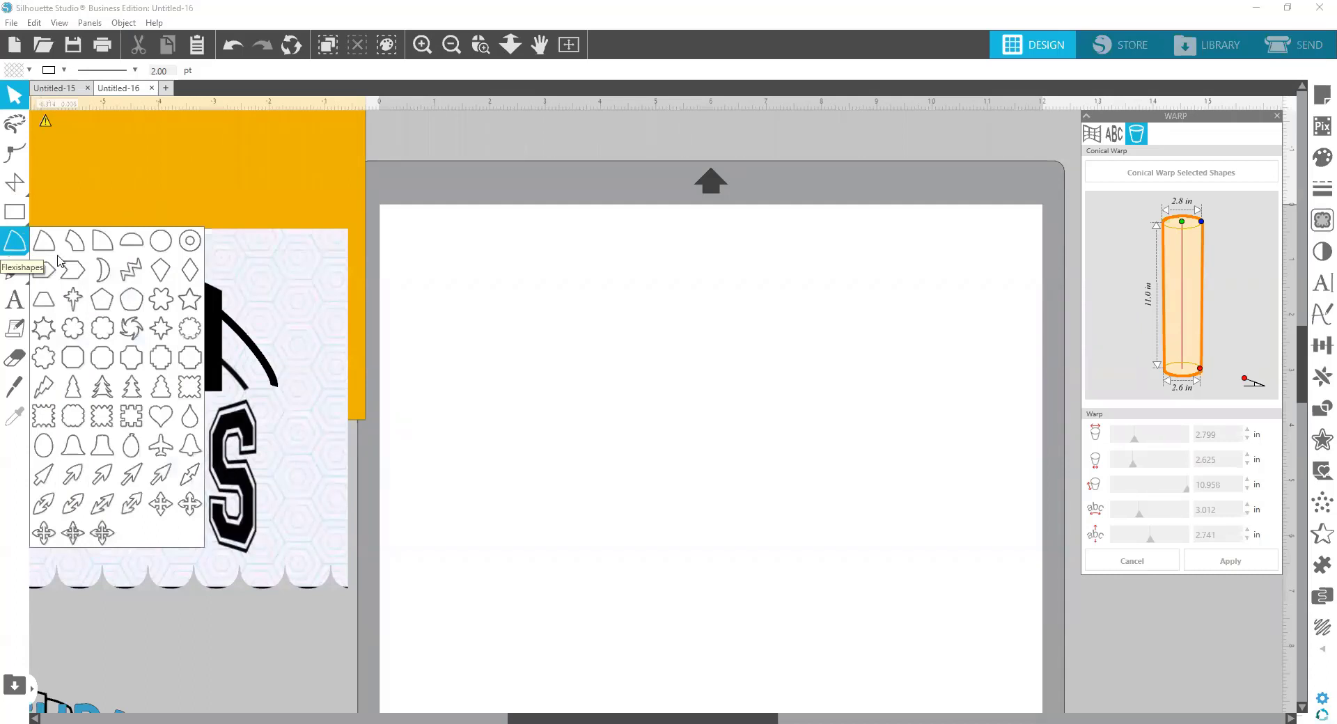
left_click(102, 299)
left_click_drag(503, 292, 559, 337)
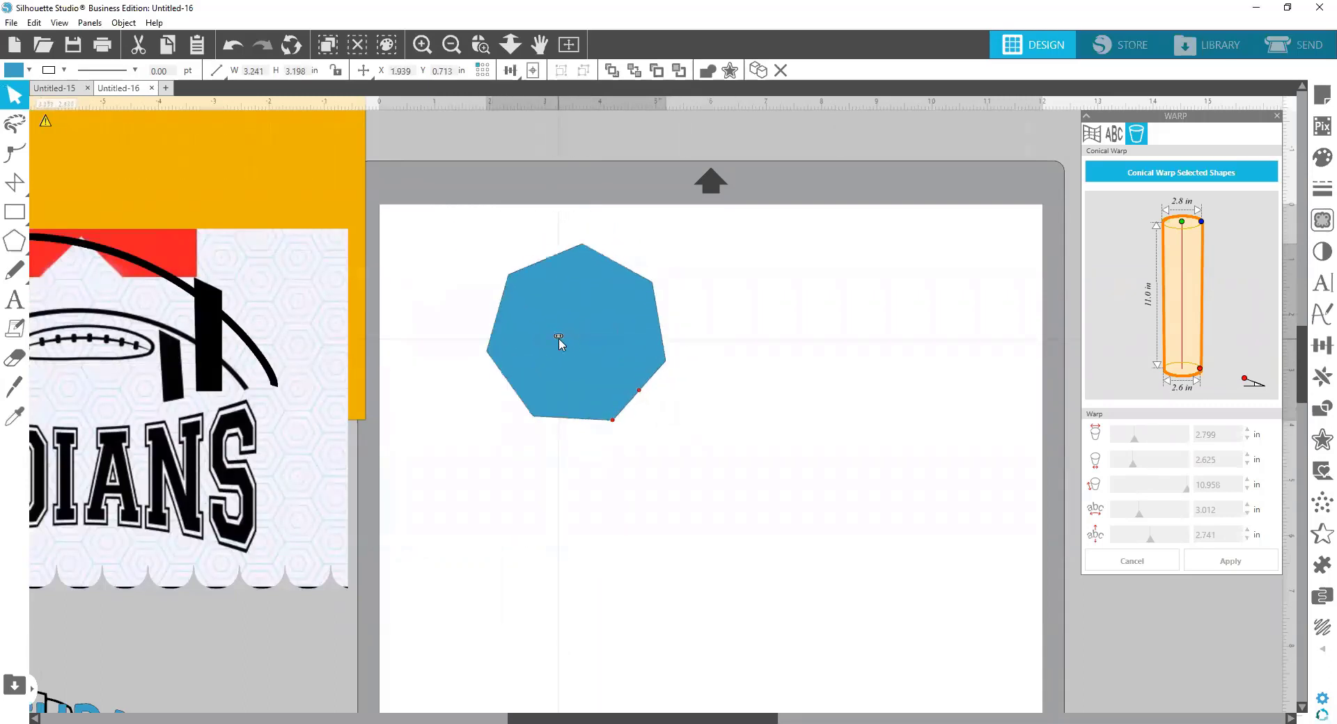
Add a flower flexishape about 3.4 in wide beside the heptagon and adjust it to ten petals.
left_click(26, 255)
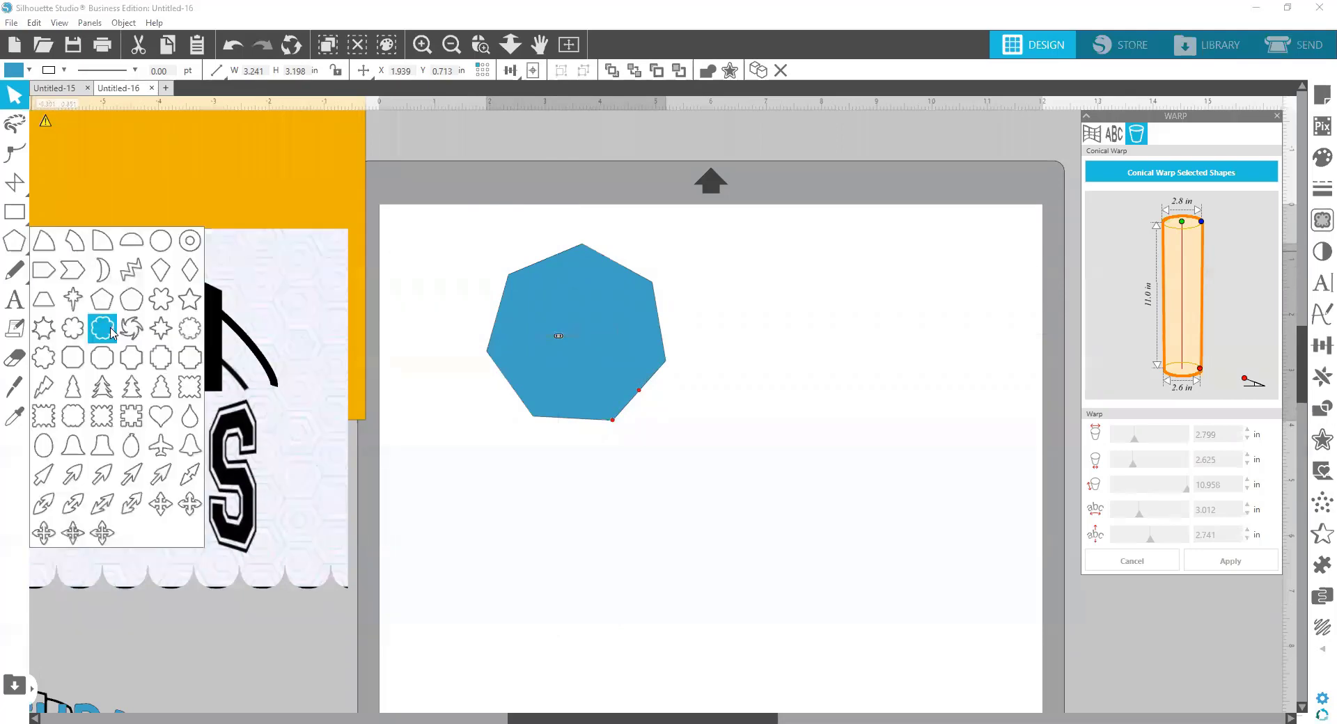
left_click(111, 333)
mouse_move(740, 317)
left_mouse_down()
mouse_move(797, 367)
mouse_move(753, 319)
mouse_move(801, 320)
mouse_move(755, 323)
left_mouse_up()
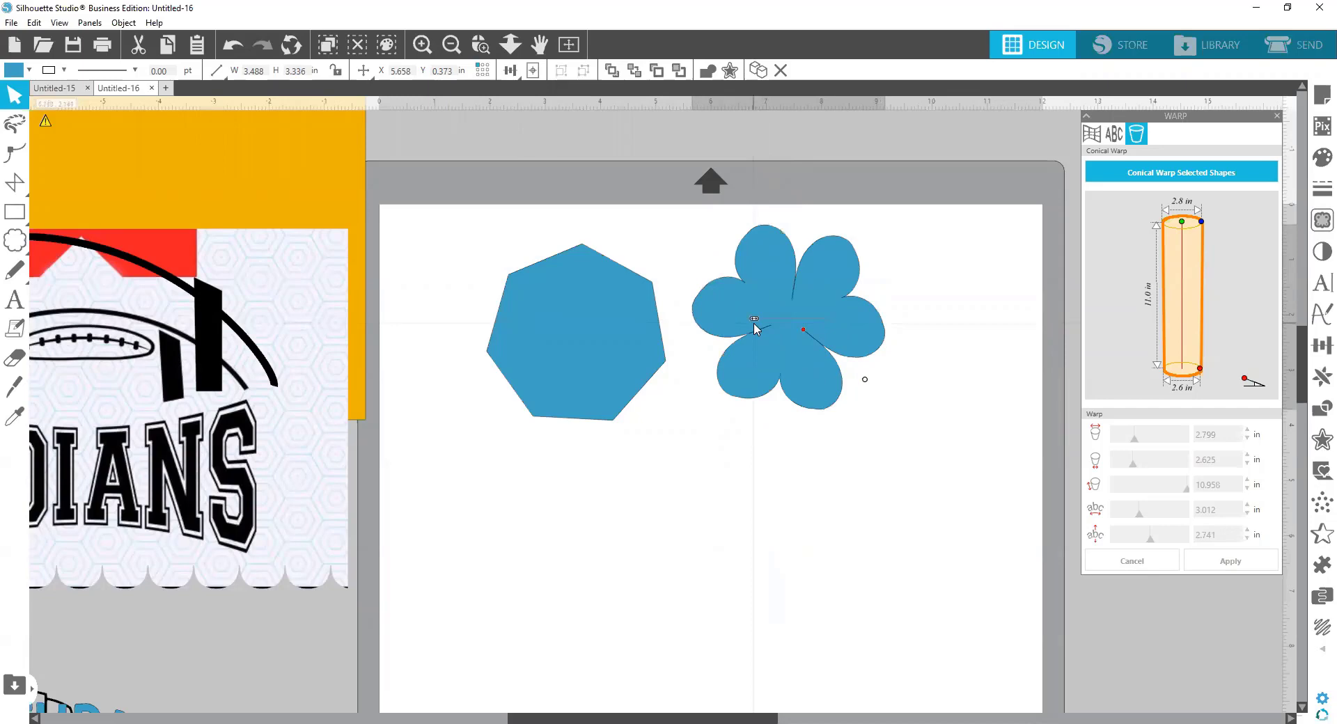
left_click_drag(755, 324, 763, 326)
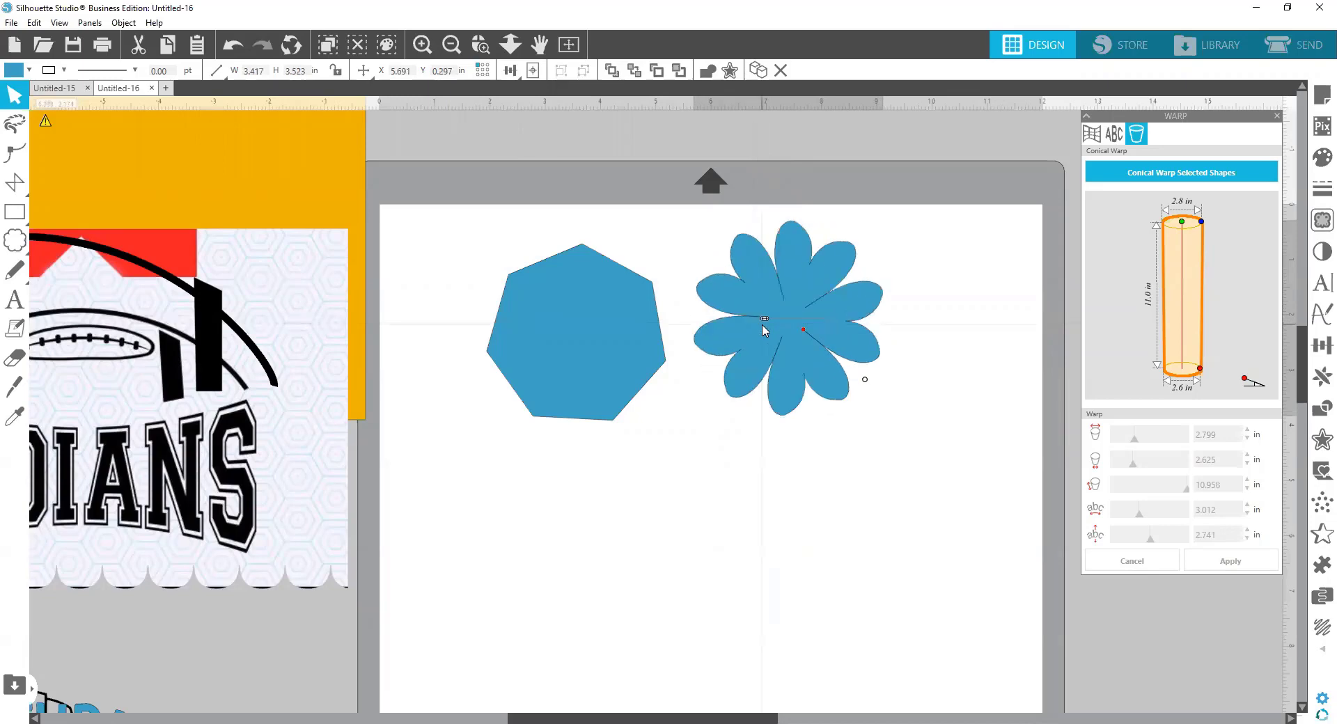
left_click(811, 425)
left_click(790, 333)
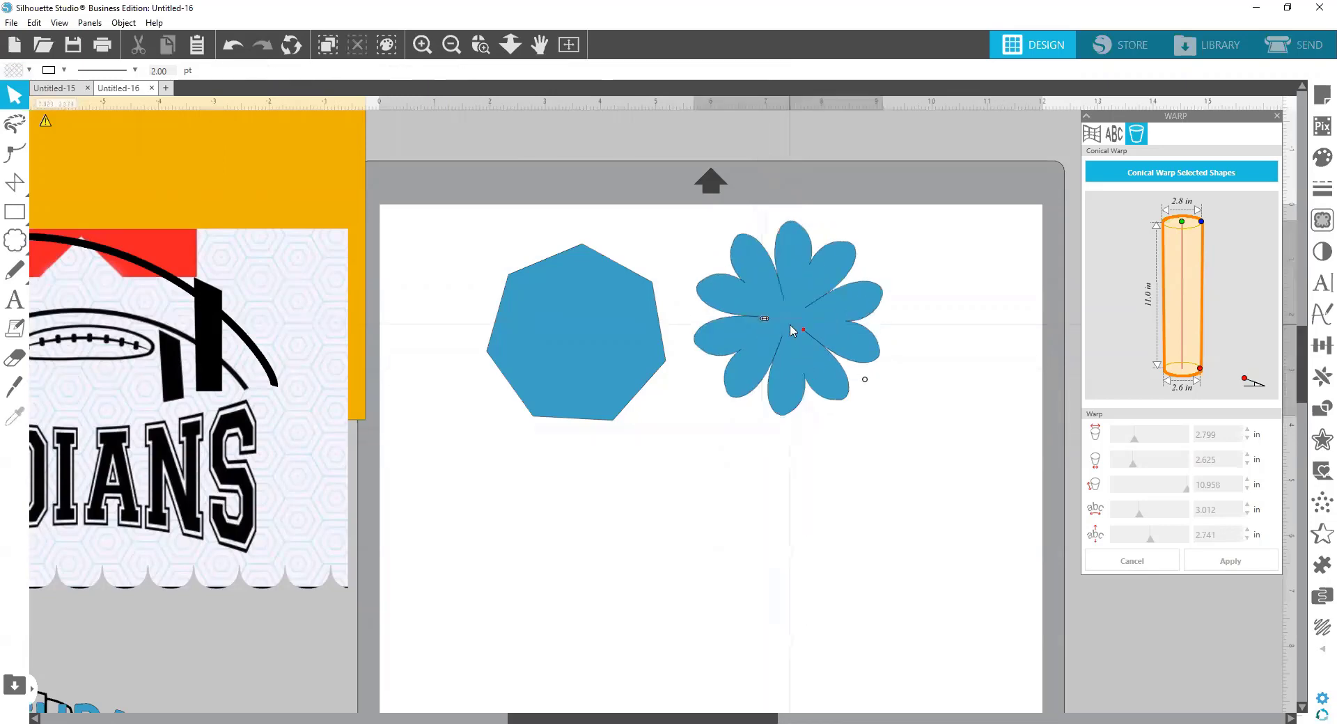
Move the flower onto the heptagon, and delete both shapes.
left_click_drag(785, 321, 575, 331)
left_click_drag(688, 447, 470, 202)
key("Delete")
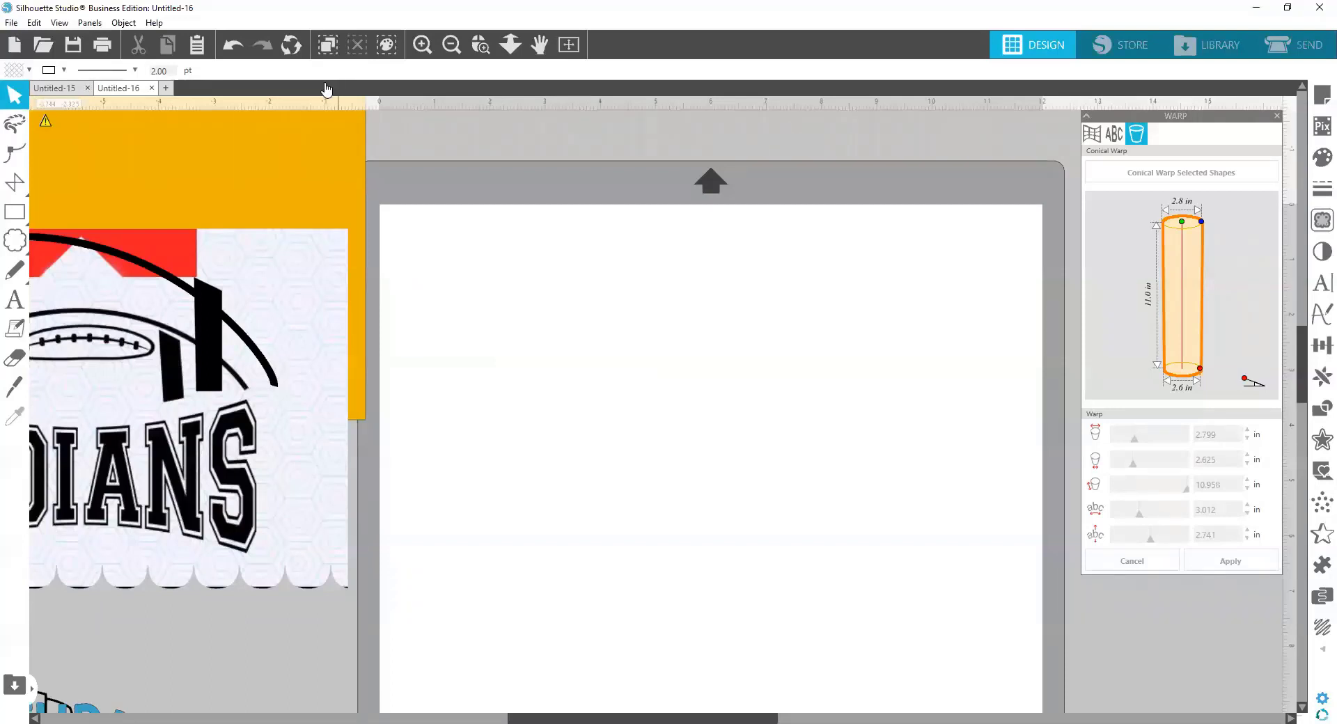
Draw a seven-petal flower flexishape about 4.15 in wide and remove its fill colour.
scroll(707, 195, "down", 2)
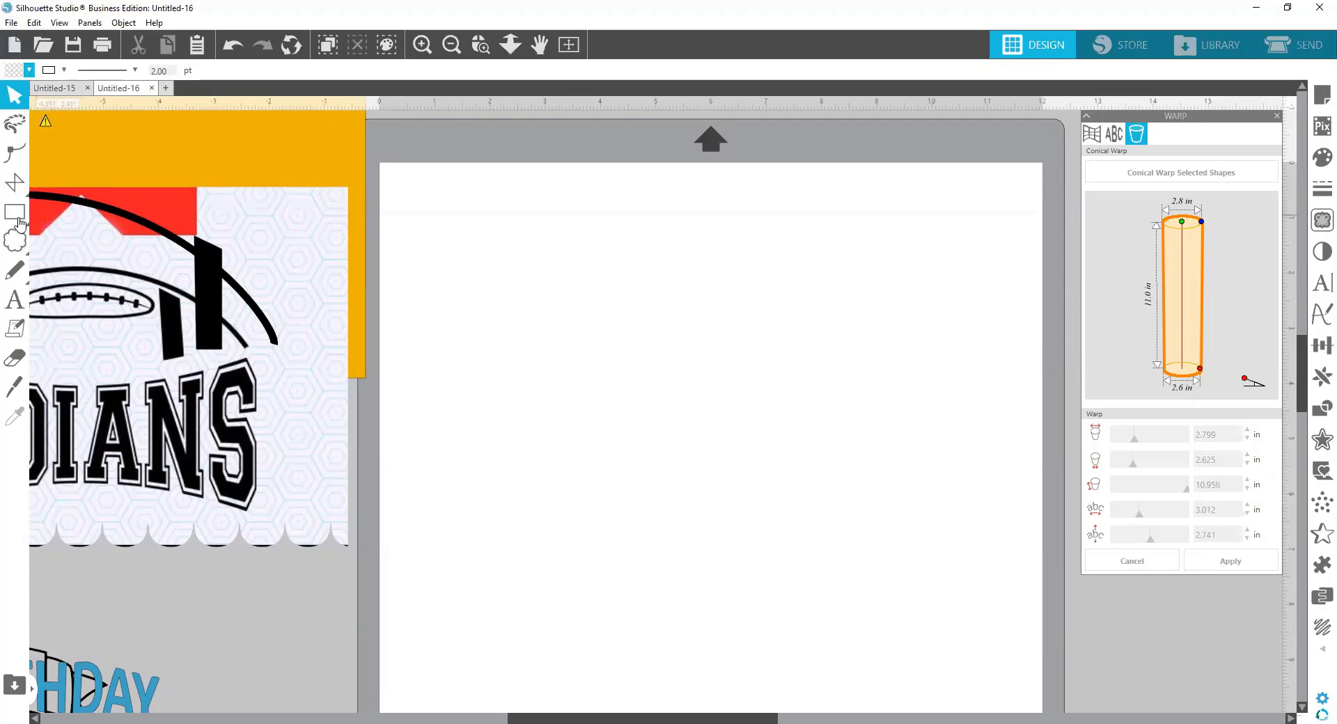
mouse_move(15, 237)
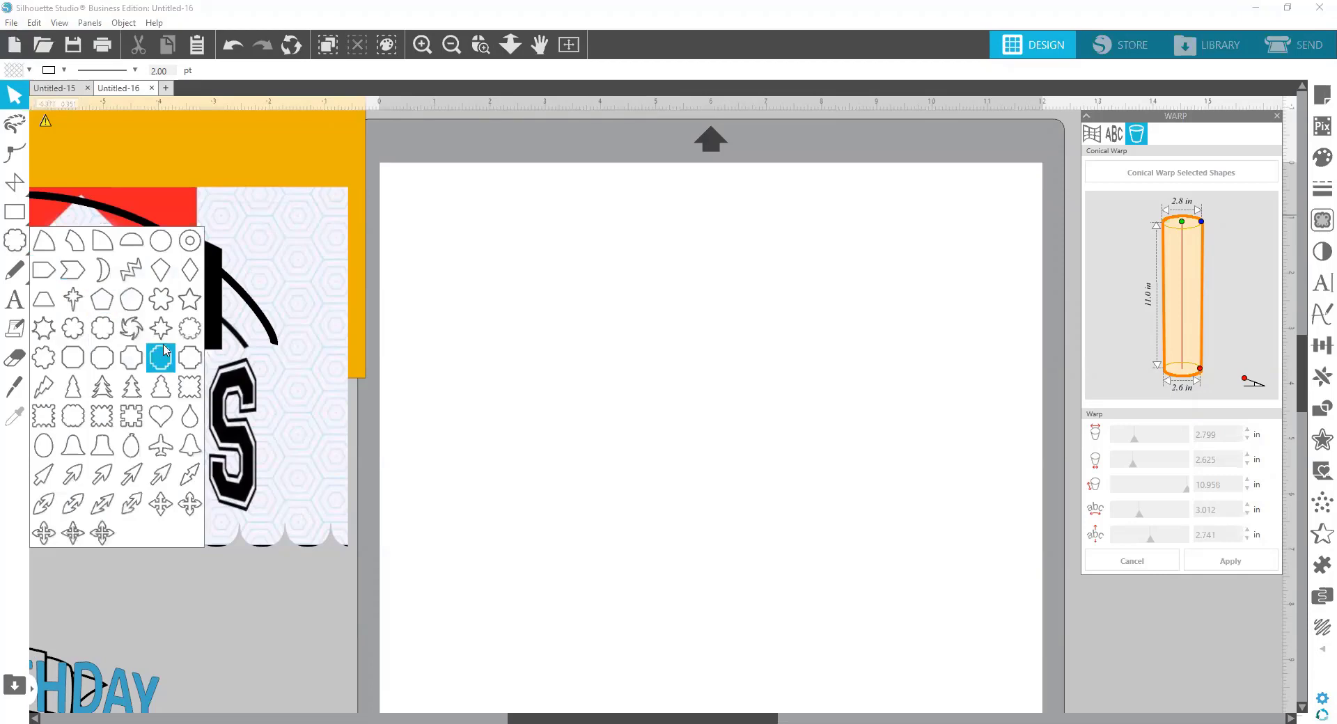
left_click(69, 338)
left_click_drag(479, 130, 698, 403)
left_click(29, 70)
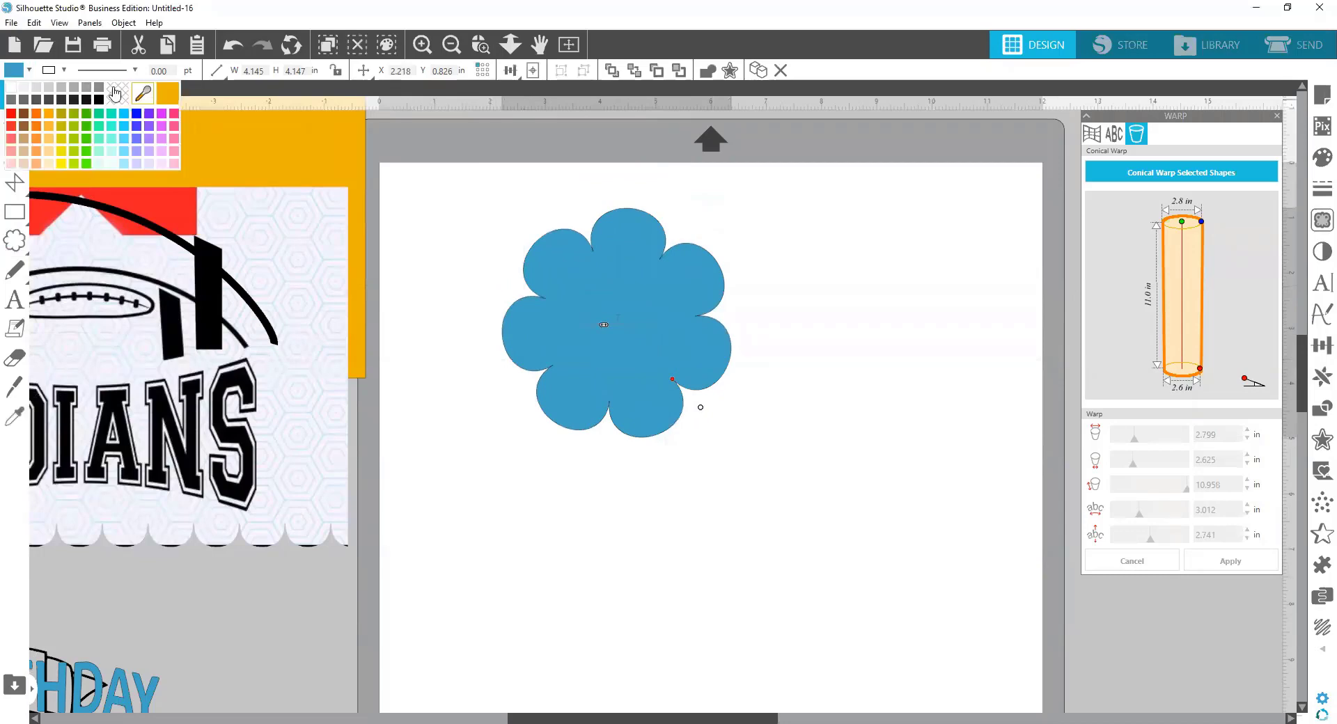
left_click(122, 94)
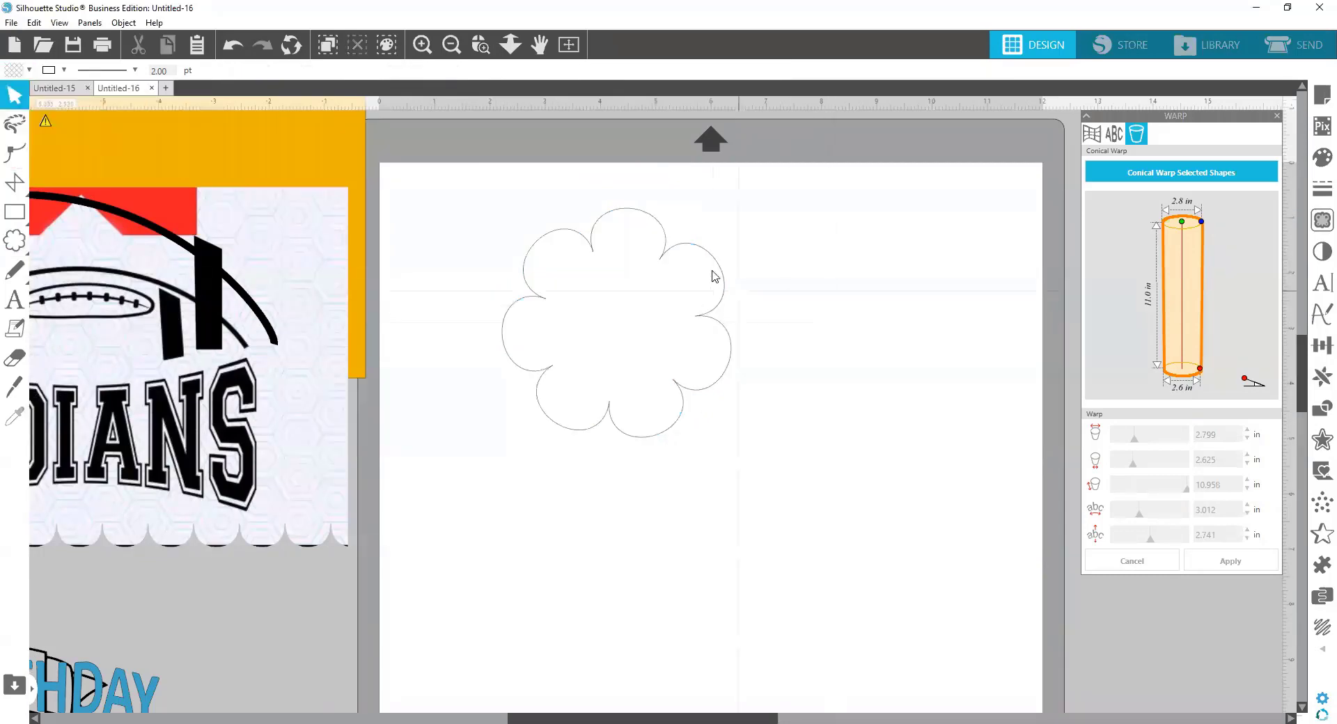
Convert the unfilled flower flexishape to a path.
left_click(101, 24)
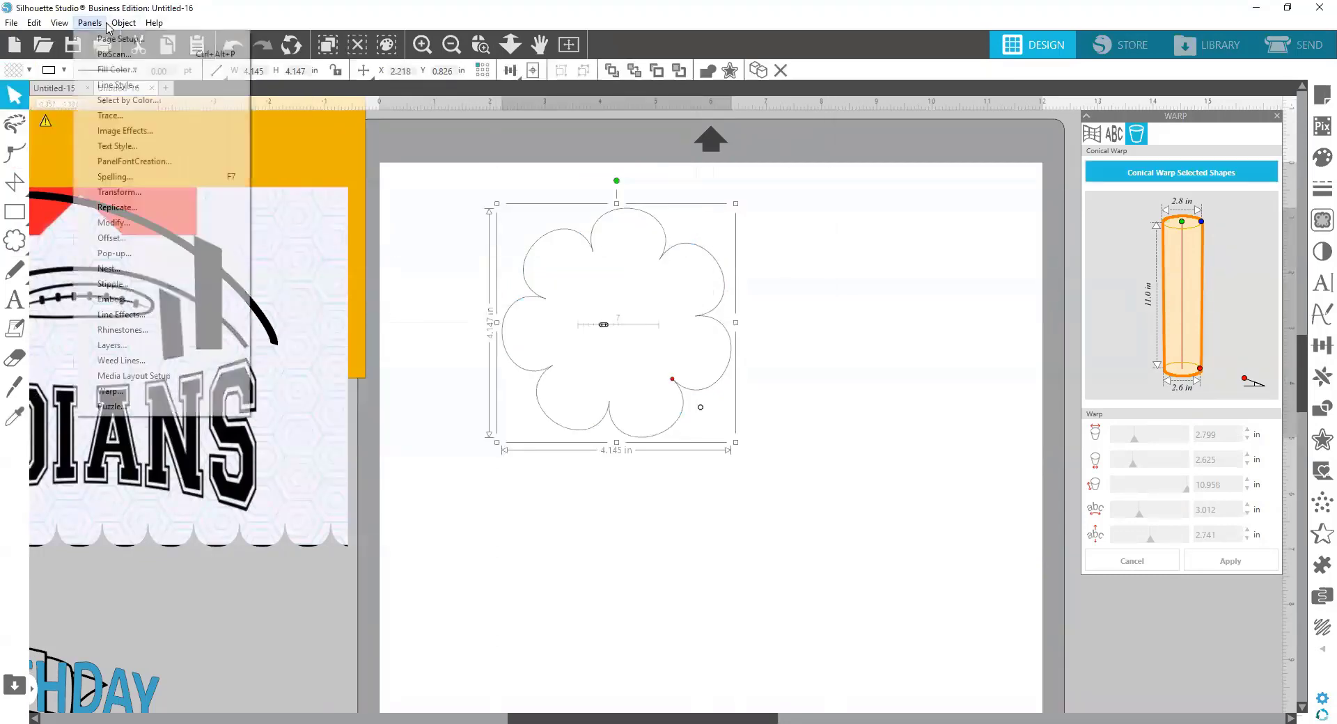
mouse_move(113, 23)
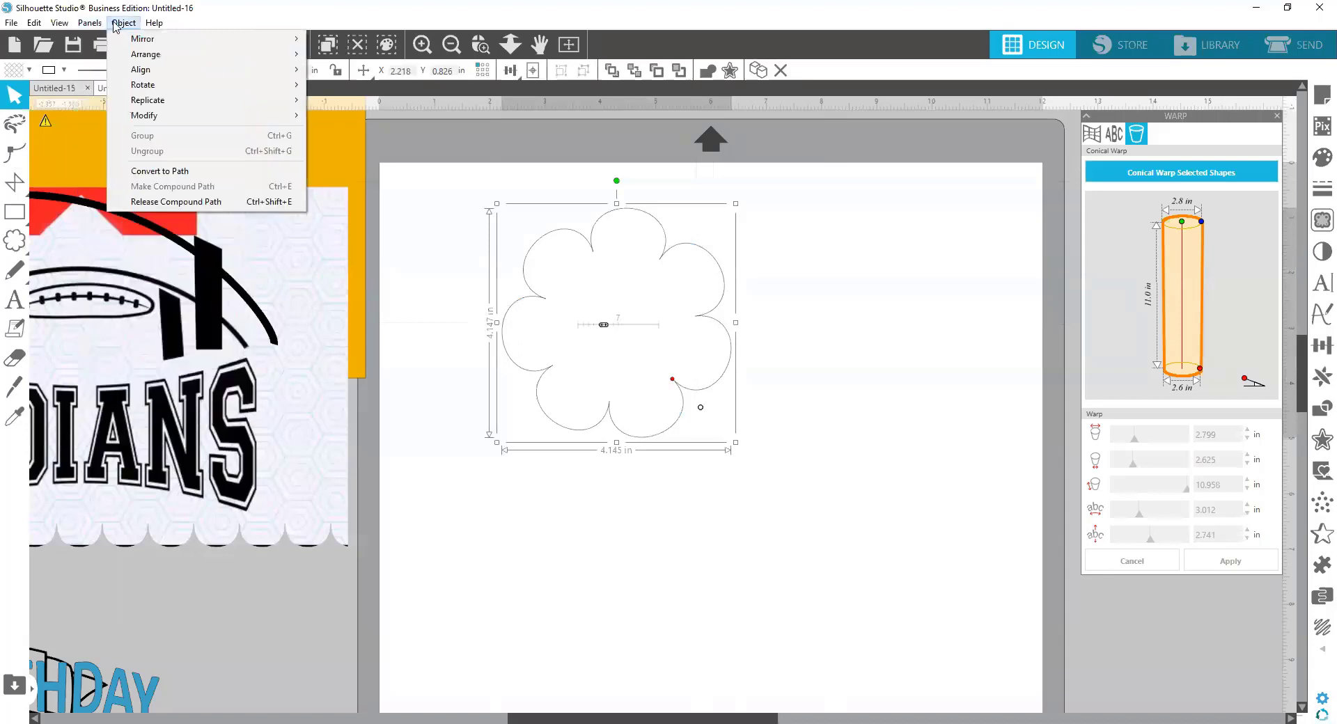
left_click(170, 171)
Set the flower's line thickness to 10 pt and increase it to 20 pt.
left_click(716, 265)
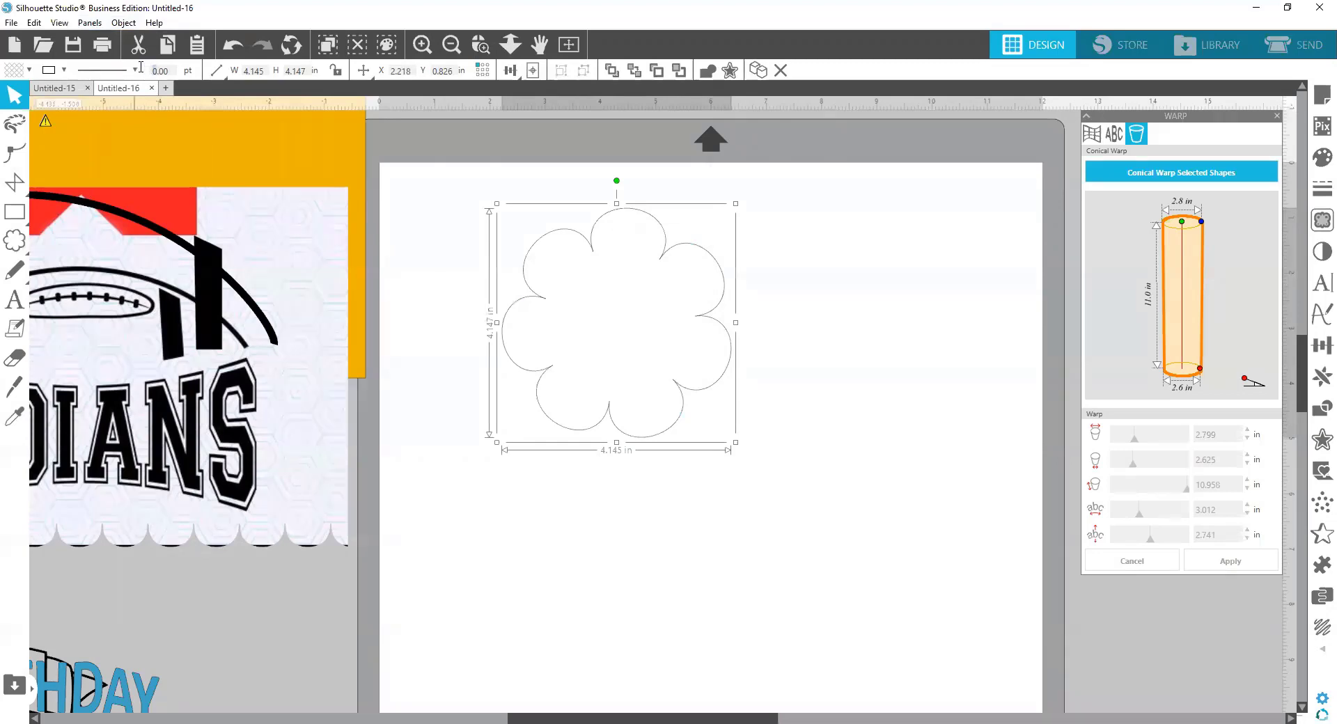
type("10")
key("Return")
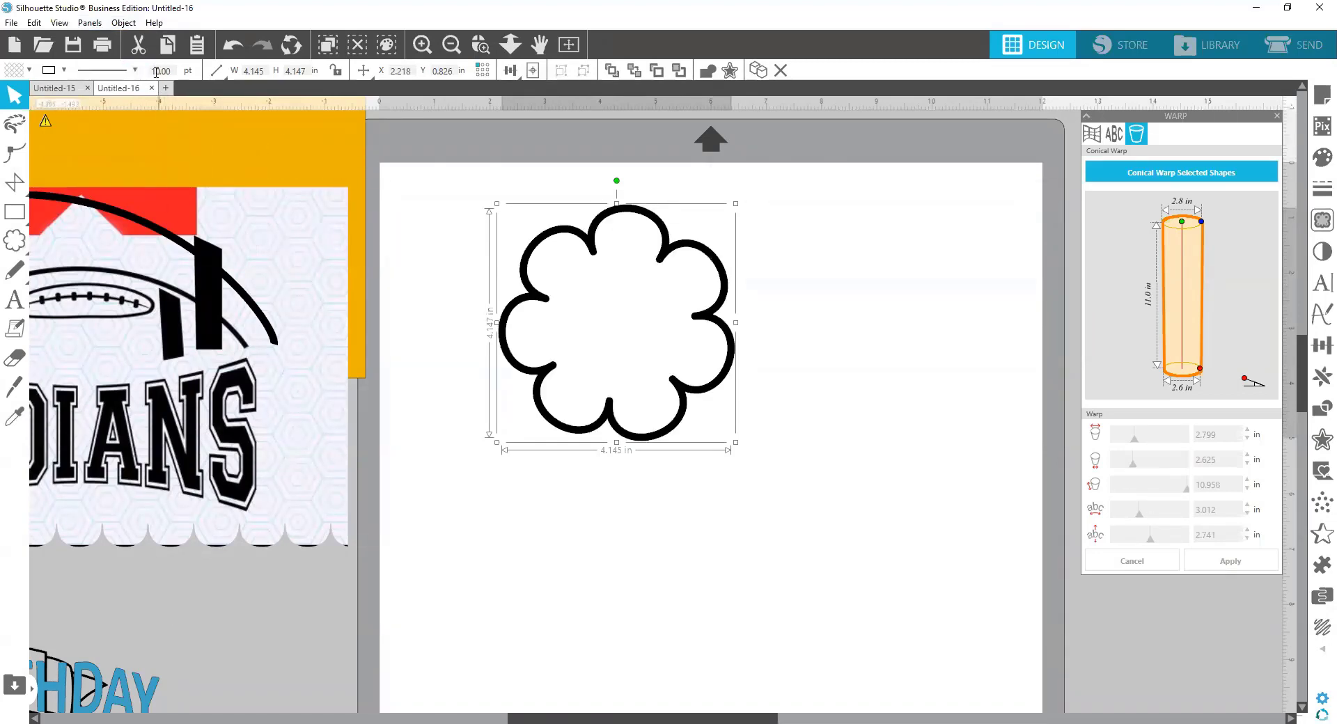
left_click_drag(151, 71, 162, 71)
type("20")
key("Return")
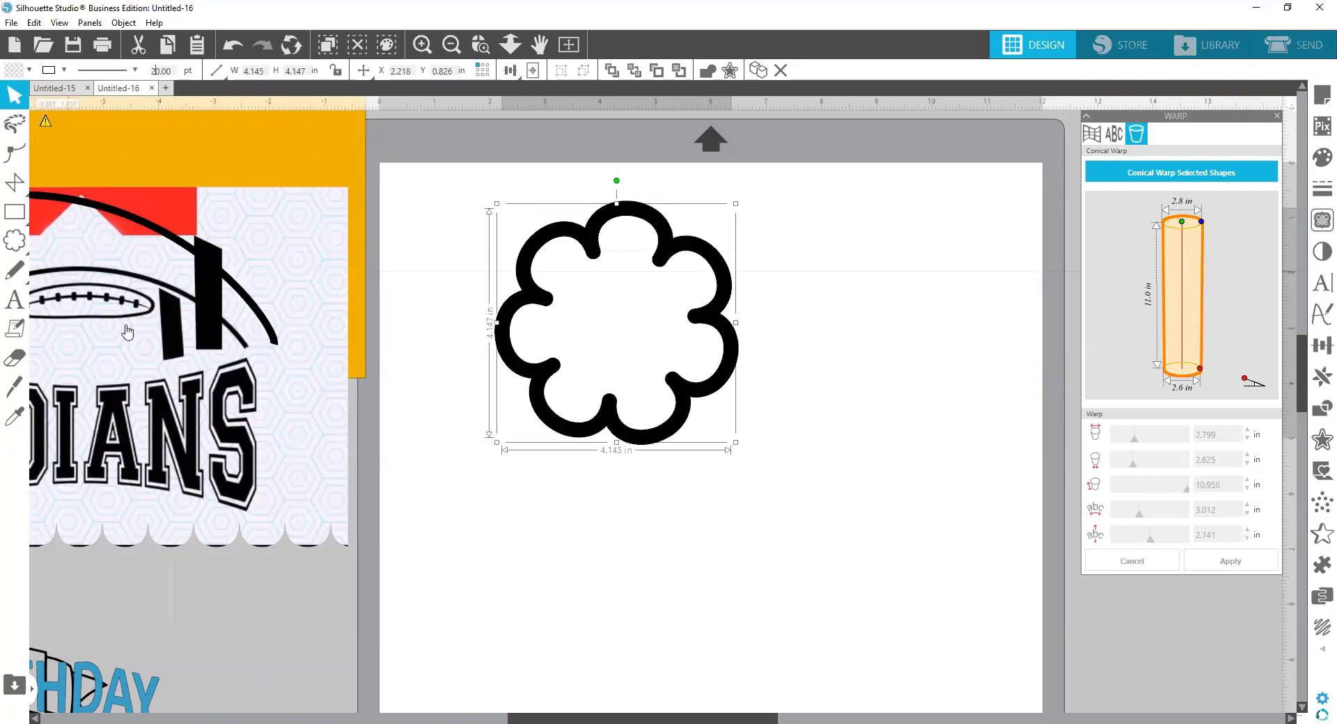
Move the thick-outlined flower off the page onto the INDIANS football design.
left_click_drag(661, 261, 587, 268)
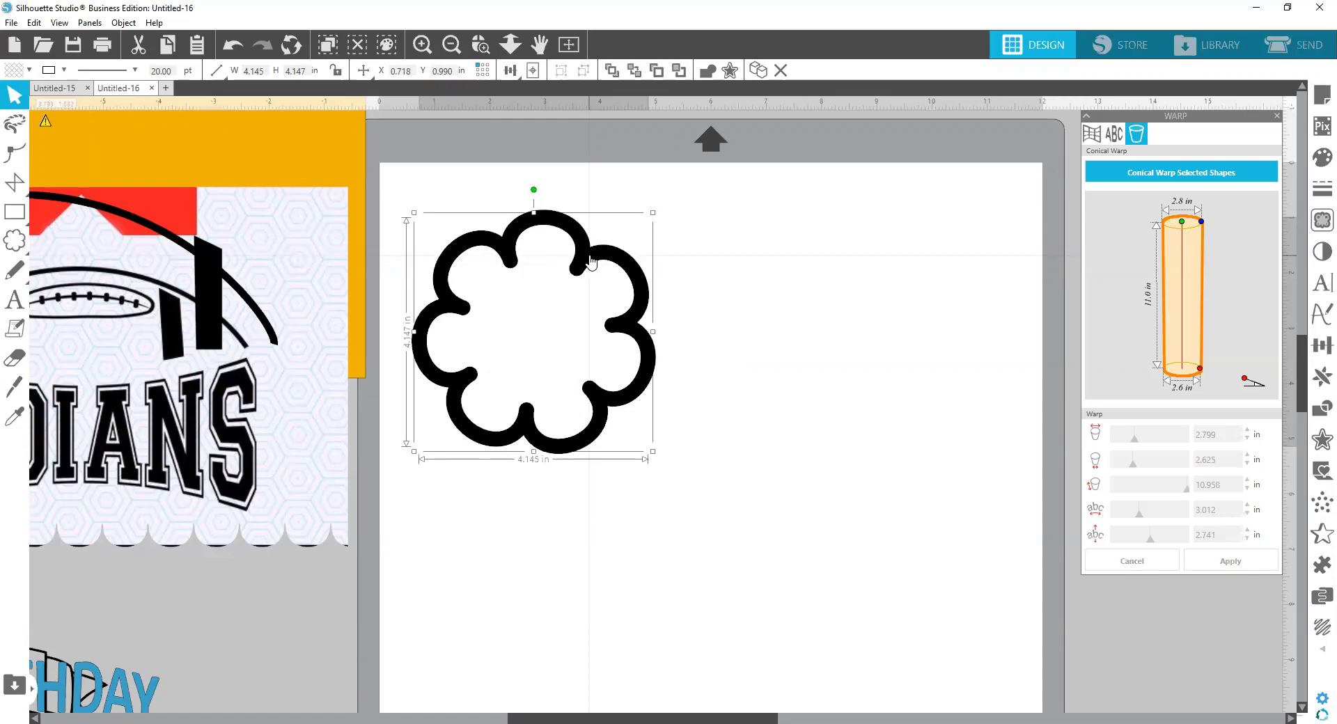
left_click_drag(591, 262, 616, 242)
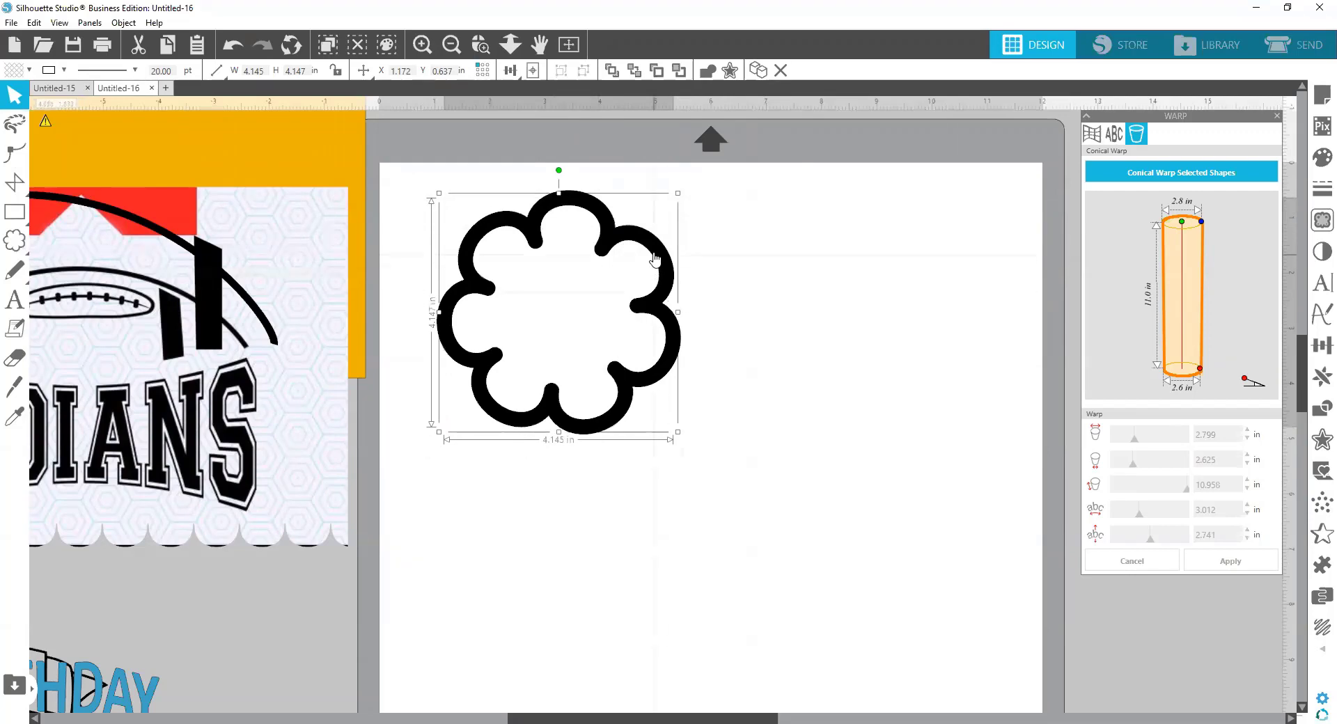
mouse_move(655, 257)
left_mouse_down()
mouse_move(681, 249)
mouse_move(654, 247)
left_mouse_up()
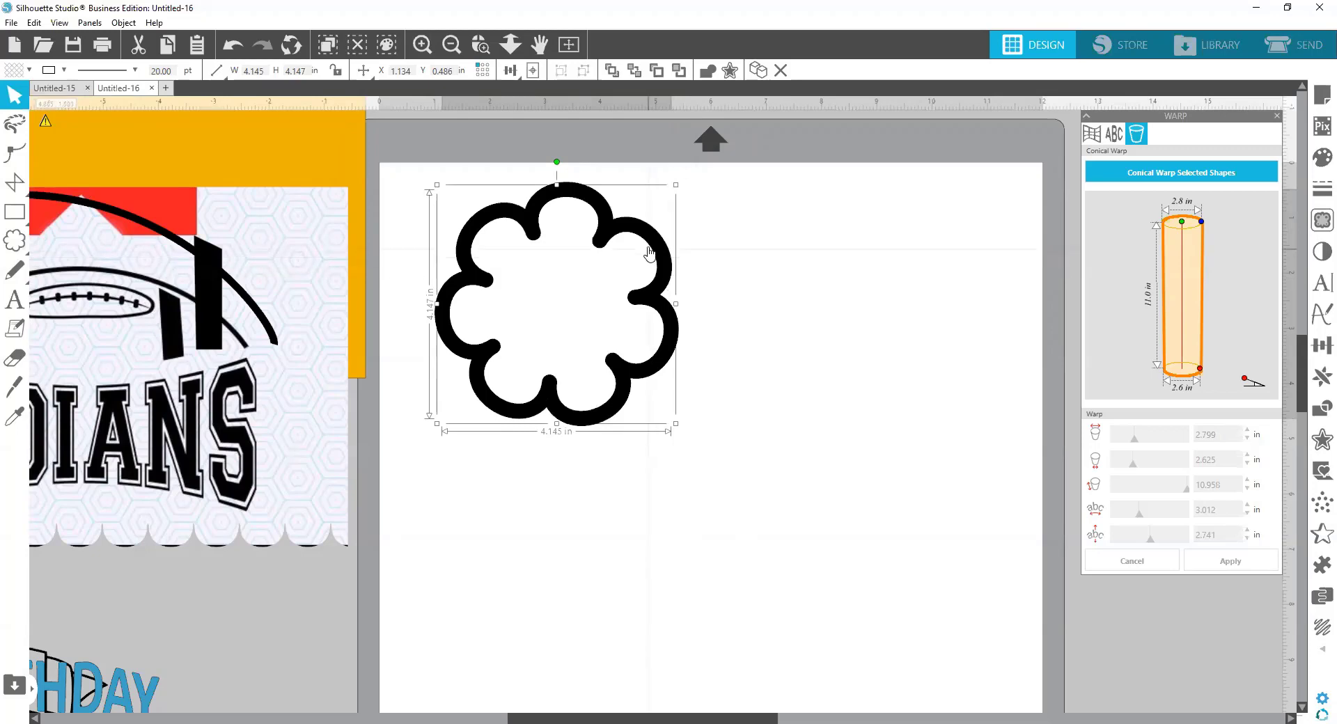
left_click_drag(648, 251, 272, 299)
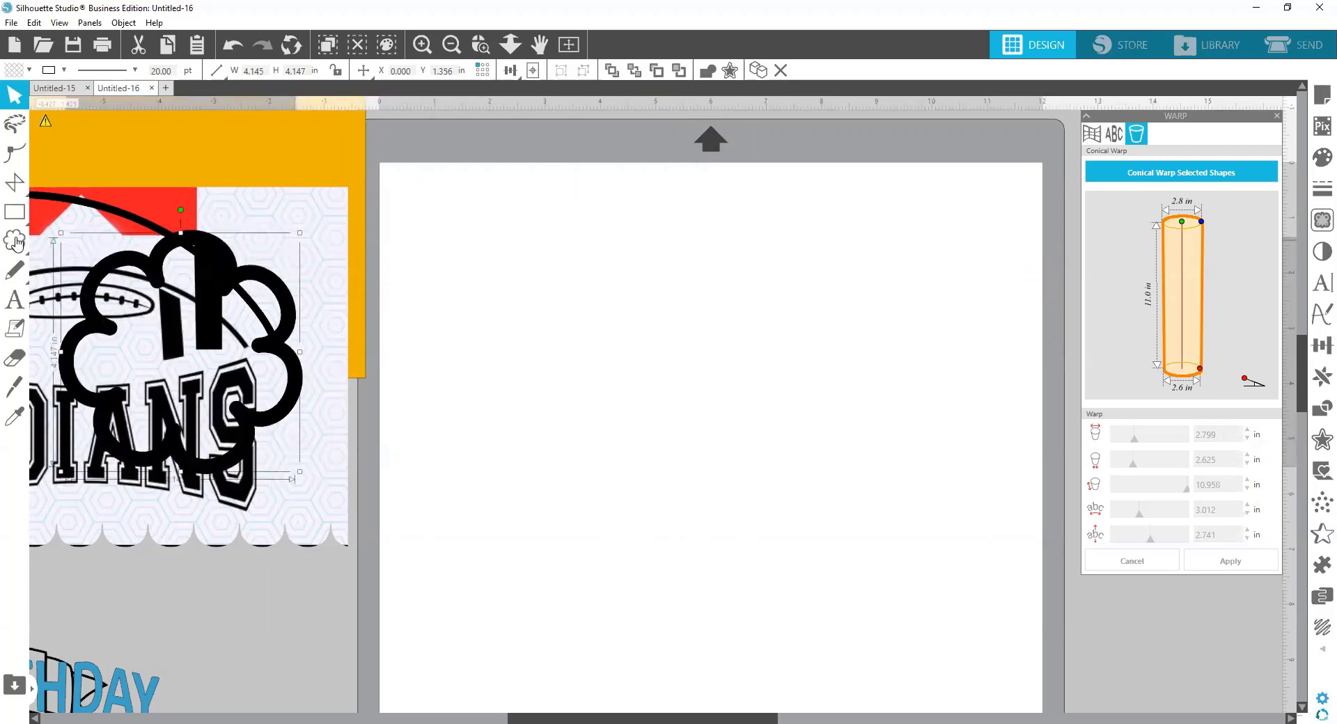
Draw a closed triangle about 5.15 in wide and 2.31 in high on the page with the polygon tool.
left_click(18, 211)
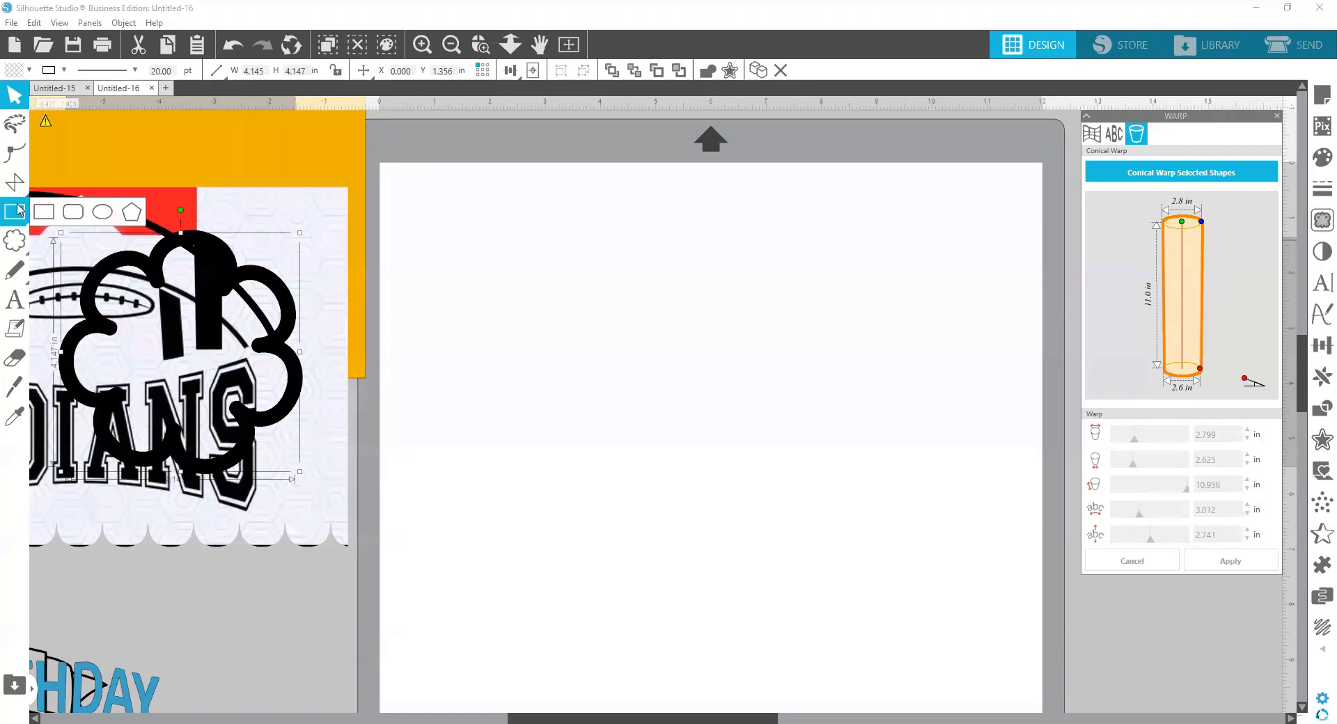
left_click(14, 183)
left_click(515, 253)
left_click(514, 380)
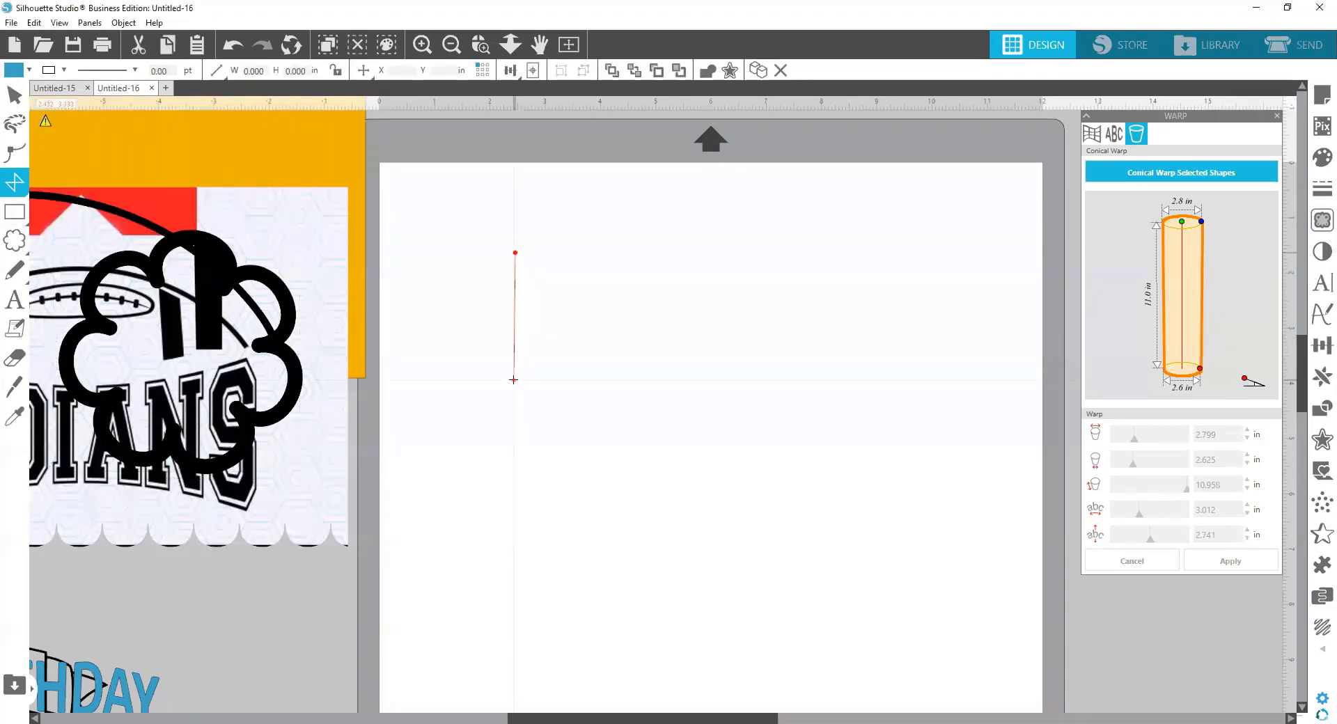
left_click(763, 314)
left_click(515, 253)
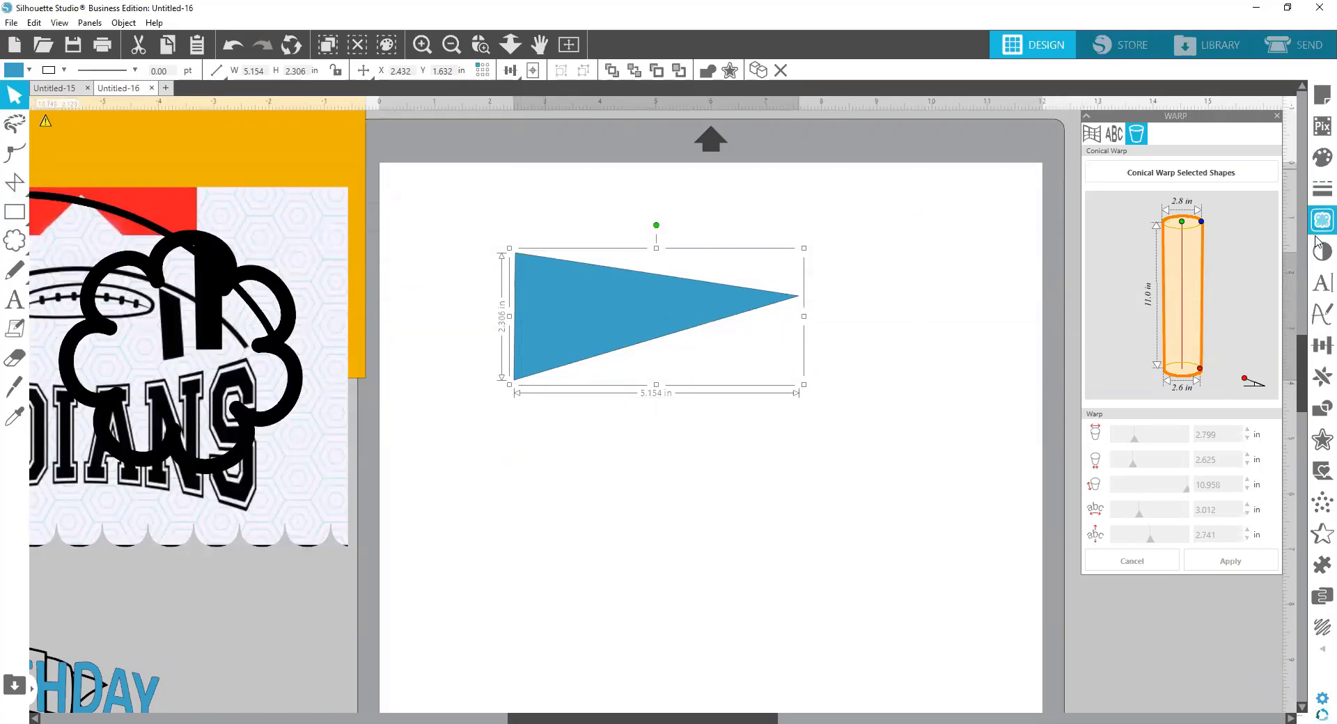
Create an internal offset of the triangle at 0.125 in with sharp corners.
left_click(1322, 439)
left_click(1240, 155)
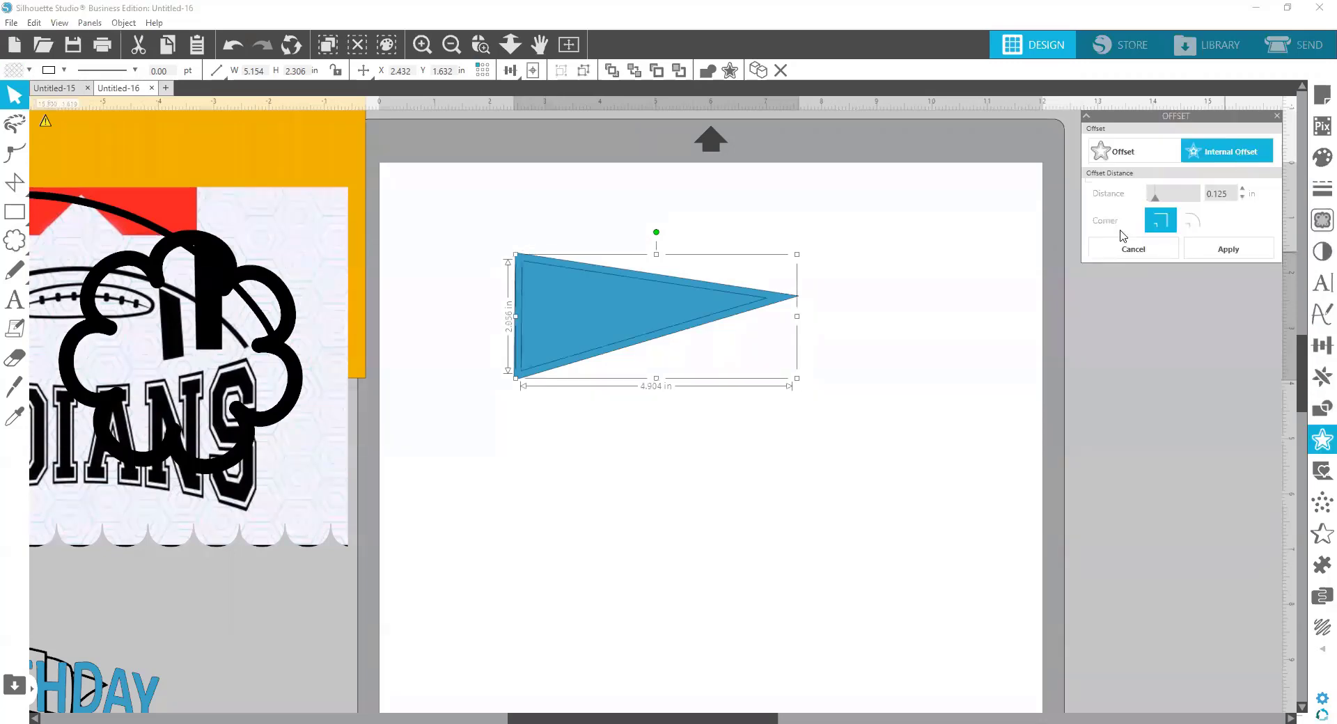
left_click(943, 409)
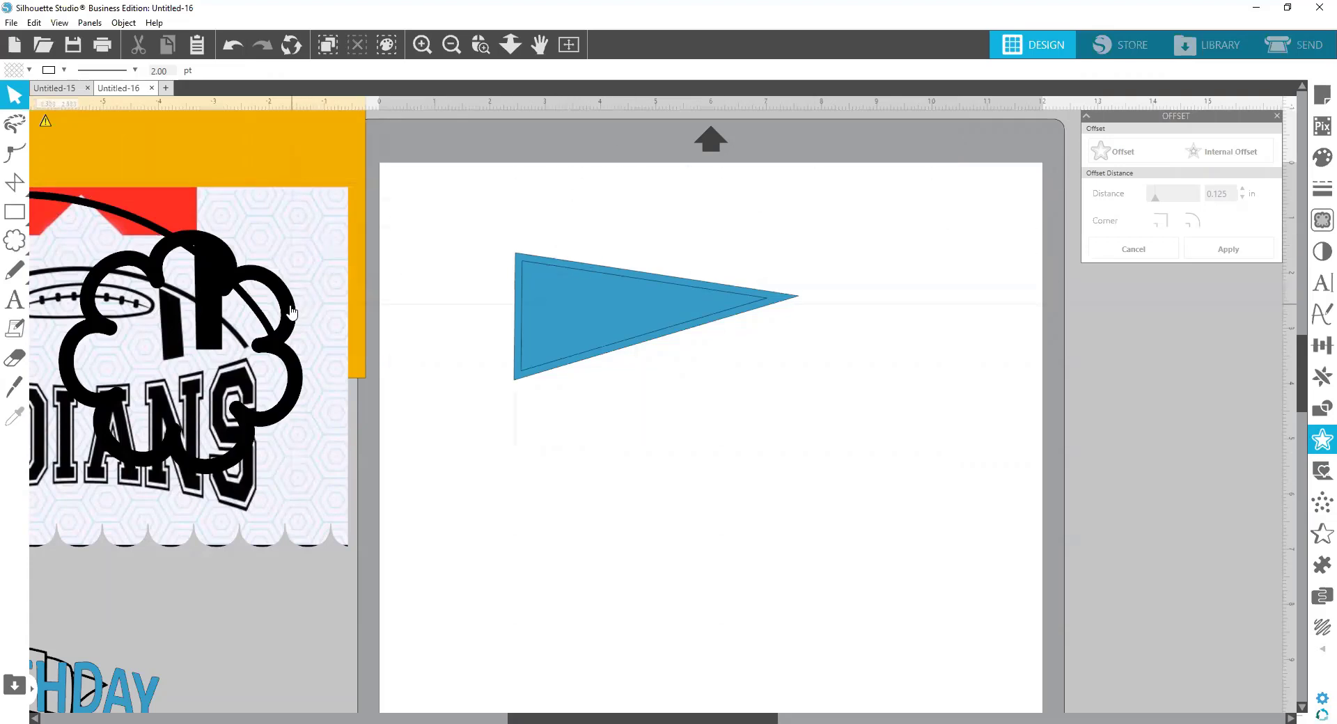
Bring the flower back onto the page and move the triangle with its inner offset onto the INDIANS design.
left_click_drag(291, 312, 837, 345)
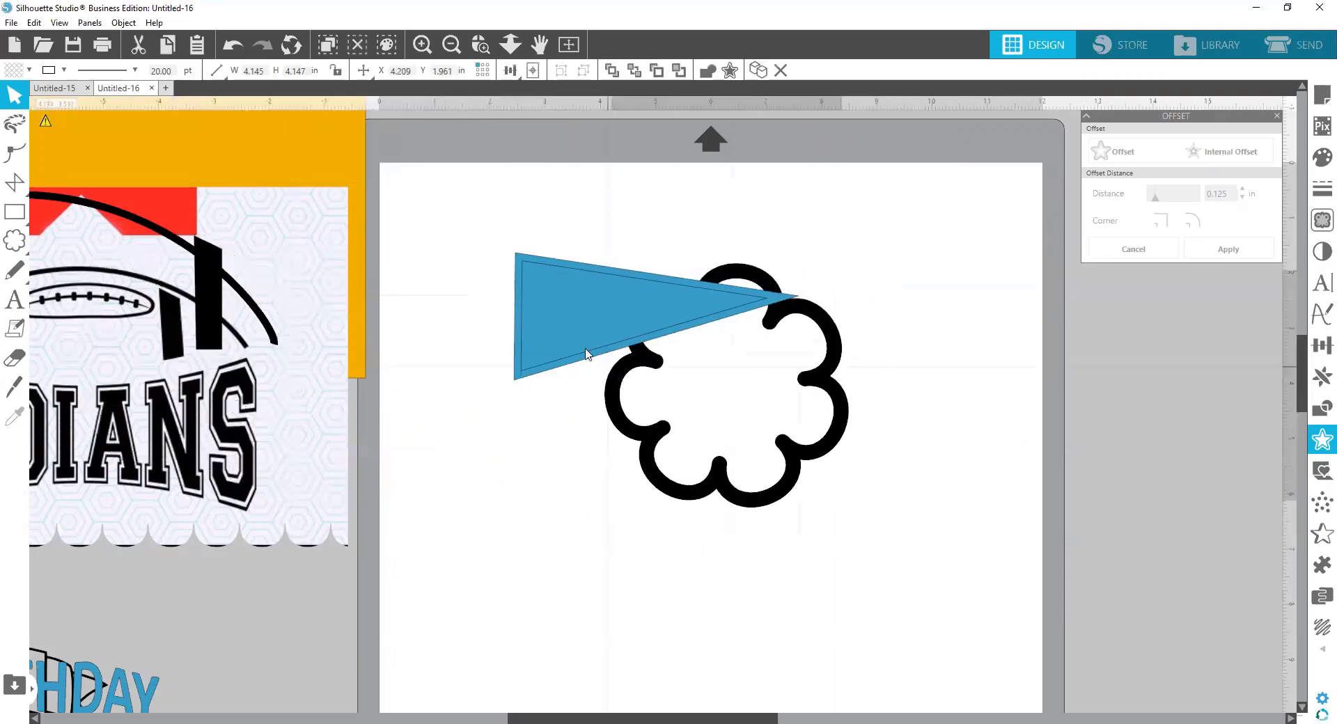
left_click_drag(586, 349, 694, 386)
left_click(651, 391)
left_click(546, 301)
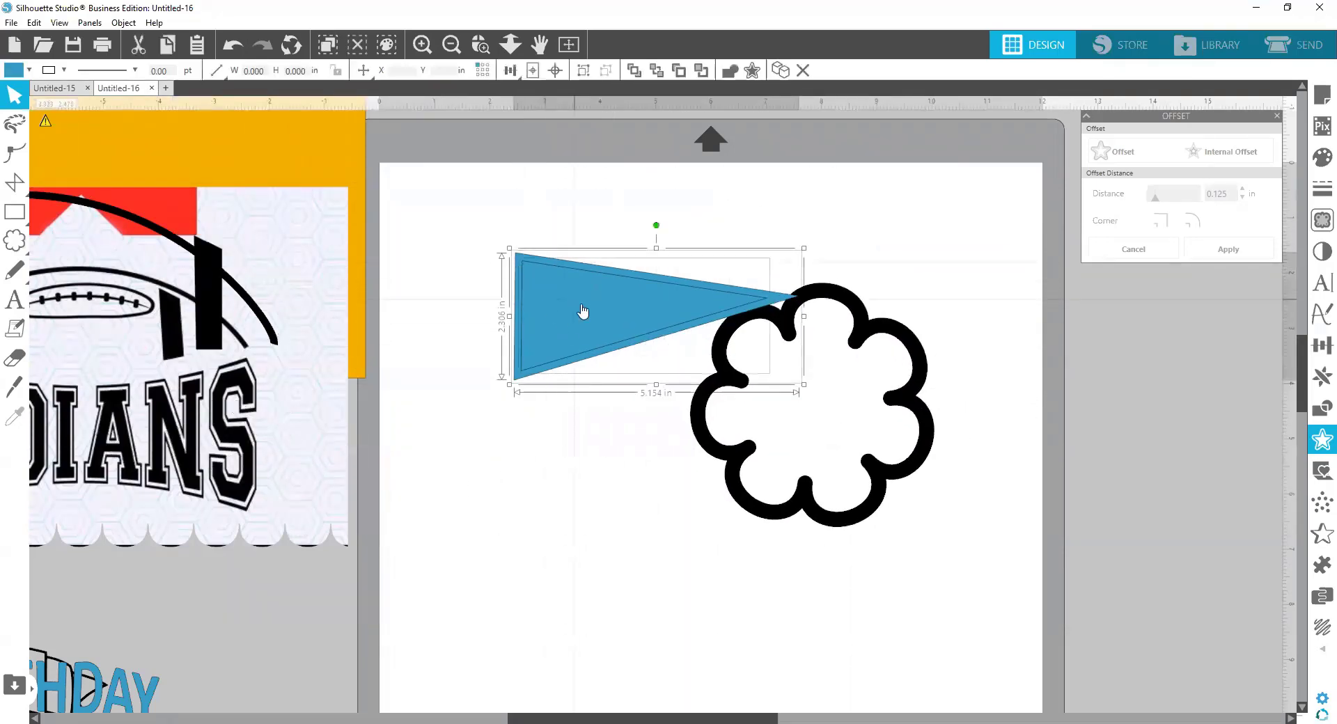
left_click_drag(584, 311, 52, 285)
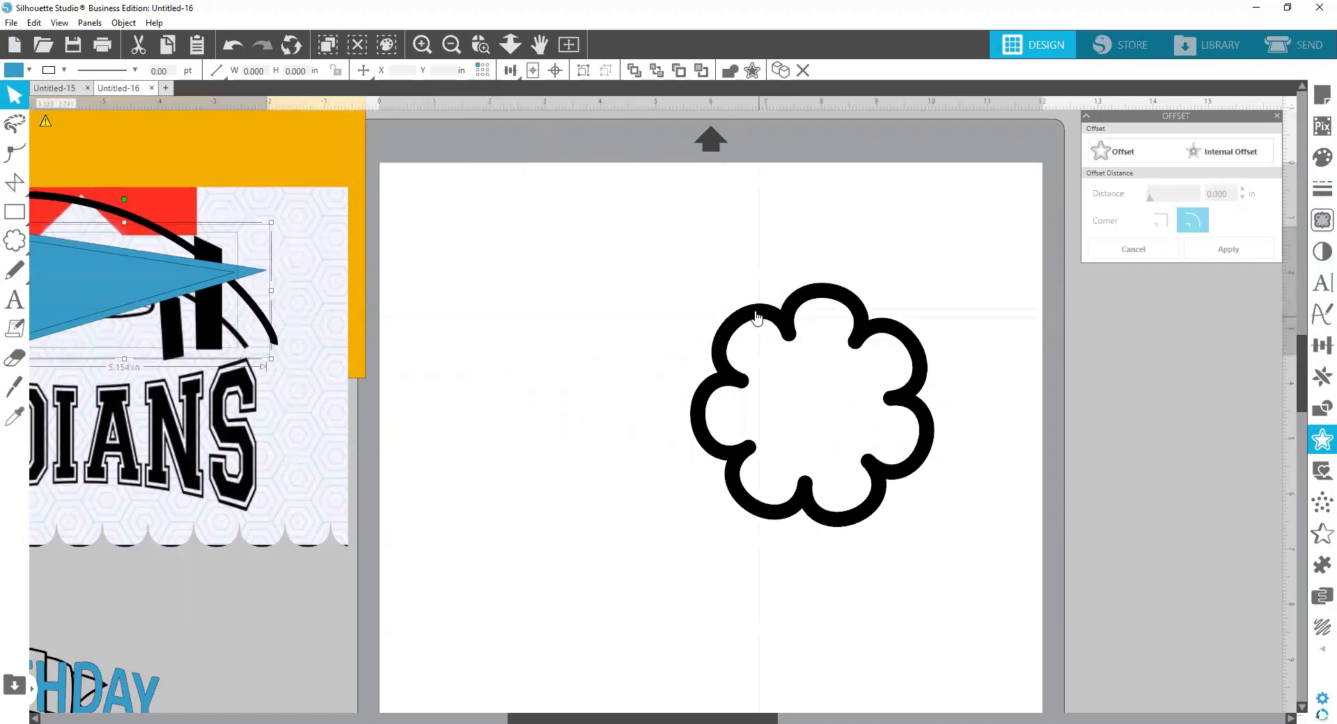
left_click_drag(758, 318, 531, 248)
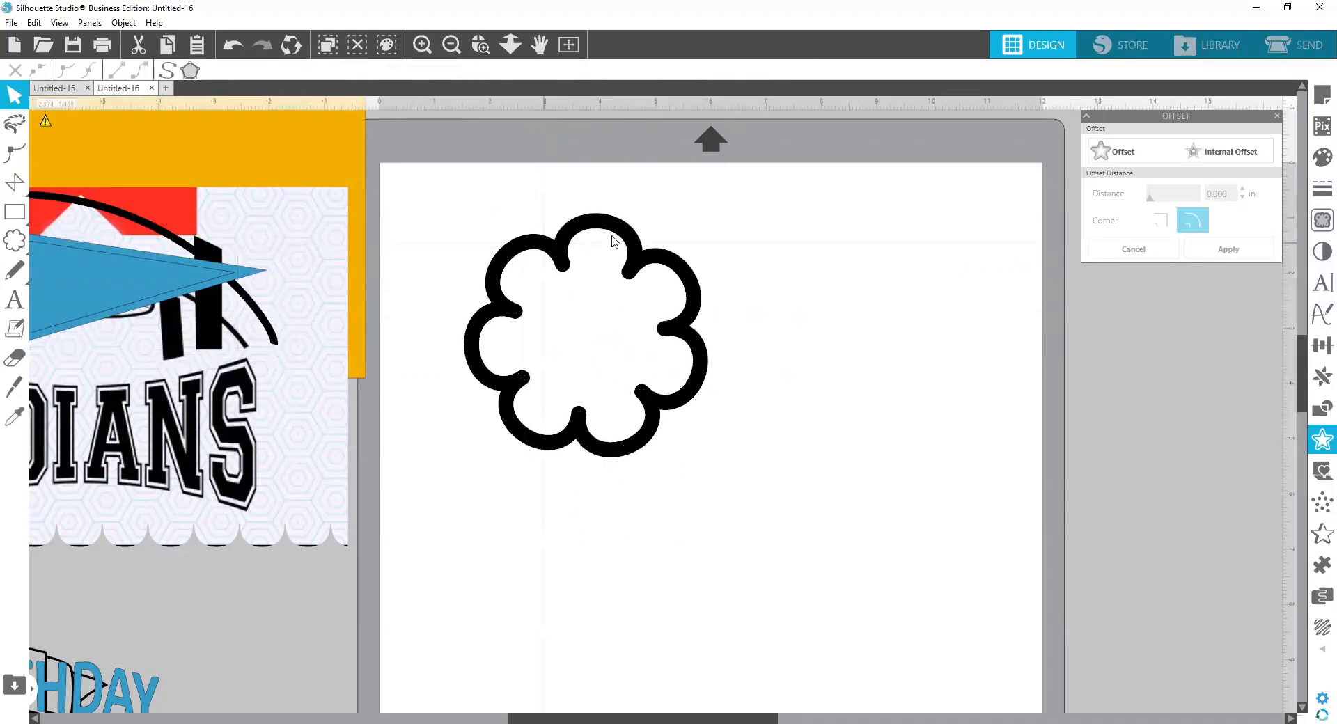
double_click(811, 258)
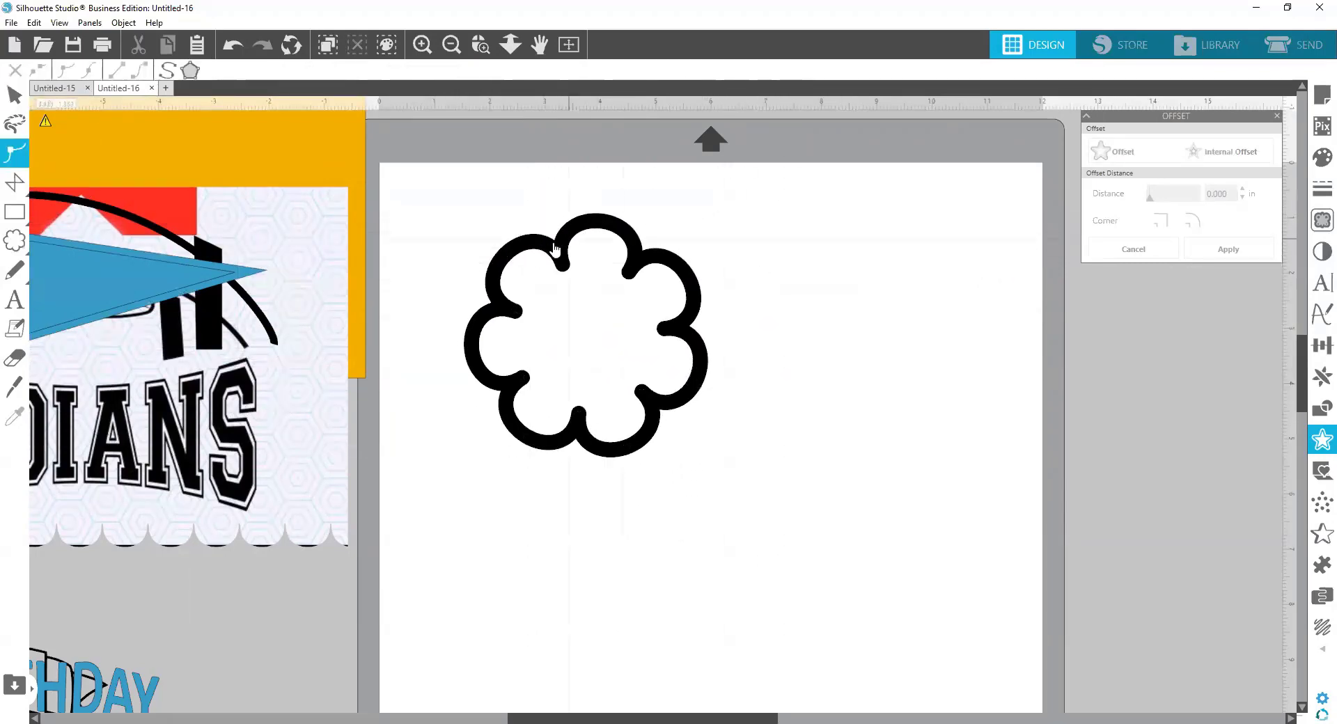